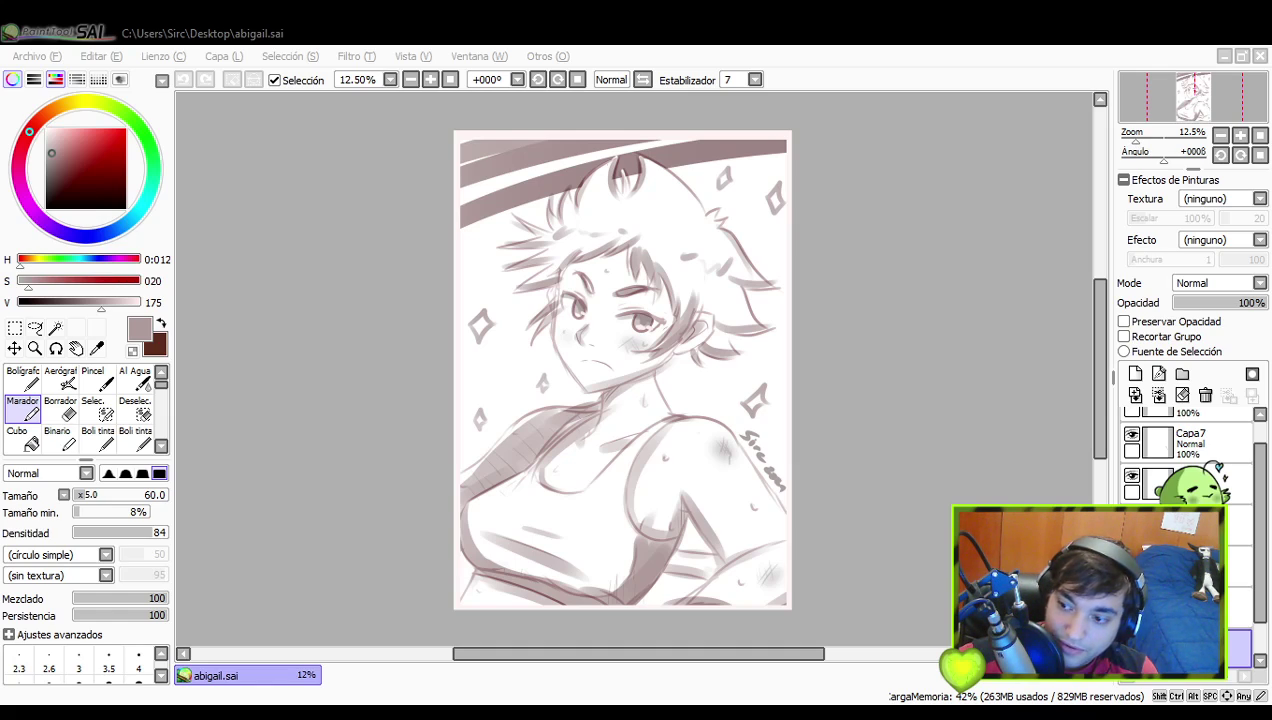
- Paste the copied reference portrait of the dark-haired character against a cloudy sky into the abigail.sai sketch
click(882, 463)
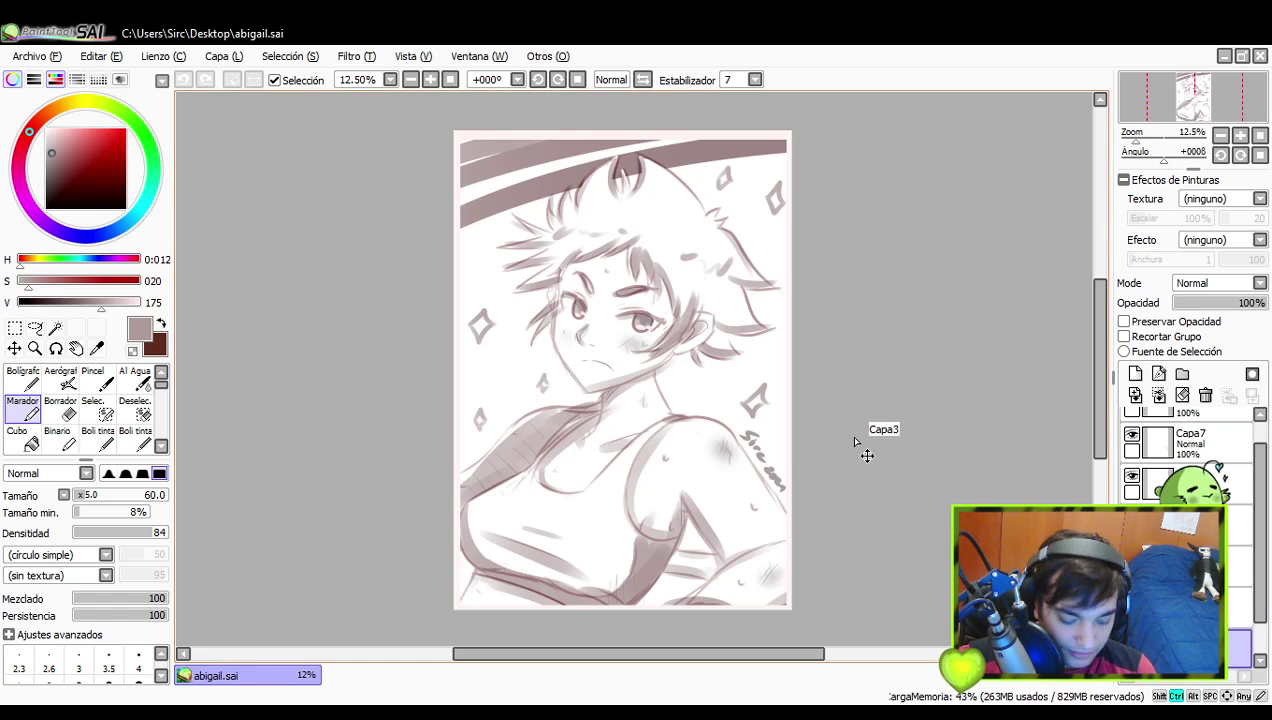
key(ctrl+v)
scroll(468, 116, down, 1)
scroll(500, 149, up, 2)
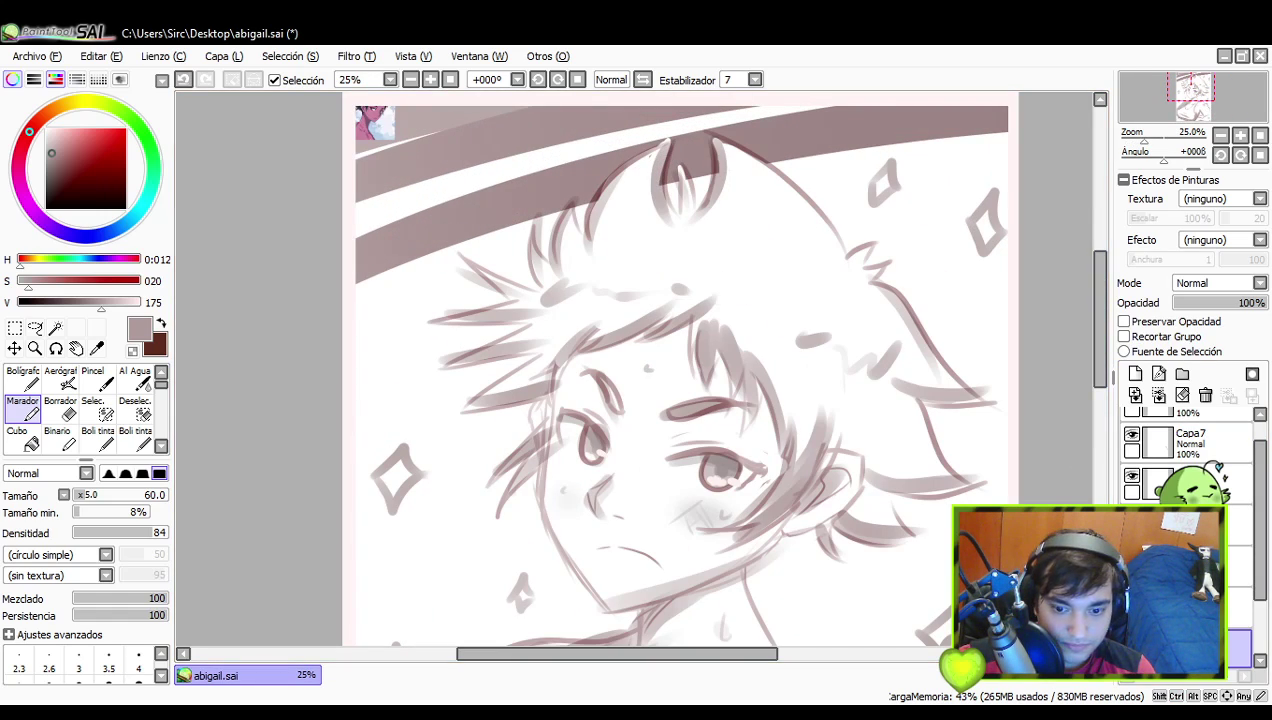
- Examine the pasted cloudy-sky portrait's face and hair up close and compare it with the sketch
drag(1190, 648, 1204, 417)
scroll(1197, 440, up, 1)
click(1200, 504)
scroll(378, 131, down, 3)
scroll(376, 133, up, 8)
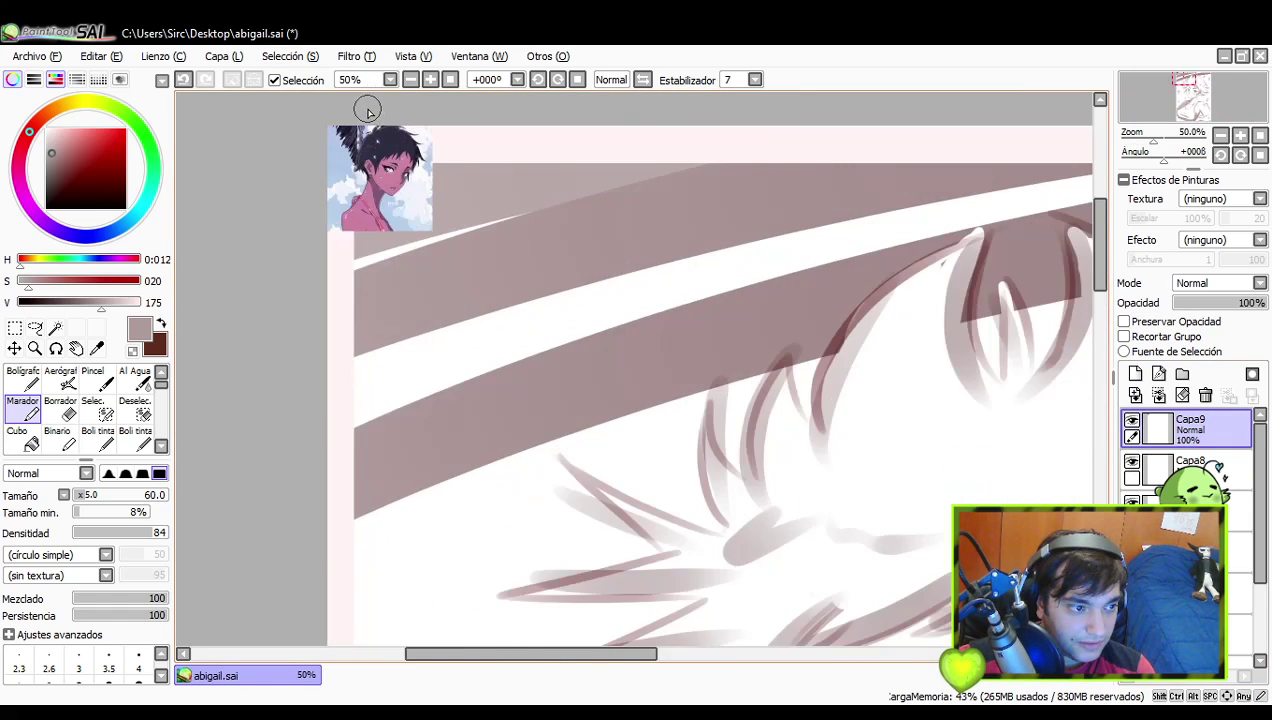
scroll(377, 133, down, 1)
scroll(402, 148, up, 3)
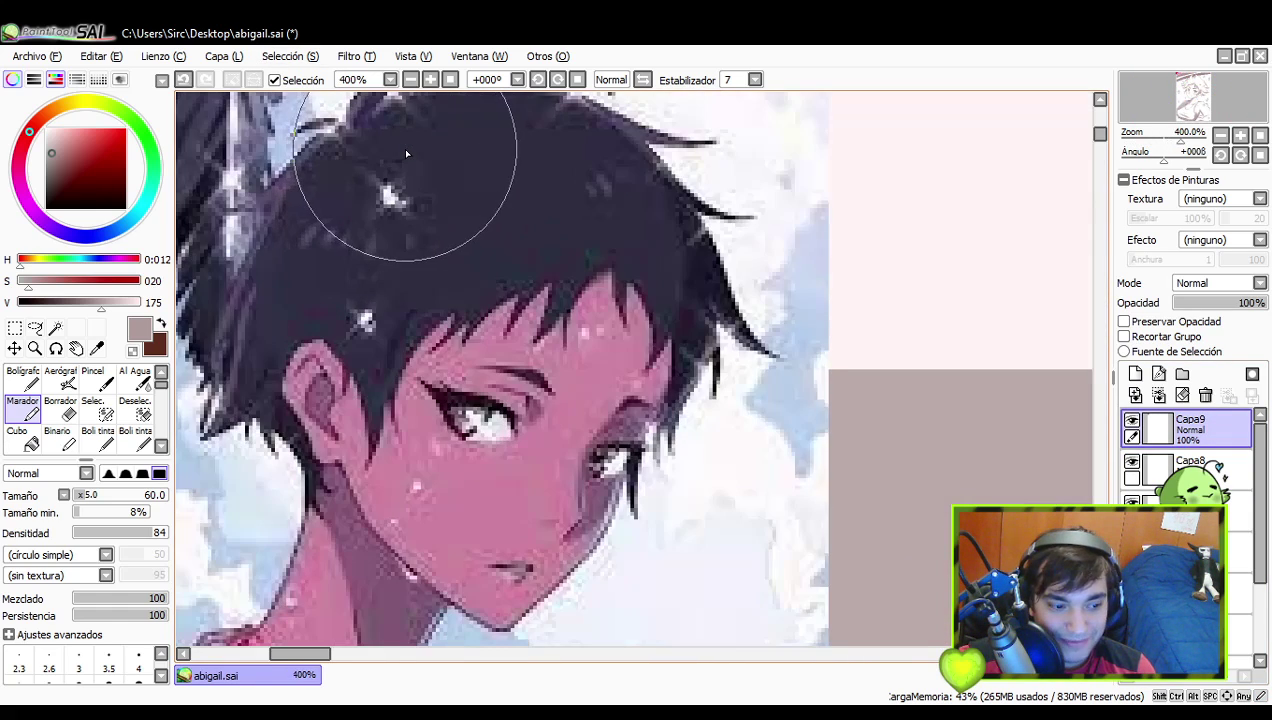
scroll(620, 315, down, 2)
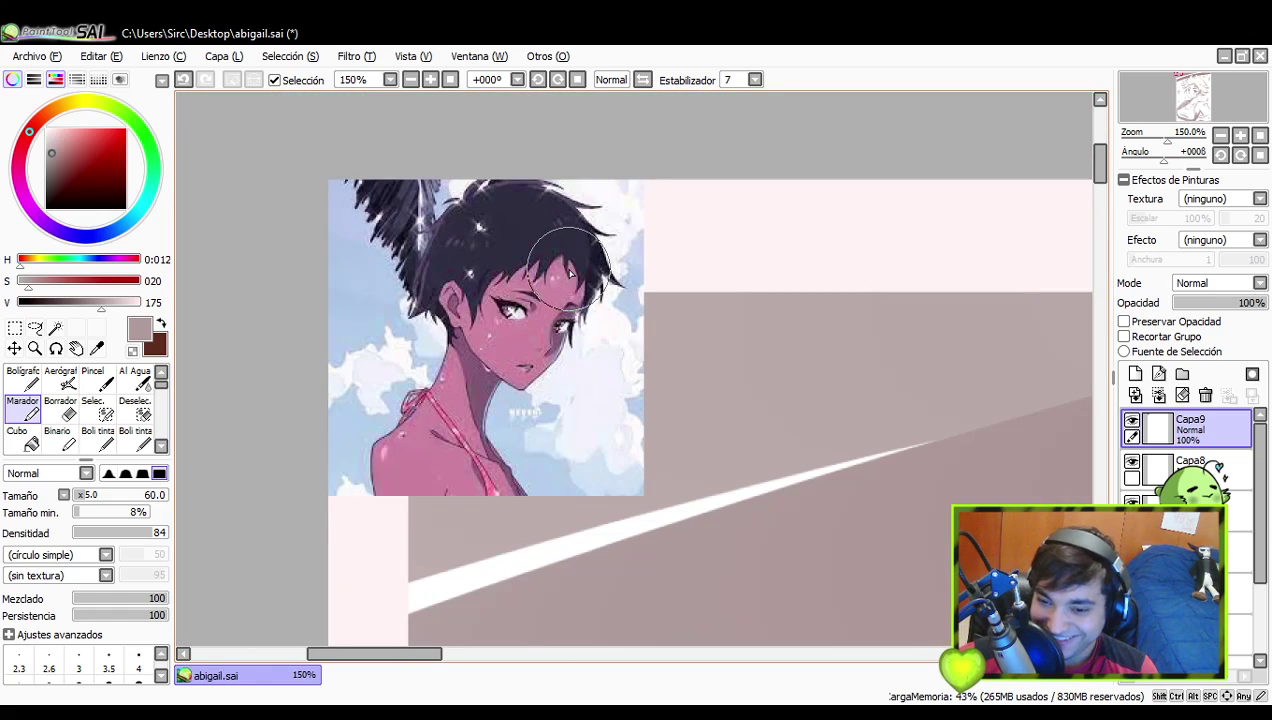
scroll(600, 315, down, 2)
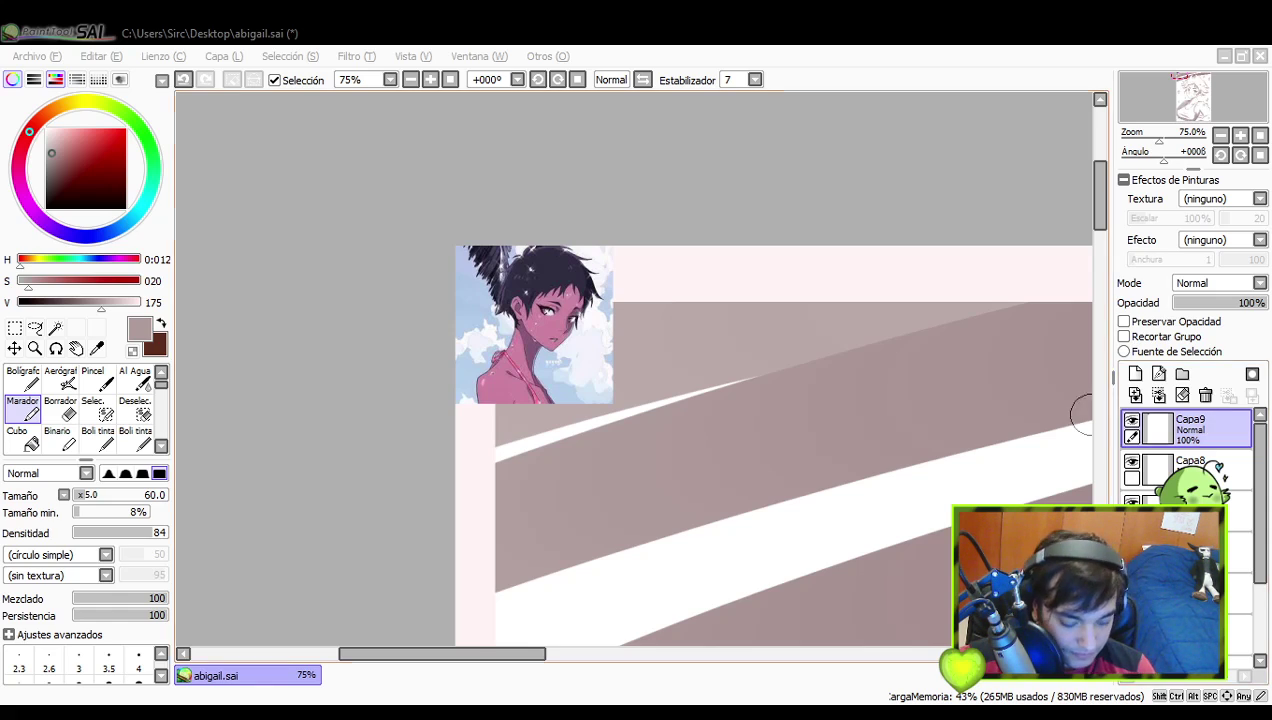
- Paste the copied reference image of the character in front of autumn leaves onto the canvas
click(881, 494)
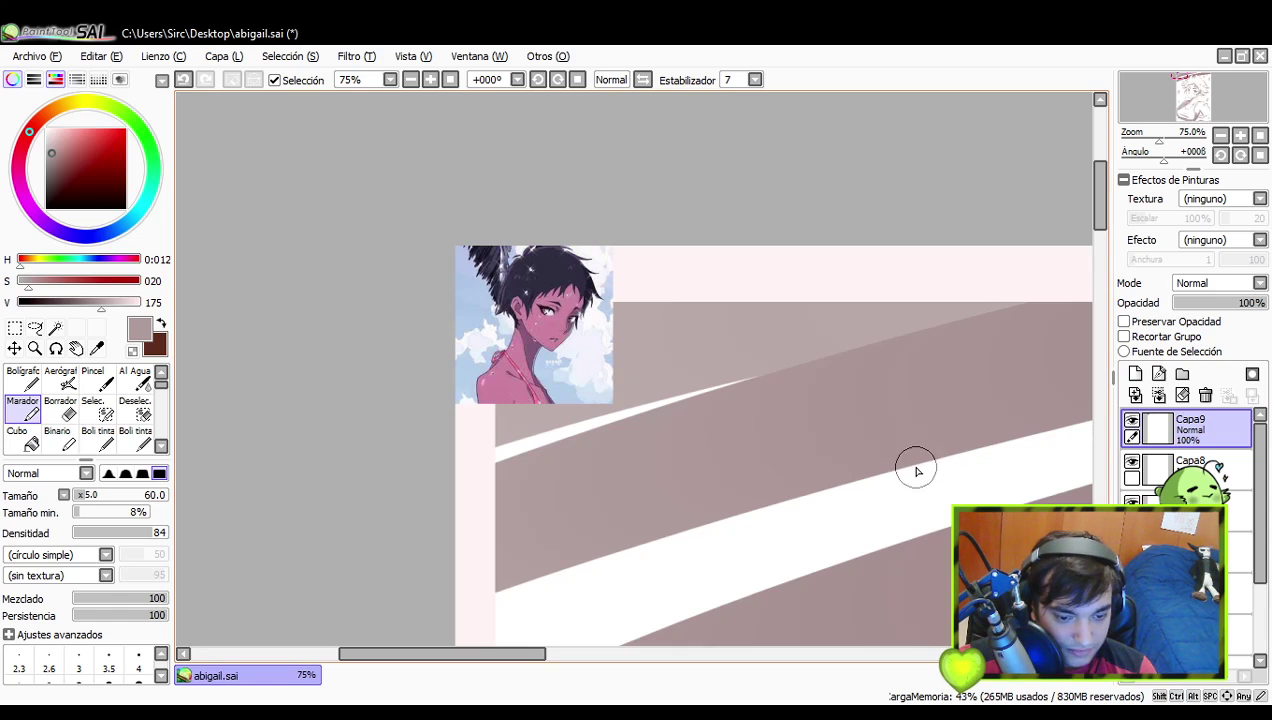
key(ctrl+v)
scroll(730, 354, down, 3)
scroll(728, 353, up, 4)
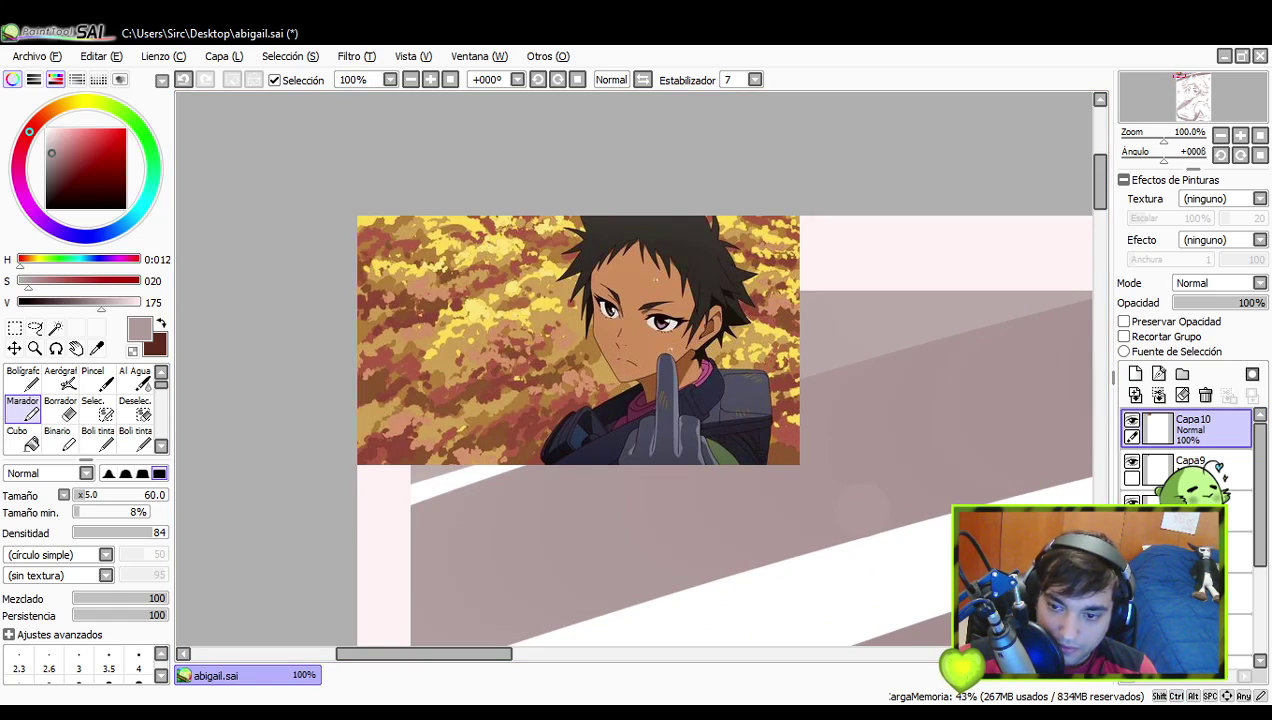
- Paste the reference image of the character with outstretched arms on a purple-blue background and compare it with the sketch
key(alt+Tab)
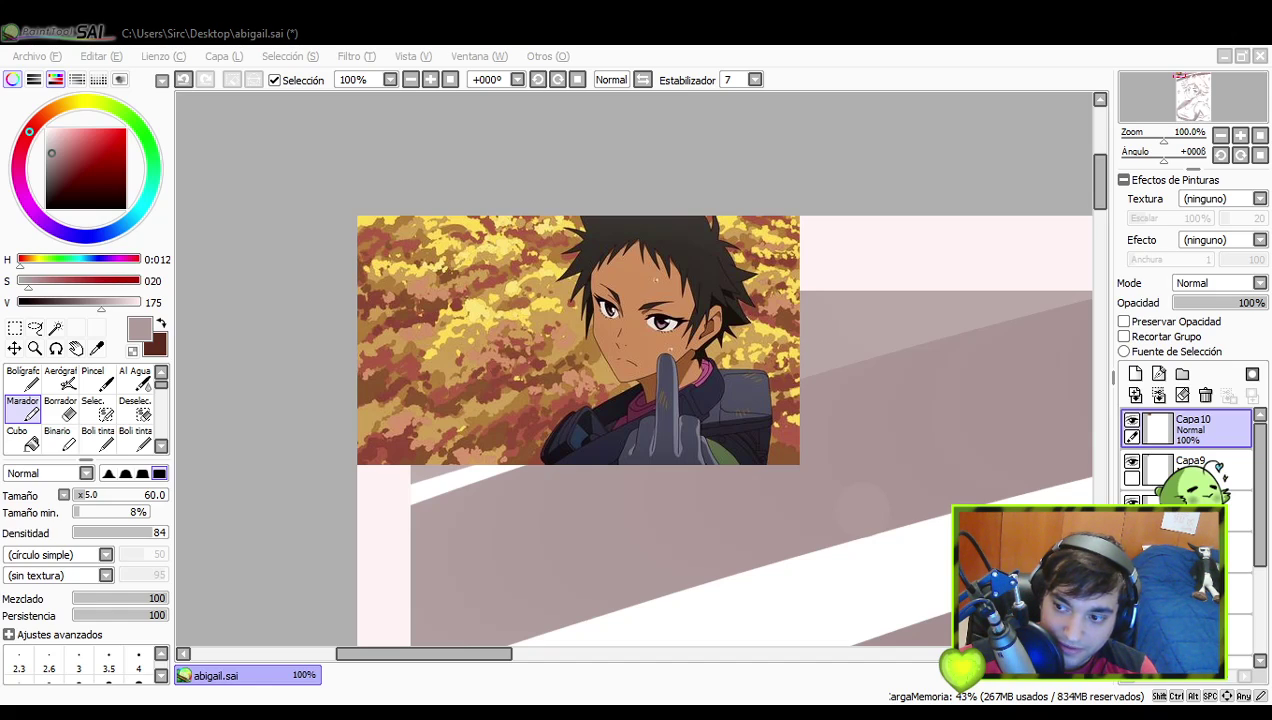
click(797, 278)
key(ctrl)
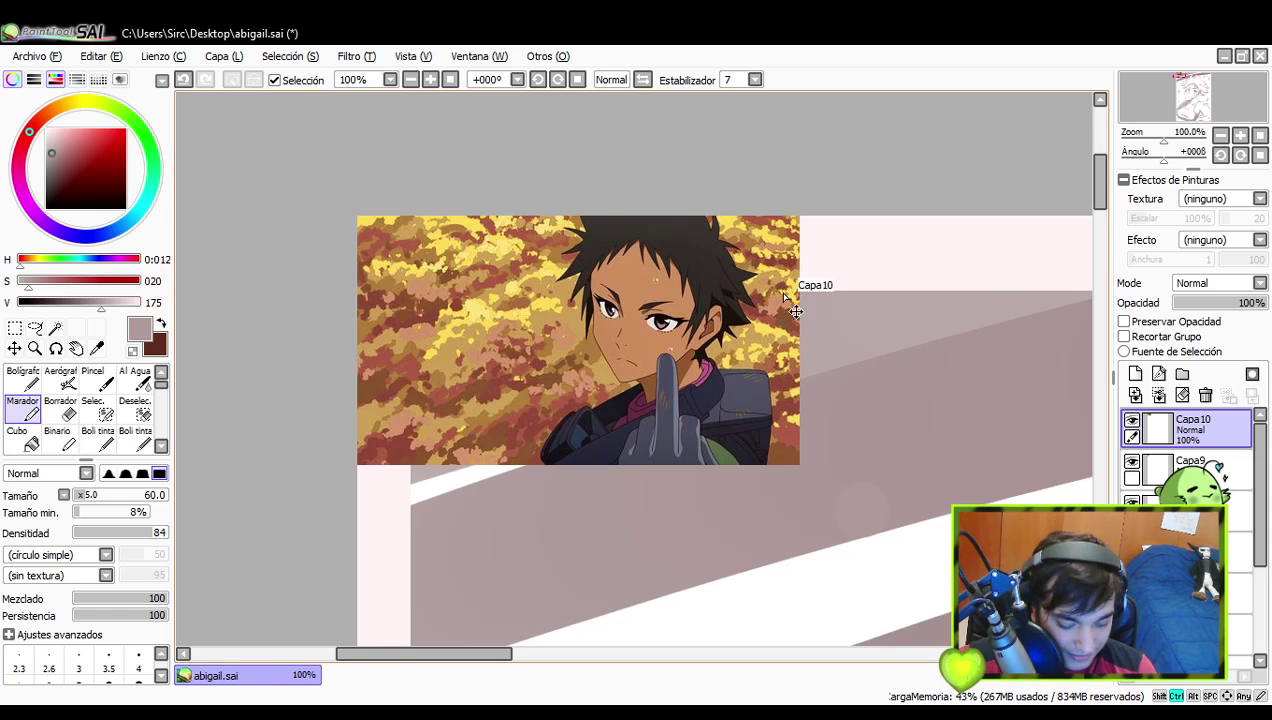
key(ctrl+v)
scroll(784, 287, down, 4)
scroll(857, 321, up, 2)
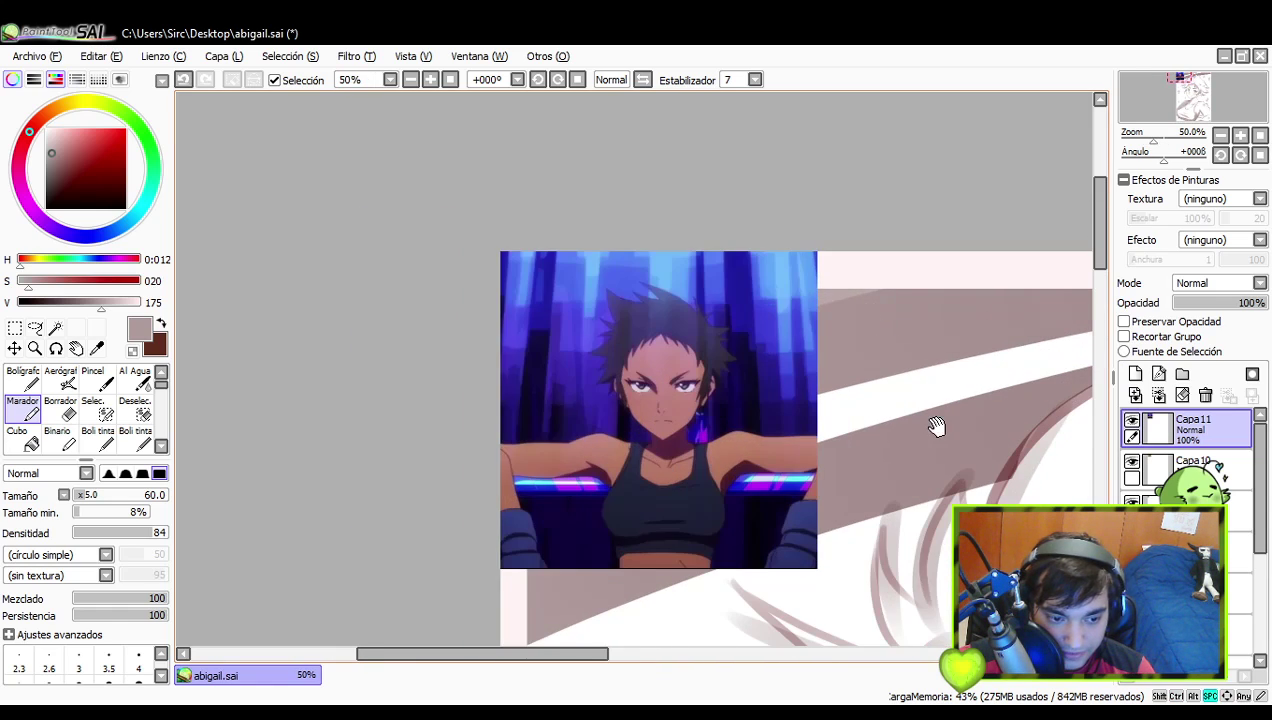
drag(936, 426, 738, 261)
scroll(571, 255, up, 2)
scroll(578, 254, down, 4)
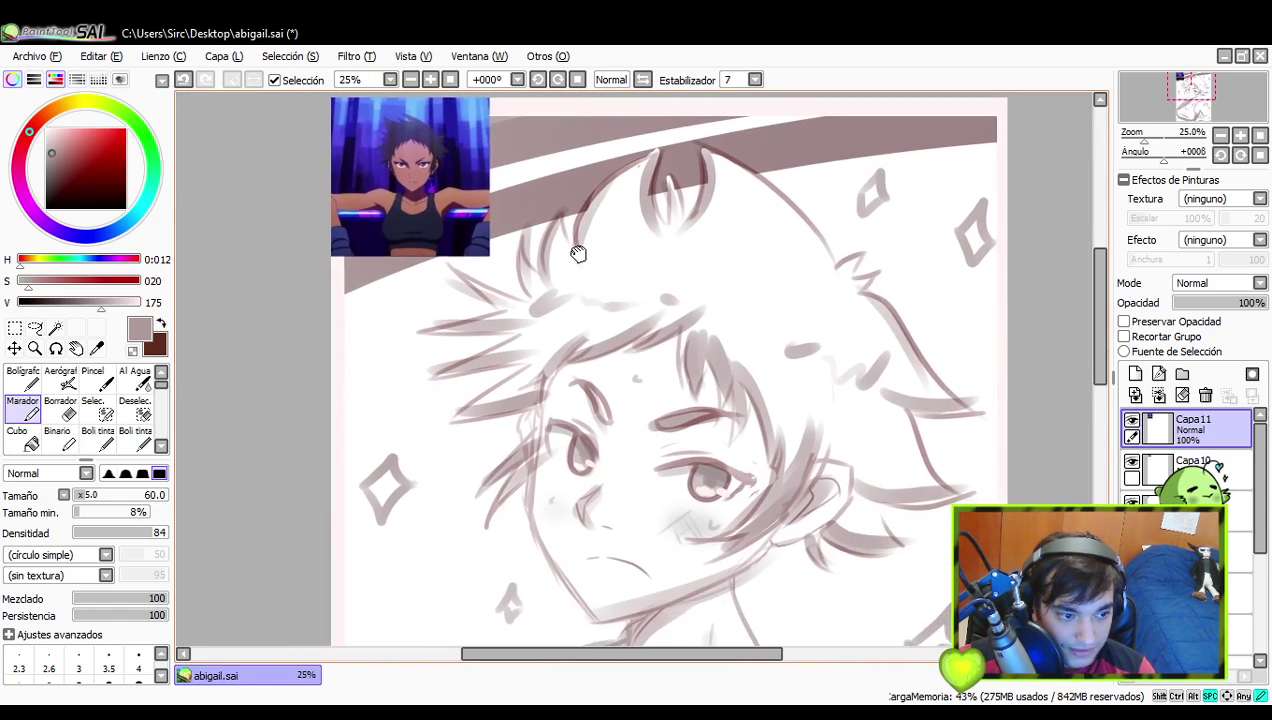
drag(578, 254, 584, 286)
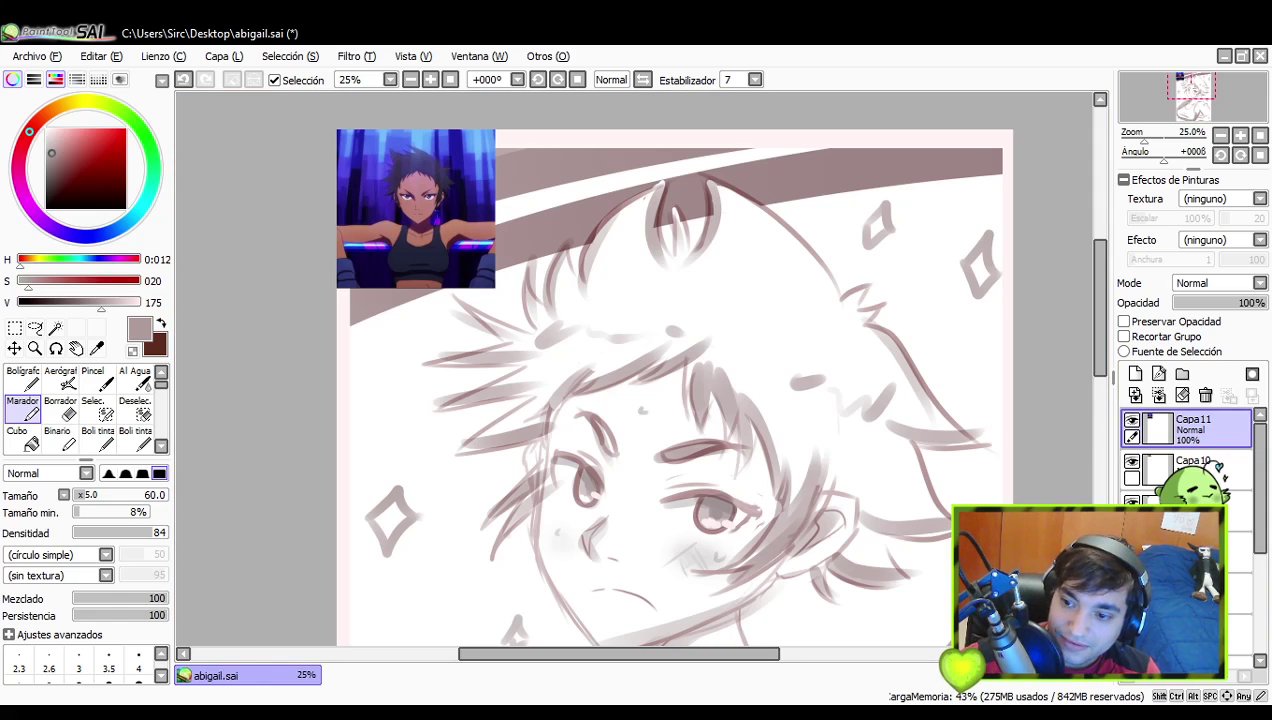
- Paste two more reference images: the close-up face portrait and the character eating against a pink background
key(alt+Tab)
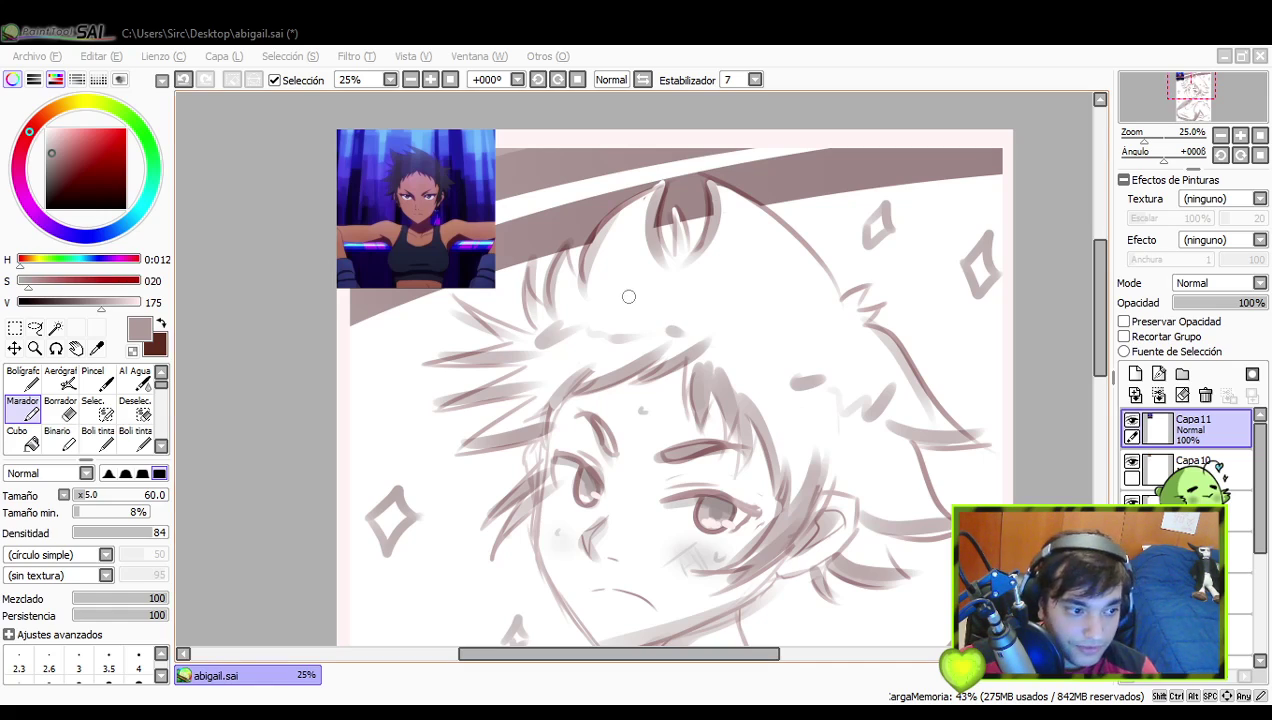
key(ctrl+v)
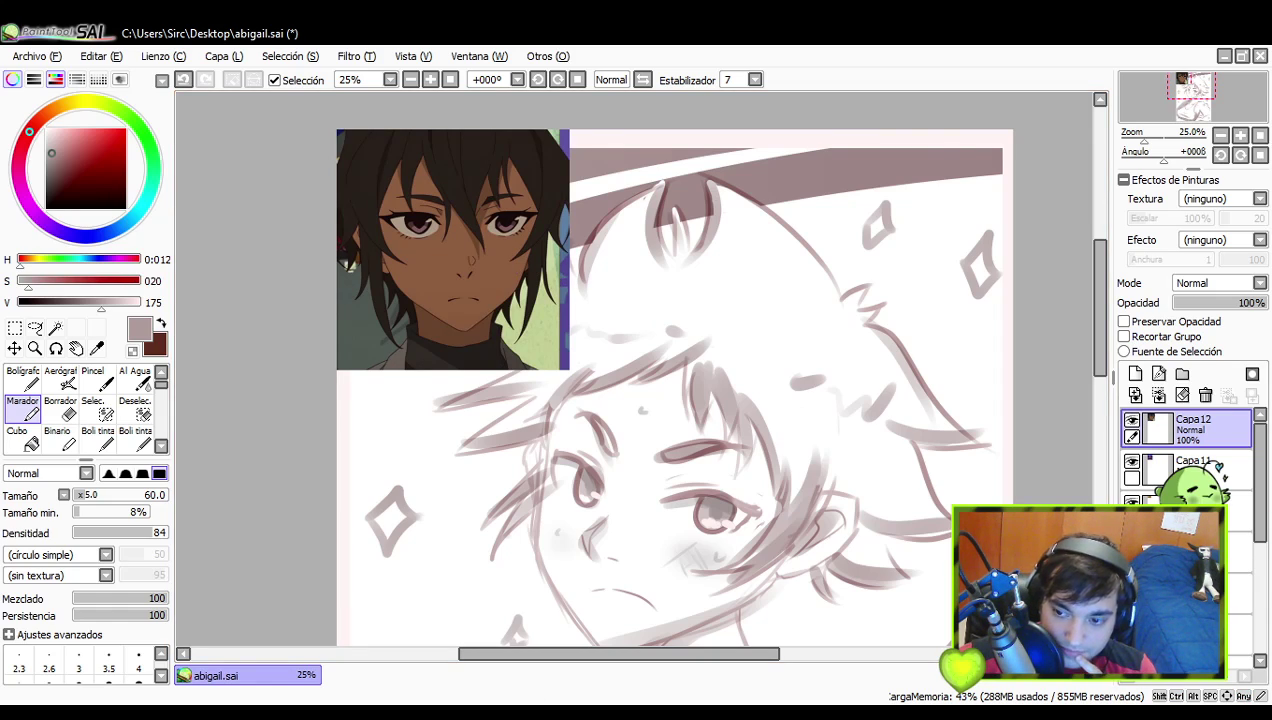
key(alt+Tab)
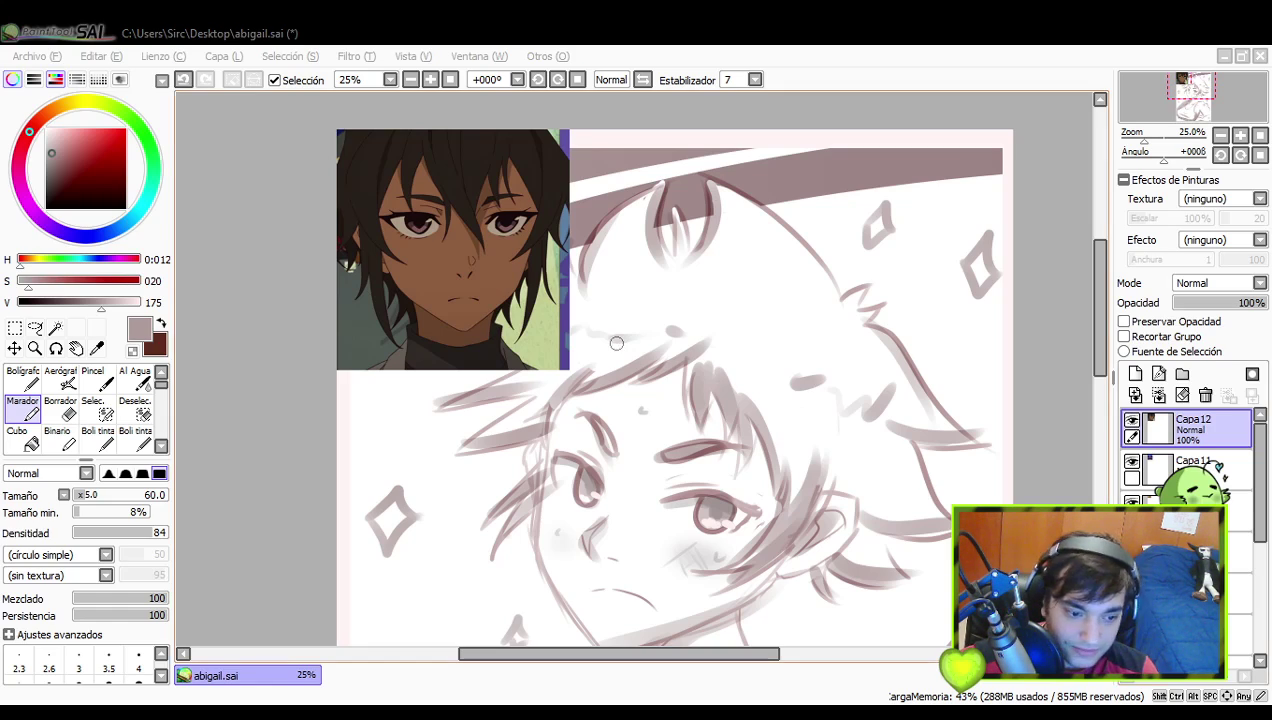
scroll(533, 289, down, 1)
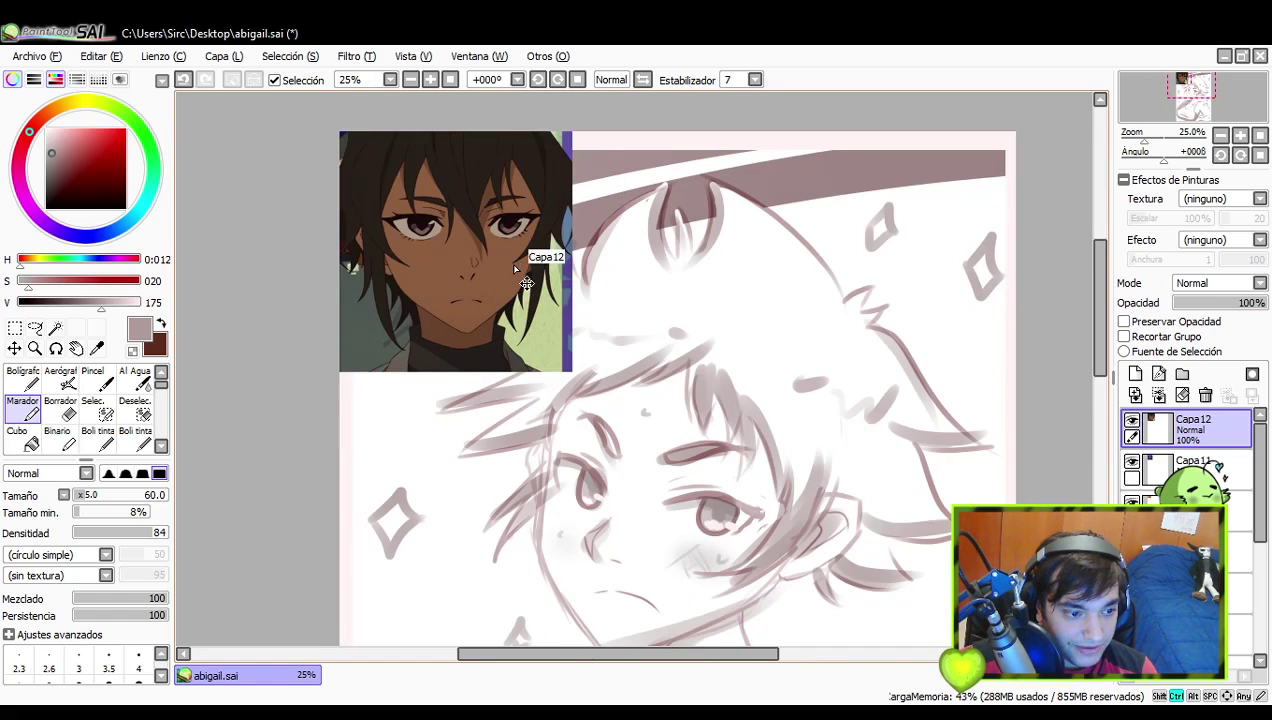
key(ctrl+v)
scroll(511, 263, up, 4)
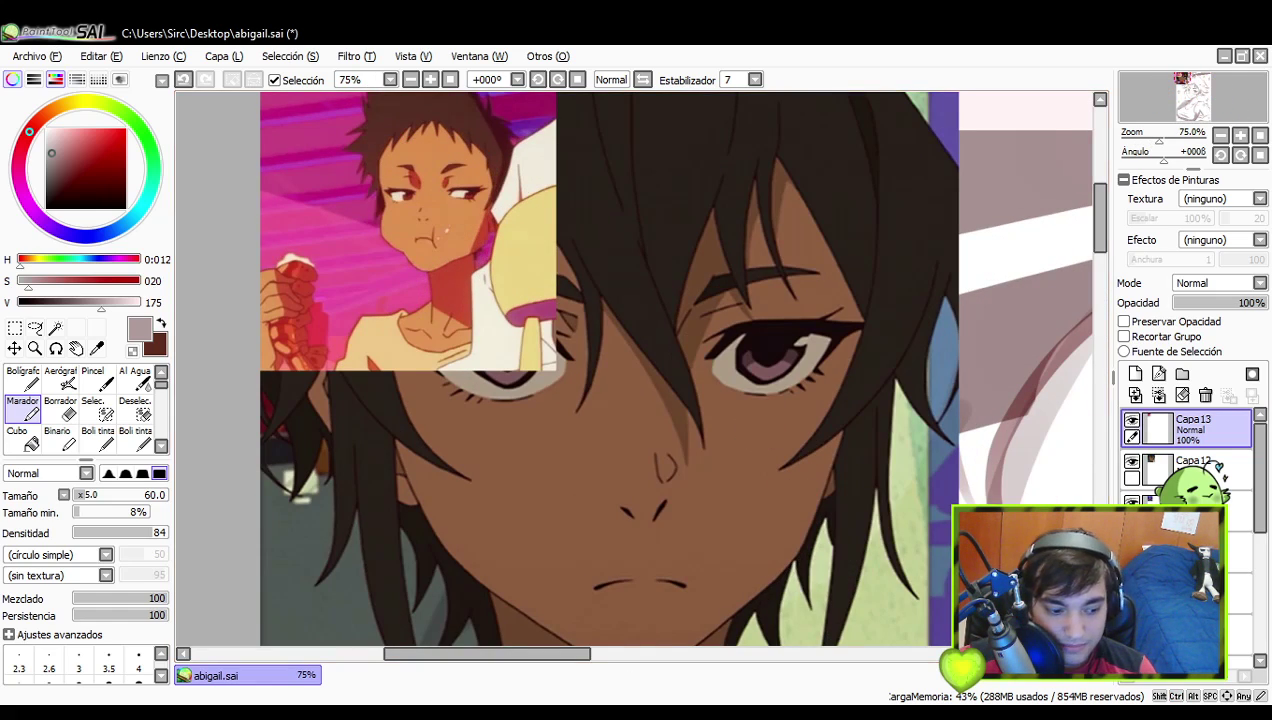
- Compare the pasted reference portraits with the full sketch
key(alt+Tab)
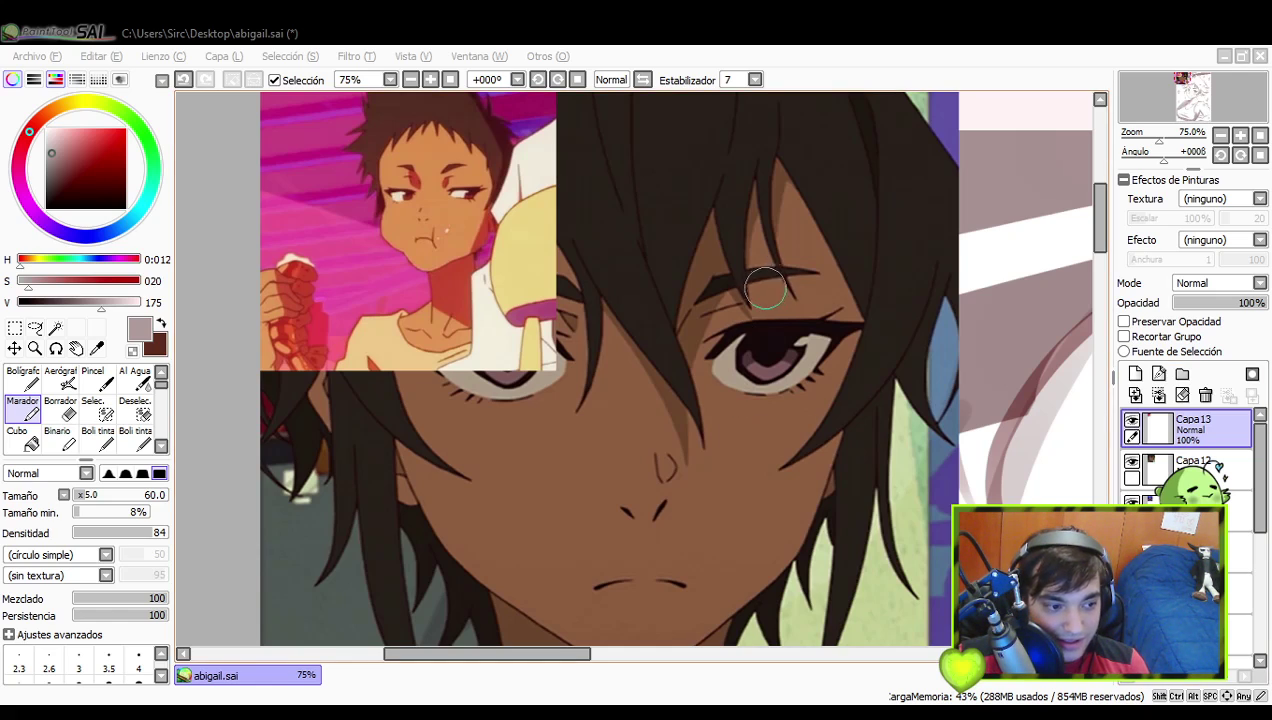
scroll(760, 290, down, 6)
scroll(826, 329, up, 2)
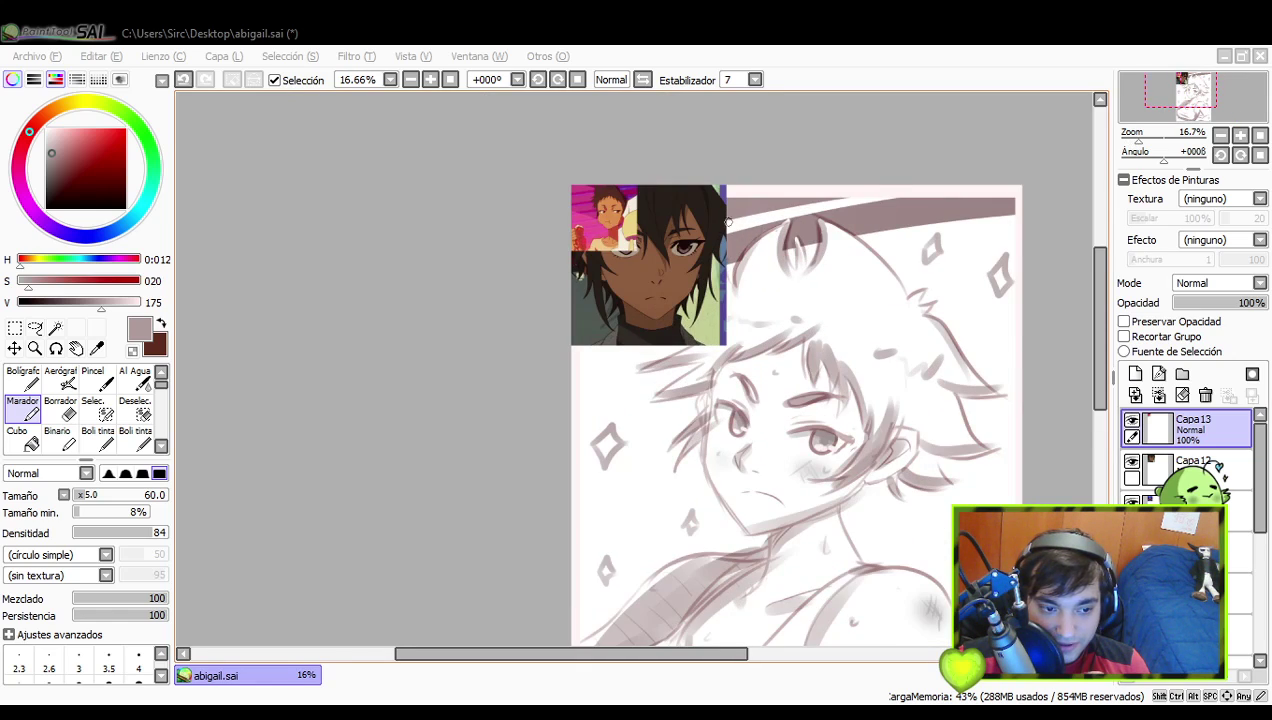
scroll(723, 222, up, 1)
scroll(763, 286, down, 2)
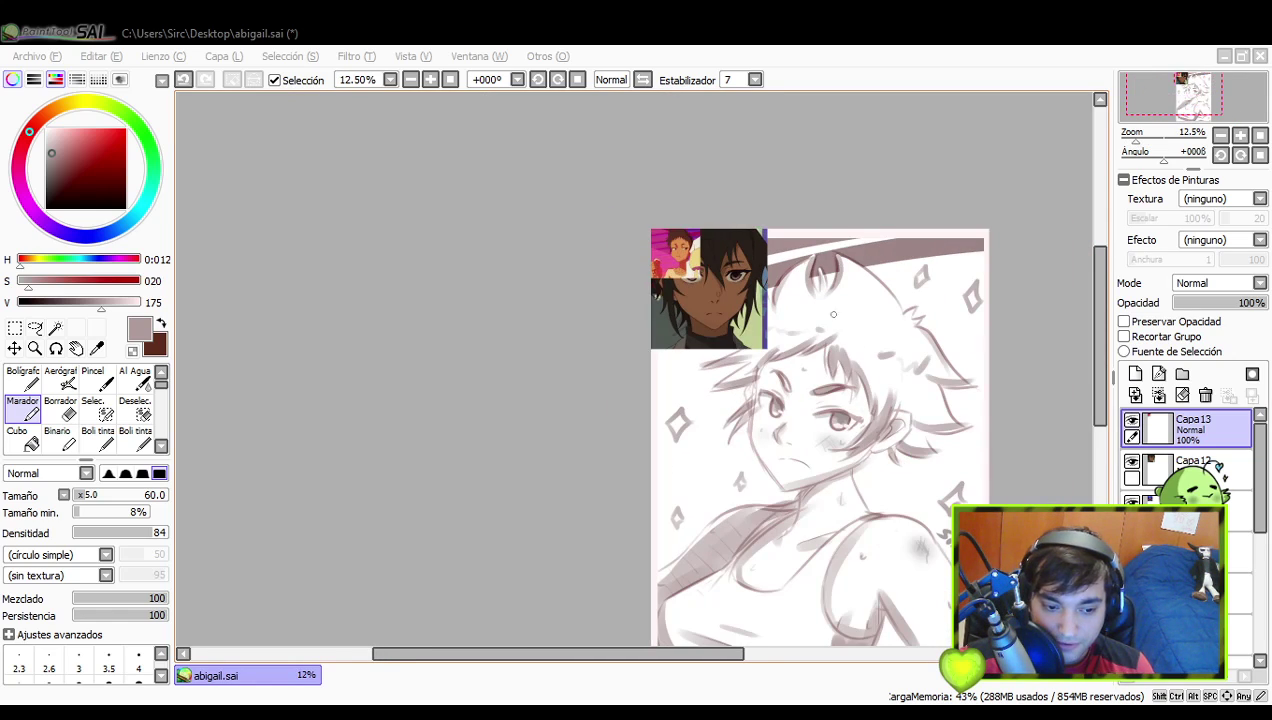
scroll(829, 312, up, 1)
scroll(790, 370, down, 3)
scroll(840, 383, up, 3)
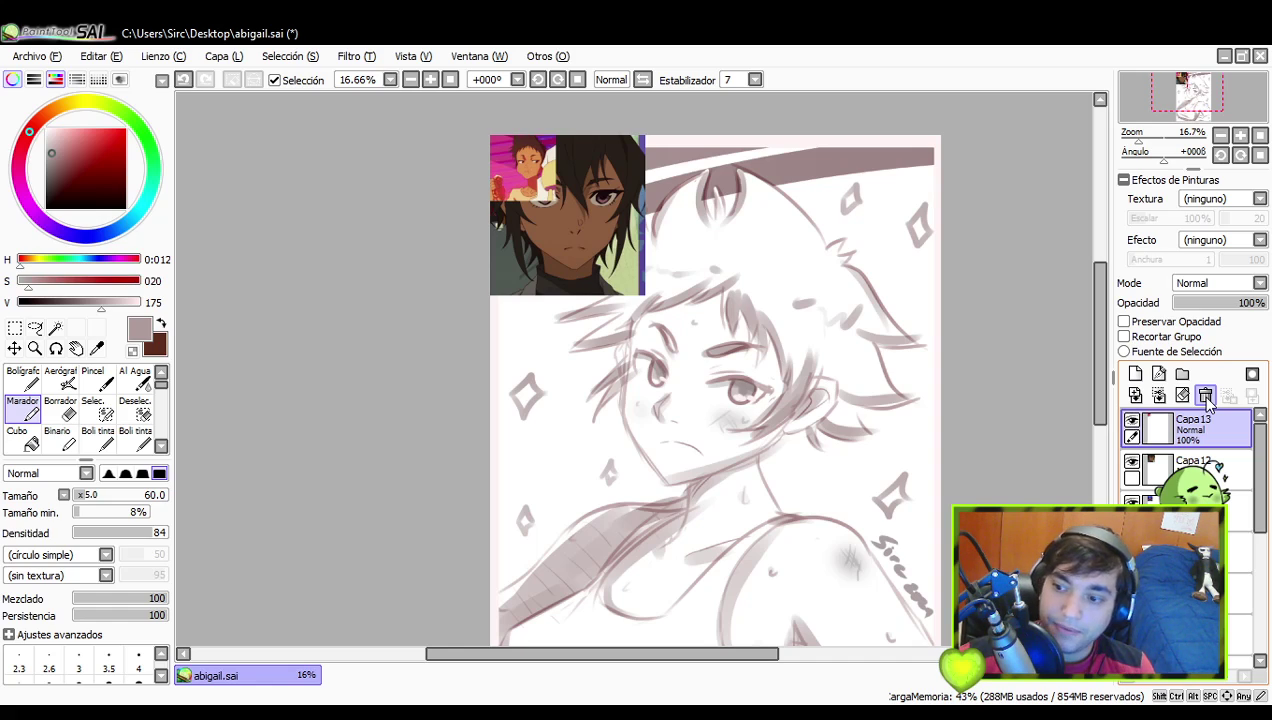
- Delete the Capa13 and Capa12 reference layers, then delete Capa11 and undo that last deletion
click(1205, 397)
click(1205, 397)
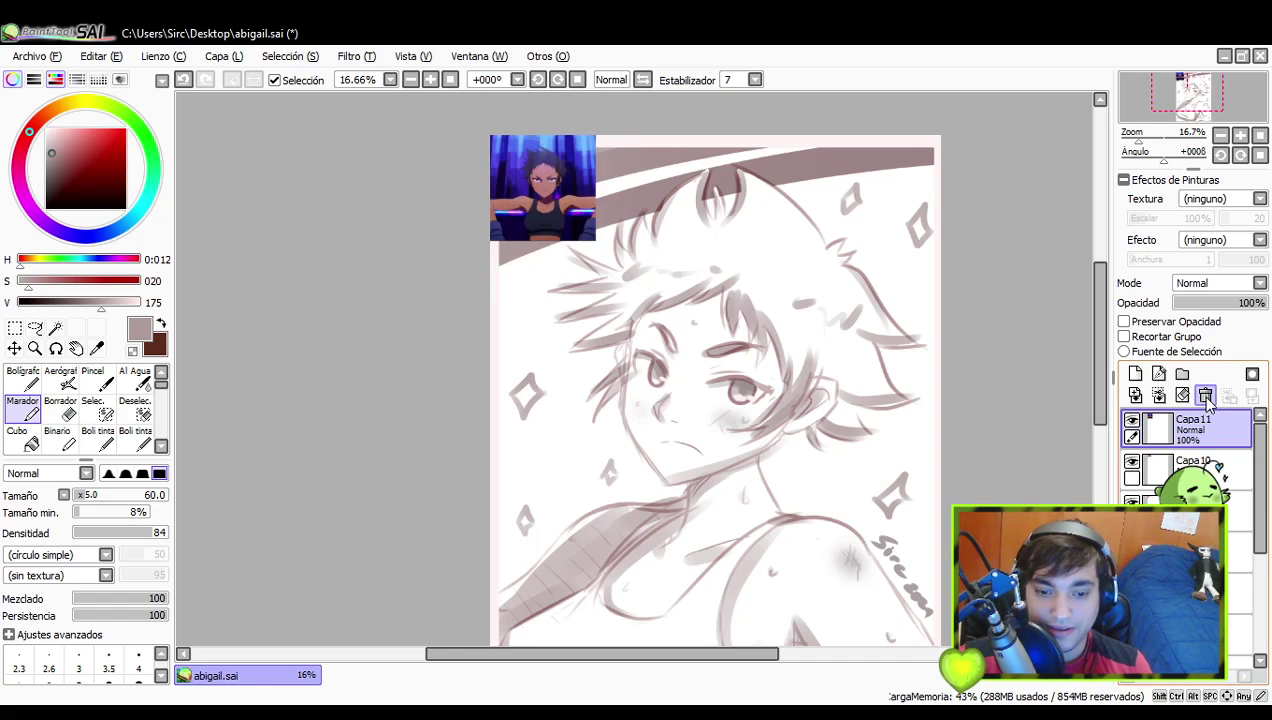
click(1205, 397)
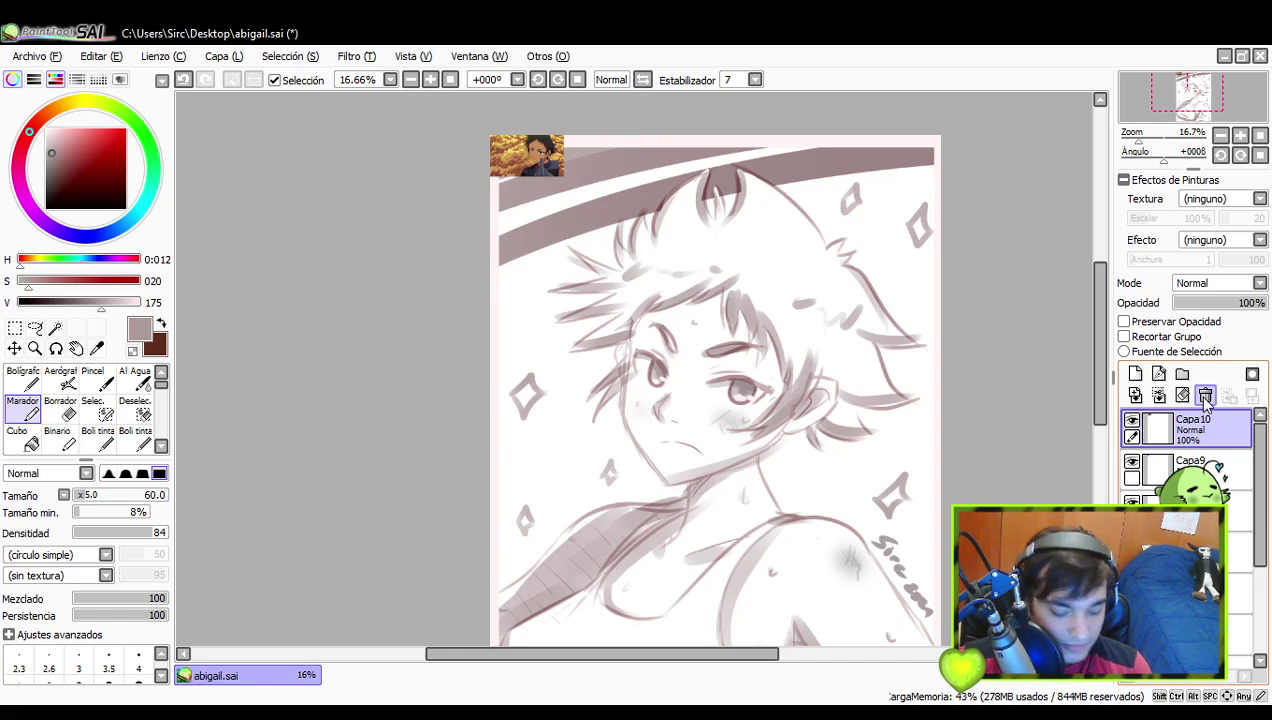
key(ctrl+z)
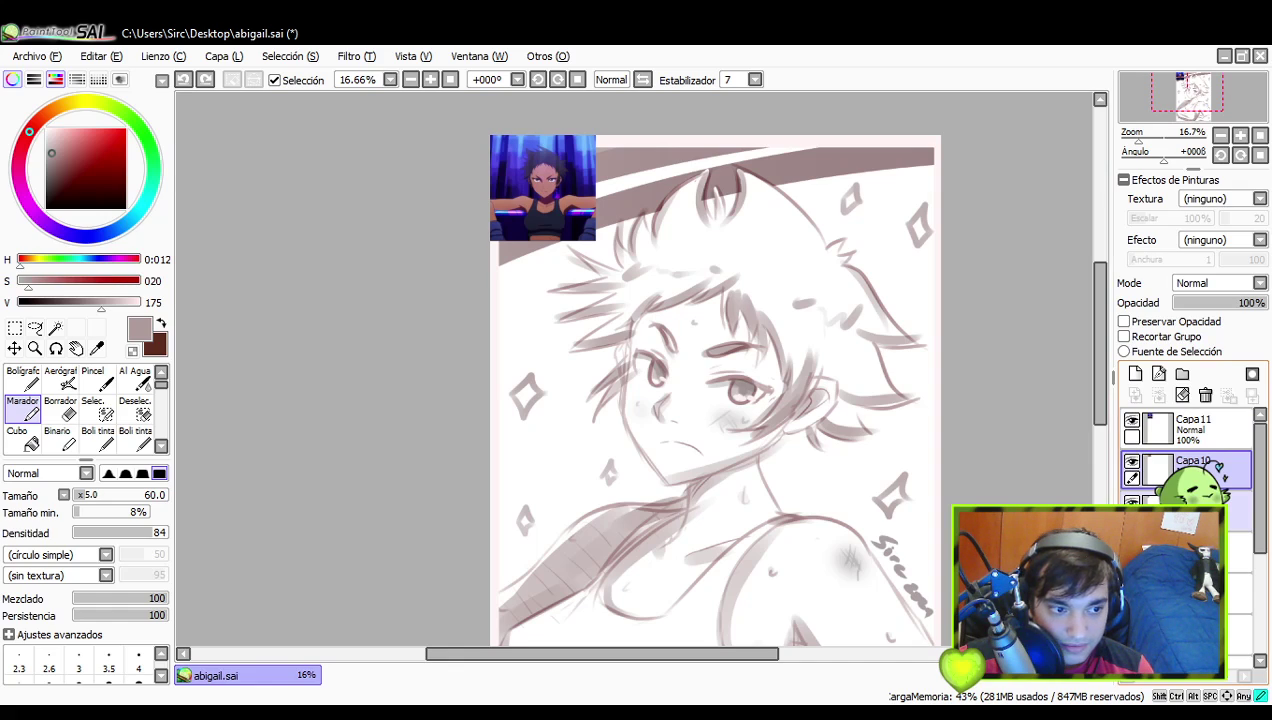
- Hide the Capa11 and Capa10 reference layers and delete the Capa9 layer with the cloudy-sky portrait
click(1131, 421)
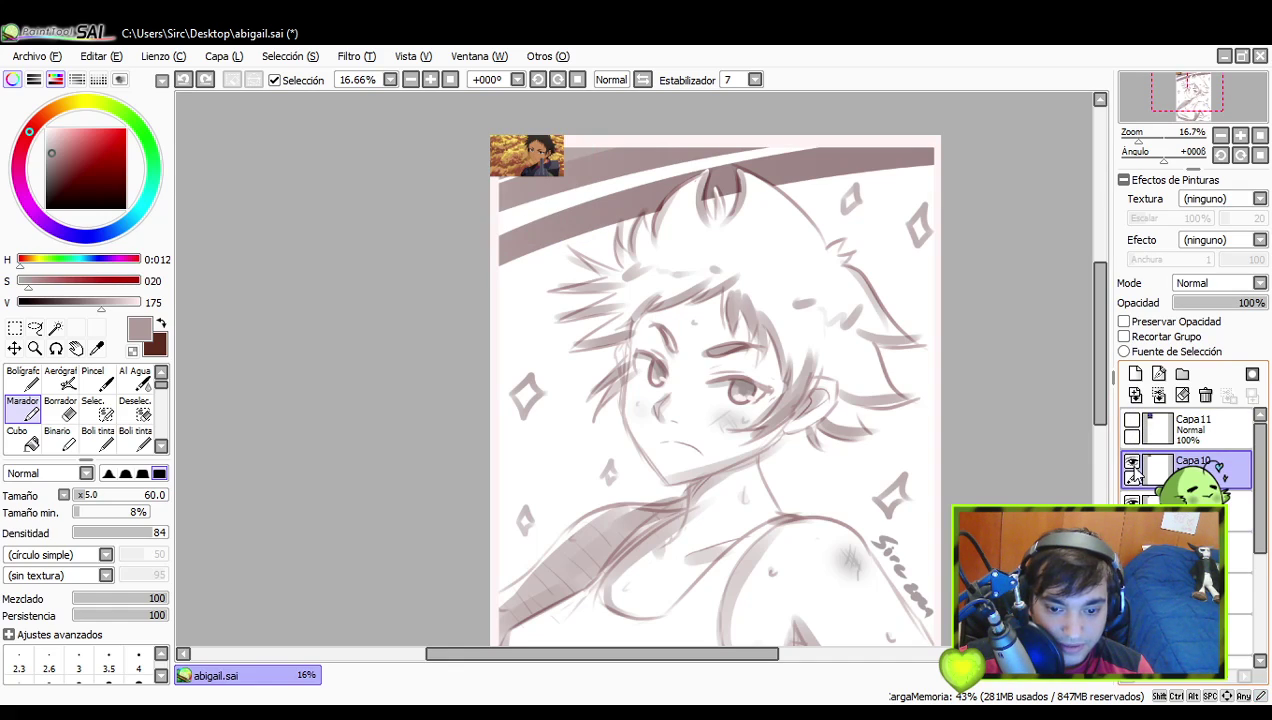
click(1131, 462)
click(1235, 508)
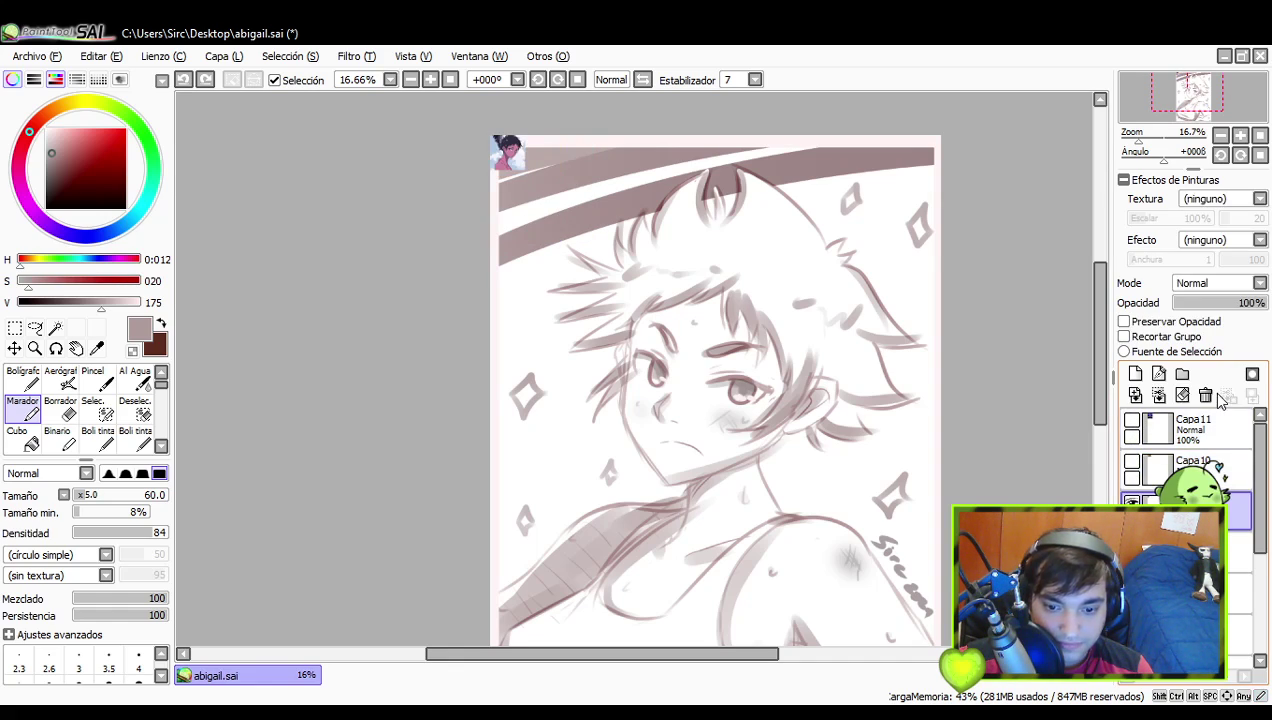
click(1205, 395)
scroll(690, 256, down, 3)
scroll(699, 260, up, 2)
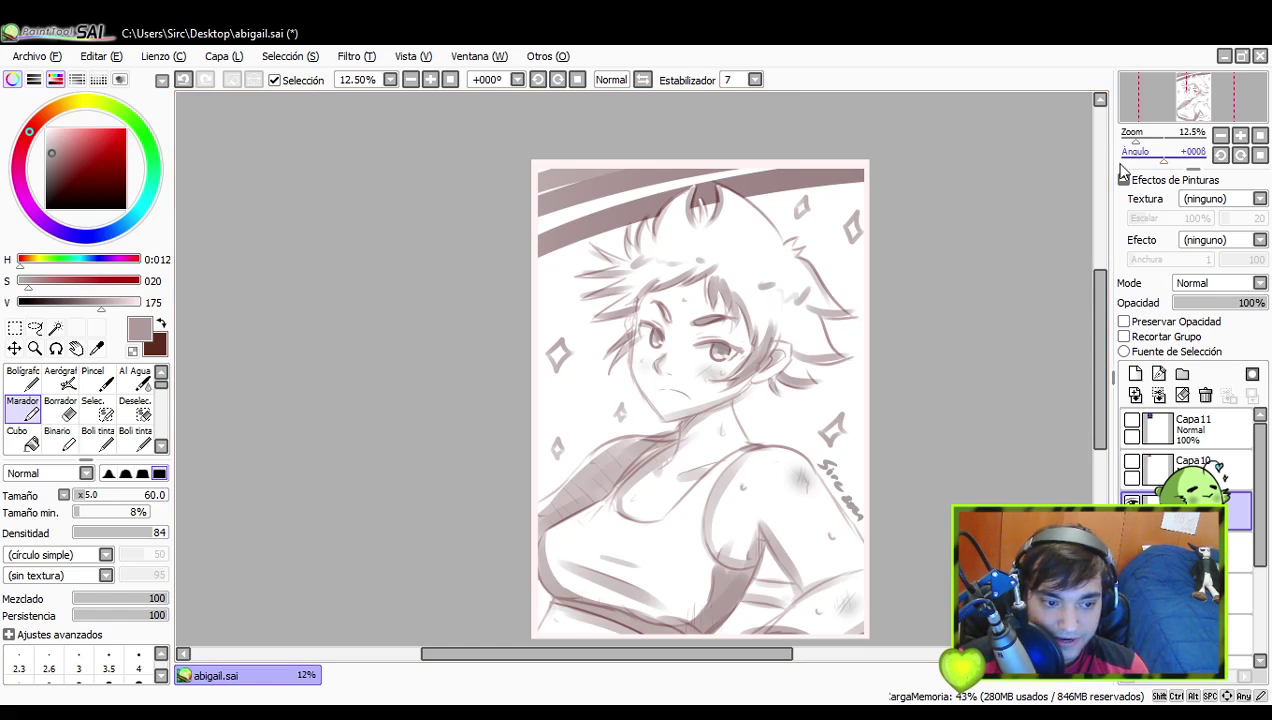
- Switch to the Bolígrafo brush with the dark brown secondary colour, test a short stroke beside the neck and undo it
click(22, 385)
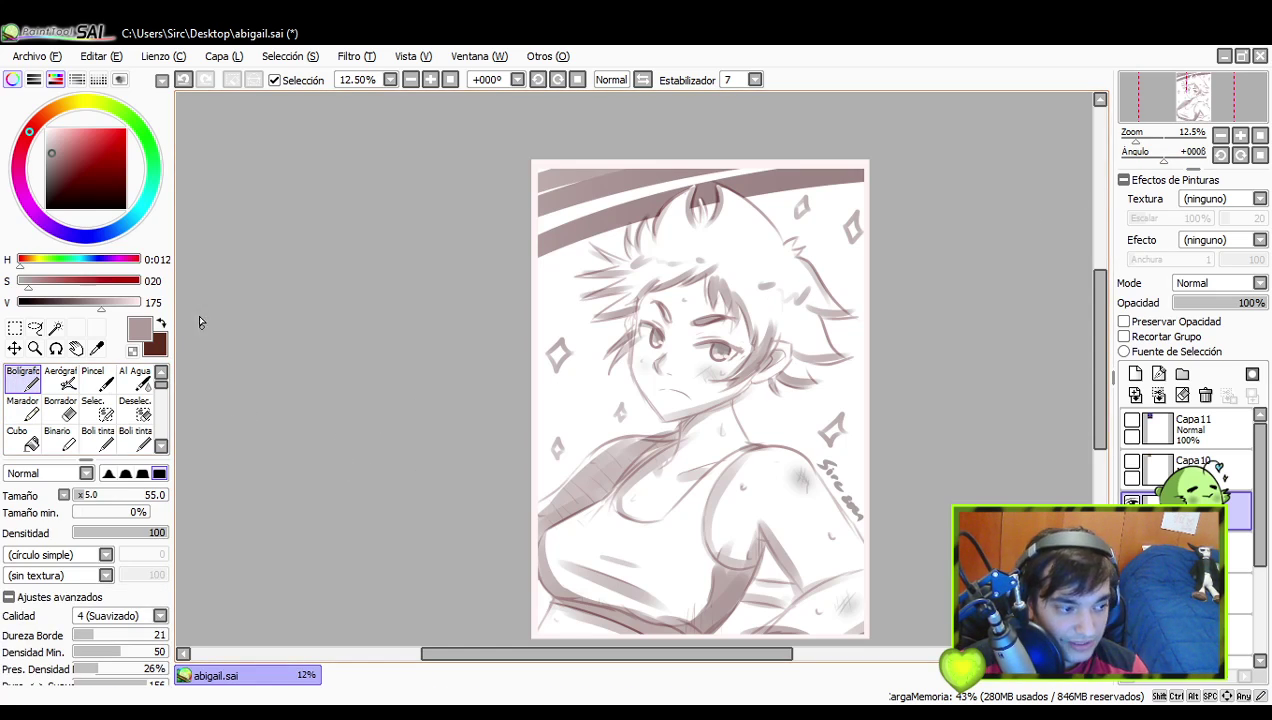
click(161, 323)
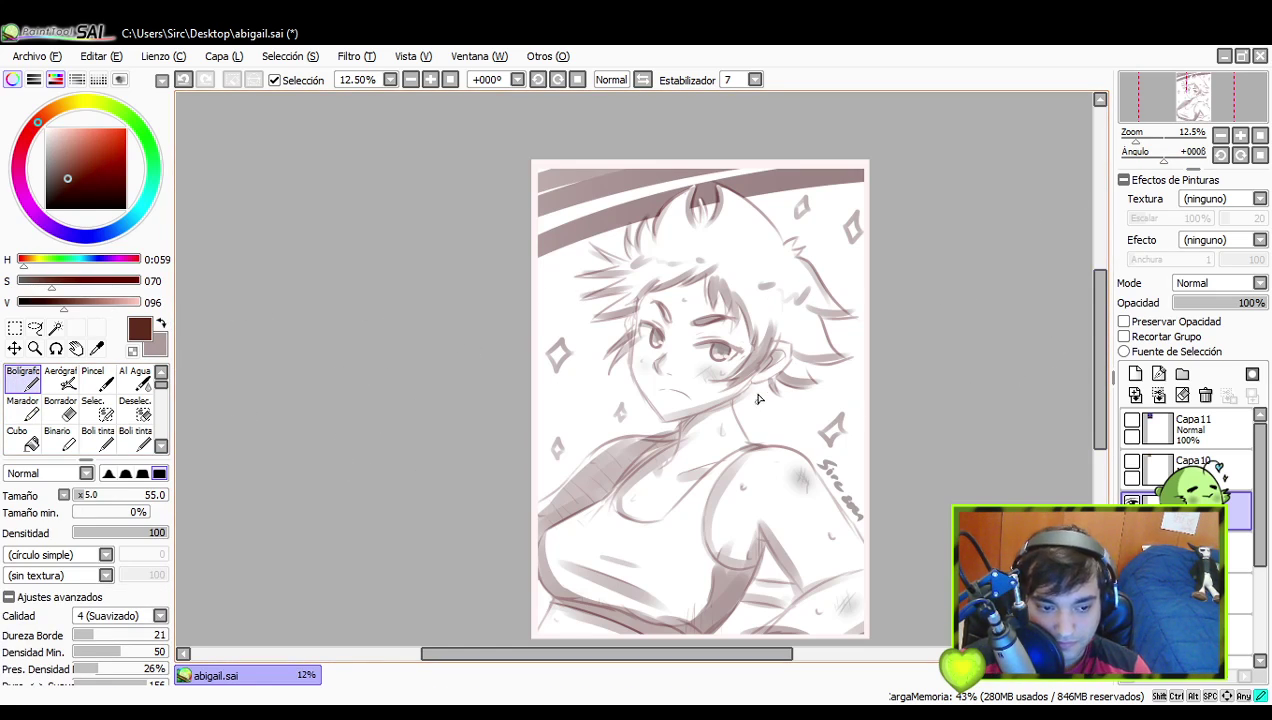
drag(754, 396, 768, 430)
key(ctrl+z)
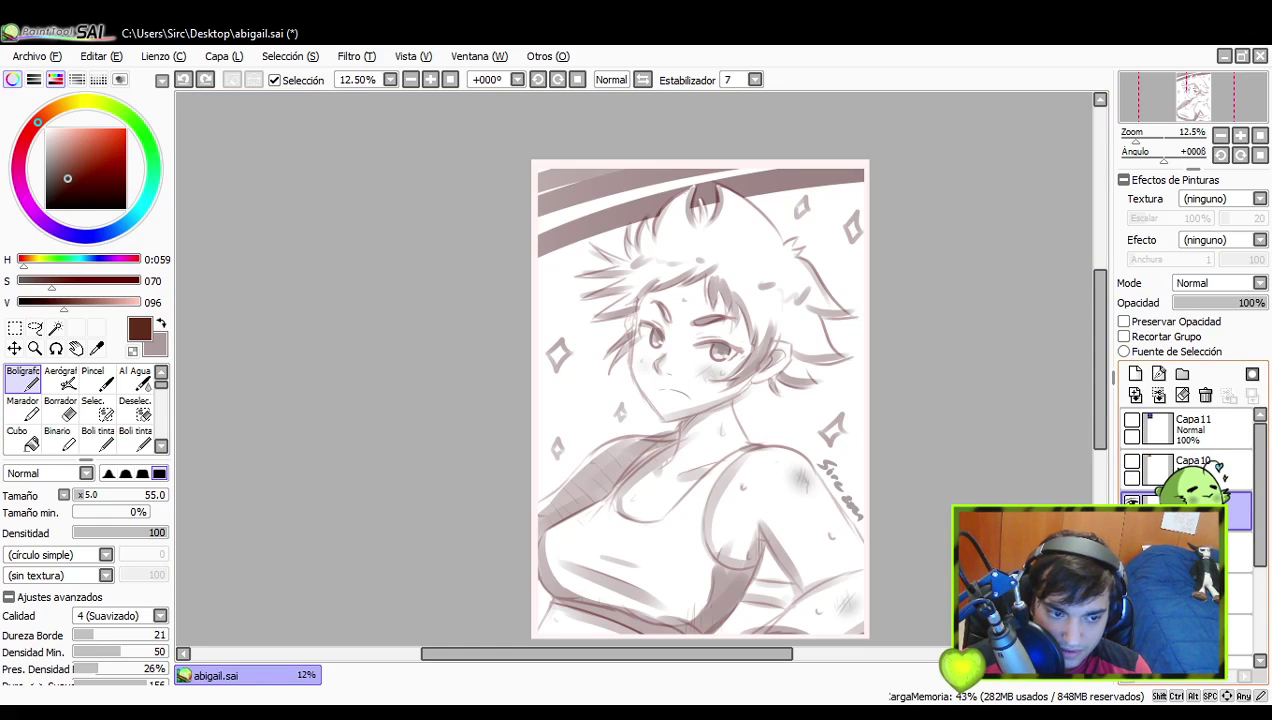
- Merge the sketch layers down into one and lower the merged layer's opacity to 32%
click(1159, 396)
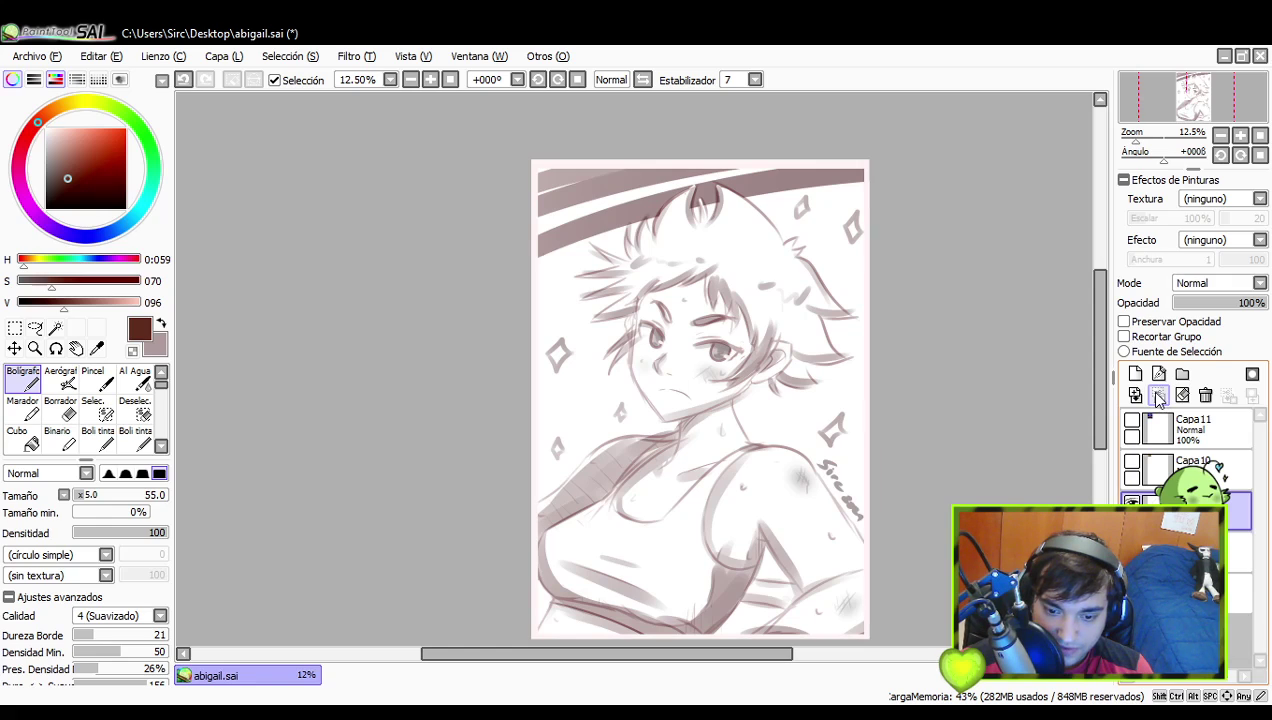
click(1205, 303)
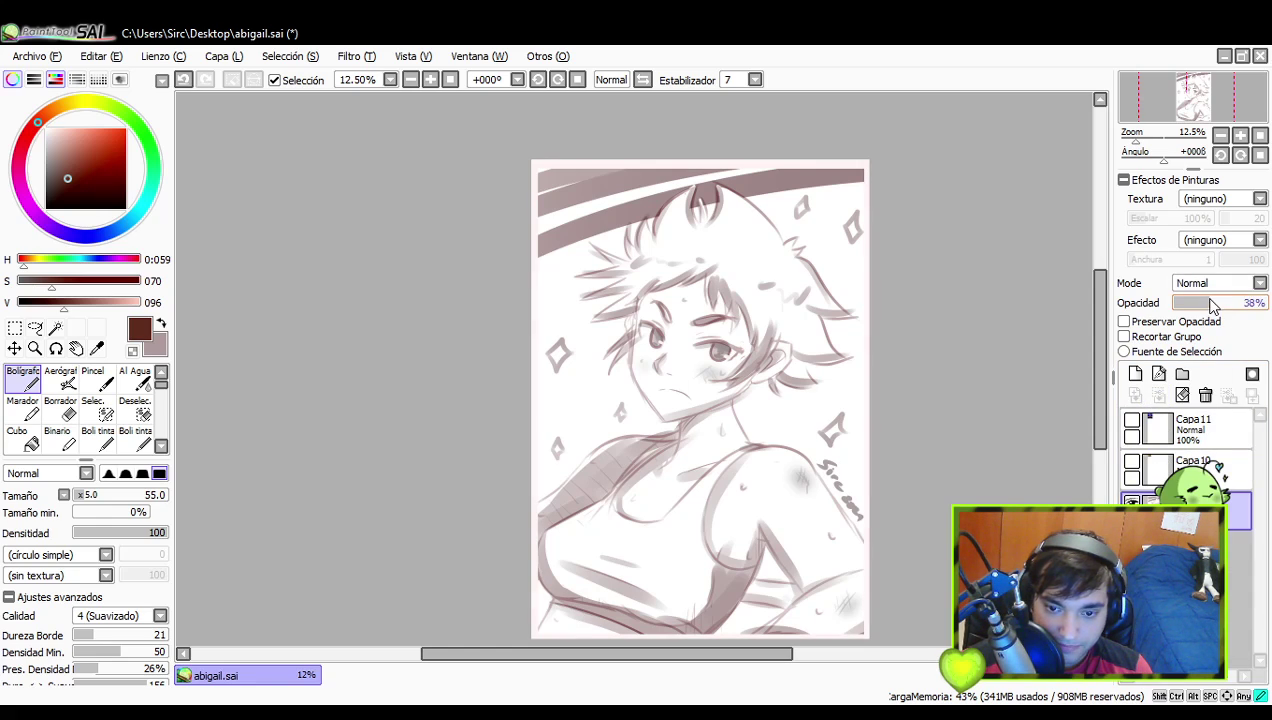
mouse_move(1205, 302)
mouse_down()
mouse_move(1217, 302)
mouse_move(1205, 302)
mouse_up()
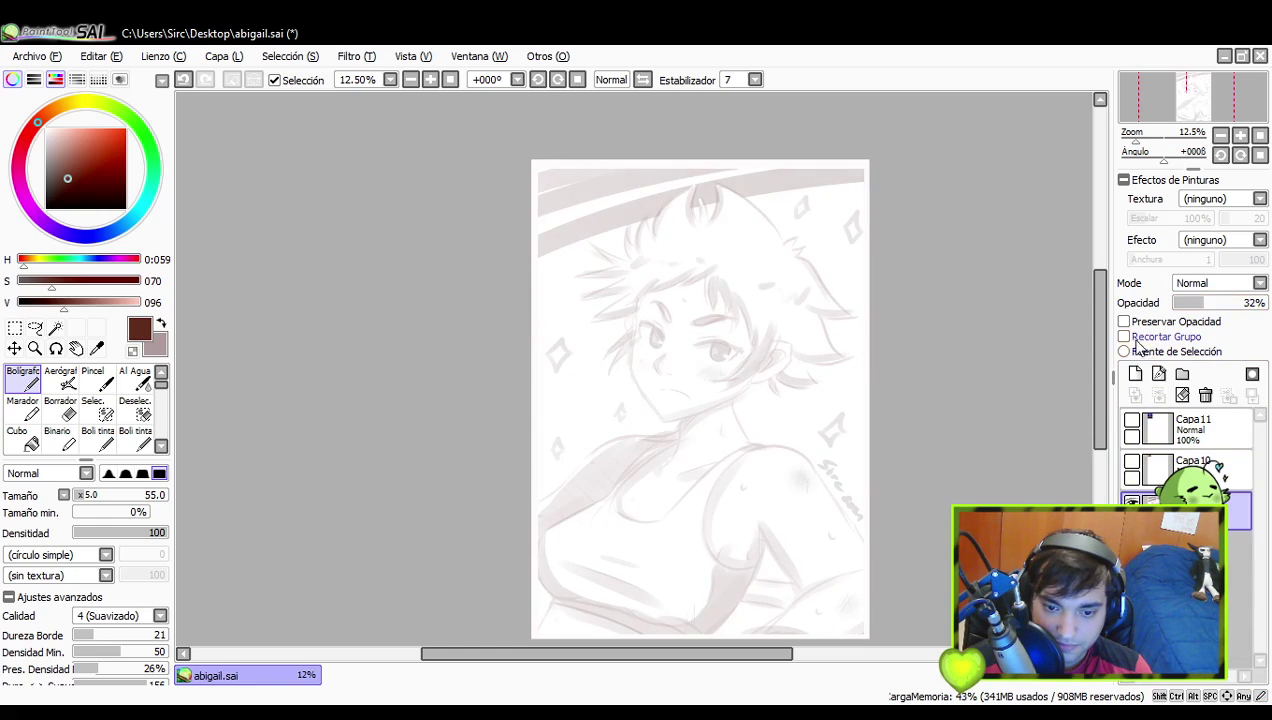
- Create a new empty layer above the faded sketch
click(1137, 375)
click(1240, 135)
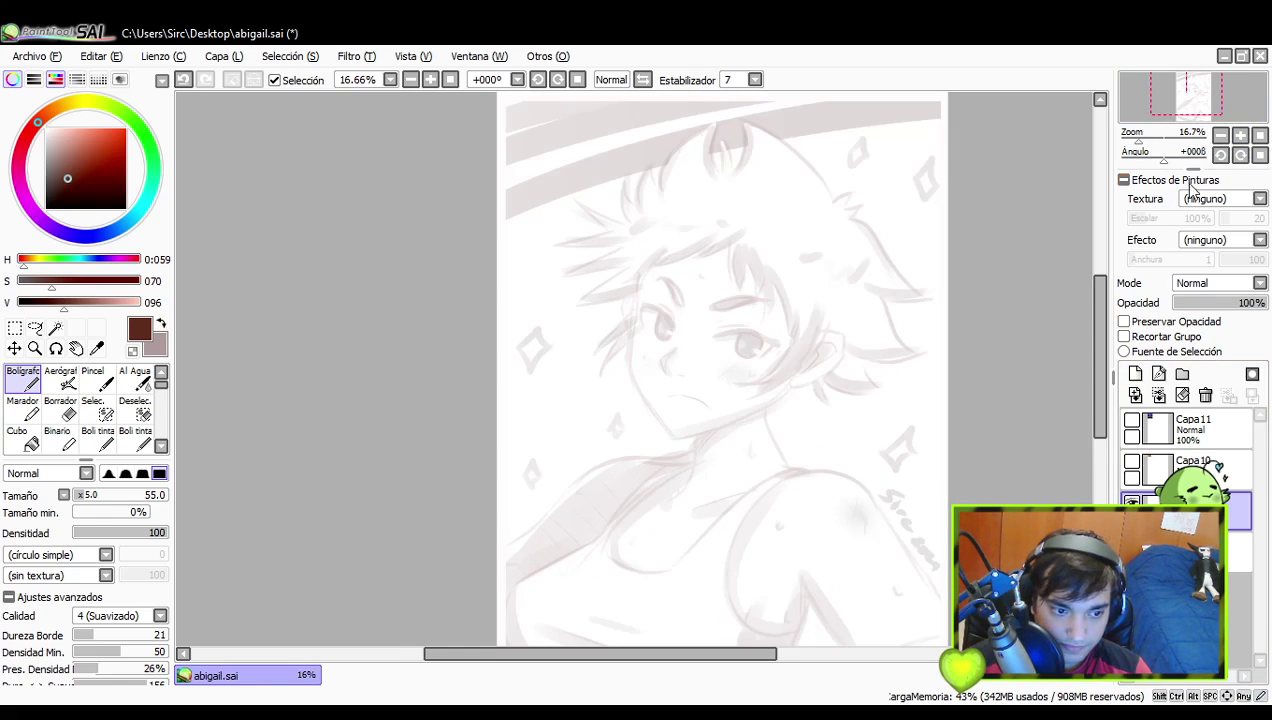
- Test a stroke on the face, undo it, and set the Bolígrafo brush size to 10
drag(676, 390, 684, 430)
key(ctrl+z)
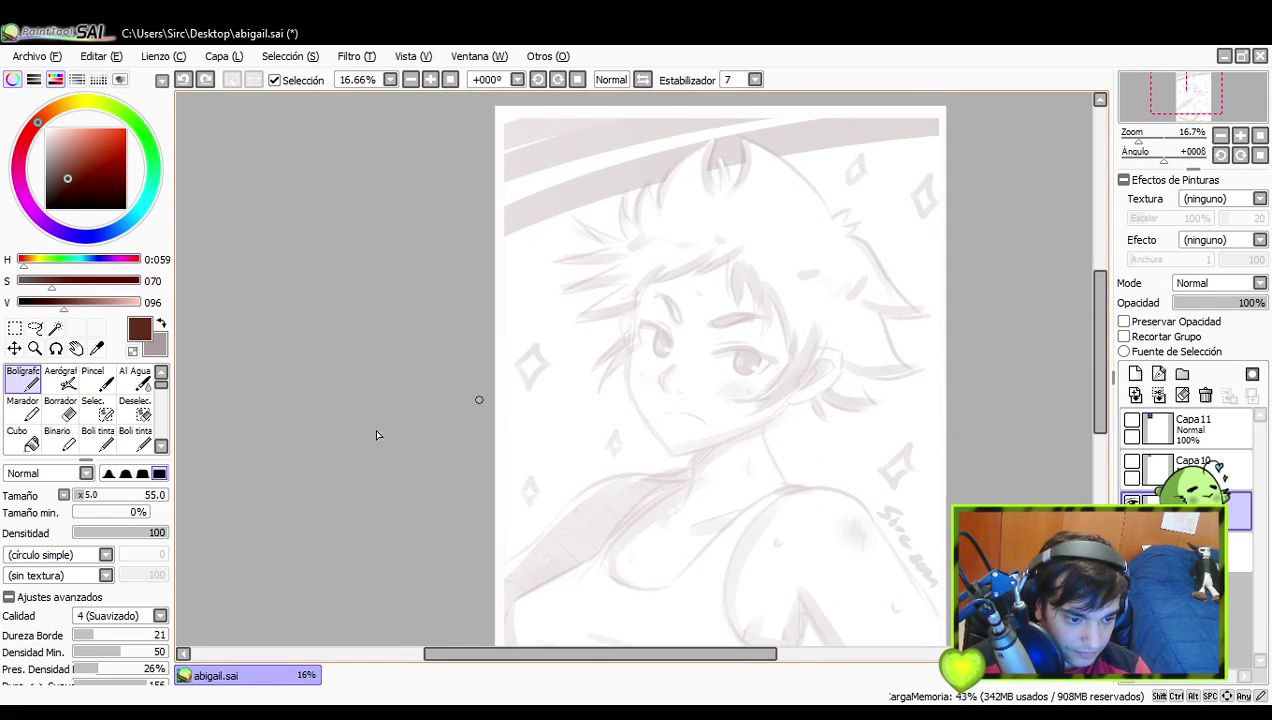
drag(94, 497, 80, 497)
- Try tracing the far side of the face from the temple to the cheek with the size 10 brush
key(space)
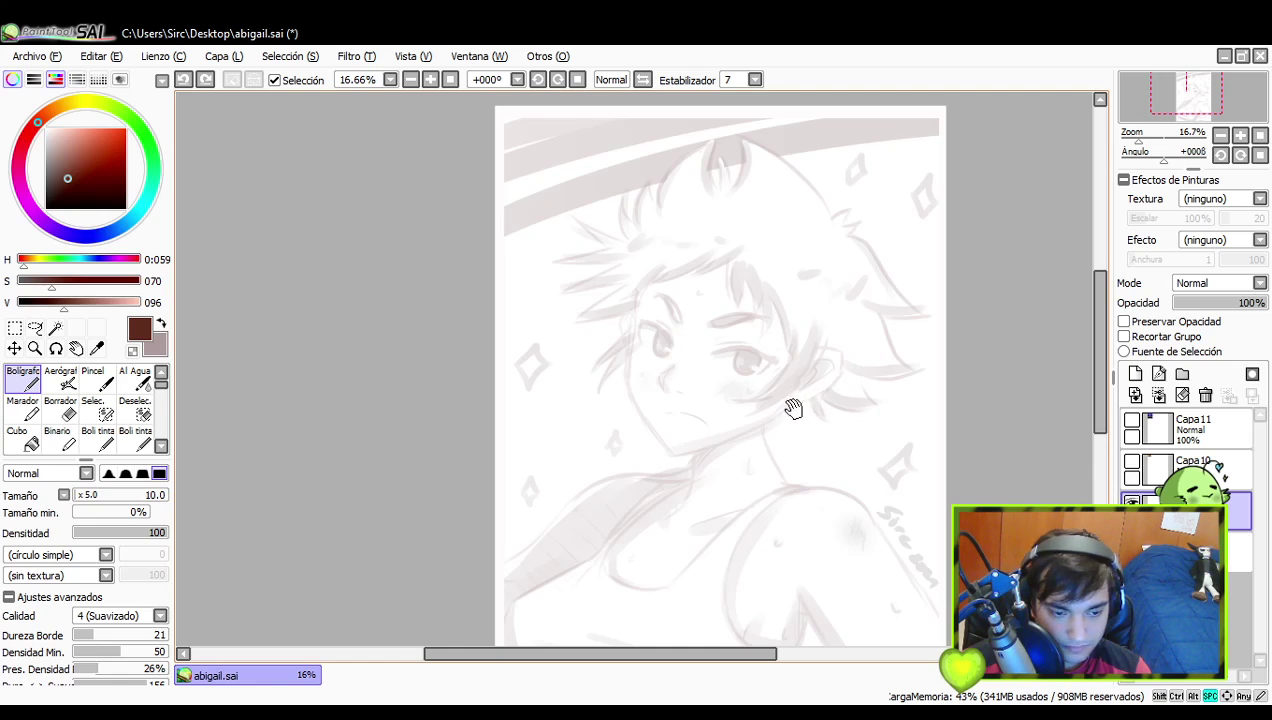
mouse_move(805, 398)
mouse_down()
mouse_move(820, 440)
mouse_move(835, 429)
mouse_up()
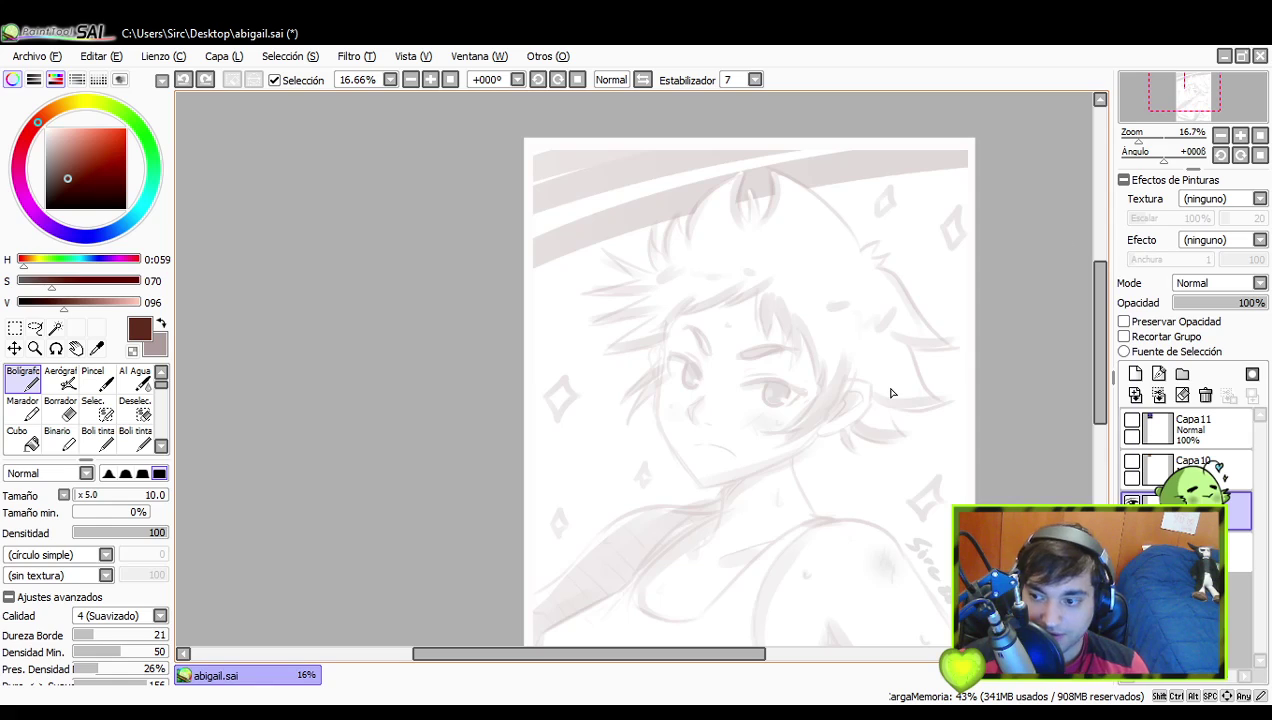
drag(747, 462, 744, 498)
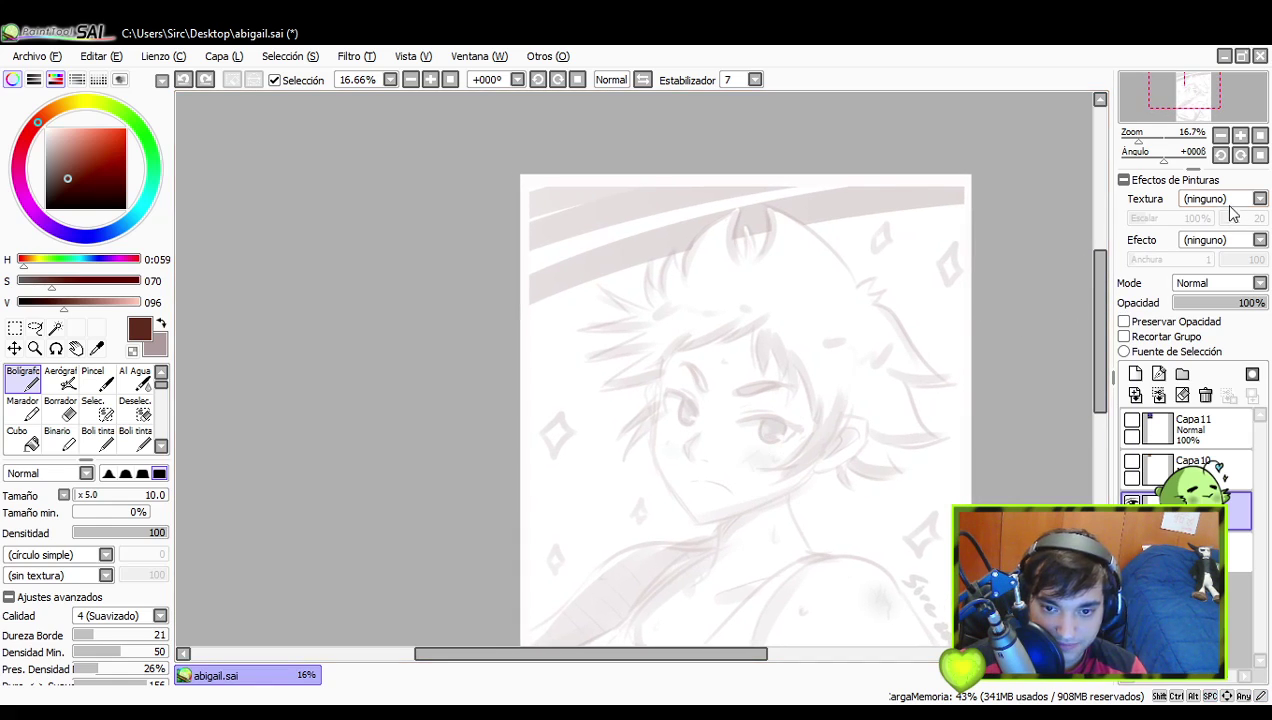
click(1240, 136)
drag(812, 434, 812, 371)
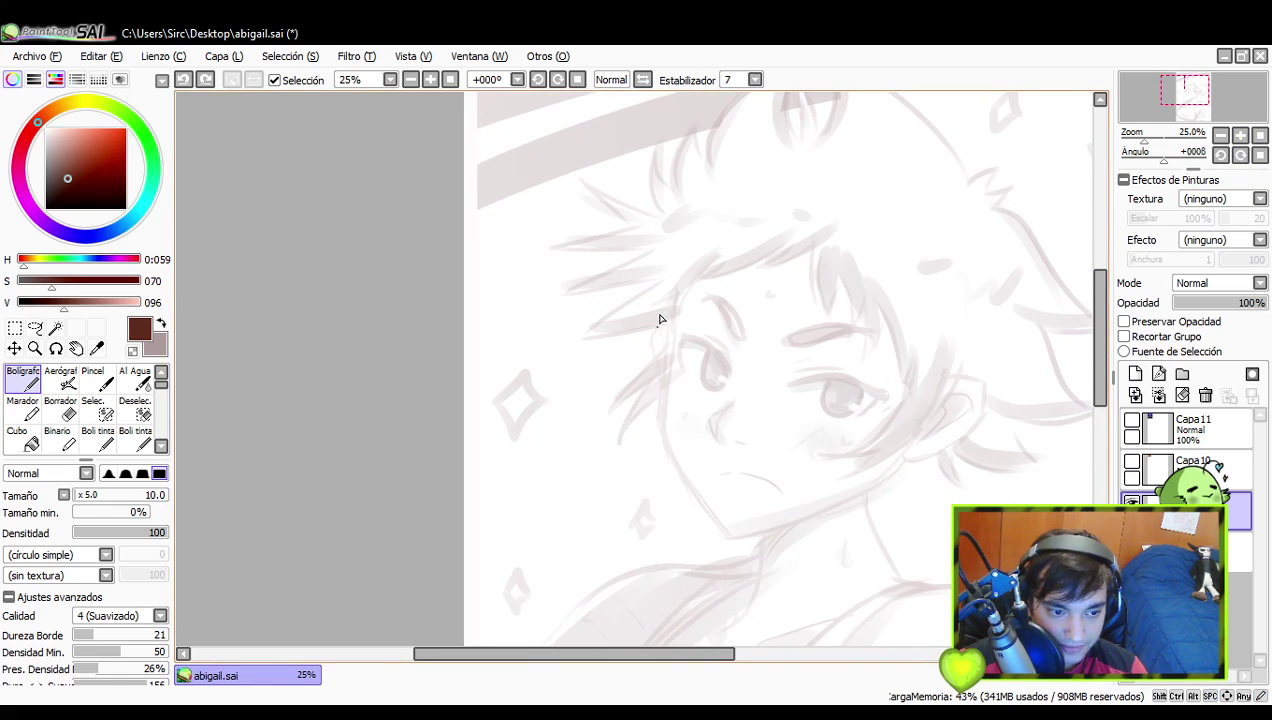
mouse_move(667, 303)
mouse_down()
mouse_move(654, 405)
mouse_move(669, 432)
mouse_up()
key(ctrl+z)
key(ctrl+z)
drag(676, 307, 666, 426)
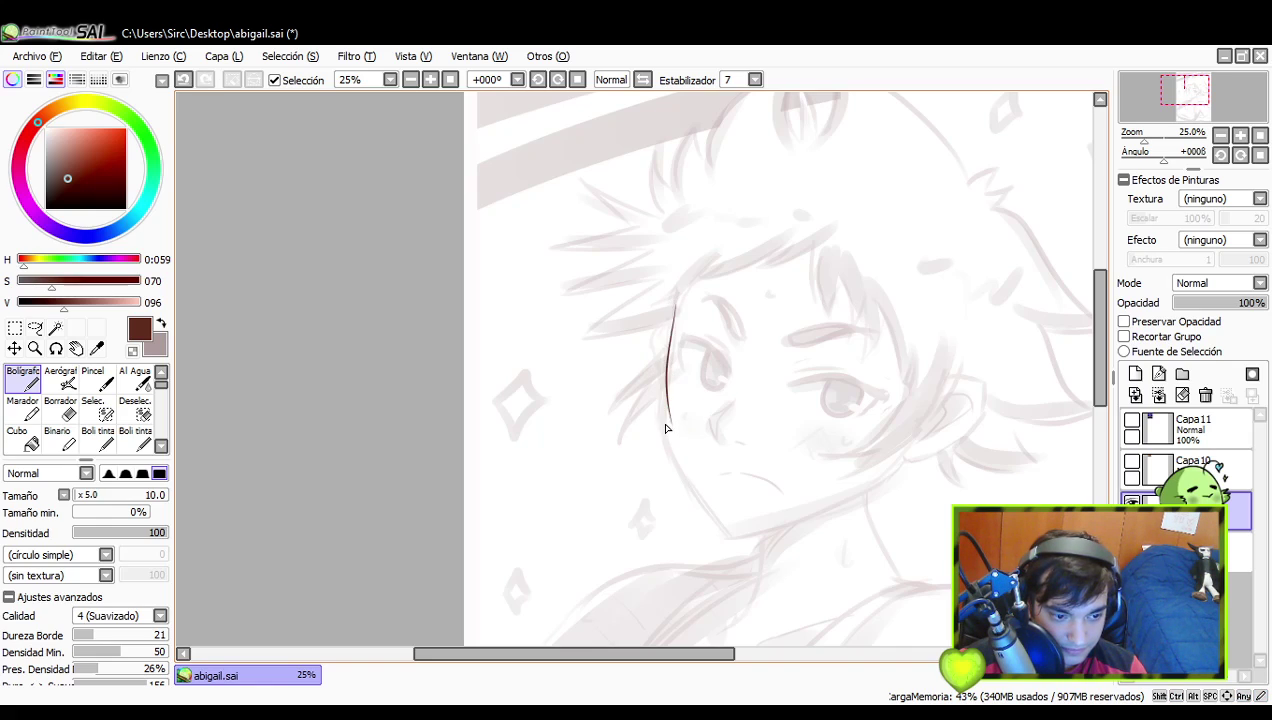
key(ctrl+z)
key(ctrl+z)
drag(684, 299, 662, 438)
key(ctrl+z)
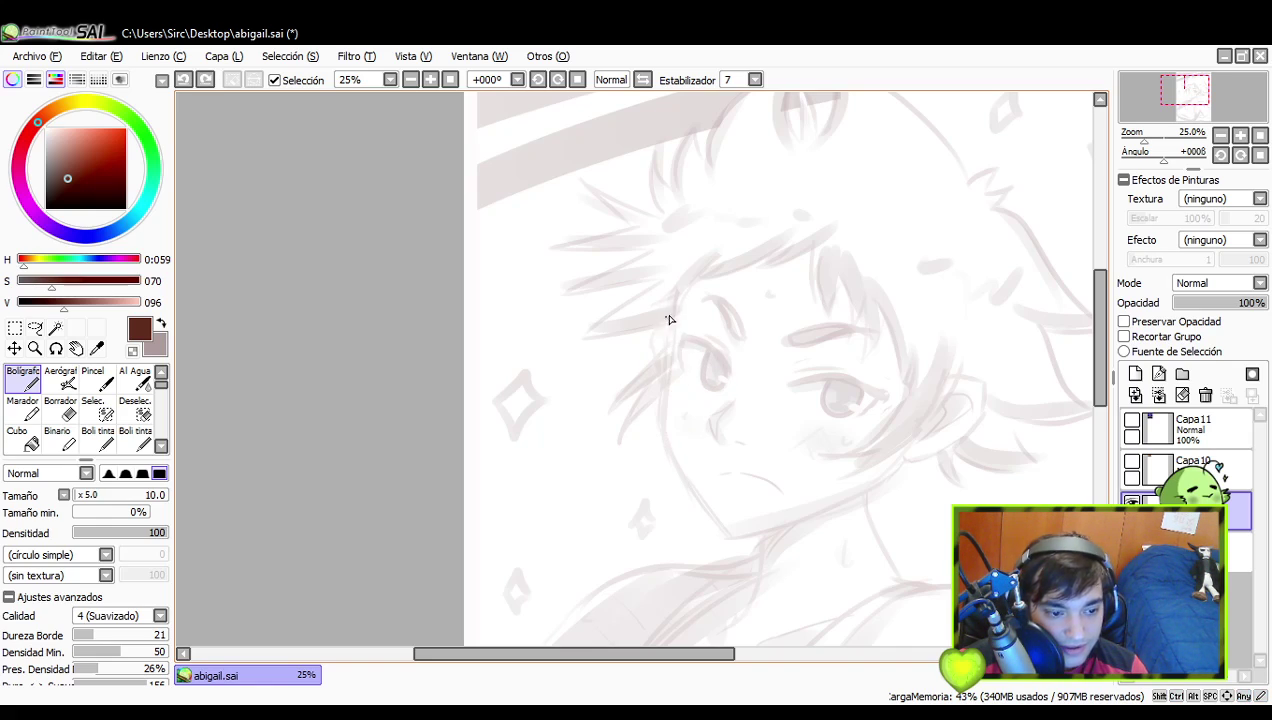
- Try to trace the face contour from the temple past the cheek towards the chin, undoing each attempt
mouse_move(672, 314)
mouse_down()
mouse_move(666, 443)
mouse_move(675, 355)
mouse_move(666, 432)
mouse_move(661, 416)
mouse_move(684, 483)
mouse_up()
key(ctrl+z)
key(ctrl+z)
drag(664, 418, 716, 518)
key(ctrl+z)
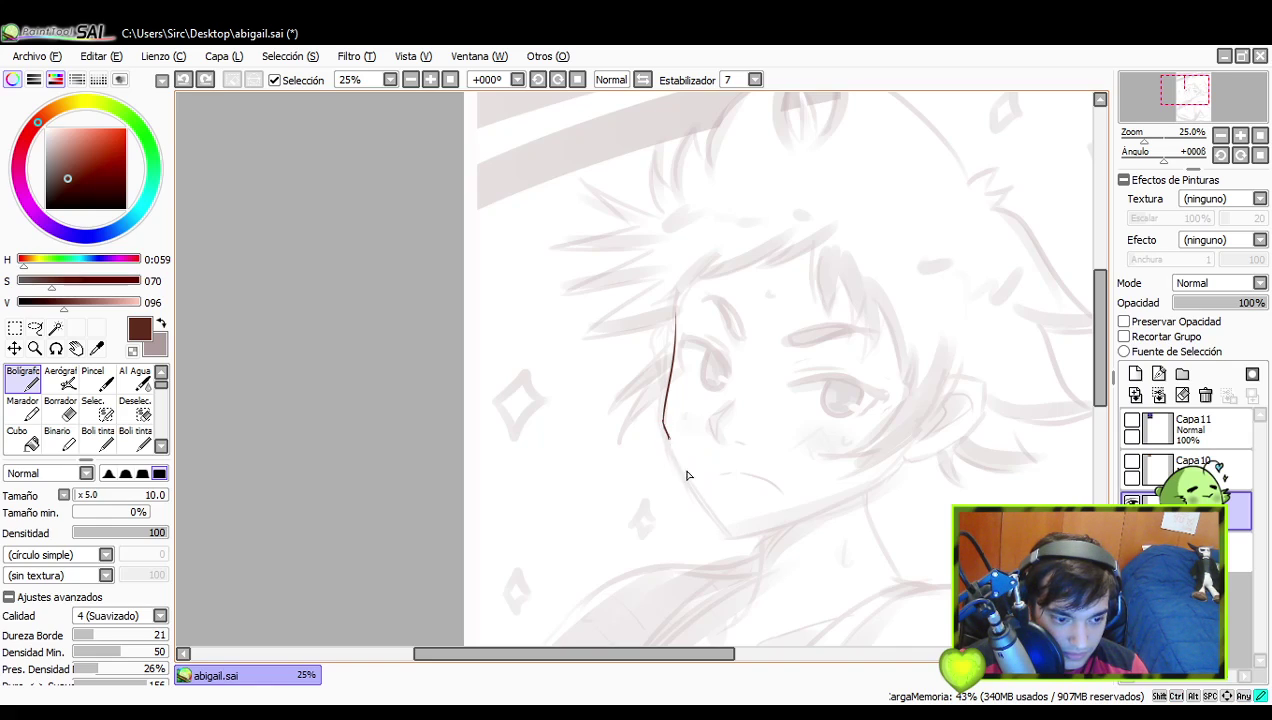
drag(663, 430, 732, 536)
key(ctrl+z)
drag(664, 422, 722, 520)
key(ctrl+z)
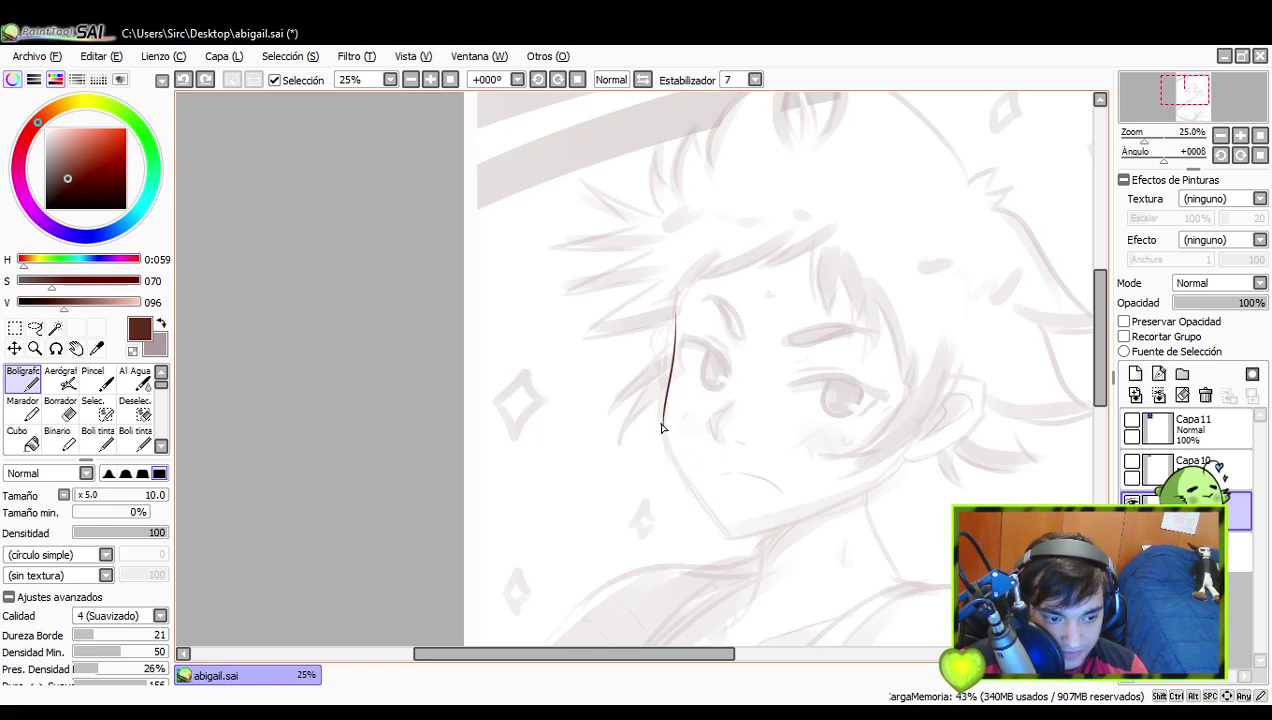
drag(663, 428, 714, 518)
key(ctrl+z)
drag(662, 424, 724, 519)
key(ctrl+z)
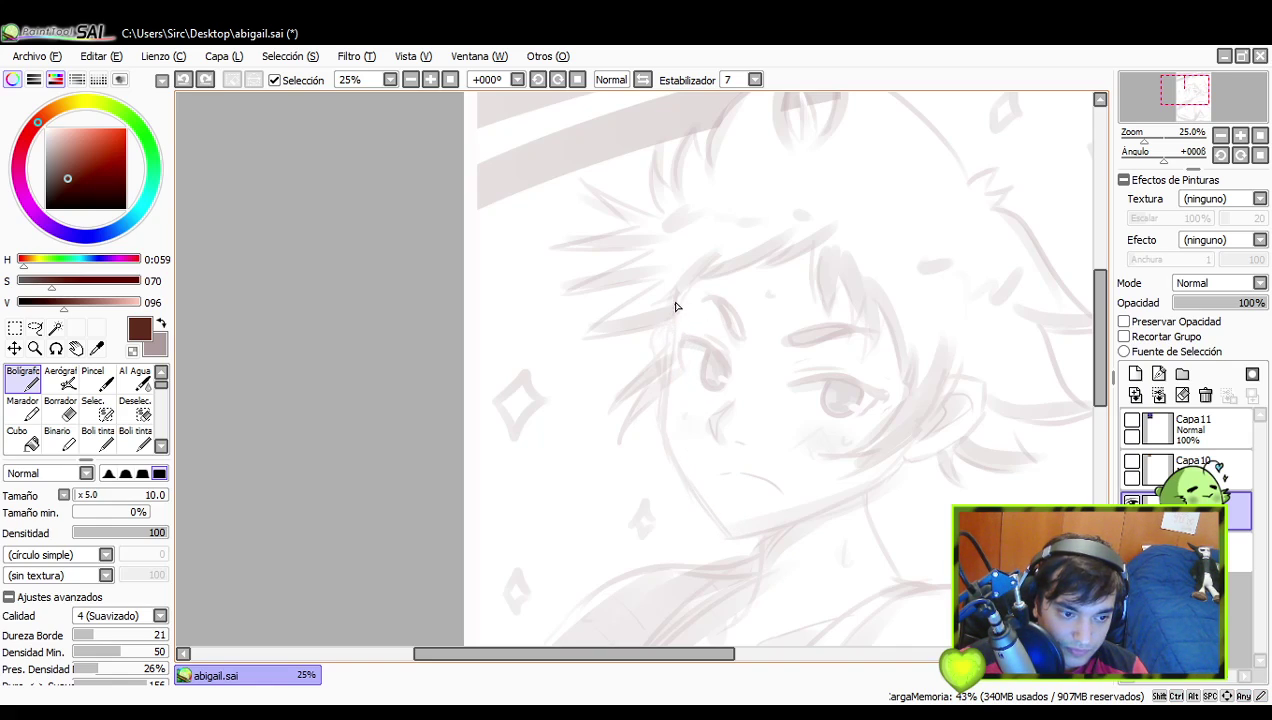
- Try the temple-to-cheek line again with the thin brush and undo each stroke
drag(672, 296, 652, 398)
key(ctrl+z)
drag(676, 334, 664, 434)
key(ctrl+z)
drag(673, 312, 661, 440)
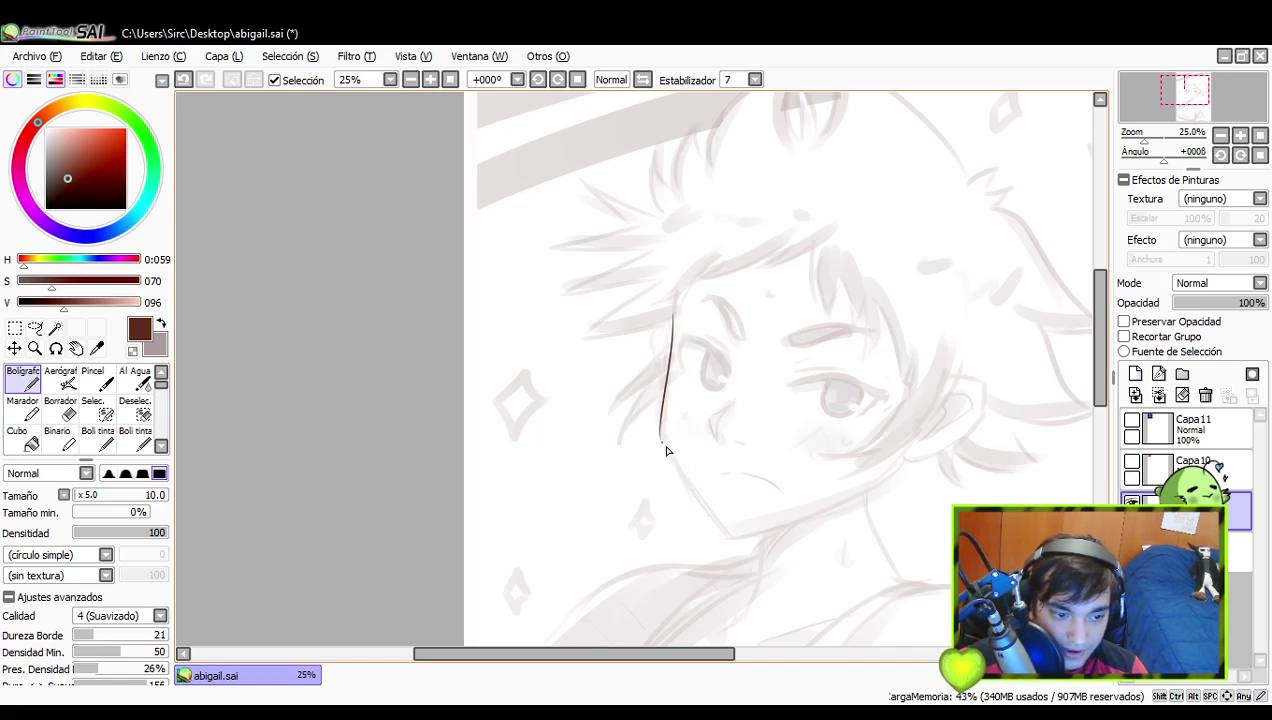
key(ctrl+z)
drag(672, 306, 655, 426)
key(ctrl+z)
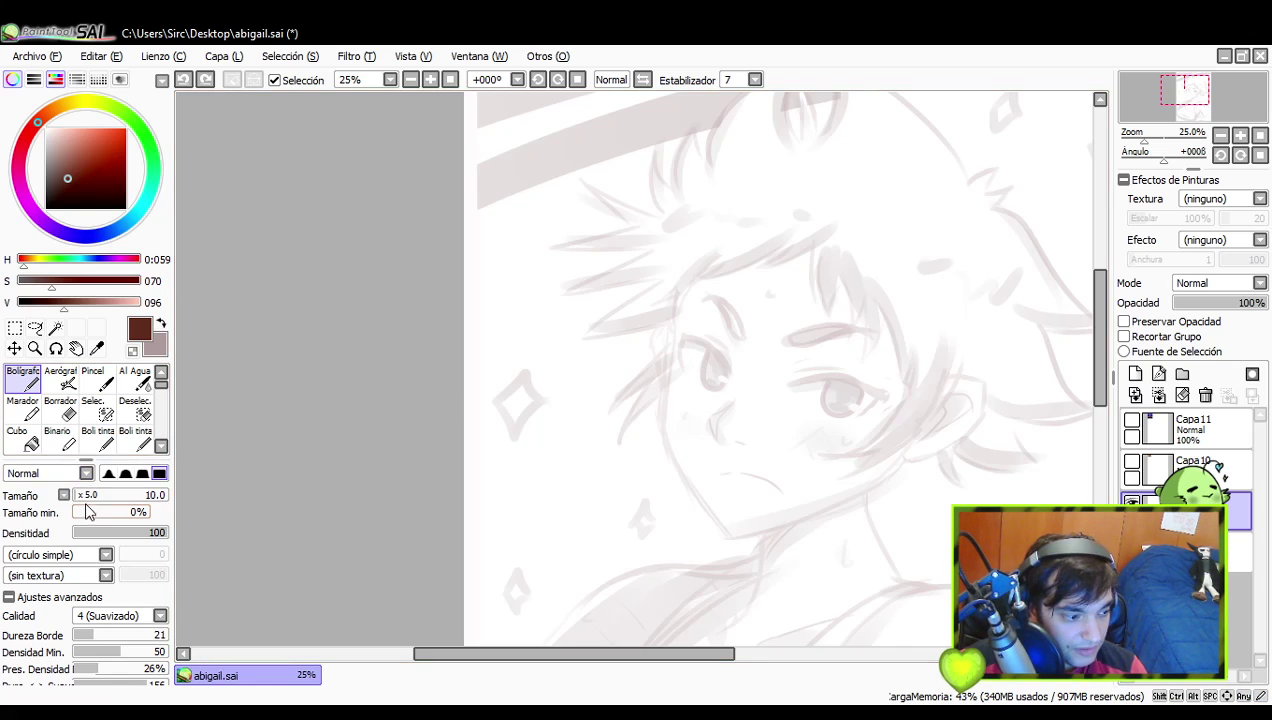
- Set the brush size to 35, try the temple-to-cheek line and undo it
click(88, 497)
drag(87, 495, 82, 496)
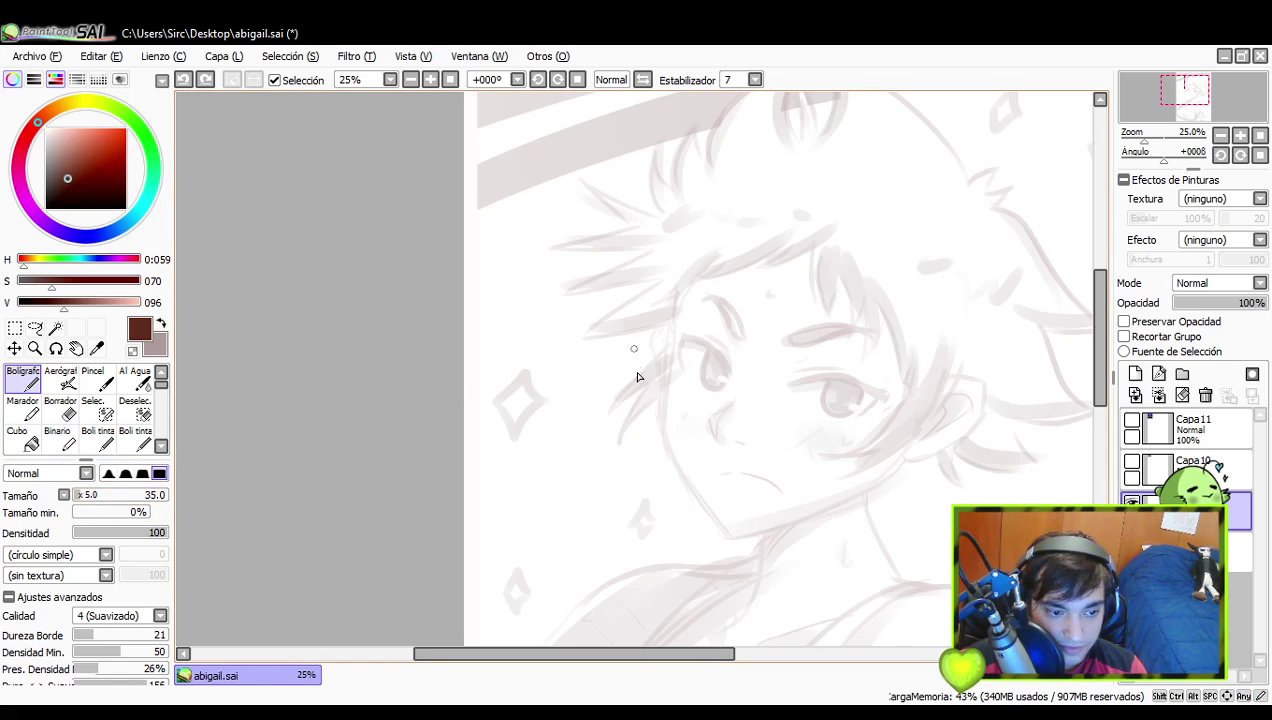
drag(685, 345, 632, 348)
drag(630, 292, 621, 446)
key(ctrl+z)
drag(619, 318, 609, 440)
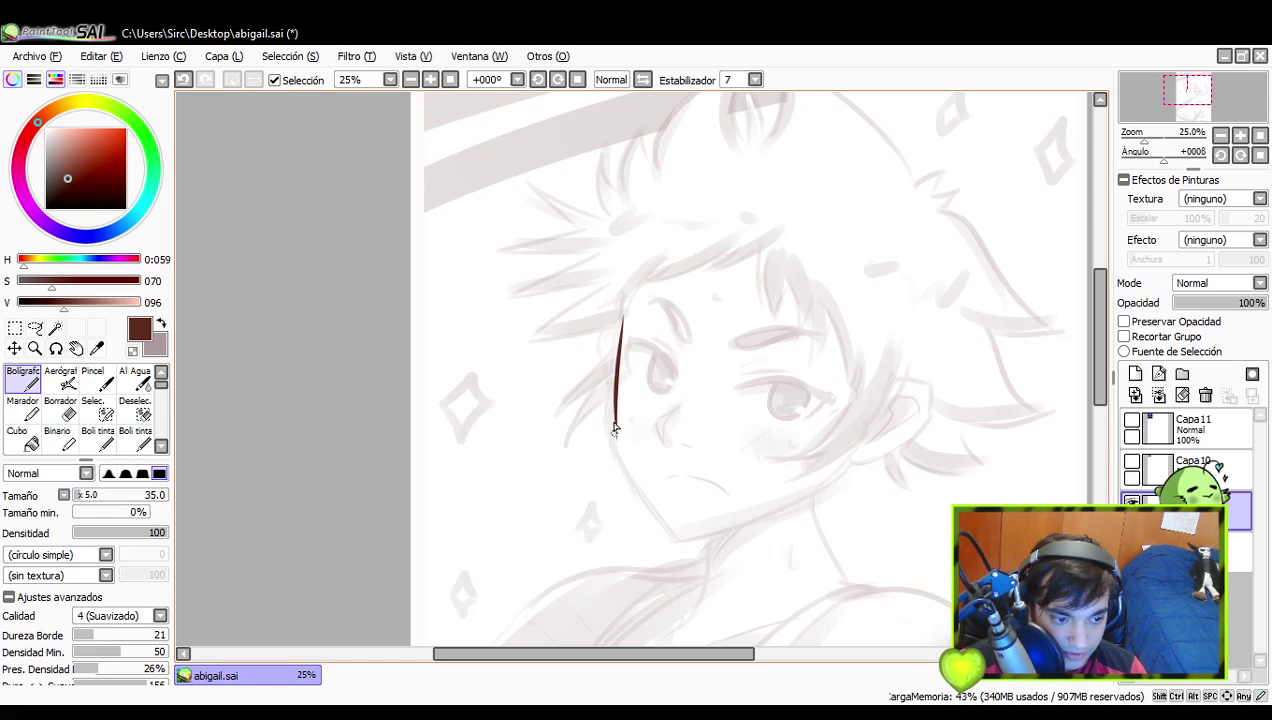
key(ctrl+z)
- Set the brush size to 30 and trace the far face contour from the temple over the cheek to the chin
click(82, 500)
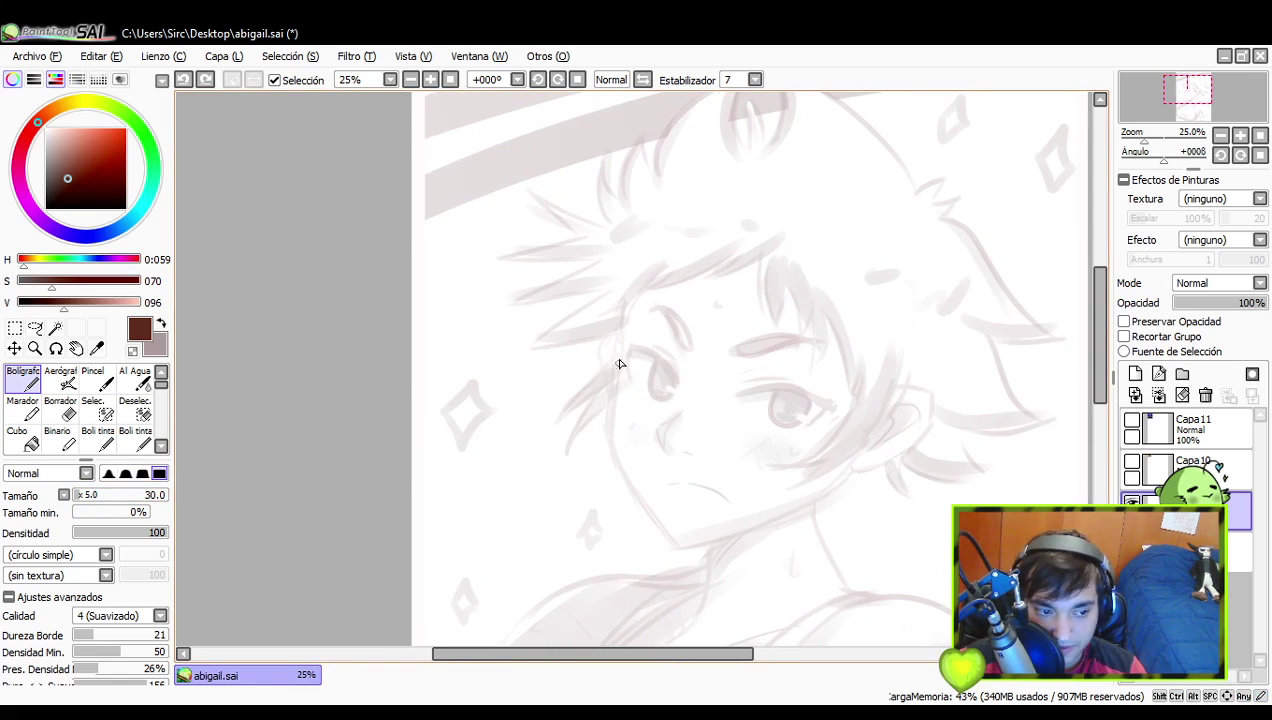
drag(624, 326, 608, 400)
key(ctrl+z)
mouse_move(620, 324)
mouse_down()
mouse_move(611, 461)
mouse_move(610, 436)
mouse_move(658, 516)
mouse_up()
key(ctrl+z)
drag(608, 440, 665, 530)
key(ctrl+z)
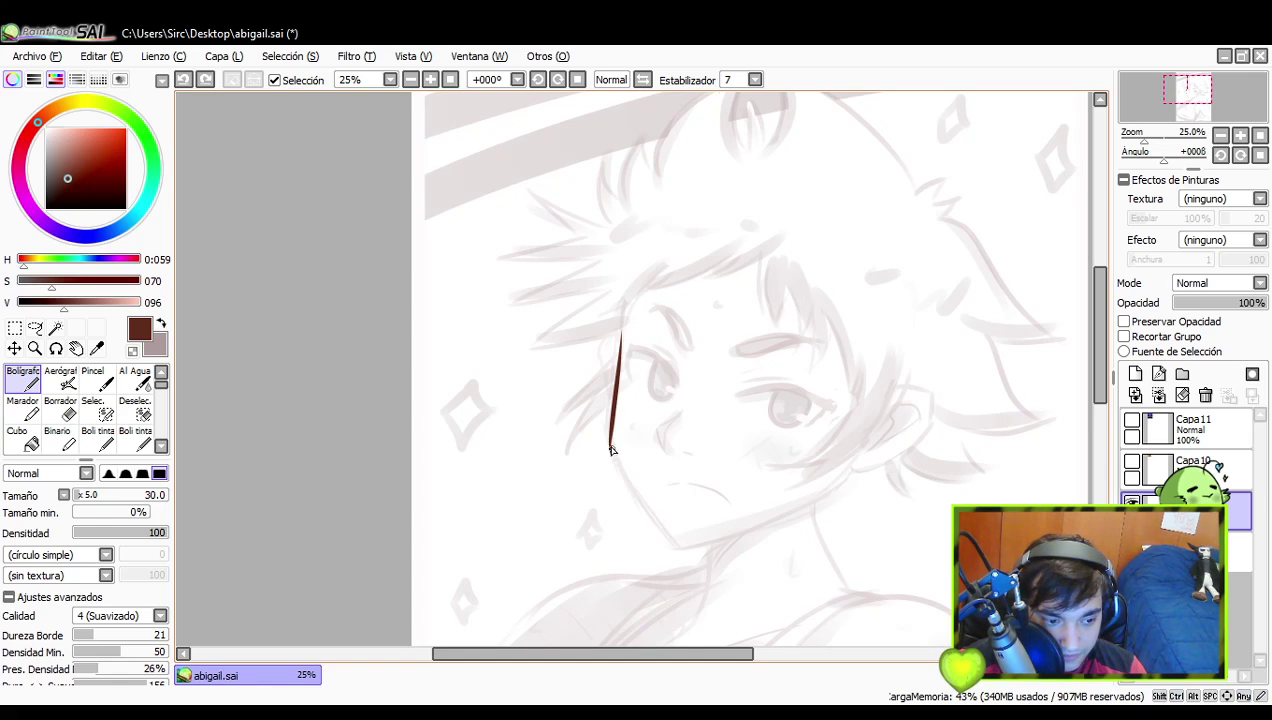
mouse_move(612, 450)
mouse_down()
mouse_move(682, 551)
mouse_move(838, 500)
mouse_up()
key(ctrl+z)
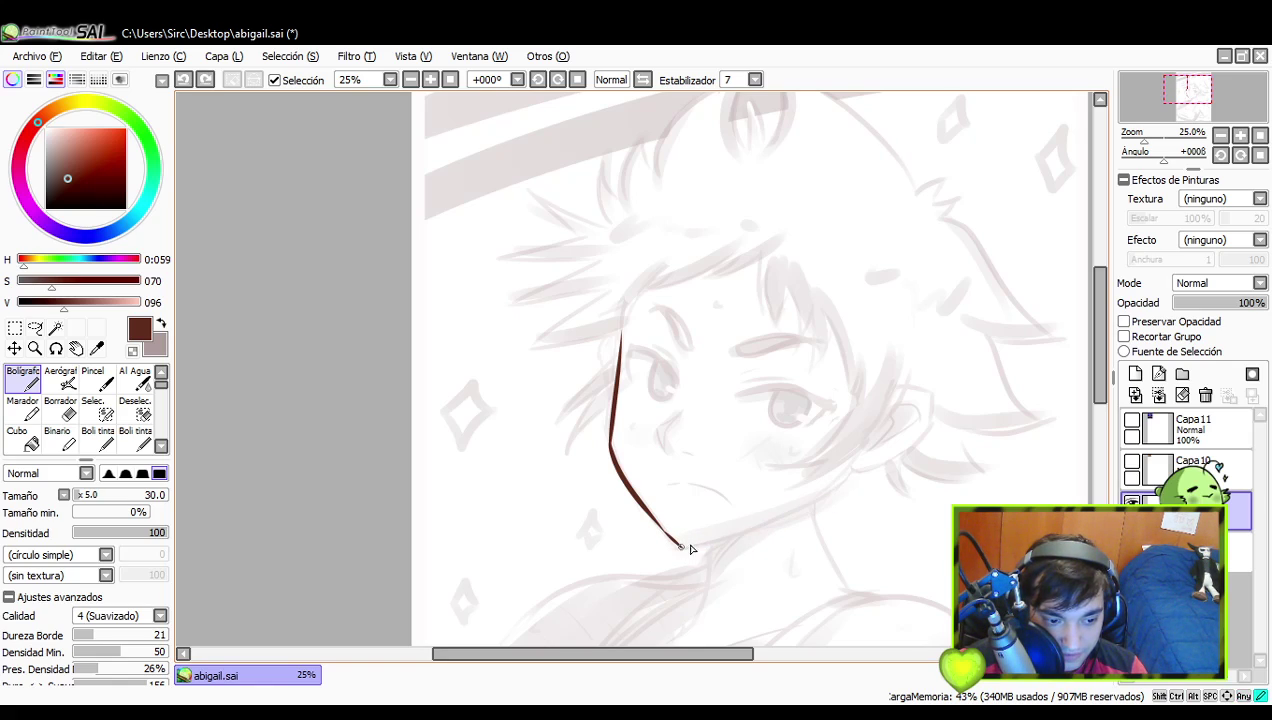
- Trace the jawline from the chin up towards the ear, redrawing the stroke until it follows the sketch
drag(680, 550, 886, 466)
key(ctrl+z)
drag(680, 548, 853, 452)
key(ctrl+z)
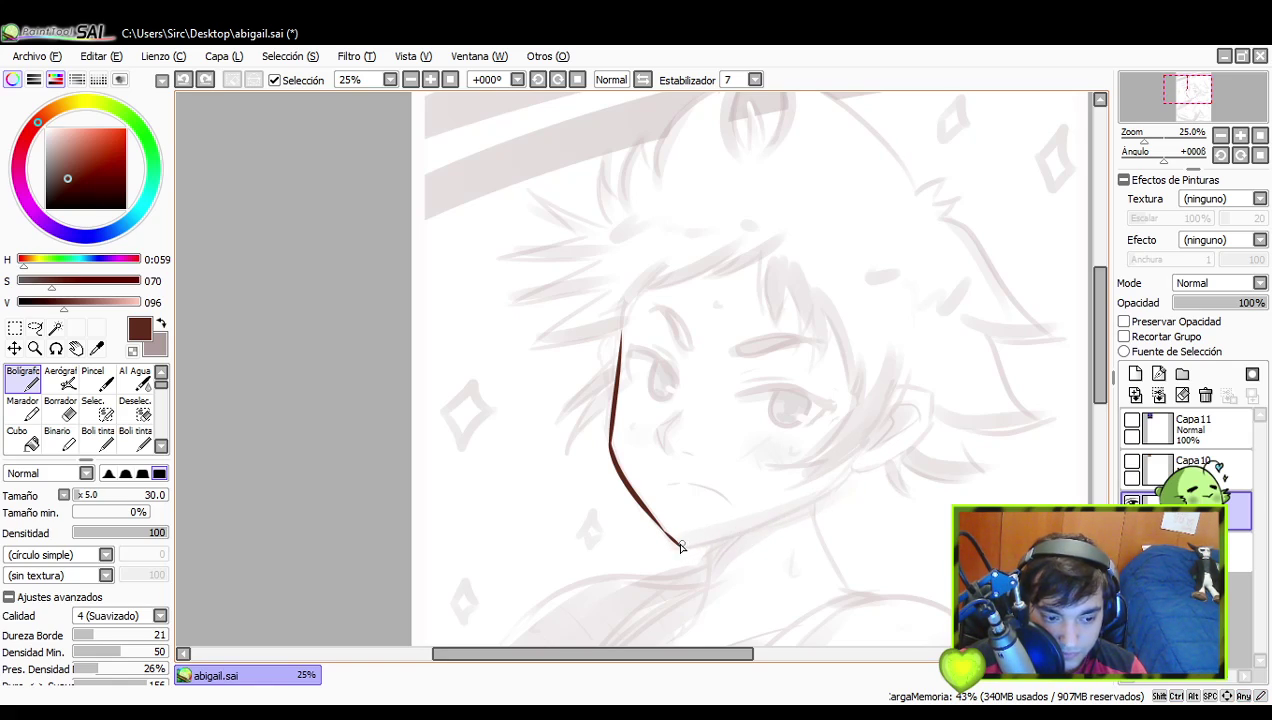
mouse_move(680, 547)
mouse_down()
mouse_move(723, 542)
mouse_move(855, 454)
mouse_up()
key(ctrl+z)
drag(693, 542, 878, 462)
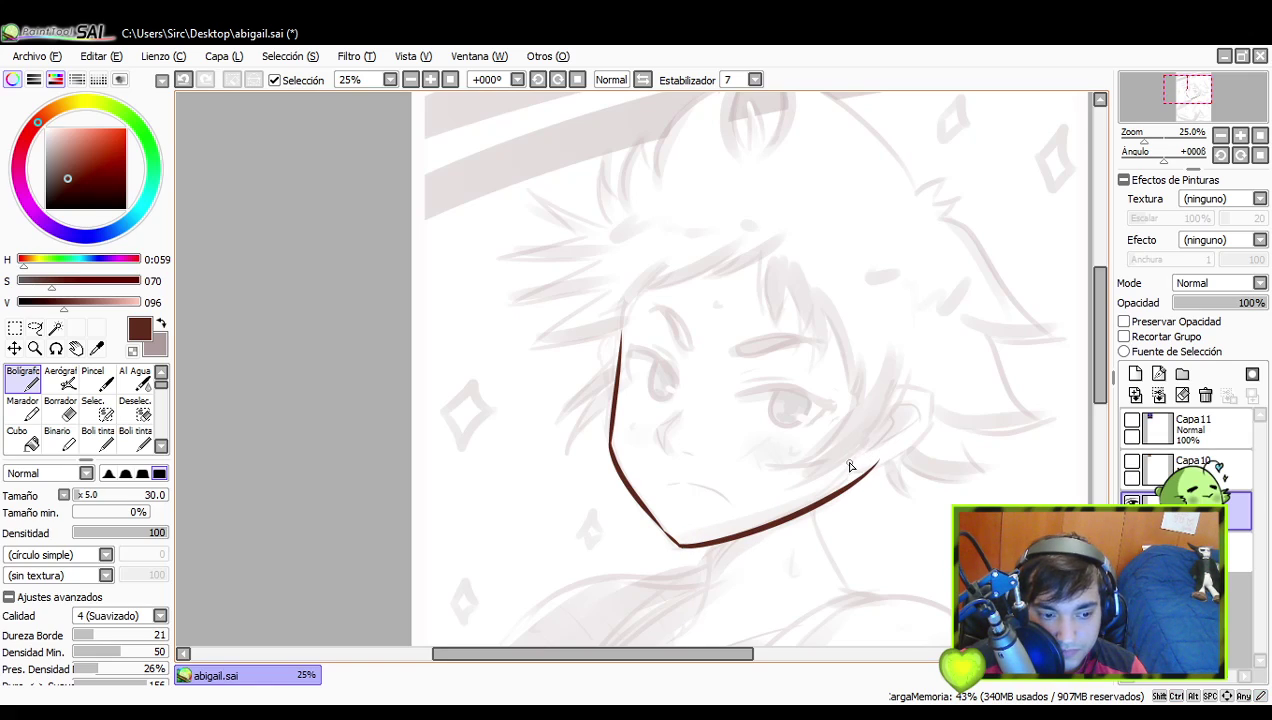
key(ctrl+z)
mouse_move(673, 550)
mouse_down()
mouse_move(786, 517)
mouse_move(852, 468)
mouse_up()
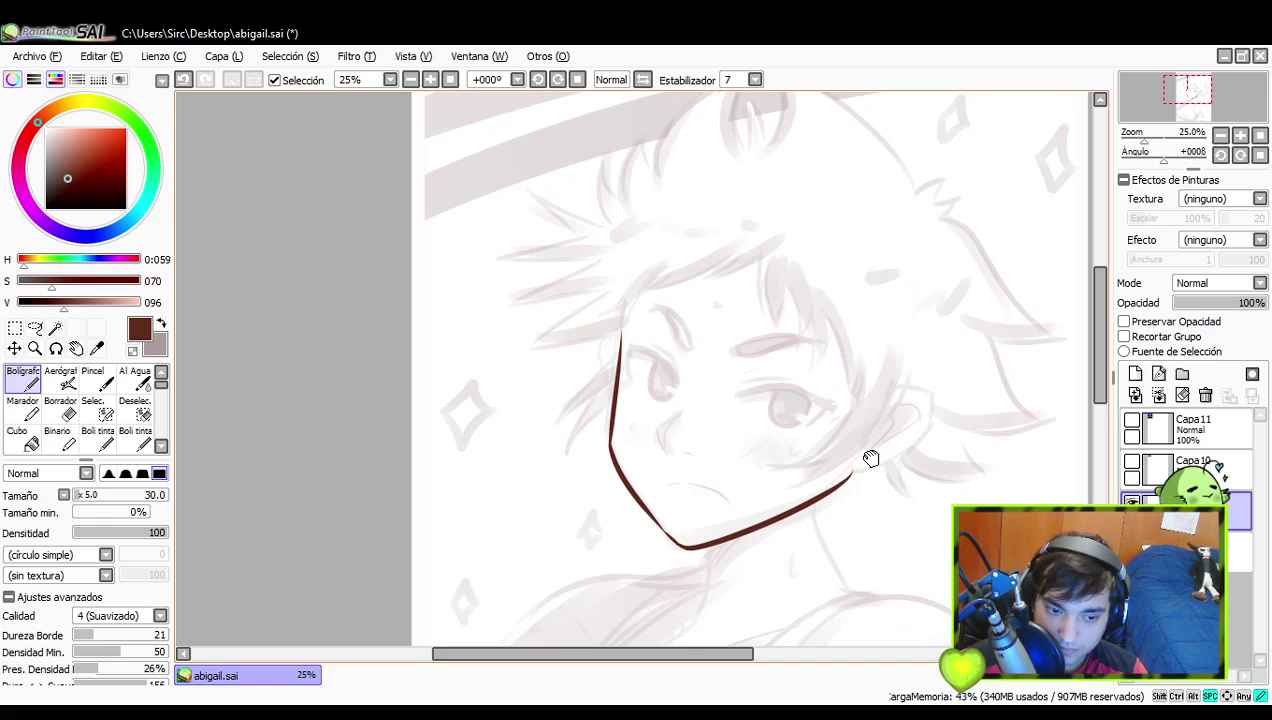
- Try to outline the ear with the size 30 brush and undo the strokes
drag(872, 456, 843, 474)
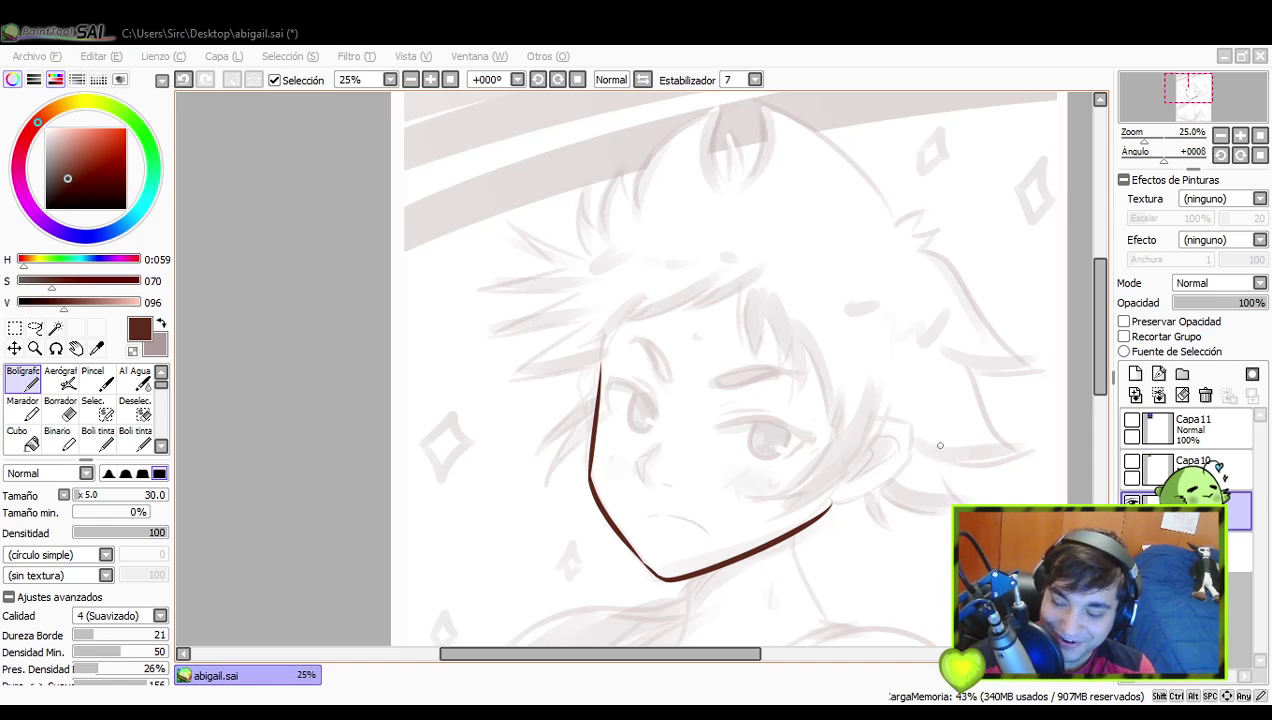
drag(876, 428, 860, 500)
key(ctrl+z)
mouse_move(880, 426)
mouse_down()
mouse_move(882, 498)
mouse_move(848, 500)
mouse_up()
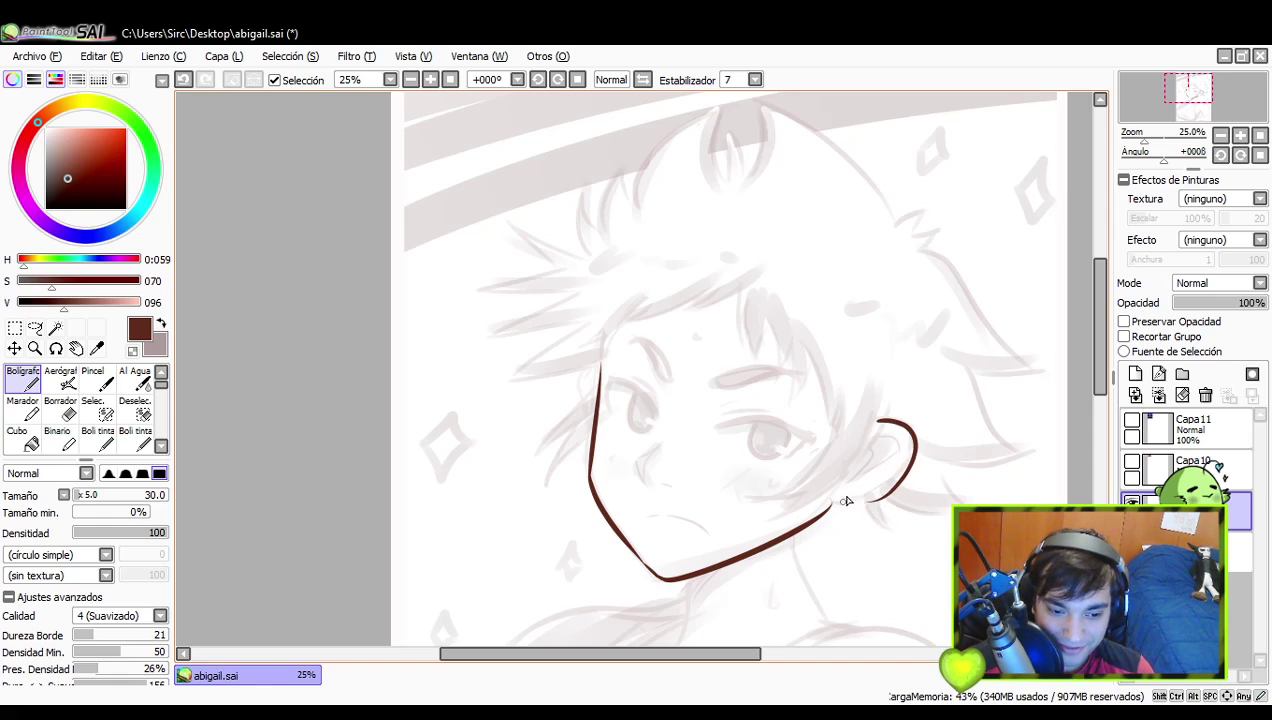
key(ctrl+z)
drag(884, 425, 878, 444)
key(ctrl+z)
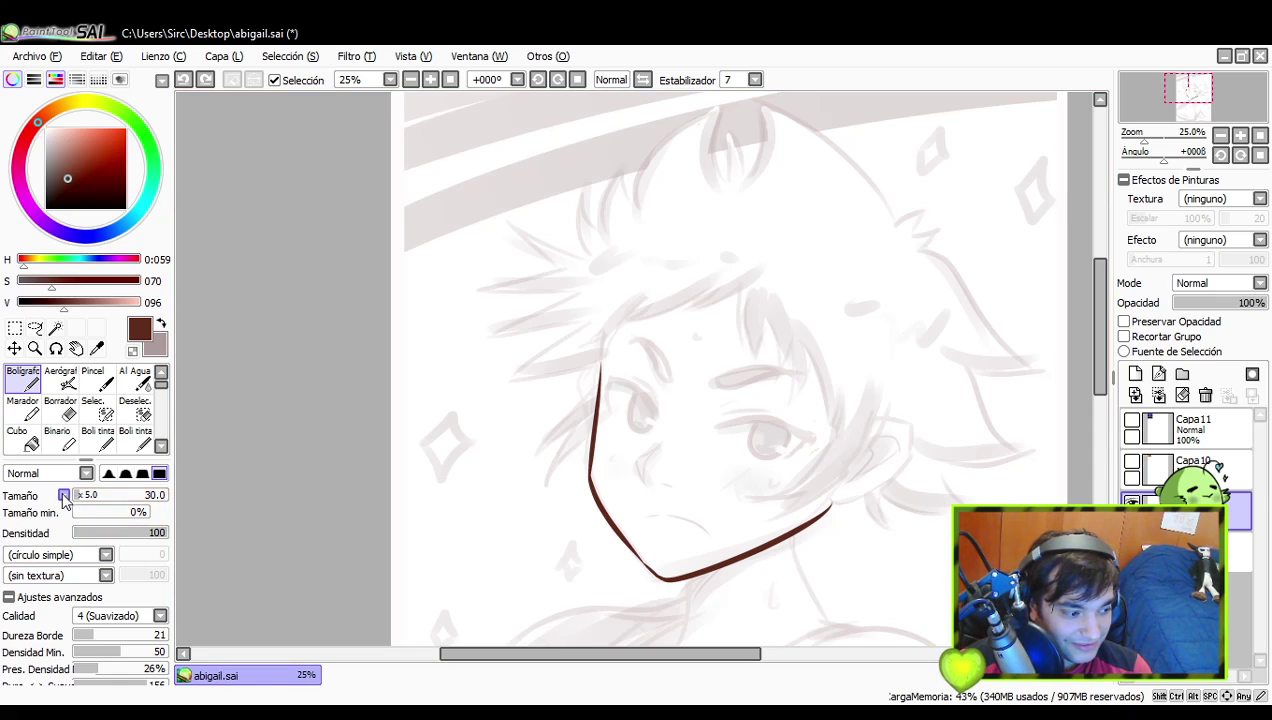
- Set the brush size to 17 and trace the outer contour of the ear down to the jawline
click(87, 525)
drag(88, 496, 92, 497)
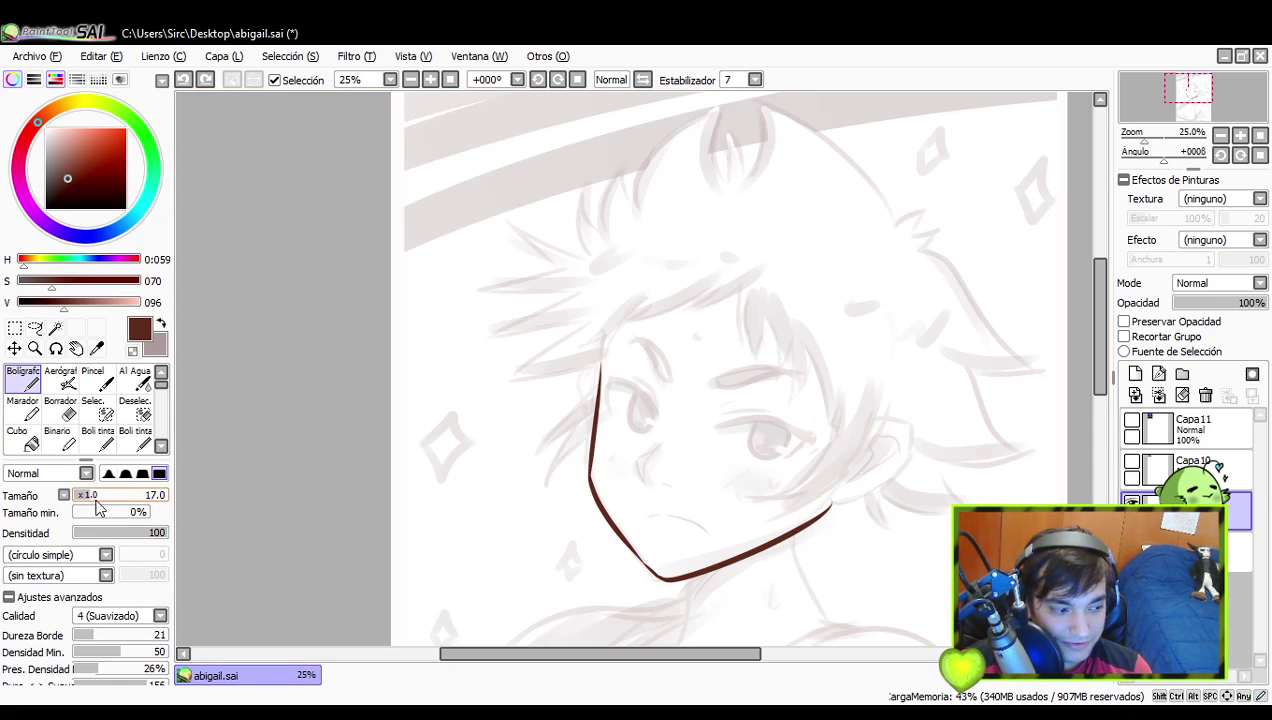
key(space)
drag(920, 463, 922, 451)
key(ctrl+z)
mouse_move(883, 409)
mouse_down()
mouse_move(925, 419)
mouse_move(904, 413)
mouse_move(917, 418)
mouse_move(883, 478)
mouse_up()
key(ctrl+z)
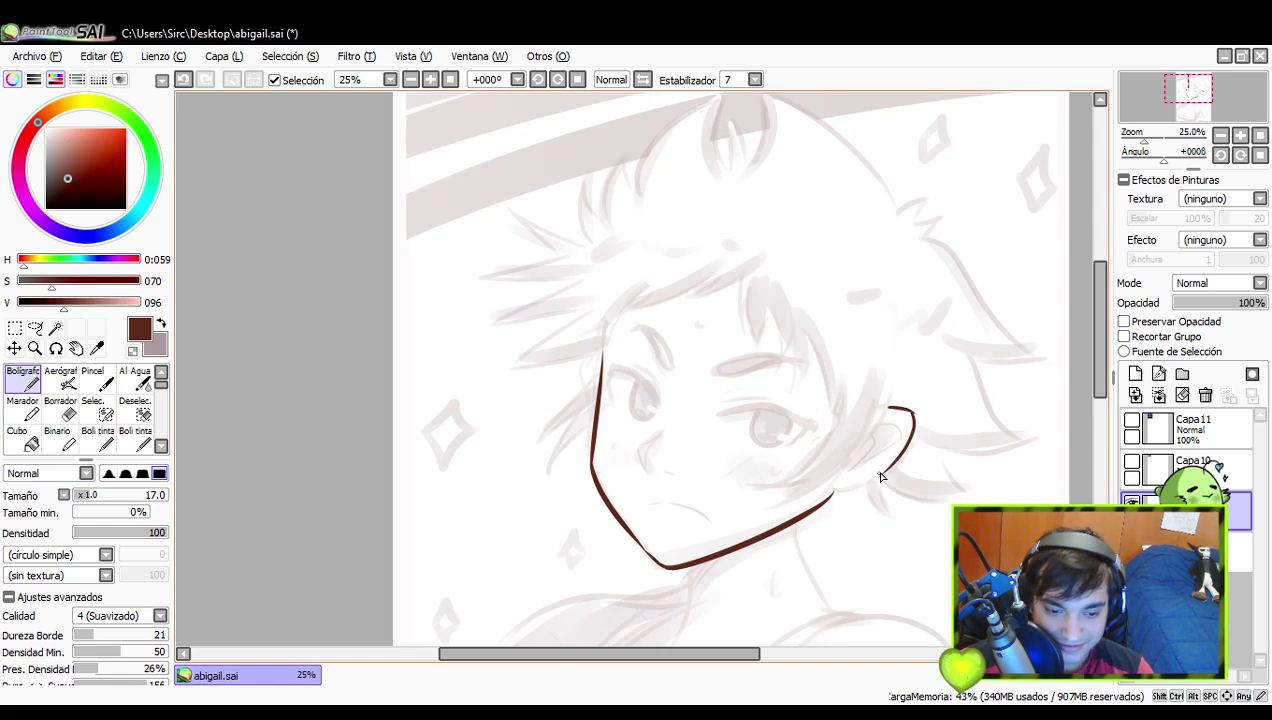
key(ctrl+z)
mouse_move(914, 416)
mouse_down()
mouse_move(873, 479)
mouse_move(836, 492)
mouse_up()
key(ctrl+z)
key(ctrl+z)
key(ctrl+z)
key(ctrl+z)
key(ctrl+z)
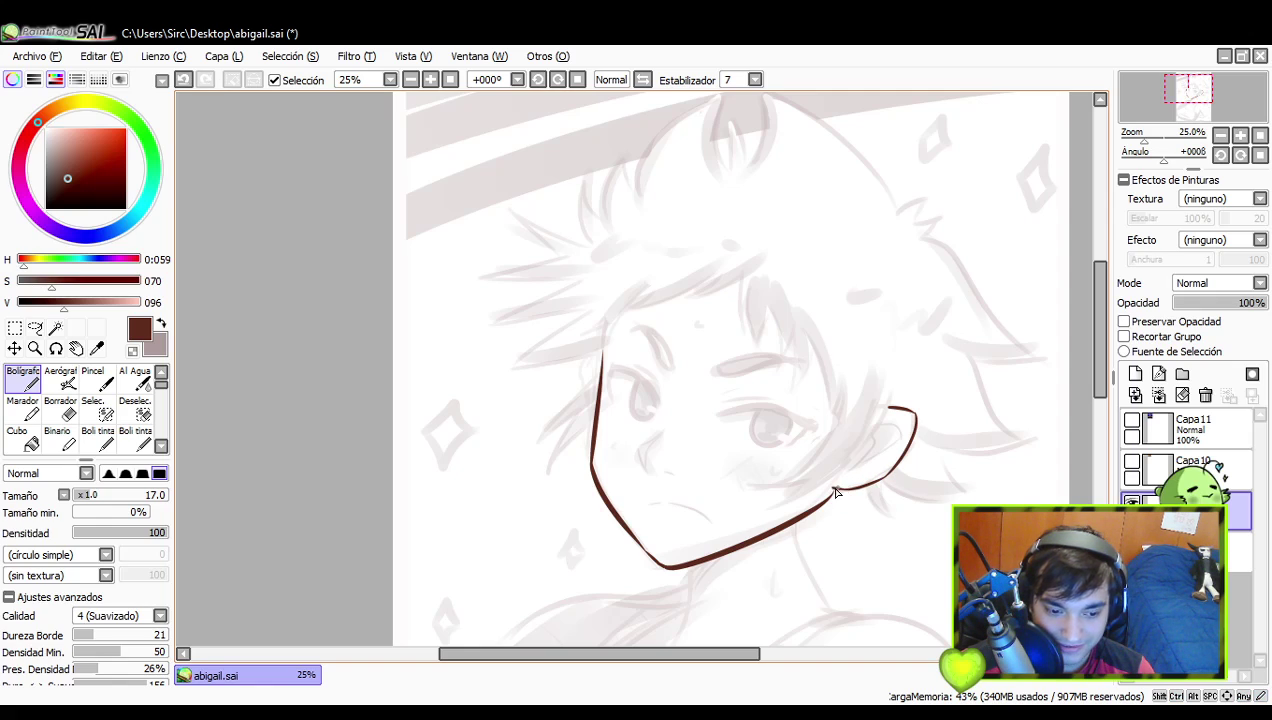
- Draw the curved inner fold inside the ear, redoing strokes as needed
drag(885, 435, 852, 470)
key(ctrl+z)
key(ctrl+z)
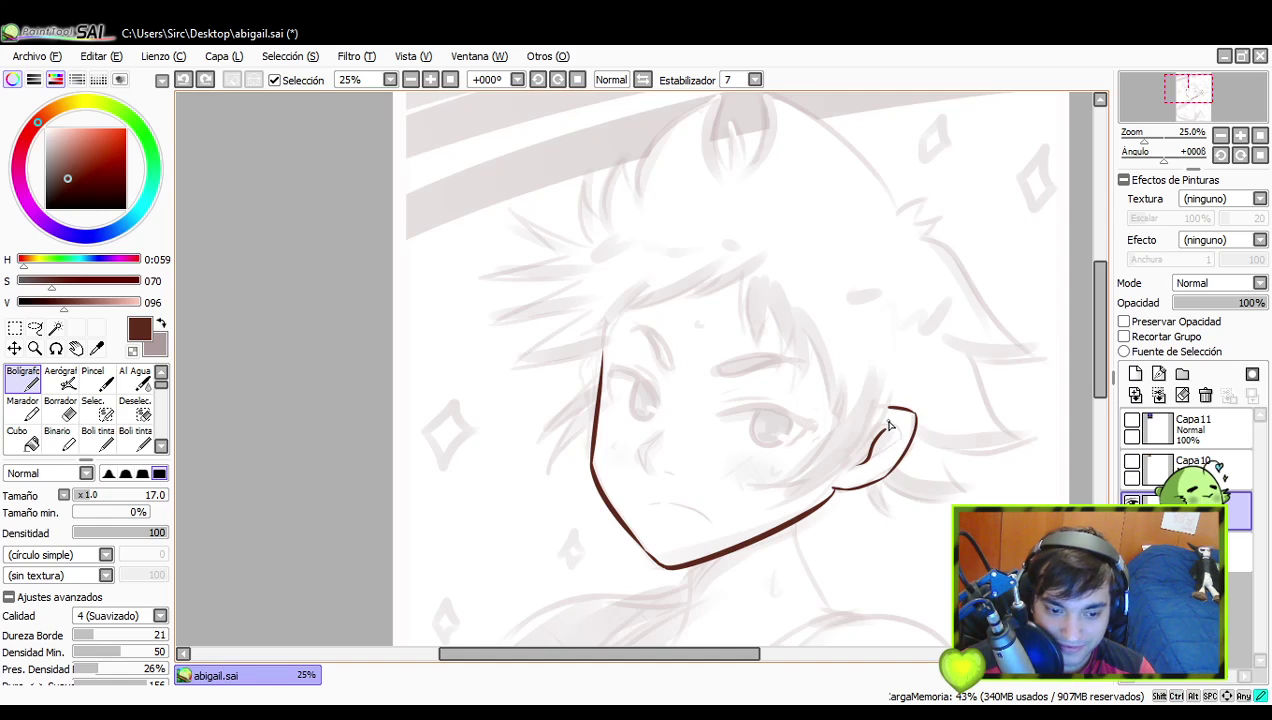
mouse_move(885, 428)
mouse_down()
mouse_move(858, 466)
mouse_move(842, 464)
mouse_move(882, 436)
mouse_move(880, 458)
mouse_up()
key(ctrl+z)
key(ctrl+z)
key(ctrl+z)
key(ctrl+z)
key(ctrl+z)
key(ctrl+z)
- Try several strokes for the upper eyelid of the eye nearest the ear, undoing each one
scroll(830, 435, down, 1)
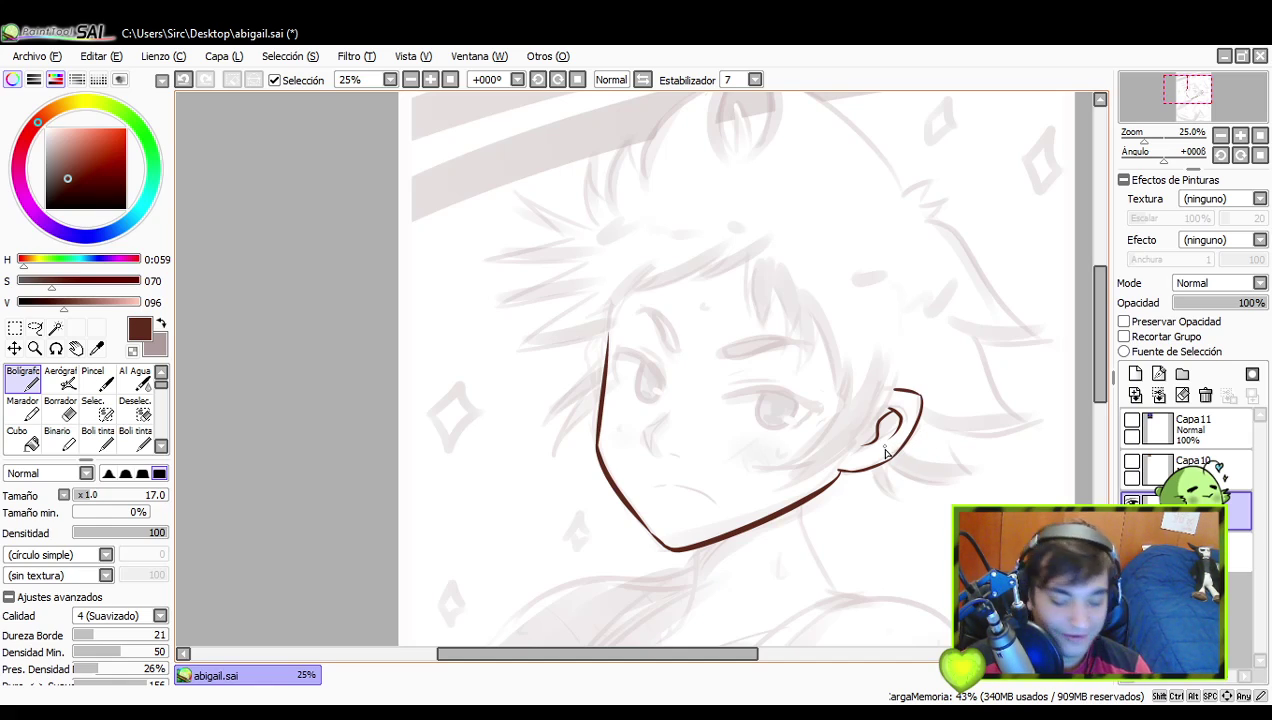
key(space)
mouse_move(766, 438)
mouse_down()
mouse_move(749, 477)
mouse_move(823, 468)
mouse_up()
key(ctrl+z)
key(ctrl+z)
mouse_move(732, 458)
mouse_down()
mouse_move(840, 462)
mouse_move(836, 476)
mouse_up()
key(ctrl+z)
mouse_move(730, 455)
mouse_down()
mouse_move(796, 453)
mouse_move(836, 480)
mouse_up()
key(ctrl+z)
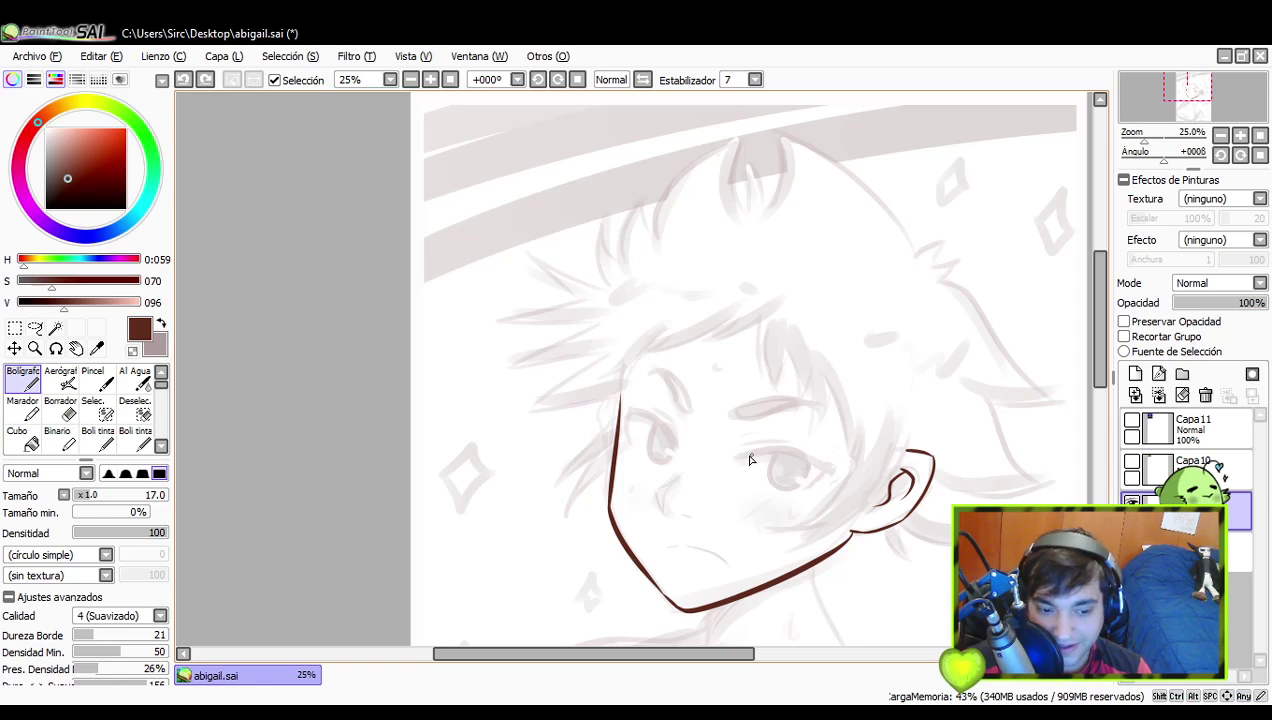
drag(736, 455, 829, 468)
key(ctrl+z)
mouse_move(733, 459)
mouse_down()
mouse_move(765, 456)
mouse_move(821, 480)
mouse_up()
key(ctrl+z)
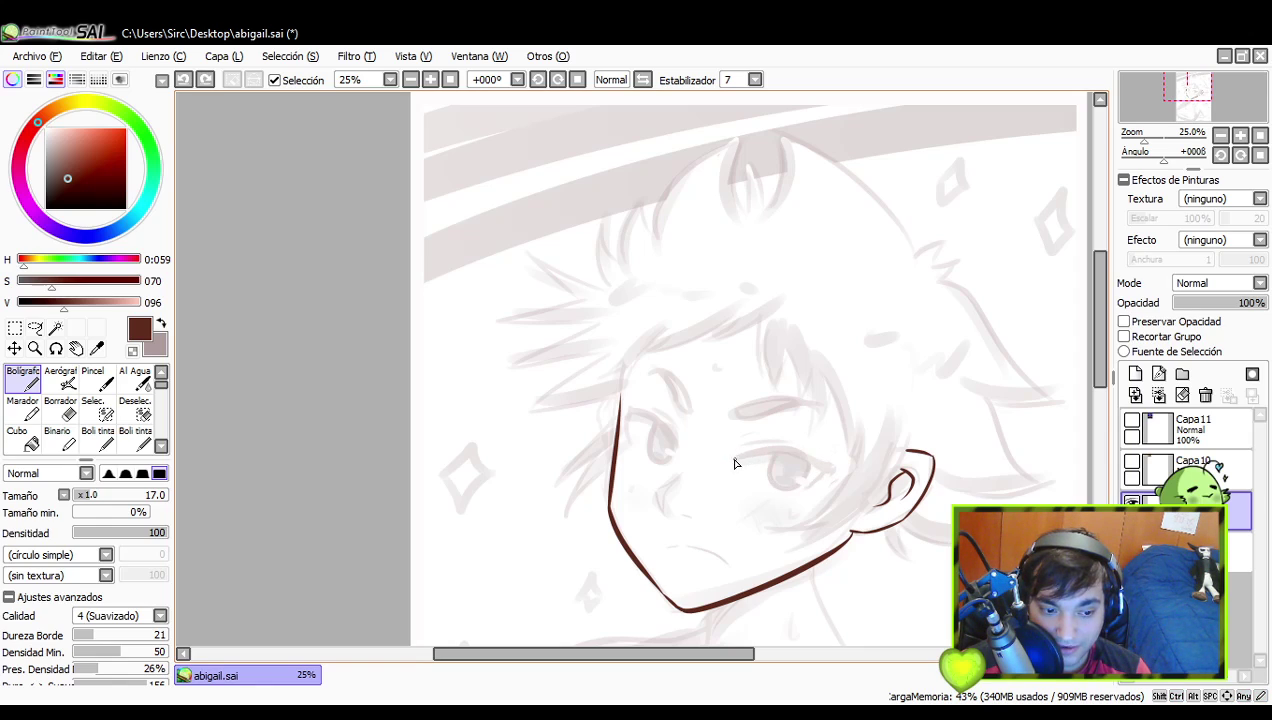
drag(733, 459, 818, 476)
key(ctrl+z)
- Trace the upper eyelid and outer lash corner of the eye nearest the ear
drag(733, 461, 815, 477)
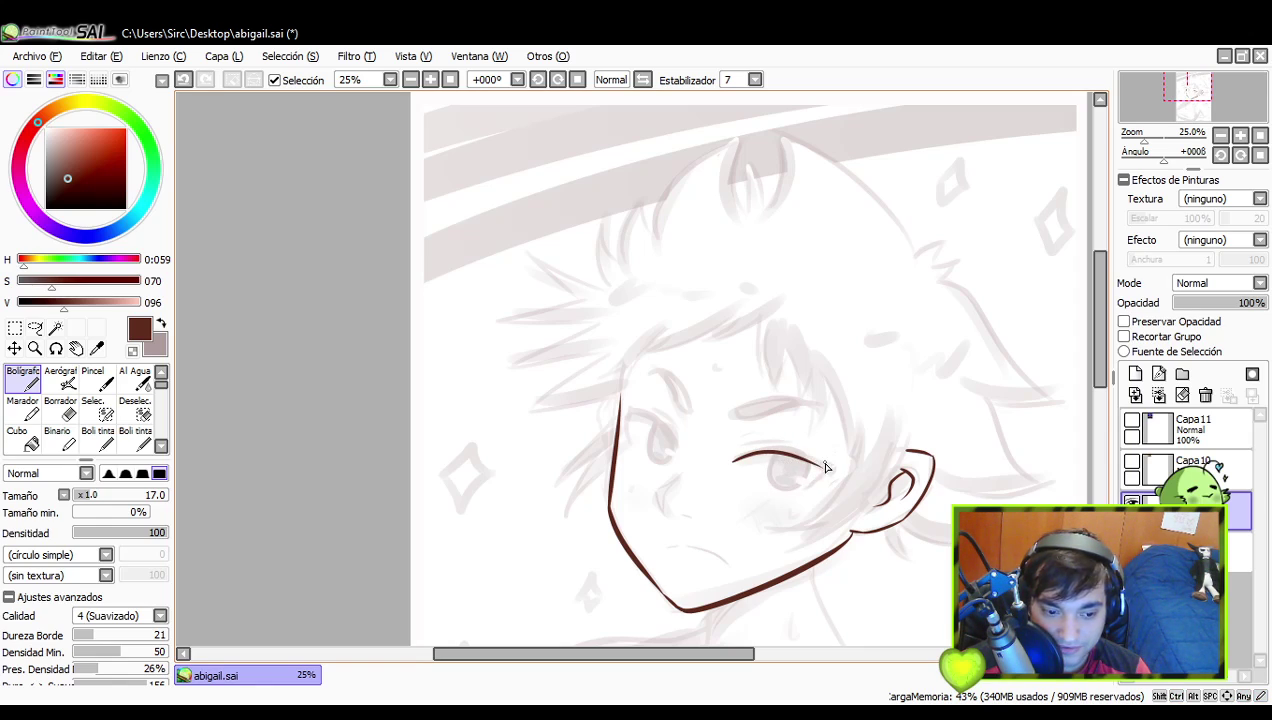
key(ctrl+z)
drag(733, 460, 815, 479)
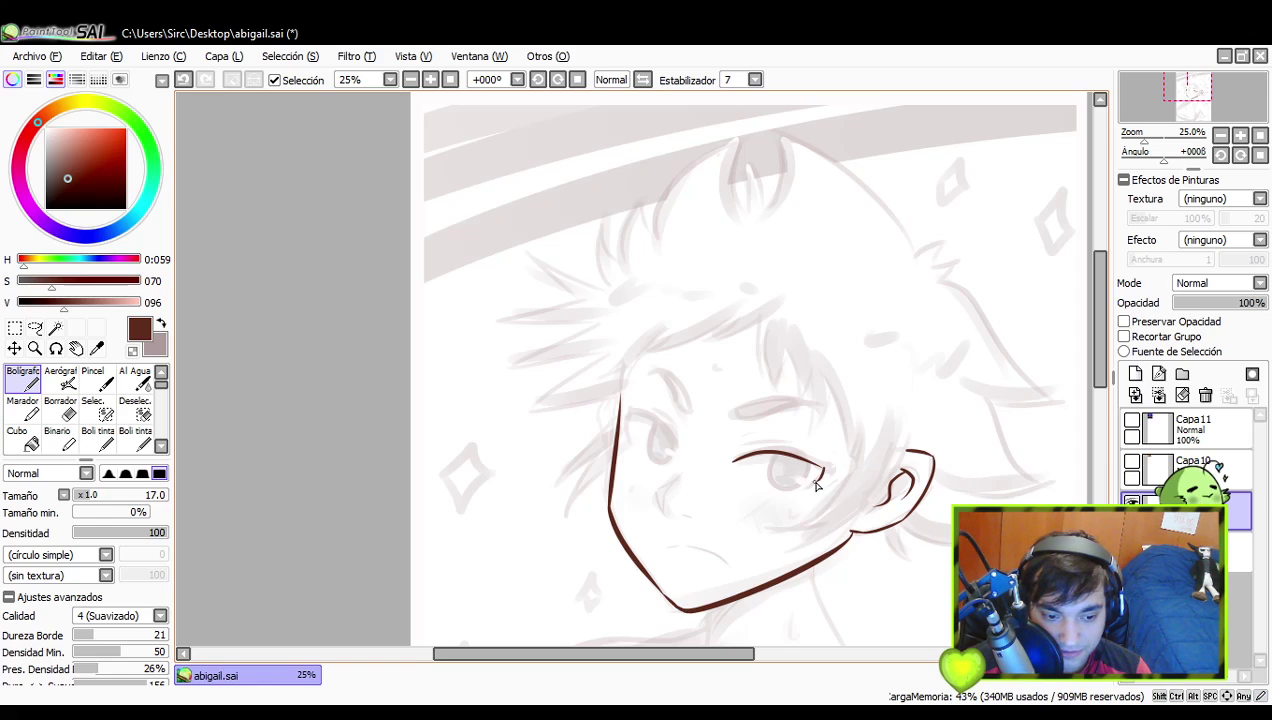
key(ctrl+z)
drag(733, 460, 826, 472)
mouse_move(734, 460)
mouse_down()
mouse_move(803, 456)
mouse_move(827, 473)
mouse_move(788, 448)
mouse_move(835, 460)
mouse_move(821, 471)
mouse_up()
key(ctrl+z)
key(ctrl+z)
key(ctrl+z)
key(ctrl+z)
key(ctrl+z)
key(ctrl+z)
- Trace the upper eyelid line of the far eye and its short outer edge, redoing strokes as needed
mouse_move(722, 435)
mouse_down()
mouse_move(752, 463)
mouse_move(758, 444)
mouse_up()
mouse_move(664, 418)
mouse_down()
mouse_move(662, 446)
mouse_move(664, 435)
mouse_move(667, 449)
mouse_move(731, 458)
mouse_move(715, 458)
mouse_up()
key(ctrl+z)
key(ctrl+z)
key(ctrl+z)
key(ctrl+z)
key(ctrl+z)
key(ctrl+z)
key(ctrl+z)
key(ctrl+z)
key(ctrl+z)
key(ctrl+z)
key(ctrl+z)
key(ctrl+z)
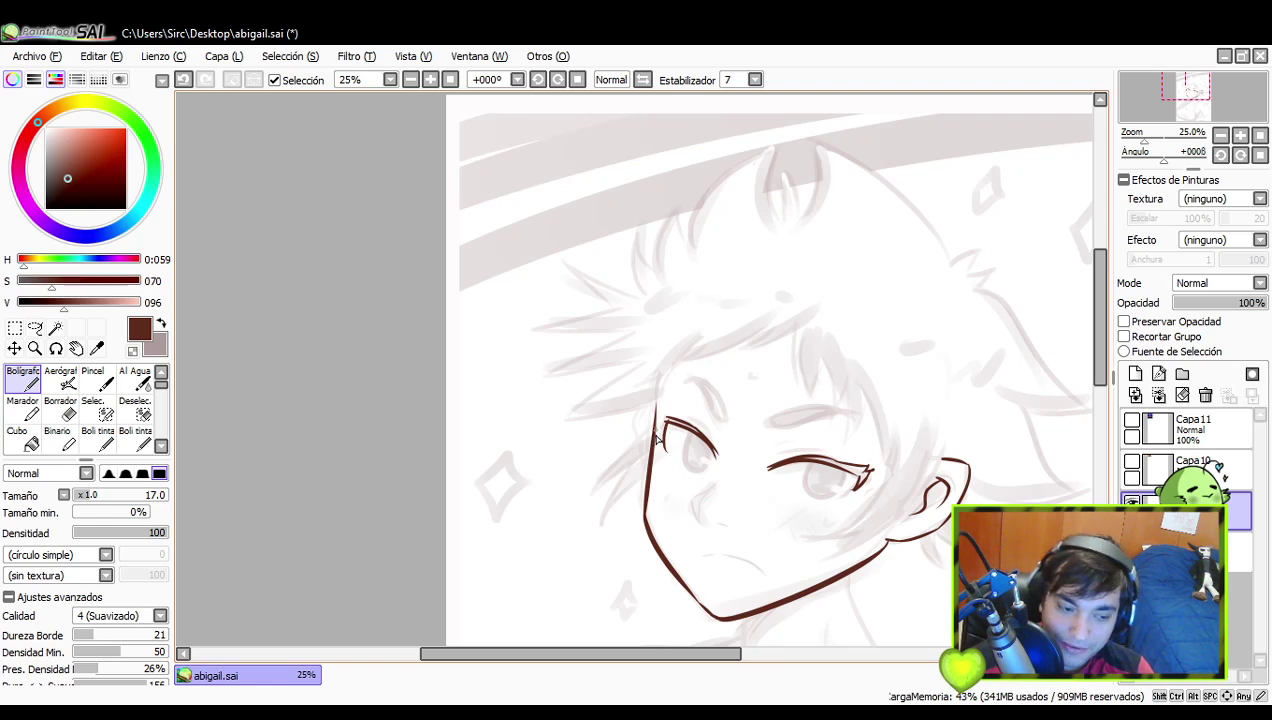
- Redraw the outer corner of the far eye with small lash strokes beside the face contour
key(ctrl+z)
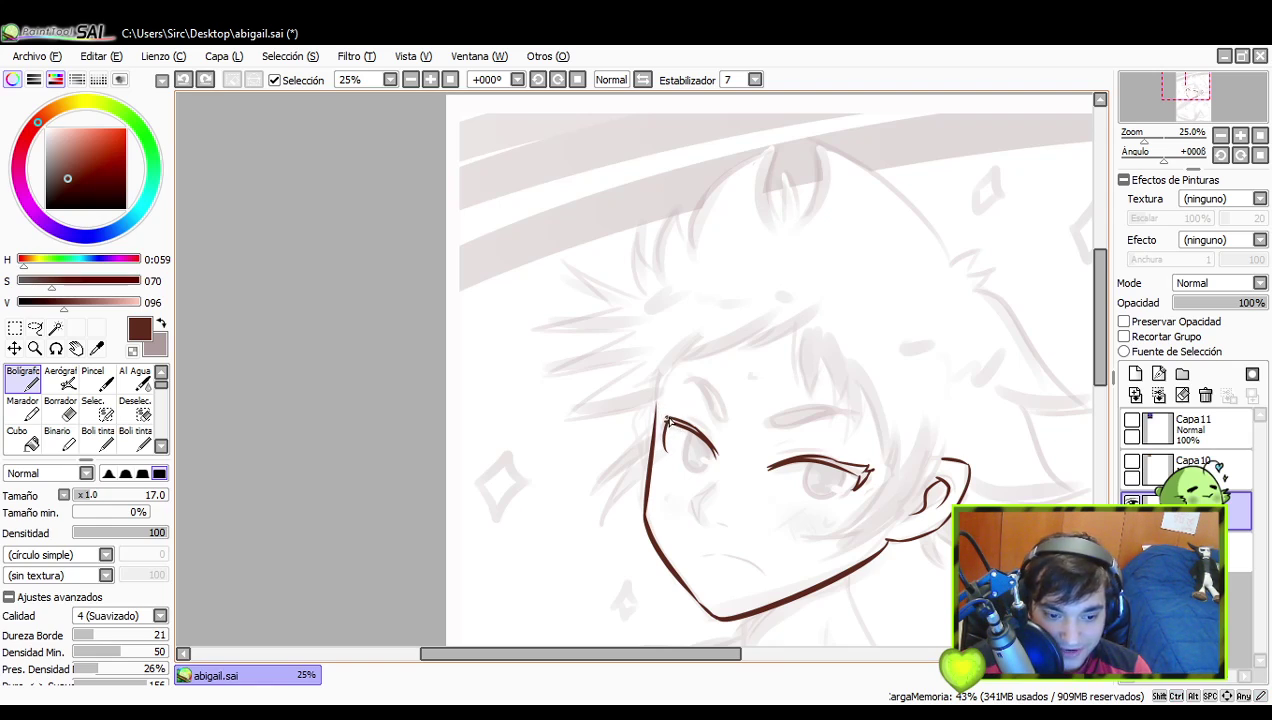
mouse_move(668, 420)
mouse_down()
mouse_move(663, 407)
mouse_move(666, 450)
mouse_up()
key(ctrl+z)
key(ctrl+z)
key(ctrl+z)
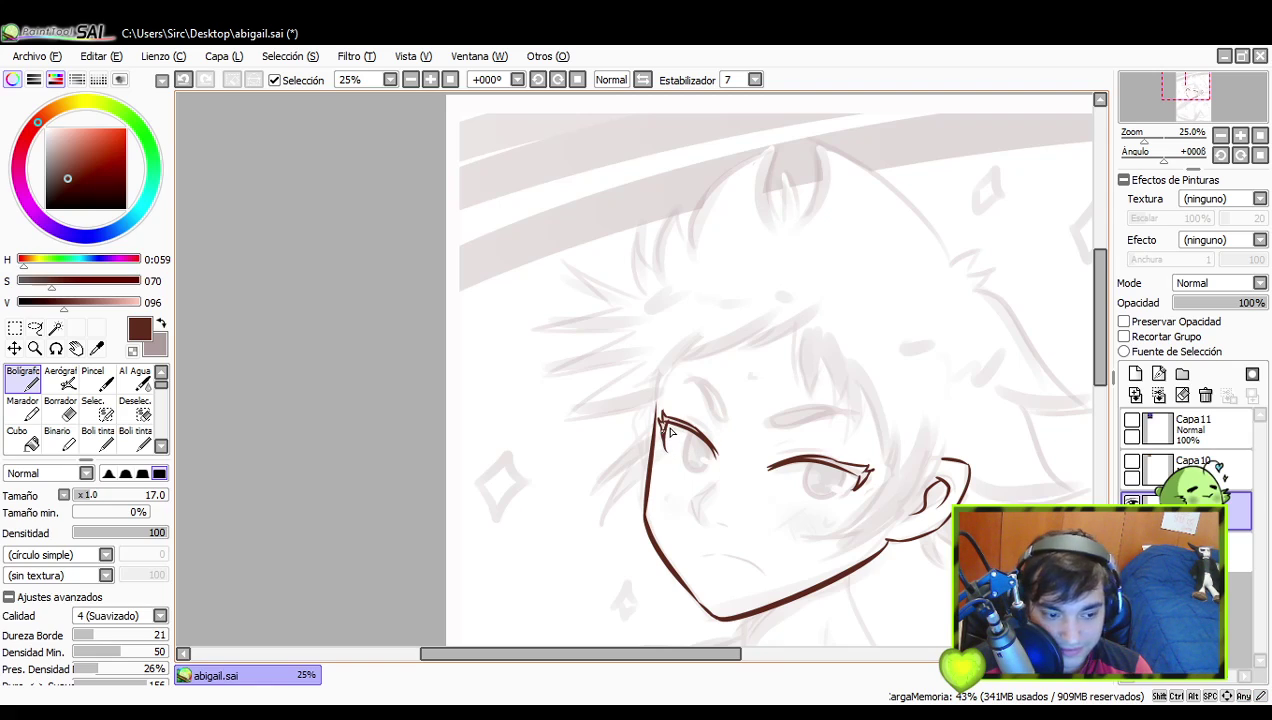
- Trace thin crease lines above the upper eyelids of both eyes, undoing and redoing strokes as needed
mouse_move(740, 437)
mouse_down()
mouse_move(706, 426)
mouse_move(715, 441)
mouse_move(812, 427)
mouse_move(794, 434)
mouse_move(837, 441)
mouse_move(810, 471)
mouse_move(838, 438)
mouse_move(826, 452)
mouse_move(810, 440)
mouse_move(834, 440)
mouse_move(826, 479)
mouse_move(840, 448)
mouse_up()
key(ctrl+z)
key(ctrl+z)
key(ctrl+z)
key(ctrl+z)
key(ctrl+z)
scroll(829, 445, down, 1)
key(ctrl+z)
key(ctrl+z)
key(ctrl+z)
key(ctrl+z)
key(ctrl+z)
key(ctrl+z)
key(ctrl+z)
key(ctrl+z)
key(ctrl+z)
key(ctrl+z)
key(ctrl+z)
key(ctrl+z)
key(ctrl+z)
key(ctrl+z)
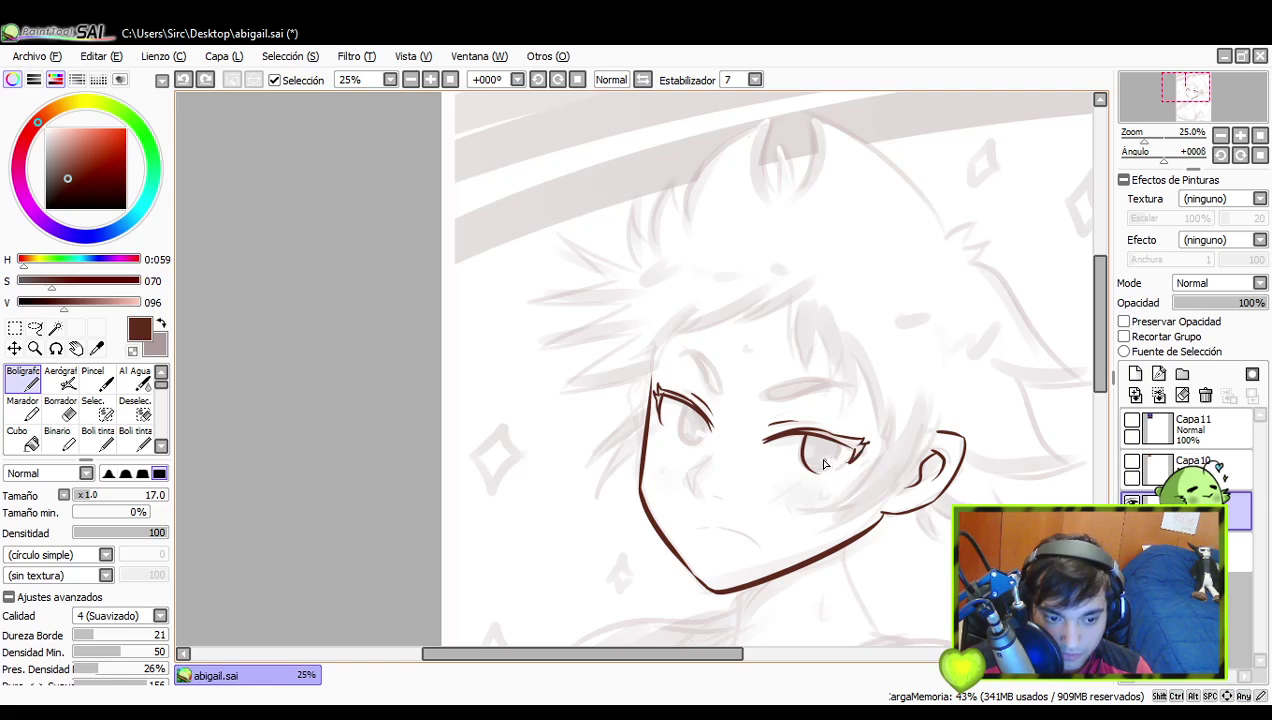
- Redraw the rounded iris outline under the upper eyelid of the eye nearest the ear
key(ctrl+z)
mouse_move(803, 436)
mouse_down()
mouse_move(824, 470)
mouse_move(832, 450)
mouse_move(799, 455)
mouse_move(831, 441)
mouse_move(808, 472)
mouse_move(838, 438)
mouse_up()
key(ctrl+z)
key(ctrl+z)
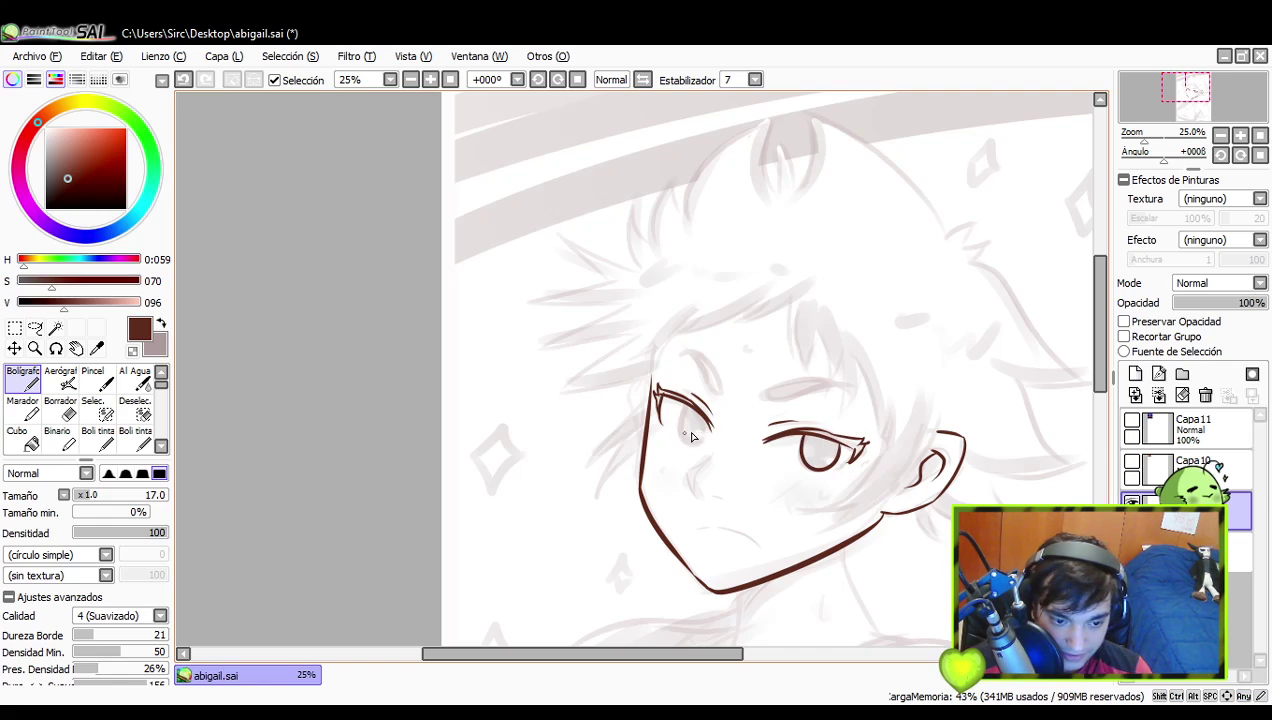
- Trace the narrow iris outline of the far eye below its upper eyelid, undoing and redoing strokes as needed
mouse_move(682, 407)
mouse_down()
mouse_move(692, 444)
mouse_move(707, 424)
mouse_move(698, 444)
mouse_move(707, 424)
mouse_move(698, 444)
mouse_move(707, 424)
mouse_move(683, 412)
mouse_move(708, 429)
mouse_move(702, 445)
mouse_move(708, 427)
mouse_move(684, 418)
mouse_move(708, 428)
mouse_move(704, 440)
mouse_move(708, 428)
mouse_up()
key(ctrl+z)
key(ctrl+z)
key(ctrl+z)
key(ctrl+z)
key(ctrl+z)
key(ctrl+z)
key(ctrl+z)
key(ctrl+z)
key(ctrl+z)
key(ctrl+z)
key(ctrl+z)
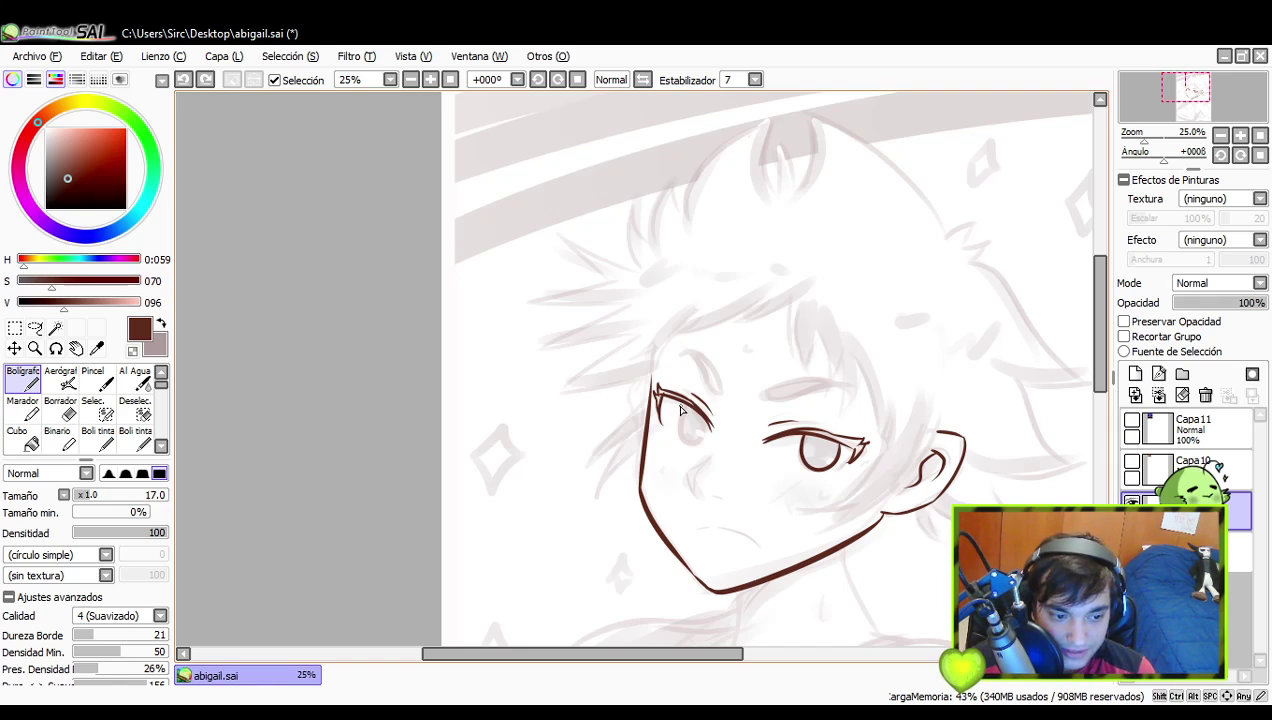
key(ctrl+z)
drag(683, 404, 705, 414)
key(ctrl+z)
key(ctrl+z)
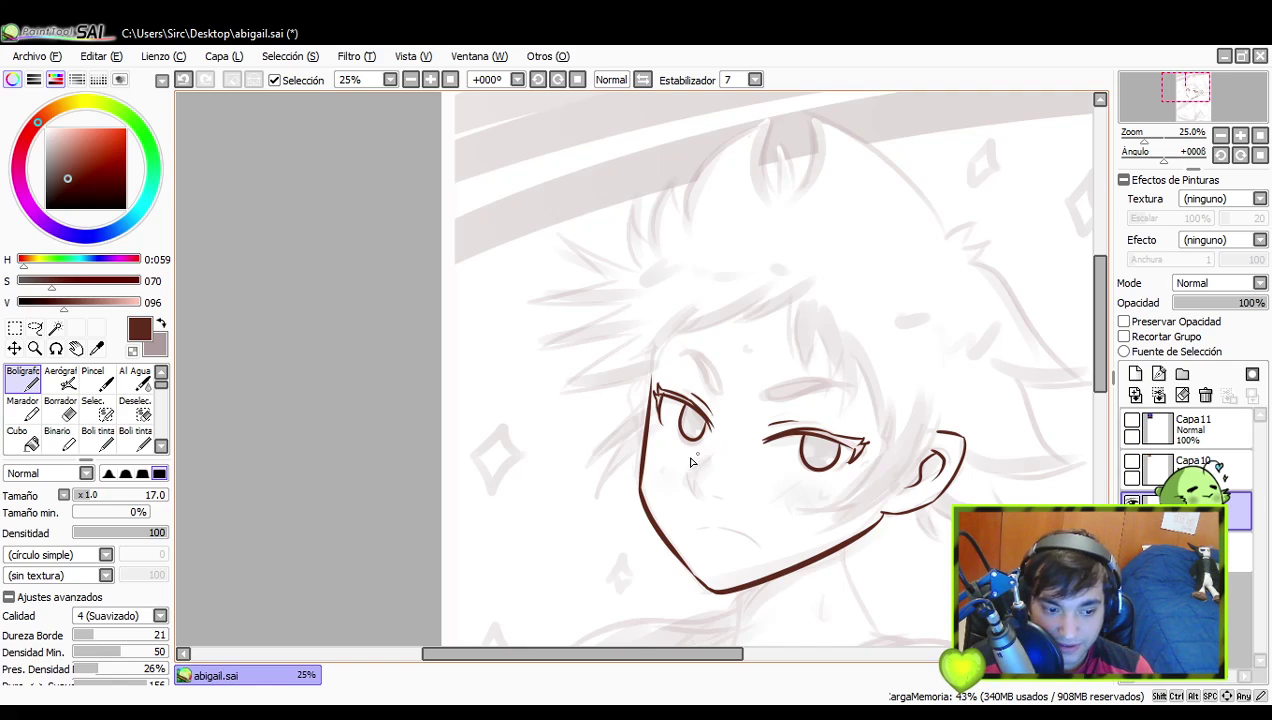
- Trace the angled front contour of the nose below the far eye, redoing the stroke as needed
mouse_move(709, 454)
mouse_down()
mouse_move(689, 482)
mouse_move(694, 473)
mouse_move(698, 497)
mouse_move(685, 473)
mouse_up()
key(ctrl+z)
key(ctrl+z)
key(ctrl+z)
key(ctrl+z)
key(ctrl+z)
key(ctrl+z)
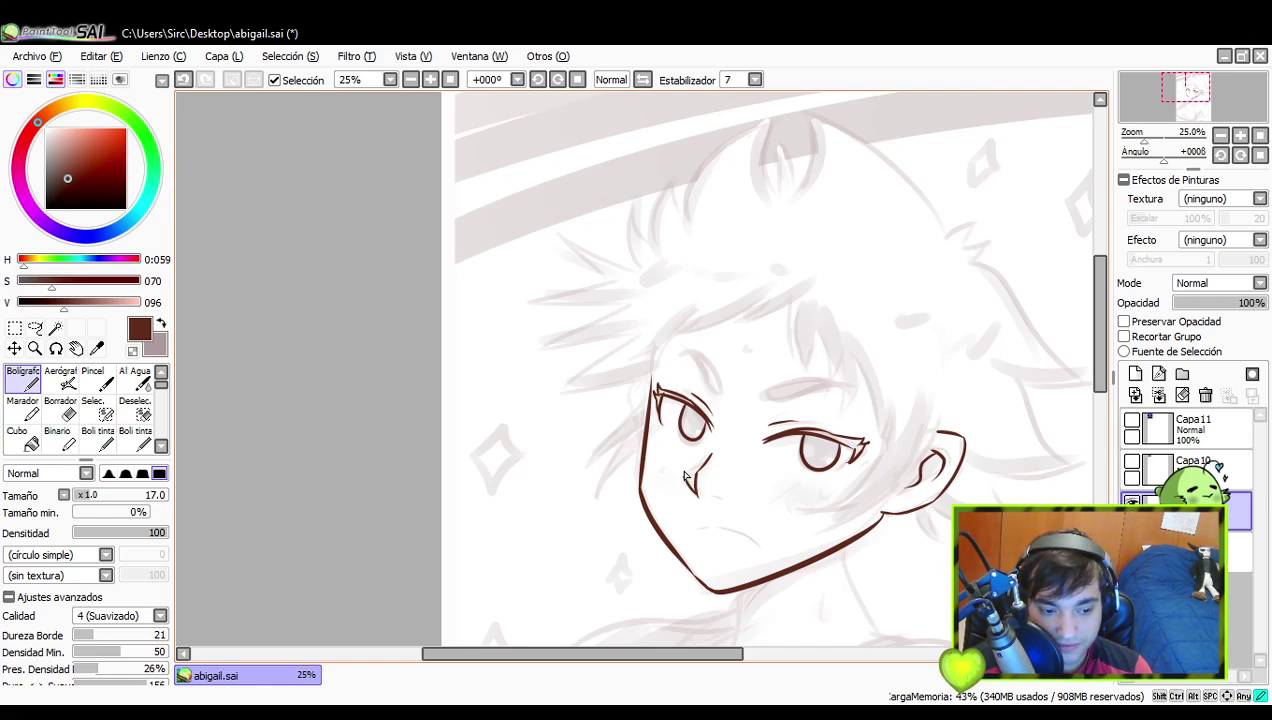
key(ctrl+z)
key(ctrl+y)
key(ctrl+z)
key(ctrl+y)
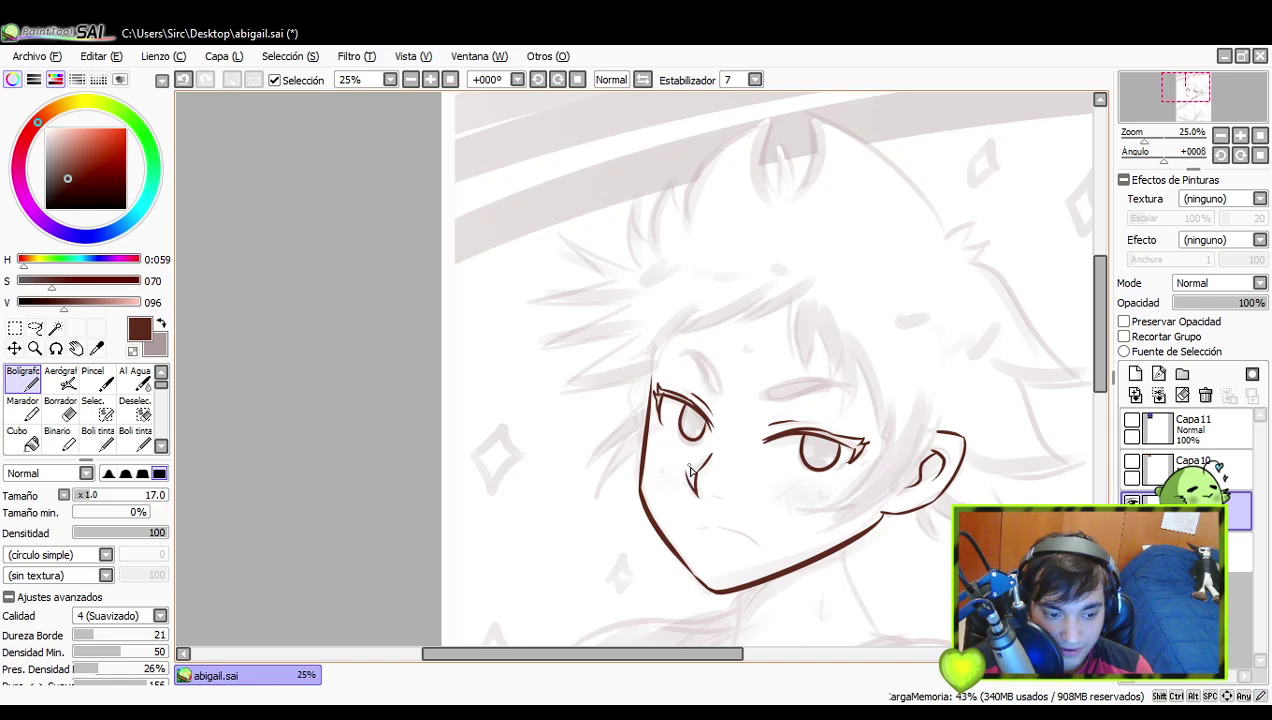
- Refine the nose tip and add a short line for the underside of the nose
mouse_move(685, 472)
mouse_down()
mouse_move(711, 454)
mouse_move(724, 500)
mouse_up()
key(ctrl+z)
key(ctrl+z)
key(ctrl+z)
key(ctrl+z)
key(ctrl+z)
key(ctrl+z)
key(ctrl+z)
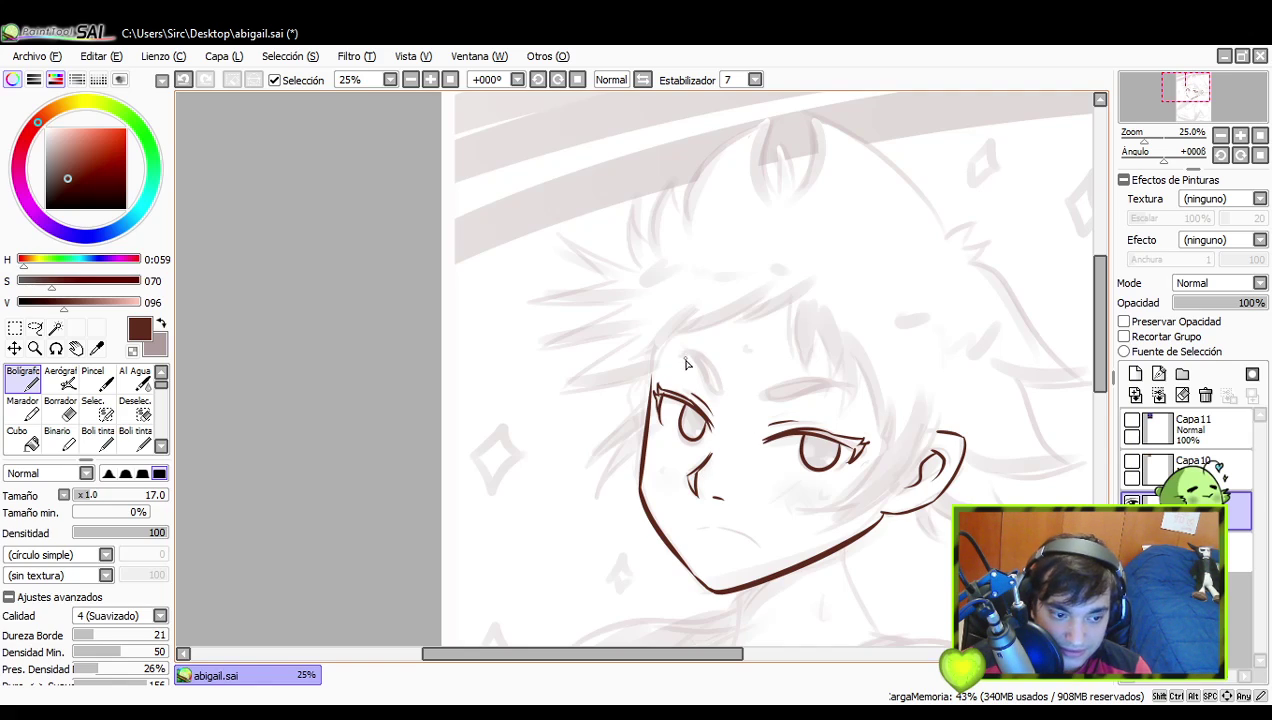
- Try several curved strokes for the upper edge of the far eyebrow, undoing each one
drag(679, 354, 708, 405)
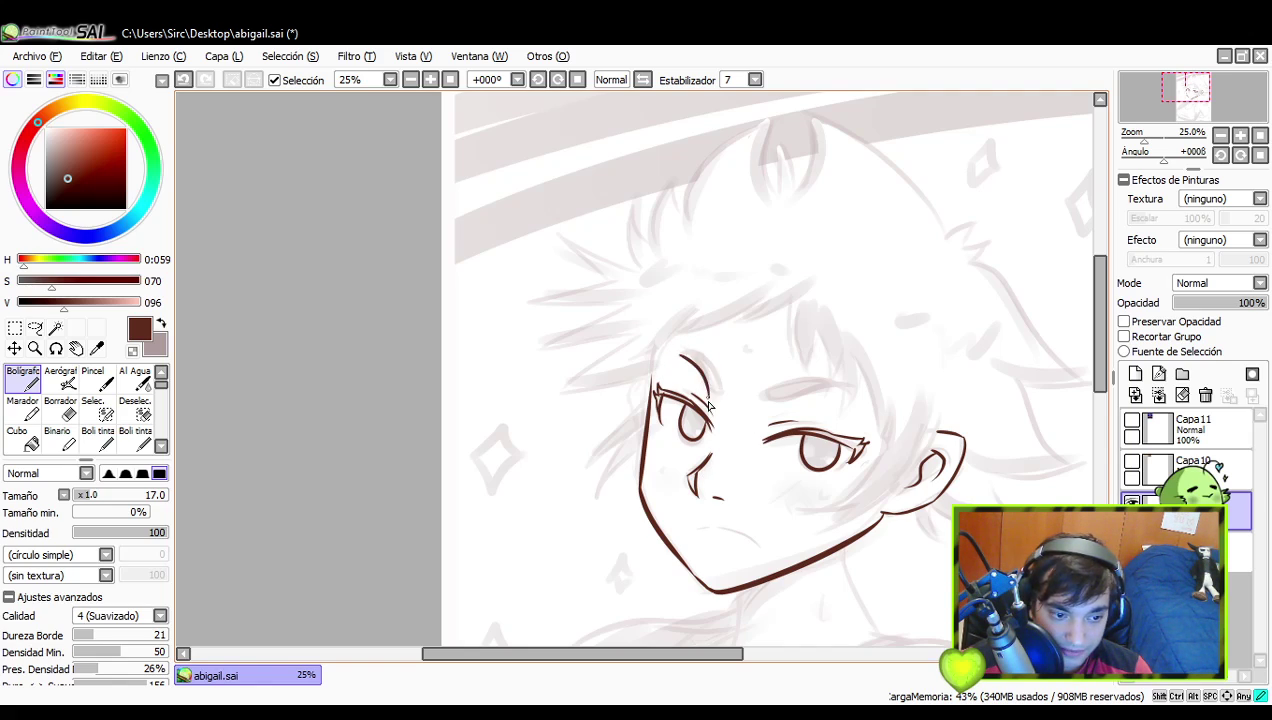
key(ctrl+z)
drag(677, 356, 712, 398)
key(ctrl+z)
key(ctrl+z)
key(ctrl+z)
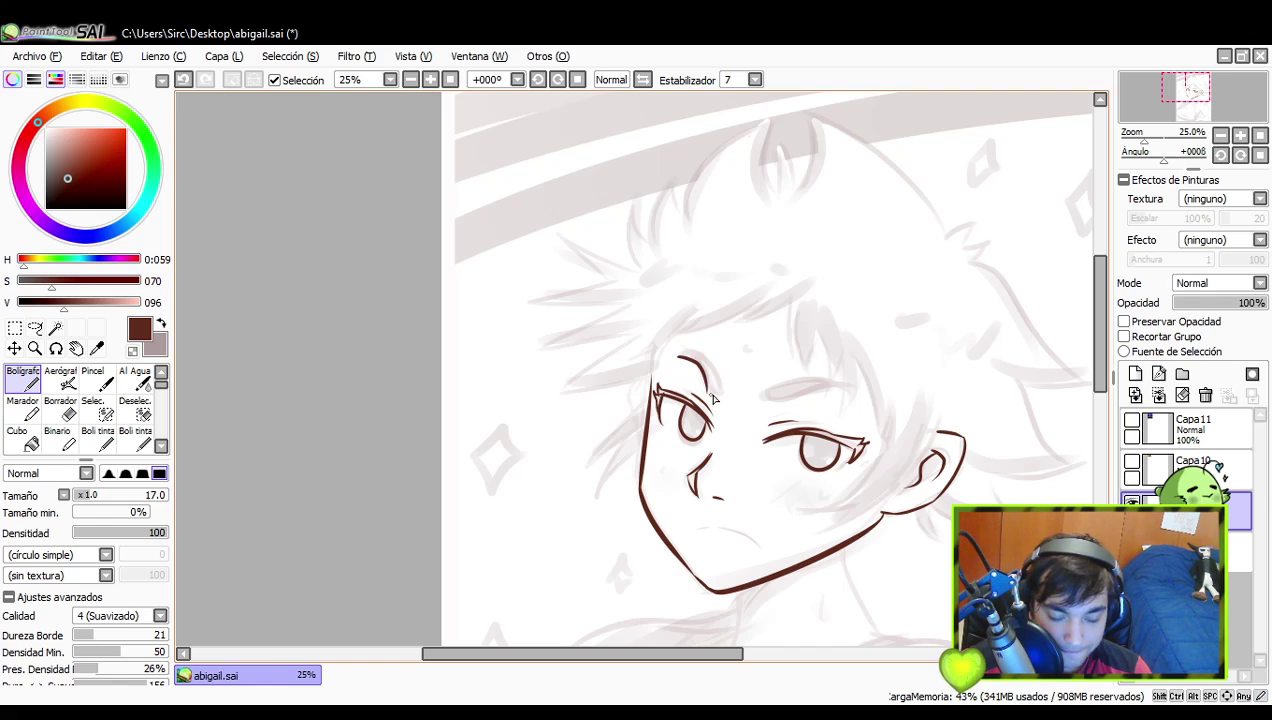
key(ctrl+z)
drag(677, 356, 713, 393)
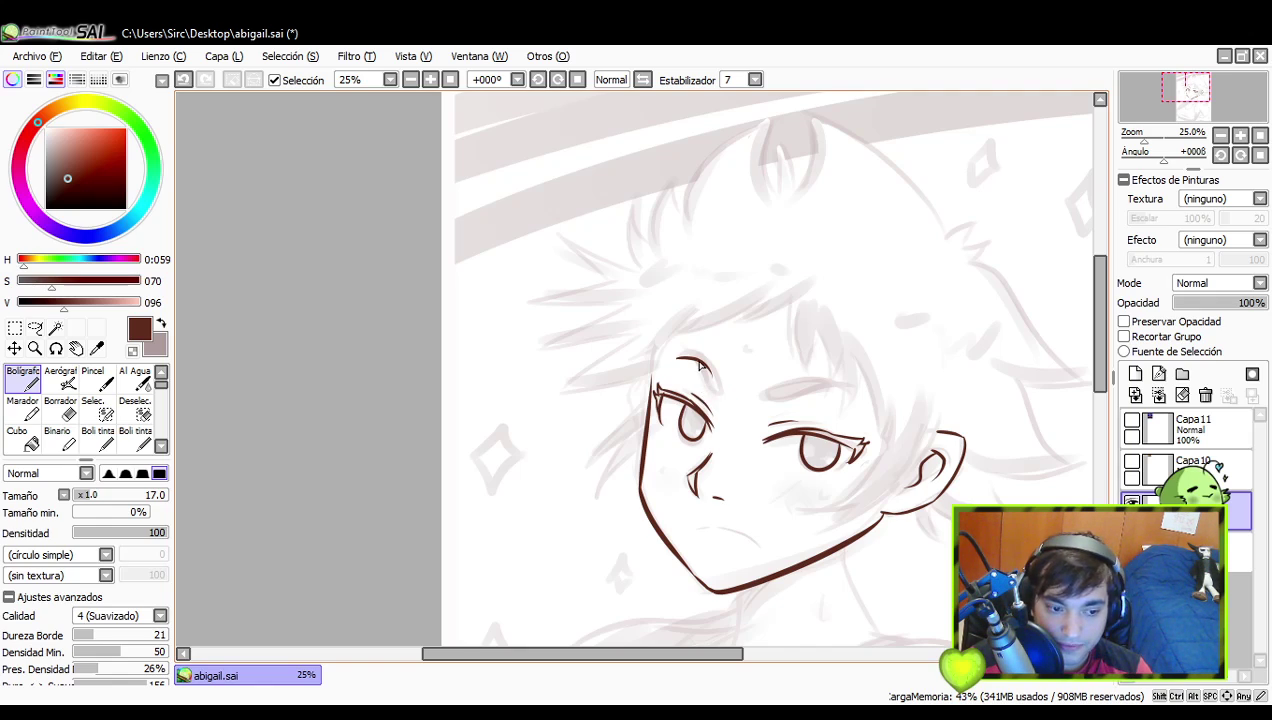
key(ctrl+z)
drag(680, 357, 724, 391)
key(ctrl+z)
key(ctrl+z)
key(ctrl+z)
key(ctrl+z)
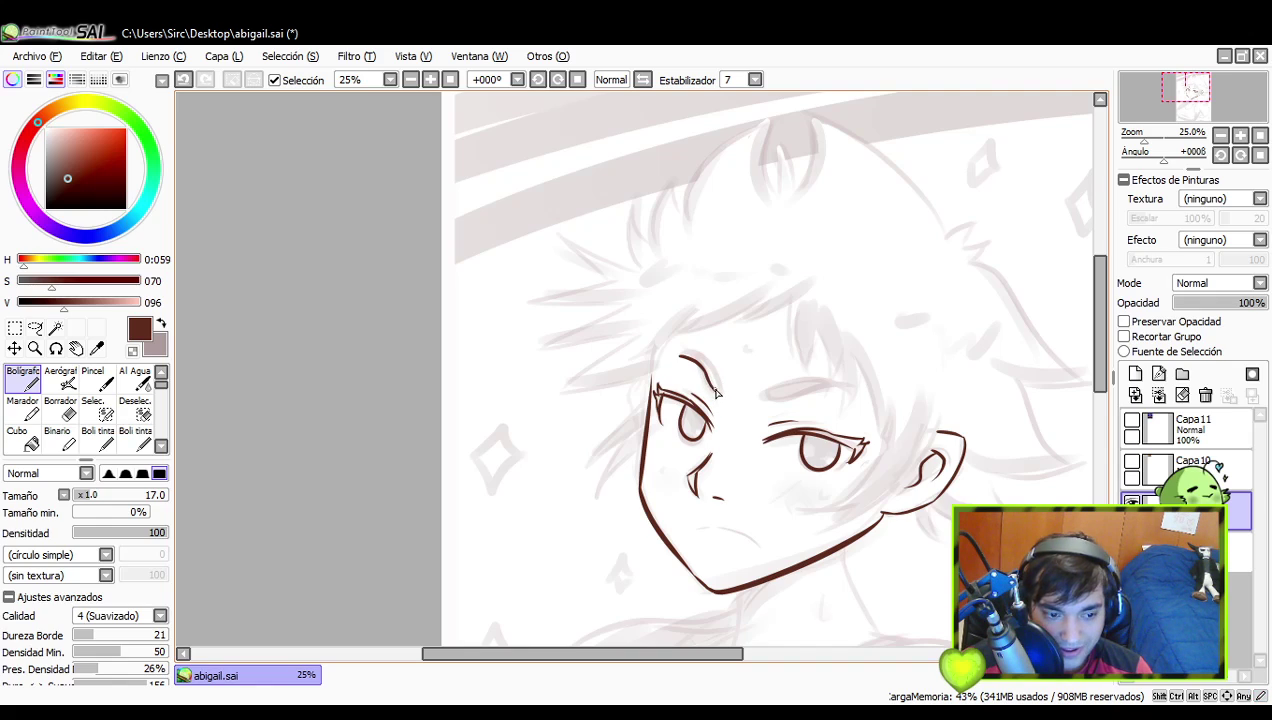
key(ctrl+z)
- Trace the far eyebrow's curved upper edge and close its rounded inner end, redoing strokes as needed
drag(681, 356, 720, 395)
key(ctrl+z)
key(ctrl+z)
key(ctrl+z)
key(ctrl+z)
key(ctrl+z)
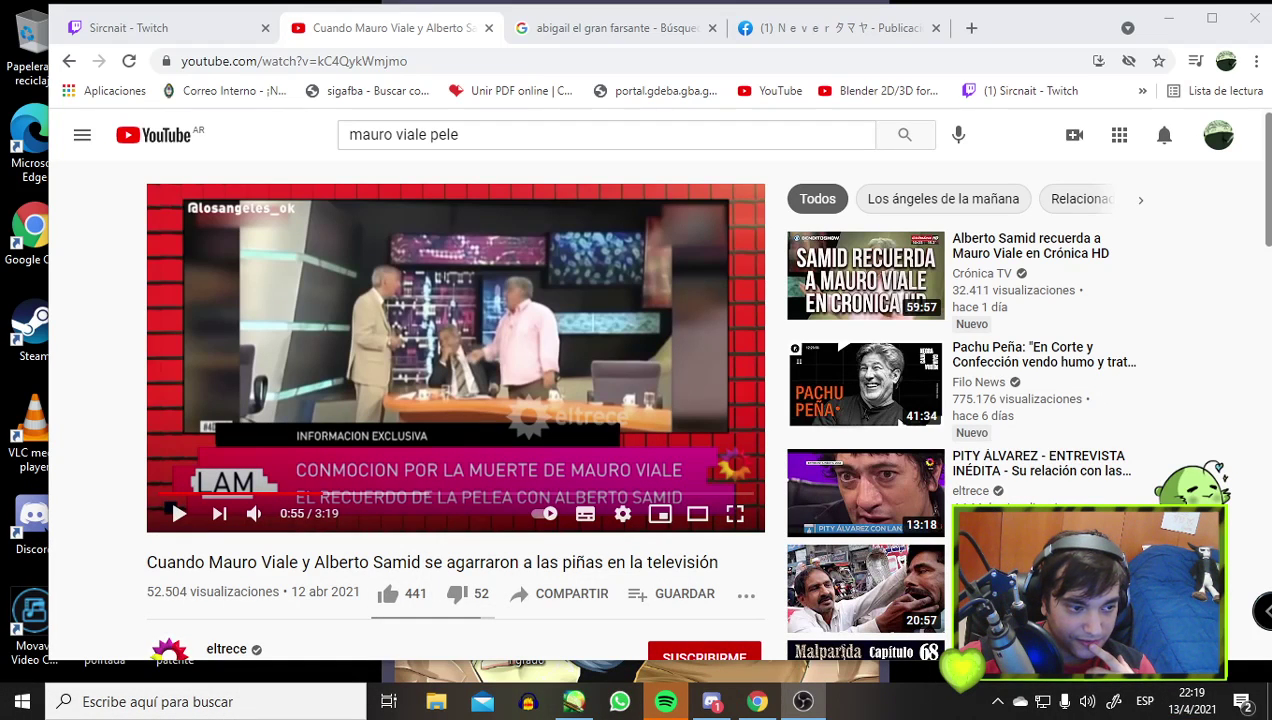
- Play the YouTube video about Mauro Viale and Alberto Samid full screen, pause it at 1:11, and return to PaintTool SAI
click(735, 513)
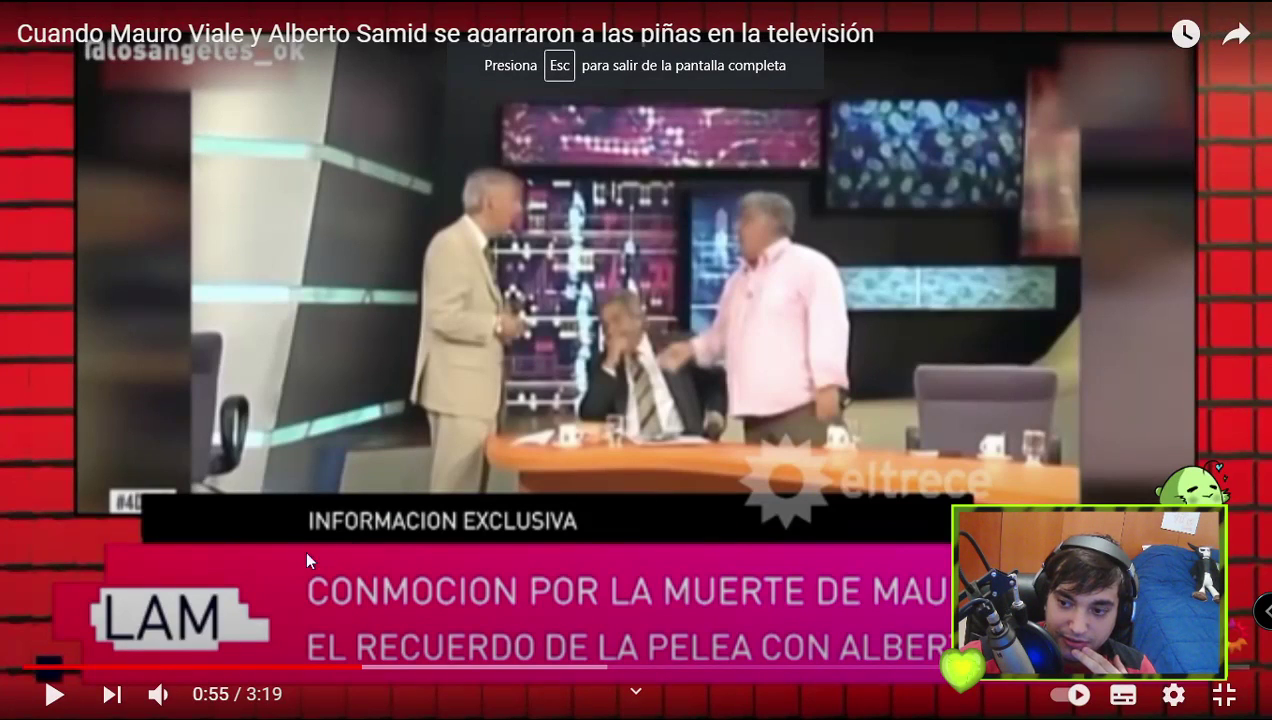
click(55, 694)
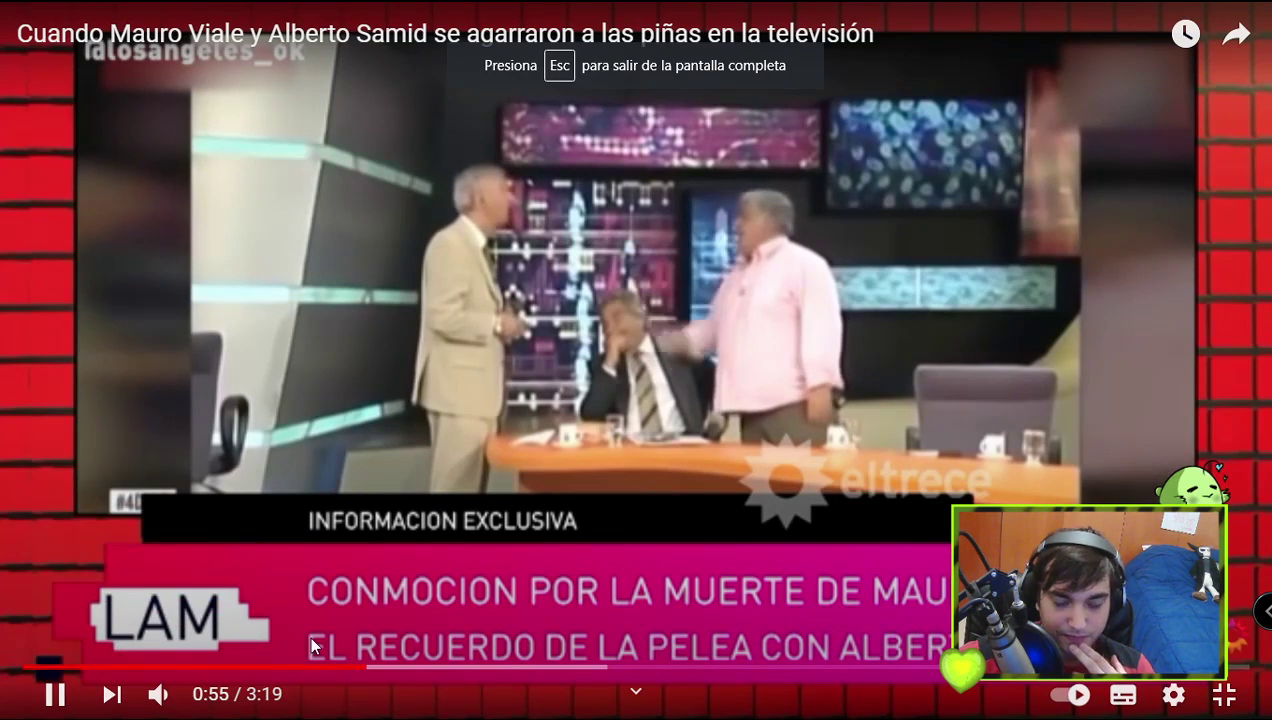
mouse_move(158, 694)
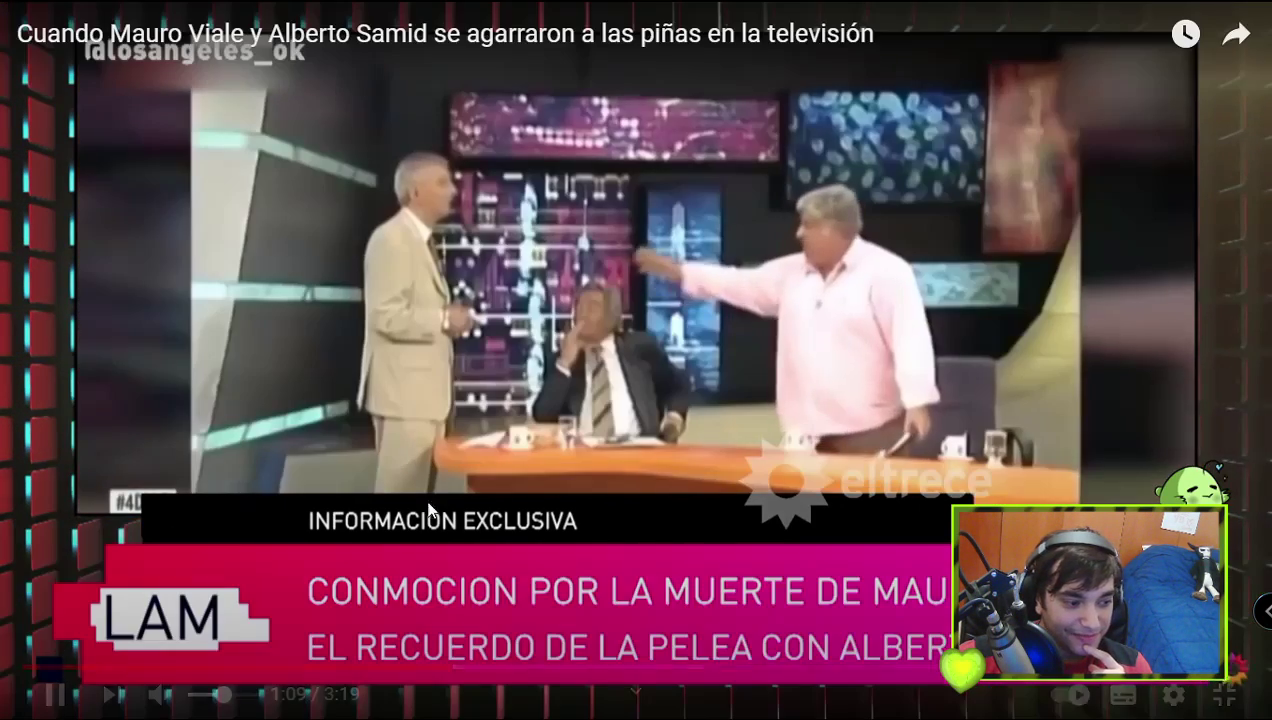
click(55, 694)
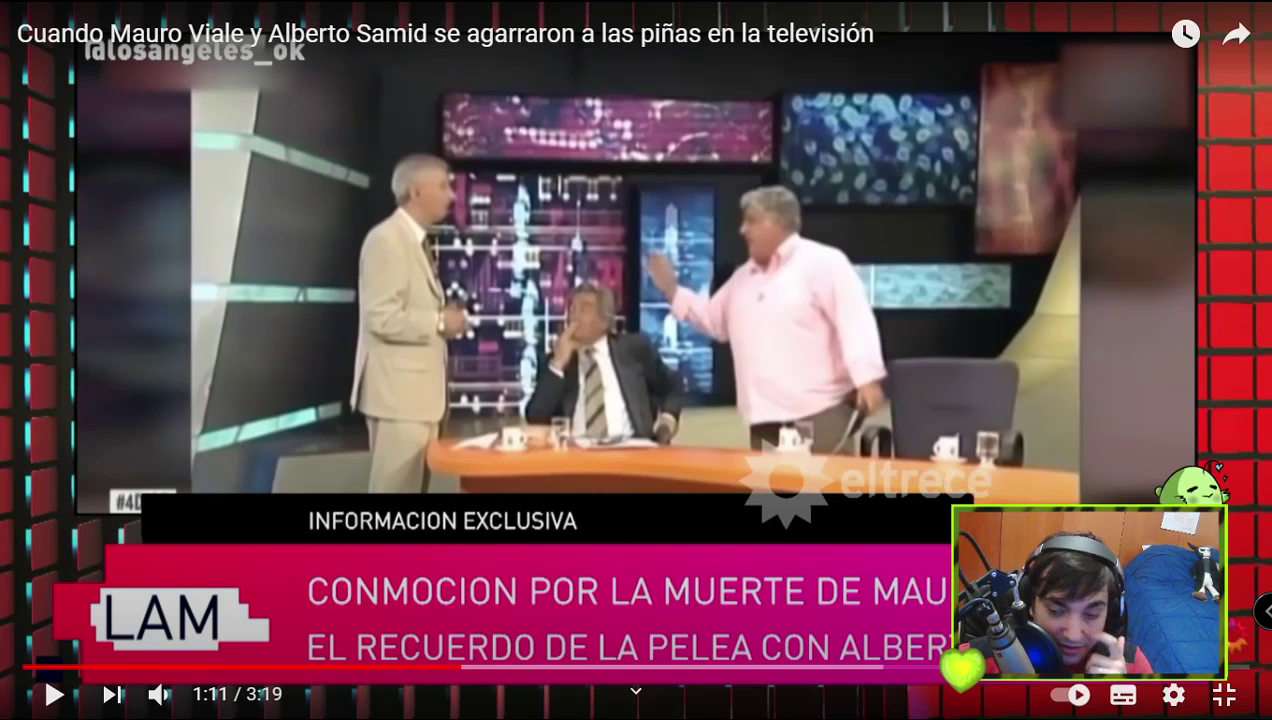
key(super+d)
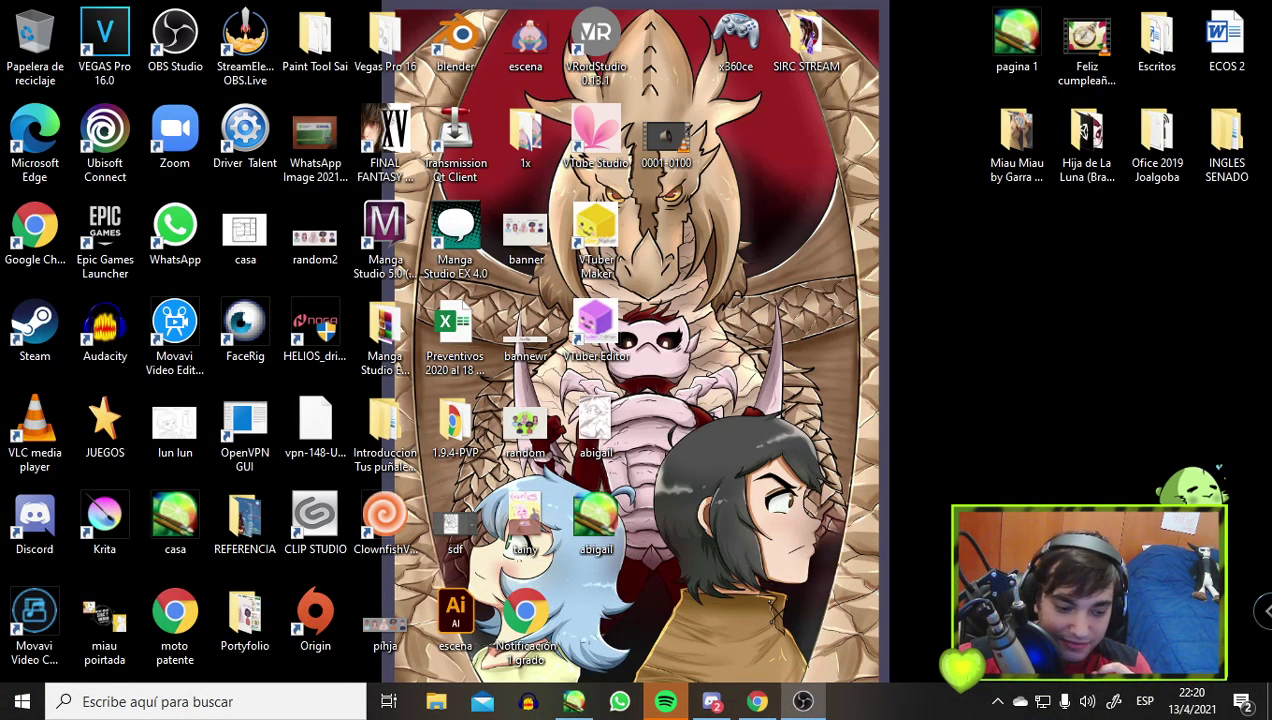
key(super+d)
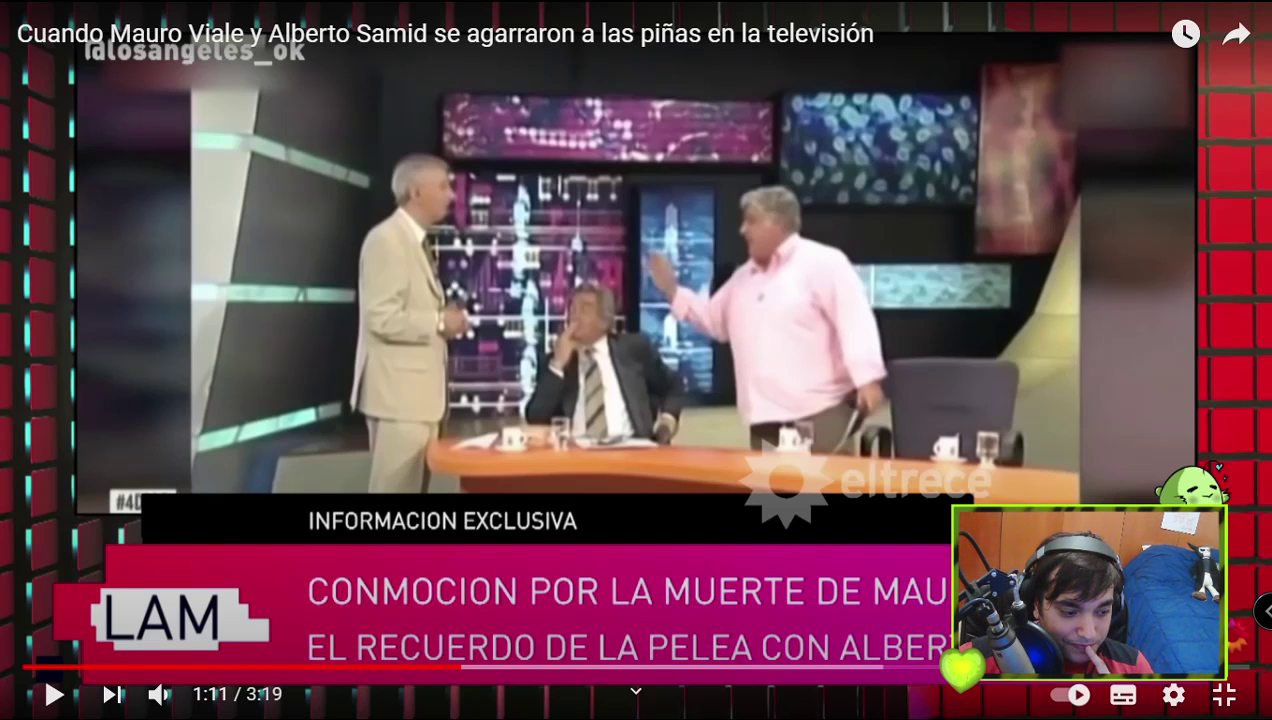
key(alt+Tab)
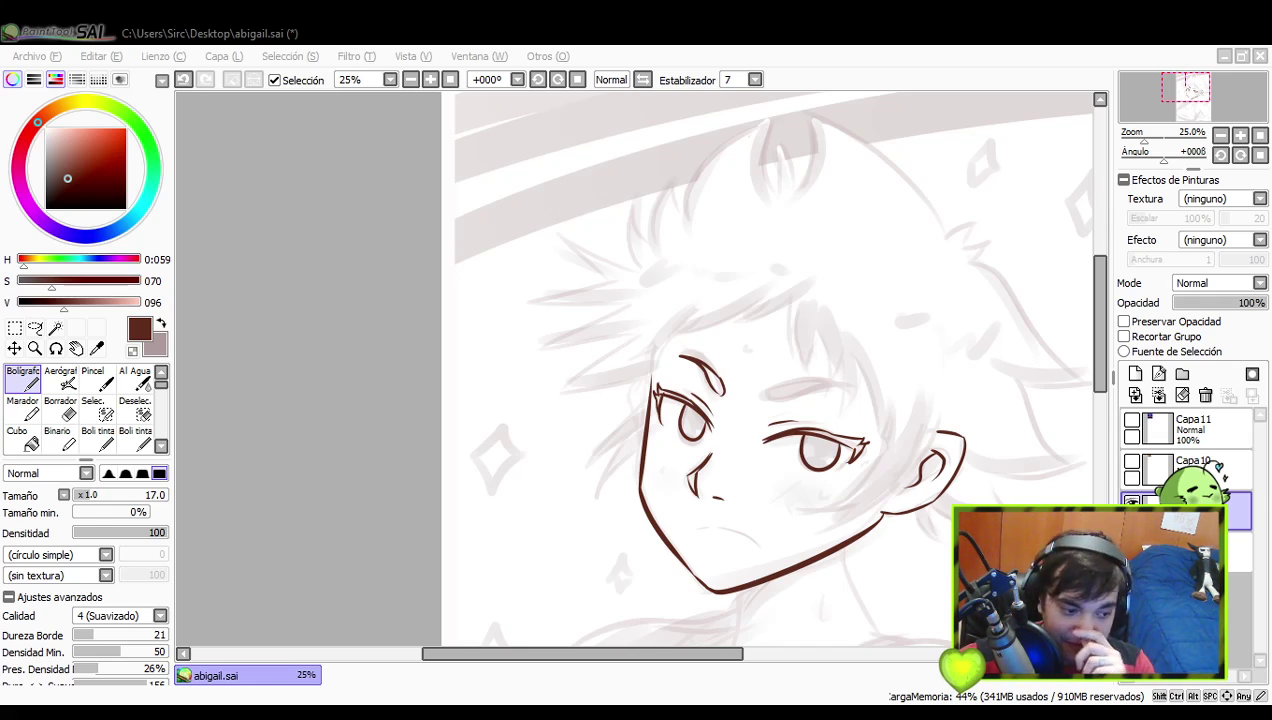
- Switch to Chrome and examine the character reference images in the Facebook post
click(522, 610)
click(522, 610)
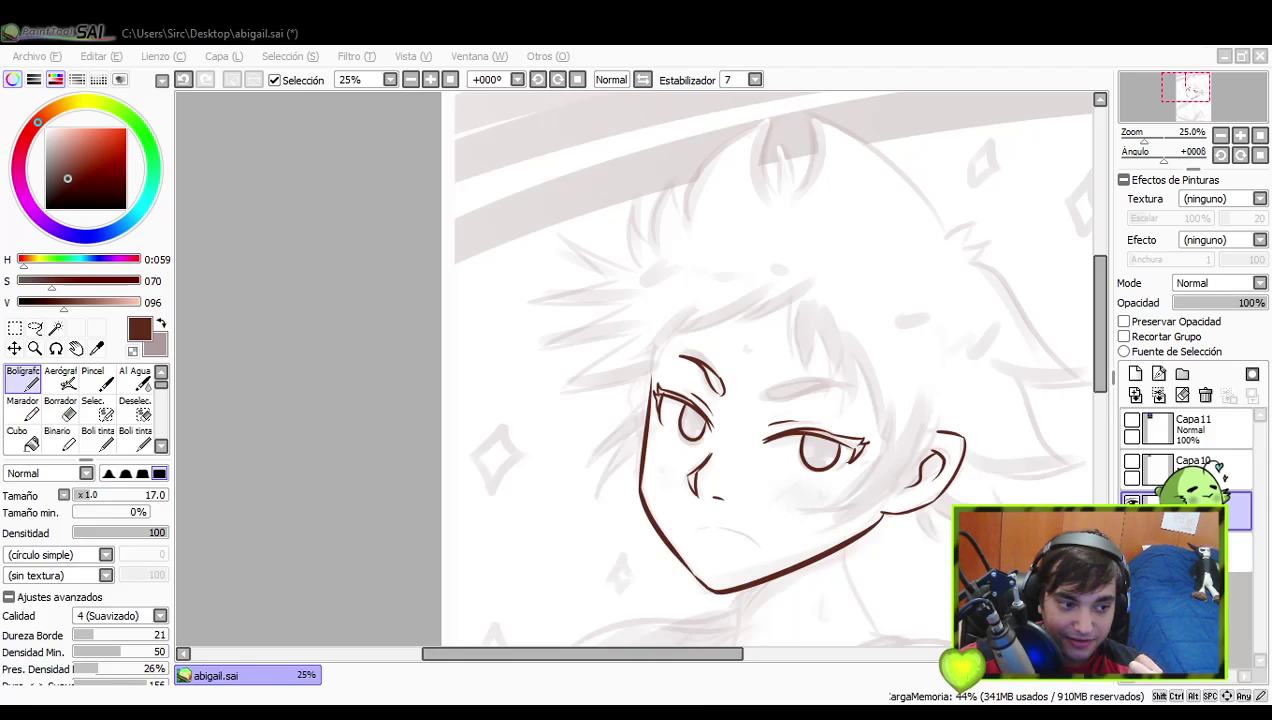
click(520, 578)
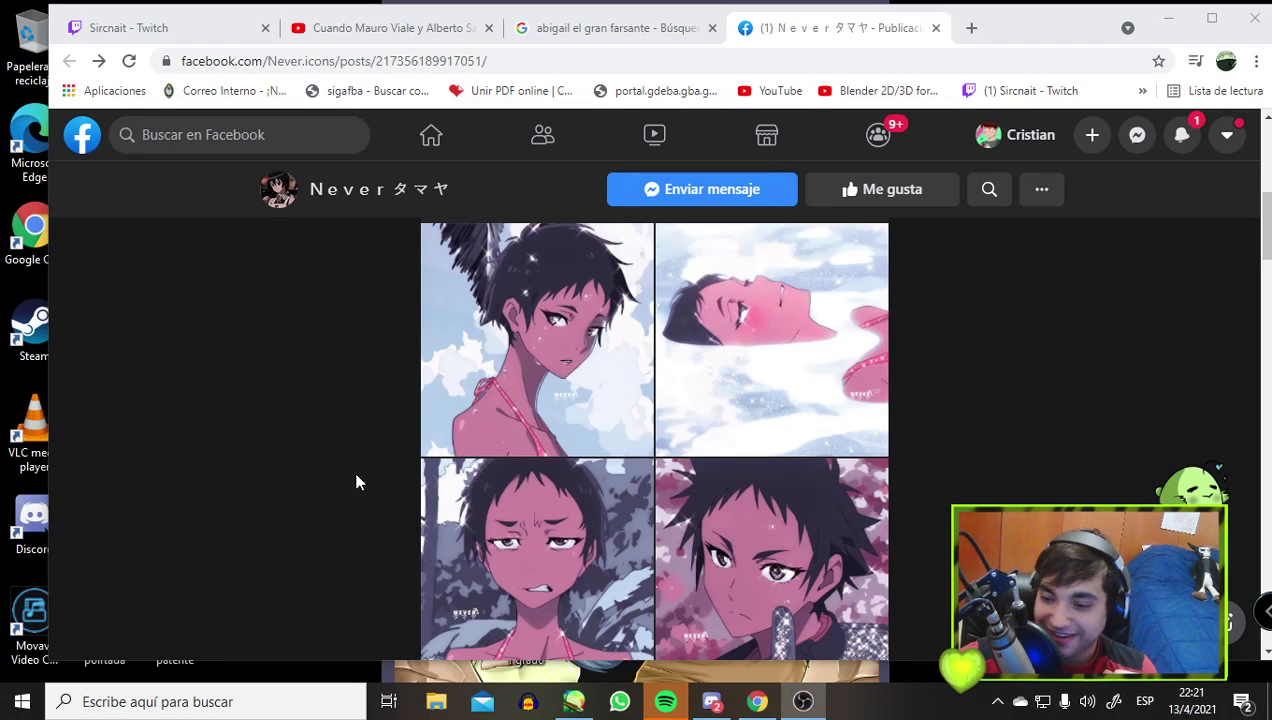
scroll(980, 425, down, 1)
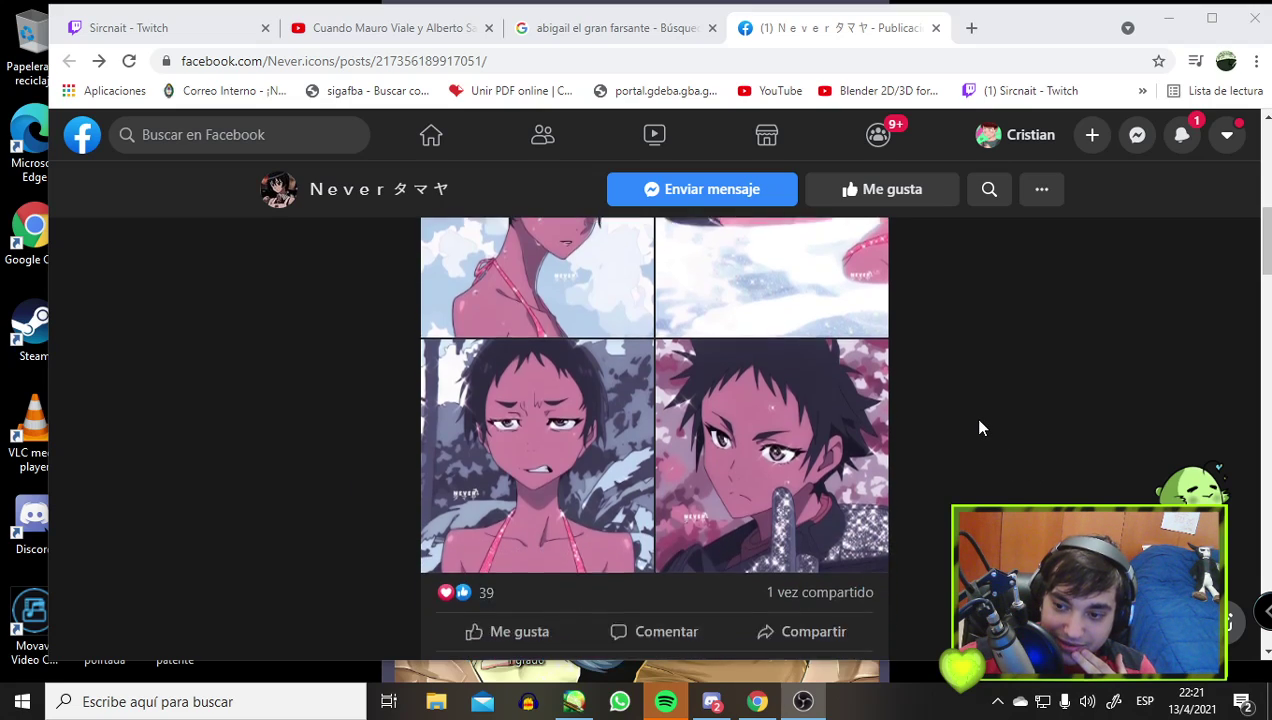
scroll(980, 425, up, 1)
scroll(980, 430, down, 1)
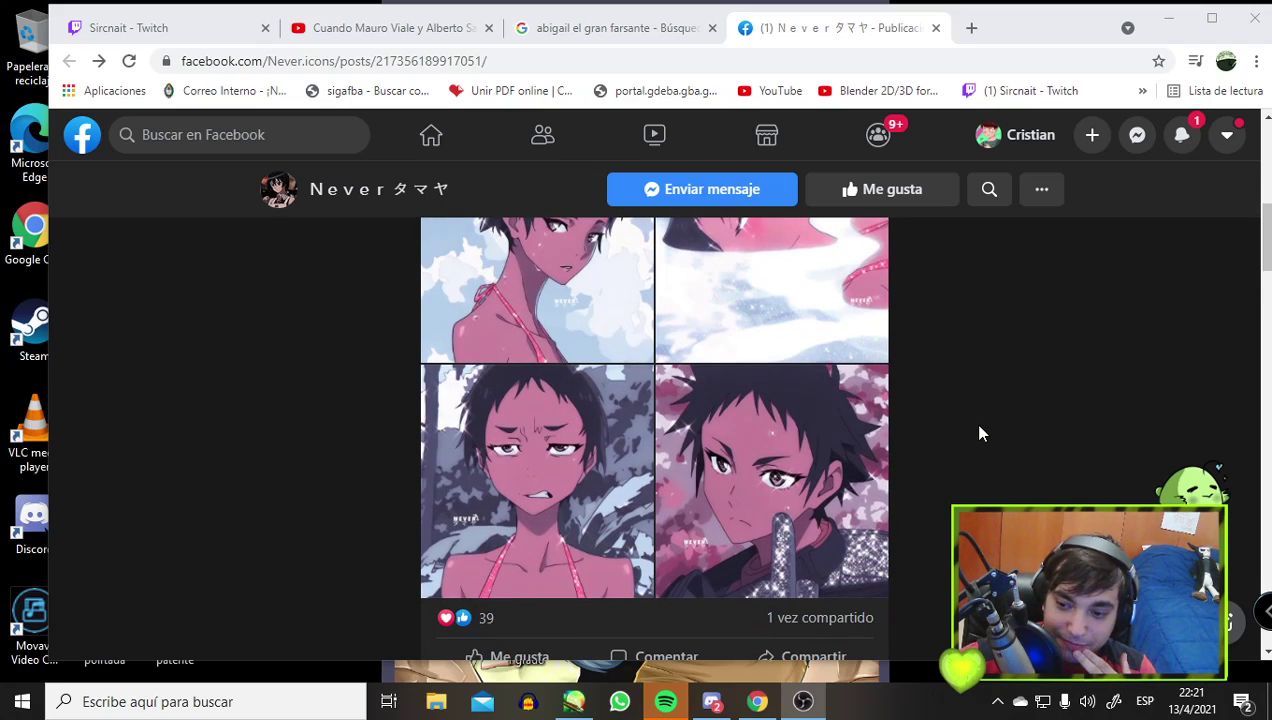
scroll(979, 432, up, 1)
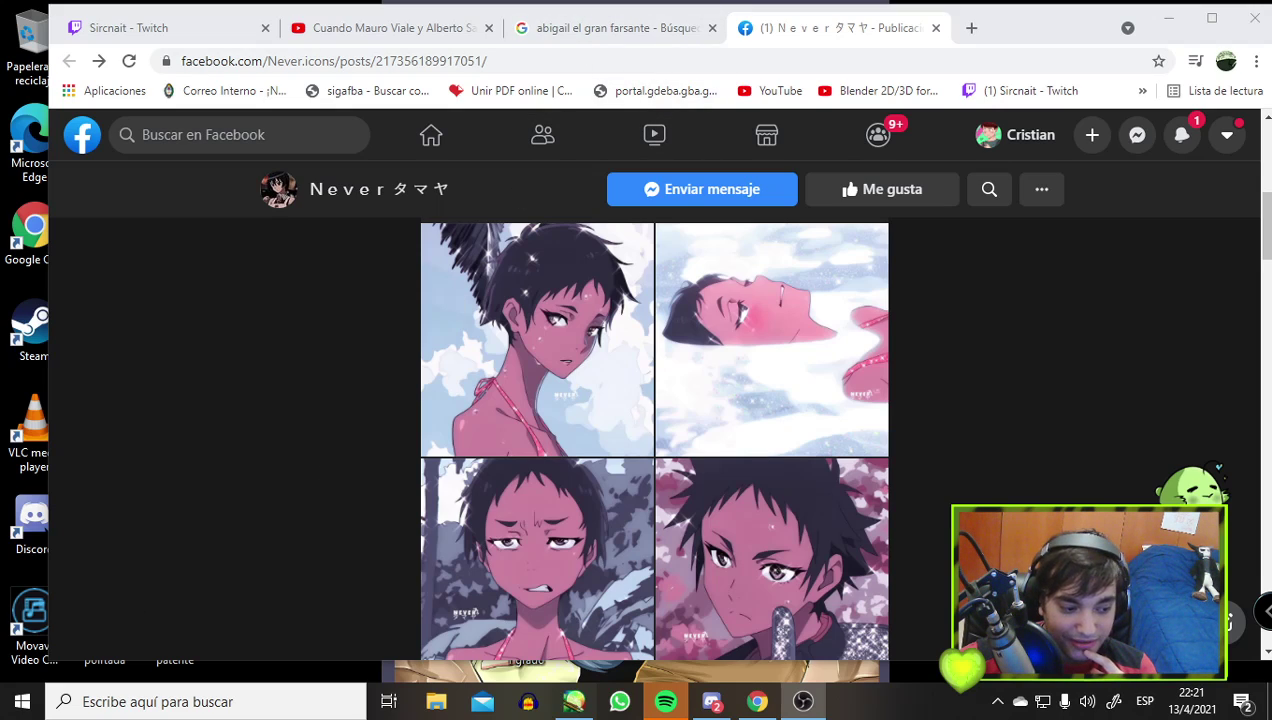
- Resume the Mauro Viale and Alberto Samid video full screen and skip ahead to about 1:28
click(389, 30)
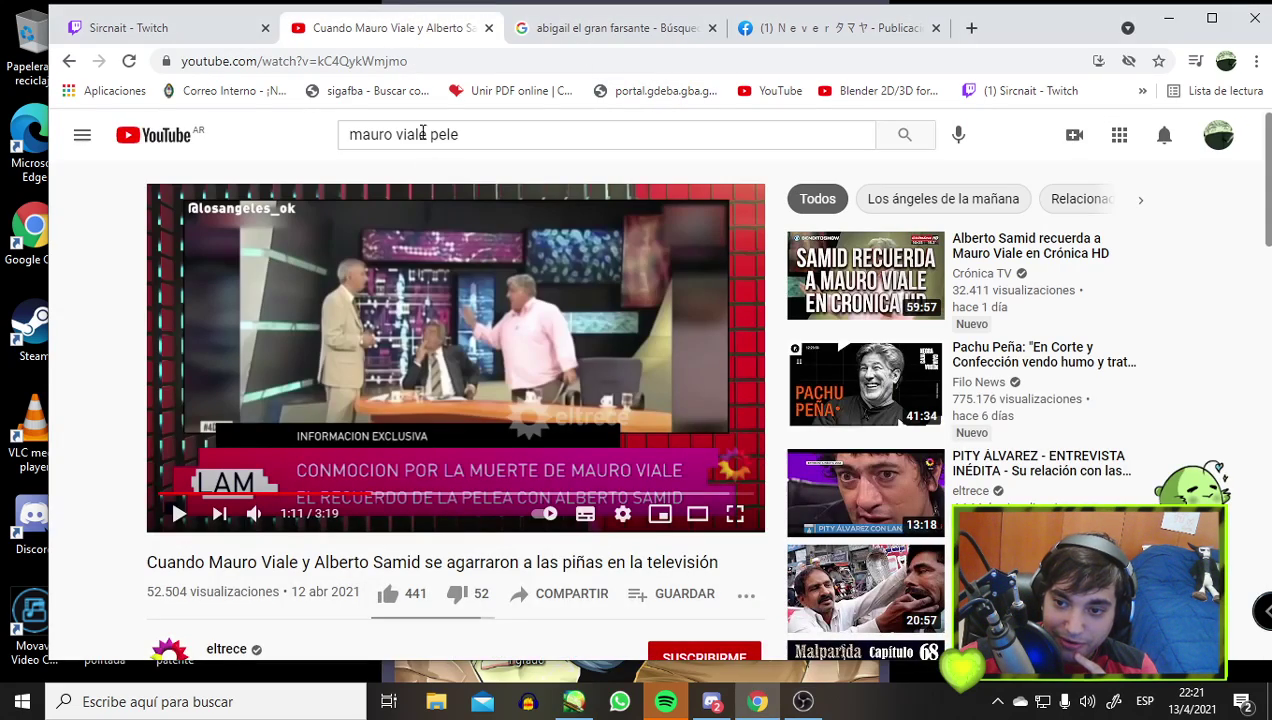
click(752, 522)
click(54, 693)
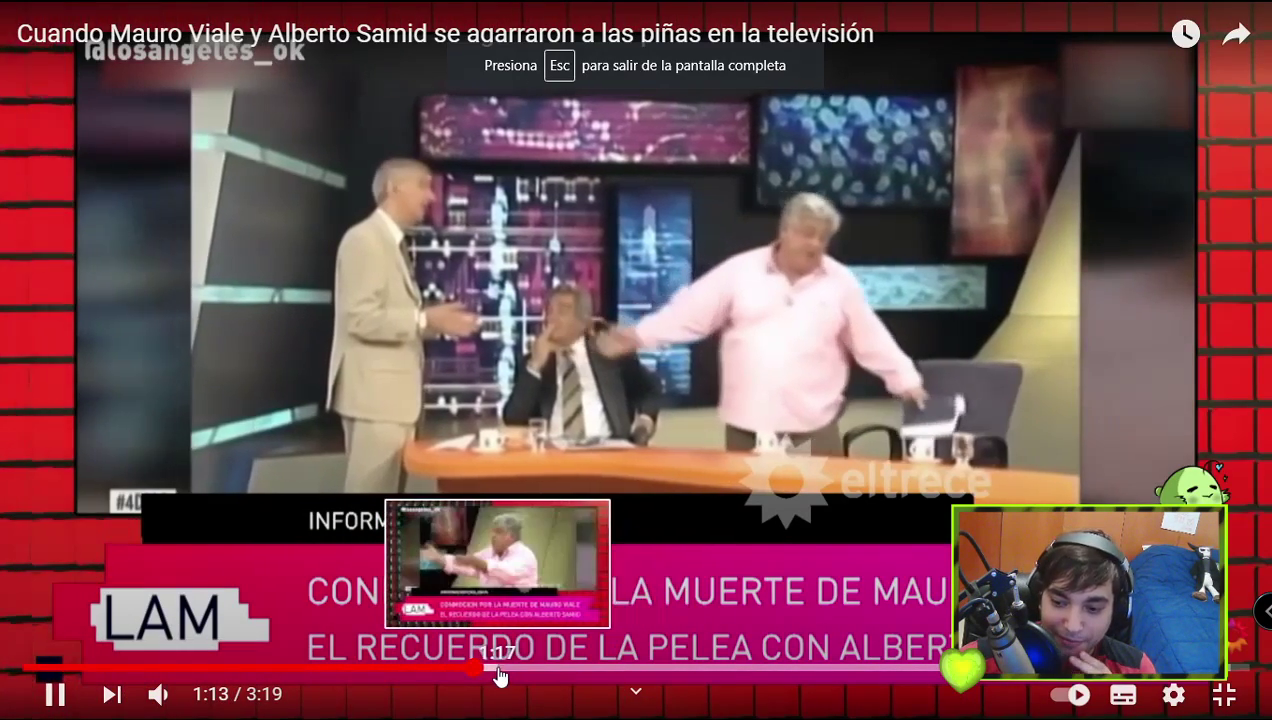
click(500, 670)
click(524, 670)
click(549, 670)
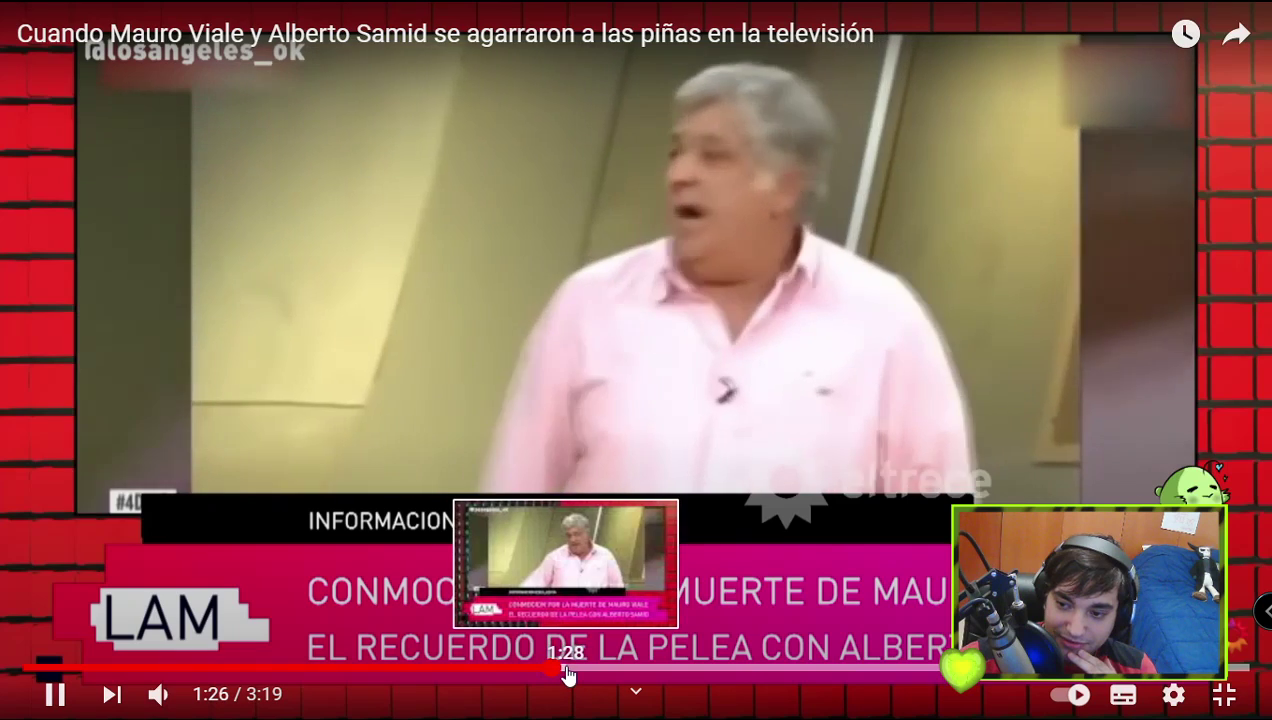
click(566, 674)
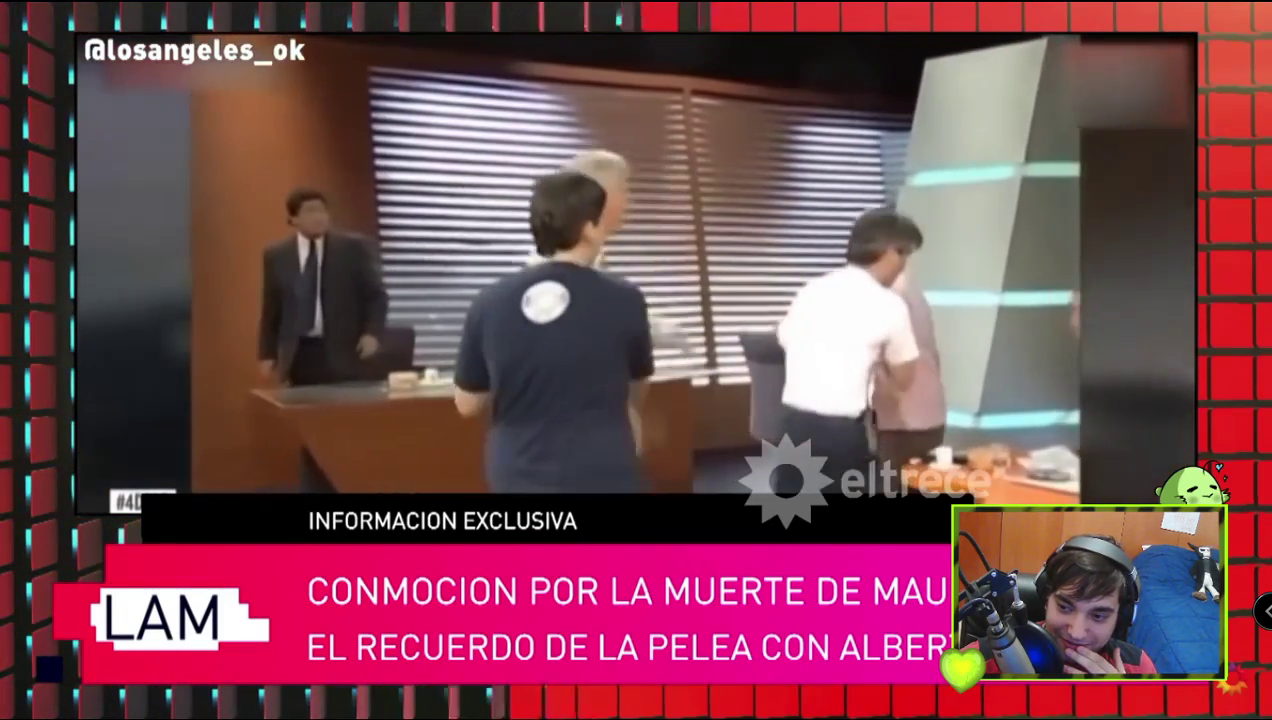
- Exit the full-screen video, pause it at 2:23, and switch back to PaintTool SAI
mouse_move(686, 705)
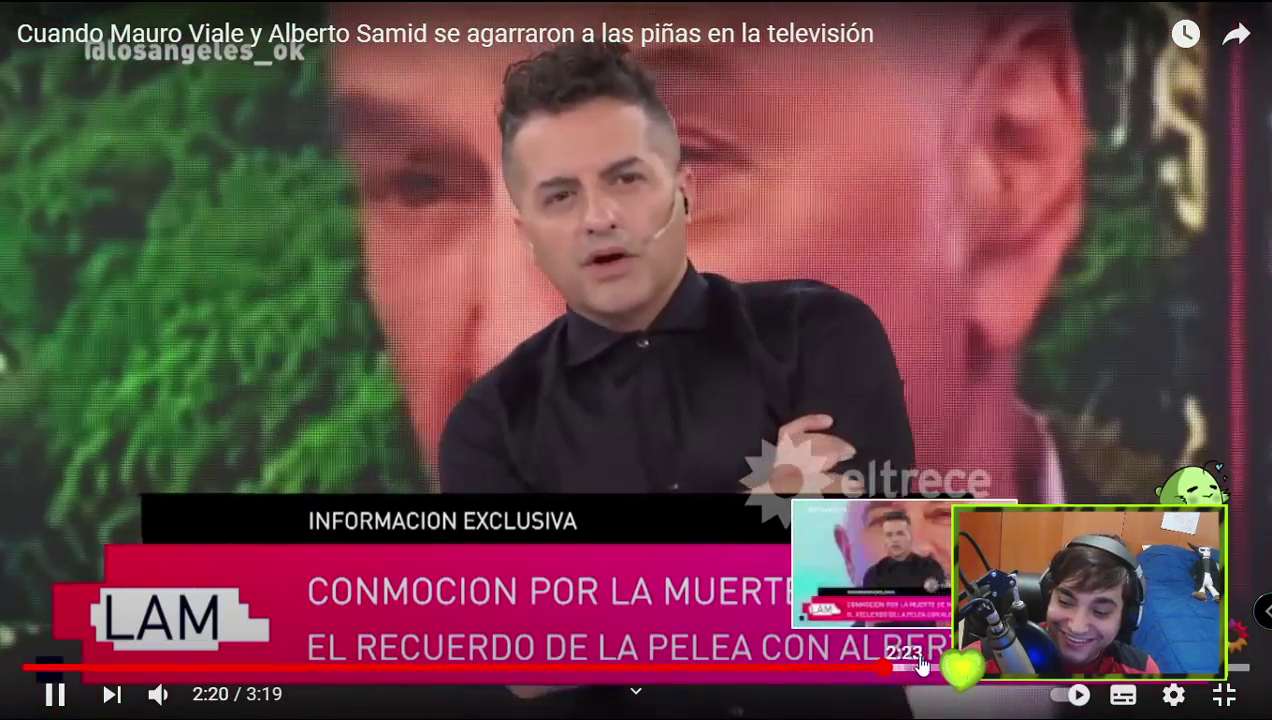
key(Escape)
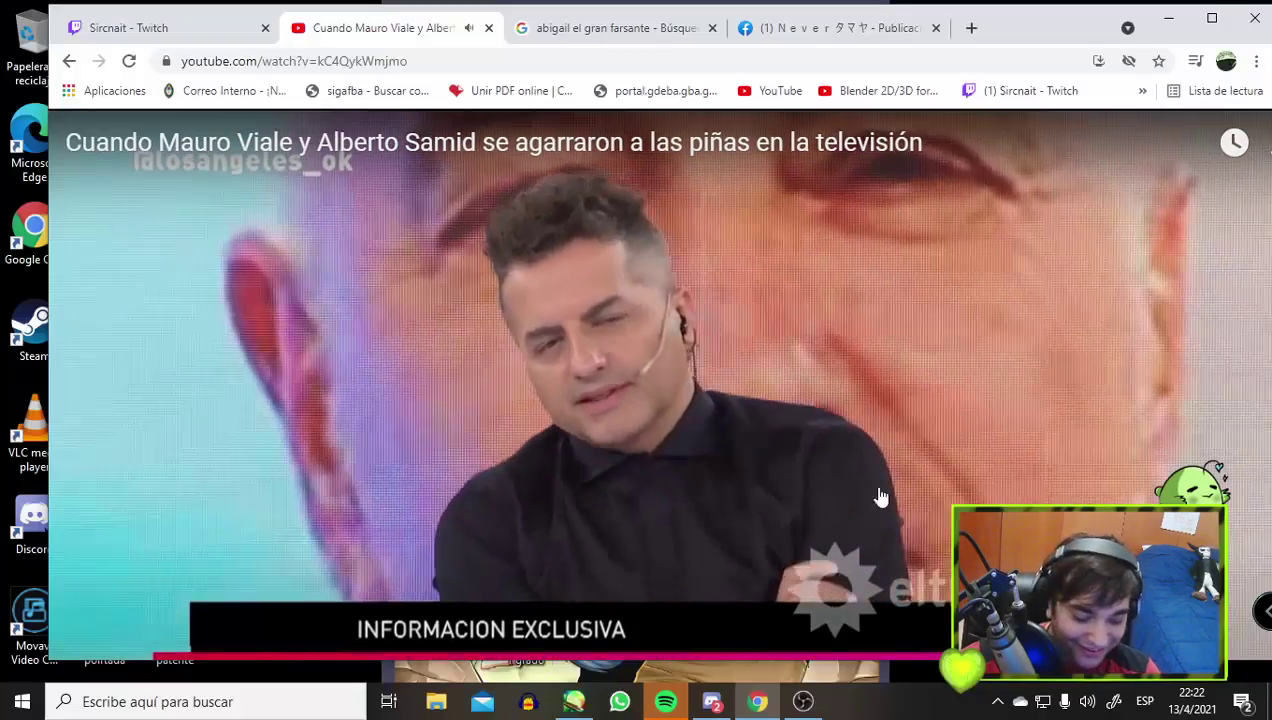
click(180, 516)
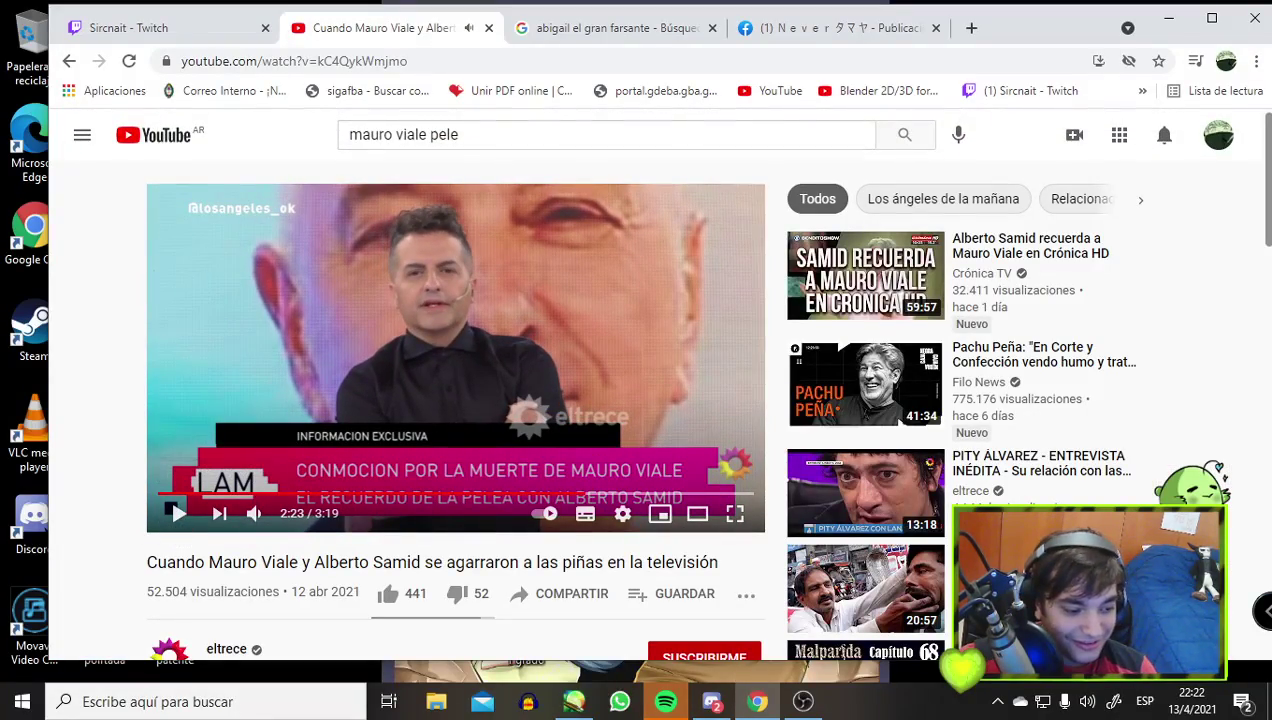
key(alt+Tab)
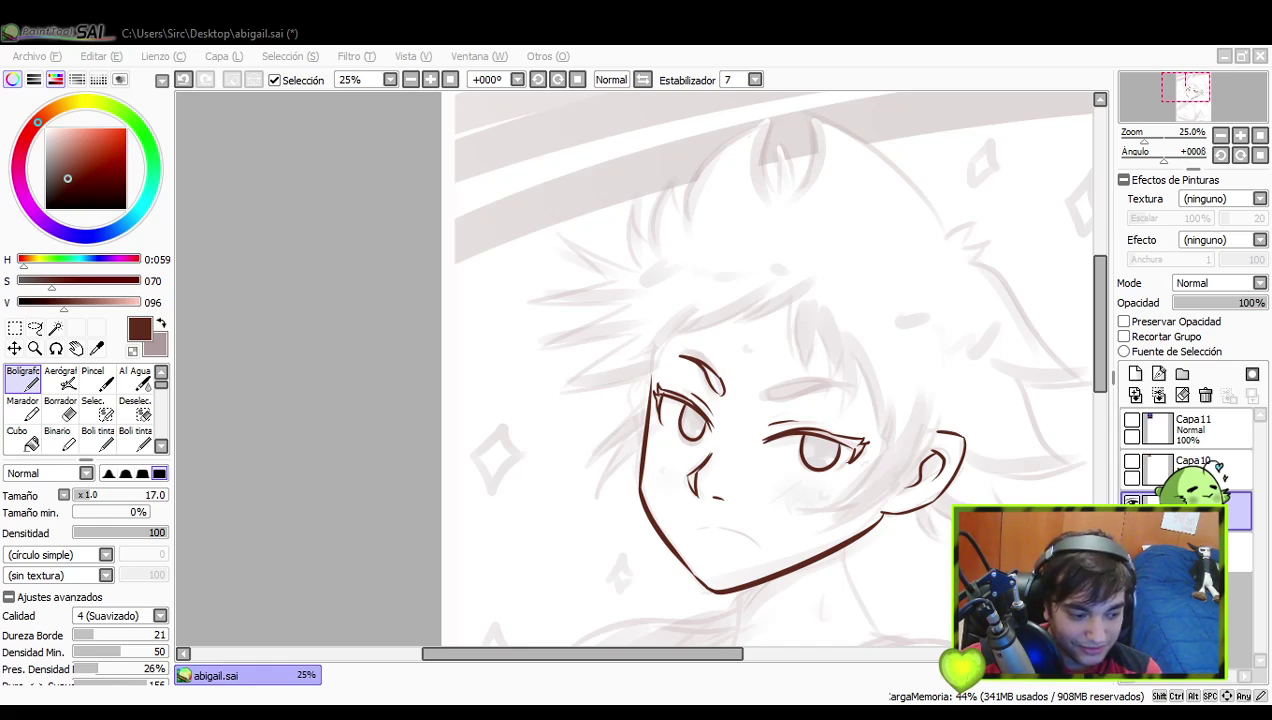
- Switch to the YouTube video "Mauro Viale vs Samid - Doblaje Latino" and skip forward through it to about 0:45
key(alt+Tab)
click(55, 690)
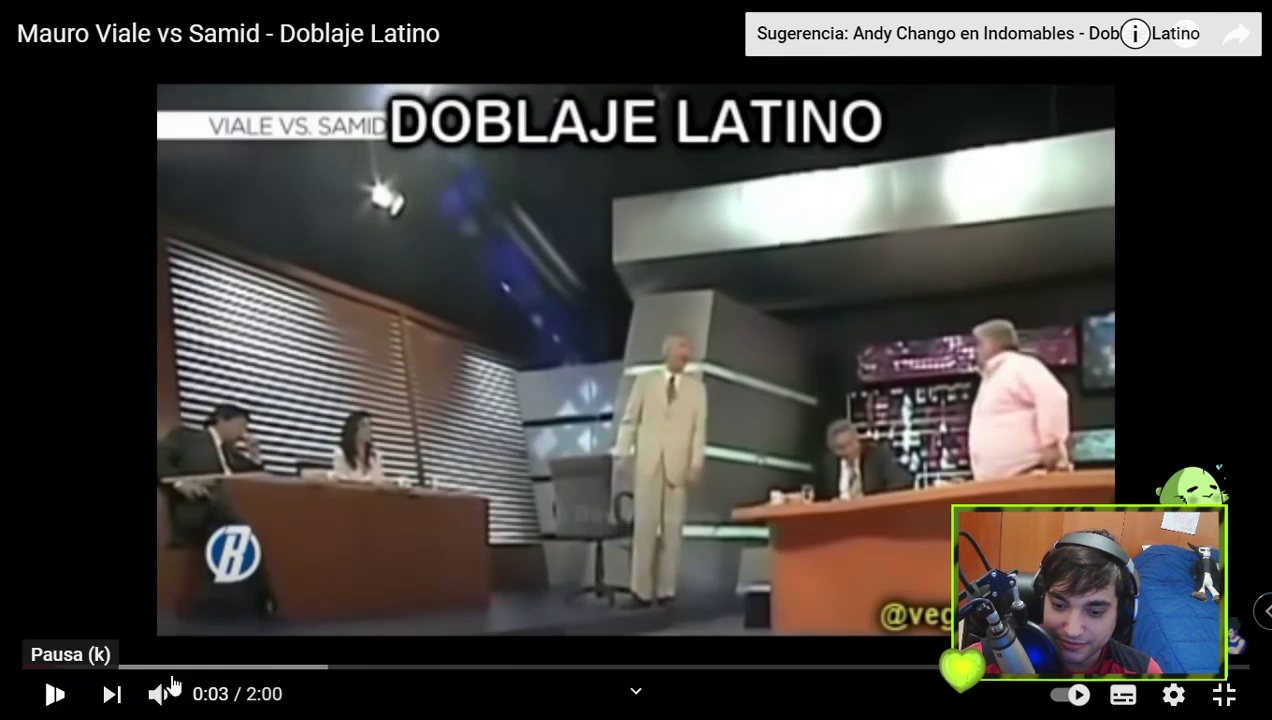
click(280, 667)
click(409, 667)
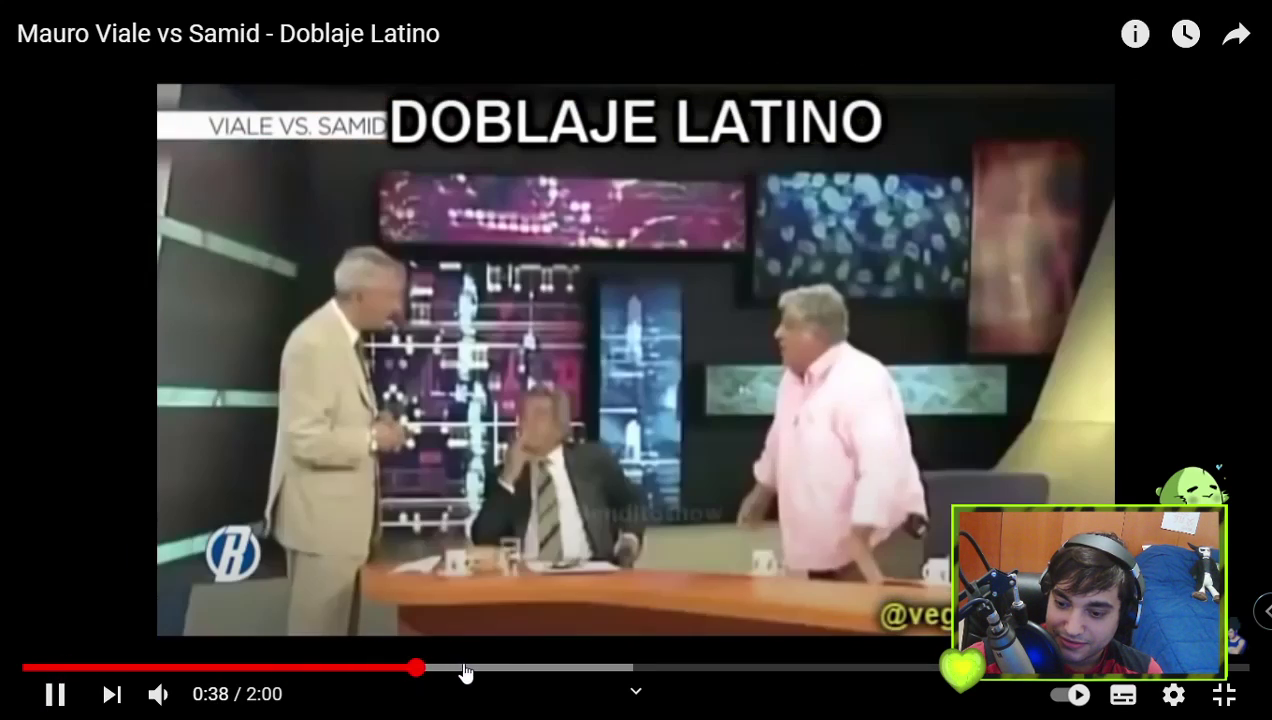
click(476, 667)
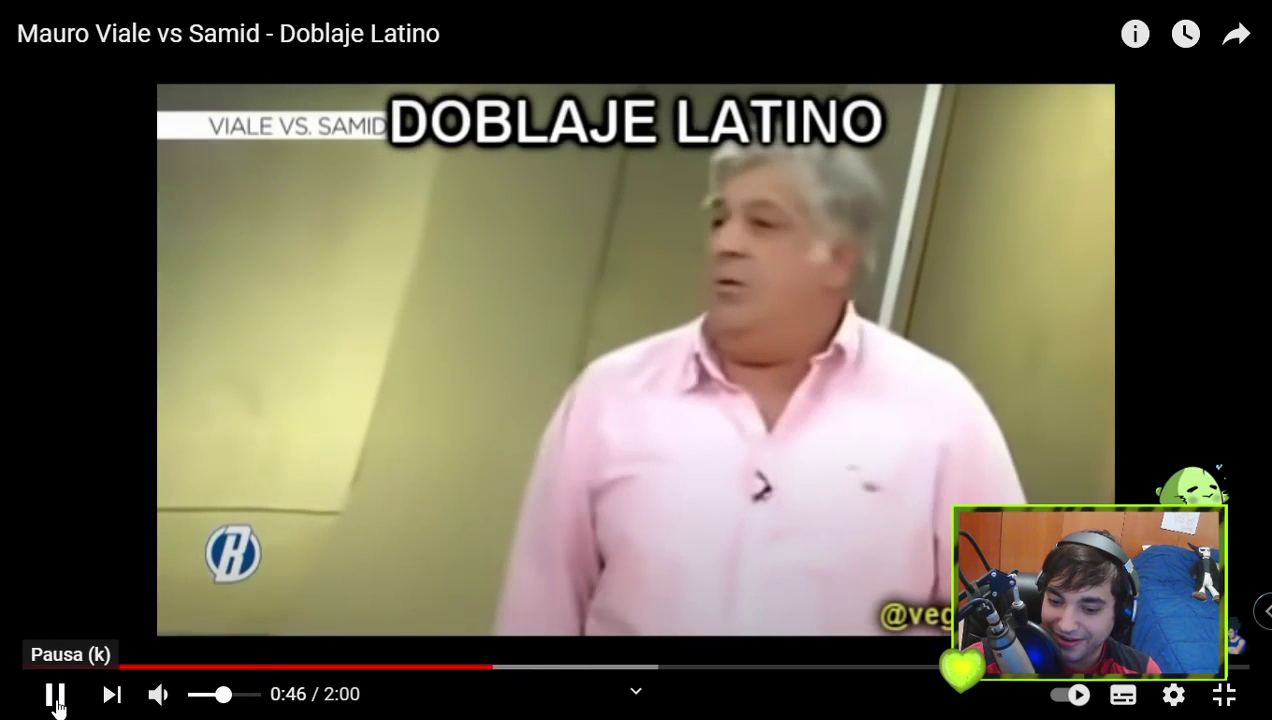
- Pause and resume the full-screen video, then exit full screen and pause it at 1:10
click(55, 694)
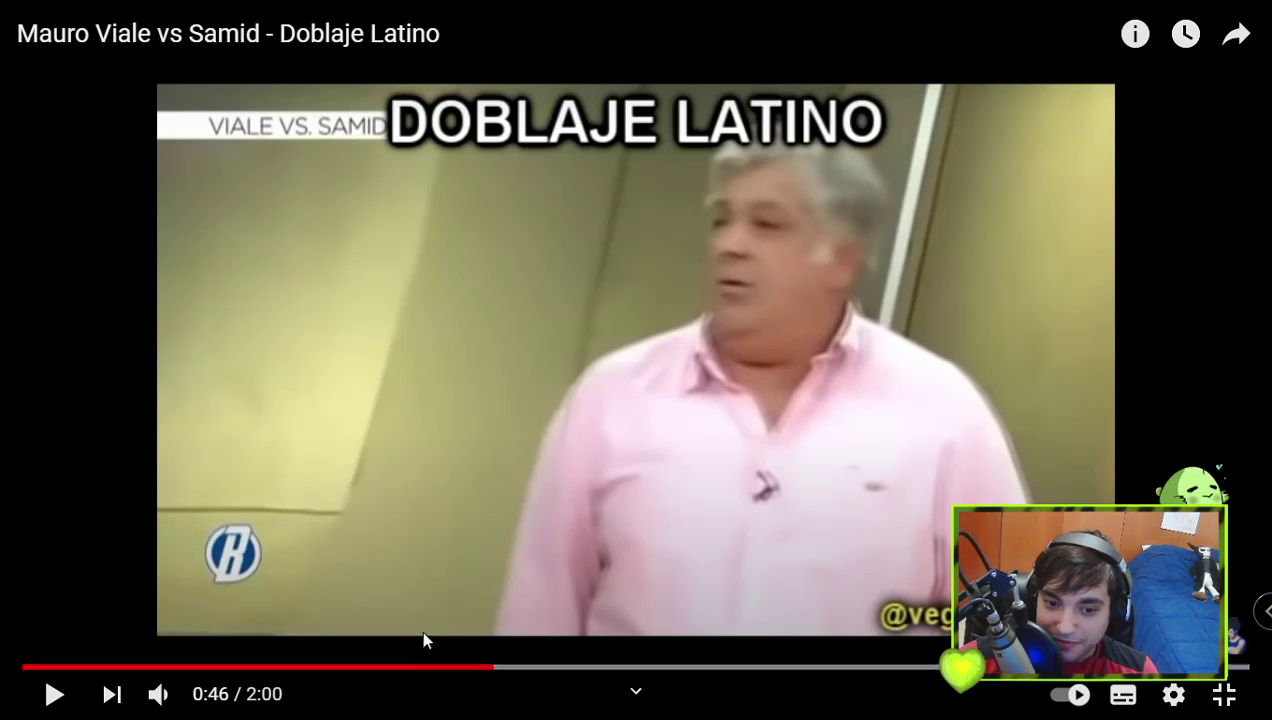
click(53, 693)
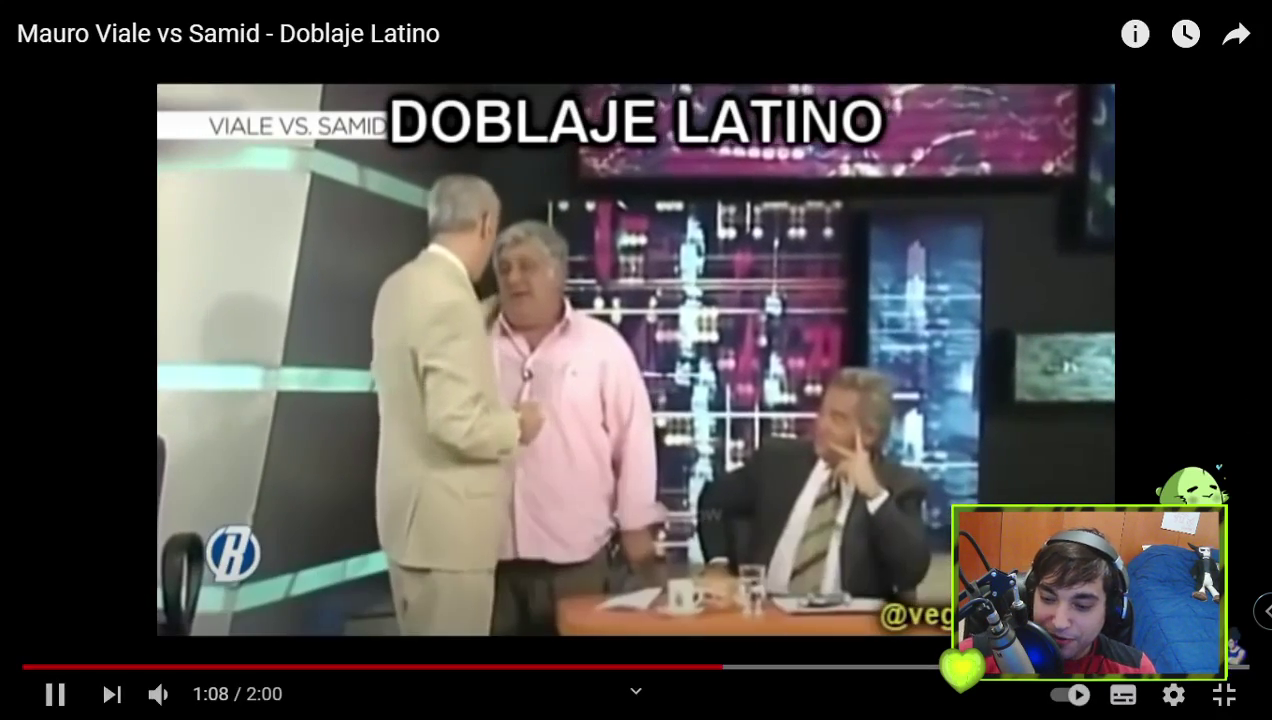
key(Escape)
click(257, 513)
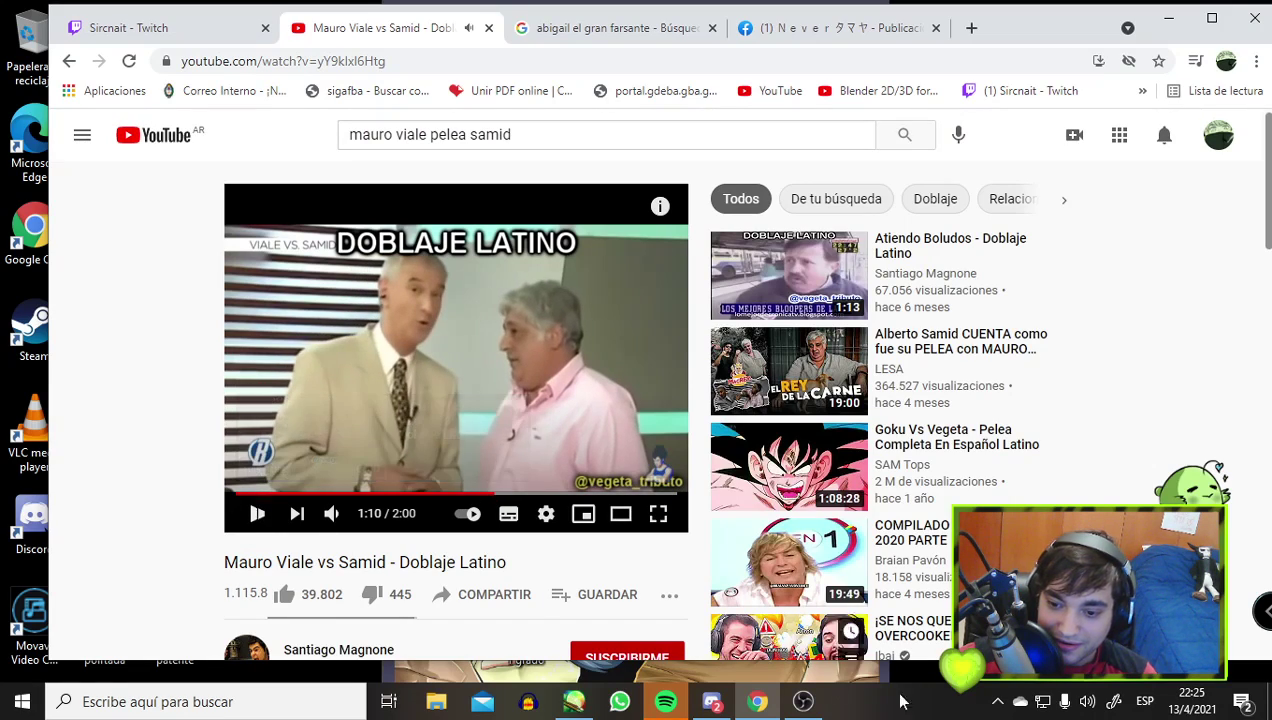
click(997, 701)
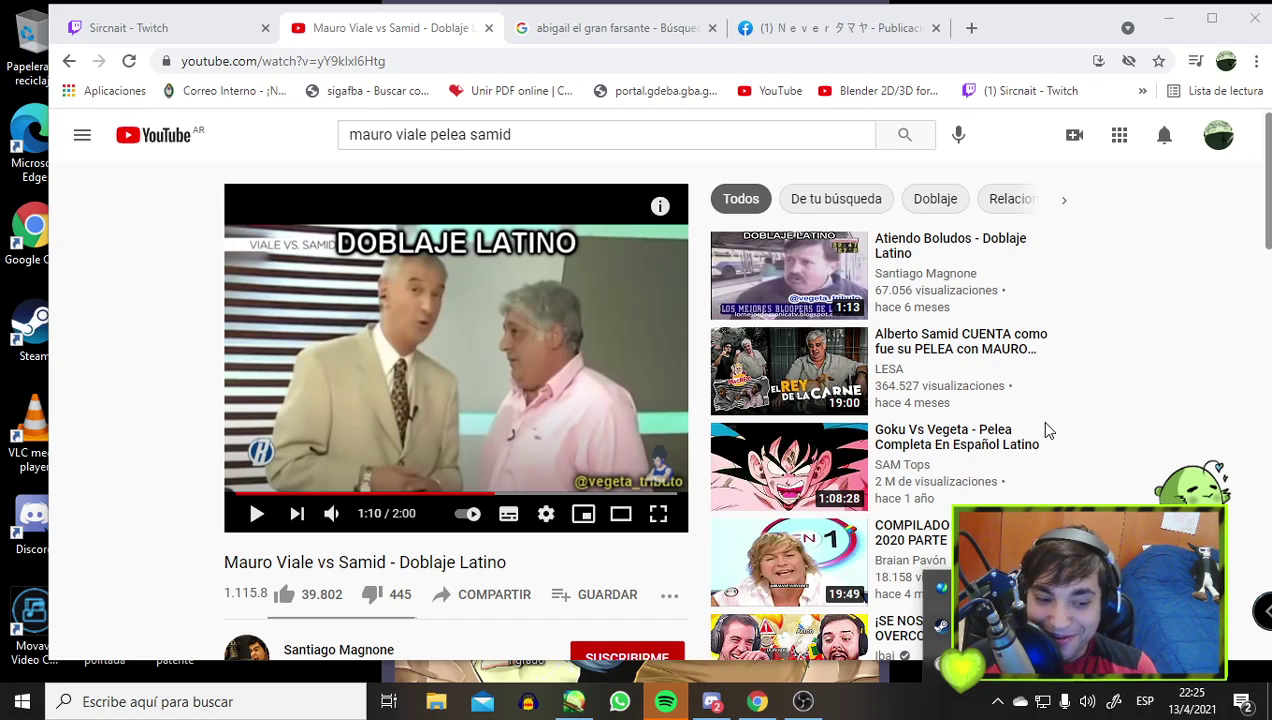
- Return the video to full screen, resume it, and pause at 1:41
mouse_move(800, 375)
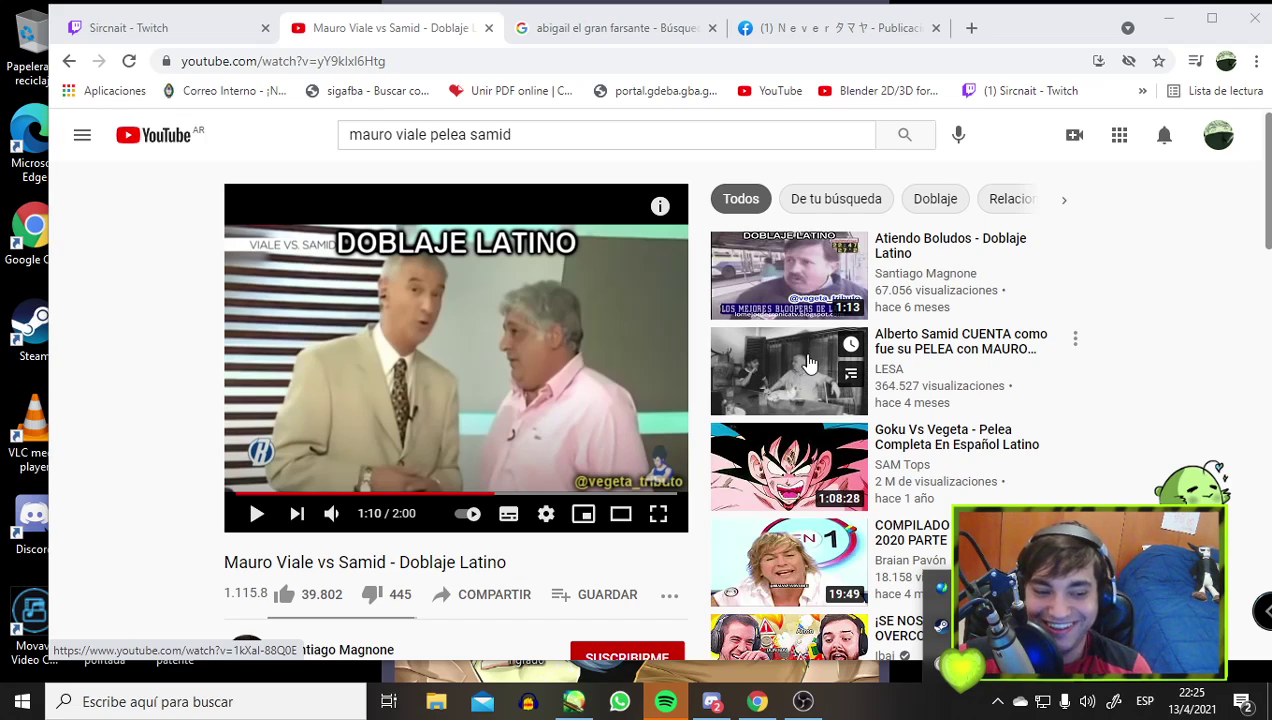
click(658, 513)
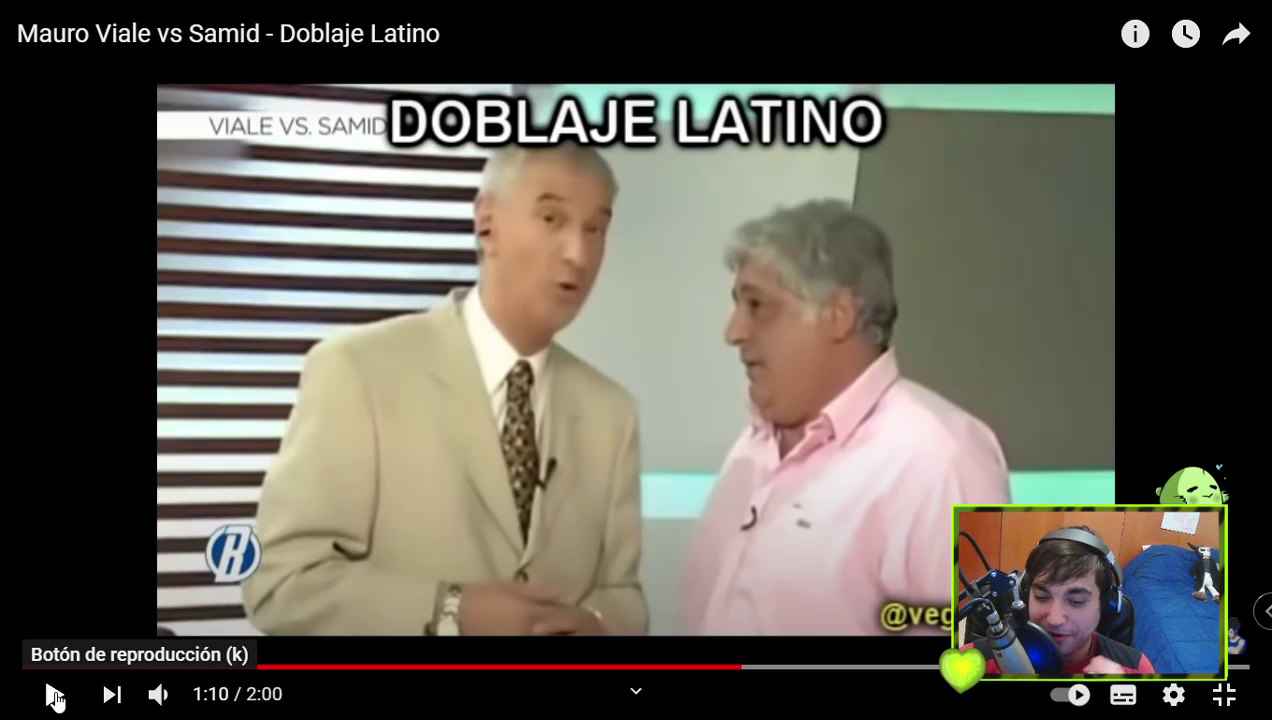
click(55, 695)
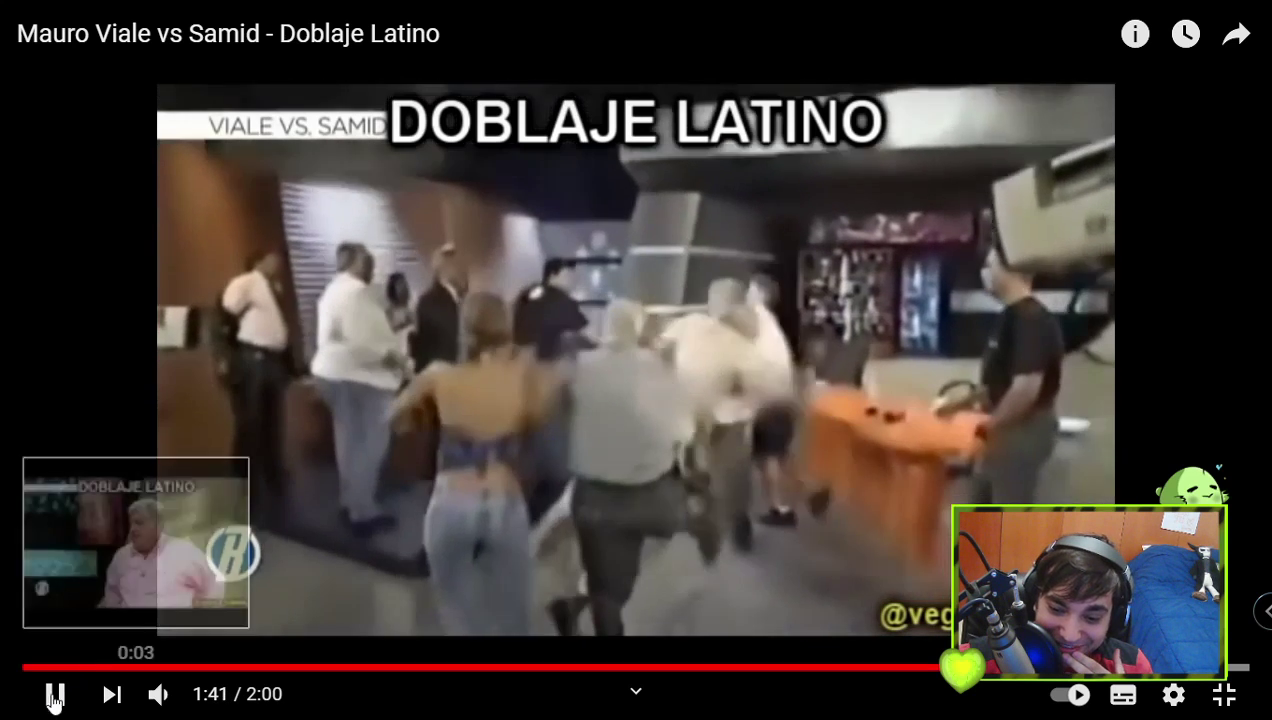
click(55, 697)
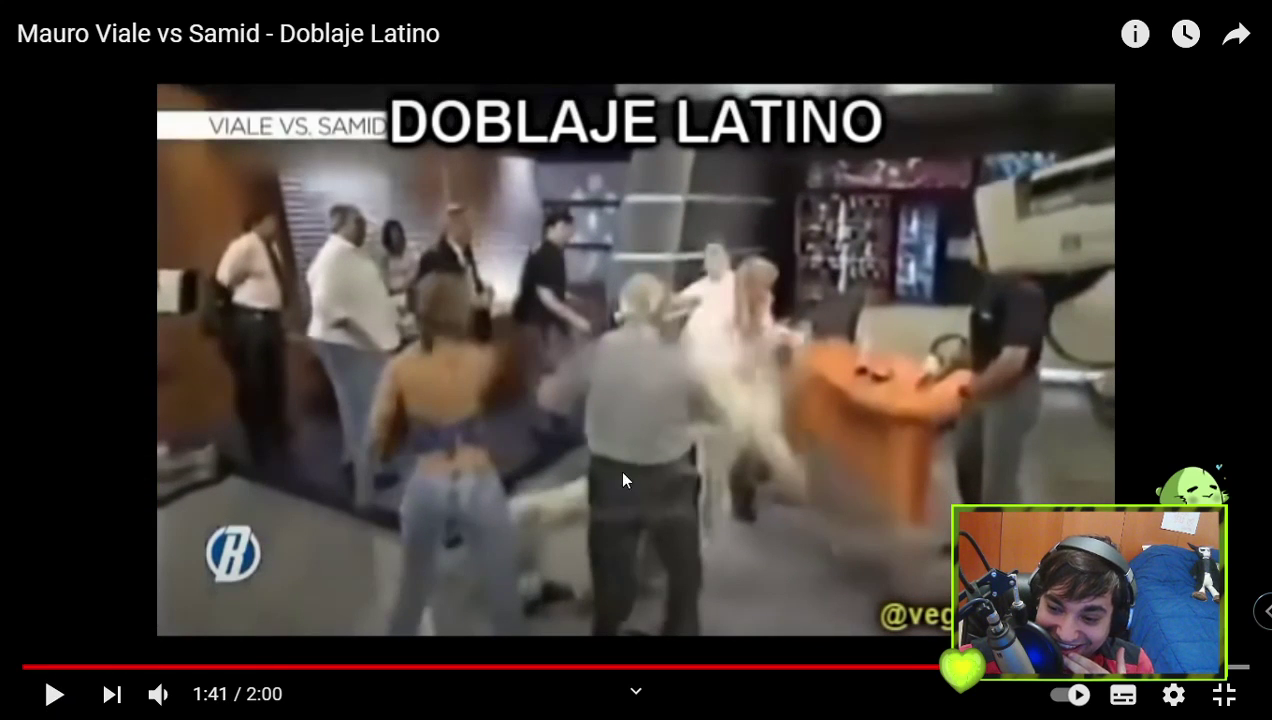
- Rewind the video slightly to about 1:39 and replay the fight scene in short bursts, pausing at 1:43 and 1:44
click(1039, 668)
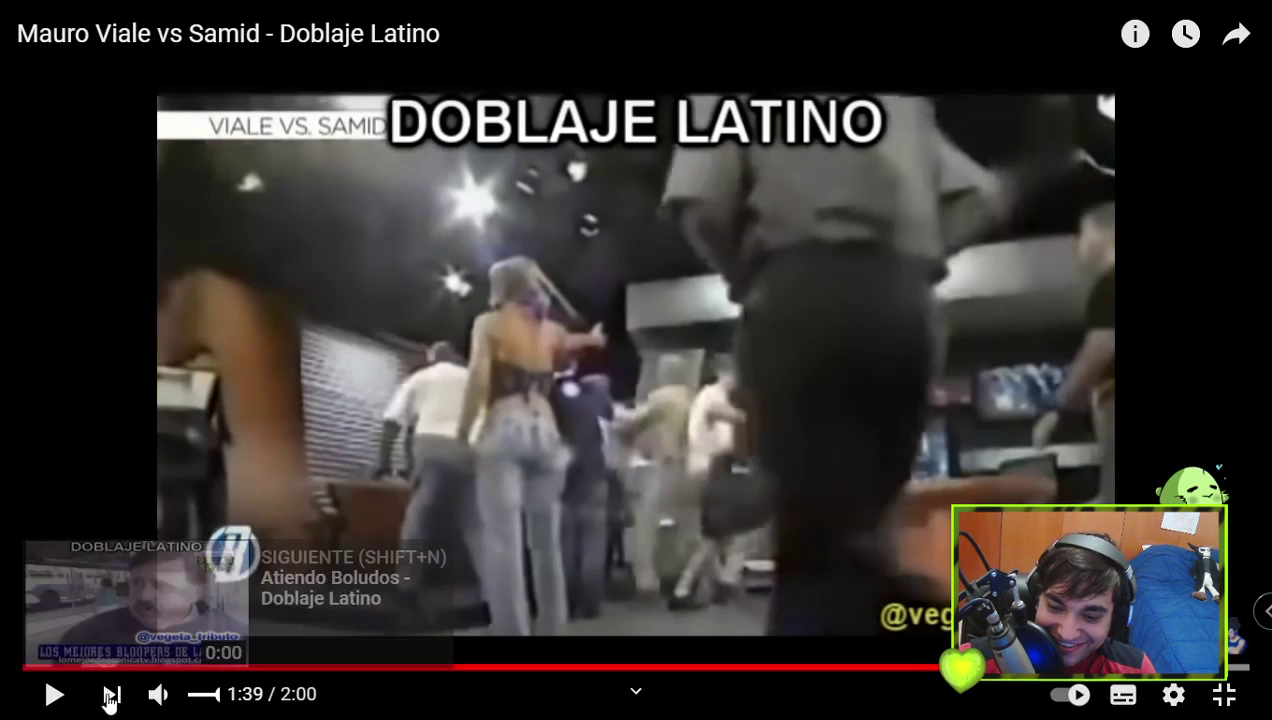
click(54, 697)
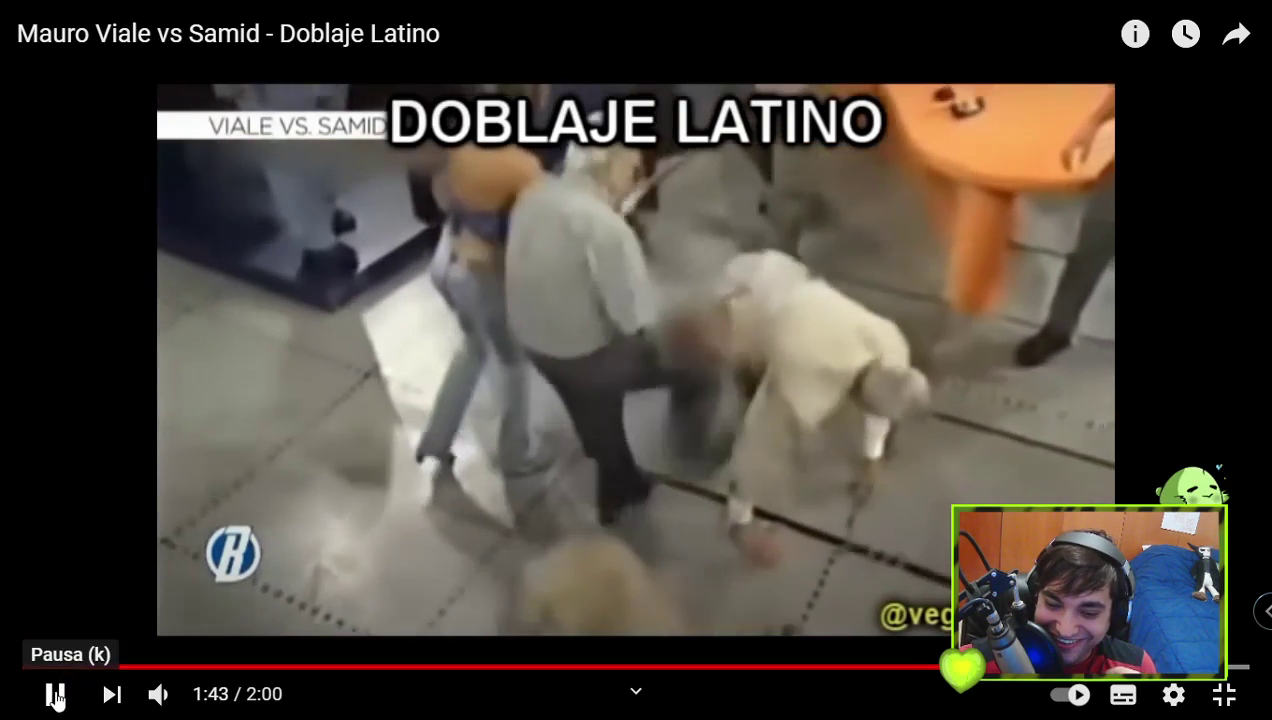
click(54, 697)
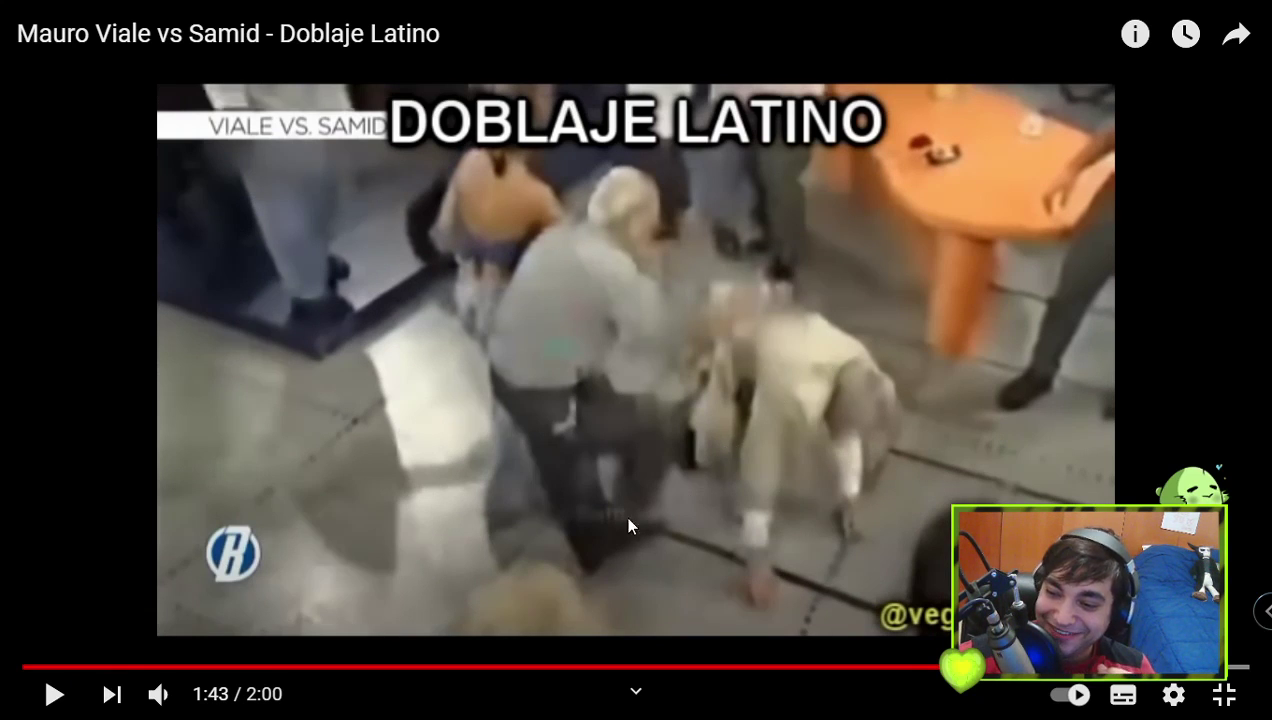
click(54, 695)
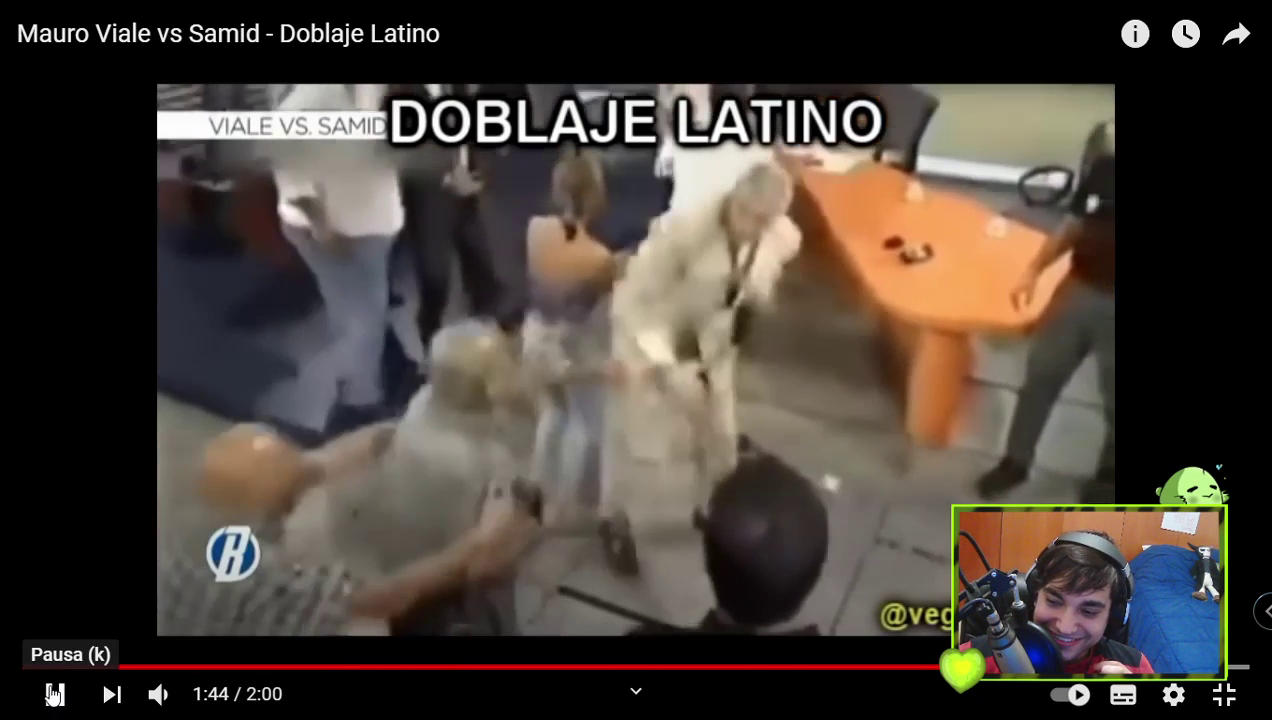
click(54, 695)
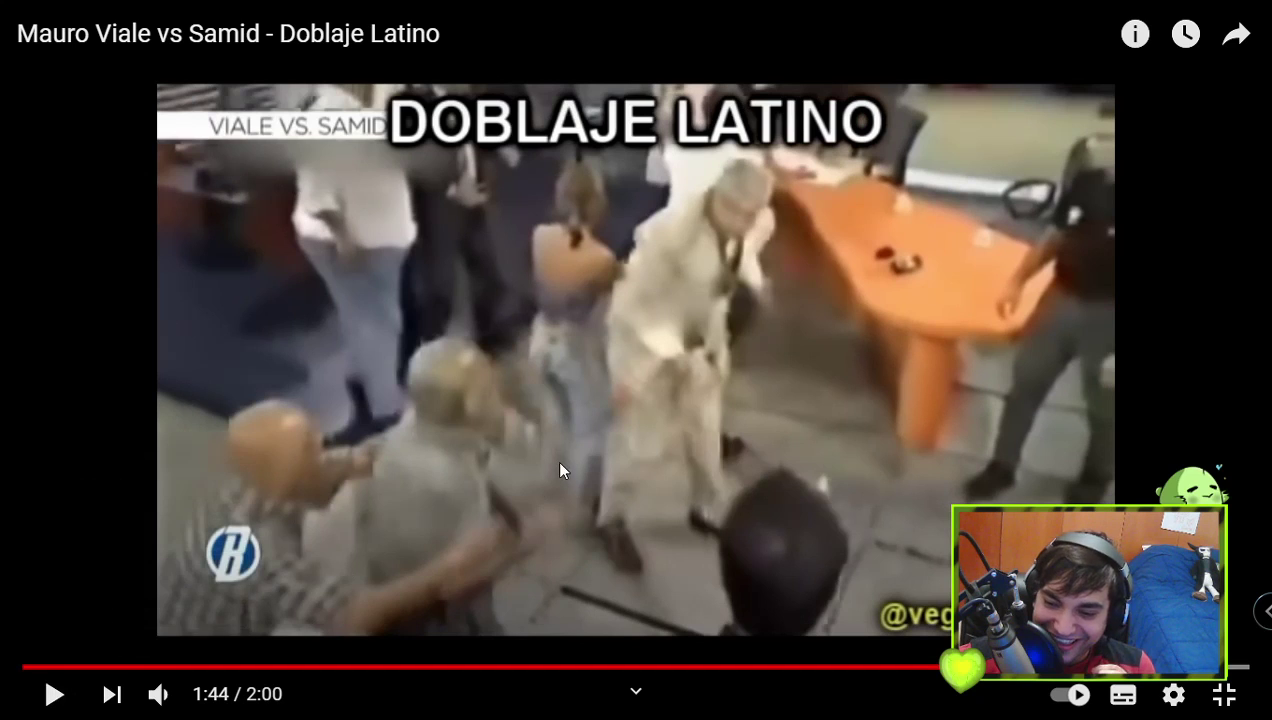
- Replay the fight scene from a few seconds back, pause at 1:45, and switch back to PaintTool SAI
click(56, 697)
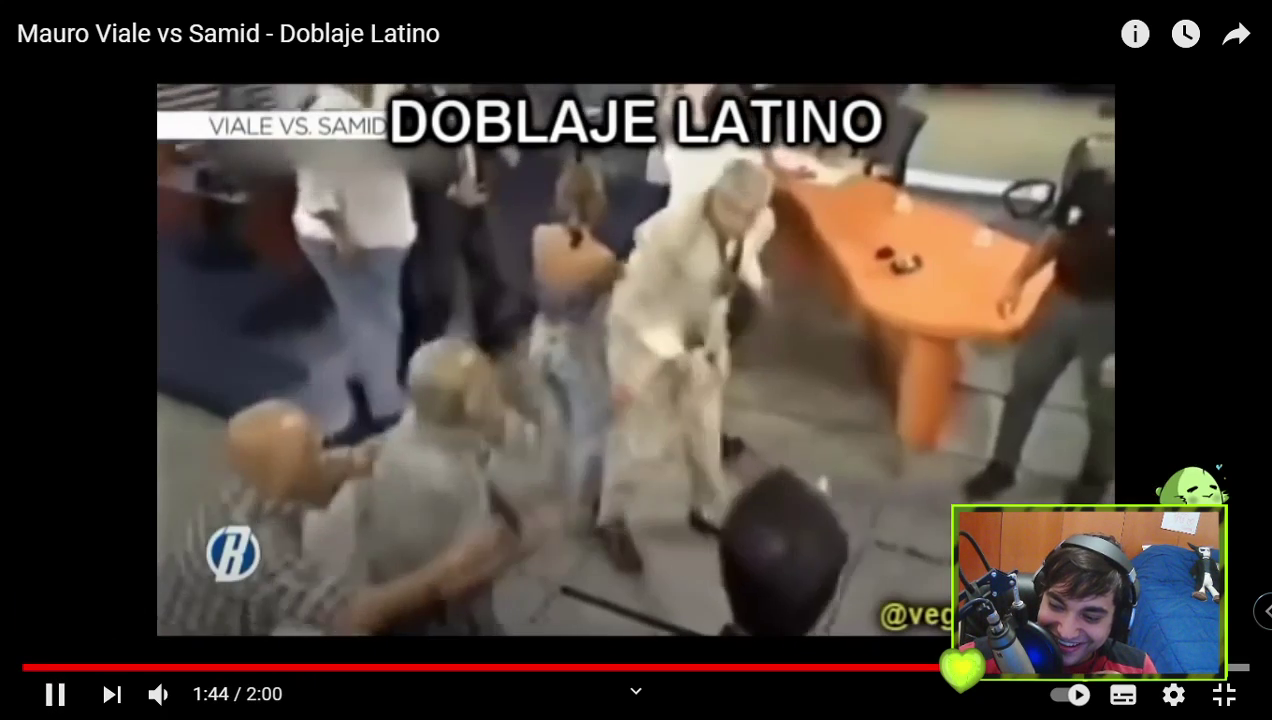
click(1056, 667)
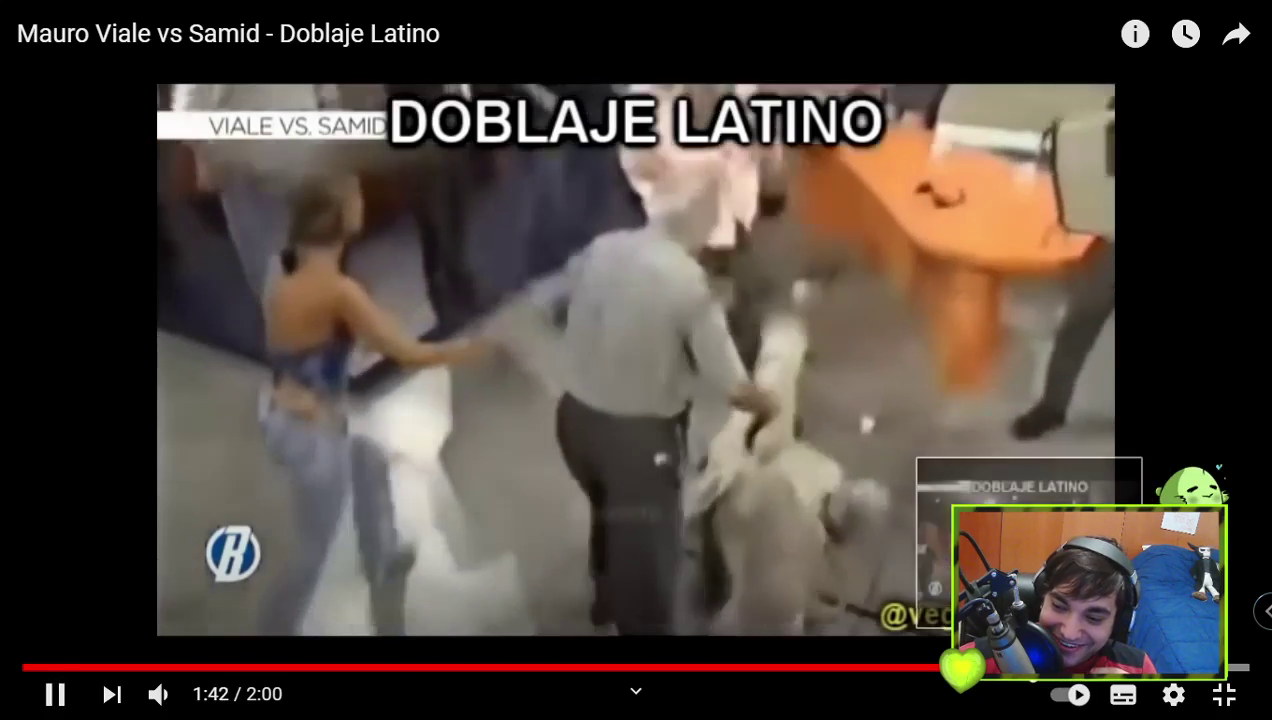
click(1017, 667)
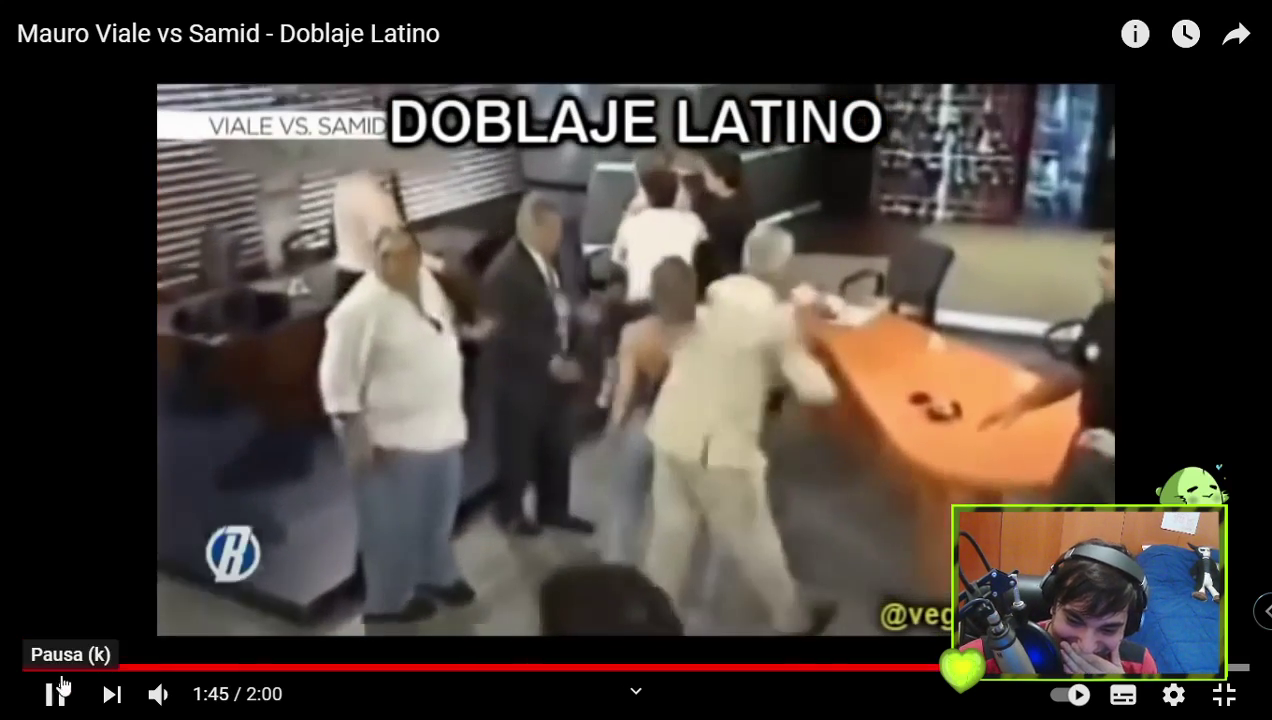
click(58, 693)
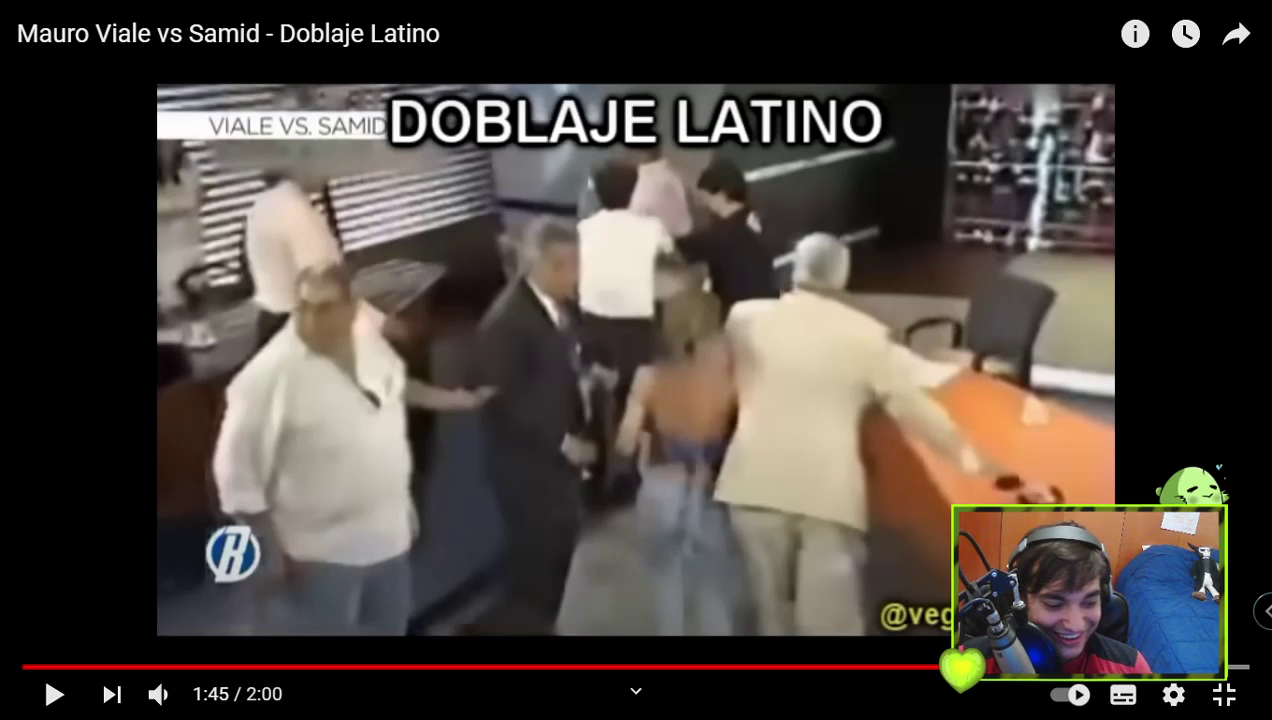
key(alt+Tab)
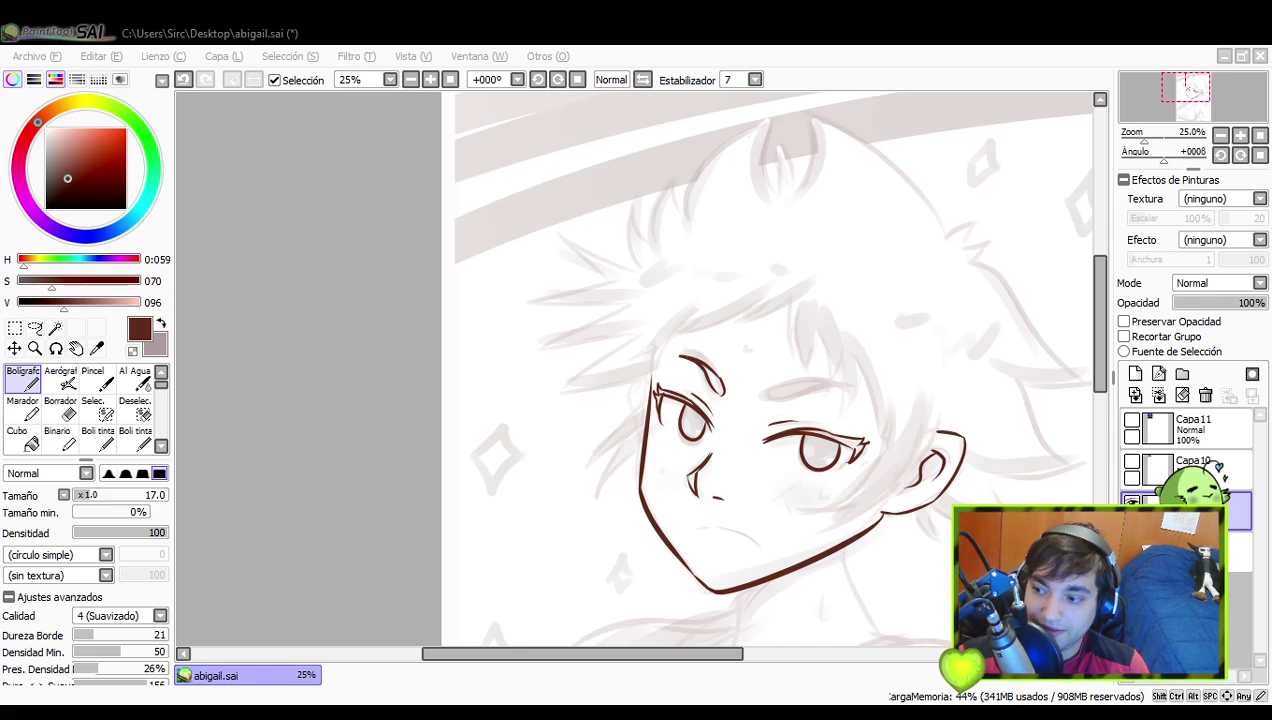
- Outline the eyebrow above the eye nearest the ear in dark brown, redoing the strokes until the curved shape follows the sketch
click(1212, 108)
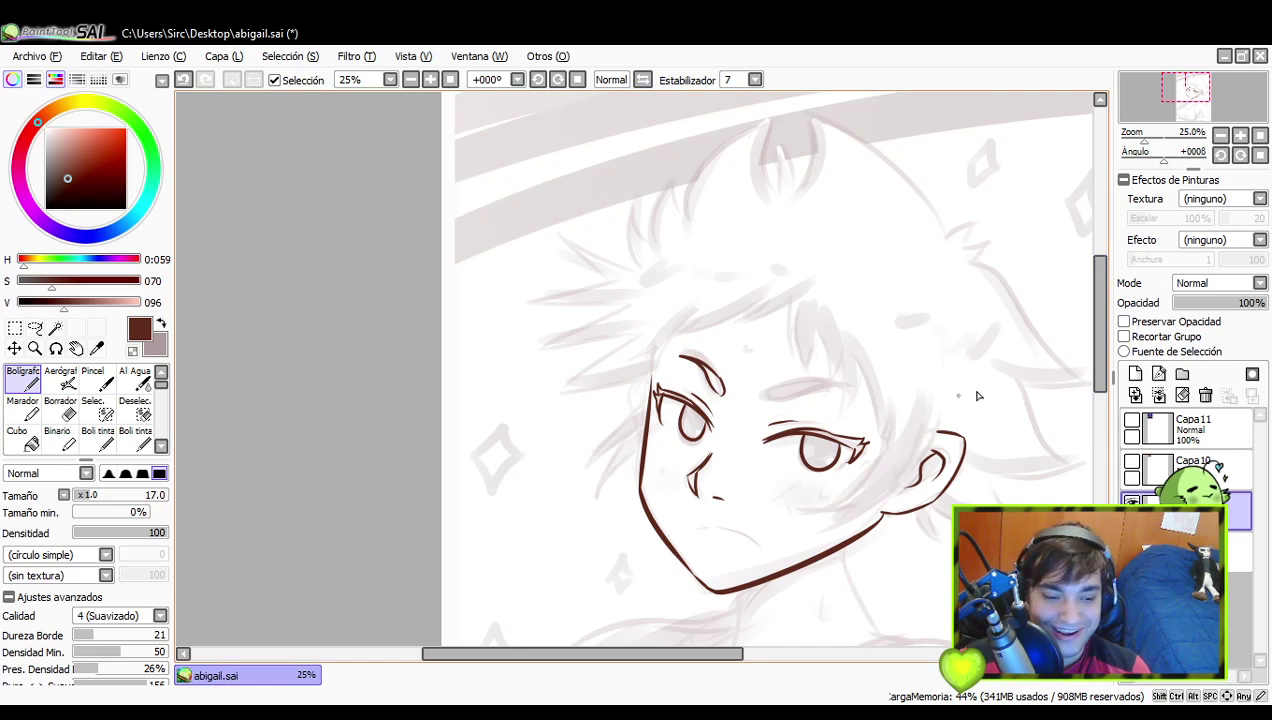
drag(952, 425, 915, 447)
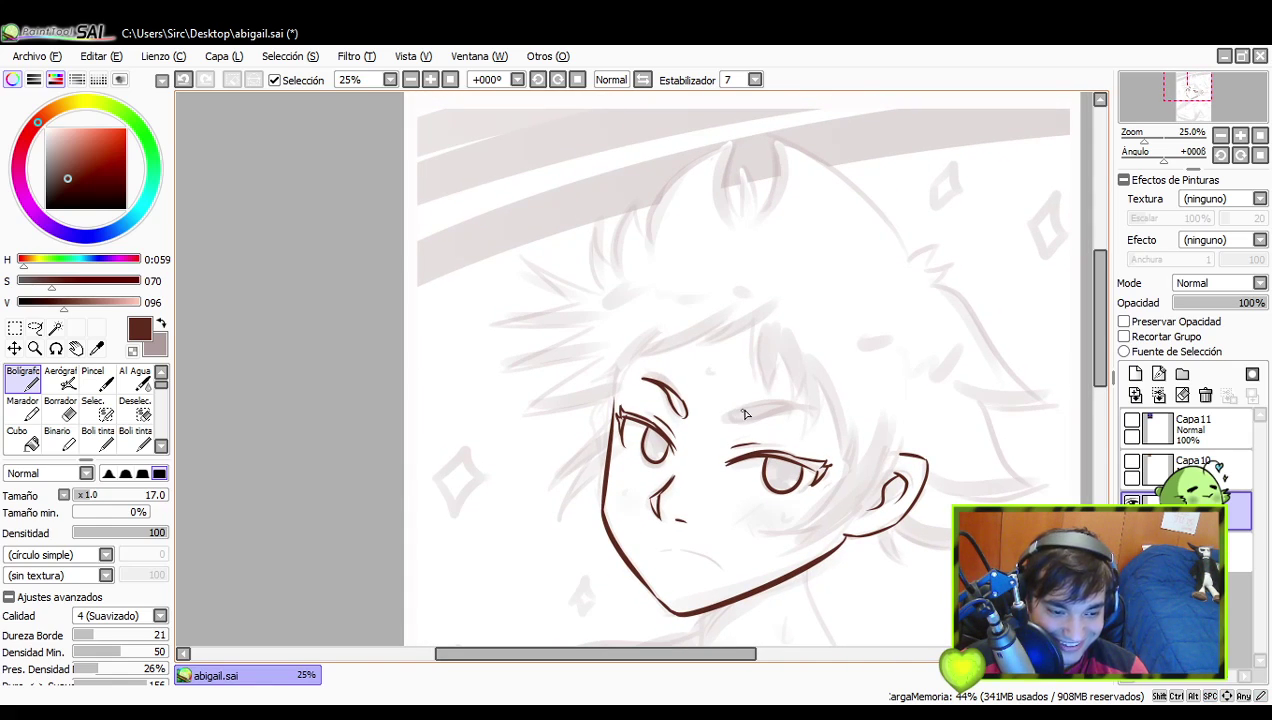
drag(728, 412, 828, 410)
key(ctrl+z)
drag(729, 416, 811, 408)
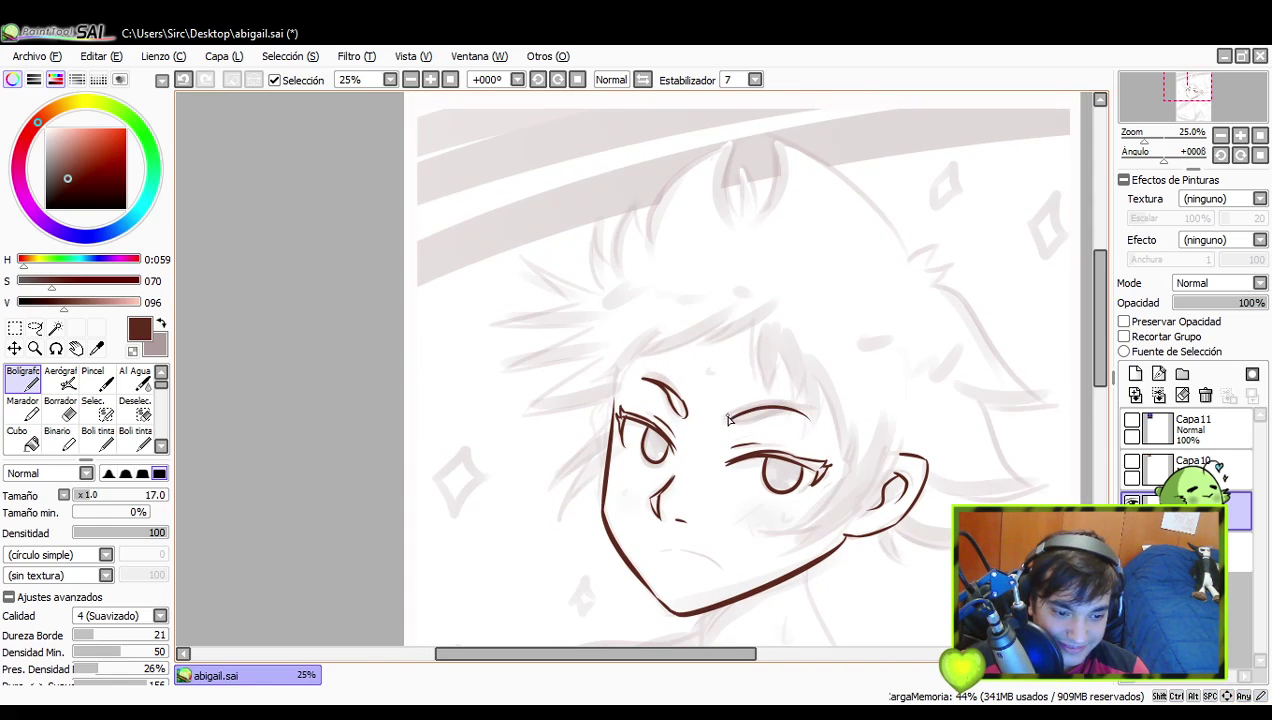
key(ctrl+z)
drag(729, 417, 818, 413)
key(ctrl+z)
key(ctrl+z)
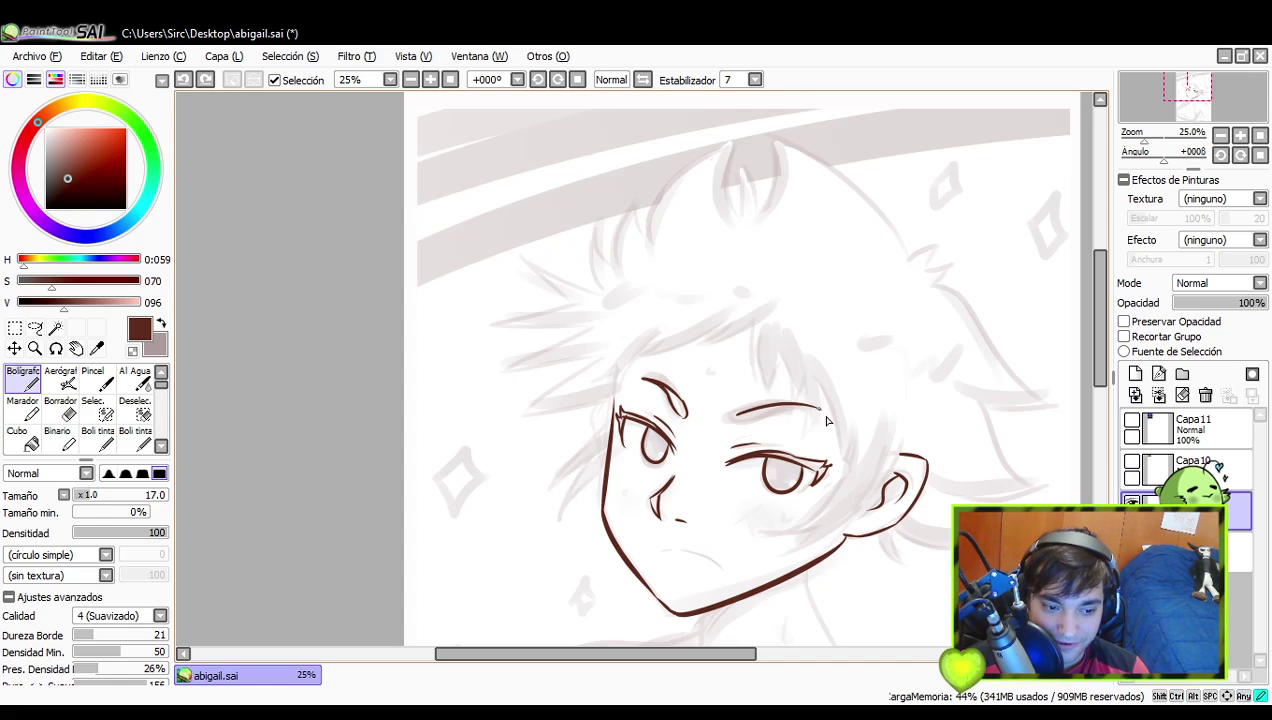
key(ctrl+z)
drag(733, 416, 814, 413)
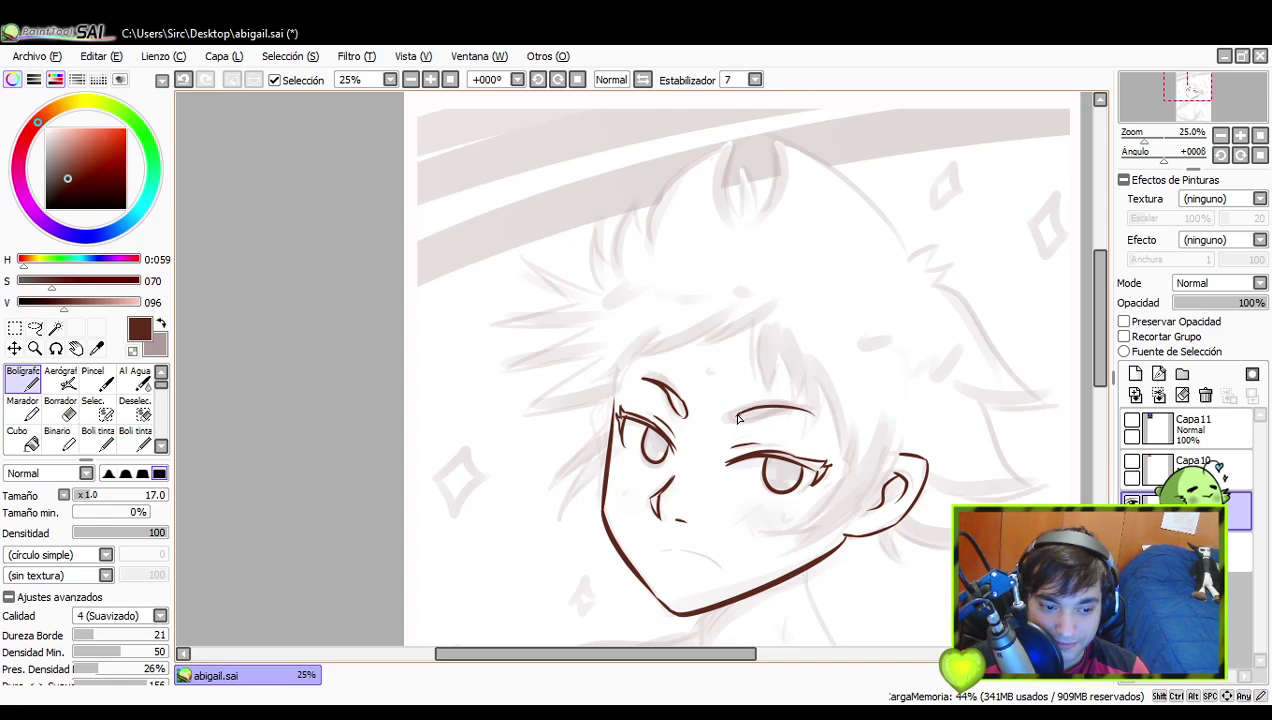
key(ctrl+z)
drag(734, 416, 816, 412)
key(ctrl+z)
key(ctrl+z)
drag(732, 418, 816, 408)
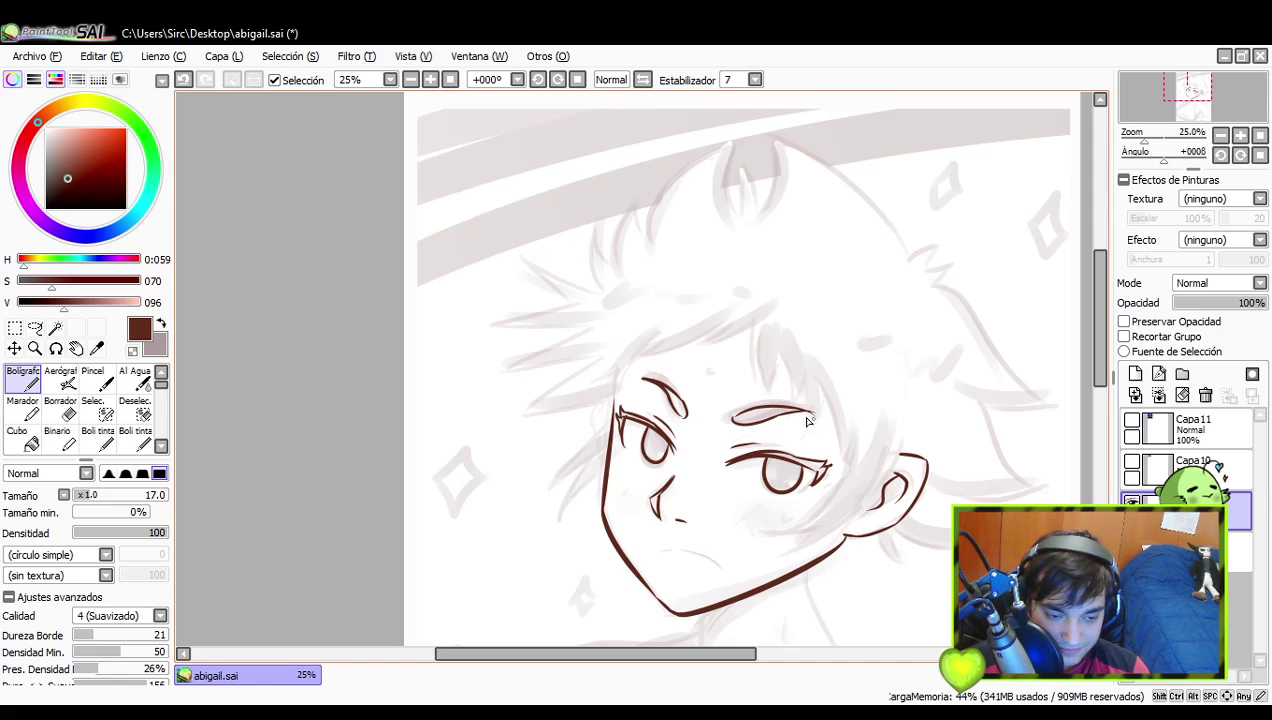
key(ctrl+z)
drag(732, 418, 814, 410)
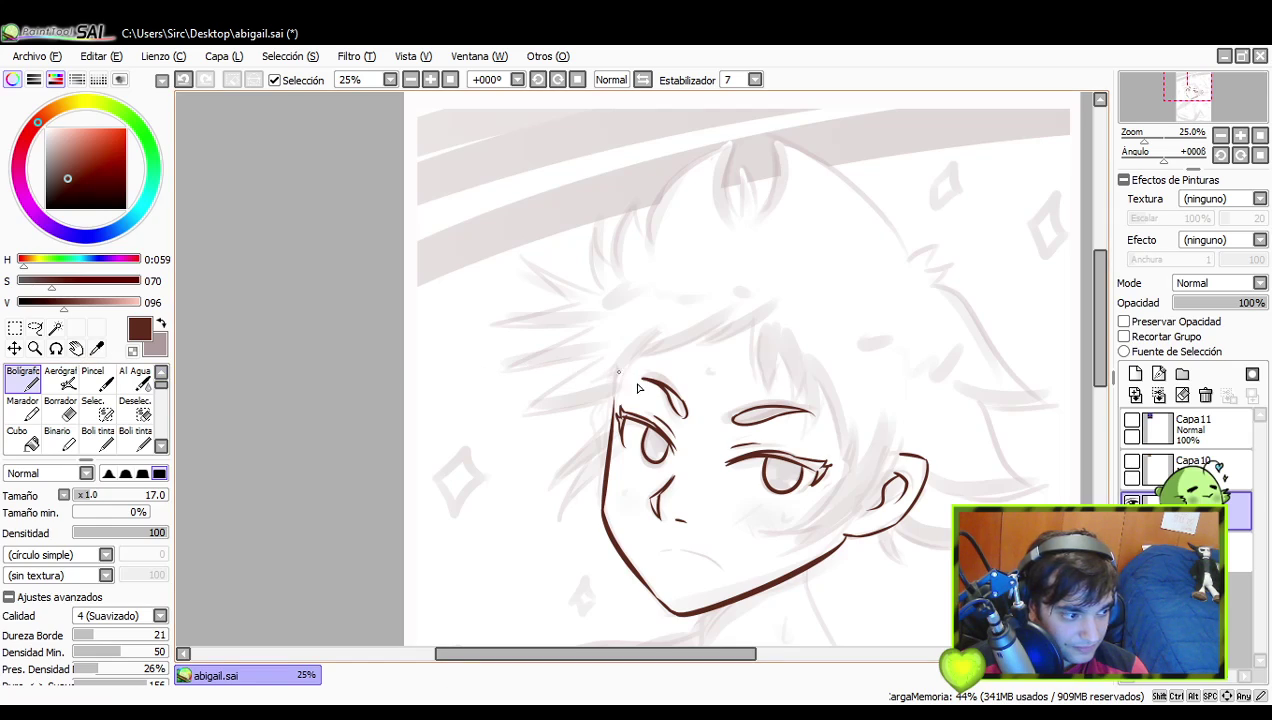
- Rework the inner end of the far eyebrow, beside the bridge of the nose
key(ctrl+z)
drag(675, 411, 685, 413)
key(ctrl+z)
key(ctrl+z)
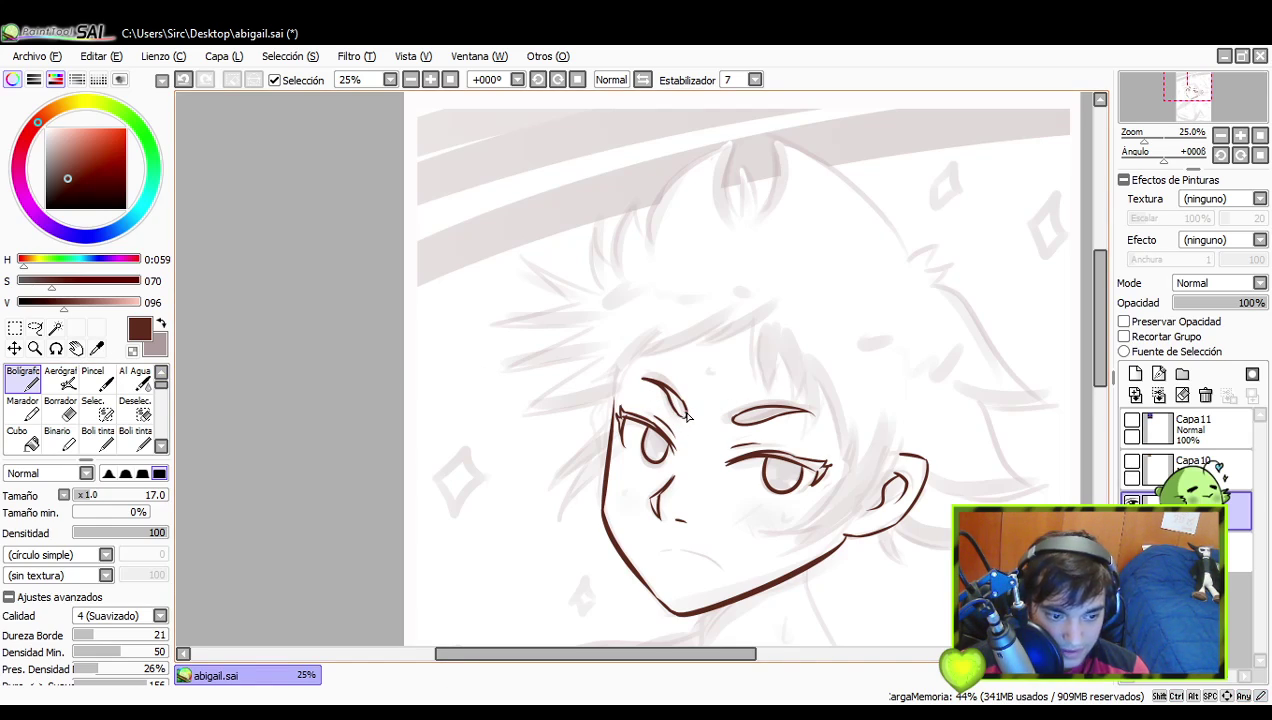
- Draw the long downturned curve of the mouth over the sketch, retrying until the line fits
key(space)
drag(697, 498, 671, 446)
drag(628, 500, 702, 515)
key(ctrl+z)
key(ctrl+z)
key(ctrl+z)
key(ctrl+z)
key(ctrl+z)
key(ctrl+z)
key(ctrl+z)
key(ctrl+z)
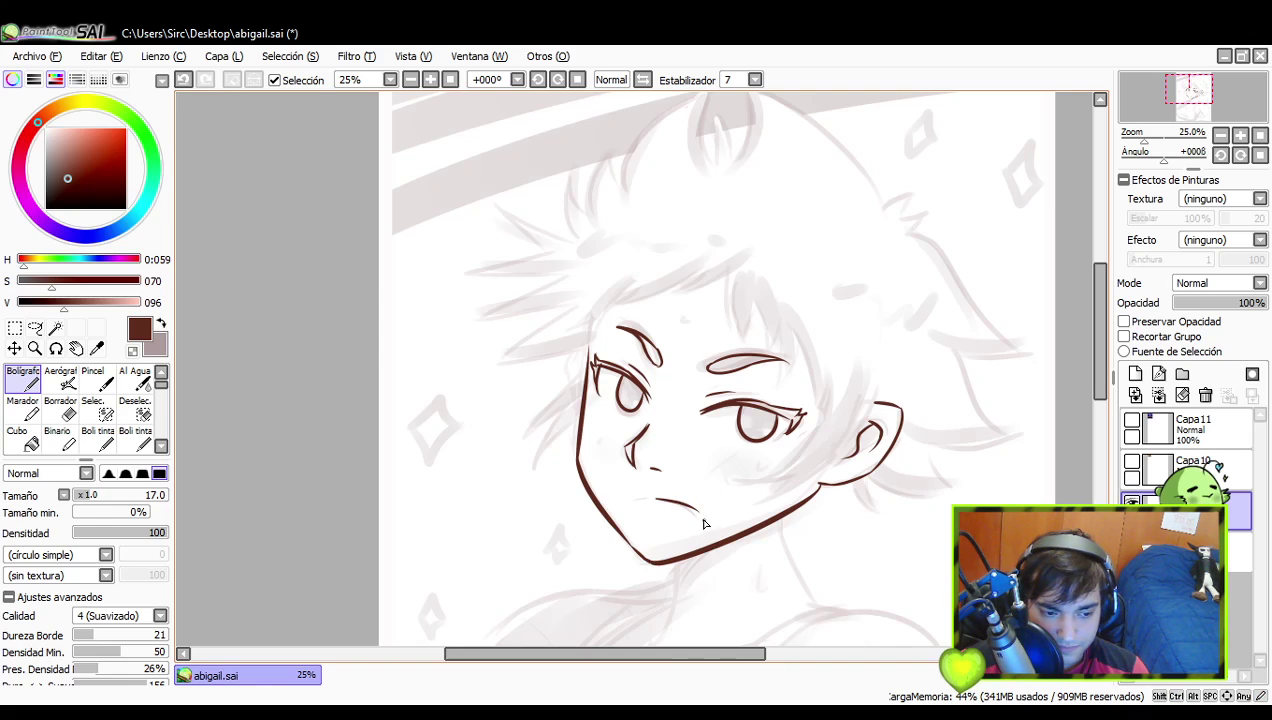
- Add the short separate stroke at the far end of the mouth, leaving a small gap before the long curve
drag(629, 502, 650, 499)
key(ctrl+z)
key(ctrl+z)
key(ctrl+z)
key(ctrl+z)
key(ctrl+z)
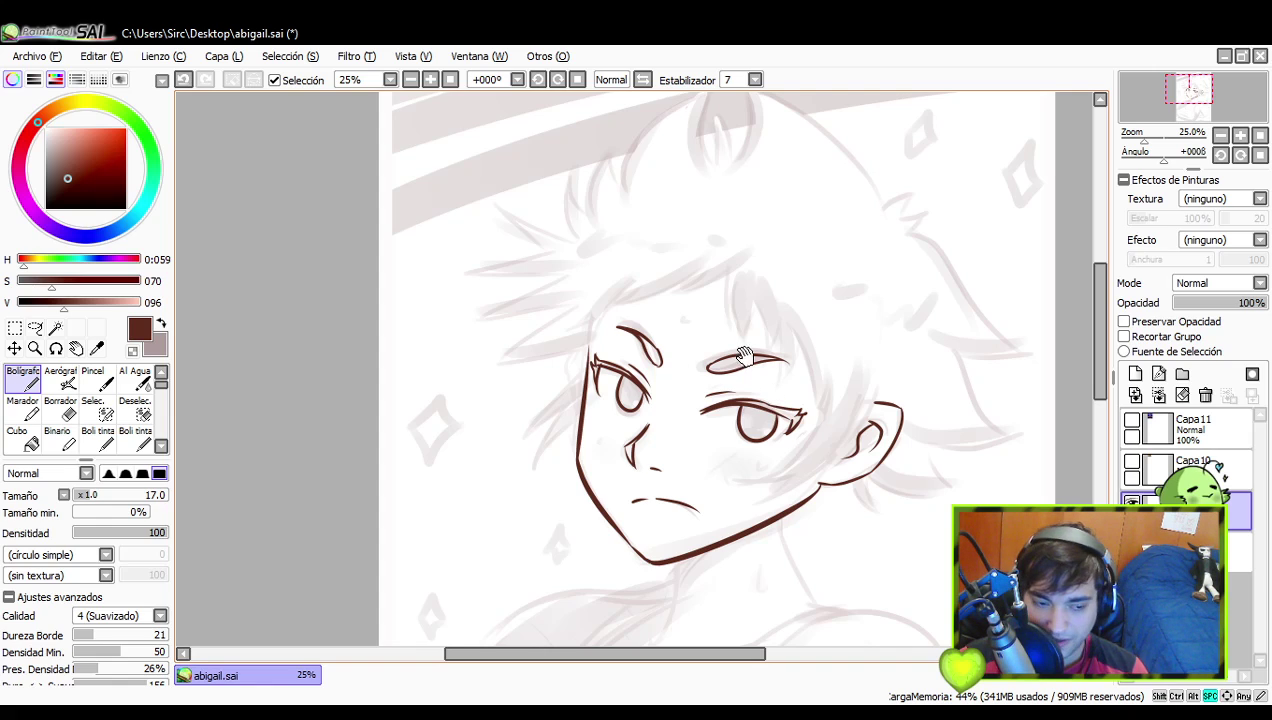
- Draw the back line of the neck, curving from the jaw below the ear down to the shoulder
drag(740, 354, 736, 416)
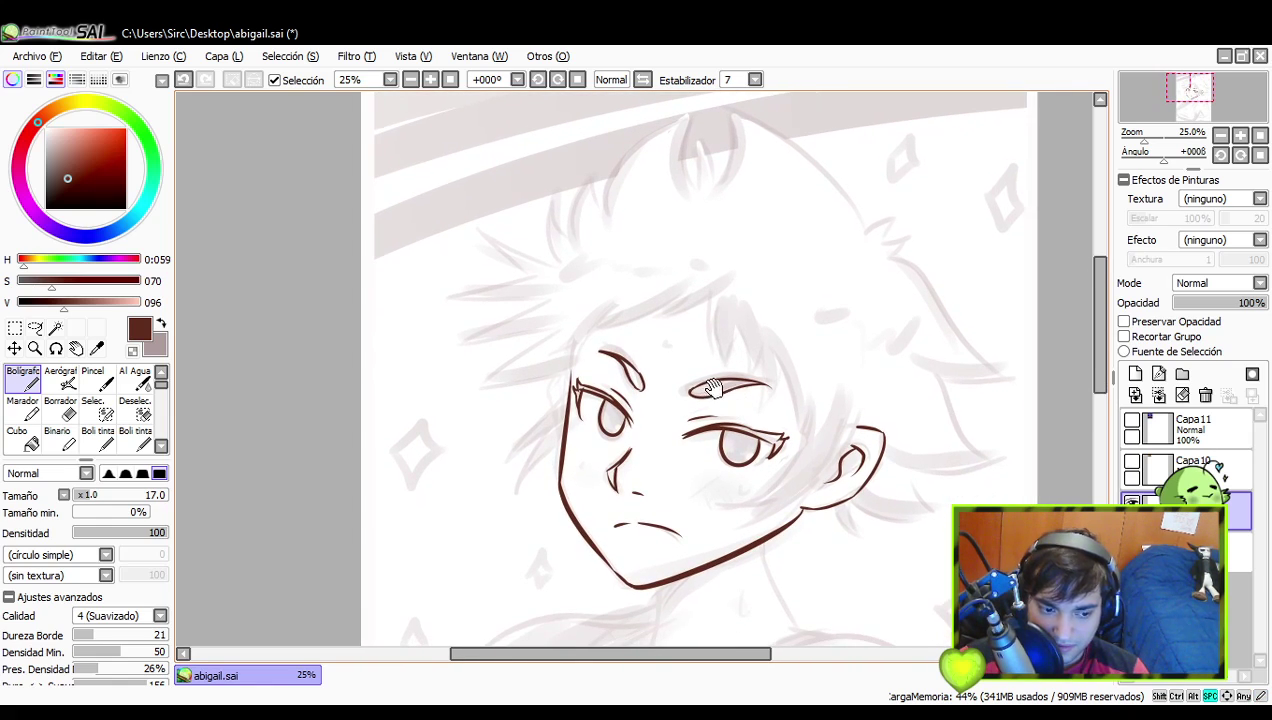
drag(818, 470, 823, 436)
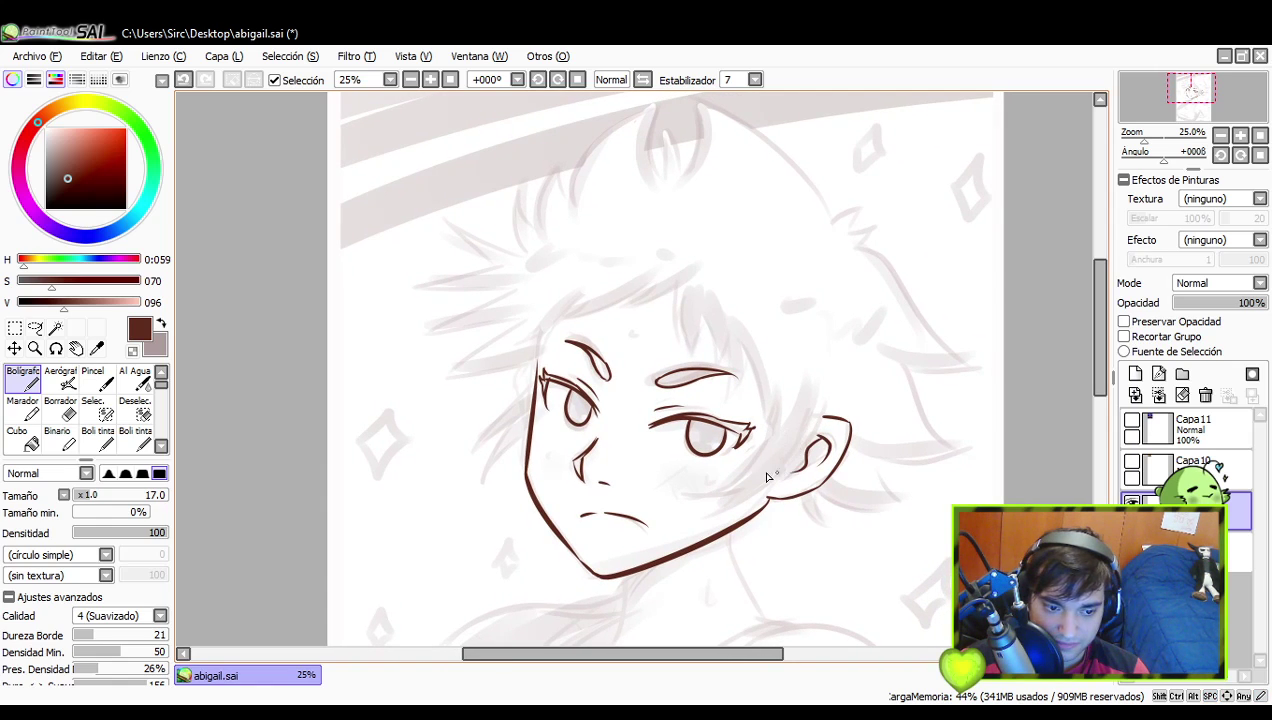
mouse_move(716, 588)
mouse_down()
mouse_move(745, 467)
mouse_move(788, 546)
mouse_up()
key(ctrl+z)
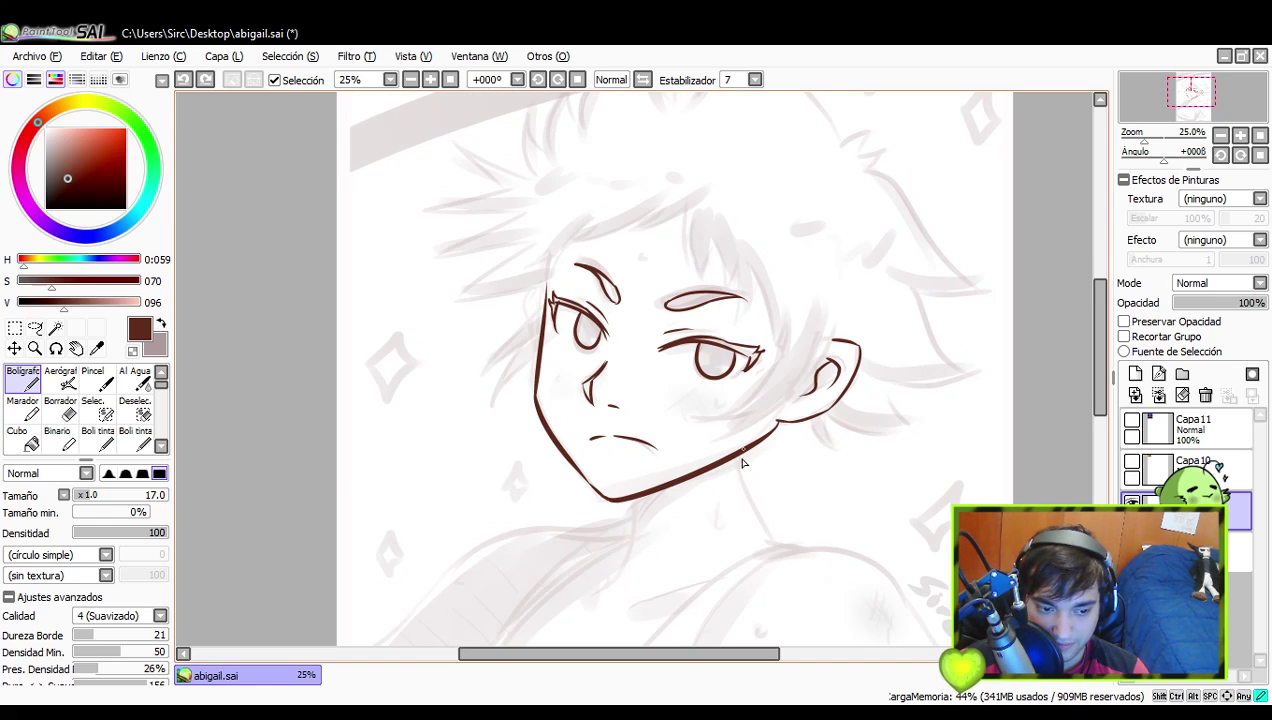
key(ctrl+z)
drag(740, 450, 788, 546)
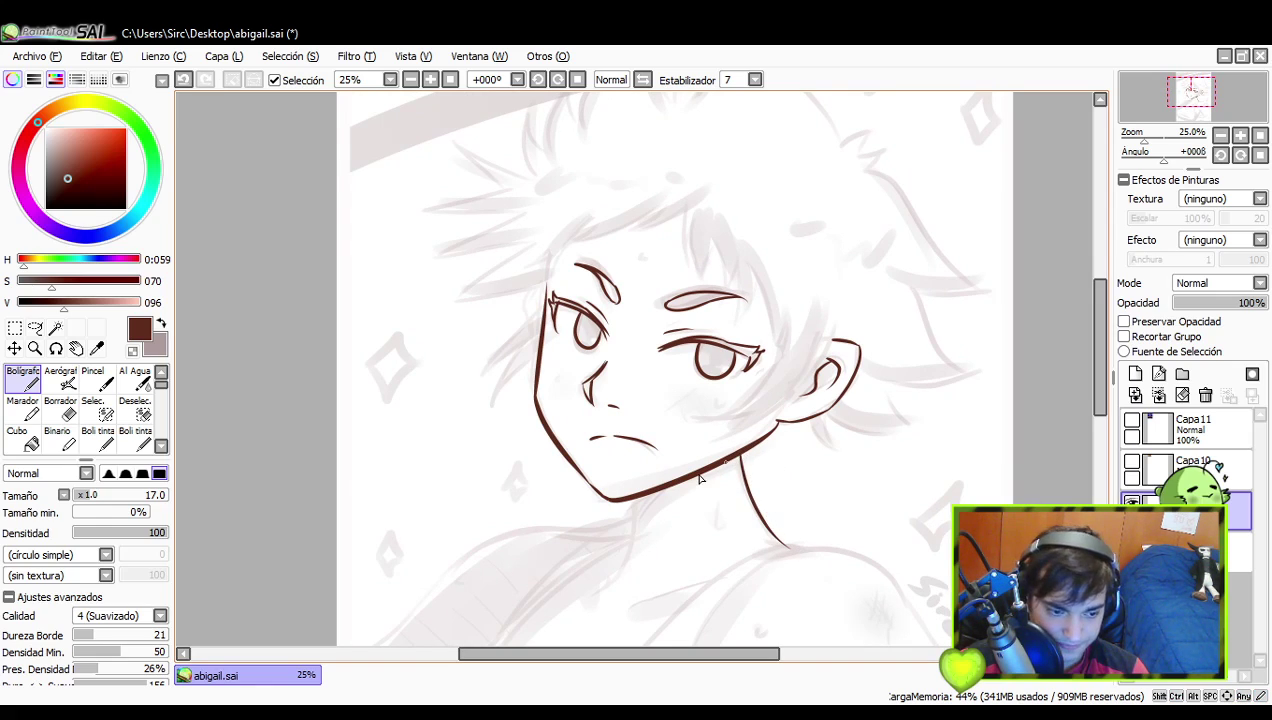
- Draw the front line of the neck, curving from beside the chin down to the collarbone, redoing it until it bends smoothly
drag(578, 540, 655, 534)
drag(700, 495, 693, 575)
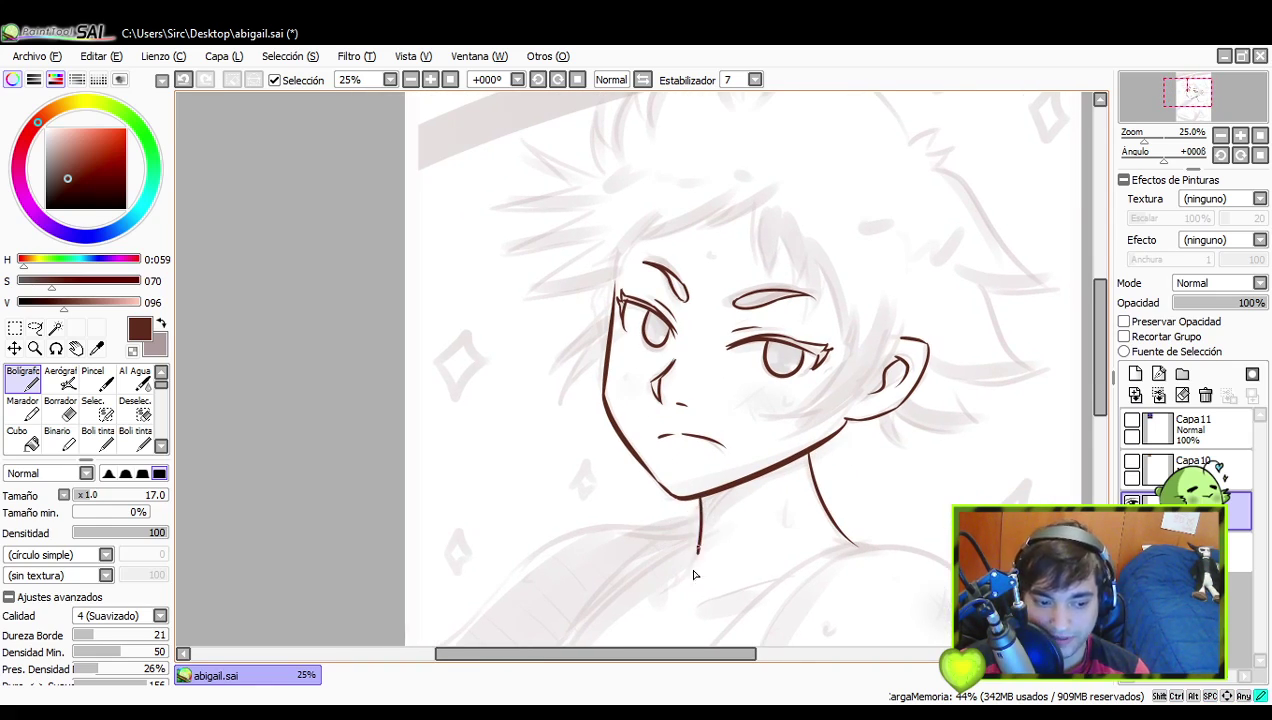
key(ctrl+z)
drag(700, 495, 655, 600)
key(ctrl+z)
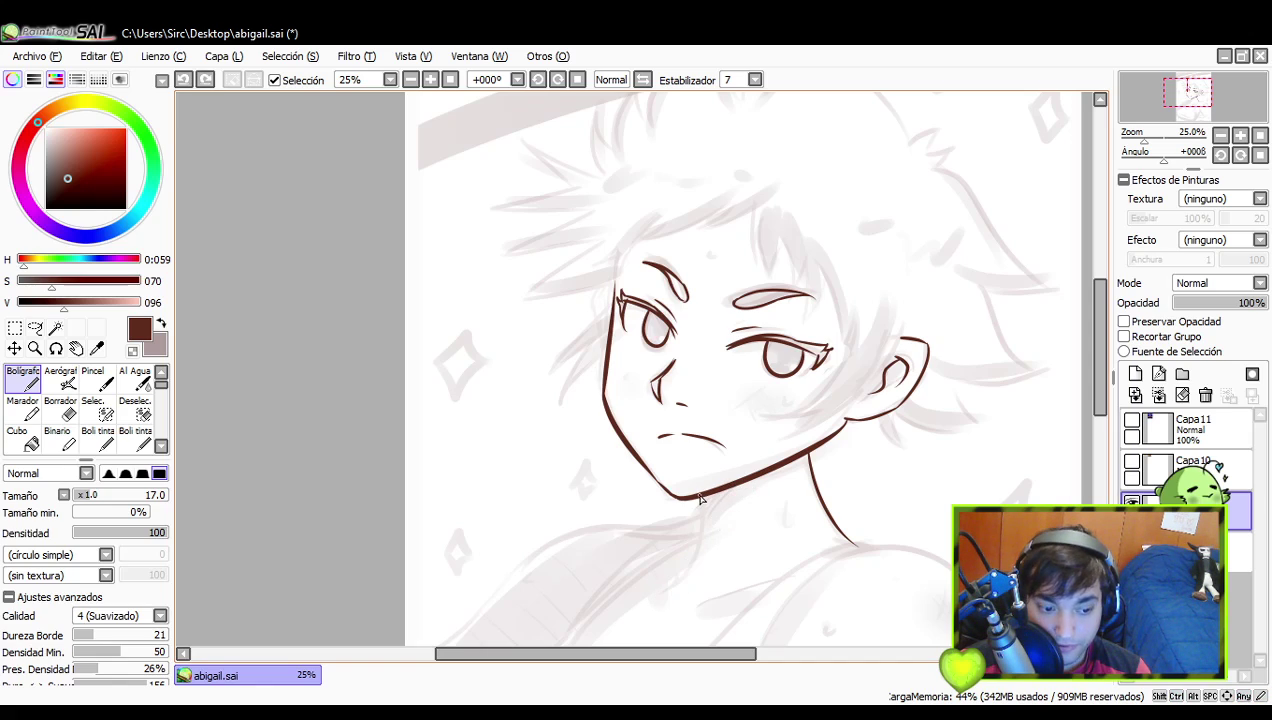
drag(702, 493, 664, 605)
key(ctrl+z)
drag(703, 500, 668, 588)
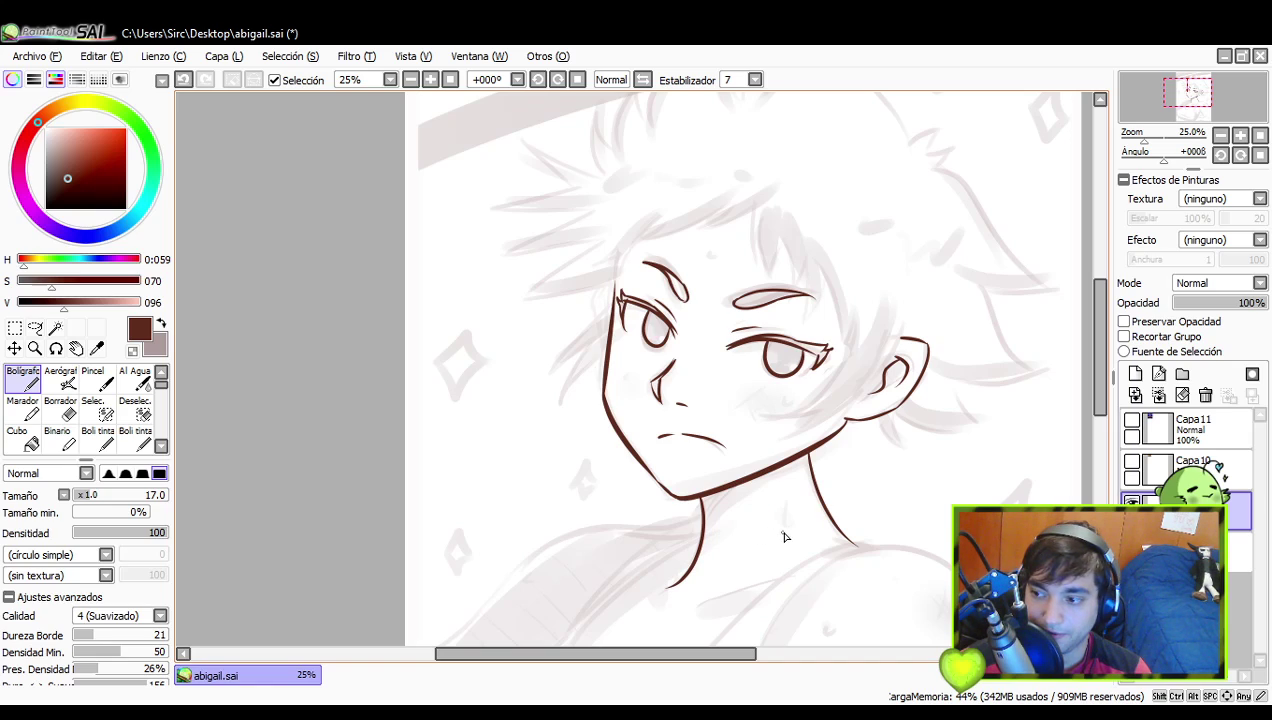
- Redraw the front line of the neck, curving from the chin down to the collarbone, until it follows the sketch smoothly
key(ctrl+z)
drag(701, 496, 676, 601)
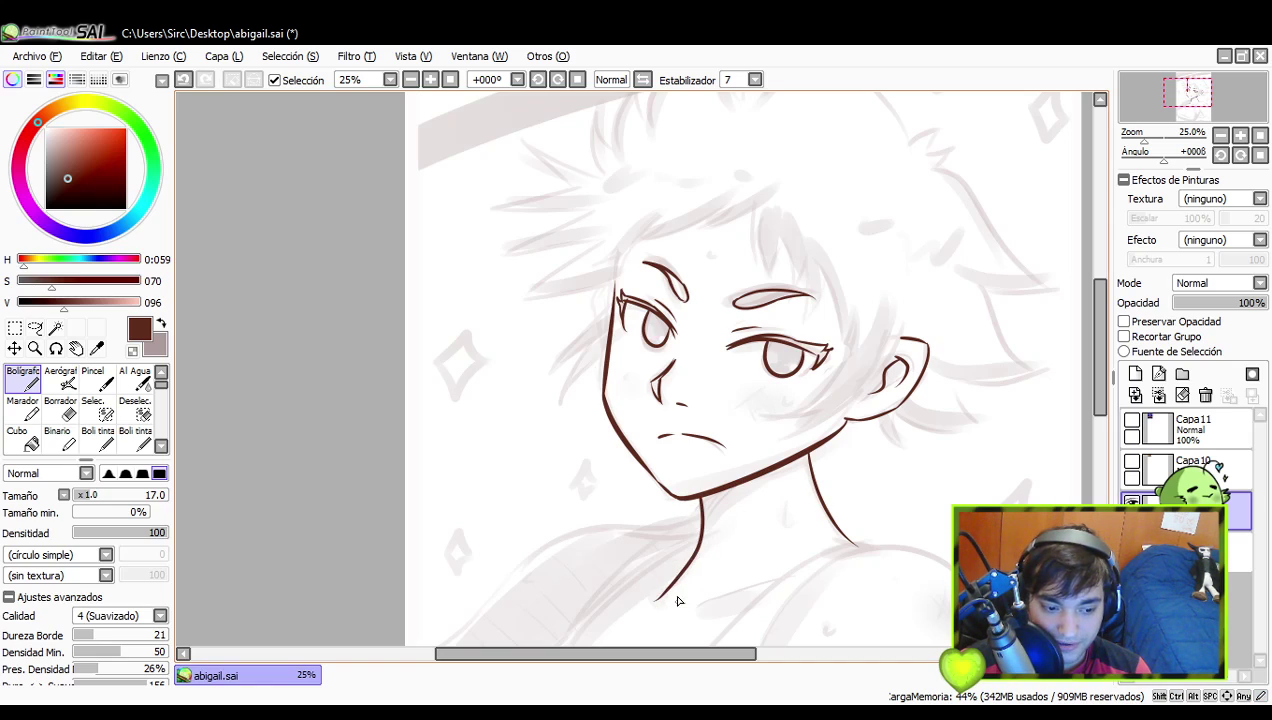
key(ctrl+z)
mouse_move(700, 497)
mouse_down()
mouse_move(705, 539)
mouse_move(673, 598)
mouse_up()
key(ctrl+z)
drag(701, 497, 673, 602)
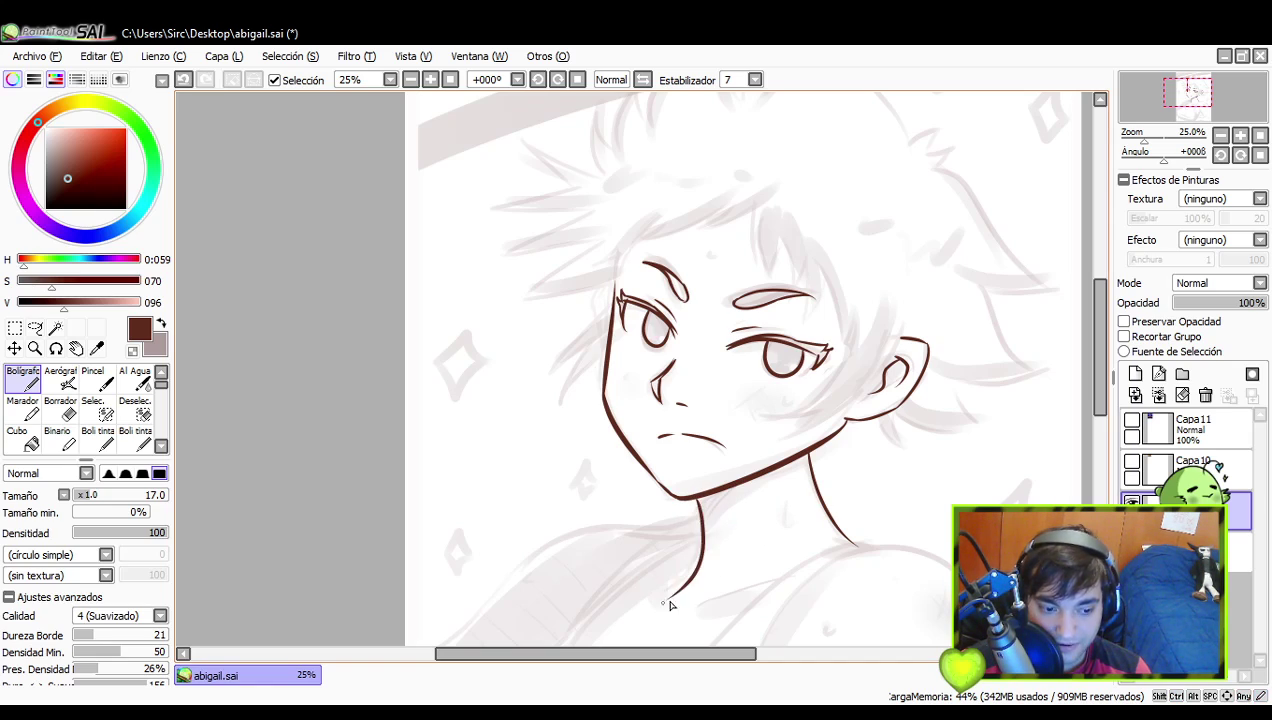
key(ctrl+z)
drag(701, 497, 662, 592)
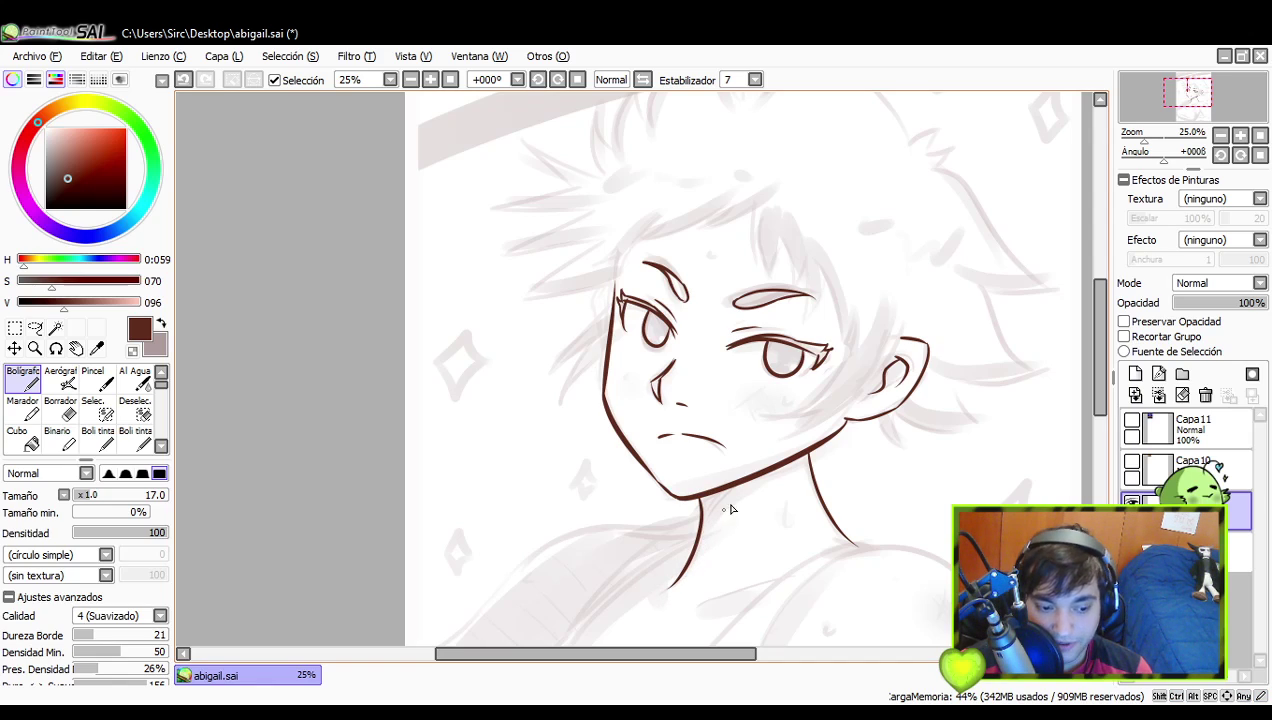
- Reinforce the join between the back line of the neck and the jaw, and touch up the jaw corner below the ear
drag(809, 451, 816, 481)
key(ctrl+z)
key(ctrl+z)
key(ctrl+z)
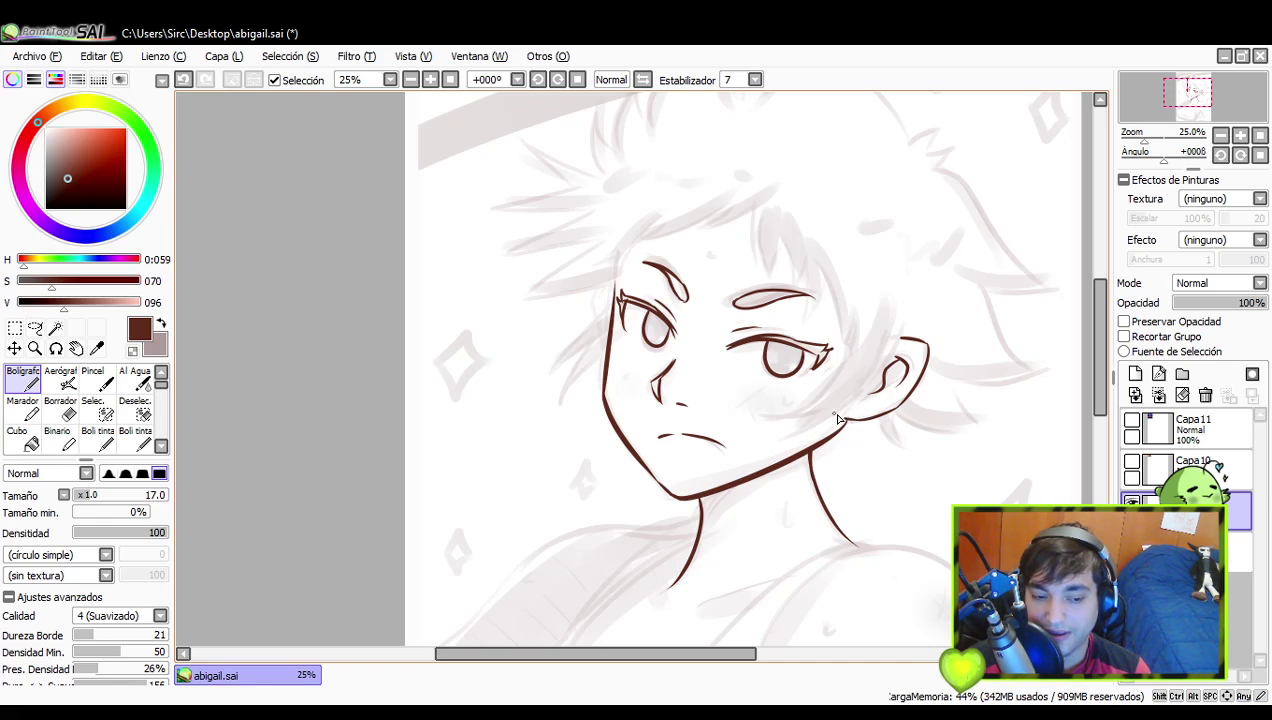
key(ctrl+z)
key(ctrl+z)
drag(846, 419, 830, 437)
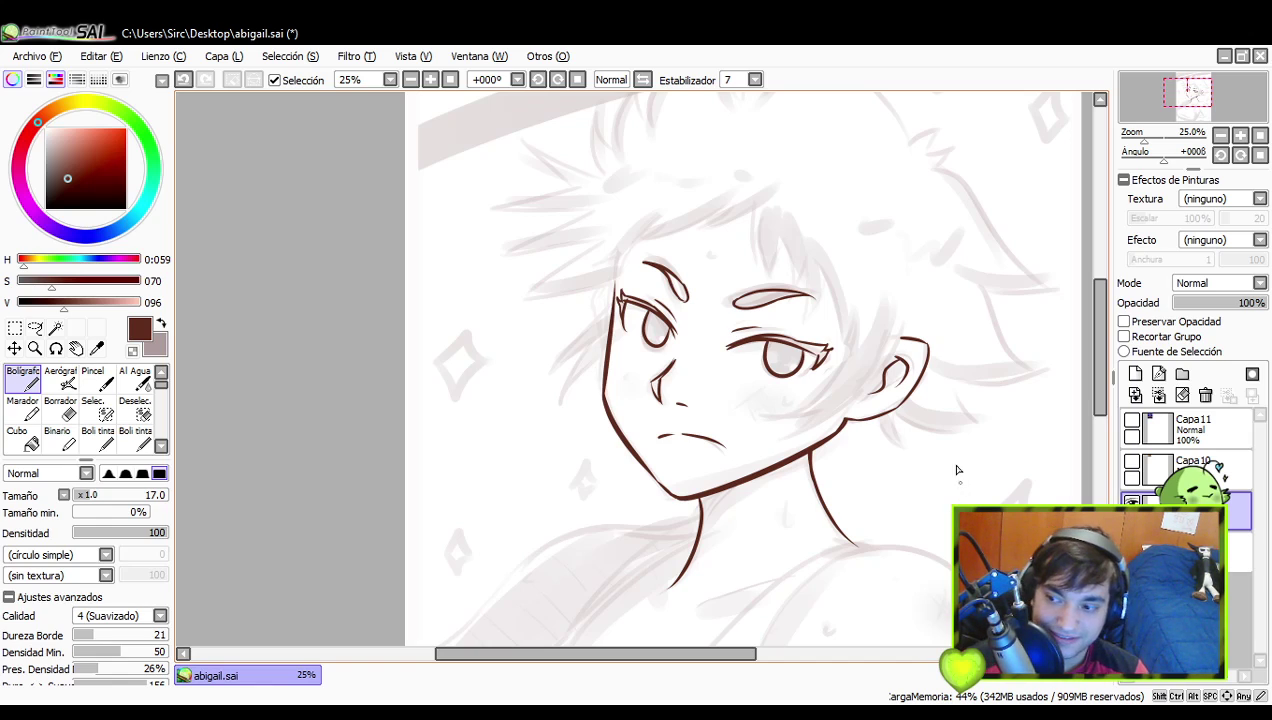
- Show the Capa11 reference layer and draw the curved front edge of the side lock between the eye and the ear
mouse_move(880, 412)
mouse_down()
mouse_move(876, 460)
mouse_move(838, 419)
mouse_up()
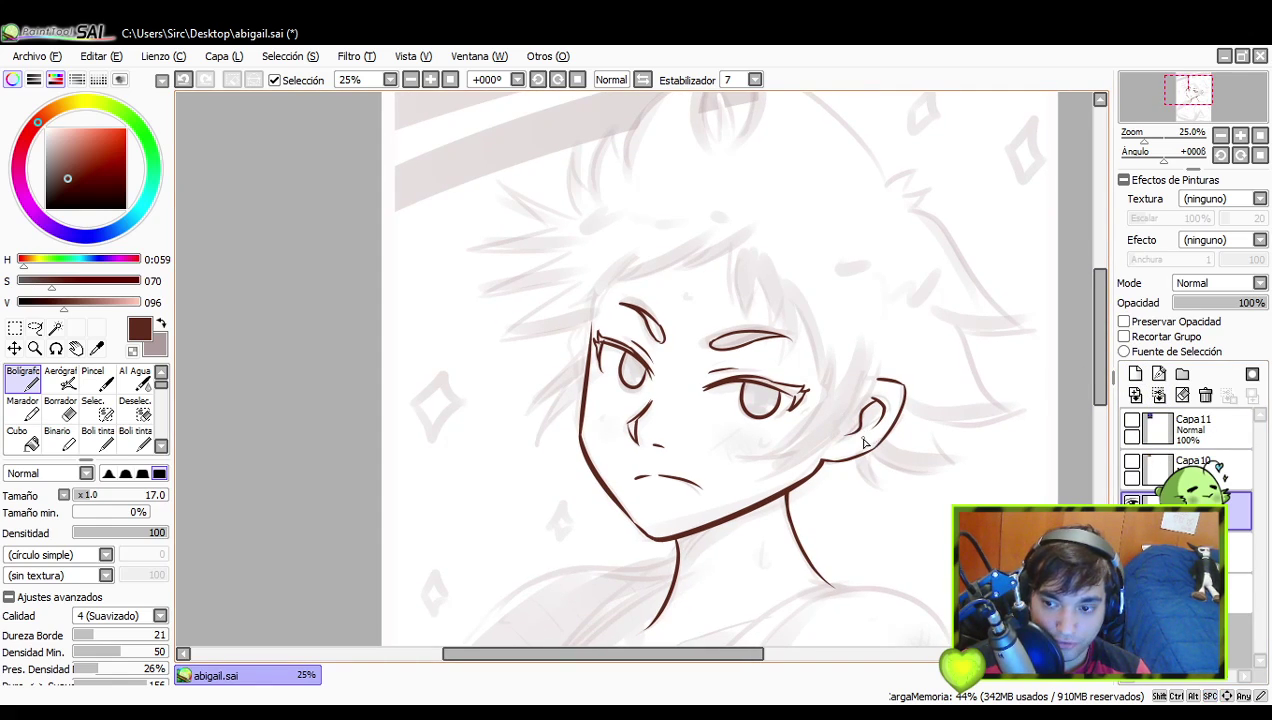
click(1131, 420)
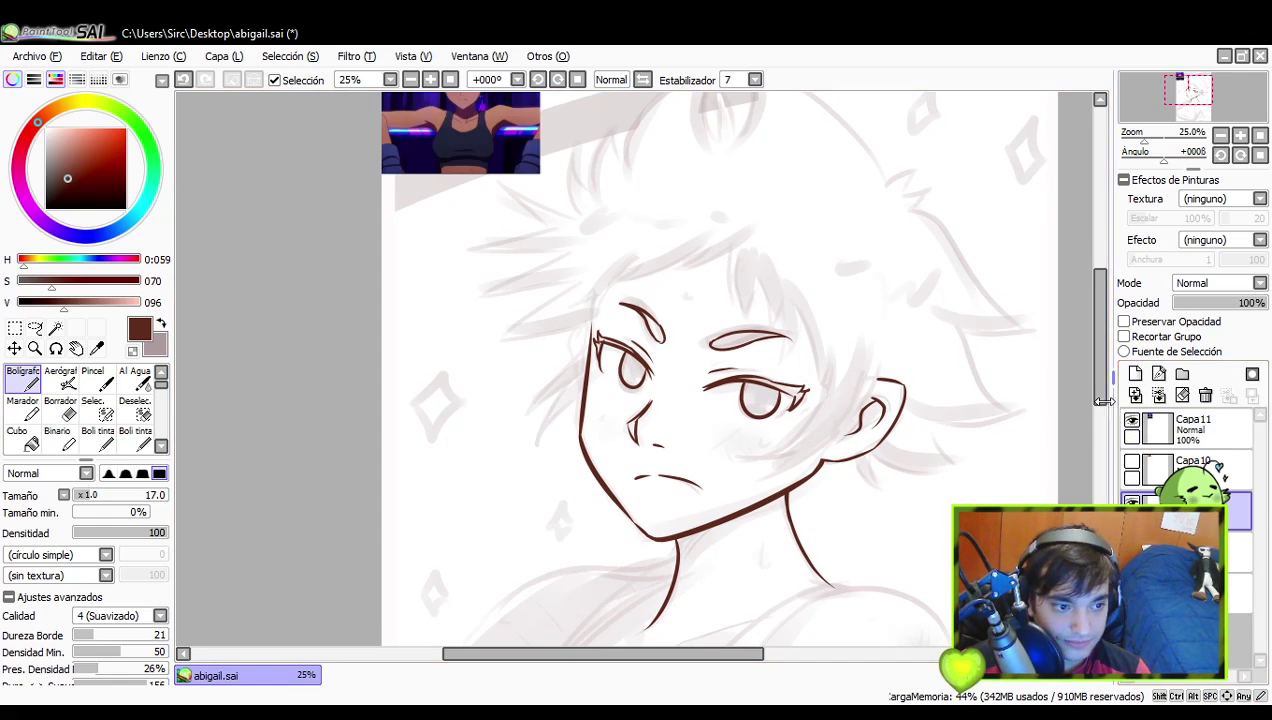
drag(838, 345, 823, 369)
drag(836, 460, 838, 432)
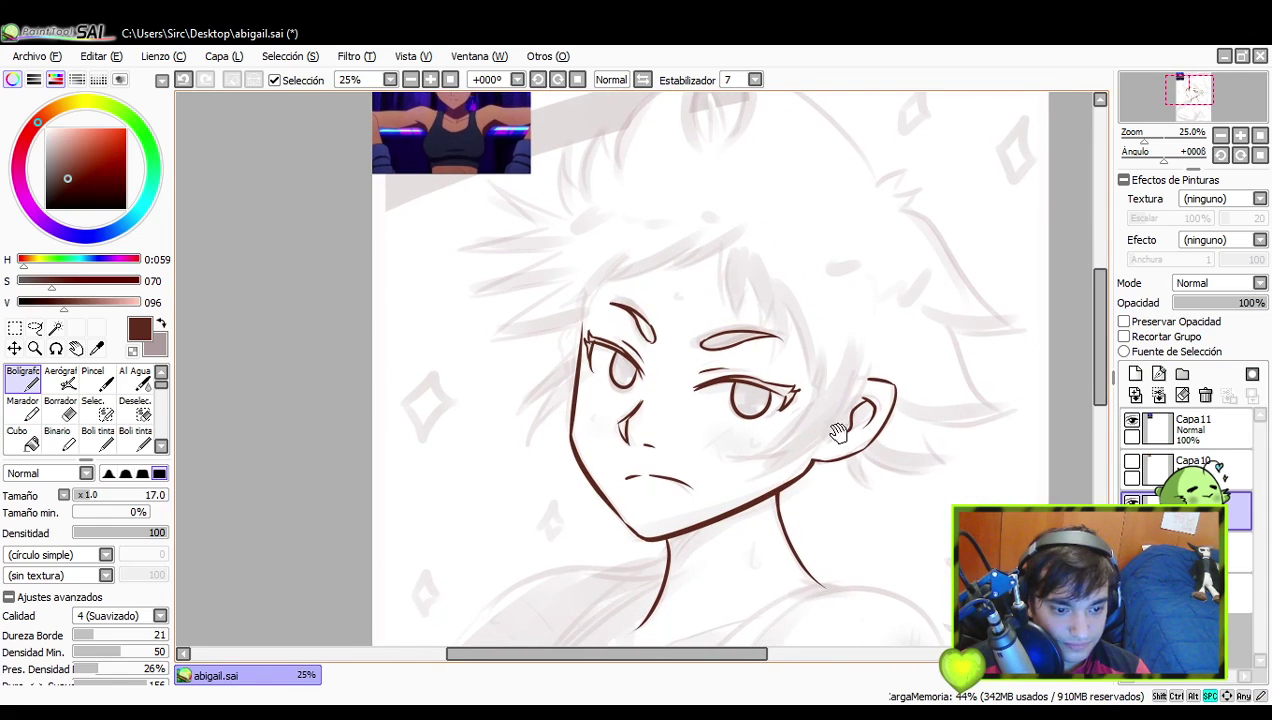
key(ctrl+z)
mouse_move(828, 371)
mouse_down()
mouse_move(749, 455)
mouse_move(753, 437)
mouse_move(739, 450)
mouse_move(799, 461)
mouse_move(805, 450)
mouse_move(735, 449)
mouse_move(785, 451)
mouse_up()
key(ctrl+z)
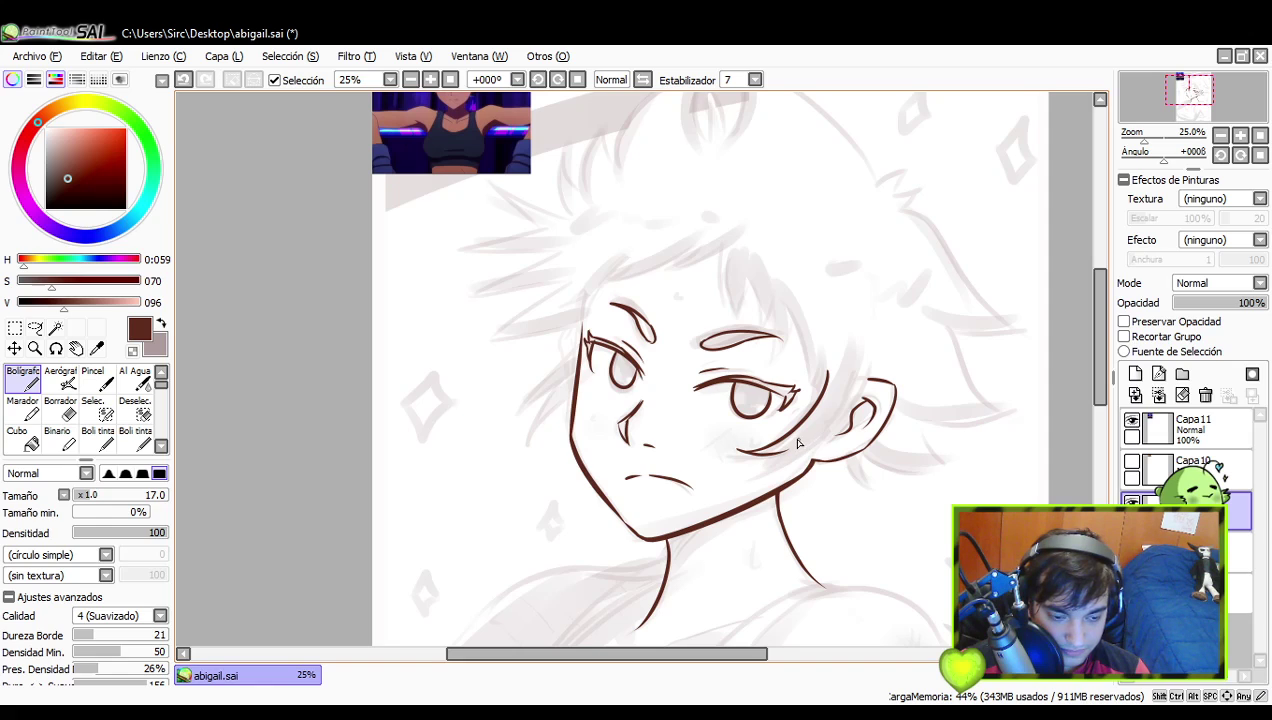
- Complete the side lock with a pointed tip on the cheek and a rear edge curving up in front of the ear
drag(833, 348, 833, 381)
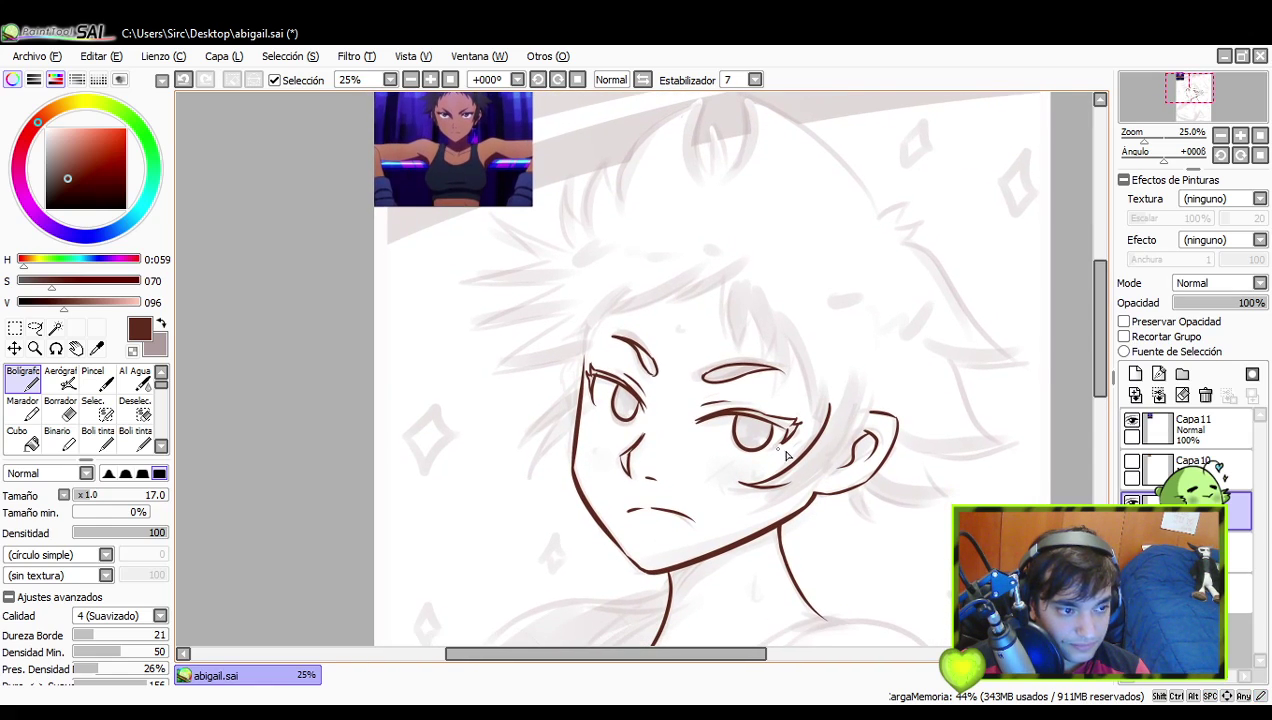
drag(757, 518, 866, 412)
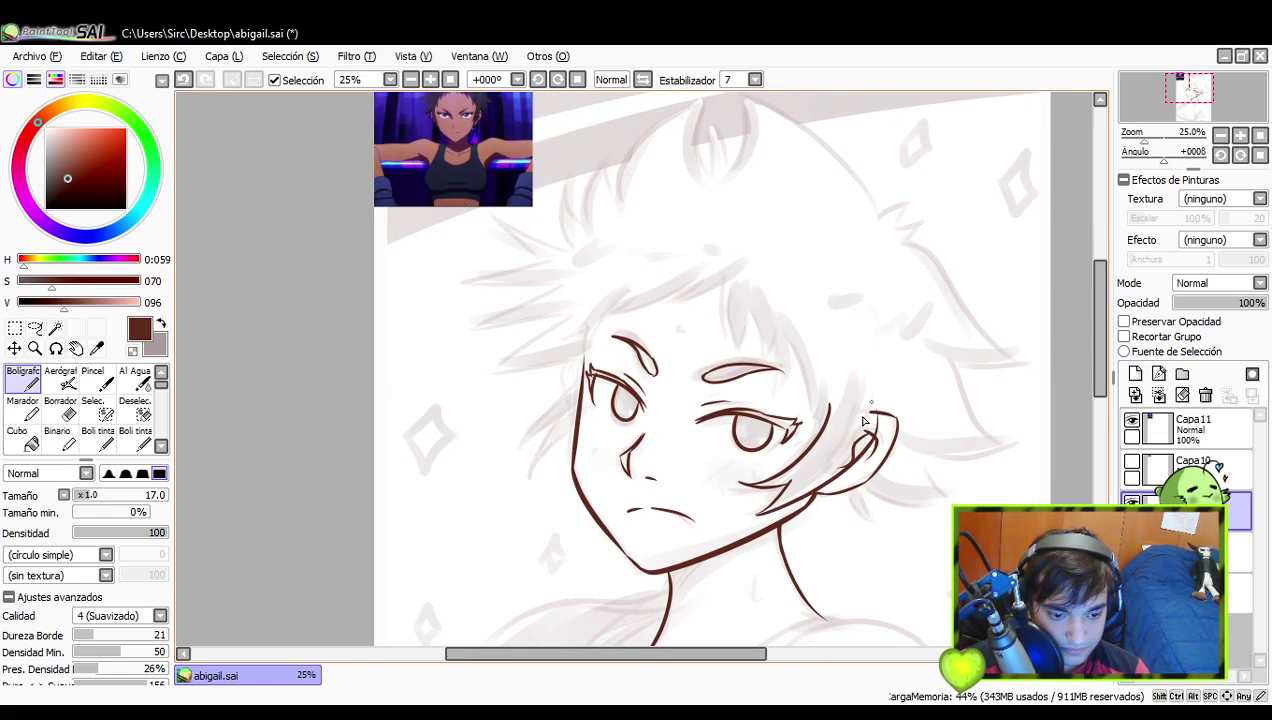
key(ctrl+z)
drag(757, 518, 852, 430)
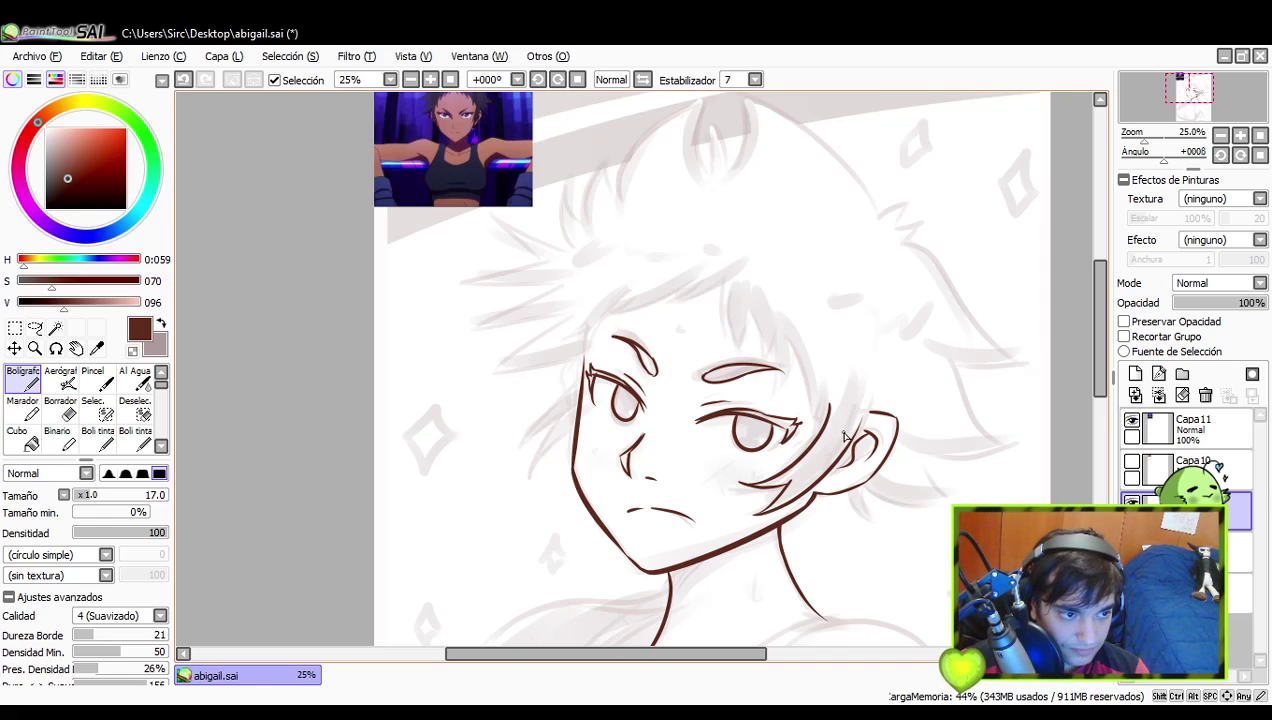
key(ctrl+z)
mouse_move(862, 408)
mouse_down()
mouse_move(747, 509)
mouse_move(781, 500)
mouse_up()
key(ctrl+z)
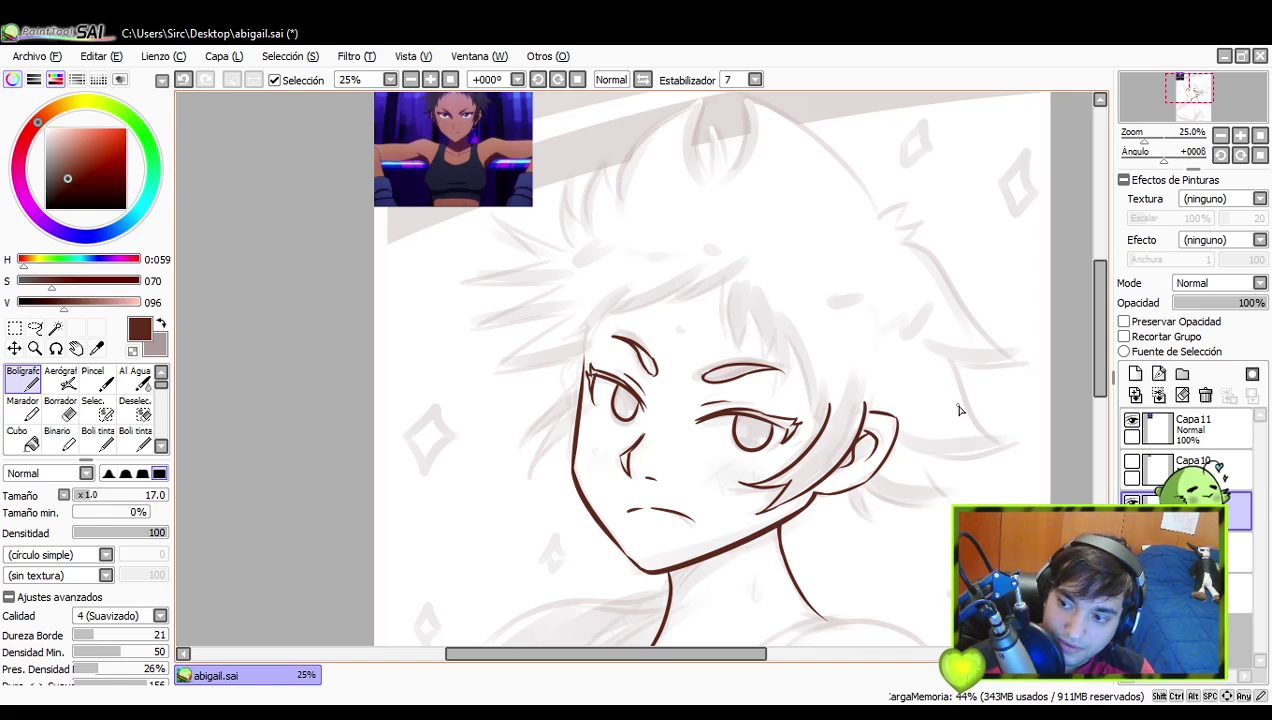
- Draw the first pointed strand of the fringe, falling from the hairline peak over the forehead above the near eyebrow
key(space)
drag(950, 406, 930, 432)
drag(782, 441, 814, 440)
drag(780, 386, 773, 423)
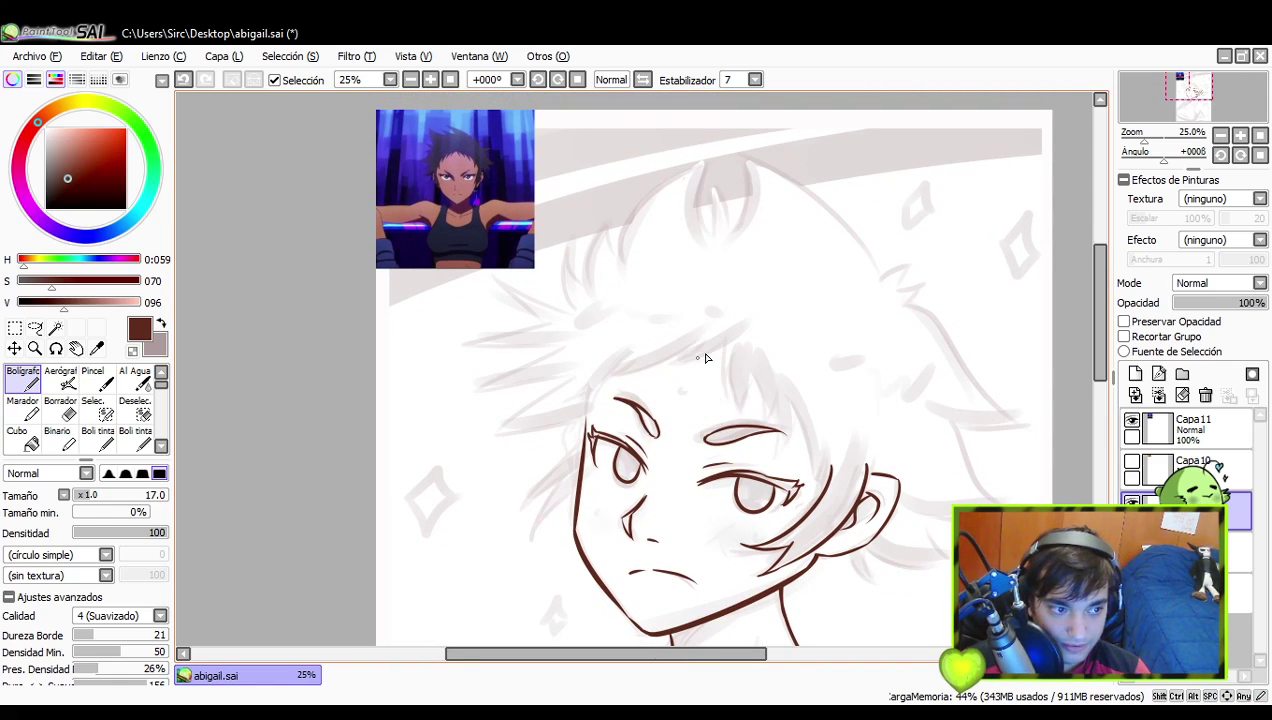
drag(724, 336, 740, 400)
key(ctrl+z)
mouse_move(724, 335)
mouse_down()
mouse_move(742, 396)
mouse_move(740, 356)
mouse_move(771, 402)
mouse_up()
key(ctrl+z)
key(ctrl+z)
drag(739, 360, 771, 416)
key(ctrl+z)
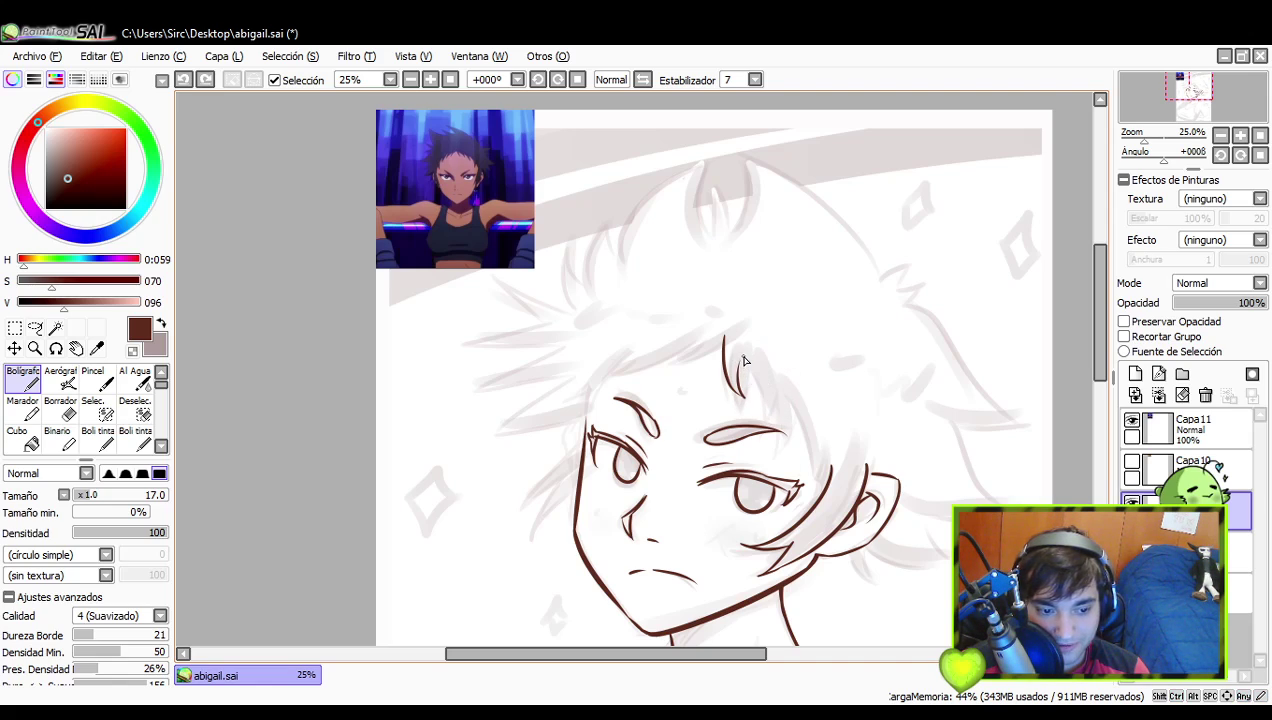
- Continue the fringe with short jagged strands stepping down to the outer end of the near eyebrow
mouse_move(741, 360)
mouse_down()
mouse_move(765, 420)
mouse_move(772, 381)
mouse_move(810, 440)
mouse_up()
key(ctrl+z)
drag(771, 386, 785, 430)
key(ctrl+z)
key(ctrl+z)
key(ctrl+z)
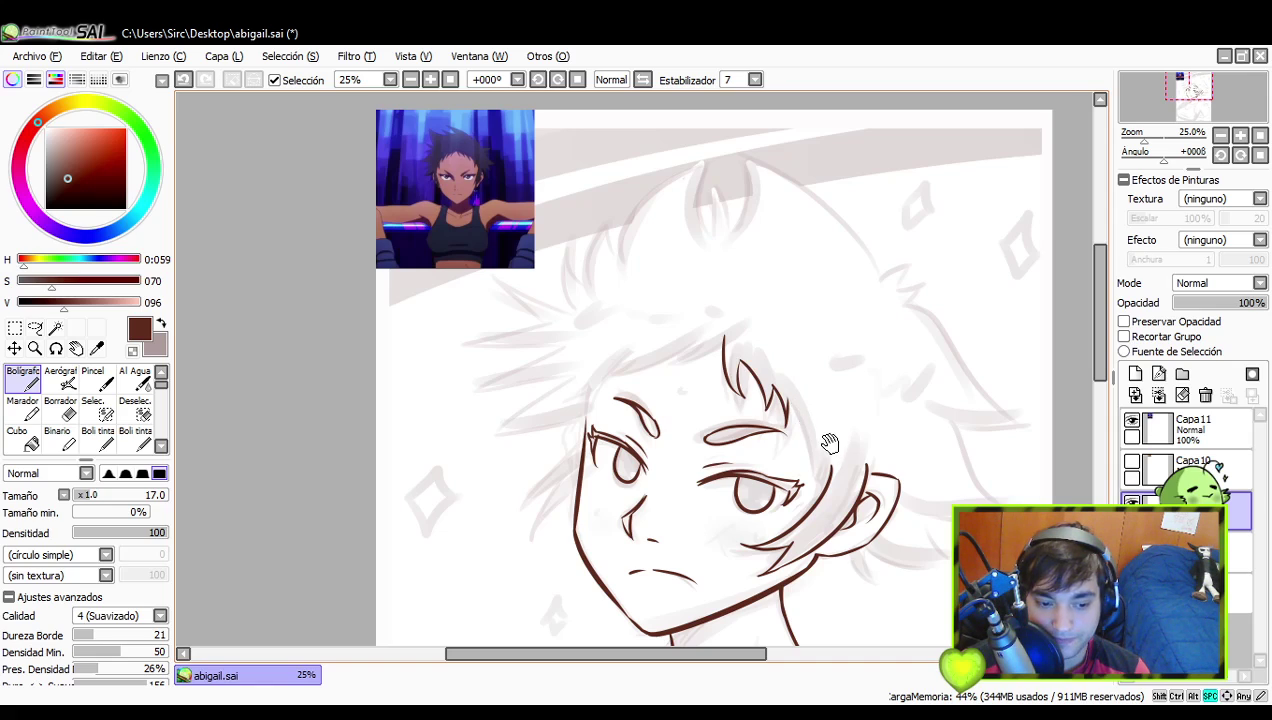
- Draw the hairline curving from the last fringe strand down the temple beside the near eye
drag(829, 442, 806, 439)
drag(764, 392, 787, 472)
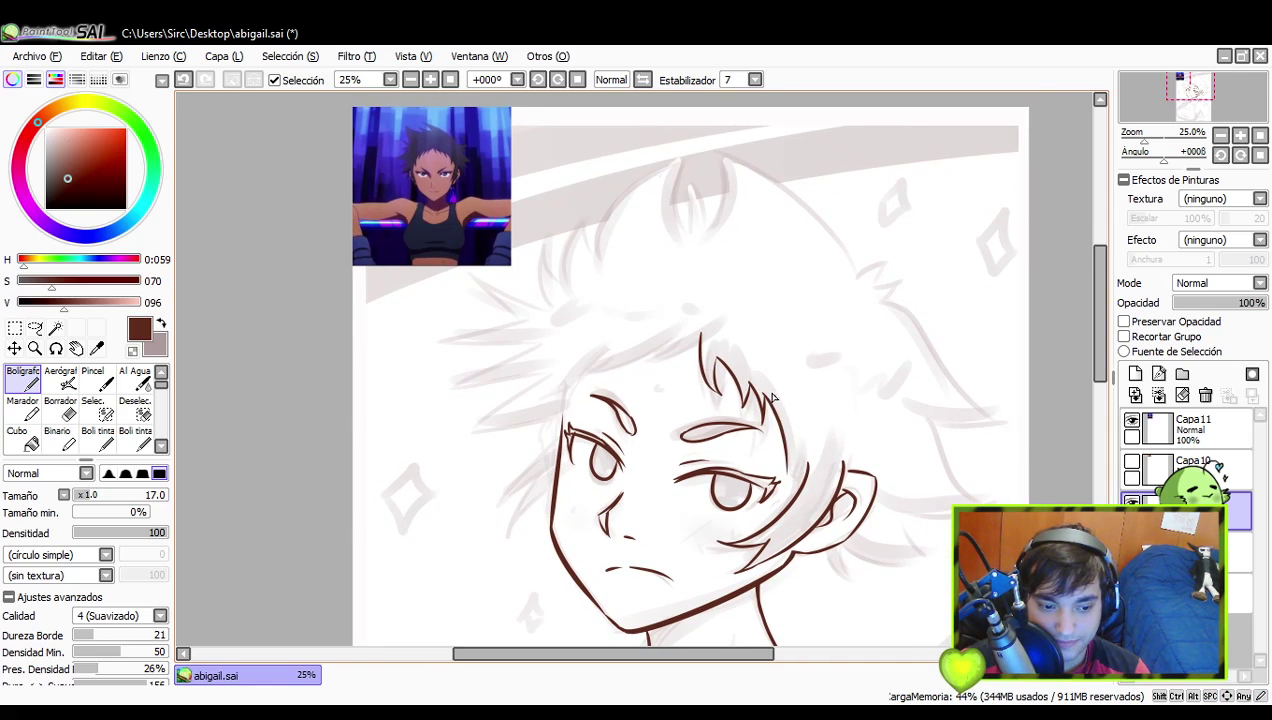
key(ctrl+z)
drag(770, 410, 795, 468)
key(ctrl+z)
- Join the temple hairline to the side lock with a short upward stroke that forms a pointed tip
drag(788, 476, 809, 460)
key(ctrl+z)
key(ctrl+z)
key(ctrl+z)
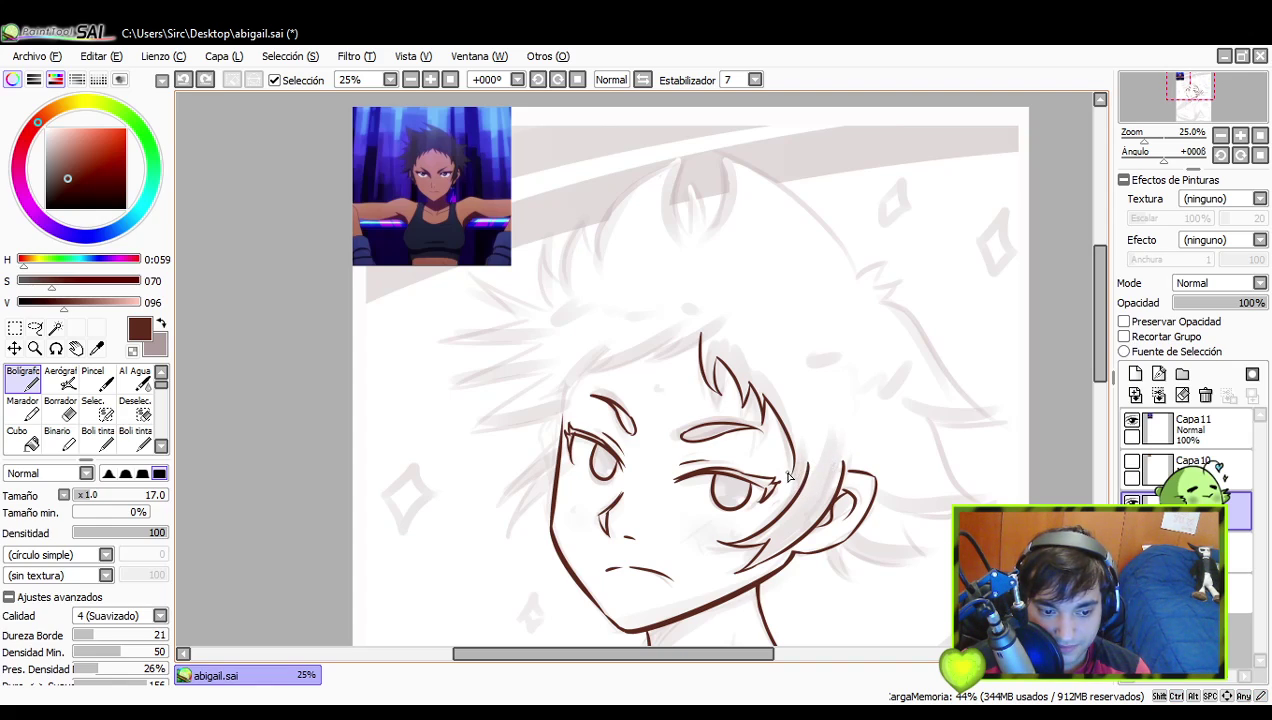
key(ctrl+z)
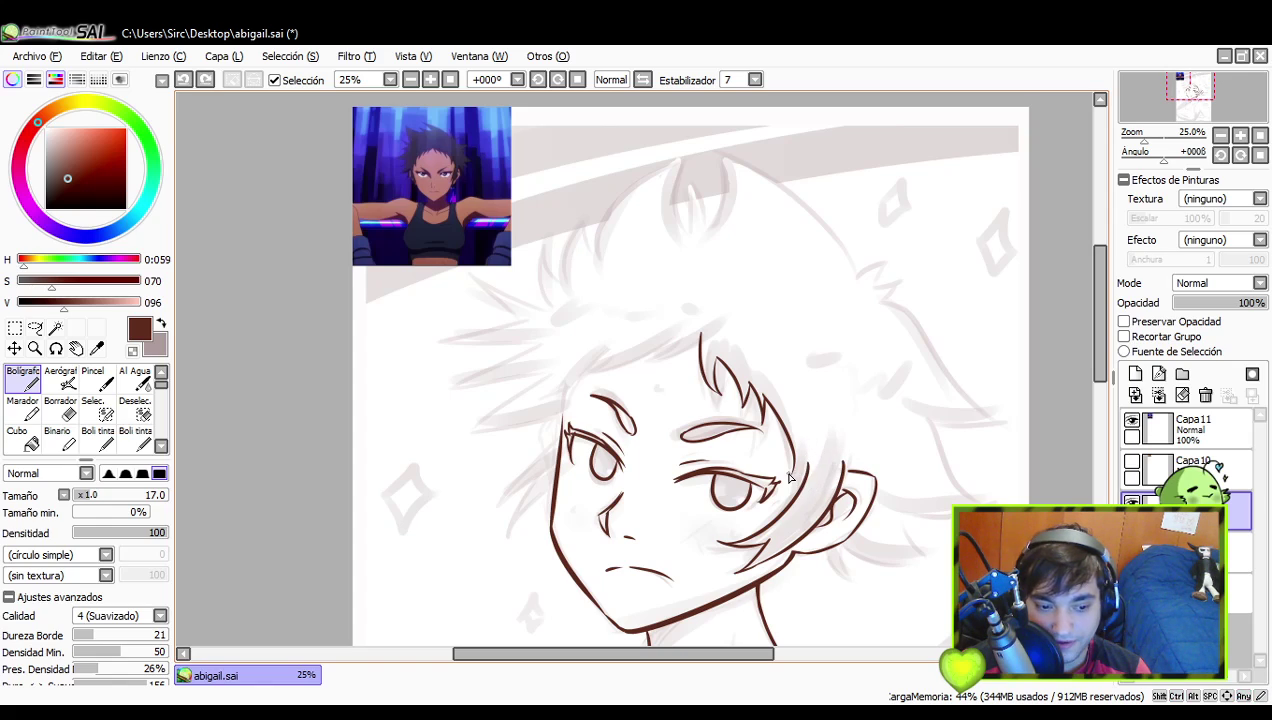
drag(788, 476, 806, 446)
key(ctrl+z)
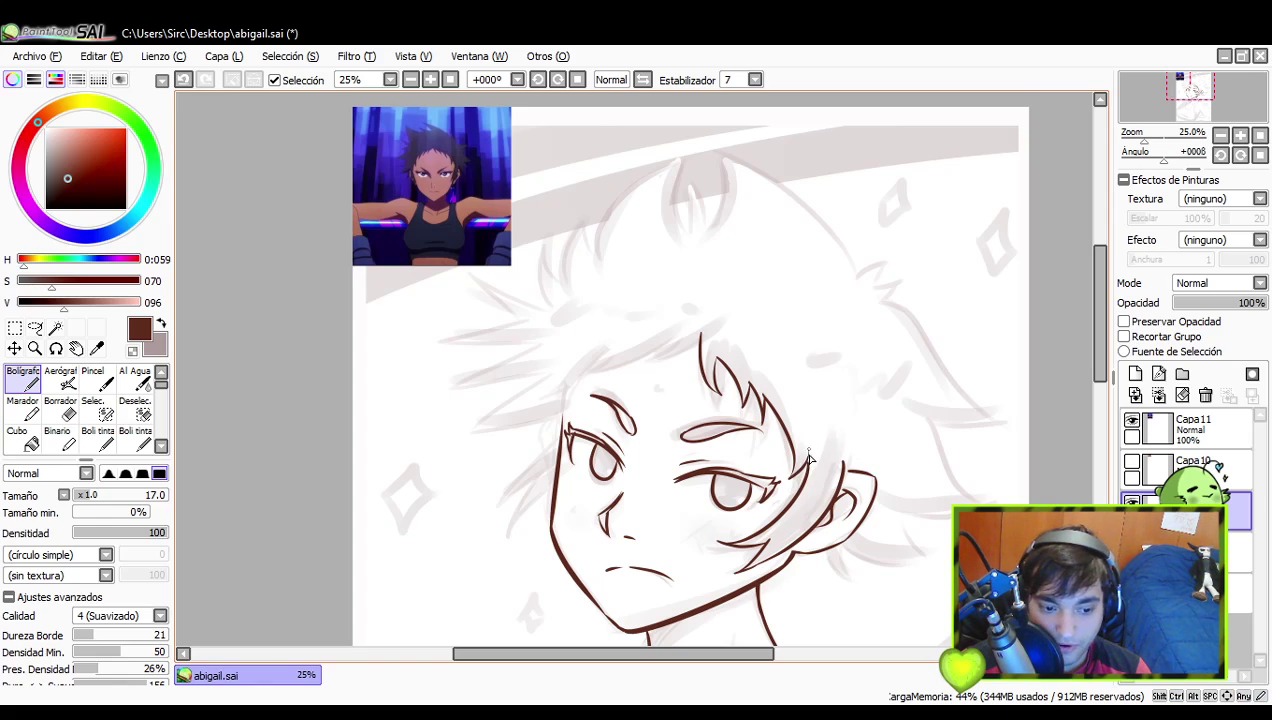
key(ctrl+z)
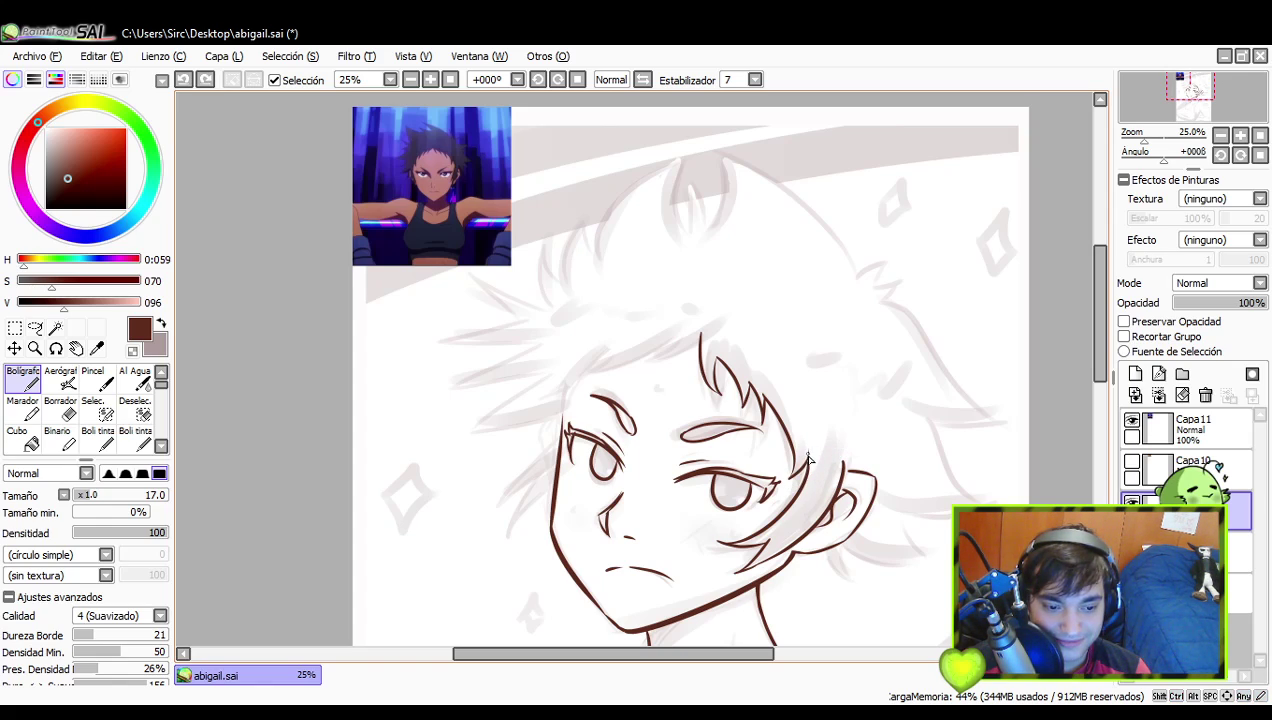
- Draw the jagged fringe from the hairline peak across the forehead to above the far eyebrow, retrying strokes that miss the sketch
drag(763, 415, 795, 443)
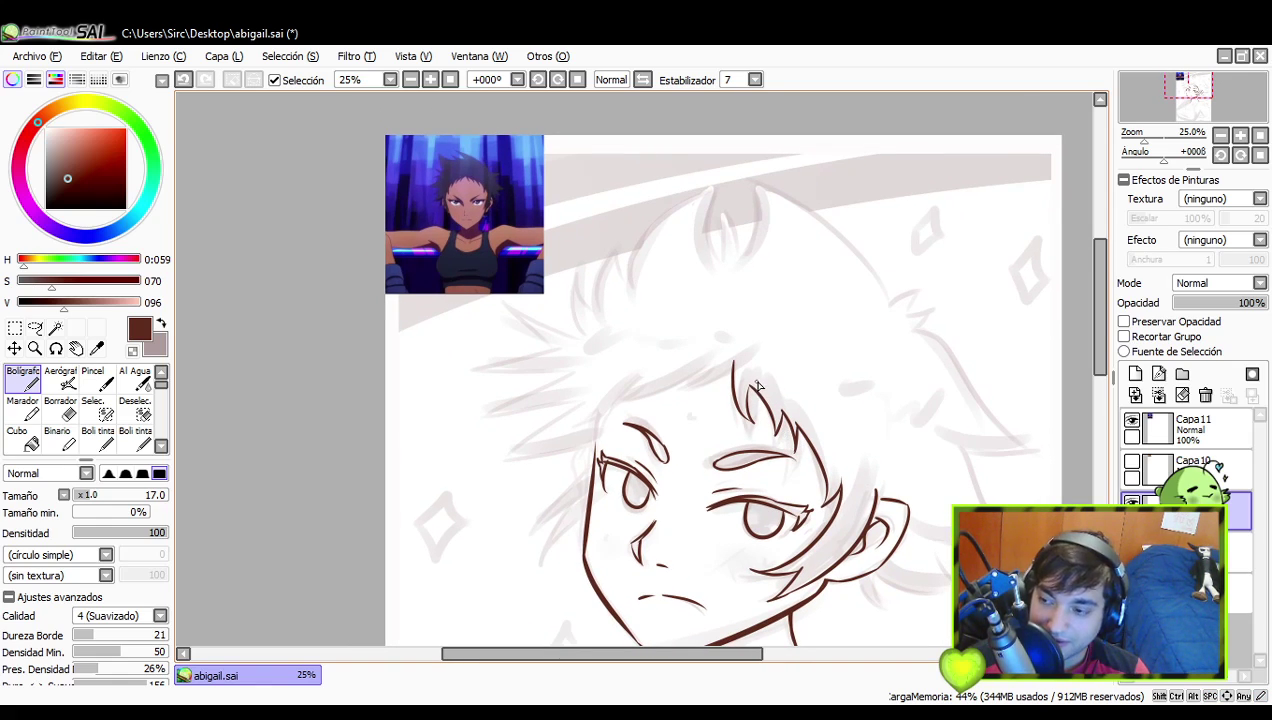
drag(712, 412, 803, 402)
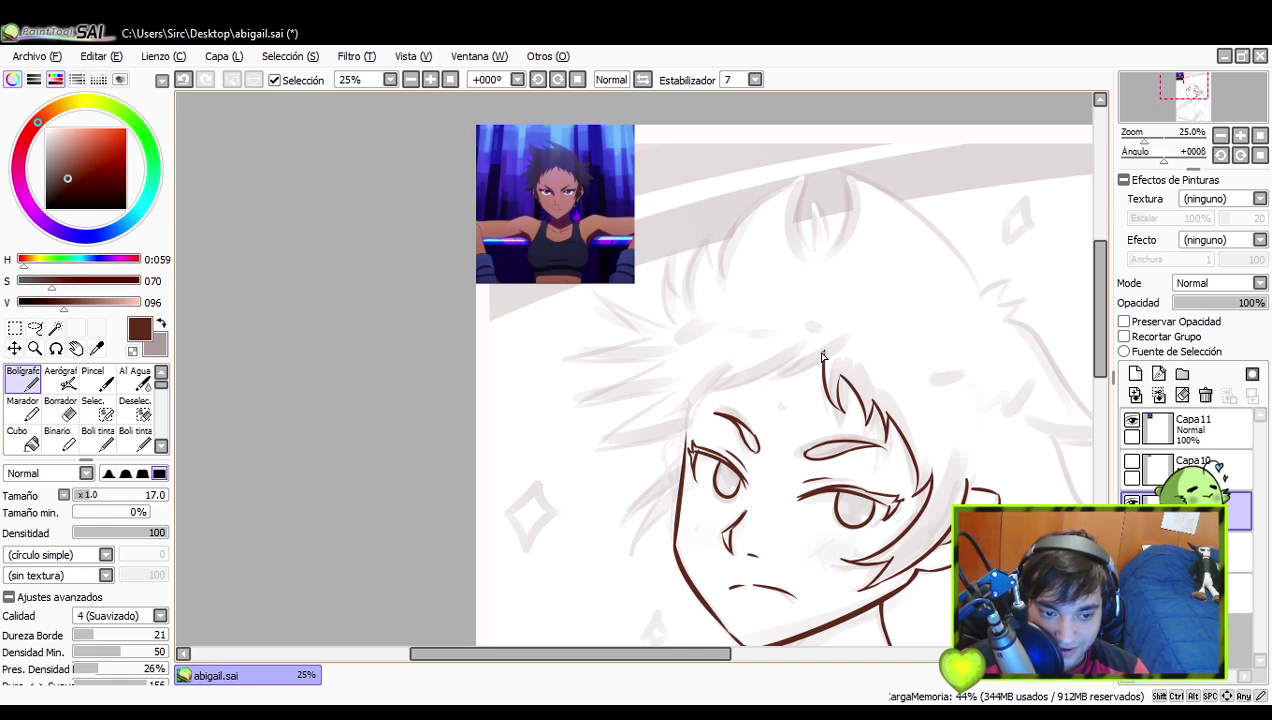
drag(823, 352, 746, 384)
key(ctrl+z)
drag(822, 351, 742, 382)
key(ctrl+z)
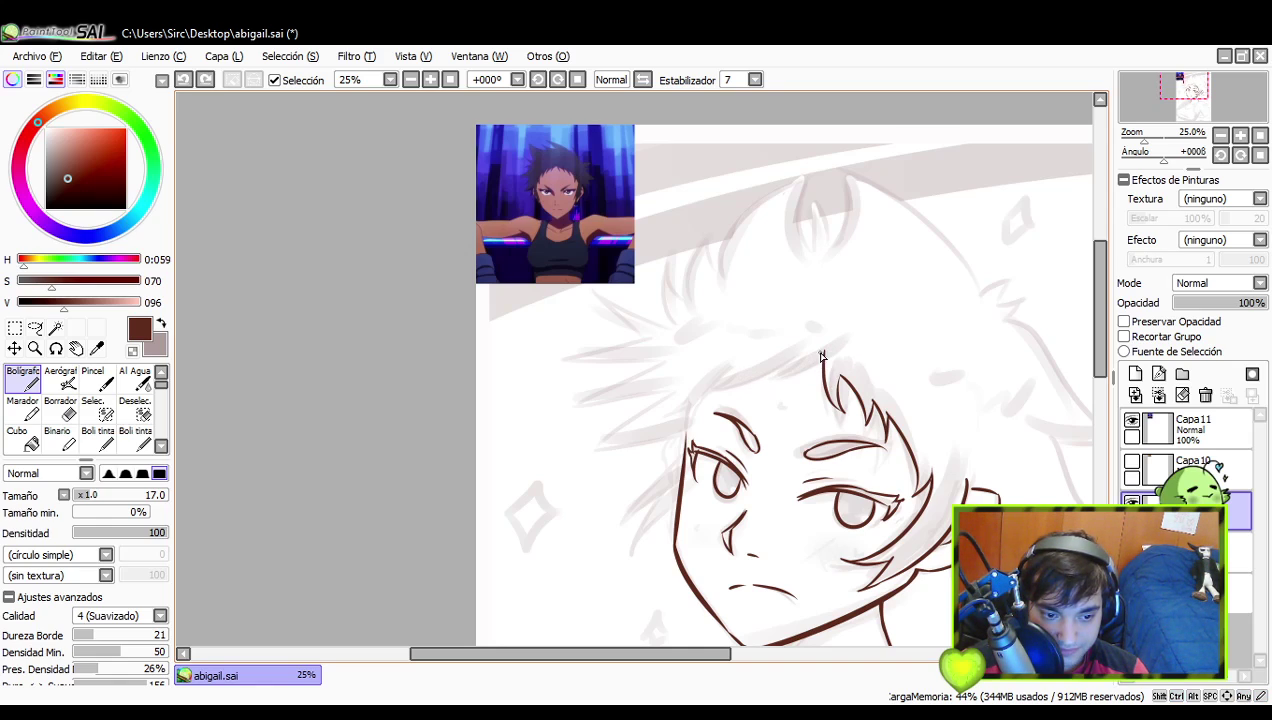
drag(823, 352, 746, 383)
key(ctrl+z)
mouse_move(823, 352)
mouse_down()
mouse_move(777, 386)
mouse_move(758, 389)
mouse_move(799, 347)
mouse_move(724, 382)
mouse_move(742, 385)
mouse_move(771, 370)
mouse_move(686, 390)
mouse_move(727, 366)
mouse_up()
key(ctrl+z)
key(ctrl+z)
key(ctrl+z)
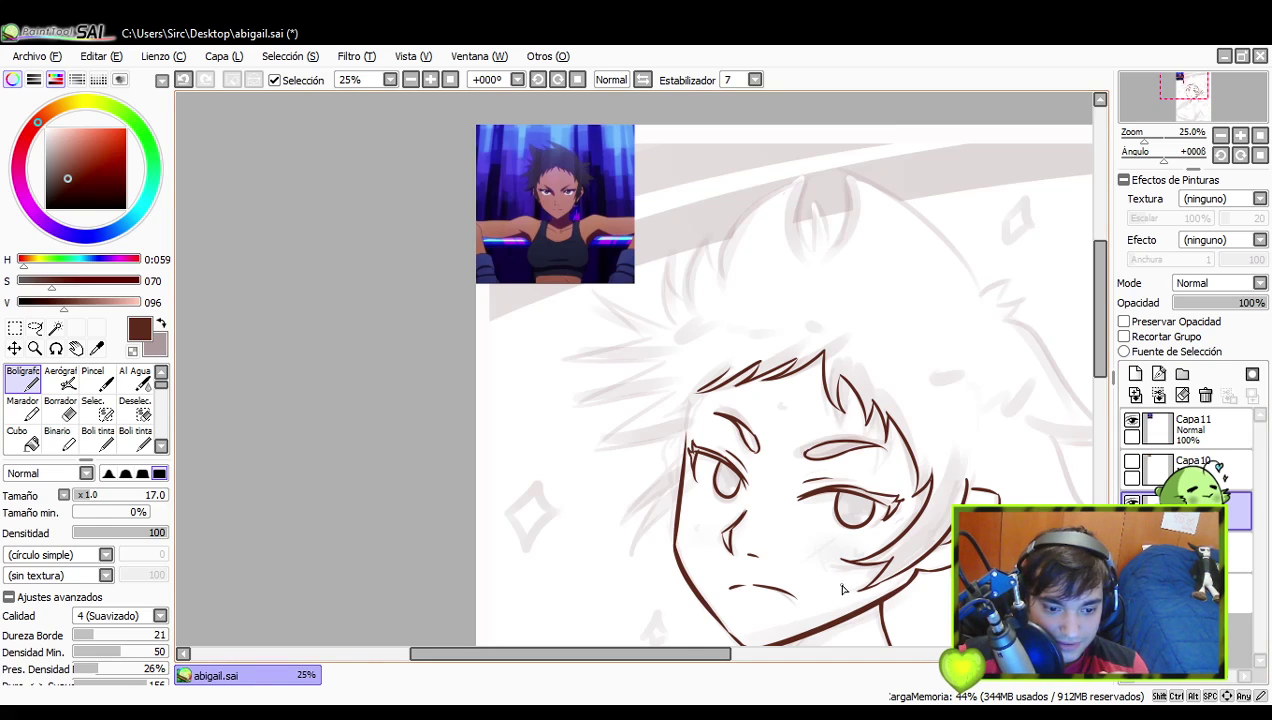
scroll(852, 541, down, 3)
scroll(852, 541, up, 3)
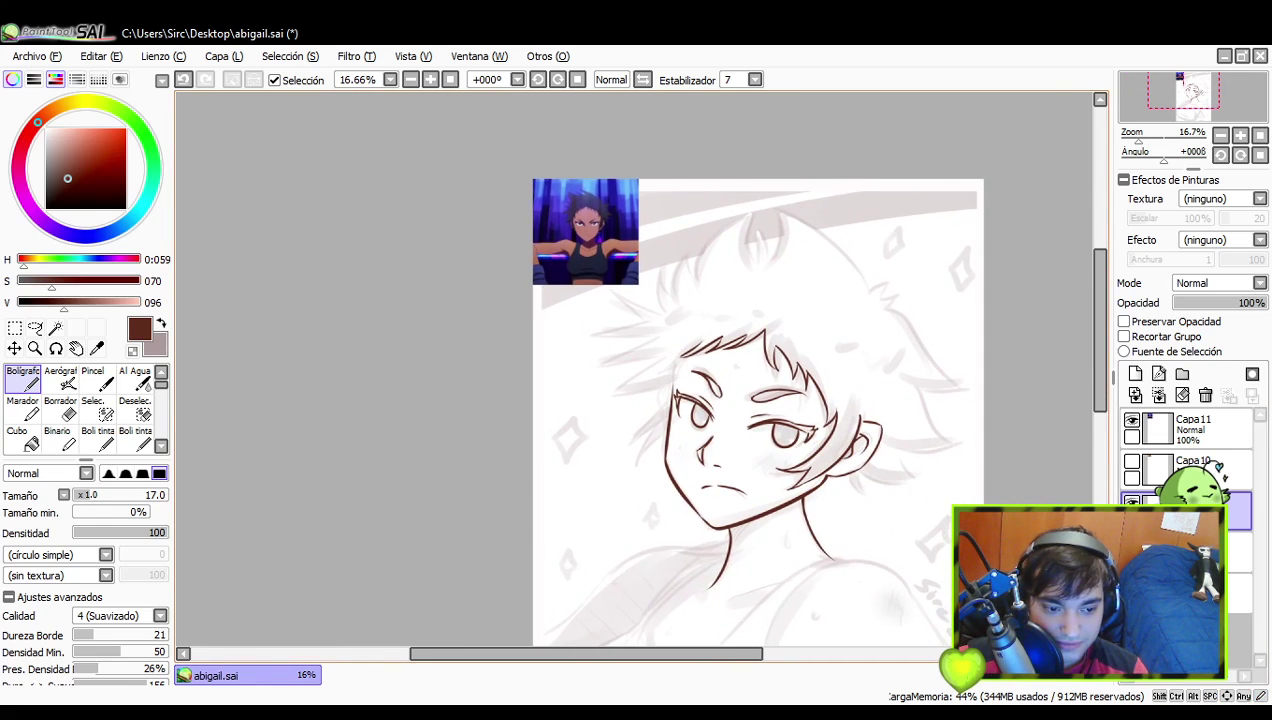
scroll(679, 328, up, 1)
scroll(690, 326, down, 1)
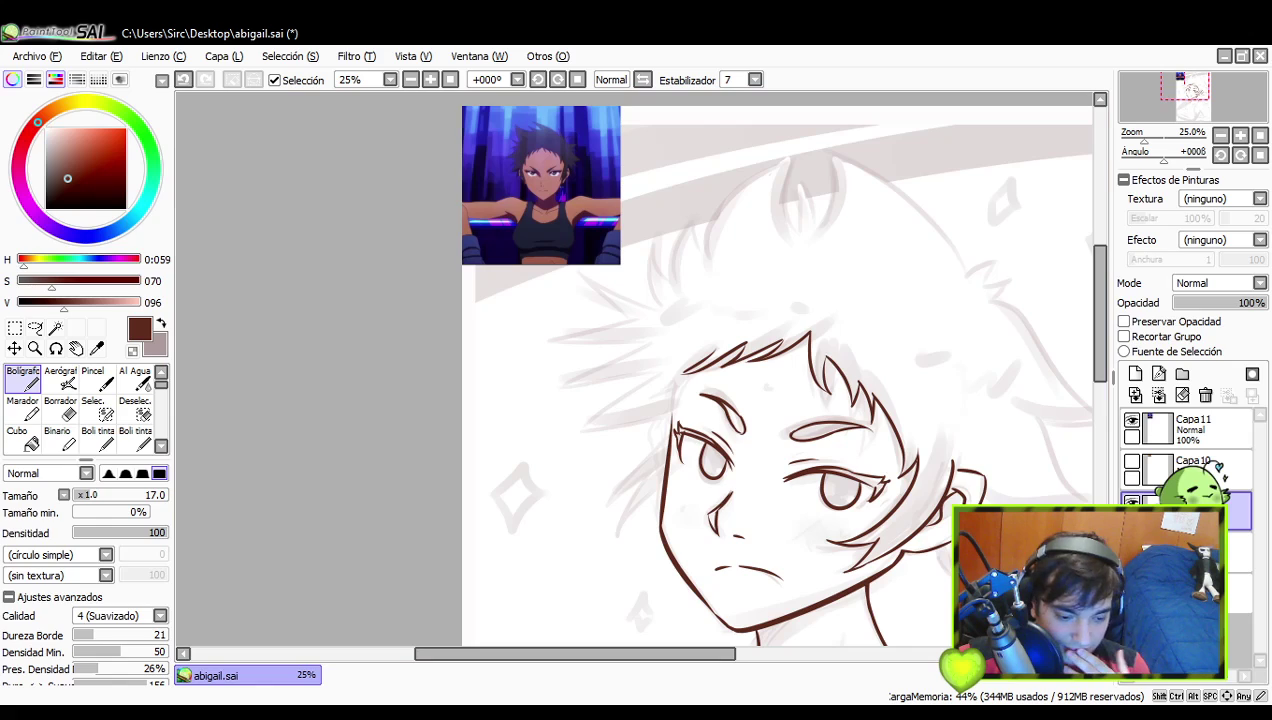
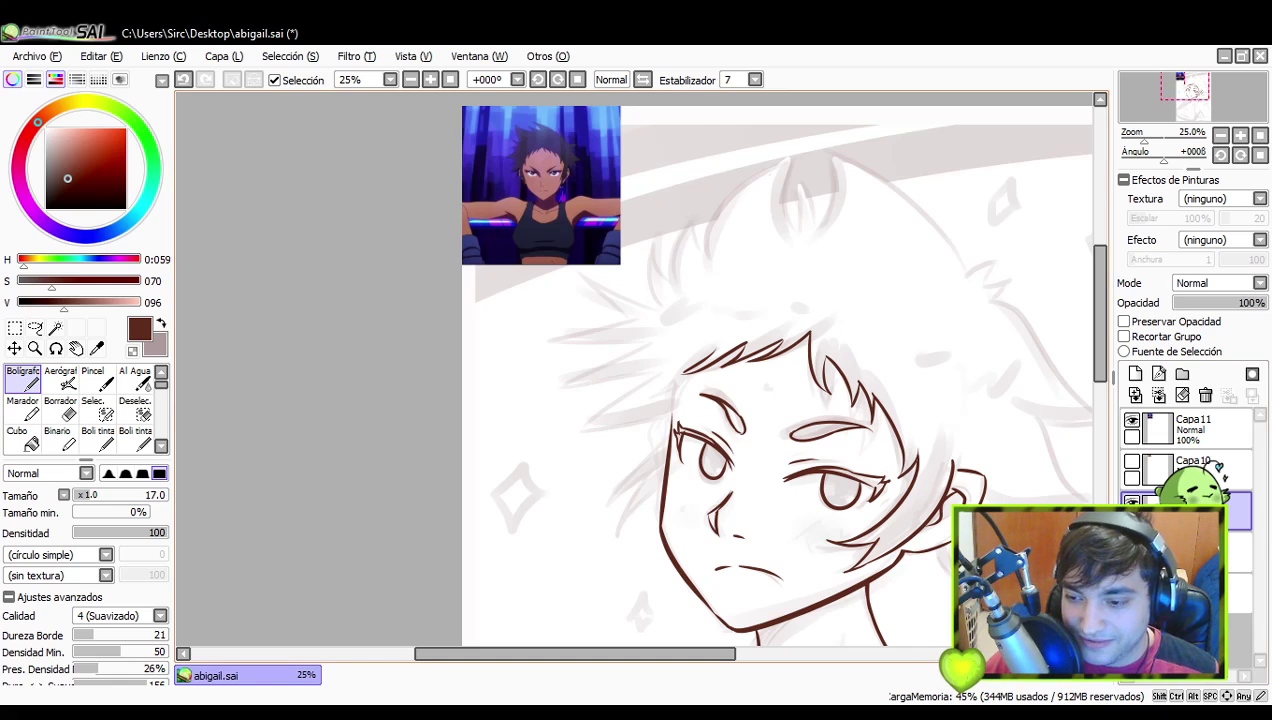
drag(962, 545, 911, 383)
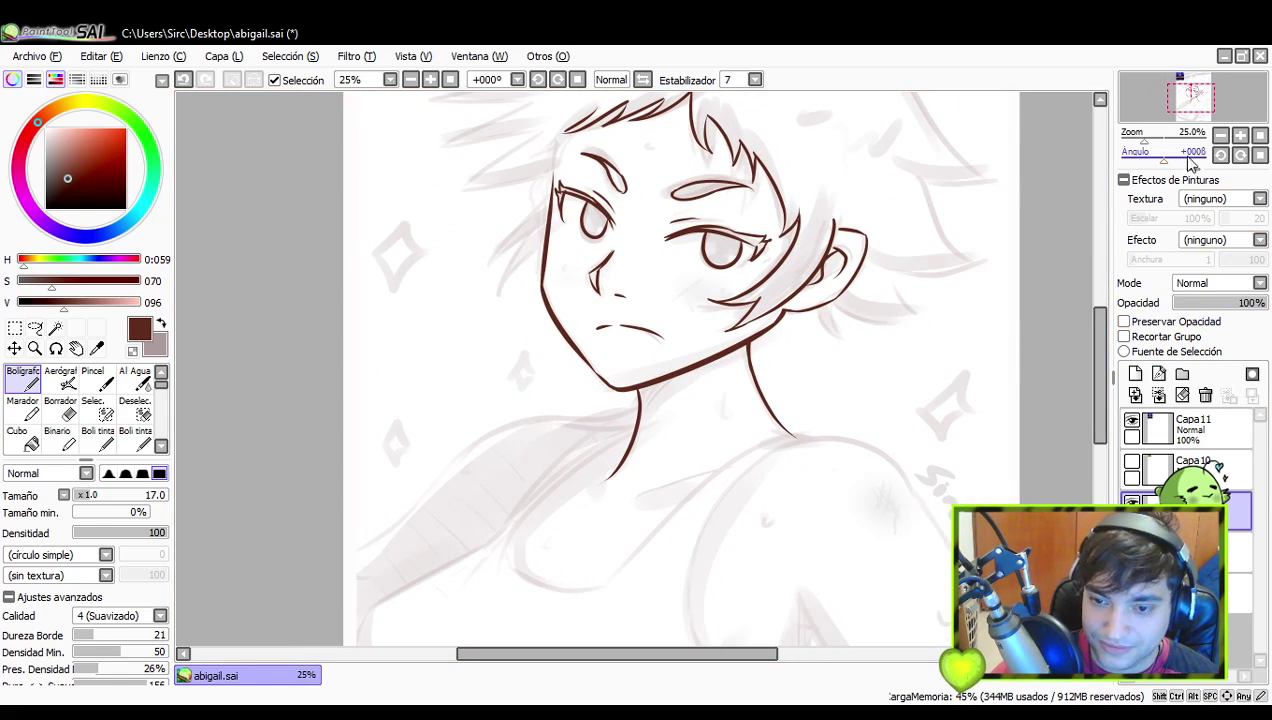
click(1220, 134)
drag(894, 346, 943, 440)
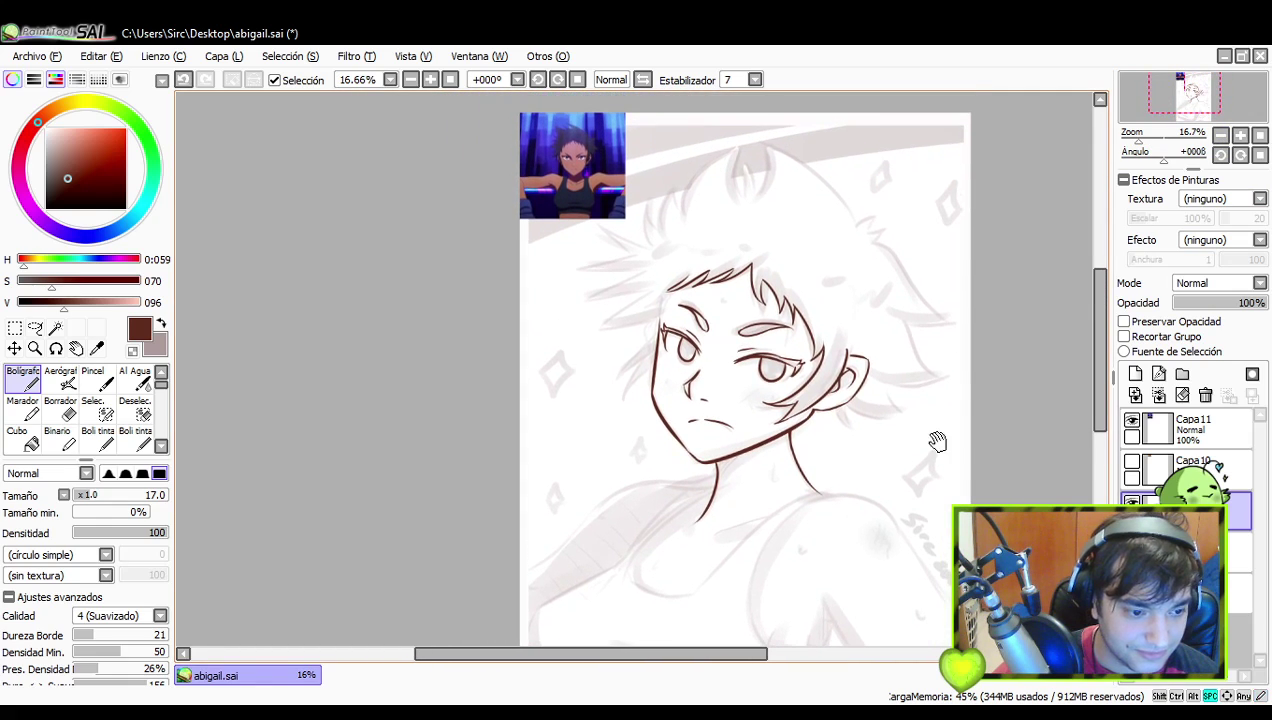
- Extend the jagged fringe past the far side of the forehead, ending in a pointed strand with a short stroke above it
click(1240, 134)
click(1240, 134)
mouse_move(728, 197)
mouse_down()
mouse_move(700, 265)
mouse_move(718, 258)
mouse_move(650, 322)
mouse_up()
key(ctrl+z)
key(ctrl+z)
key(ctrl+z)
key(ctrl+z)
mouse_move(680, 259)
mouse_down()
mouse_move(648, 322)
mouse_move(630, 317)
mouse_move(716, 303)
mouse_move(694, 321)
mouse_up()
key(ctrl+z)
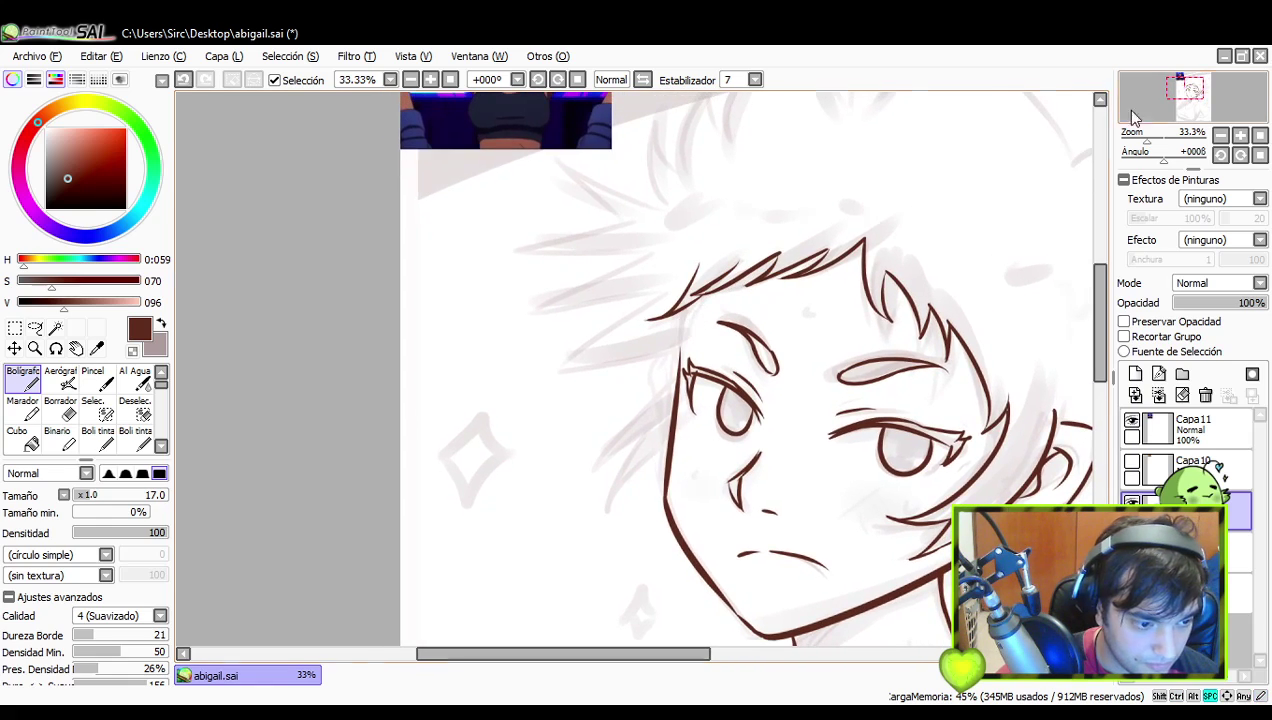
- Draw the outer edge of the hair lock beside the far eye, curving outward and down from the face contour
click(1219, 134)
drag(951, 278, 827, 222)
drag(806, 358, 807, 280)
drag(728, 318, 908, 436)
drag(785, 398, 730, 389)
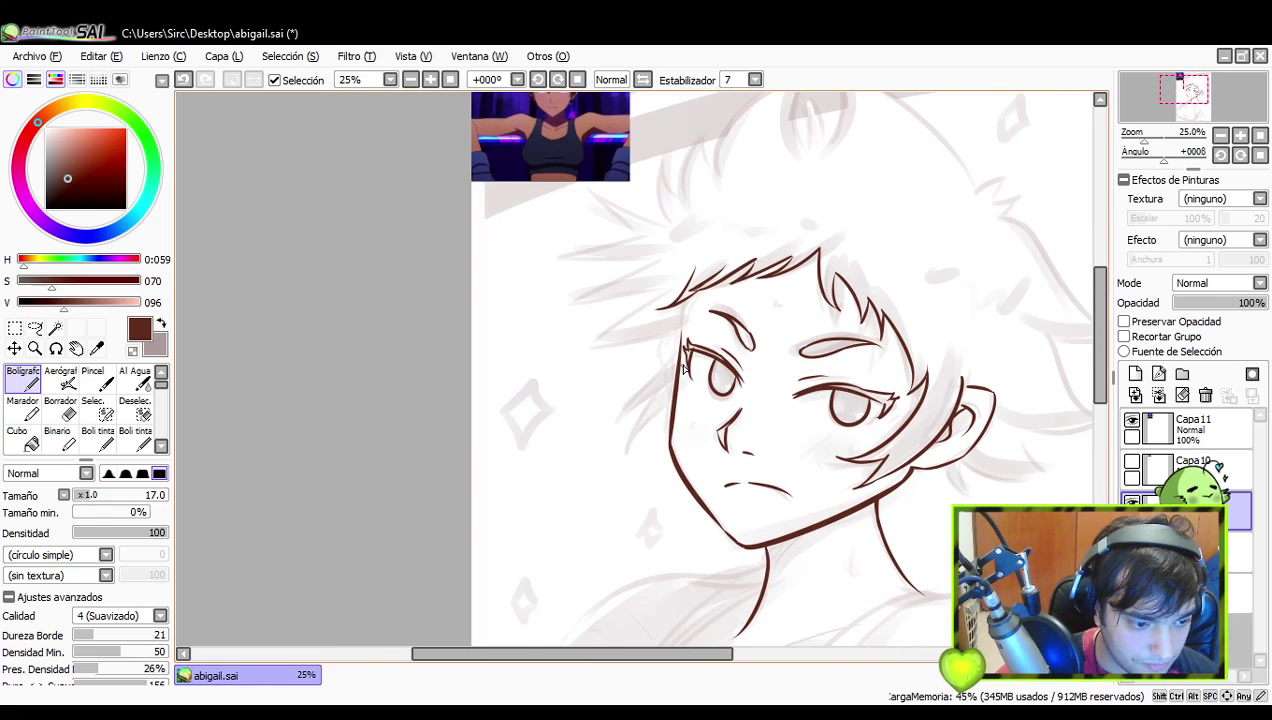
drag(671, 354, 617, 425)
key(ctrl+z)
drag(676, 350, 621, 428)
key(ctrl+z)
drag(680, 348, 622, 432)
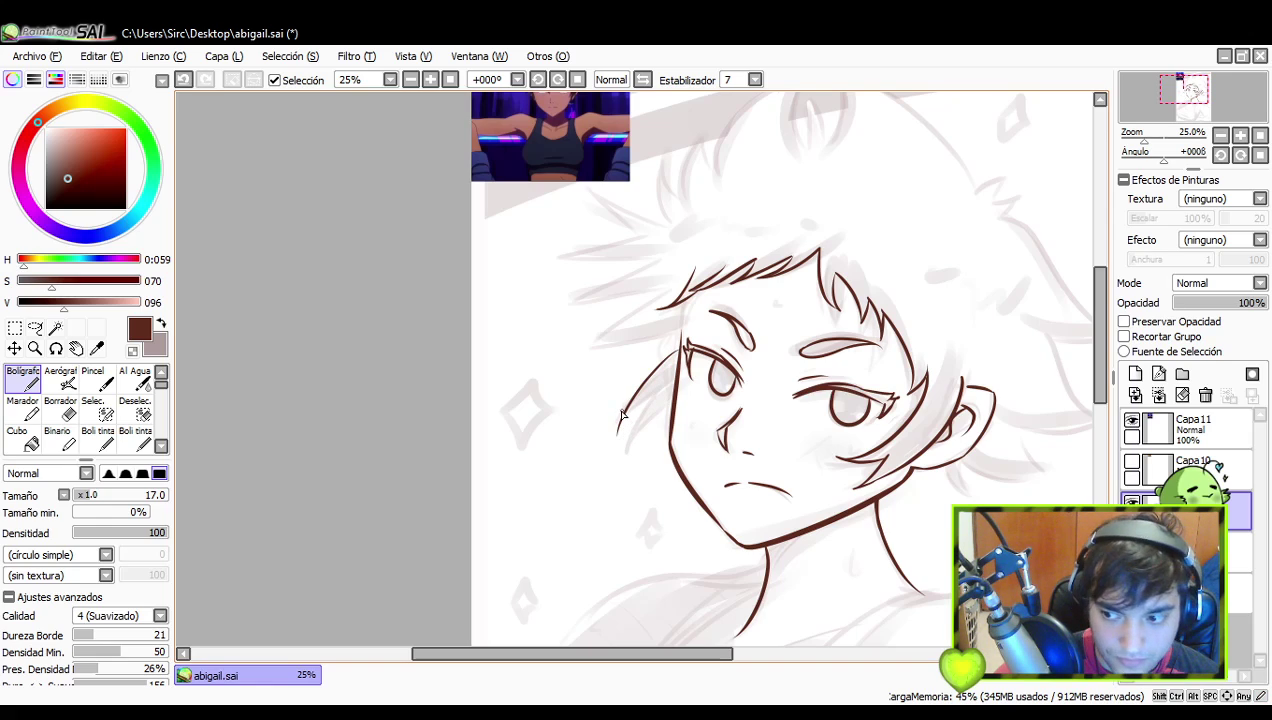
- Close the lock beside the far cheek with inner strokes that form two pointed strands reaching back to the face
drag(618, 438, 657, 397)
key(ctrl+z)
mouse_move(617, 437)
mouse_down()
mouse_move(666, 380)
mouse_move(638, 403)
mouse_move(656, 386)
mouse_move(638, 414)
mouse_move(643, 466)
mouse_move(638, 442)
mouse_move(633, 458)
mouse_move(684, 399)
mouse_move(663, 417)
mouse_move(674, 385)
mouse_up()
key(ctrl+z)
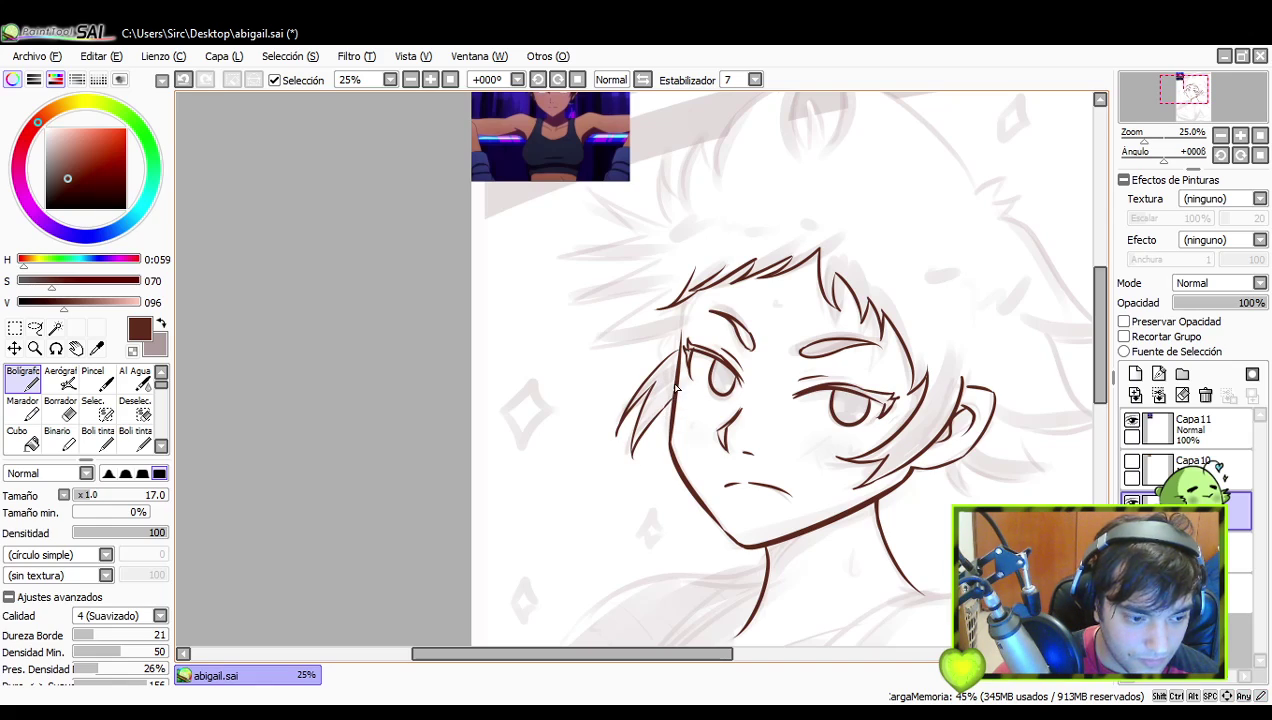
- Draw the lower hair spike pointing outward from the far side of the head, just above the cheek lock
mouse_move(646, 311)
mouse_down()
mouse_move(672, 316)
mouse_move(600, 363)
mouse_up()
key(ctrl+z)
mouse_move(712, 288)
mouse_down()
mouse_move(604, 344)
mouse_move(717, 322)
mouse_up()
key(ctrl+z)
drag(600, 347, 713, 332)
key(ctrl+z)
mouse_move(598, 347)
mouse_down()
mouse_move(652, 354)
mouse_move(706, 333)
mouse_move(711, 306)
mouse_move(704, 348)
mouse_up()
key(ctrl+z)
- Draw the long upper edge of the next hair spike above it, running from its outer tip toward the fringe
mouse_move(711, 303)
mouse_down()
mouse_move(712, 350)
mouse_move(692, 398)
mouse_up()
key(ctrl+z)
drag(568, 374, 698, 332)
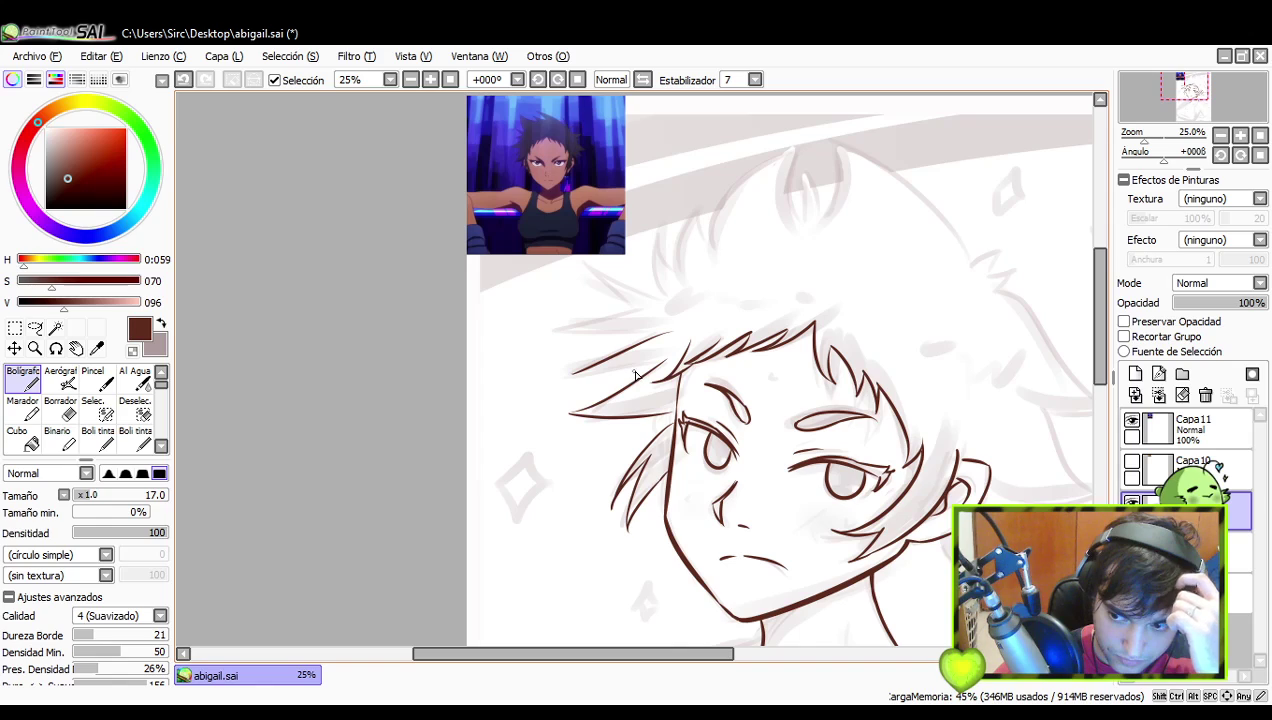
- Redraw the second hair spike on the far side as two curved strokes meeting at its outer tip
drag(566, 377, 661, 371)
key(ctrl+z)
drag(567, 377, 658, 368)
key(ctrl+z)
drag(569, 374, 669, 364)
key(ctrl+z)
mouse_move(566, 377)
mouse_down()
mouse_move(618, 380)
mouse_move(669, 358)
mouse_move(566, 369)
mouse_move(670, 357)
mouse_up()
key(ctrl+z)
key(ctrl+z)
drag(569, 369, 647, 375)
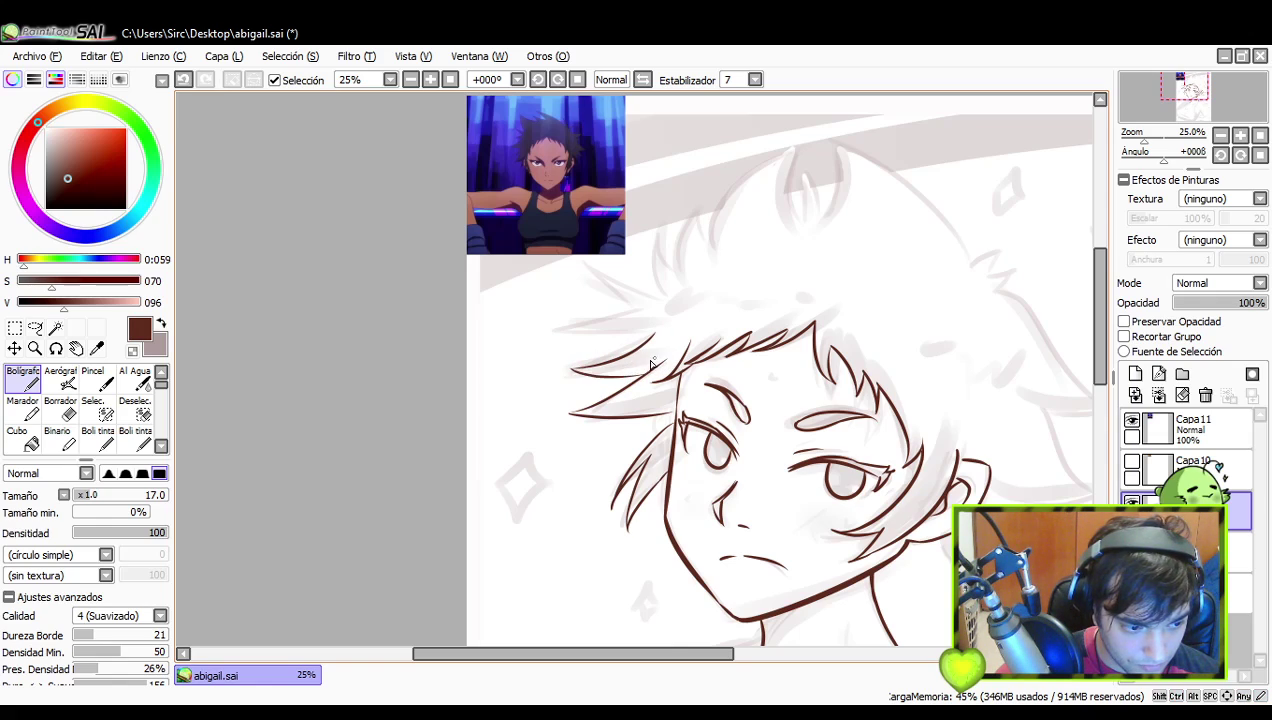
- Refine the second spike's edges and extend the lower spike's bottom edge inward to the face contour
mouse_move(570, 370)
mouse_down()
mouse_move(628, 352)
mouse_move(619, 313)
mouse_up()
key(ctrl+z)
key(ctrl+z)
key(ctrl+z)
drag(641, 399, 690, 384)
key(ctrl+z)
key(ctrl+z)
key(ctrl+z)
key(ctrl+z)
key(ctrl+z)
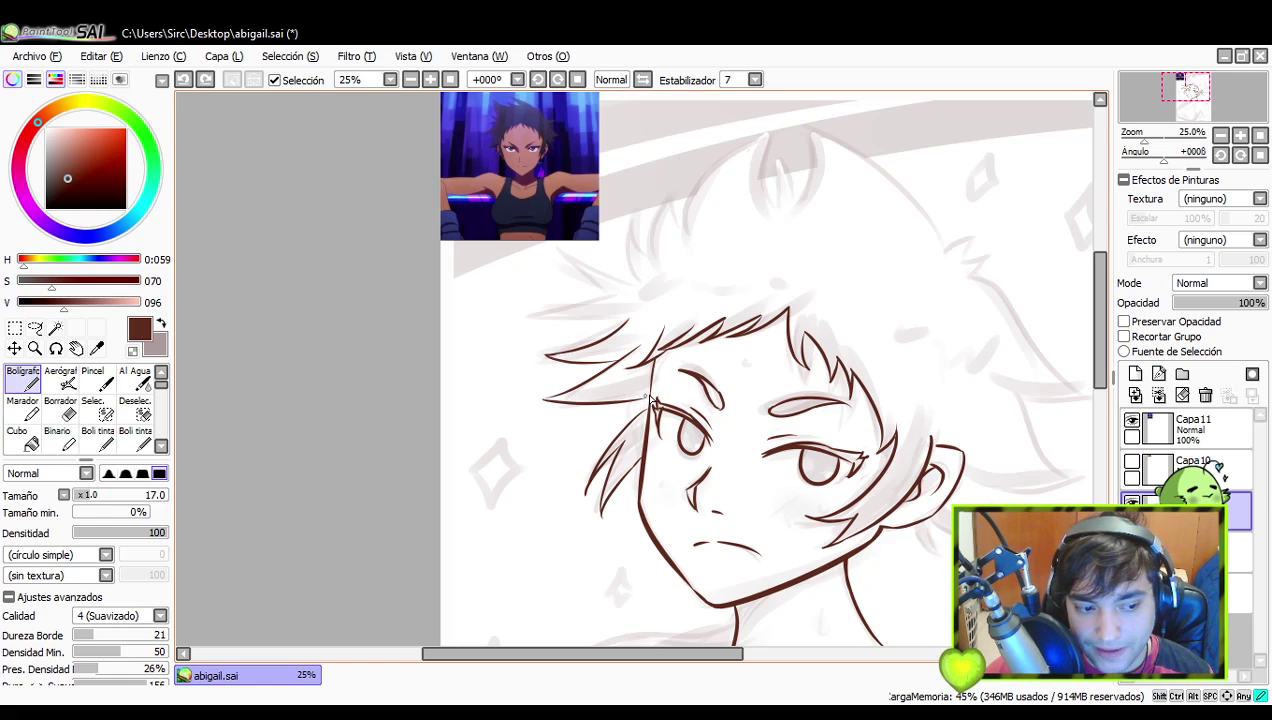
- Add a short connecting stroke between the lower spike's bottom edge and the cheek lock beside the far eye
mouse_move(627, 402)
mouse_down()
mouse_move(637, 430)
mouse_move(631, 417)
mouse_up()
key(ctrl+z)
key(ctrl+z)
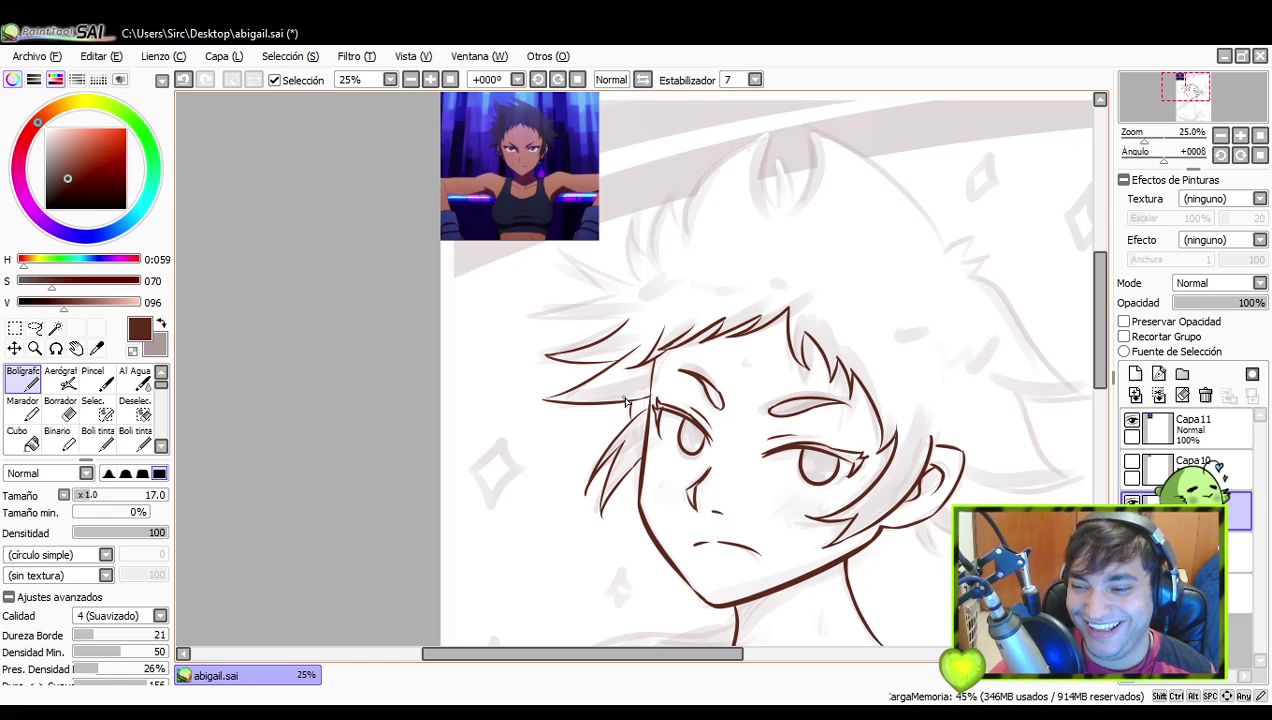
key(ctrl+z)
mouse_move(631, 398)
mouse_down()
mouse_move(627, 422)
mouse_move(633, 400)
mouse_up()
key(ctrl+z)
key(ctrl+z)
key(ctrl+z)
key(ctrl+z)
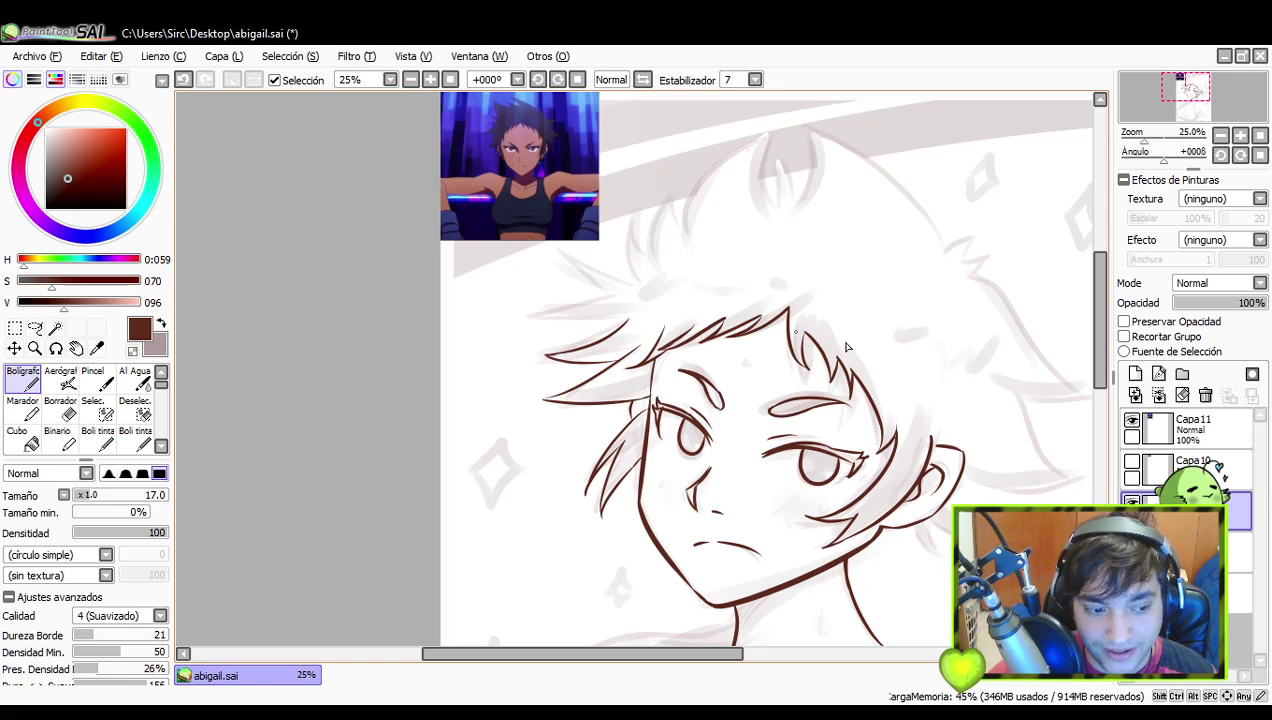
- Draw the steep upper hair spike beside the reference image as two converging curved edges
drag(920, 434, 892, 432)
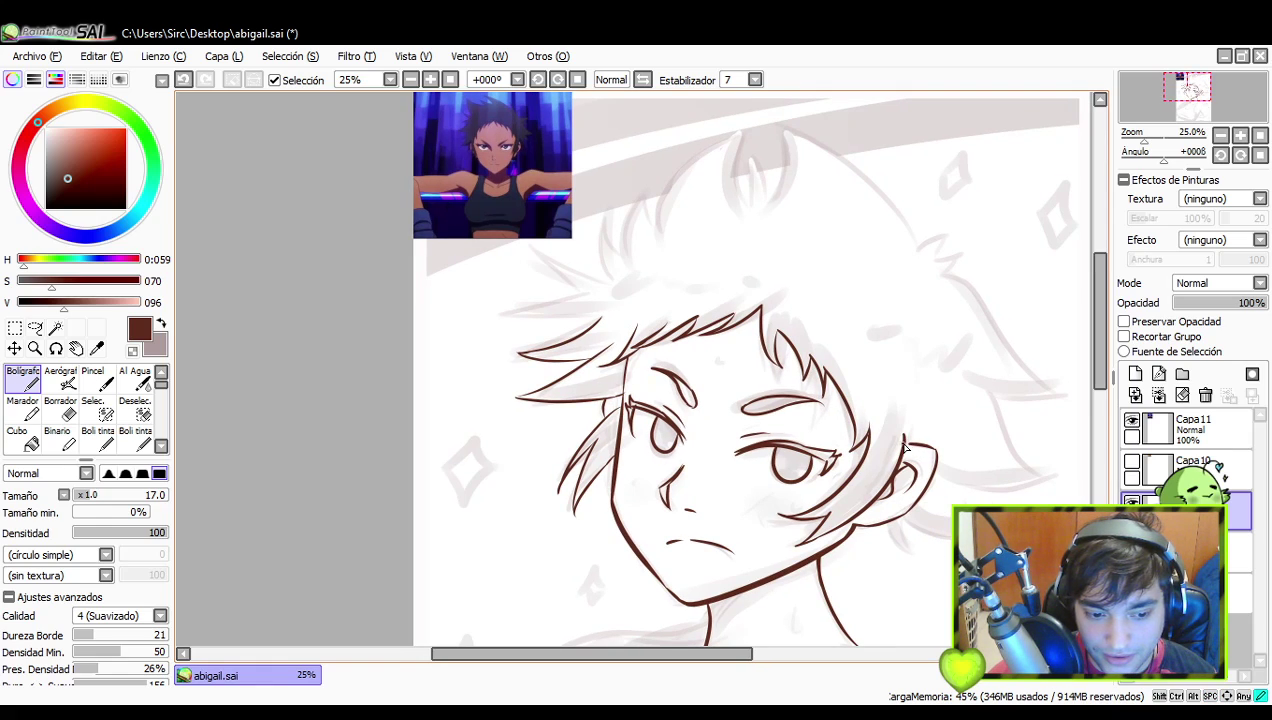
drag(608, 378, 657, 441)
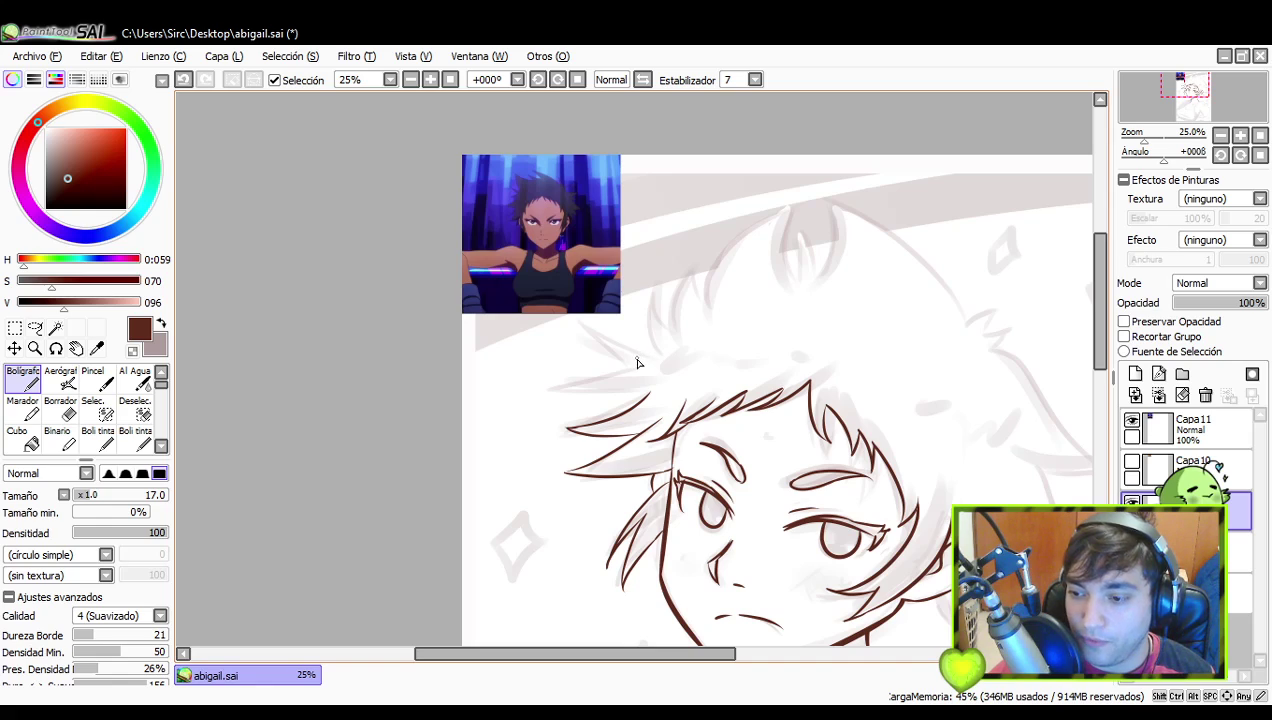
mouse_move(635, 365)
mouse_down()
mouse_move(578, 311)
mouse_move(584, 301)
mouse_move(654, 354)
mouse_up()
key(ctrl+z)
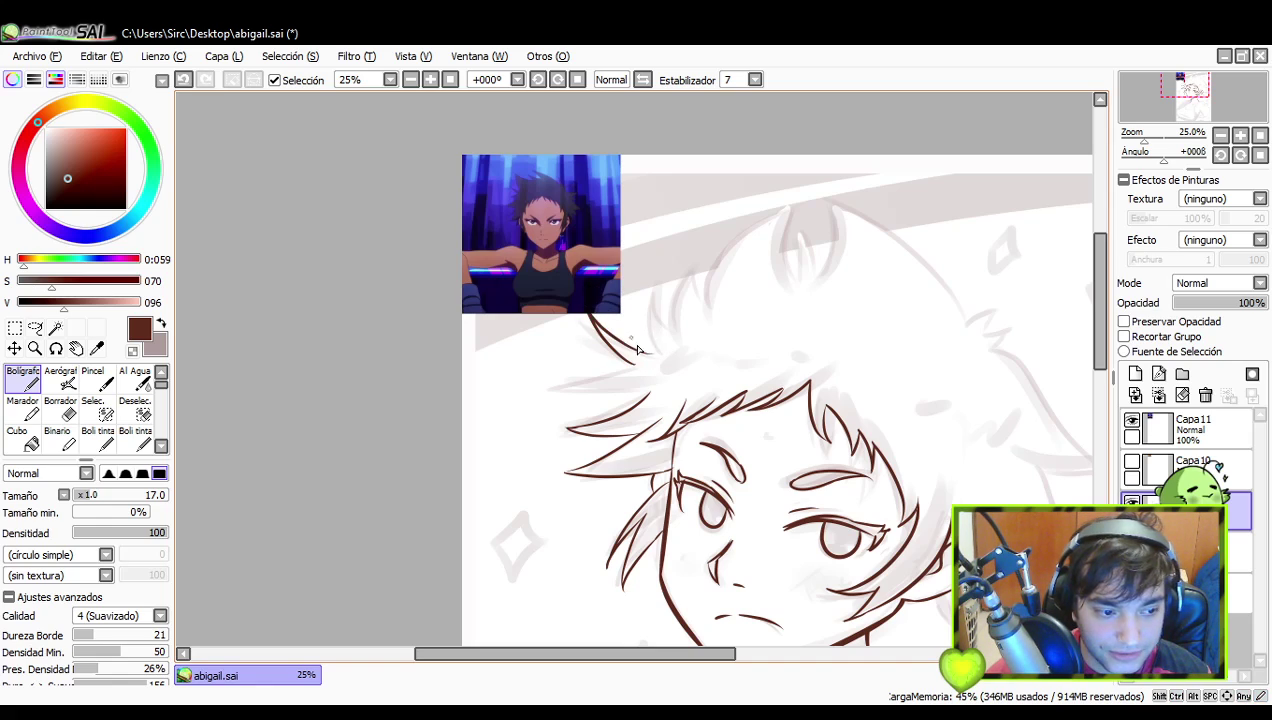
- Draw the long third hair spike between the steep upper one and the second, tracing both edges to its outer tip
drag(565, 372, 638, 365)
key(ctrl+z)
key(ctrl+z)
drag(555, 373, 655, 402)
key(ctrl+z)
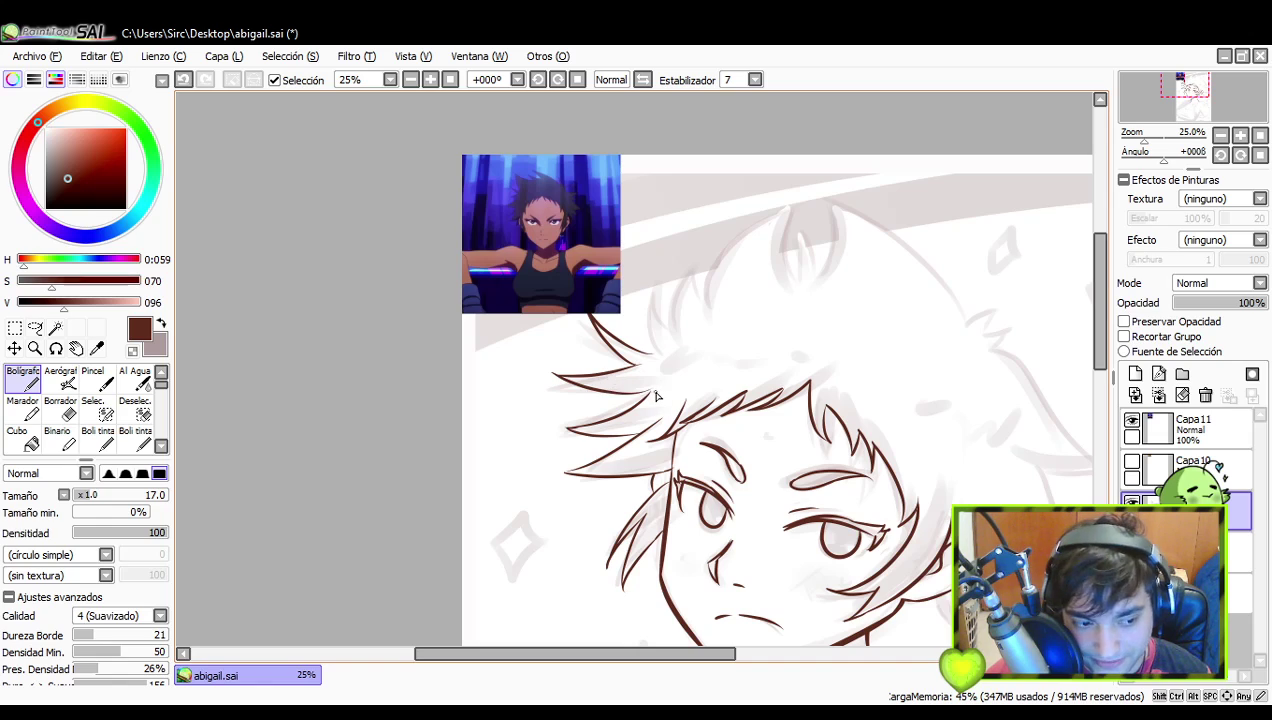
key(ctrl+z)
drag(556, 376, 645, 385)
key(ctrl+z)
drag(556, 376, 647, 386)
key(ctrl+z)
drag(553, 375, 645, 388)
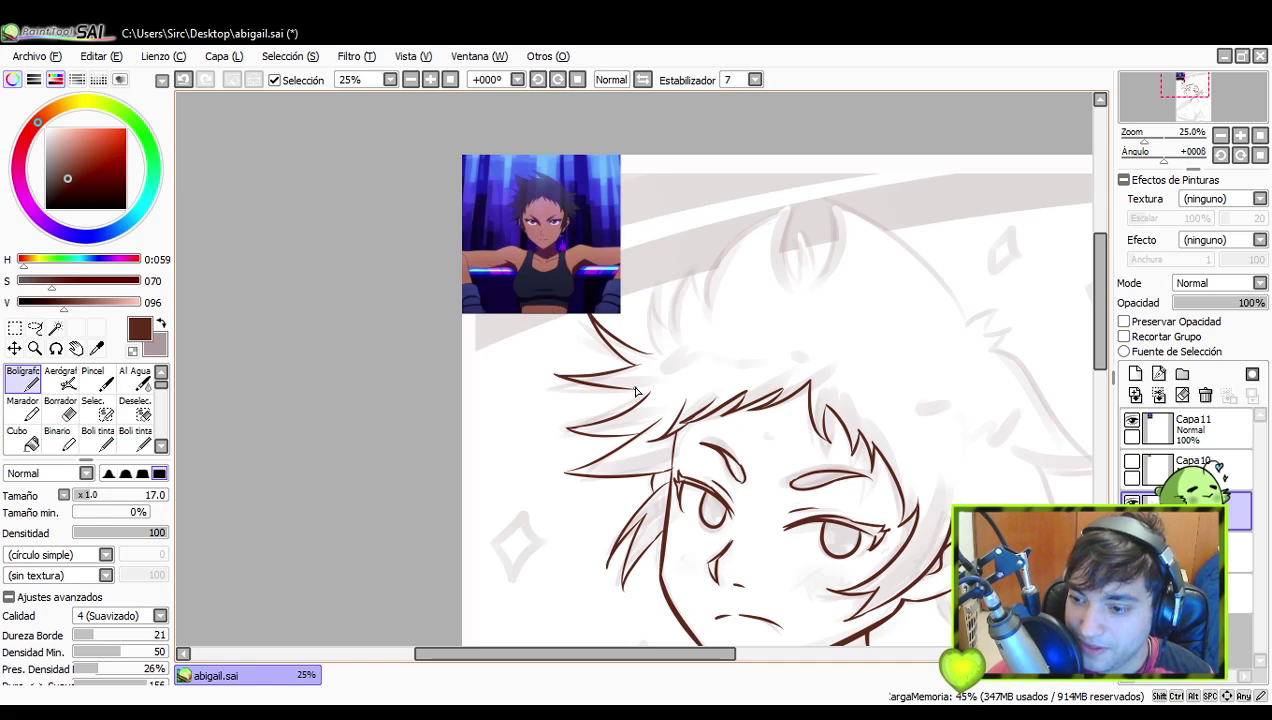
- Compare the third spike's lower edge with and without its last stroke to judge the shape
key(ctrl+z)
key(ctrl+y)
key(ctrl+z)
key(ctrl+y)
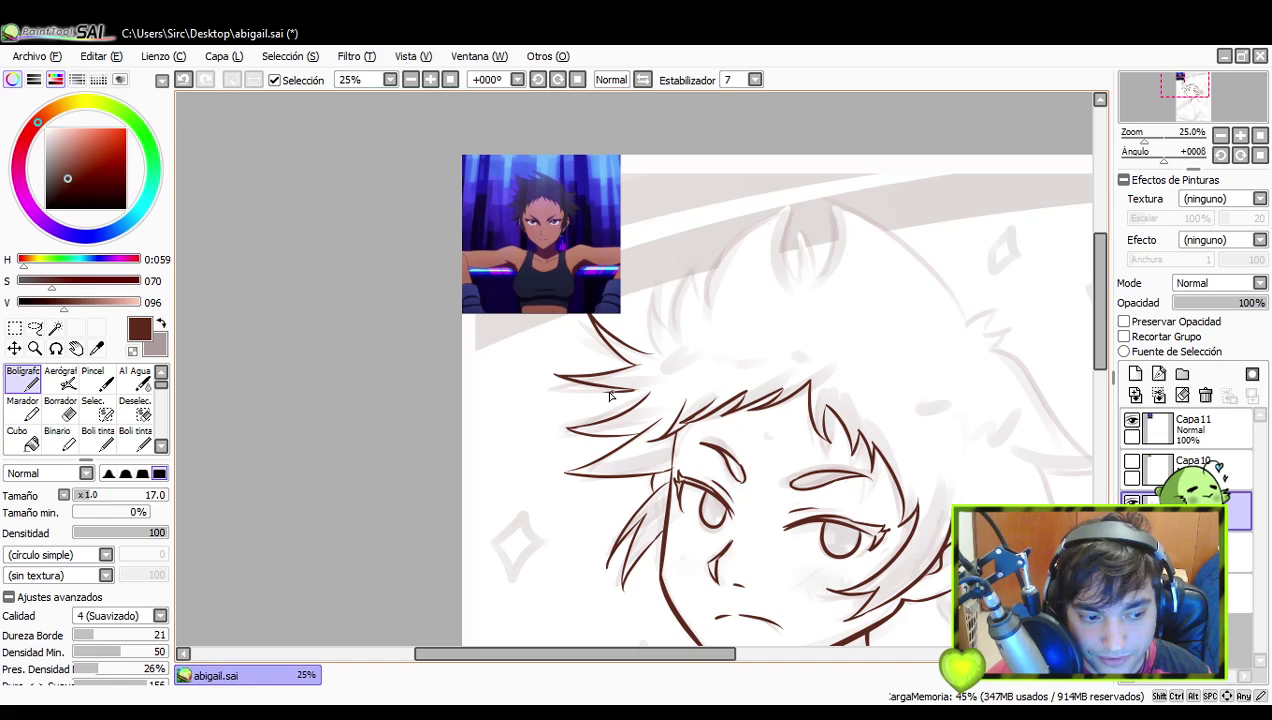
key(ctrl+z)
key(ctrl+y)
key(ctrl+z)
key(ctrl+y)
key(ctrl+z)
key(ctrl+y)
key(ctrl+z)
key(ctrl+y)
key(ctrl+z)
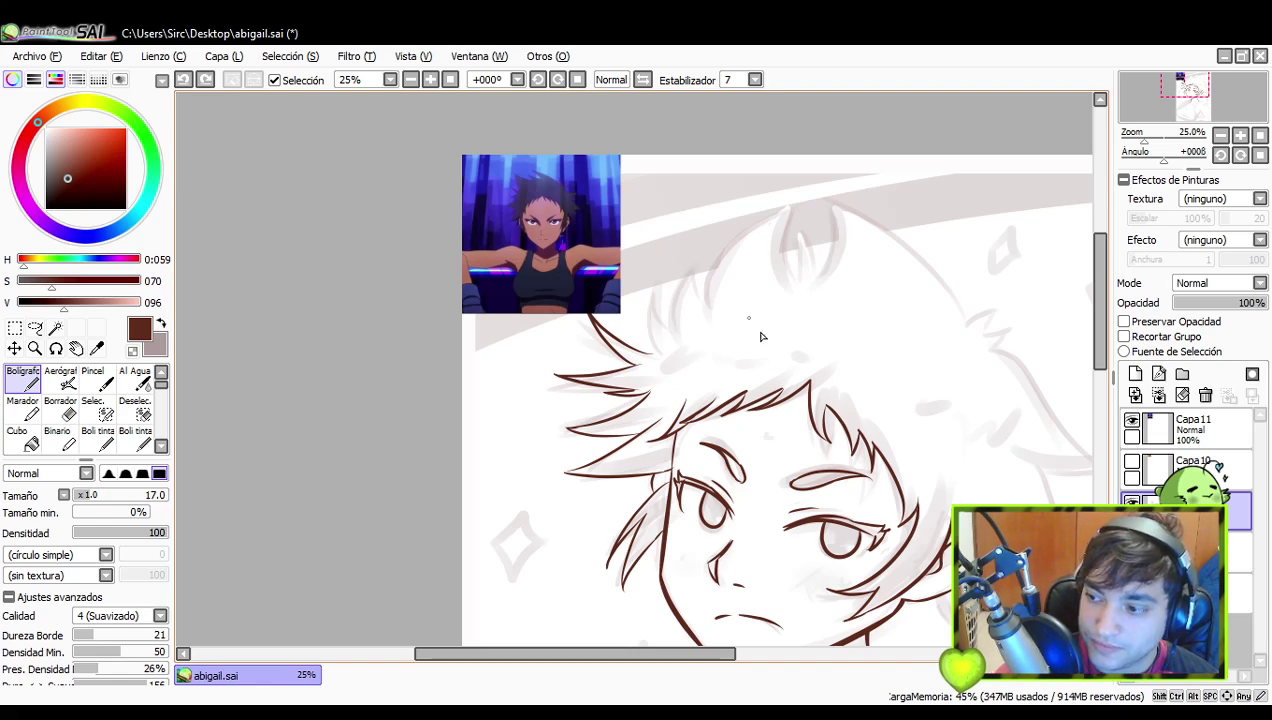
- Draw the short upward-pointing tufts above the steep spike along the front of the crown
mouse_move(715, 346)
mouse_down()
mouse_move(703, 366)
mouse_move(626, 315)
mouse_up()
key(ctrl+z)
mouse_move(641, 373)
mouse_down()
mouse_move(631, 308)
mouse_move(655, 348)
mouse_up()
key(ctrl+z)
mouse_move(628, 306)
mouse_down()
mouse_move(656, 345)
mouse_move(683, 279)
mouse_move(706, 328)
mouse_up()
key(ctrl+z)
- Draw the long curve of the crown rising from the last front tuft to the first pointed tip
mouse_move(683, 277)
mouse_down()
mouse_move(704, 323)
mouse_move(762, 218)
mouse_up()
key(ctrl+z)
mouse_move(688, 320)
mouse_down()
mouse_move(772, 198)
mouse_move(786, 296)
mouse_up()
key(ctrl+z)
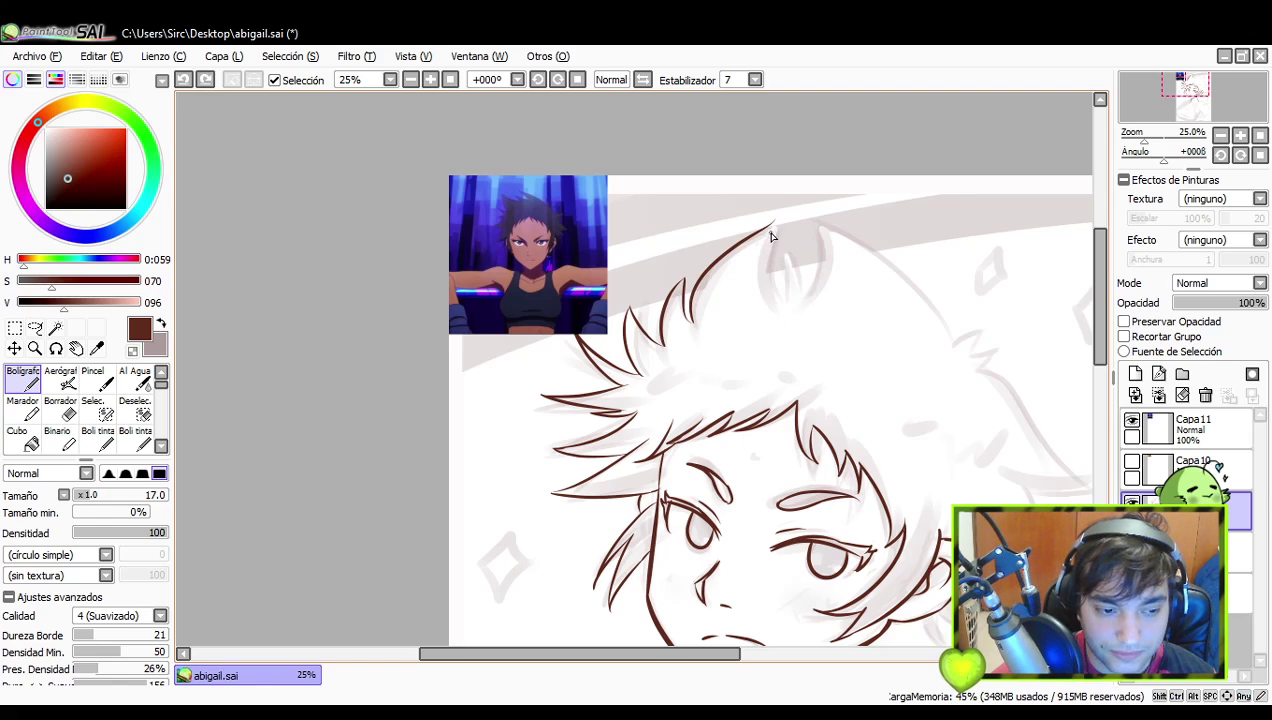
- Draw the first tip's inner edge down into the crown notch and add the small strand at its base
drag(772, 220, 786, 298)
key(ctrl+z)
mouse_move(776, 218)
mouse_down()
mouse_move(783, 293)
mouse_move(763, 304)
mouse_move(773, 223)
mouse_move(785, 303)
mouse_move(783, 248)
mouse_up()
key(ctrl+z)
key(ctrl+z)
key(ctrl+z)
mouse_move(786, 302)
mouse_down()
mouse_move(783, 261)
mouse_move(797, 298)
mouse_up()
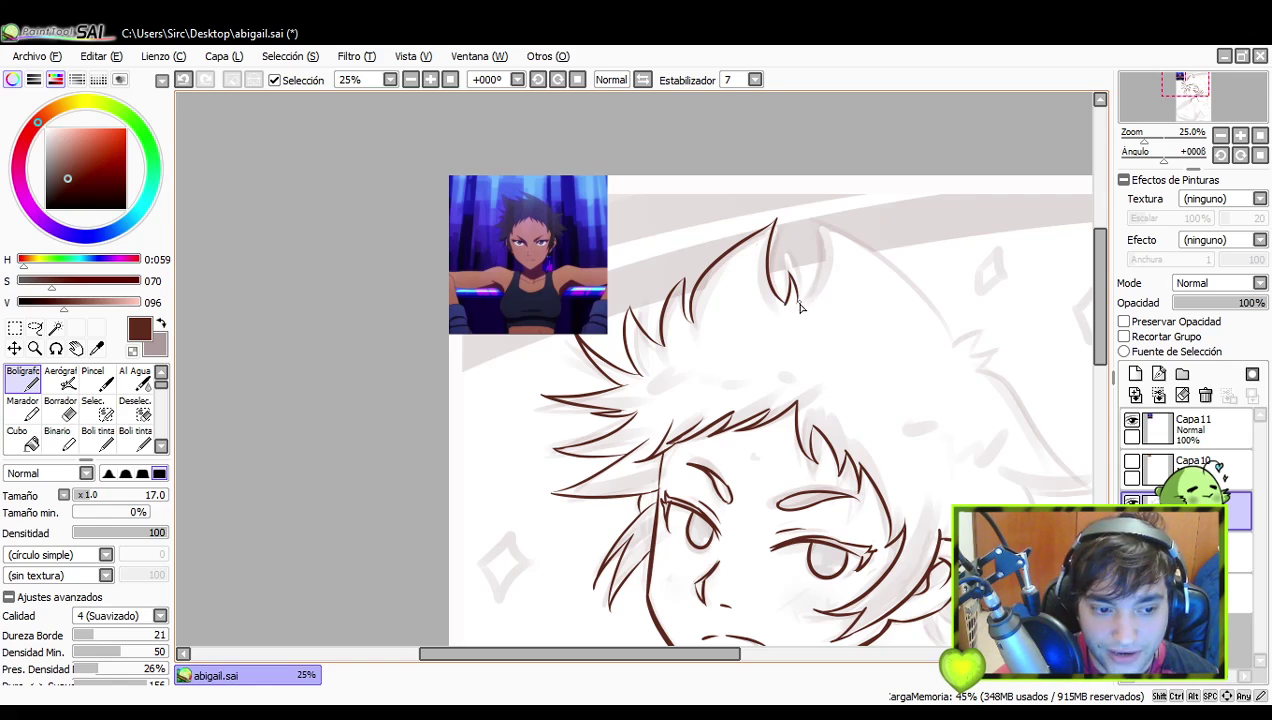
- Draw the second tip's inner edge and the long outer contour of the crown sweeping down toward the back
mouse_move(796, 303)
mouse_down()
mouse_move(828, 232)
mouse_move(948, 362)
mouse_up()
key(ctrl+z)
drag(816, 214, 946, 360)
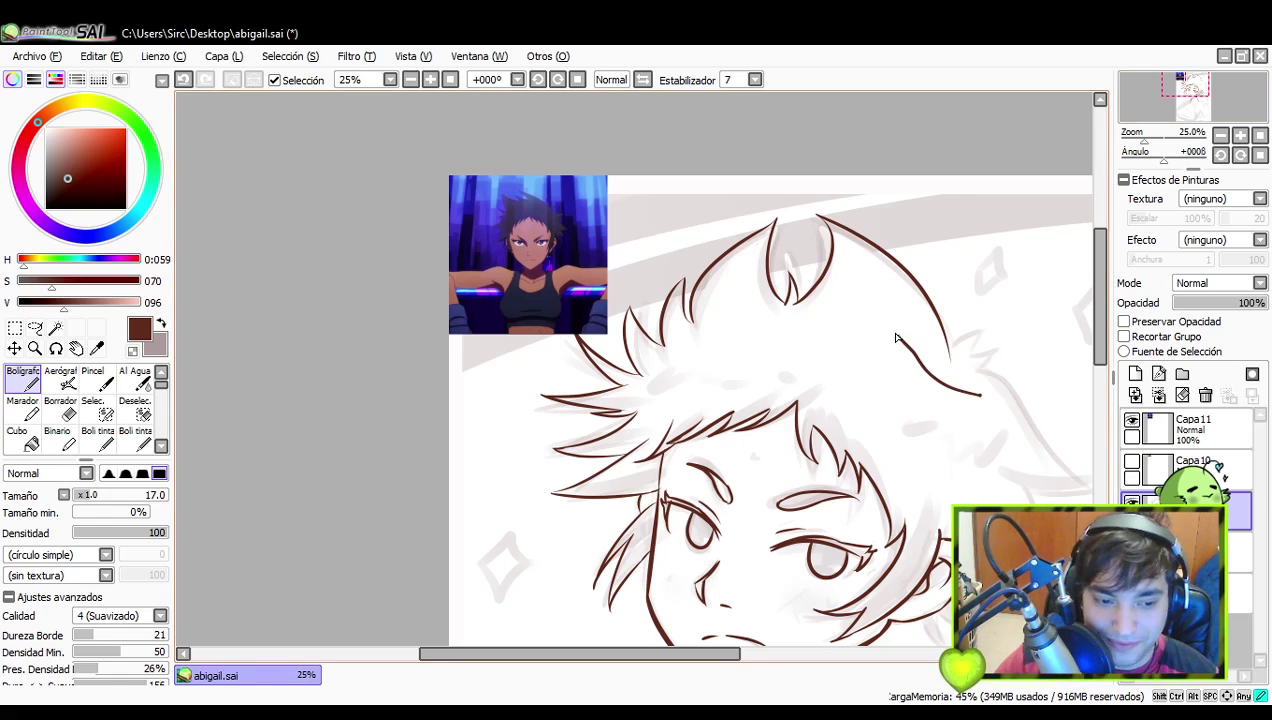
key(ctrl+z)
- Draw two small pointed tufts where the crown contour ends at the back of the head
mouse_move(985, 417)
mouse_down()
mouse_move(897, 389)
mouse_move(877, 409)
mouse_up()
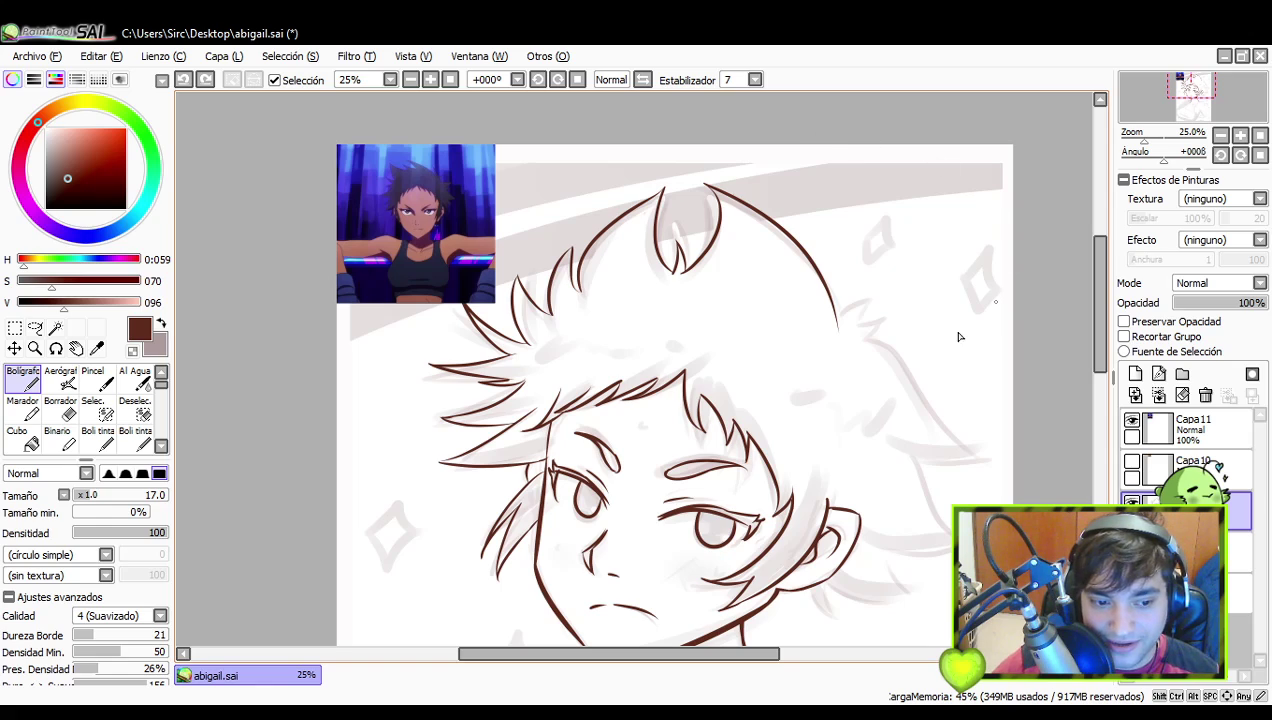
drag(874, 371, 854, 362)
mouse_move(819, 315)
mouse_down()
mouse_move(834, 283)
mouse_move(872, 291)
mouse_move(837, 319)
mouse_up()
key(ctrl+z)
key(ctrl+z)
key(ctrl+z)
key(ctrl+z)
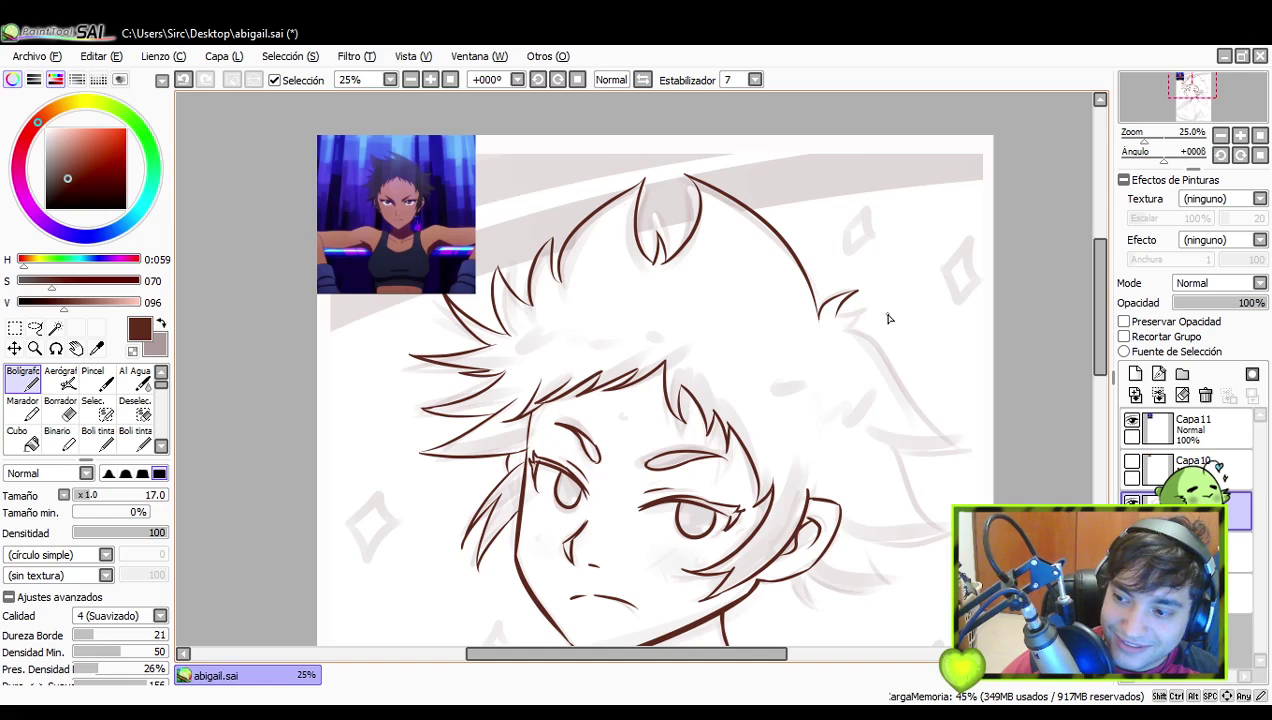
mouse_move(836, 318)
mouse_down()
mouse_move(872, 308)
mouse_move(849, 328)
mouse_up()
key(ctrl+z)
key(ctrl+z)
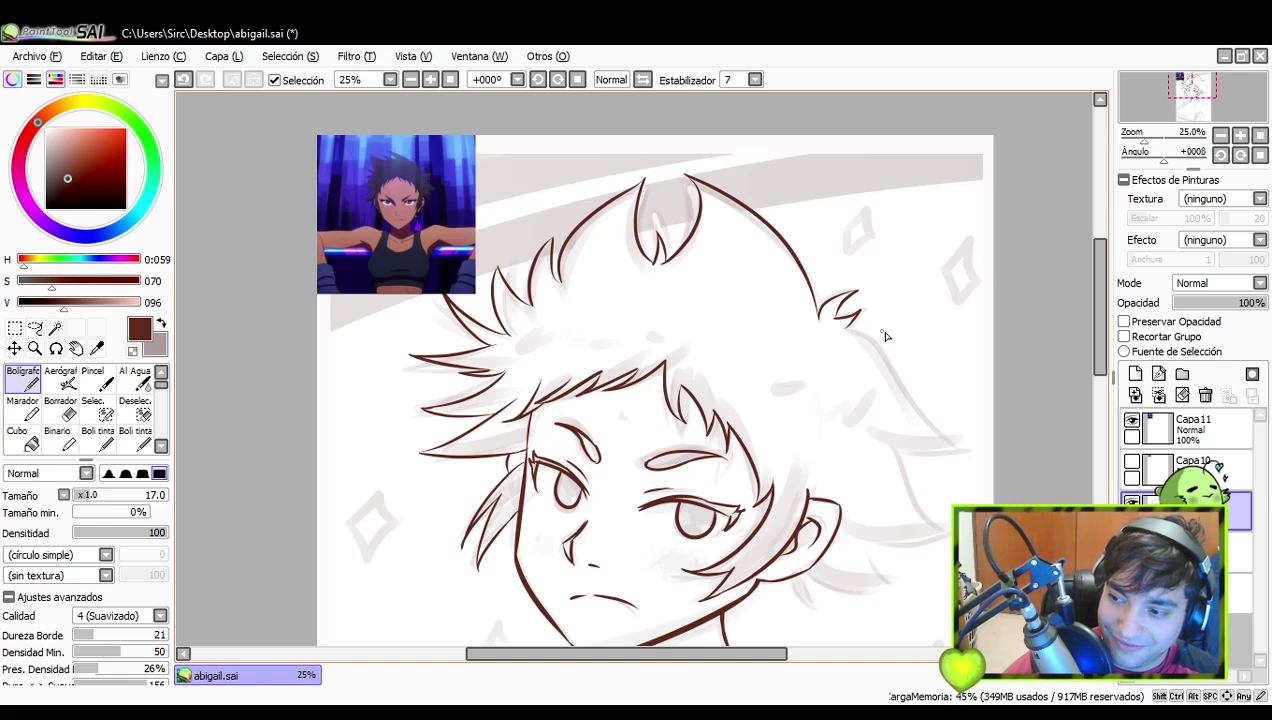
- Draw the long S-shaped outer edge of the back hair from the small tufts to the large spike's tip
key(ctrl+z)
drag(842, 328, 967, 437)
key(ctrl+z)
mouse_move(842, 328)
mouse_down()
mouse_move(870, 336)
mouse_move(949, 428)
mouse_up()
key(ctrl+z)
mouse_move(843, 335)
mouse_down()
mouse_move(899, 412)
mouse_move(965, 446)
mouse_up()
key(ctrl+z)
drag(845, 333, 966, 446)
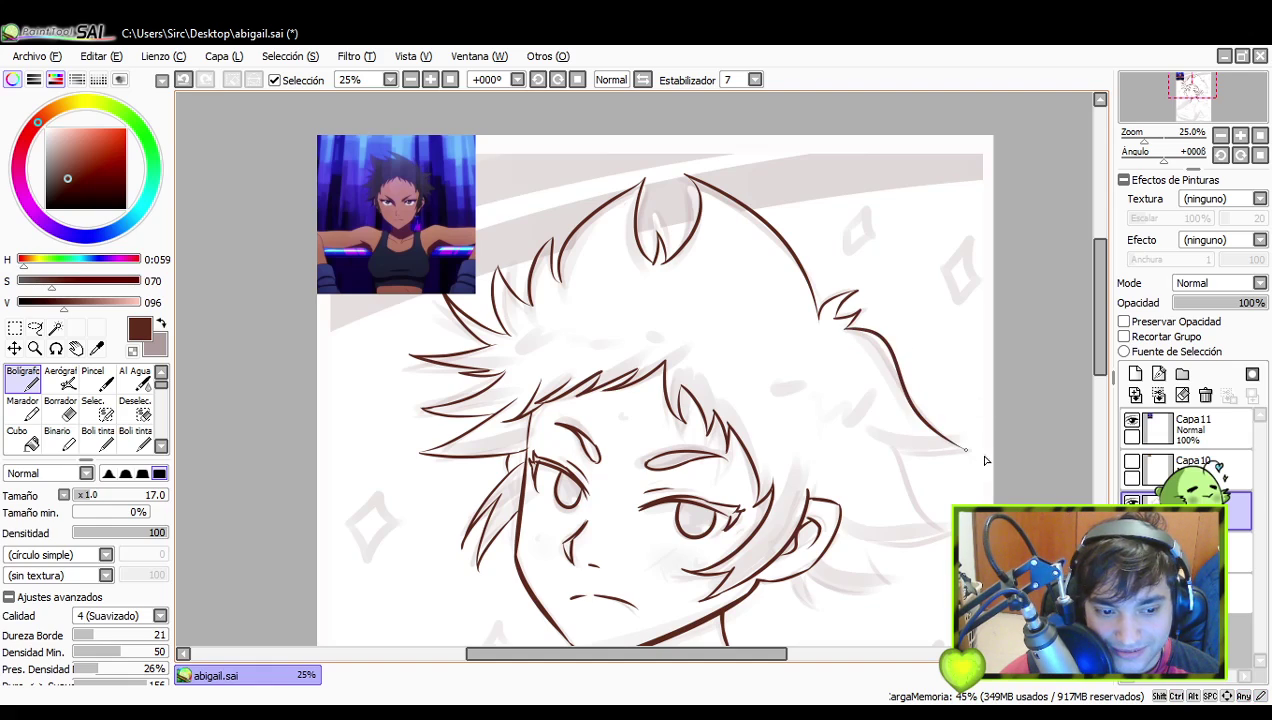
- Draw the underside of the large back spike and the outer edge of the spike below it
mouse_move(903, 486)
mouse_down()
mouse_move(883, 335)
mouse_move(910, 402)
mouse_up()
key(ctrl+z)
mouse_move(880, 320)
mouse_down()
mouse_move(921, 399)
mouse_move(946, 404)
mouse_move(889, 363)
mouse_move(938, 406)
mouse_move(917, 417)
mouse_up()
key(ctrl+z)
key(ctrl+z)
key(ctrl+z)
drag(878, 322, 905, 408)
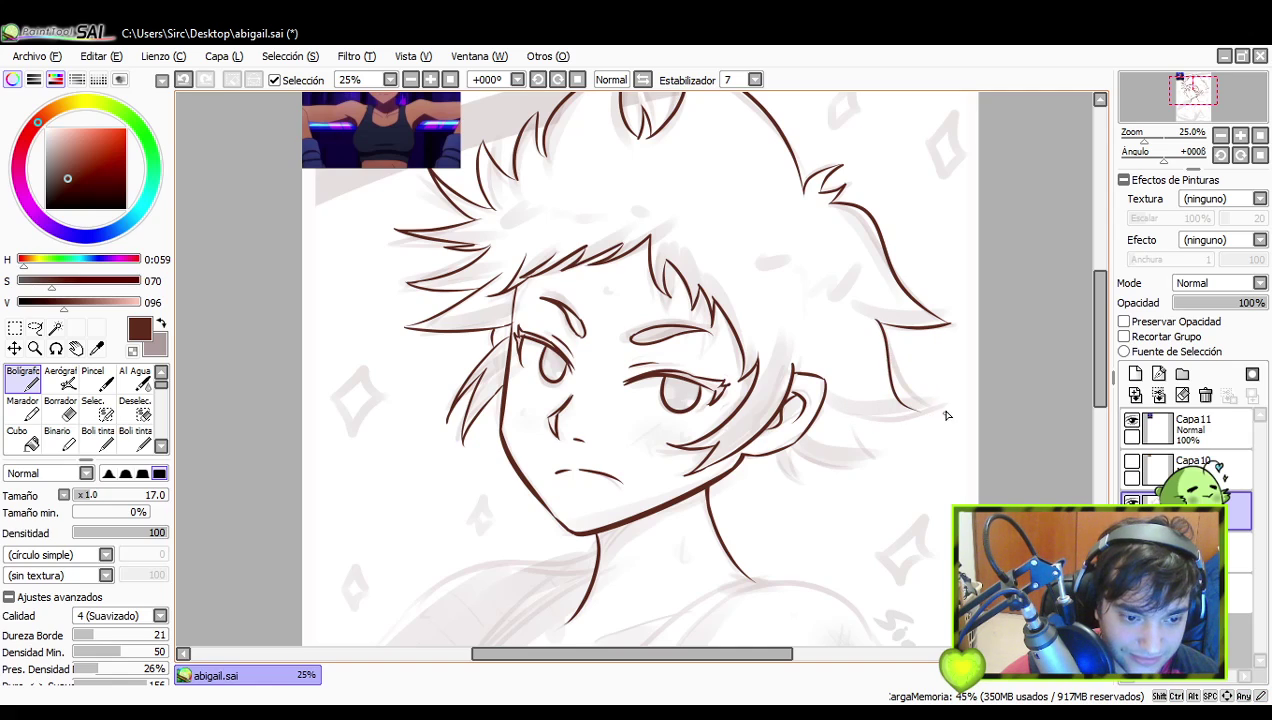
key(ctrl+z)
drag(874, 321, 932, 401)
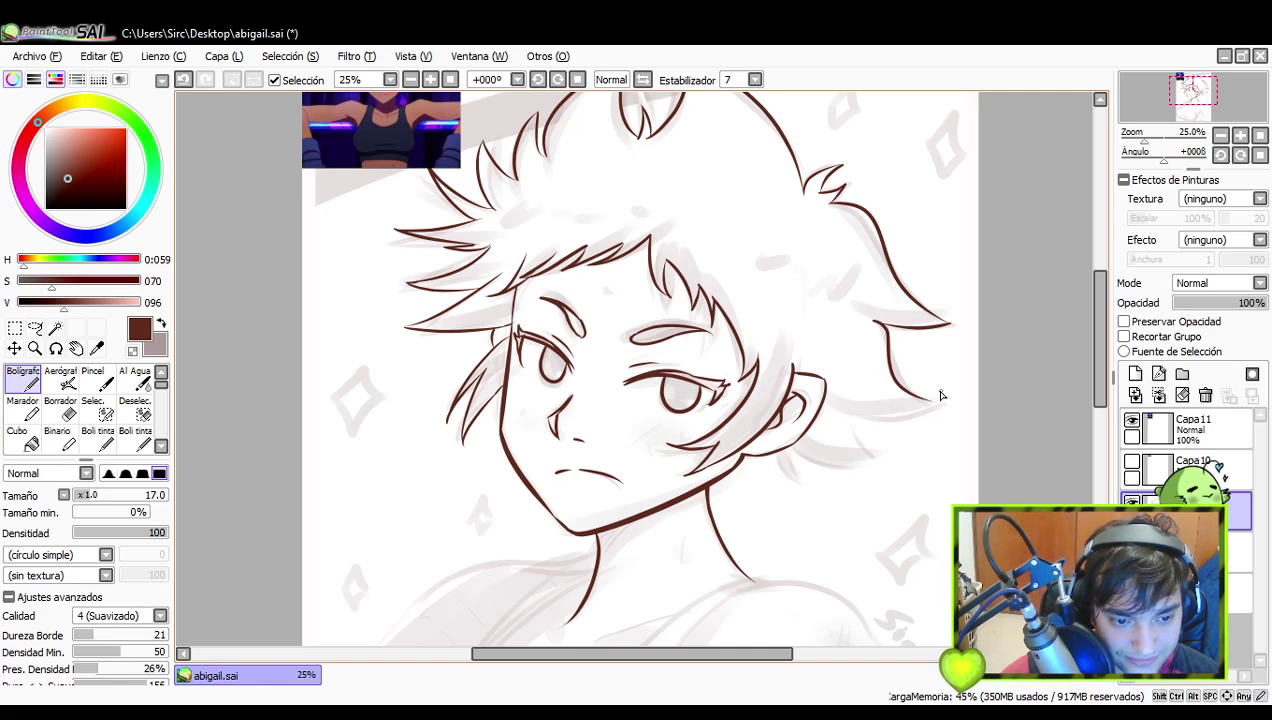
- Close the second back spike's underside and draw the smaller spike beneath it, reaching back toward the ear
mouse_move(883, 474)
mouse_down()
mouse_move(934, 405)
mouse_move(903, 430)
mouse_move(900, 414)
mouse_up()
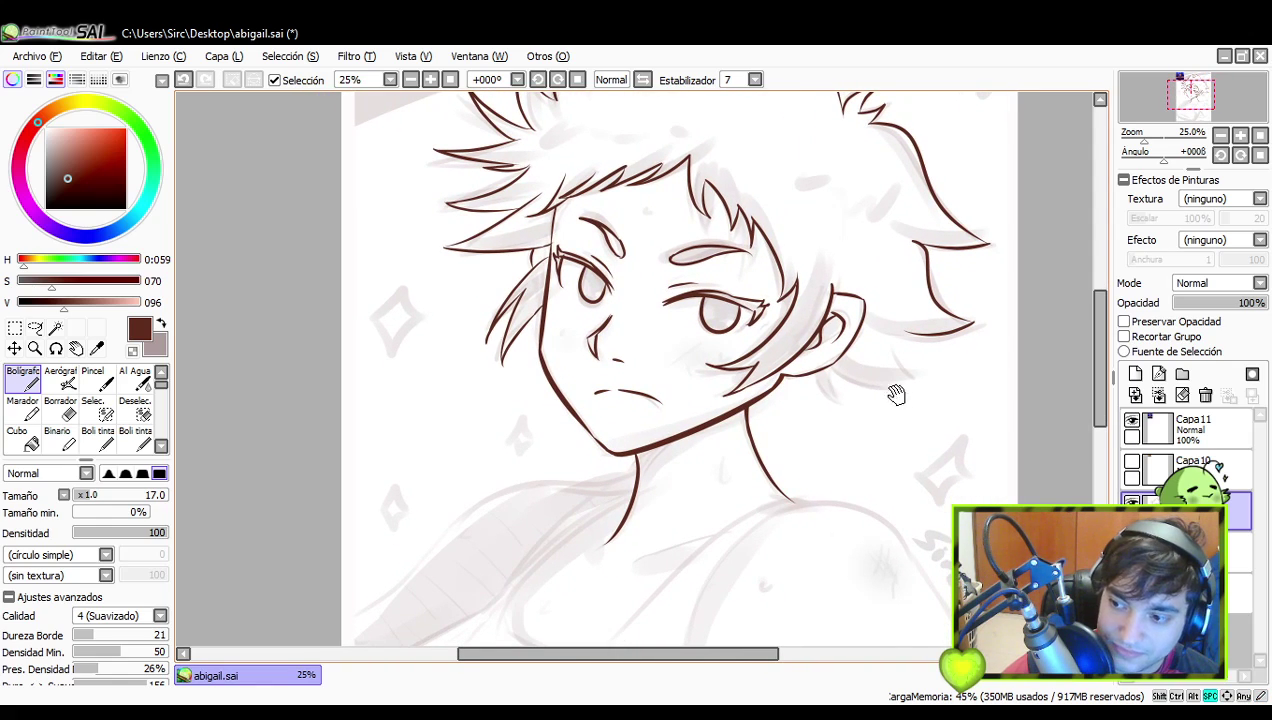
mouse_move(887, 357)
mouse_down()
mouse_move(857, 347)
mouse_move(889, 340)
mouse_move(868, 333)
mouse_move(883, 346)
mouse_move(867, 317)
mouse_move(888, 374)
mouse_move(768, 383)
mouse_up()
key(ctrl+z)
key(ctrl+z)
key(ctrl+z)
key(ctrl+z)
key(ctrl+z)
key(ctrl+z)
drag(881, 383, 821, 353)
key(ctrl+z)
mouse_move(880, 383)
mouse_down()
mouse_move(803, 378)
mouse_move(792, 369)
mouse_move(804, 360)
mouse_up()
key(ctrl+z)
key(ctrl+z)
drag(880, 382, 805, 370)
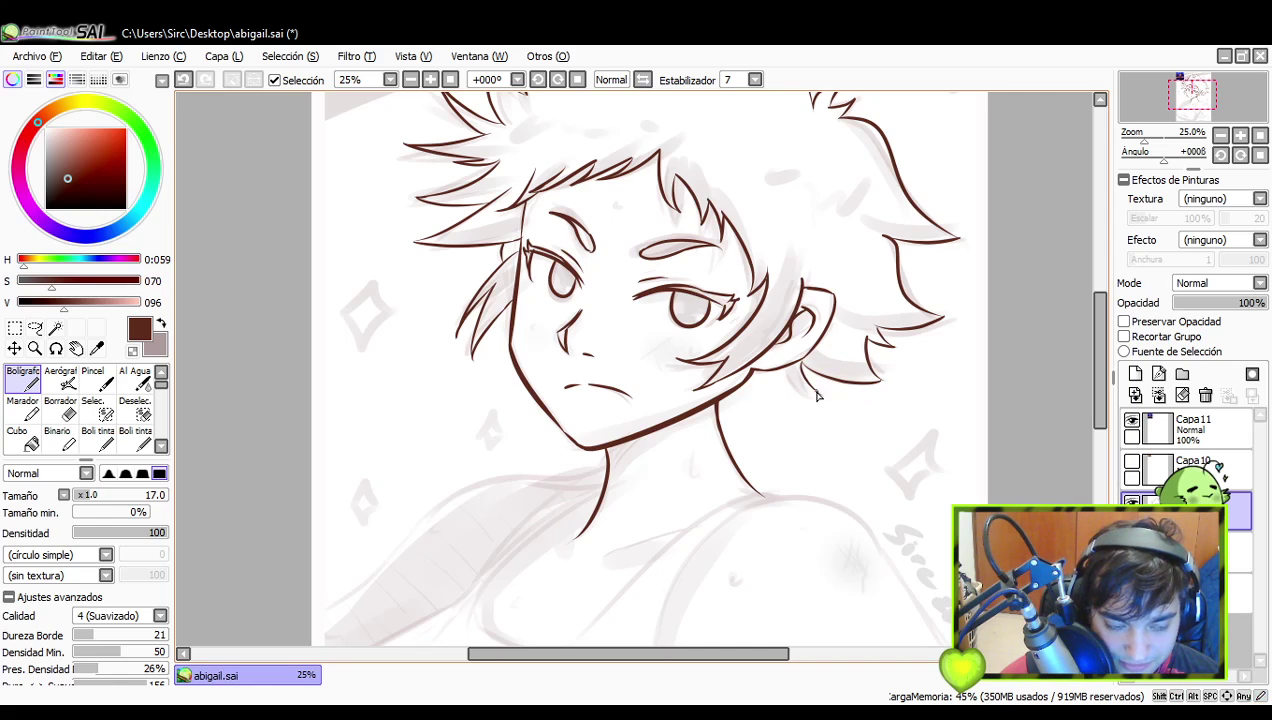
- Draw a small downward-pointing tuft below the ear, next to the smaller back spike
key(ctrl+z)
mouse_move(786, 370)
mouse_down()
mouse_move(821, 394)
mouse_move(782, 410)
mouse_move(760, 395)
mouse_up()
key(ctrl+z)
key(ctrl+z)
key(ctrl+z)
key(ctrl+z)
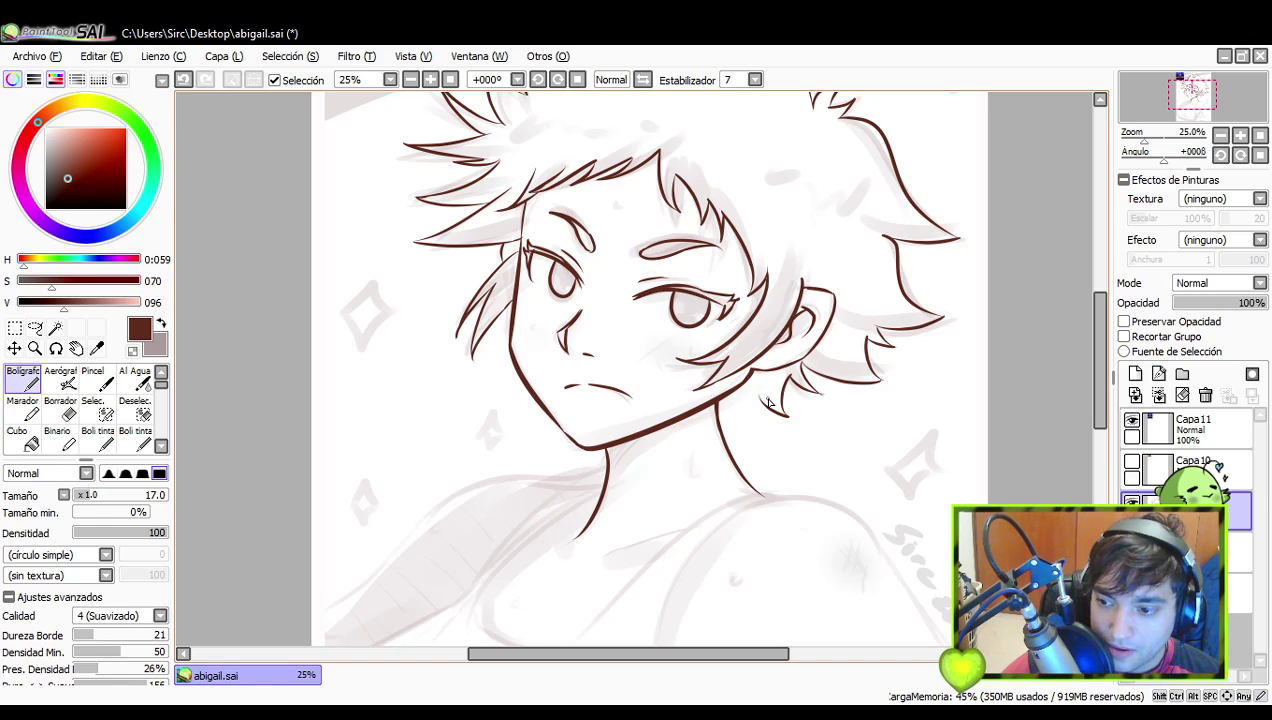
- Draw the next narrow tuft closer to the neck, ending in a downward point
mouse_move(757, 400)
mouse_down()
mouse_move(768, 434)
mouse_move(781, 429)
mouse_move(767, 415)
mouse_move(775, 424)
mouse_up()
key(ctrl+z)
key(ctrl+z)
key(ctrl+z)
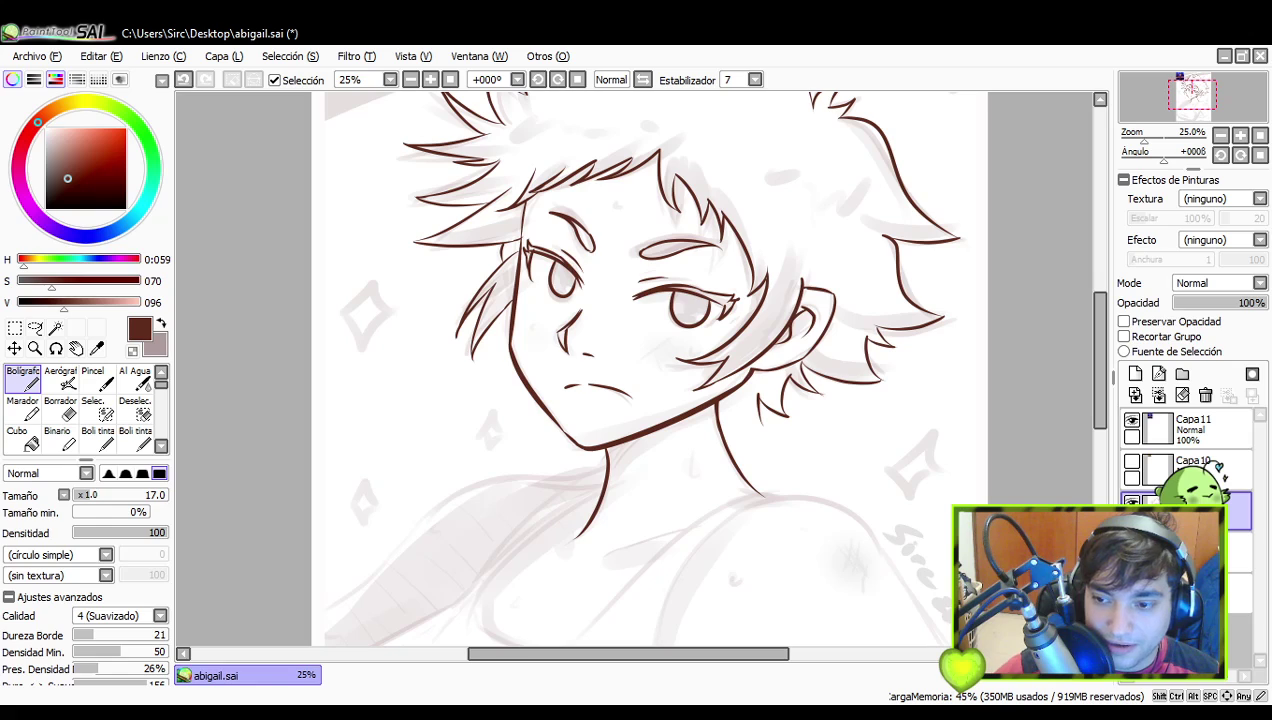
- Make layer Capa10 visible and temporarily hide Capa11 to examine the hair in both reference images
drag(769, 445, 728, 370)
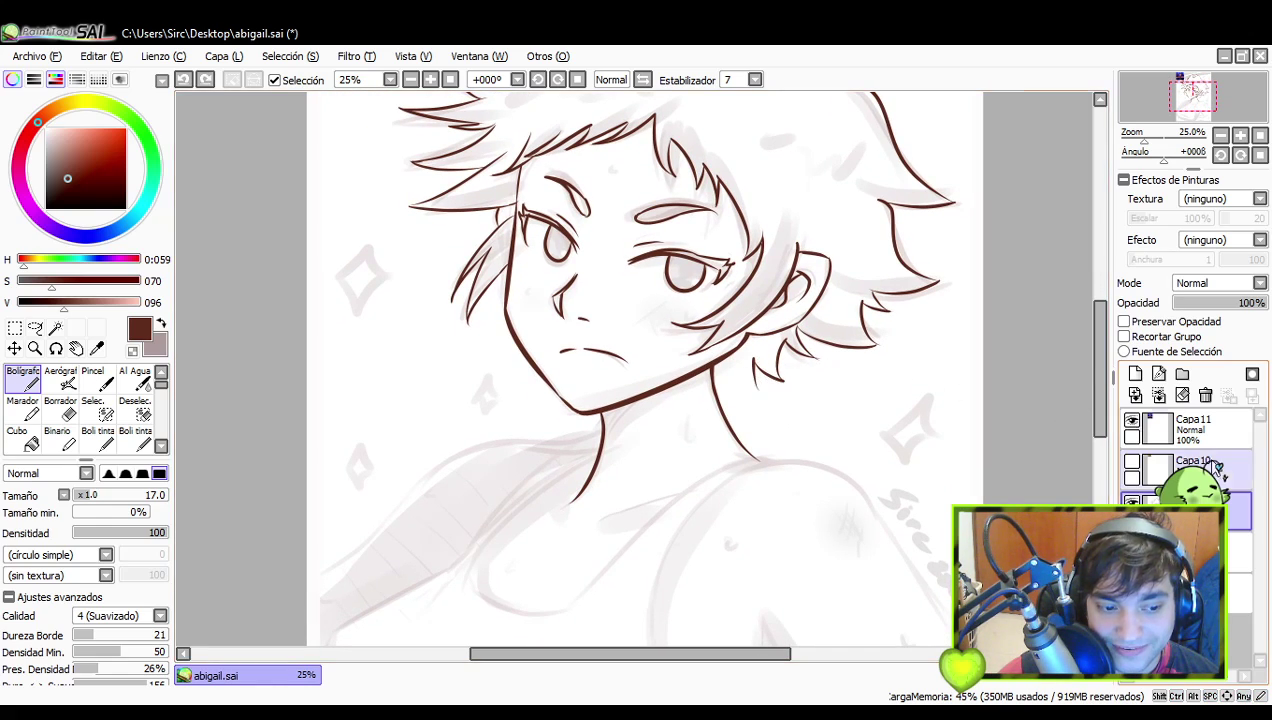
drag(937, 248, 1058, 505)
drag(978, 258, 1005, 343)
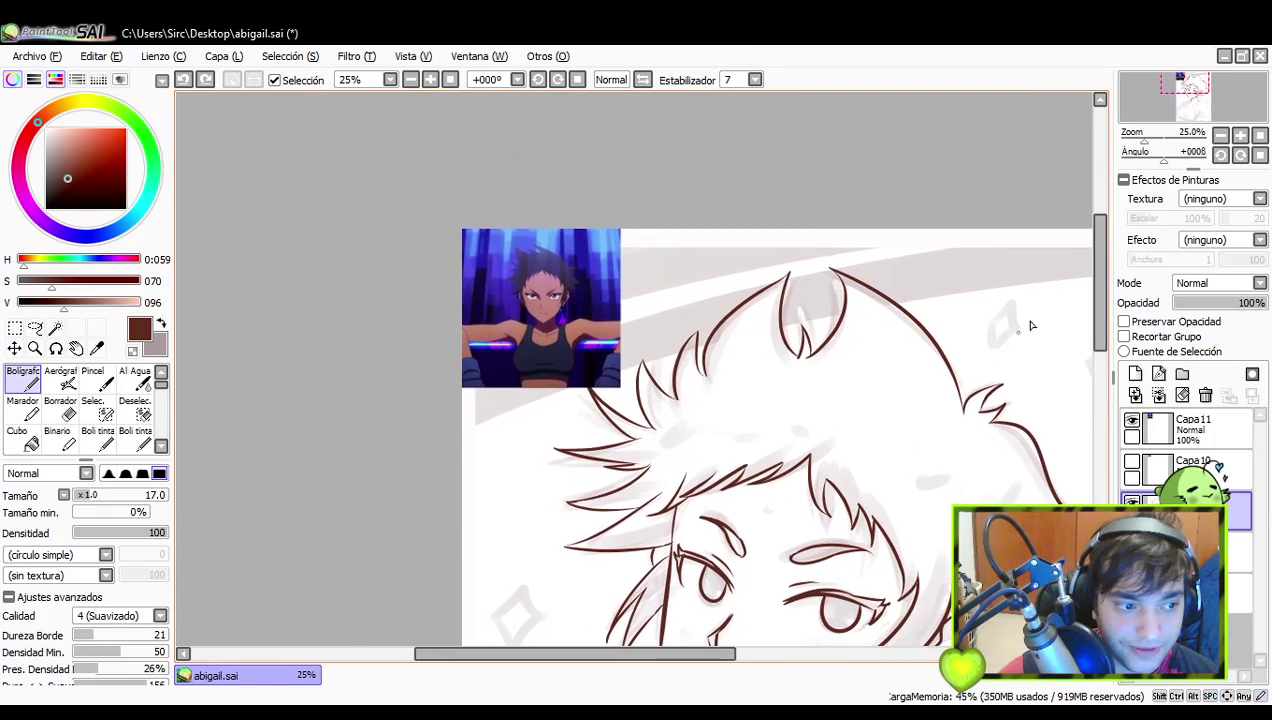
click(1241, 135)
click(1241, 135)
drag(744, 354, 884, 389)
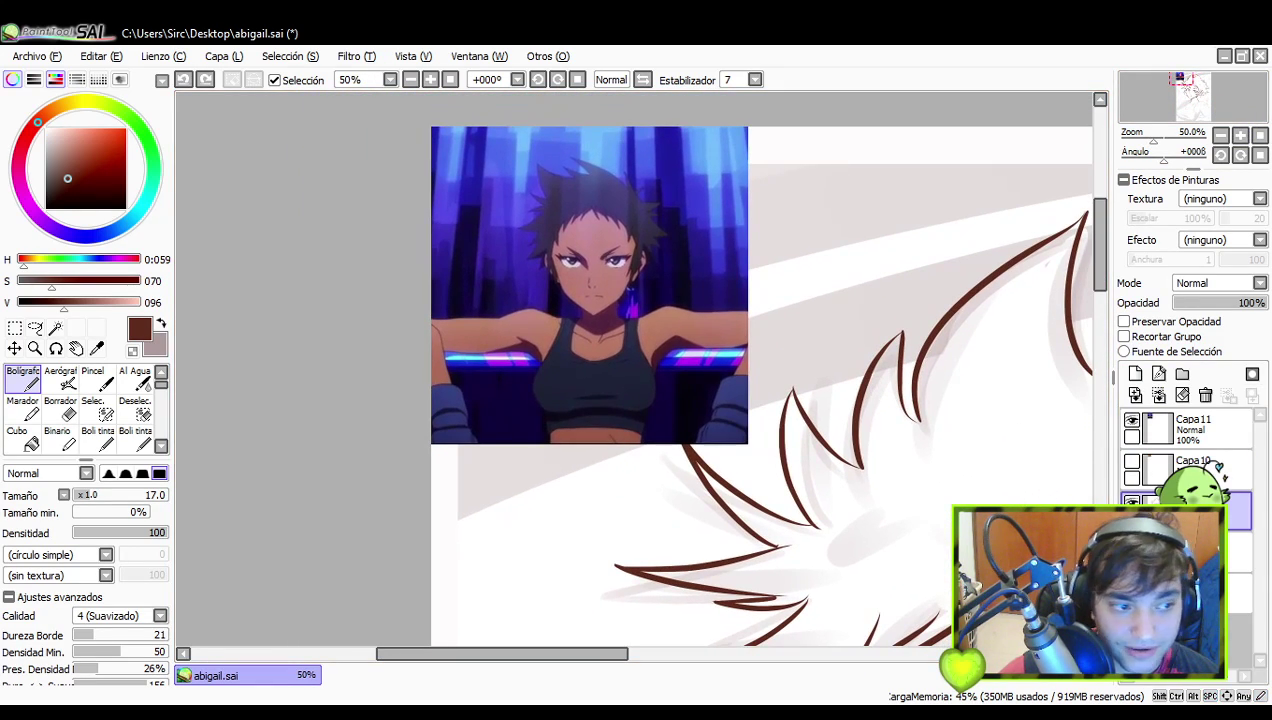
click(1131, 462)
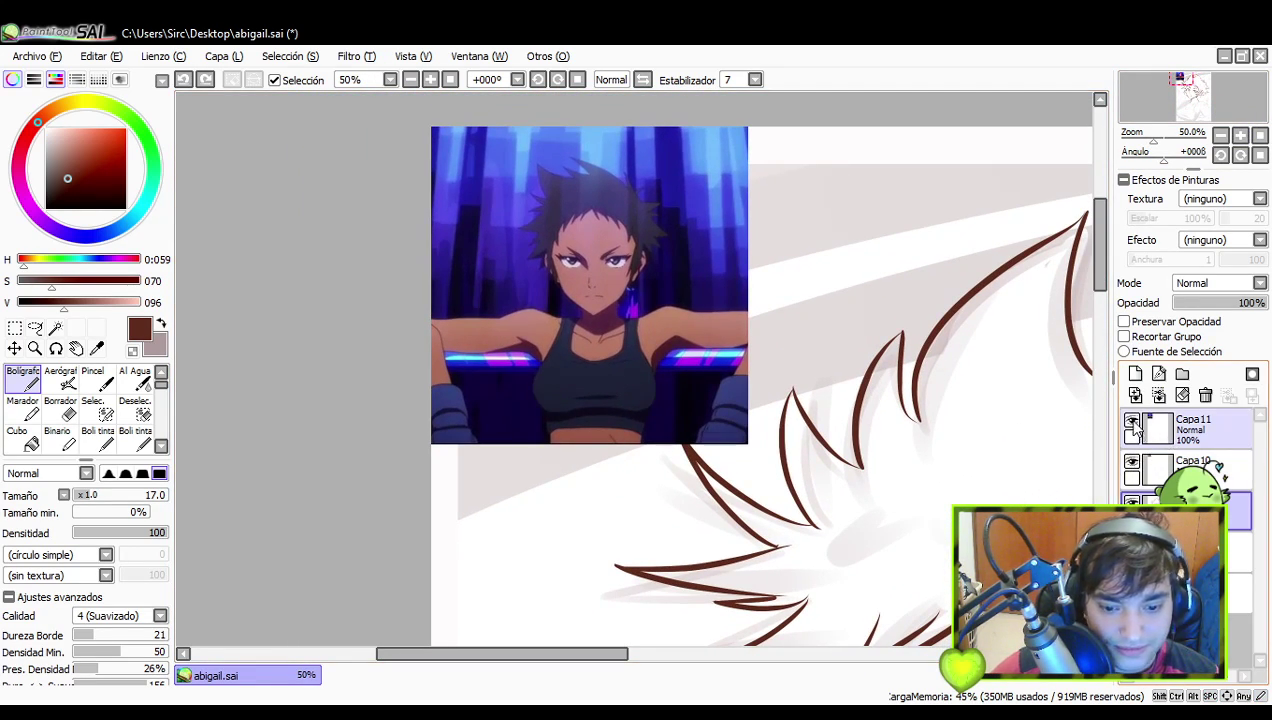
click(1132, 421)
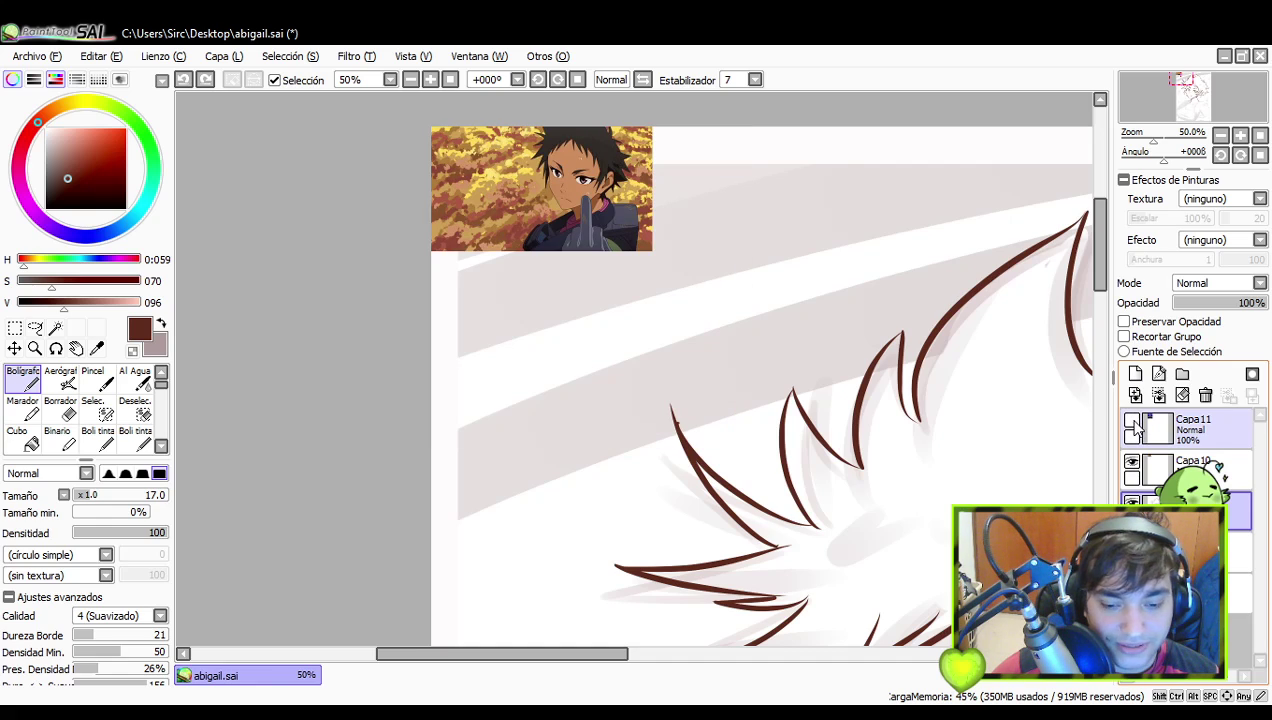
click(1132, 421)
drag(917, 503, 686, 388)
click(1220, 135)
click(1220, 135)
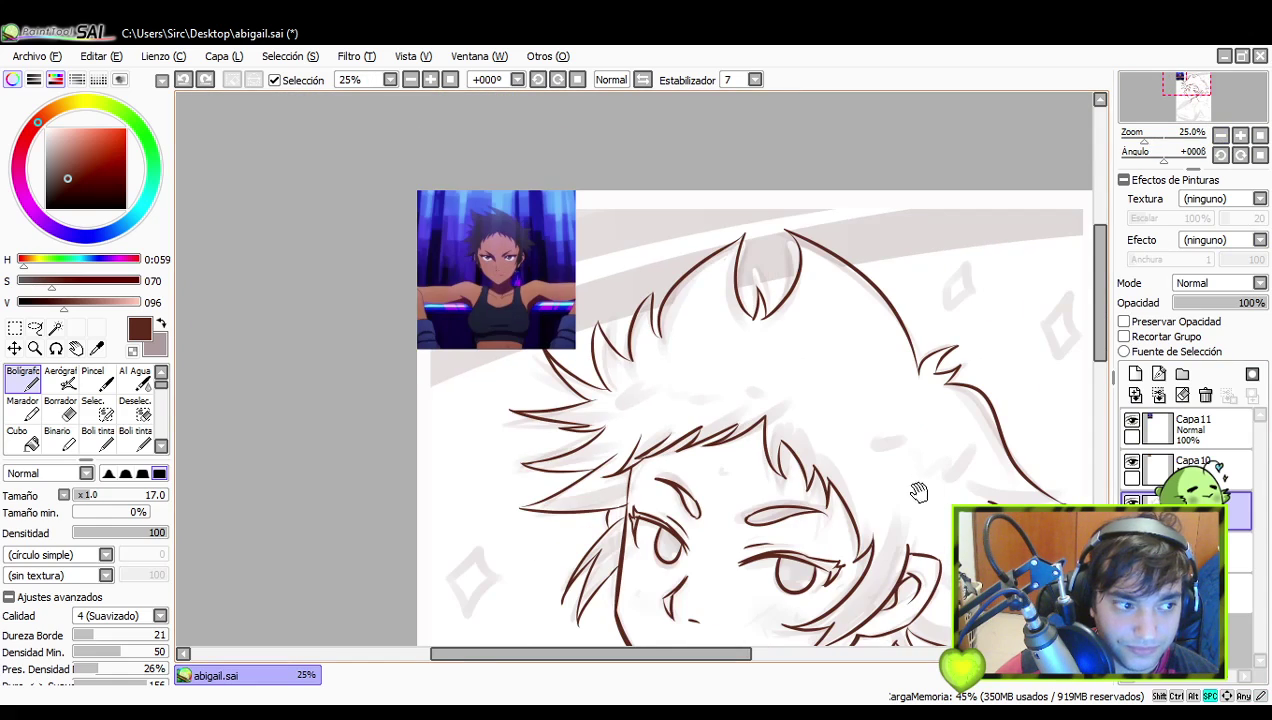
- Add the remaining short pointed tufts at the nape, filling the gap between the ear and the neck line
drag(923, 503, 868, 441)
drag(875, 500, 868, 391)
mouse_move(860, 456)
mouse_down()
mouse_move(909, 503)
mouse_move(924, 543)
mouse_move(889, 480)
mouse_move(884, 503)
mouse_move(829, 540)
mouse_up()
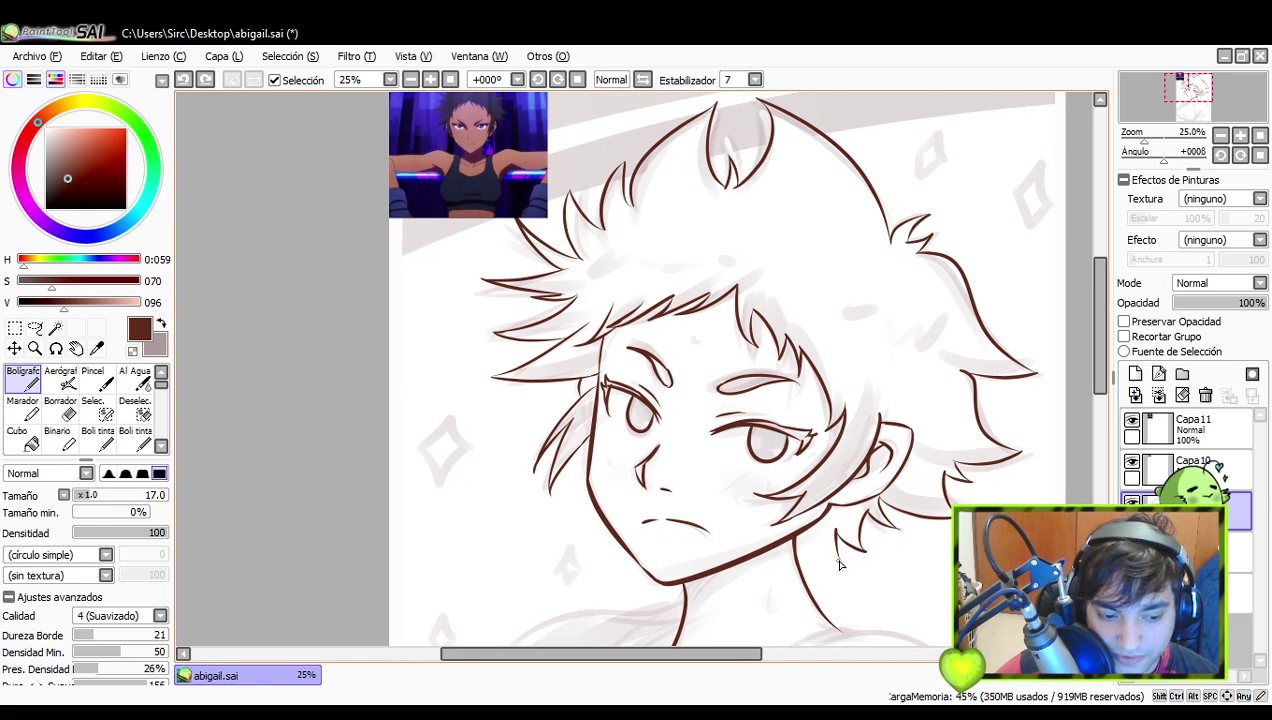
key(ctrl+z)
drag(840, 560, 818, 530)
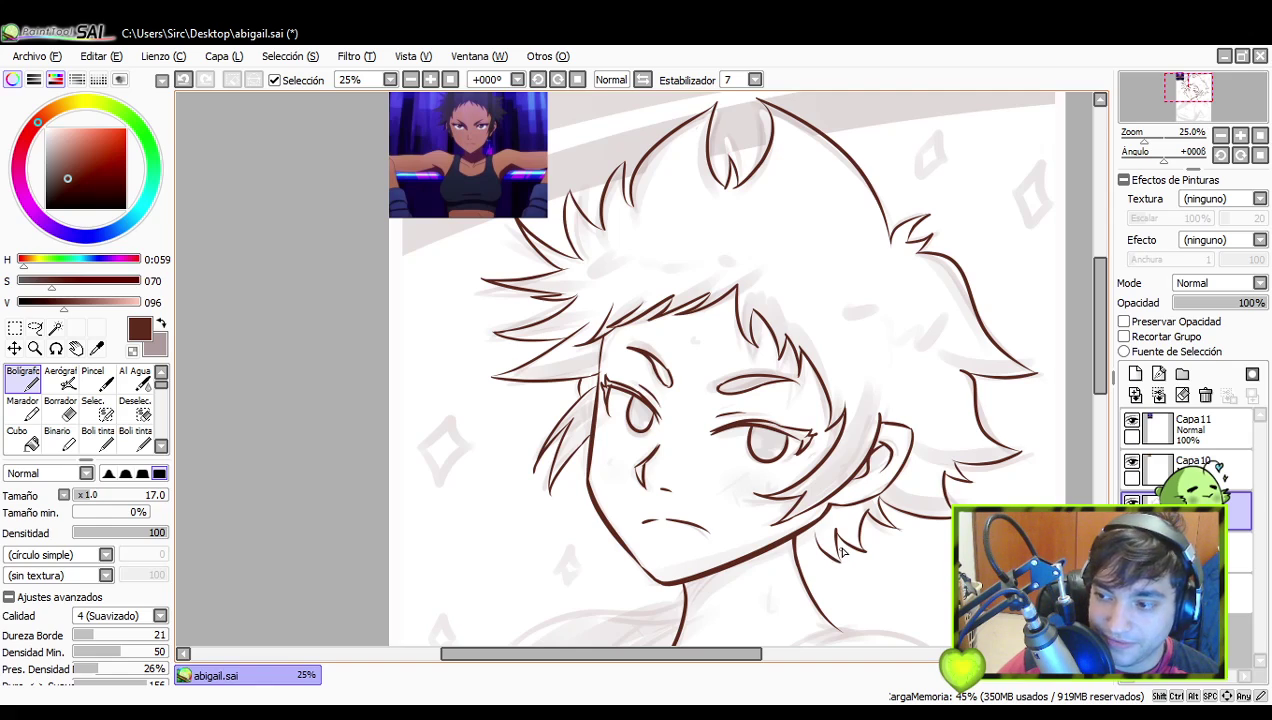
scroll(843, 553, down, 2)
mouse_move(812, 491)
mouse_down()
mouse_move(787, 520)
mouse_move(791, 510)
mouse_move(808, 521)
mouse_move(796, 498)
mouse_up()
key(ctrl+z)
key(ctrl+z)
key(ctrl+z)
key(ctrl+z)
key(space)
drag(946, 426, 866, 445)
drag(548, 431, 547, 424)
mouse_move(828, 418)
mouse_down()
mouse_move(846, 388)
mouse_move(940, 508)
mouse_up()
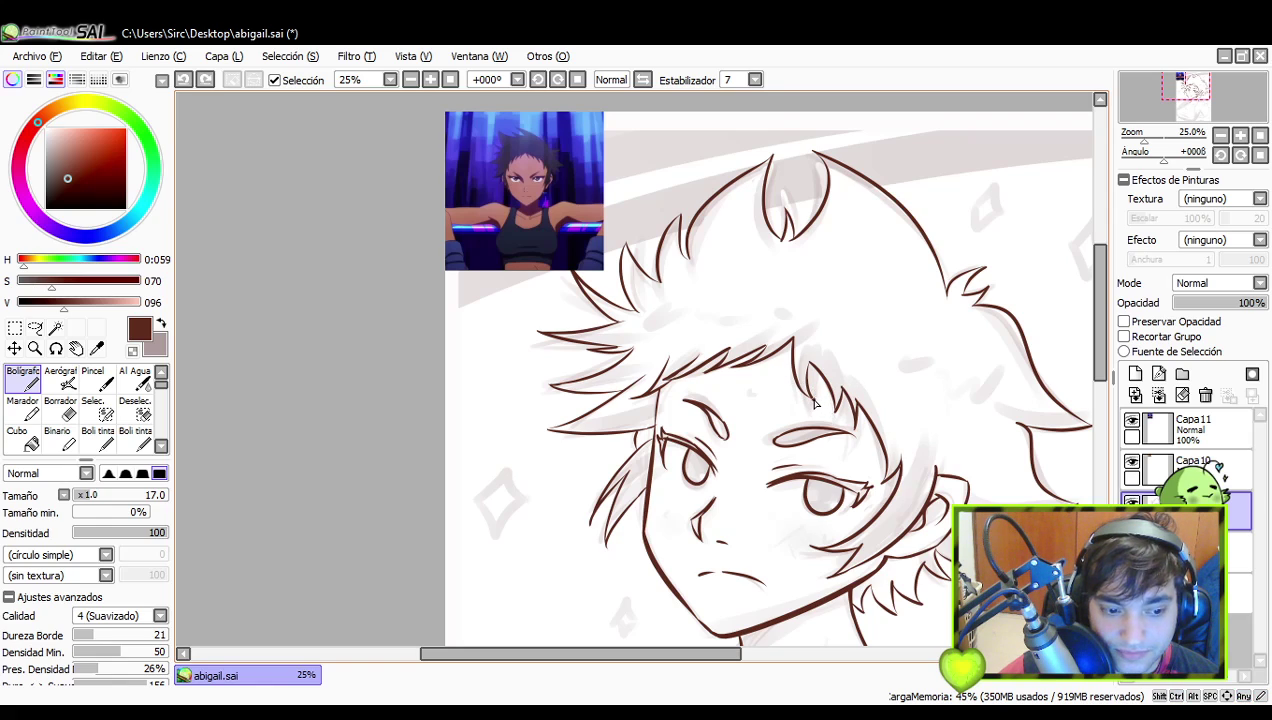
drag(793, 382, 791, 320)
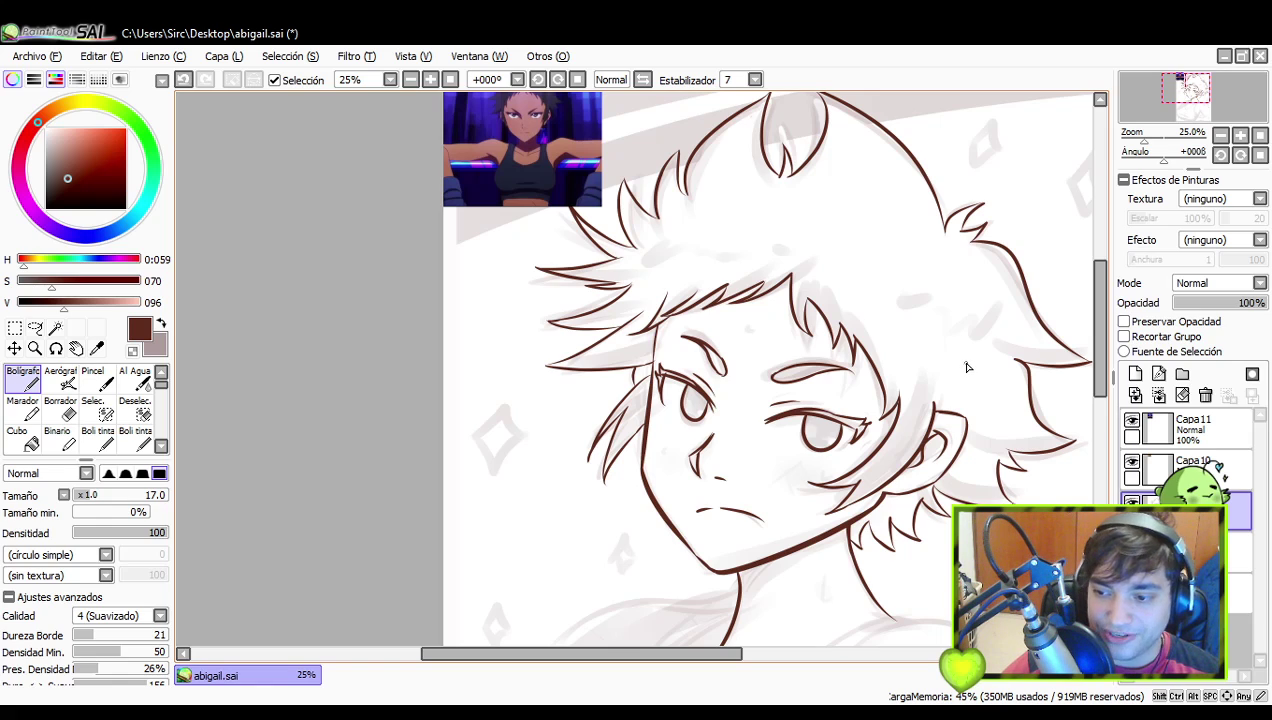
mouse_move(973, 480)
mouse_down()
mouse_move(930, 400)
mouse_move(869, 394)
mouse_up()
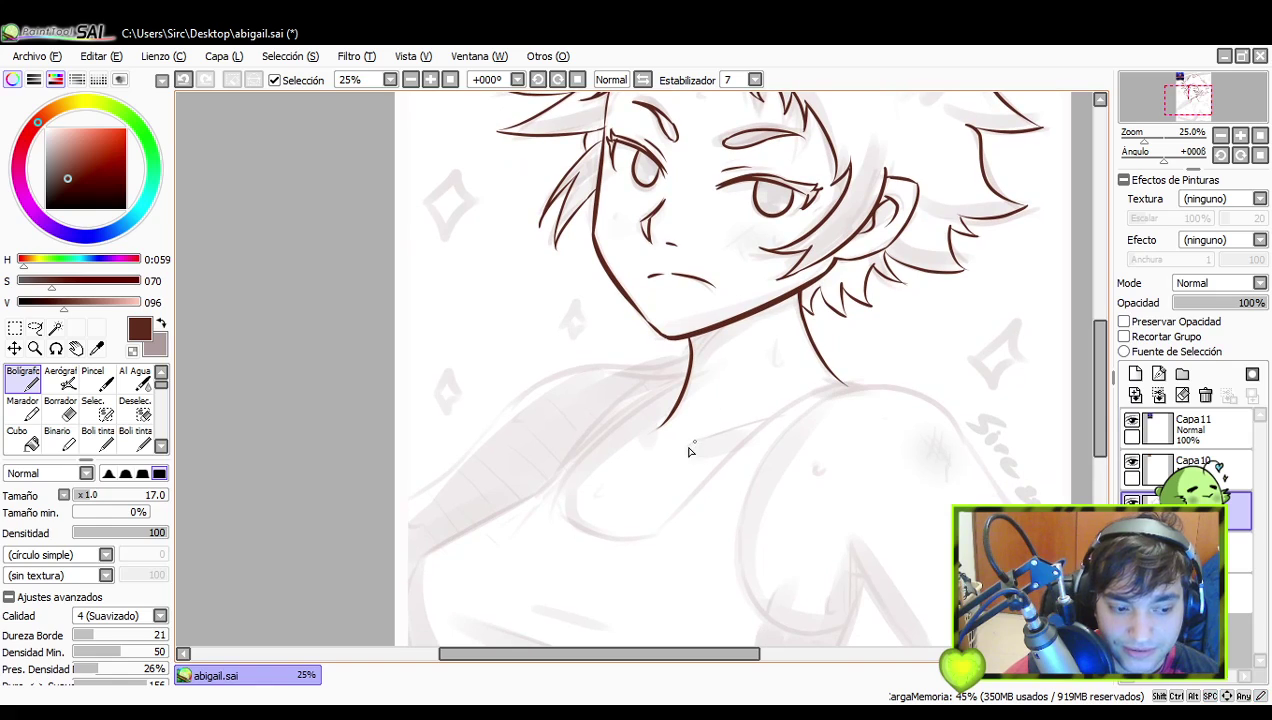
- Draw a short, slightly curved collarbone line below the base of the neck
mouse_move(679, 452)
mouse_down()
mouse_move(801, 416)
mouse_move(726, 433)
mouse_move(757, 426)
mouse_up()
key(ctrl+z)
key(ctrl+z)
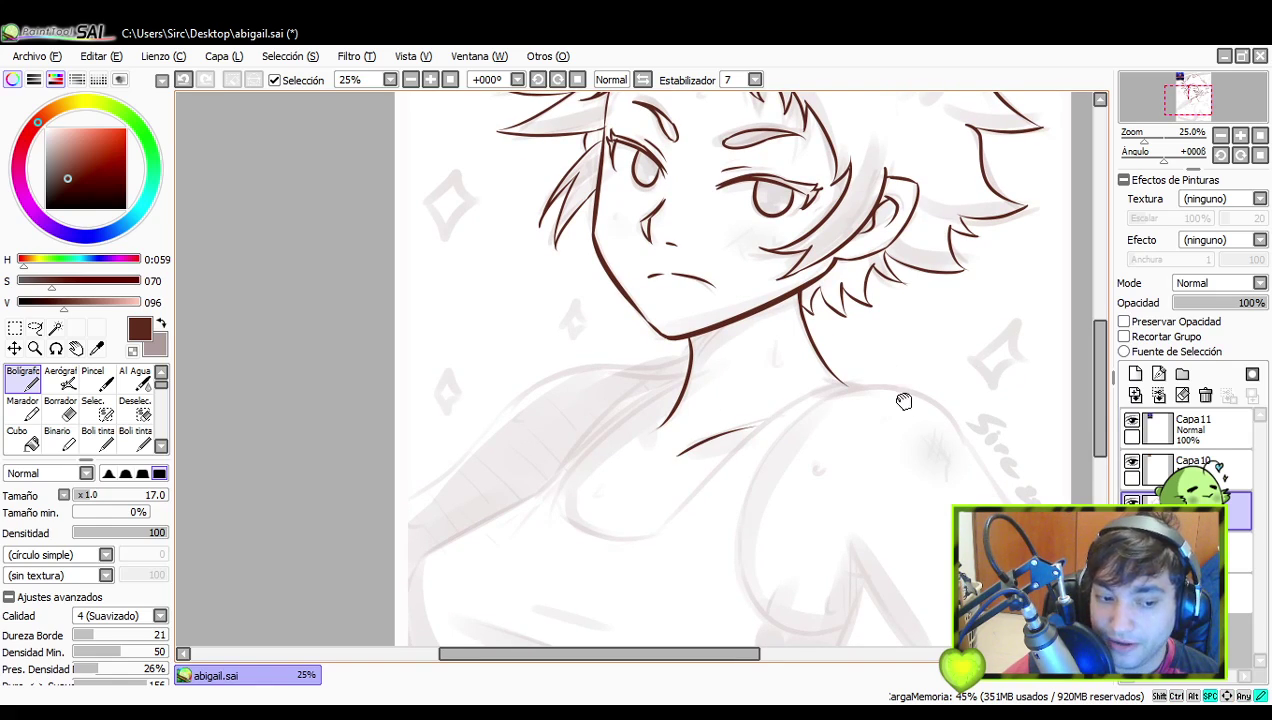
drag(903, 400, 889, 371)
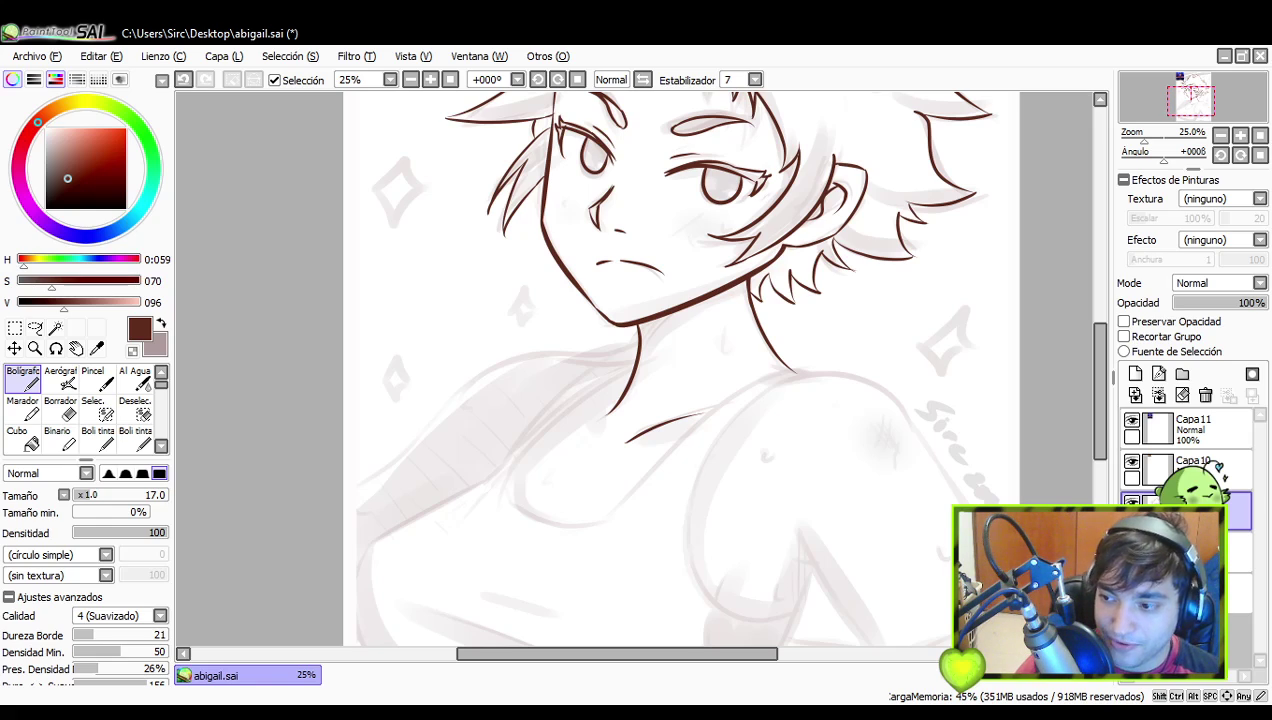
key(alt+Tab)
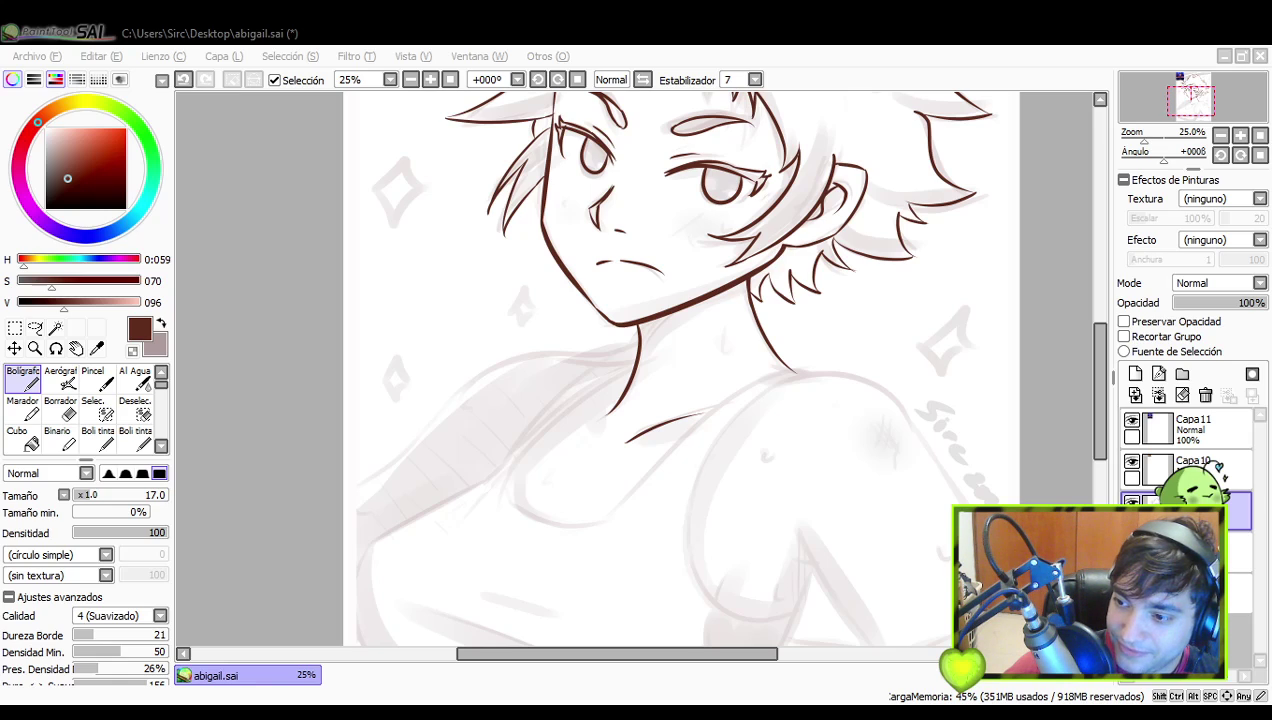
click(965, 215)
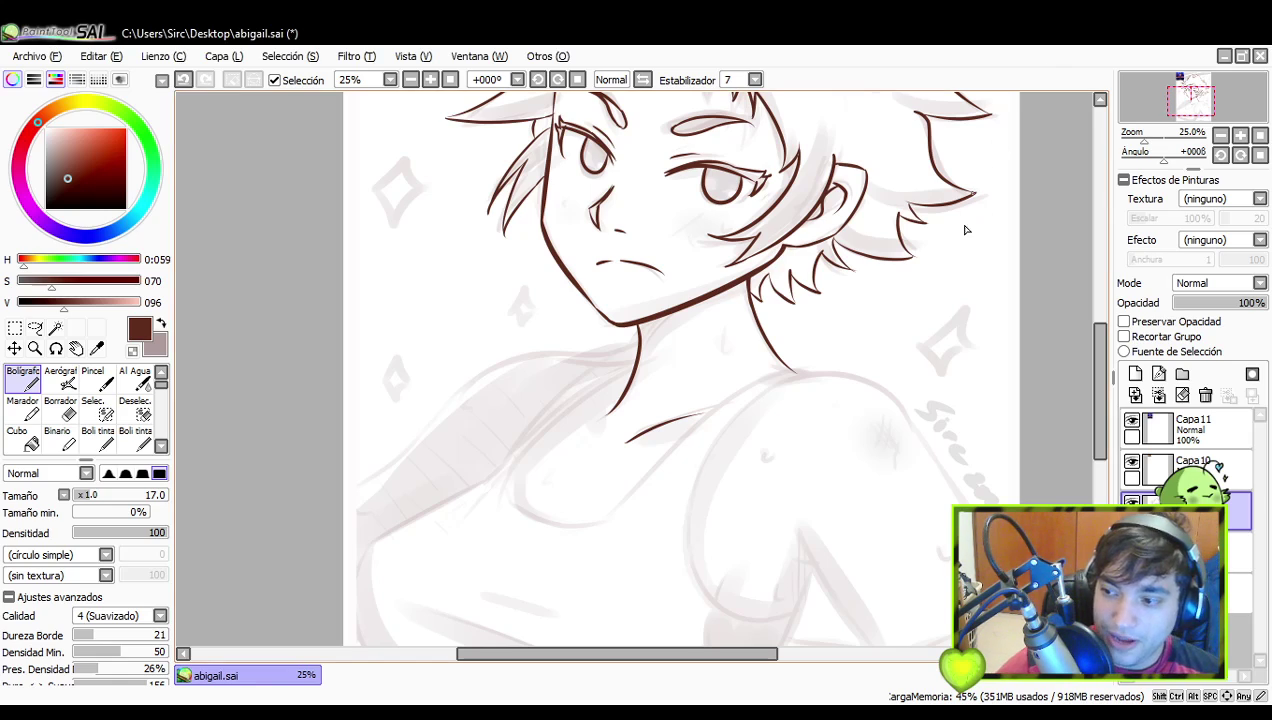
- Draw the curved neckline edge of the tank top from mid-chest up to the near shoulder, ending in a short extension past the neck line
key(space)
drag(750, 492, 748, 443)
drag(640, 503, 876, 334)
key(ctrl+z)
mouse_move(638, 515)
mouse_down()
mouse_move(848, 368)
mouse_move(645, 488)
mouse_move(843, 355)
mouse_up()
key(ctrl+z)
key(ctrl+z)
key(ctrl+z)
drag(641, 506, 850, 361)
key(ctrl+z)
drag(636, 512, 820, 364)
key(ctrl+z)
mouse_move(636, 504)
mouse_down()
mouse_move(711, 421)
mouse_move(828, 356)
mouse_up()
key(ctrl+z)
mouse_move(636, 505)
mouse_down()
mouse_move(724, 428)
mouse_move(850, 362)
mouse_move(816, 362)
mouse_move(676, 449)
mouse_move(850, 355)
mouse_up()
key(ctrl+z)
key(ctrl+z)
key(ctrl+z)
key(ctrl+z)
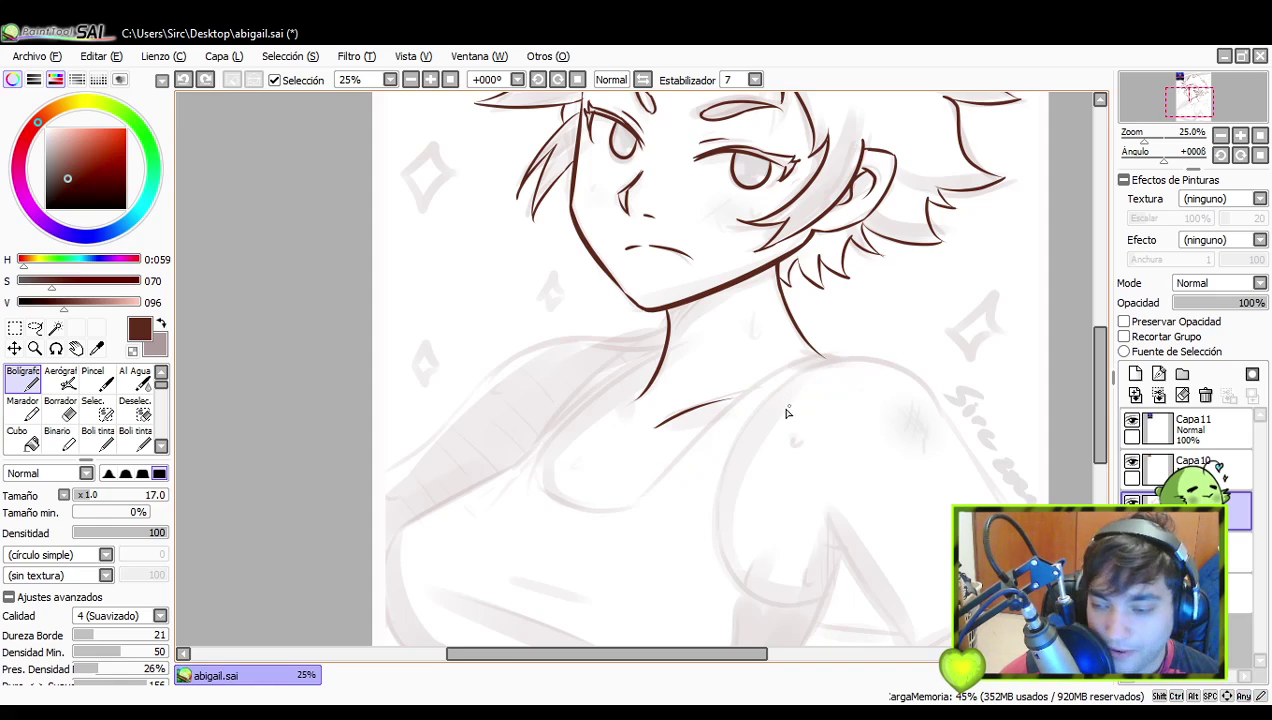
drag(628, 510, 898, 341)
key(ctrl+z)
drag(630, 508, 808, 362)
key(ctrl+z)
drag(630, 510, 832, 356)
key(ctrl+z)
drag(638, 505, 822, 356)
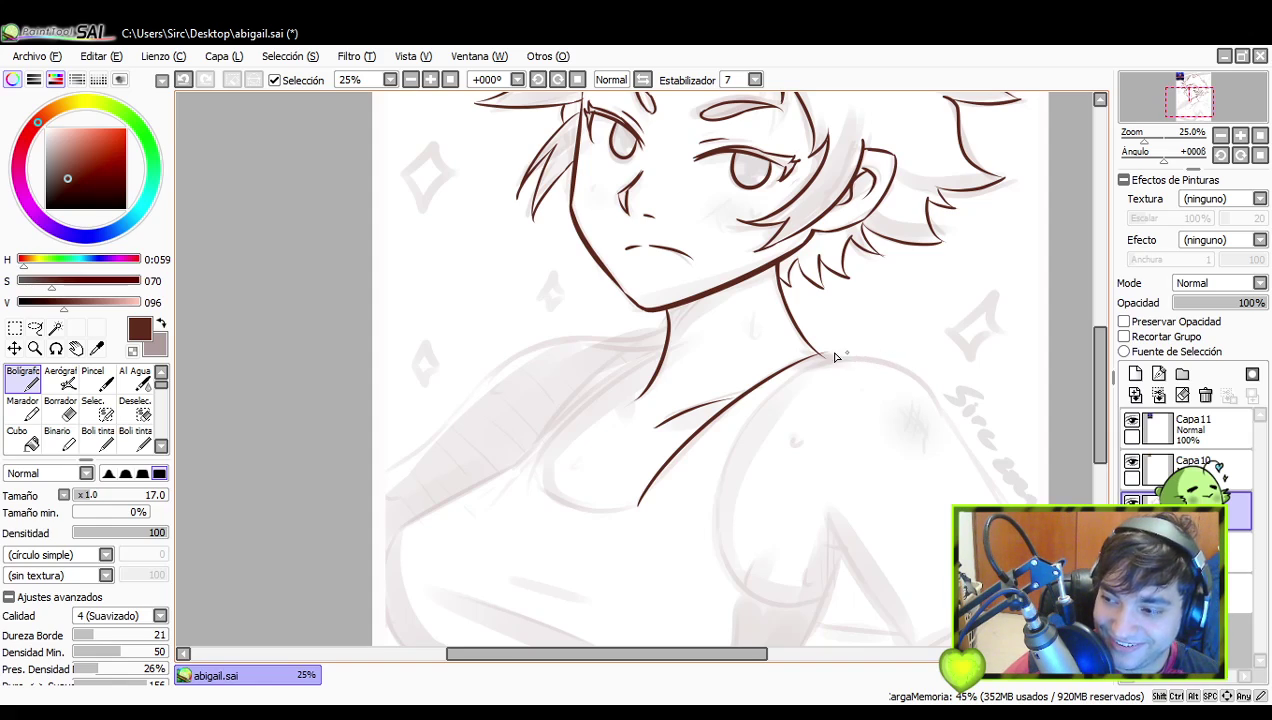
key(ctrl+z)
drag(822, 355, 859, 359)
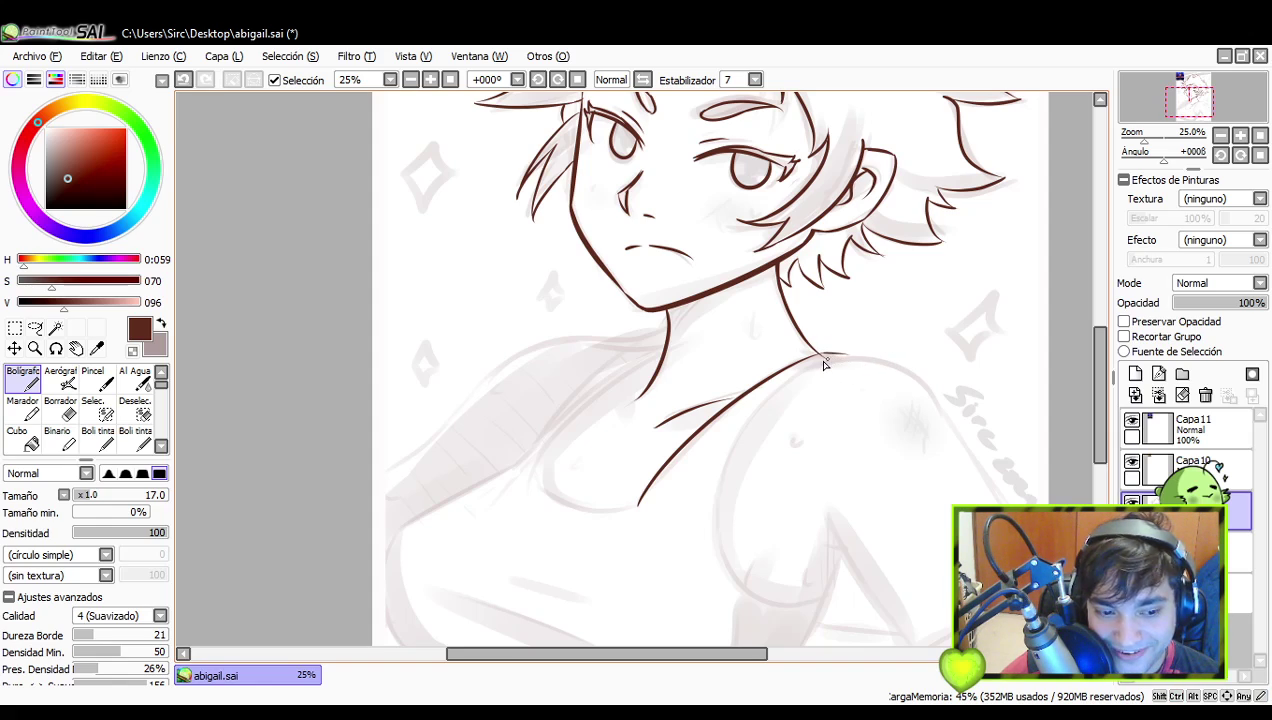
- Draw the upper part of the near armhole as a curve from the shoulder strap down the side of the top
drag(798, 426, 830, 410)
drag(738, 502, 935, 368)
key(ctrl+z)
mouse_move(732, 482)
mouse_down()
mouse_move(874, 339)
mouse_move(923, 360)
mouse_up()
key(ctrl+z)
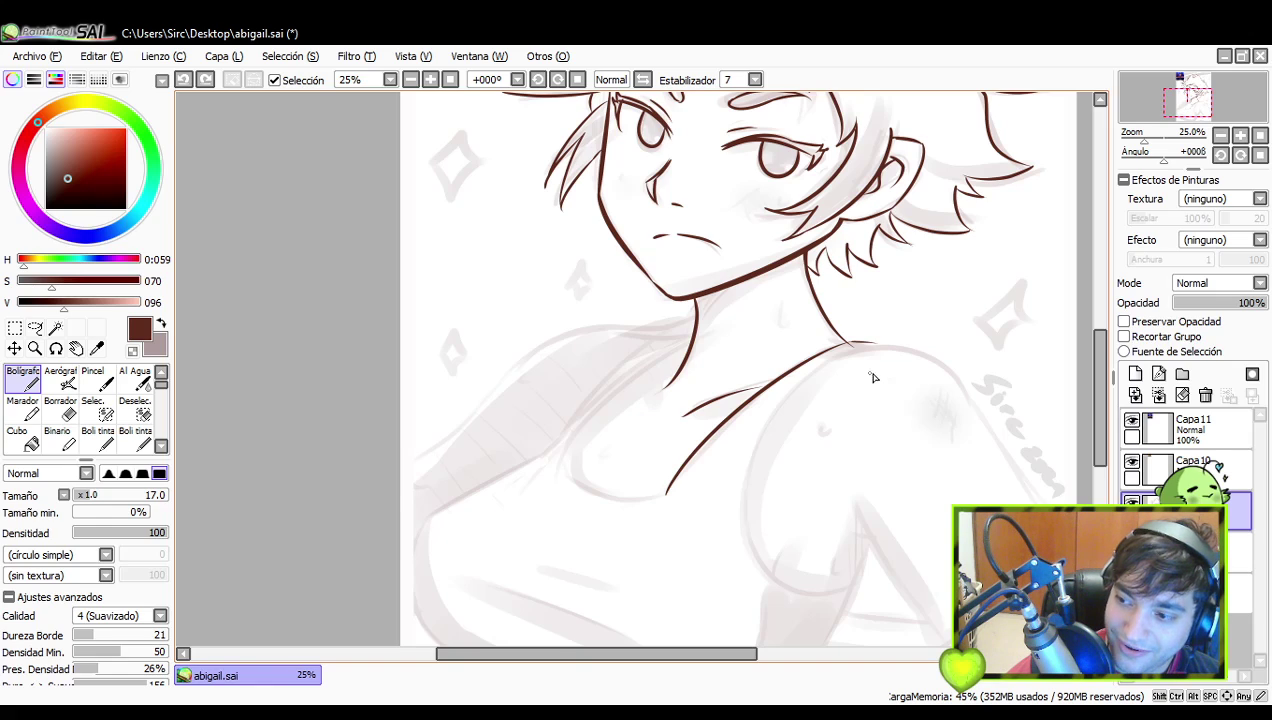
key(space)
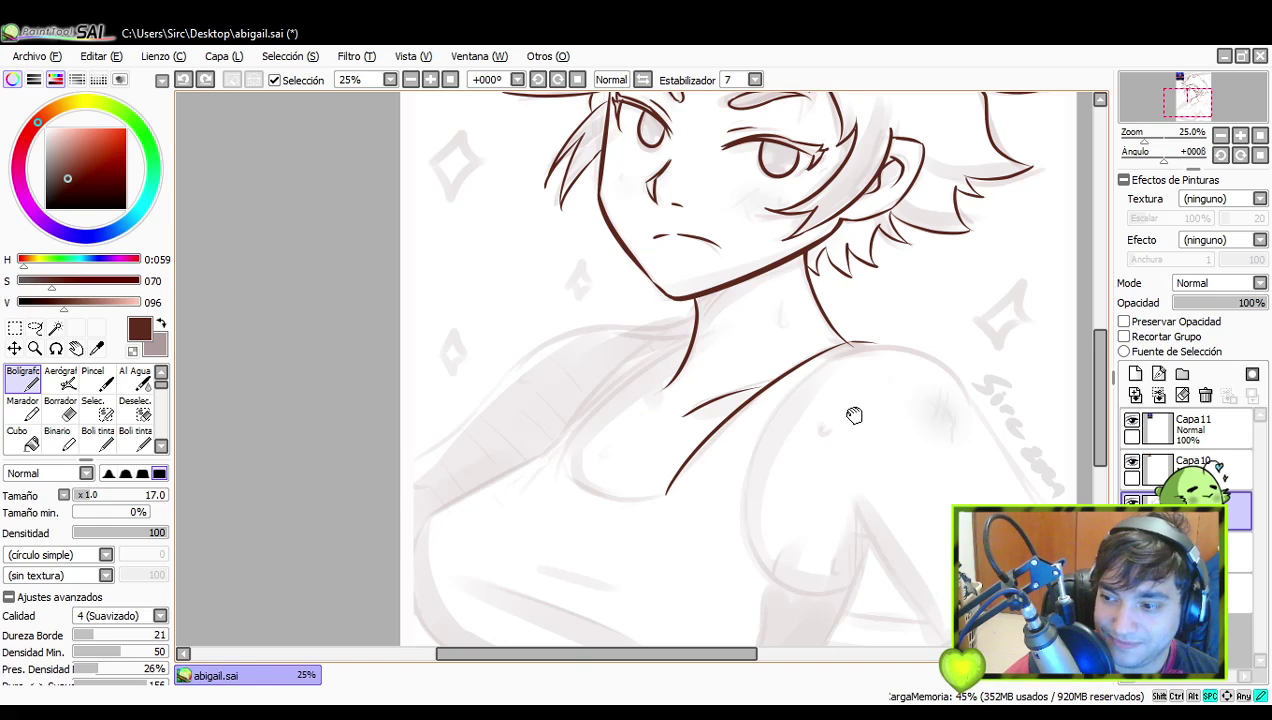
drag(855, 416, 889, 392)
drag(910, 323, 758, 440)
key(ctrl+z)
mouse_move(900, 321)
mouse_down()
mouse_move(824, 377)
mouse_move(798, 394)
mouse_up()
key(ctrl+z)
drag(908, 323, 758, 478)
key(ctrl+z)
mouse_move(905, 322)
mouse_down()
mouse_move(771, 512)
mouse_move(832, 558)
mouse_up()
key(ctrl+z)
- Continue the near armhole with a rounded lower curve that turns under the arm toward the armpit
drag(768, 500, 852, 567)
key(ctrl+z)
drag(770, 495, 870, 566)
key(ctrl+z)
drag(768, 500, 872, 566)
key(ctrl+z)
key(ctrl+z)
mouse_move(773, 505)
mouse_down()
mouse_move(878, 512)
mouse_move(866, 562)
mouse_up()
key(ctrl+z)
key(ctrl+z)
mouse_move(768, 496)
mouse_down()
mouse_move(888, 566)
mouse_move(862, 571)
mouse_up()
key(ctrl+z)
drag(768, 500, 866, 562)
key(ctrl+z)
drag(776, 512, 880, 525)
key(ctrl+z)
drag(772, 502, 872, 566)
key(ctrl+z)
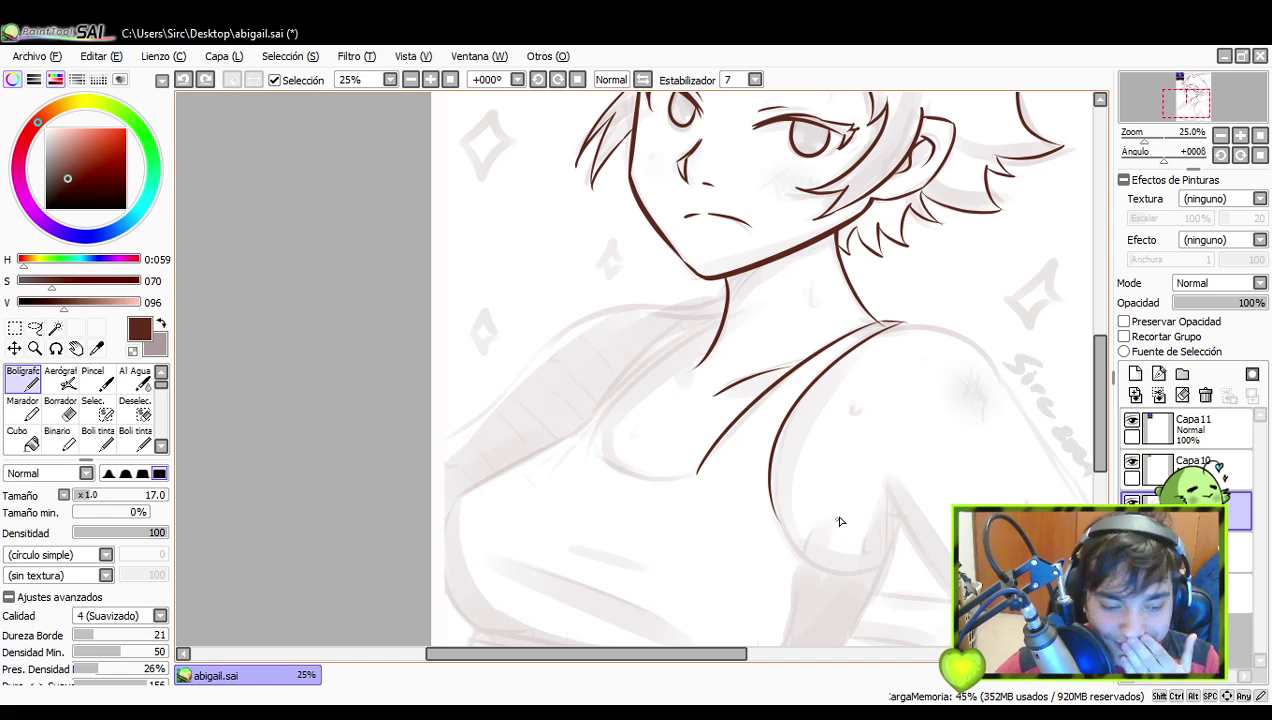
drag(786, 540, 855, 553)
key(ctrl+z)
drag(776, 515, 882, 584)
key(ctrl+z)
drag(773, 505, 888, 572)
key(ctrl+z)
key(ctrl+z)
mouse_move(773, 508)
mouse_down()
mouse_move(882, 548)
mouse_move(882, 560)
mouse_move(899, 537)
mouse_up()
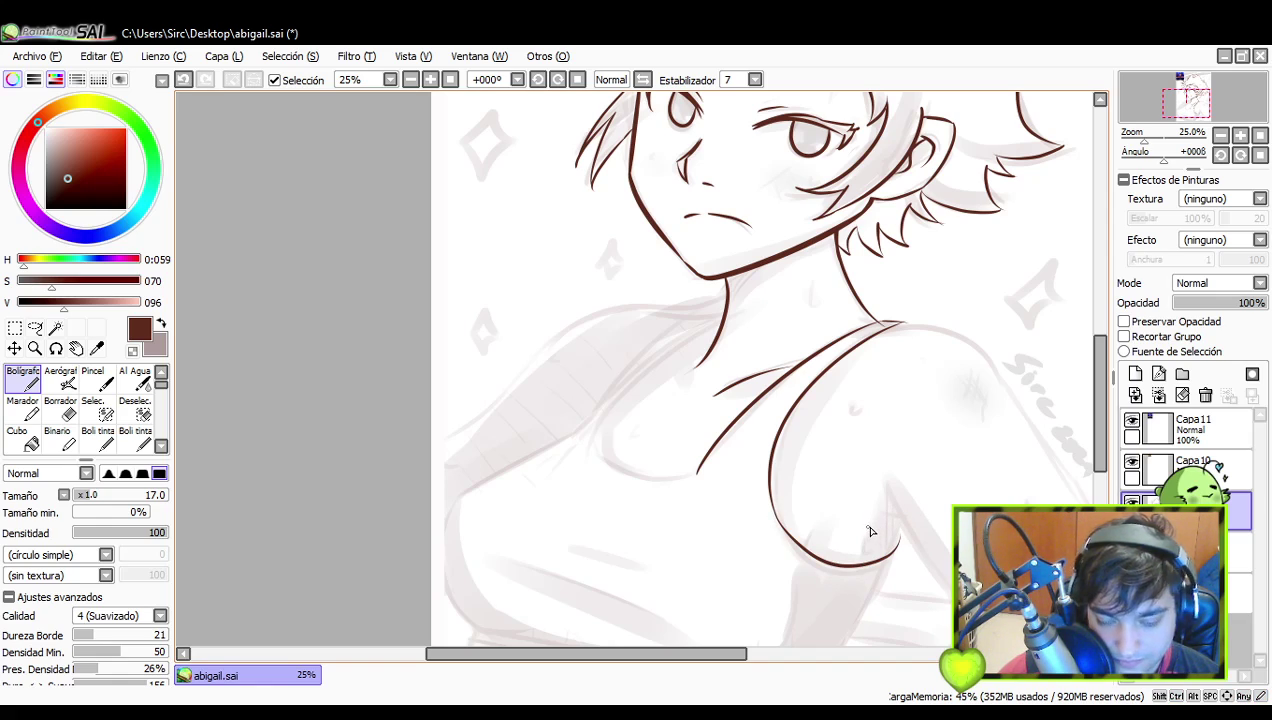
key(ctrl+z)
mouse_move(771, 507)
mouse_down()
mouse_move(880, 577)
mouse_move(800, 556)
mouse_move(888, 565)
mouse_move(880, 507)
mouse_up()
key(ctrl+z)
key(ctrl+z)
- Draw the two roughly parallel edges of the far shoulder strap, running from the neck down to the chest
mouse_move(793, 451)
mouse_down()
mouse_move(911, 503)
mouse_move(860, 495)
mouse_move(879, 526)
mouse_move(910, 516)
mouse_move(923, 488)
mouse_move(914, 472)
mouse_move(941, 500)
mouse_move(866, 542)
mouse_move(905, 549)
mouse_move(932, 520)
mouse_up()
drag(776, 447, 841, 422)
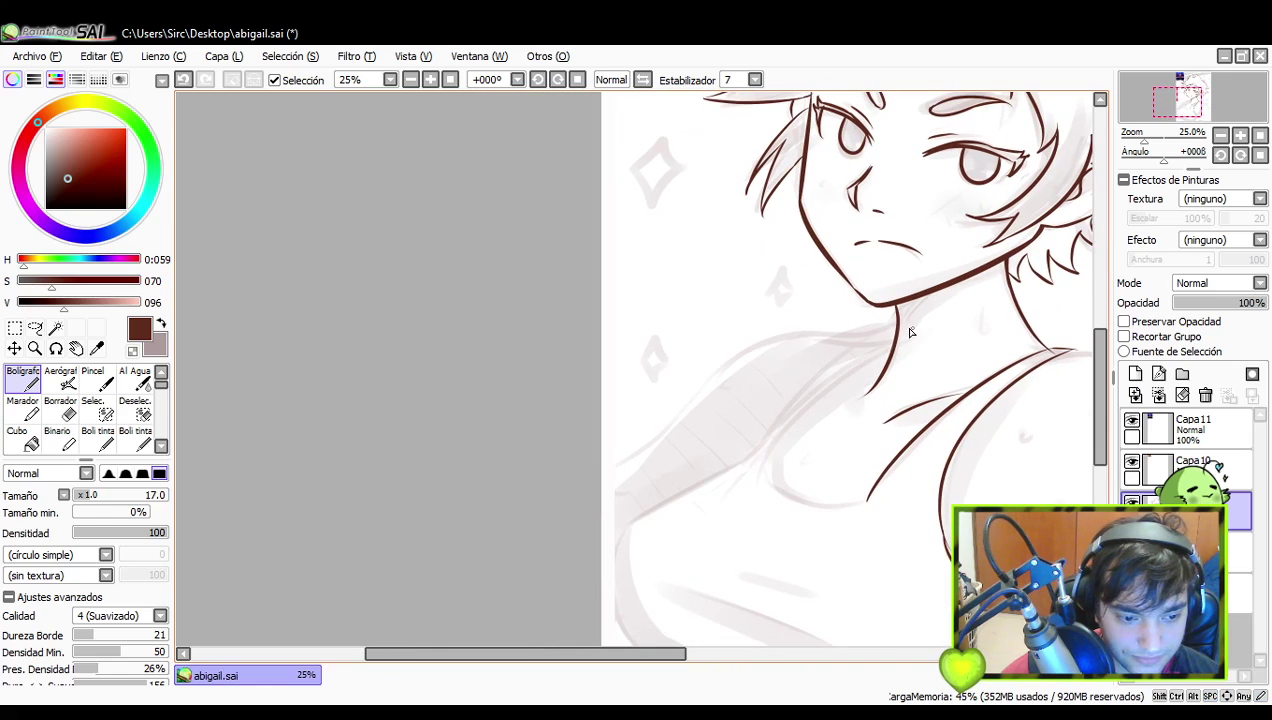
drag(887, 340, 748, 455)
key(ctrl+z)
drag(886, 341, 765, 457)
key(ctrl+z)
mouse_move(885, 342)
mouse_down()
mouse_move(772, 468)
mouse_move(893, 316)
mouse_up()
key(ctrl+z)
key(ctrl+y)
key(ctrl+z)
key(ctrl+y)
key(ctrl+z)
key(ctrl+y)
key(ctrl+z)
key(ctrl+y)
key(ctrl+z)
key(ctrl+y)
key(ctrl+z)
key(ctrl+y)
- Draw the rounded bottom of the neckline joining the far strap's inner edge to the near neckline edge
mouse_move(807, 453)
mouse_down()
mouse_move(779, 430)
mouse_move(840, 448)
mouse_up()
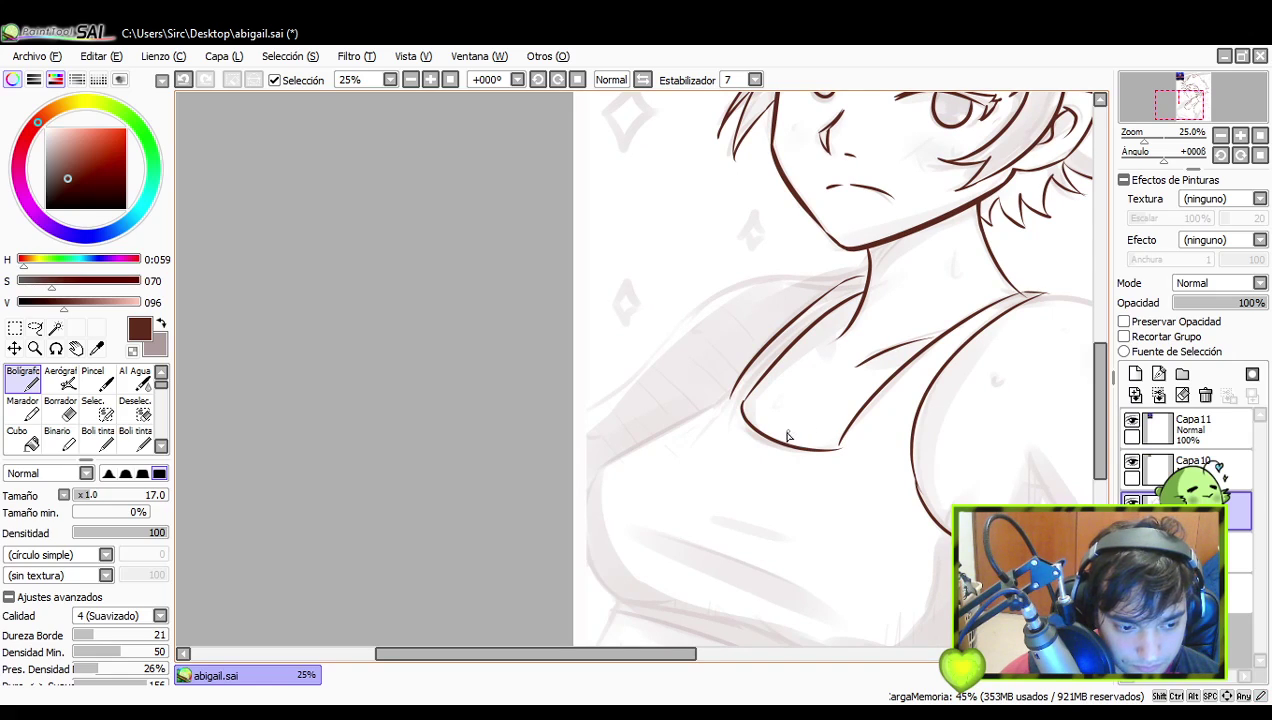
key(ctrl+z)
key(ctrl+y)
key(ctrl+z)
key(ctrl+y)
key(ctrl+z)
key(ctrl+y)
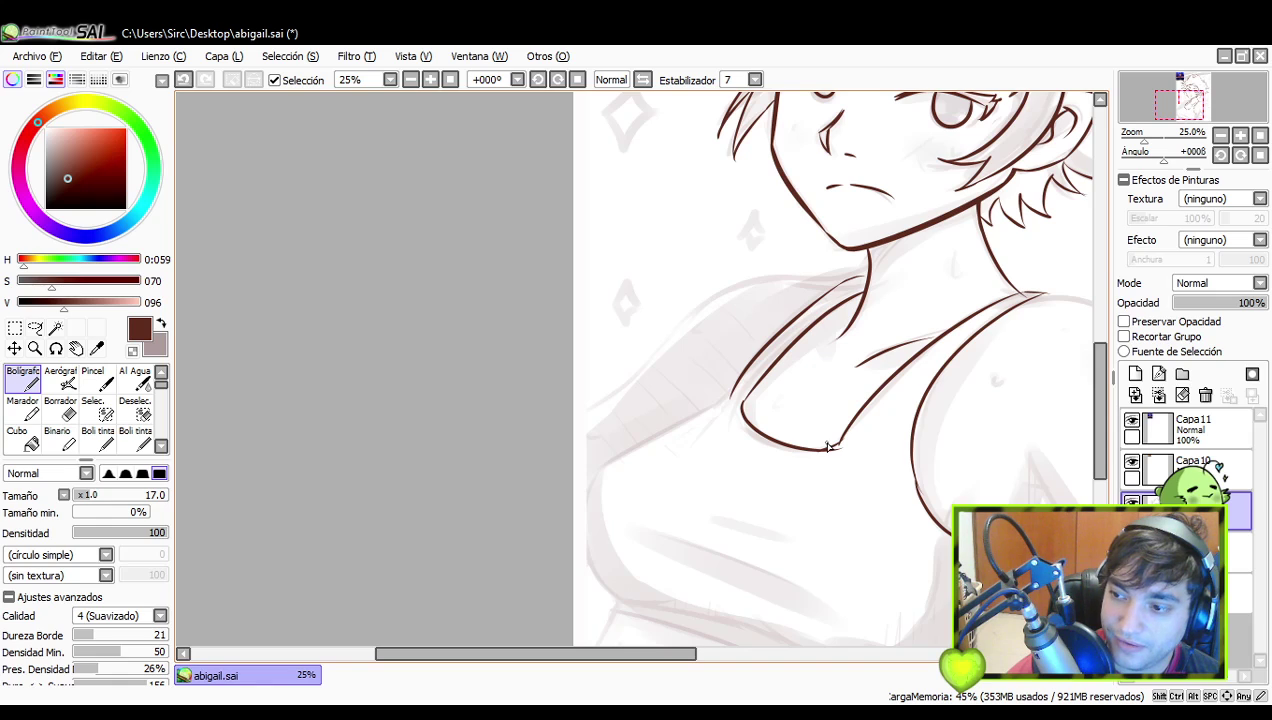
- Draw the upper chest outline sloping from the base of the far strap down to the outer side of the torso
mouse_move(899, 414)
mouse_down()
mouse_move(869, 477)
mouse_move(820, 392)
mouse_move(872, 431)
mouse_up()
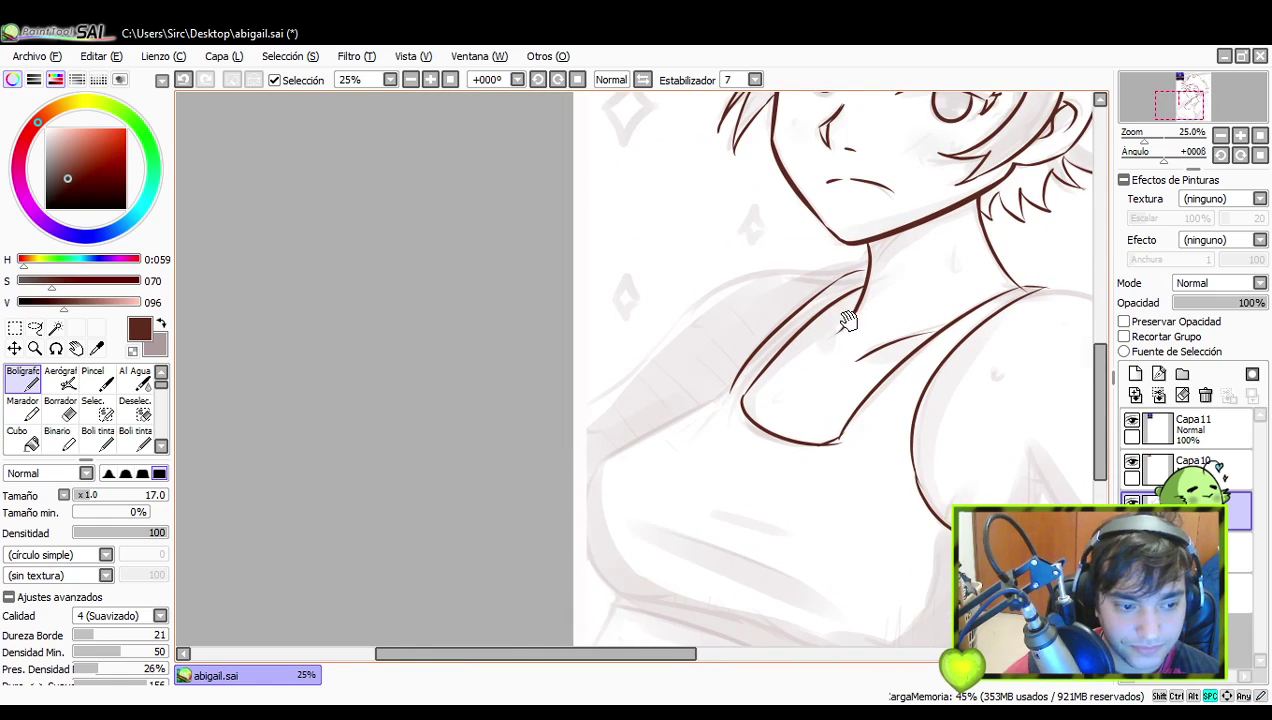
drag(849, 318, 709, 326)
drag(682, 480, 755, 405)
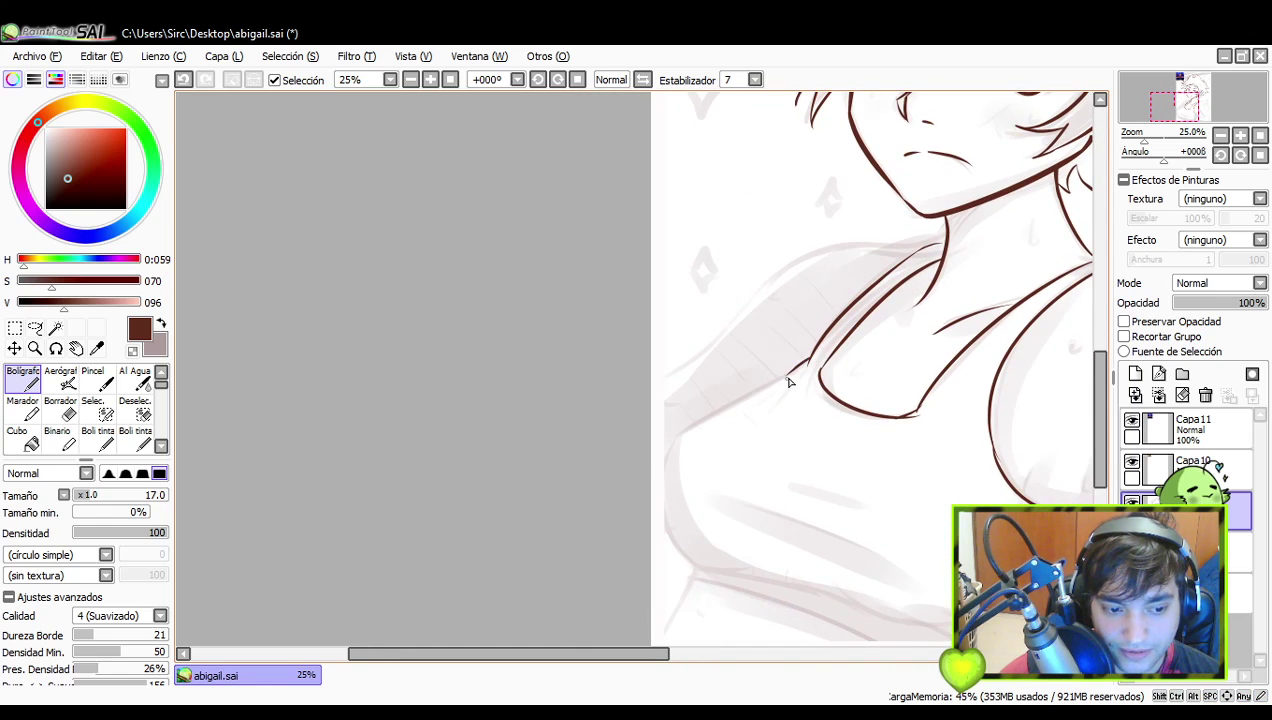
mouse_move(775, 414)
mouse_down()
mouse_move(815, 400)
mouse_move(786, 383)
mouse_move(616, 397)
mouse_up()
key(ctrl+z)
drag(766, 346, 630, 405)
key(ctrl+z)
drag(766, 341, 647, 406)
key(ctrl+z)
drag(766, 340, 642, 415)
key(ctrl+z)
mouse_move(766, 340)
mouse_down()
mouse_move(675, 385)
mouse_move(642, 405)
mouse_up()
key(ctrl+z)
drag(763, 344, 650, 410)
key(ctrl+z)
drag(762, 338, 645, 403)
- Draw the rounded outer chest contour from the end of the sloping line down to the underside of the chest
drag(640, 452, 658, 494)
key(ctrl+z)
mouse_move(641, 403)
mouse_down()
mouse_move(631, 418)
mouse_move(672, 525)
mouse_up()
key(ctrl+z)
drag(644, 405, 696, 502)
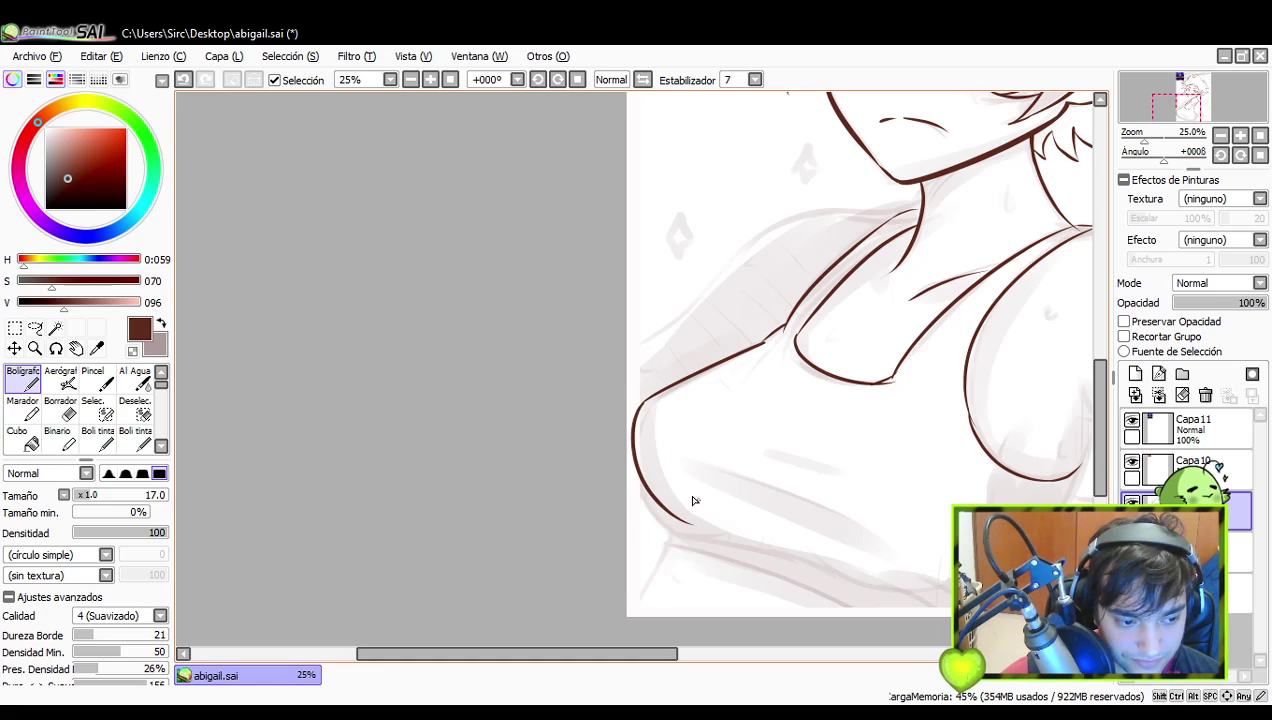
drag(863, 442, 744, 378)
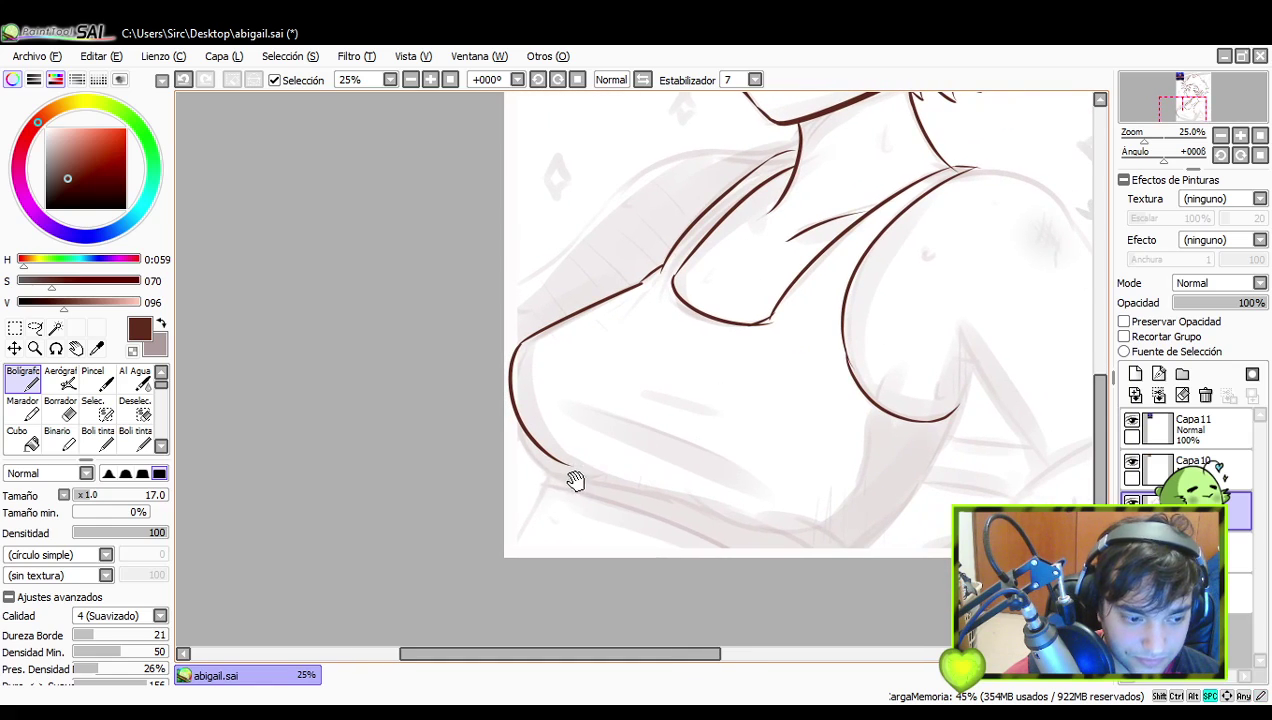
key(ctrl+z)
mouse_move(519, 347)
mouse_down()
mouse_move(501, 386)
mouse_move(568, 463)
mouse_up()
key(ctrl+z)
drag(520, 346, 587, 463)
- Select the sloping and rounded outer chest lines and pull their upper outer corner slightly inward with Deformación Libre
mouse_move(742, 416)
mouse_down()
mouse_move(701, 425)
mouse_move(738, 505)
mouse_move(746, 487)
mouse_move(733, 488)
mouse_up()
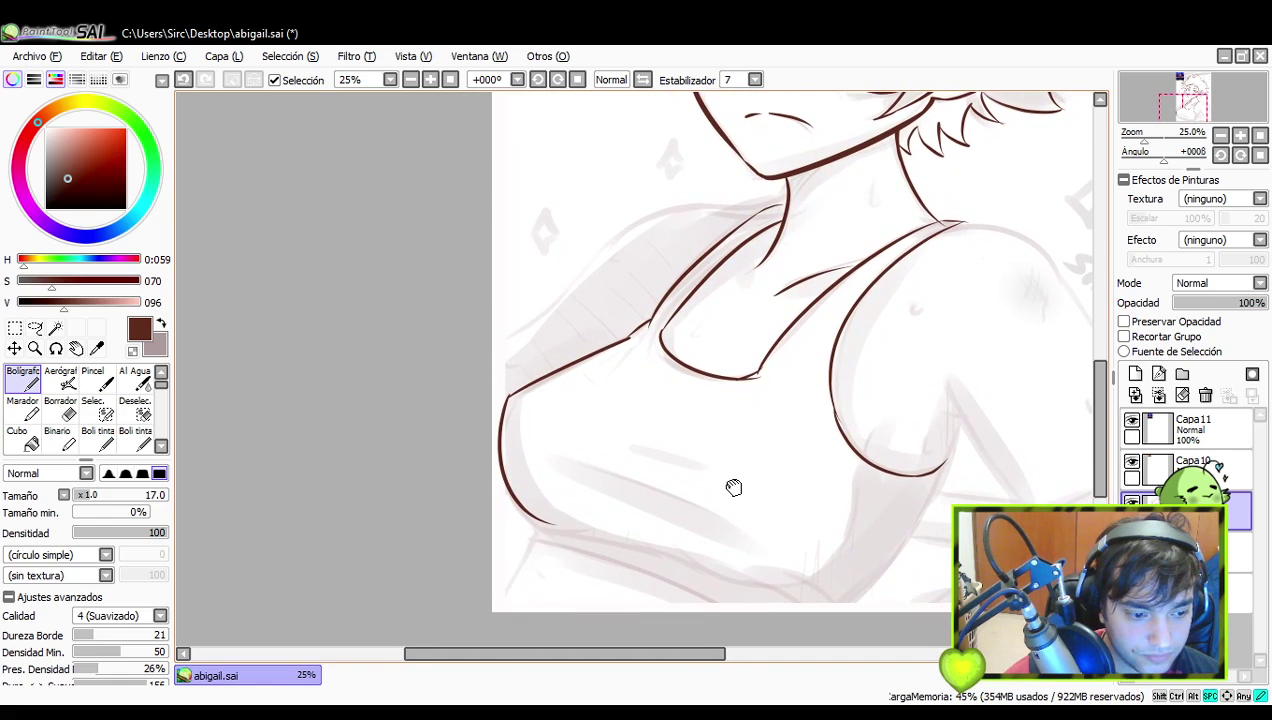
click(104, 417)
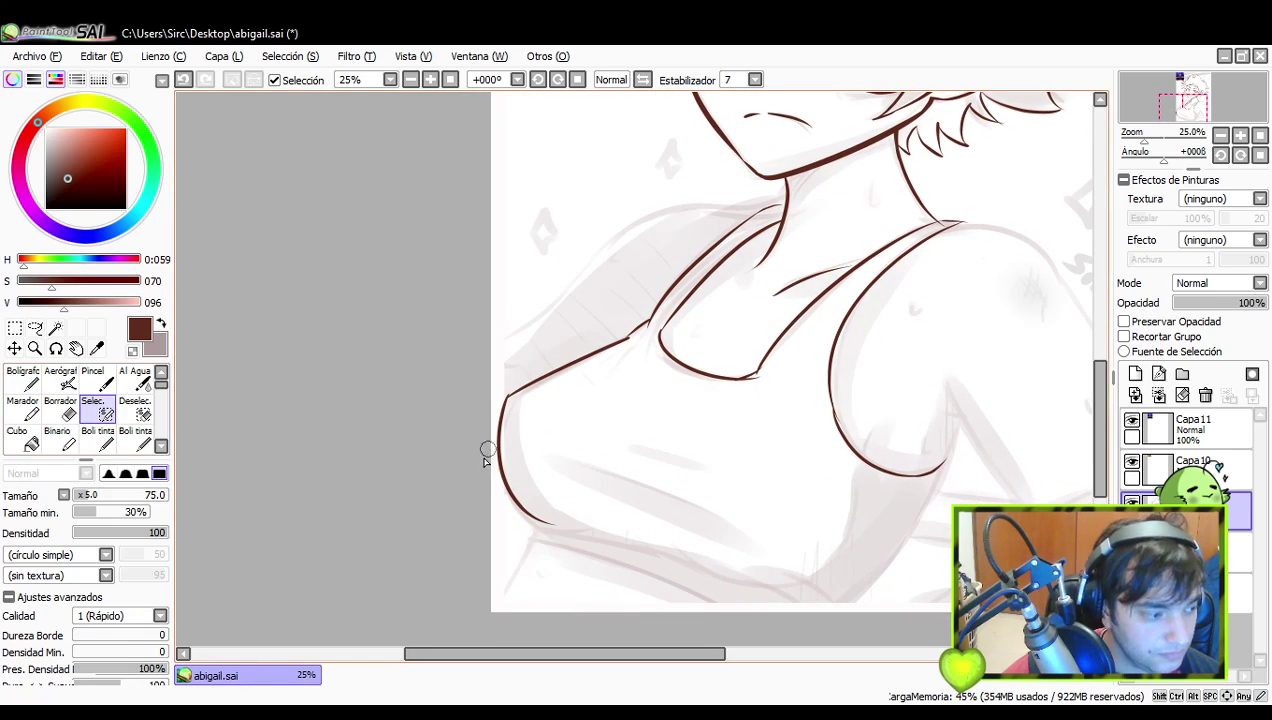
mouse_move(553, 525)
mouse_down()
mouse_move(504, 480)
mouse_move(501, 407)
mouse_move(515, 388)
mouse_move(496, 463)
mouse_move(530, 393)
mouse_move(518, 392)
mouse_move(630, 340)
mouse_up()
click(15, 328)
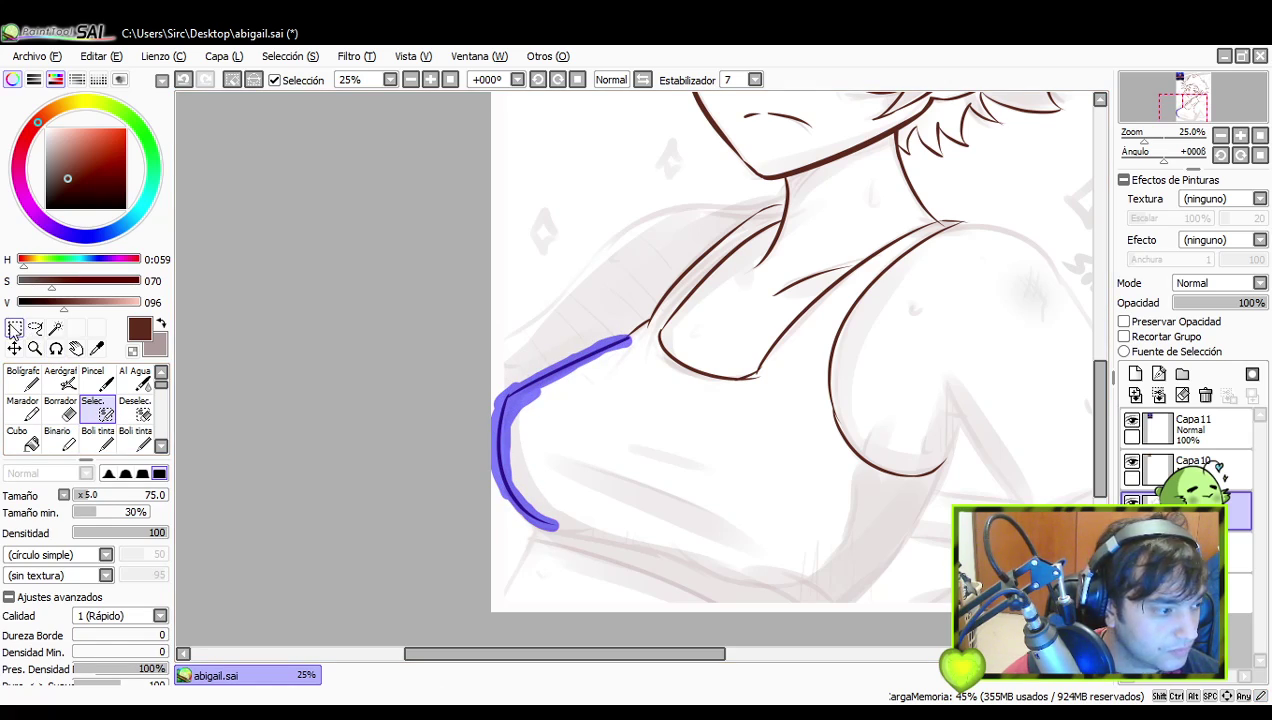
key(ctrl+t)
click(45, 560)
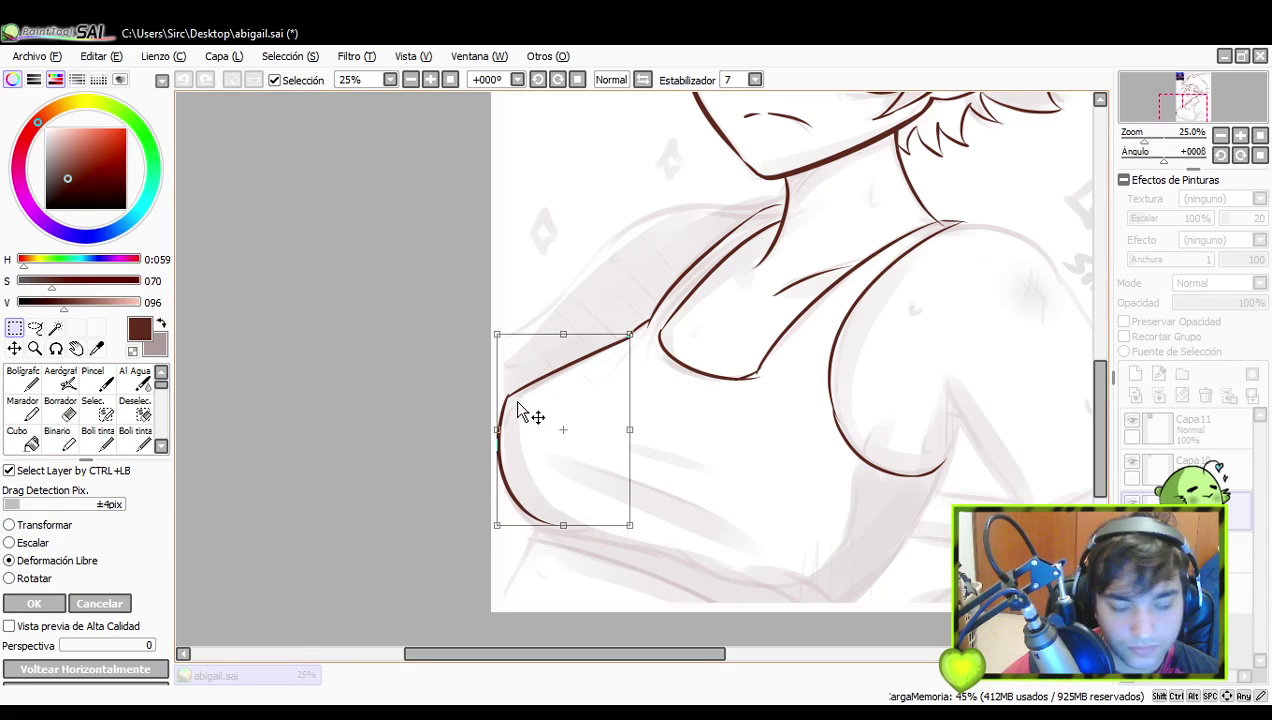
drag(497, 340, 507, 338)
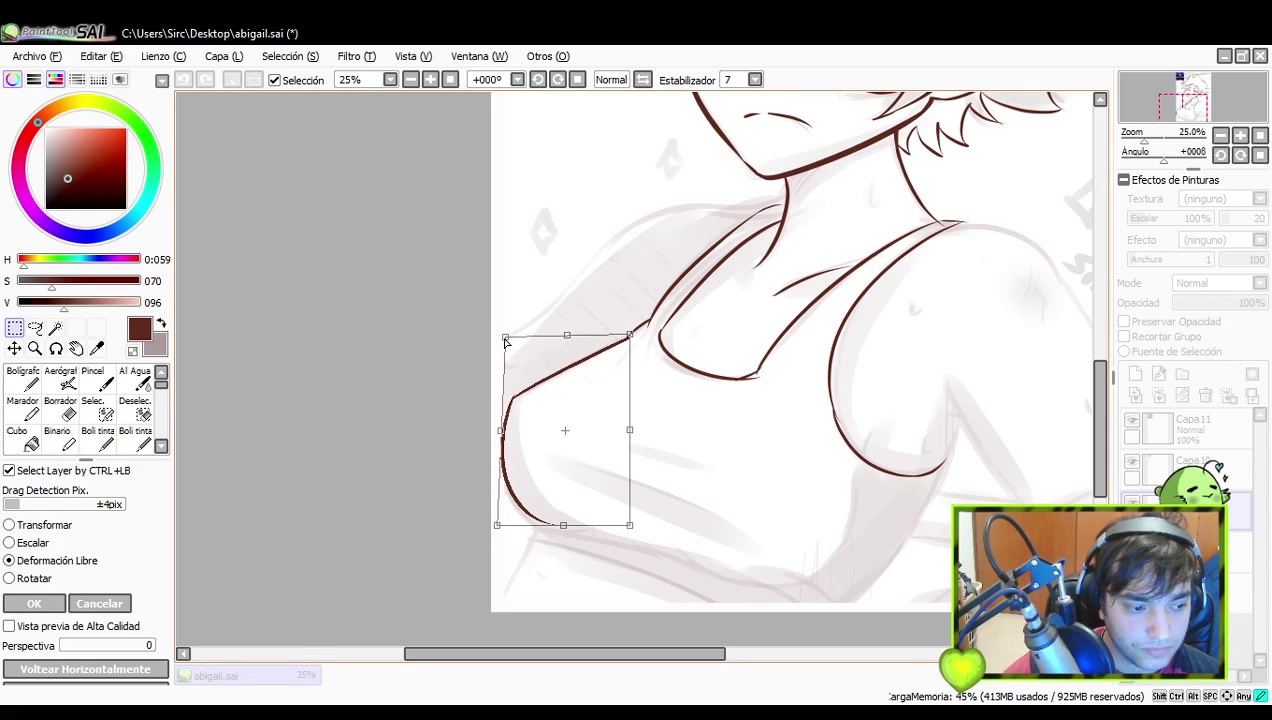
click(34, 603)
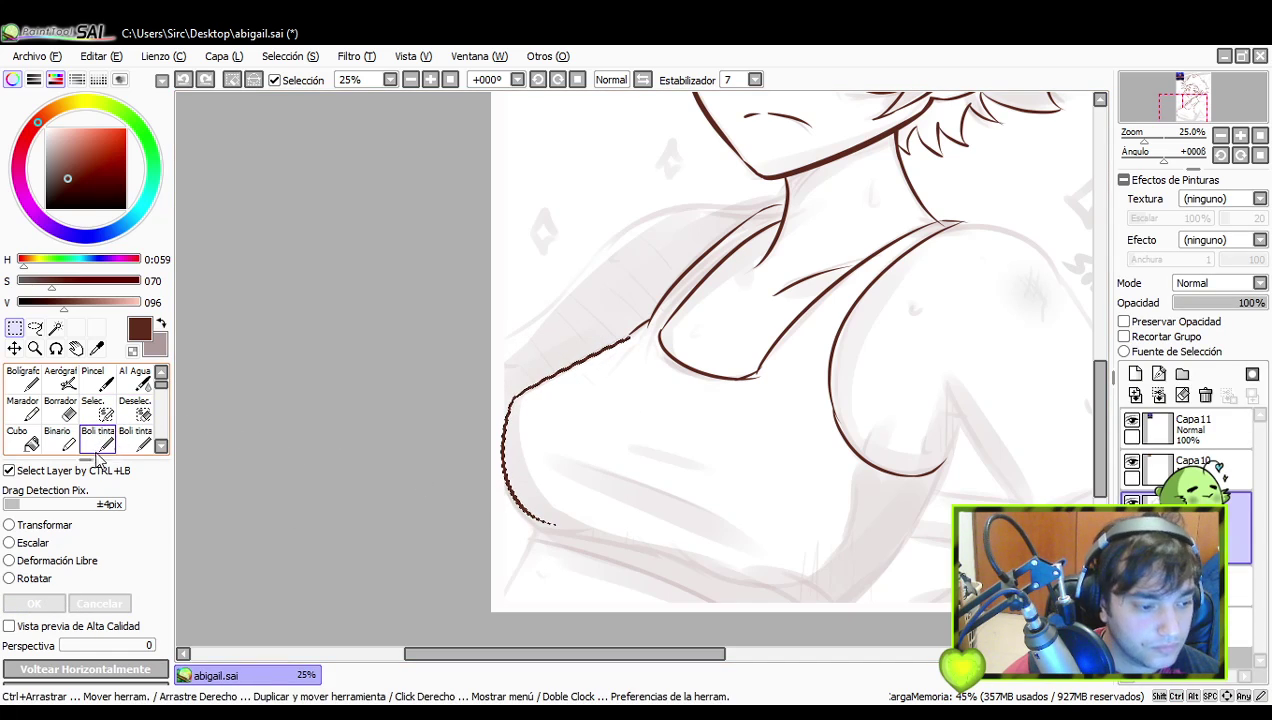
- Stretch the selected chest outline slightly downward with Deformación Libre, then return to the Bolígrafo pen
click(40, 560)
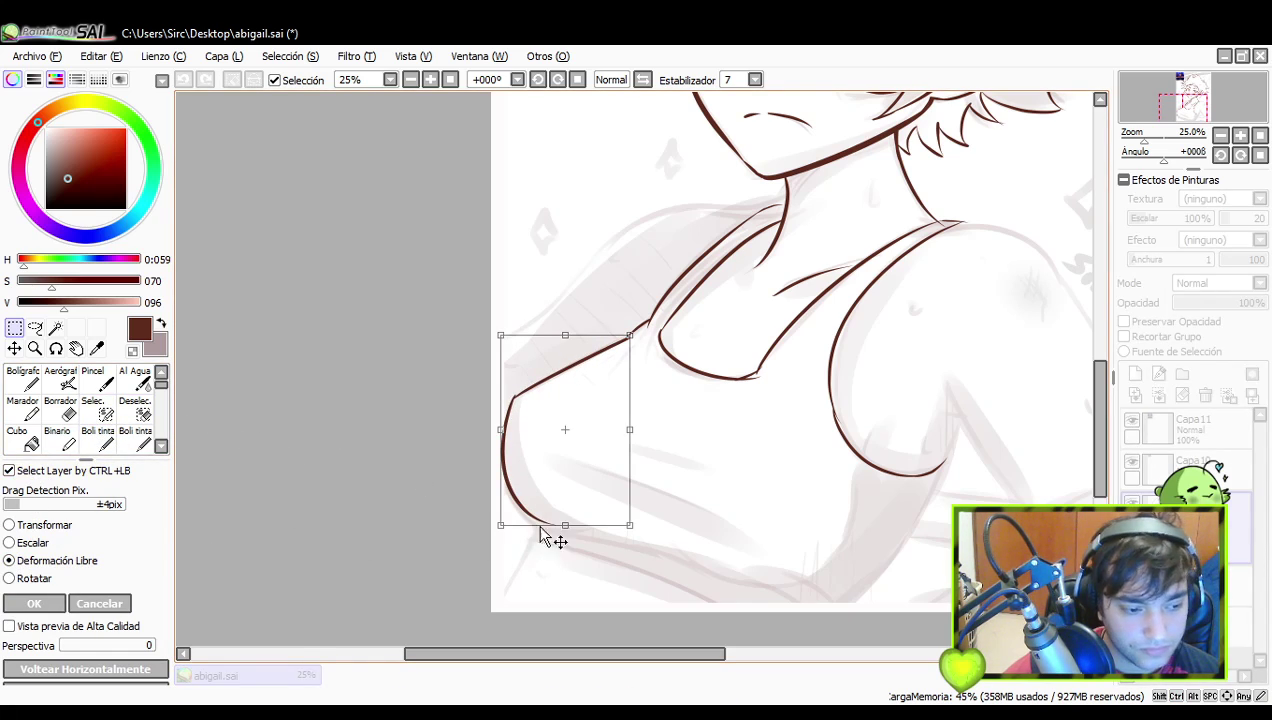
drag(565, 526, 565, 532)
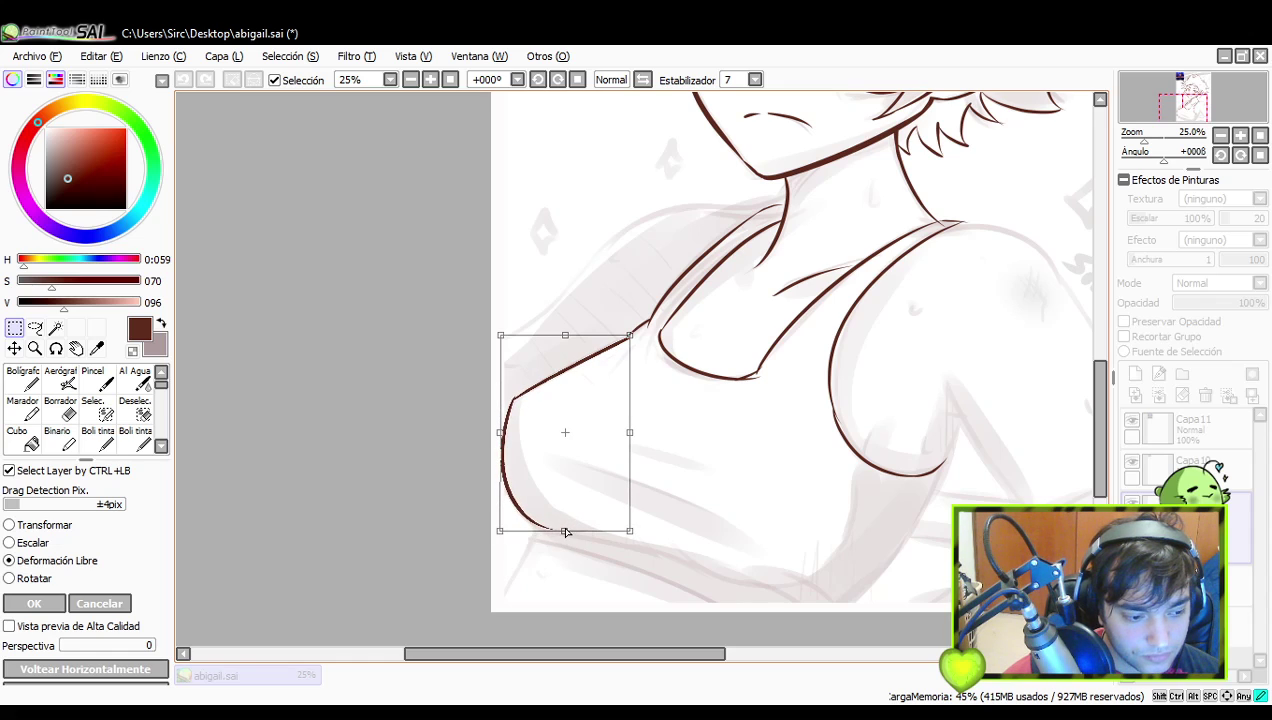
click(45, 603)
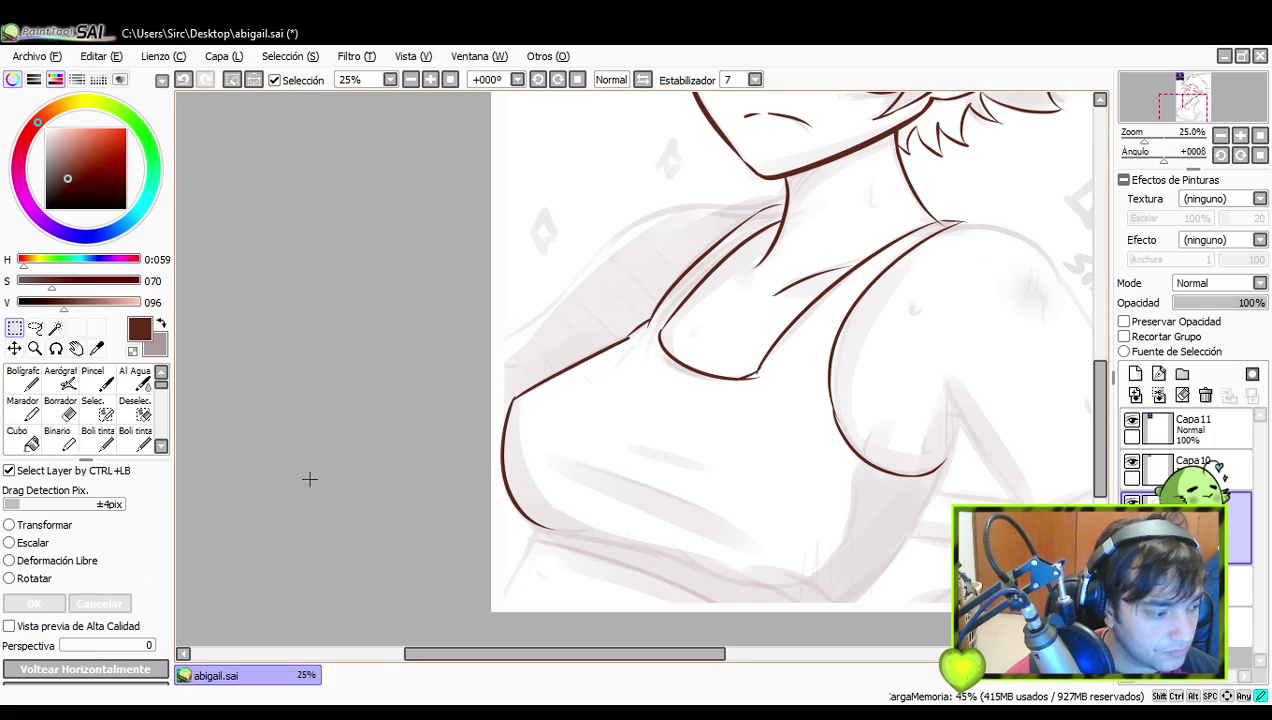
drag(761, 346, 724, 391)
double_click(27, 382)
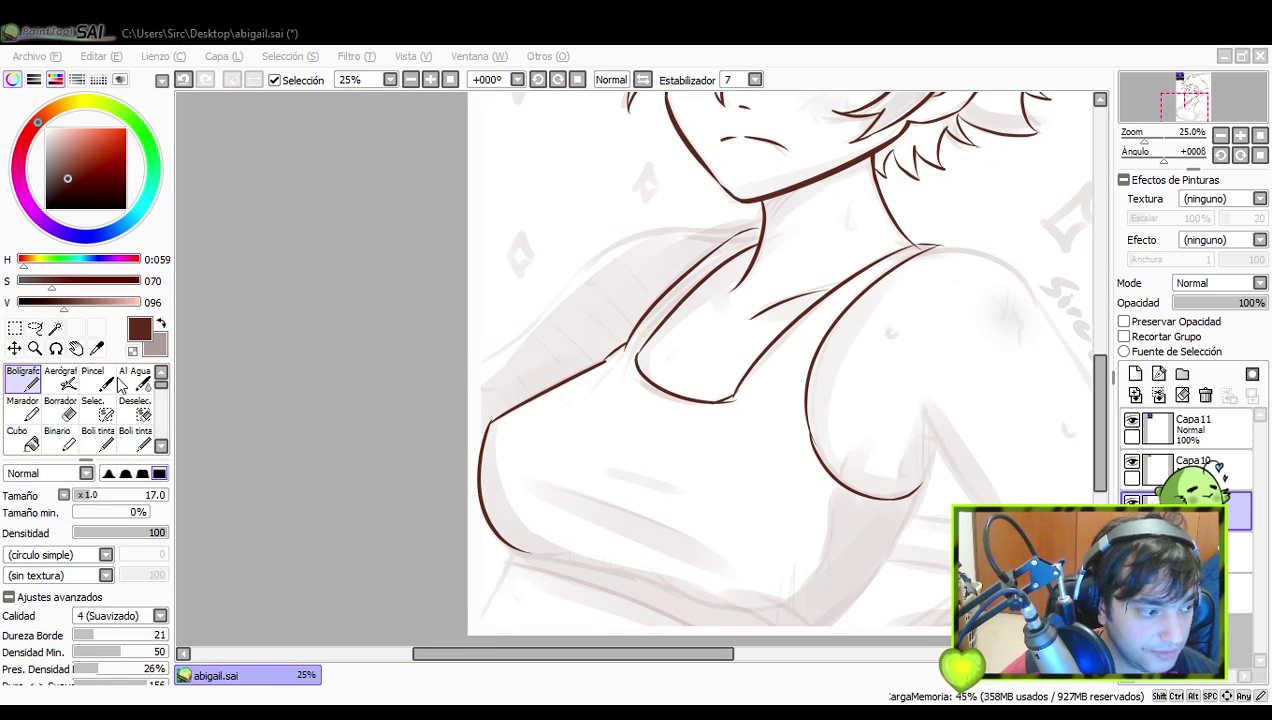
- Draw the rounded underside curve of the near breast with the Bolígrafo pen, following the sketch
mouse_move(823, 503)
mouse_down()
mouse_move(836, 458)
mouse_move(777, 553)
mouse_move(784, 498)
mouse_move(825, 523)
mouse_move(692, 508)
mouse_move(852, 466)
mouse_up()
key(ctrl+z)
key(ctrl+z)
mouse_move(690, 503)
mouse_down()
mouse_move(752, 531)
mouse_move(873, 453)
mouse_up()
key(ctrl+z)
drag(690, 503, 866, 442)
key(ctrl+z)
drag(679, 508, 868, 448)
key(ctrl+z)
drag(676, 500, 858, 455)
key(ctrl+z)
mouse_move(682, 491)
mouse_down()
mouse_move(849, 504)
mouse_move(862, 448)
mouse_up()
key(ctrl+z)
drag(665, 490, 854, 442)
key(ctrl+z)
drag(672, 490, 855, 472)
key(ctrl+z)
mouse_move(680, 488)
mouse_down()
mouse_move(774, 538)
mouse_move(850, 455)
mouse_up()
key(ctrl+z)
drag(673, 500, 862, 449)
key(ctrl+z)
mouse_move(679, 497)
mouse_down()
mouse_move(857, 477)
mouse_move(858, 445)
mouse_up()
key(ctrl+z)
drag(668, 499, 840, 446)
key(ctrl+z)
mouse_move(670, 491)
mouse_down()
mouse_move(809, 528)
mouse_move(865, 442)
mouse_up()
key(ctrl+z)
drag(684, 496, 848, 444)
key(ctrl+z)
drag(666, 490, 863, 452)
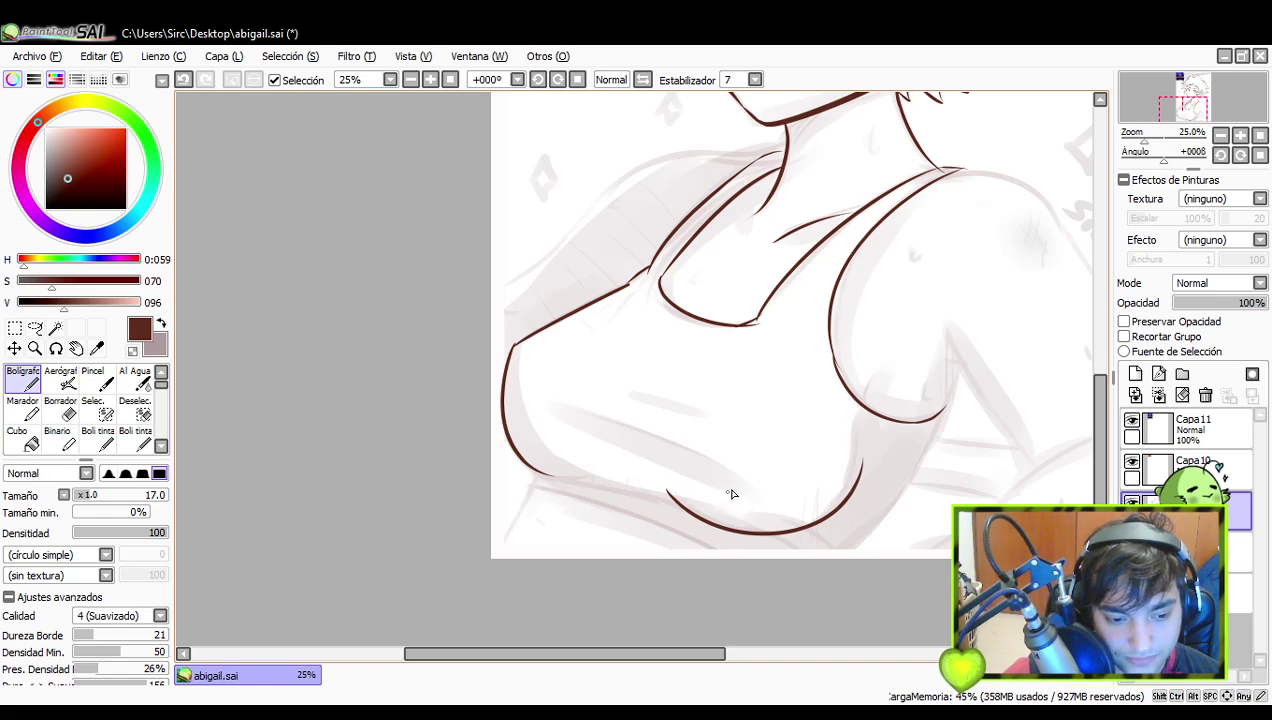
- Select the breast underside curve with the Selec. brush and pull its right and upper-left corners inward with Deformación Libre
click(92, 407)
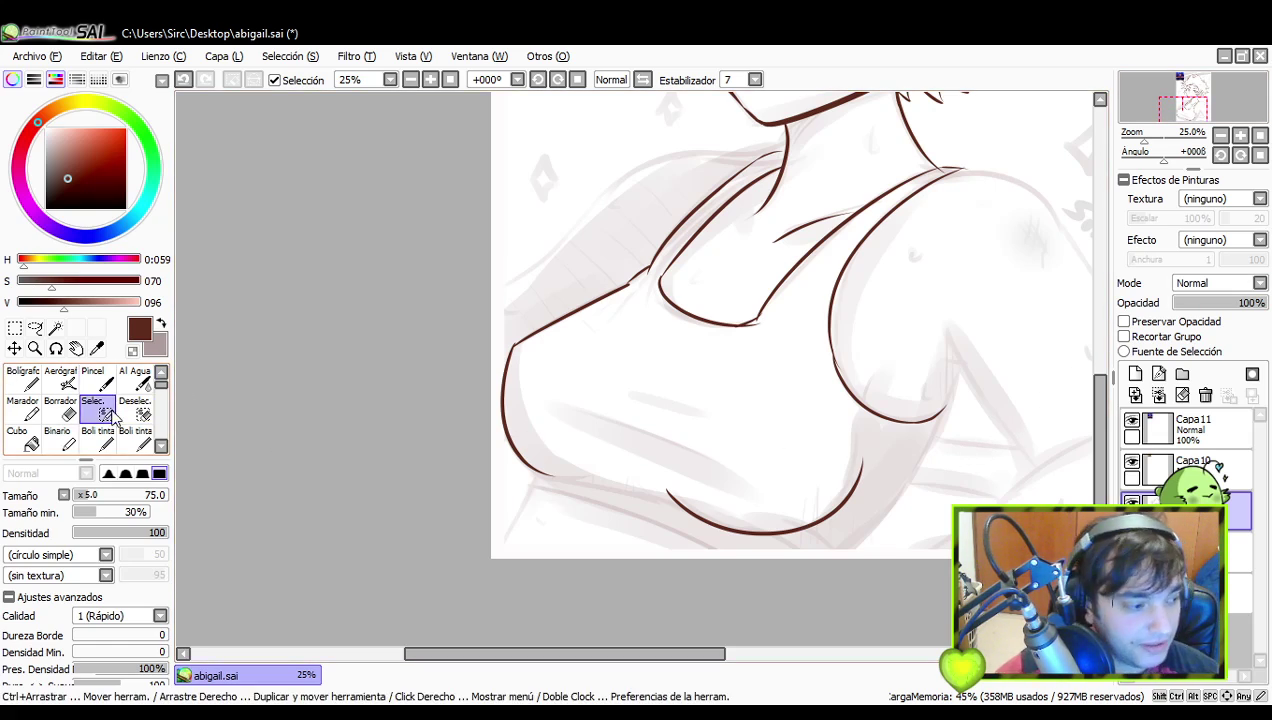
mouse_move(640, 468)
mouse_down()
mouse_move(685, 513)
mouse_move(724, 524)
mouse_move(772, 521)
mouse_move(831, 462)
mouse_up()
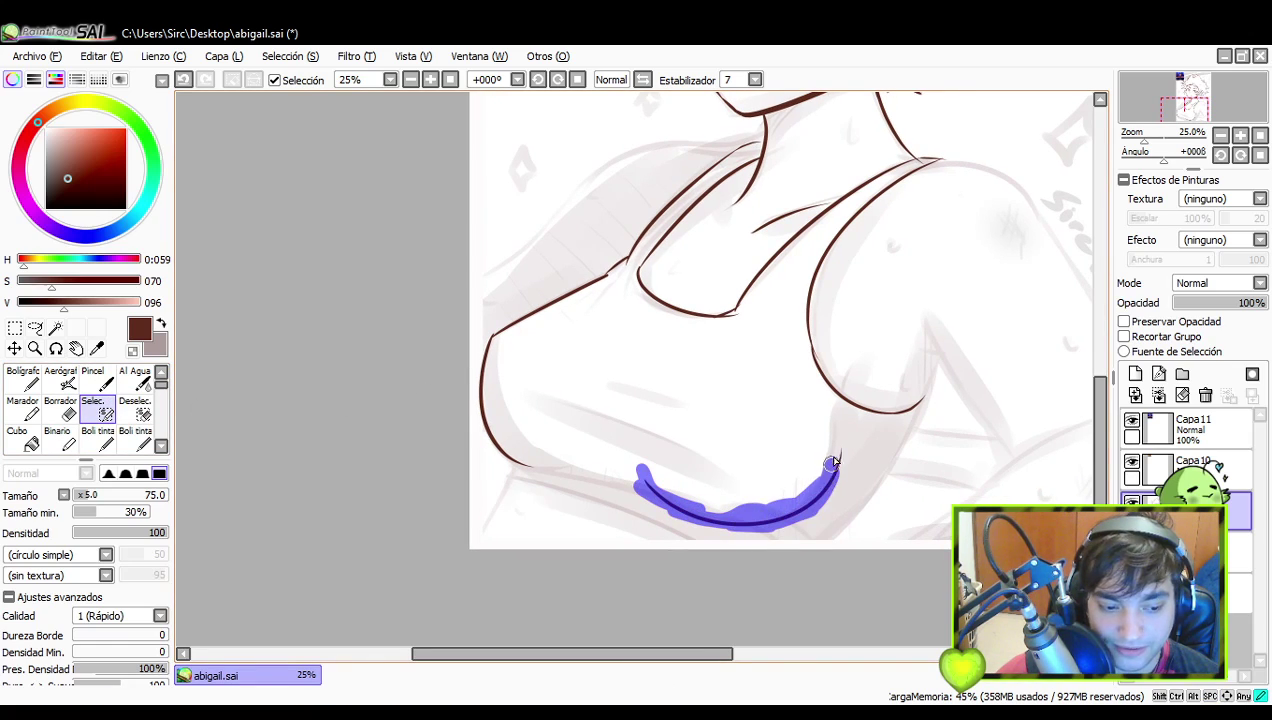
click(14, 328)
click(10, 525)
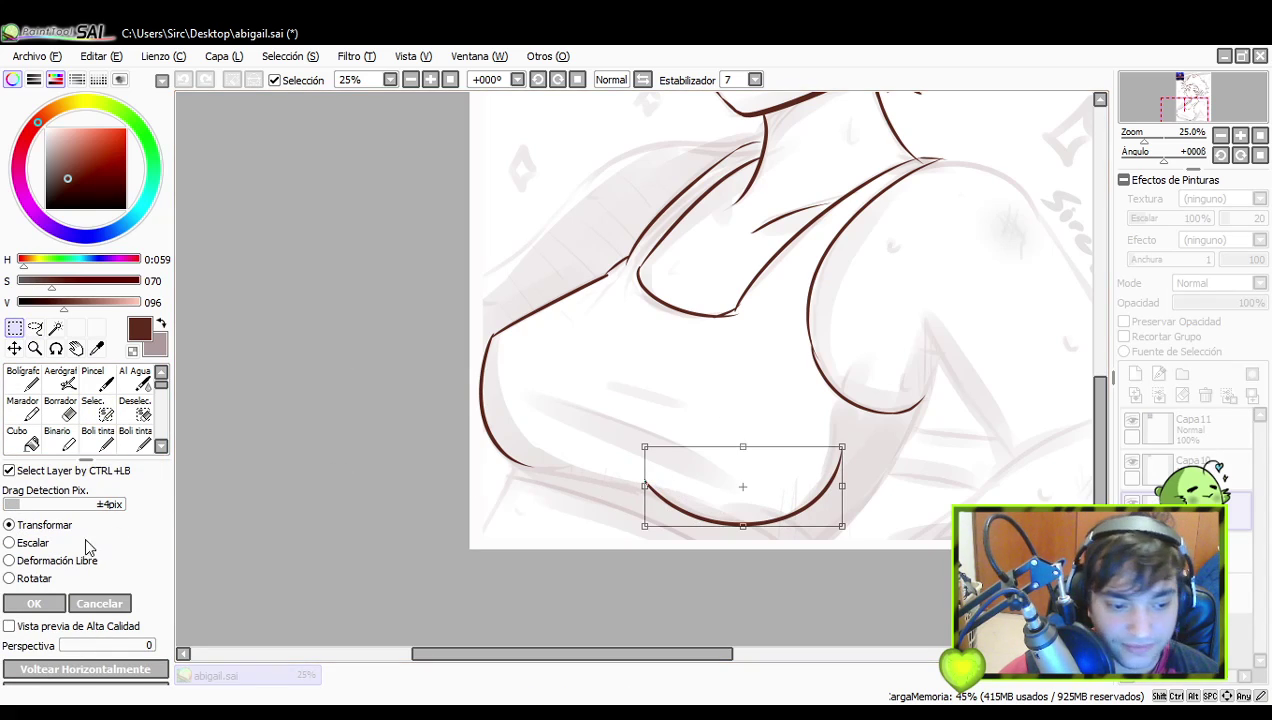
click(10, 561)
drag(720, 507, 716, 508)
drag(841, 527, 838, 526)
drag(838, 451, 833, 445)
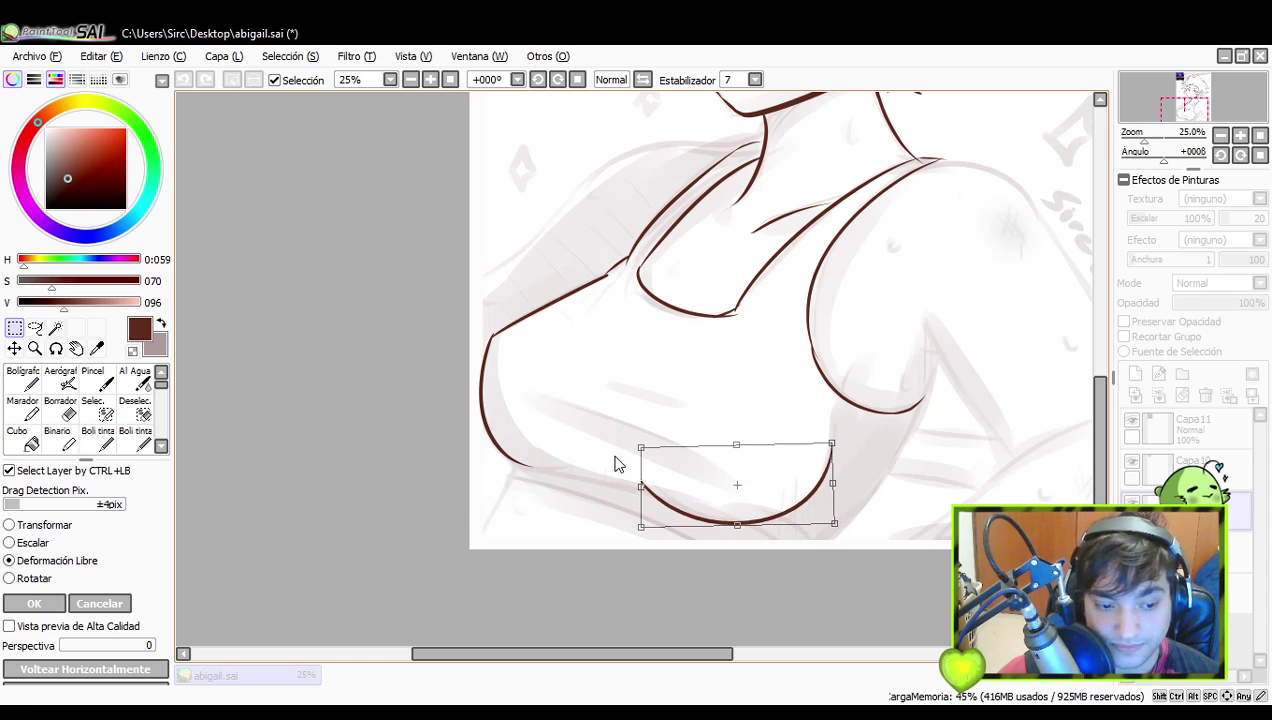
drag(641, 449, 656, 447)
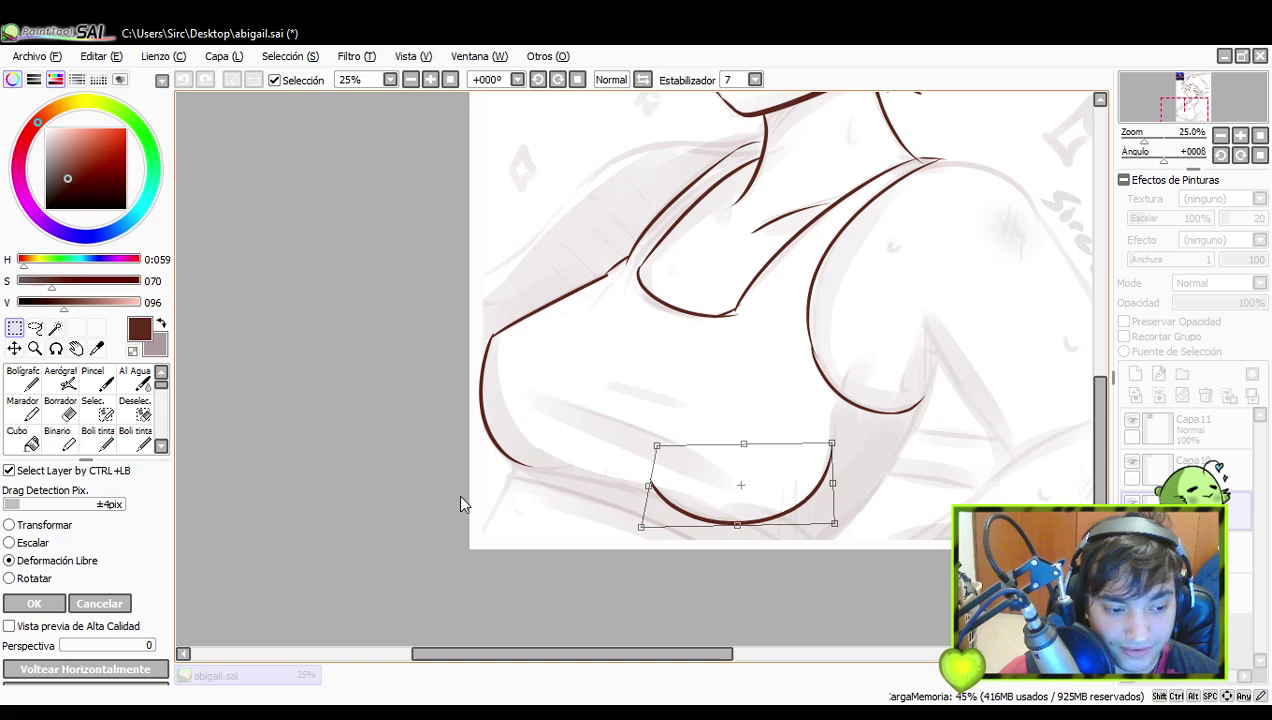
click(54, 603)
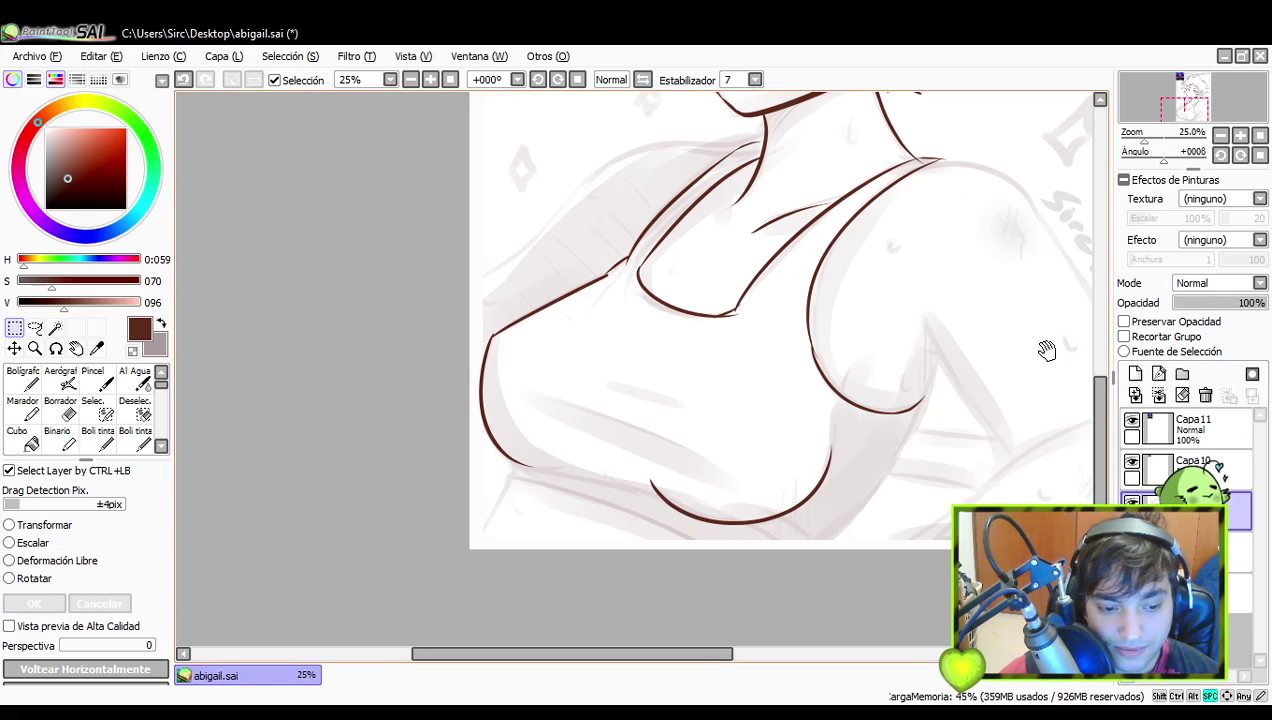
- Draw the rounded near shoulder outline from the top of the near strap down to the outer arm with the Bolígrafo pen
mouse_move(933, 373)
mouse_down()
mouse_move(877, 411)
mouse_move(889, 417)
mouse_move(778, 409)
mouse_up()
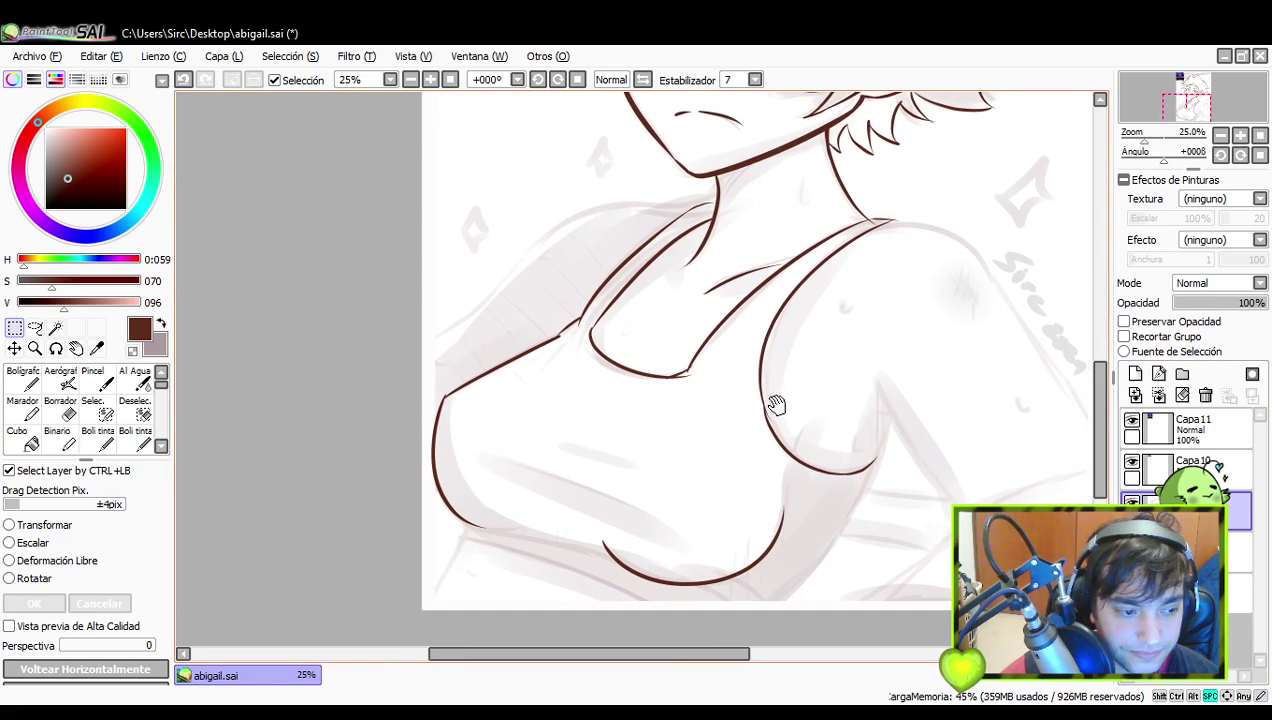
click(22, 378)
drag(838, 324, 800, 356)
drag(921, 329, 909, 329)
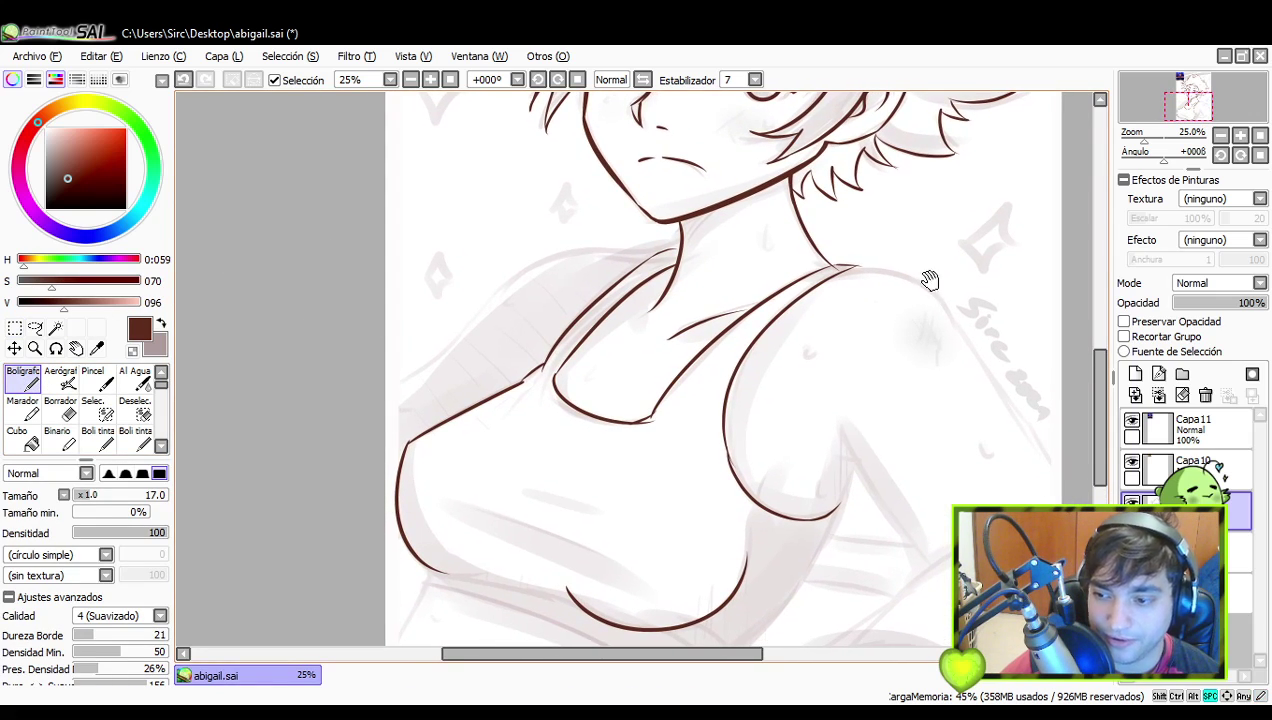
drag(831, 272, 950, 334)
key(ctrl+z)
drag(833, 270, 971, 361)
key(ctrl+z)
drag(842, 270, 960, 362)
key(ctrl+z)
drag(838, 266, 963, 354)
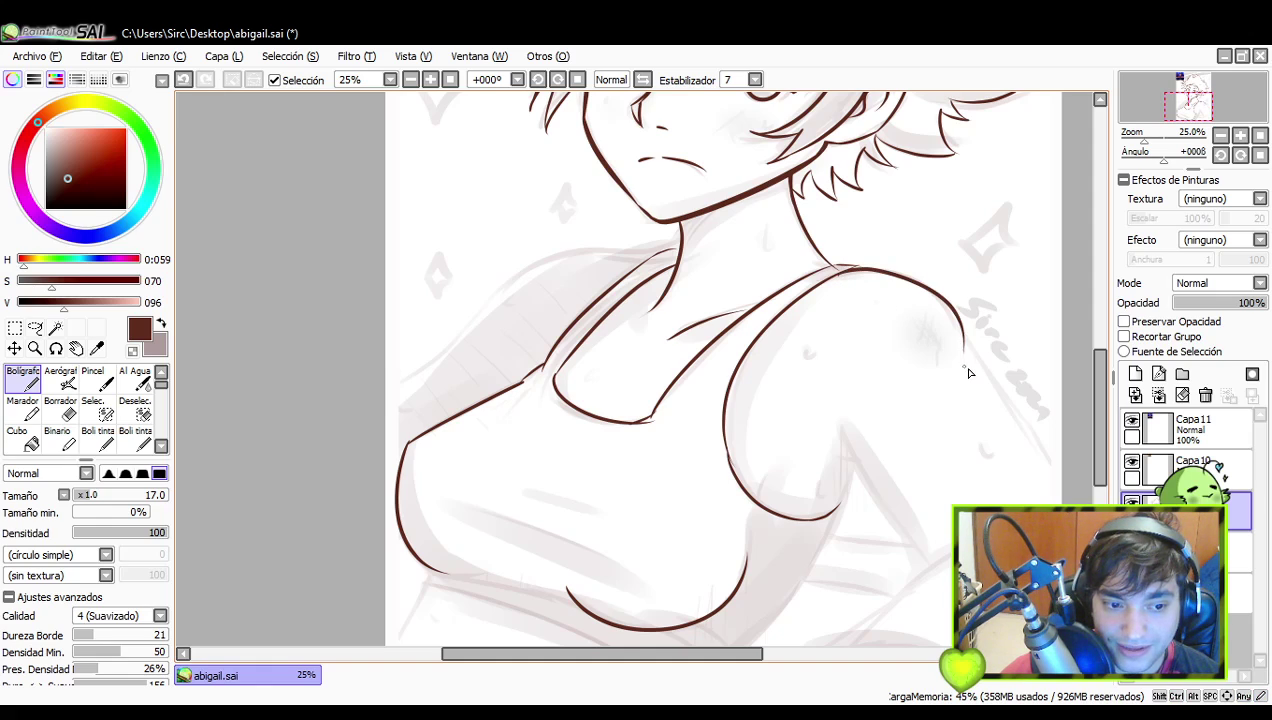
key(ctrl+z)
drag(842, 268, 962, 372)
key(ctrl+z)
mouse_move(838, 267)
mouse_down()
mouse_move(975, 344)
mouse_move(972, 360)
mouse_move(951, 301)
mouse_move(962, 365)
mouse_move(892, 390)
mouse_move(855, 380)
mouse_up()
- Draw the inner edge of the near upper arm, sloping down and outward from above the armpit
key(ctrl+z)
drag(762, 388, 878, 524)
key(ctrl+z)
drag(770, 386, 858, 510)
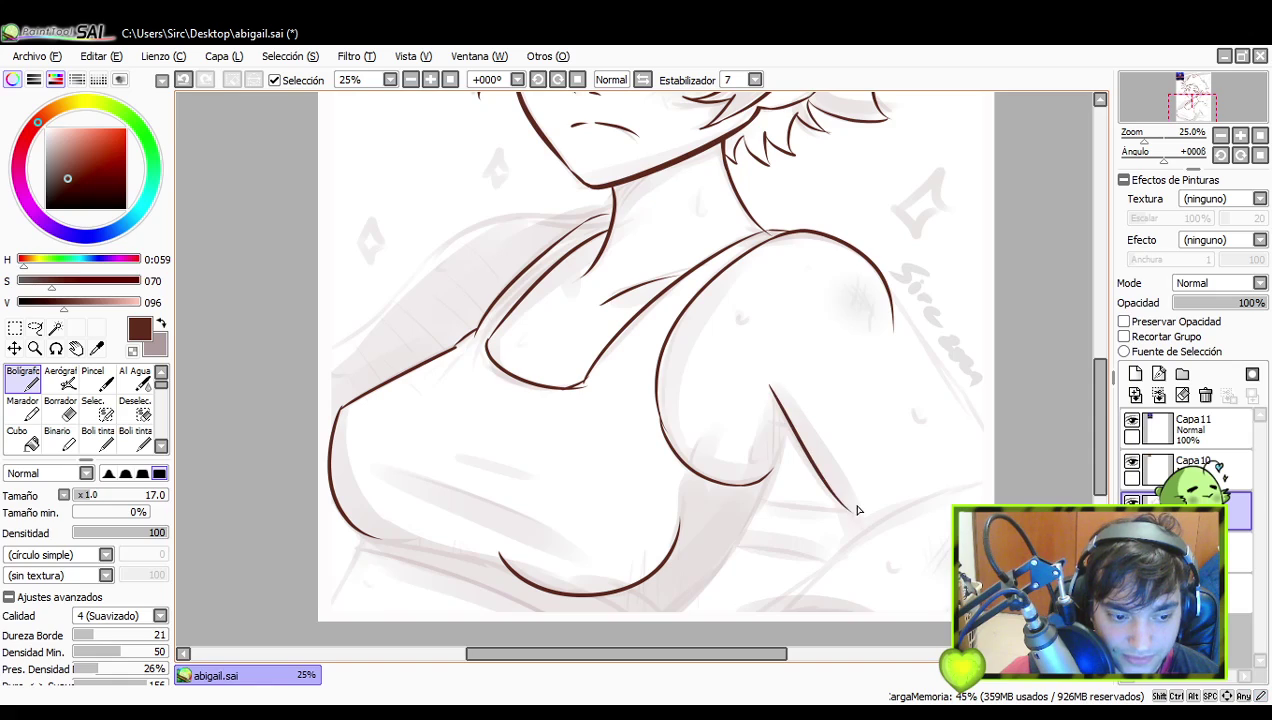
key(ctrl+z)
drag(772, 389, 845, 507)
drag(767, 379, 862, 524)
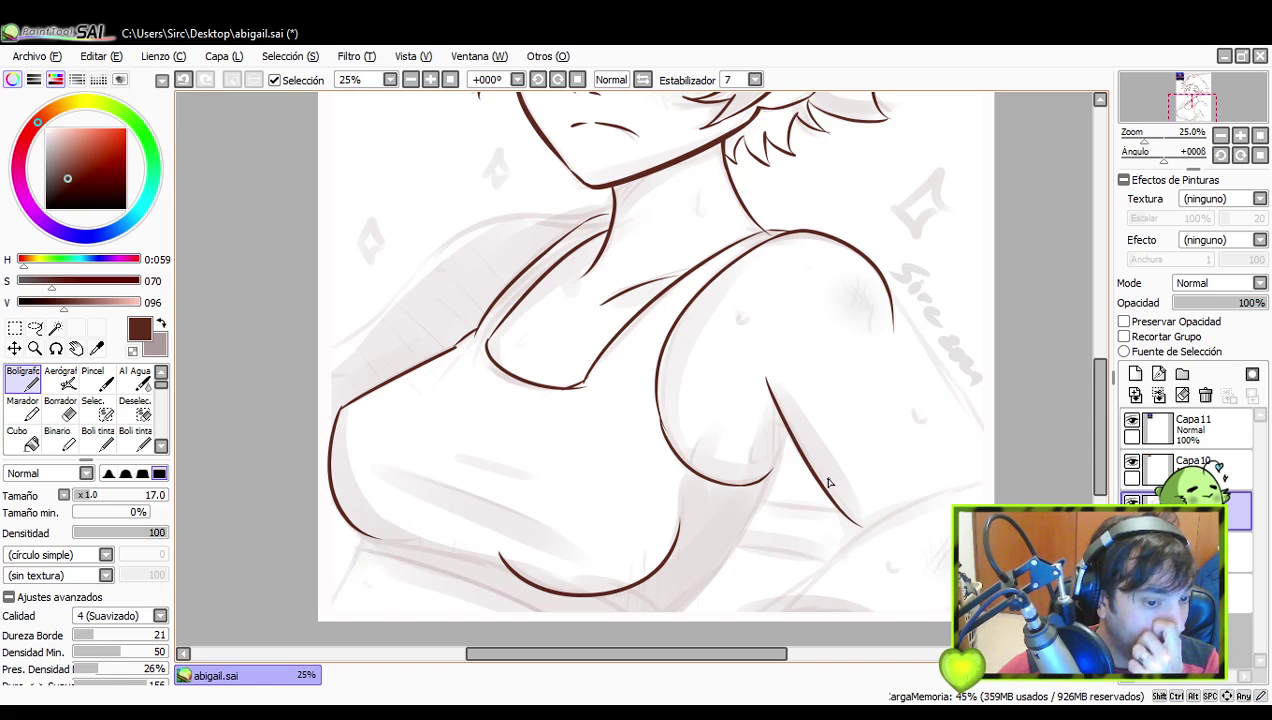
- Draw the outer edge of the near upper arm from the end of the shoulder curve down toward the elbow
drag(912, 364, 873, 385)
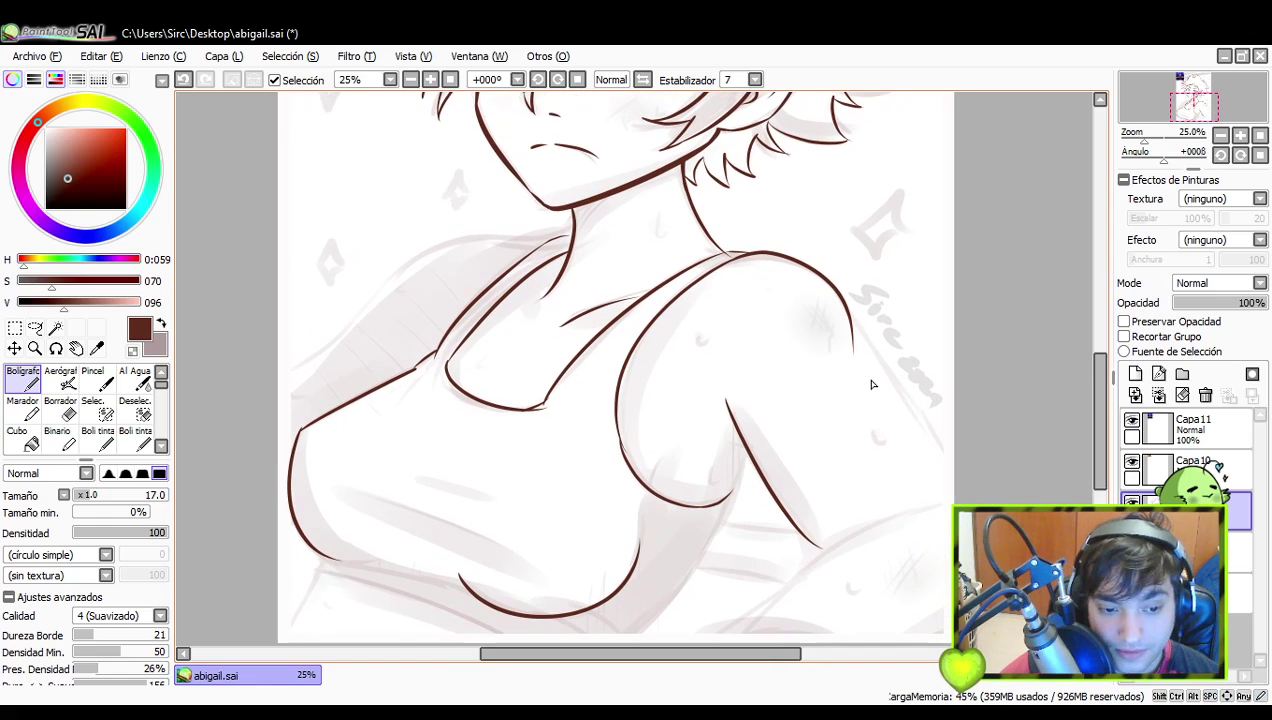
key(ctrl+z)
drag(853, 335, 944, 498)
key(ctrl+z)
drag(851, 330, 928, 488)
key(ctrl+z)
mouse_move(850, 328)
mouse_down()
mouse_move(928, 504)
mouse_move(910, 498)
mouse_move(912, 443)
mouse_move(923, 478)
mouse_up()
key(ctrl+z)
key(ctrl+z)
- Draw the lower and upper edges of the limb crossing below the near arm at the bottom of the canvas
mouse_move(900, 430)
mouse_down()
mouse_move(918, 466)
mouse_move(985, 369)
mouse_up()
key(ctrl)
drag(796, 466, 907, 488)
drag(803, 467, 937, 395)
key(ctrl+z)
drag(802, 466, 965, 370)
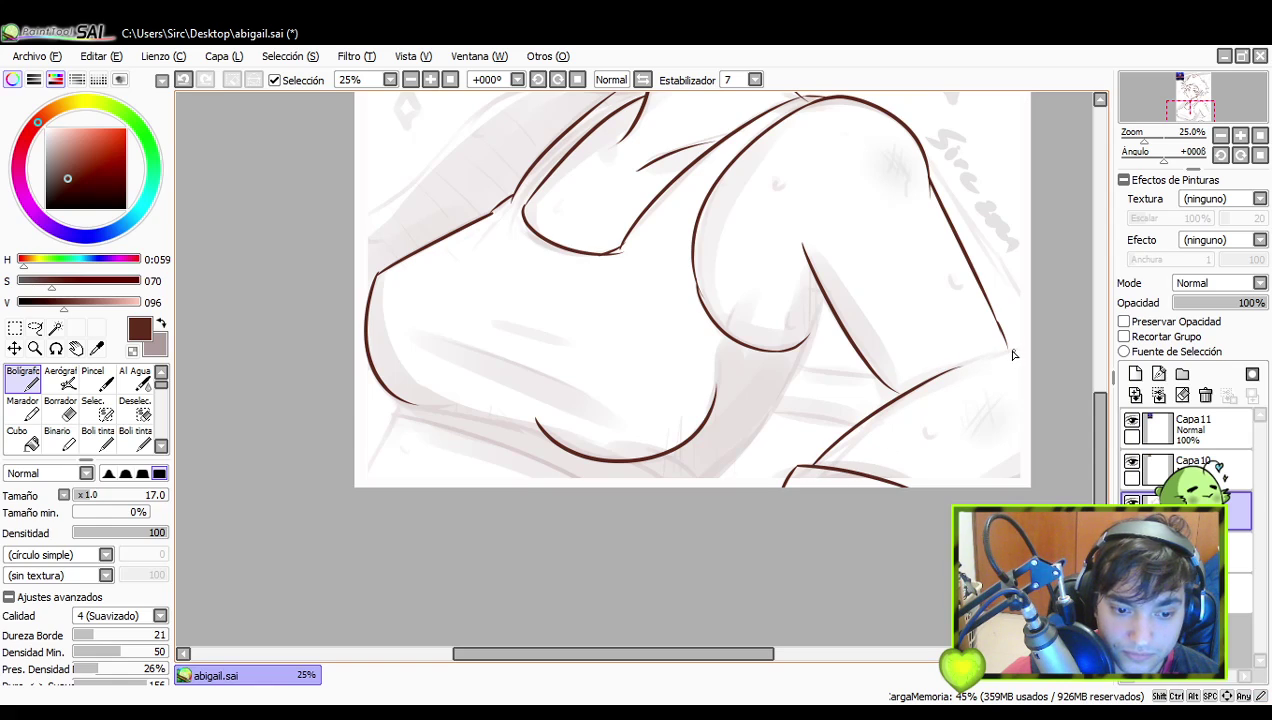
- Draw the lower outer edge of the crossing limb, curving up from the canvas bottom toward its side
key(space)
mouse_move(982, 374)
mouse_down()
mouse_move(954, 429)
mouse_move(948, 552)
mouse_move(990, 487)
mouse_up()
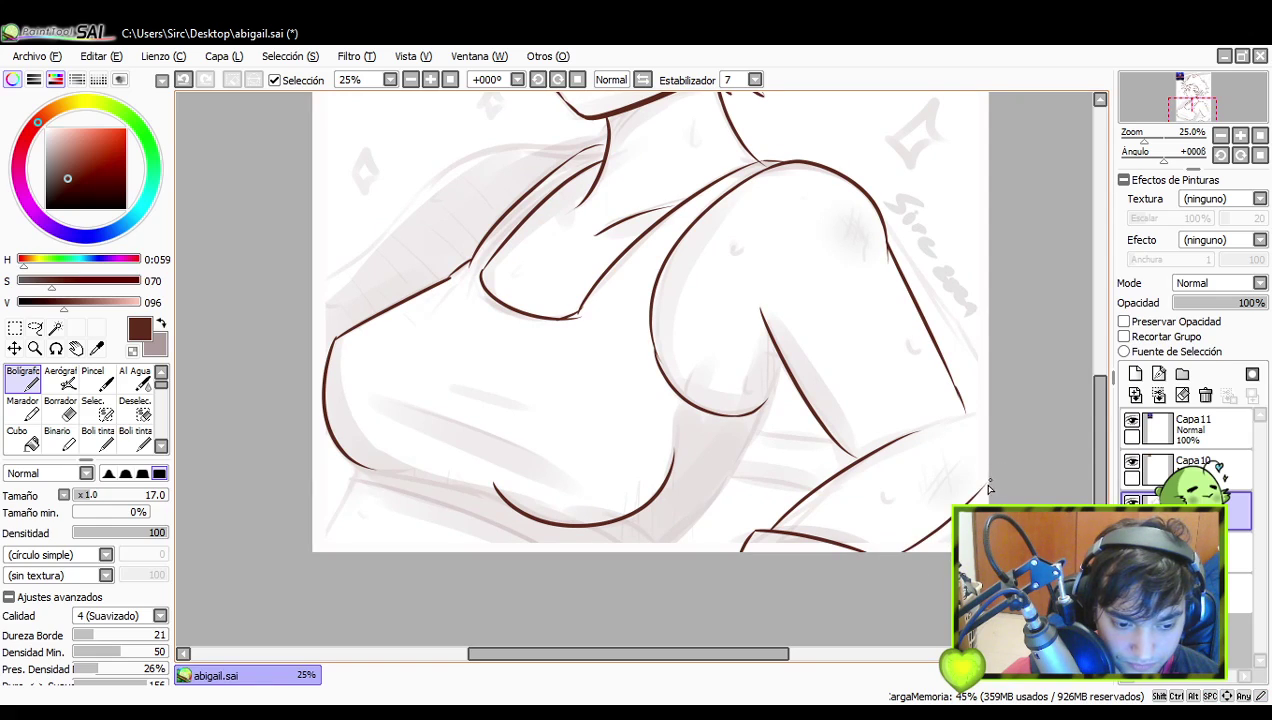
key(ctrl+z)
drag(898, 556, 992, 472)
key(ctrl+z)
drag(918, 557, 1005, 496)
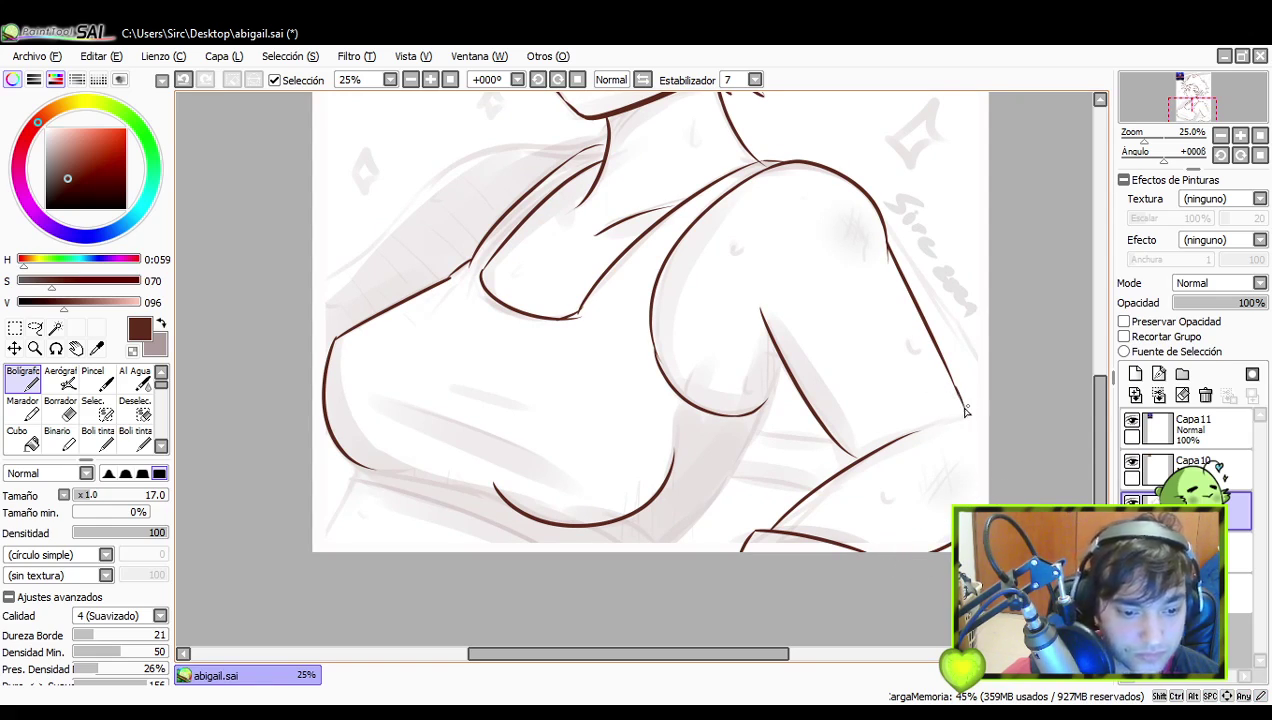
- Extend the crossing limb's upper edge until it meets the outer line of the near arm
drag(912, 434, 982, 420)
key(ctrl+z)
drag(909, 436, 965, 420)
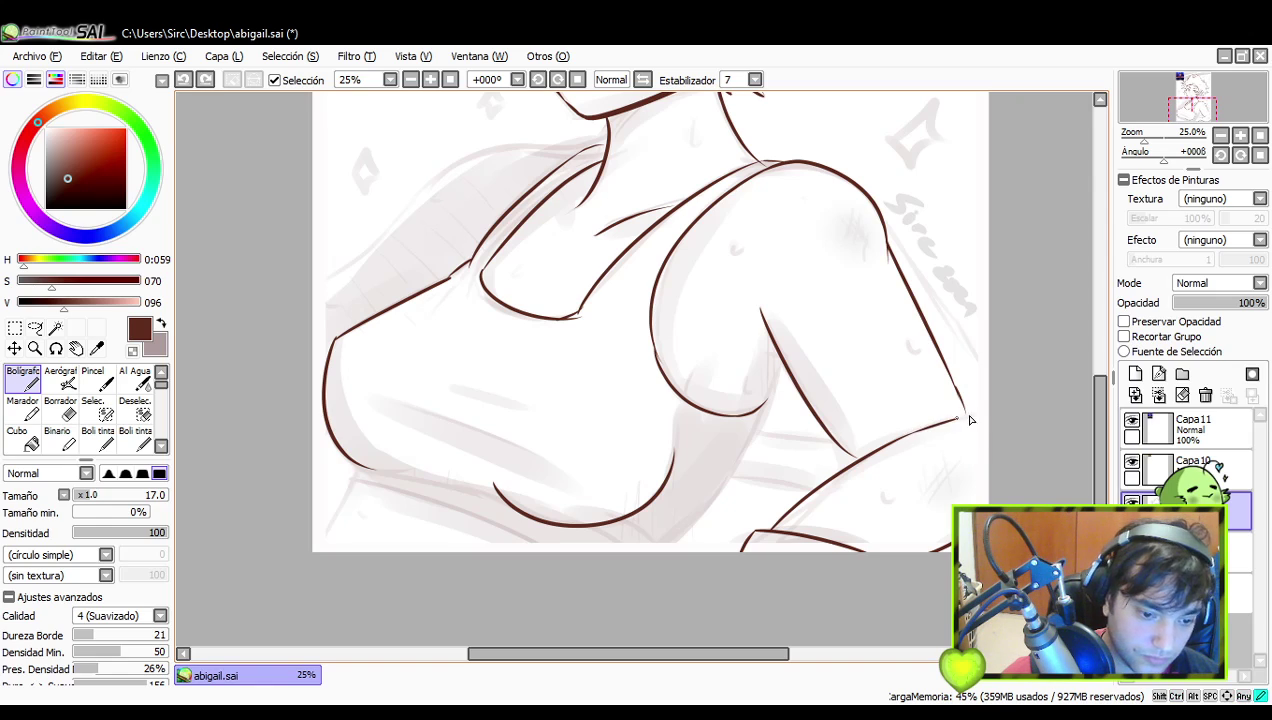
- Continue the crossing limb's upper edge past the near arm's outer line to the side of the canvas
key(space)
drag(939, 336, 926, 346)
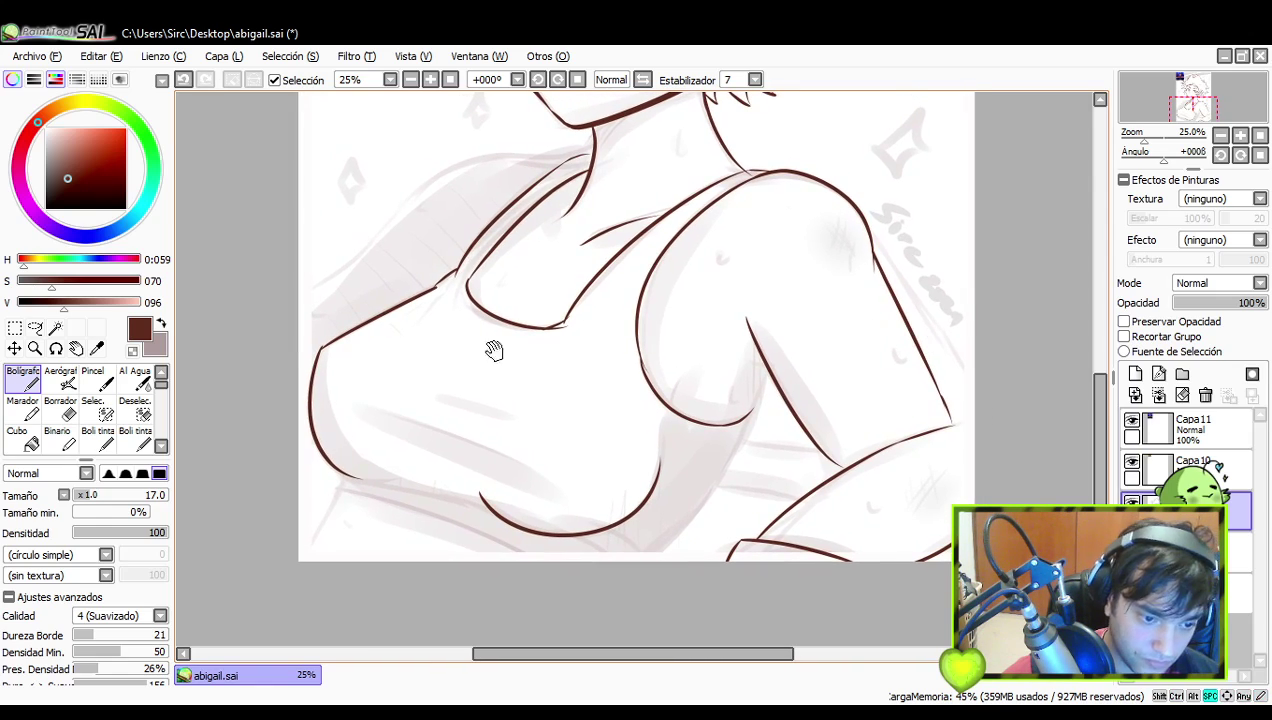
mouse_move(952, 424)
mouse_down()
mouse_move(976, 440)
mouse_move(973, 423)
mouse_move(994, 424)
mouse_move(1080, 354)
mouse_move(1041, 412)
mouse_move(1045, 435)
mouse_move(1036, 422)
mouse_move(1016, 440)
mouse_up()
key(ctrl+z)
key(ctrl+z)
key(ctrl+z)
key(ctrl+z)
key(ctrl+z)
key(ctrl+z)
key(ctrl+z)
key(ctrl+z)
key(ctrl+z)
drag(926, 466, 945, 484)
key(ctrl+z)
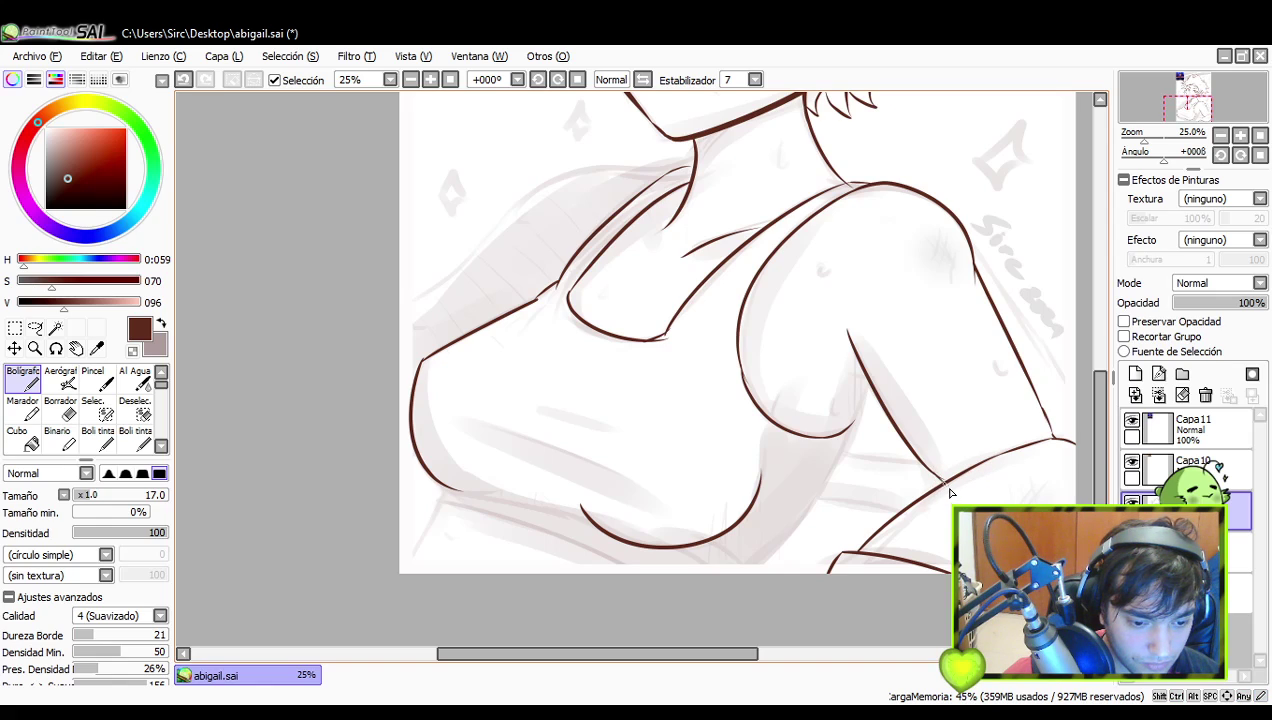
- Draw the near side of the torso from the armhole down to the bottom edge of the canvas
mouse_move(886, 386)
mouse_down()
mouse_move(955, 374)
mouse_move(958, 388)
mouse_move(920, 433)
mouse_move(920, 463)
mouse_move(864, 508)
mouse_up()
key(ctrl+z)
key(ctrl+z)
drag(922, 446, 816, 570)
key(ctrl+z)
mouse_move(918, 446)
mouse_down()
mouse_move(902, 501)
mouse_move(829, 574)
mouse_up()
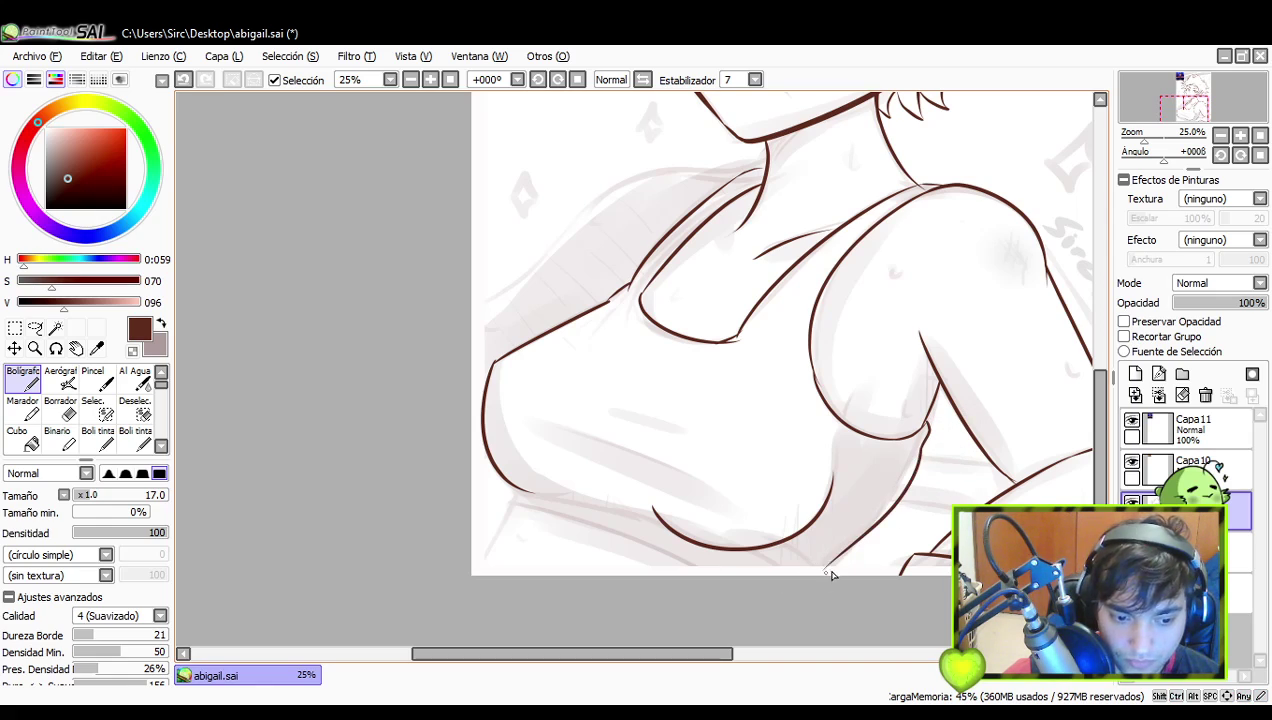
key(ctrl+z)
drag(918, 450, 802, 590)
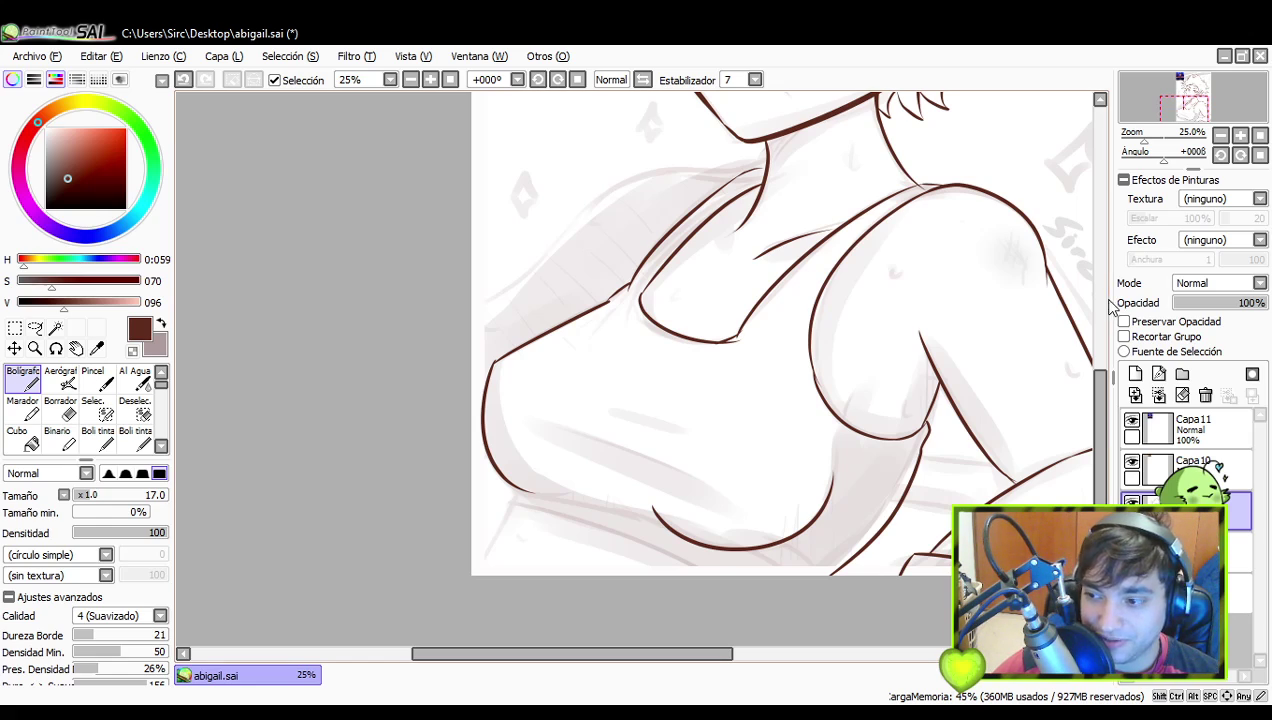
- Draw the tank top's lower hem as a curve from the far side of the chest down to the canvas bottom
scroll(744, 446, down, 2)
key(ctrl+z)
mouse_move(524, 440)
mouse_down()
mouse_move(634, 462)
mouse_move(505, 442)
mouse_move(767, 539)
mouse_up()
key(ctrl+z)
mouse_move(512, 448)
mouse_down()
mouse_move(612, 474)
mouse_move(722, 535)
mouse_up()
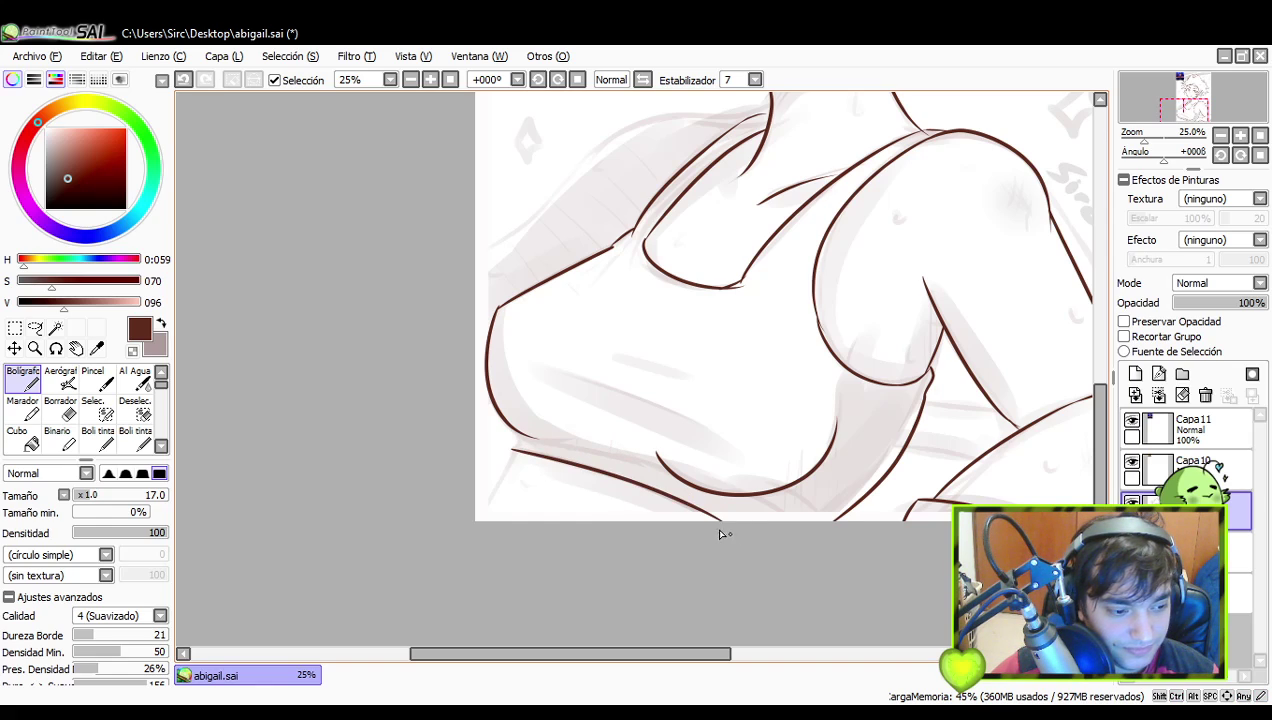
key(ctrl+z)
mouse_move(507, 448)
mouse_down()
mouse_move(688, 505)
mouse_move(747, 539)
mouse_up()
key(ctrl+z)
mouse_move(512, 448)
mouse_down()
mouse_move(643, 480)
mouse_move(800, 557)
mouse_up()
key(ctrl+z)
- Draw the far waist outline from the outer end of the hem down to the lower corner of the canvas
mouse_move(512, 434)
mouse_down()
mouse_move(511, 452)
mouse_move(513, 441)
mouse_move(591, 447)
mouse_move(500, 510)
mouse_up()
key(ctrl+z)
key(ctrl+z)
key(ctrl+z)
key(ctrl+z)
drag(542, 420, 500, 500)
key(ctrl+z)
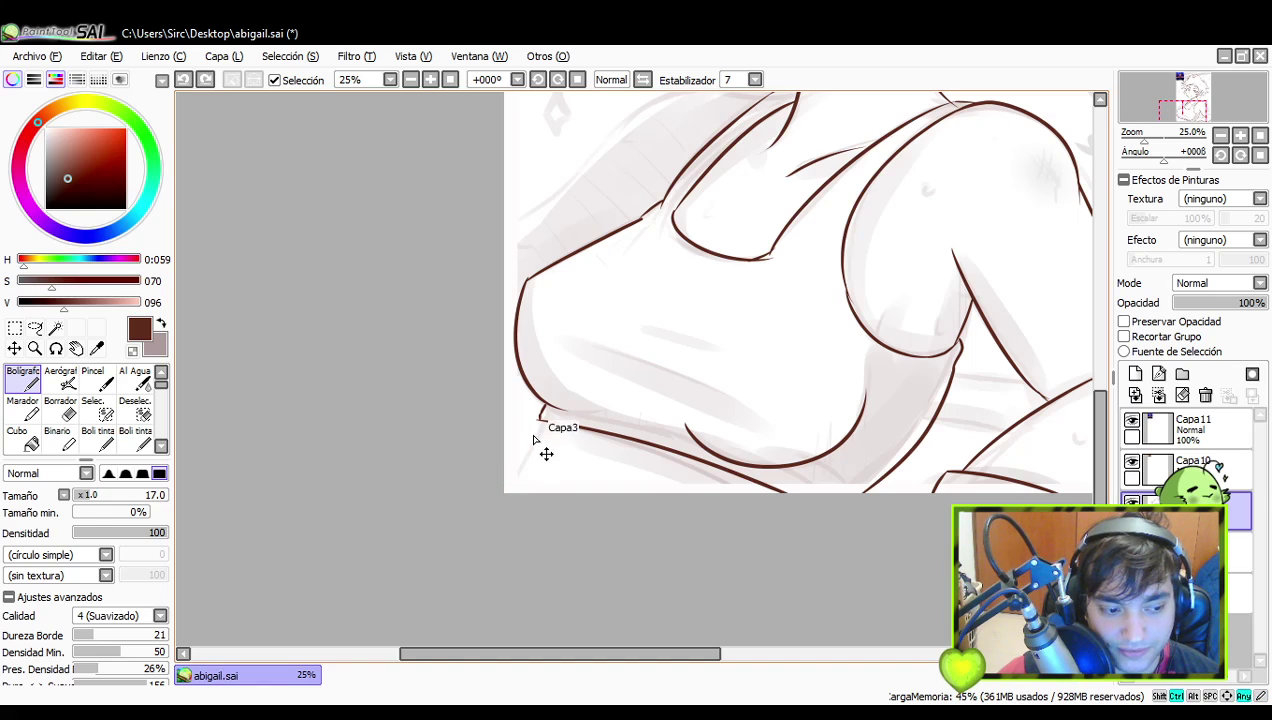
drag(541, 414, 500, 506)
key(ctrl+z)
drag(541, 420, 510, 504)
key(ctrl+z)
drag(538, 424, 512, 510)
key(ctrl+z)
drag(540, 420, 507, 501)
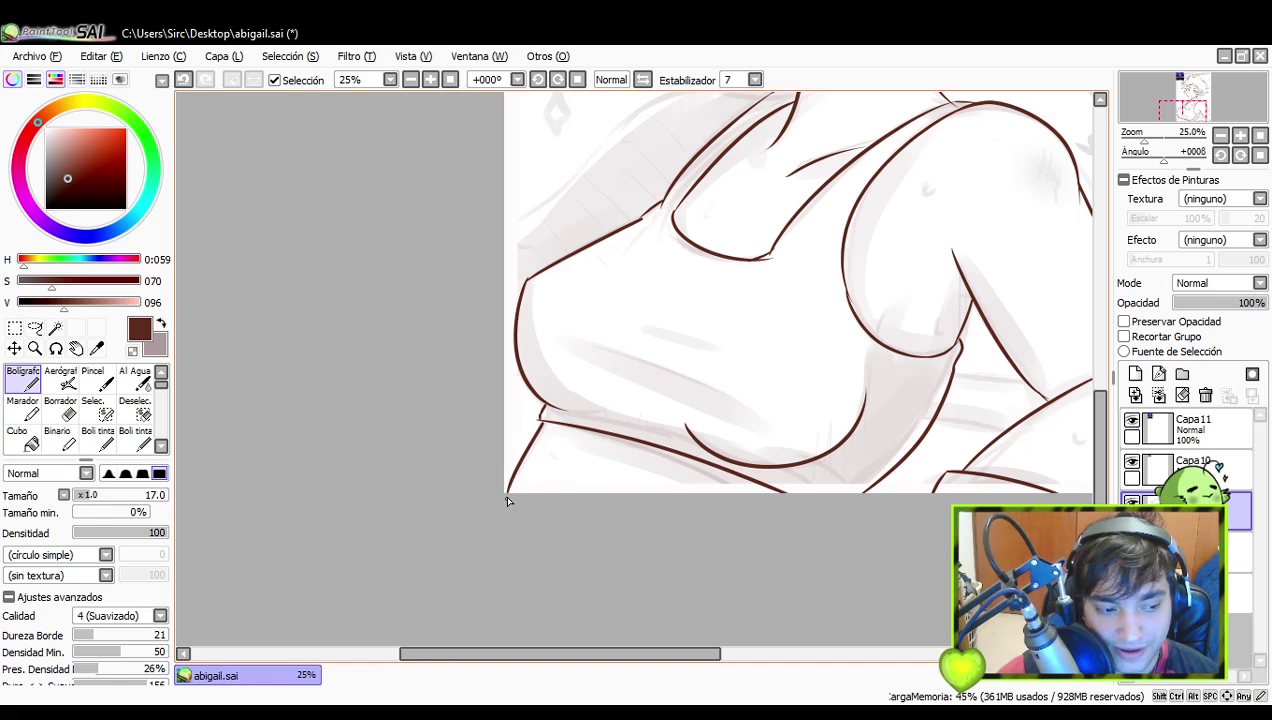
- Draw the curved top of the far shoulder behind the far strap, following the sketch
scroll(764, 454, up, 5)
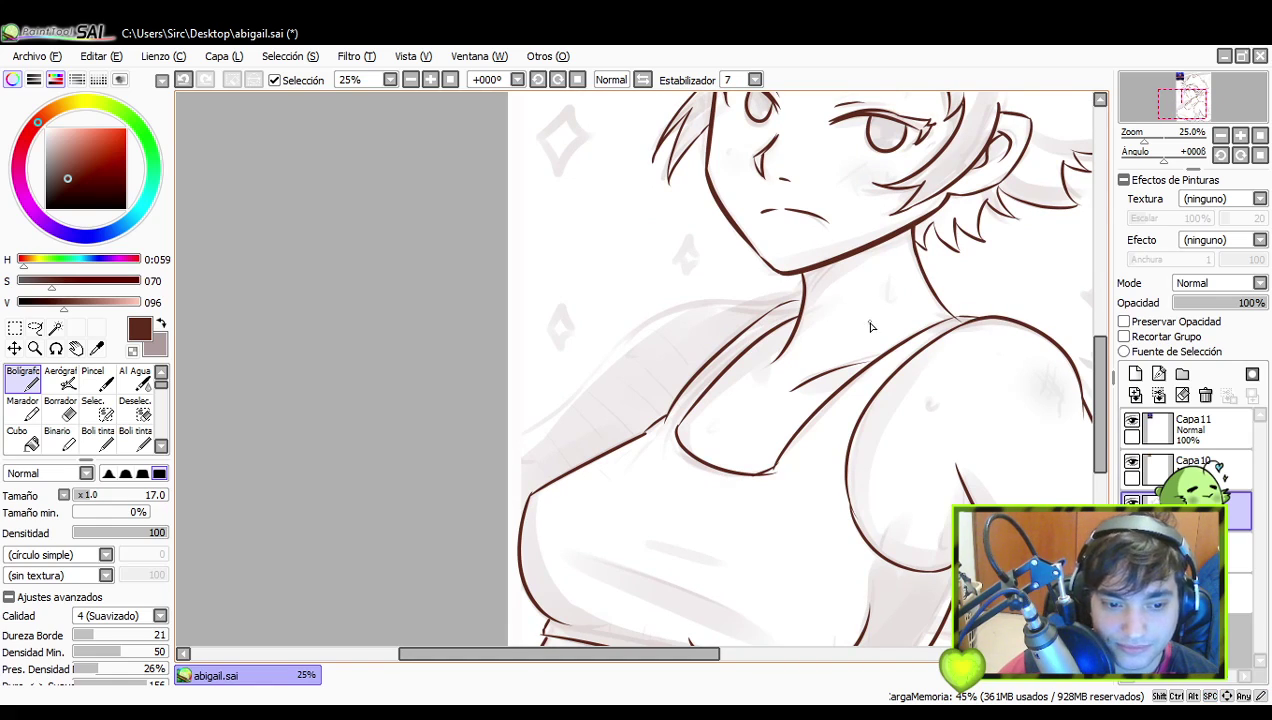
mouse_move(971, 383)
mouse_down()
mouse_move(995, 372)
mouse_move(965, 361)
mouse_up()
drag(817, 332, 851, 348)
drag(826, 288, 736, 301)
key(ctrl+z)
drag(836, 289, 744, 285)
key(ctrl+z)
key(ctrl+z)
drag(665, 329, 800, 296)
key(ctrl+z)
mouse_move(672, 332)
mouse_down()
mouse_move(749, 290)
mouse_move(786, 291)
mouse_up()
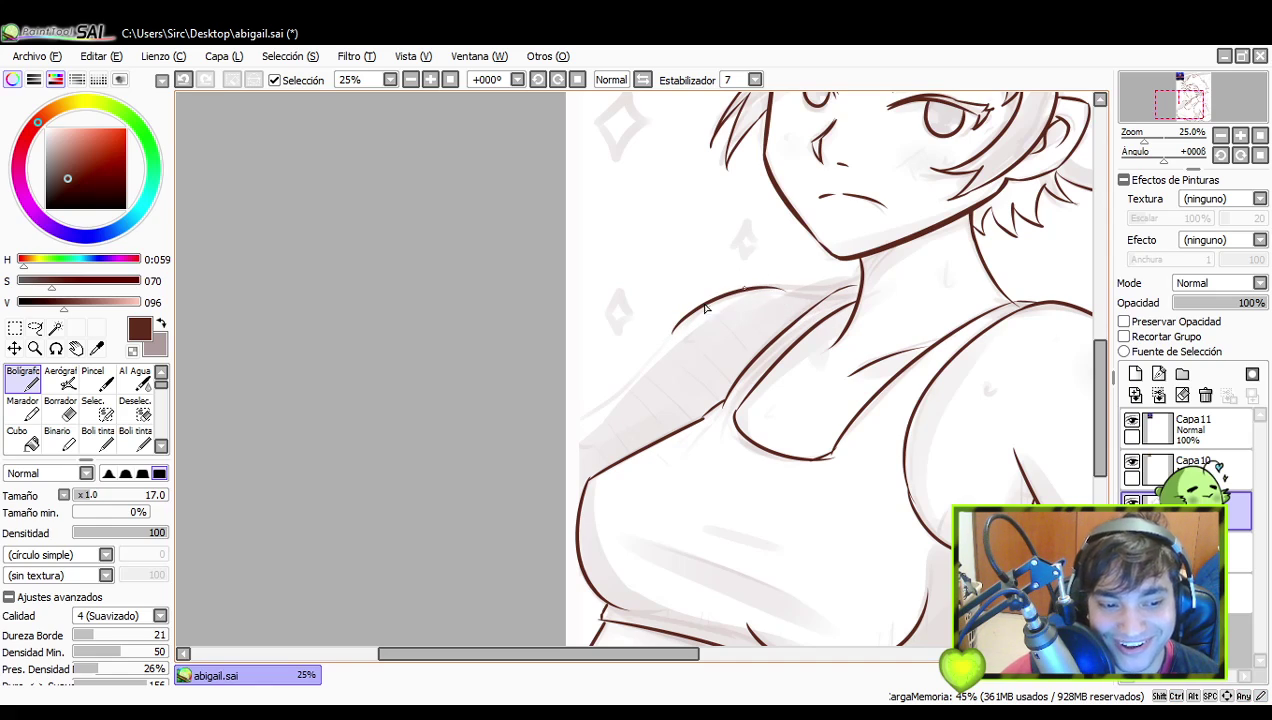
key(ctrl+z)
key(ctrl+z)
drag(673, 335, 778, 277)
key(ctrl+z)
drag(668, 342, 724, 292)
key(ctrl+z)
drag(678, 346, 724, 294)
key(ctrl+z)
mouse_move(672, 336)
mouse_down()
mouse_move(754, 287)
mouse_move(793, 303)
mouse_up()
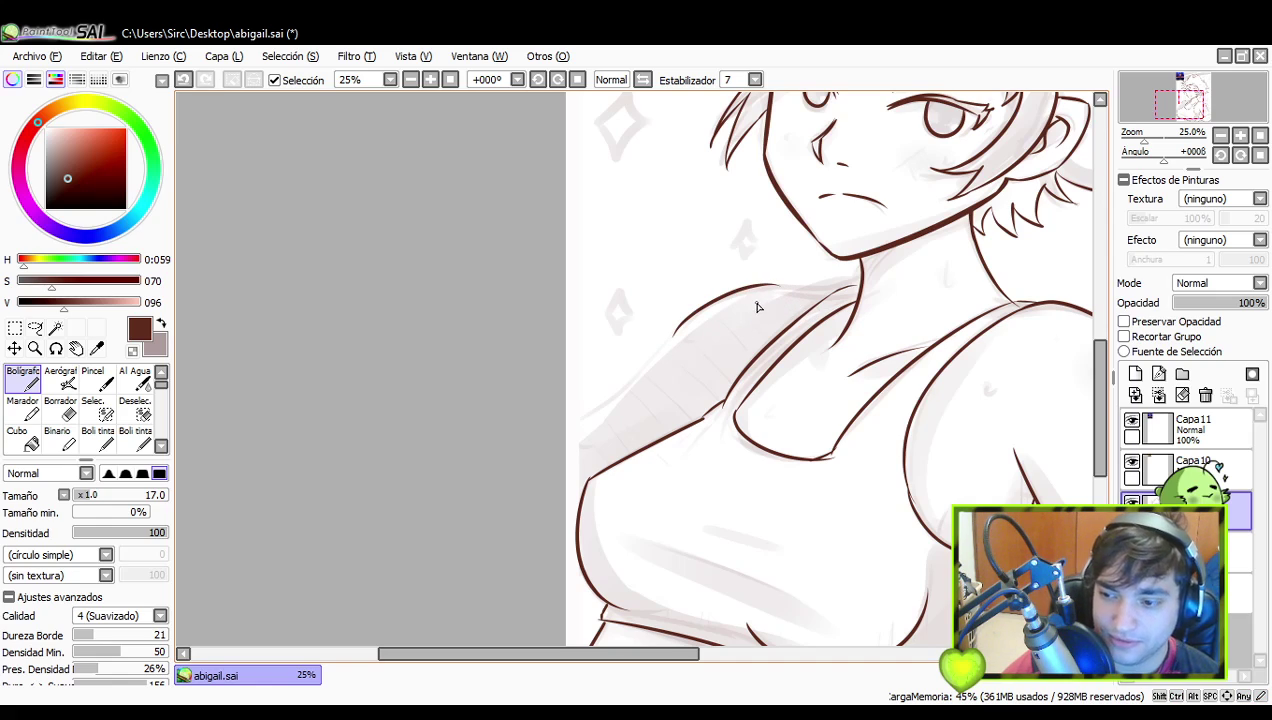
- Redraw the curved top of the far shoulder outline, following the sketch beside the far strap
key(ctrl+z)
drag(670, 336, 724, 296)
key(ctrl+z)
drag(668, 340, 772, 290)
key(ctrl+z)
key(ctrl+z)
drag(678, 338, 790, 300)
key(ctrl+z)
drag(676, 336, 790, 300)
key(ctrl+z)
drag(674, 338, 790, 301)
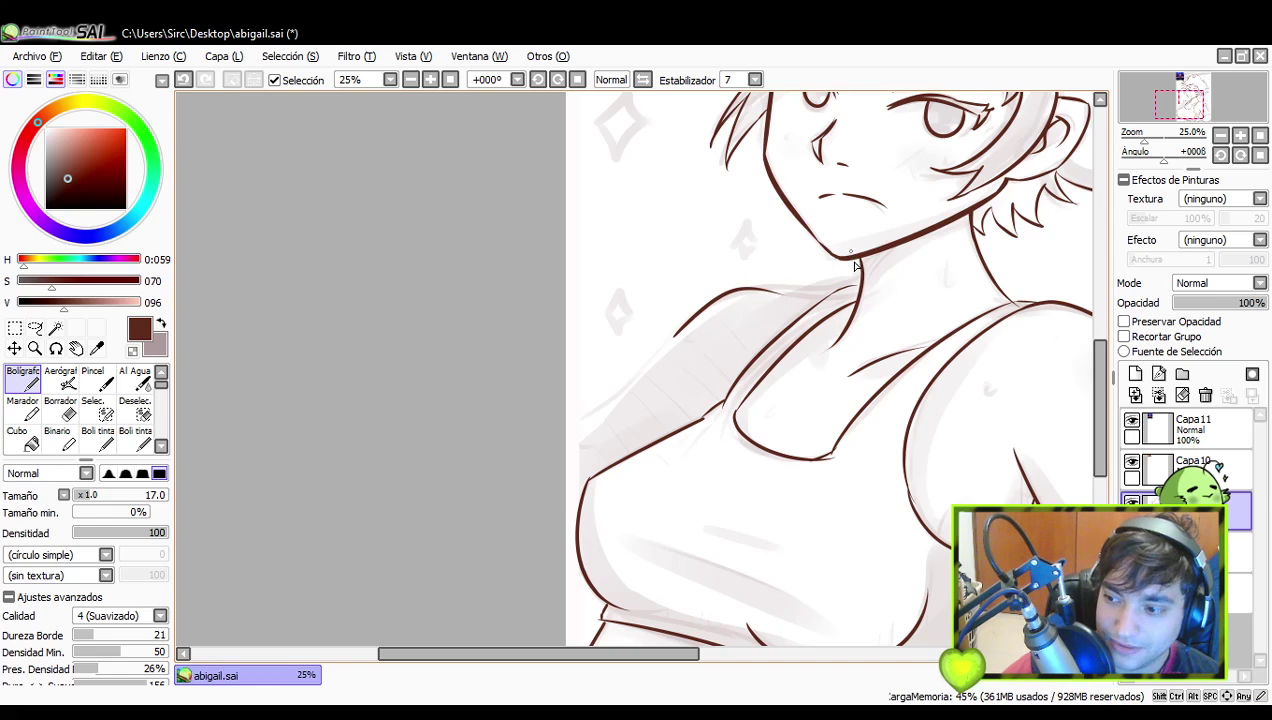
- Connect the far shoulder curve to the neck side and draw the far arm's outer outline down to the canvas edge
mouse_move(803, 279)
mouse_down()
mouse_move(775, 281)
mouse_move(818, 283)
mouse_up()
key(ctrl+z)
key(ctrl+z)
key(ctrl+z)
drag(740, 296, 824, 286)
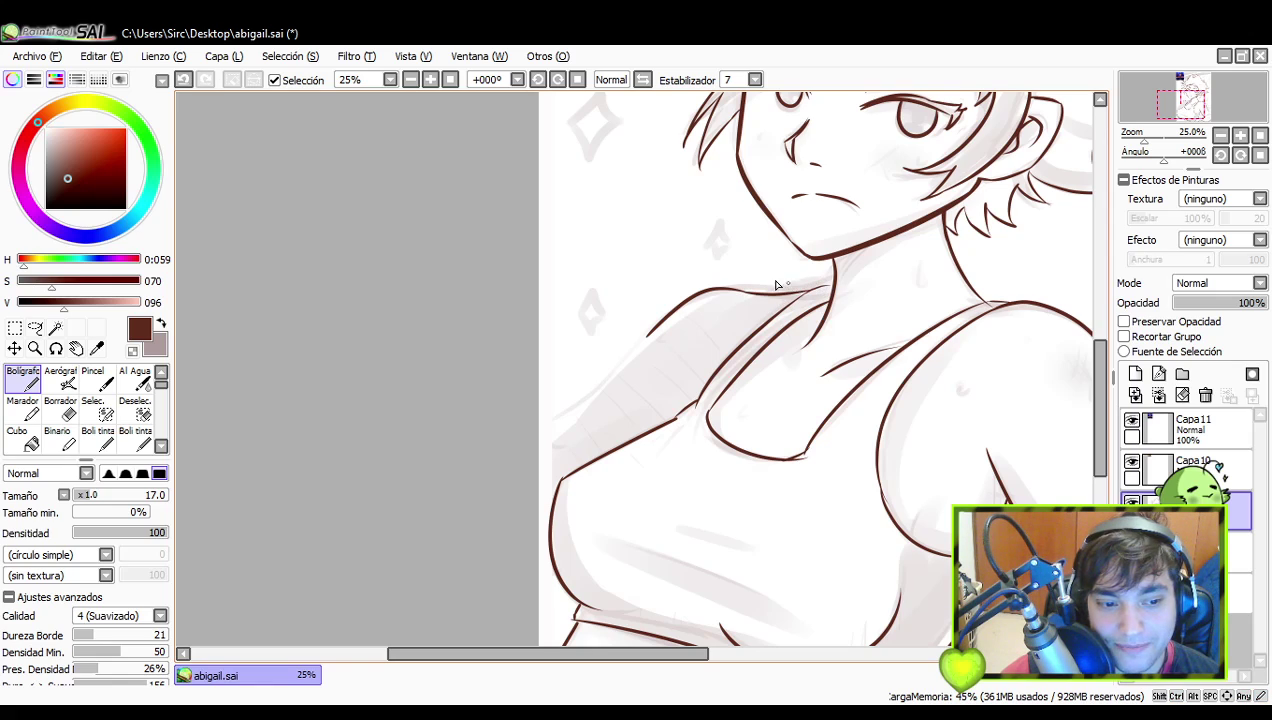
key(ctrl+z)
mouse_move(646, 332)
mouse_down()
mouse_move(531, 446)
mouse_move(537, 457)
mouse_up()
- Draw two short slanted fold lines across the chest of the tank top, one longer and one shorter
drag(717, 410, 685, 313)
drag(912, 362, 849, 350)
drag(862, 420, 881, 384)
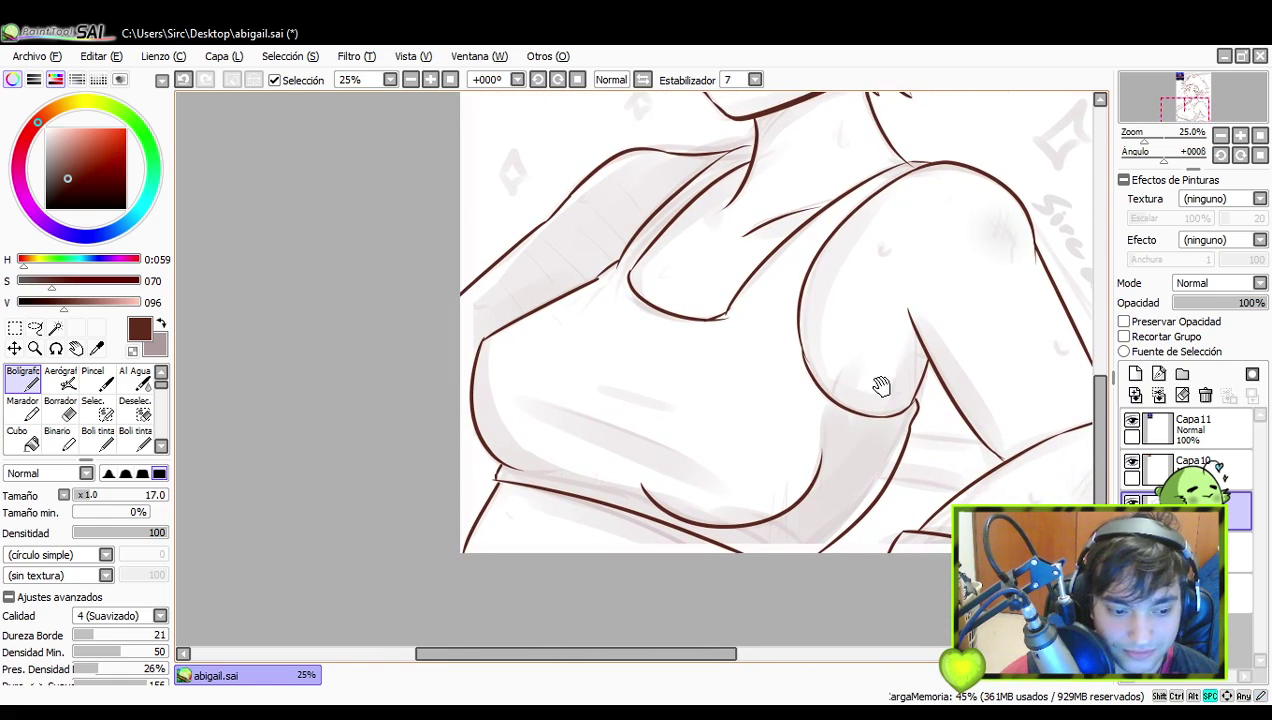
drag(656, 426, 630, 443)
mouse_move(519, 408)
mouse_down()
mouse_move(684, 476)
mouse_move(632, 457)
mouse_up()
key(ctrl+z)
key(ctrl+z)
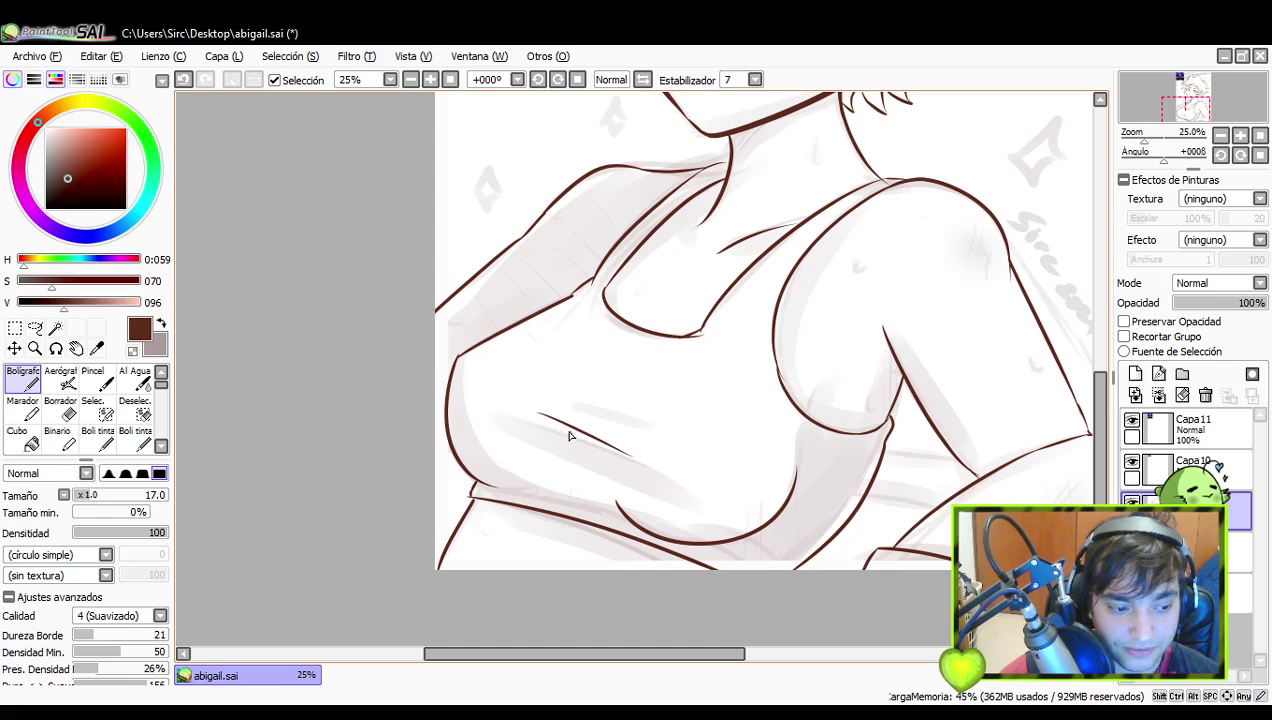
key(ctrl+z)
drag(581, 407, 642, 431)
key(ctrl+z)
- Draw a short line from beneath the bust curve down to the bottom canvas edge, meeting the near side of the torso
mouse_move(716, 513)
mouse_down()
mouse_move(682, 489)
mouse_move(777, 560)
mouse_up()
key(ctrl+z)
key(ctrl+z)
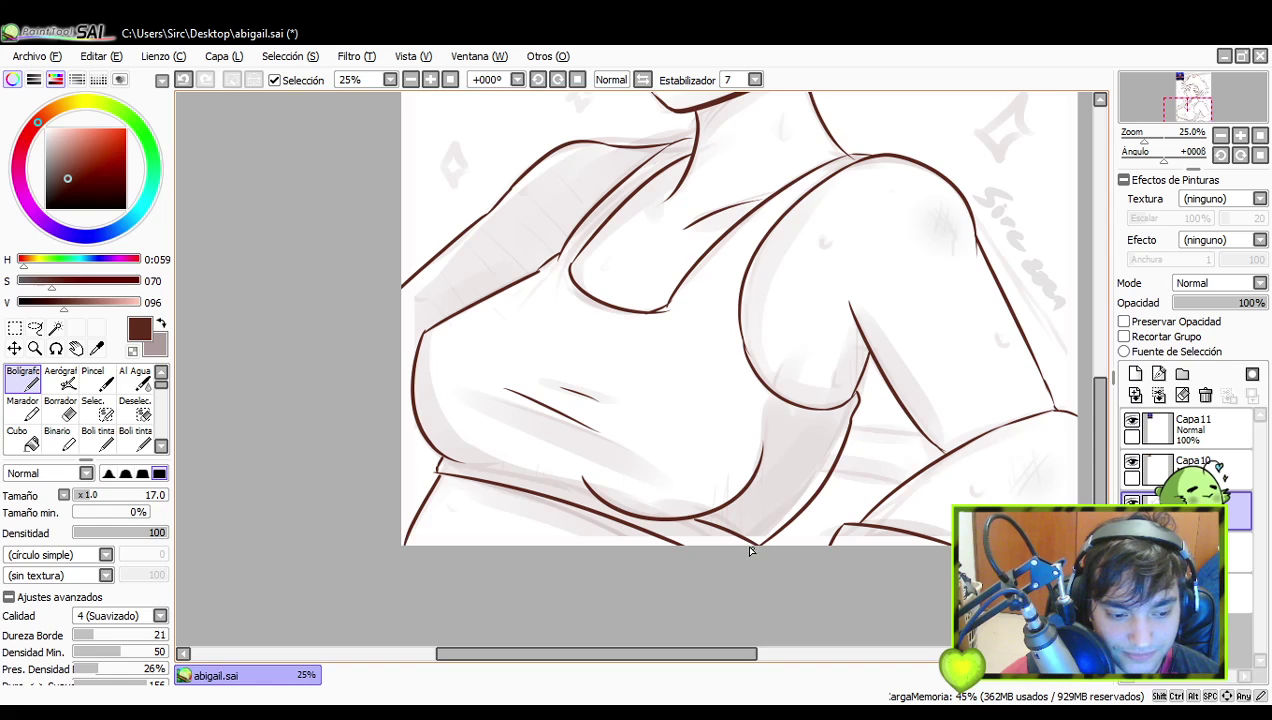
key(ctrl+z)
drag(700, 516, 750, 544)
- Draw the short background lines behind the body, beside the far chest and in the gap between torso and near arm
drag(870, 422, 828, 477)
drag(829, 395, 788, 365)
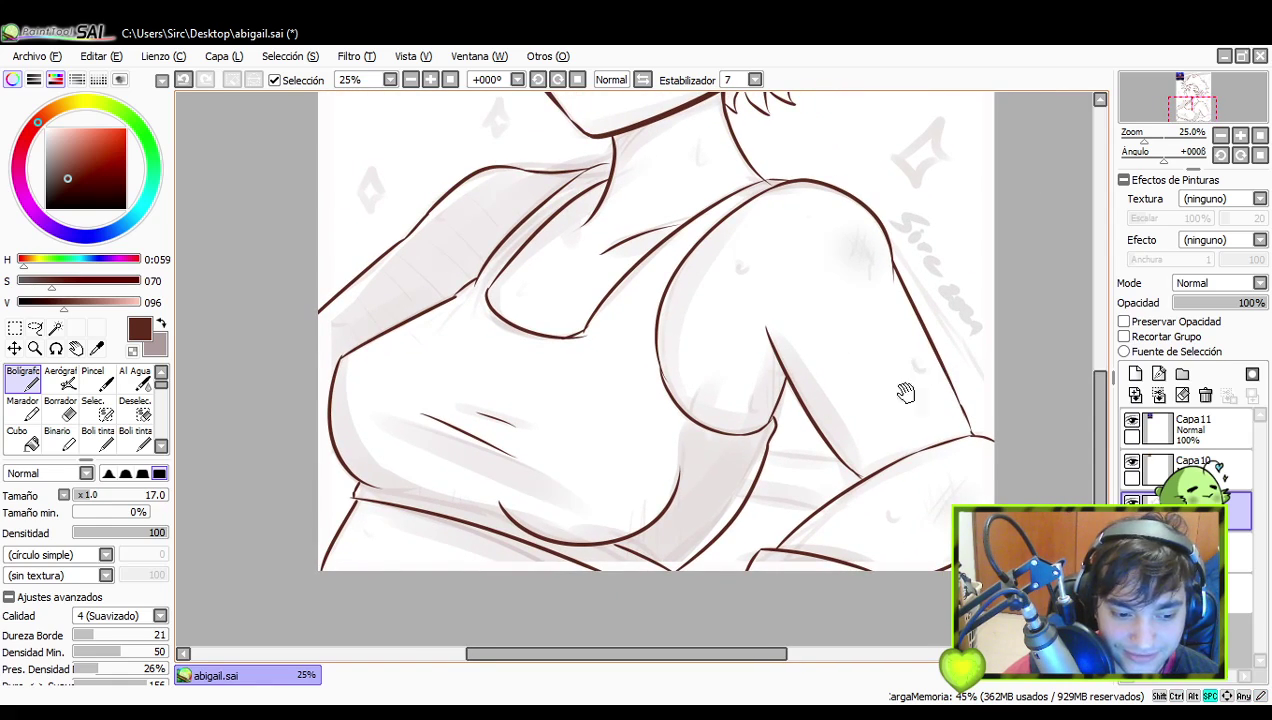
drag(892, 418, 944, 561)
drag(835, 432, 870, 524)
drag(412, 625, 595, 422)
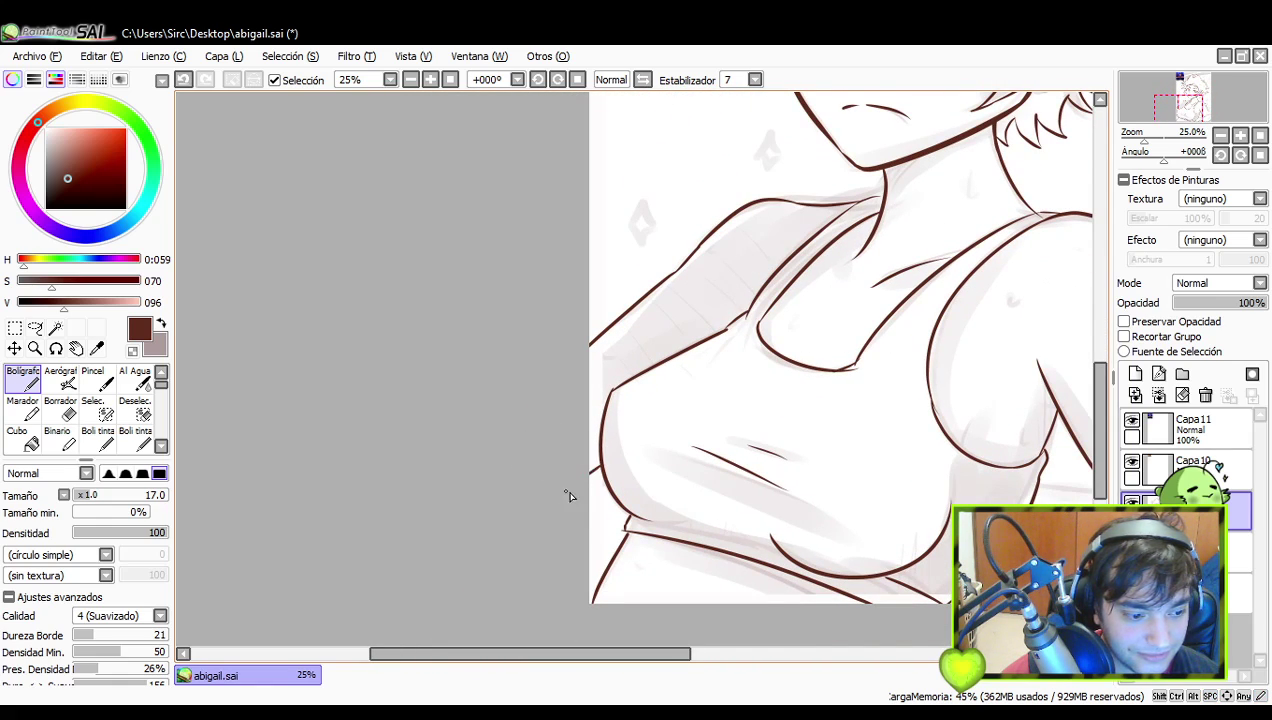
mouse_move(1035, 414)
mouse_down()
mouse_move(693, 406)
mouse_move(710, 462)
mouse_move(672, 465)
mouse_up()
mouse_move(724, 505)
mouse_down()
mouse_move(717, 470)
mouse_move(747, 477)
mouse_up()
key(ctrl+z)
drag(668, 454, 750, 470)
key(ctrl+z)
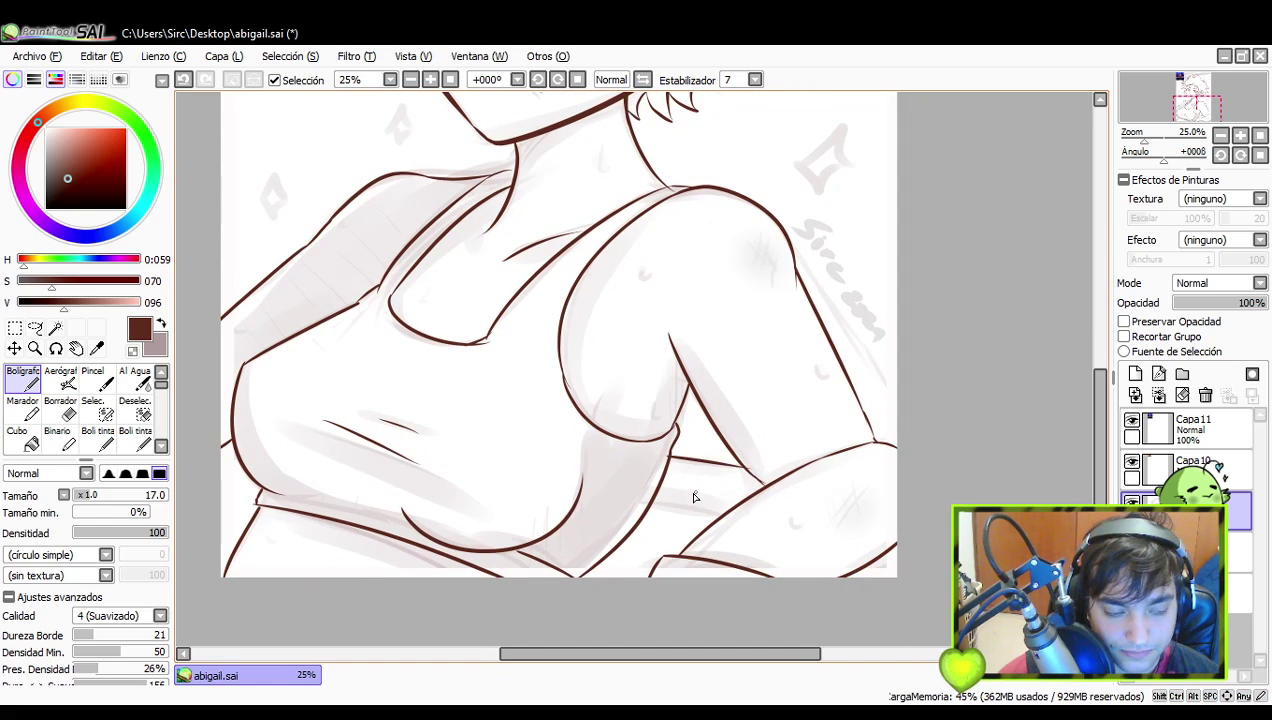
drag(652, 504, 722, 514)
key(ctrl+z)
- Inspect the character's line art from the hair and face down to the torso and arms
key(space)
drag(843, 317, 940, 352)
drag(896, 316, 923, 378)
mouse_move(803, 255)
mouse_down()
mouse_move(849, 432)
mouse_move(825, 516)
mouse_up()
drag(823, 437, 777, 417)
click(1221, 136)
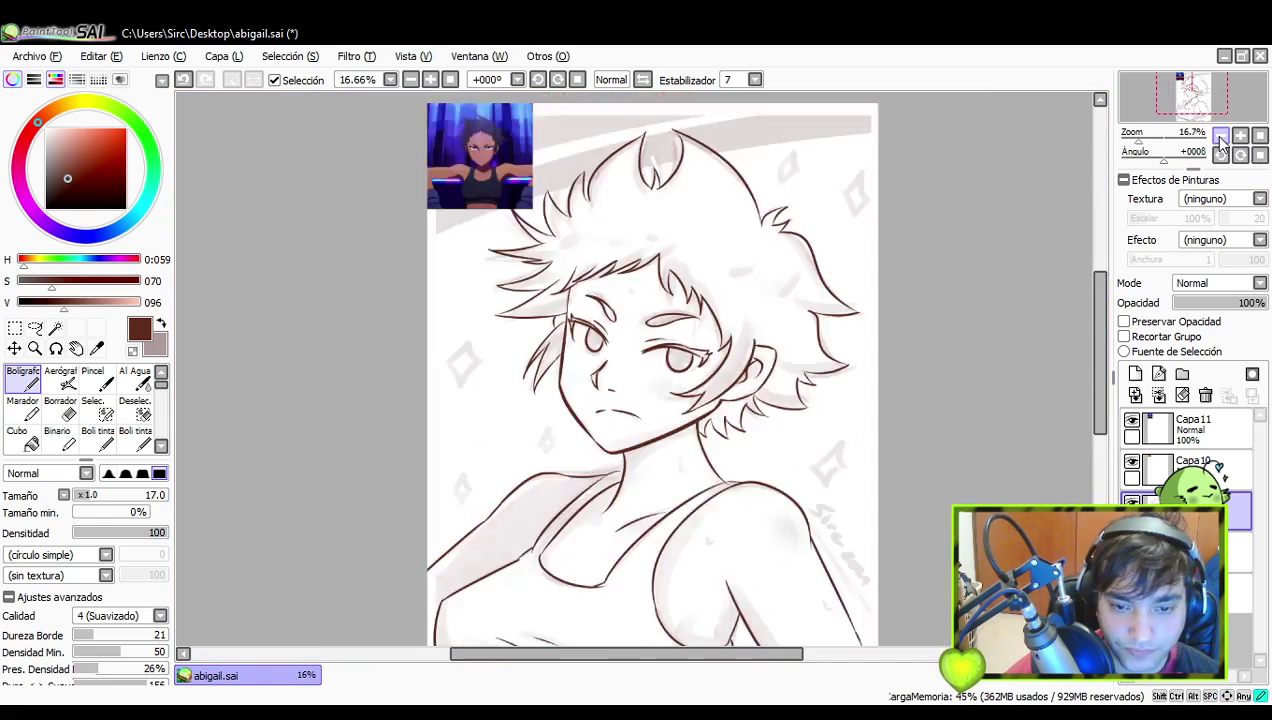
drag(1052, 315, 1010, 239)
drag(917, 372, 960, 284)
mouse_move(944, 350)
mouse_down()
mouse_move(927, 398)
mouse_move(958, 417)
mouse_move(960, 451)
mouse_up()
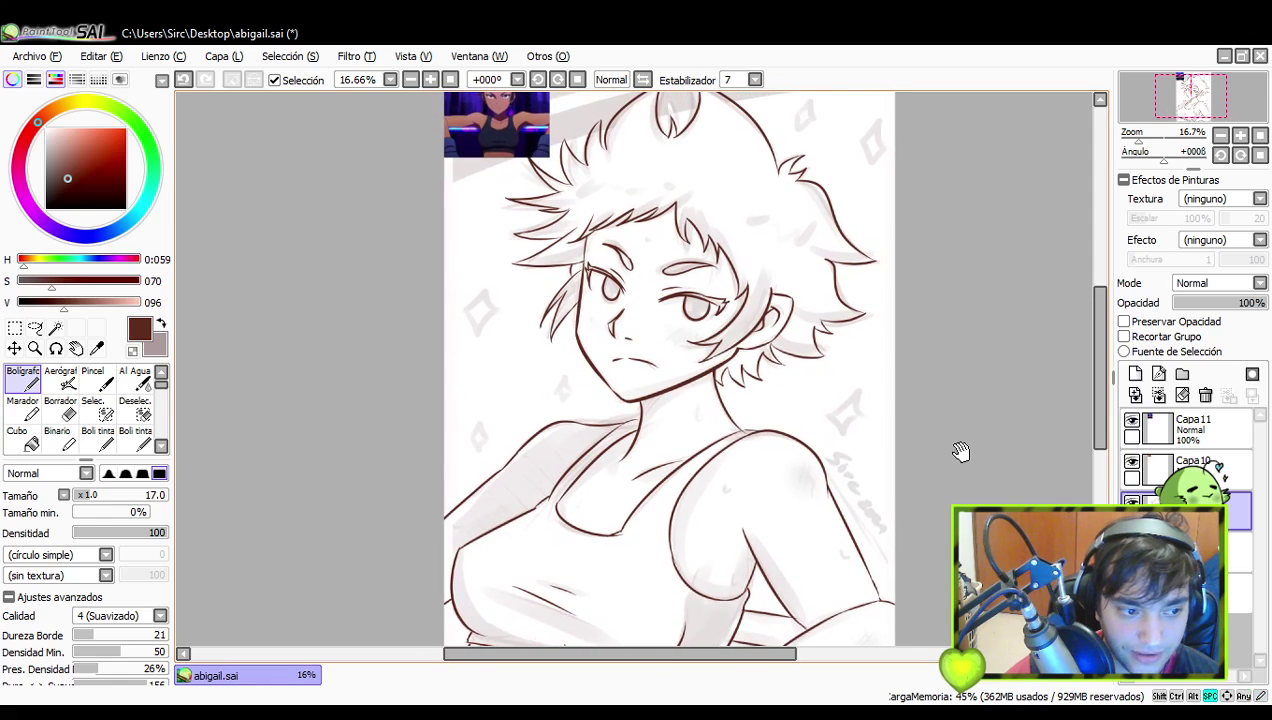
mouse_move(965, 371)
mouse_down()
mouse_move(990, 418)
mouse_move(1004, 312)
mouse_move(936, 313)
mouse_move(947, 284)
mouse_move(927, 270)
mouse_up()
drag(928, 326, 939, 275)
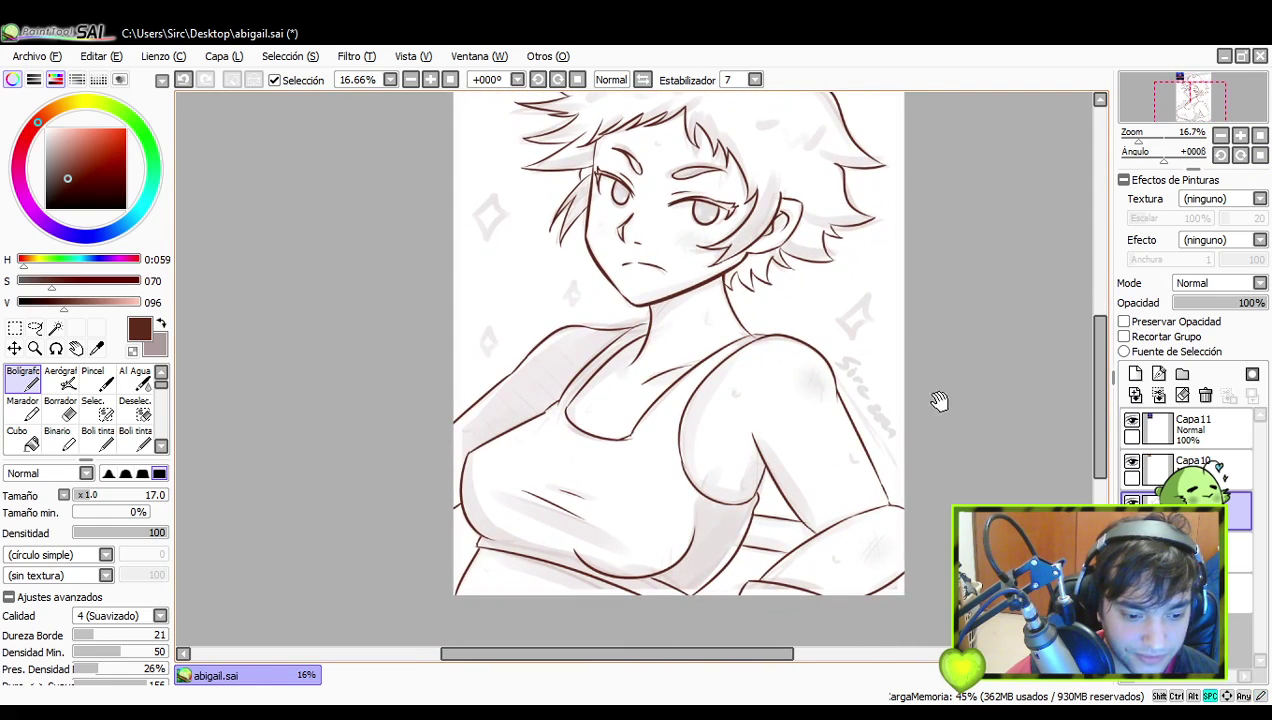
- Draw a short line running from the far tank top strap down to the end of the neck line
click(1240, 155)
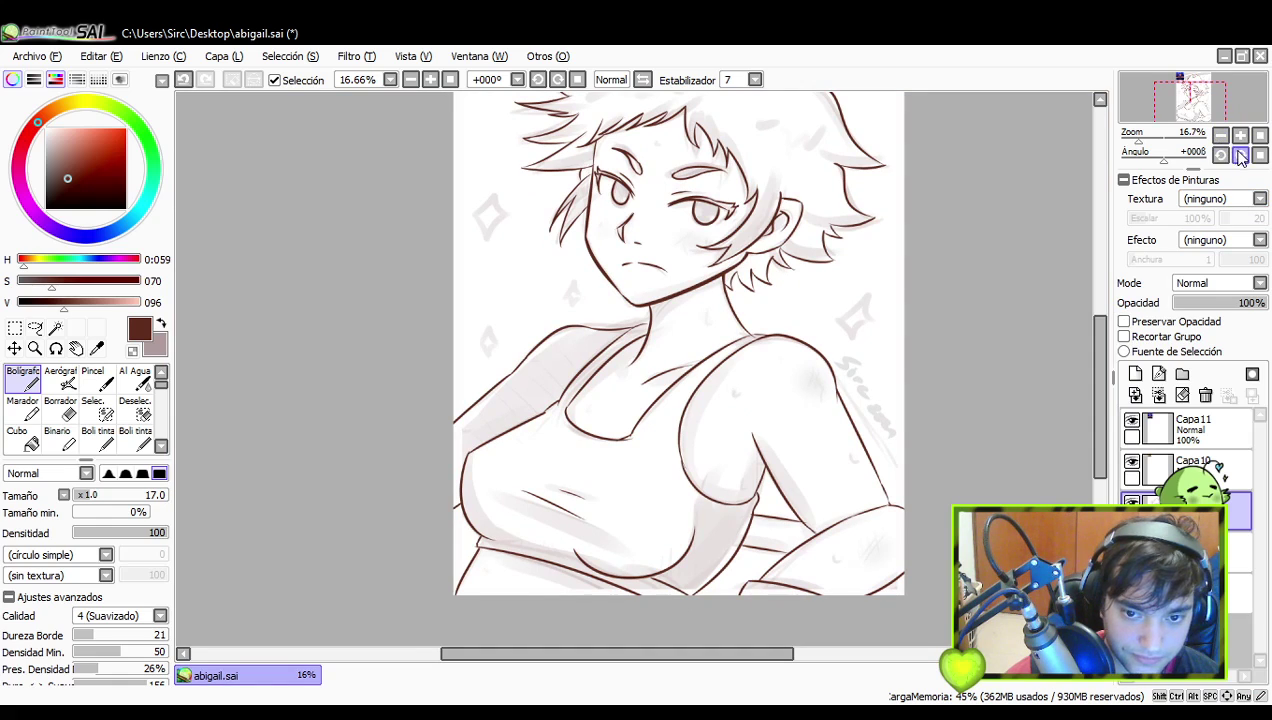
click(1240, 135)
scroll(537, 335, down, 3)
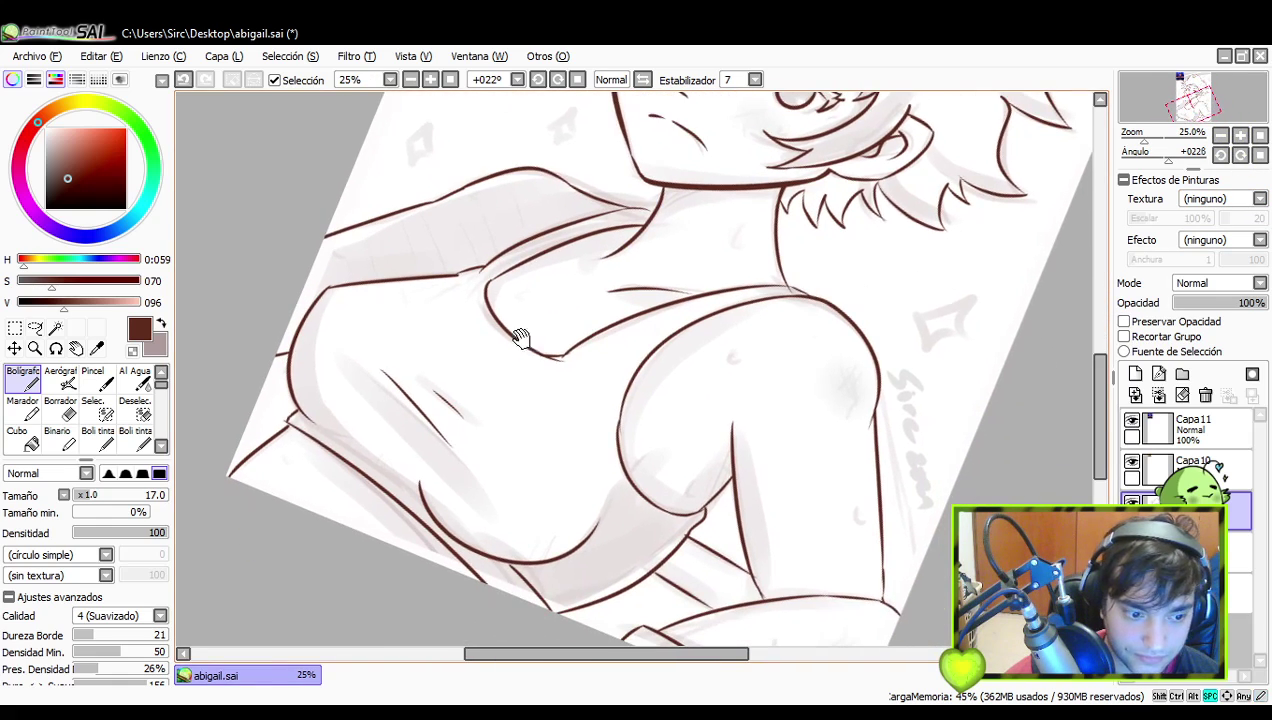
scroll(595, 335, up, 3)
key(ctrl+z)
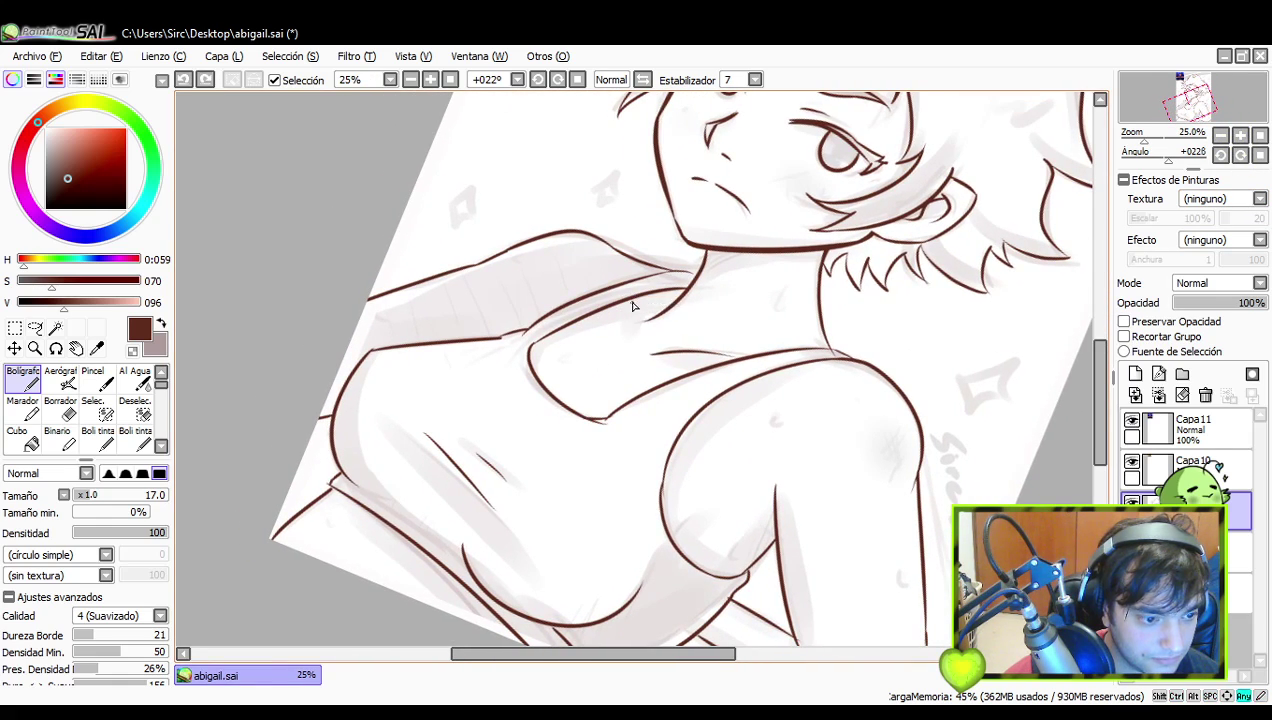
drag(631, 297, 636, 363)
key(ctrl+z)
key(ctrl+z)
key(ctrl+z)
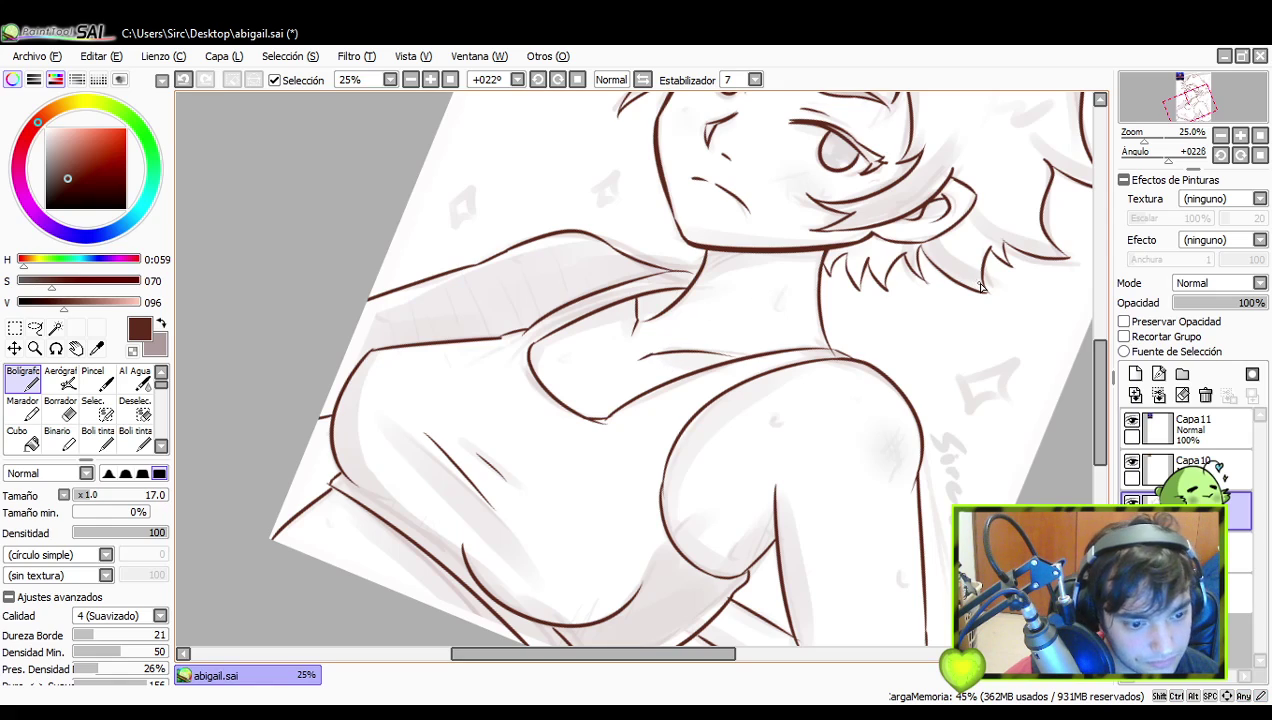
- Reset the canvas rotation and erase the overshooting line end at the near corner of the tank top neckline
click(1221, 156)
click(1221, 156)
drag(950, 286, 922, 407)
click(1221, 136)
drag(940, 327, 955, 311)
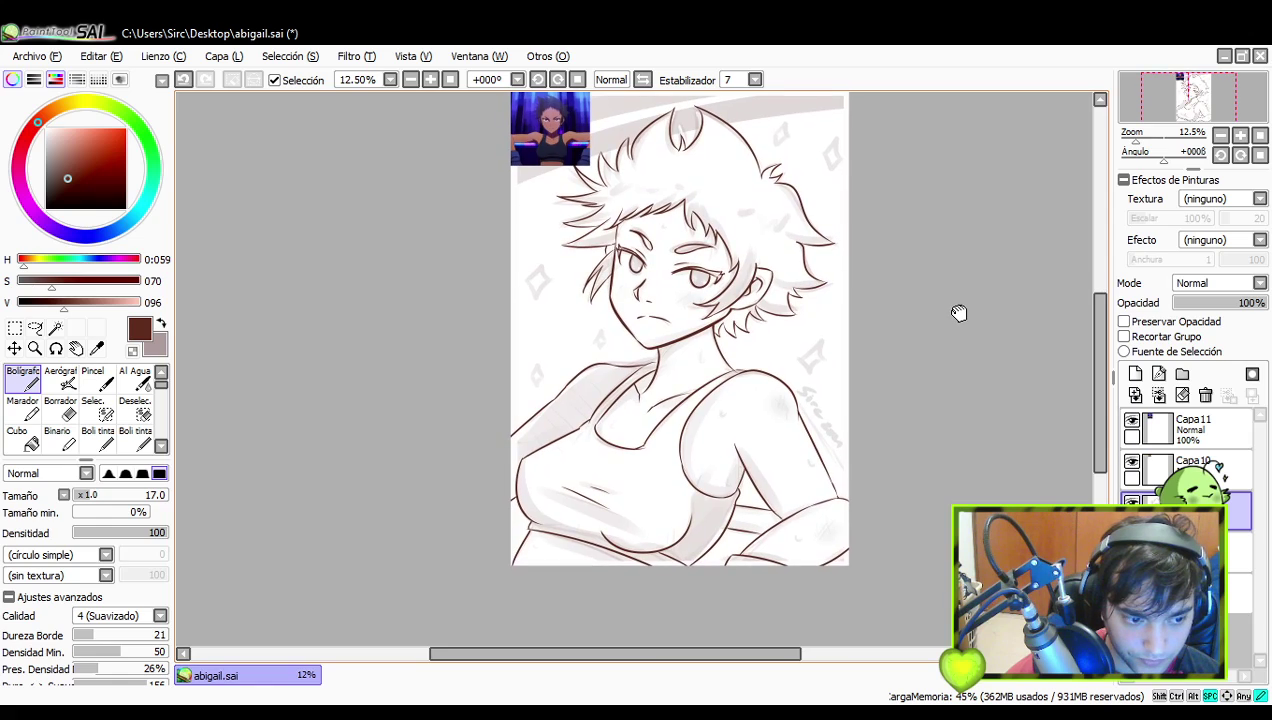
drag(955, 311, 1006, 293)
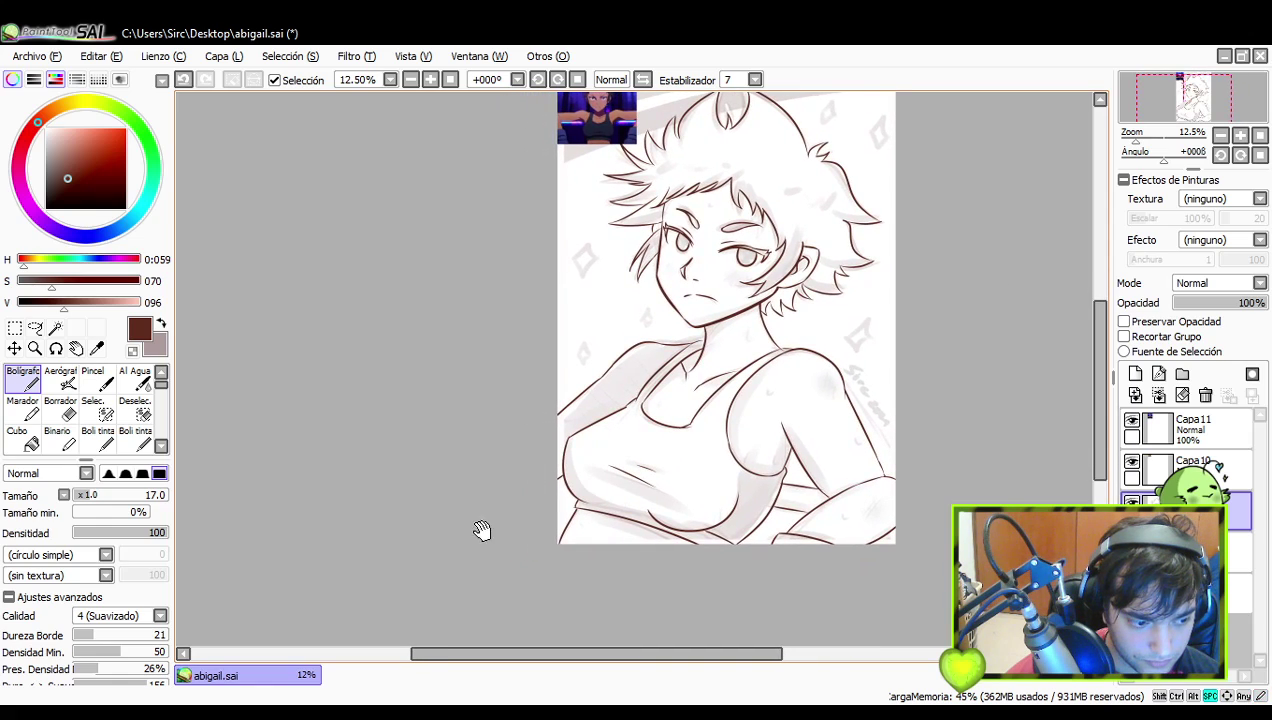
click(62, 408)
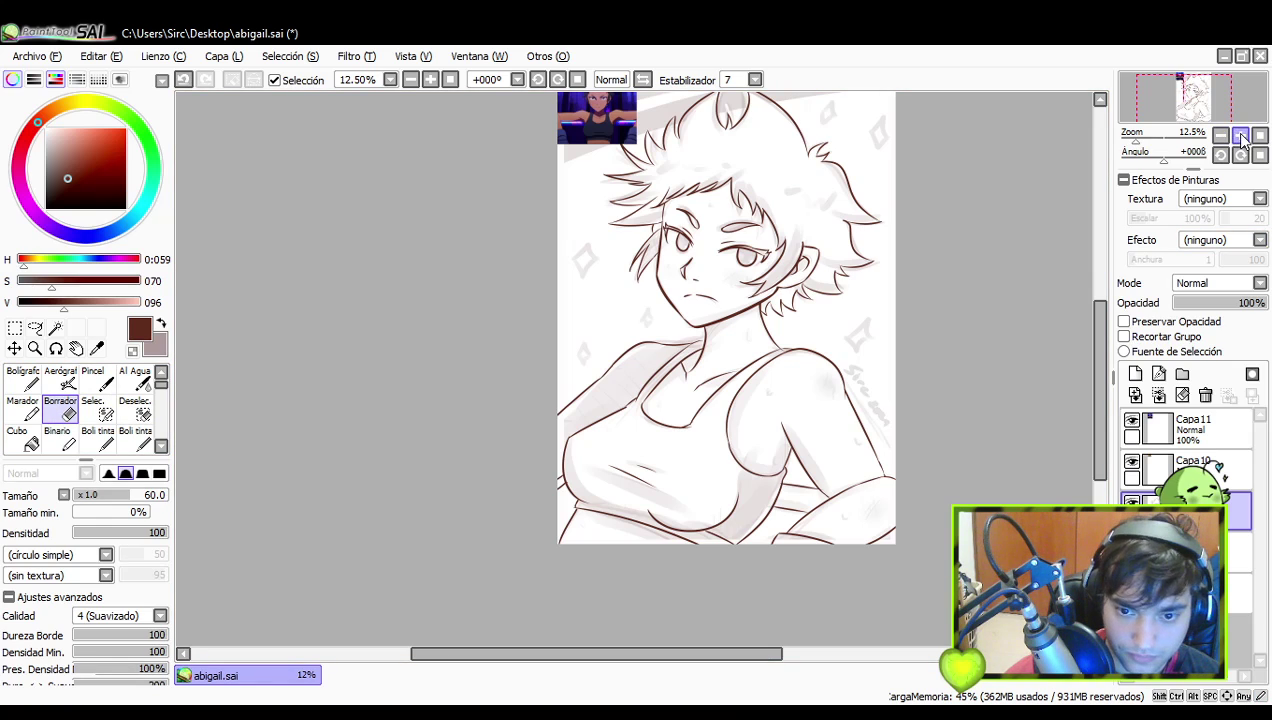
click(1240, 137)
click(1240, 137)
click(1240, 137)
drag(816, 488, 836, 266)
drag(715, 366, 737, 398)
drag(828, 339, 805, 343)
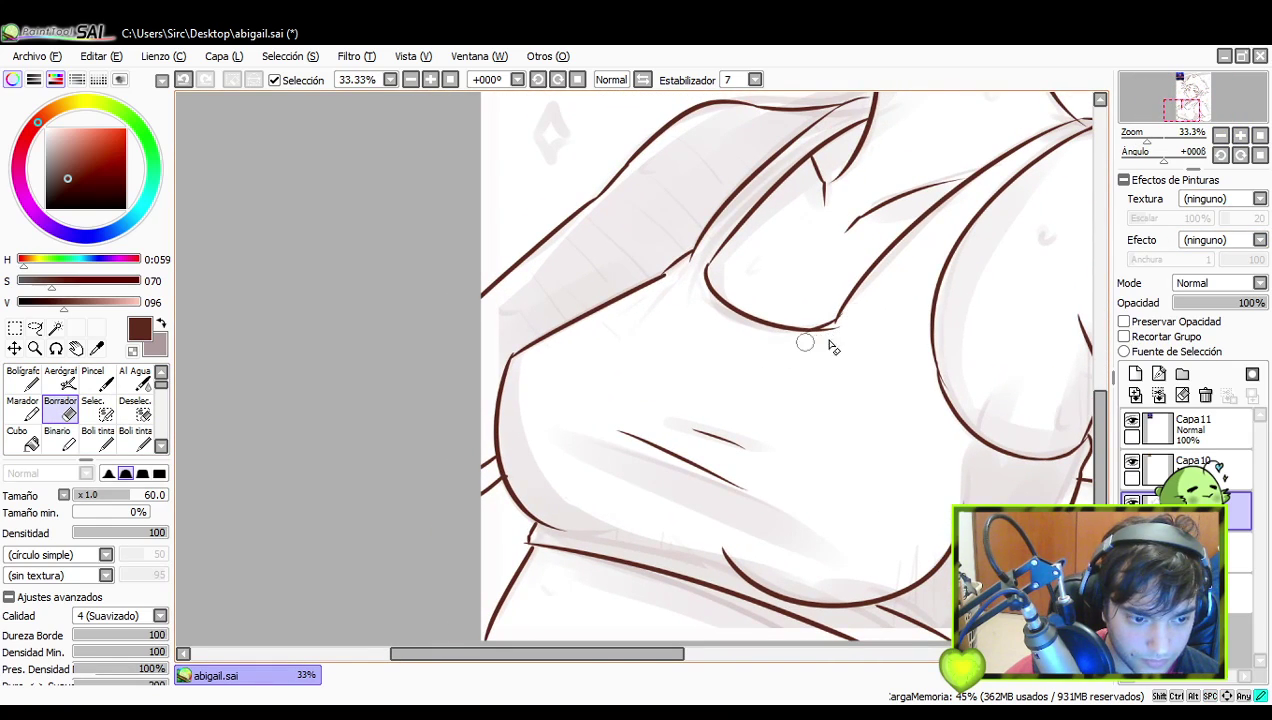
mouse_move(976, 344)
mouse_down()
mouse_move(938, 331)
mouse_move(911, 361)
mouse_up()
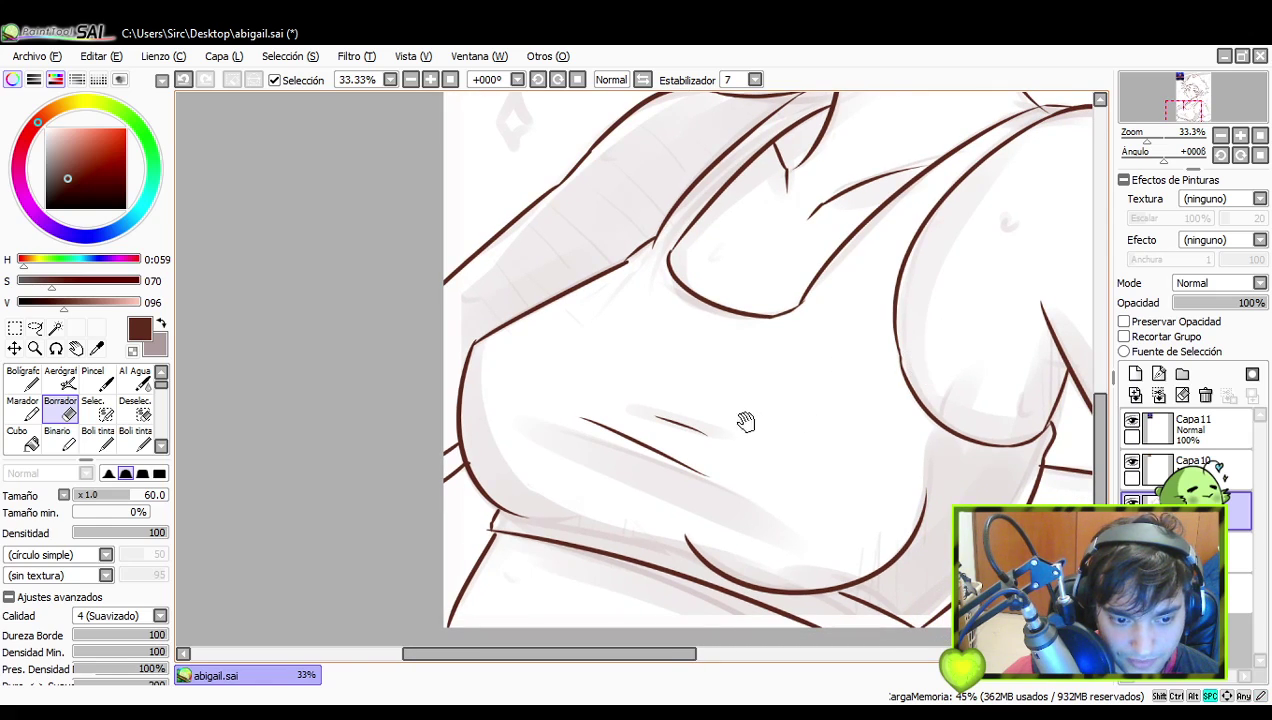
- Erase the stray line ends at the far corner of the hem and at the far corner of the chest outline
drag(556, 468, 694, 396)
drag(611, 456, 619, 457)
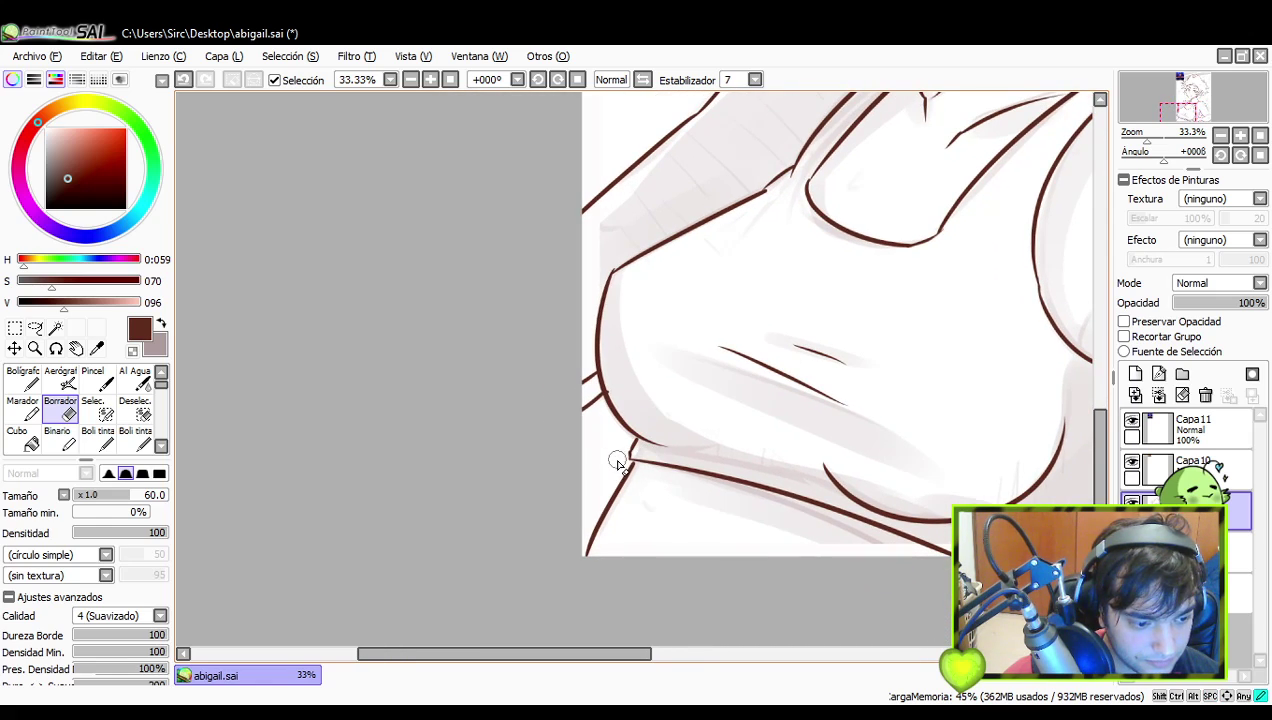
scroll(615, 445, up, 1)
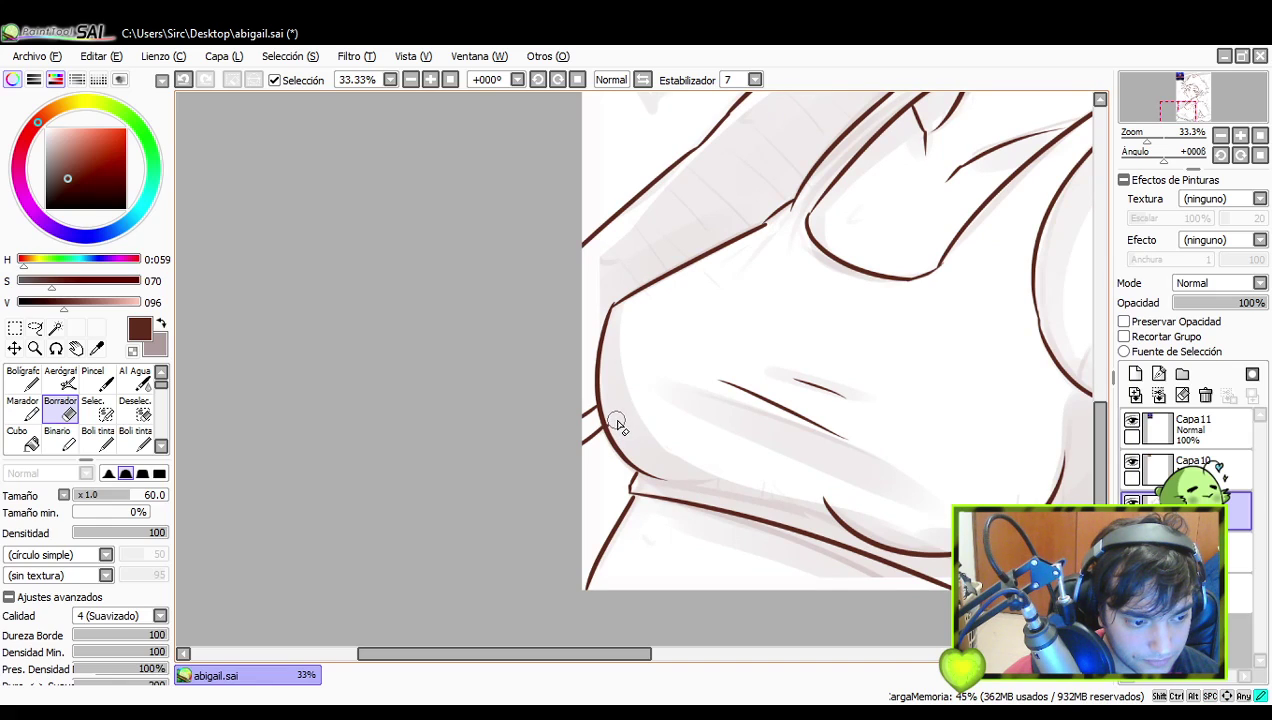
scroll(612, 400, up, 1)
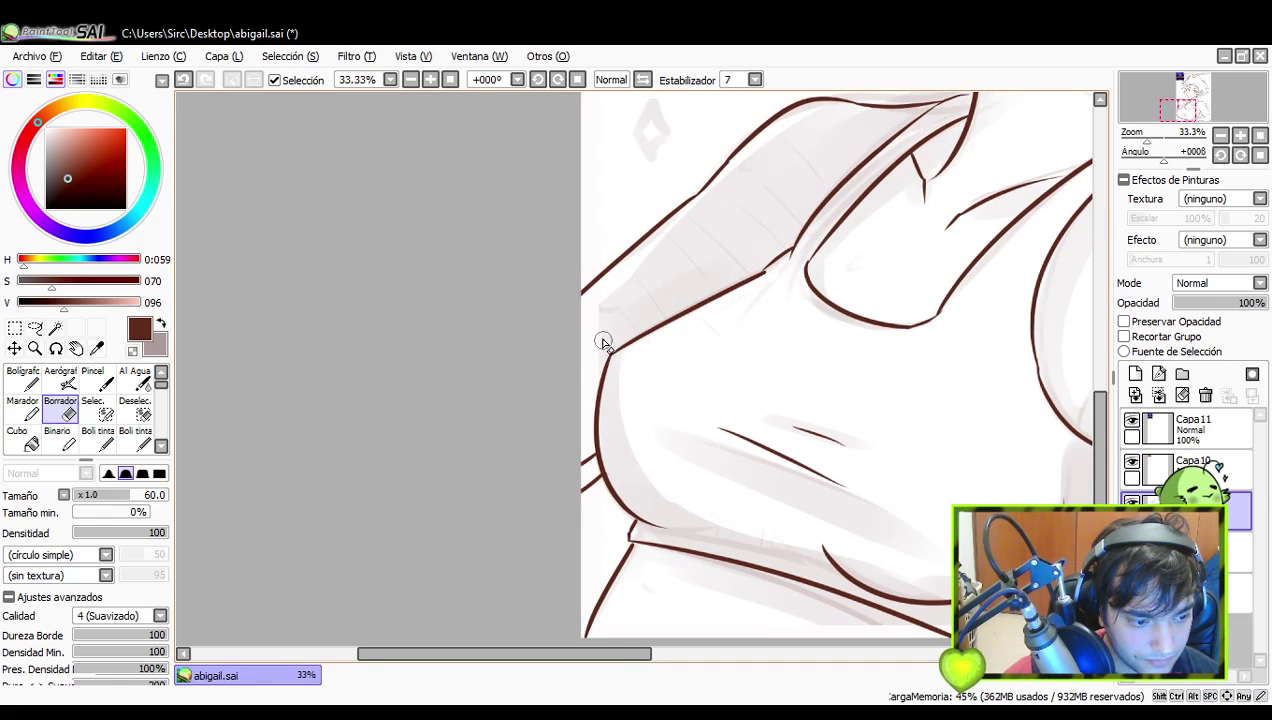
key(ctrl+z)
drag(602, 347, 609, 337)
drag(742, 292, 695, 356)
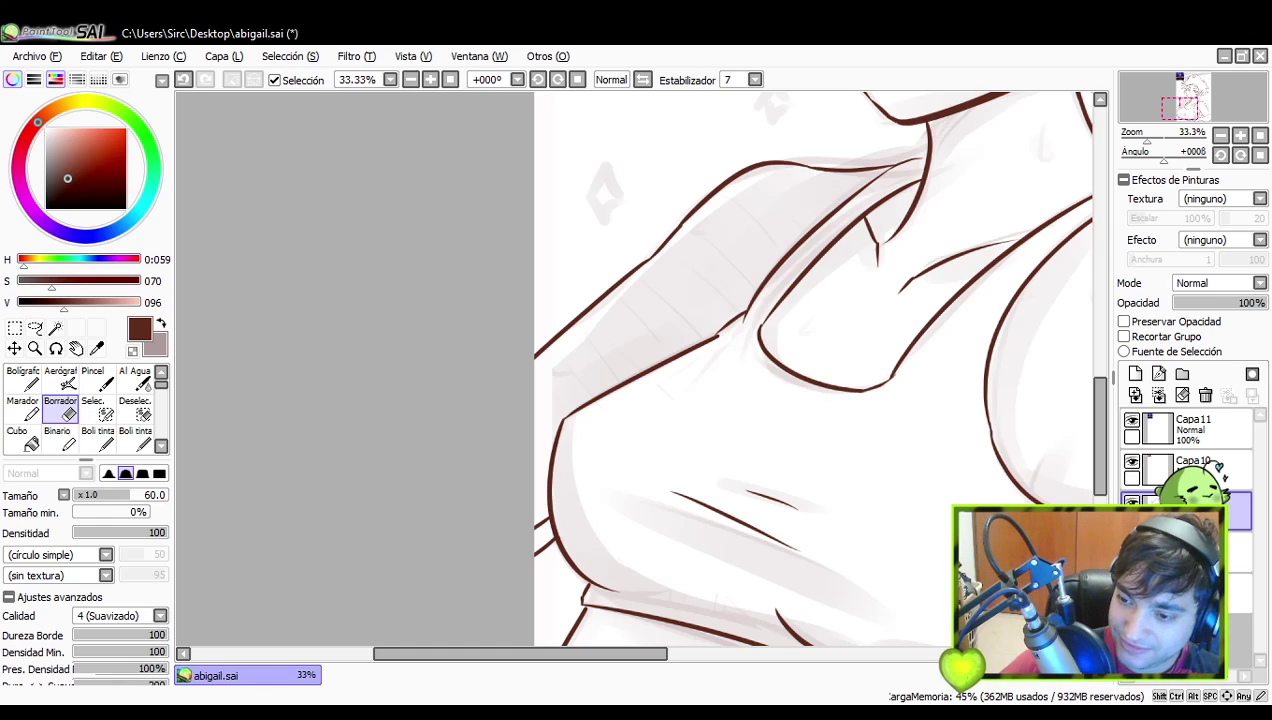
key(alt+Tab)
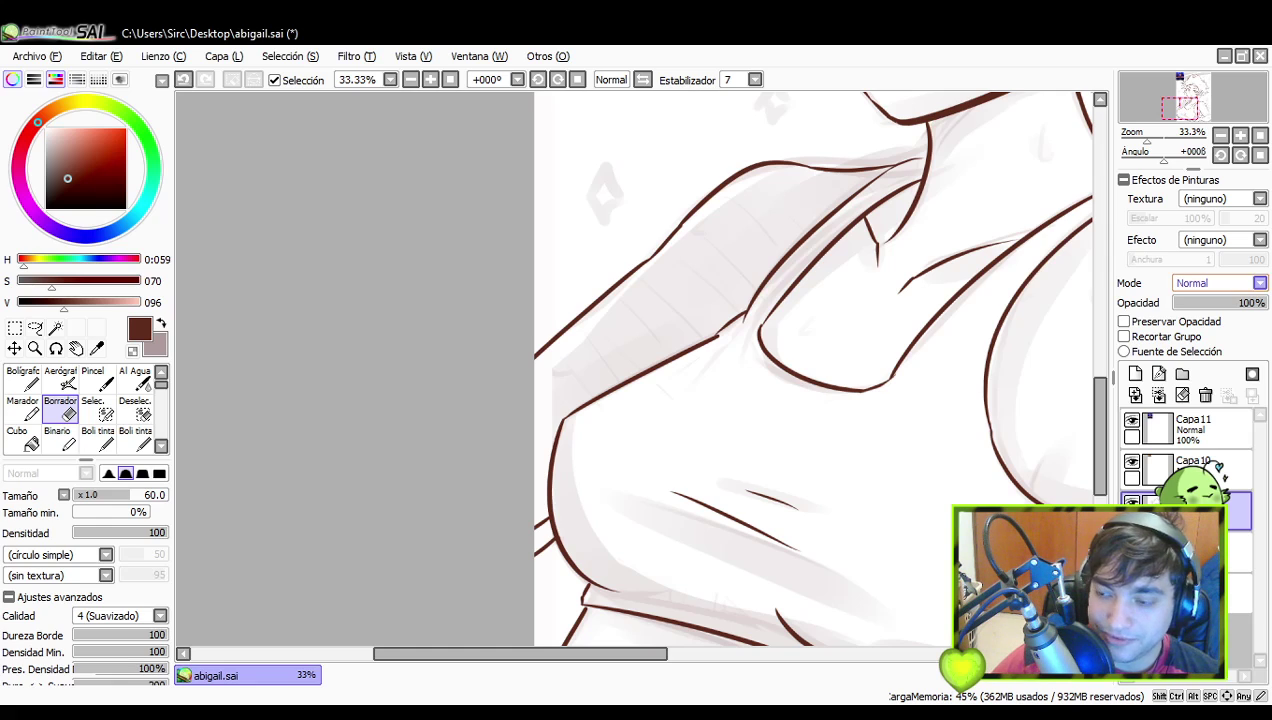
- Select the near upper arm's outer outline from the shoulder to the elbow with the selection brush
mouse_move(1011, 406)
mouse_down()
mouse_move(832, 415)
mouse_move(737, 344)
mouse_move(592, 351)
mouse_up()
drag(870, 400, 818, 422)
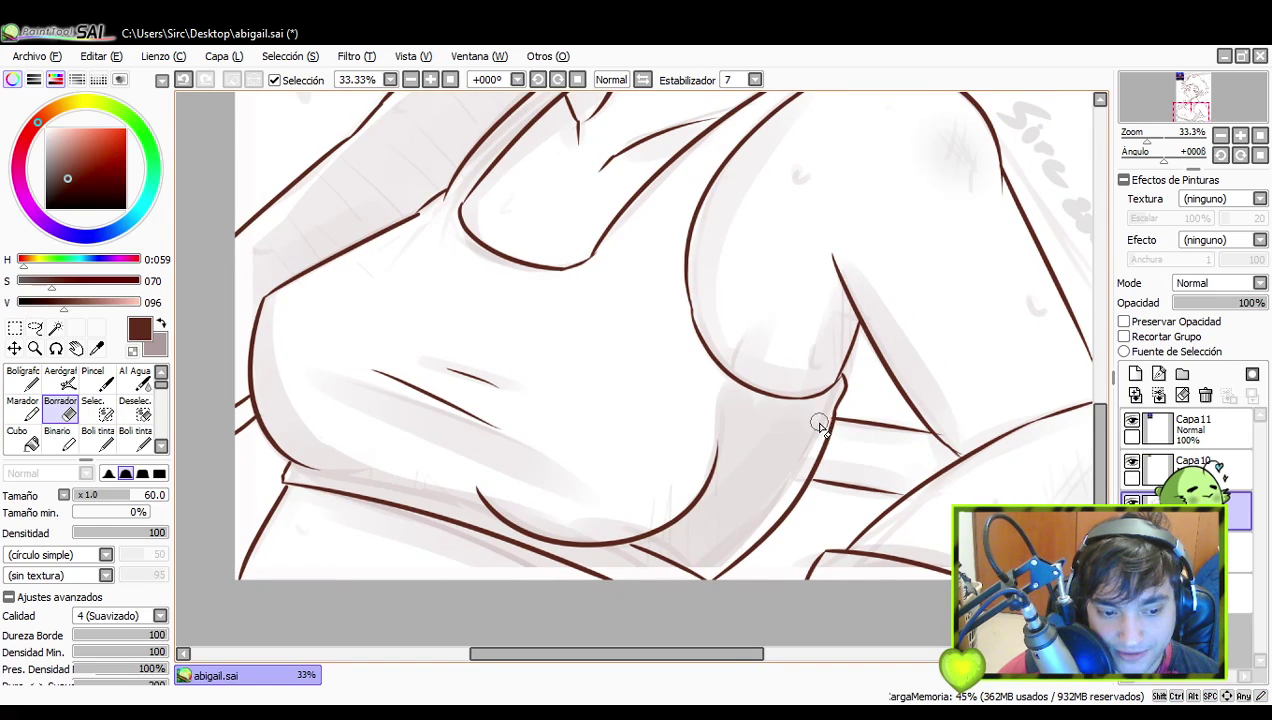
mouse_move(946, 420)
mouse_down()
mouse_move(924, 402)
mouse_move(897, 405)
mouse_move(852, 479)
mouse_move(962, 455)
mouse_move(911, 434)
mouse_up()
click(95, 405)
drag(862, 245, 930, 366)
drag(893, 288, 964, 460)
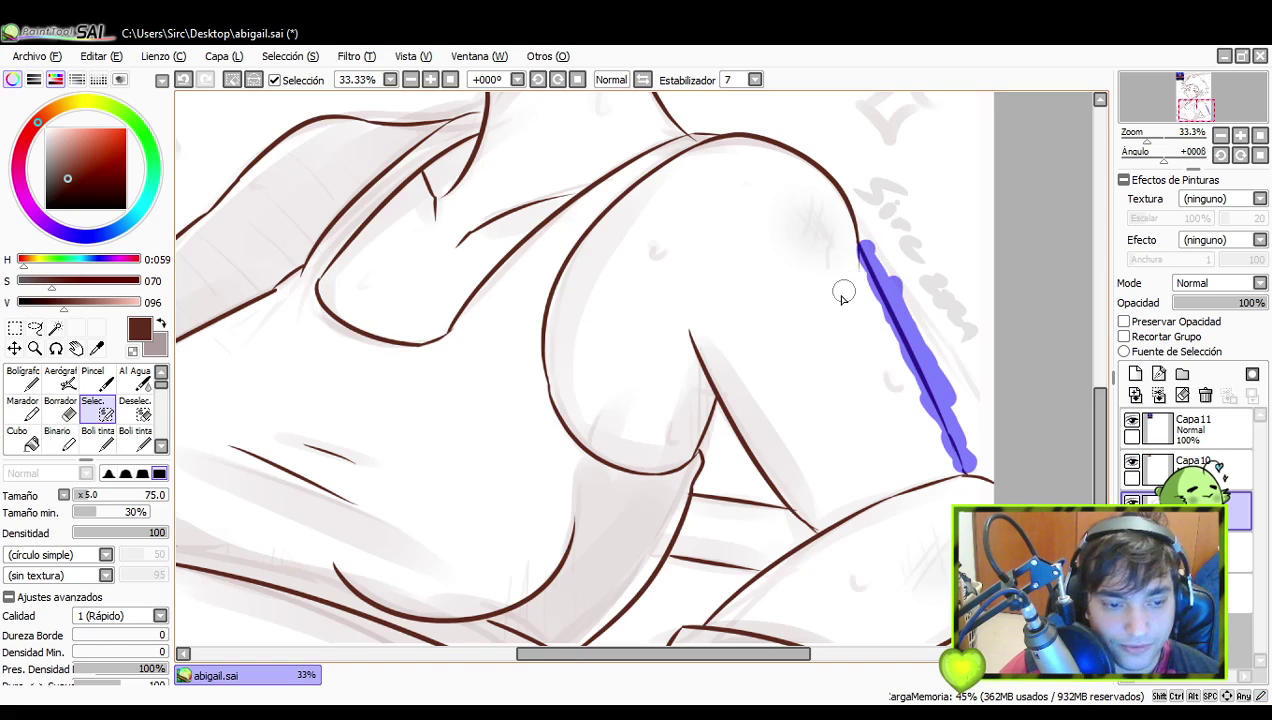
click(135, 408)
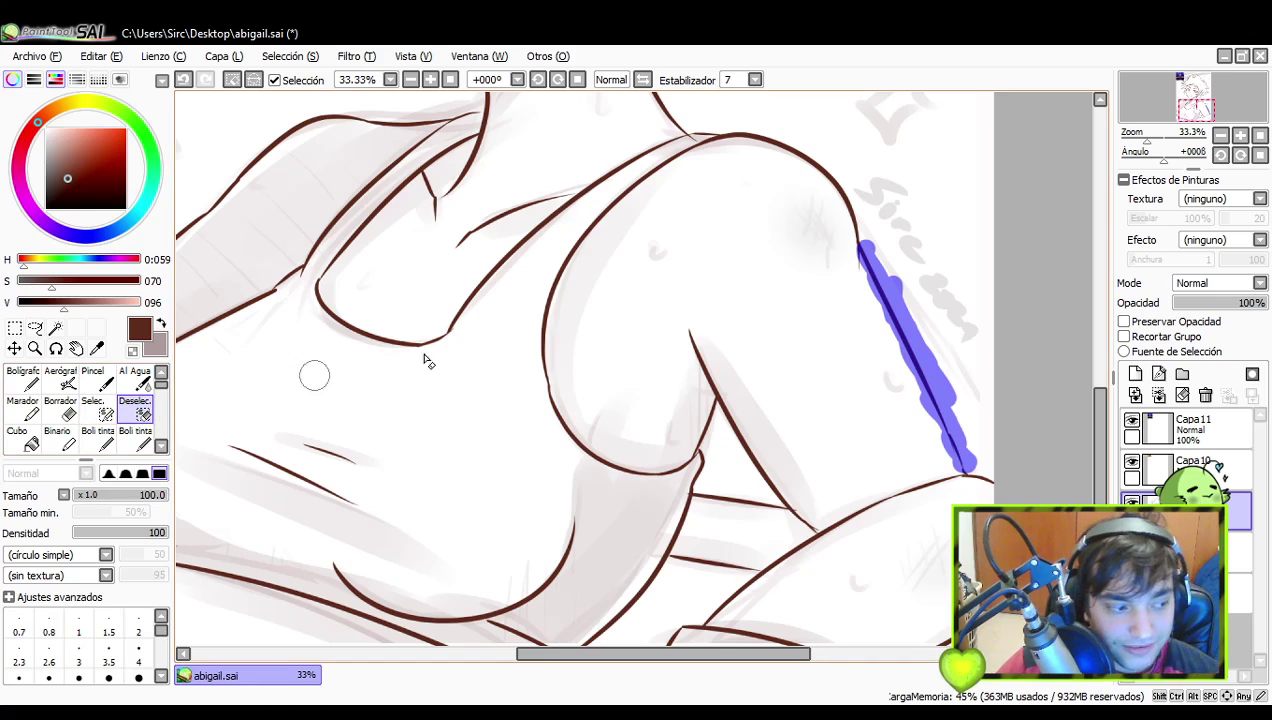
drag(881, 254, 846, 244)
key(ctrl+z)
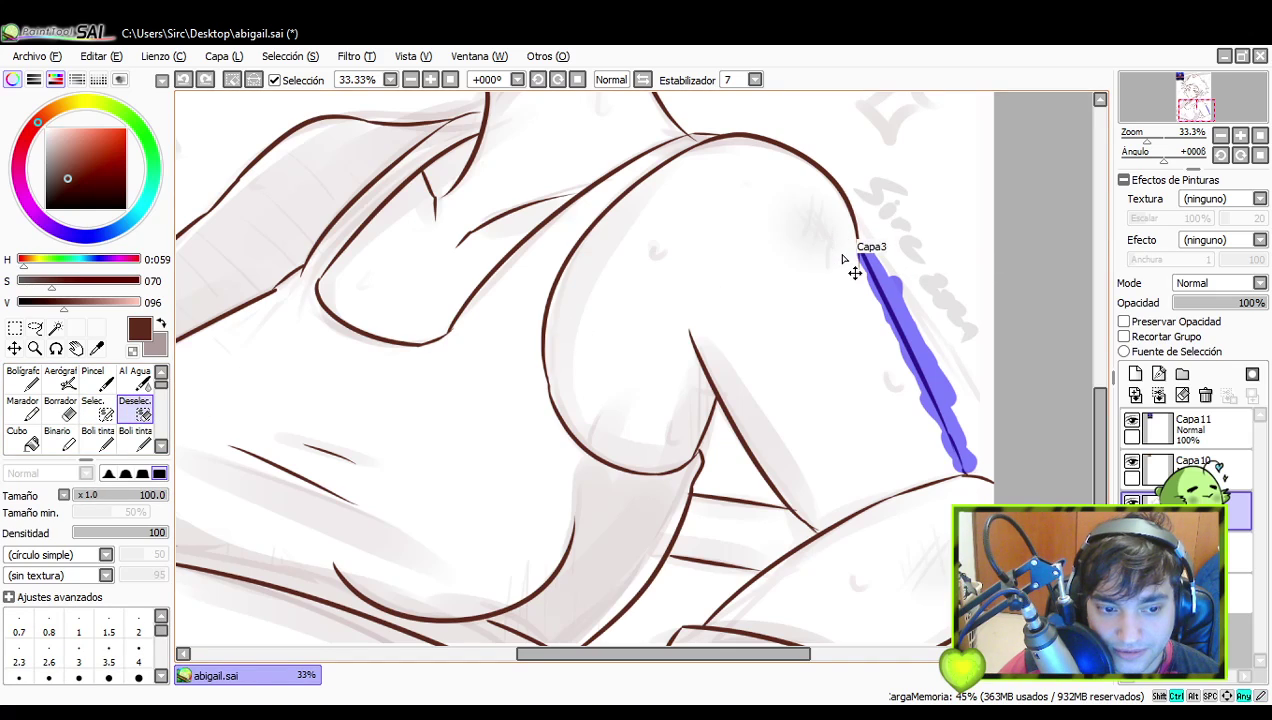
key(ctrl+y)
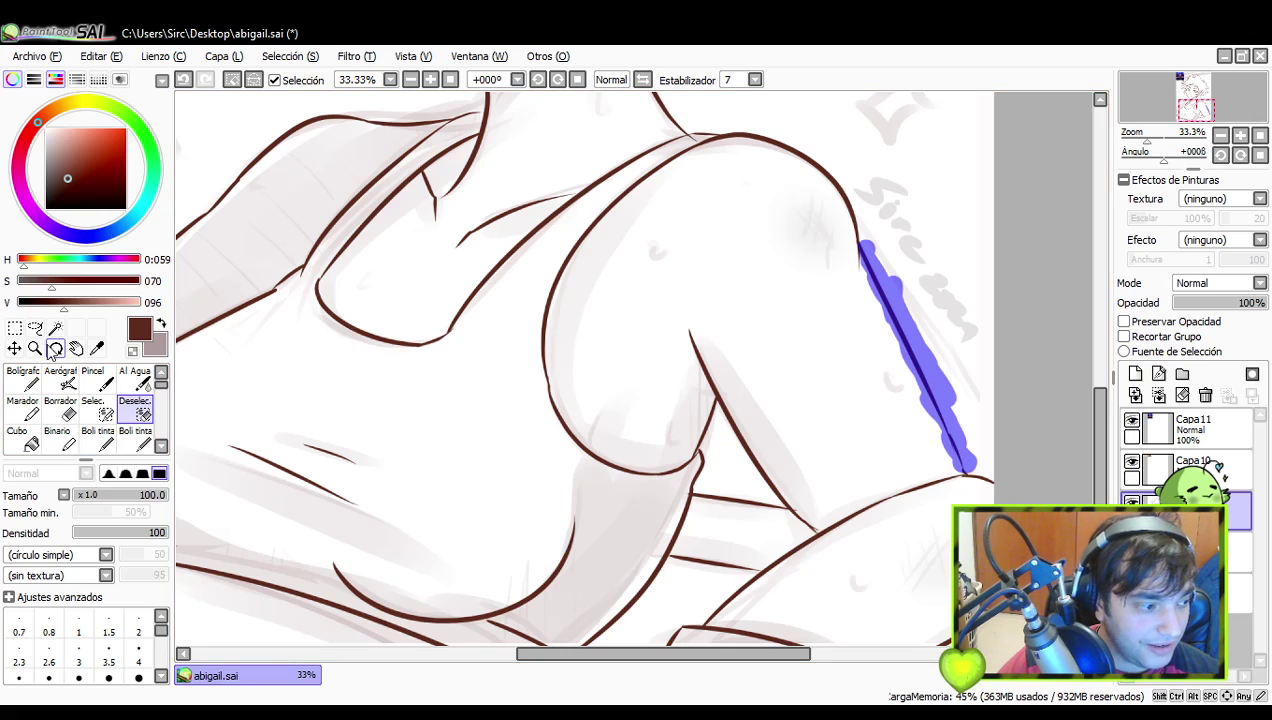
- Free-deform the selected arm line so its lower end reaches the canvas edge at the elbow, apply it and deselect
click(14, 328)
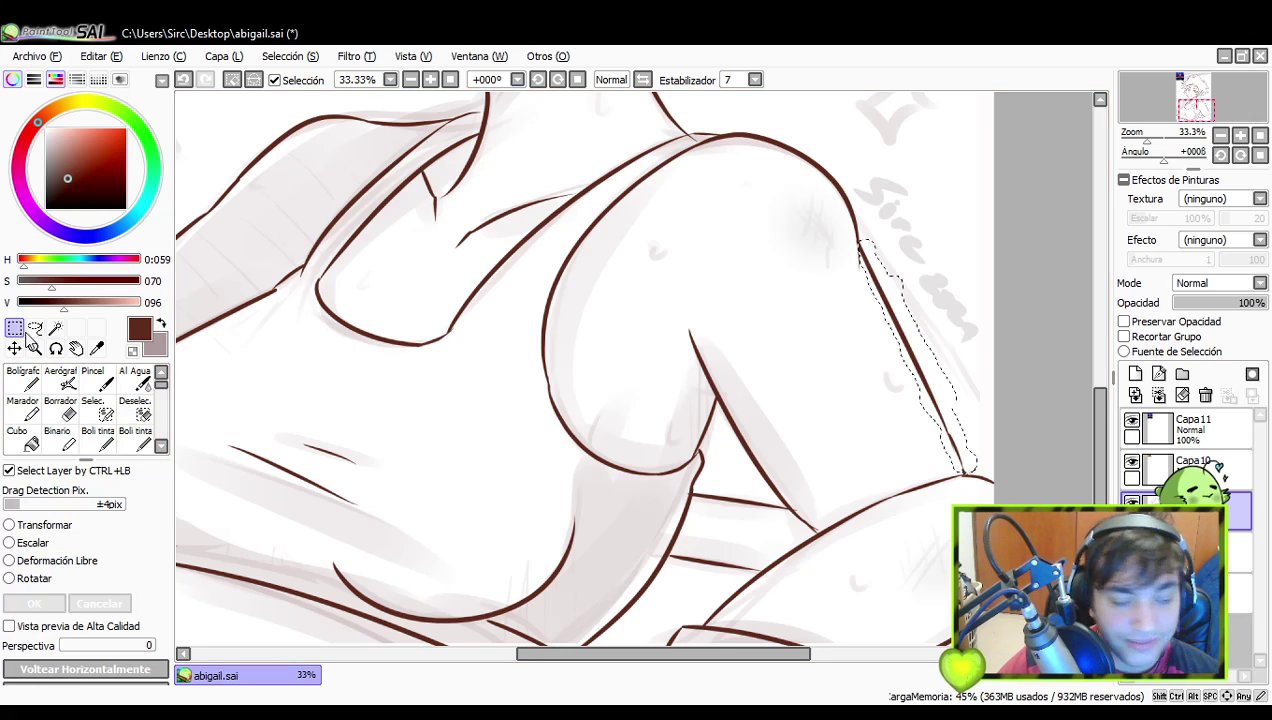
click(9, 560)
drag(965, 475, 997, 485)
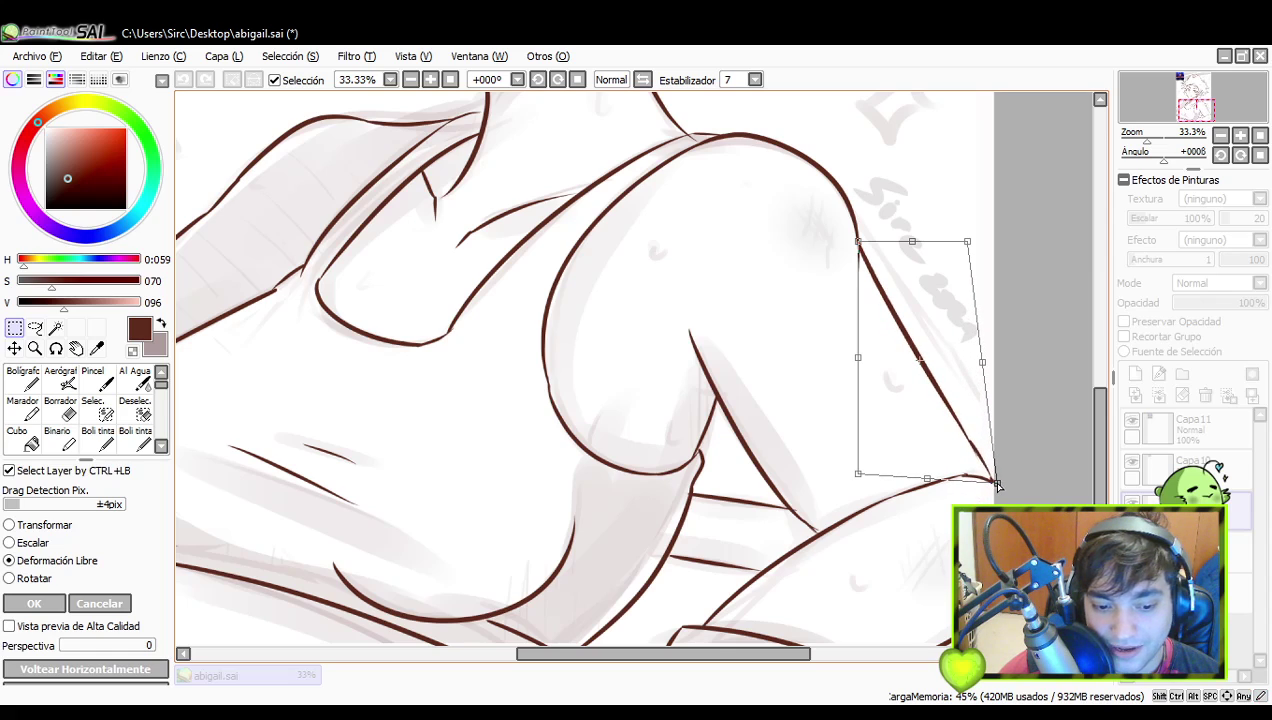
click(38, 603)
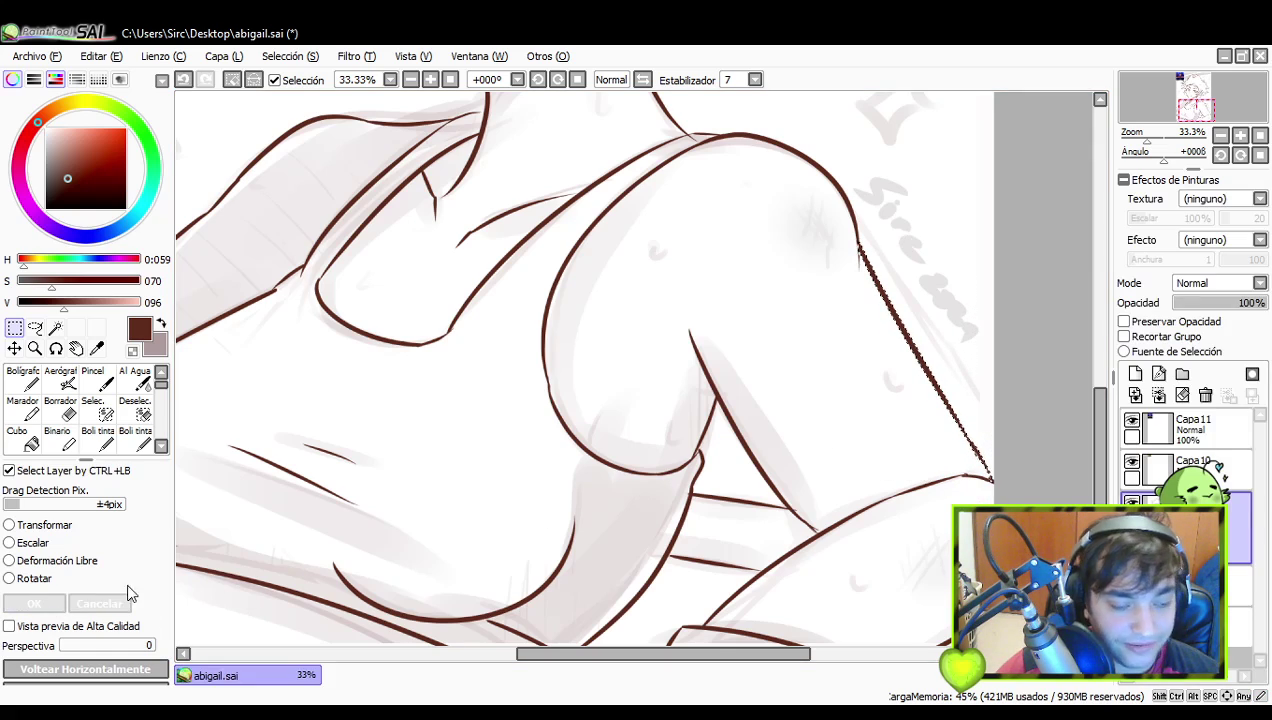
key(ctrl+d)
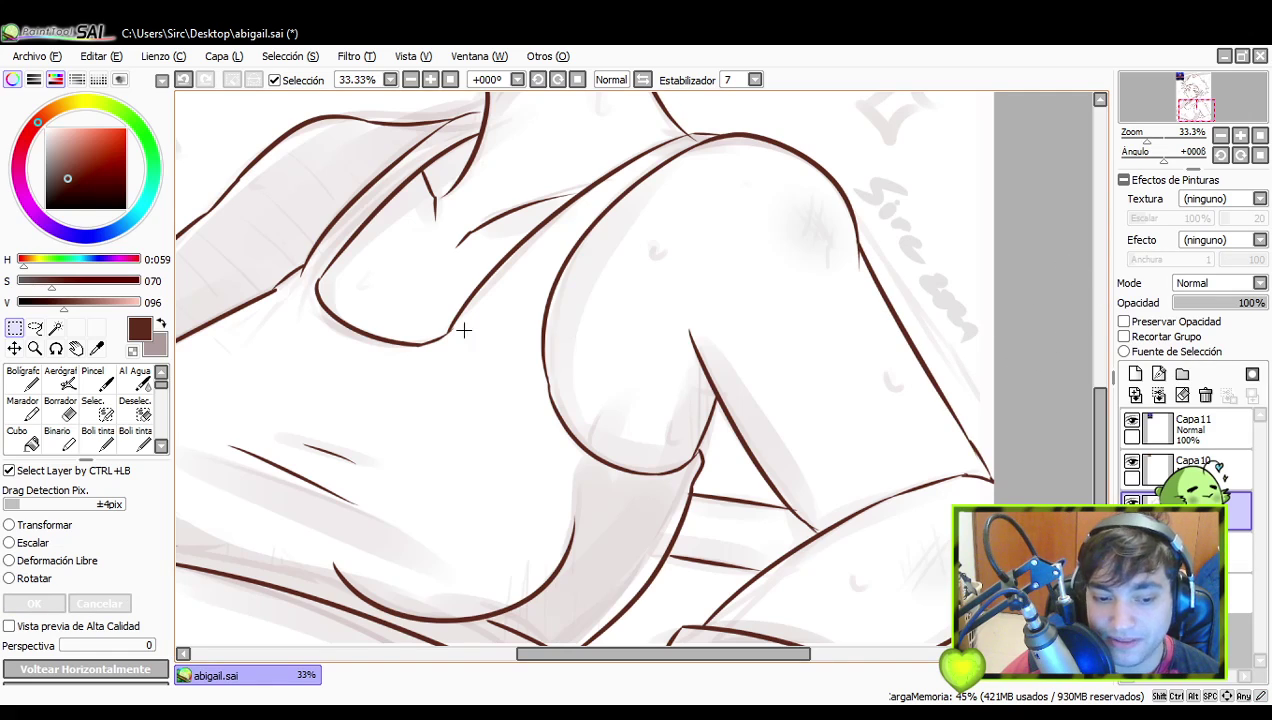
- Touch up the near elbow corner with the pen where the upper arm's outer outline meets the forearm at the canvas edge
click(22, 378)
mouse_move(925, 415)
mouse_down()
mouse_move(857, 406)
mouse_move(914, 453)
mouse_up()
key(ctrl+z)
key(ctrl+z)
key(ctrl+z)
drag(884, 411, 909, 441)
key(ctrl+z)
key(ctrl+z)
key(ctrl+z)
key(ctrl+y)
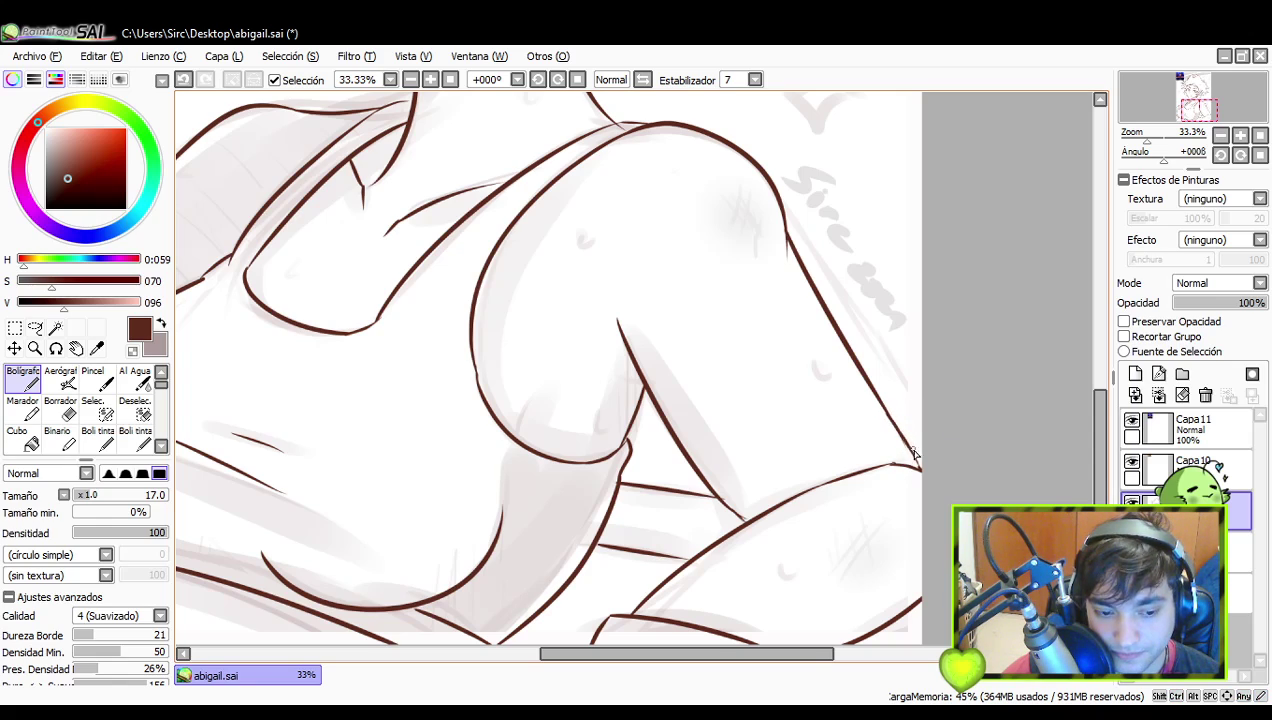
key(ctrl+z)
key(ctrl+y)
key(ctrl+z)
key(ctrl+y)
drag(922, 492, 967, 483)
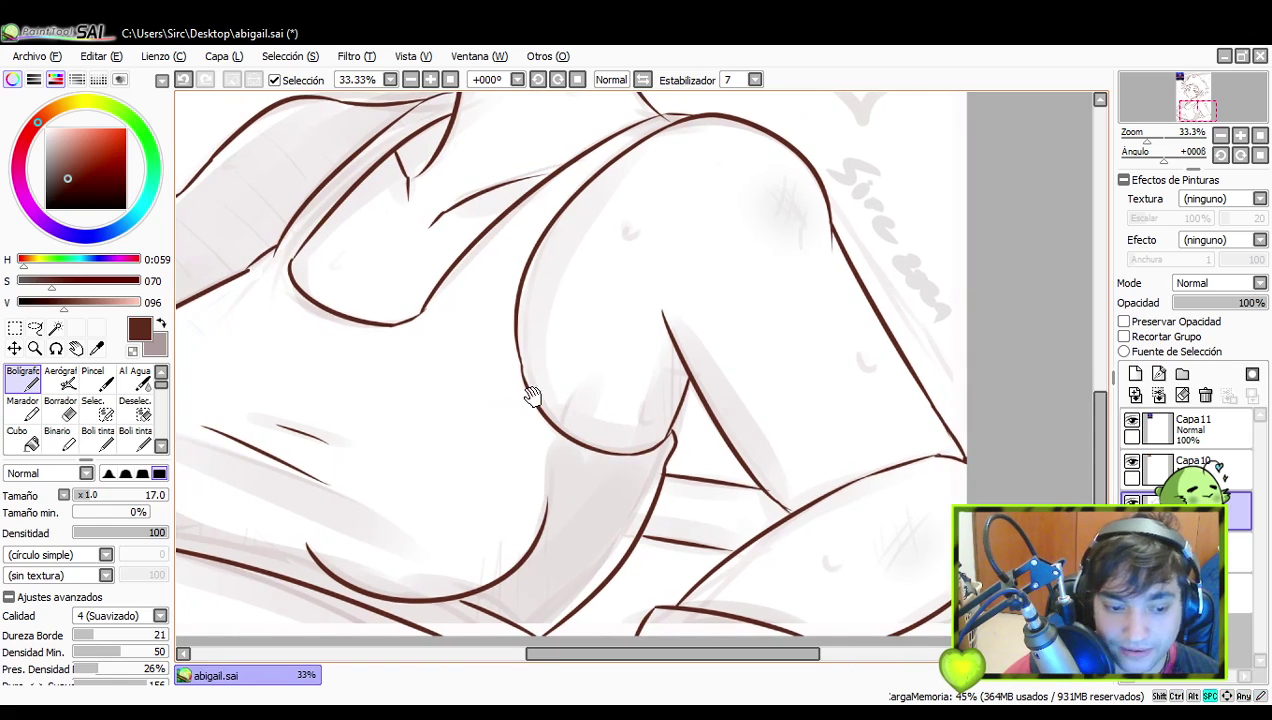
- Try to trim the forearm line beside the near elbow corner with the eraser
click(62, 411)
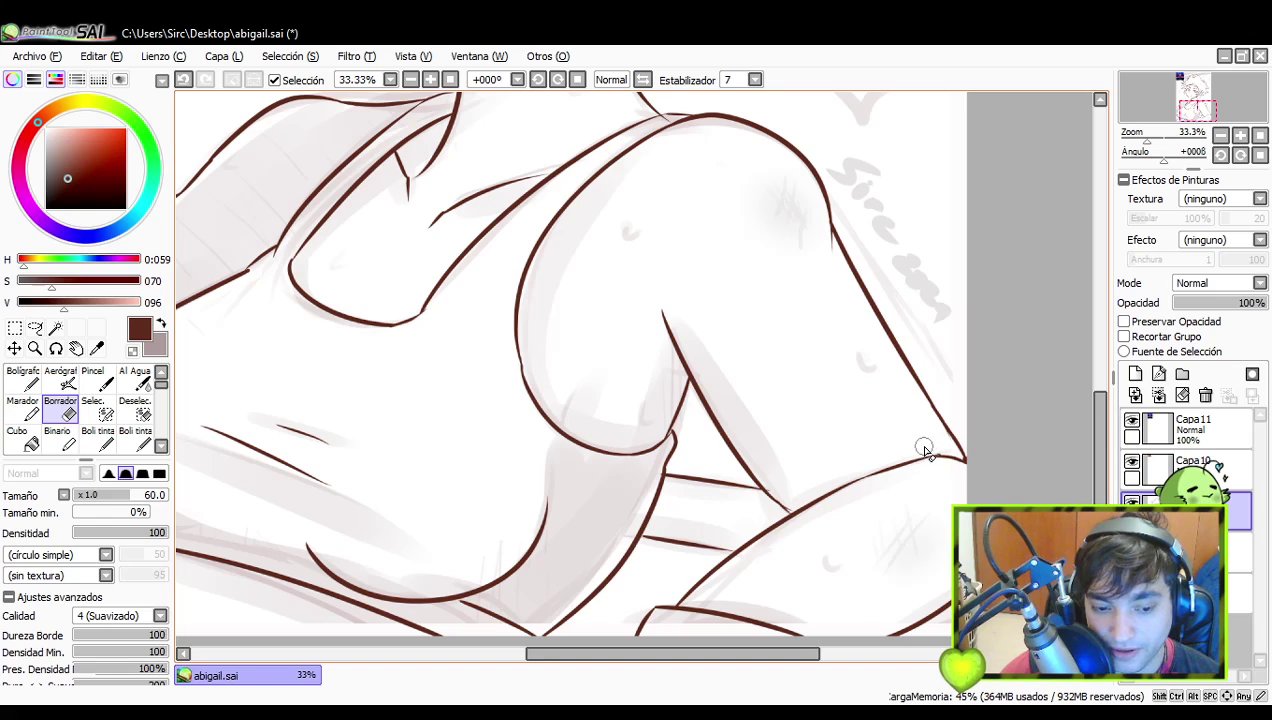
drag(927, 447, 938, 447)
key(ctrl+z)
drag(420, 372, 503, 392)
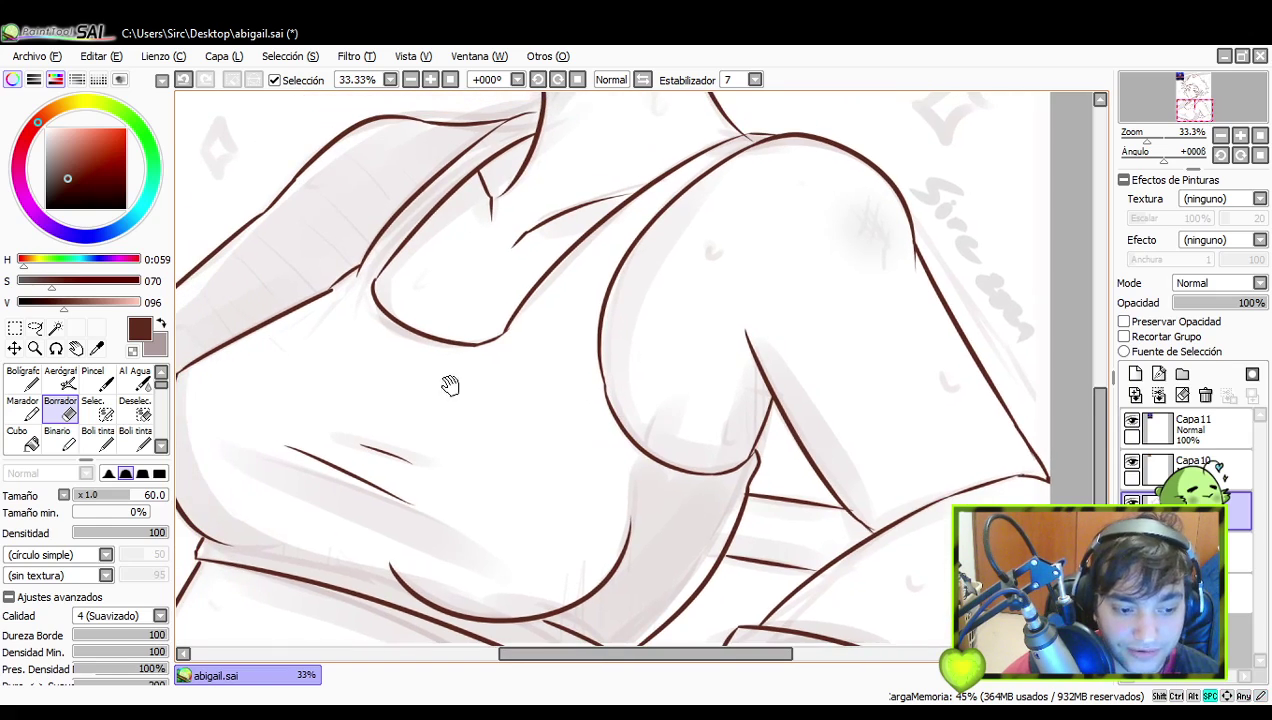
- Touch up the short lines in the gap between the torso and the near arm so they meet the body outline
click(25, 381)
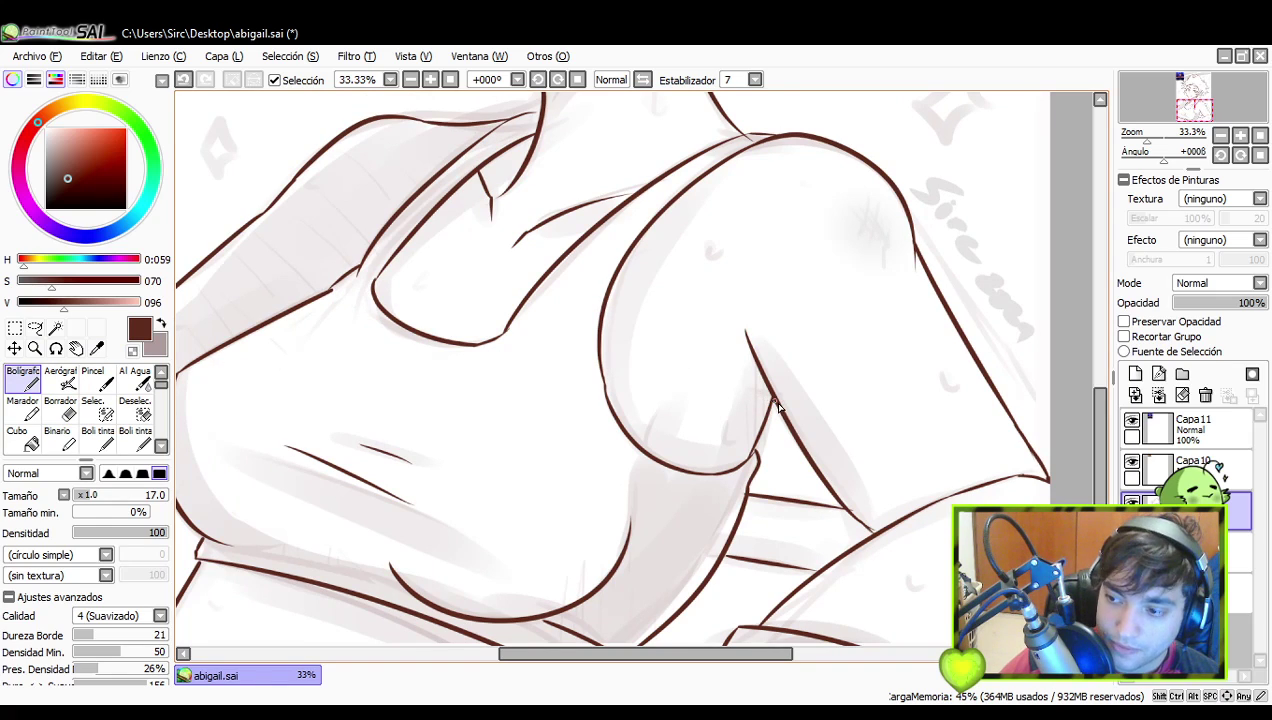
drag(845, 474, 820, 458)
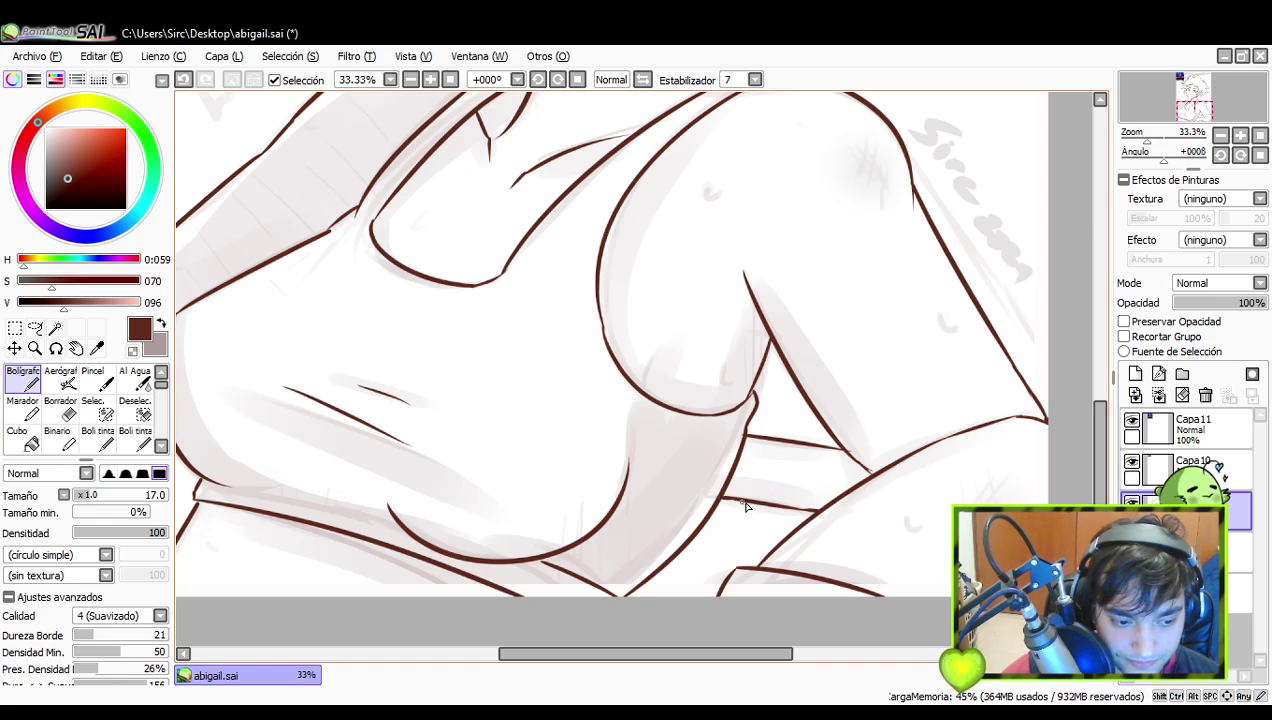
drag(916, 384, 880, 460)
drag(869, 384, 889, 511)
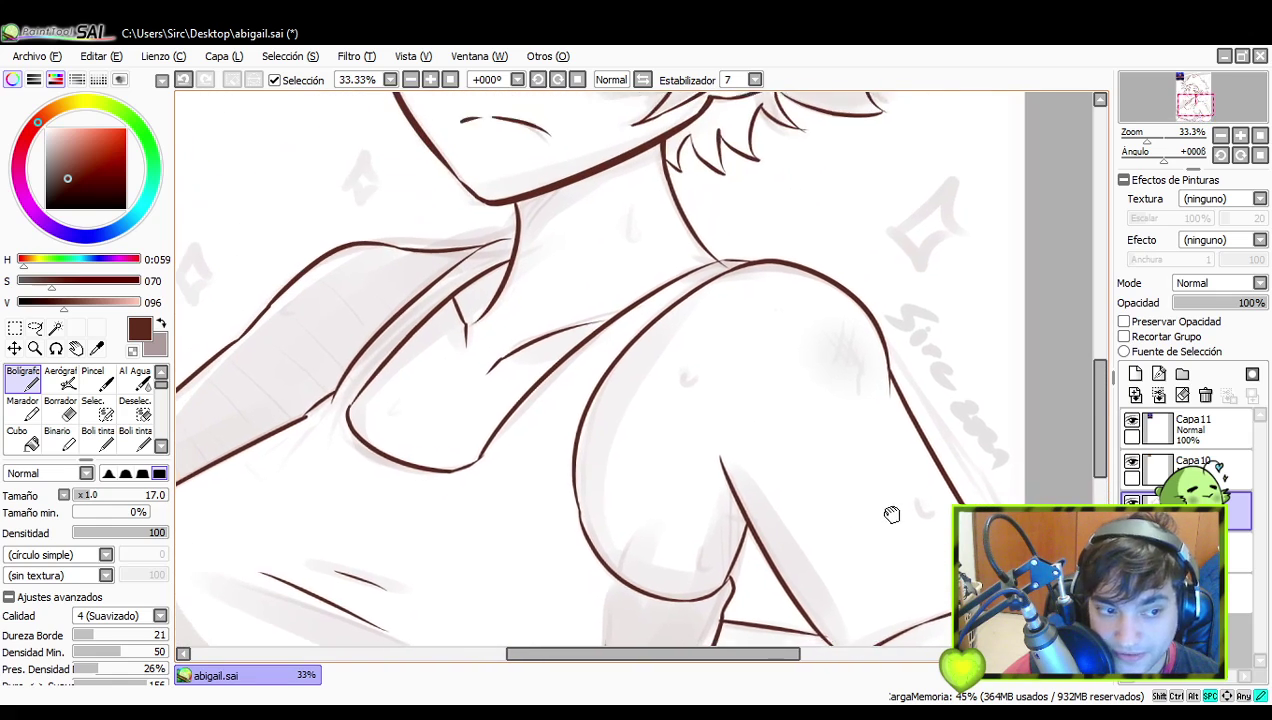
drag(900, 440, 908, 542)
- Clean up the near strap's junction with the neck and shoulder, using the eraser at size 21 and the pen
click(60, 408)
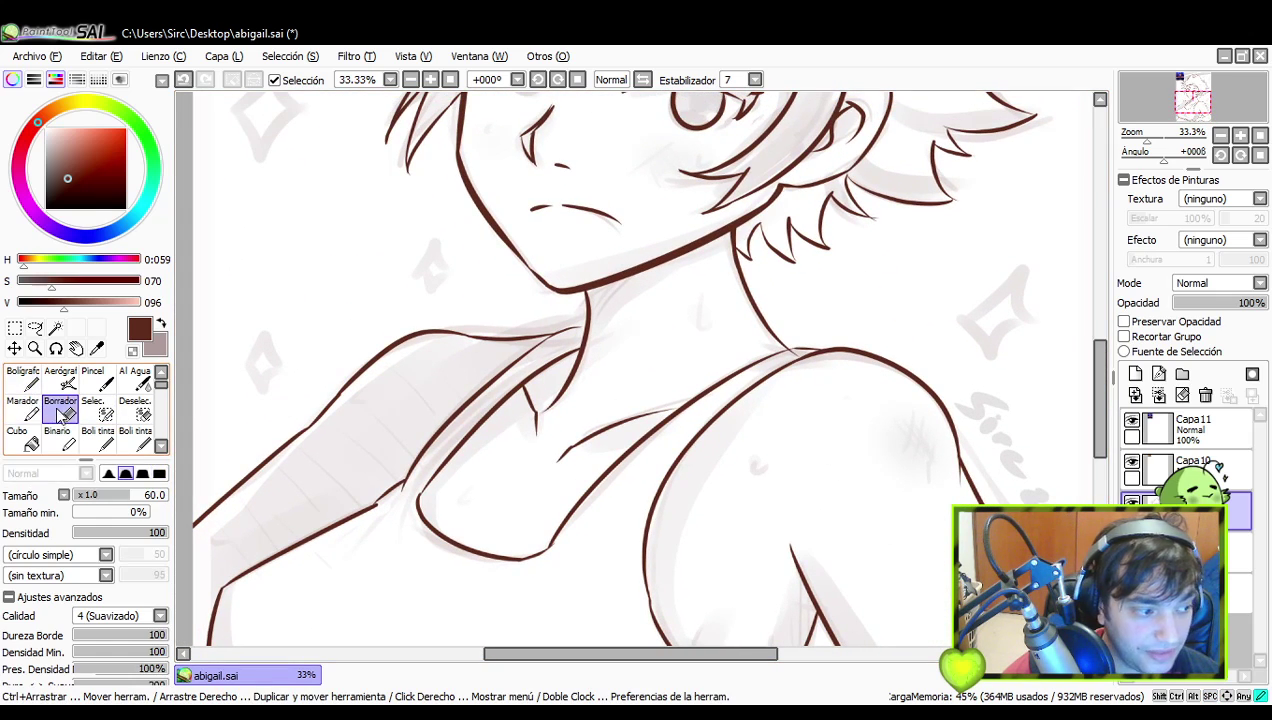
drag(796, 352, 784, 399)
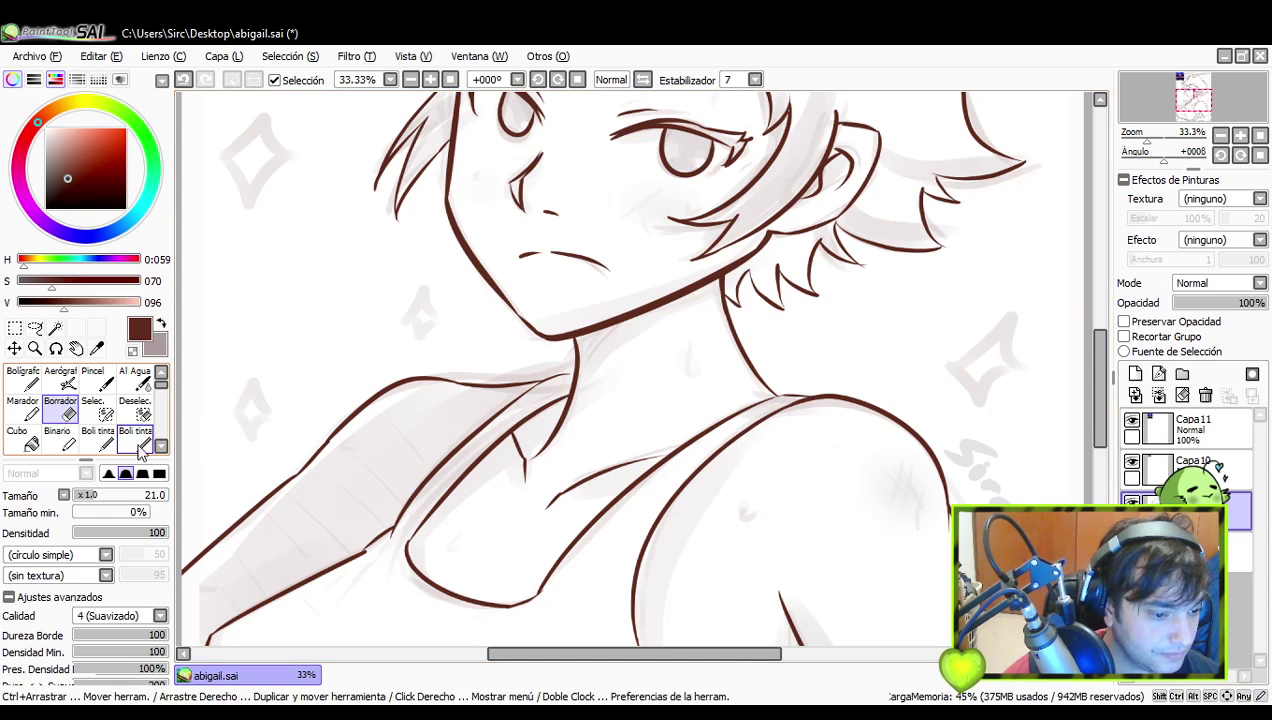
drag(178, 456, 240, 464)
click(30, 381)
drag(883, 397, 833, 369)
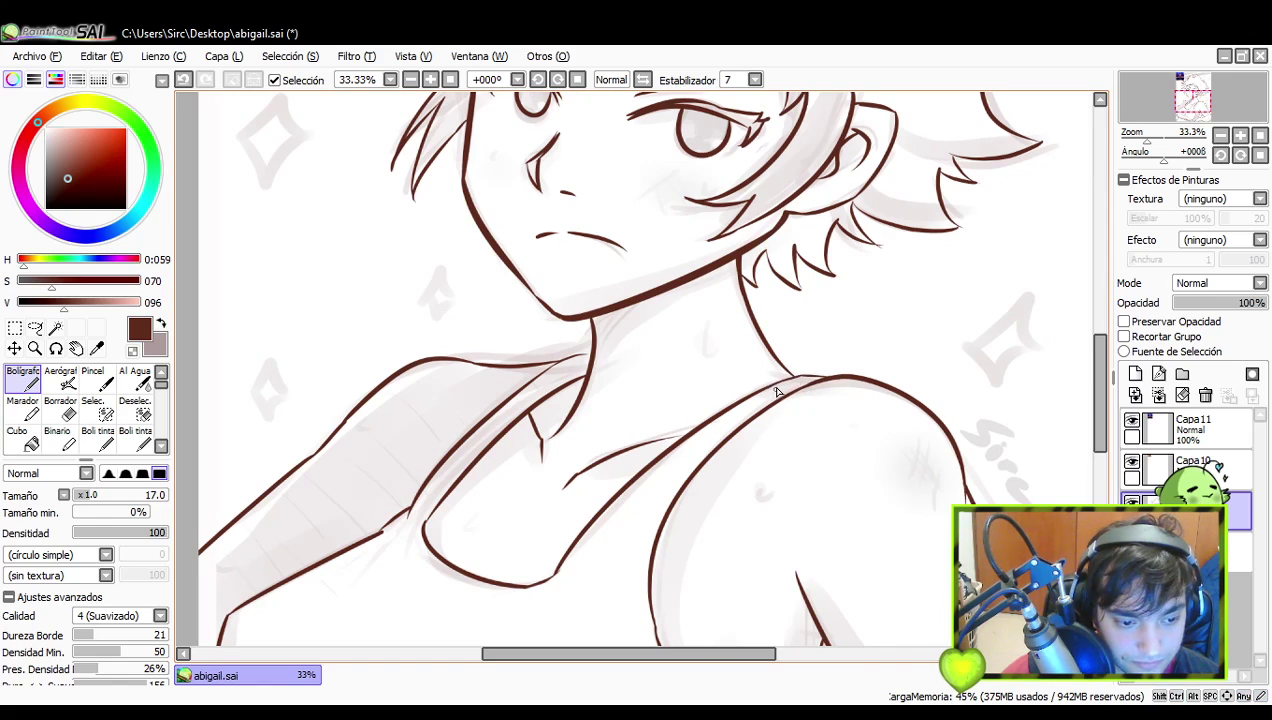
drag(660, 586, 682, 490)
drag(584, 481, 673, 513)
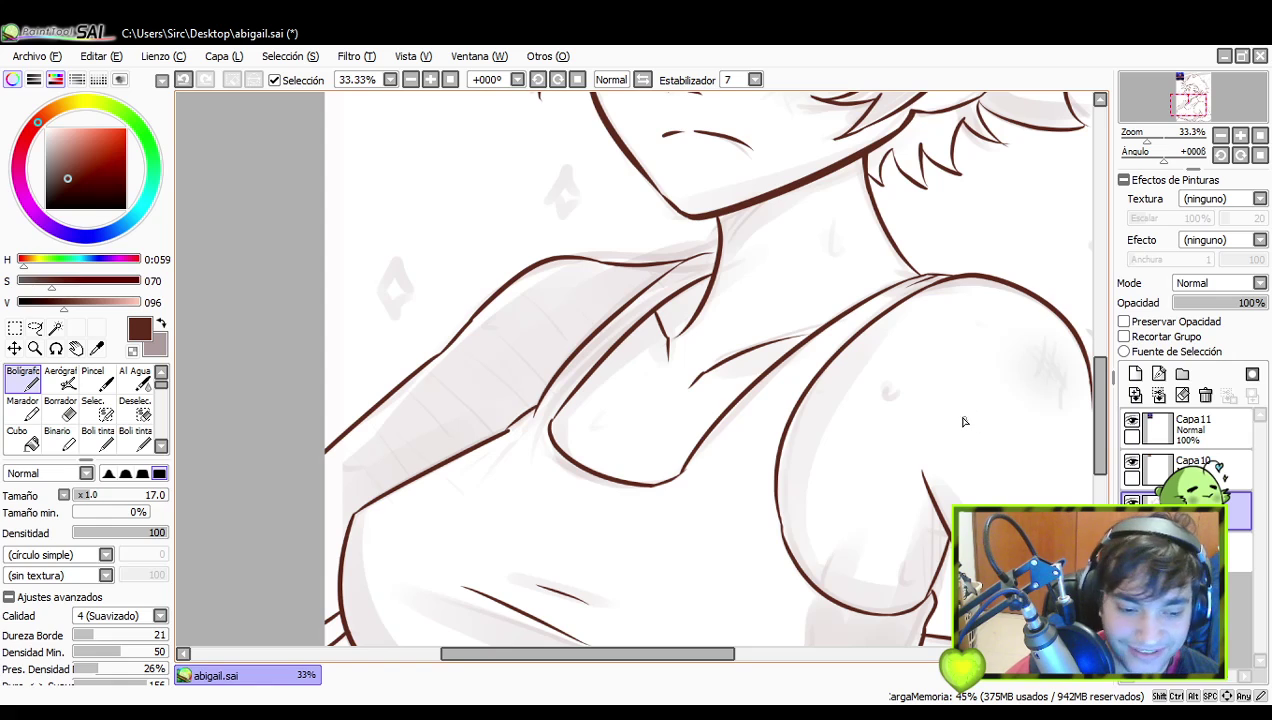
mouse_move(957, 406)
mouse_down()
mouse_move(934, 446)
mouse_move(856, 454)
mouse_move(881, 437)
mouse_move(830, 440)
mouse_up()
drag(533, 343, 557, 365)
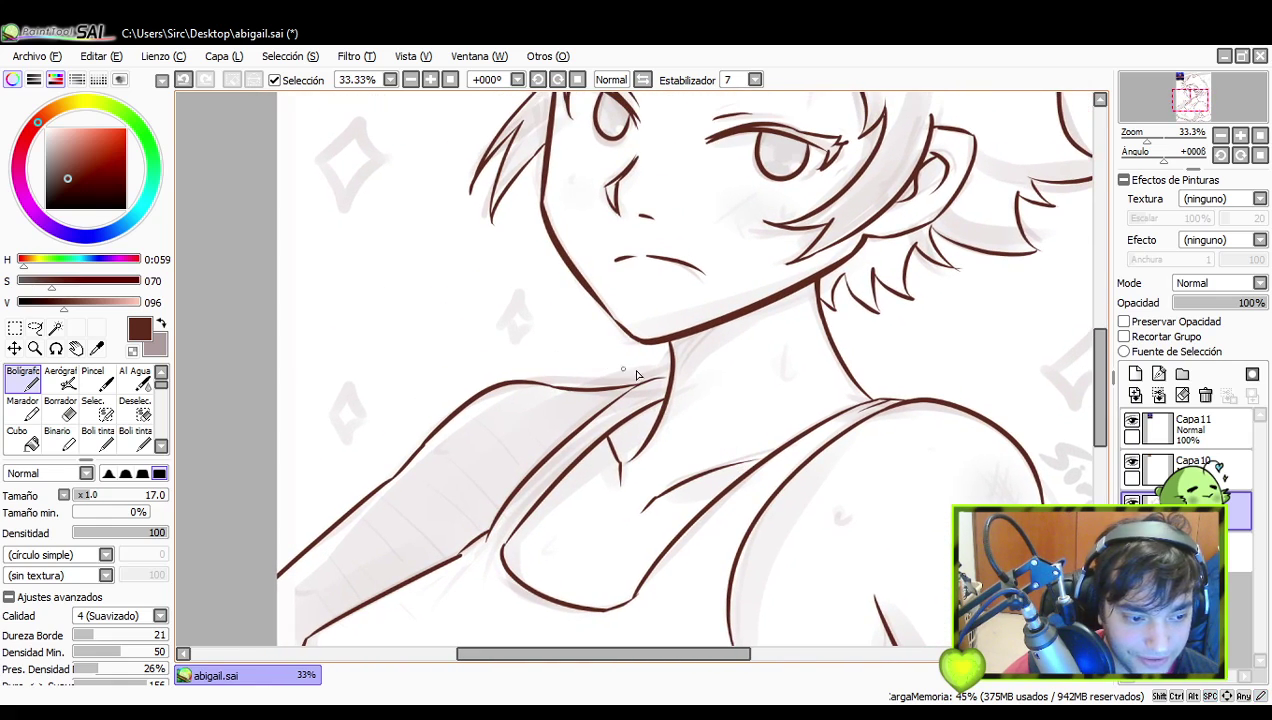
- Extend the far shoulder and strap line ends with the pen so they meet the neck outline
key(ctrl+z)
mouse_move(633, 387)
mouse_down()
mouse_move(684, 377)
mouse_move(673, 374)
mouse_up()
key(ctrl+z)
key(ctrl+z)
key(ctrl+z)
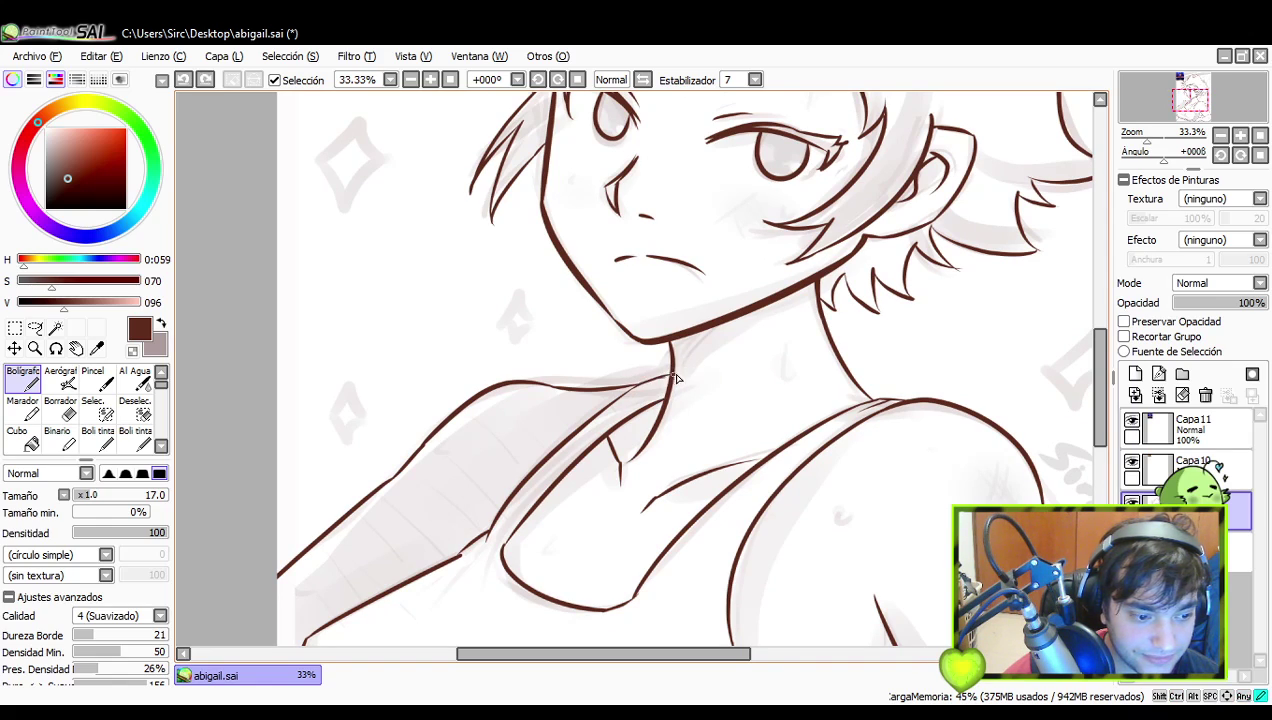
key(ctrl+z)
- Thin the jawline from the chin toward the neck with the eraser and remove its stretch below the ear
drag(690, 342, 681, 452)
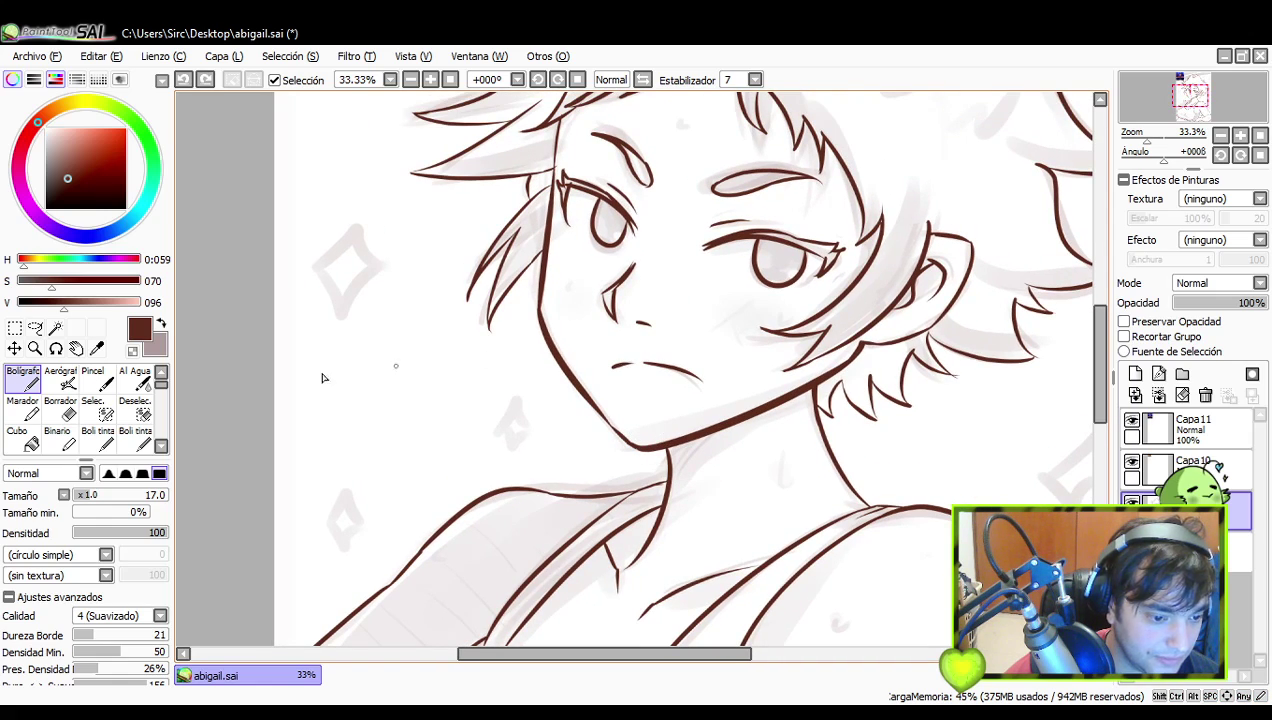
key(e)
drag(677, 438, 806, 390)
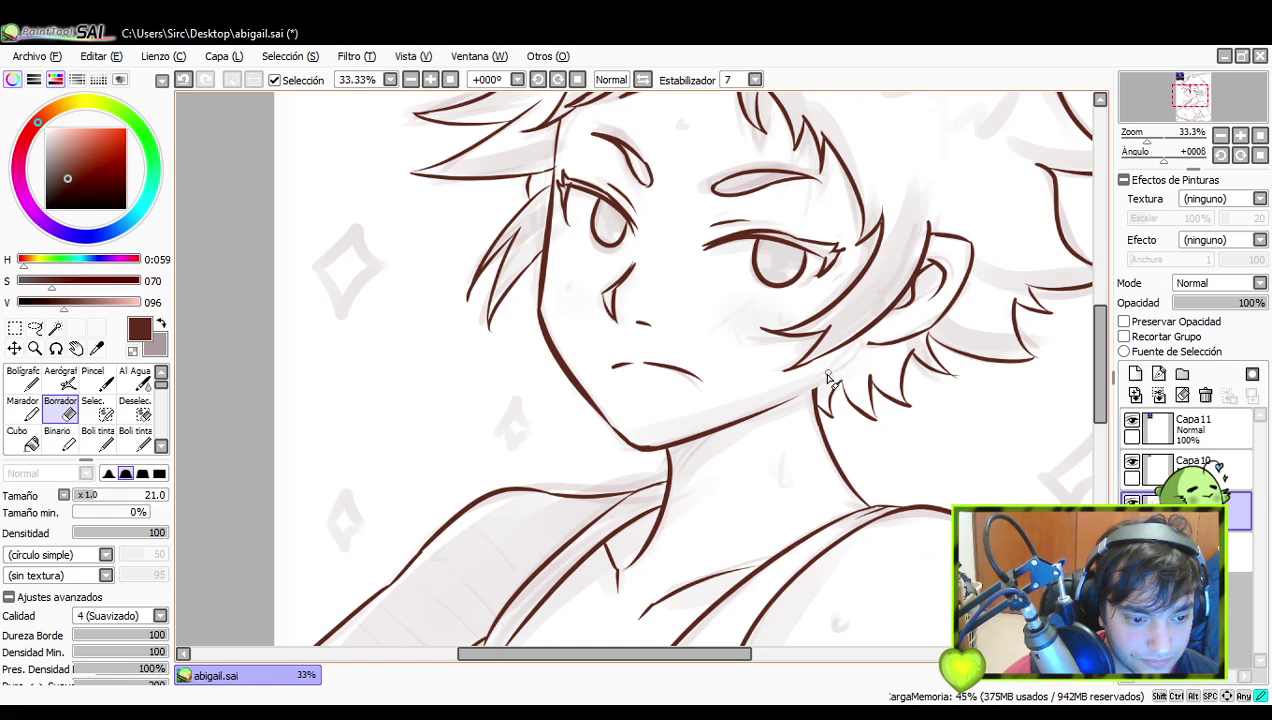
- Redraw the jaw section from the earlobe down to the top of the neck with the pen
key(n)
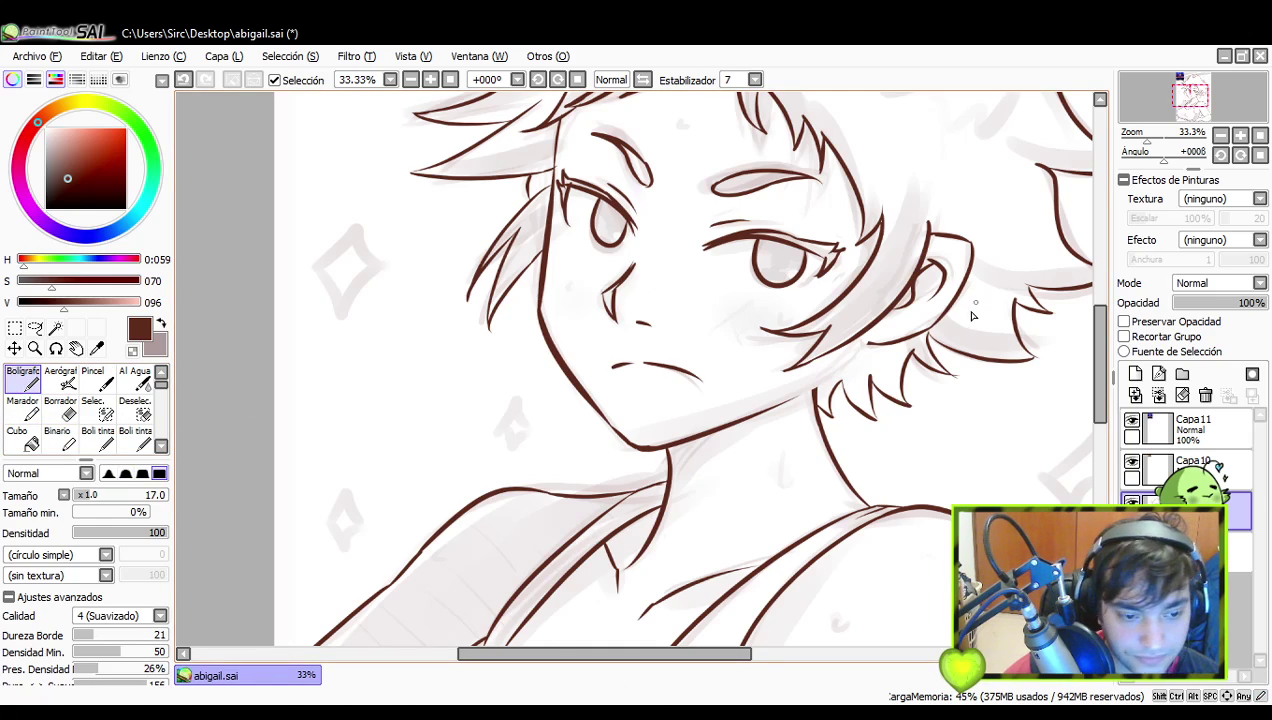
key(ctrl+z)
drag(859, 335, 900, 340)
key(ctrl+z)
key(ctrl+z)
key(ctrl+z)
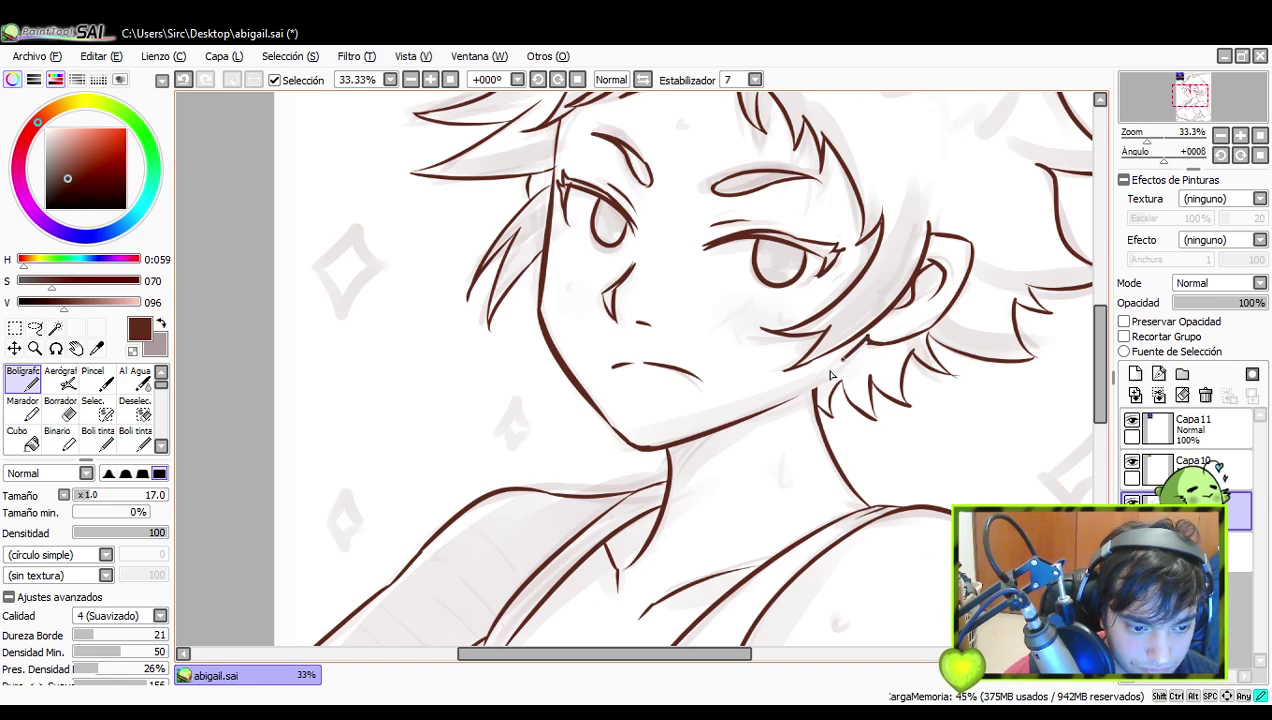
mouse_move(787, 402)
mouse_down()
mouse_move(832, 367)
mouse_move(807, 391)
mouse_up()
key(ctrl+z)
key(ctrl+z)
key(ctrl+z)
drag(834, 362, 814, 397)
mouse_move(889, 311)
mouse_down()
mouse_move(875, 396)
mouse_move(934, 391)
mouse_up()
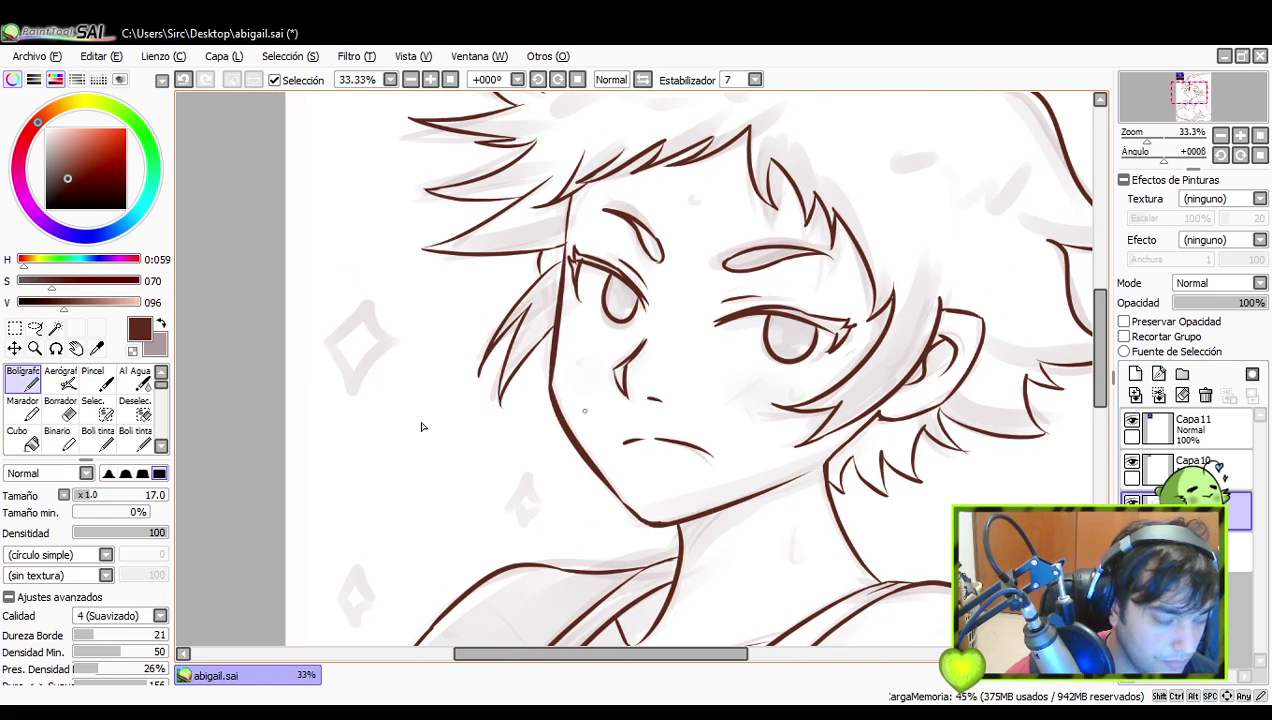
- Clean up the redrawn jaw line's edges around the earlobe and the neck junction with the eraser
click(60, 408)
drag(904, 438, 858, 420)
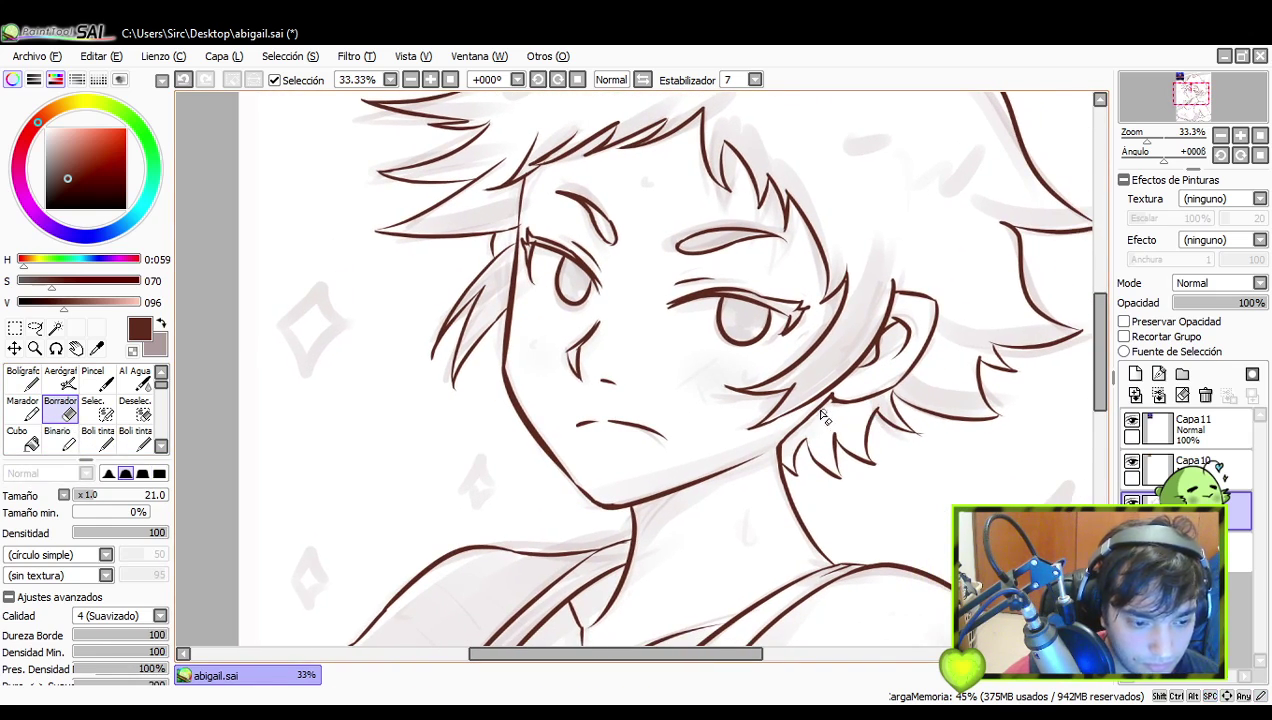
mouse_move(740, 482)
mouse_down()
mouse_move(856, 438)
mouse_move(813, 463)
mouse_up()
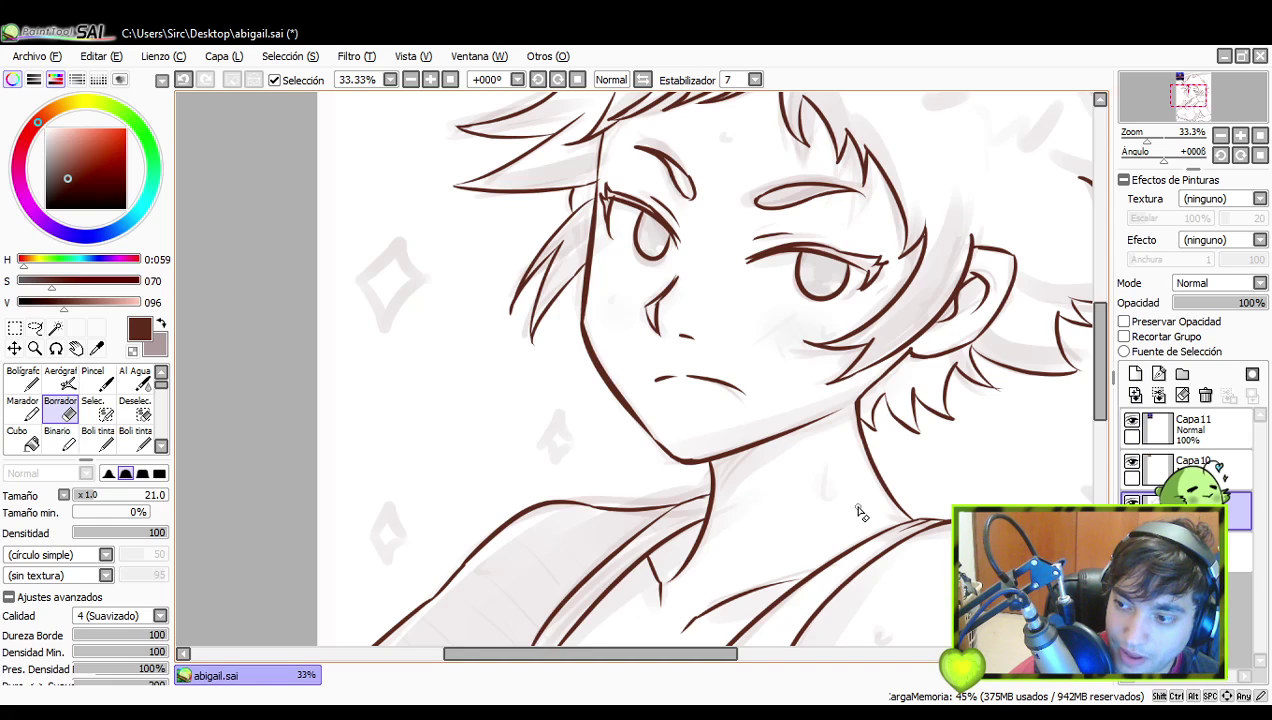
mouse_move(850, 535)
mouse_down()
mouse_move(875, 511)
mouse_move(913, 540)
mouse_move(906, 568)
mouse_up()
- Thin the far cheek outline down to the chin with the eraser
drag(672, 393, 662, 399)
drag(614, 359, 682, 464)
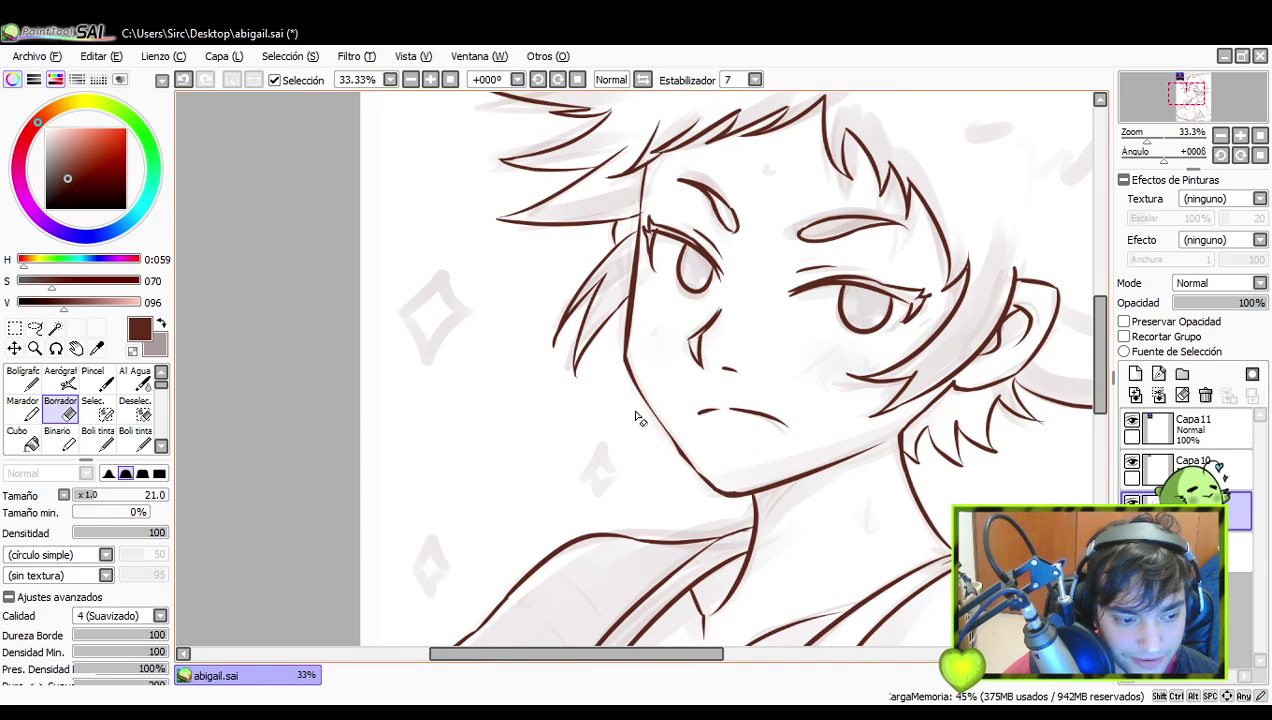
mouse_move(624, 345)
mouse_down()
mouse_move(724, 488)
mouse_move(714, 502)
mouse_up()
key(ctrl+z)
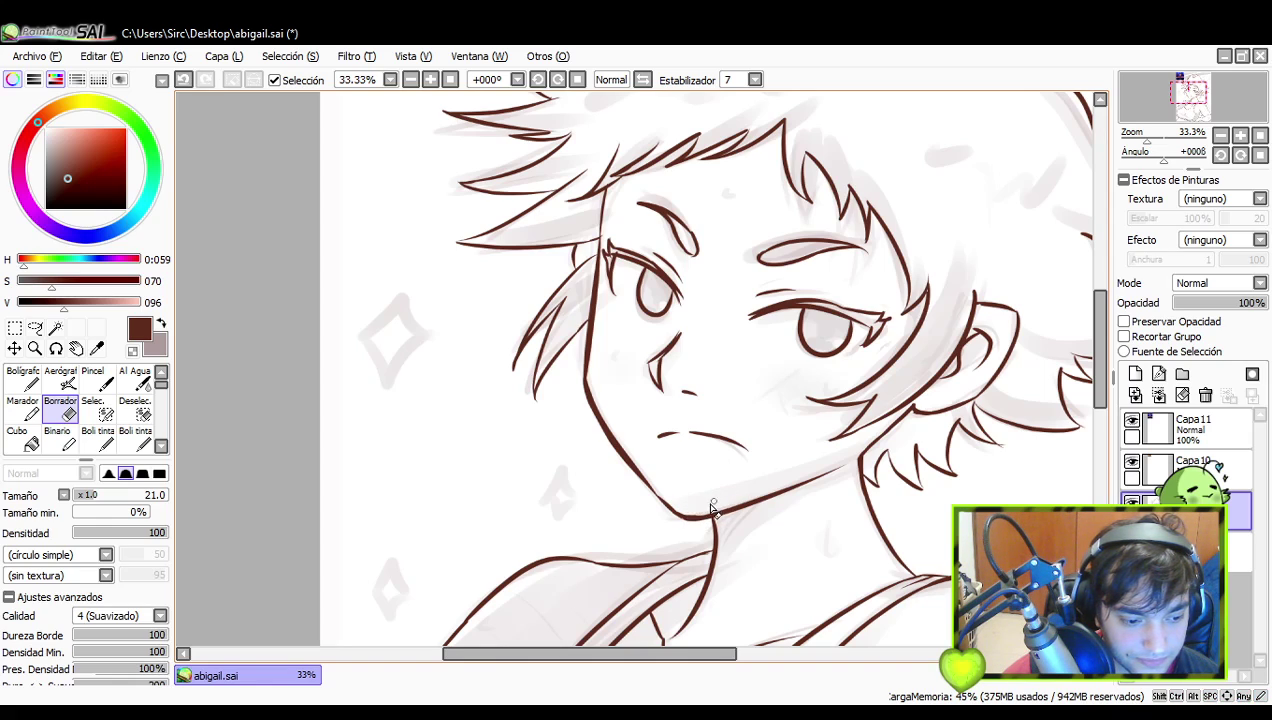
- Refine the pointed tips of the hair locks behind the ear with the pen
key(space)
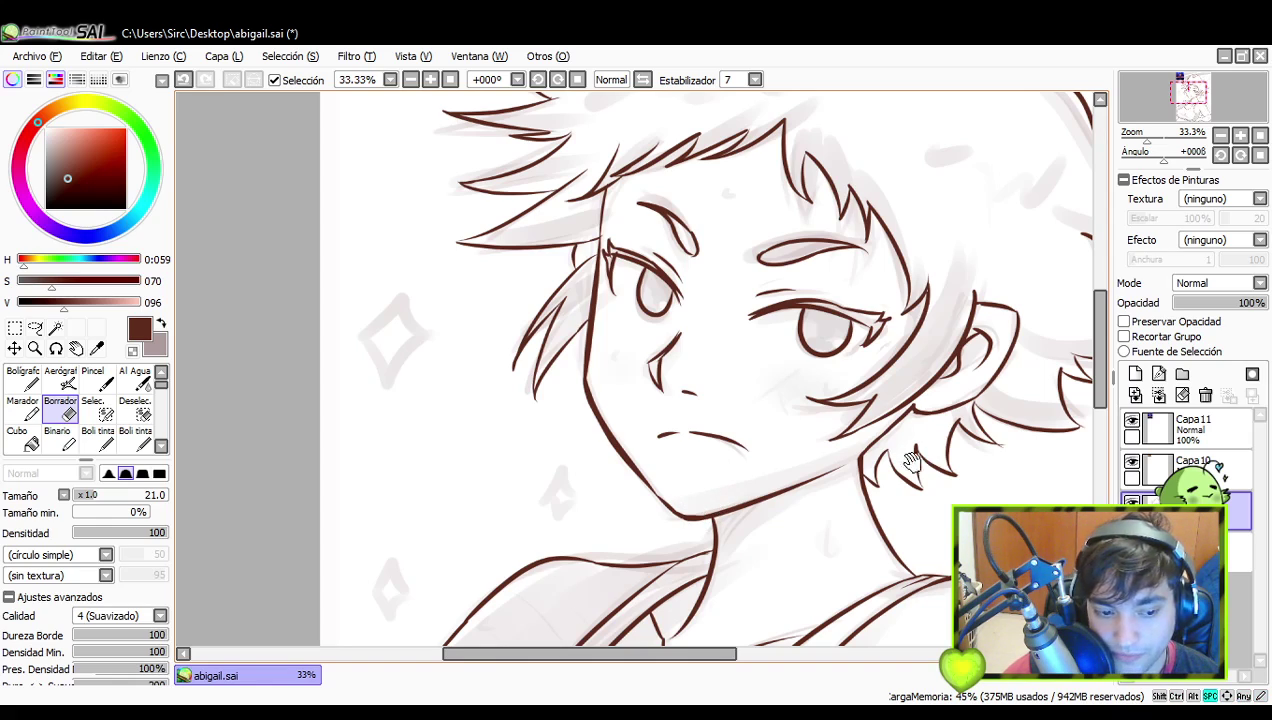
drag(918, 460, 952, 395)
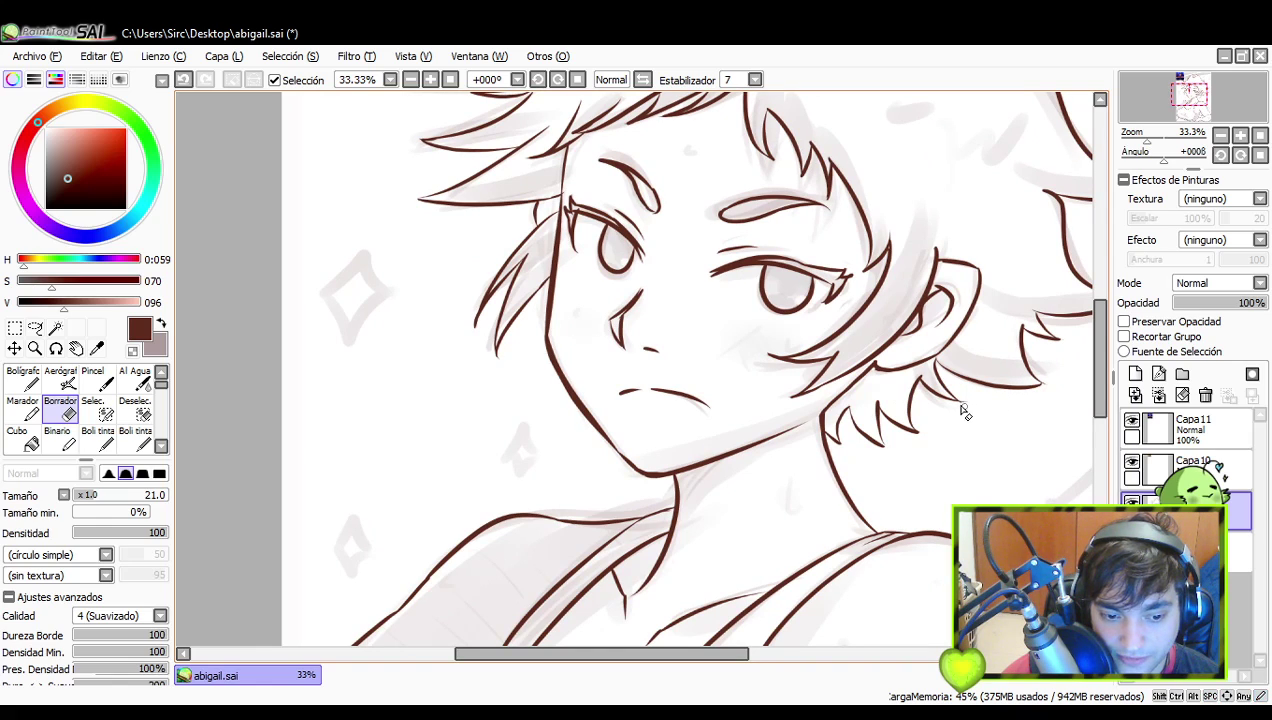
key(space)
drag(1004, 414, 880, 467)
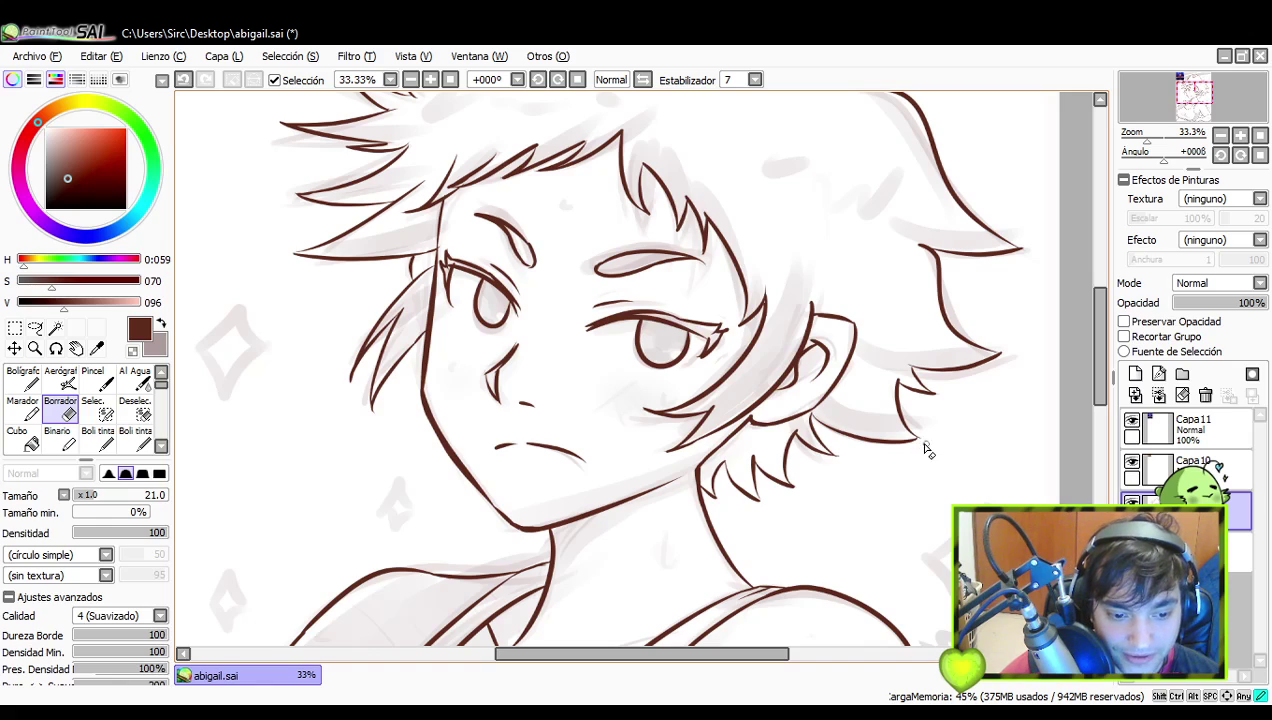
click(22, 378)
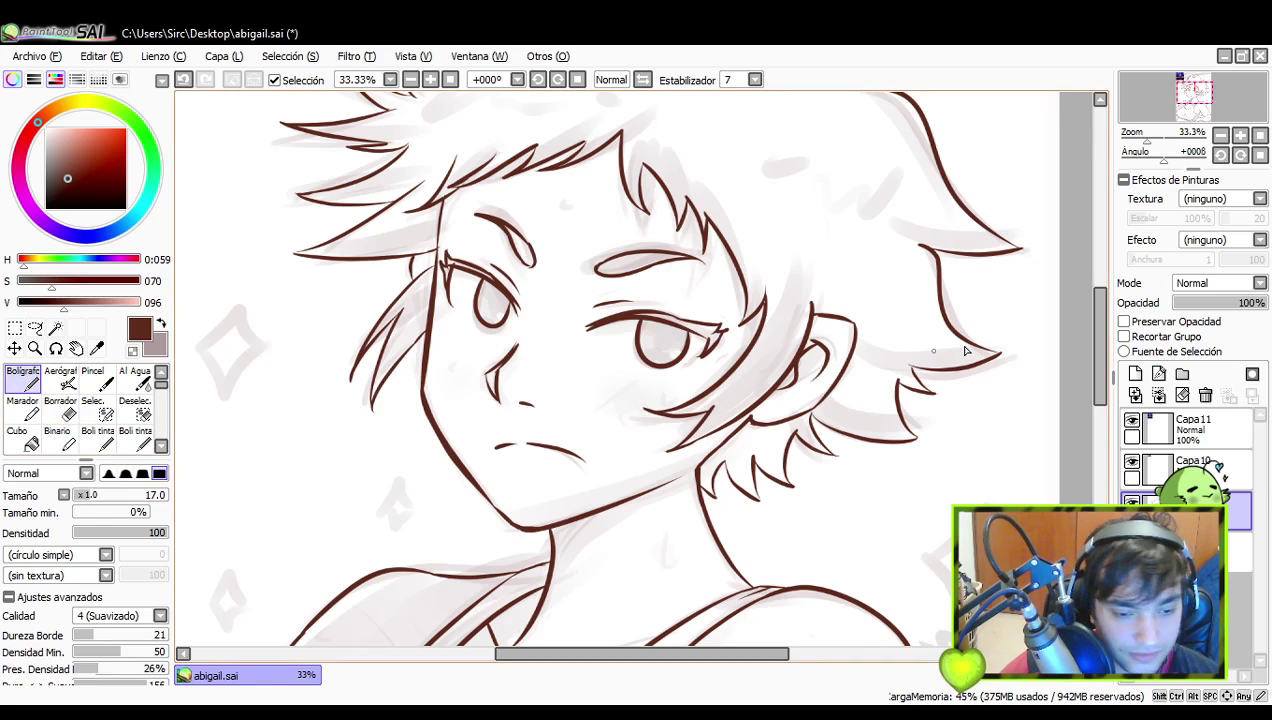
key(ctrl)
key(ctrl+z)
drag(984, 348, 1004, 352)
key(ctrl+z)
key(ctrl+z)
drag(968, 287, 996, 371)
mouse_move(947, 329)
mouse_down()
mouse_move(1044, 331)
mouse_move(1025, 317)
mouse_up()
key(ctrl+z)
key(ctrl+z)
drag(933, 284, 978, 414)
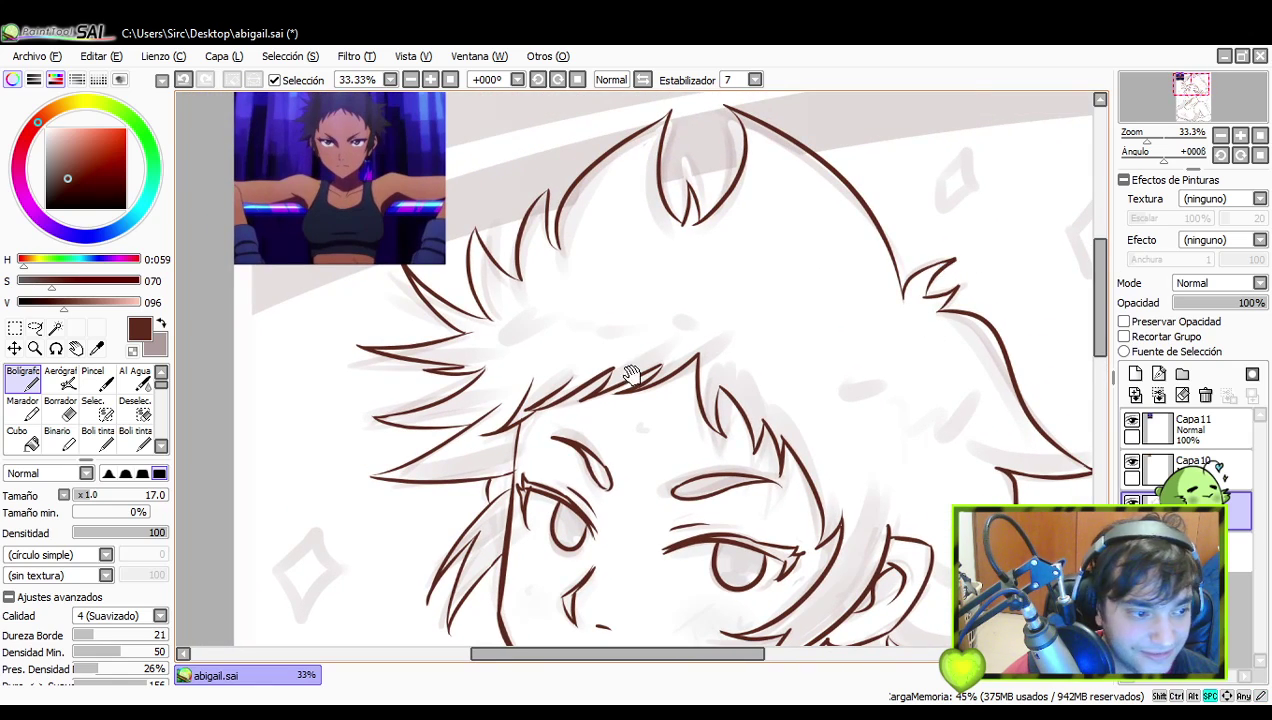
- Touch up the line ends of the spiky hair locks on the far side of the crown with the pen
drag(634, 370, 758, 346)
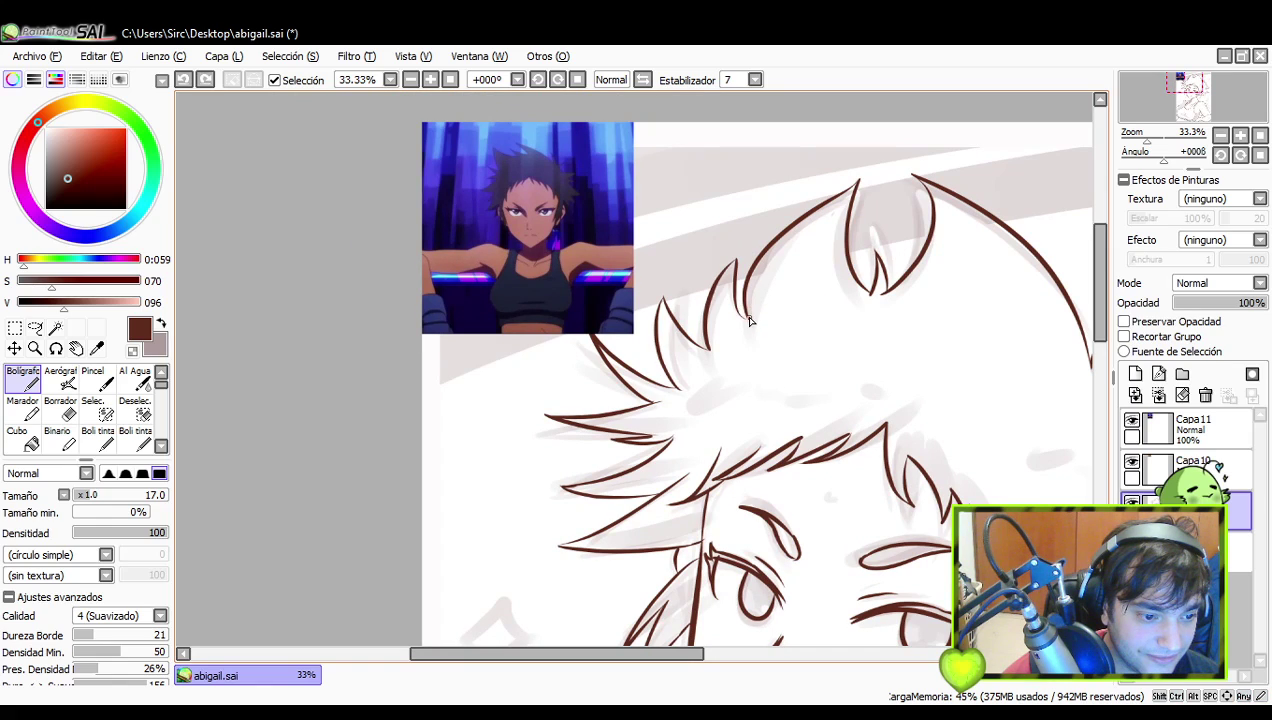
drag(855, 289, 848, 296)
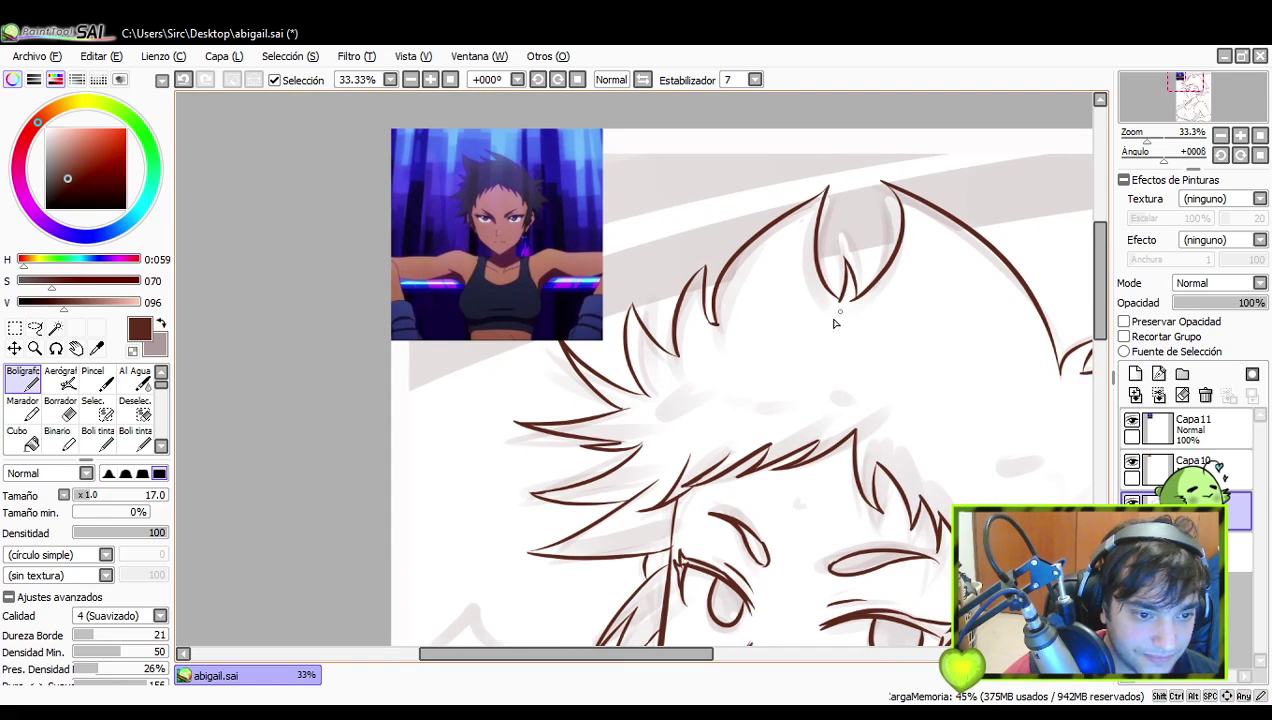
drag(736, 362, 845, 303)
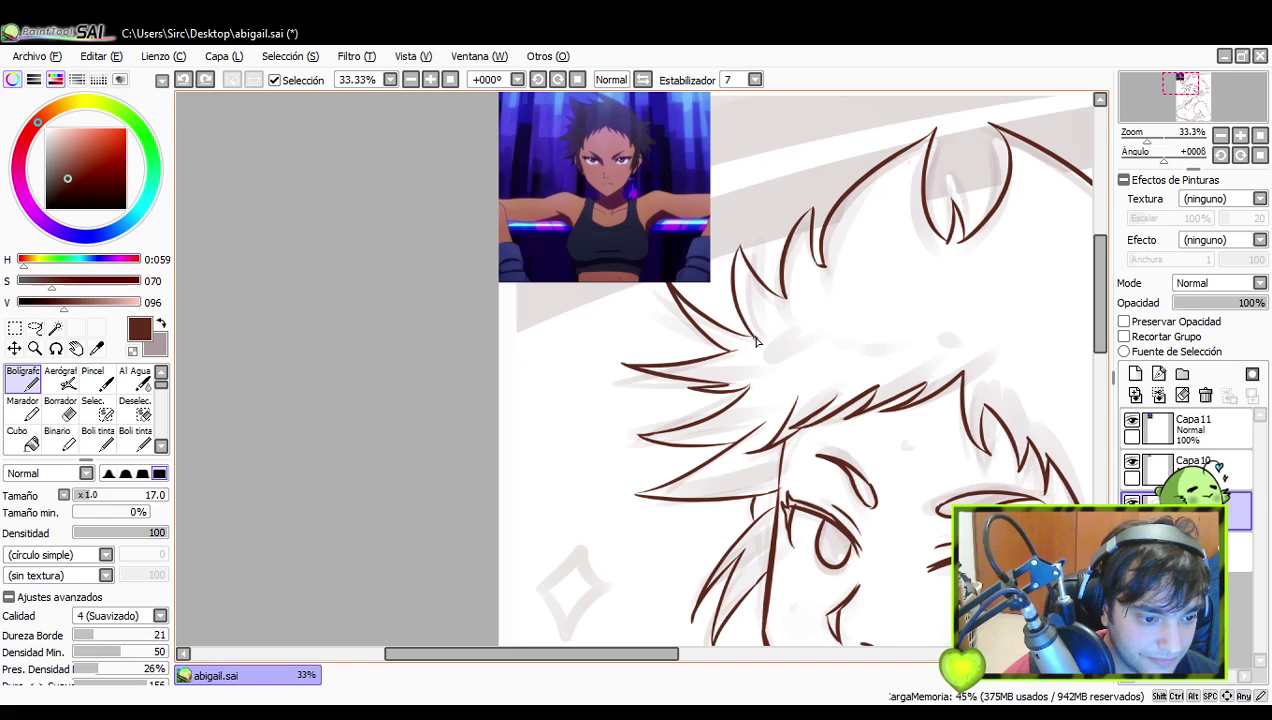
key(ctrl+z)
drag(755, 338, 738, 331)
mouse_move(755, 399)
mouse_down()
mouse_move(719, 341)
mouse_move(703, 343)
mouse_up()
- Erase the short curved line beside the far temple, under the lowest spiky hair lock
drag(816, 388, 736, 339)
drag(857, 380, 820, 356)
drag(944, 390, 897, 340)
drag(934, 425, 926, 364)
mouse_move(895, 450)
mouse_down()
mouse_move(903, 426)
mouse_move(858, 444)
mouse_up()
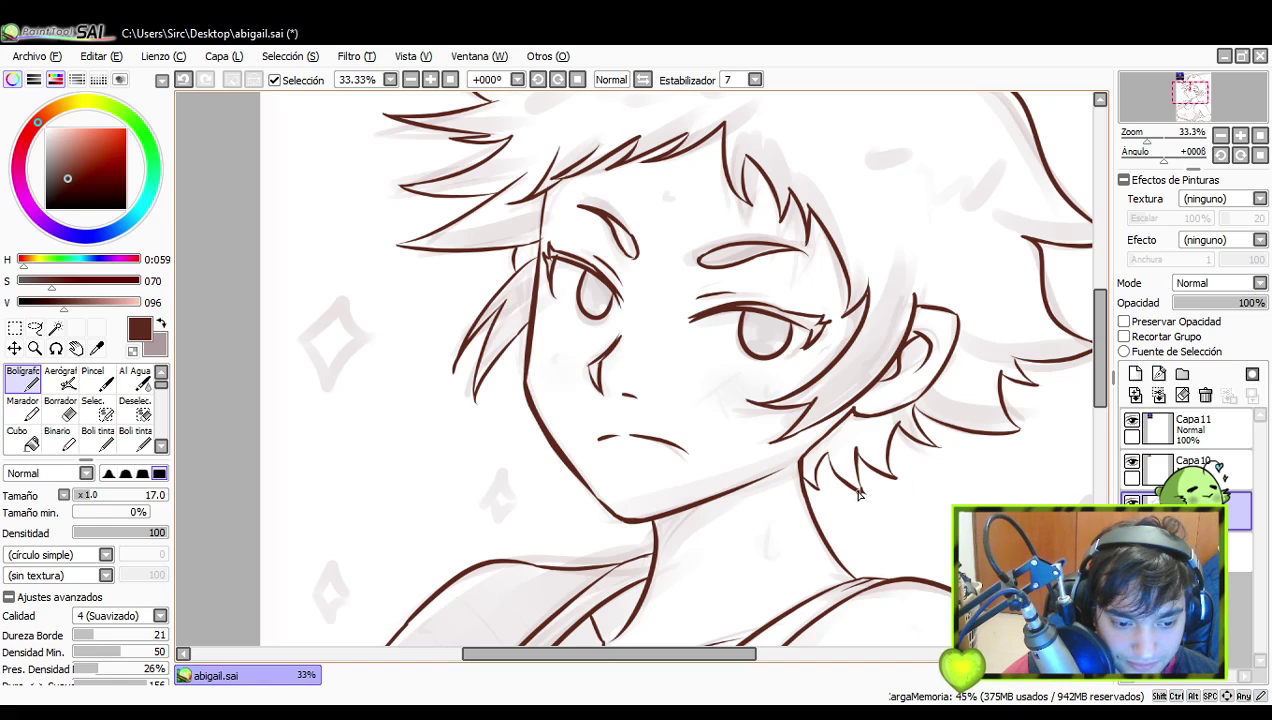
mouse_move(827, 483)
mouse_down()
mouse_move(935, 469)
mouse_move(837, 463)
mouse_move(884, 548)
mouse_move(1014, 446)
mouse_move(700, 457)
mouse_move(610, 374)
mouse_up()
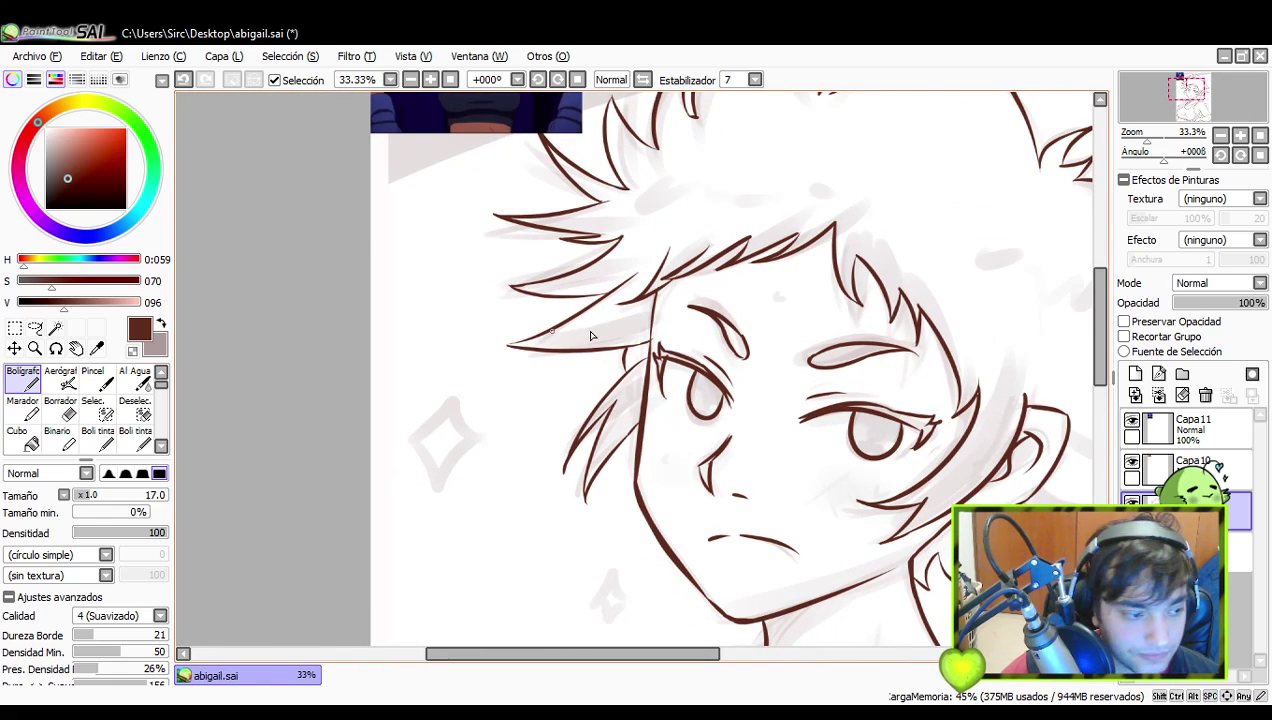
key(e)
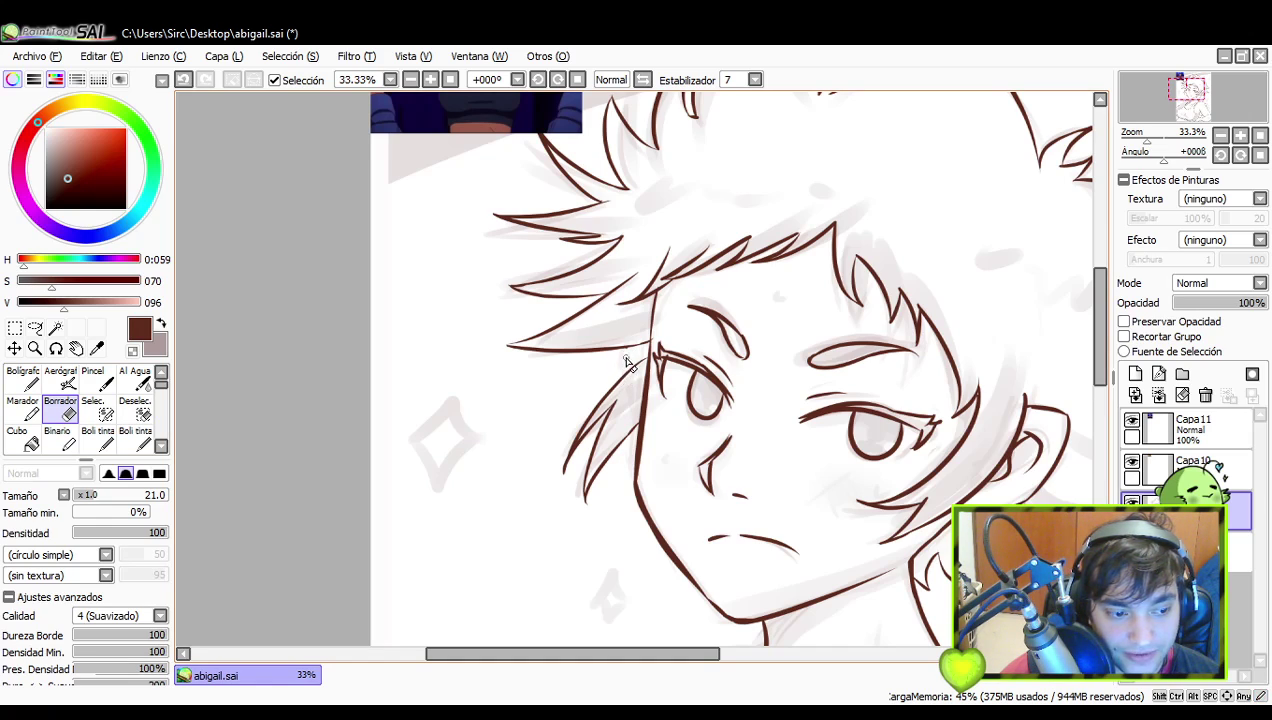
- Redraw the short curved line between the spiky hair lock and the side strands at the far temple
key(n)
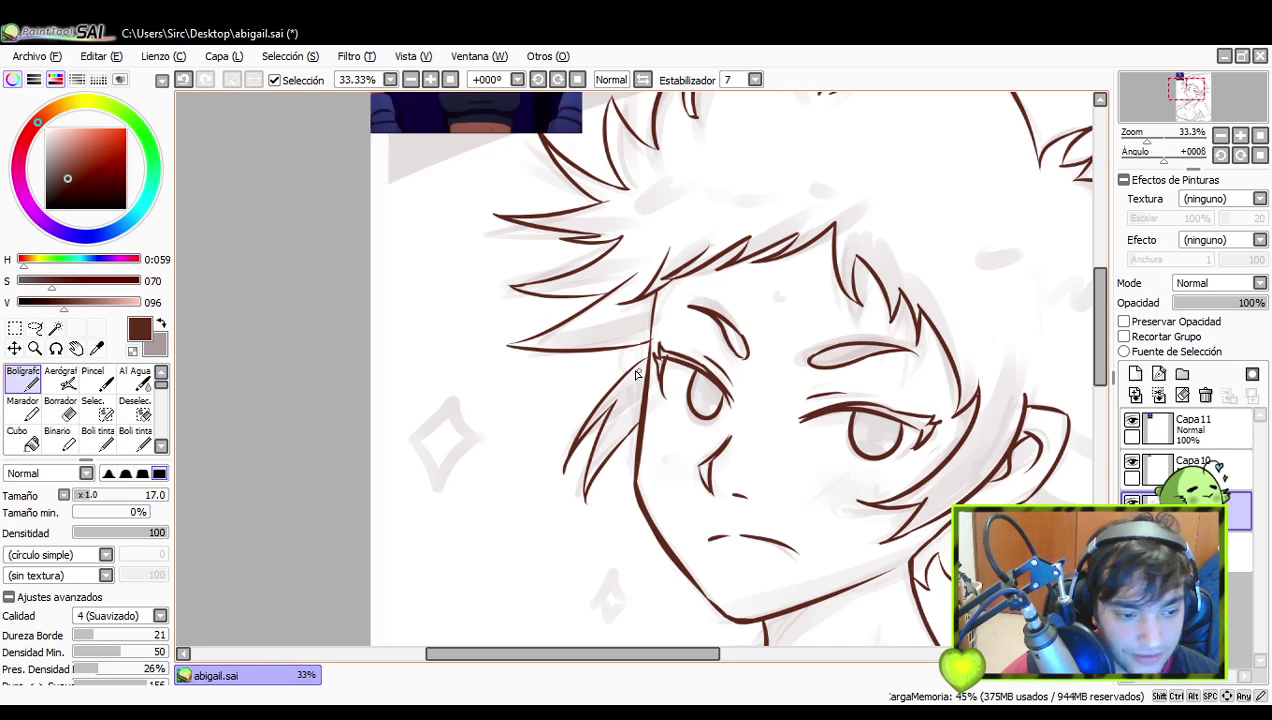
mouse_move(632, 346)
mouse_down()
mouse_move(612, 376)
mouse_move(636, 365)
mouse_up()
key(ctrl+z)
key(ctrl+z)
key(ctrl+y)
key(ctrl+z)
key(ctrl+z)
key(ctrl+z)
key(ctrl+z)
key(ctrl+z)
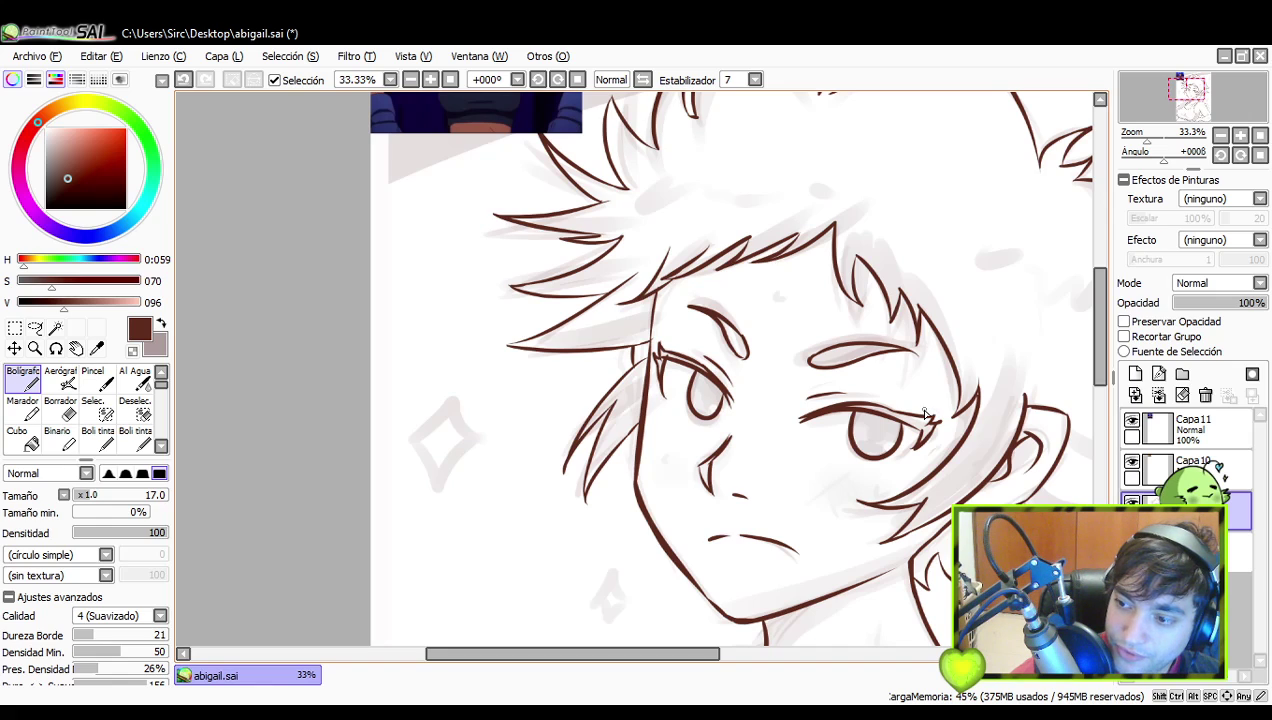
- Fill in the near eye's upper lash line and outer corner as a thick, solid dark brown shape with the pen
drag(934, 505, 860, 490)
click(1240, 135)
mouse_move(847, 385)
mouse_down()
mouse_move(815, 361)
mouse_move(729, 352)
mouse_move(833, 411)
mouse_up()
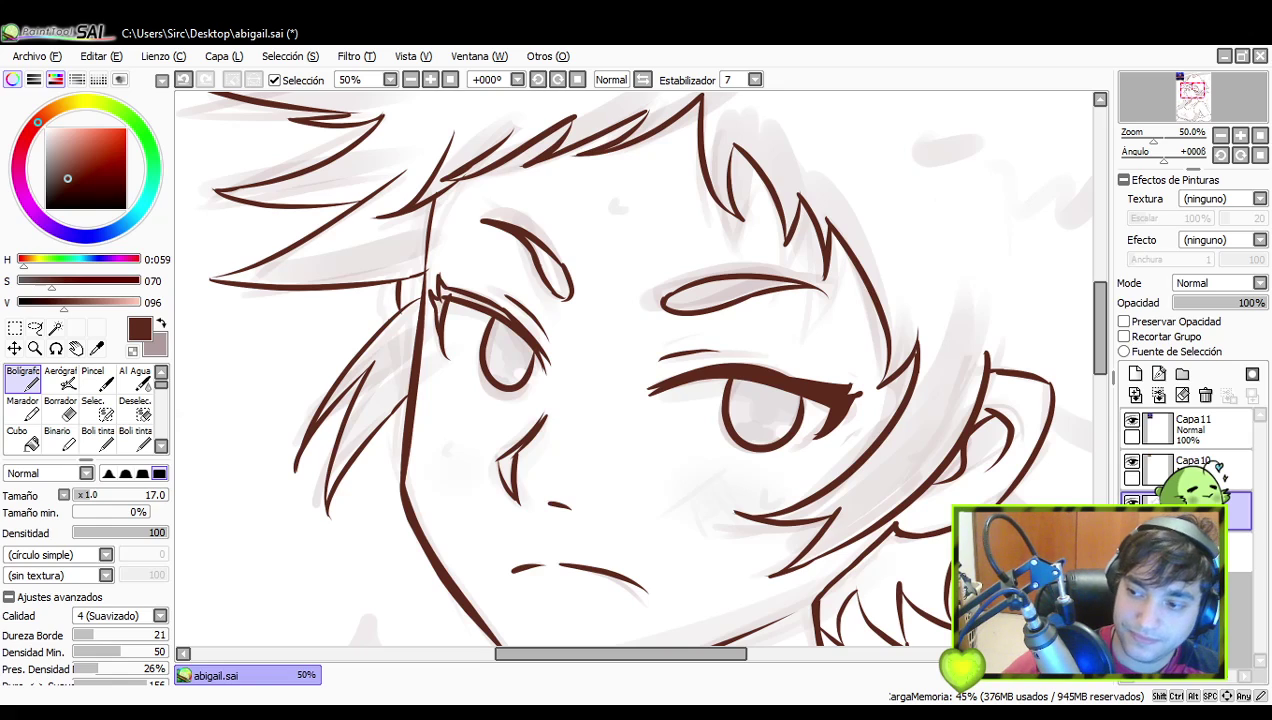
- Fill in the far eye's upper lash line and outer corner with solid dark brown using the pen
key(space)
mouse_move(811, 462)
mouse_down()
mouse_move(588, 378)
mouse_move(528, 414)
mouse_up()
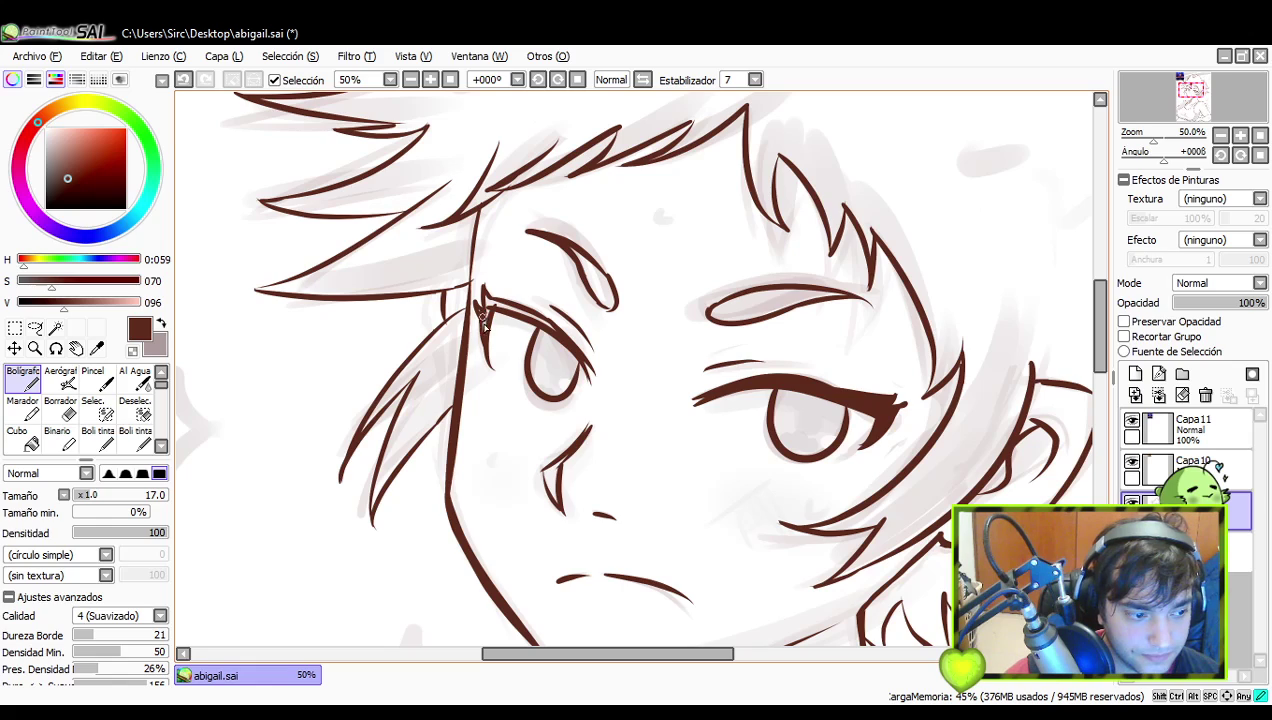
mouse_move(487, 300)
mouse_down()
mouse_move(561, 338)
mouse_move(488, 312)
mouse_up()
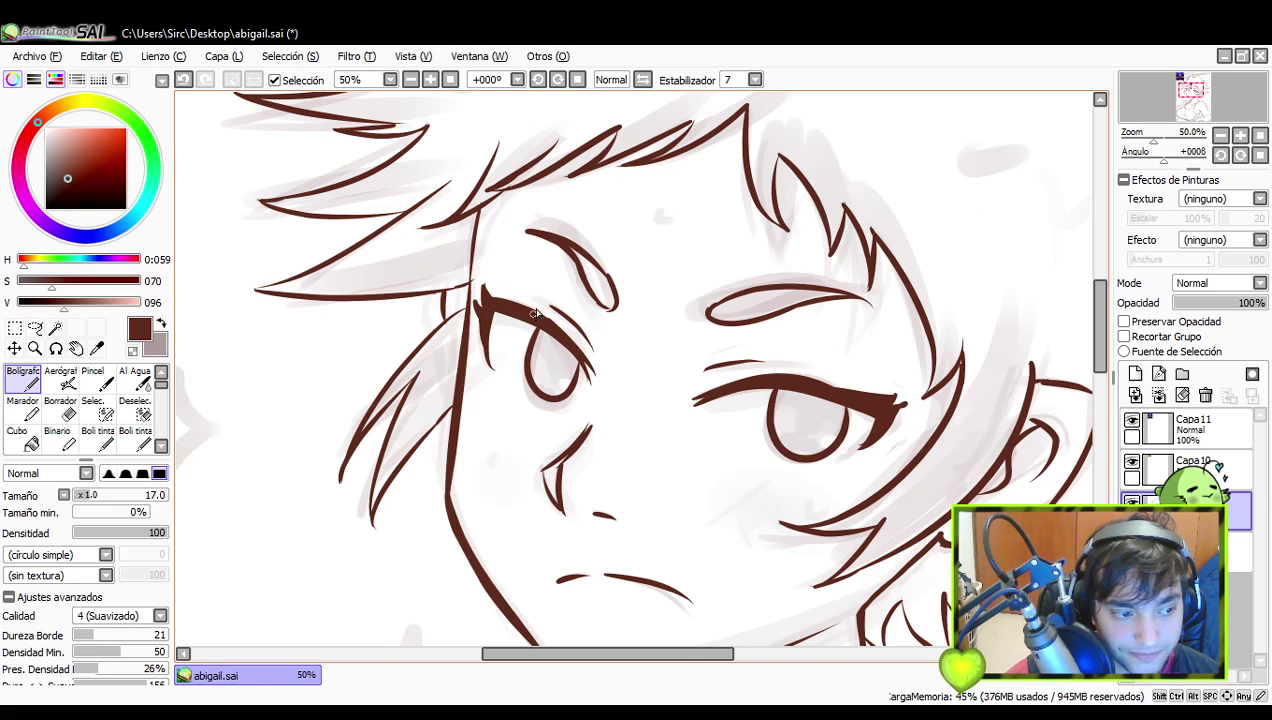
- Try to trim the outer tip of the near eye's upper lash with the eraser
drag(794, 384, 790, 350)
click(64, 406)
drag(886, 369, 901, 360)
key(ctrl+z)
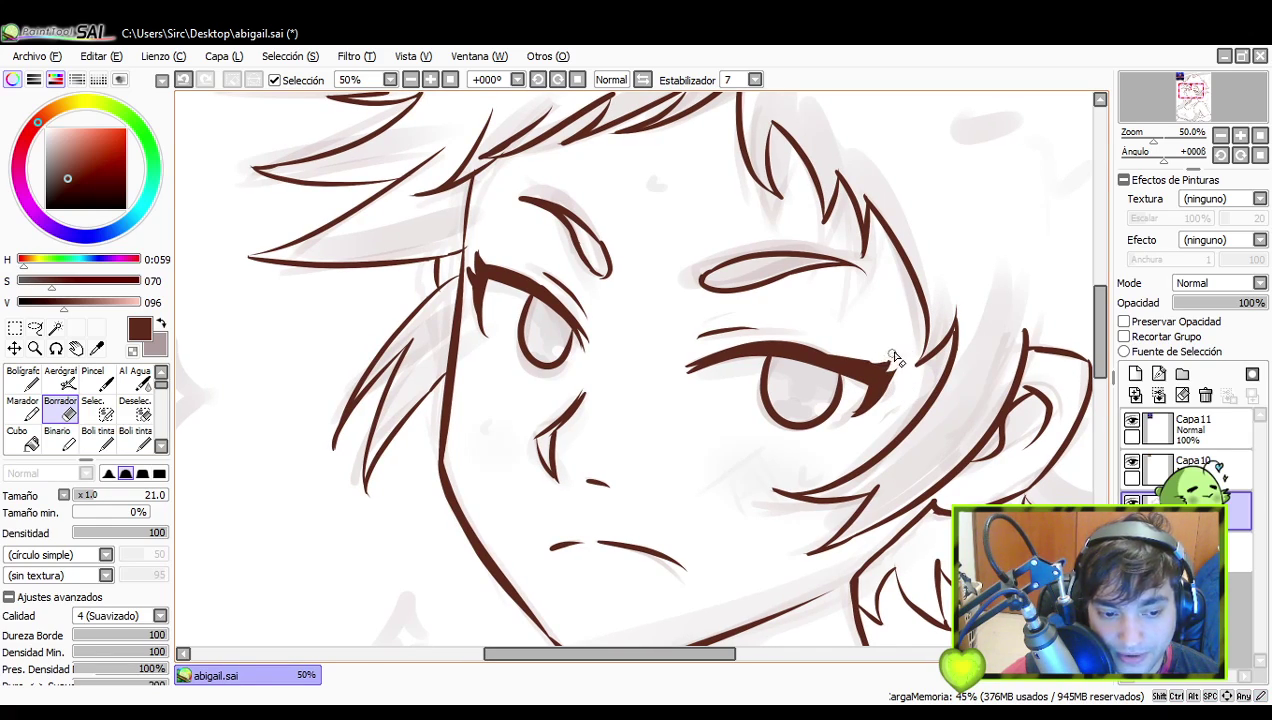
key(ctrl+z)
mouse_move(819, 343)
mouse_down()
mouse_move(871, 341)
mouse_move(820, 344)
mouse_move(896, 349)
mouse_move(838, 348)
mouse_move(890, 353)
mouse_move(852, 371)
mouse_move(903, 346)
mouse_up()
key(ctrl+z)
key(ctrl+z)
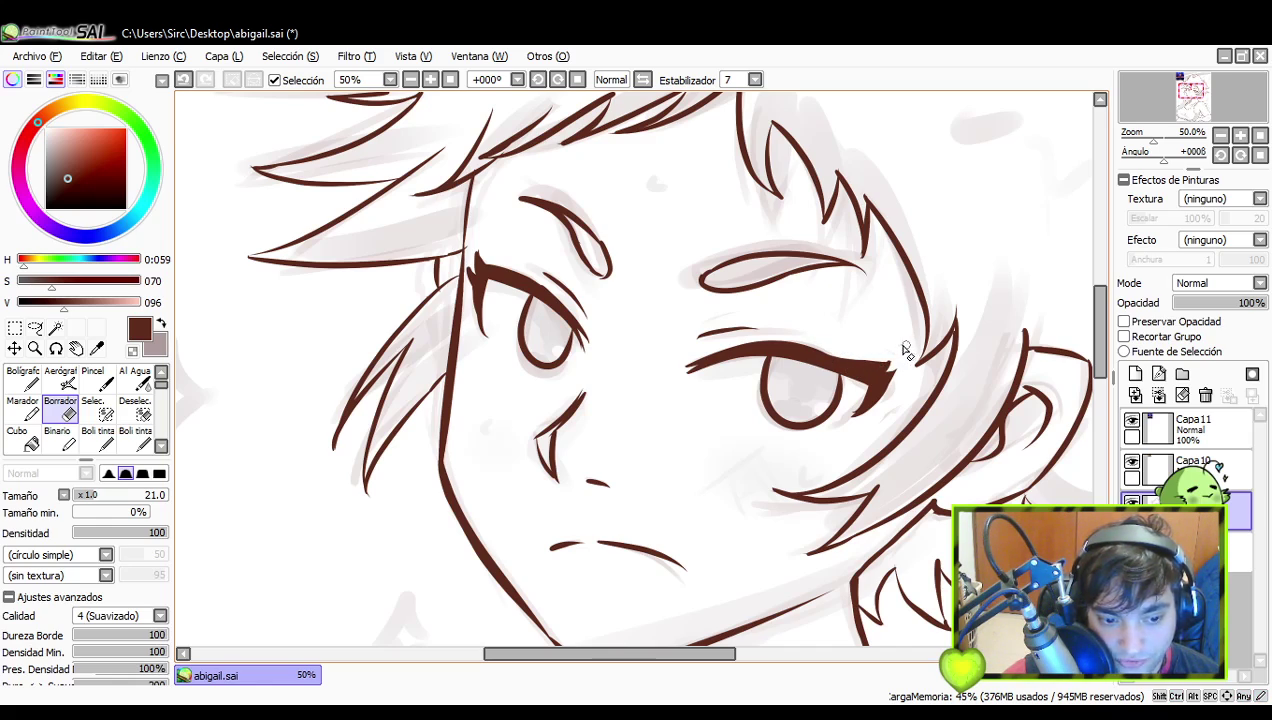
- Refine the outer corner of the near eye's upper lash with the pen
drag(585, 313, 615, 348)
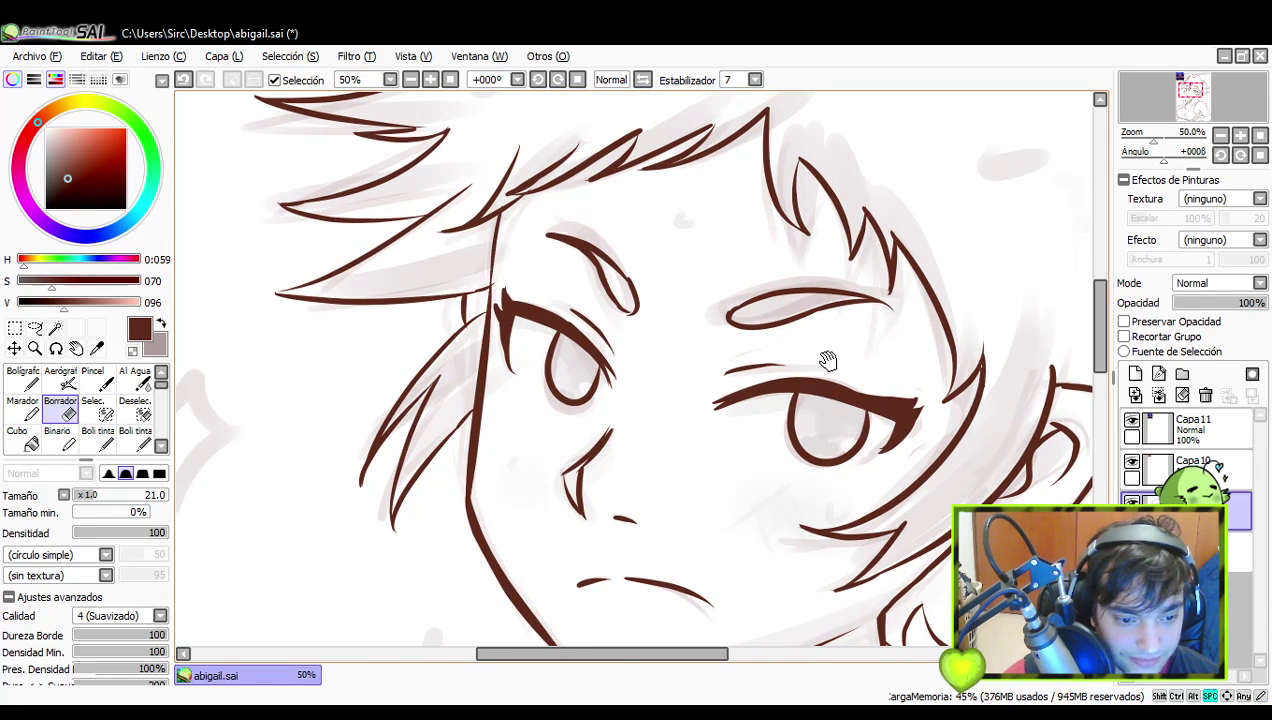
click(30, 378)
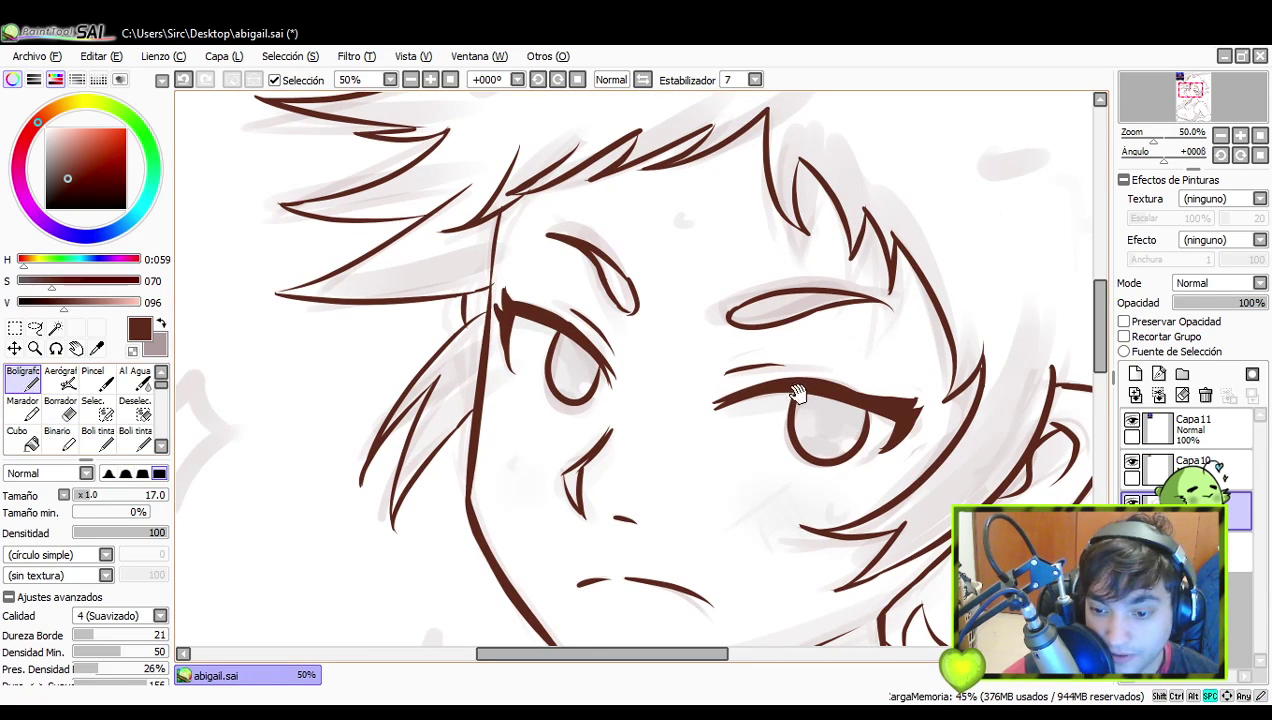
drag(800, 392, 758, 398)
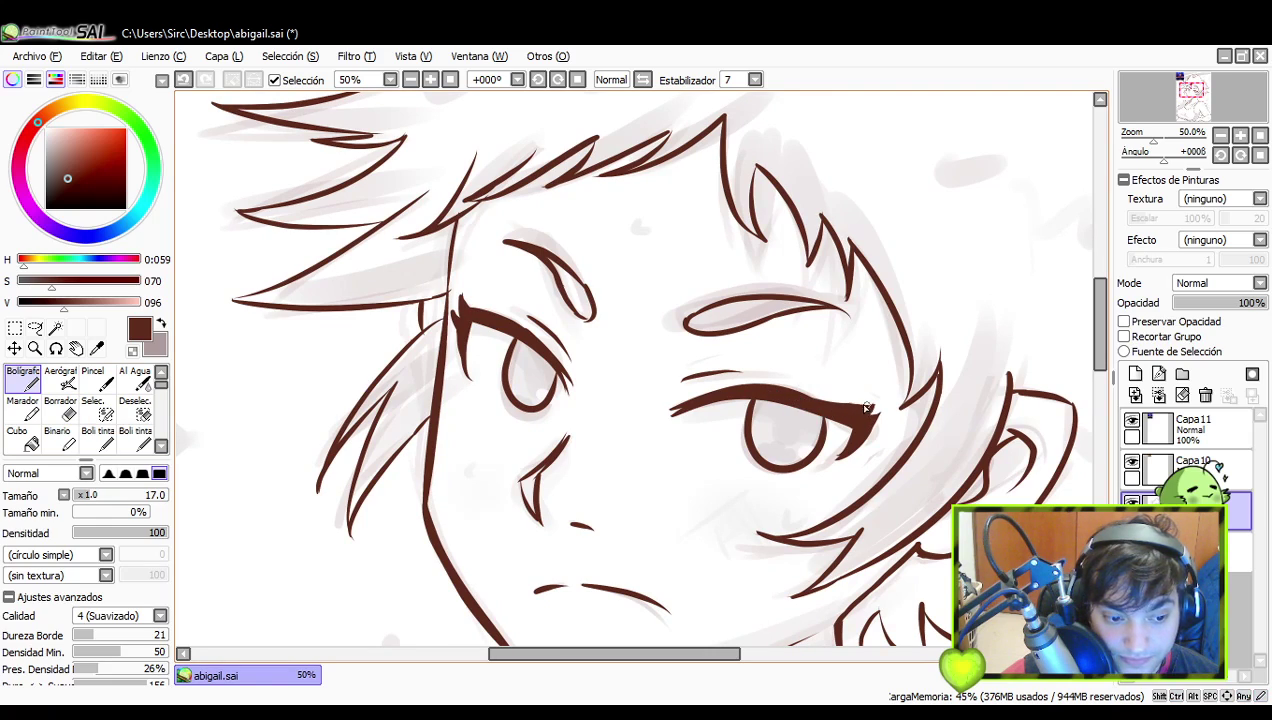
- Retouch the outer corner of the upper lashes on the eye nearest the ear with the pen
drag(856, 405, 882, 398)
key(ctrl+z)
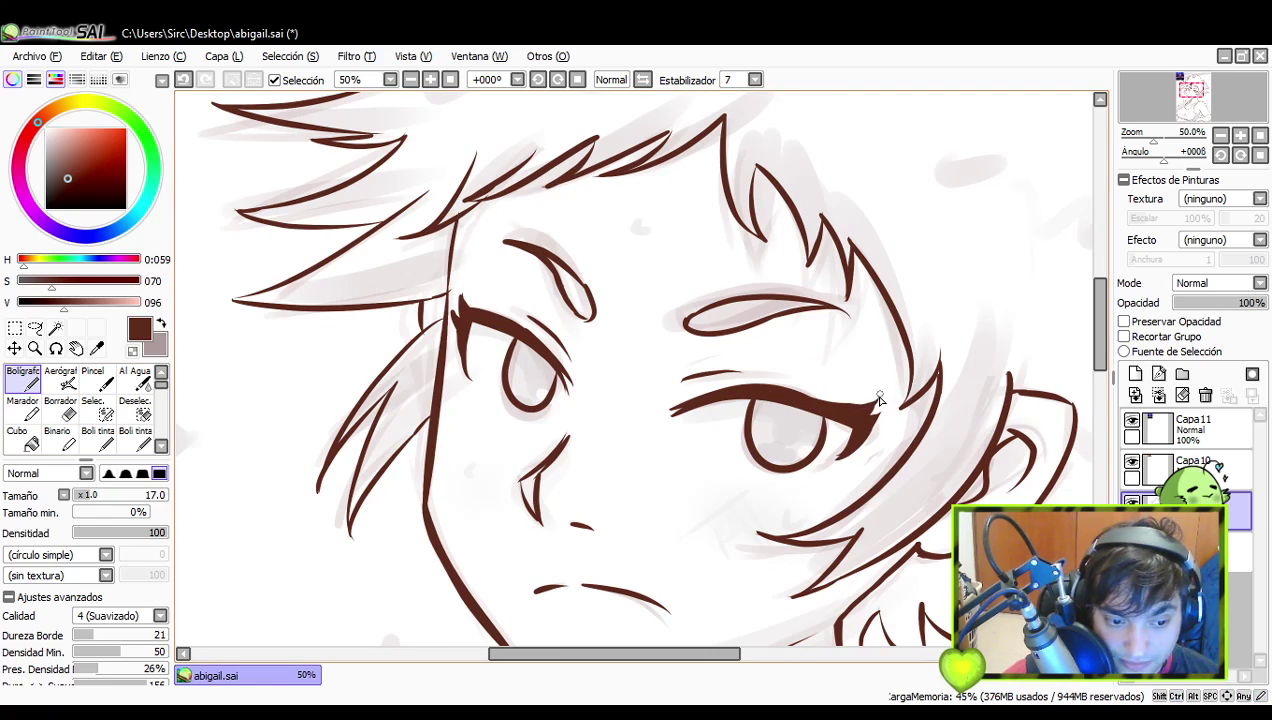
key(ctrl+z)
drag(873, 407, 880, 399)
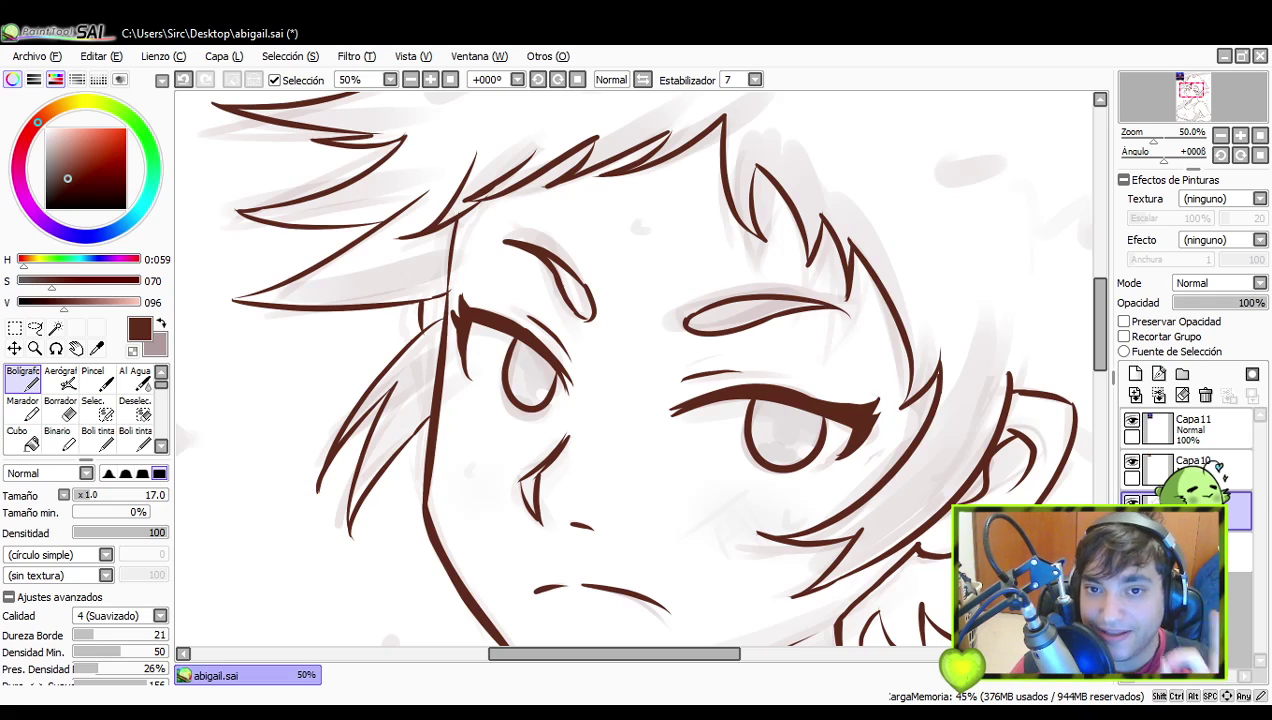
mouse_move(934, 363)
mouse_down()
mouse_move(912, 371)
mouse_move(910, 406)
mouse_up()
key(ctrl+z)
- Switch to the eraser and compare the latest line edit near that eye by undoing and redoing it
mouse_move(825, 443)
mouse_down()
mouse_move(730, 460)
mouse_move(661, 412)
mouse_up()
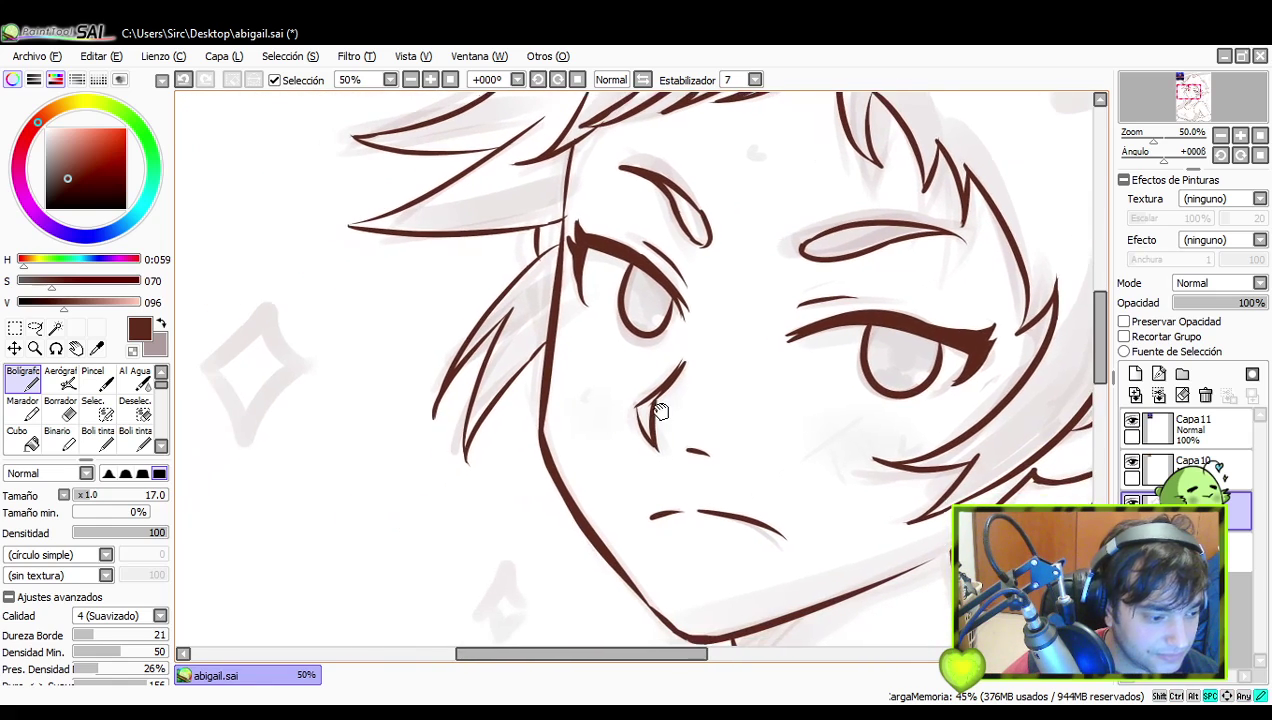
click(60, 412)
mouse_move(915, 343)
mouse_down()
mouse_move(818, 355)
mouse_move(688, 403)
mouse_up()
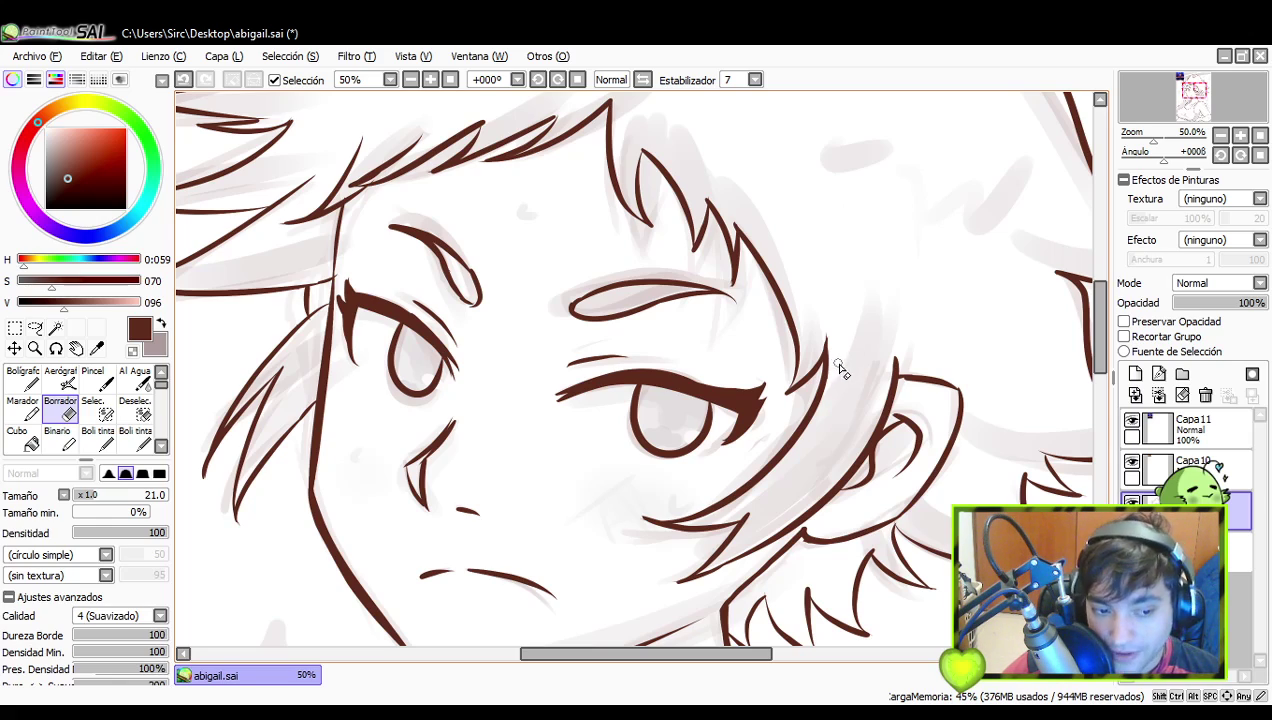
key(ctrl+z)
key(ctrl+y)
key(ctrl+z)
key(ctrl+y)
key(ctrl+z)
key(ctrl+y)
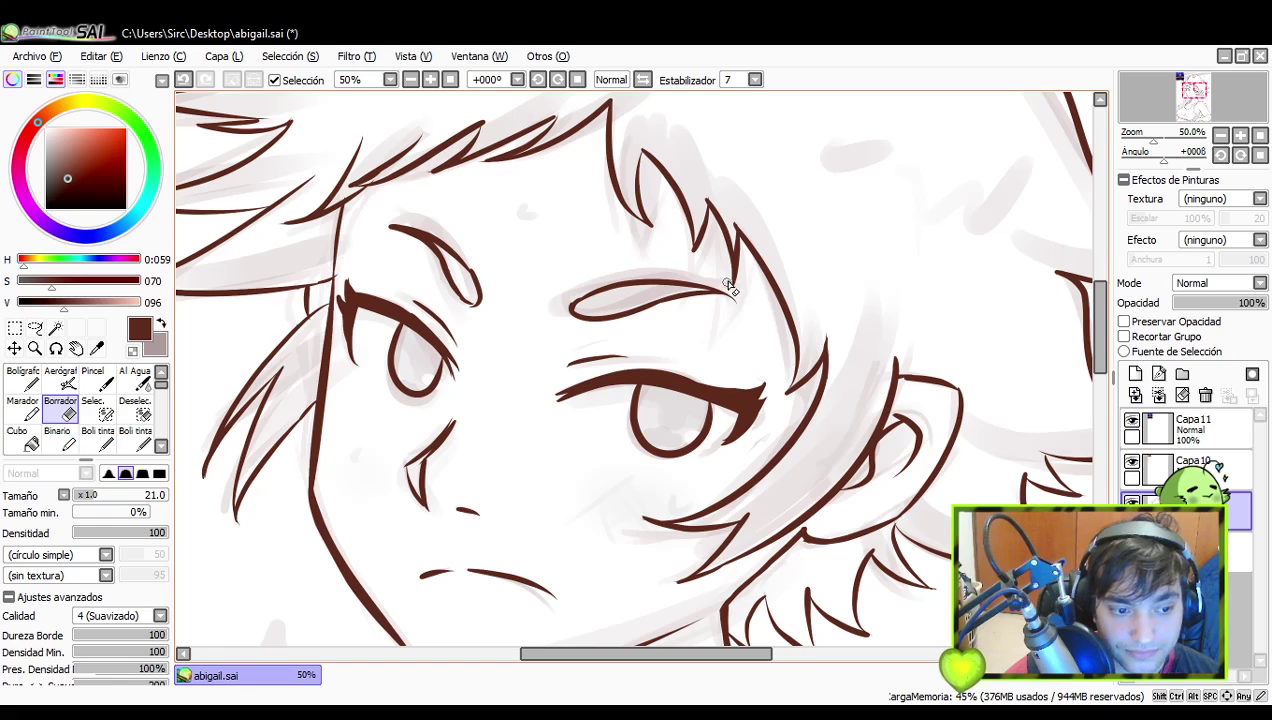
- Retouch the hair lock between the eye and the ear with the pen, undoing unwanted strokes
scroll(700, 237, up, 1)
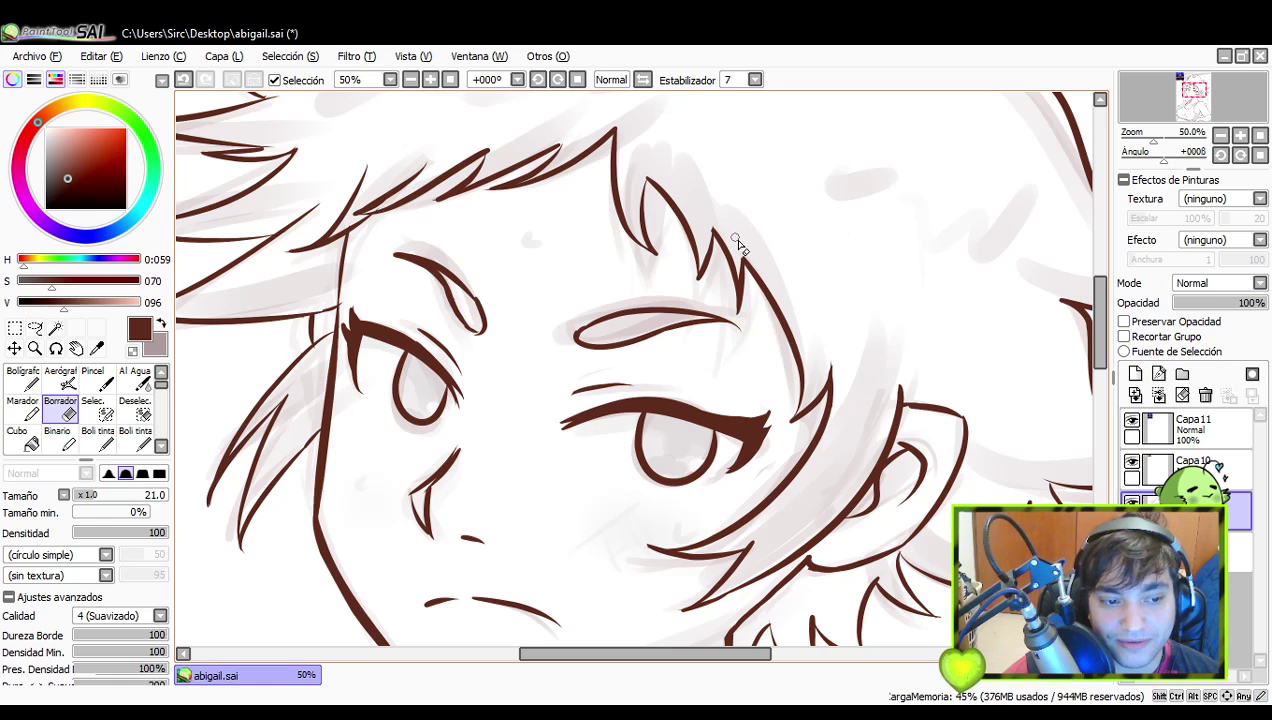
drag(815, 267, 796, 227)
drag(911, 283, 853, 234)
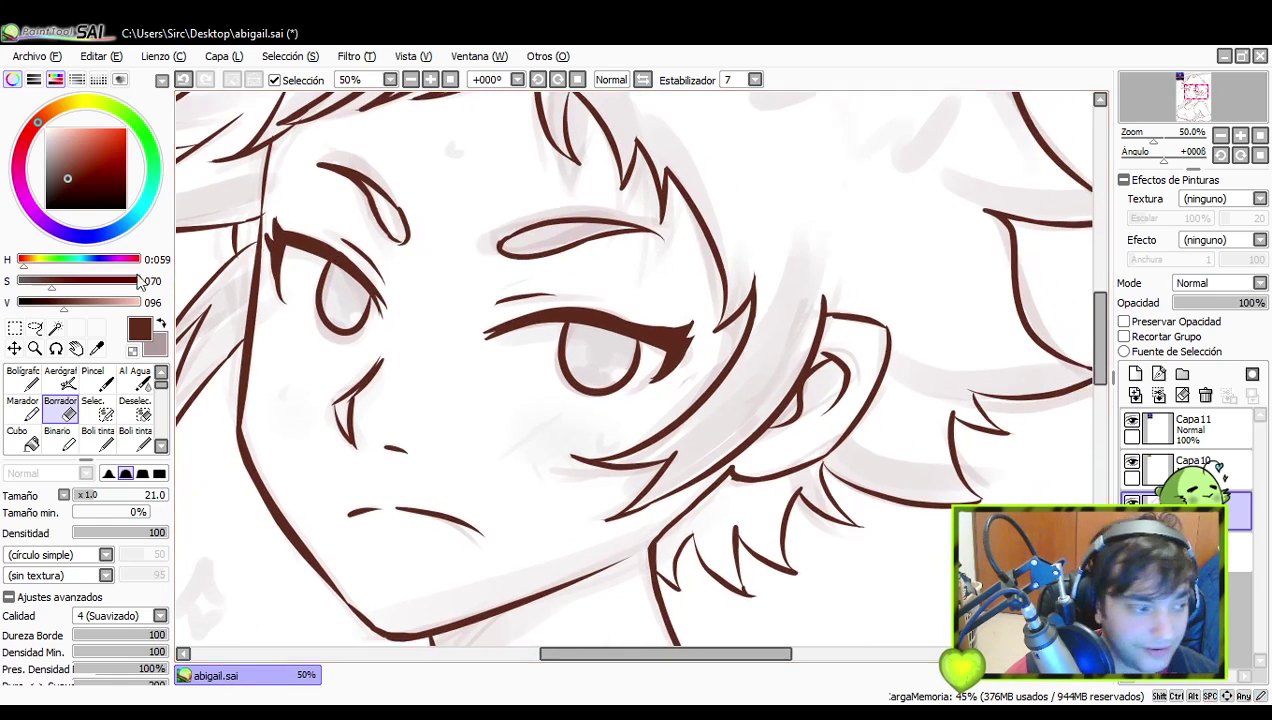
click(33, 383)
key(ctrl+z)
key(ctrl+z)
drag(772, 311, 836, 339)
key(ctrl+z)
key(ctrl+z)
key(ctrl+z)
key(ctrl+y)
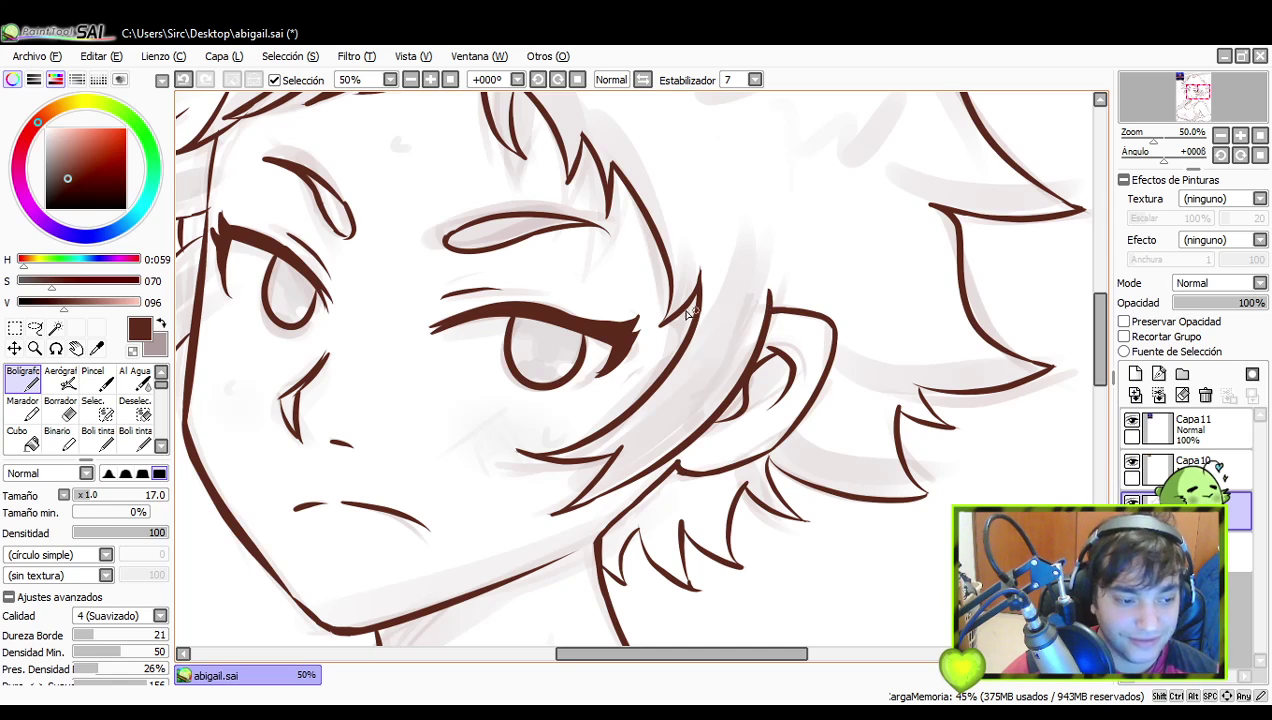
- Trim the bridge line of the nose with the eraser
drag(501, 404, 622, 298)
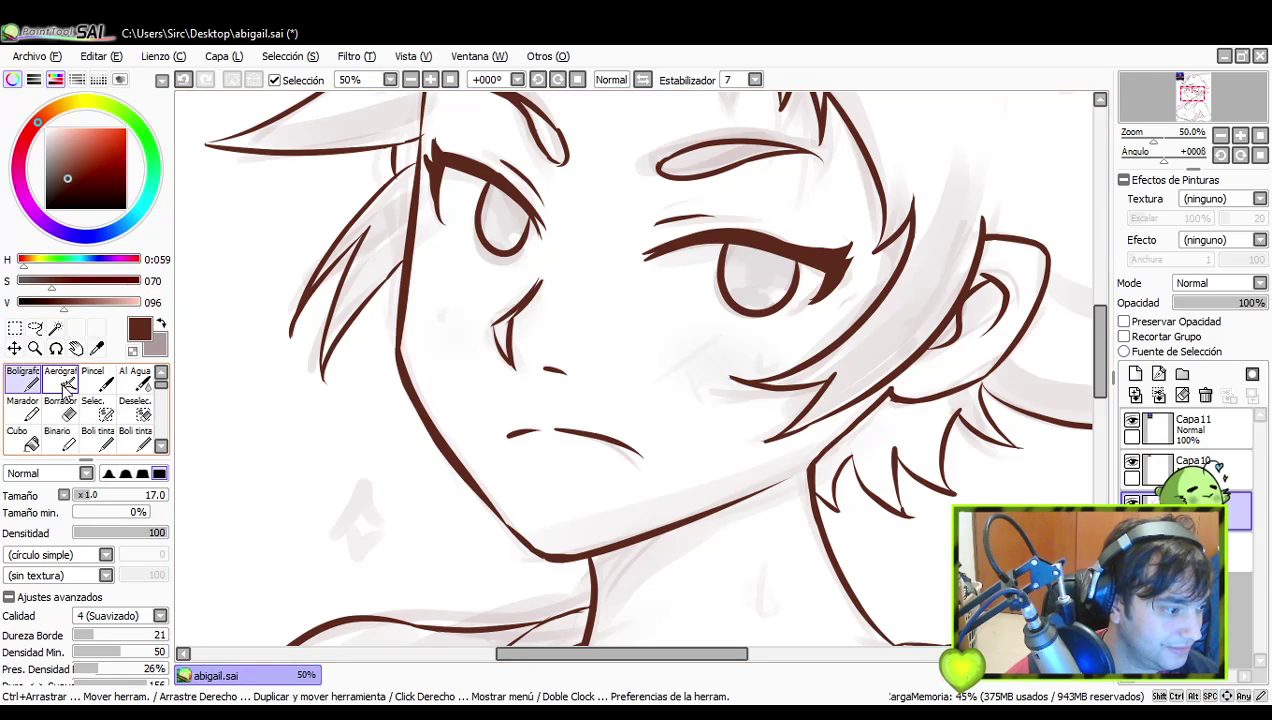
click(68, 410)
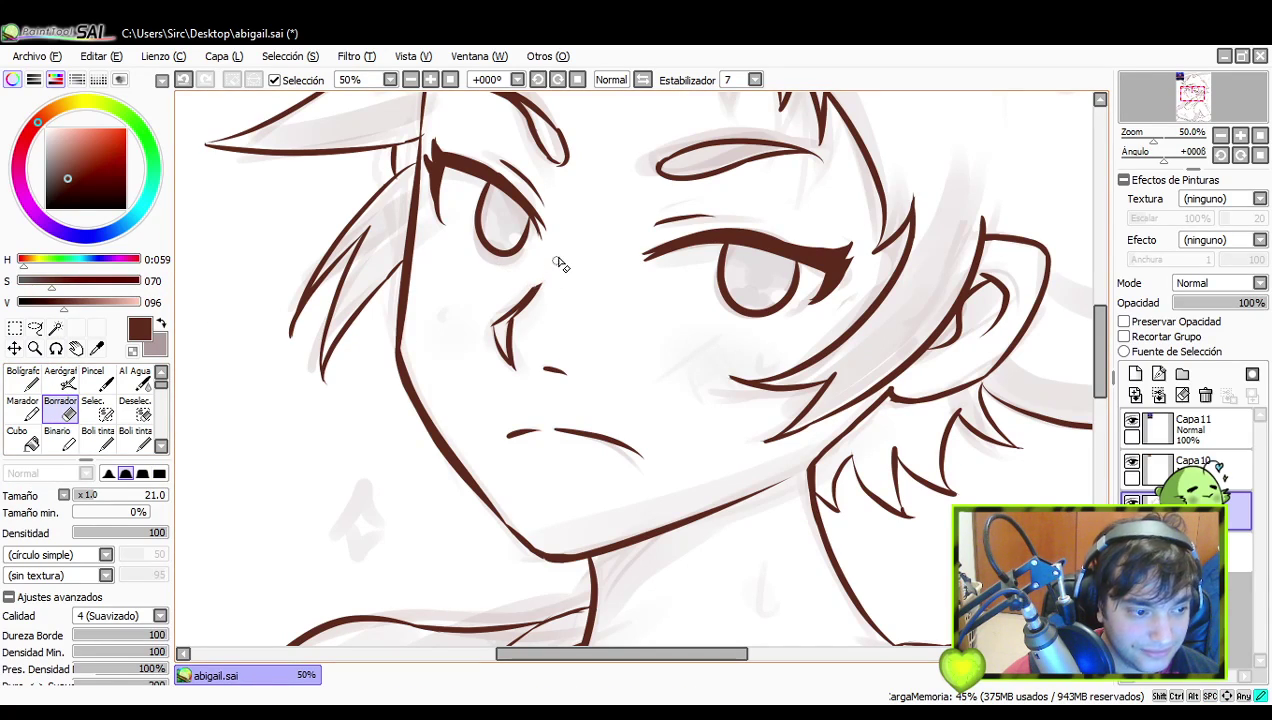
mouse_move(517, 298)
mouse_down()
mouse_move(543, 242)
mouse_move(532, 276)
mouse_move(539, 268)
mouse_move(521, 293)
mouse_up()
key(ctrl+z)
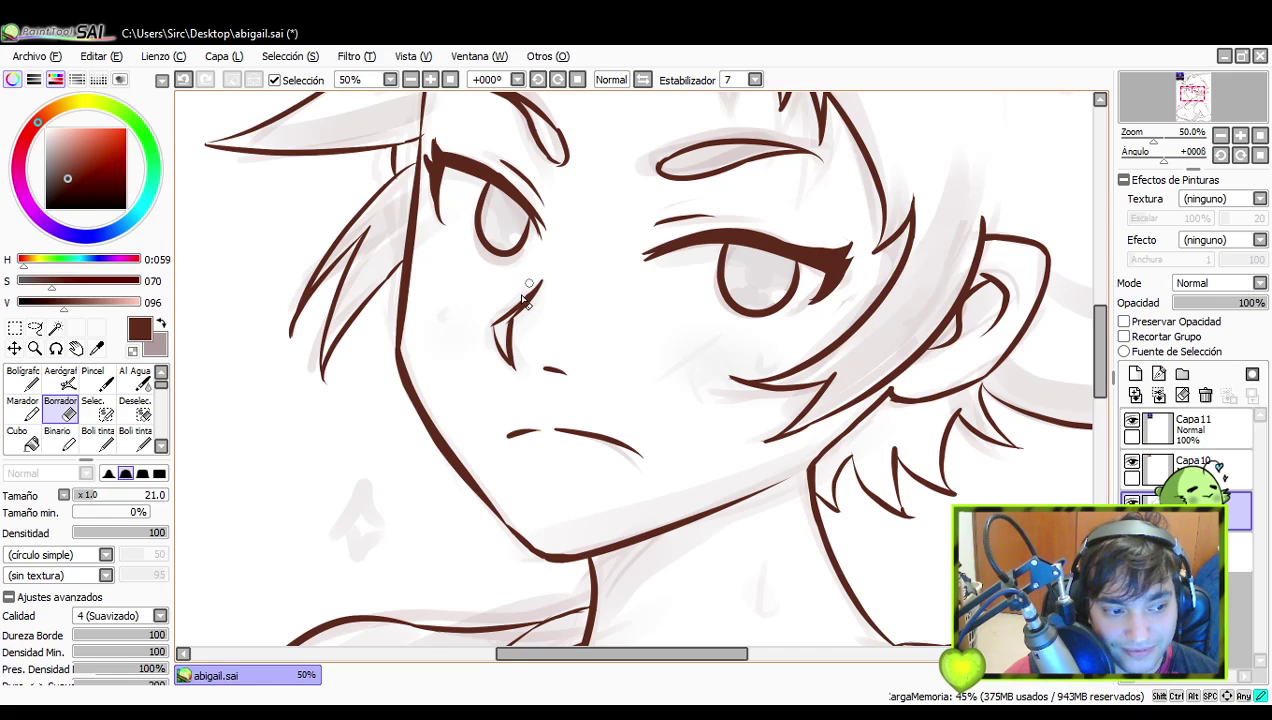
key(ctrl+z)
mouse_move(520, 288)
mouse_down()
mouse_move(490, 312)
mouse_move(492, 343)
mouse_up()
- Hide the grey sketch layer and review the clean line art of the head and body
drag(724, 300, 696, 346)
click(1221, 135)
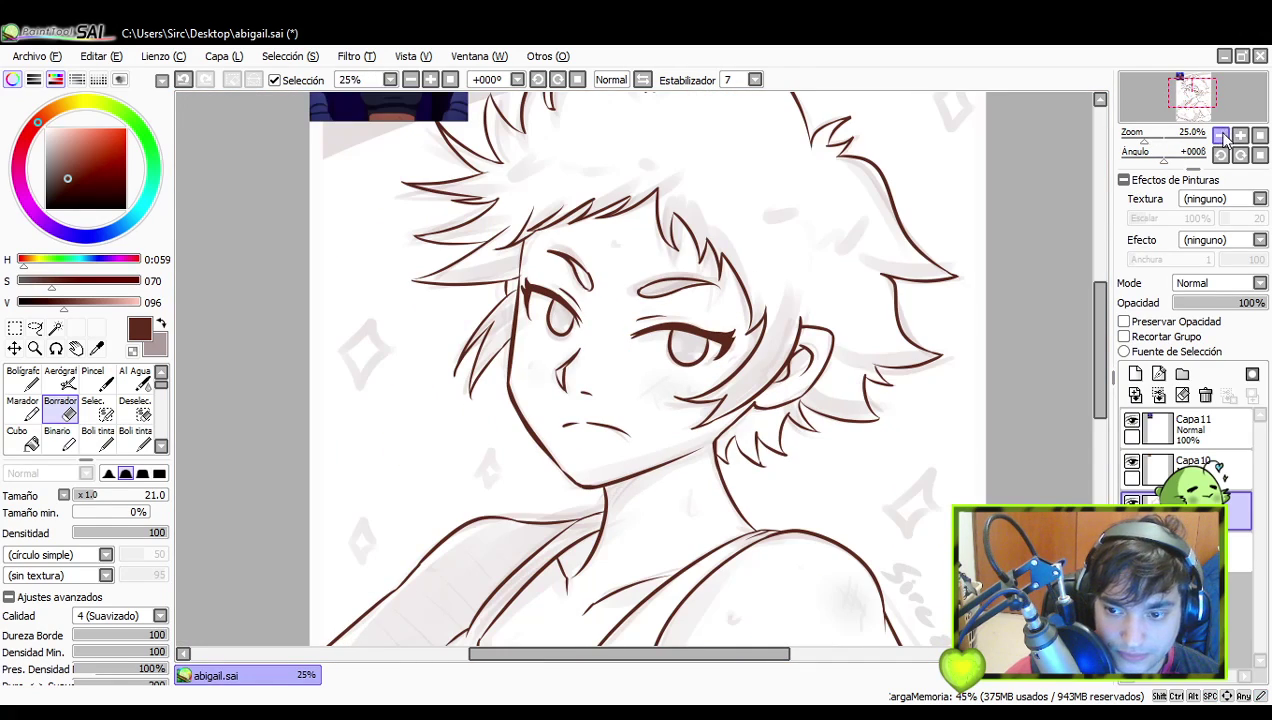
drag(923, 304, 896, 274)
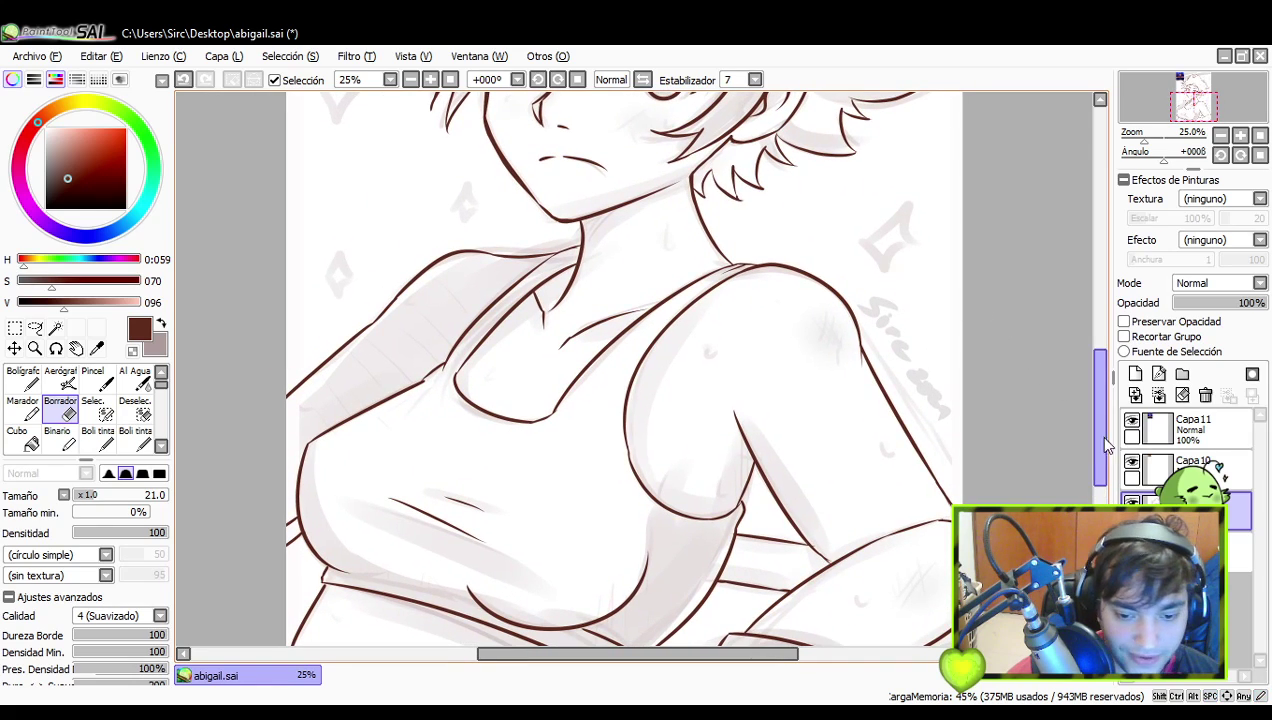
click(1131, 543)
drag(926, 322, 942, 463)
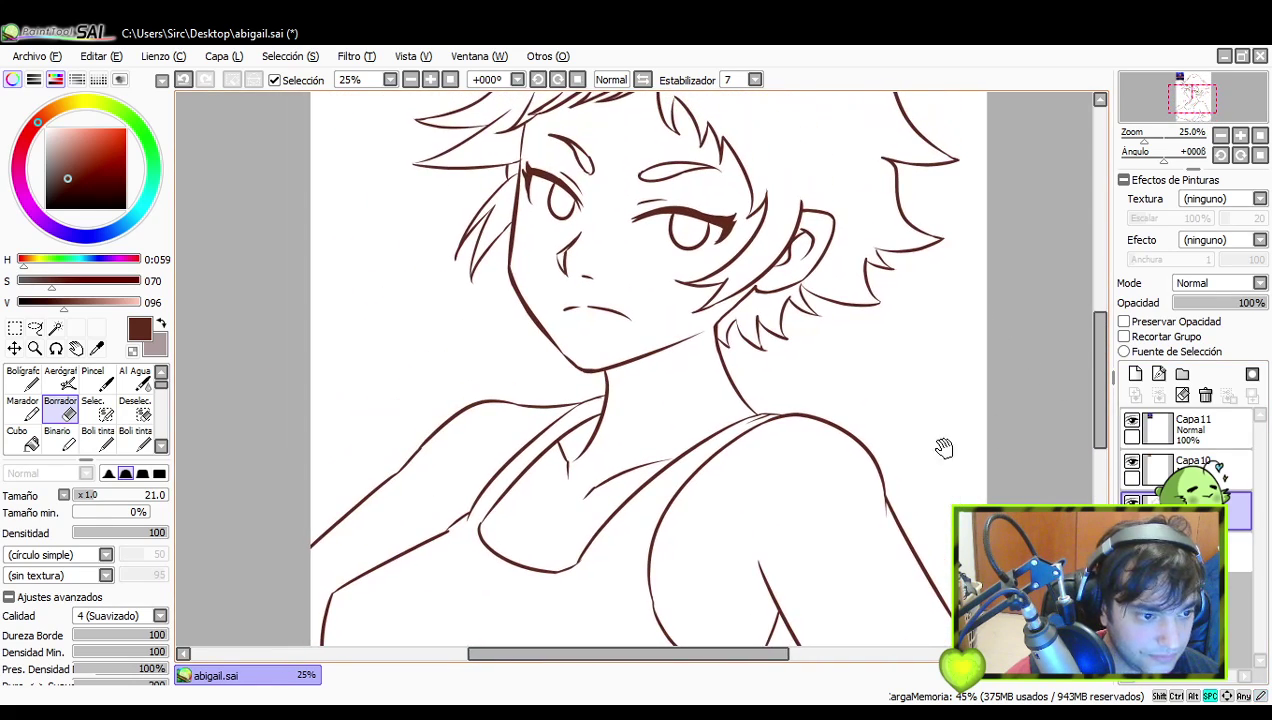
click(1220, 136)
drag(959, 304, 968, 430)
click(1241, 136)
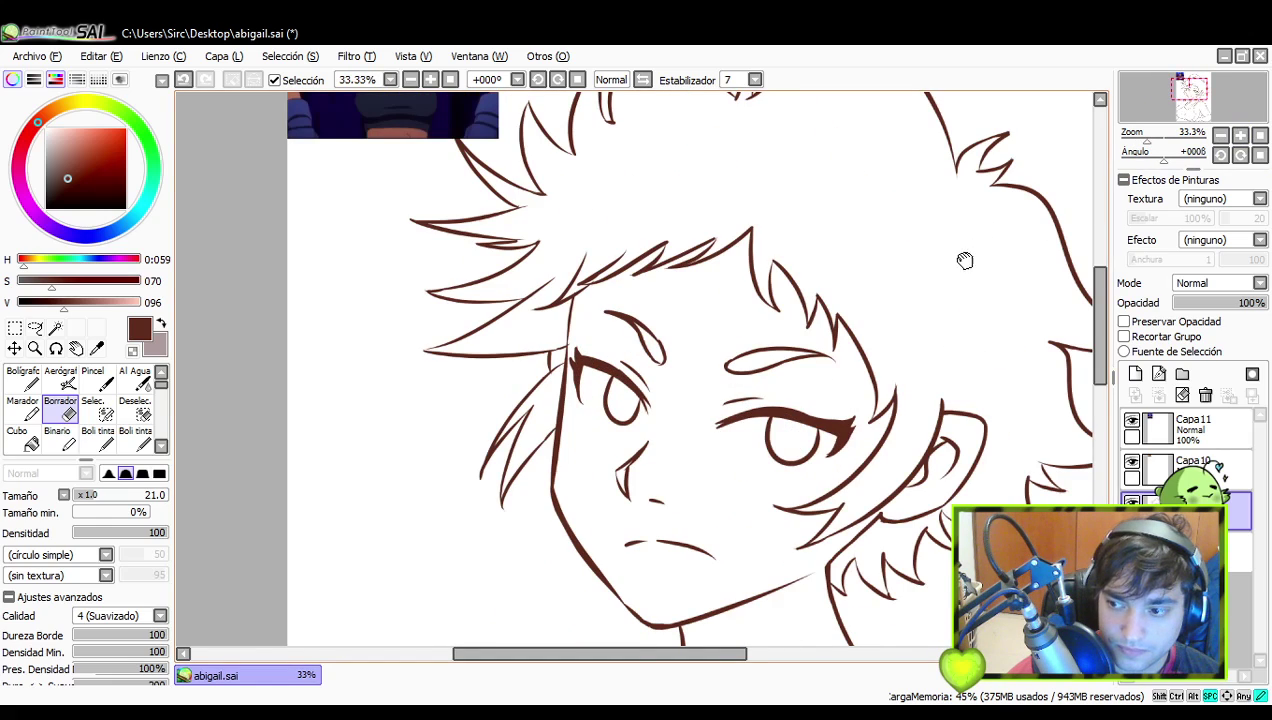
drag(965, 255, 982, 303)
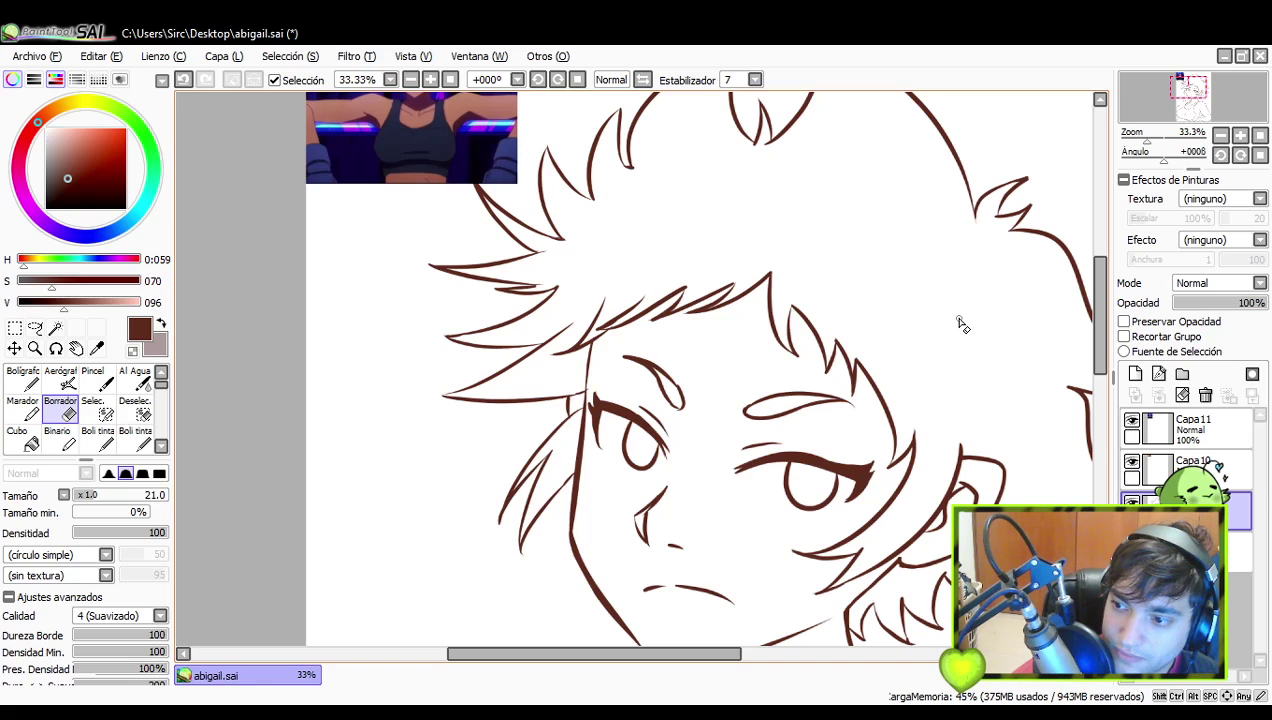
drag(946, 328, 927, 441)
drag(905, 361, 940, 406)
- Refine the pointed tip of the hair spike nearest the reference picture using the eraser and pen
click(1240, 137)
click(1240, 140)
drag(610, 304, 795, 386)
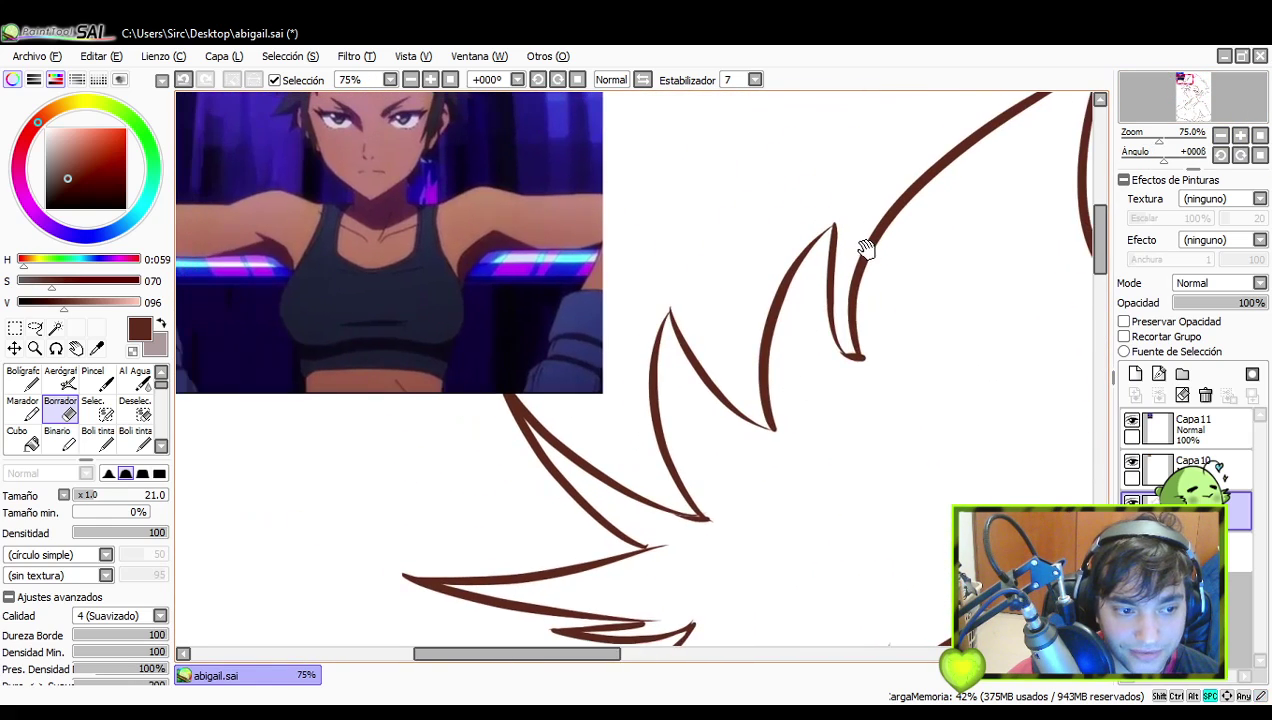
drag(866, 250, 792, 321)
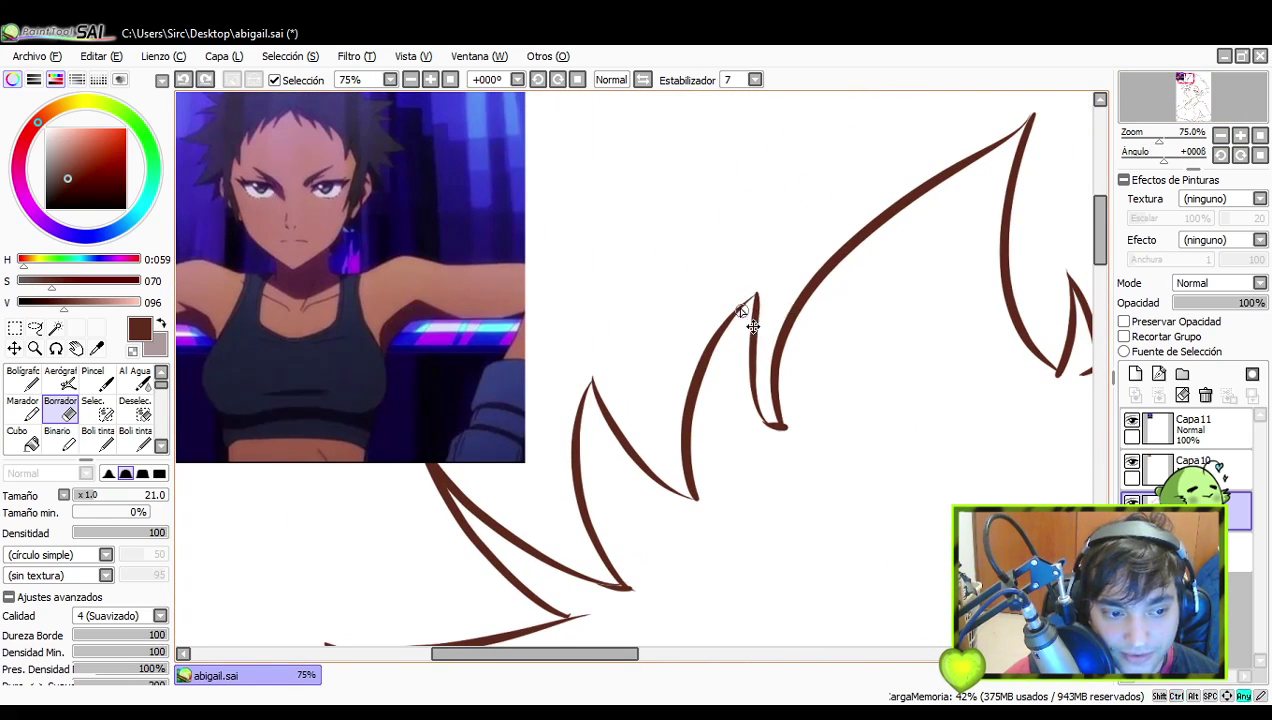
key(n)
drag(630, 285, 651, 254)
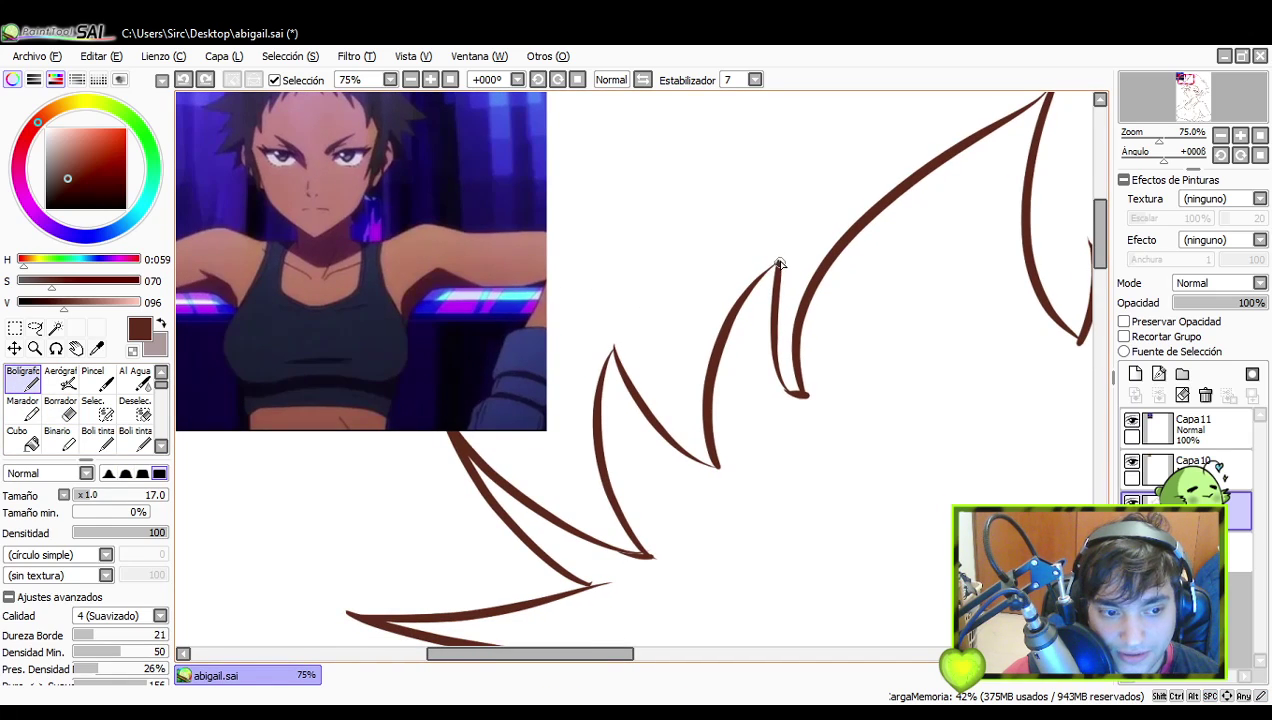
drag(778, 264, 740, 305)
key(ctrl+z)
- Retrace the outline just below the tip of the large hair spike on top of the head
drag(1015, 188, 846, 264)
key(ctrl+z)
drag(883, 221, 835, 264)
key(ctrl+z)
drag(887, 226, 830, 265)
- Trim the overshooting line end at the base of the central hair tuft with the eraser
drag(872, 374, 693, 254)
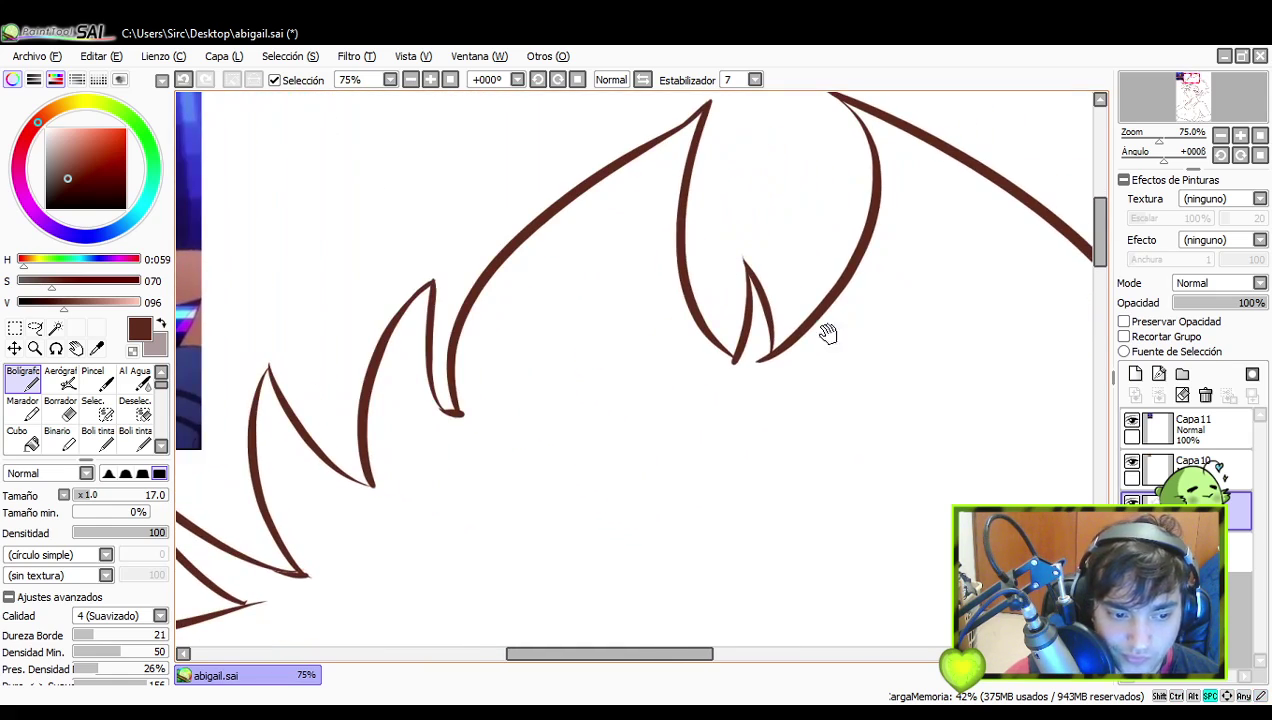
click(75, 414)
drag(755, 361, 755, 371)
key(ctrl+z)
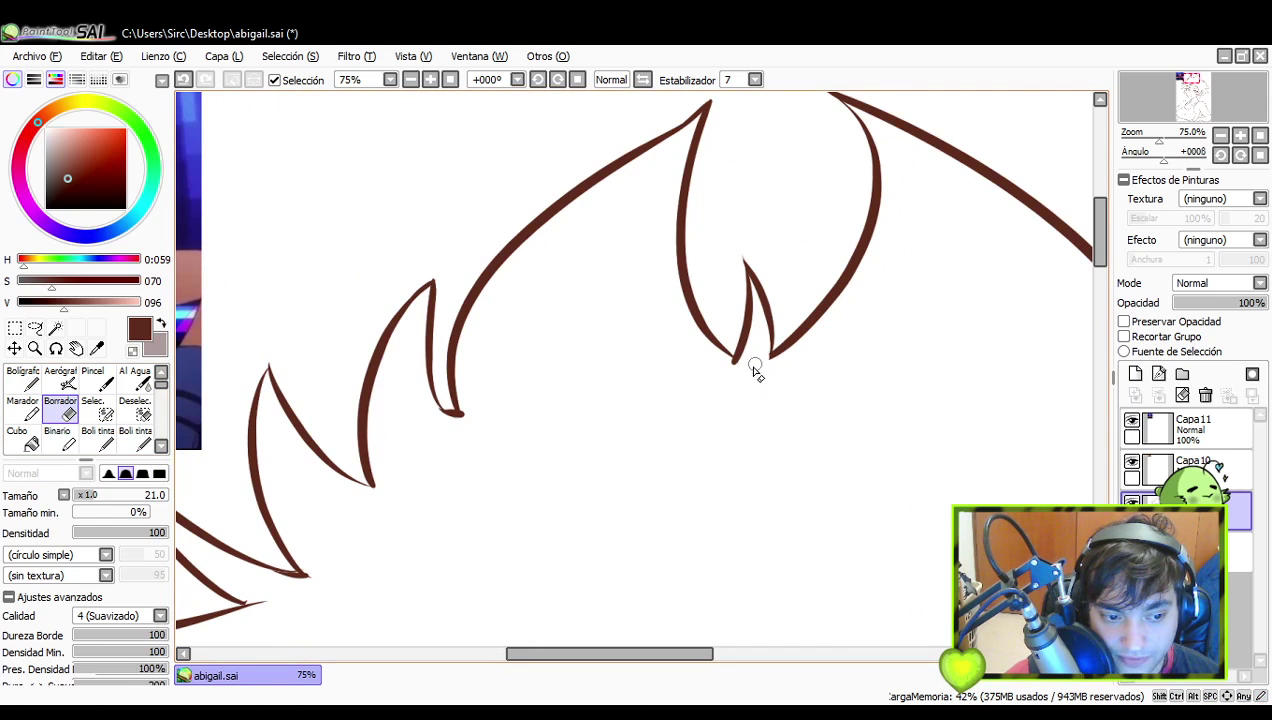
click(1221, 137)
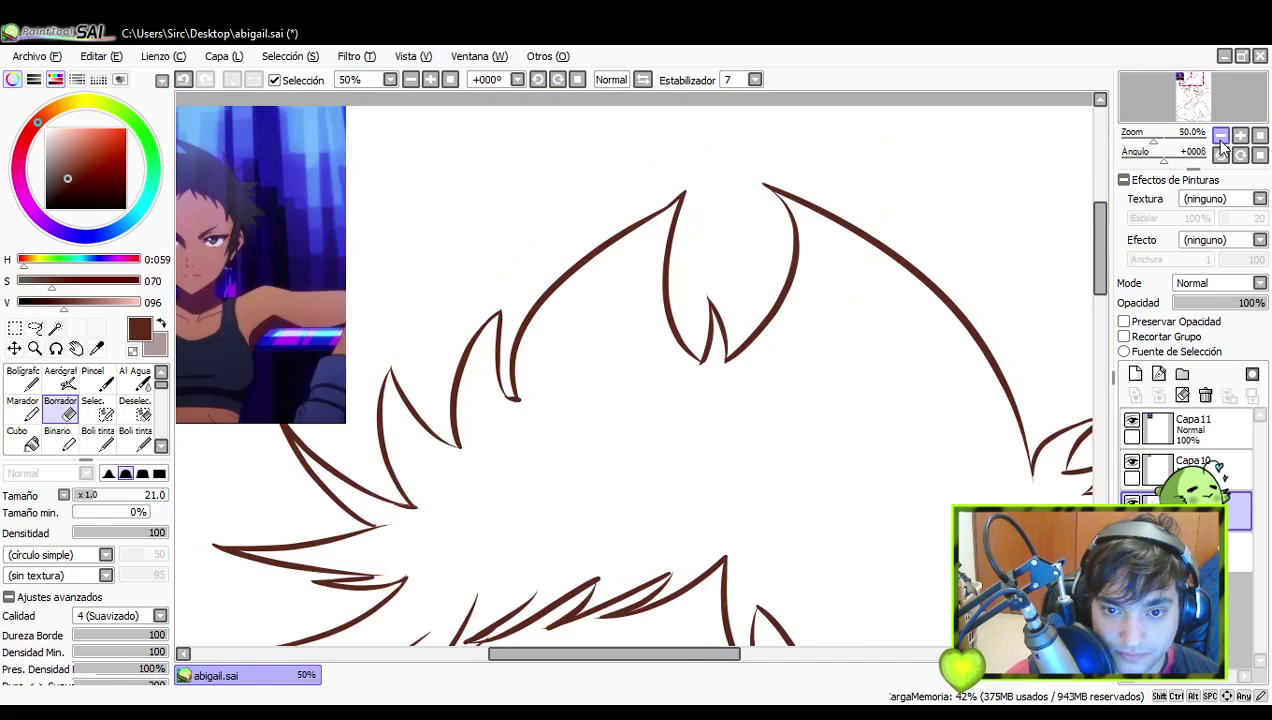
click(1221, 138)
drag(1038, 373, 1002, 318)
drag(981, 412, 920, 330)
mouse_move(840, 429)
mouse_down()
mouse_move(855, 383)
mouse_move(939, 312)
mouse_move(939, 358)
mouse_up()
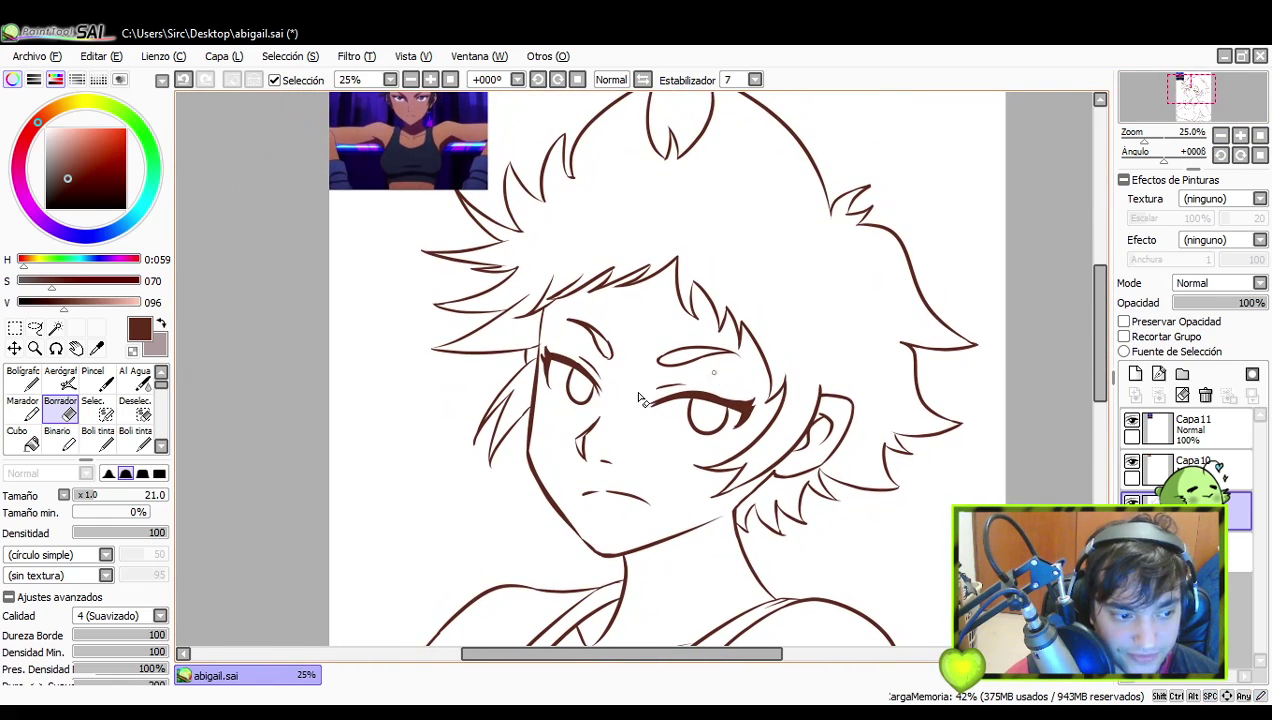
- Clean up the line ends of the side hair strands beside the cheek with the eraser
click(16, 382)
click(1240, 137)
drag(798, 358, 820, 388)
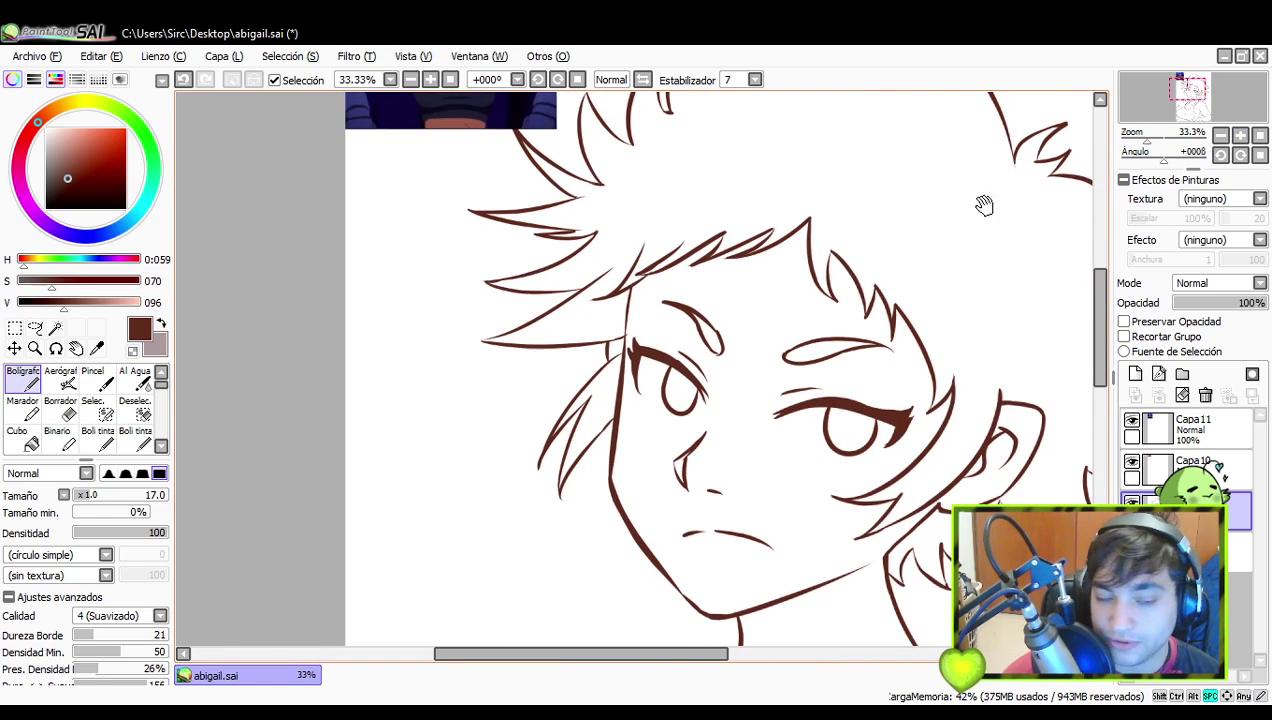
double_click(1242, 137)
drag(736, 388, 873, 332)
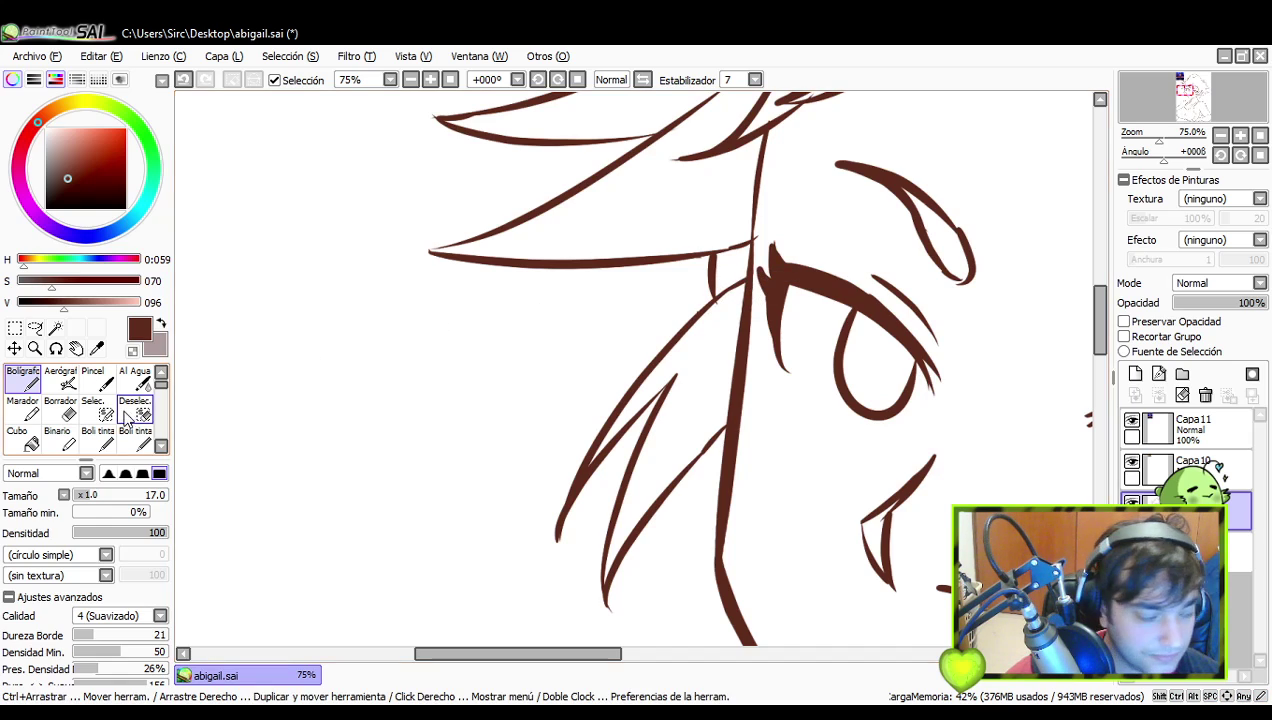
click(60, 409)
mouse_move(592, 522)
mouse_down()
mouse_move(572, 457)
mouse_move(546, 448)
mouse_move(554, 440)
mouse_move(540, 489)
mouse_up()
key(ctrl+z)
key(ctrl+z)
key(ctrl+z)
key(ctrl+y)
drag(630, 336, 598, 422)
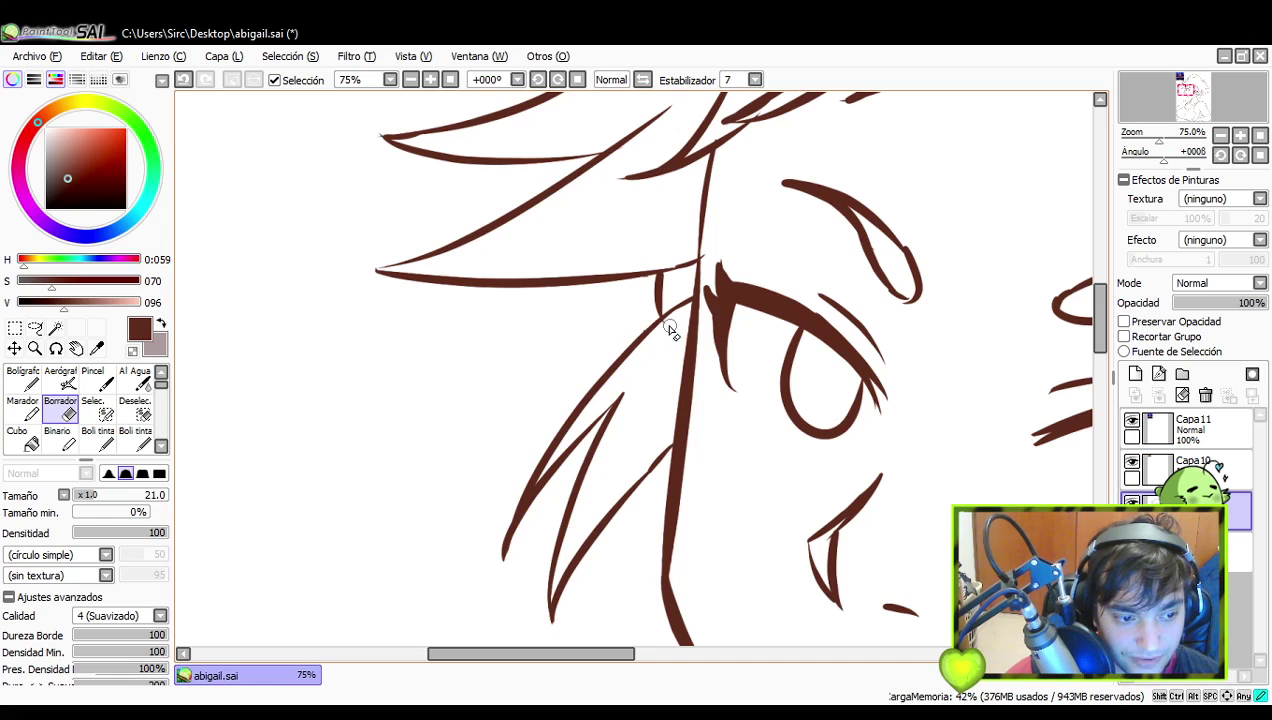
- Erase stray line bits where the side strand meets the face contour and around the adjacent eye
ctrl+click(667, 328)
key(ctrl+z)
key(ctrl+y)
key(space)
drag(691, 233, 681, 307)
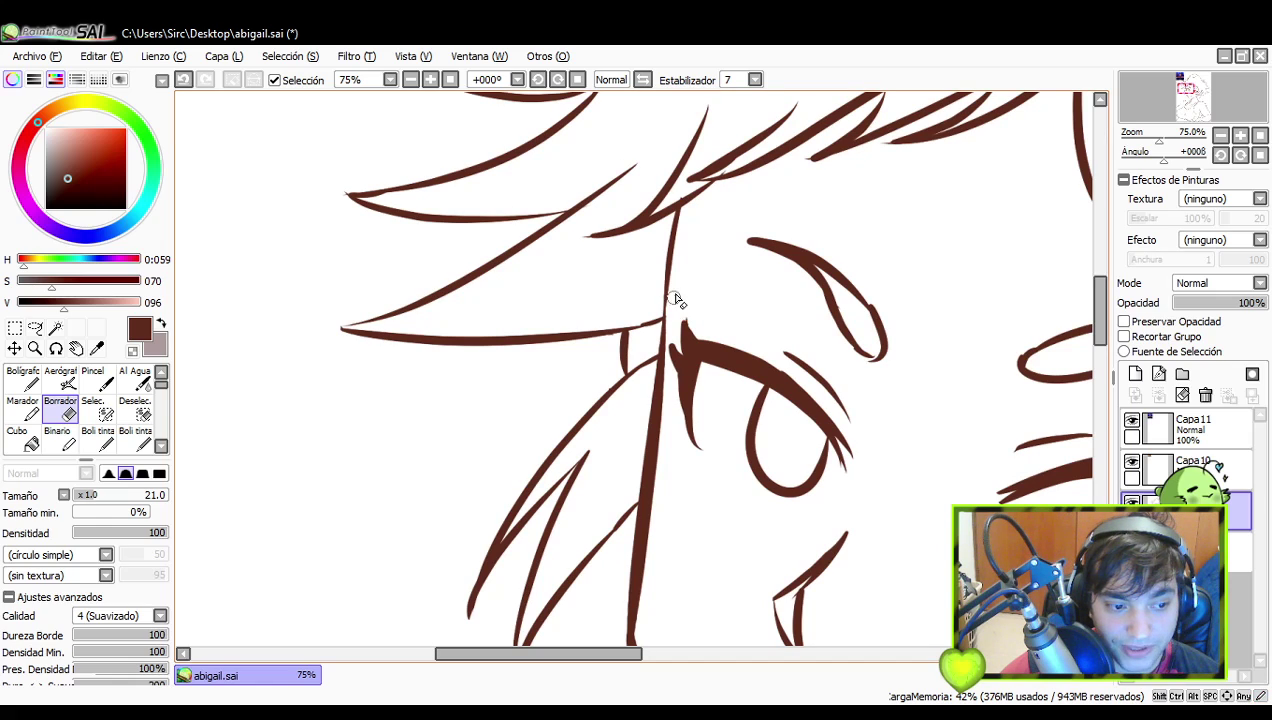
key(space)
drag(746, 335, 699, 291)
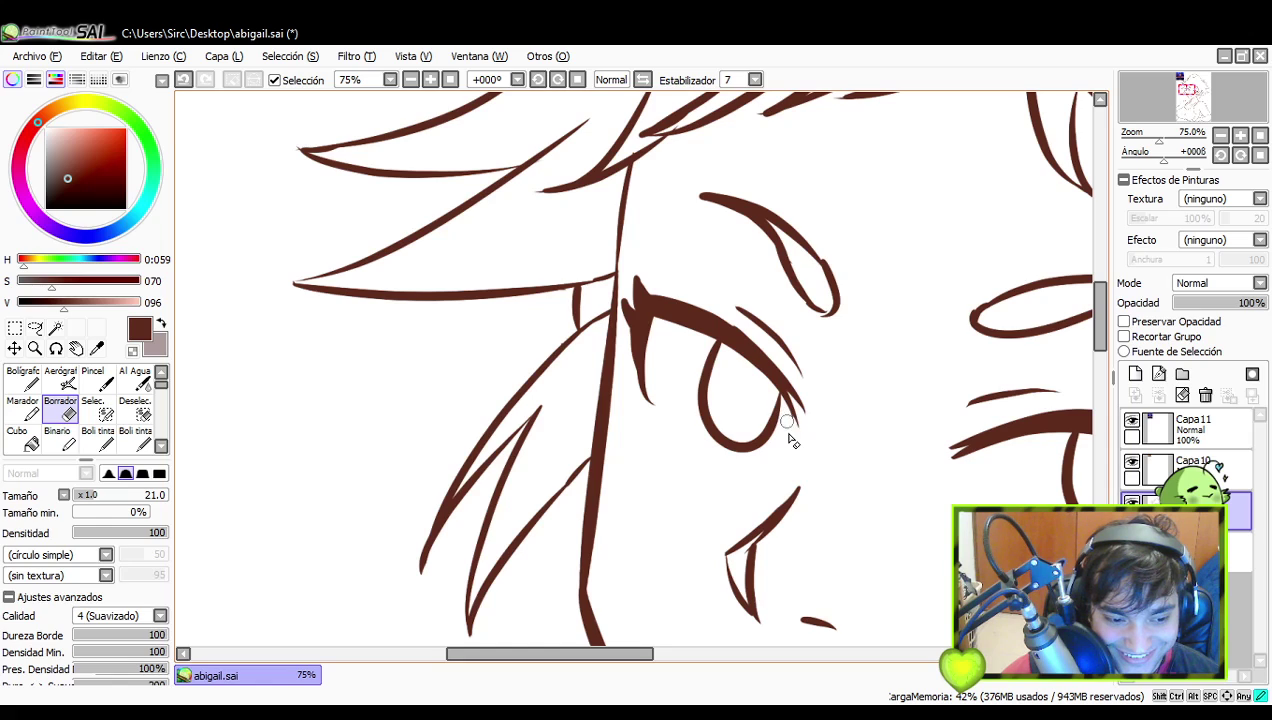
key(space)
drag(835, 402, 813, 405)
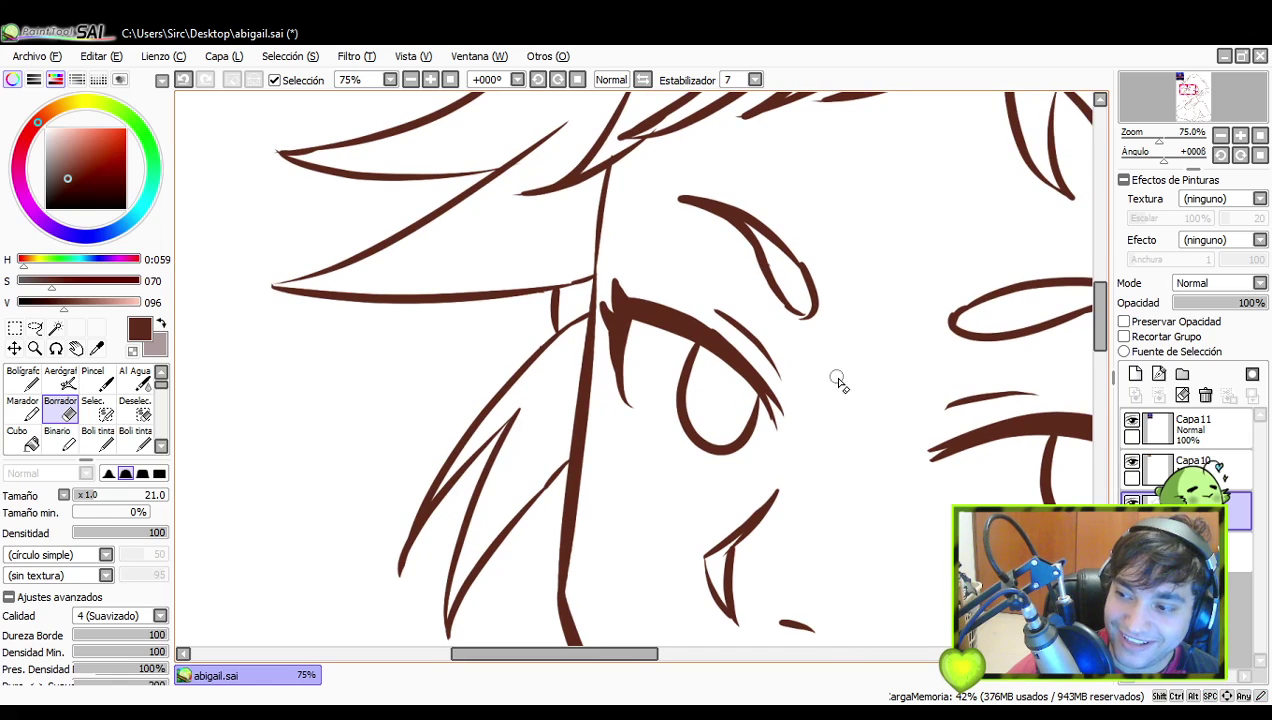
- Try to reshape the lower tip of the eyebrow above the far eye with the eraser and pen
double_click(1220, 136)
mouse_move(937, 393)
mouse_down()
mouse_move(872, 377)
mouse_move(823, 332)
mouse_move(770, 358)
mouse_move(627, 371)
mouse_move(789, 405)
mouse_up()
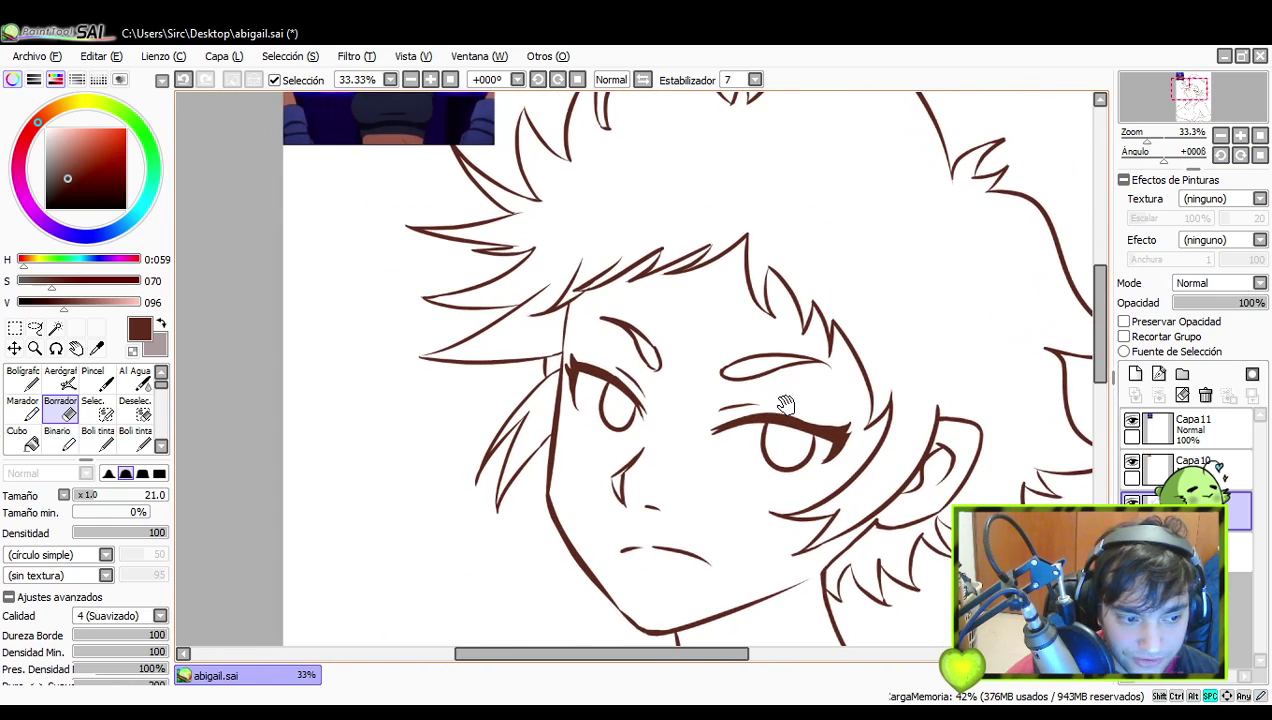
click(1240, 136)
click(1240, 136)
drag(684, 375, 650, 421)
drag(650, 358, 660, 373)
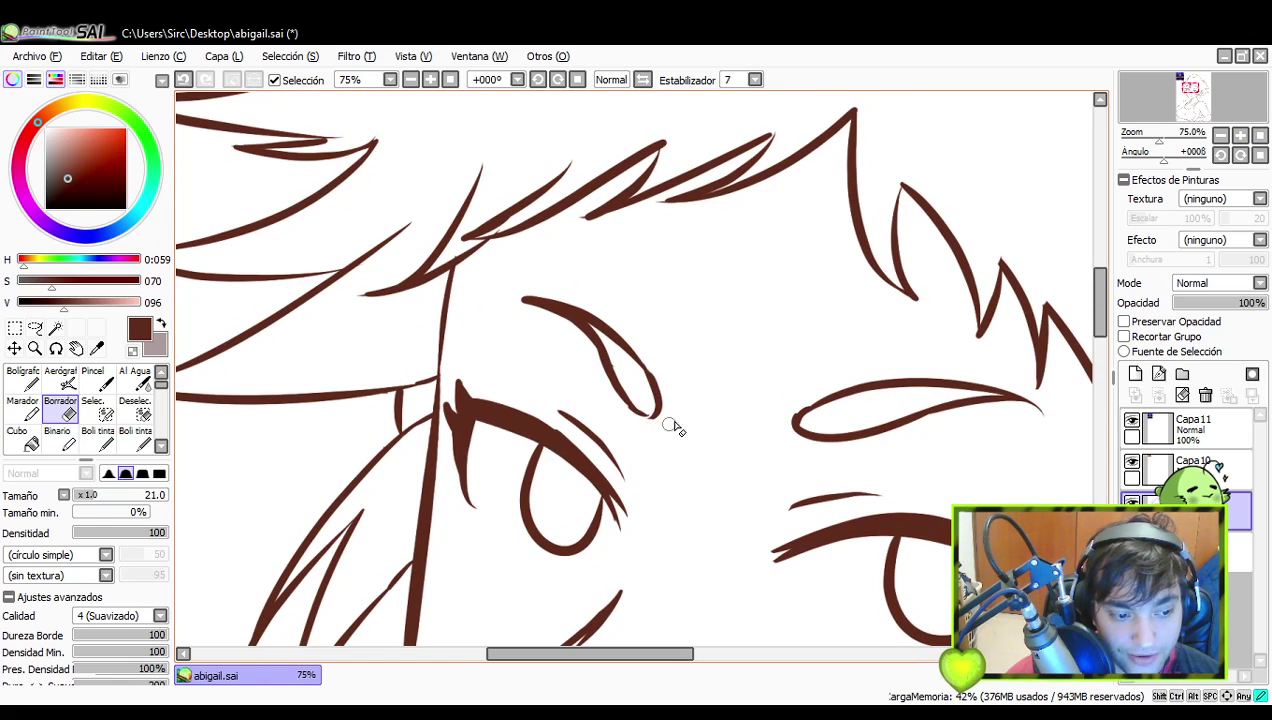
click(22, 380)
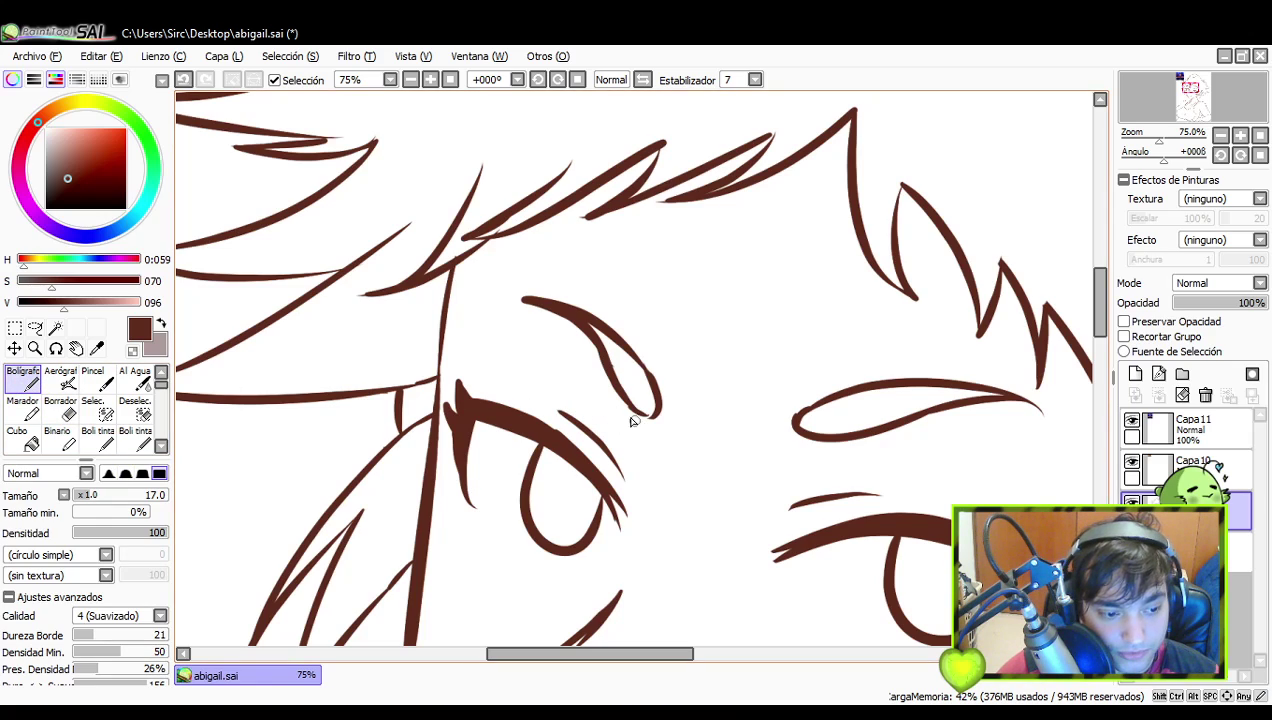
key(ctrl+z)
drag(616, 386, 645, 413)
key(ctrl+z)
key(ctrl+z)
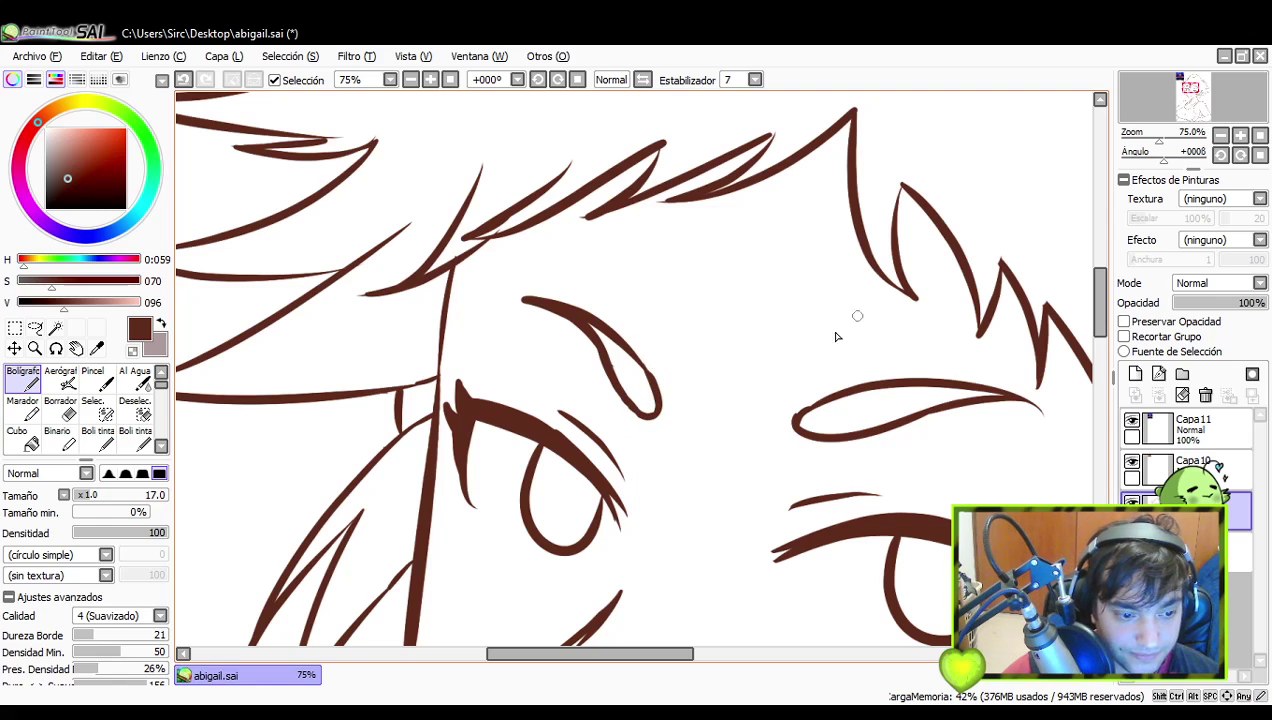
- Retrace the outer edge of the far eyebrow with a smoother pen stroke
drag(631, 346, 657, 386)
key(ctrl+z)
key(ctrl+z)
drag(622, 340, 652, 376)
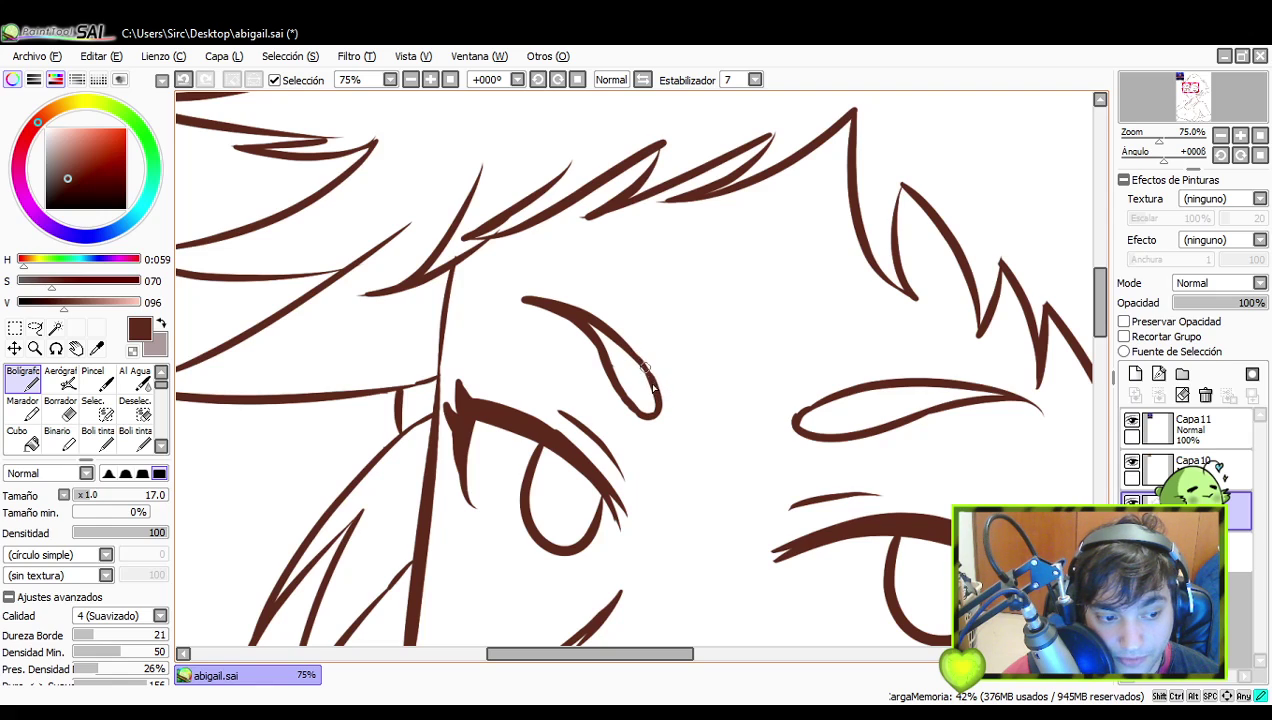
drag(828, 406, 824, 392)
drag(758, 357, 752, 402)
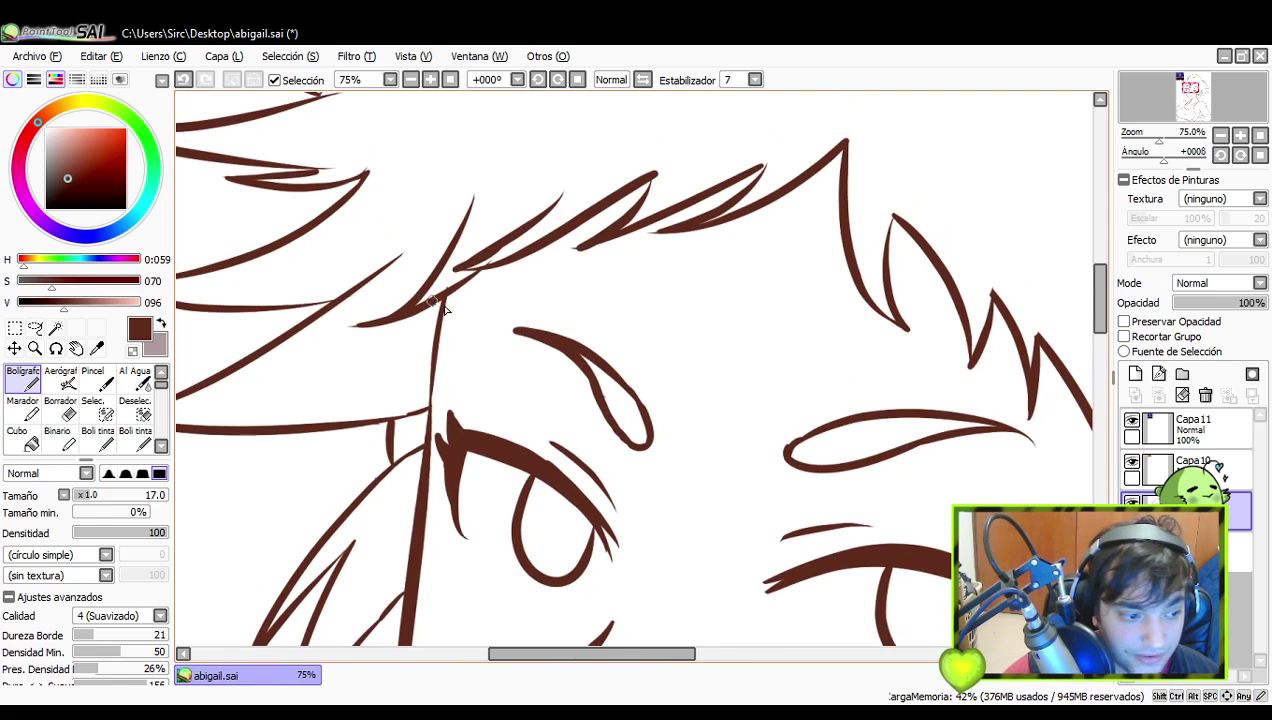
- Refine the outer tip of the far eyebrow into a thin tapered point with the pen and eraser
key(ctrl+z)
mouse_move(522, 335)
mouse_down()
mouse_move(484, 335)
mouse_move(532, 338)
mouse_up()
key(ctrl+z)
key(e)
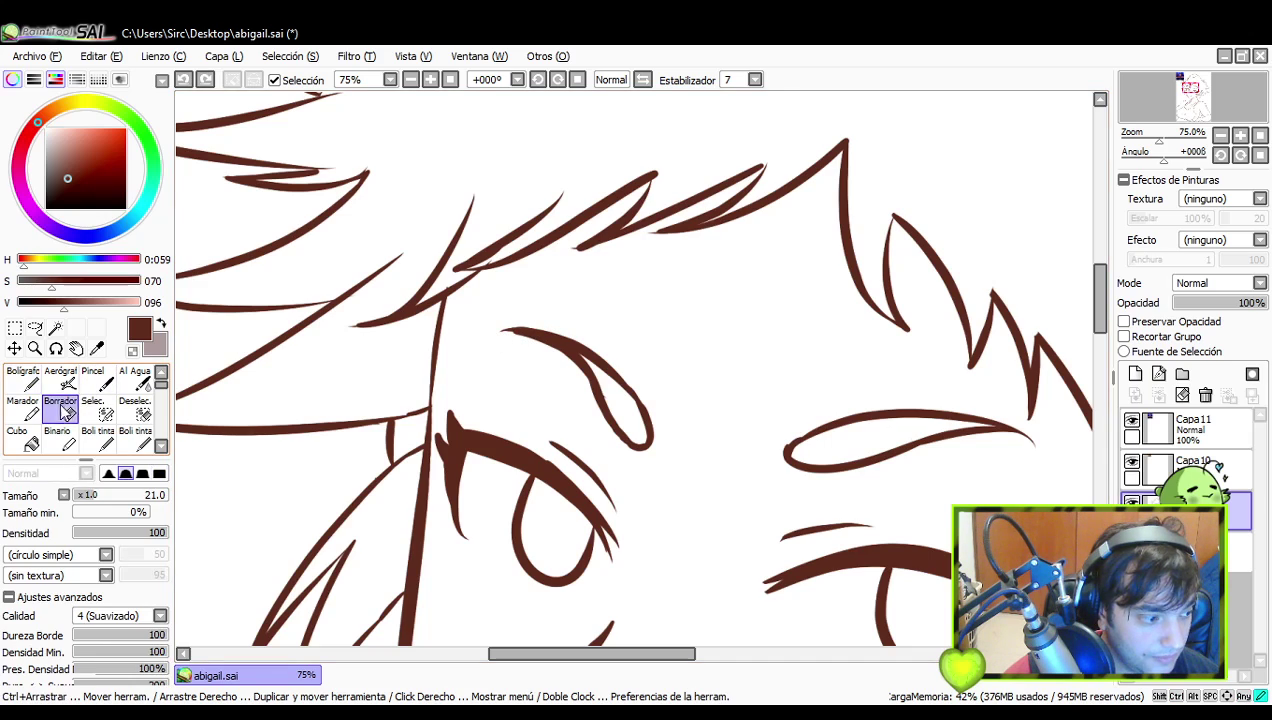
drag(507, 341, 560, 367)
key(ctrl+z)
key(ctrl+z)
drag(691, 386, 555, 328)
- Try to touch up the rounded inner end of the near eyebrow with the pen
click(14, 388)
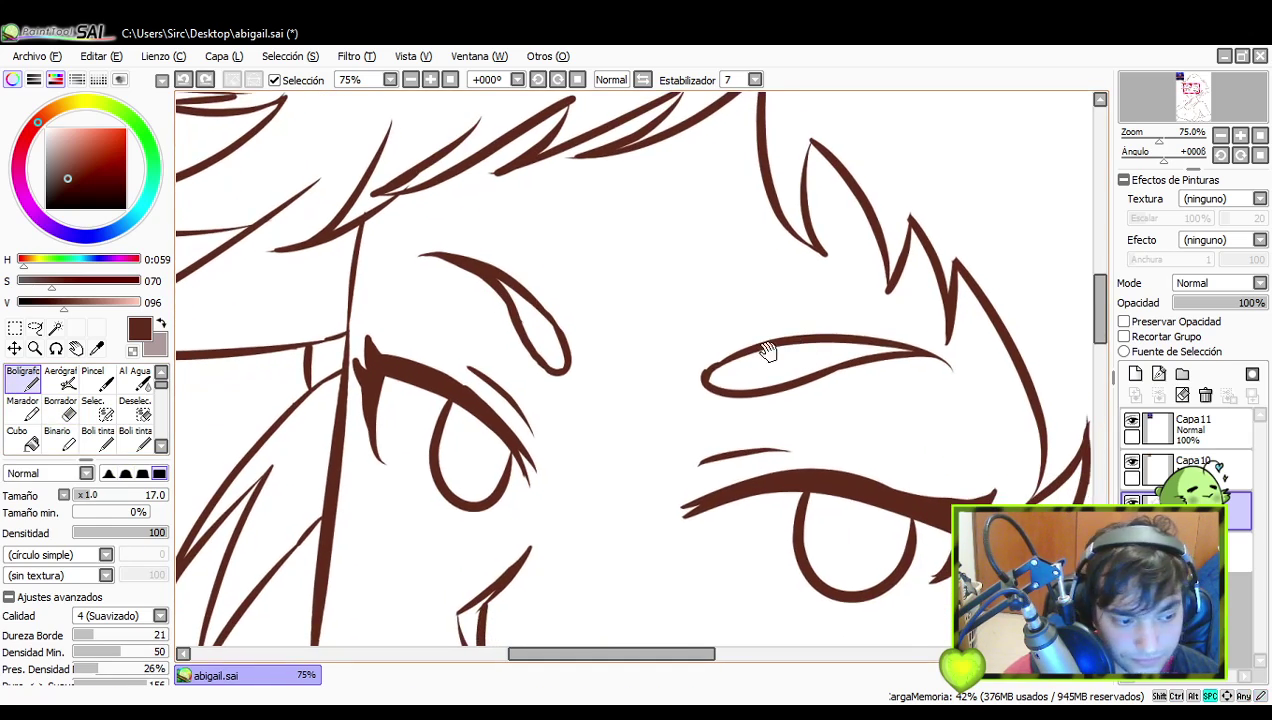
mouse_move(705, 374)
mouse_down()
mouse_move(724, 355)
mouse_move(705, 376)
mouse_up()
key(ctrl+z)
drag(878, 371, 775, 338)
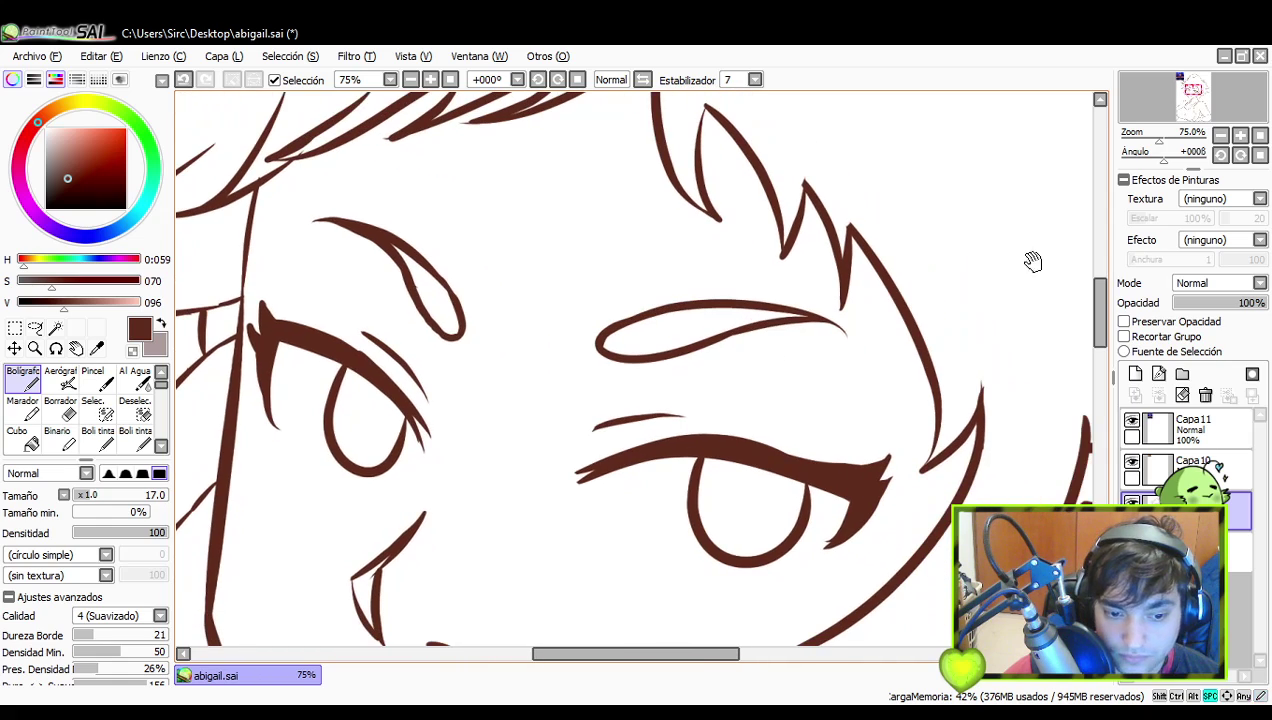
drag(752, 244, 703, 268)
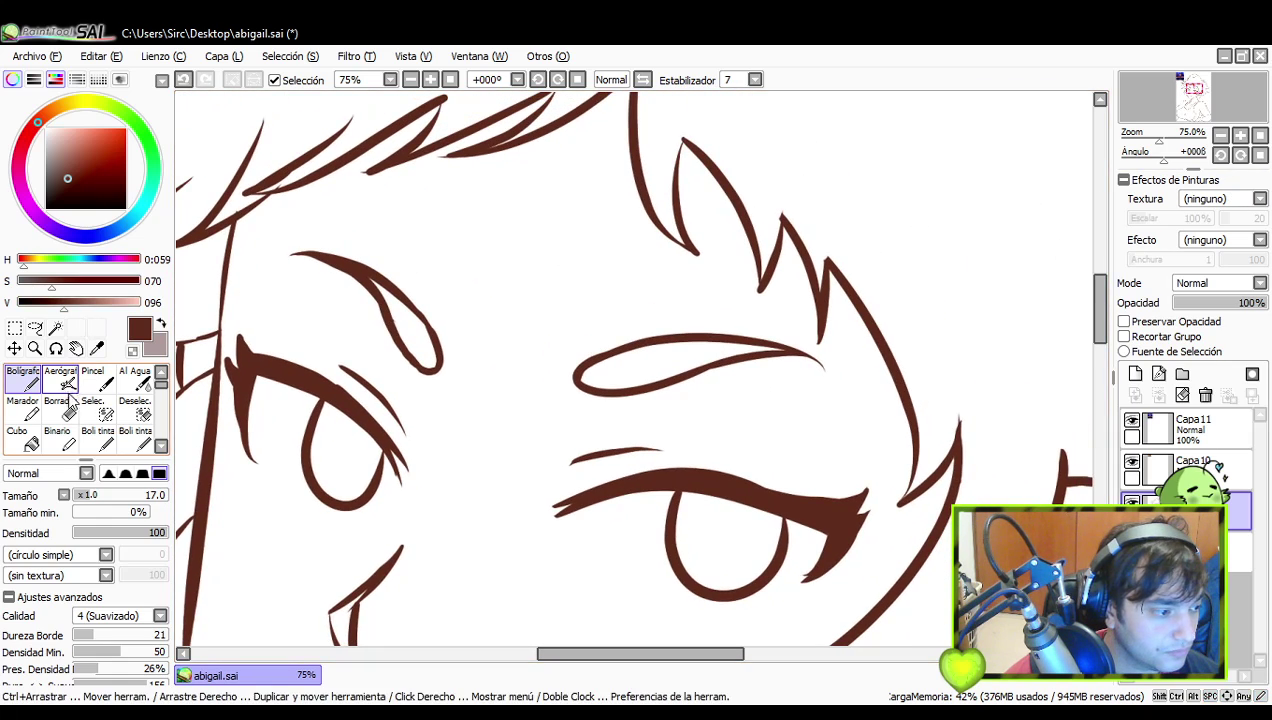
- Examine the line art of the face, ear and hair, close up and as a whole, for stray ends and gaps
key(e)
drag(980, 350, 877, 303)
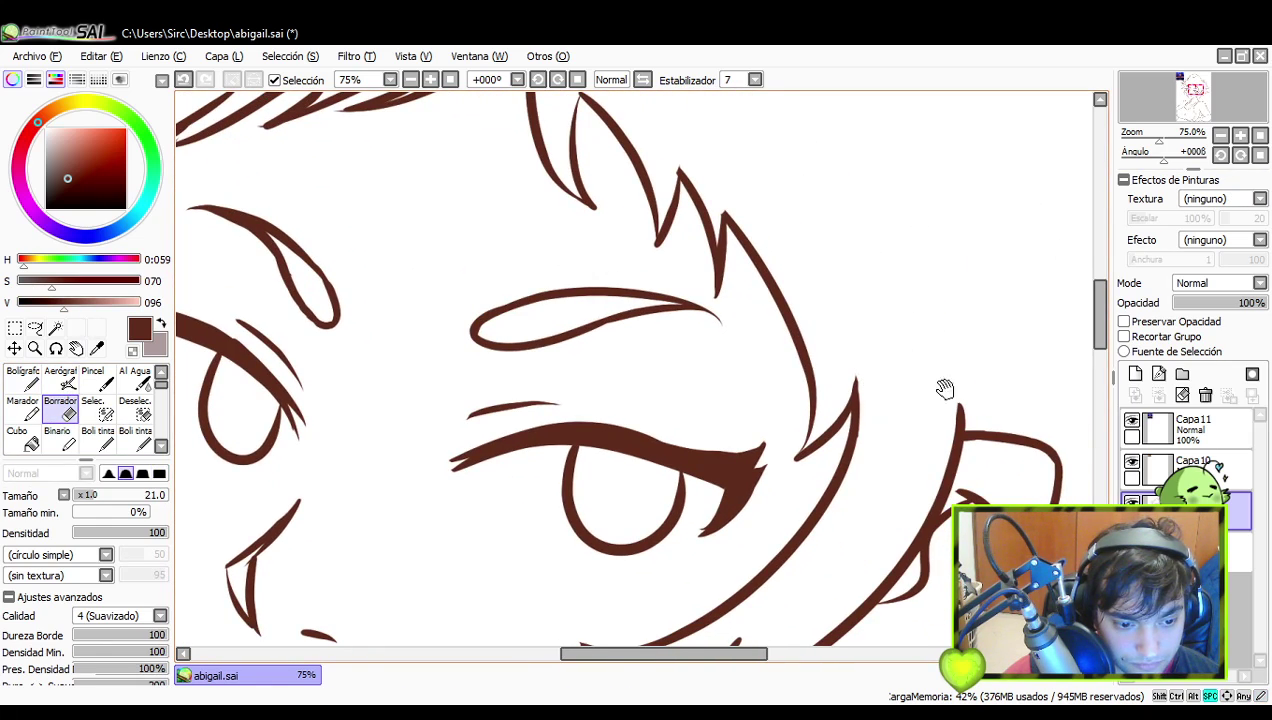
drag(937, 392, 943, 352)
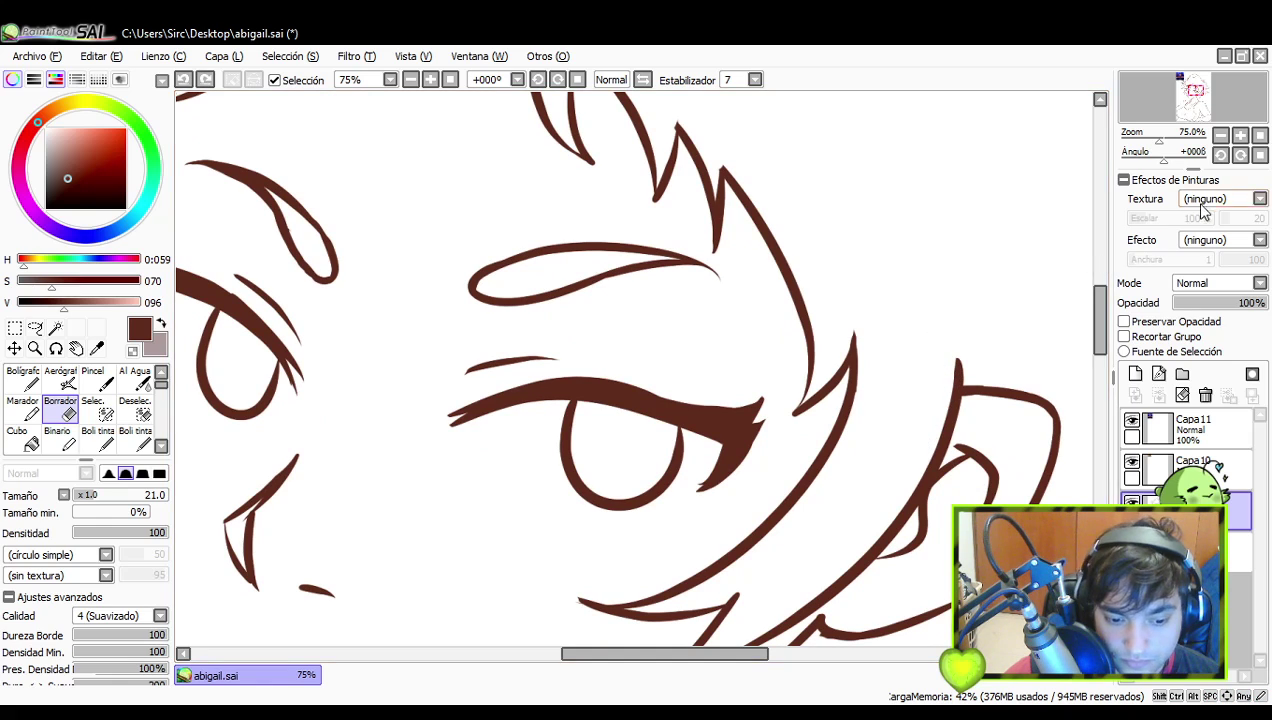
click(1220, 135)
click(1220, 135)
mouse_move(842, 442)
mouse_down()
mouse_move(894, 425)
mouse_move(864, 408)
mouse_up()
click(24, 379)
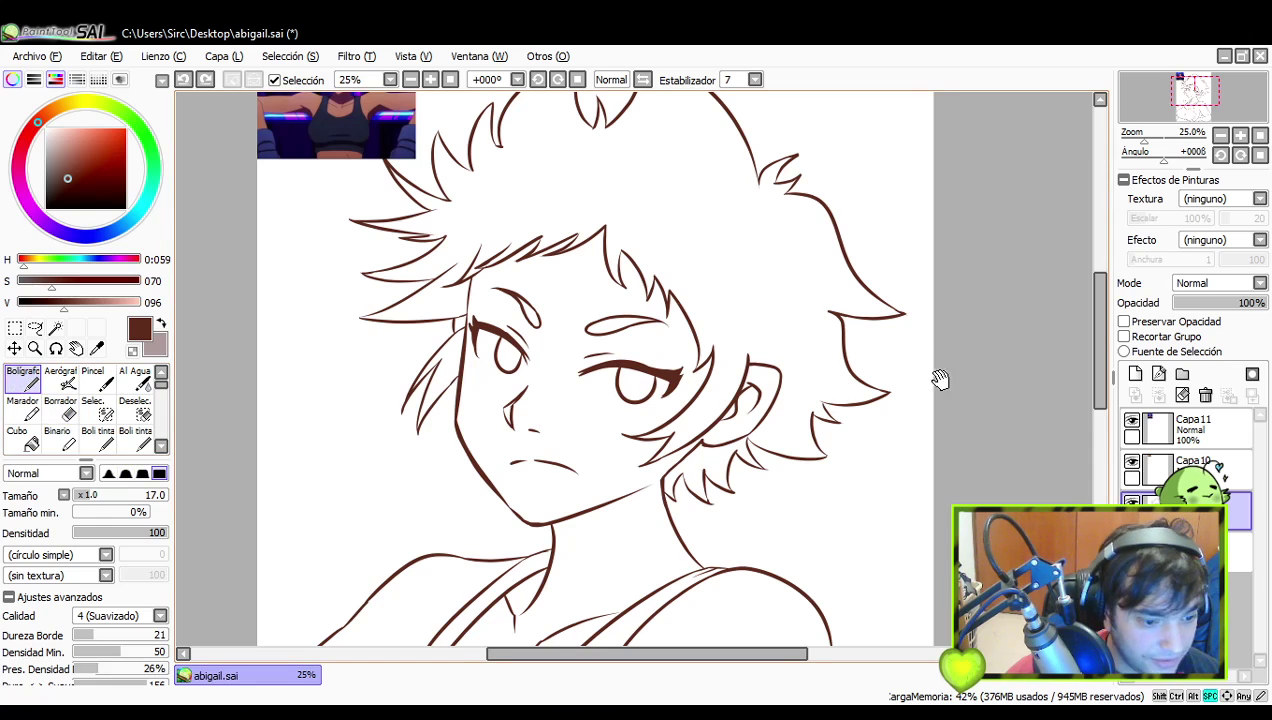
drag(903, 365, 887, 345)
click(1240, 135)
click(1240, 135)
drag(1007, 367, 799, 325)
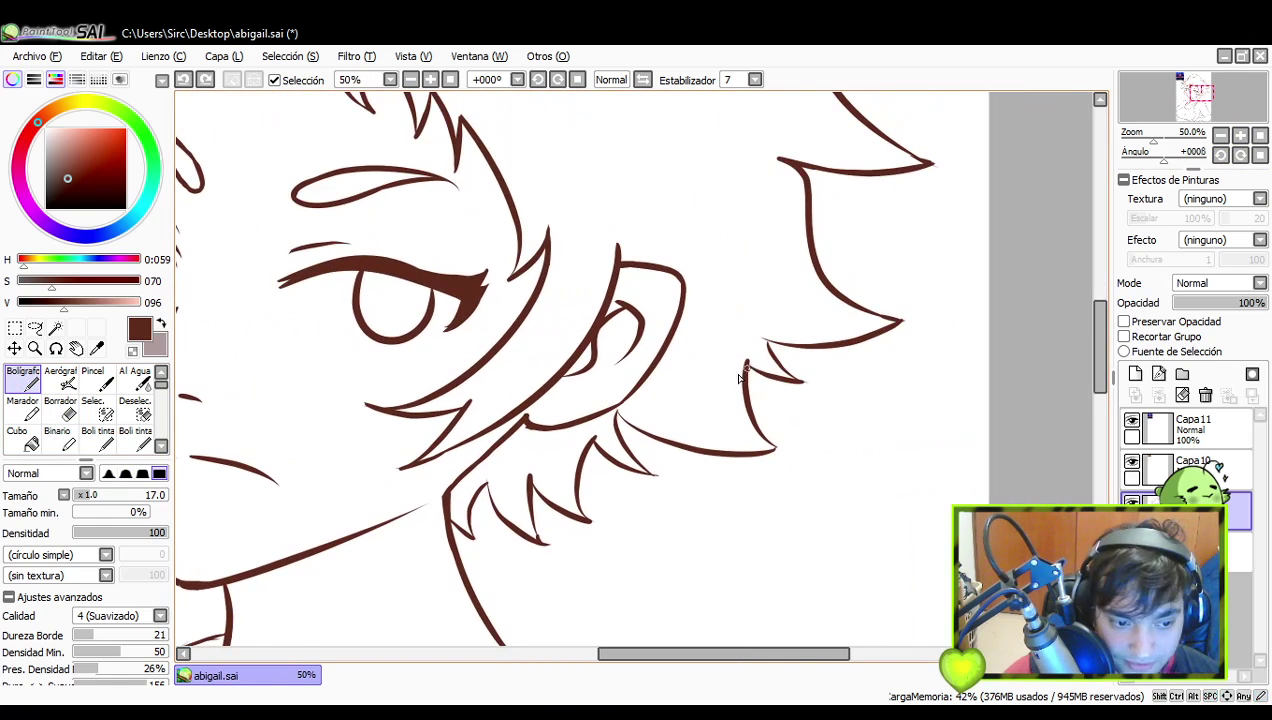
mouse_move(736, 362)
mouse_down()
mouse_move(815, 460)
mouse_move(832, 510)
mouse_move(1034, 590)
mouse_up()
mouse_move(807, 524)
mouse_down()
mouse_move(1108, 589)
mouse_move(1078, 582)
mouse_move(1090, 589)
mouse_up()
mouse_move(796, 327)
mouse_down()
mouse_move(820, 362)
mouse_move(810, 374)
mouse_up()
drag(730, 388, 761, 361)
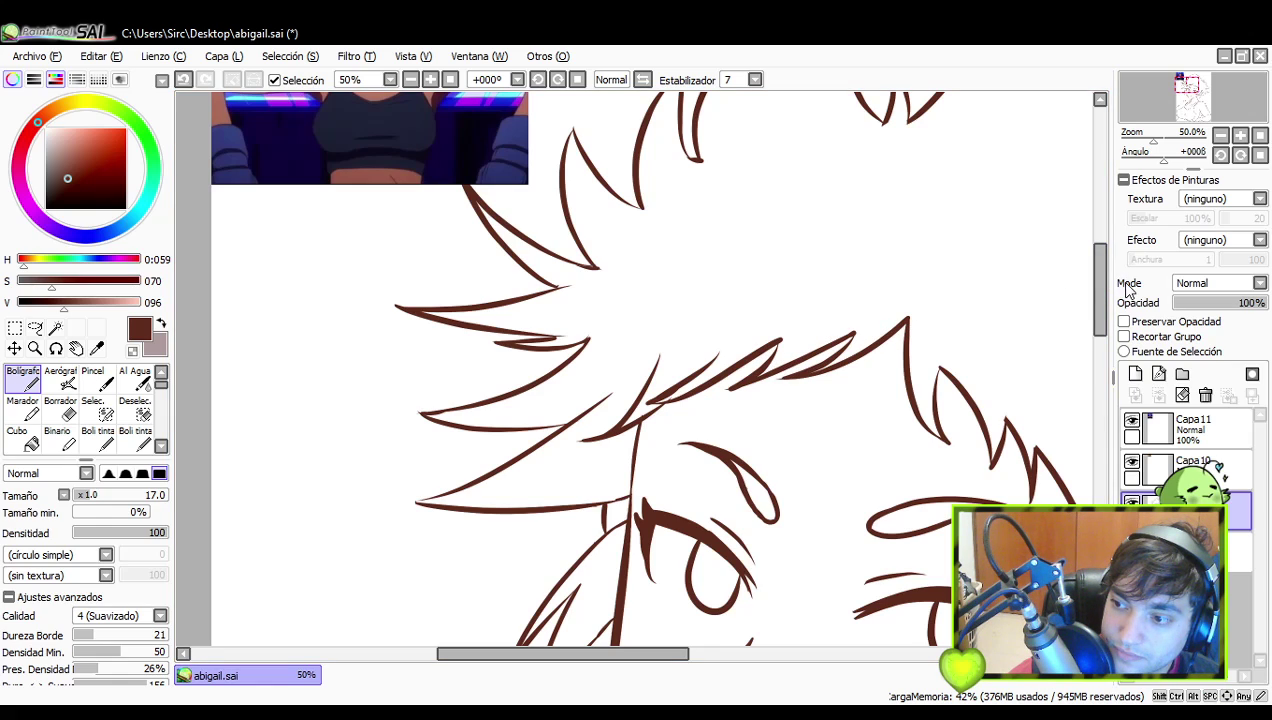
click(1221, 135)
click(1221, 135)
drag(866, 342, 882, 401)
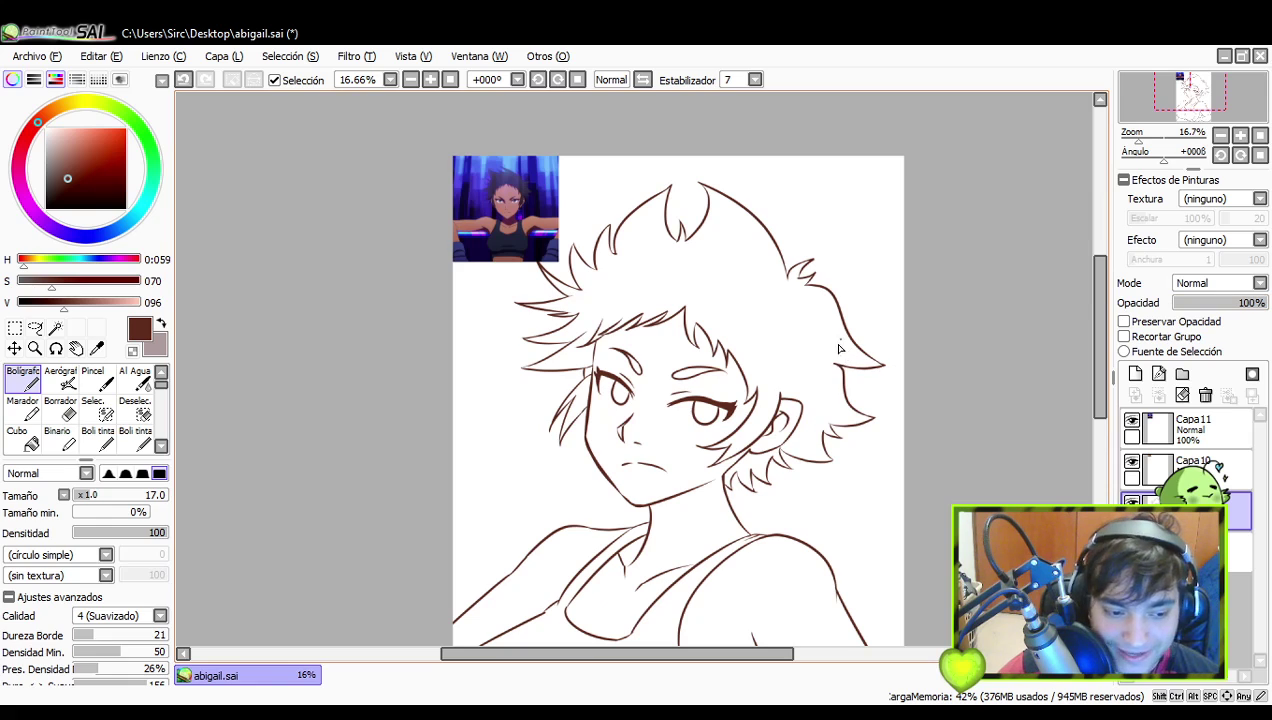
mouse_move(897, 507)
mouse_down()
mouse_move(838, 449)
mouse_move(846, 427)
mouse_up()
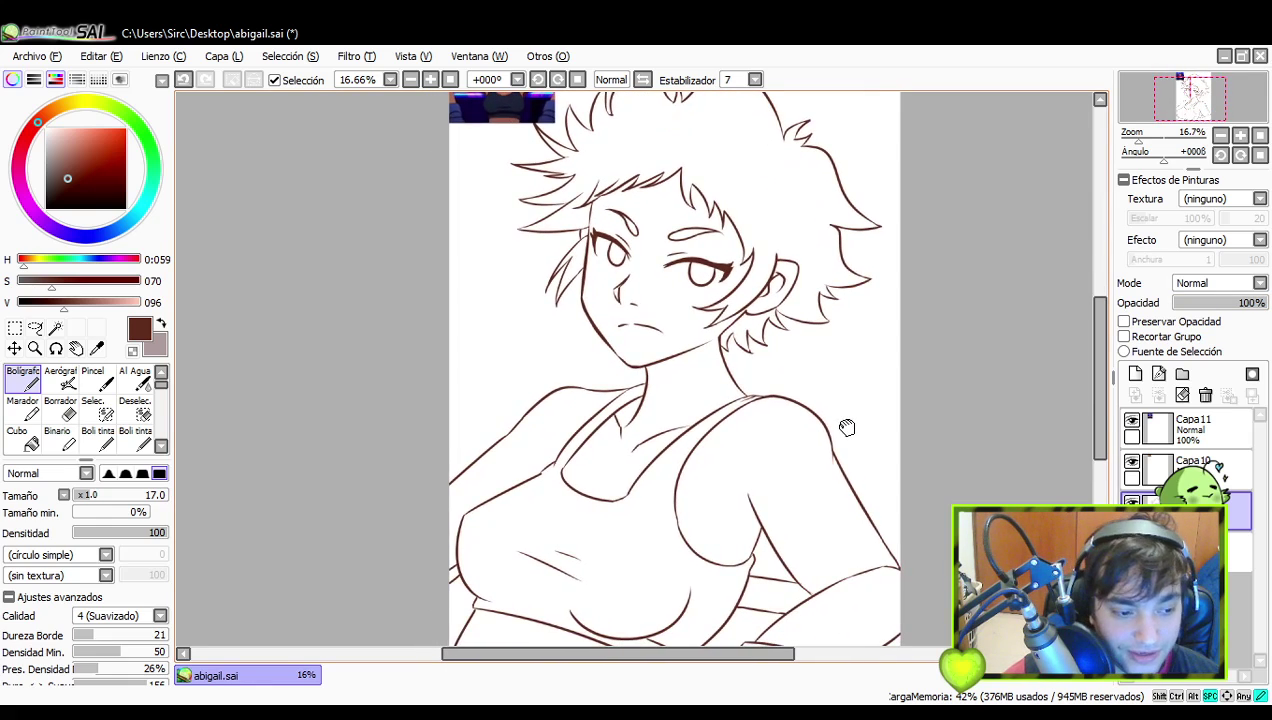
mouse_move(752, 442)
mouse_down()
mouse_move(769, 388)
mouse_move(829, 420)
mouse_move(855, 410)
mouse_up()
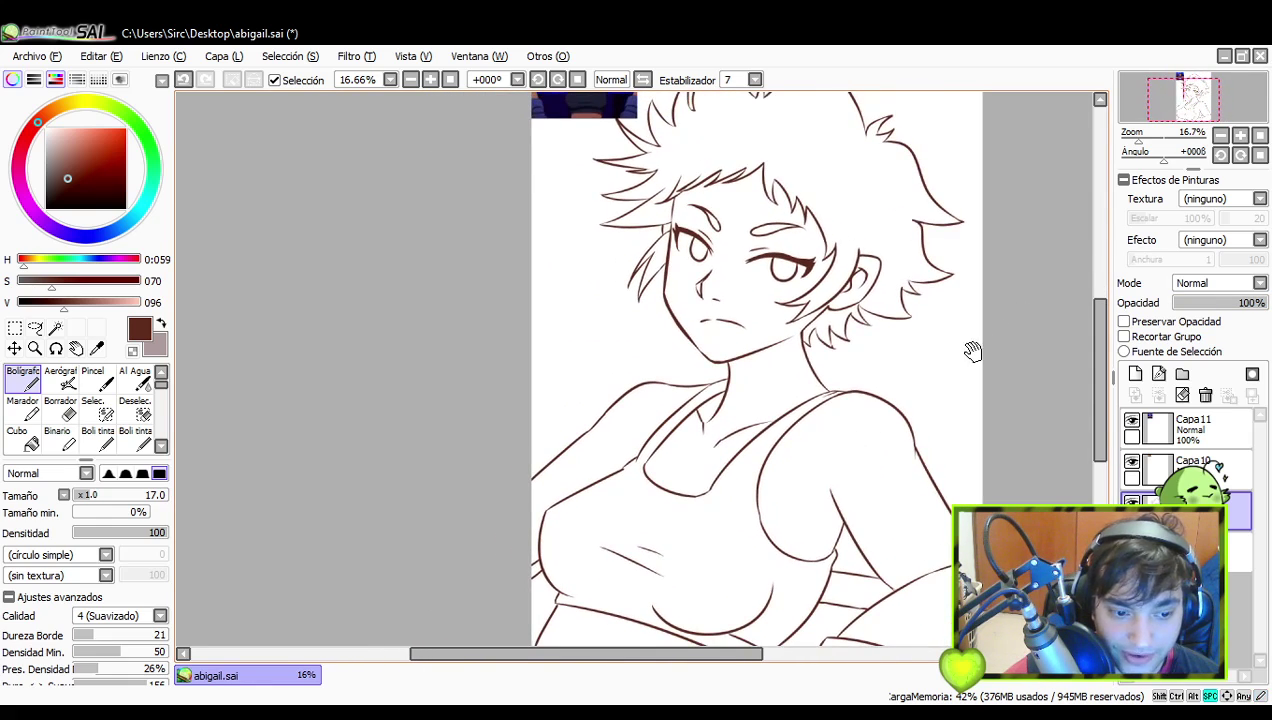
drag(973, 349, 980, 335)
- Touch up the tank top strap's join at the neck and smooth the strap into the neckline corner with the pen
click(1241, 136)
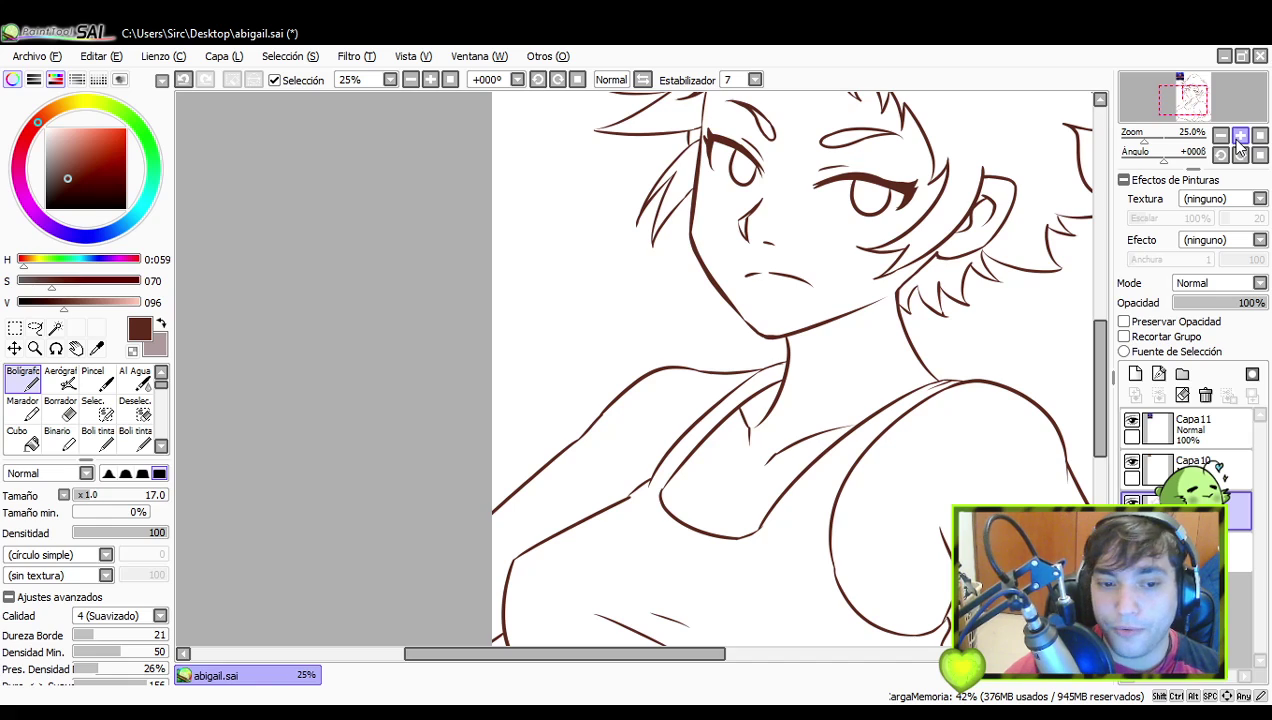
mouse_move(903, 395)
mouse_down()
mouse_move(889, 488)
mouse_move(955, 445)
mouse_move(835, 361)
mouse_move(880, 362)
mouse_move(890, 343)
mouse_up()
click(1240, 135)
click(1240, 135)
key(ctrl+z)
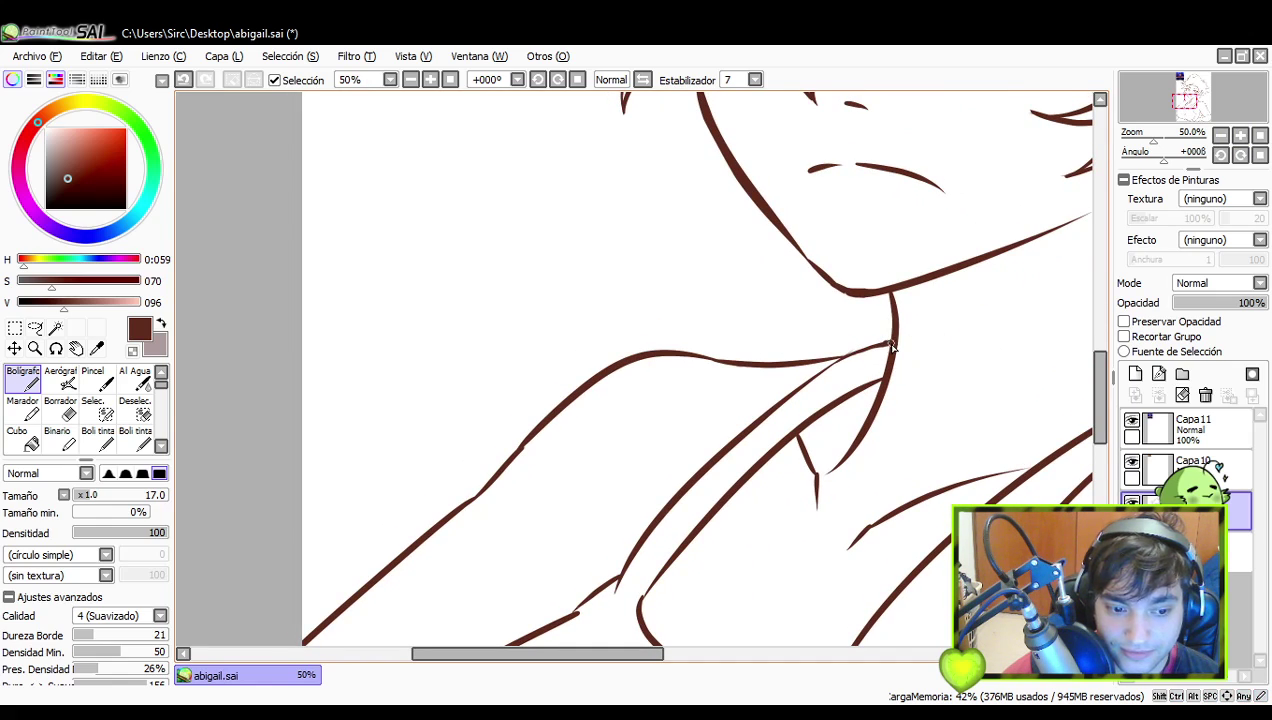
drag(770, 492, 758, 350)
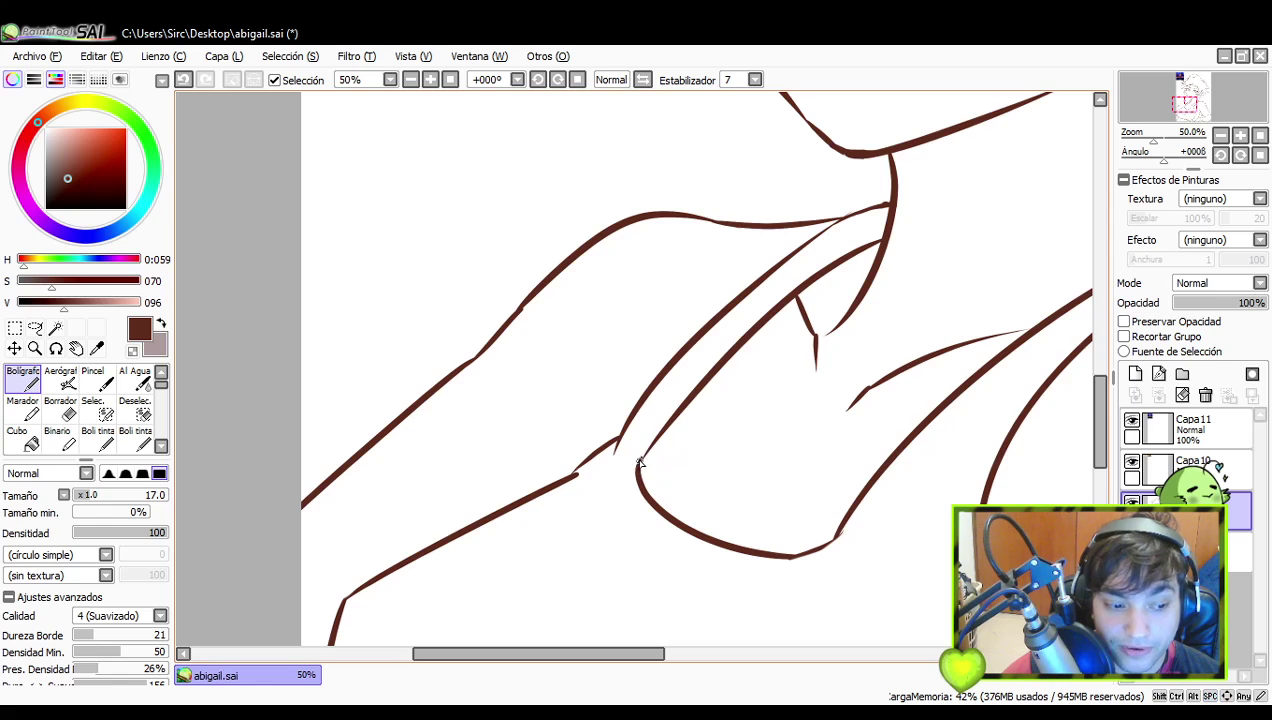
key(ctrl+z)
drag(652, 447, 640, 474)
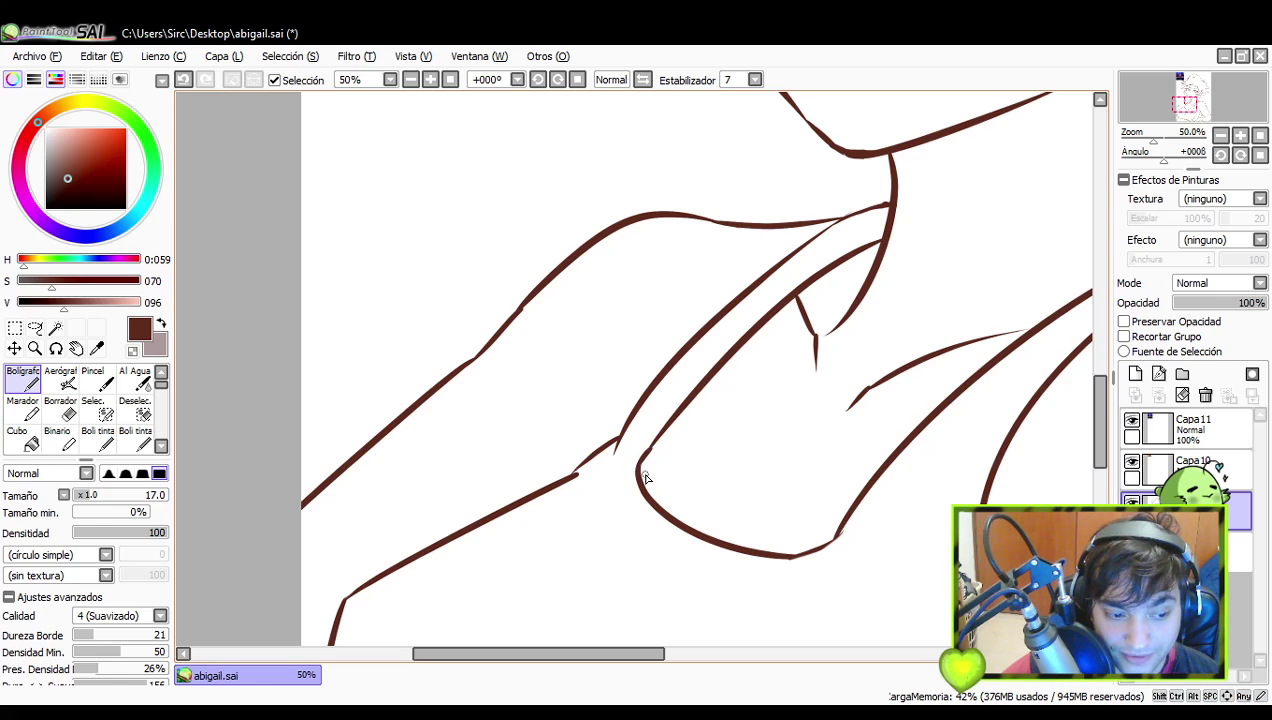
- Erase the blunt line end where the chest outline meets the line coming down from the shoulder strap
click(60, 405)
drag(583, 475, 568, 488)
drag(845, 569, 712, 456)
- Review the whole figure's line art from the hair down to the waist
click(1222, 136)
click(1222, 136)
click(1222, 136)
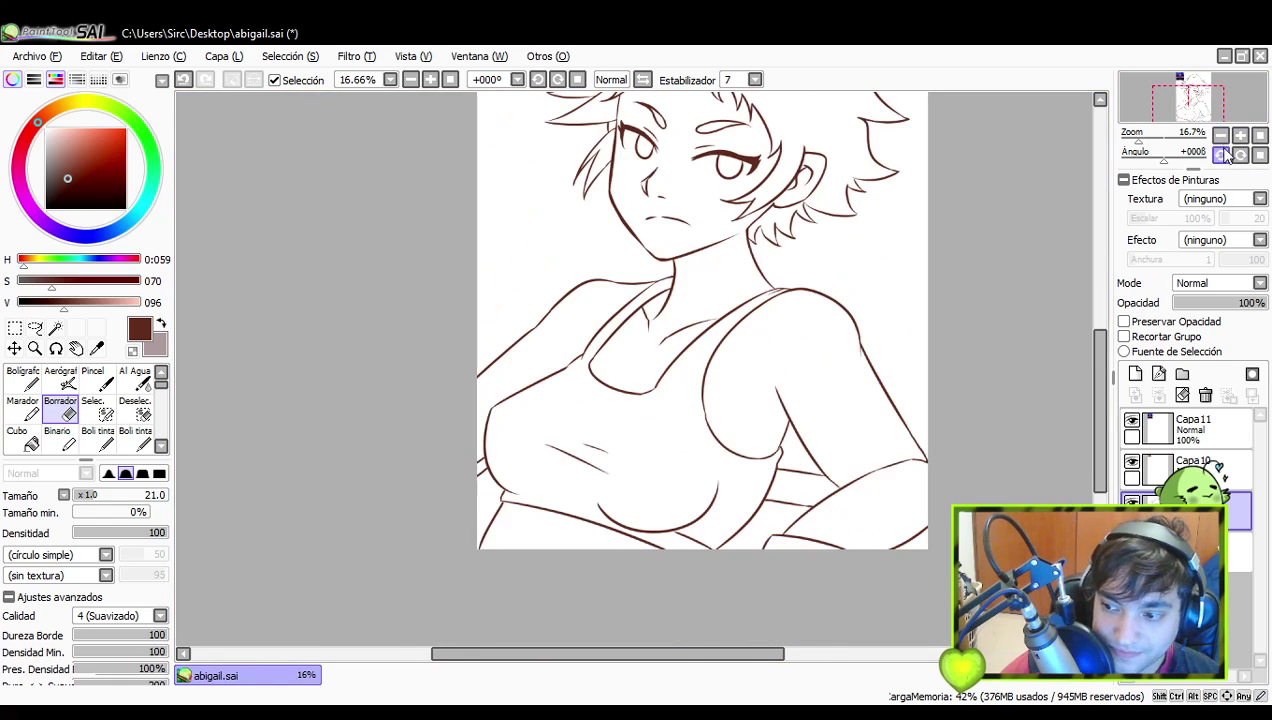
drag(992, 347, 947, 407)
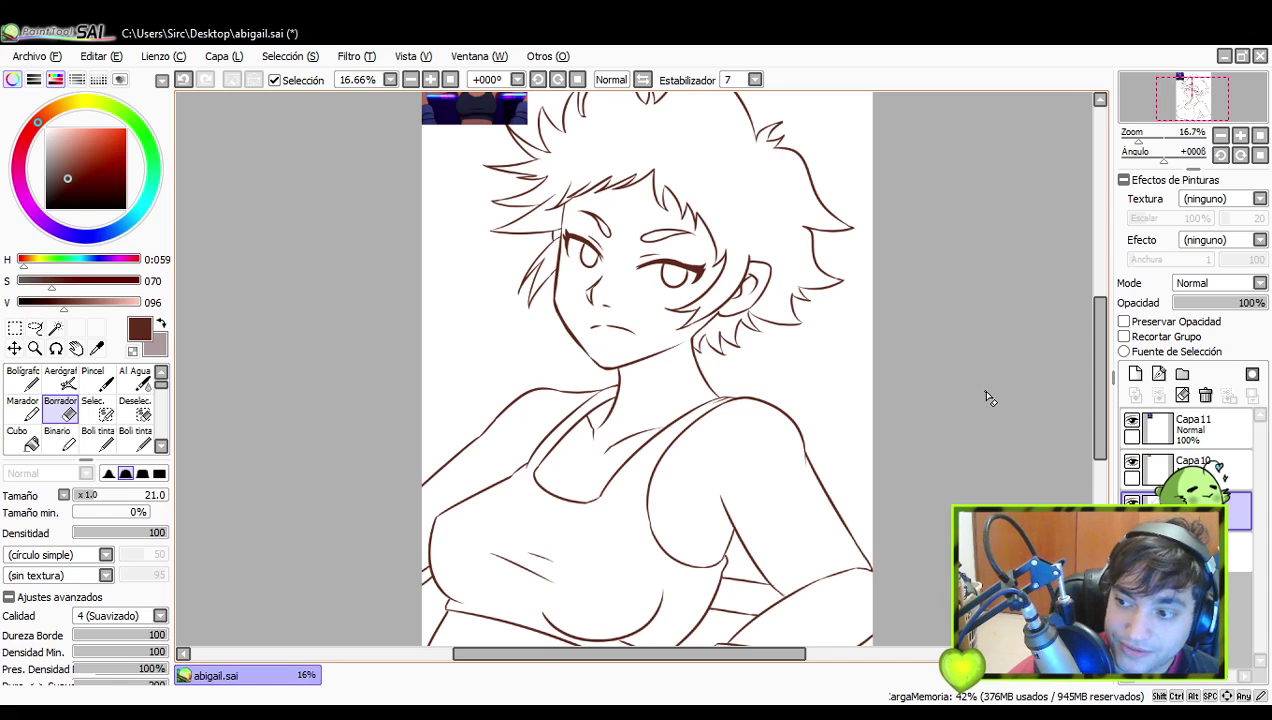
drag(965, 409, 985, 360)
mouse_move(912, 406)
mouse_down()
mouse_move(894, 454)
mouse_move(872, 443)
mouse_move(829, 488)
mouse_move(849, 484)
mouse_move(828, 454)
mouse_move(847, 490)
mouse_up()
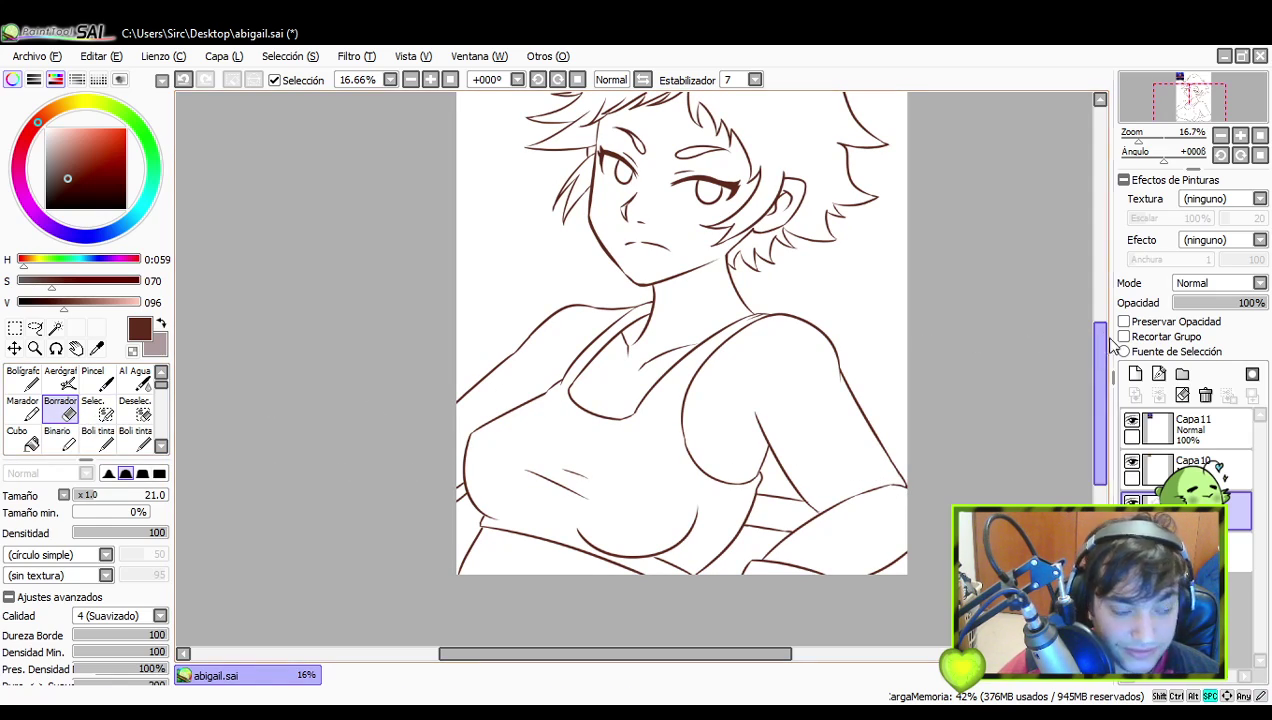
- Examine the torso outline, tank top neckline and chest fold lines up close for flaws
click(1240, 135)
click(1240, 135)
drag(491, 571, 904, 356)
click(1240, 134)
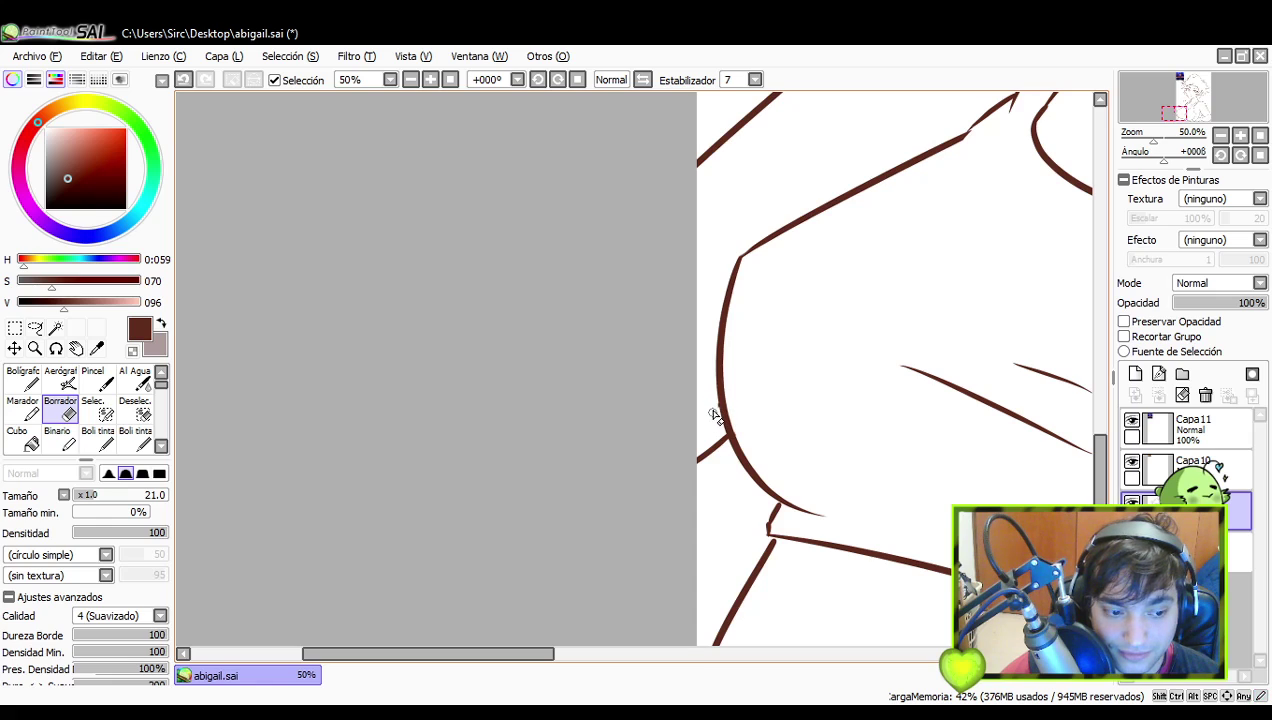
drag(945, 410, 852, 461)
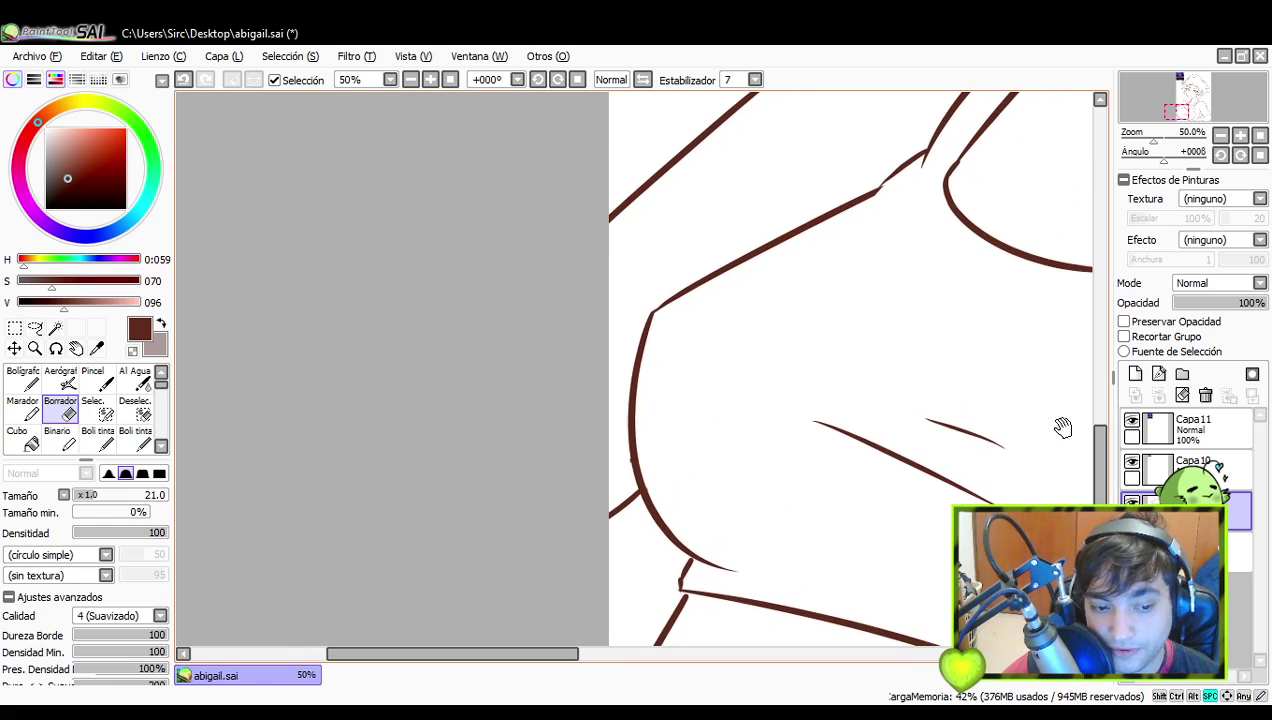
drag(1056, 429, 764, 417)
scroll(889, 377, up, 3)
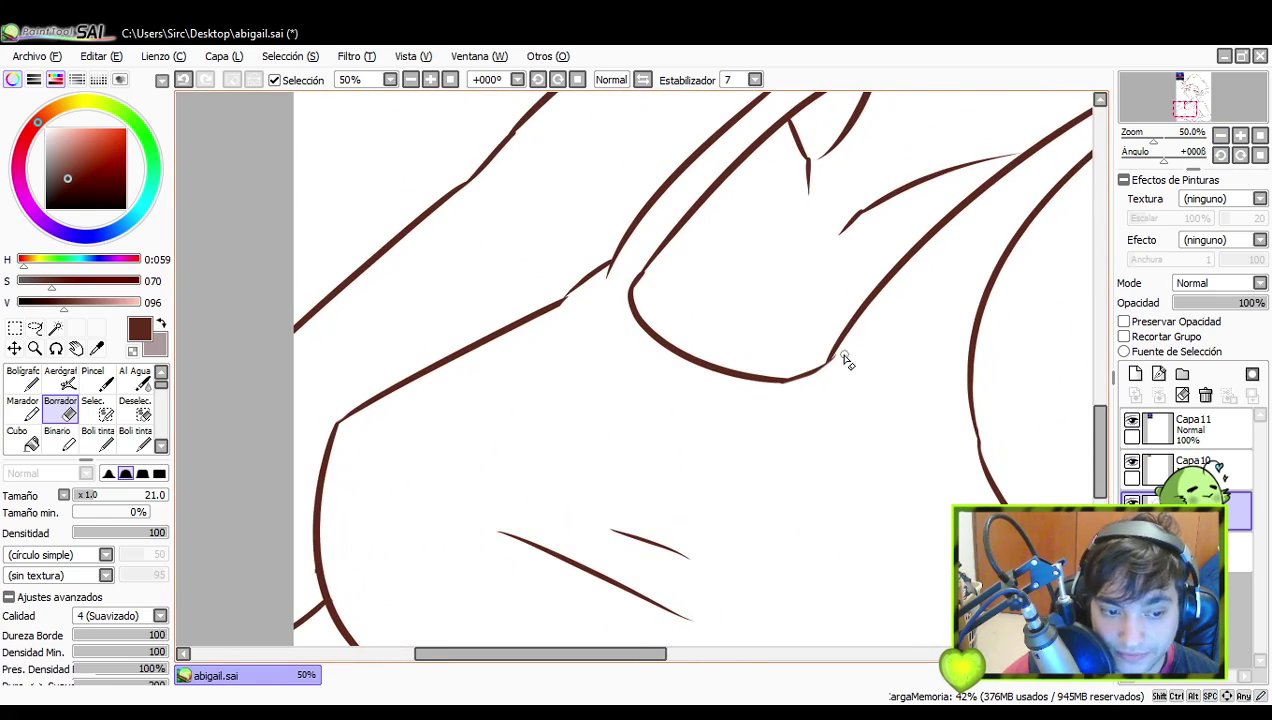
scroll(863, 373, up, 1)
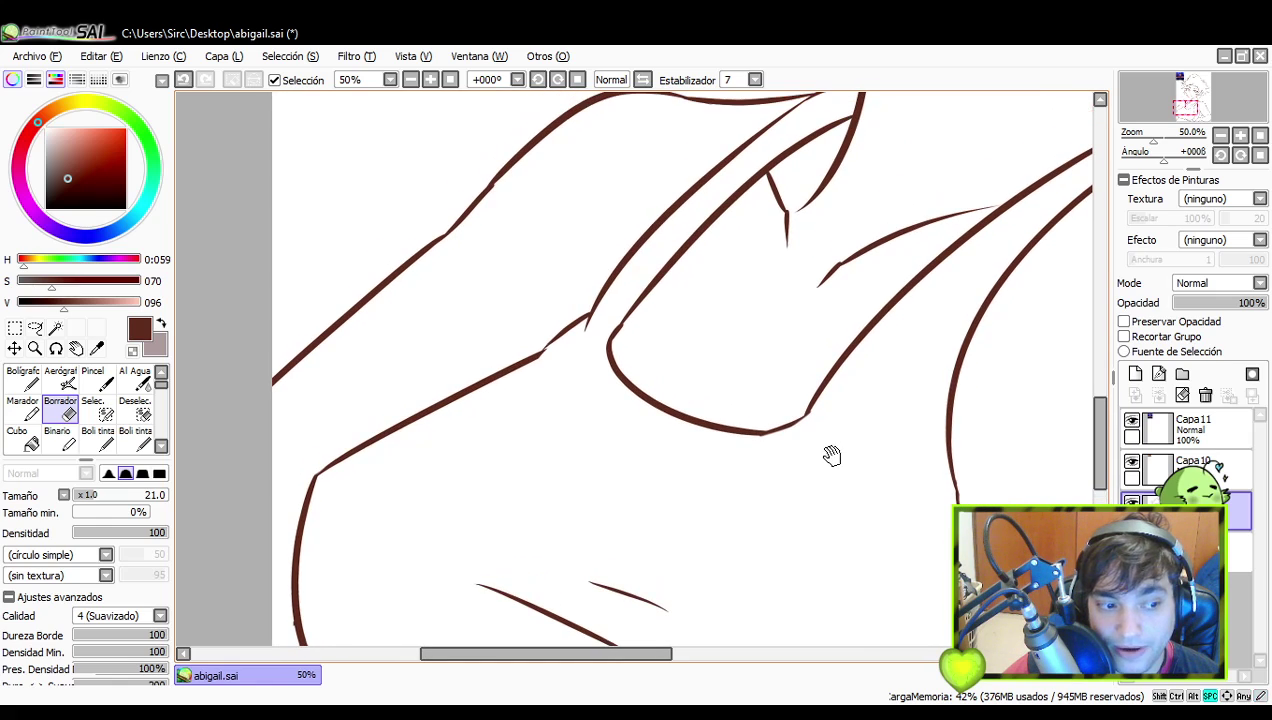
click(1224, 137)
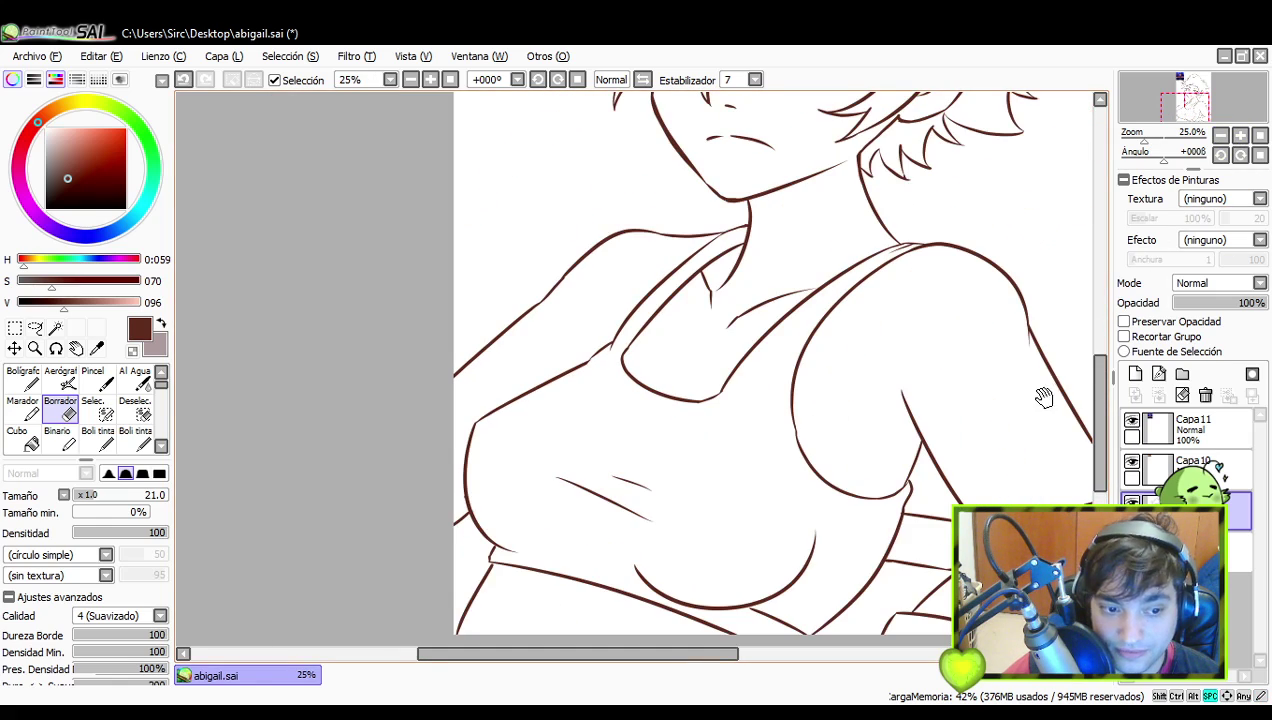
scroll(1045, 397, up, 1)
click(1226, 136)
scroll(1014, 397, up, 1)
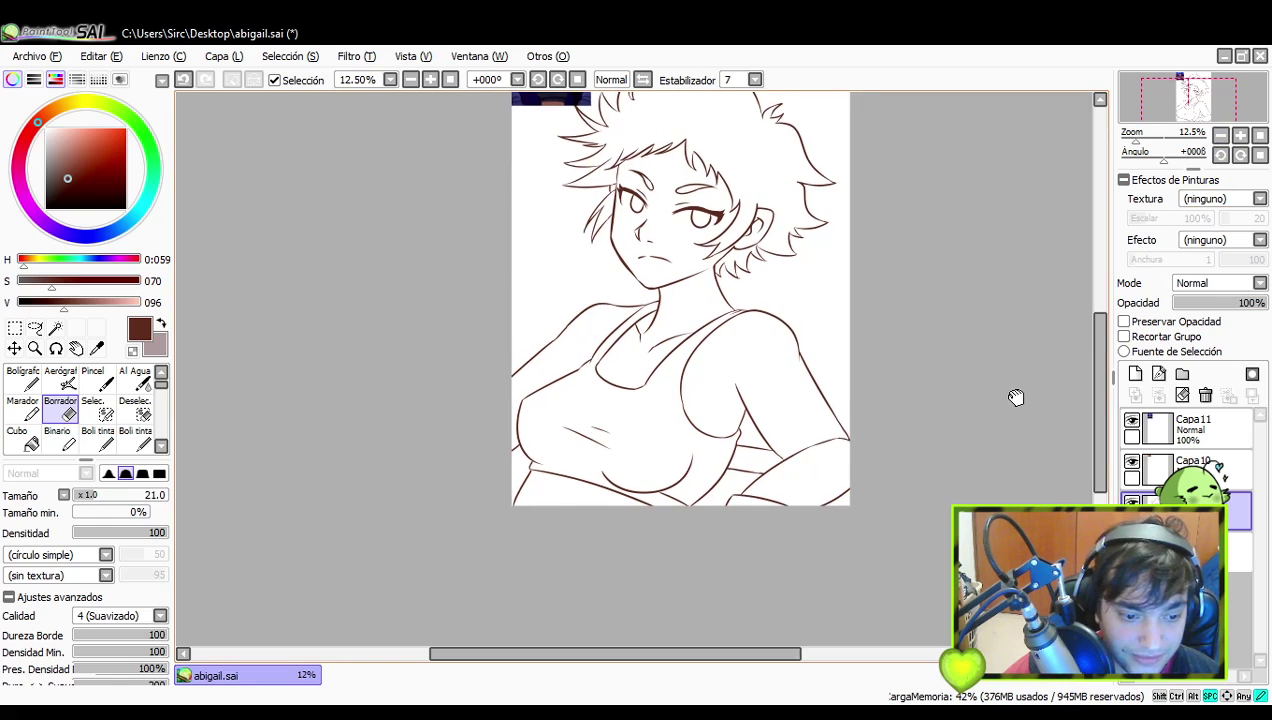
- Erase the thin stray end of the inner upper-arm line where it runs into the forearm outline
mouse_move(940, 474)
mouse_down()
mouse_move(959, 477)
mouse_move(470, 391)
mouse_up()
click(1240, 136)
click(1240, 136)
drag(690, 415, 754, 409)
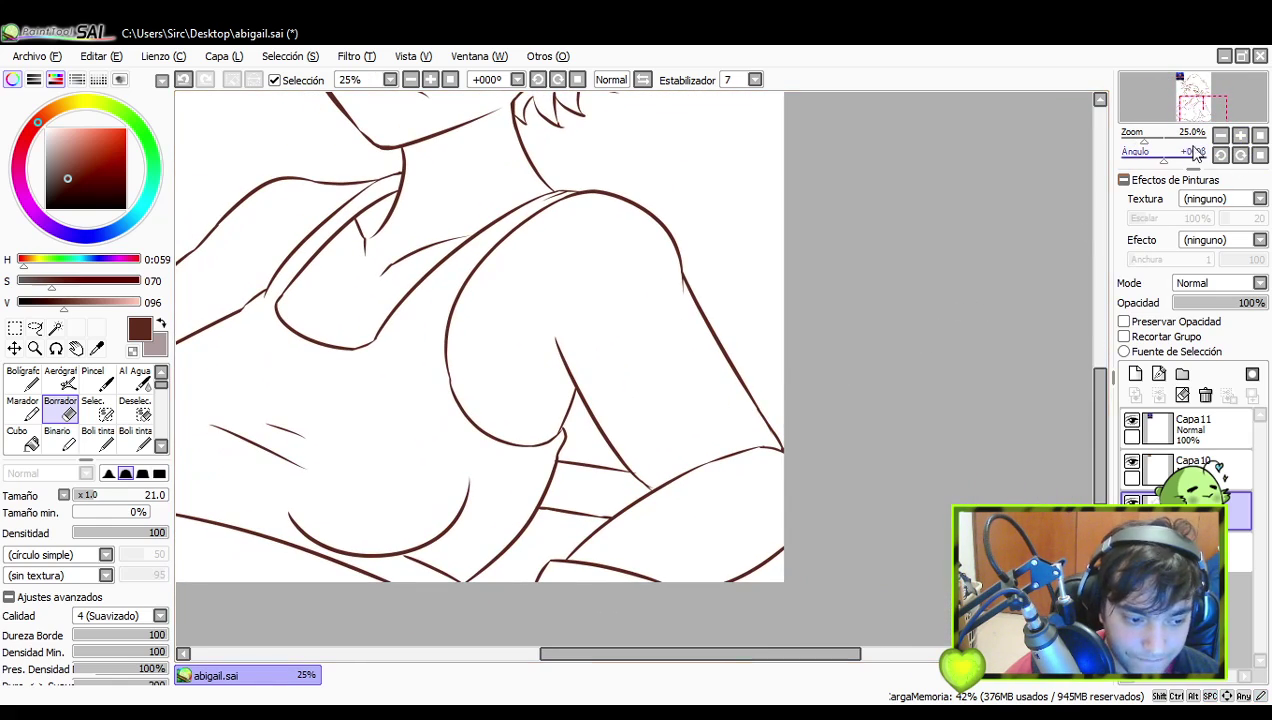
click(1241, 136)
click(1241, 136)
drag(714, 474, 681, 360)
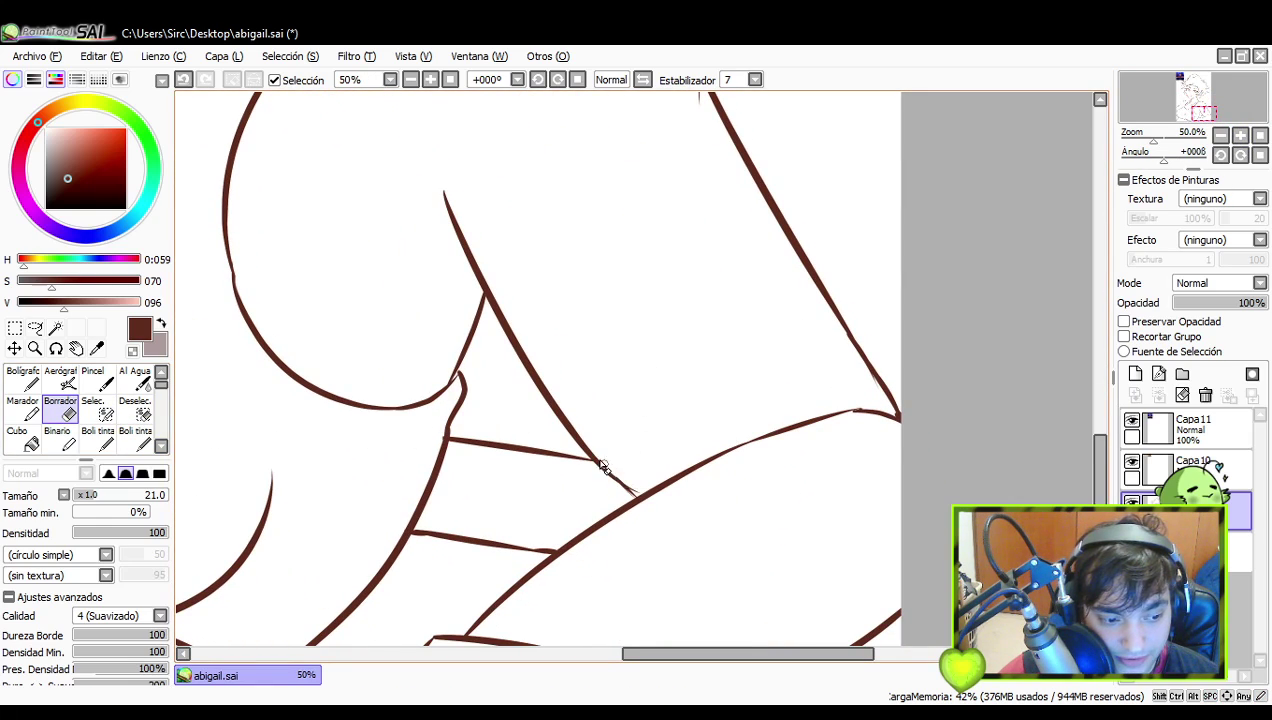
key(ctrl+z)
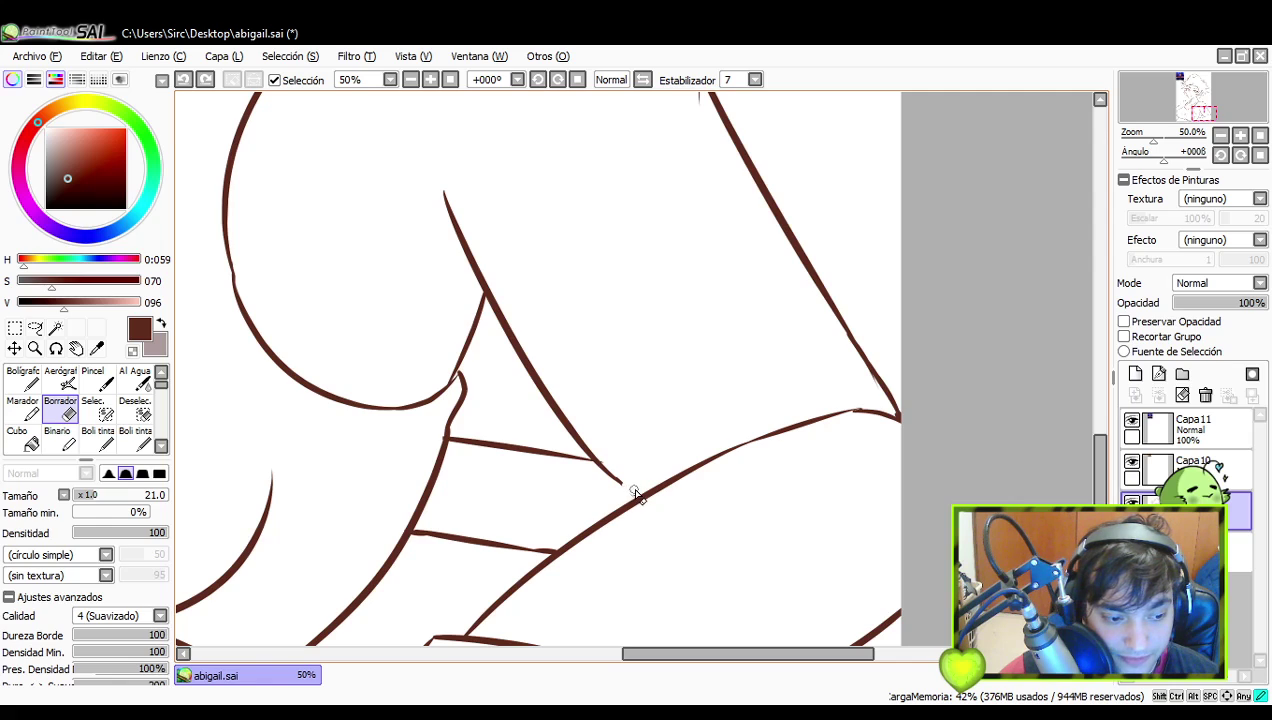
click(627, 497)
- Clean up the elbow corner at the canvas edge with the eraser and redraw the forearm outline smoothly into it
drag(894, 412, 901, 416)
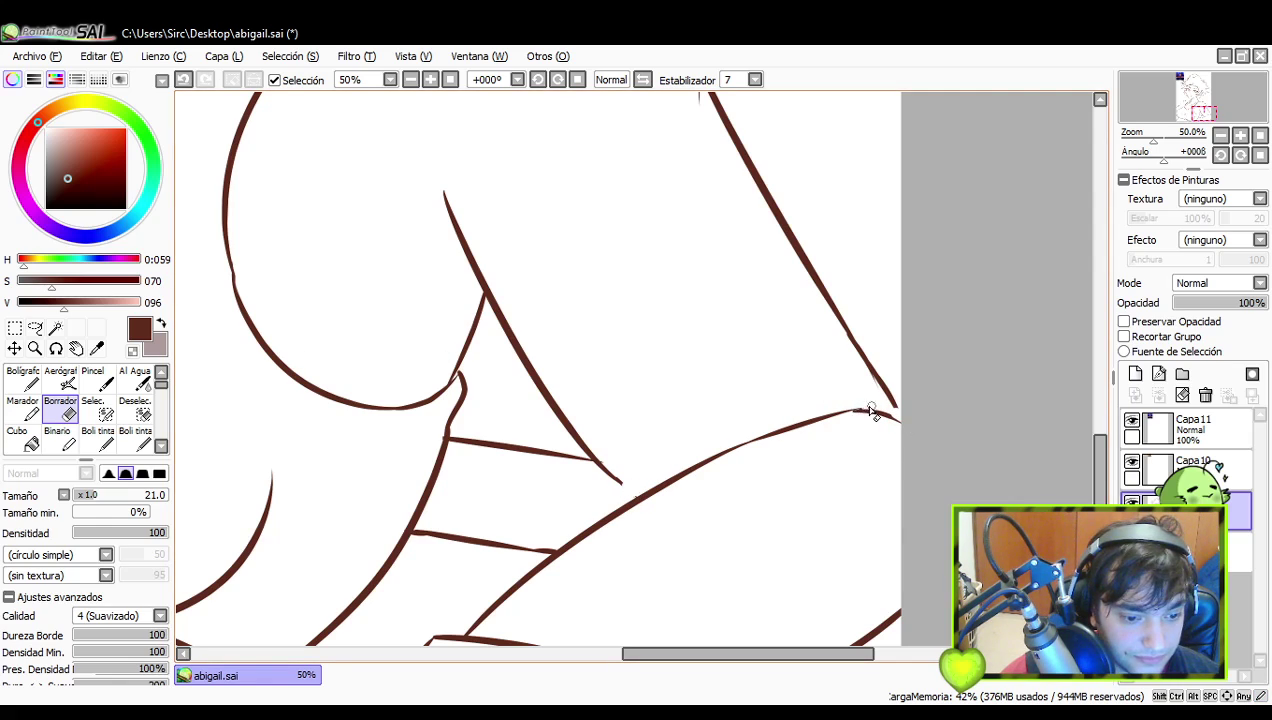
key(n)
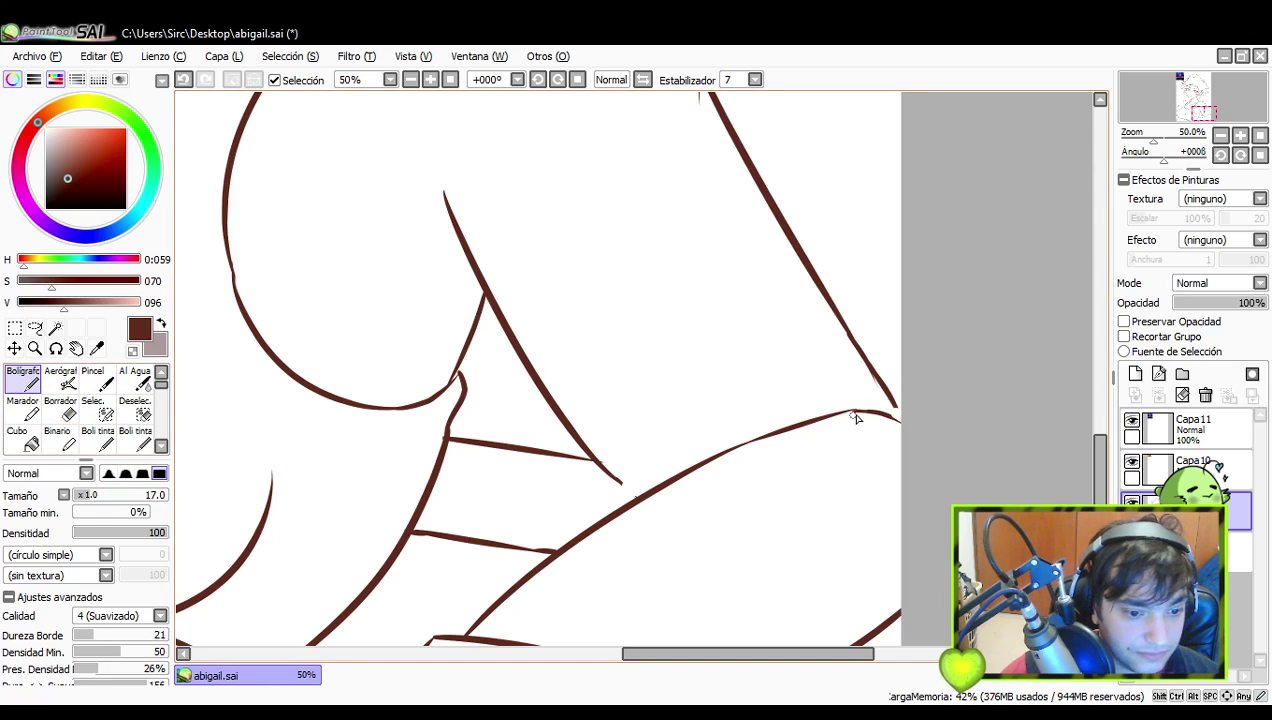
key(ctrl+z)
drag(831, 415, 878, 413)
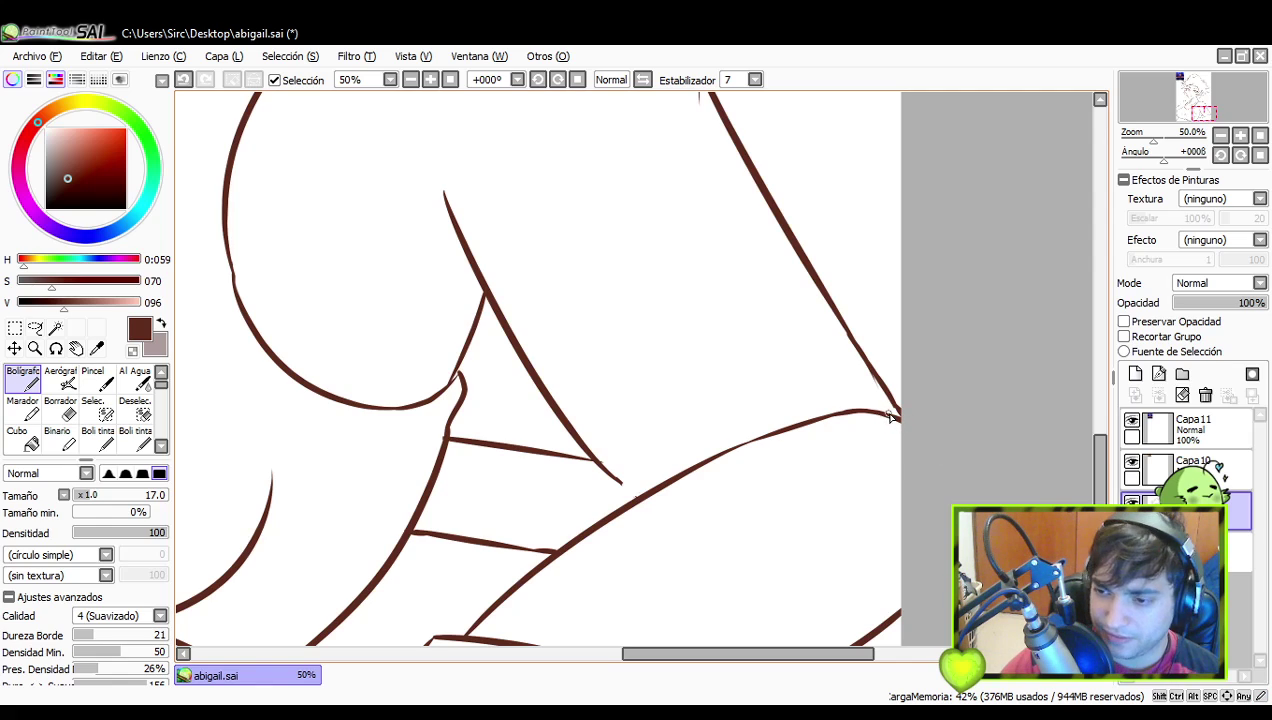
- Extend the inner upper-arm line to the forearm outline with the pen and erase the leftover spur beside it
drag(820, 450, 898, 386)
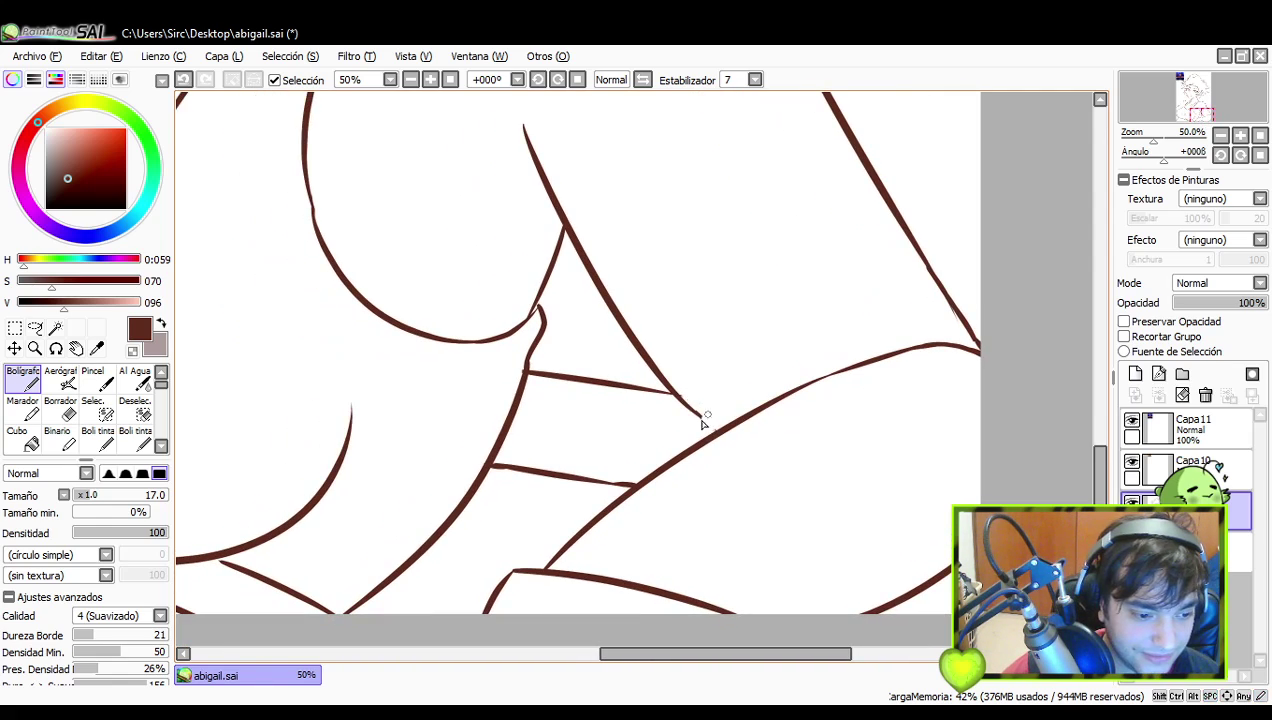
mouse_move(704, 432)
mouse_down()
mouse_move(714, 441)
mouse_move(697, 415)
mouse_up()
key(ctrl+z)
key(ctrl+z)
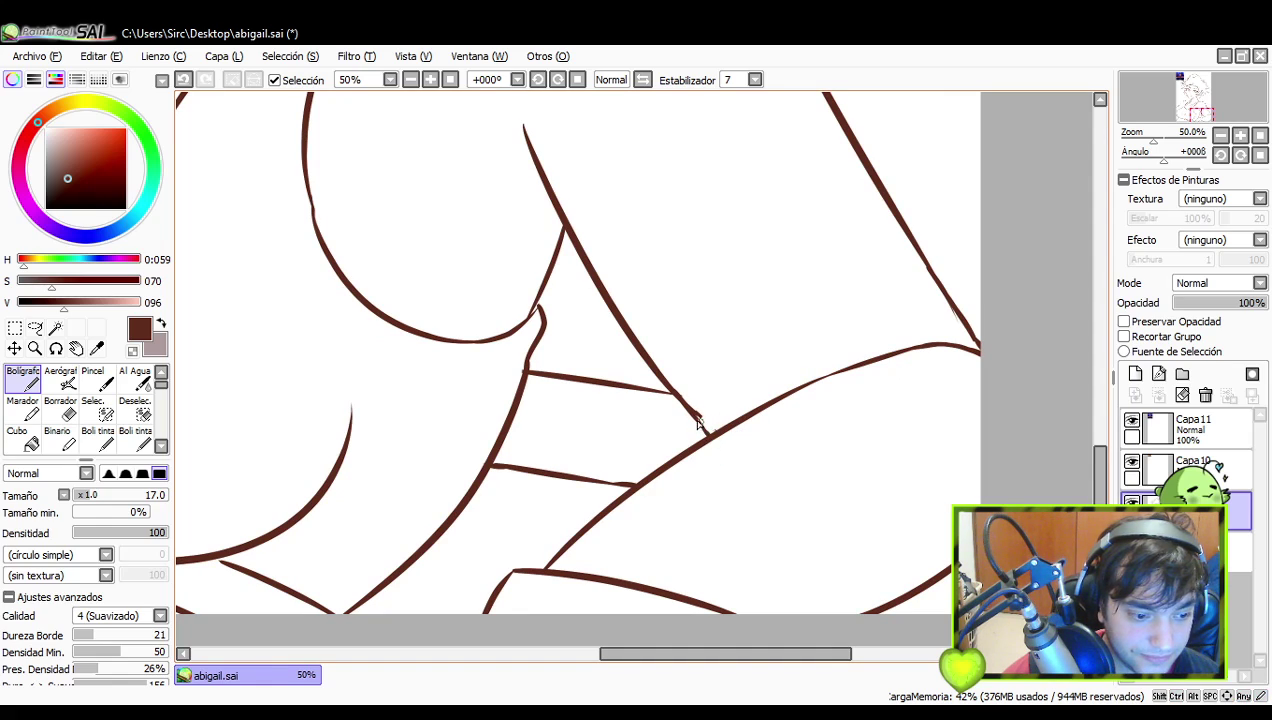
click(60, 407)
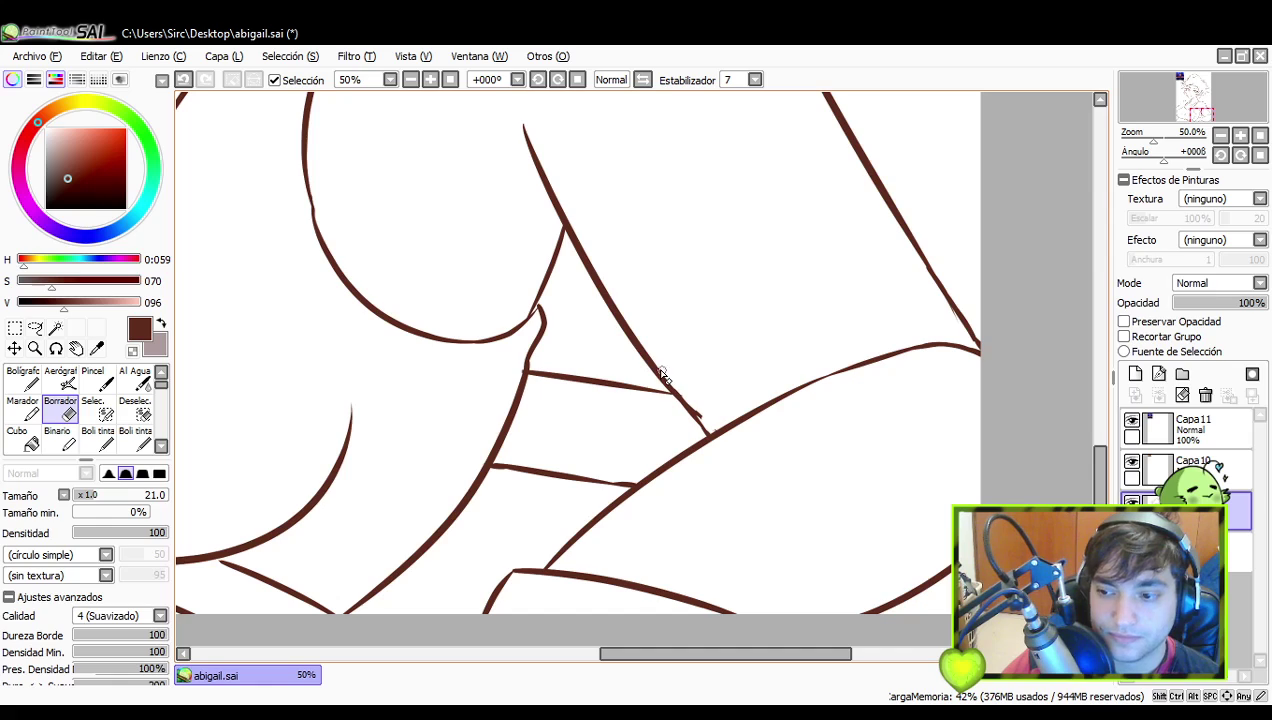
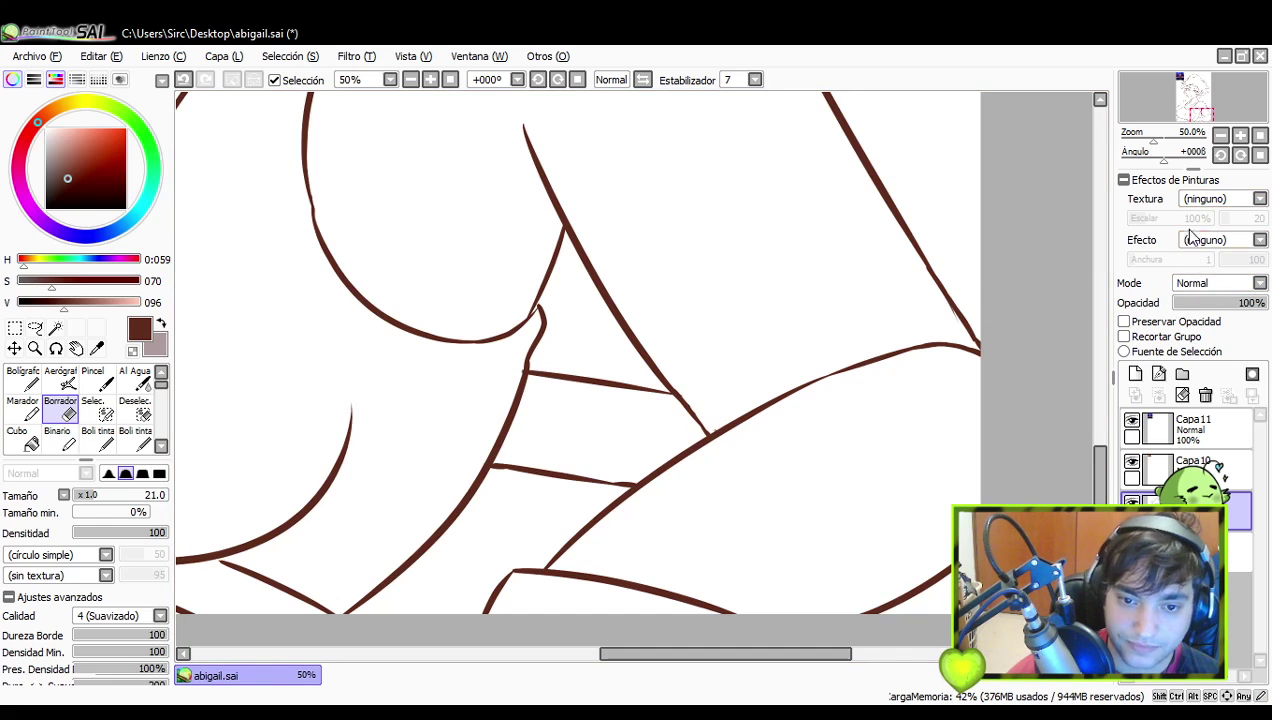
click(1222, 138)
click(1222, 138)
drag(774, 320, 910, 422)
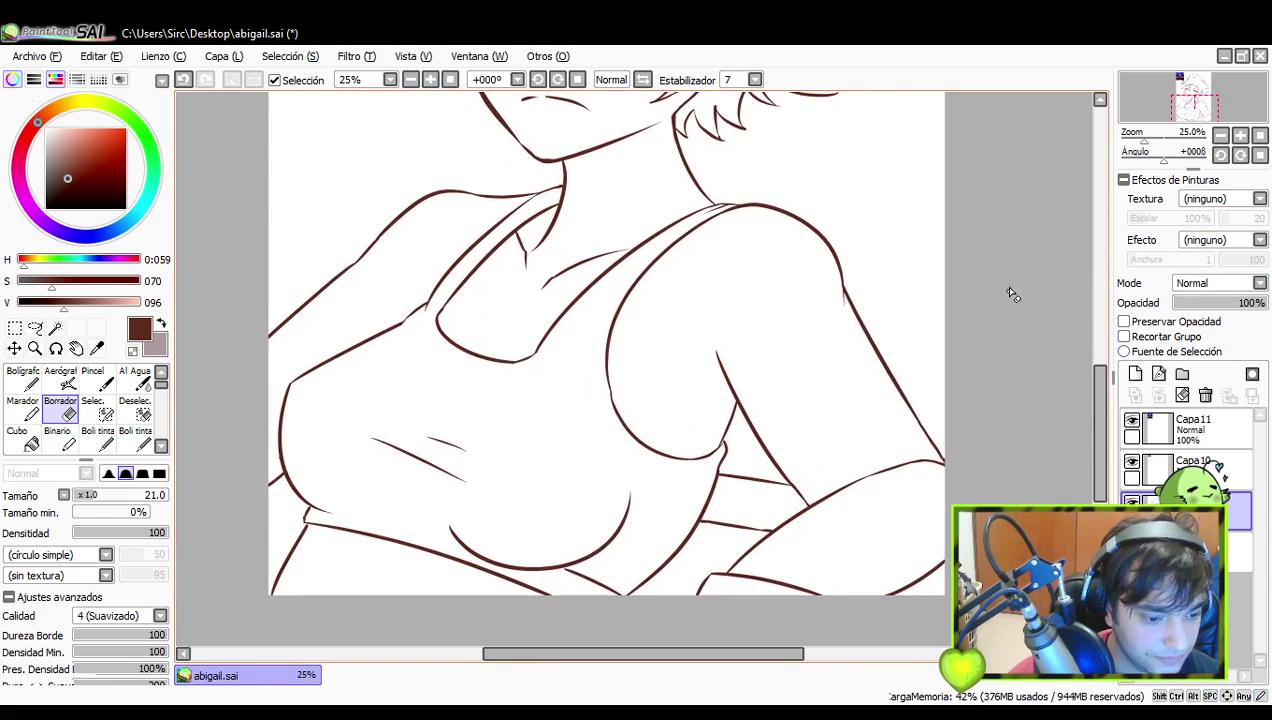
click(1221, 137)
click(1221, 137)
mouse_move(950, 280)
mouse_down()
mouse_move(966, 328)
mouse_move(982, 323)
mouse_up()
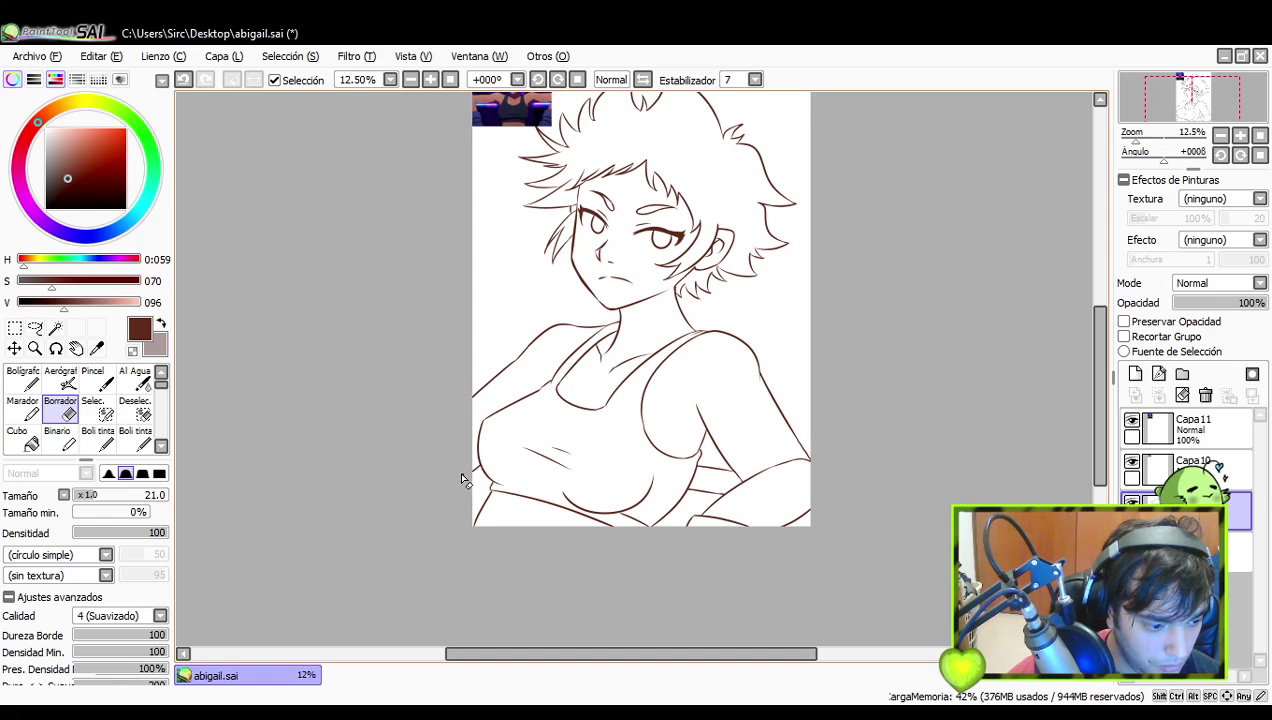
key(ctrl+z)
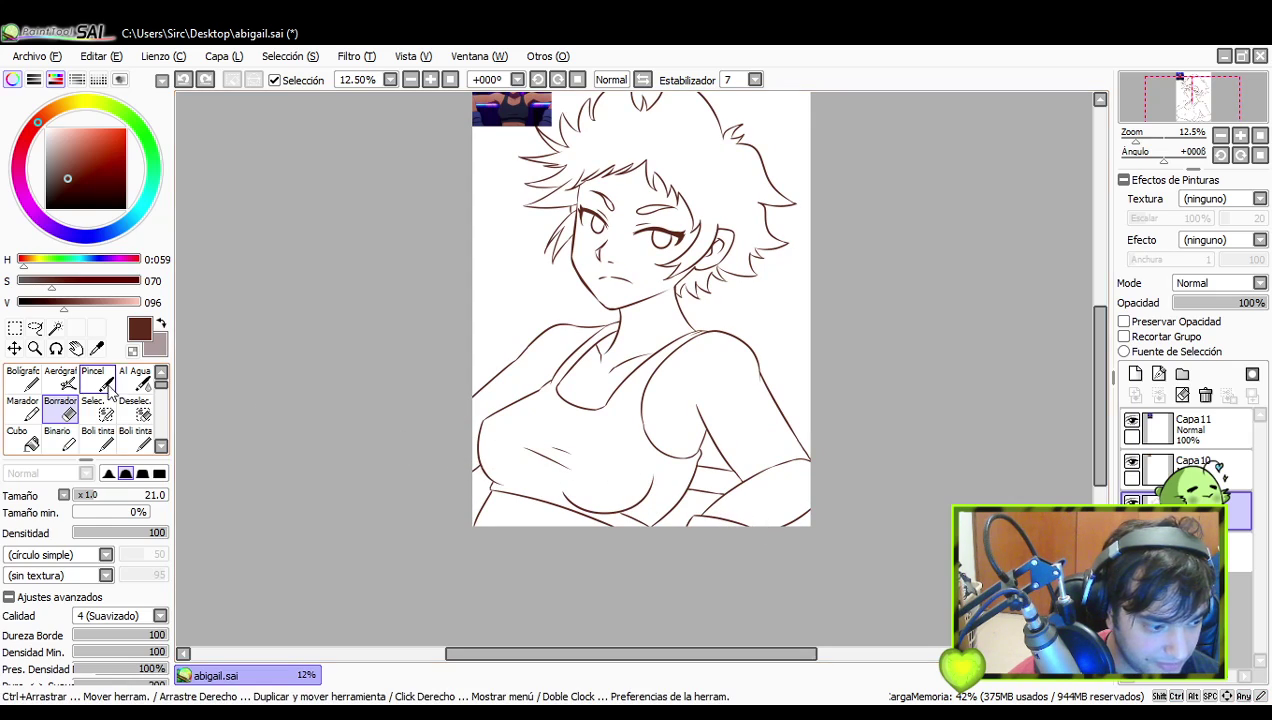
key(n)
drag(455, 475, 700, 505)
key(ctrl+z)
drag(460, 468, 703, 513)
key(ctrl+z)
key(ctrl+z)
mouse_move(472, 466)
mouse_down()
mouse_move(746, 505)
mouse_move(708, 494)
mouse_up()
key(ctrl+z)
drag(472, 444, 700, 486)
key(ctrl+z)
- Hide the Capa11 layer with the first reference picture, leaving the Capa10 reference with the autumn background in view
key(space)
drag(832, 382, 803, 337)
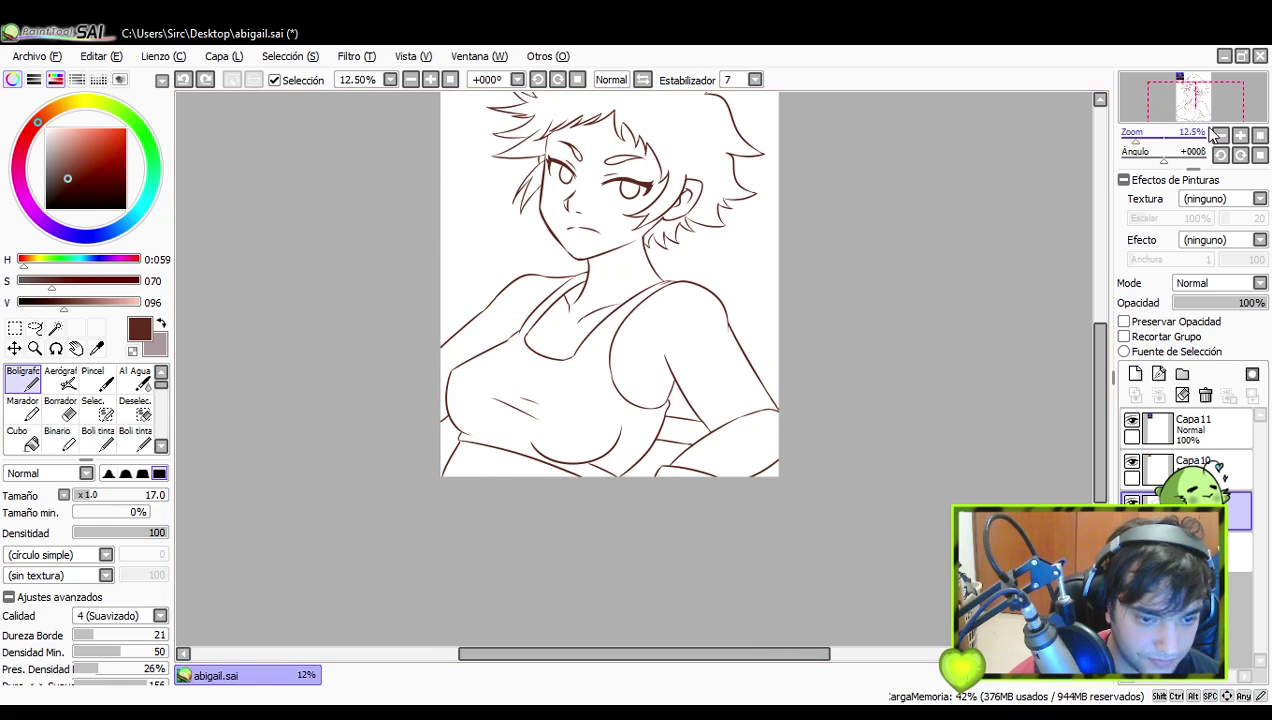
scroll(991, 351, up, 3)
drag(849, 451, 824, 423)
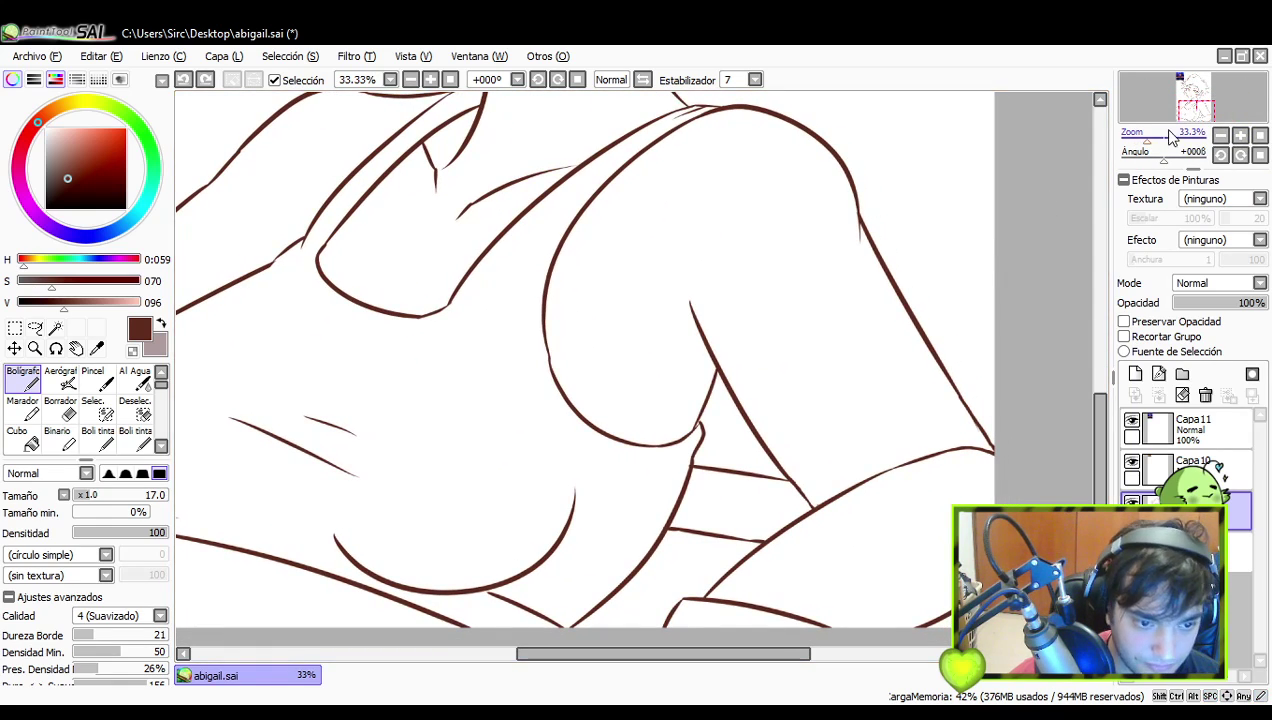
click(1225, 137)
click(1225, 137)
click(1225, 137)
mouse_move(934, 247)
mouse_down()
mouse_move(974, 395)
mouse_move(944, 381)
mouse_up()
click(1132, 463)
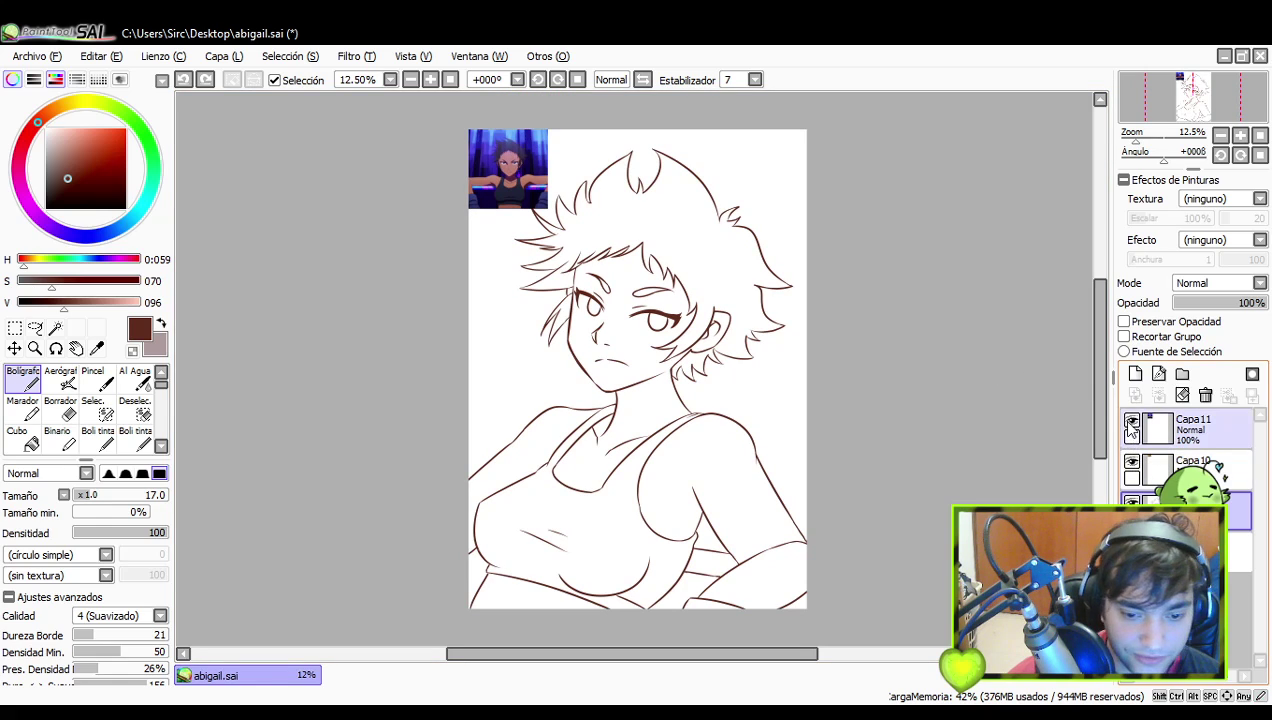
click(1133, 423)
drag(815, 355, 867, 440)
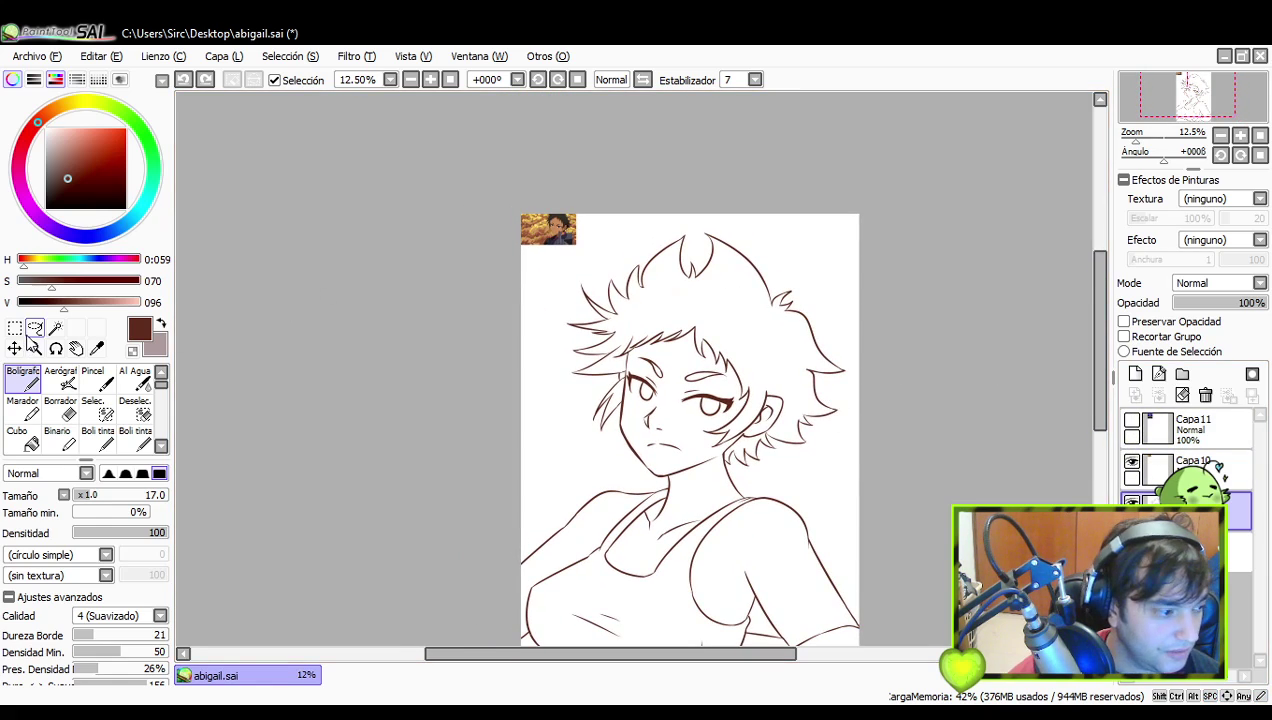
- Pick the dark hair colour from the character's hair in the reference picture
click(55, 328)
drag(579, 362, 583, 416)
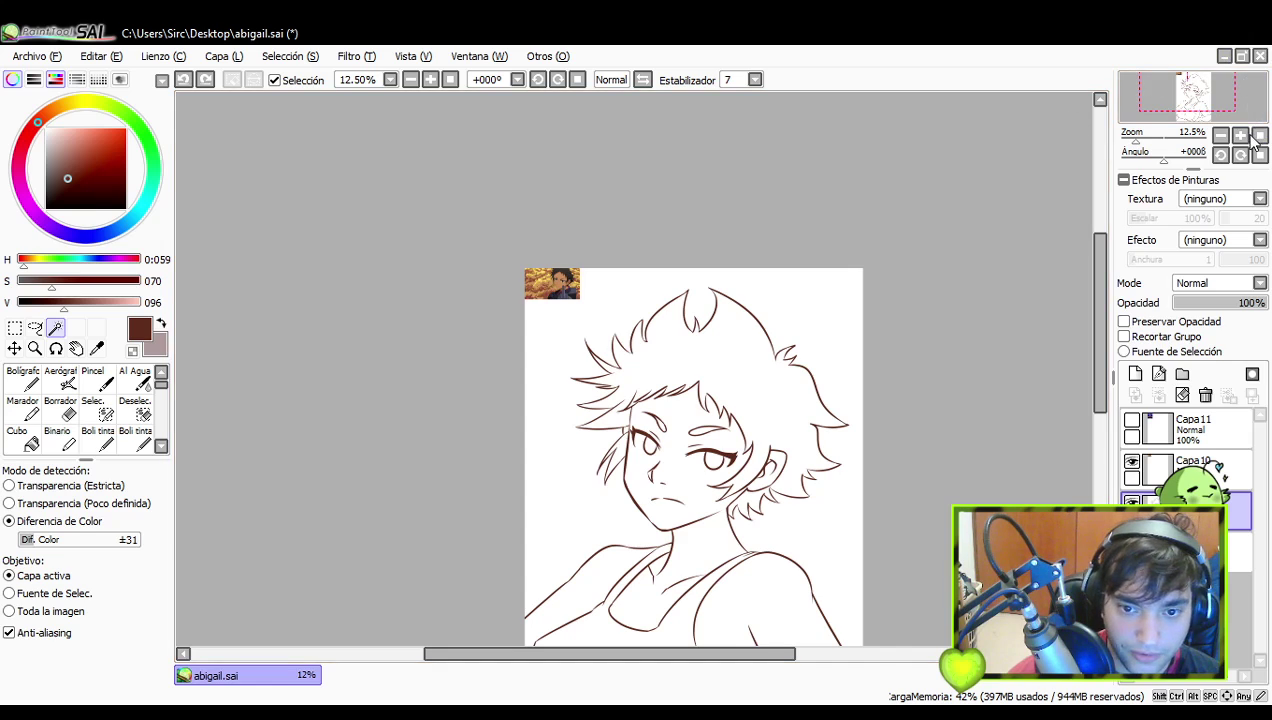
click(1241, 136)
click(1241, 136)
click(1241, 136)
drag(616, 314, 712, 364)
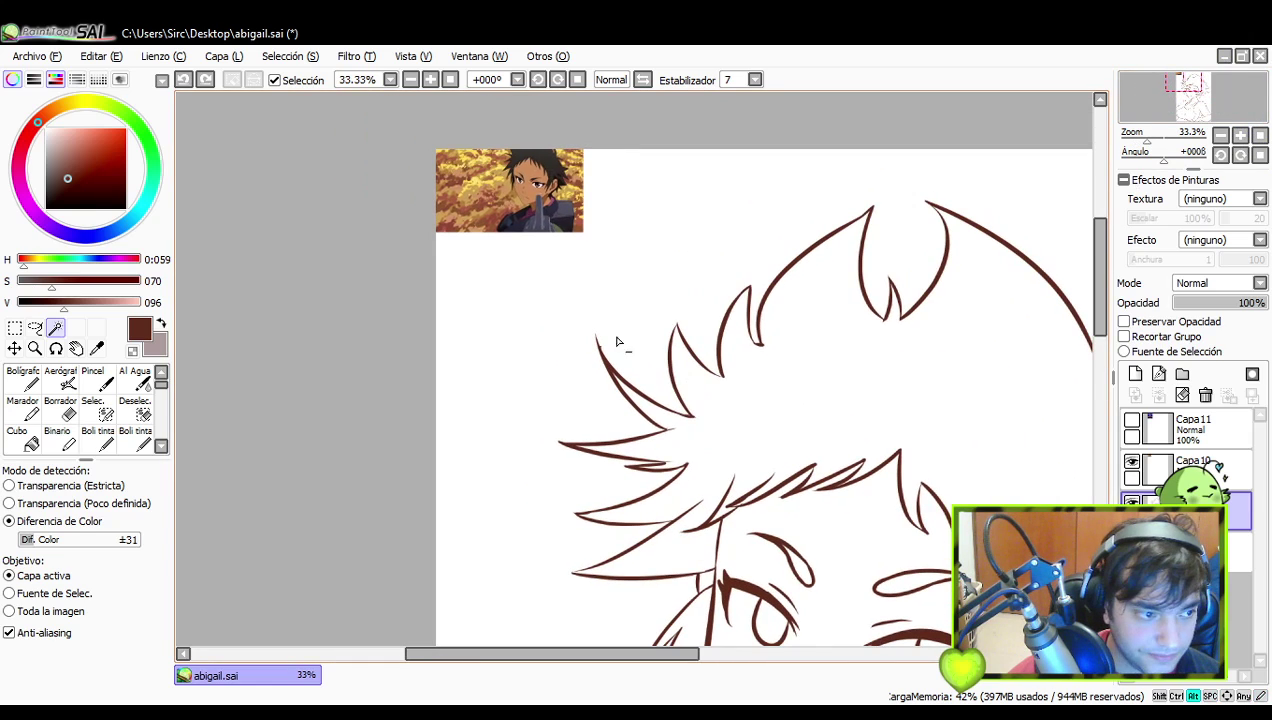
click(25, 440)
alt+click(548, 155)
drag(887, 288, 815, 193)
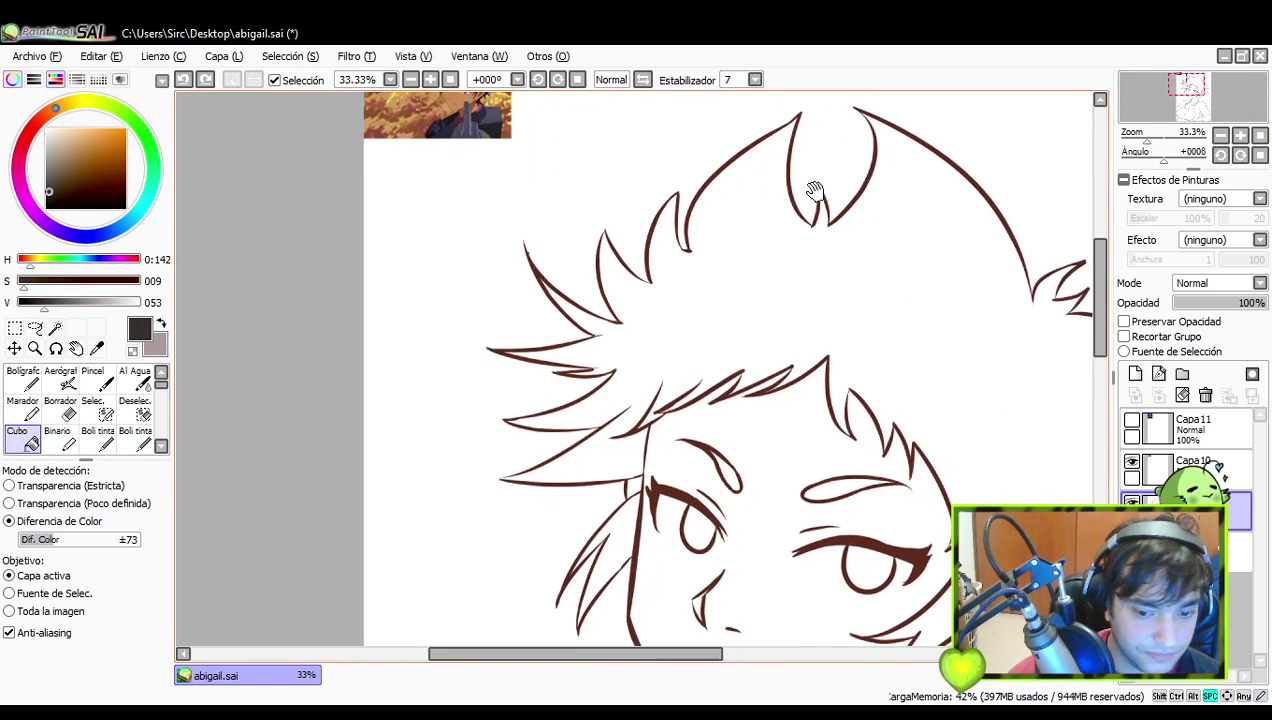
- Select the hair on the line art layer with the Magic Wand, including the strands below the ear and beside the cheek
click(1221, 136)
drag(1034, 292, 1009, 222)
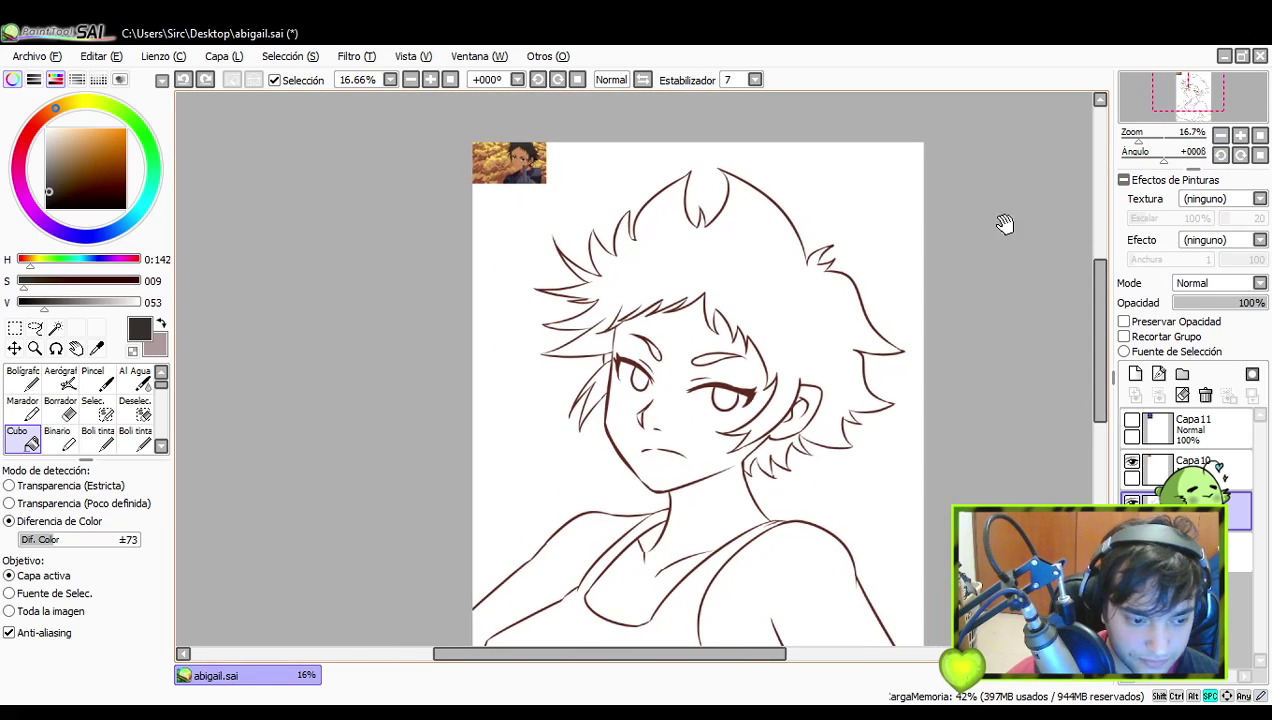
click(55, 328)
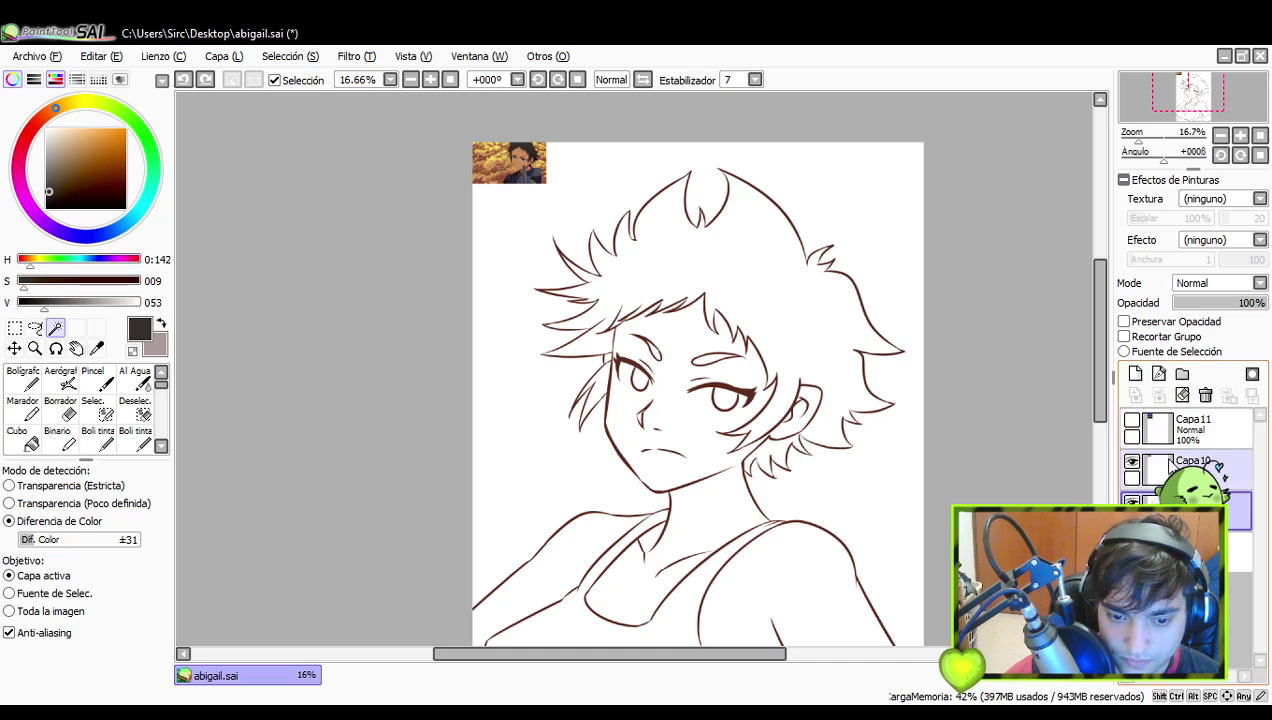
click(777, 297)
key(ctrl+d)
click(1238, 508)
click(828, 304)
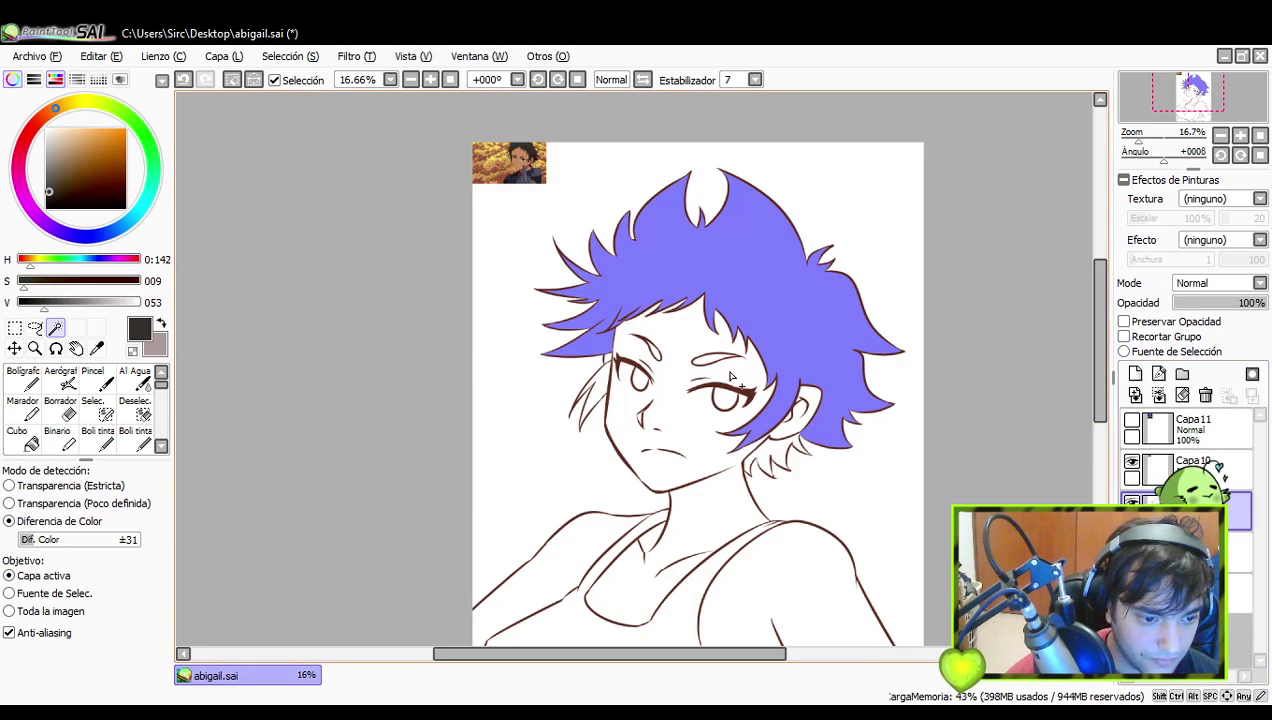
scroll(760, 400, down, 1)
click(792, 420)
click(600, 356)
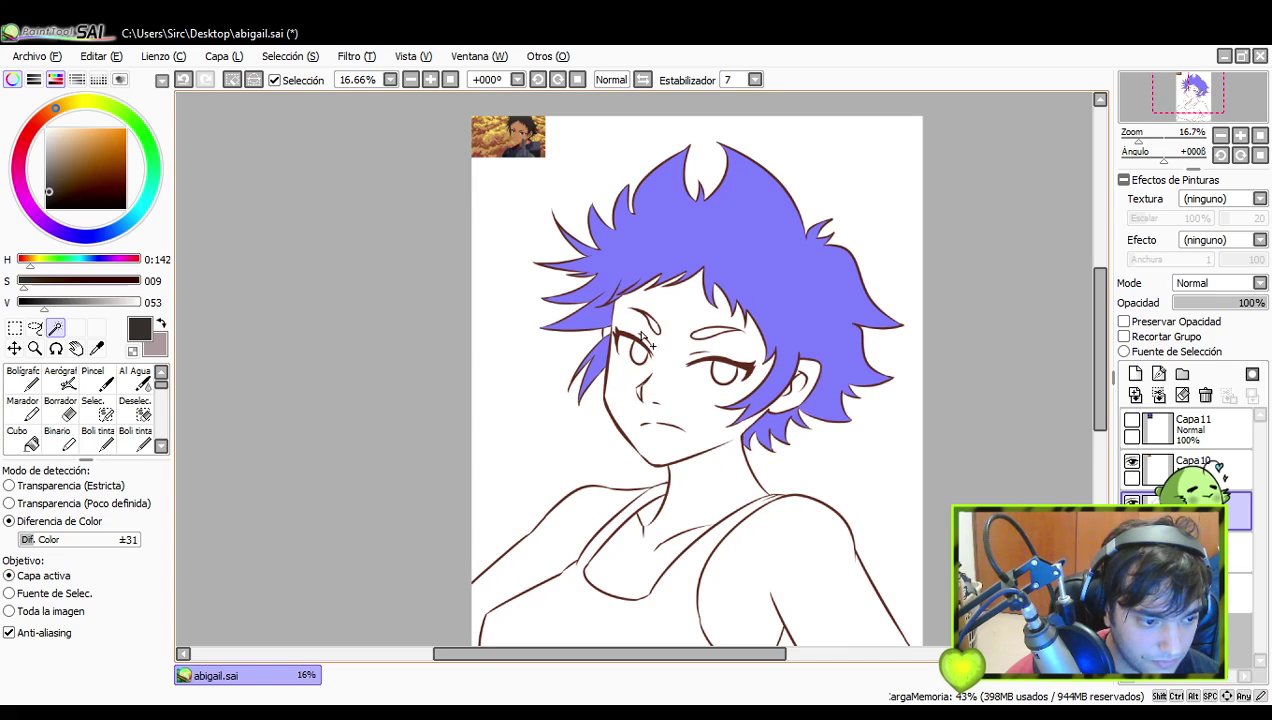
- Add both eyebrows and both irises to the selection
mouse_move(748, 345)
mouse_down()
mouse_move(748, 333)
mouse_move(757, 346)
mouse_up()
click(728, 376)
mouse_move(726, 415)
mouse_down()
mouse_move(729, 354)
mouse_move(722, 409)
mouse_up()
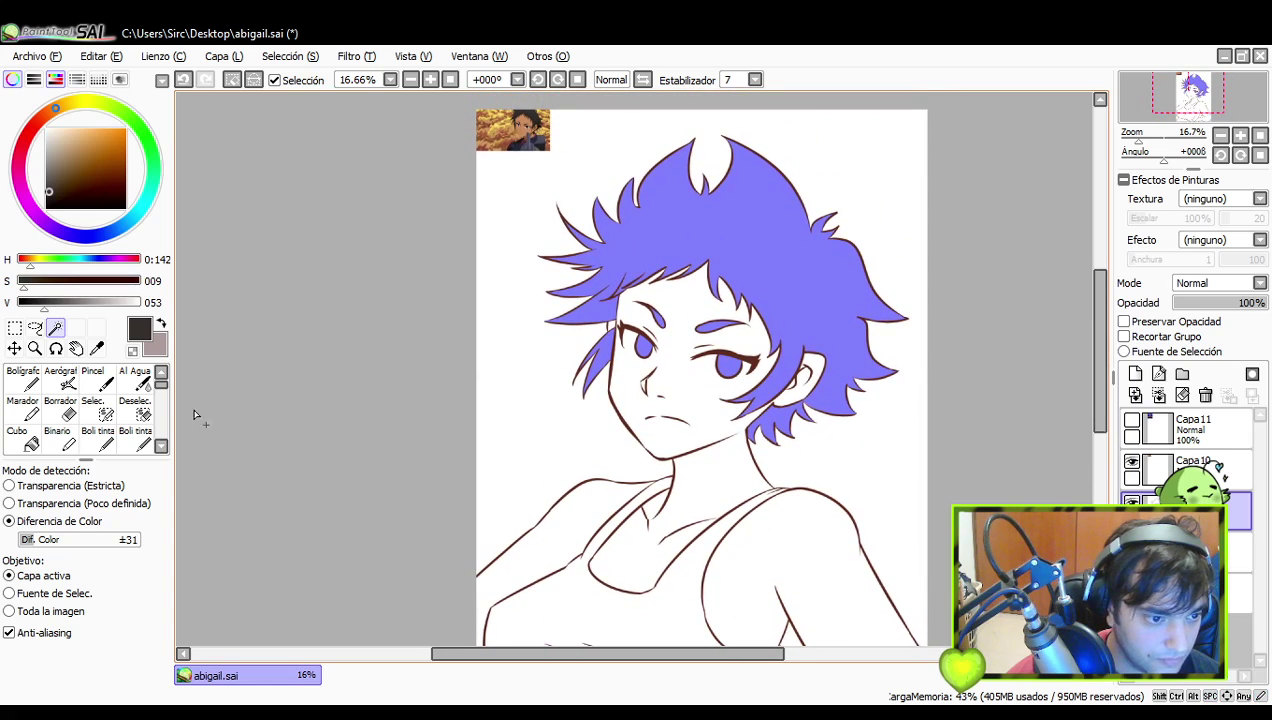
- Fill the selected hair and eyebrows with the dark hair colour on the layer below the line art
click(20, 437)
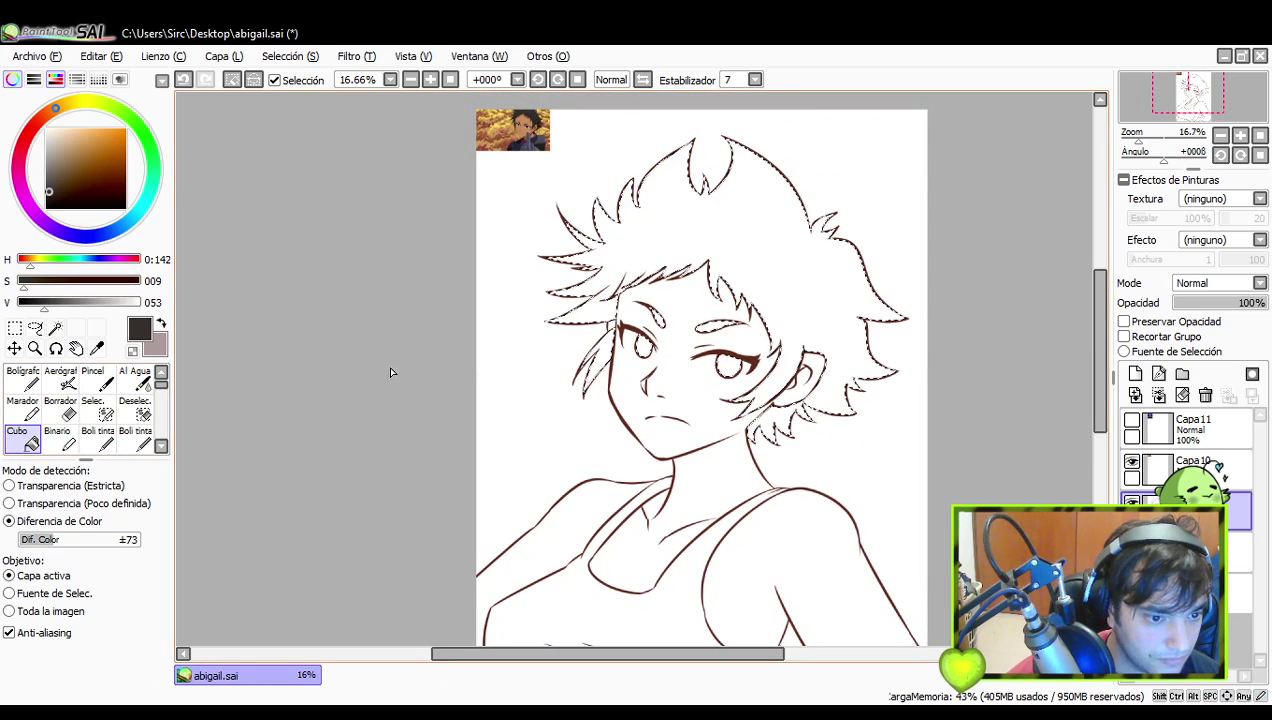
click(1200, 551)
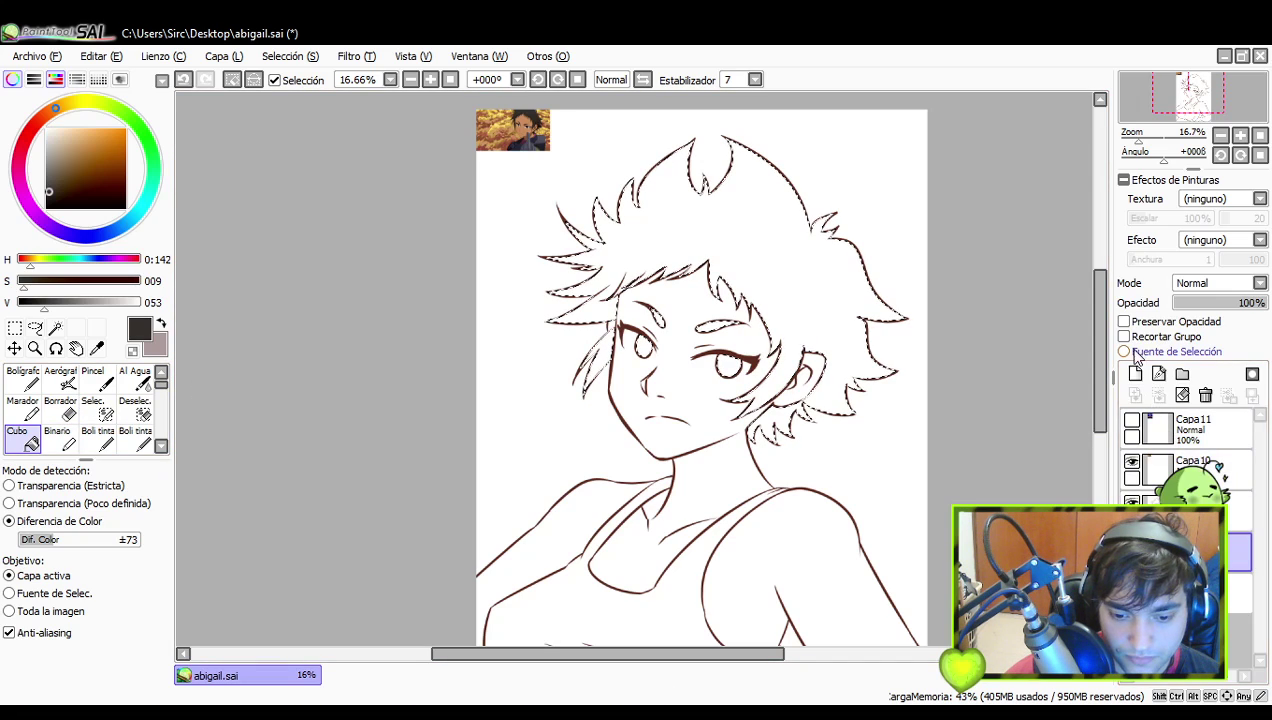
click(775, 195)
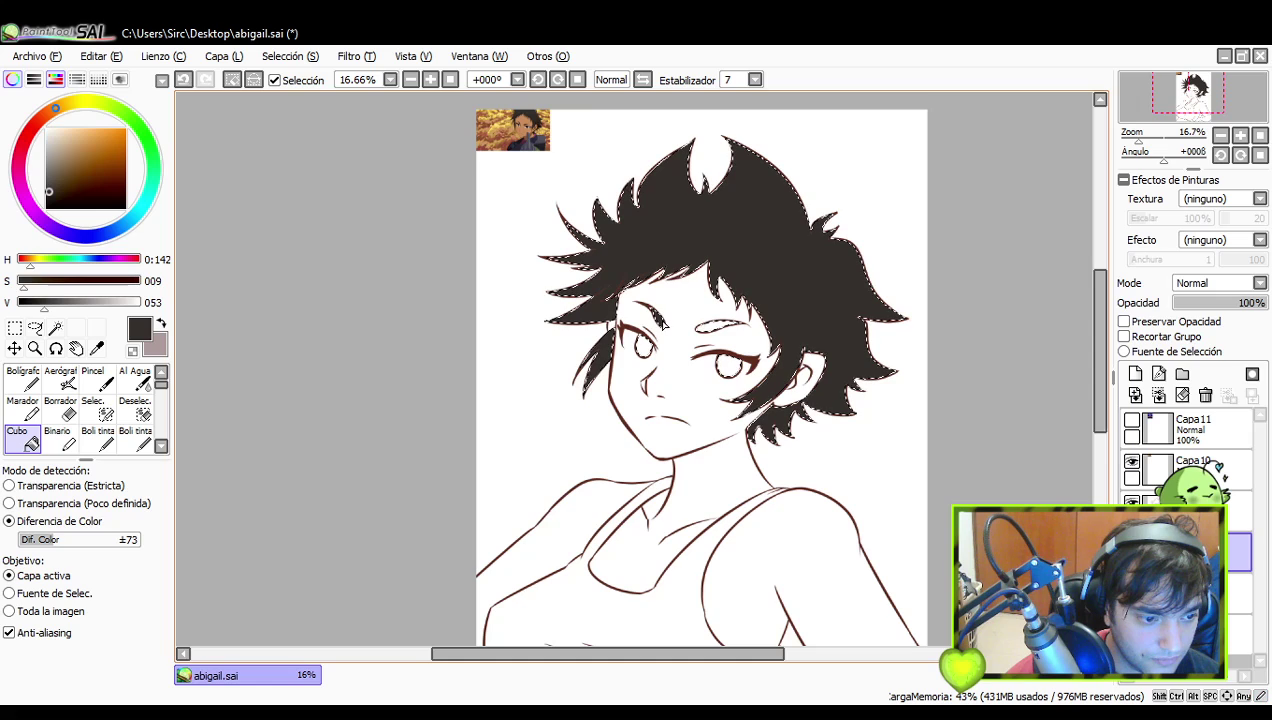
scroll(740, 388, up, 1)
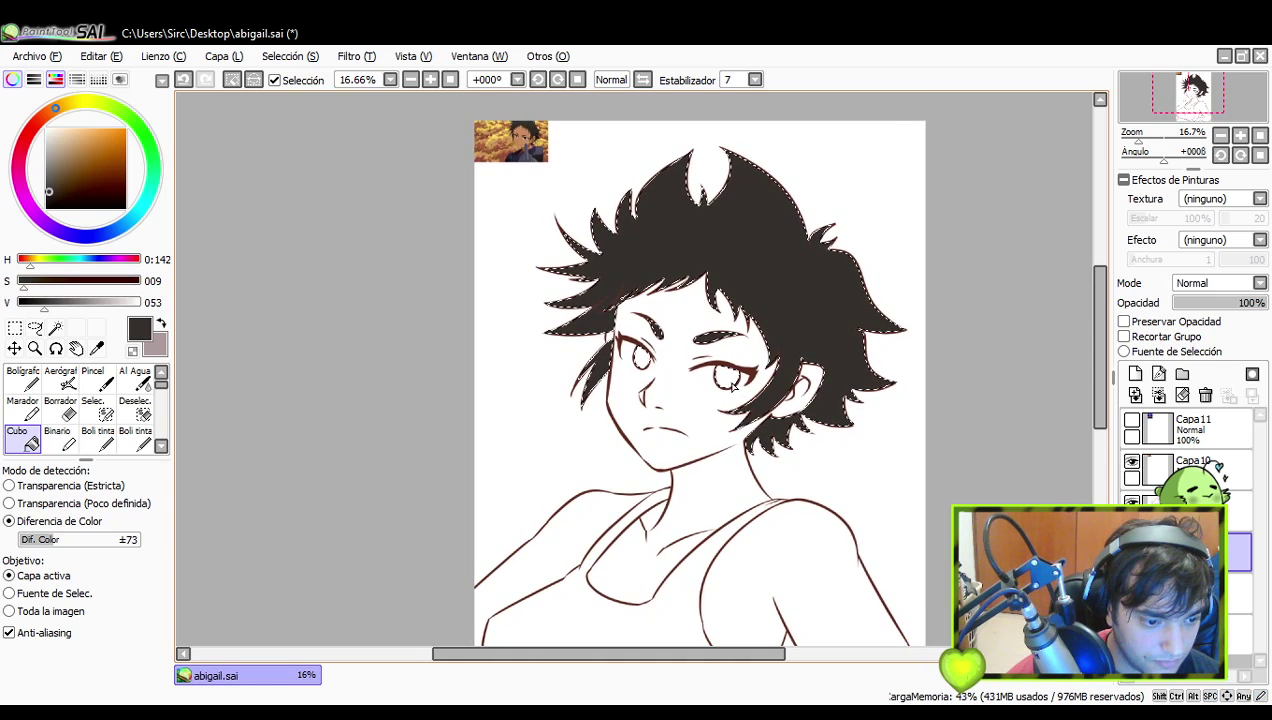
- Pick the muted purple eye colour from the character's iris in the reference picture
drag(595, 224, 655, 428)
click(1240, 136)
click(1240, 136)
click(1240, 136)
click(1240, 136)
drag(413, 255, 675, 303)
alt+click(685, 296)
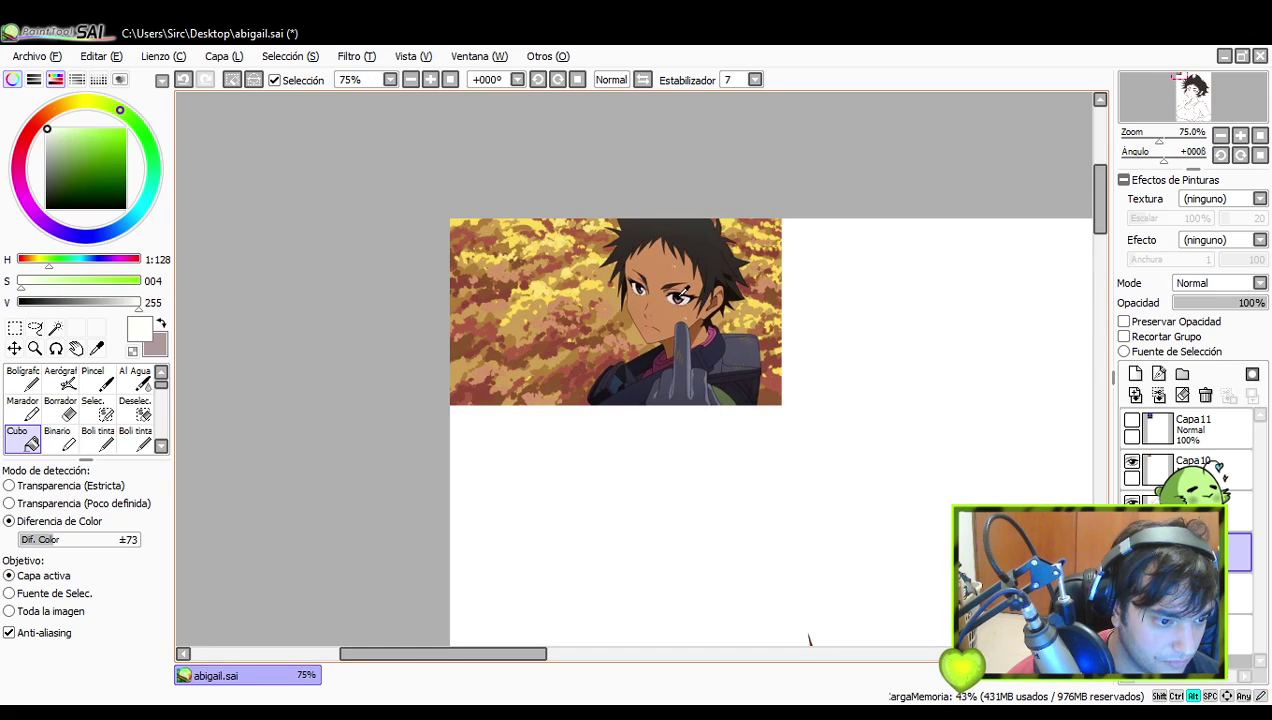
alt+click(684, 292)
drag(819, 434, 860, 580)
alt+click(567, 267)
alt+click(566, 263)
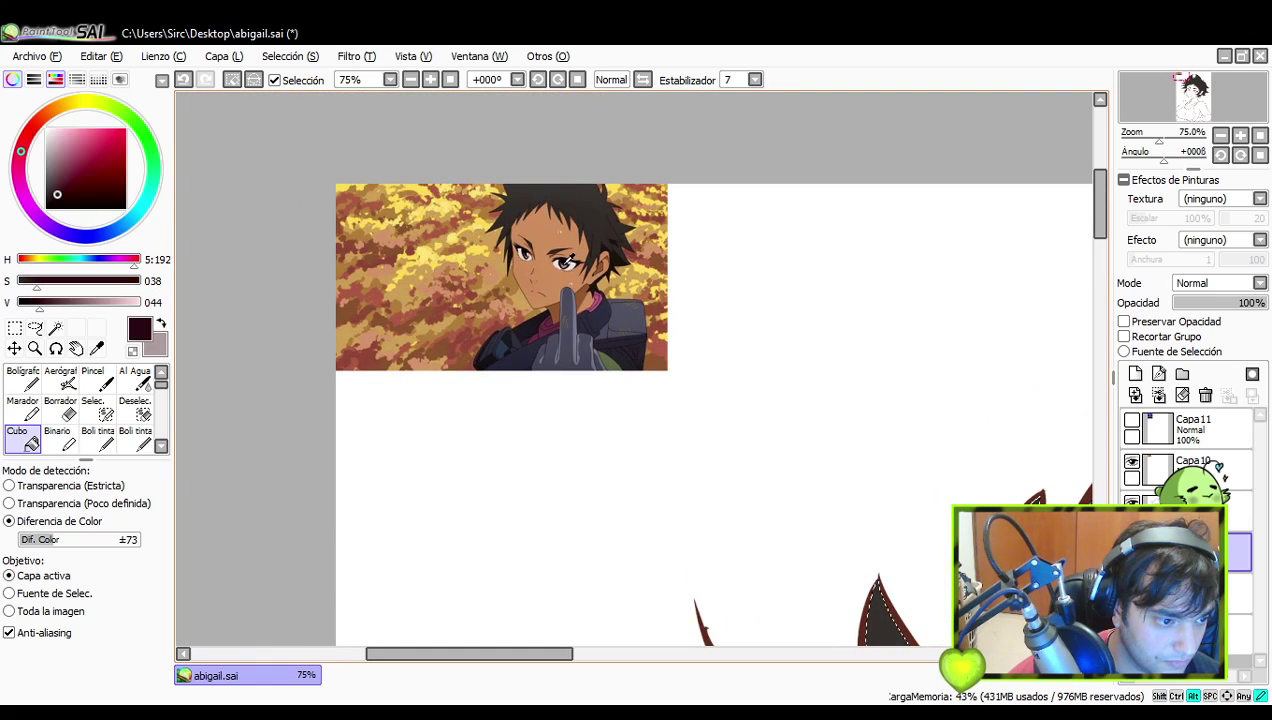
alt+click(566, 262)
alt+click(563, 259)
alt+click(566, 262)
- Fill both selected irises with the muted purple and clear the selection
drag(775, 472, 510, 180)
drag(837, 533, 528, 196)
drag(815, 434, 699, 162)
click(764, 476)
click(400, 390)
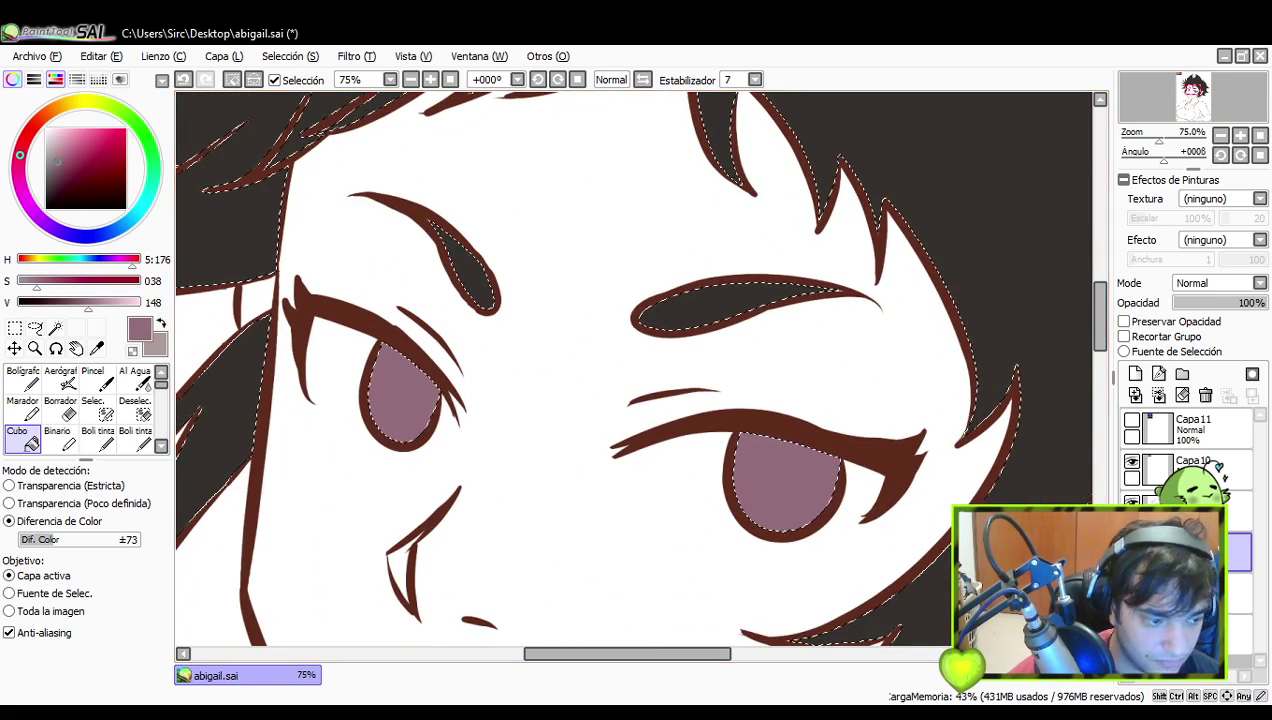
click(1220, 135)
click(1220, 135)
click(1220, 137)
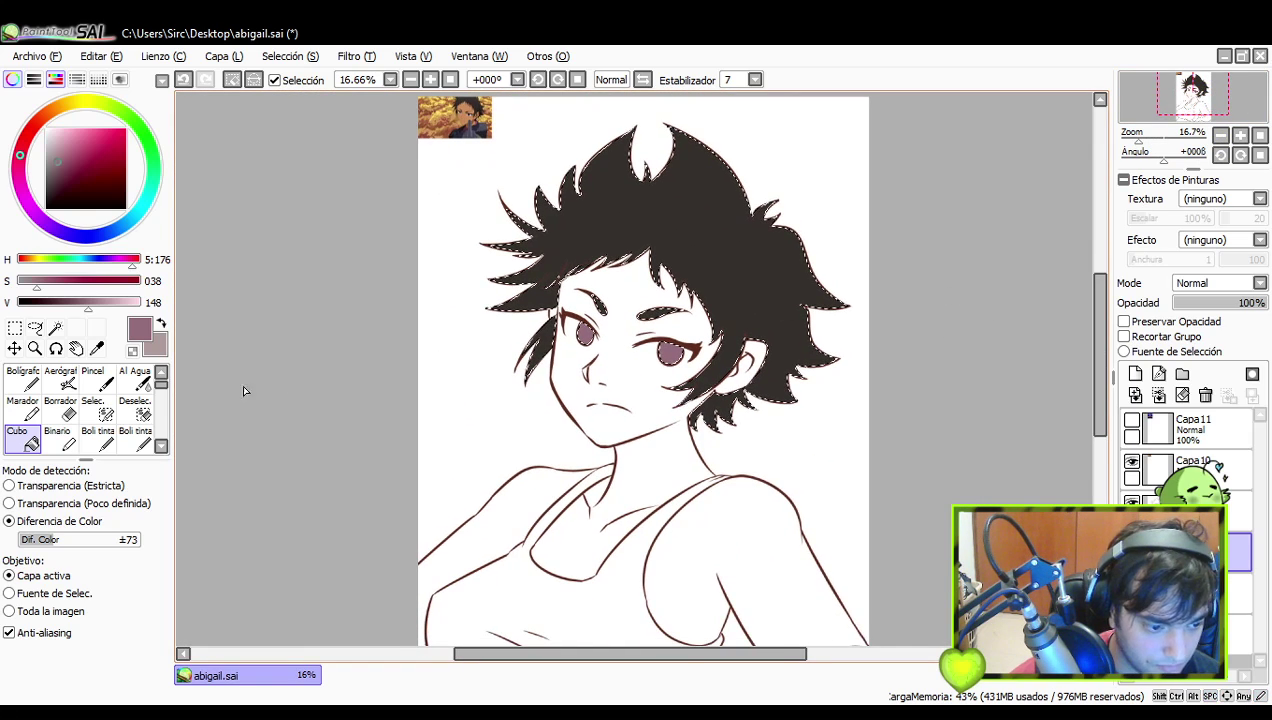
click(14, 327)
key(ctrl+d)
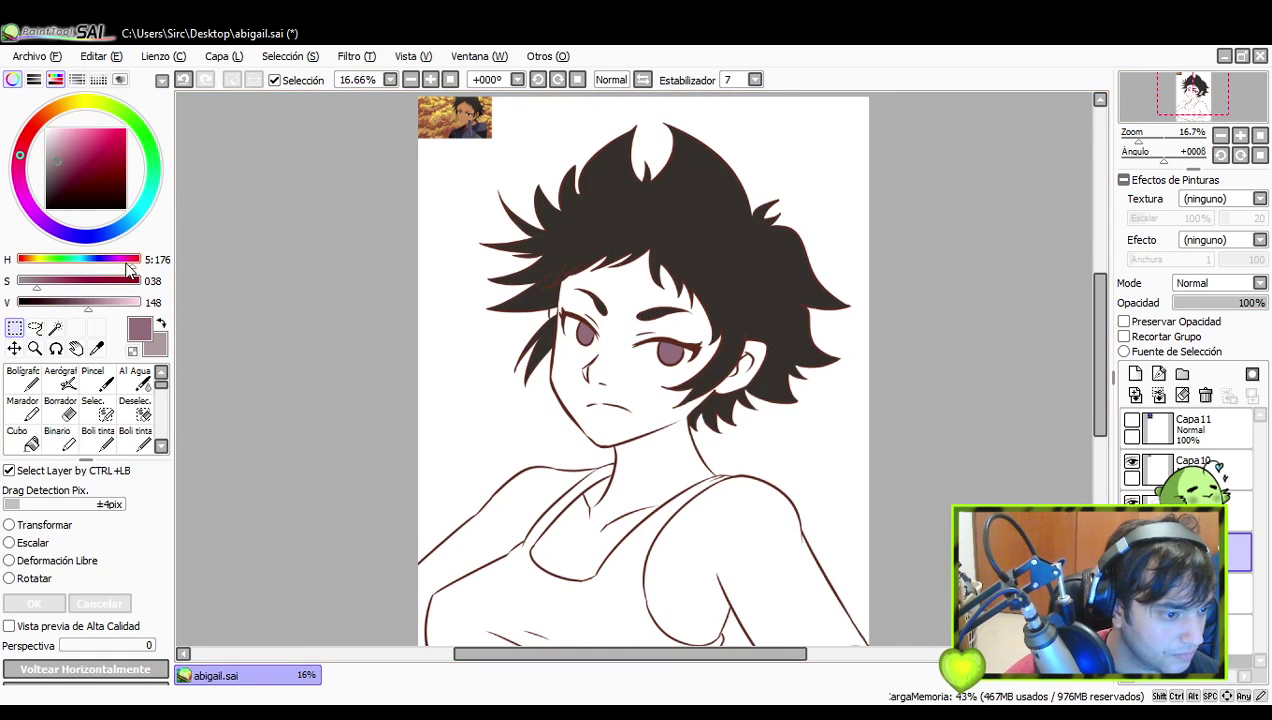
- Pick the tan skin colour from the character's face in the reference picture
click(56, 328)
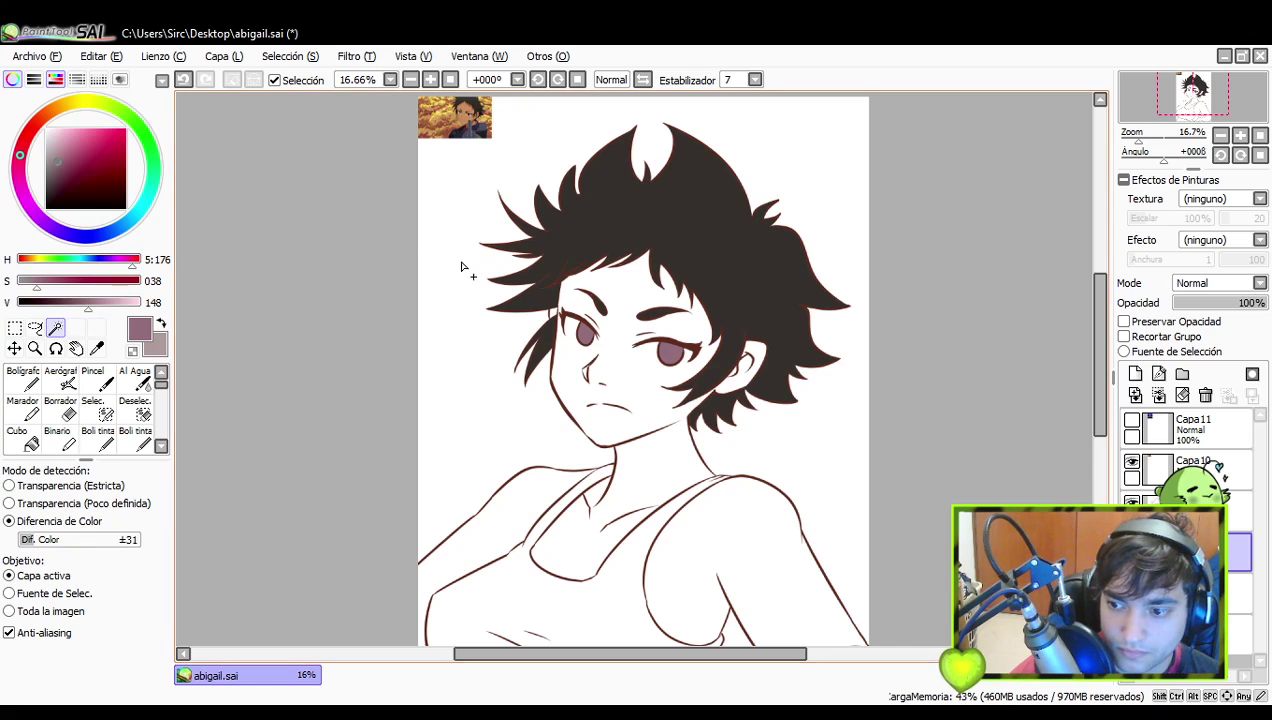
drag(548, 308, 517, 346)
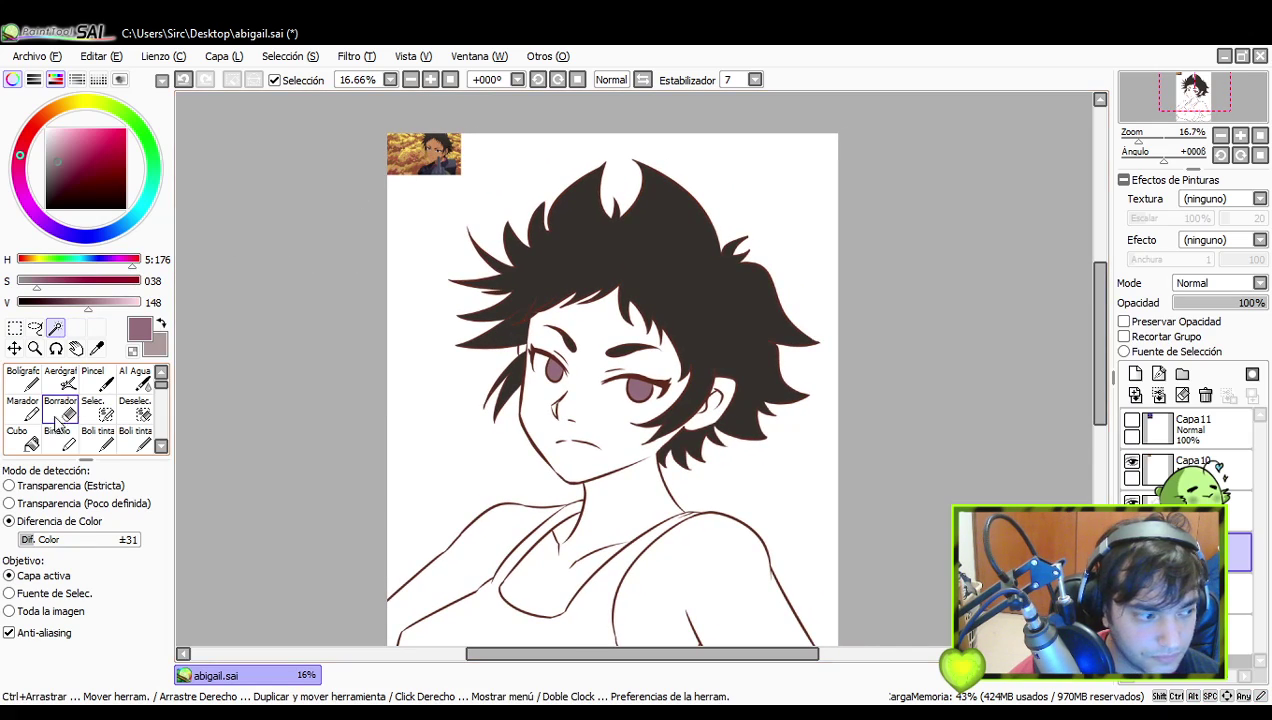
click(27, 436)
alt+click(438, 142)
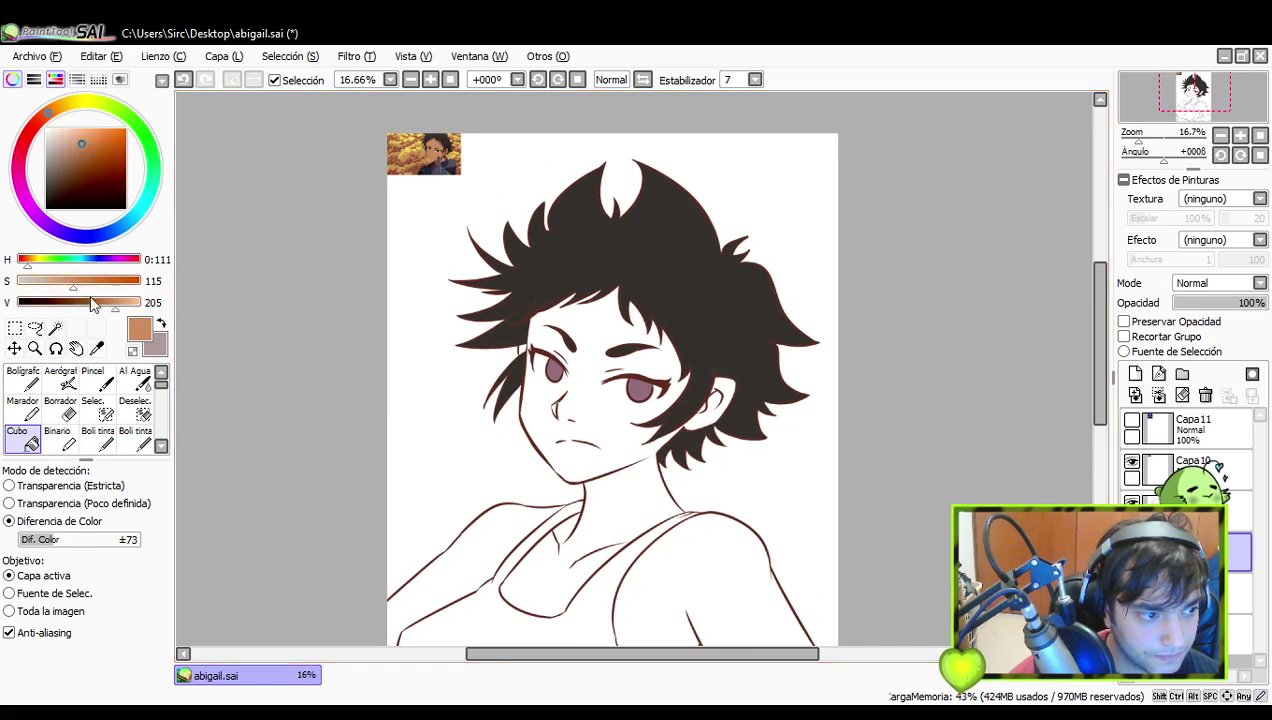
- Select the face, neck, upper chest and ear on the line art layer with the Magic Wand
click(55, 330)
drag(673, 431, 677, 387)
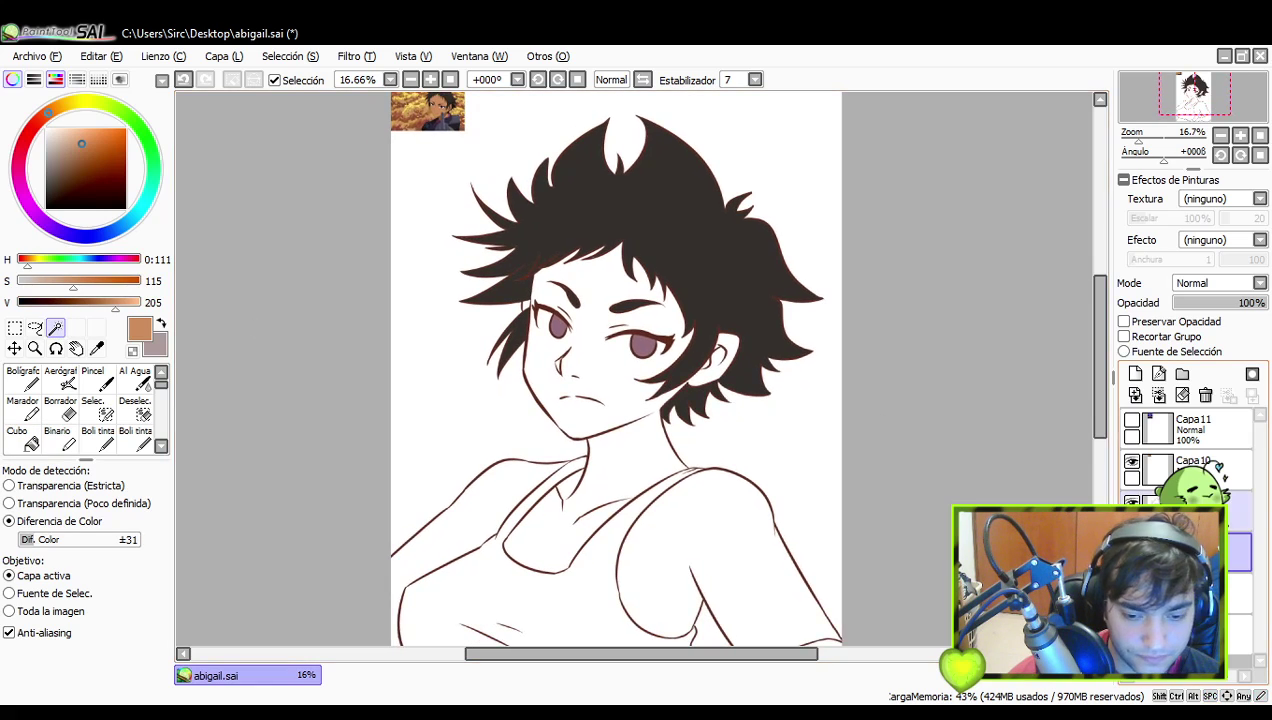
click(1205, 512)
click(637, 408)
drag(606, 463, 620, 455)
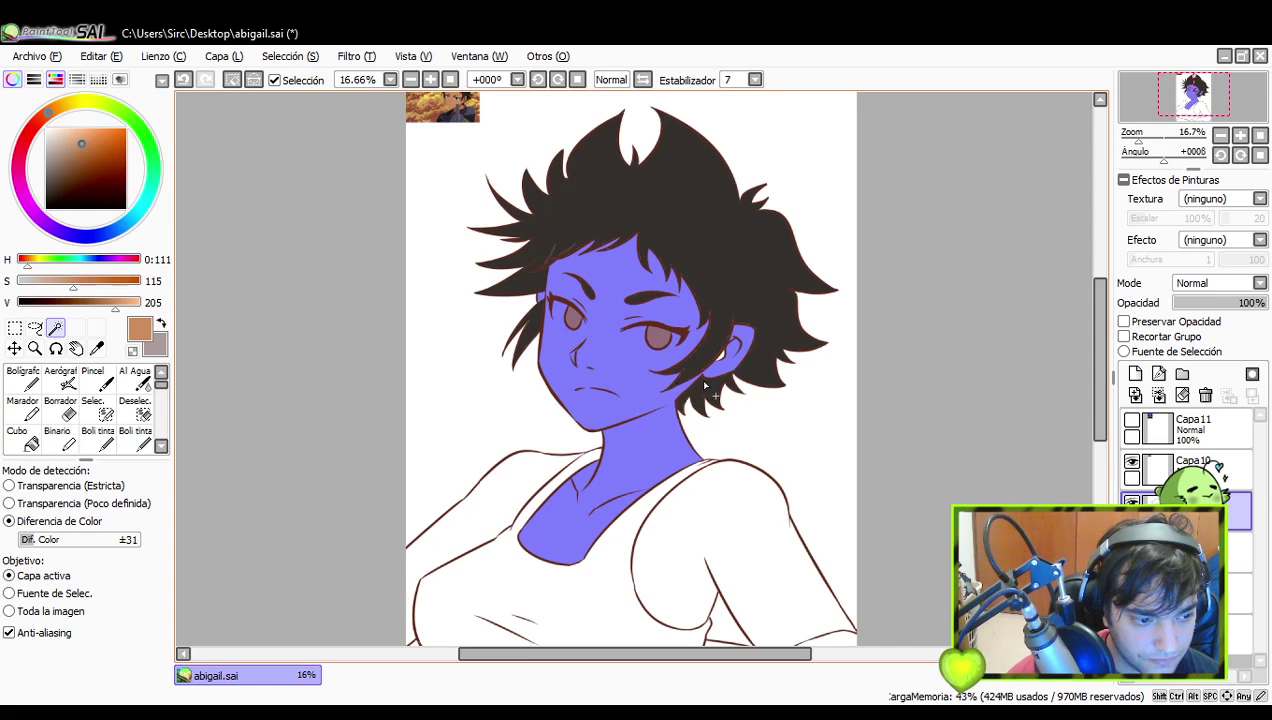
drag(723, 358, 690, 263)
- Add the skin areas of both arms, including the shoulder and forearm, to the selection
click(753, 494)
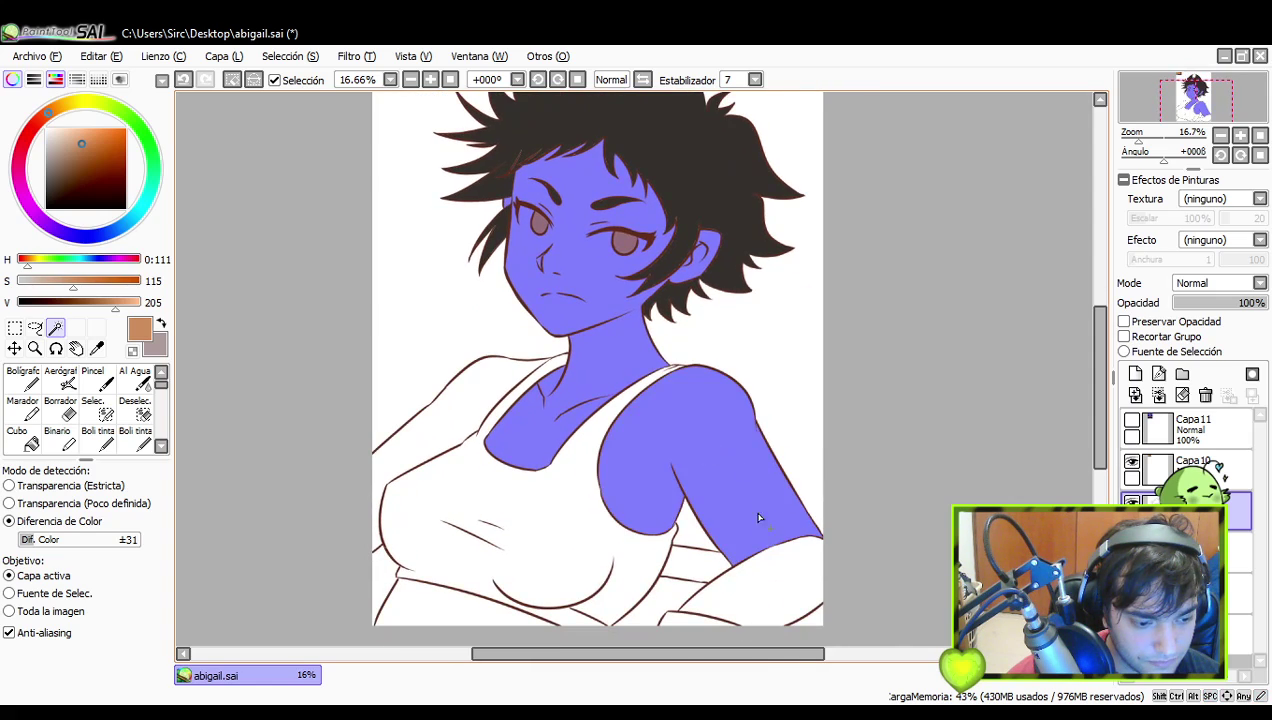
click(767, 574)
click(414, 431)
drag(571, 503, 528, 420)
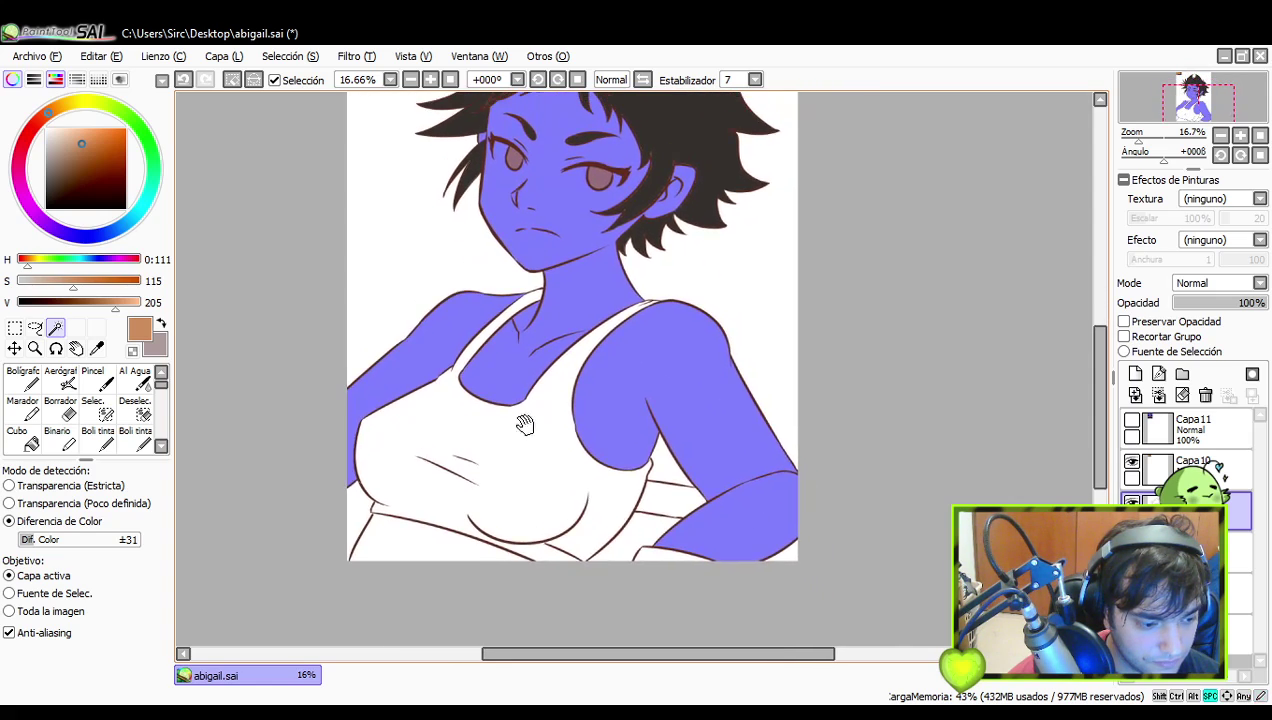
click(408, 532)
click(530, 497)
key(ctrl+z)
key(ctrl+z)
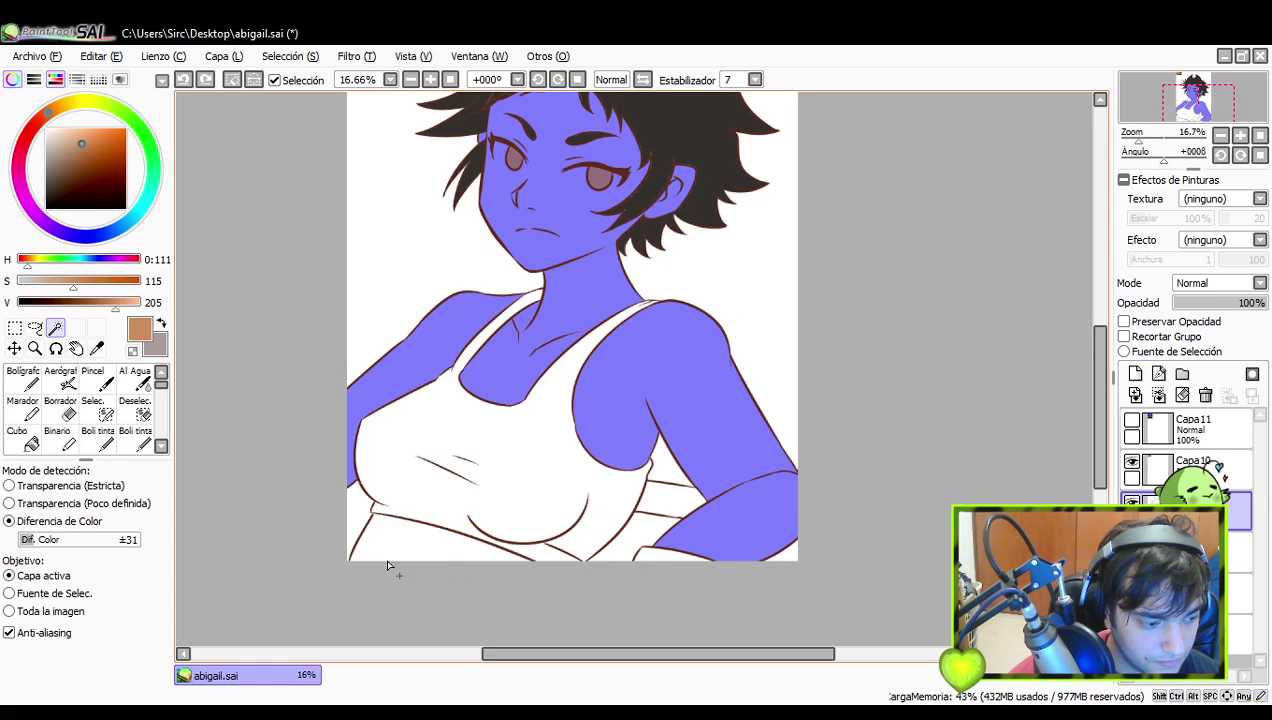
- Try to add the waist's lower corner to the selection with the selection brush
drag(392, 567, 403, 556)
click(92, 410)
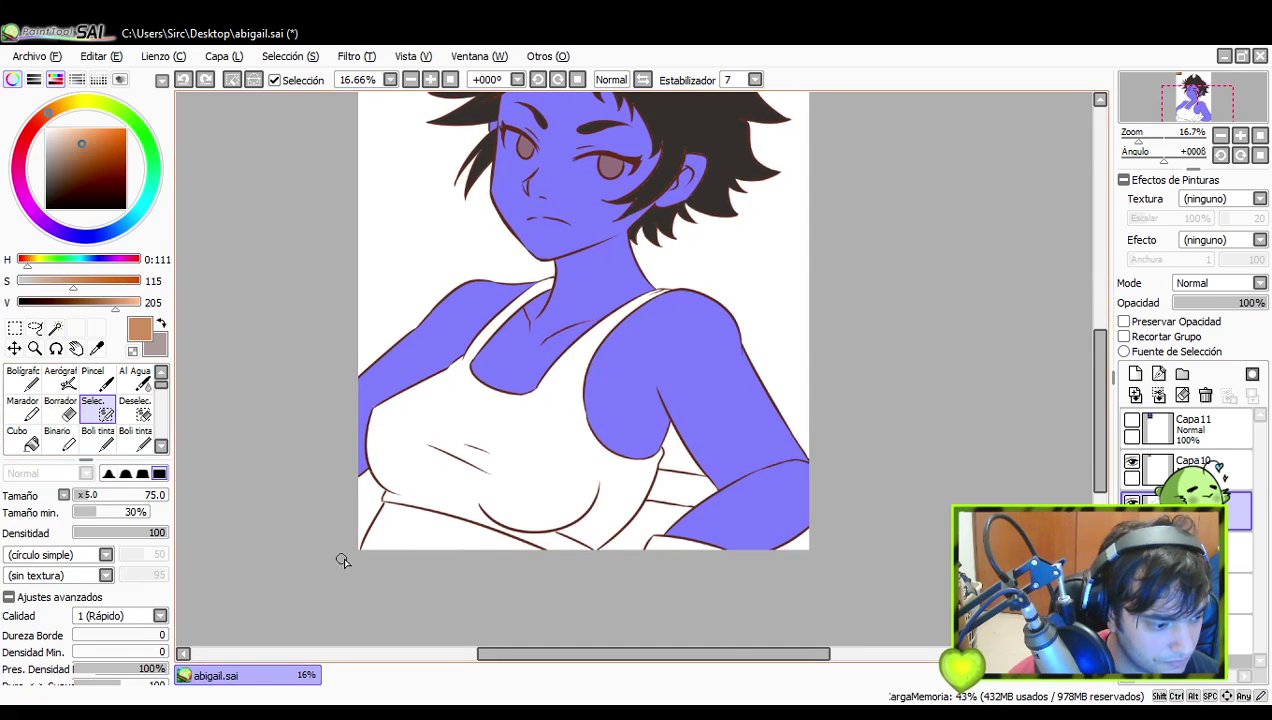
key(ctrl+z)
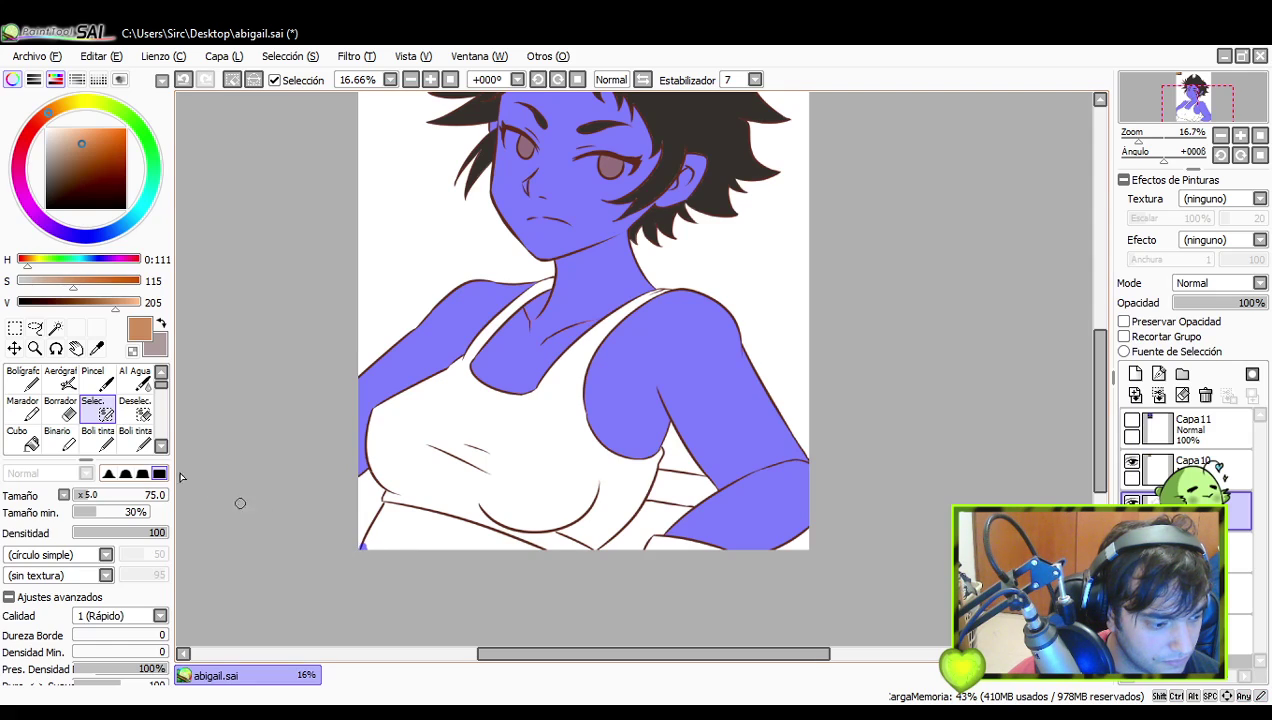
key(w)
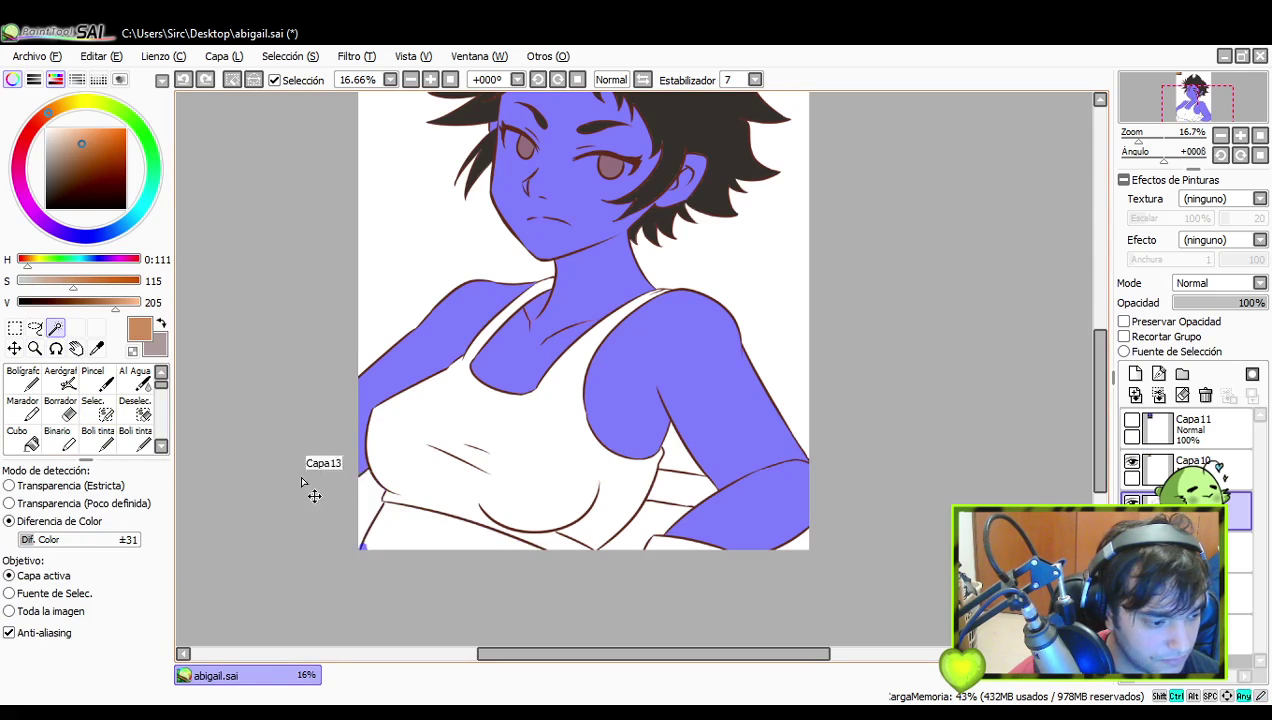
- Close the line gap beneath the tank top's hem with a selection brush dab, and select the bare midriff with the Magic Wand
click(1242, 135)
click(1242, 135)
click(1242, 135)
drag(405, 542, 1046, 68)
drag(820, 185, 814, 211)
click(100, 412)
click(525, 314)
key(ctrl+z)
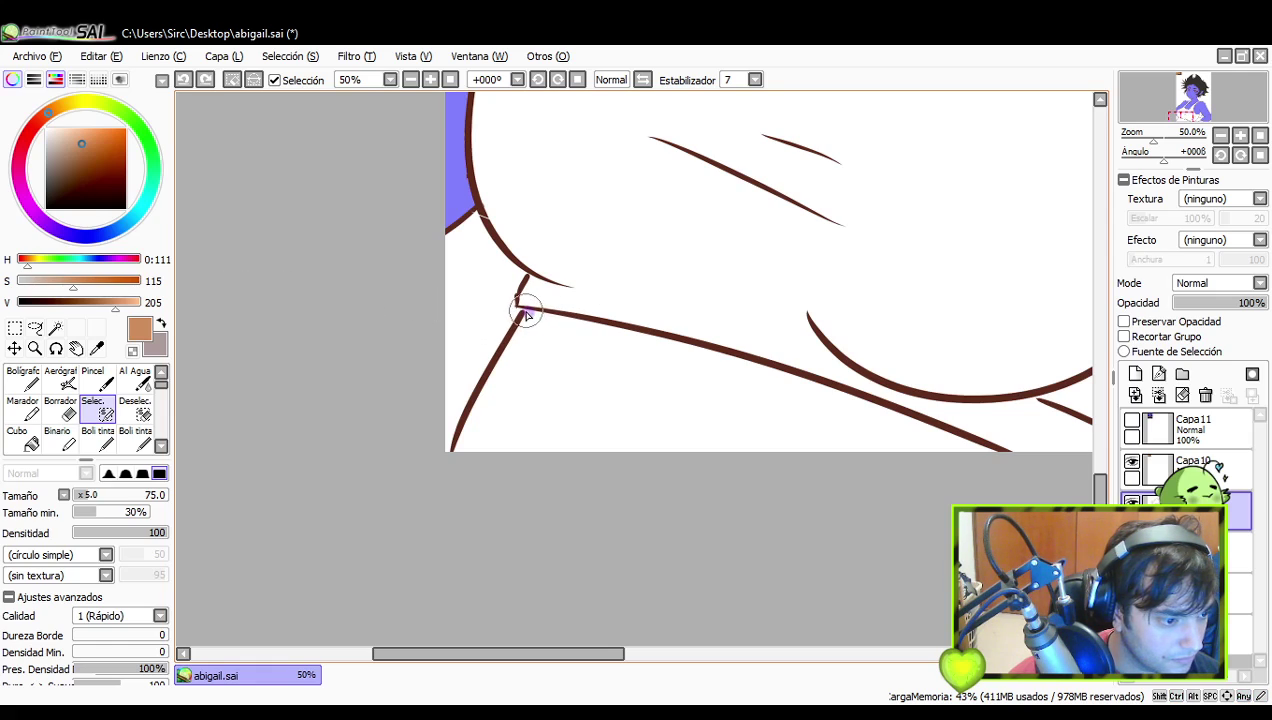
click(525, 315)
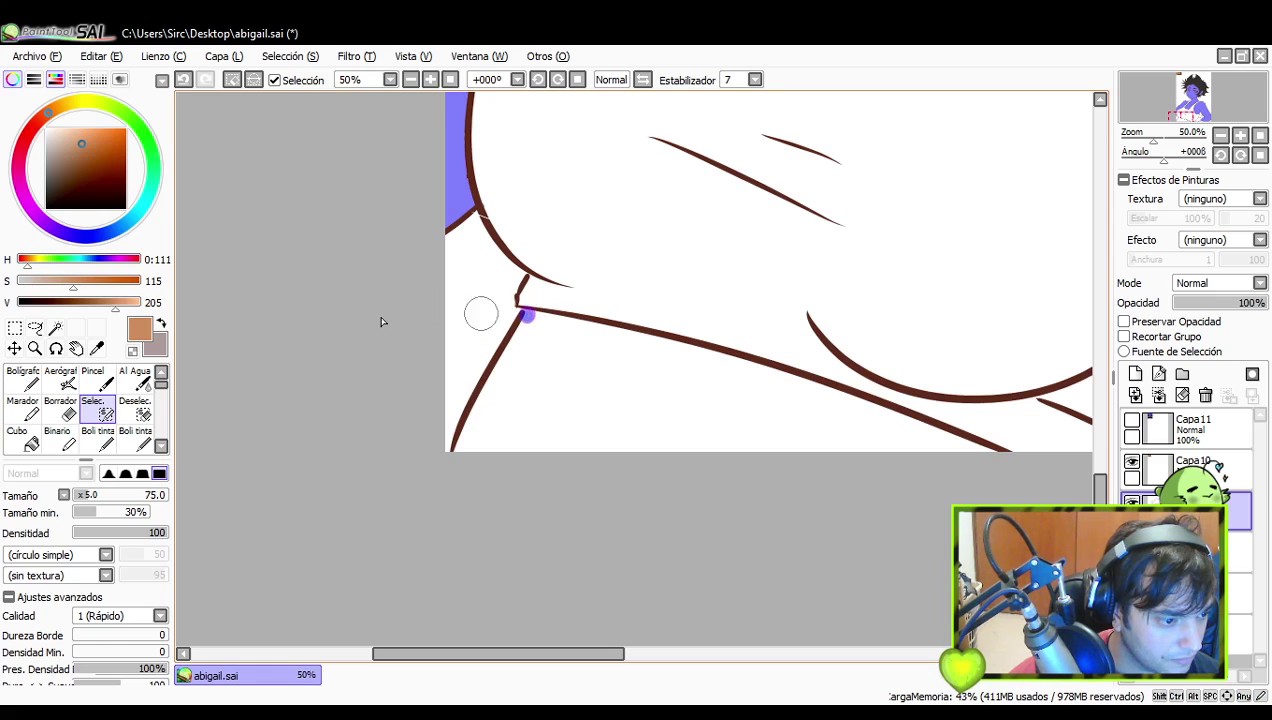
click(55, 328)
click(571, 383)
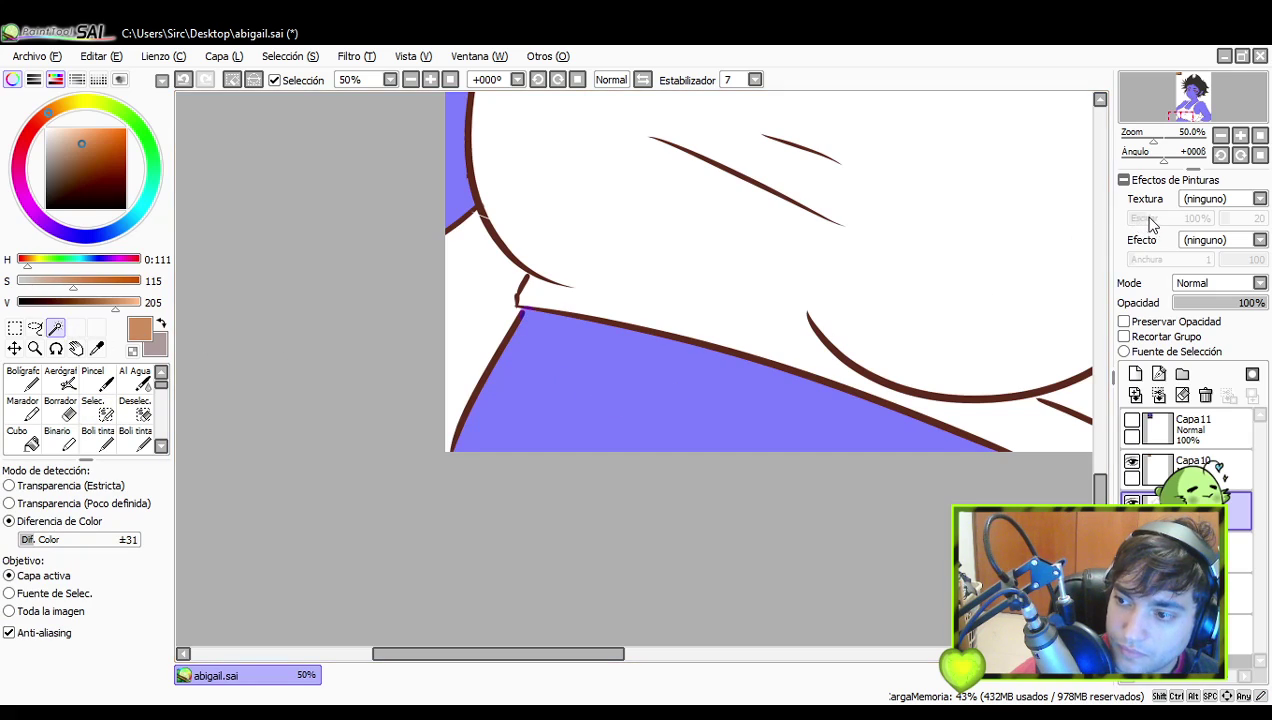
- Fill the selected face, neck, chest, arms and midriff with the tan skin colour on the separate colour layer below the line art
click(1220, 136)
click(1220, 136)
click(1220, 136)
key(space)
drag(931, 267, 755, 397)
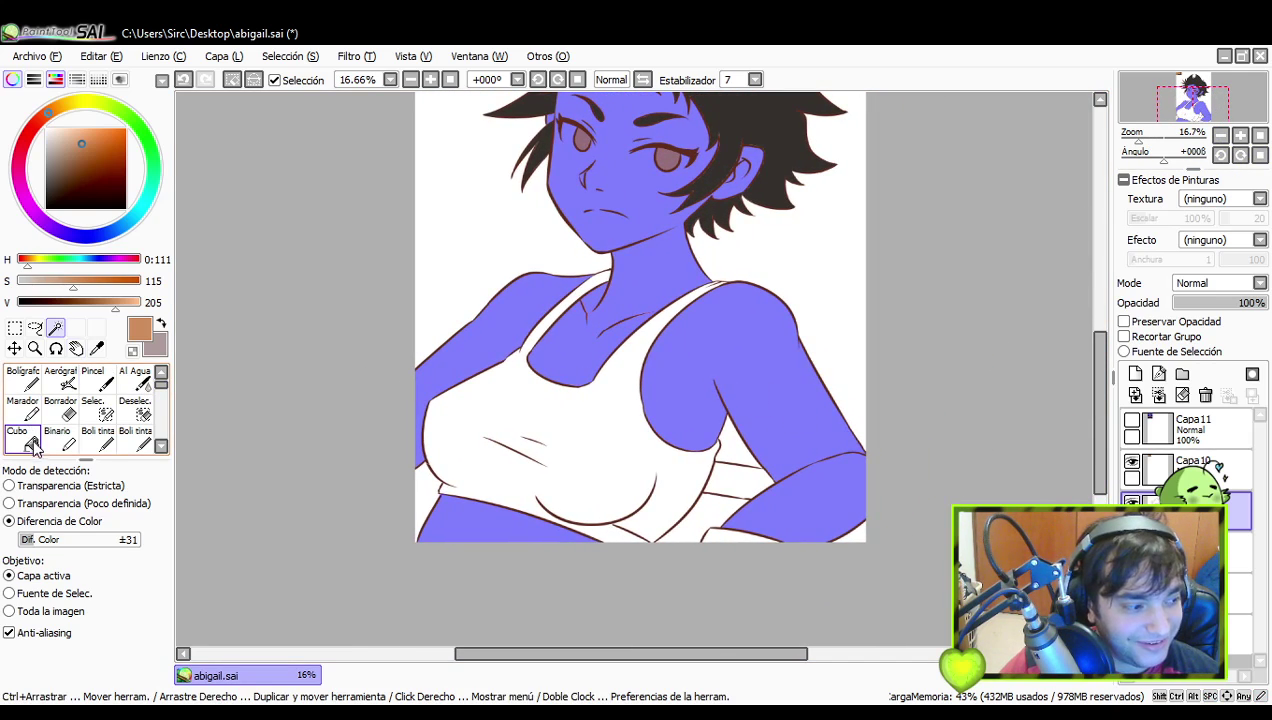
click(33, 445)
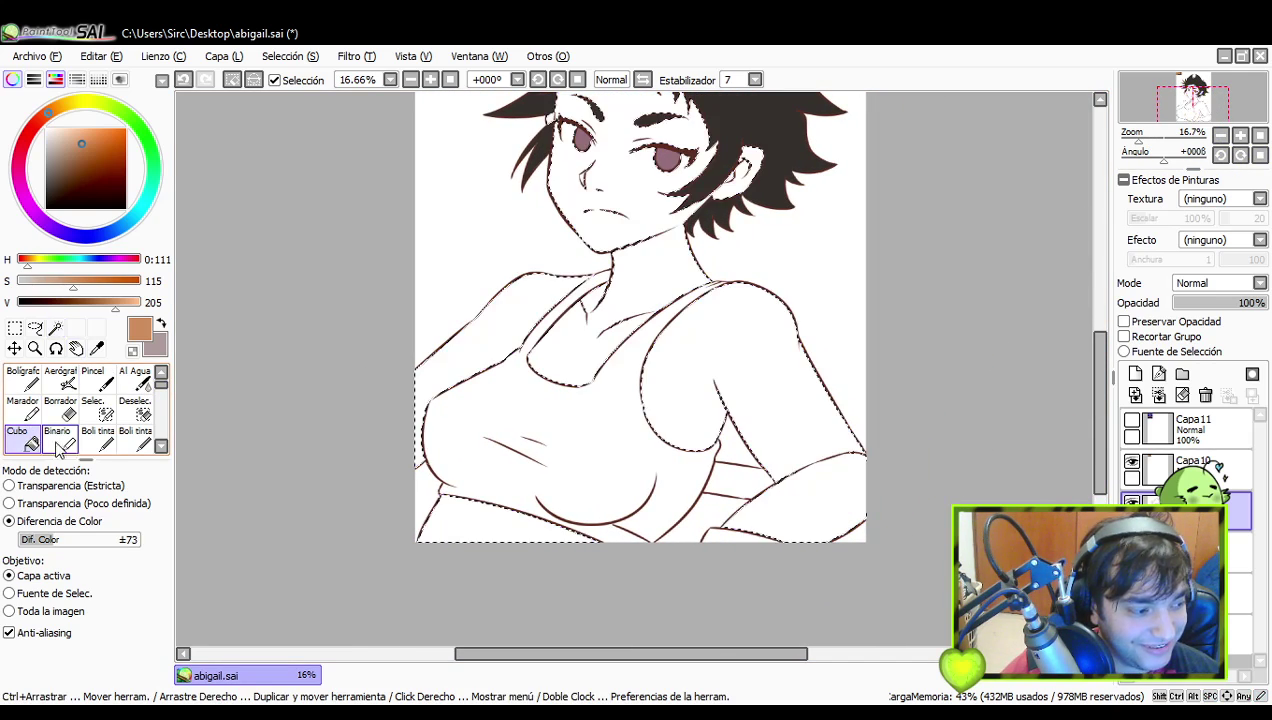
click(1238, 550)
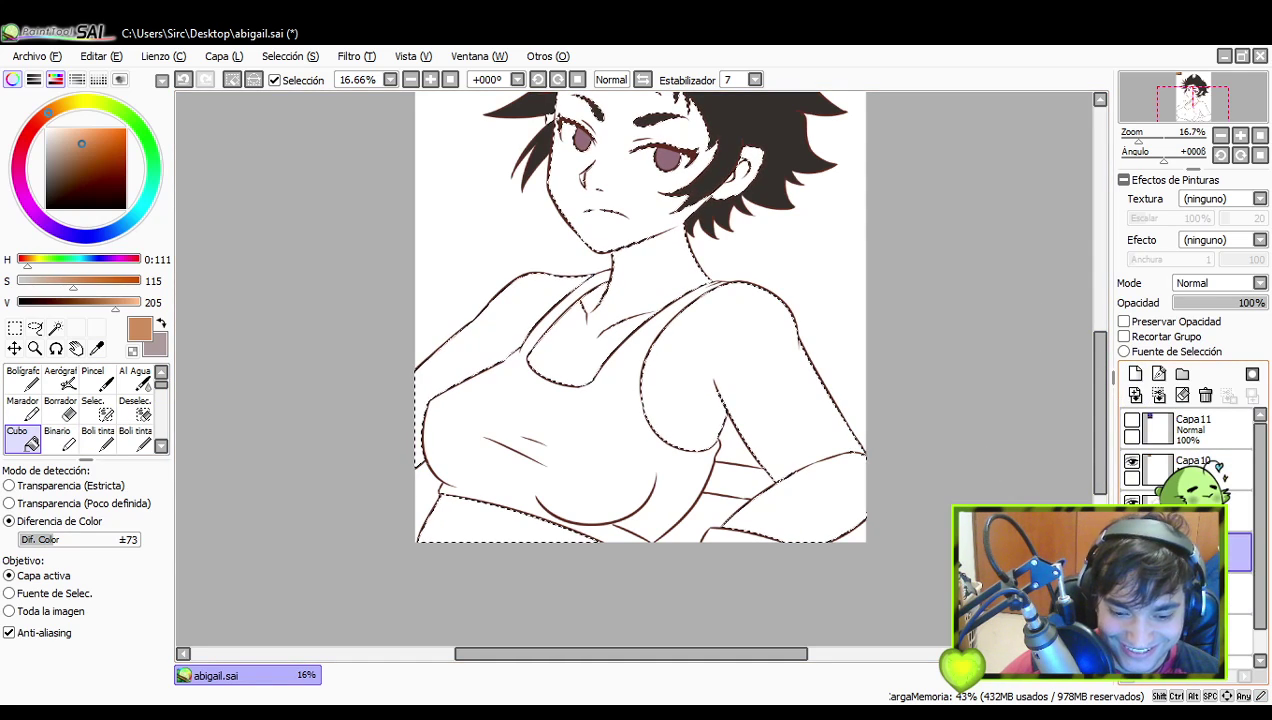
click(1238, 590)
click(781, 385)
drag(712, 382, 727, 445)
click(658, 331)
drag(642, 339, 647, 384)
click(545, 416)
drag(750, 565, 726, 411)
click(492, 489)
click(785, 473)
- Pick the darker brown skin-shadow colour from the character in the reference picture
drag(848, 450, 849, 530)
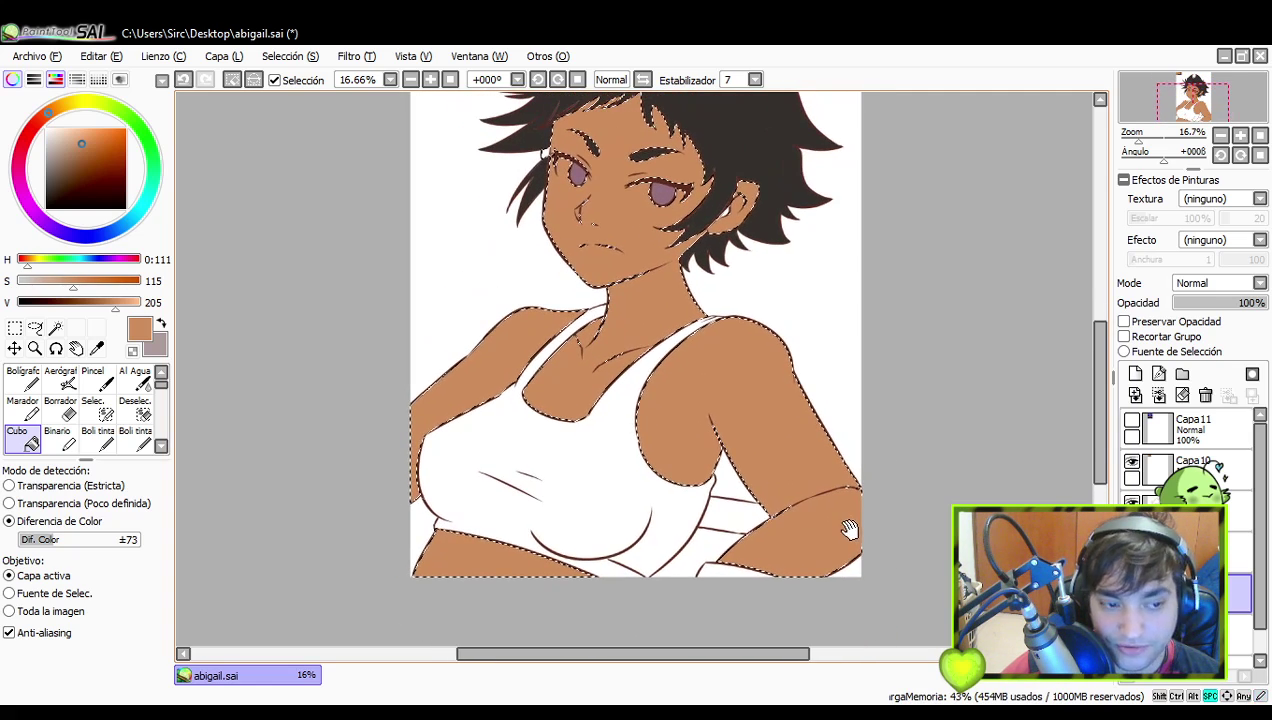
drag(732, 267, 767, 321)
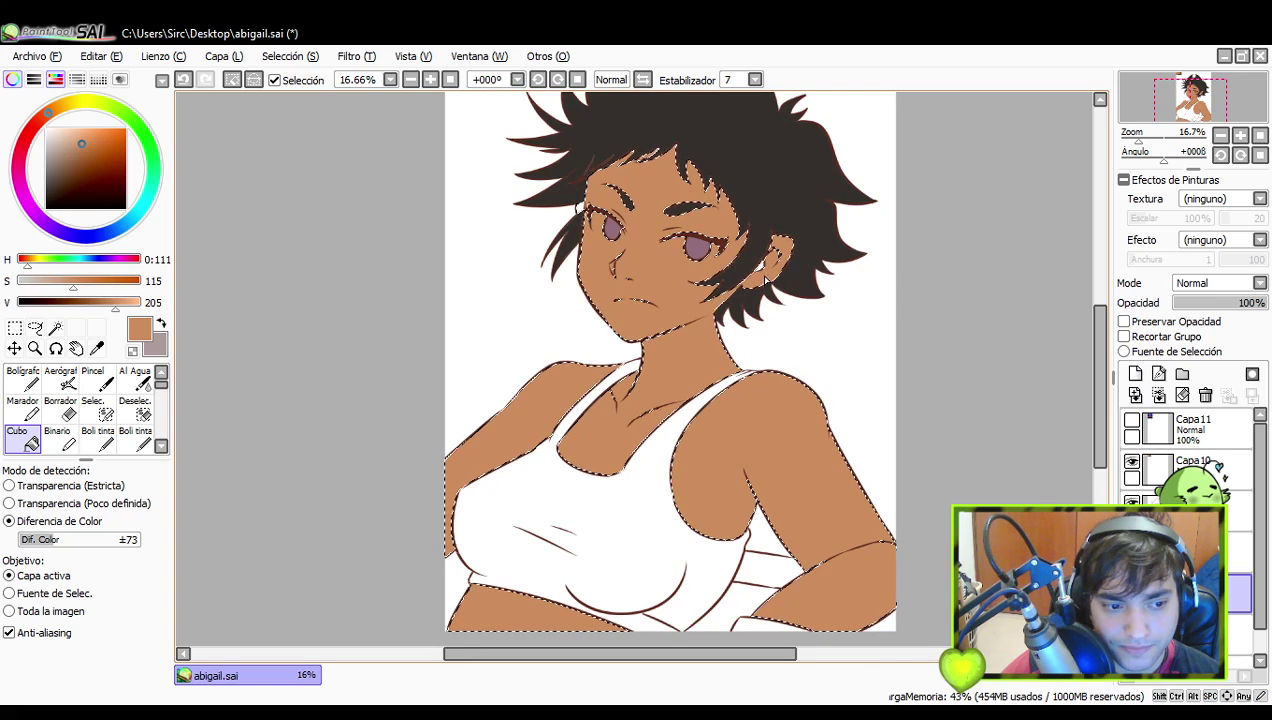
drag(686, 208, 790, 518)
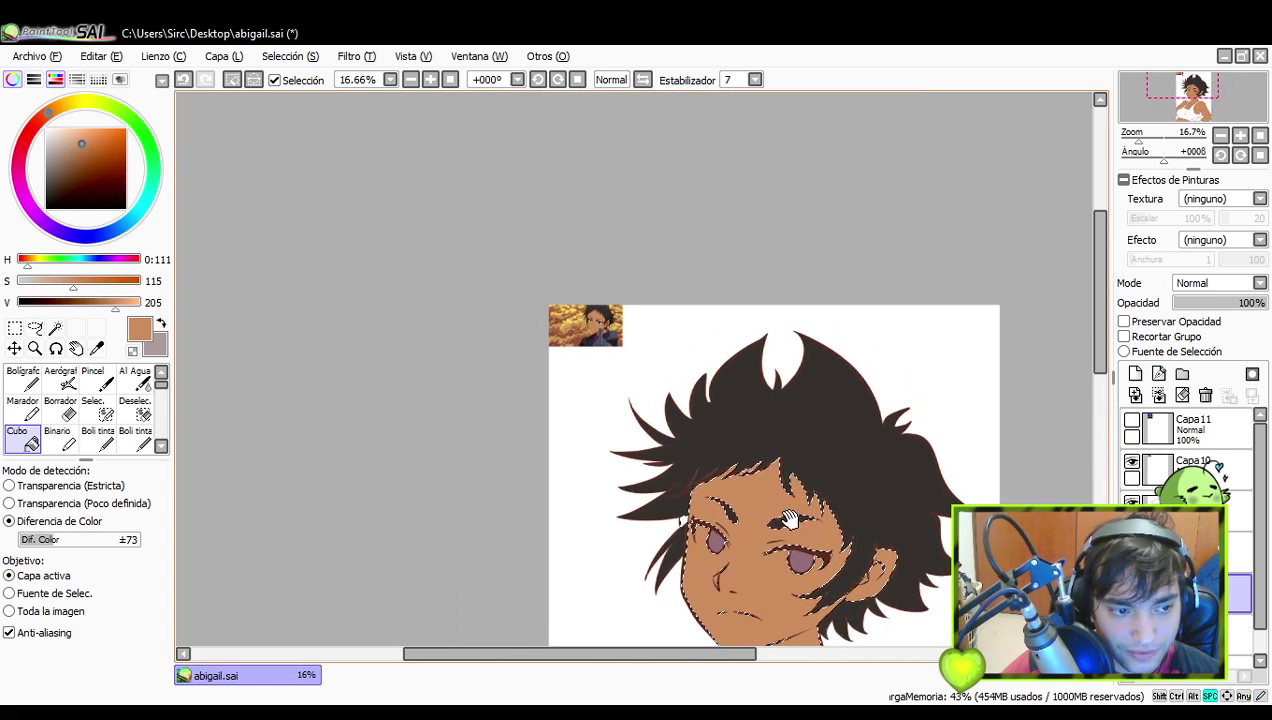
click(1241, 136)
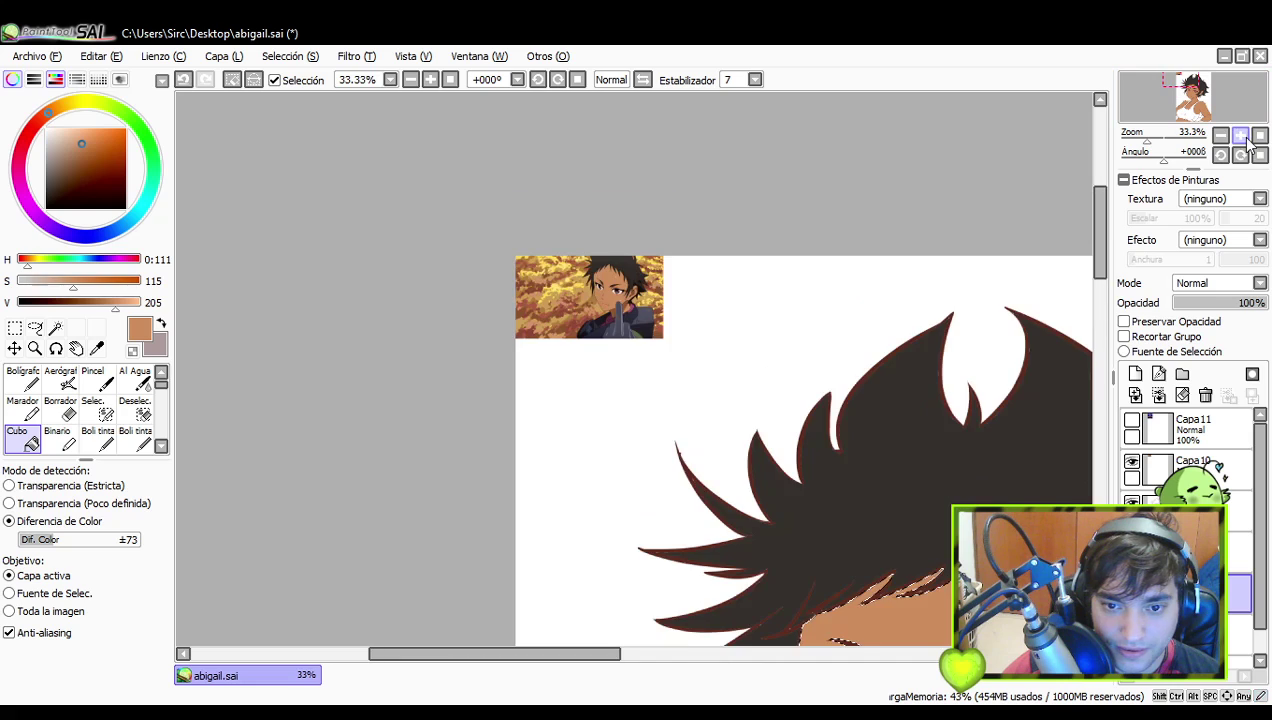
click(1244, 138)
click(1244, 138)
drag(651, 246, 682, 350)
alt+click(643, 327)
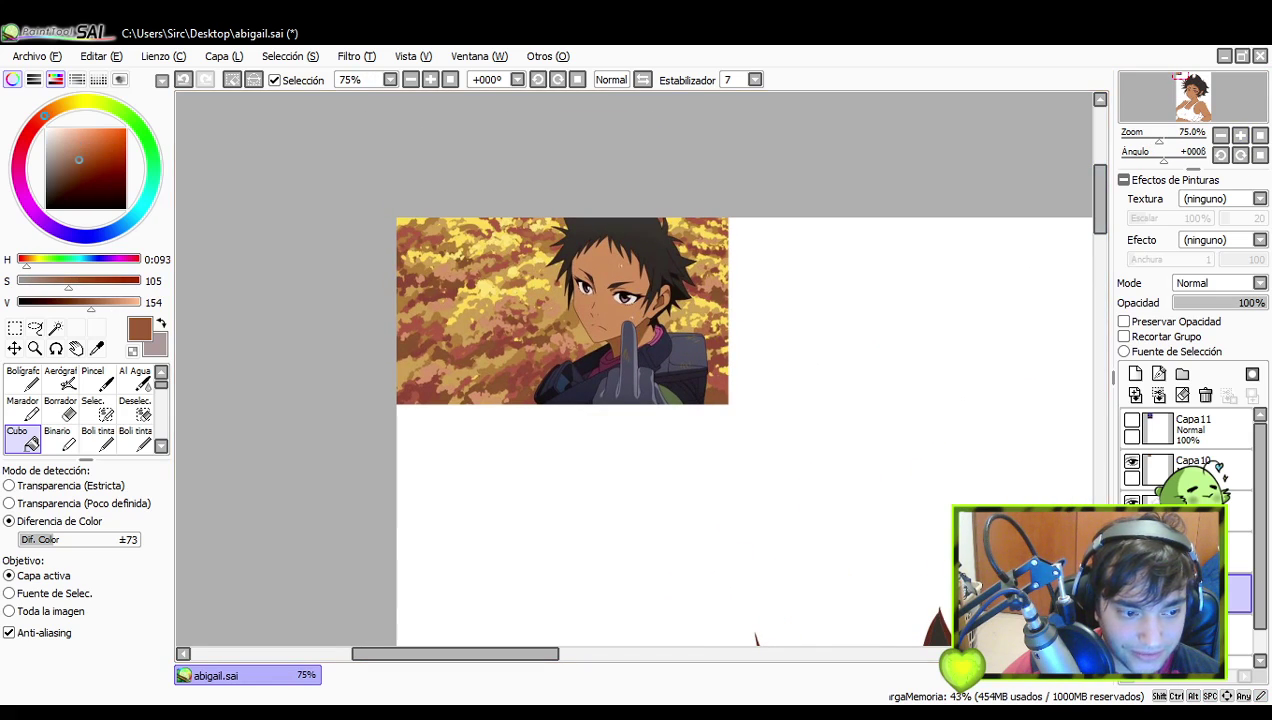
- Set the pen size to 57 and paint the brown shadow on the neck beneath the jaw
click(1221, 136)
click(1221, 136)
click(1221, 136)
click(1221, 136)
drag(968, 545, 868, 342)
click(22, 380)
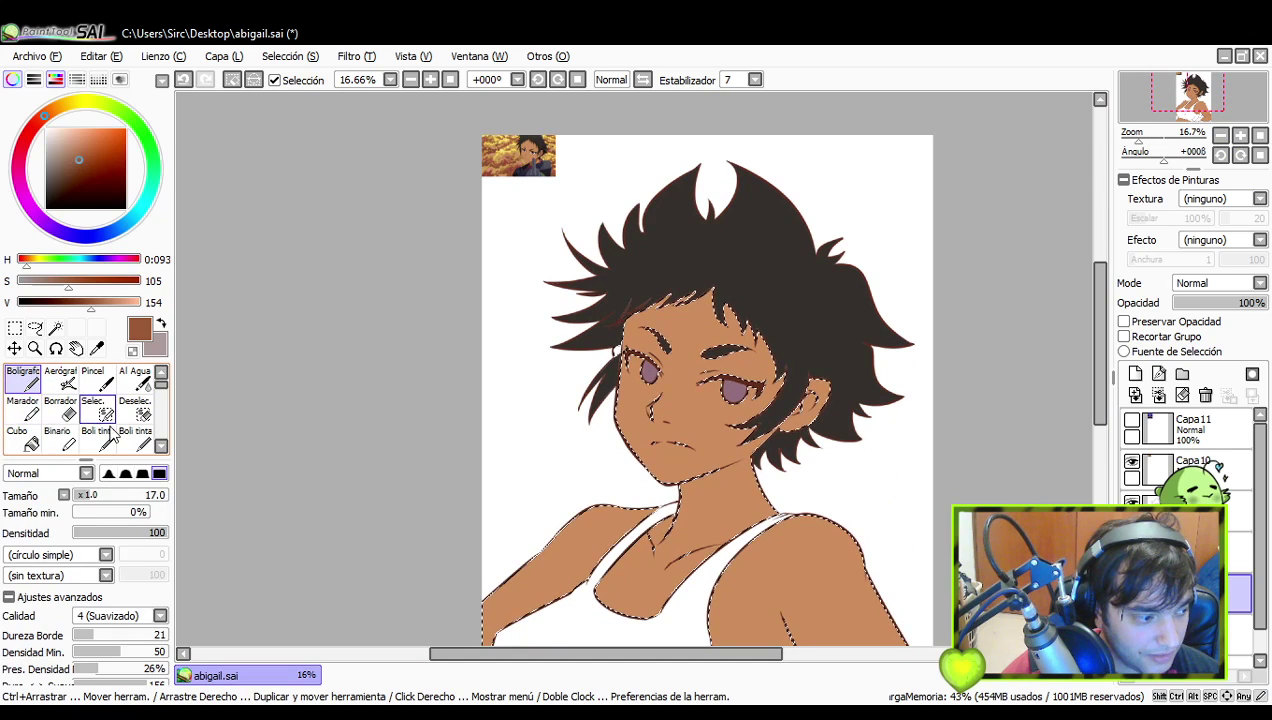
click(148, 500)
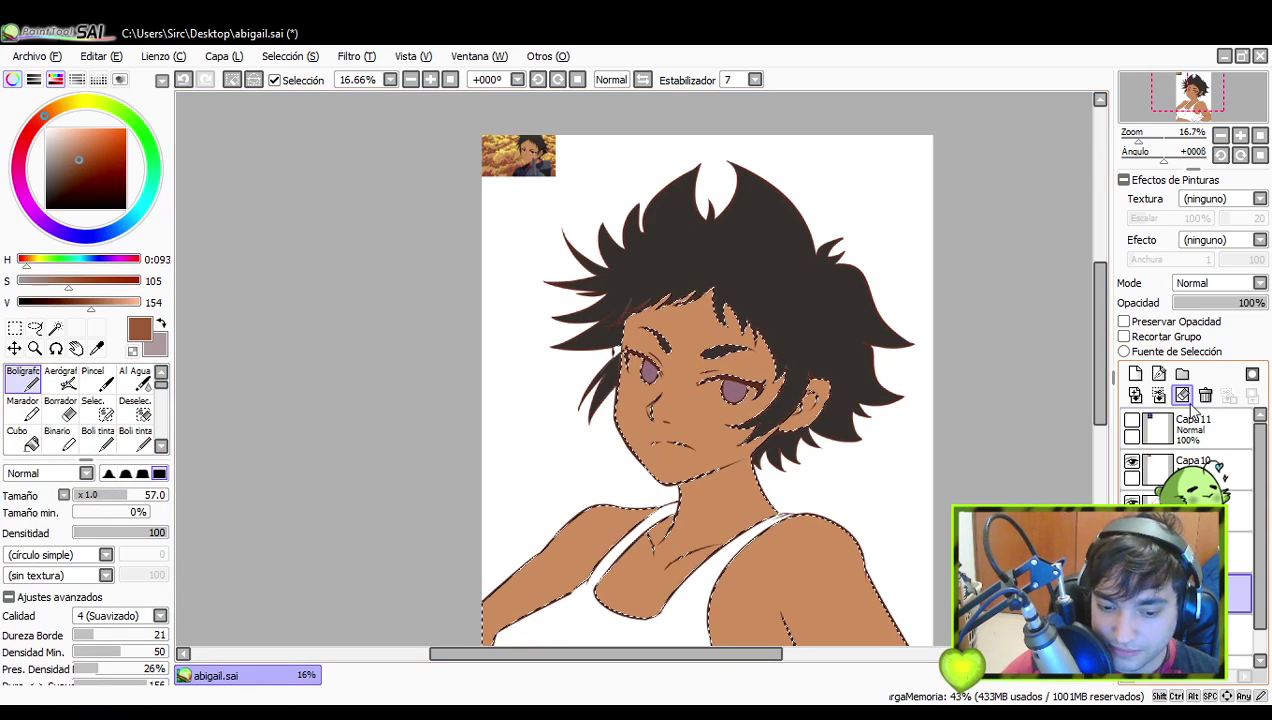
drag(814, 502, 827, 457)
key(ctrl+z)
mouse_move(690, 448)
mouse_down()
mouse_move(752, 408)
mouse_move(707, 438)
mouse_up()
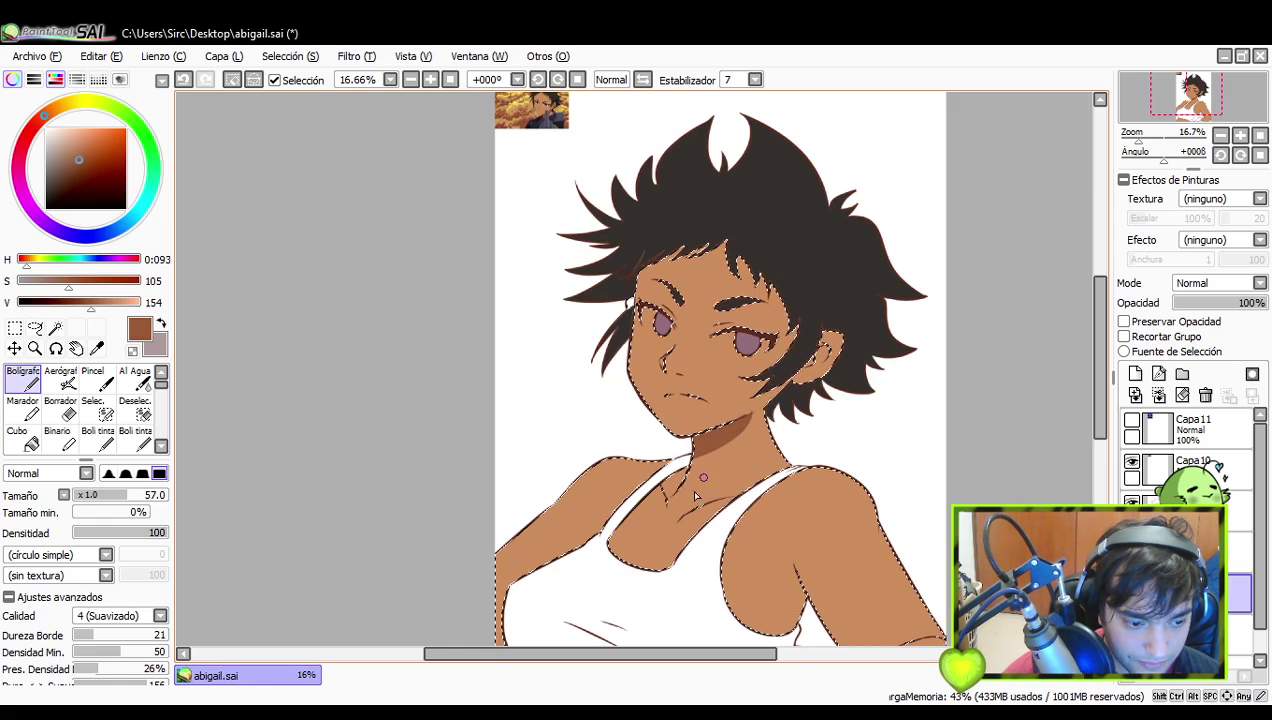
- Paint a brown shadow on the near shoulder along the tank top's armhole edge, redrawing the stroke until the curve is clean
drag(735, 485, 727, 434)
drag(799, 417, 740, 574)
key(ctrl+z)
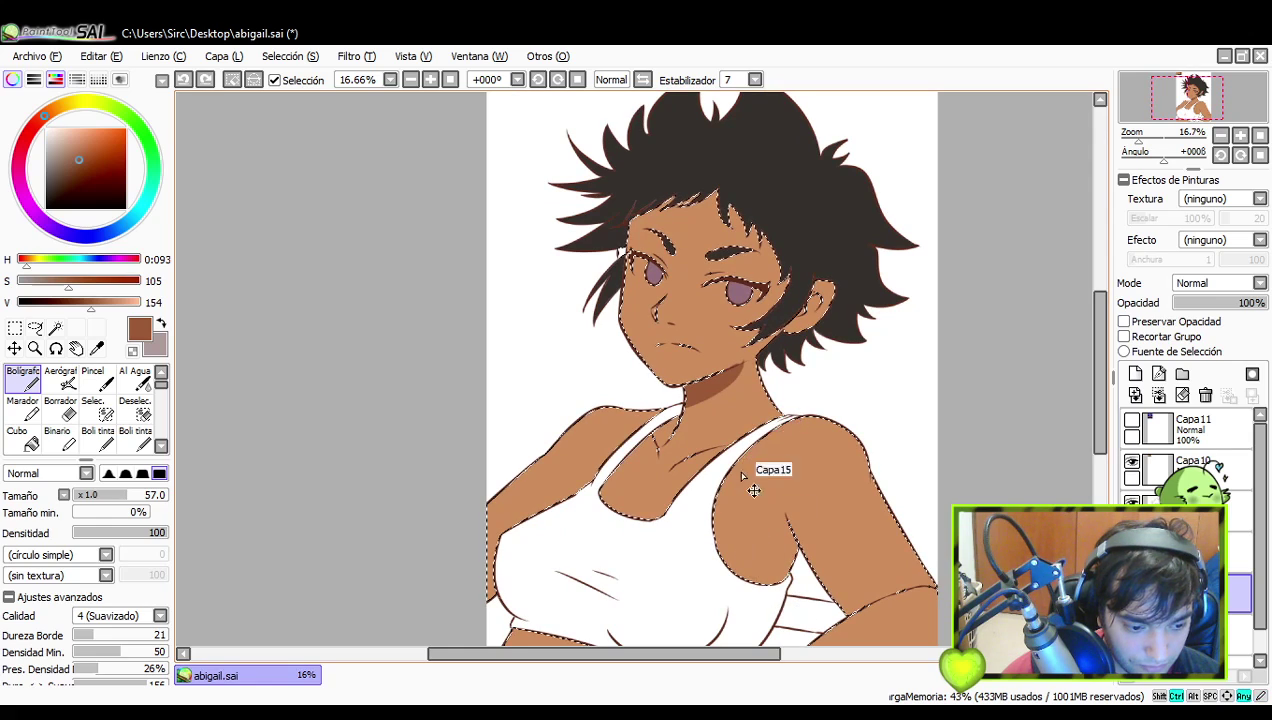
drag(799, 413, 738, 568)
key(ctrl+z)
drag(800, 414, 740, 574)
key(ctrl+z)
drag(802, 413, 738, 574)
mouse_move(773, 426)
mouse_down()
mouse_move(737, 550)
mouse_move(769, 436)
mouse_move(730, 542)
mouse_up()
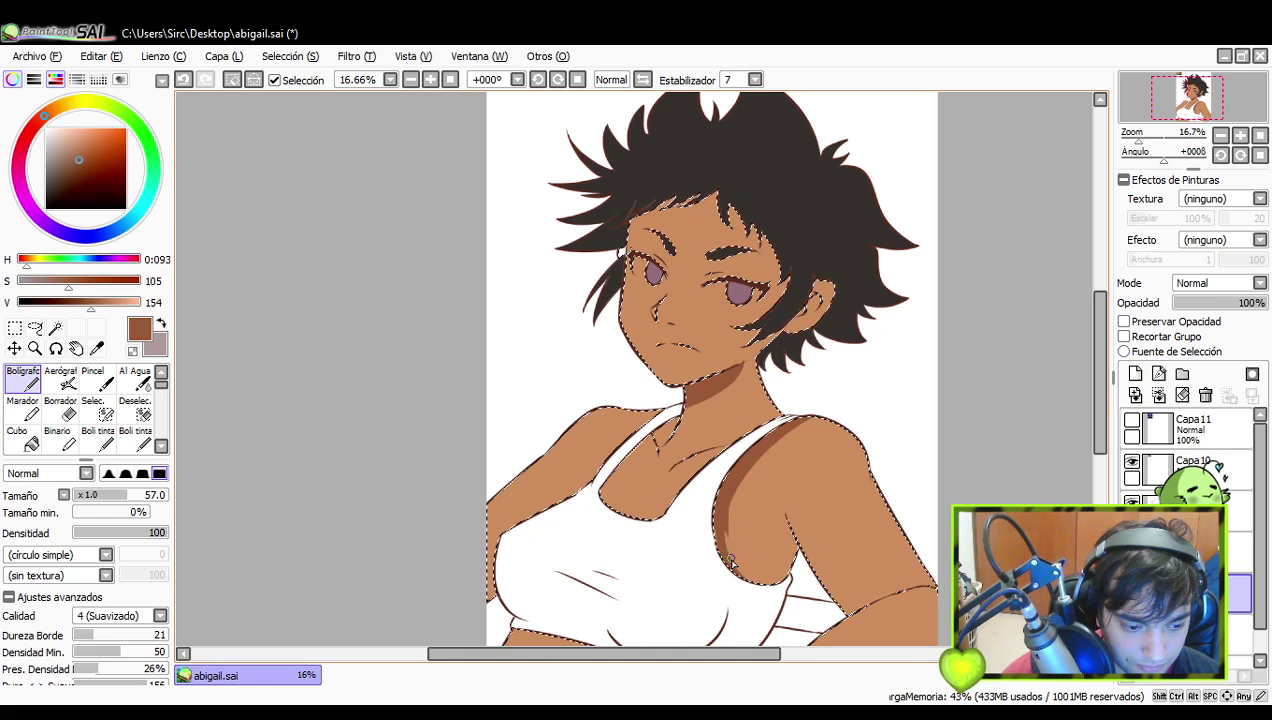
- Redraw the lower part of the armhole shadow and continue it around the bottom of the armhole
key(ctrl+z)
drag(729, 487, 724, 541)
mouse_move(714, 545)
mouse_down()
mouse_move(776, 585)
mouse_move(720, 536)
mouse_move(792, 540)
mouse_up()
key(ctrl+z)
drag(717, 548, 779, 577)
- Try shading the underarm area beside the arm crease, and undo those strokes
drag(783, 512, 787, 590)
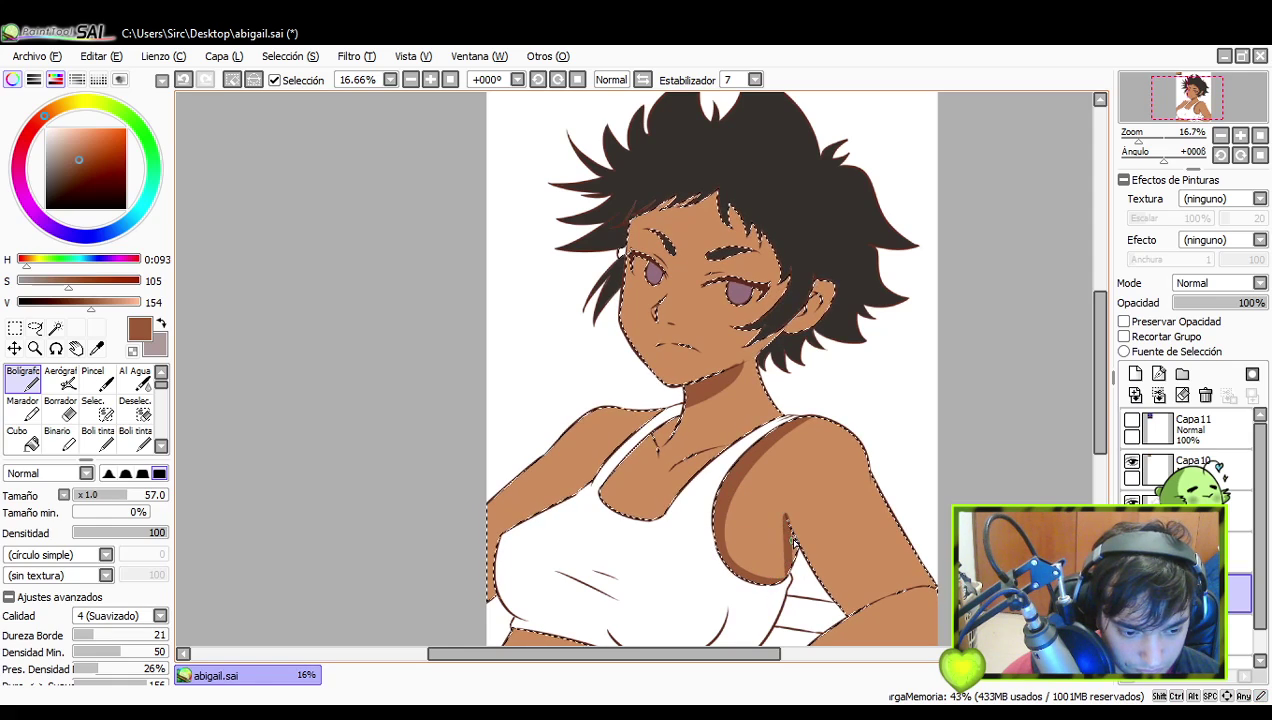
key(ctrl+z)
mouse_move(785, 518)
mouse_down()
mouse_move(786, 574)
mouse_move(795, 538)
mouse_move(783, 576)
mouse_move(789, 556)
mouse_up()
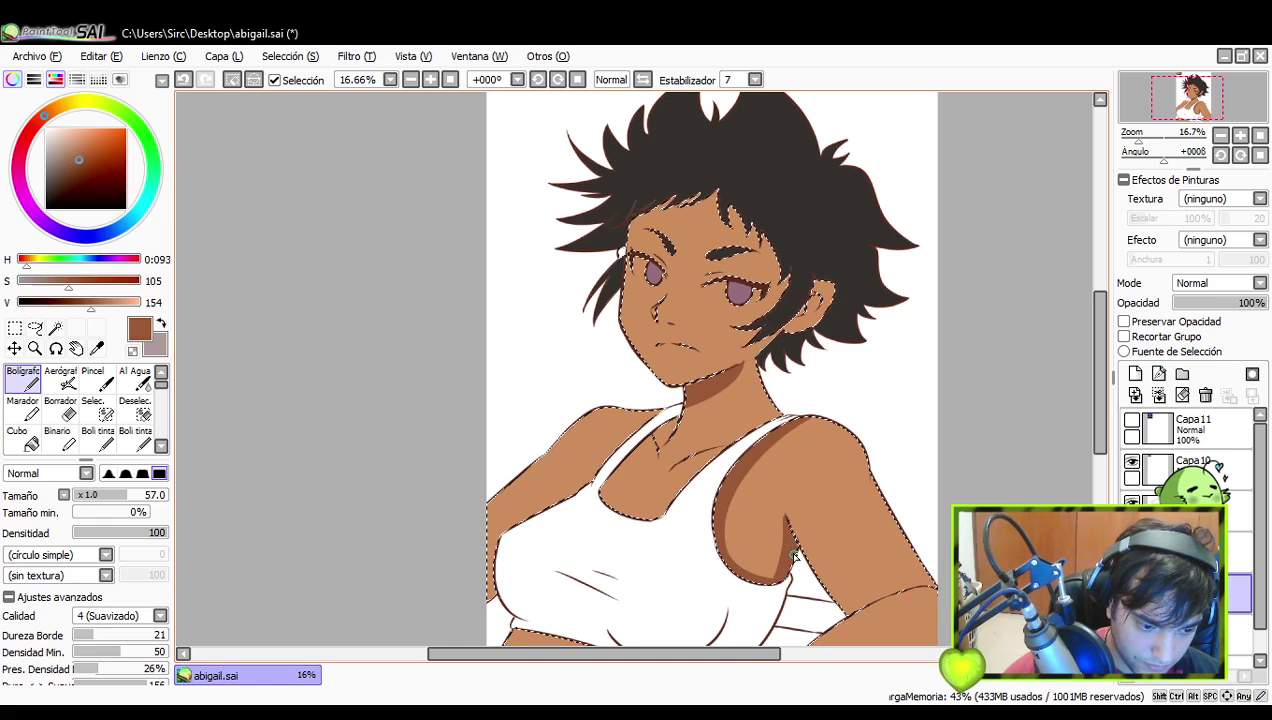
key(ctrl+z)
key(ctrl+z)
key(ctrl+z)
key(ctrl+z)
- Paint a thin brown shadow at the near arm's underarm crease, comparing the result with and without it
mouse_move(786, 518)
mouse_down()
mouse_move(797, 549)
mouse_move(776, 508)
mouse_up()
key(ctrl+z)
key(ctrl+y)
key(ctrl+z)
key(ctrl+y)
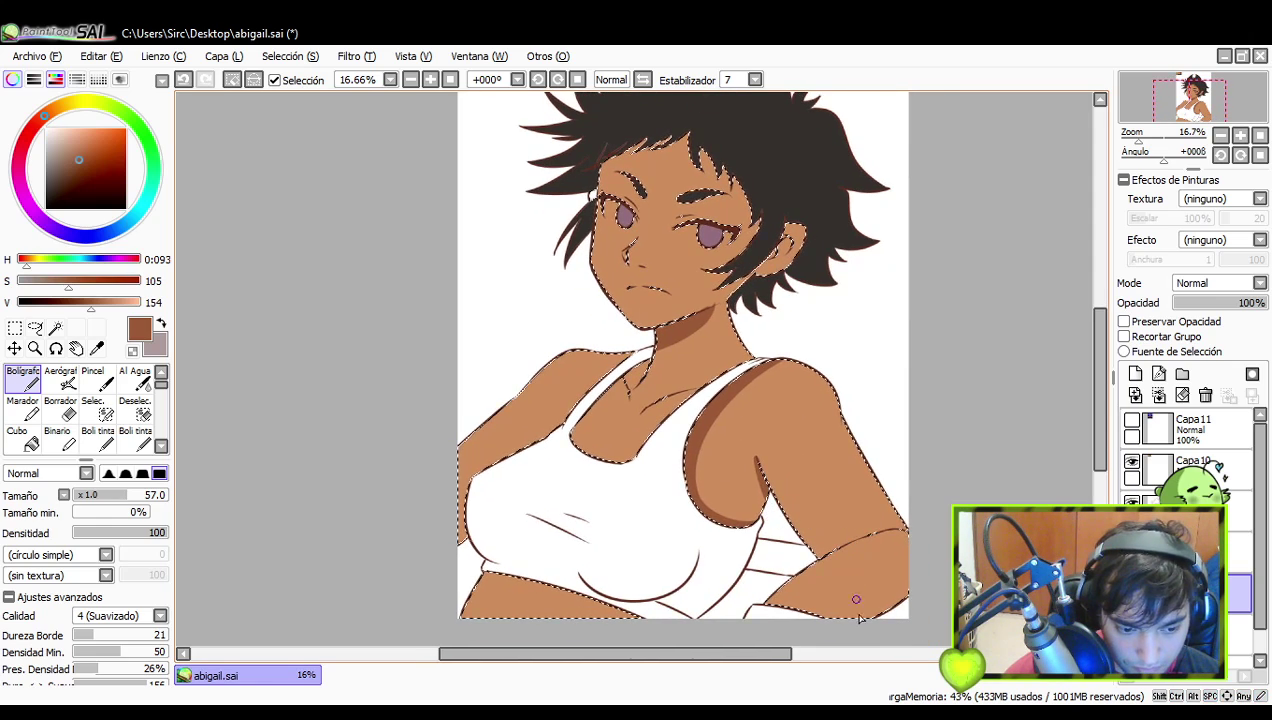
- Paint brown shadows along the underside of the near forearm and the inner edge of the upper arm
drag(937, 561, 868, 615)
drag(816, 467, 769, 514)
key(ctrl+z)
mouse_move(746, 472)
mouse_down()
mouse_move(815, 574)
mouse_move(868, 558)
mouse_up()
drag(828, 447, 830, 475)
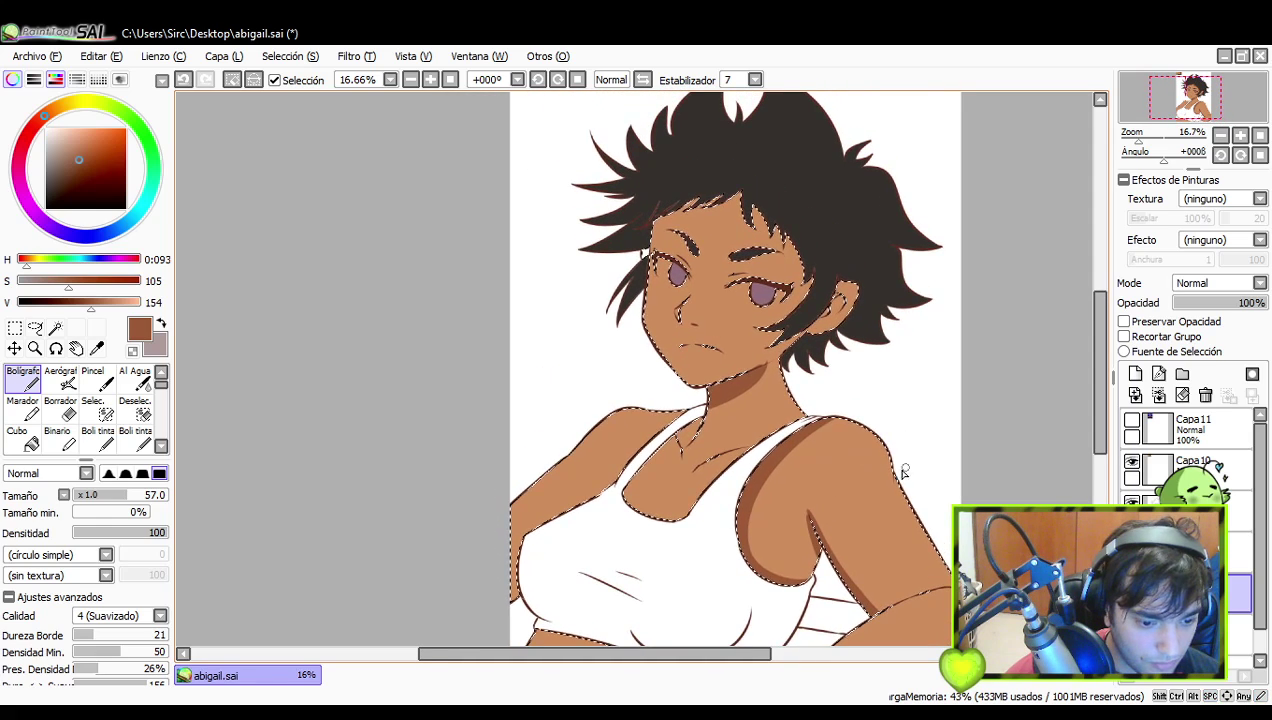
- Shade the collarbones, the chest along the neckline, and the far shoulder and arm in brown
drag(666, 451, 699, 463)
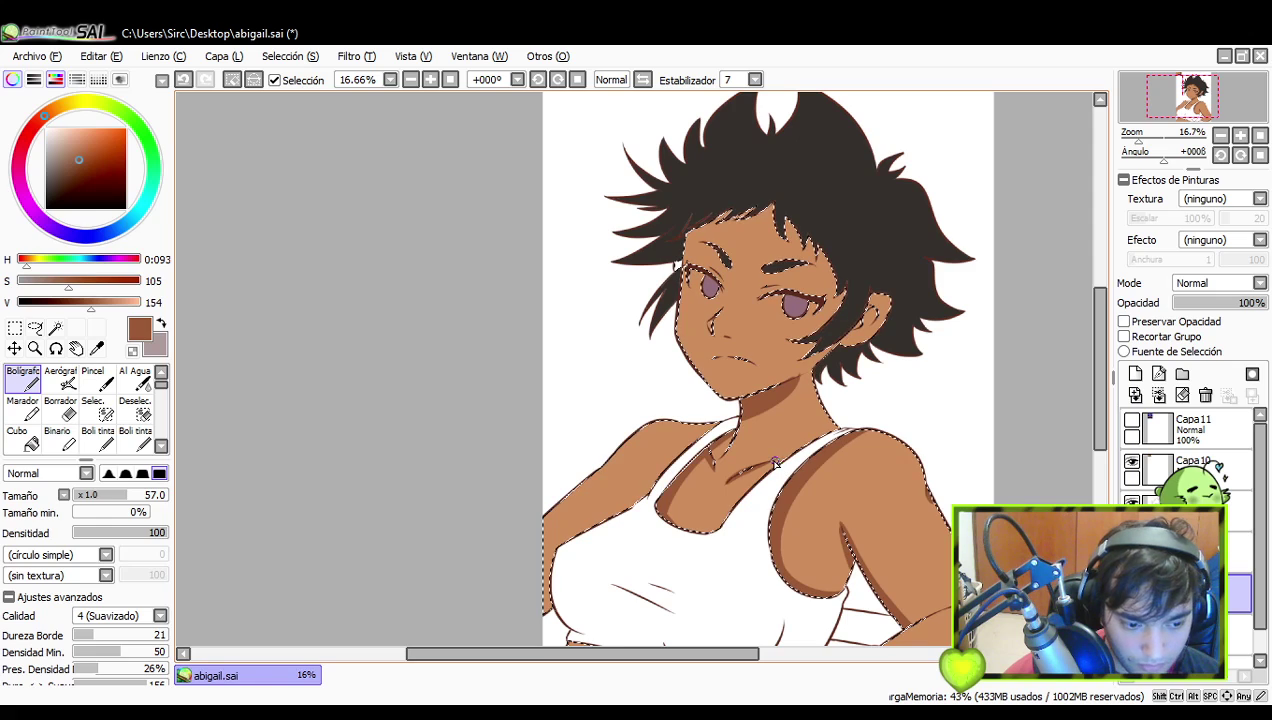
drag(711, 525, 764, 482)
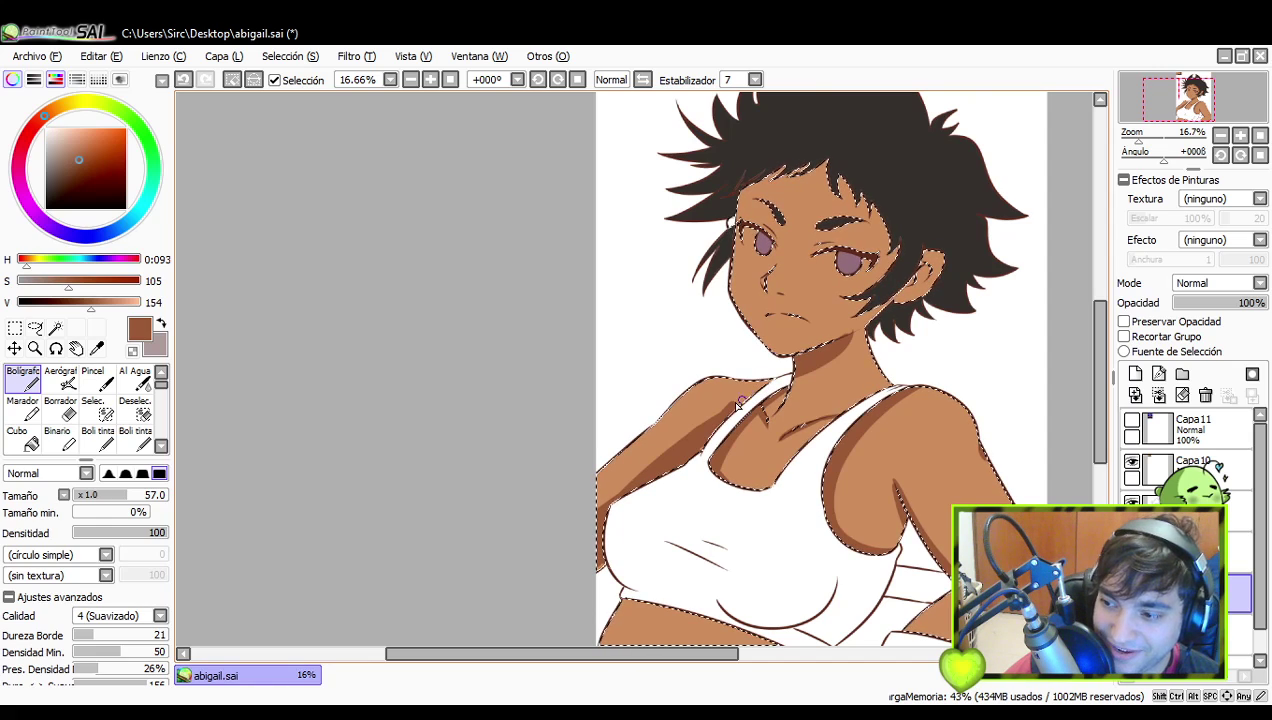
drag(705, 426, 745, 398)
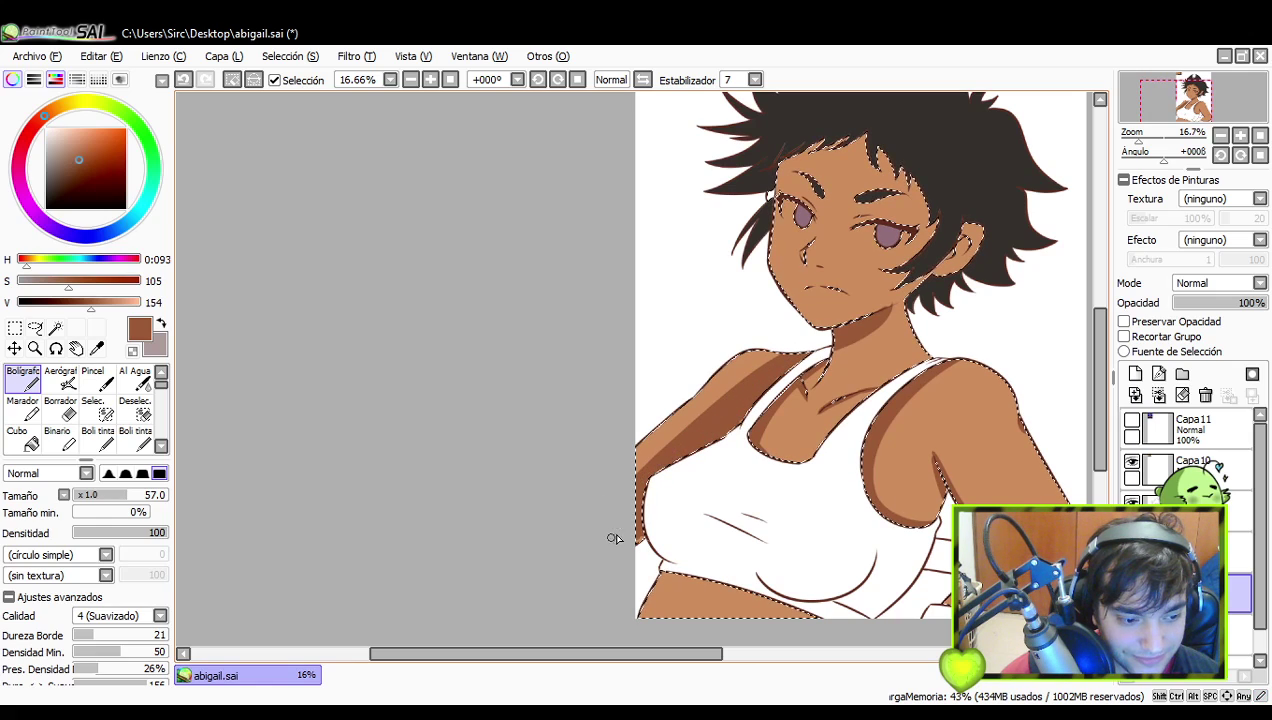
- Paint the brown shadow inside the ear, undoing unwanted strokes
drag(873, 413, 784, 466)
scroll(852, 363, up, 2)
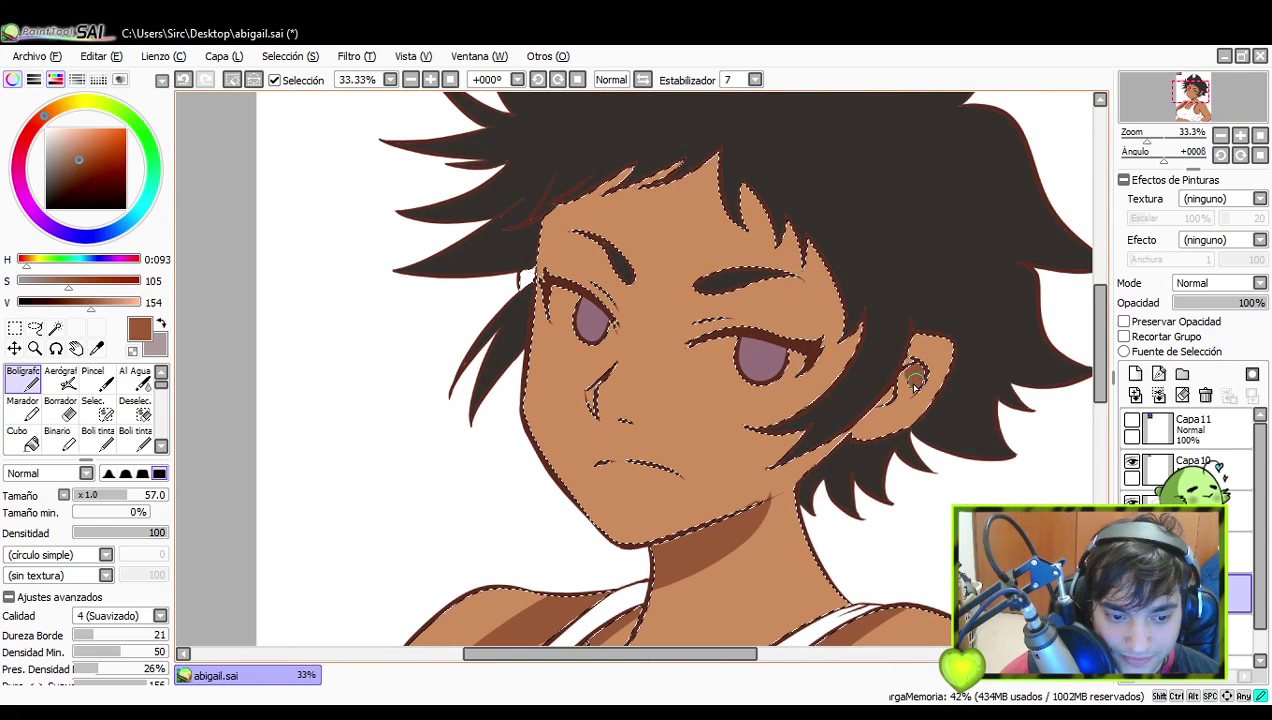
drag(909, 390, 880, 410)
key(ctrl+z)
key(ctrl+z)
key(ctrl+z)
mouse_move(918, 369)
mouse_down()
mouse_move(908, 399)
mouse_move(919, 354)
mouse_move(968, 421)
mouse_up()
drag(889, 398, 898, 491)
- Set the pen size to 34 and paint the hair's cast shadow along the near side of the forehead, temple and cheek
click(104, 496)
drag(843, 422, 829, 444)
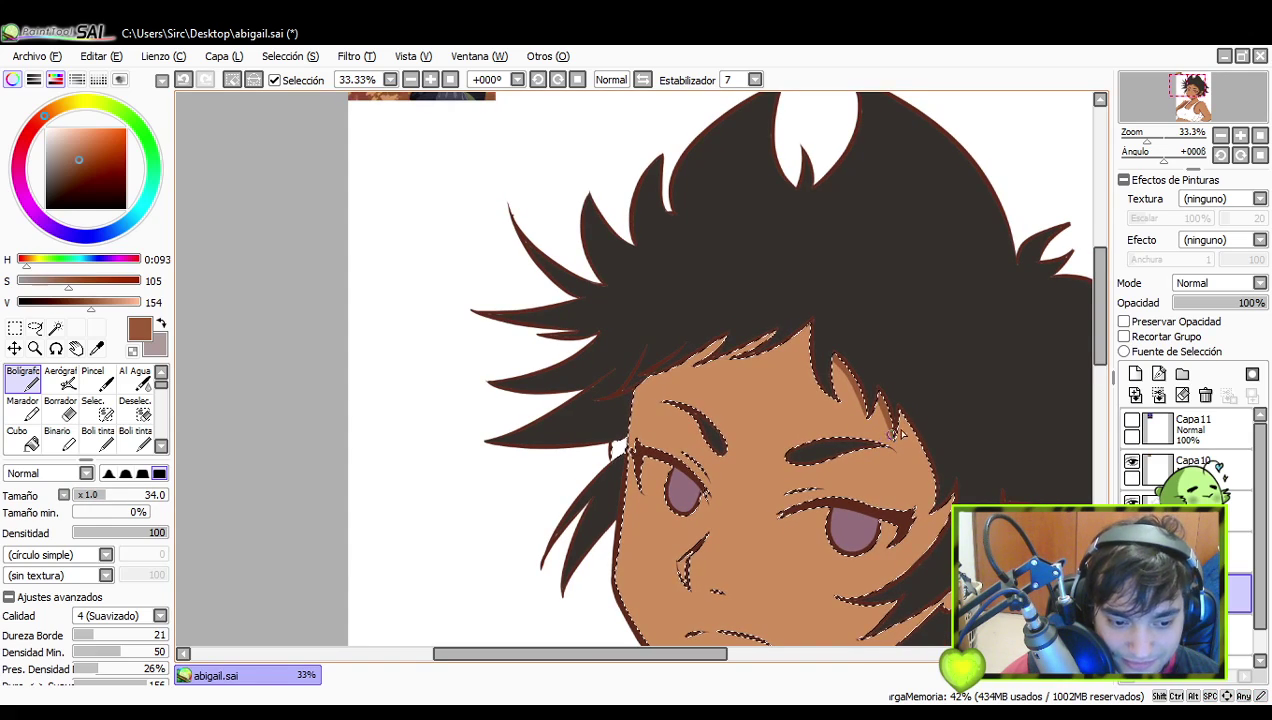
drag(895, 437, 882, 365)
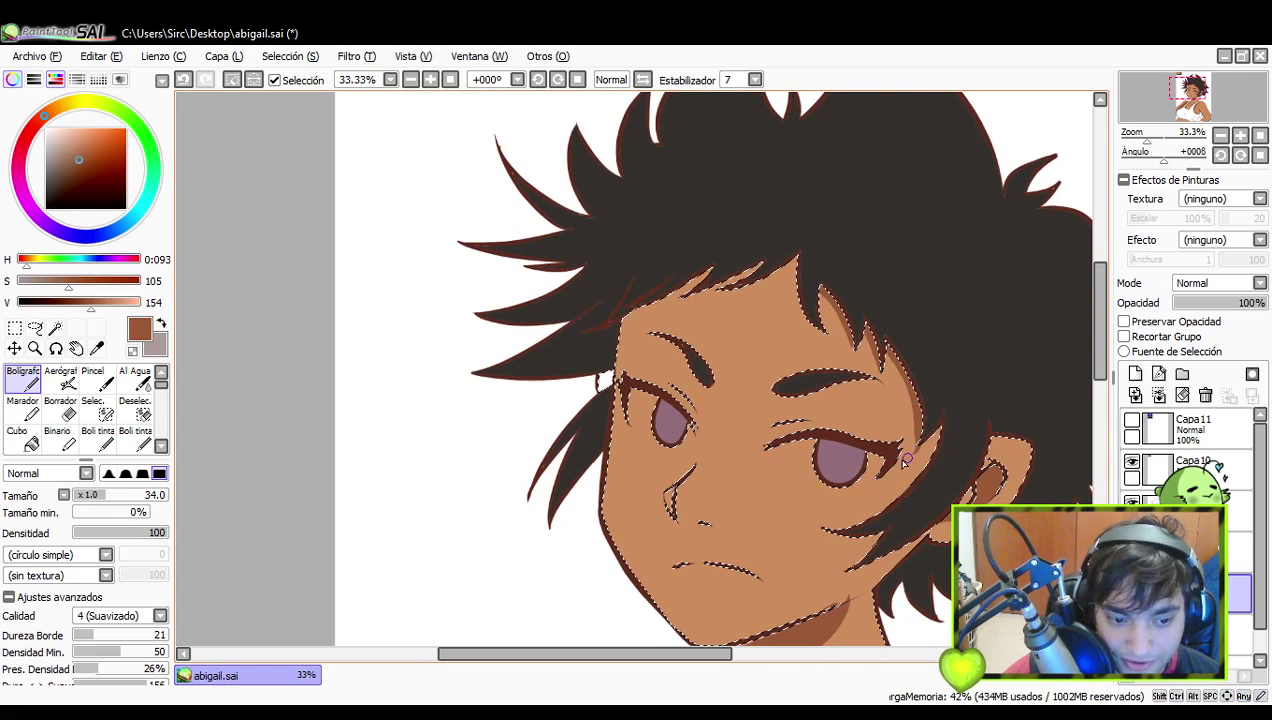
drag(866, 501, 889, 446)
key(ctrl+z)
key(ctrl+y)
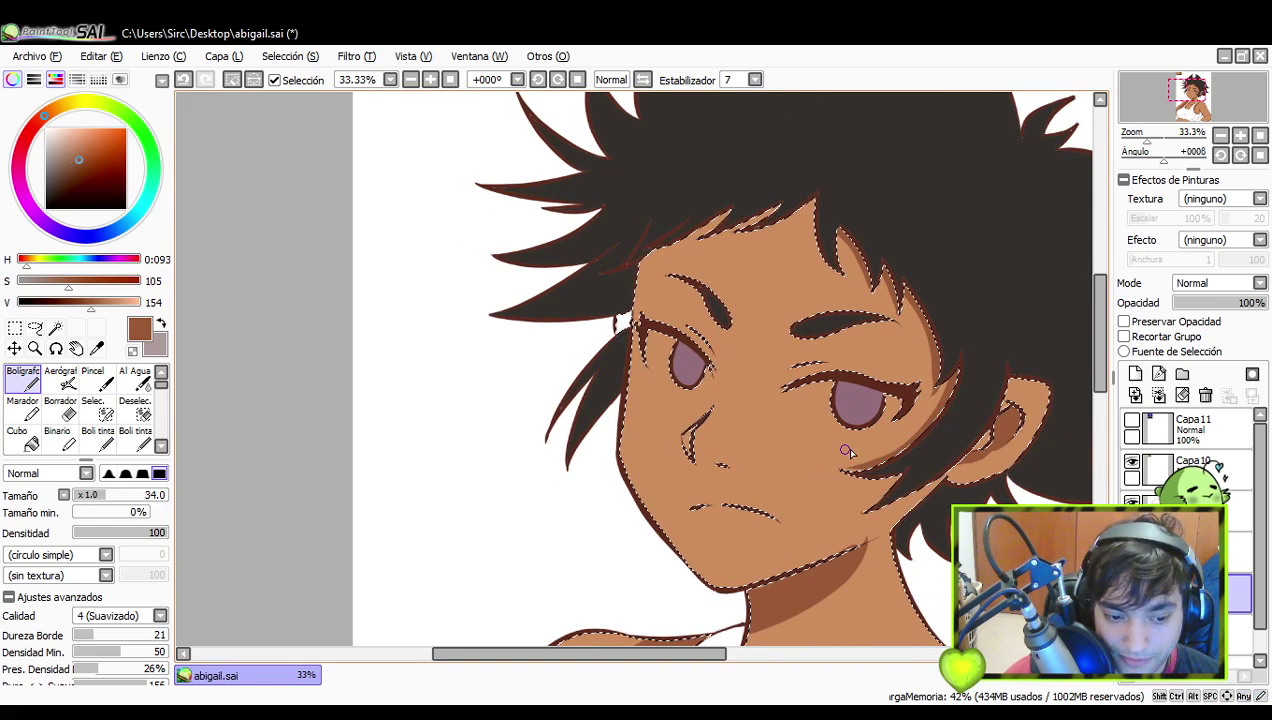
- Paint the bare sliver of the far ear with the tan skin colour, and pick the brown shadow colour again
drag(685, 481, 707, 525)
alt+click(655, 352)
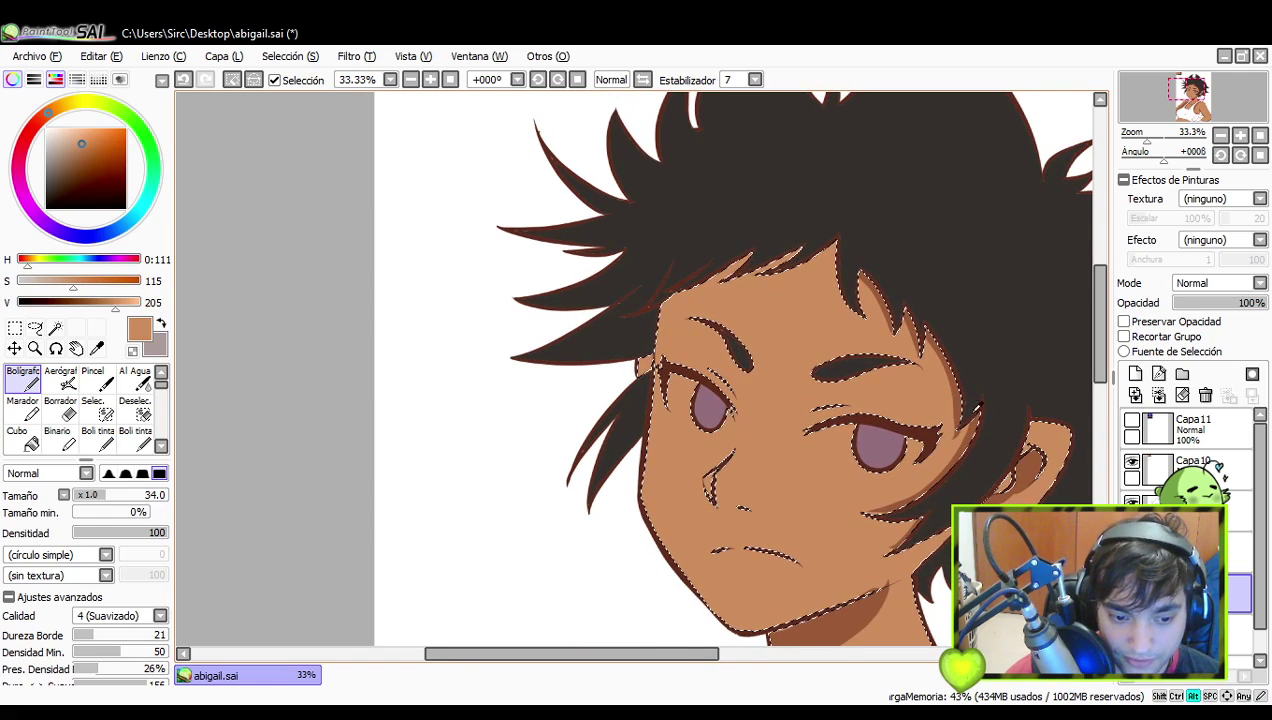
alt+click(1032, 462)
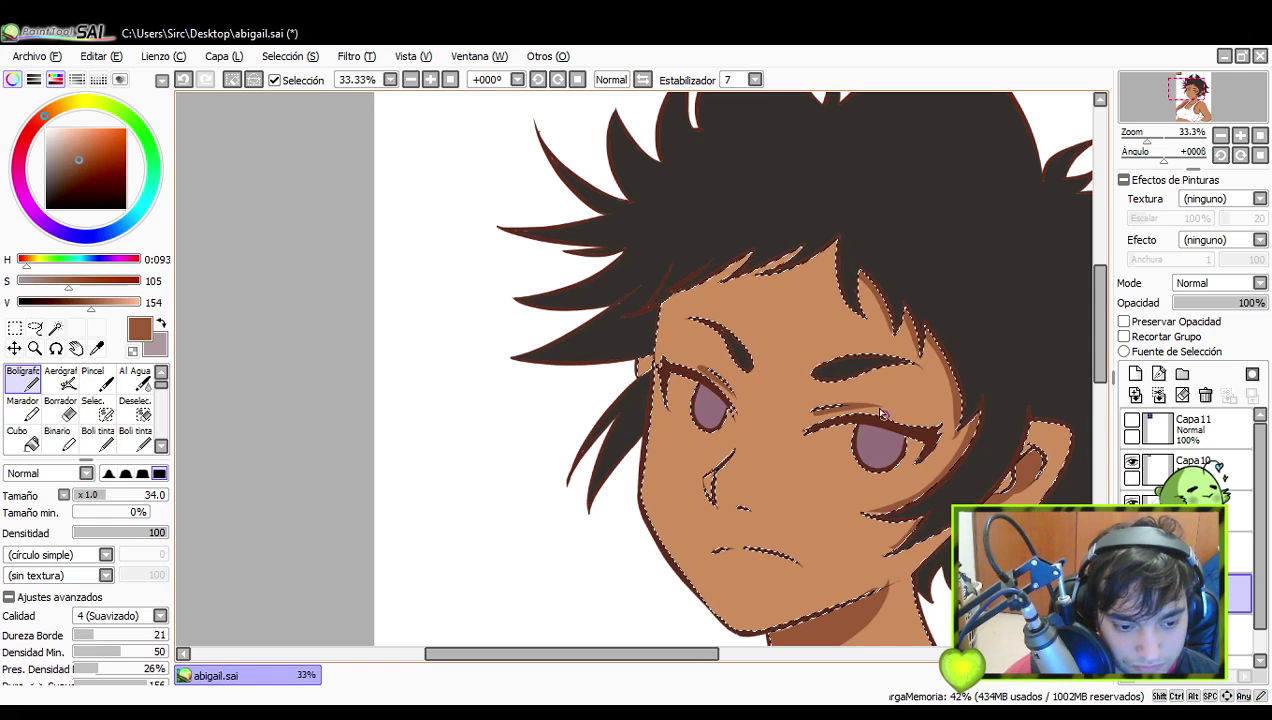
- Paint brown shadows on the eyelids and beside the nose
drag(864, 436, 846, 417)
drag(701, 466, 719, 458)
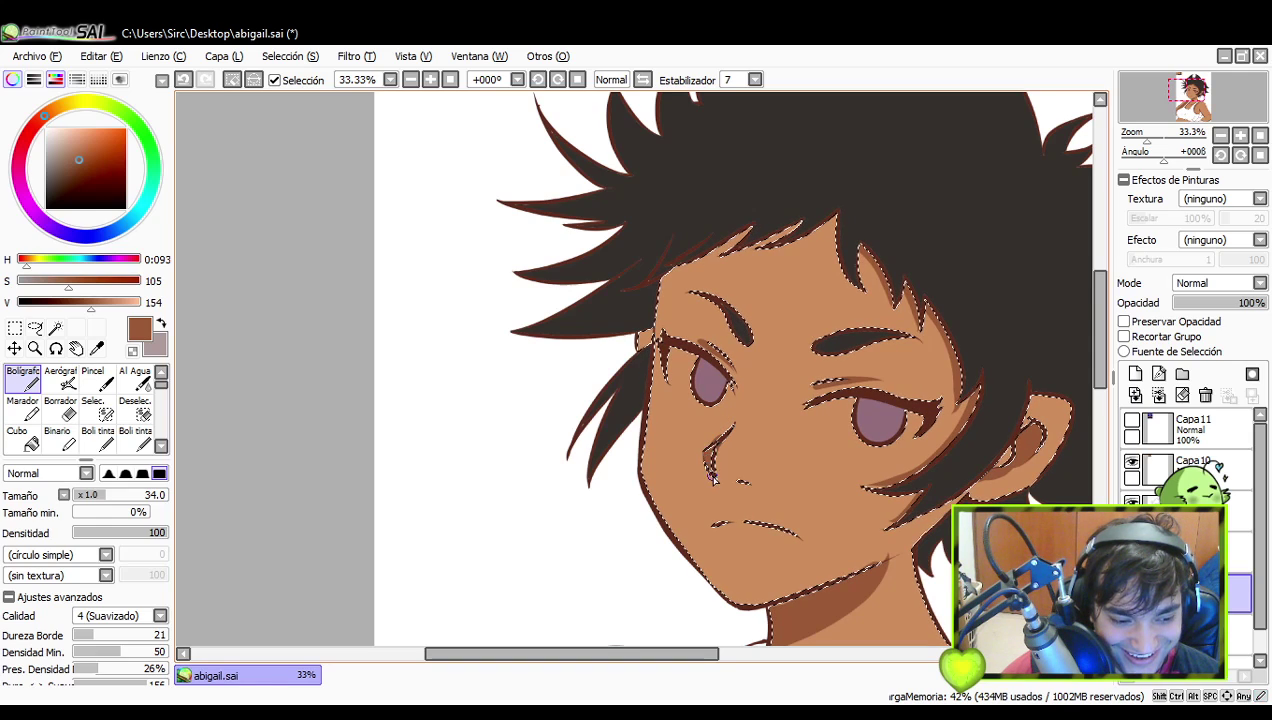
key(ctrl+z)
- Paint the fringe's brown shadow across the forehead along the hairline towards the far temple, redrawing strokes until they fit
drag(765, 451, 739, 511)
drag(728, 316, 818, 265)
key(ctrl+z)
mouse_move(724, 317)
mouse_down()
mouse_move(800, 291)
mouse_move(815, 263)
mouse_up()
key(ctrl+z)
drag(734, 314, 829, 263)
key(ctrl+z)
drag(731, 313, 821, 262)
drag(709, 314, 784, 276)
key(ctrl+z)
drag(700, 316, 788, 275)
drag(682, 314, 750, 276)
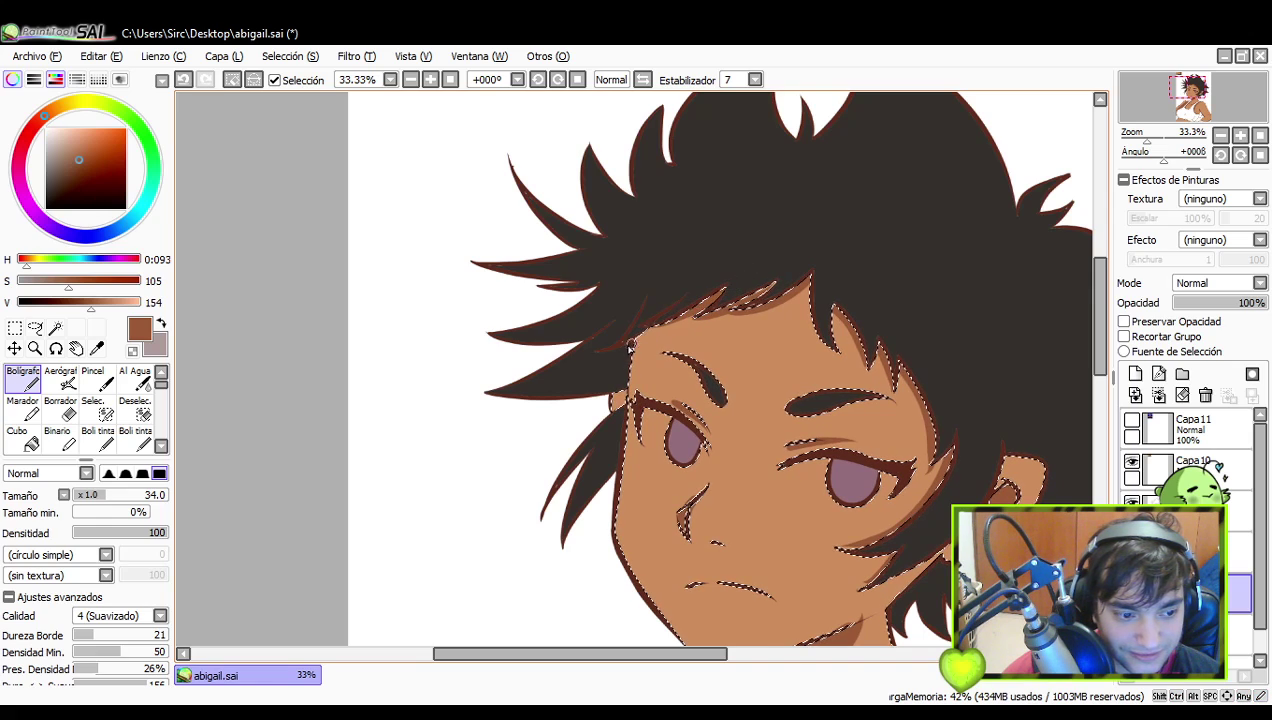
mouse_move(662, 415)
mouse_down()
mouse_move(688, 393)
mouse_move(642, 394)
mouse_move(641, 422)
mouse_up()
- Review the skin shading on the face and across the whole portrait
drag(789, 578, 761, 457)
mouse_move(702, 512)
mouse_down()
mouse_move(908, 432)
mouse_move(860, 415)
mouse_move(820, 446)
mouse_move(826, 429)
mouse_up()
drag(802, 542, 873, 394)
drag(792, 488, 839, 407)
click(1221, 136)
click(1221, 136)
click(1221, 136)
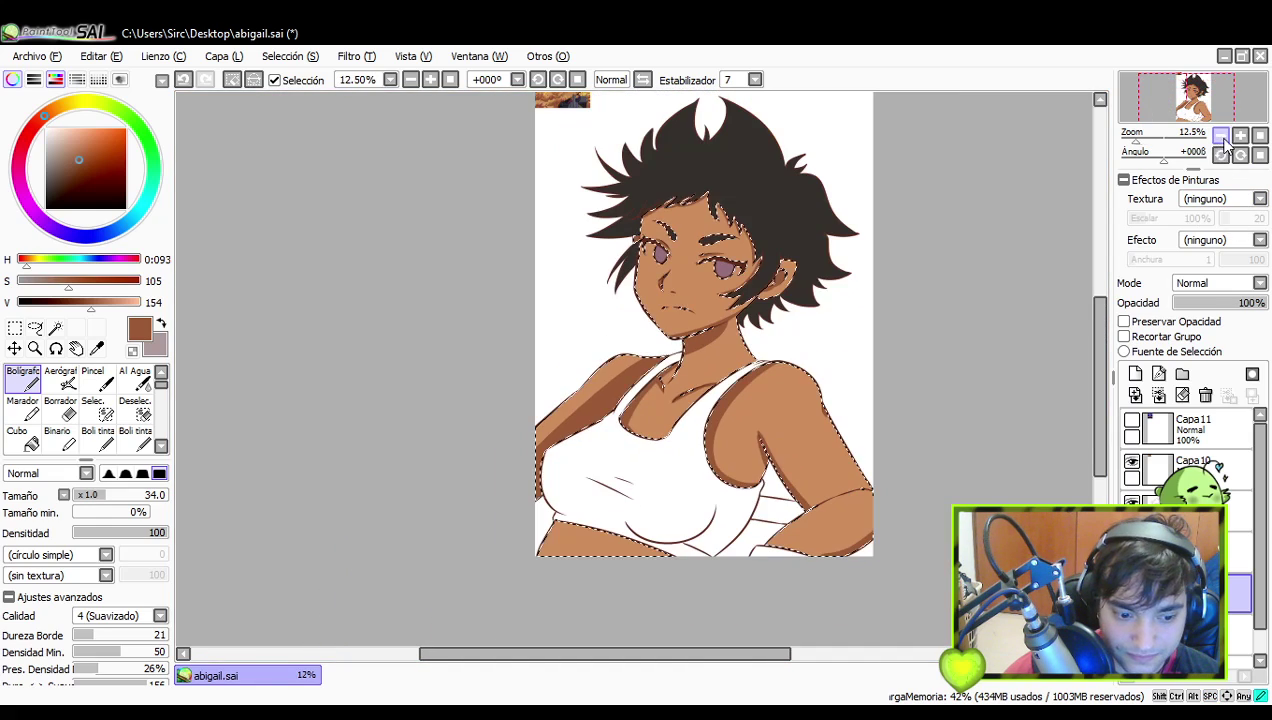
- Paint a brown shadow on the belly along the hem of the tank top with brush size 54
drag(895, 371, 919, 383)
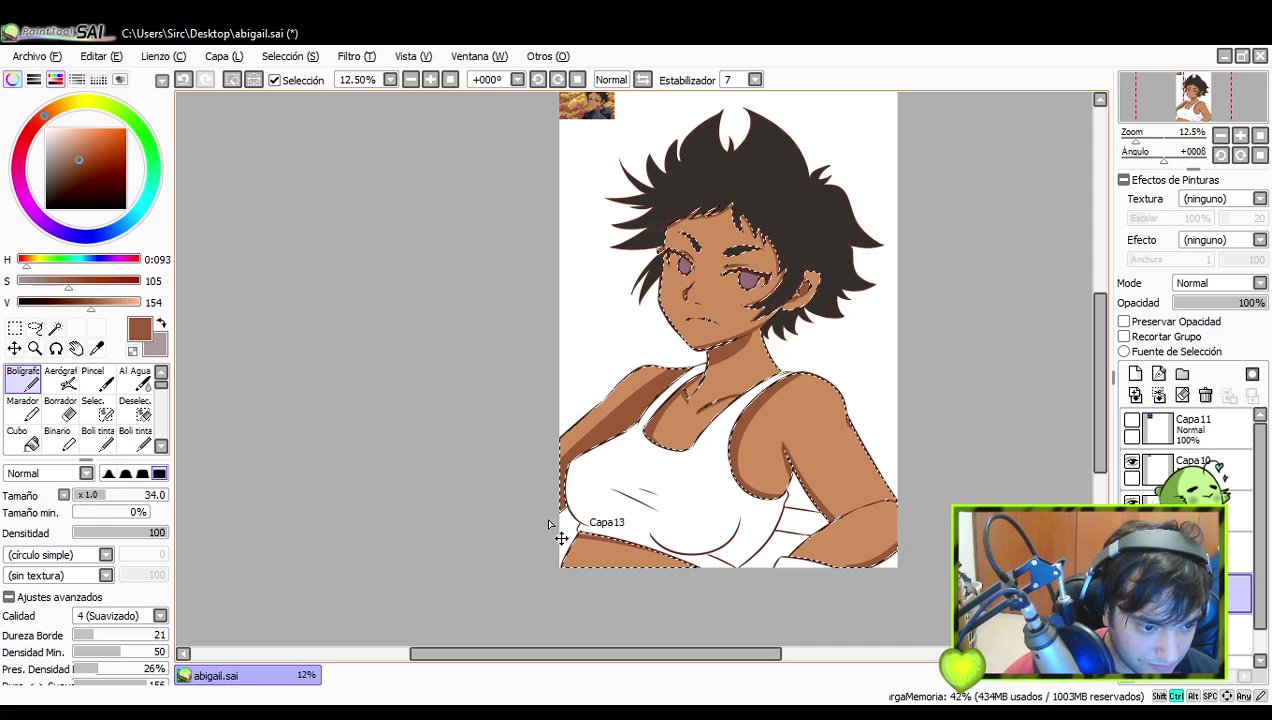
drag(108, 496, 124, 497)
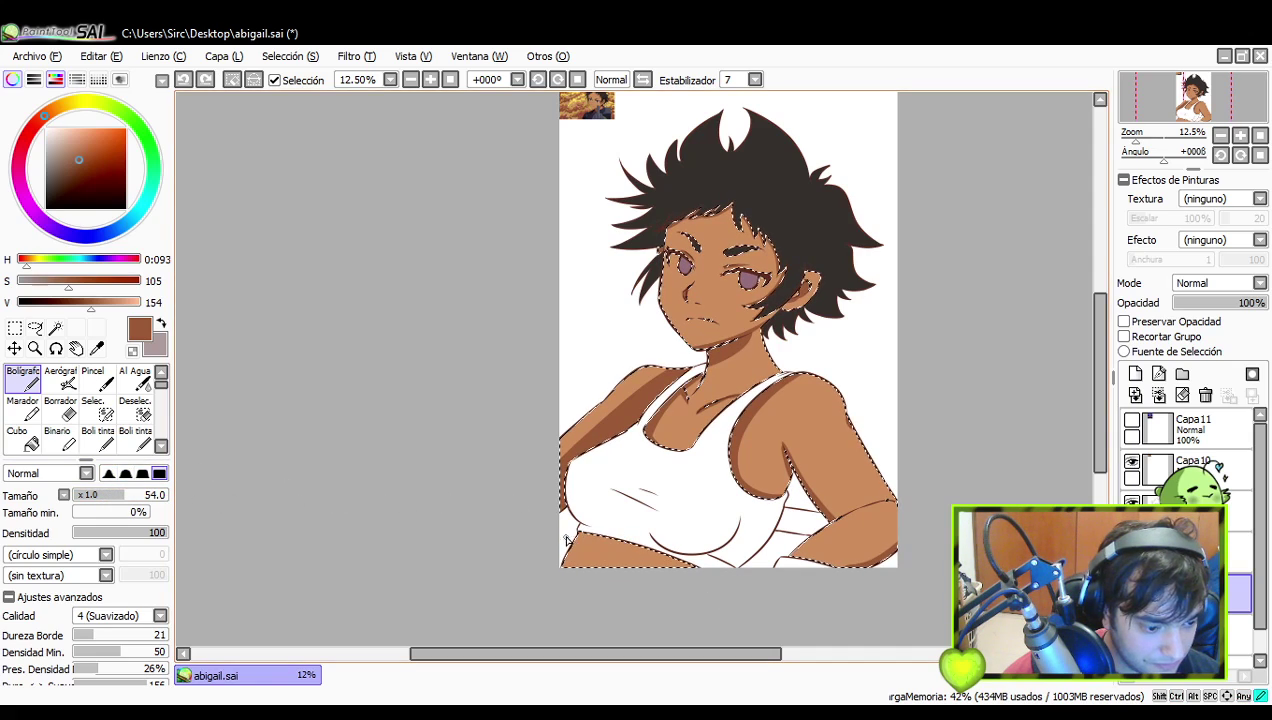
drag(574, 534, 702, 572)
drag(622, 540, 600, 537)
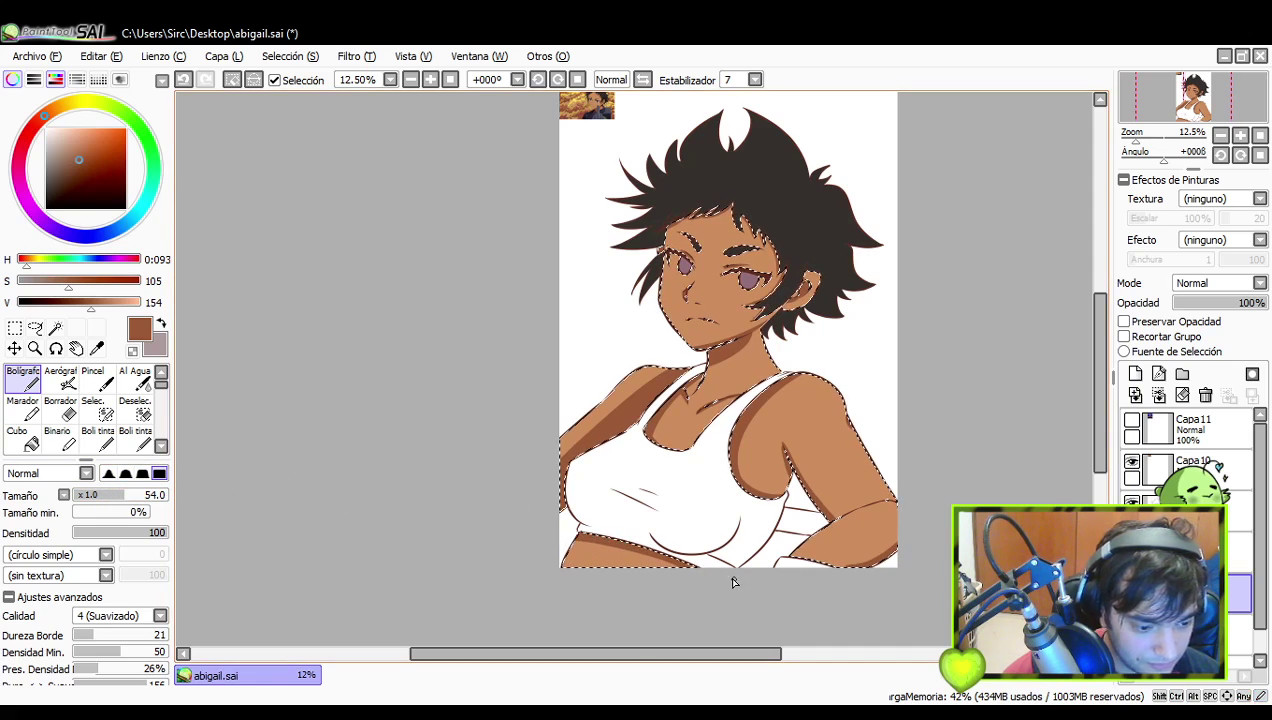
drag(723, 512, 681, 548)
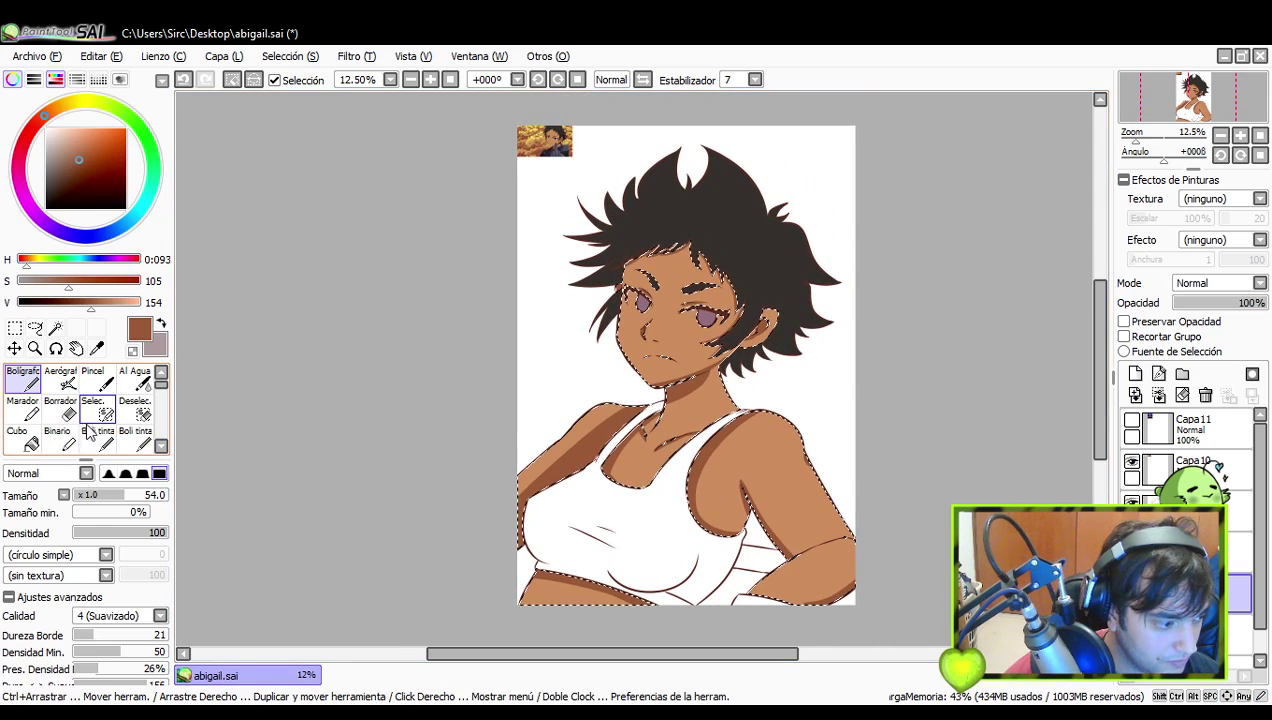
- Try to reshape the brown shadow along the near shoulder and armpit with the sampled tan skin colour
alt+click(670, 384)
key(ctrl+z)
mouse_move(755, 410)
mouse_down()
mouse_move(692, 488)
mouse_move(688, 520)
mouse_move(690, 491)
mouse_move(695, 522)
mouse_up()
key(ctrl+z)
mouse_move(713, 454)
mouse_down()
mouse_move(694, 511)
mouse_move(732, 530)
mouse_up()
key(ctrl+z)
drag(692, 488, 708, 528)
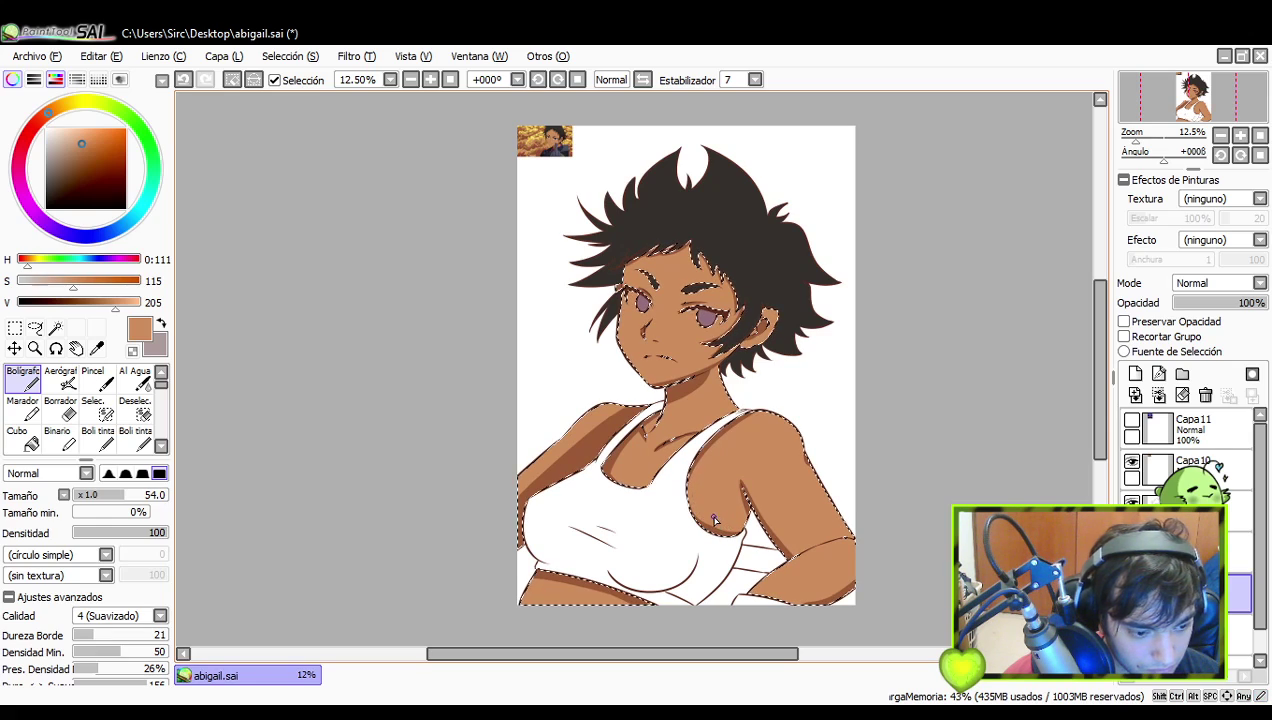
key(ctrl+z)
key(ctrl+z)
drag(742, 416, 700, 526)
key(ctrl+z)
mouse_move(732, 427)
mouse_down()
mouse_move(693, 480)
mouse_move(700, 520)
mouse_move(742, 531)
mouse_move(699, 520)
mouse_move(691, 502)
mouse_up()
key(ctrl+z)
key(ctrl+z)
key(ctrl+z)
drag(747, 533, 704, 511)
key(ctrl+z)
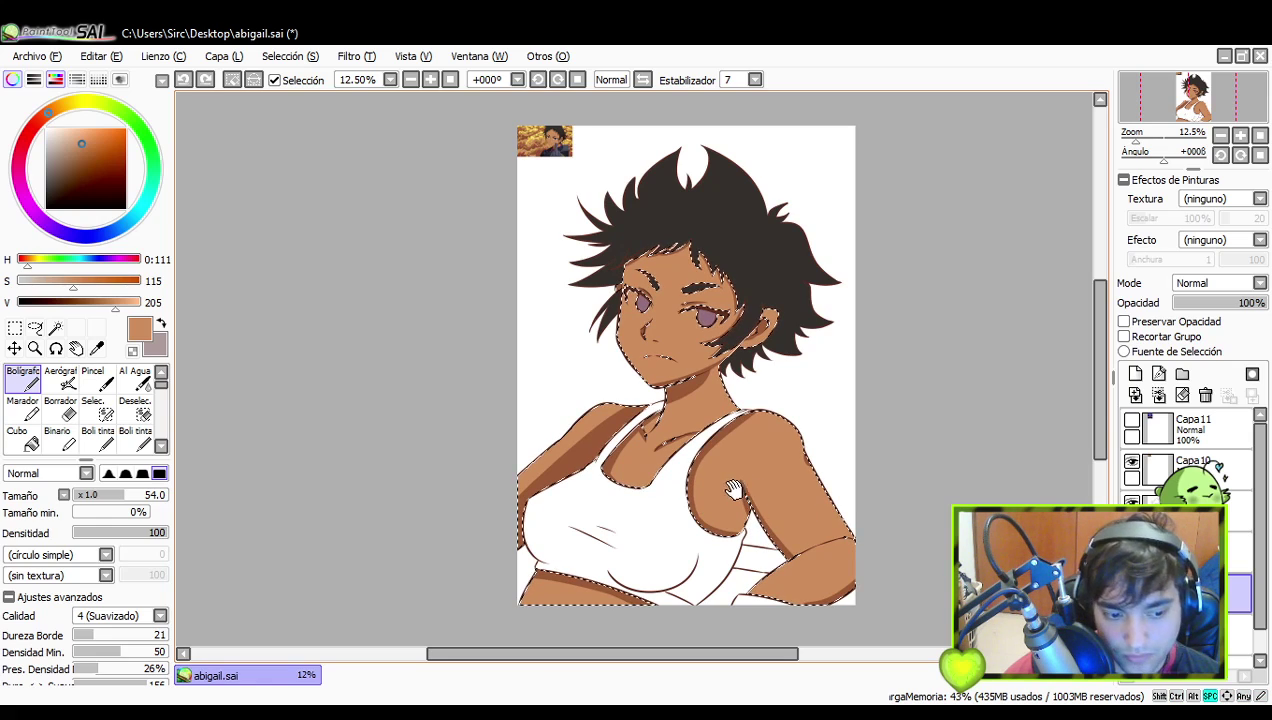
- Sample the off-white of the eye from the reference picture
drag(569, 449, 595, 447)
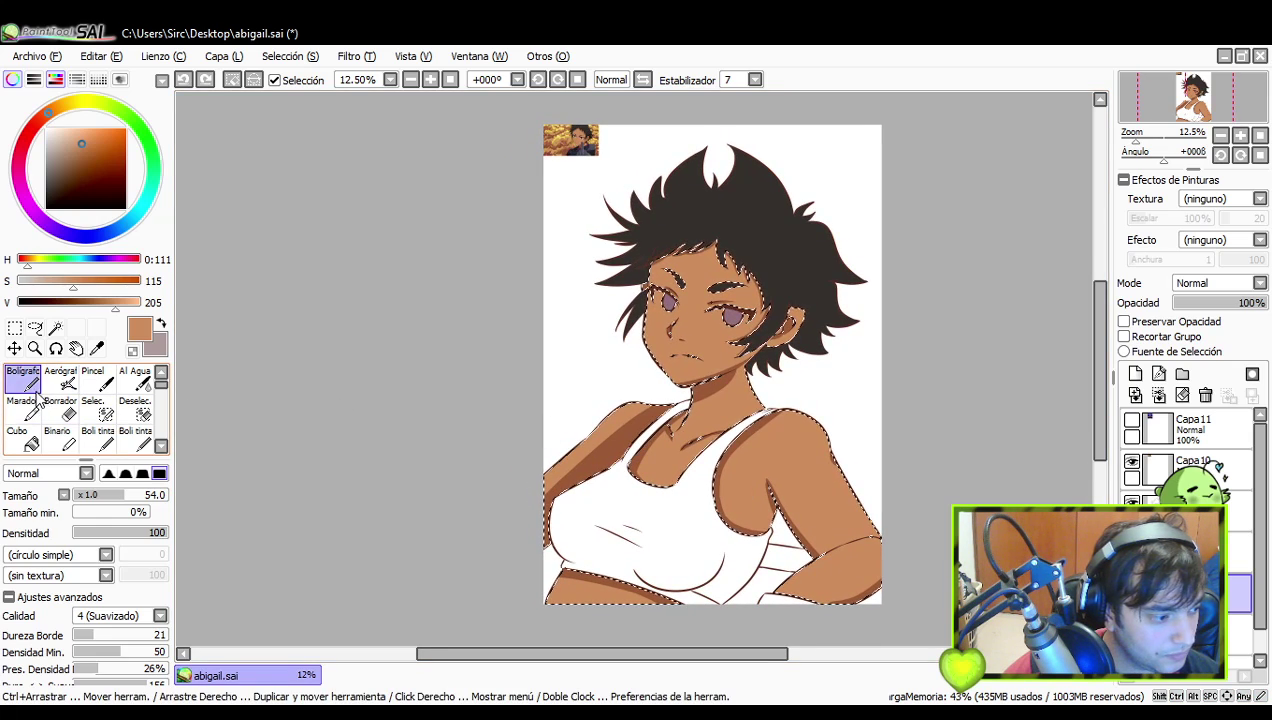
drag(687, 427, 661, 431)
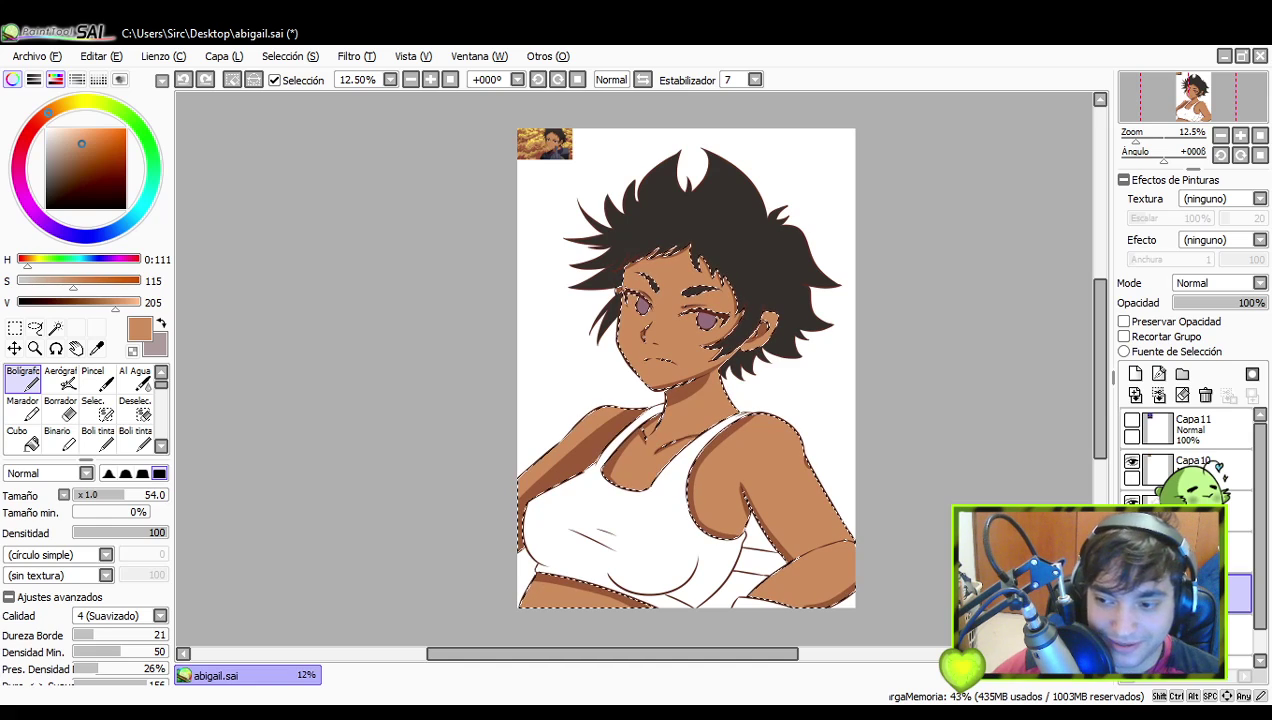
drag(695, 373, 763, 487)
click(1240, 135)
click(1240, 135)
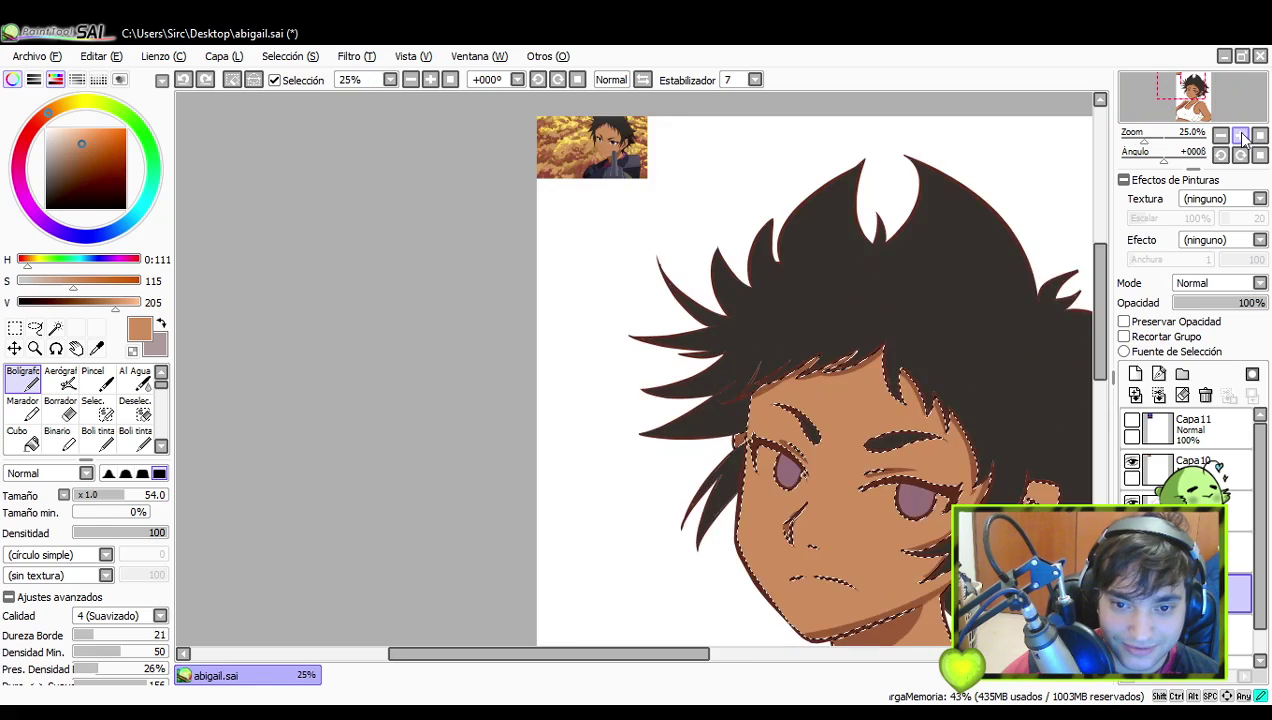
click(1240, 135)
drag(733, 287, 871, 629)
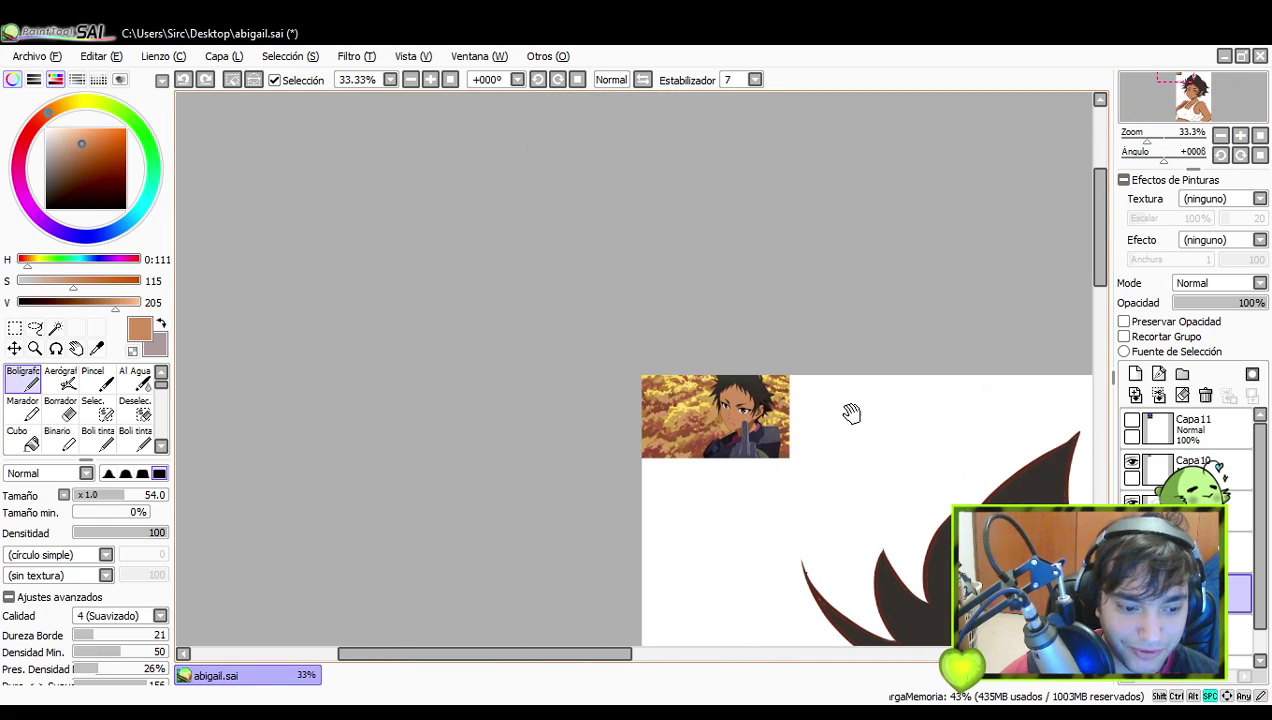
click(1240, 134)
click(1240, 134)
drag(1062, 378, 927, 225)
click(1240, 134)
click(1240, 134)
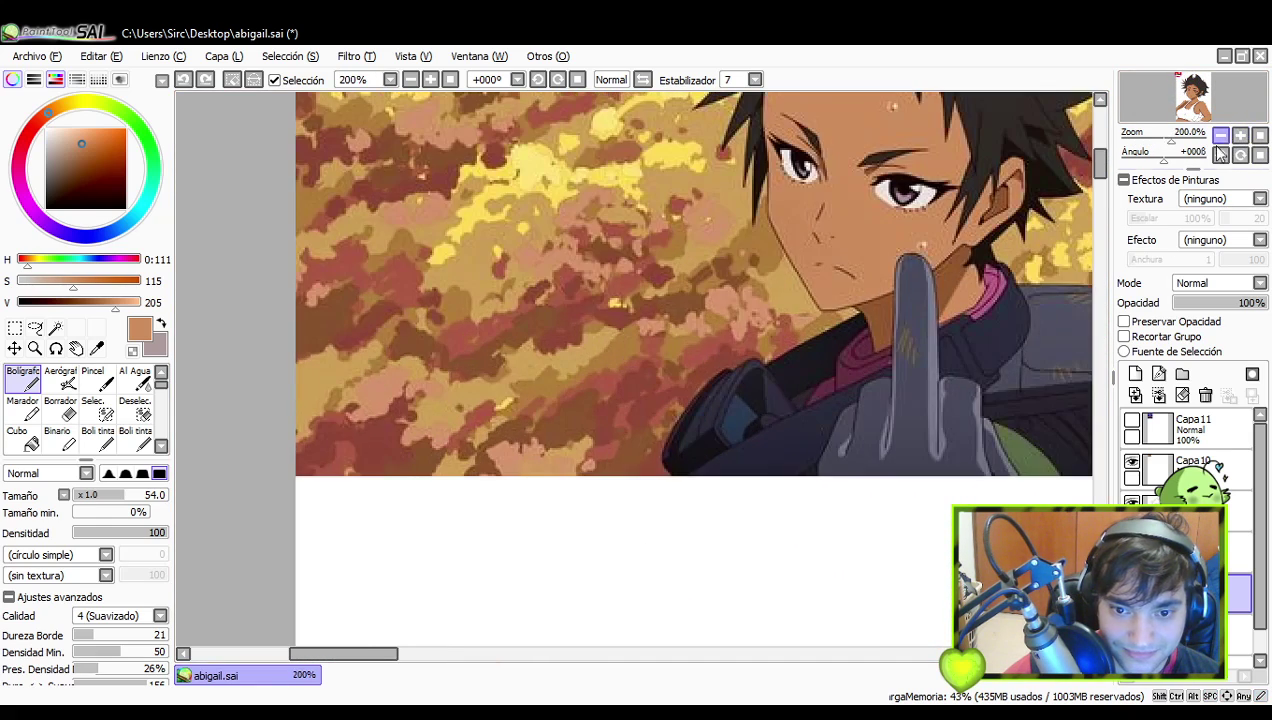
click(1240, 134)
alt+click(885, 285)
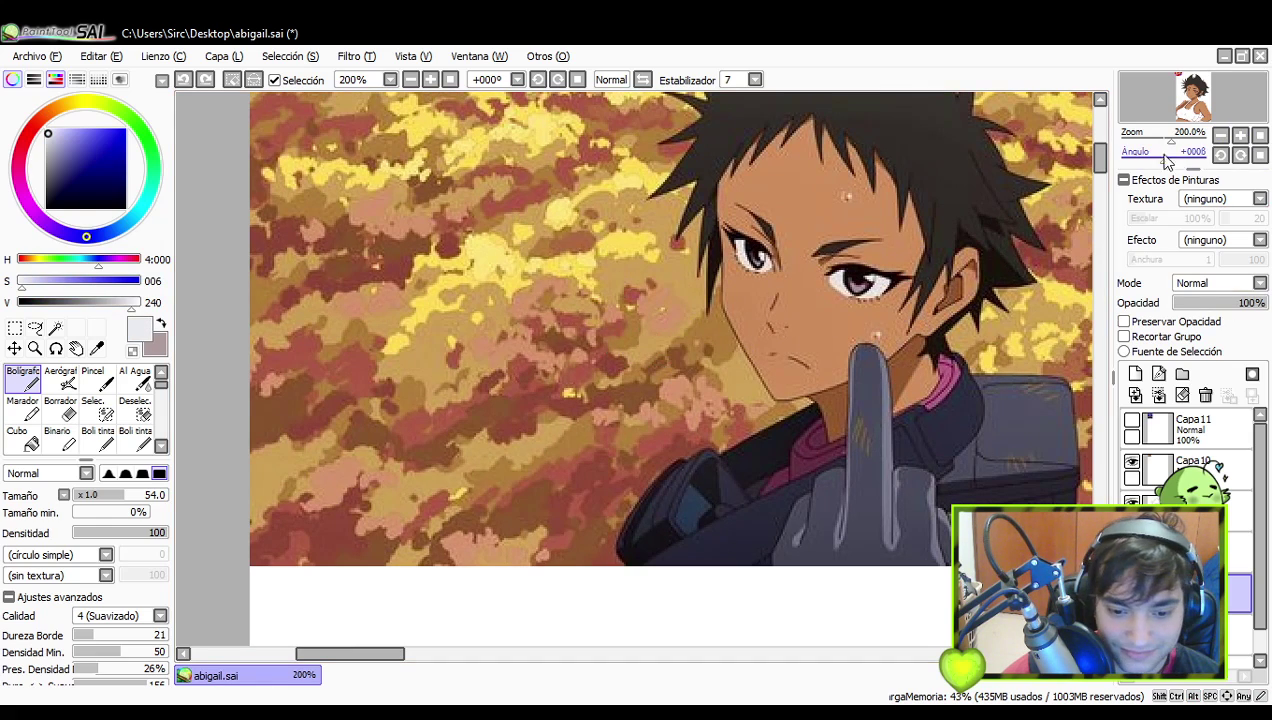
- Paint the white of the near eye around the iris with the off-white, redrawing strokes until they fit
click(1220, 134)
click(1220, 134)
click(1220, 134)
click(1220, 134)
drag(936, 468, 654, 254)
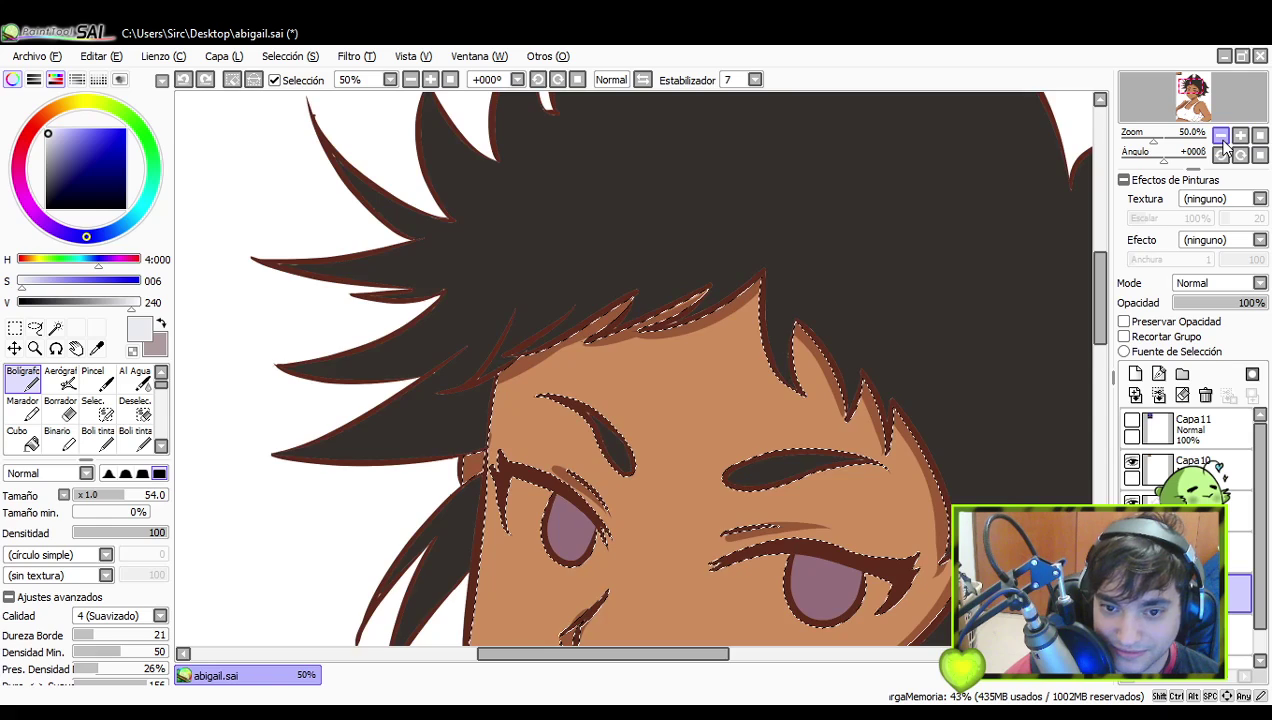
click(1222, 138)
drag(1032, 360, 961, 263)
drag(880, 416, 894, 420)
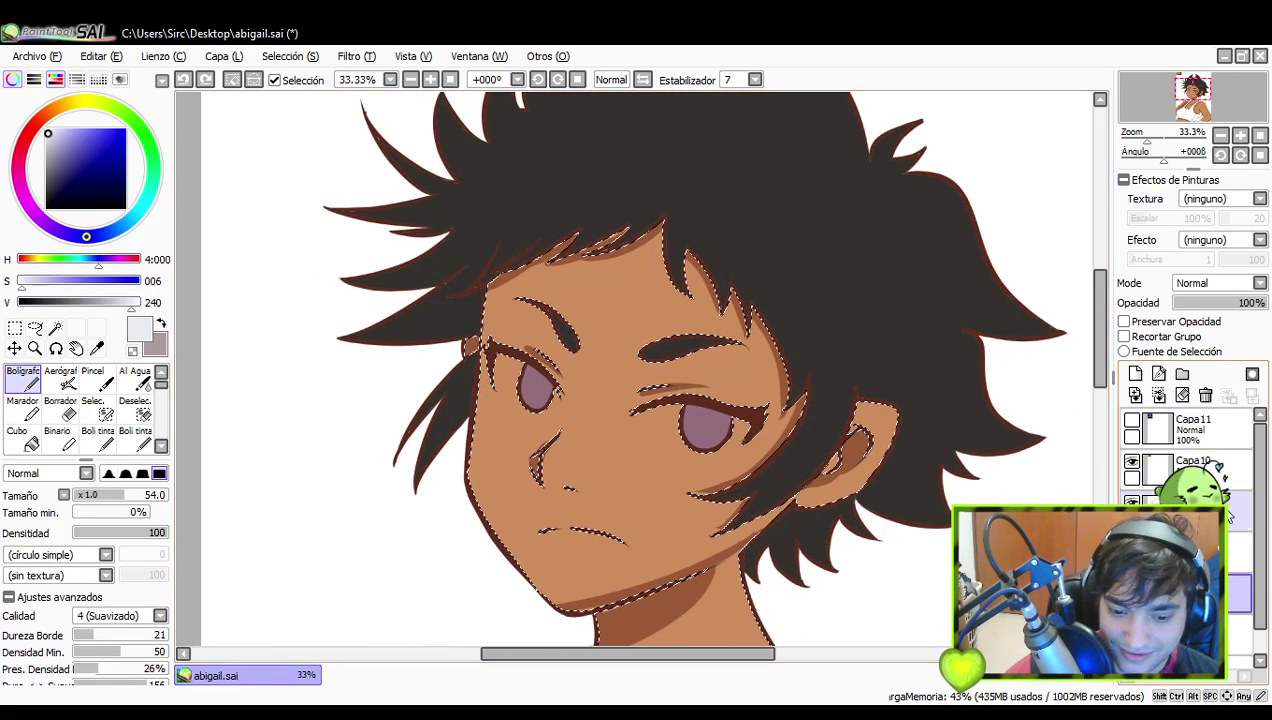
drag(752, 438, 750, 452)
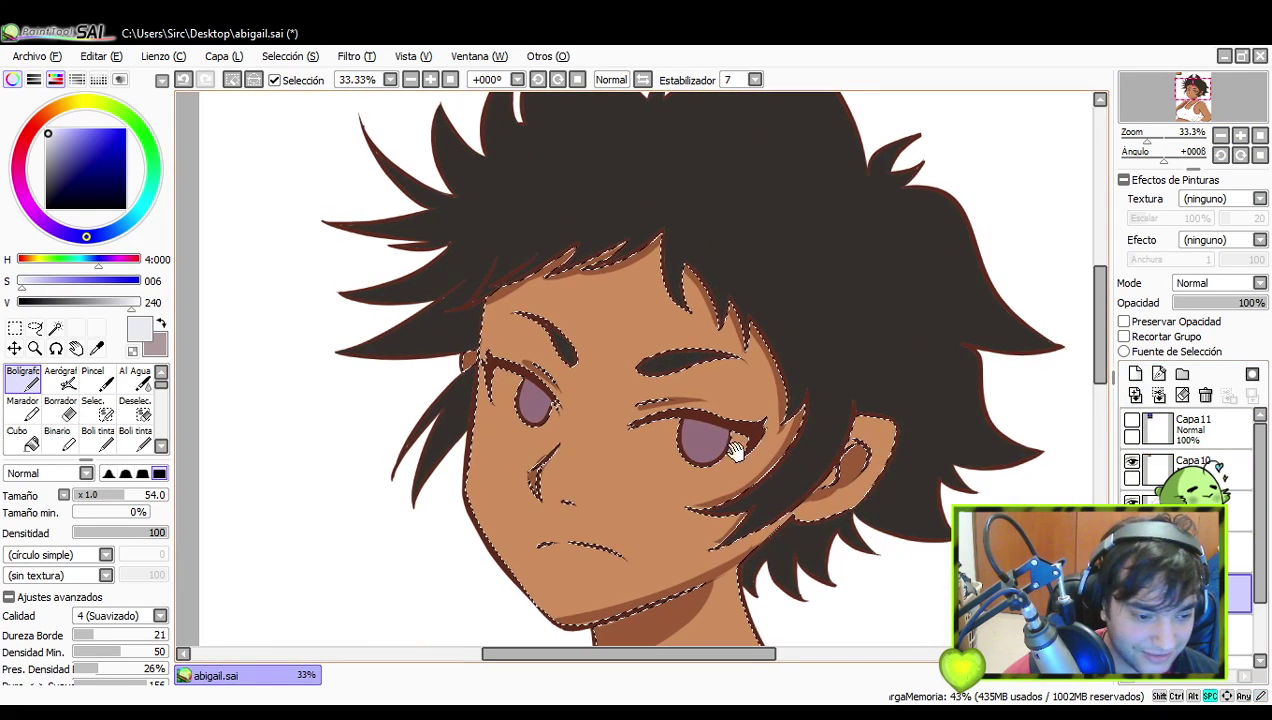
key(ctrl+z)
mouse_move(642, 432)
mouse_down()
mouse_move(740, 450)
mouse_move(708, 435)
mouse_move(743, 438)
mouse_move(650, 431)
mouse_move(658, 445)
mouse_move(742, 448)
mouse_up()
key(ctrl+z)
drag(643, 436, 740, 446)
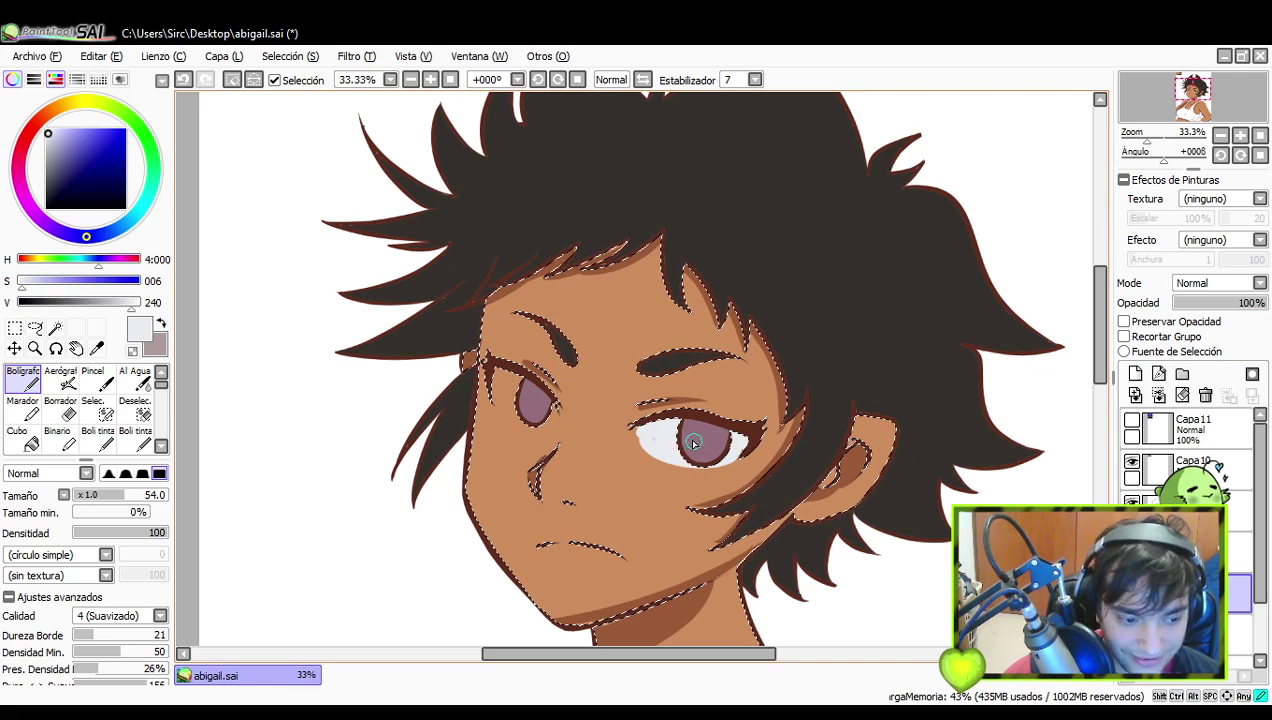
mouse_move(657, 441)
mouse_down()
mouse_move(645, 435)
mouse_move(686, 453)
mouse_move(741, 445)
mouse_up()
key(ctrl+z)
key(ctrl+z)
- Paint the white of the far eye around its iris with the same off-white
mouse_move(594, 321)
mouse_down()
mouse_move(784, 566)
mouse_move(677, 366)
mouse_up()
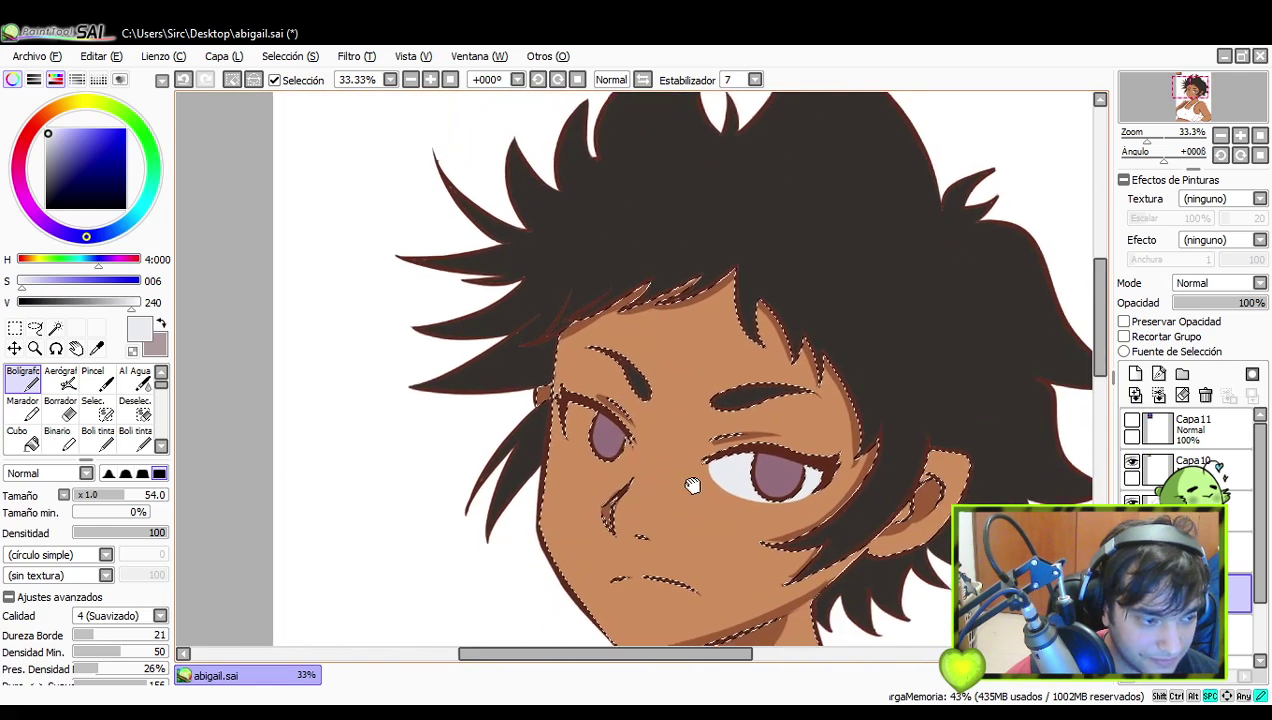
drag(698, 497, 697, 440)
drag(576, 358, 587, 364)
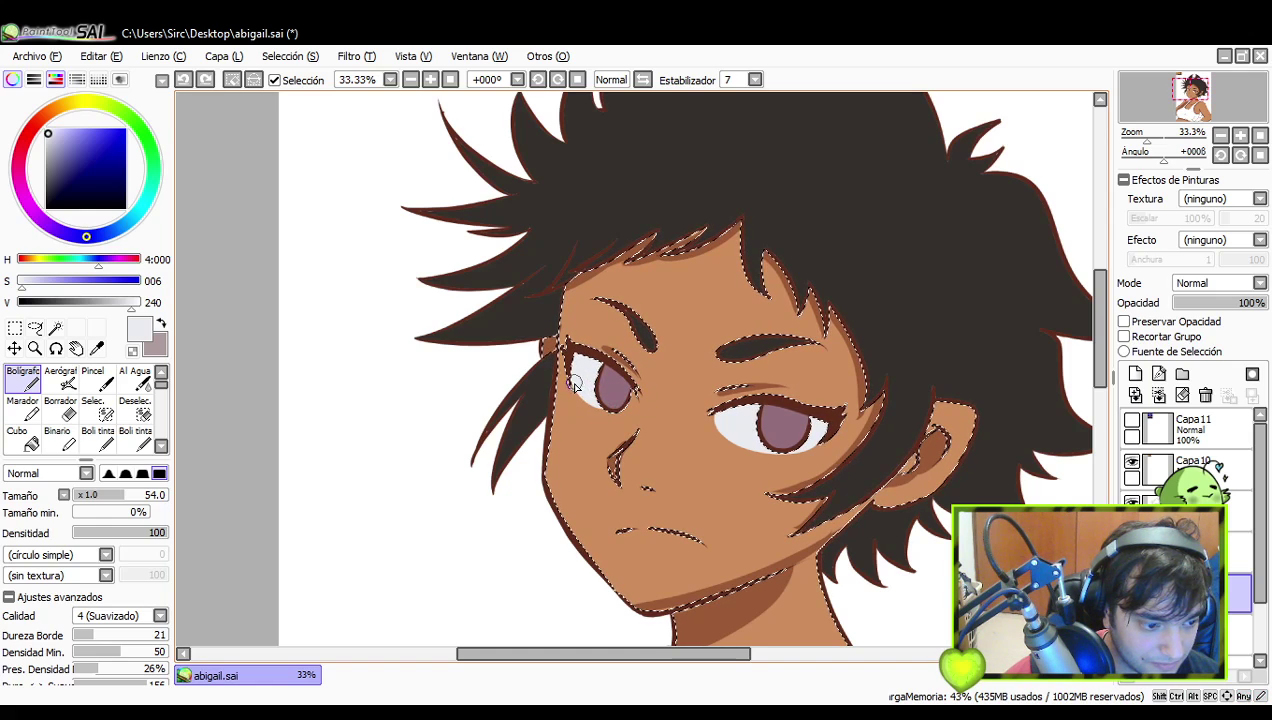
drag(757, 385, 748, 387)
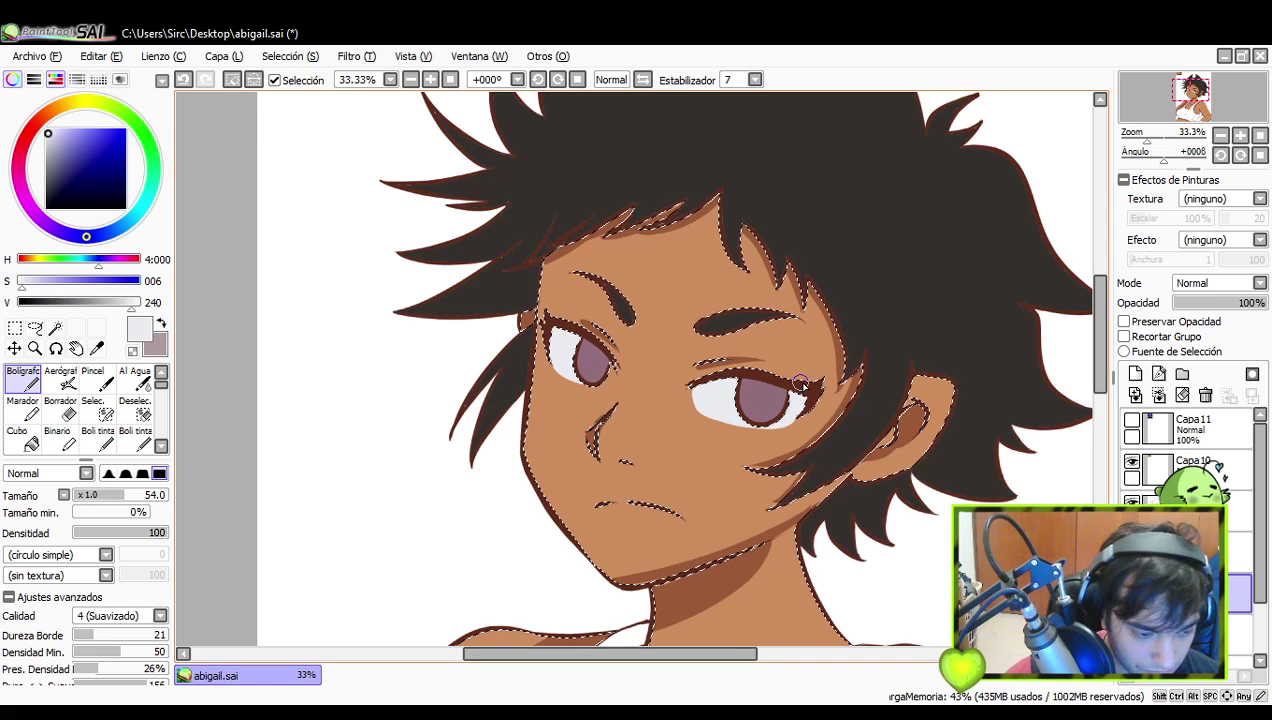
key(alt)
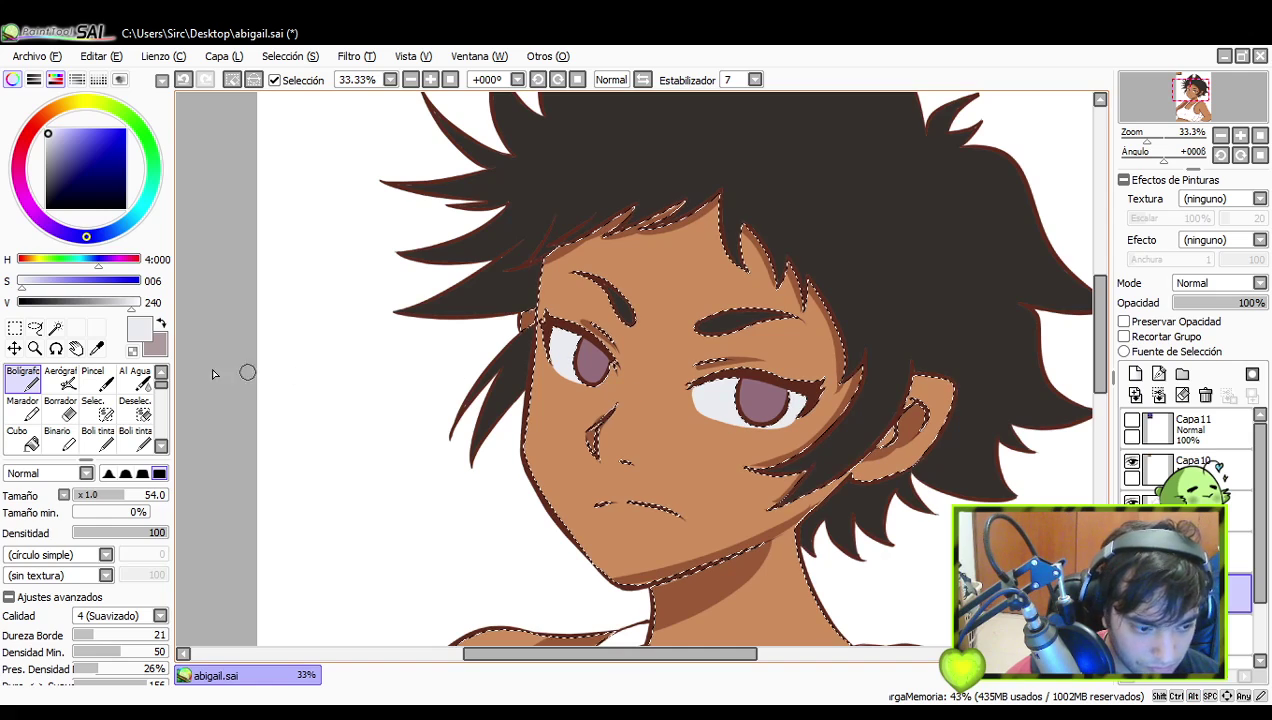
- Trim the lower and outer edges of the near eye's white with the eraser, undoing strokes that do not fit
click(68, 414)
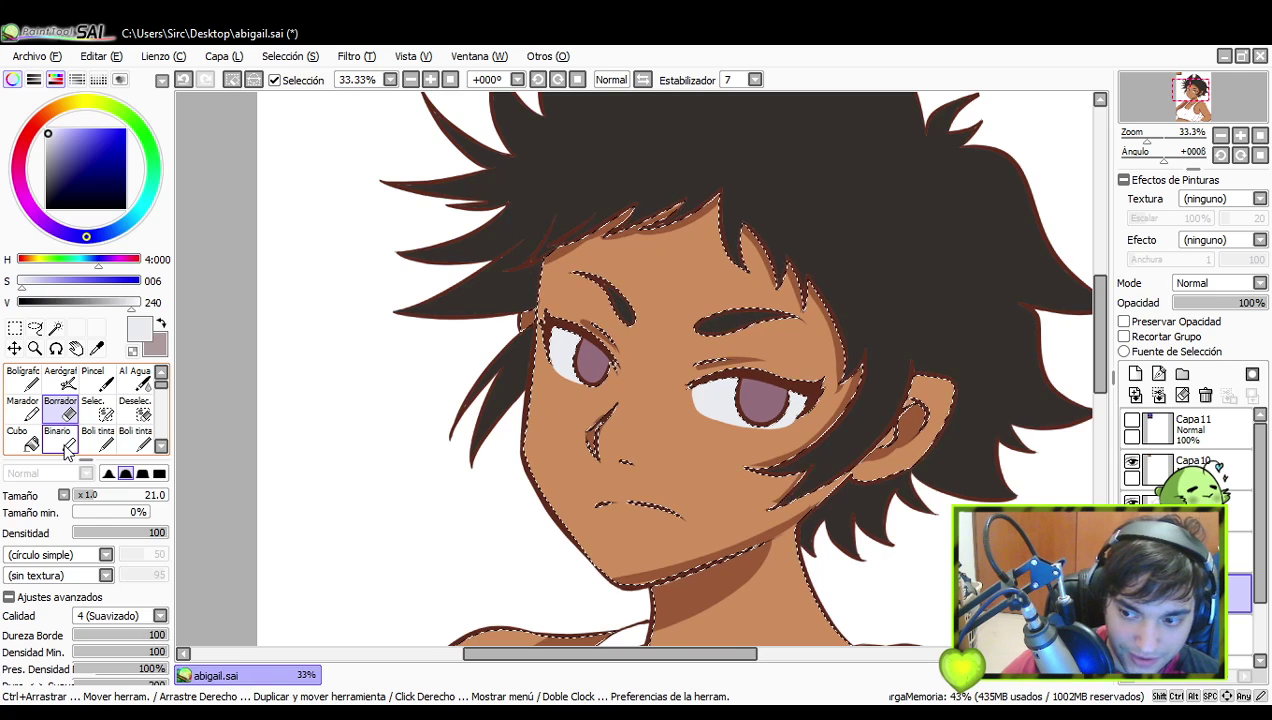
drag(797, 448, 810, 436)
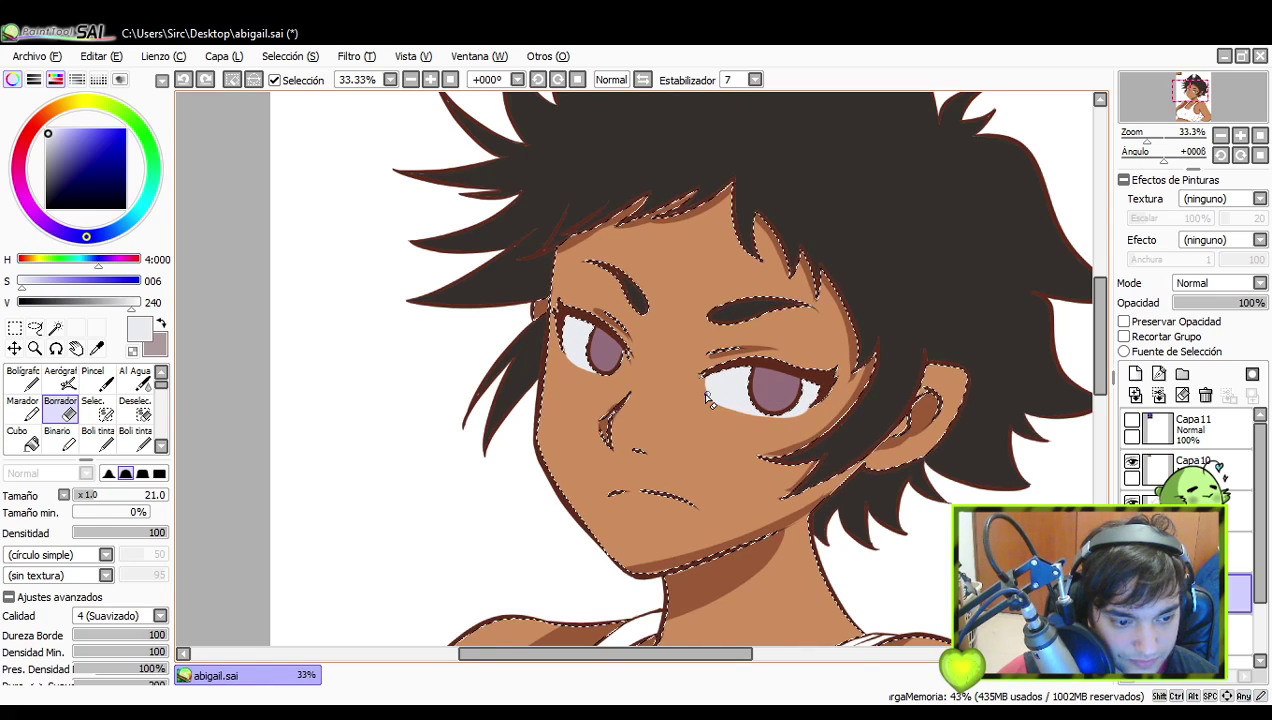
key(ctrl+z)
drag(827, 400, 775, 421)
key(ctrl+z)
mouse_move(826, 388)
mouse_down()
mouse_move(789, 425)
mouse_move(799, 413)
mouse_move(765, 418)
mouse_up()
key(ctrl+z)
key(ctrl+z)
key(ctrl+z)
key(ctrl+y)
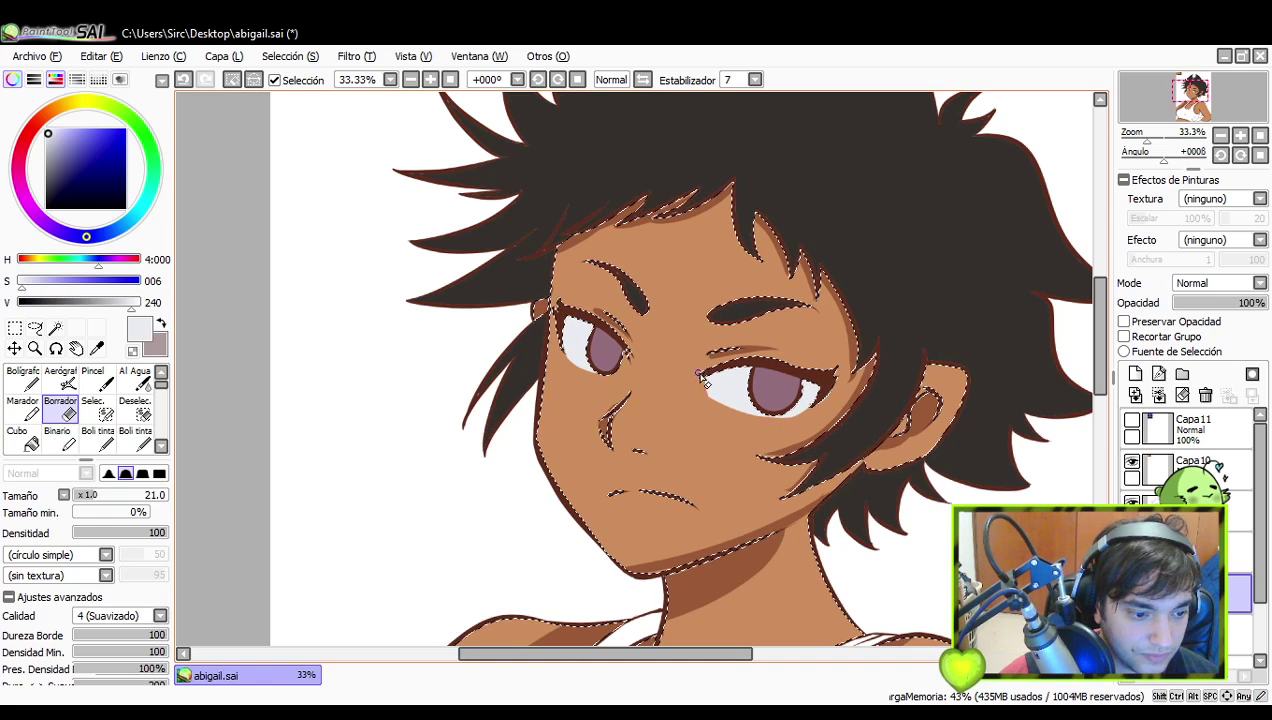
mouse_move(709, 397)
mouse_down()
mouse_move(701, 373)
mouse_move(733, 414)
mouse_up()
key(ctrl+z)
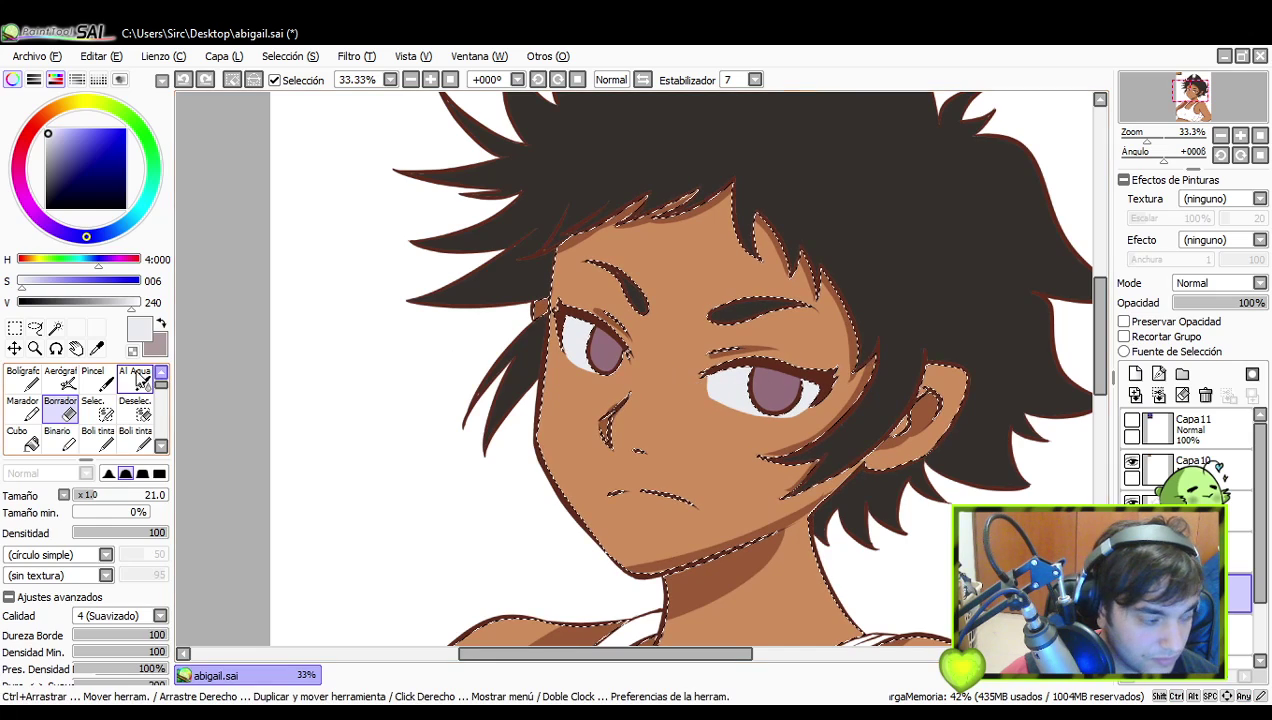
- Retouch the inner corner of the near eye's white with the pen, undoing unwanted strokes
click(29, 382)
key(ctrl+z)
key(ctrl+z)
drag(707, 375, 723, 399)
key(ctrl+z)
key(ctrl+z)
key(ctrl+y)
- Check the reference picture and paint greyish-mauve shadows on the eye whites beneath the upper lids of both eyes
drag(674, 539, 880, 563)
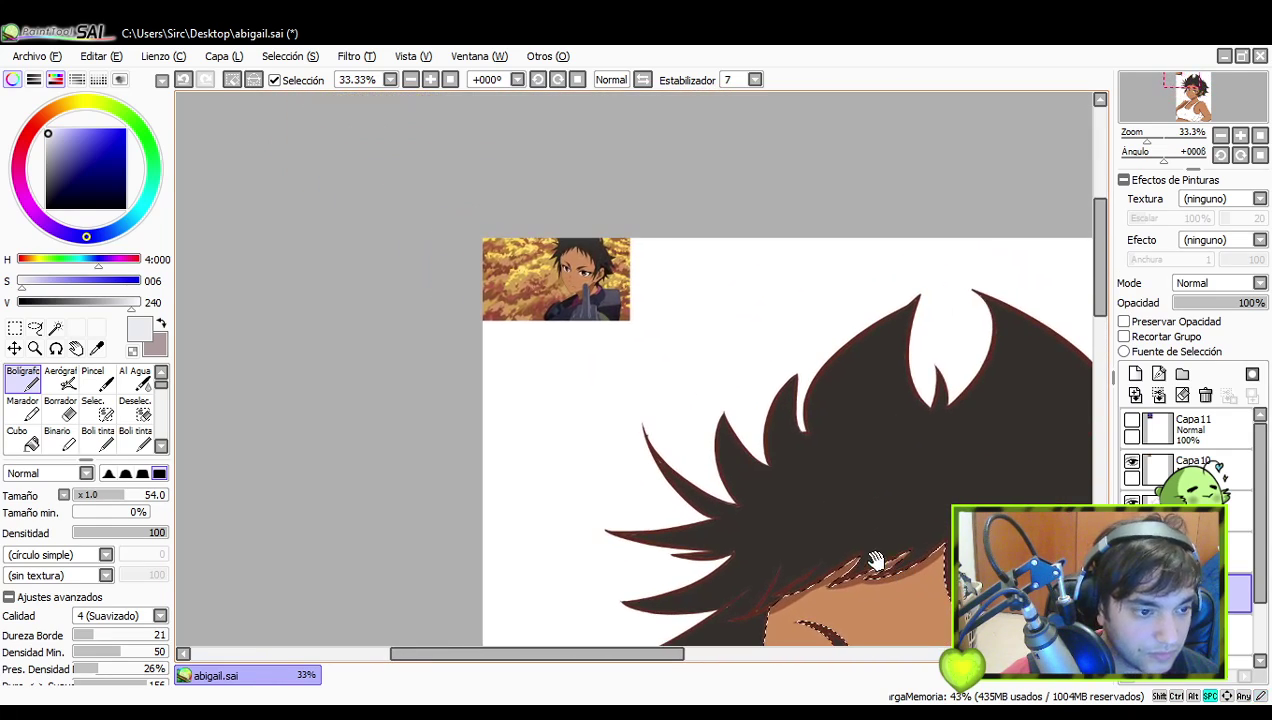
drag(831, 527, 670, 275)
drag(753, 462, 711, 412)
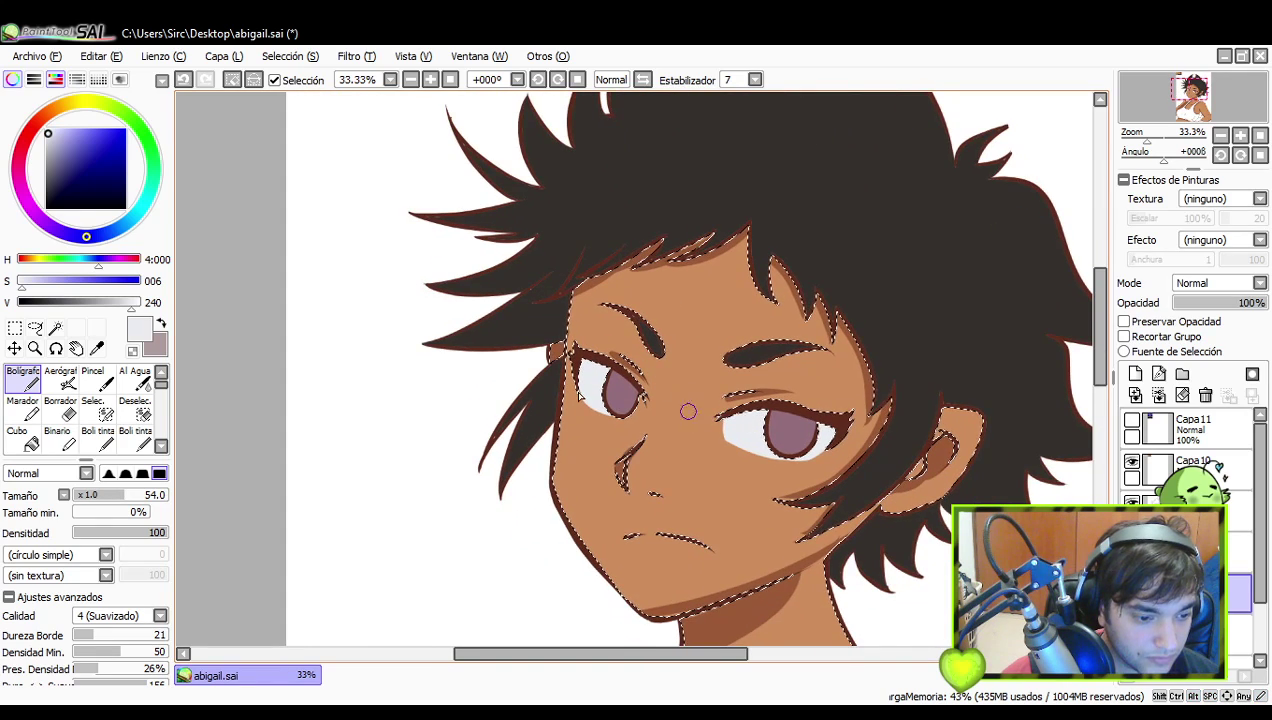
click(159, 324)
drag(607, 376, 621, 401)
key(ctrl+z)
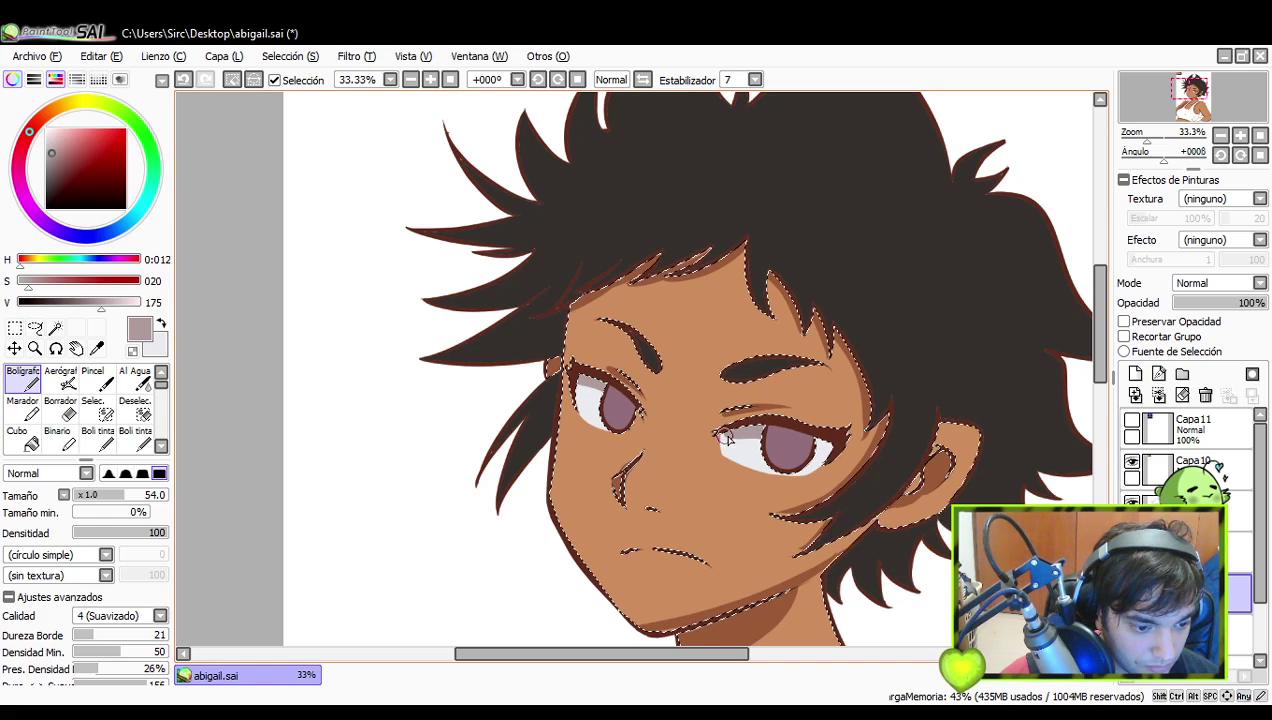
key(ctrl+z)
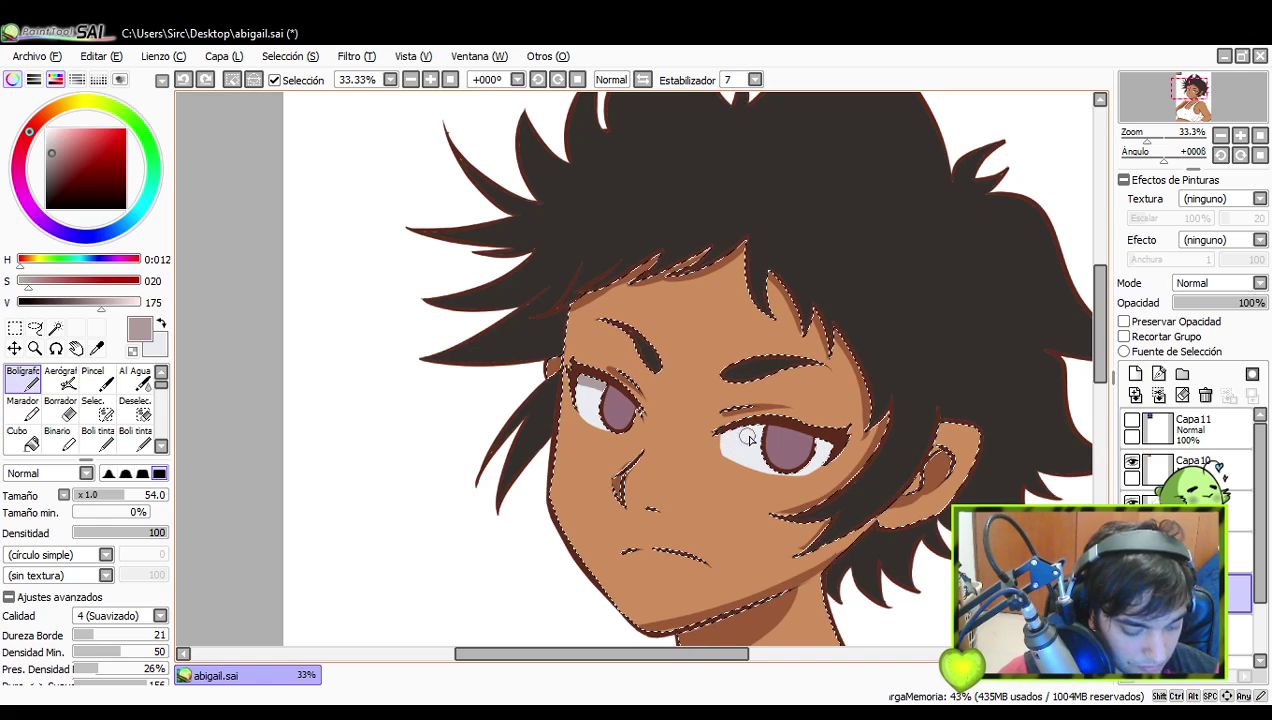
key(ctrl+y)
key(ctrl+z)
drag(726, 431, 760, 434)
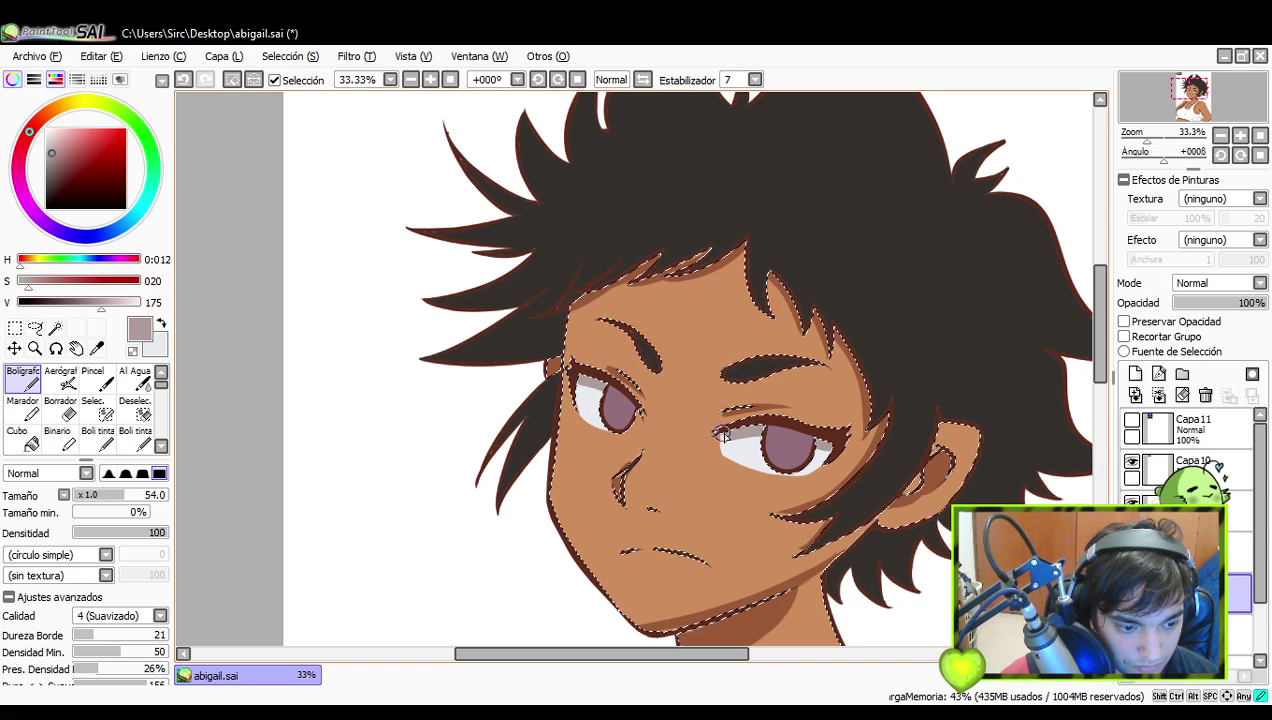
key(space)
- Soften the brown shadow edges on the far arm and inside the neckline with the Desenf. blur brush
drag(903, 456, 883, 431)
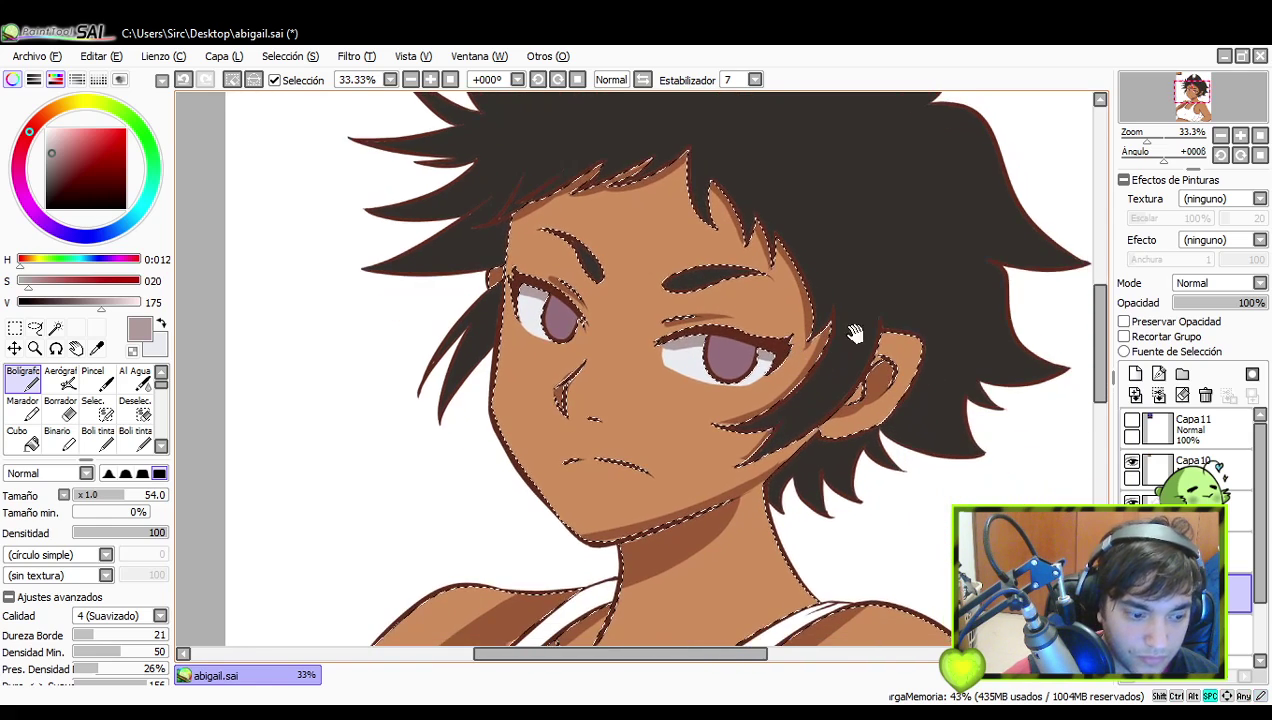
scroll(915, 375, down, 2)
drag(915, 375, 897, 335)
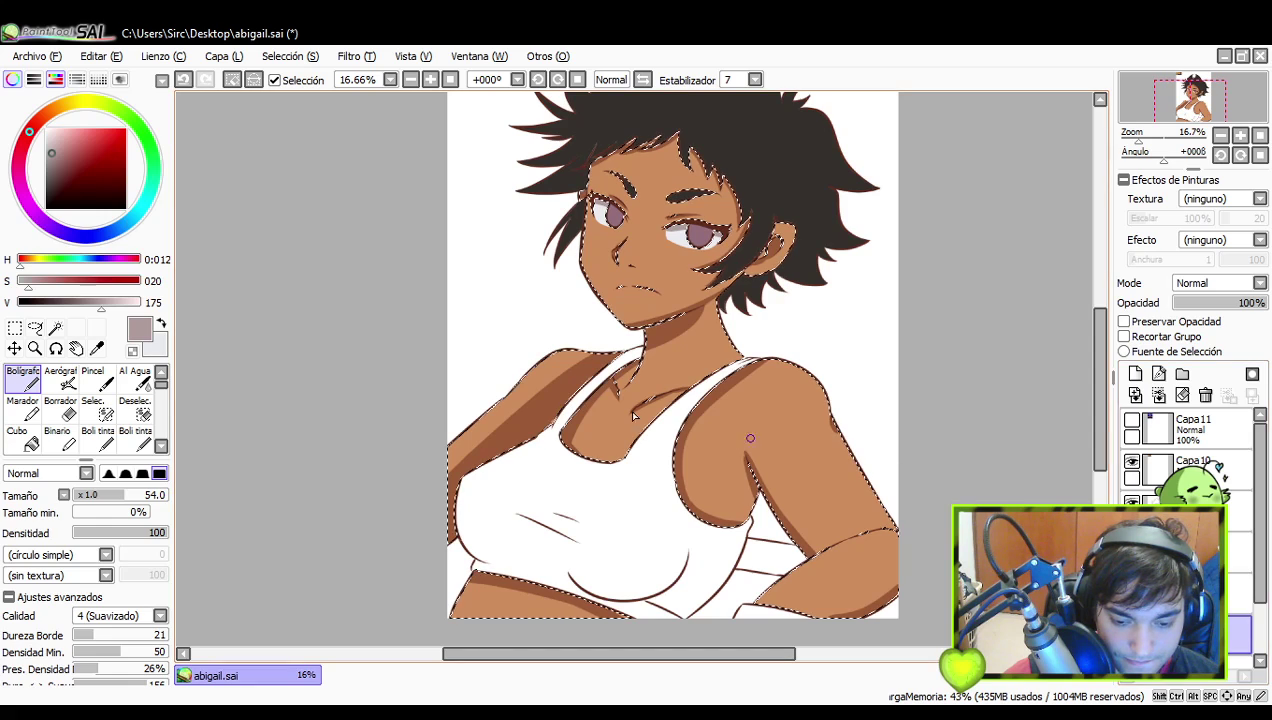
click(97, 408)
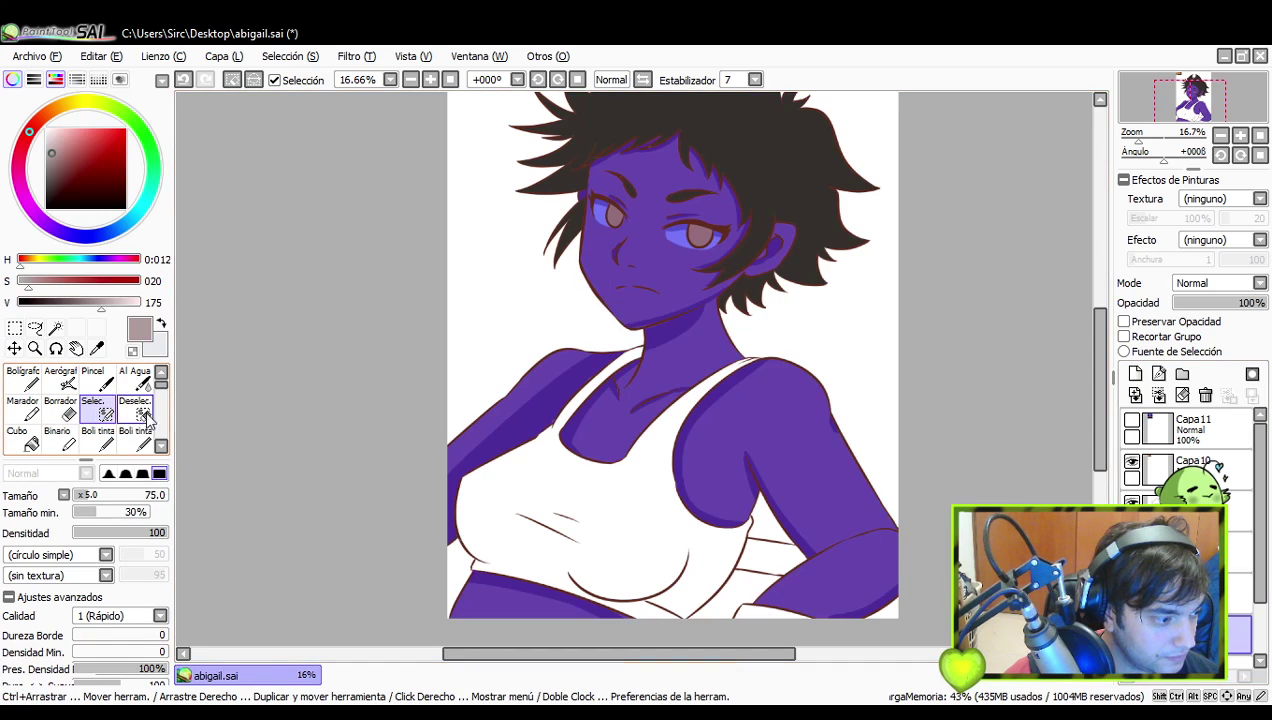
click(136, 438)
scroll(130, 420, down, 3)
click(133, 405)
click(140, 406)
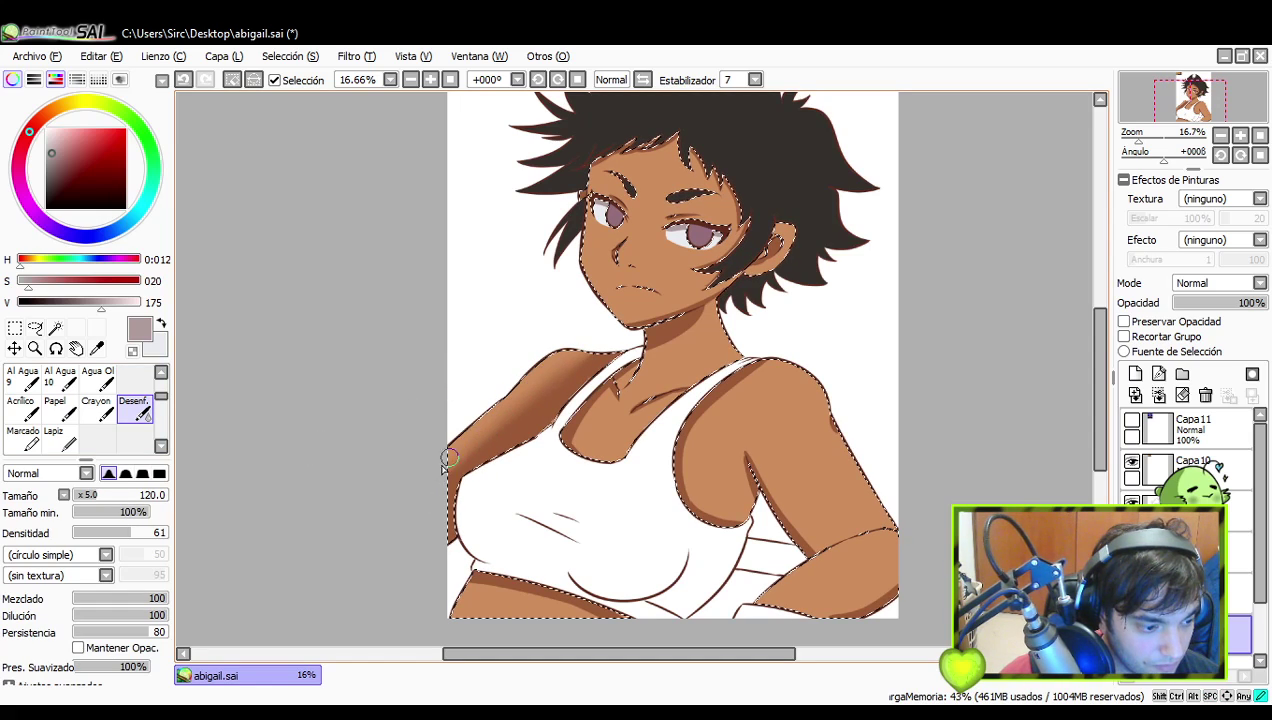
mouse_move(502, 426)
mouse_down()
mouse_move(574, 362)
mouse_move(455, 462)
mouse_move(439, 489)
mouse_up()
mouse_move(576, 410)
mouse_down()
mouse_move(581, 440)
mouse_move(565, 438)
mouse_move(583, 461)
mouse_up()
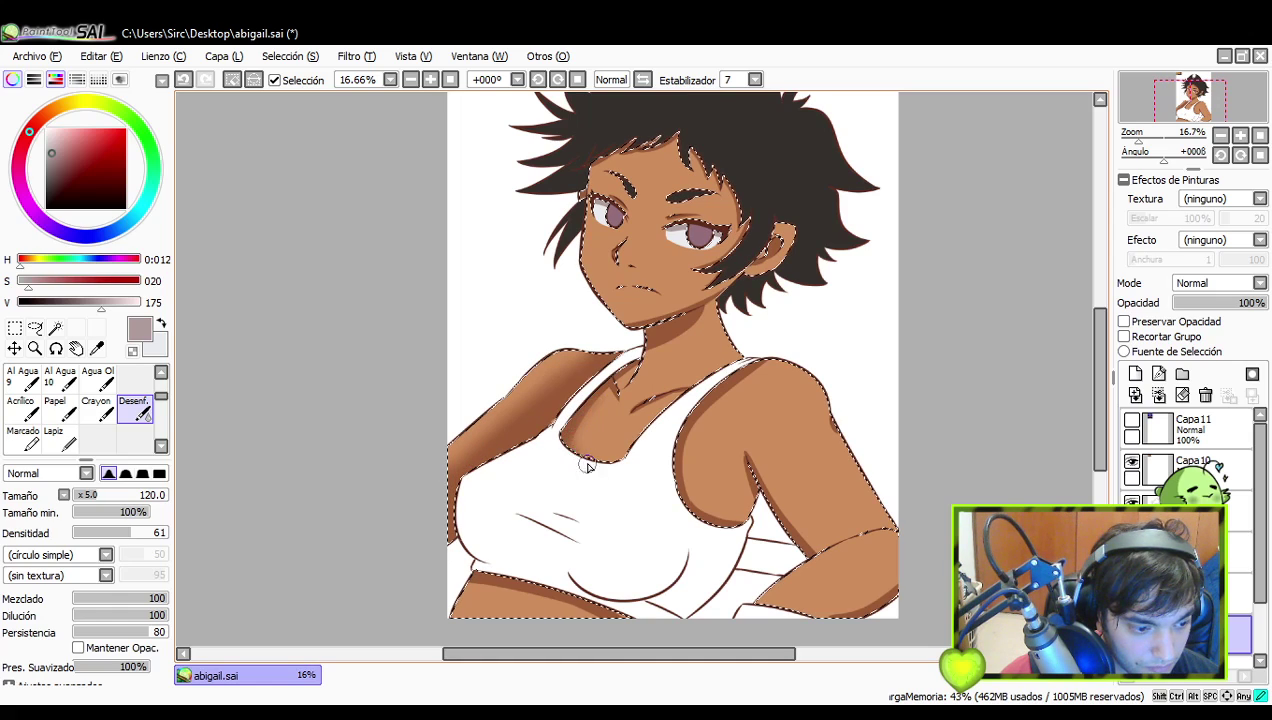
- Blur the brown shadow edges on the neck, near shoulder, upper arm and forearm
drag(635, 352, 659, 349)
mouse_move(720, 522)
mouse_down()
mouse_move(702, 508)
mouse_move(752, 520)
mouse_move(680, 484)
mouse_move(694, 425)
mouse_move(691, 443)
mouse_up()
mouse_move(689, 447)
mouse_down()
mouse_move(683, 491)
mouse_move(739, 388)
mouse_move(678, 444)
mouse_move(784, 362)
mouse_move(715, 405)
mouse_move(698, 479)
mouse_move(682, 467)
mouse_move(735, 528)
mouse_move(740, 460)
mouse_move(751, 500)
mouse_move(744, 439)
mouse_move(826, 558)
mouse_move(789, 520)
mouse_move(816, 553)
mouse_up()
mouse_move(838, 598)
mouse_down()
mouse_move(816, 556)
mouse_move(863, 528)
mouse_up()
mouse_move(797, 564)
mouse_down()
mouse_move(884, 523)
mouse_move(821, 556)
mouse_move(831, 566)
mouse_move(860, 524)
mouse_up()
mouse_move(858, 530)
mouse_down()
mouse_move(804, 572)
mouse_move(881, 514)
mouse_up()
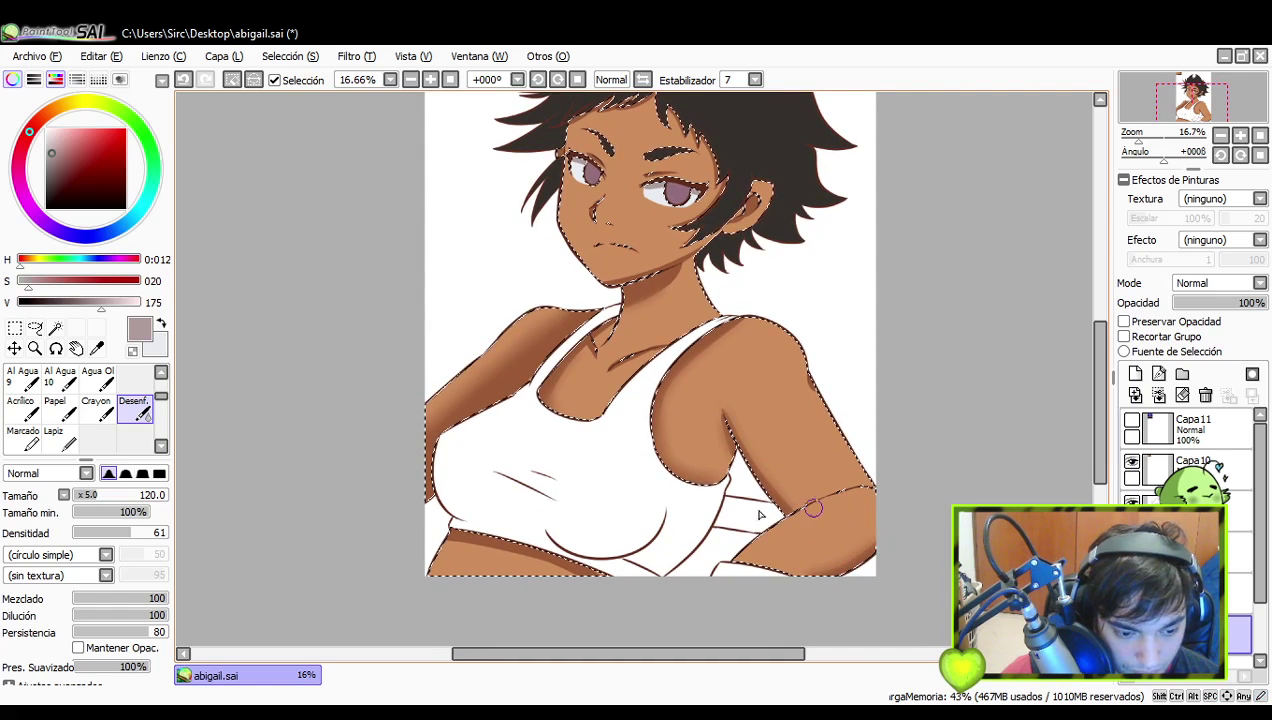
- Blur the brown shadow edges along the bare waist and inside the ear
mouse_move(434, 541)
mouse_down()
mouse_move(602, 587)
mouse_move(459, 539)
mouse_move(561, 566)
mouse_move(591, 585)
mouse_move(443, 538)
mouse_move(618, 596)
mouse_up()
key(space)
drag(609, 459, 550, 487)
drag(602, 445, 594, 467)
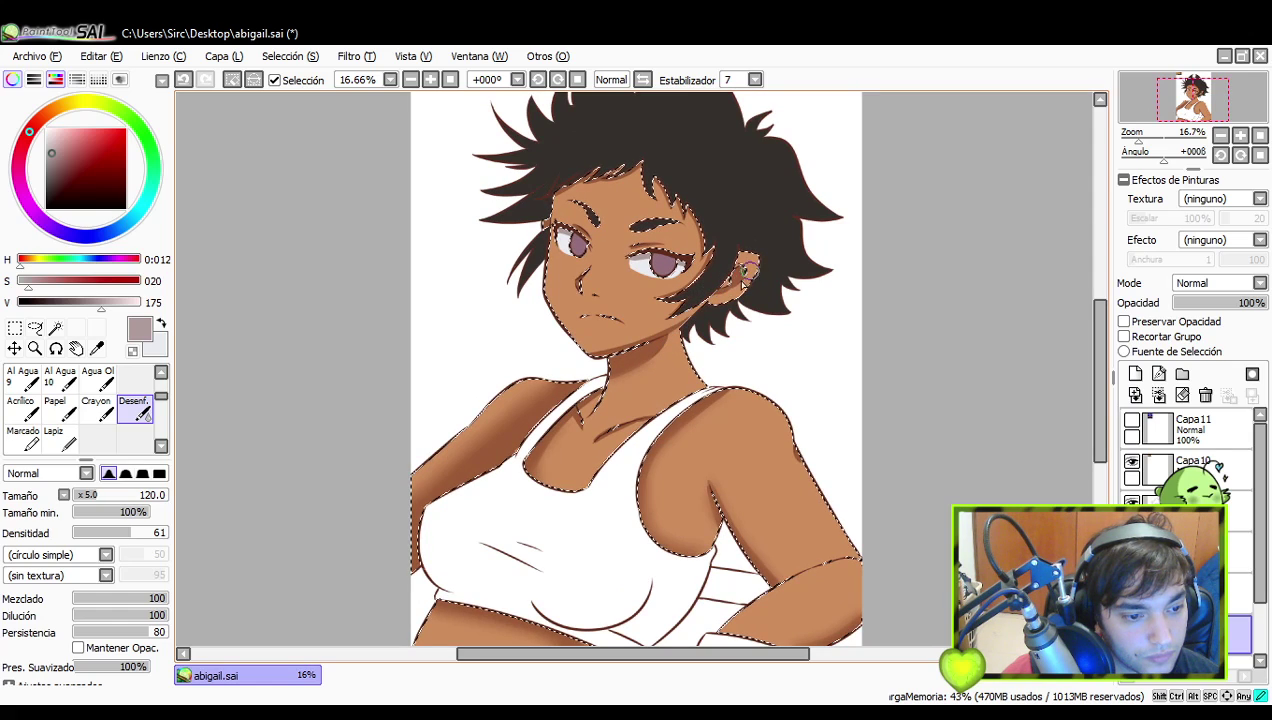
drag(726, 290, 736, 274)
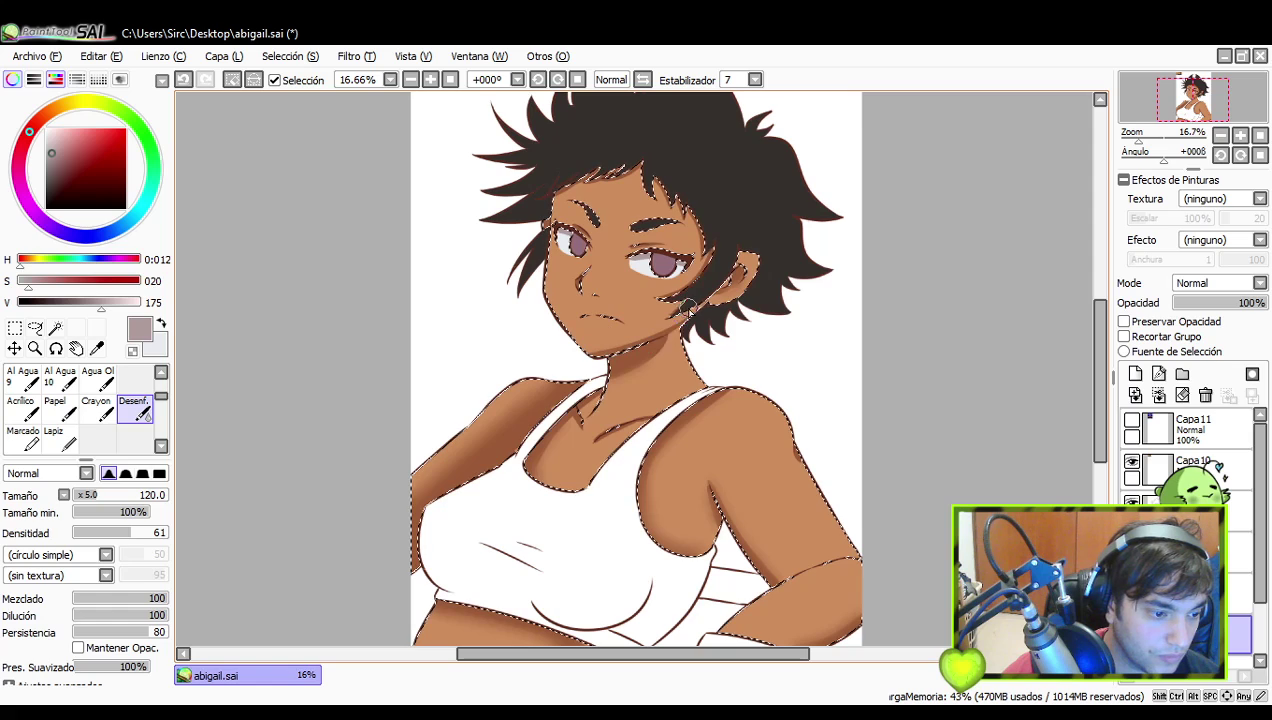
scroll(705, 403, down, 2)
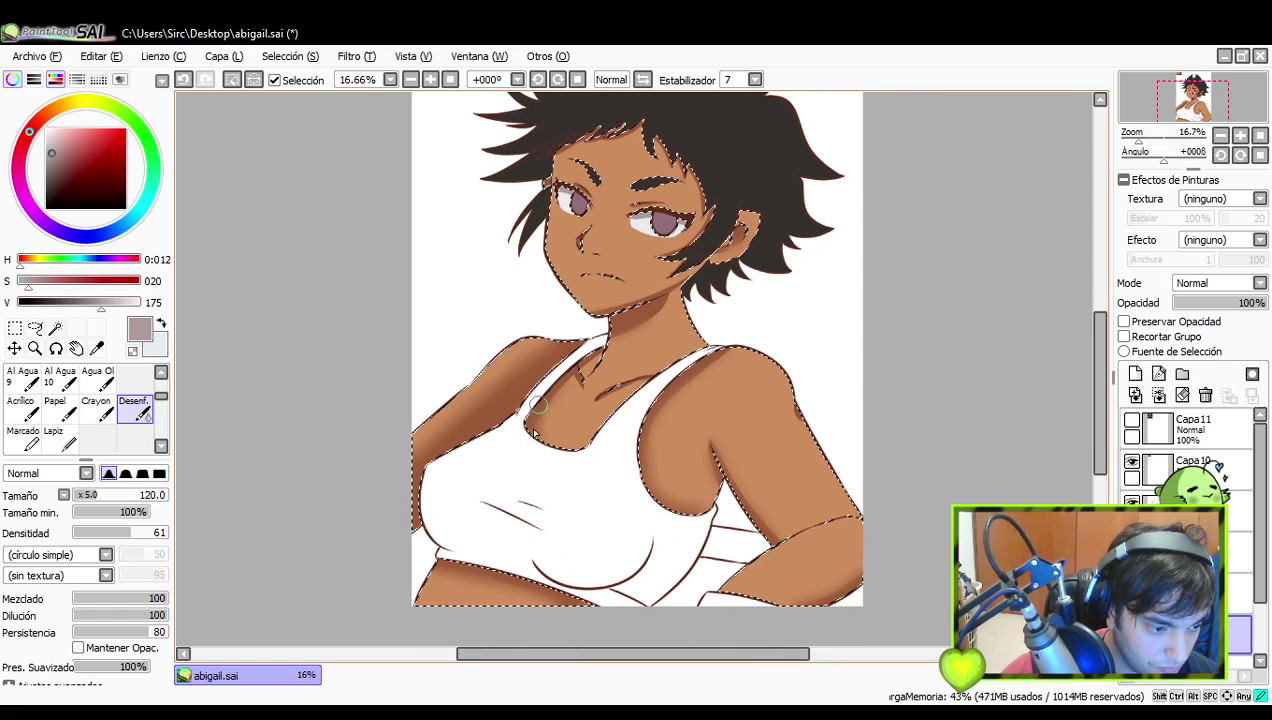
scroll(591, 465, down, 2)
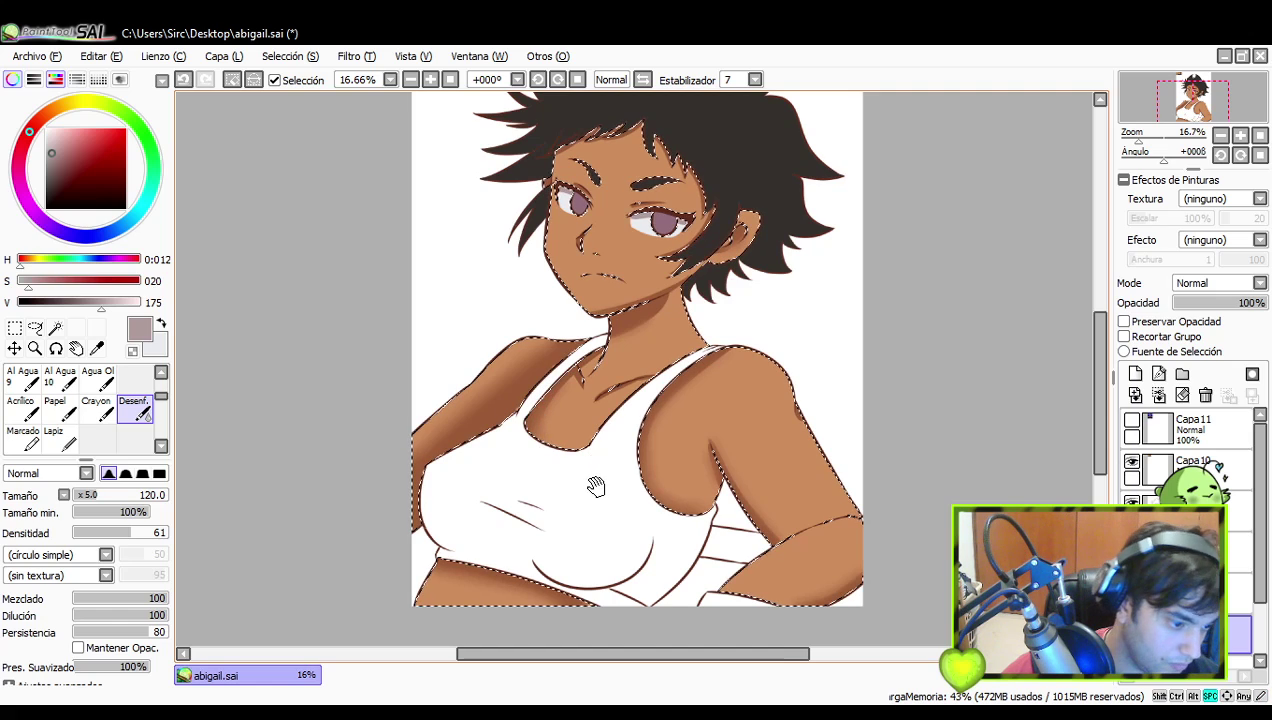
drag(621, 490, 614, 471)
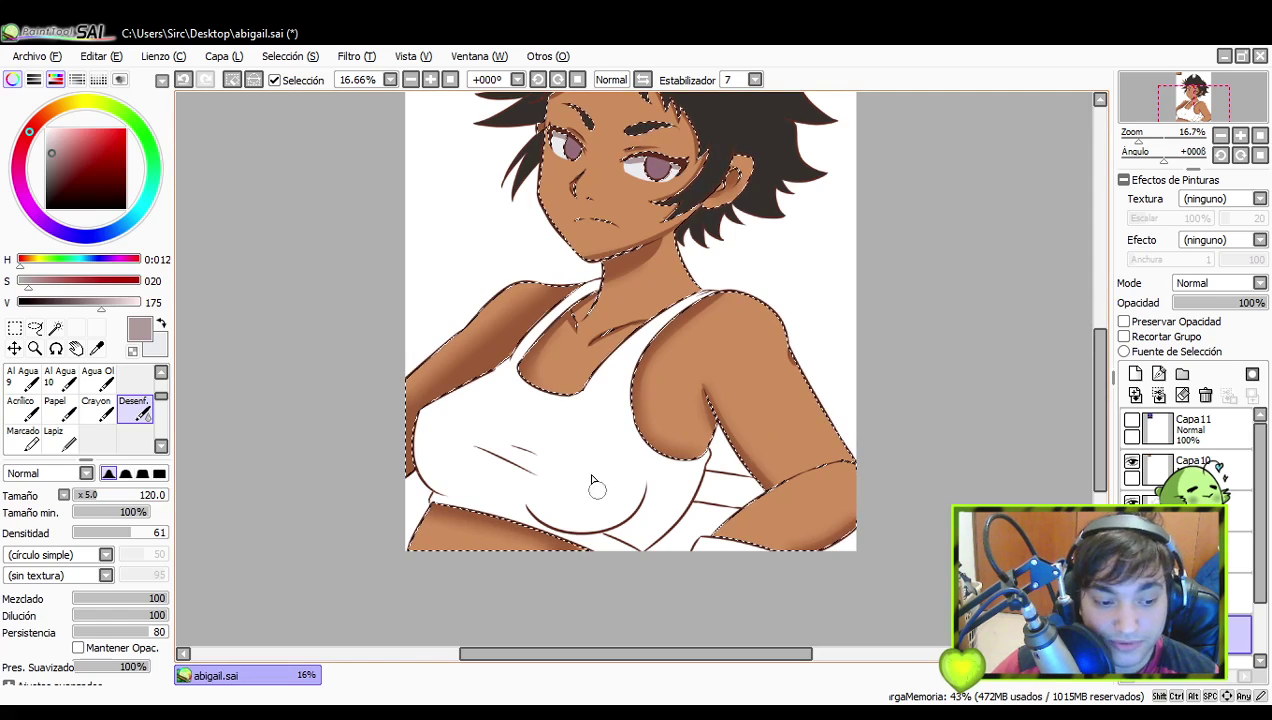
- Set the layer's blending mode to Luminosidad and the Bolígrafo pen's size to 29
mouse_move(690, 462)
mouse_down()
mouse_move(737, 484)
mouse_move(757, 552)
mouse_move(758, 496)
mouse_up()
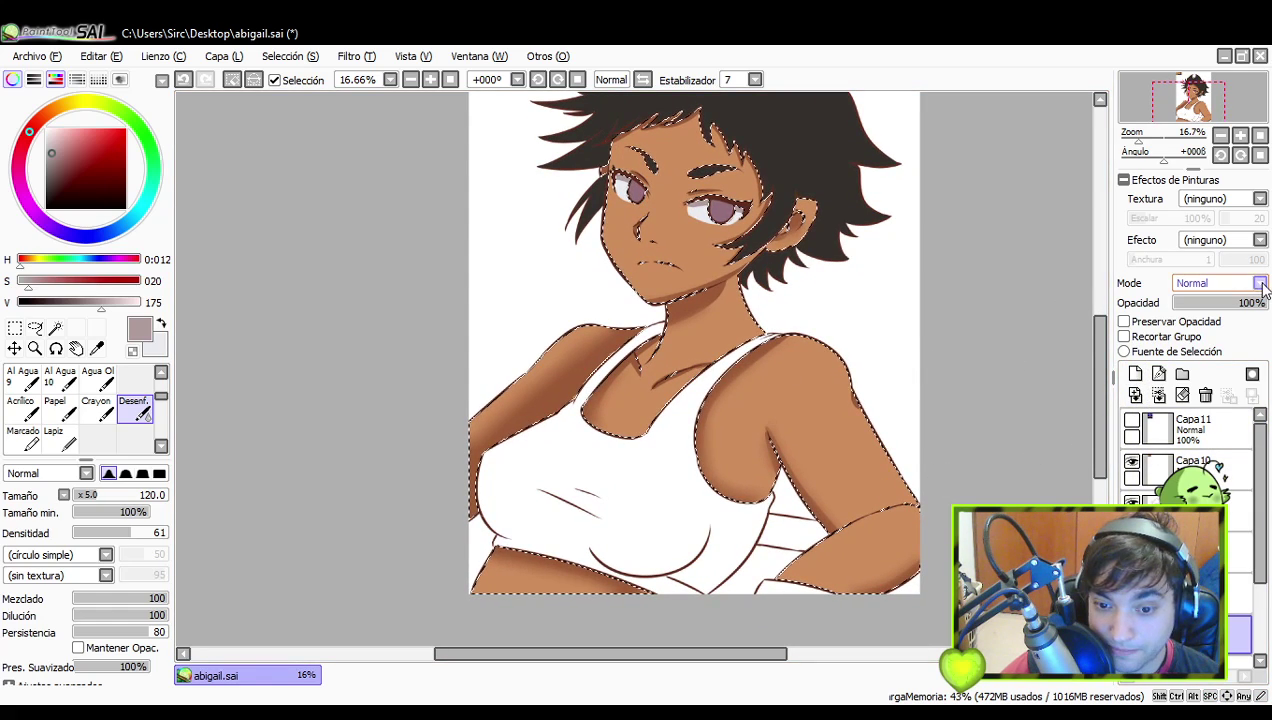
click(1210, 358)
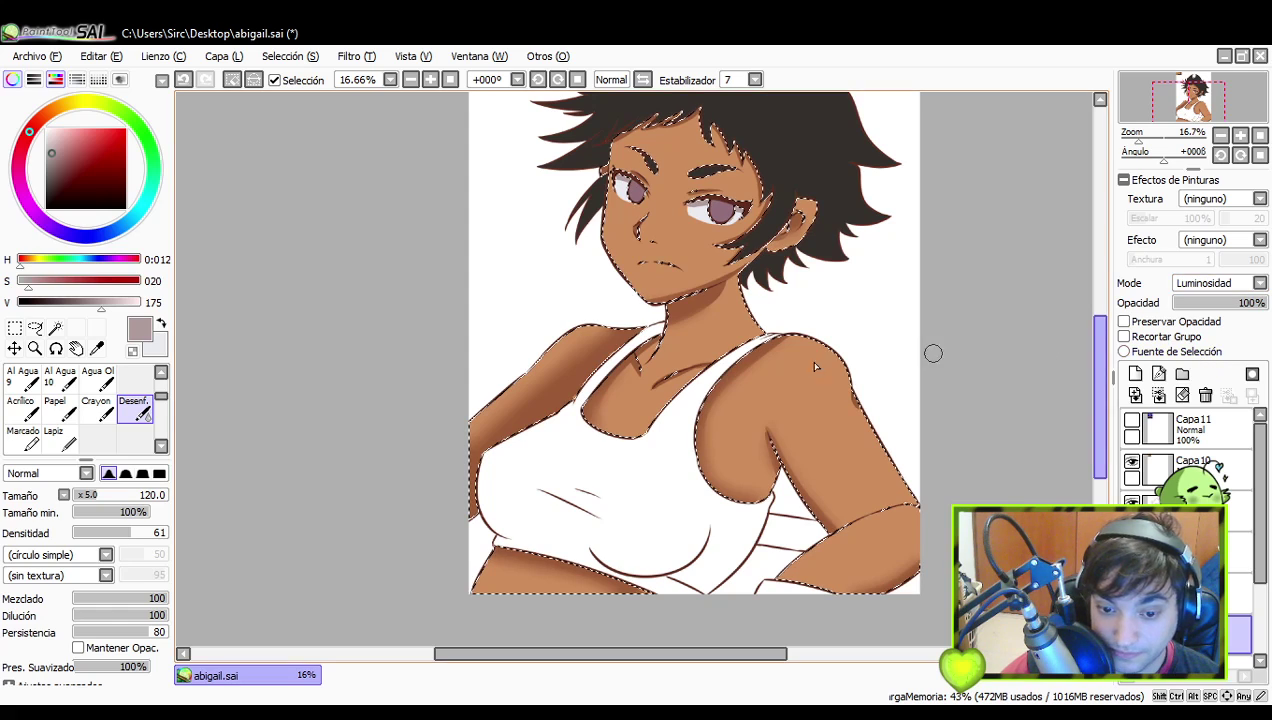
scroll(60, 405, up, 3)
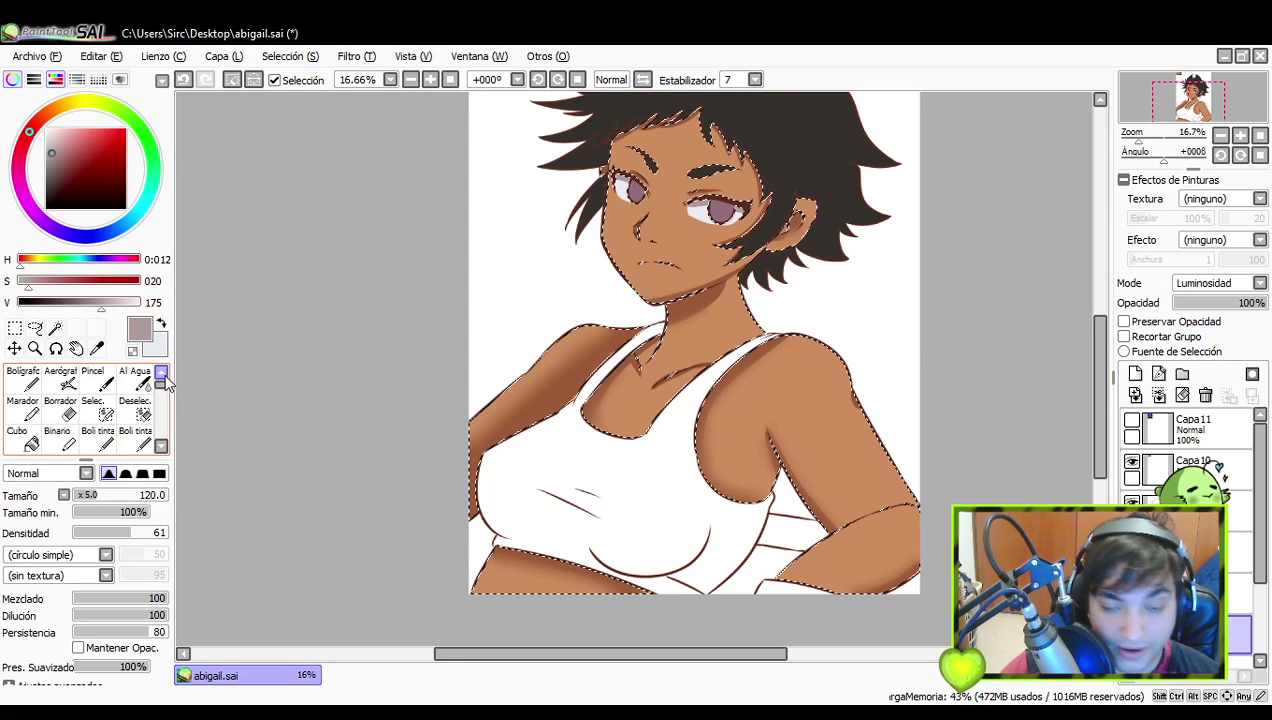
click(22, 380)
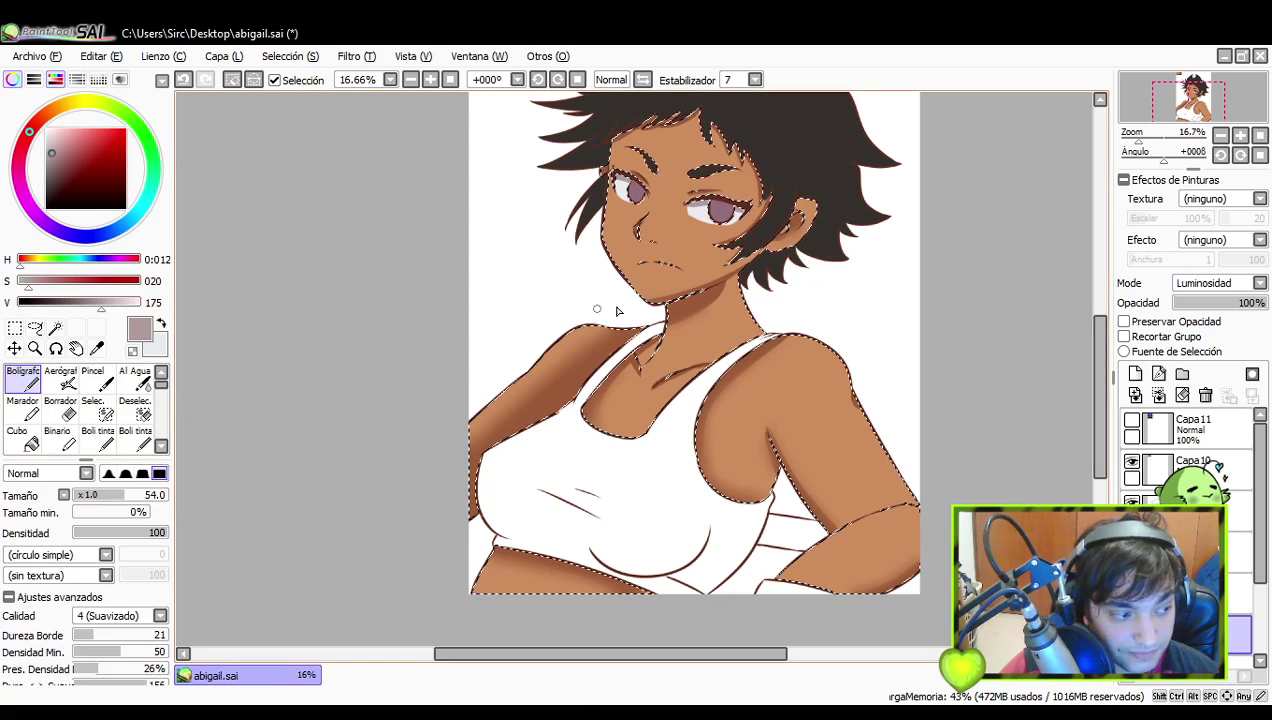
drag(548, 354, 602, 325)
key(ctrl+z)
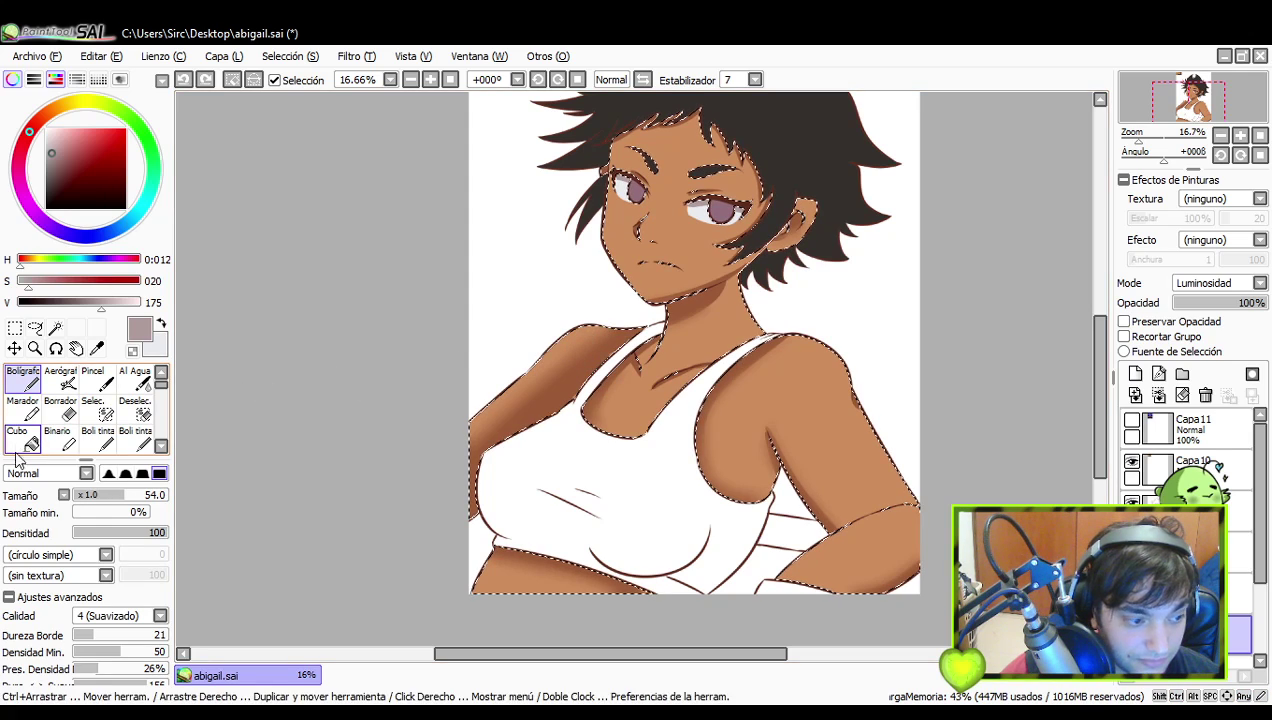
click(105, 495)
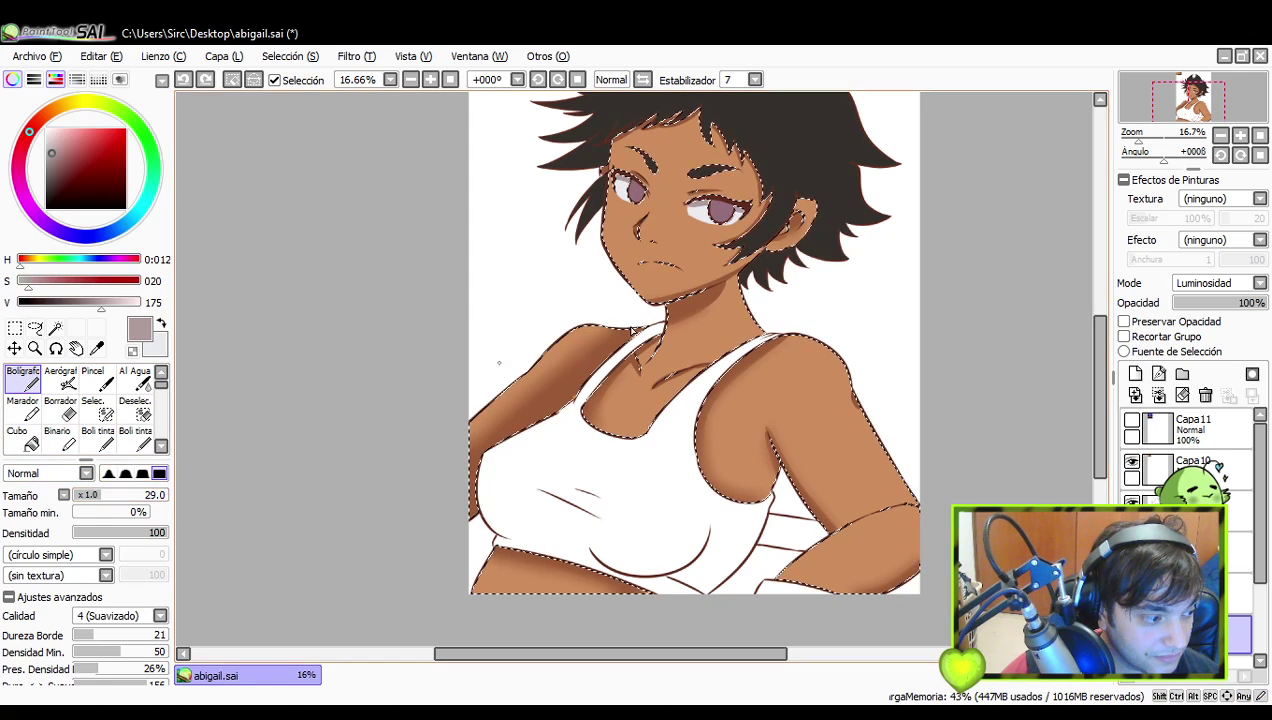
- Paint a thin highlight down the outer edge of the near upper arm, undoing unwanted strokes
key(ctrl+z)
drag(792, 336, 861, 388)
key(ctrl+z)
key(ctrl+z)
key(ctrl+z)
key(ctrl+y)
key(ctrl+z)
key(ctrl+y)
key(ctrl+y)
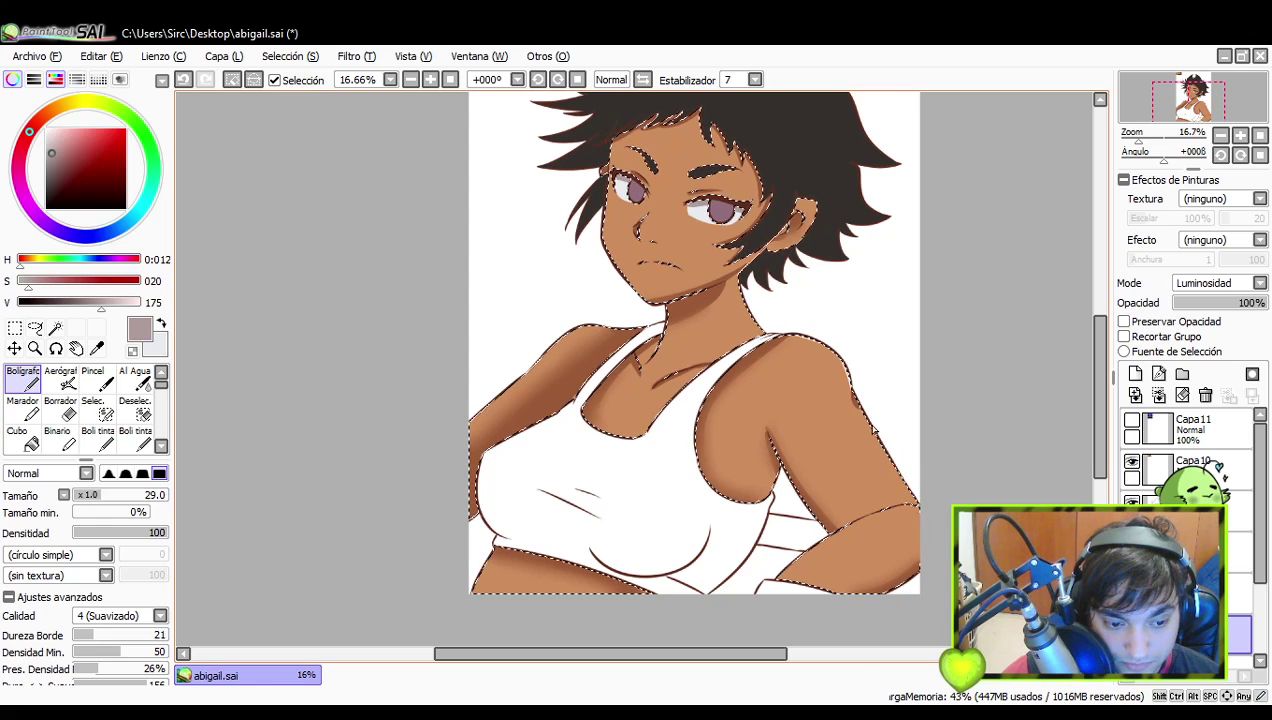
drag(863, 414, 914, 502)
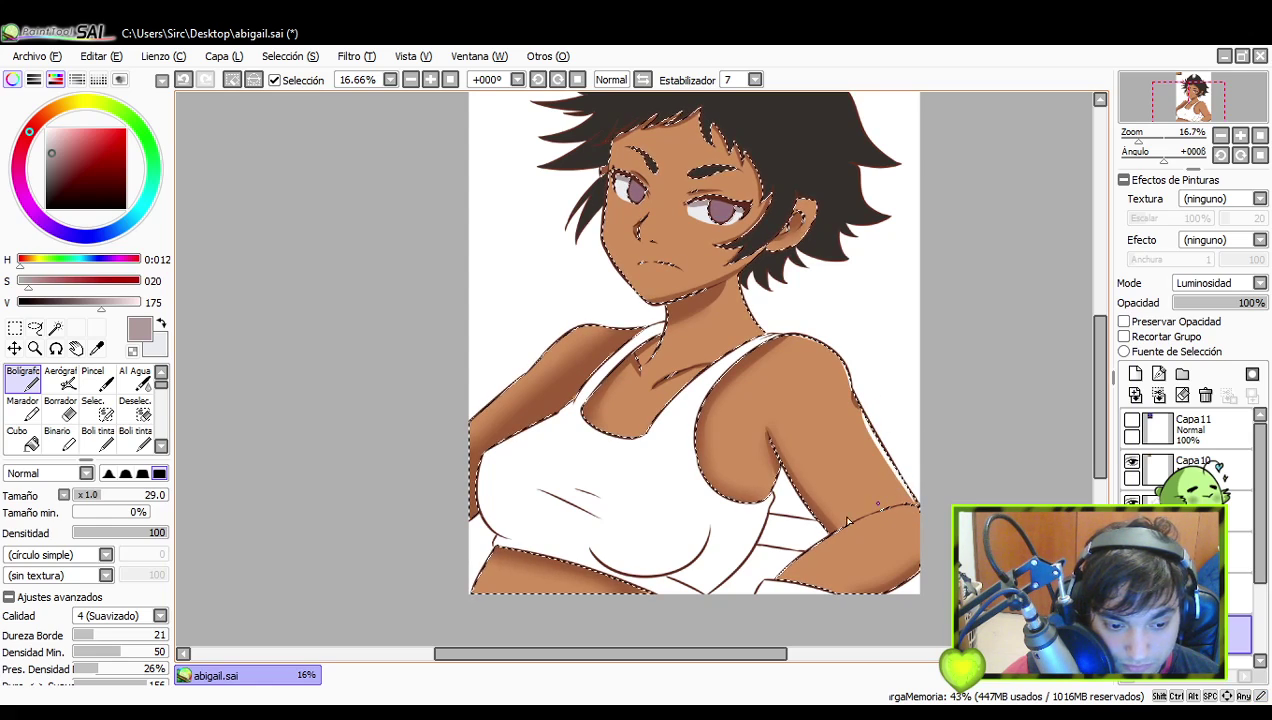
- Paint a thin highlight along the upper edge of the near forearm, redoing the stroke until it fits the contour
drag(801, 517, 806, 474)
drag(776, 533, 934, 459)
key(ctrl+z)
mouse_move(778, 535)
mouse_down()
mouse_move(874, 468)
mouse_move(940, 454)
mouse_up()
key(ctrl+z)
drag(778, 538, 940, 462)
key(ctrl+z)
drag(776, 537, 940, 460)
key(ctrl+z)
drag(776, 536, 945, 453)
key(ctrl+z)
drag(800, 520, 918, 462)
key(ctrl+z)
drag(815, 492, 920, 460)
key(ctrl+z)
mouse_move(778, 537)
mouse_down()
mouse_move(818, 504)
mouse_move(950, 461)
mouse_up()
key(ctrl+z)
mouse_move(777, 537)
mouse_down()
mouse_move(877, 478)
mouse_move(936, 468)
mouse_up()
key(ctrl+z)
key(ctrl+z)
drag(805, 515, 920, 460)
key(ctrl+z)
mouse_move(809, 519)
mouse_down()
mouse_move(920, 460)
mouse_move(915, 426)
mouse_up()
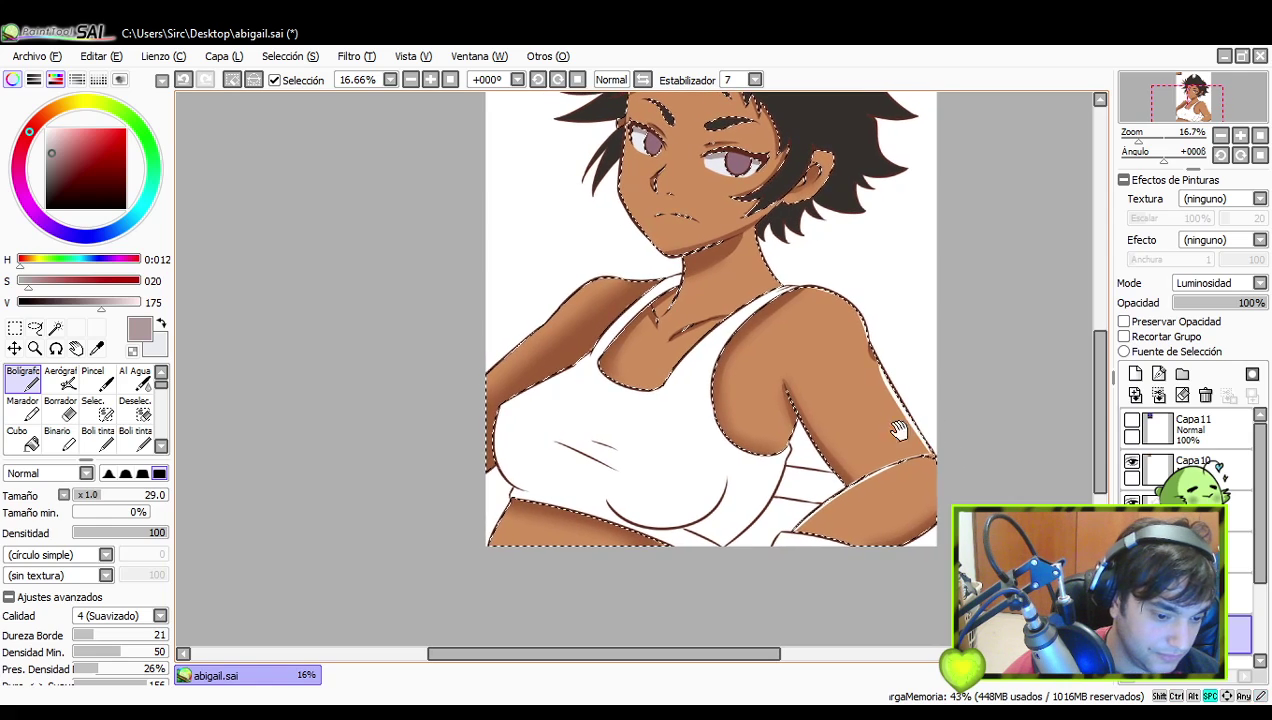
- Touch up the near forearm's highlight with the Borrador eraser
click(62, 410)
drag(794, 516, 887, 456)
key(ctrl+z)
mouse_move(840, 482)
mouse_down()
mouse_move(903, 464)
mouse_move(960, 484)
mouse_up()
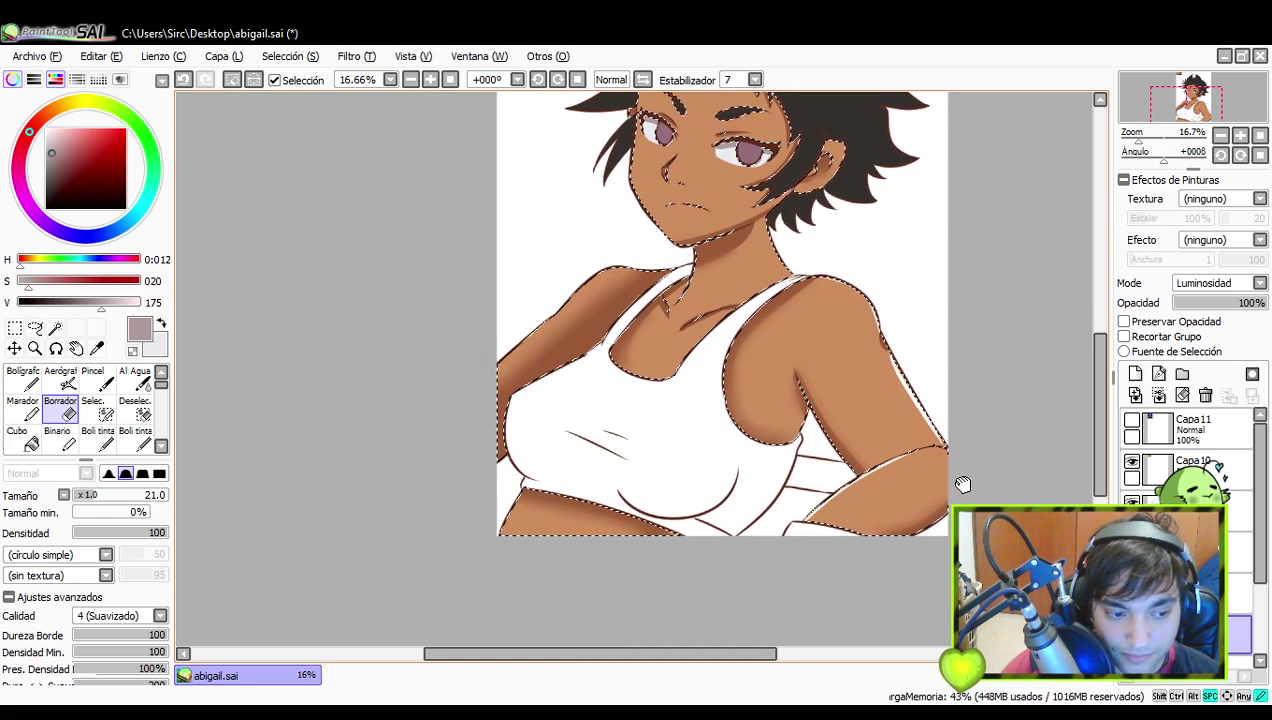
- Paint a thin highlight along the outer edge of the far arm with the Bolígrafo pen, undoing unwanted strokes
click(22, 378)
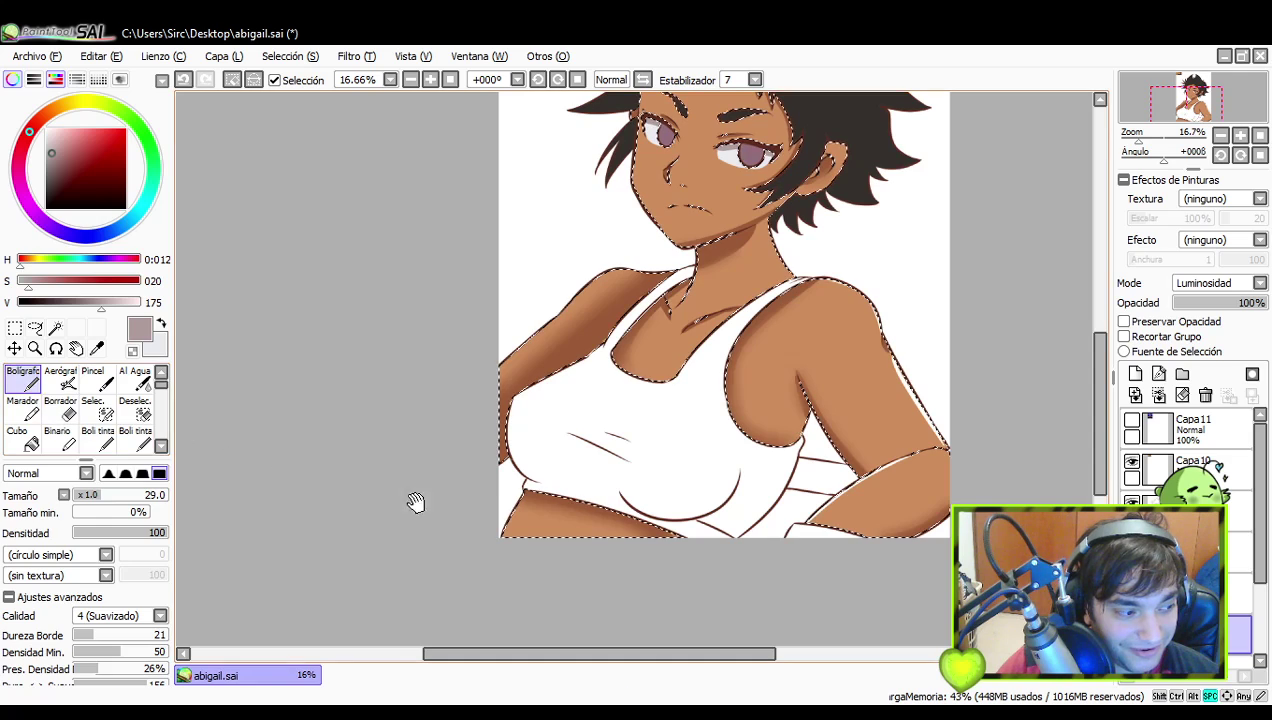
drag(548, 520, 572, 513)
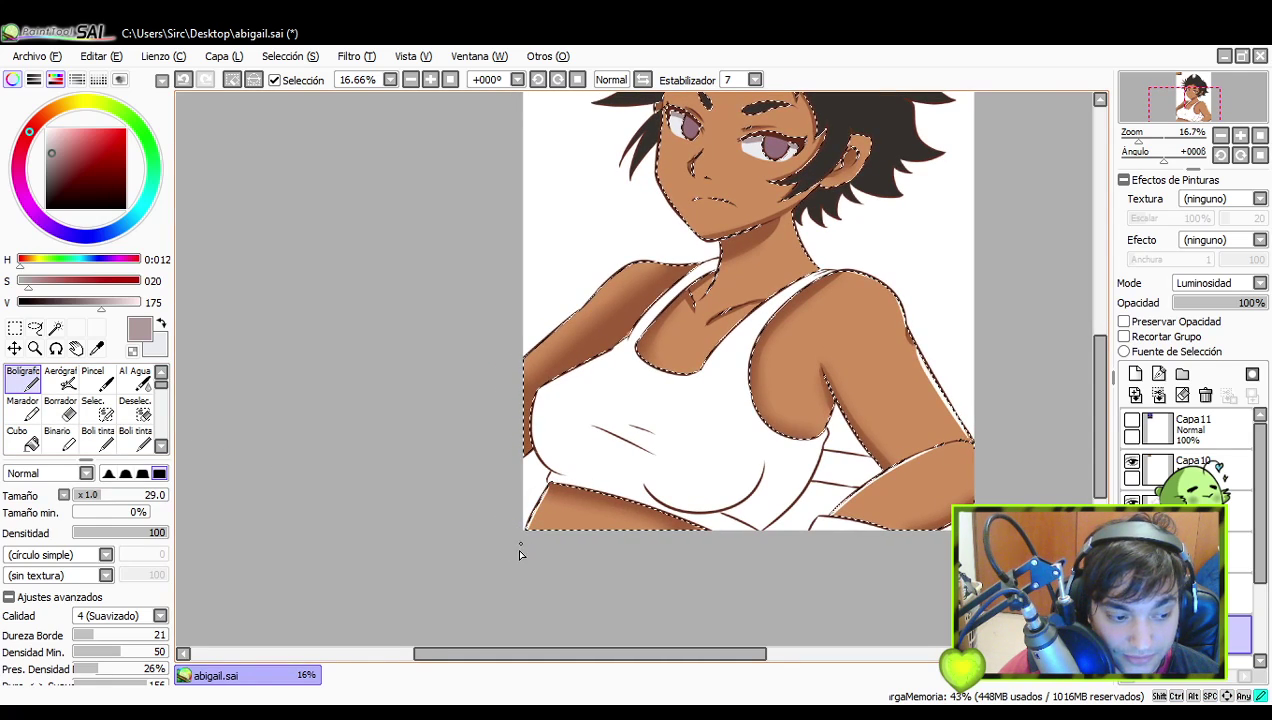
mouse_move(570, 381)
mouse_down()
mouse_move(582, 429)
mouse_move(654, 322)
mouse_up()
key(ctrl+z)
drag(541, 402, 597, 351)
key(ctrl+z)
drag(650, 310, 599, 354)
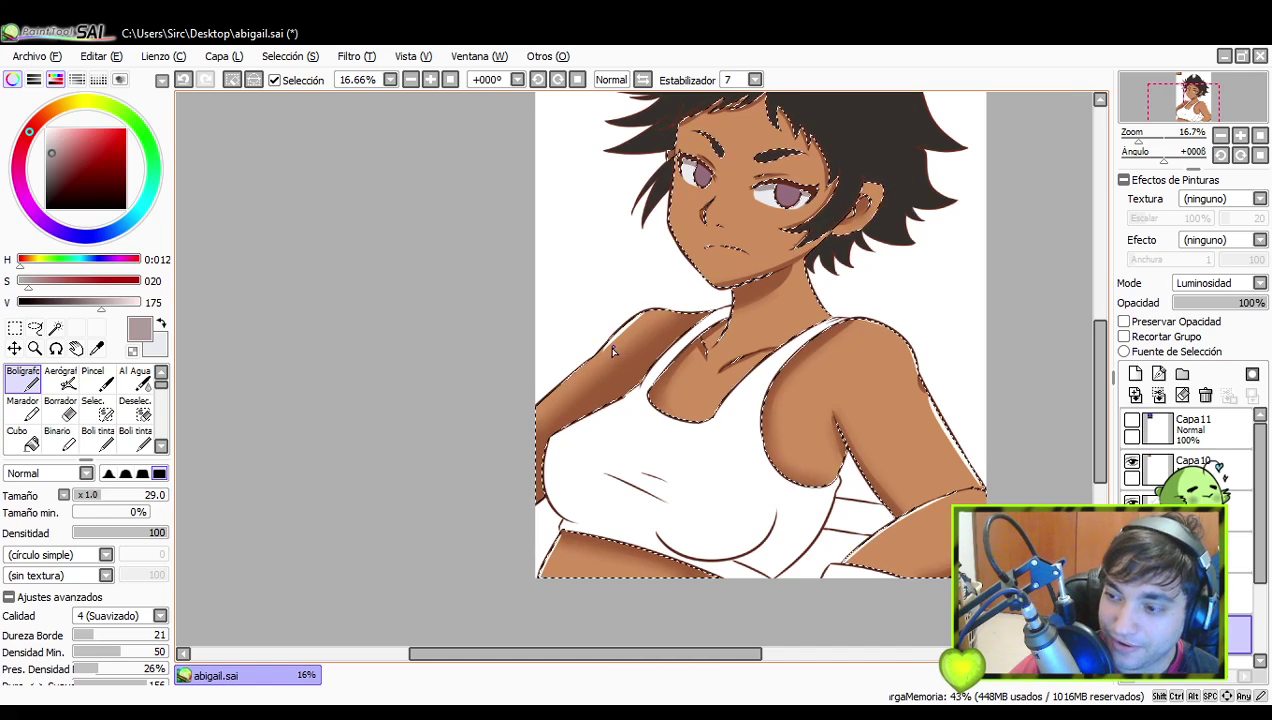
key(ctrl+z)
drag(530, 408, 586, 359)
key(ctrl+z)
mouse_move(530, 408)
mouse_down()
mouse_move(624, 322)
mouse_move(557, 392)
mouse_move(644, 312)
mouse_move(704, 312)
mouse_up()
key(ctrl+z)
key(ctrl+z)
key(space)
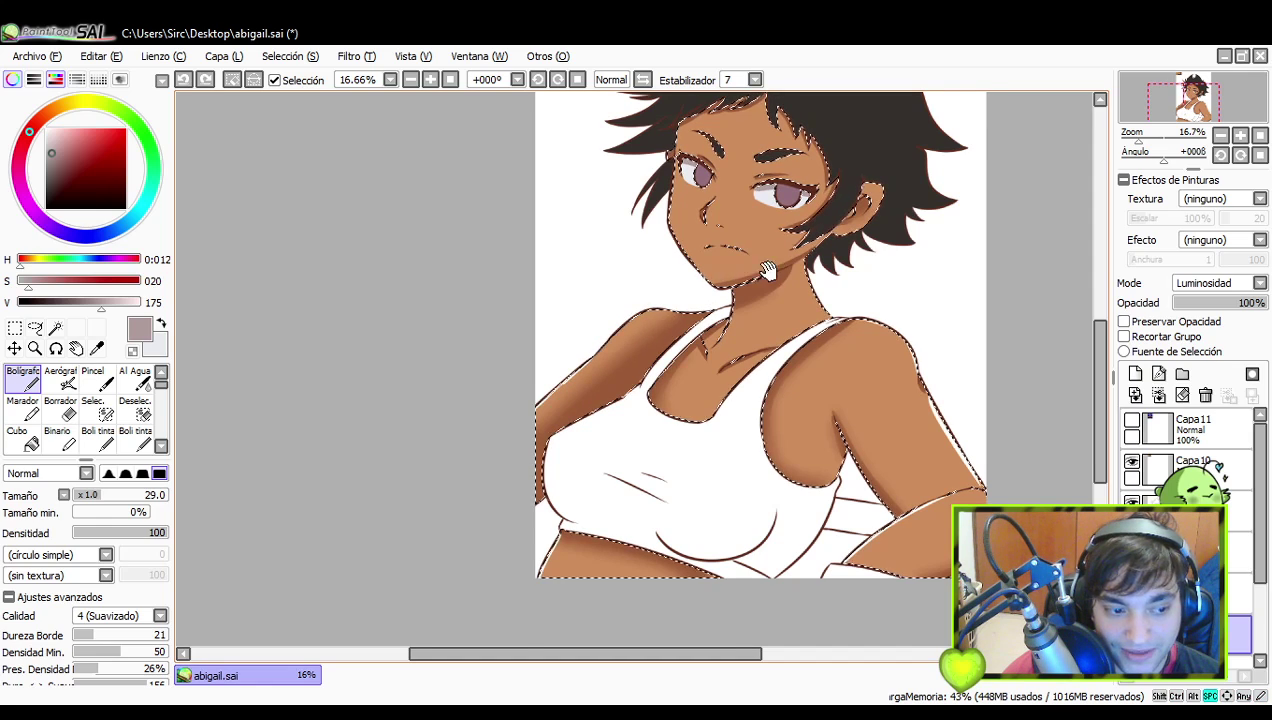
- Paint thin highlights along the outer edge of the neck and the curve of the near shoulder
drag(767, 270, 757, 346)
click(1240, 135)
drag(945, 349, 915, 351)
mouse_move(840, 334)
mouse_down()
mouse_move(882, 406)
mouse_move(910, 399)
mouse_move(976, 446)
mouse_up()
key(ctrl+z)
key(ctrl+z)
drag(907, 388, 980, 452)
key(ctrl+z)
drag(907, 388, 984, 468)
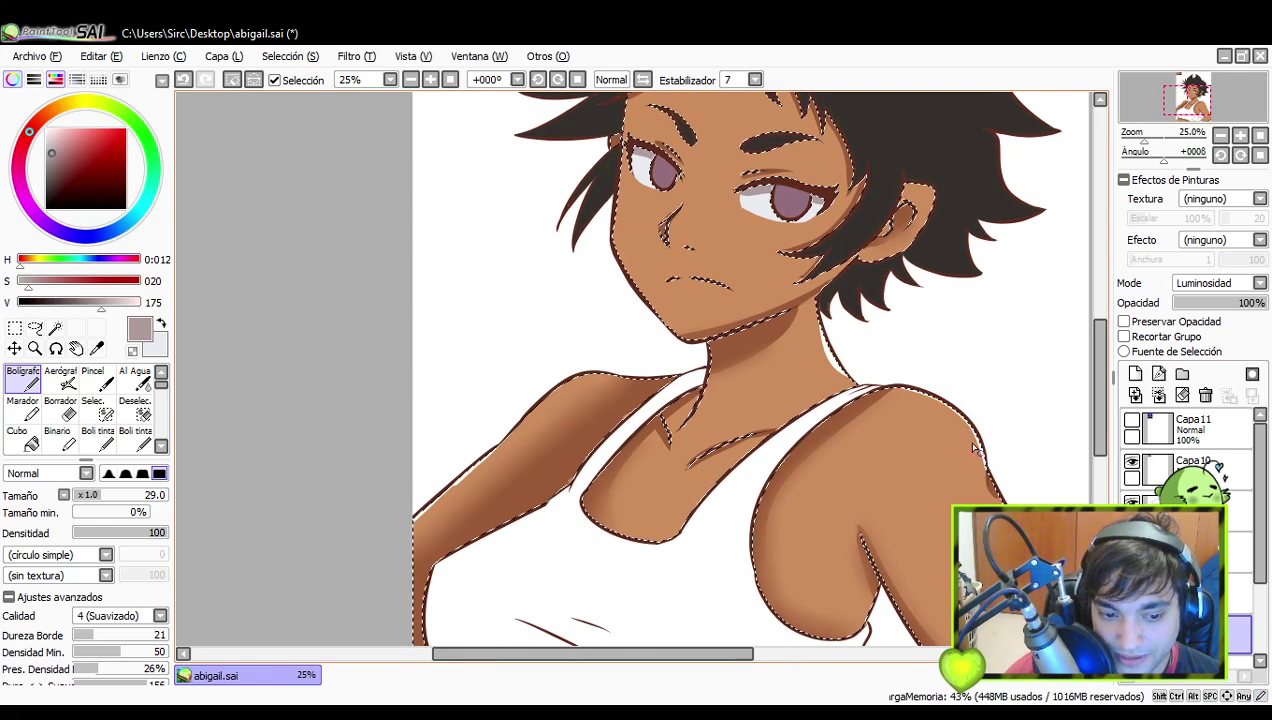
- Paint a thin highlight along the far cheek and jaw contour, undoing unwanted strokes
mouse_move(594, 398)
mouse_down()
mouse_move(660, 372)
mouse_move(576, 536)
mouse_up()
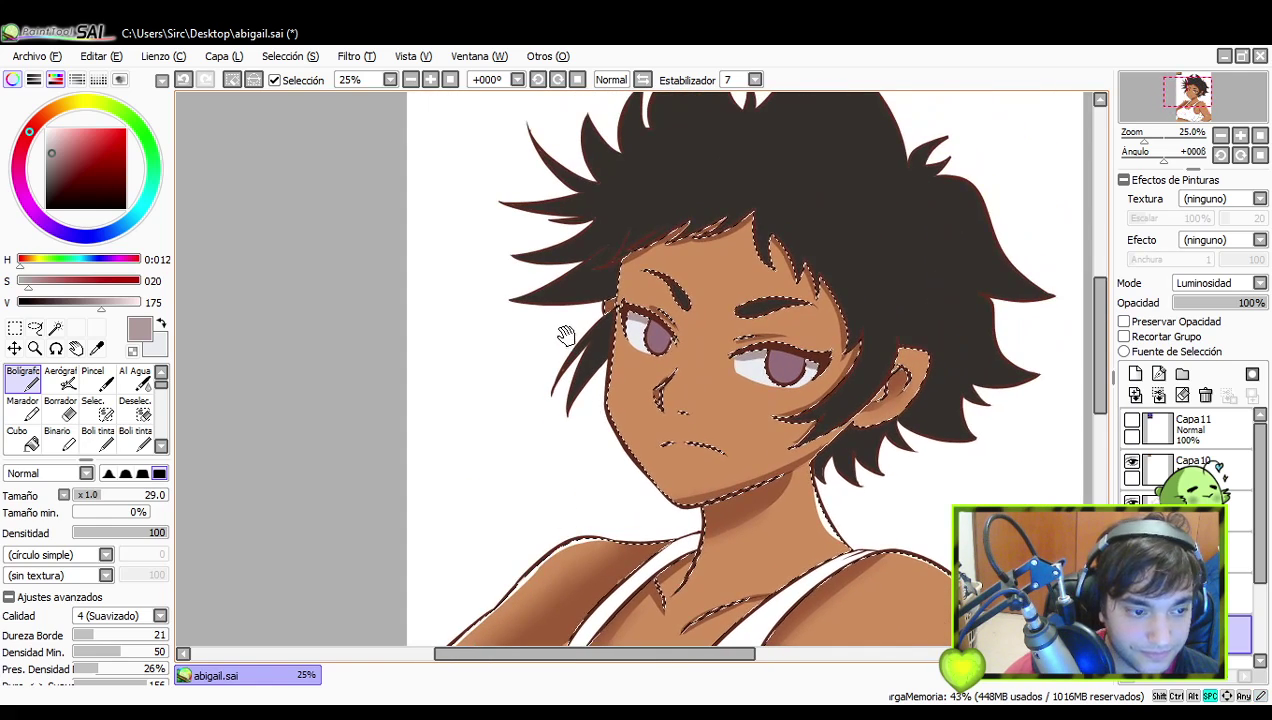
drag(617, 328, 608, 420)
key(ctrl+z)
mouse_move(617, 328)
mouse_down()
mouse_move(610, 432)
mouse_move(613, 337)
mouse_move(613, 430)
mouse_move(608, 405)
mouse_move(641, 472)
mouse_move(605, 407)
mouse_move(646, 472)
mouse_up()
key(ctrl+z)
key(ctrl+z)
key(ctrl+z)
drag(607, 408, 650, 474)
- Paint a highlight on the upper rim of the ear, undoing unwanted strokes
mouse_move(902, 366)
mouse_down()
mouse_move(890, 358)
mouse_move(911, 346)
mouse_move(874, 417)
mouse_up()
key(ctrl+z)
key(ctrl+z)
key(ctrl+z)
key(ctrl+z)
- Try a highlight on the nose, undo it, and add small highlight marks on the cheeks beneath the eyes
drag(672, 364, 676, 386)
key(ctrl+z)
key(ctrl+y)
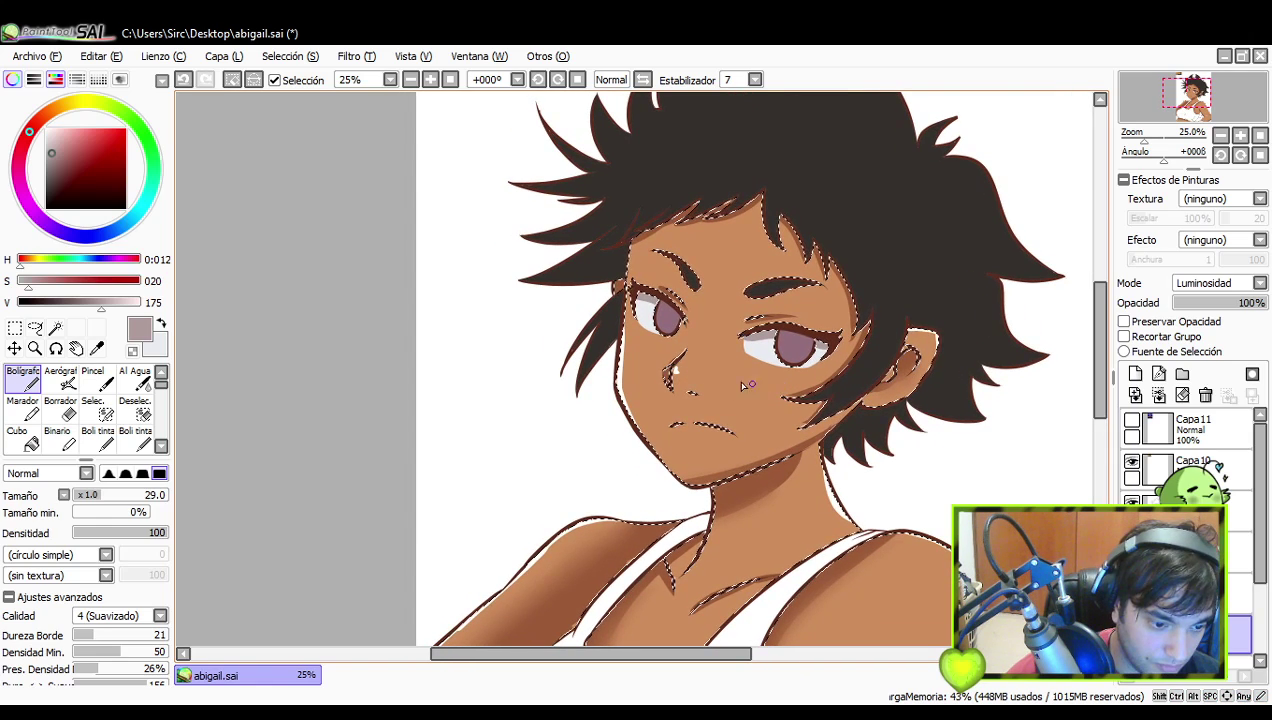
key(ctrl+z)
drag(635, 354, 642, 357)
click(631, 352)
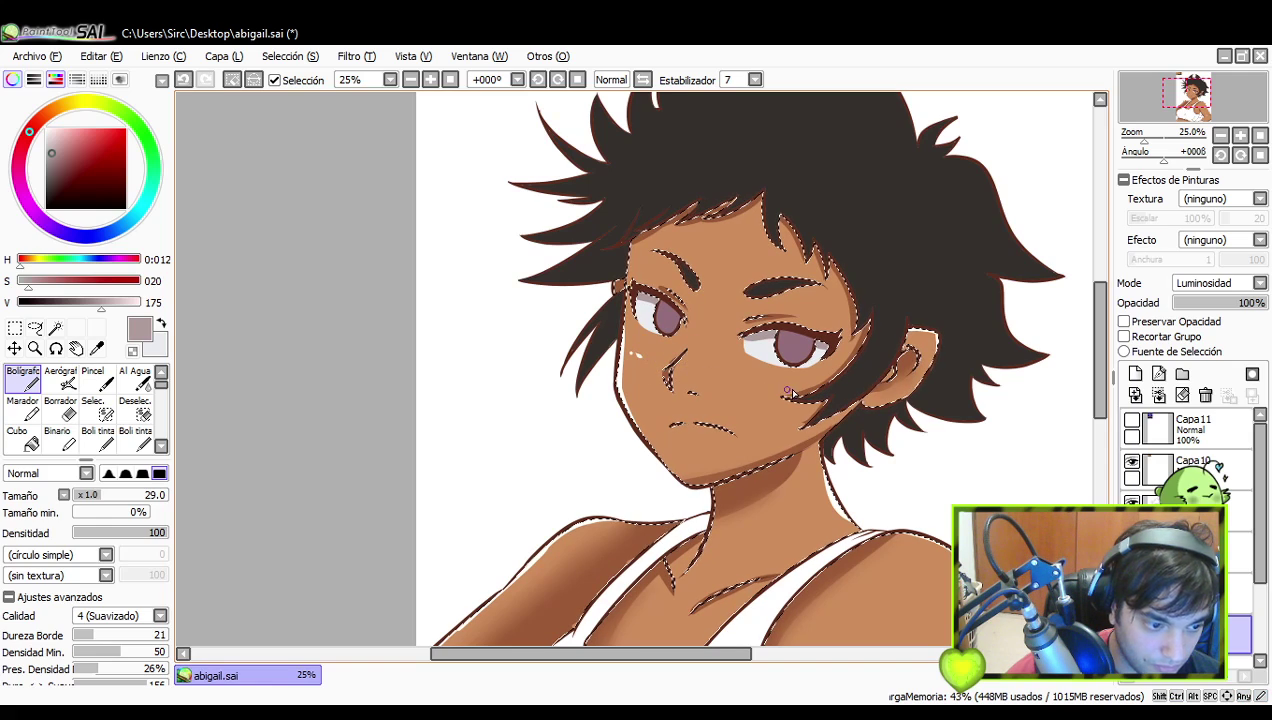
- Try to paint highlights along the collarbone lines and undo them
mouse_move(813, 475)
mouse_down()
mouse_move(776, 445)
mouse_move(768, 328)
mouse_up()
drag(650, 456, 718, 424)
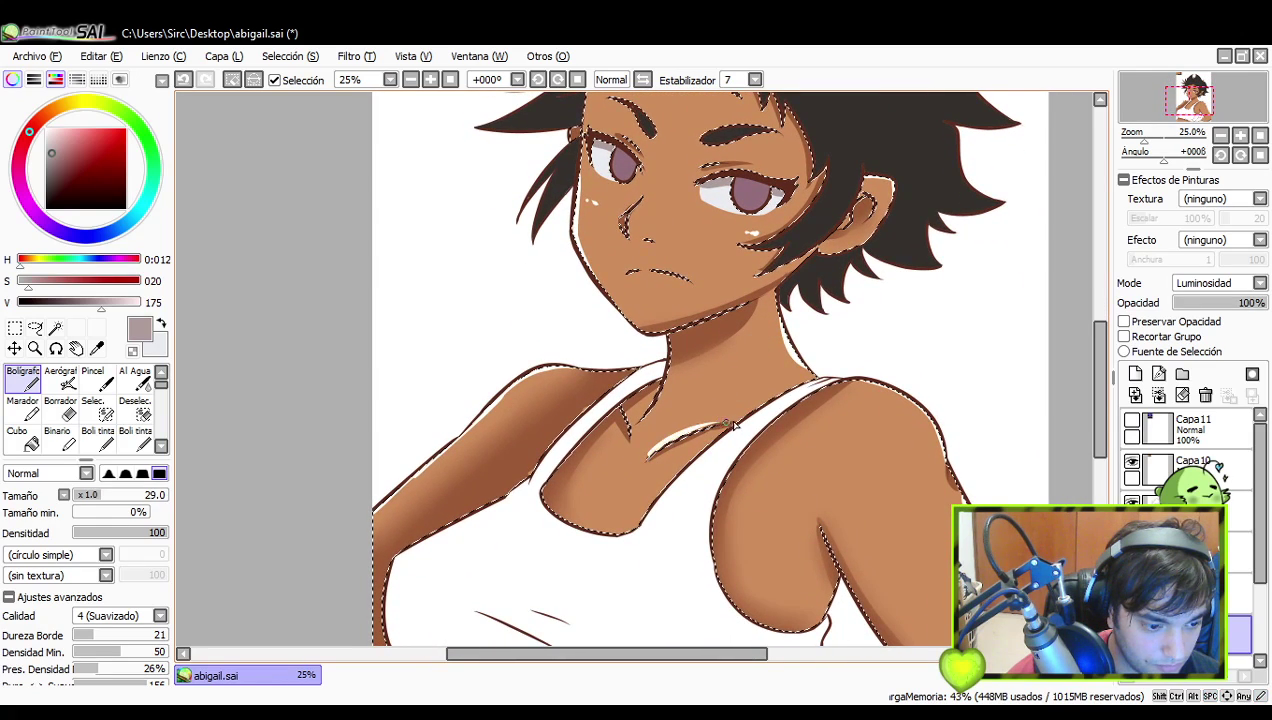
key(ctrl+z)
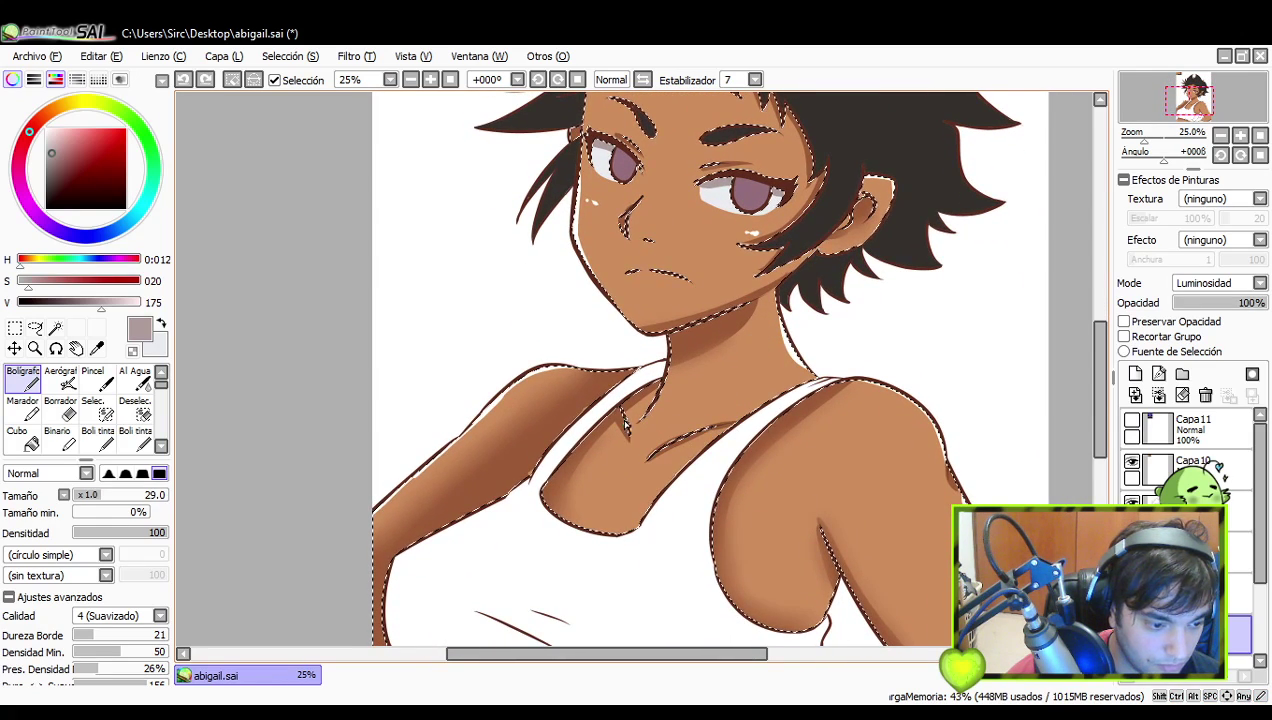
drag(636, 436, 637, 440)
key(ctrl+z)
drag(712, 388, 696, 365)
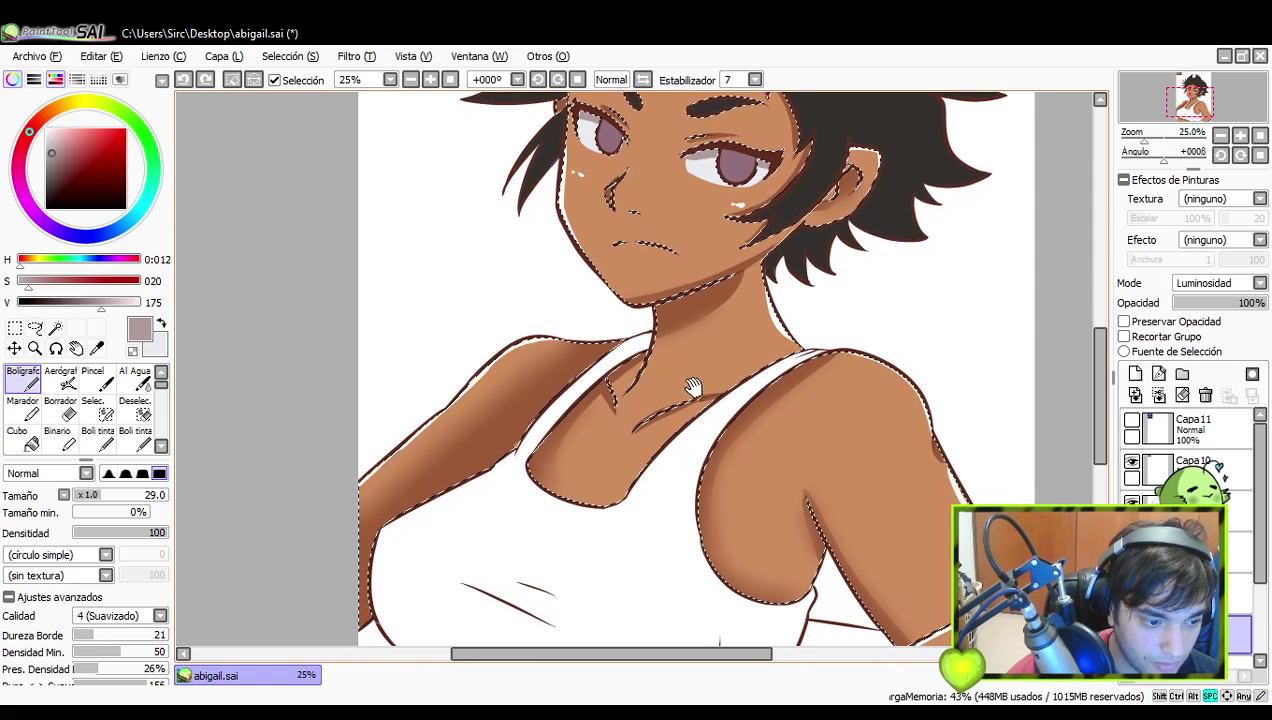
drag(728, 420, 727, 384)
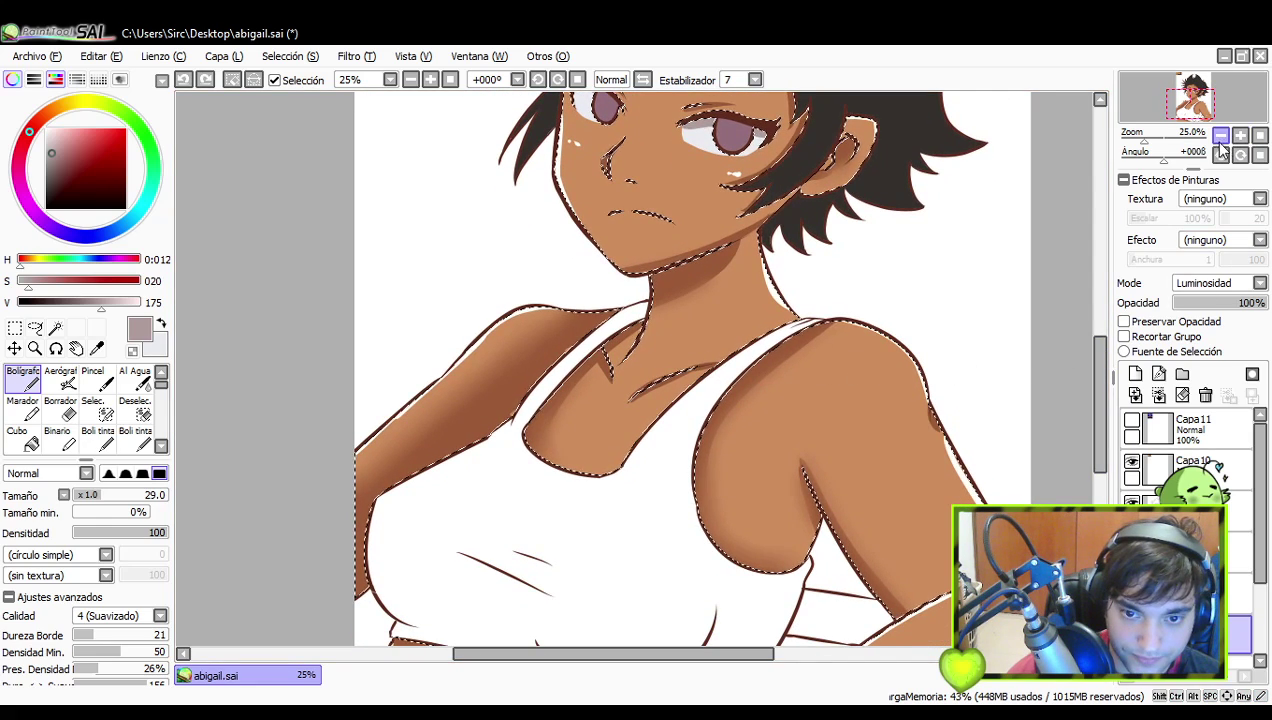
- Add a new layer in Normal mode and set the paint colour to red with saturation 140
click(1221, 135)
click(1221, 135)
drag(969, 296, 1001, 322)
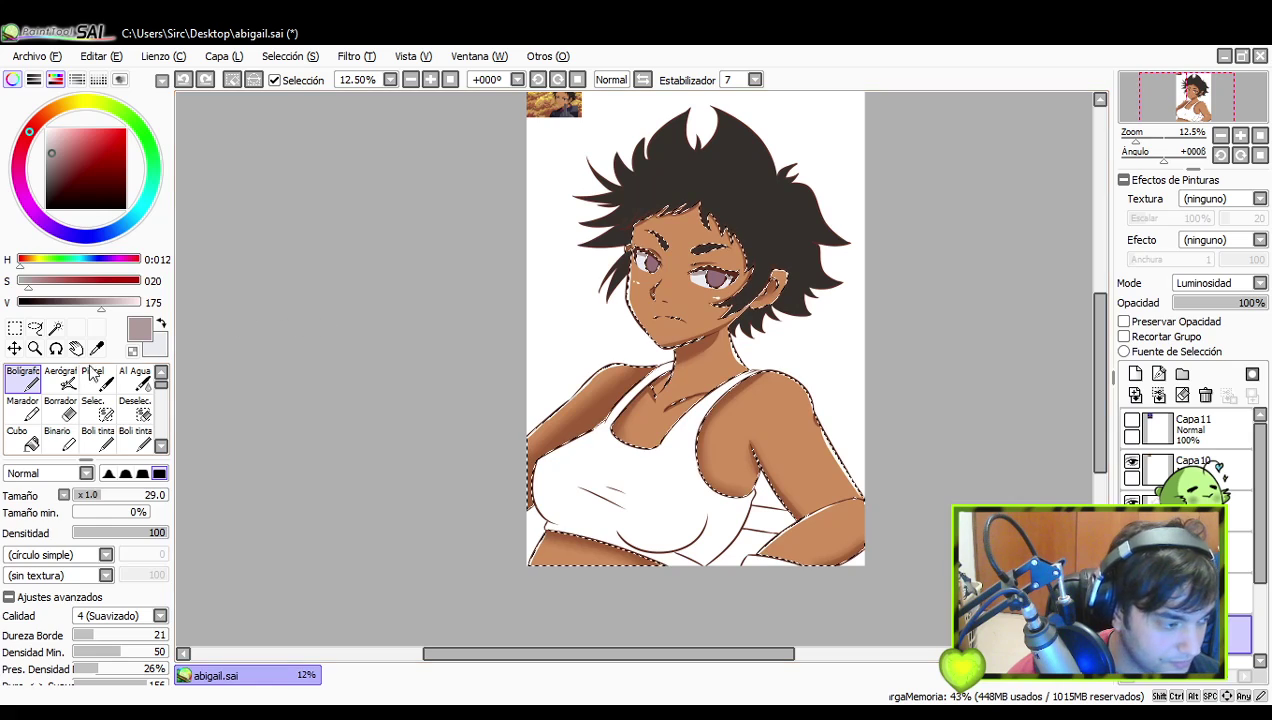
drag(1262, 578, 1262, 619)
click(1239, 611)
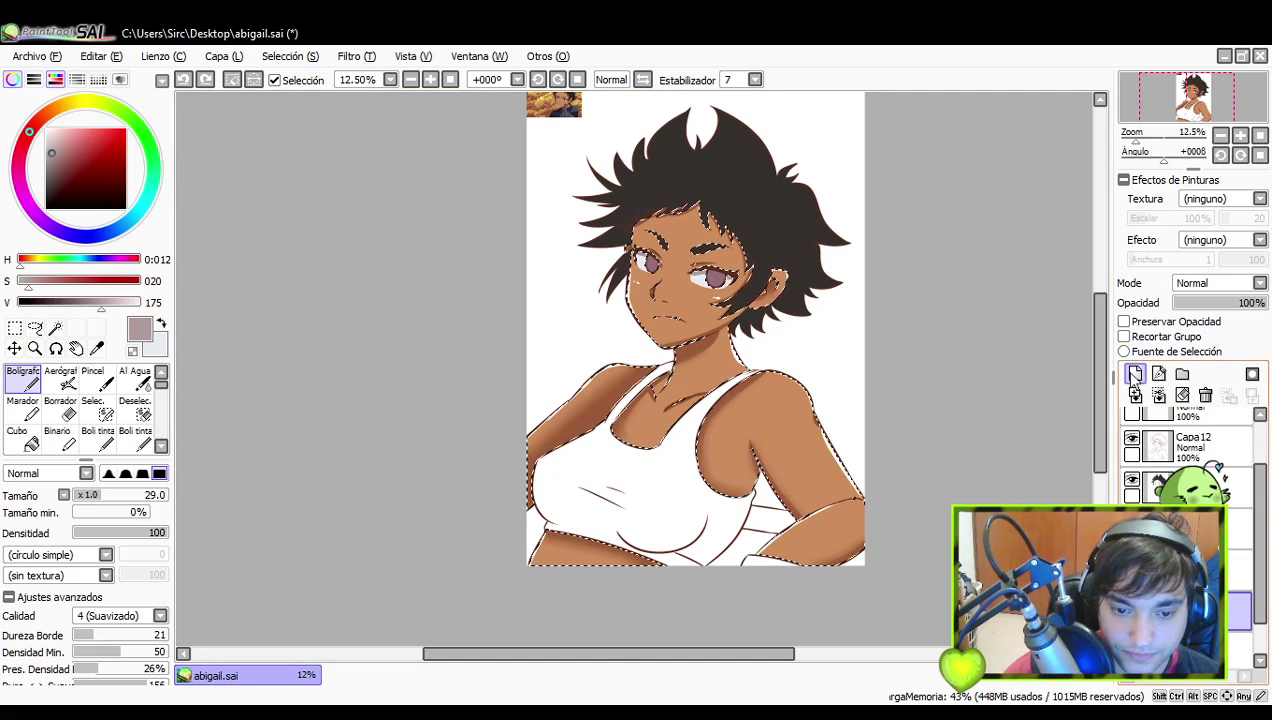
click(1135, 374)
click(85, 281)
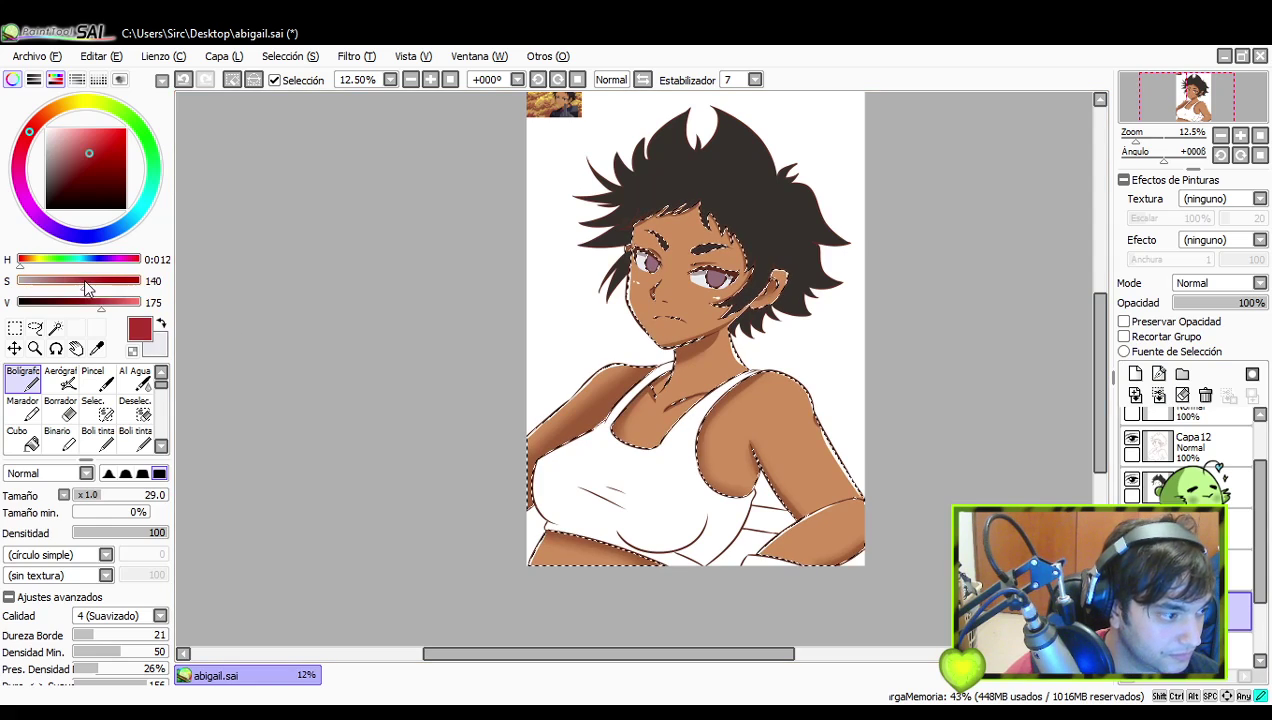
- Paint soft red blush with the Aerógrafo airbrush on the cheeks, near shoulder, upper arm, forearm and waist
click(62, 380)
mouse_move(722, 298)
mouse_down()
mouse_move(676, 300)
mouse_move(724, 298)
mouse_move(718, 316)
mouse_move(695, 305)
mouse_move(700, 290)
mouse_move(688, 326)
mouse_move(638, 290)
mouse_move(668, 300)
mouse_up()
key(ctrl+z)
mouse_move(815, 434)
mouse_down()
mouse_move(799, 418)
mouse_move(798, 444)
mouse_up()
key(ctrl+z)
drag(766, 382, 763, 376)
drag(812, 537, 802, 500)
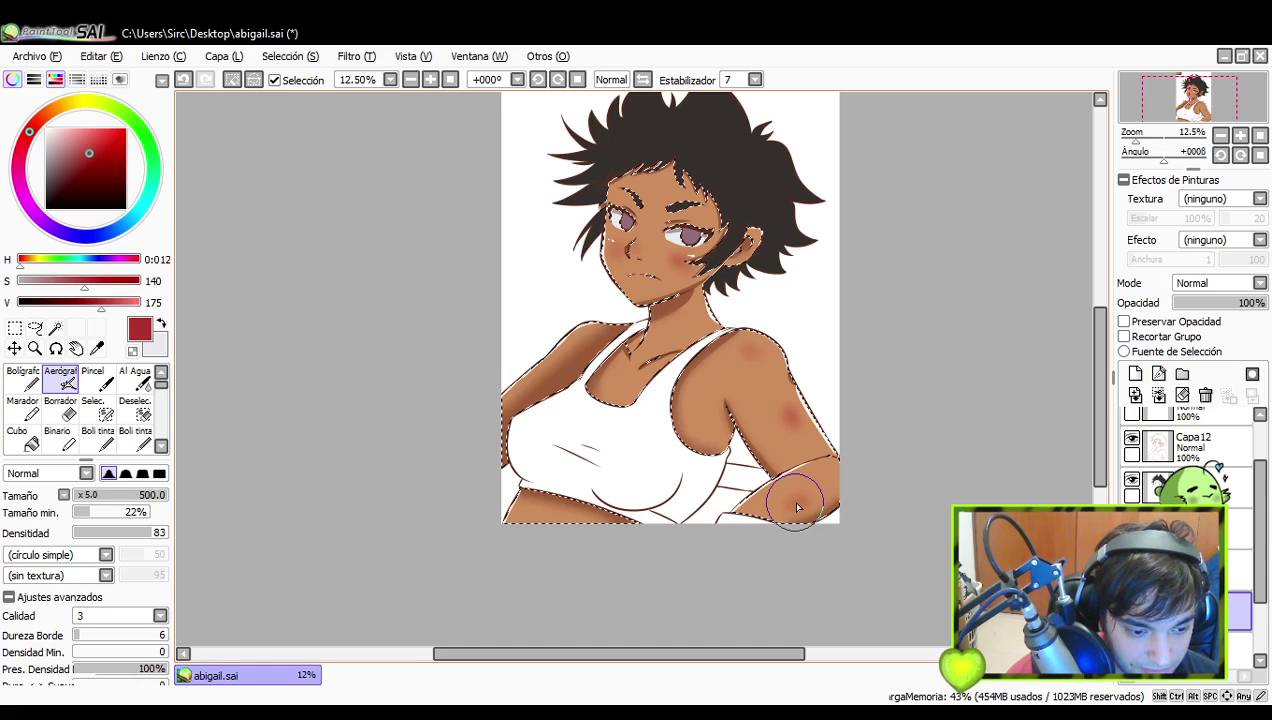
drag(557, 500, 551, 512)
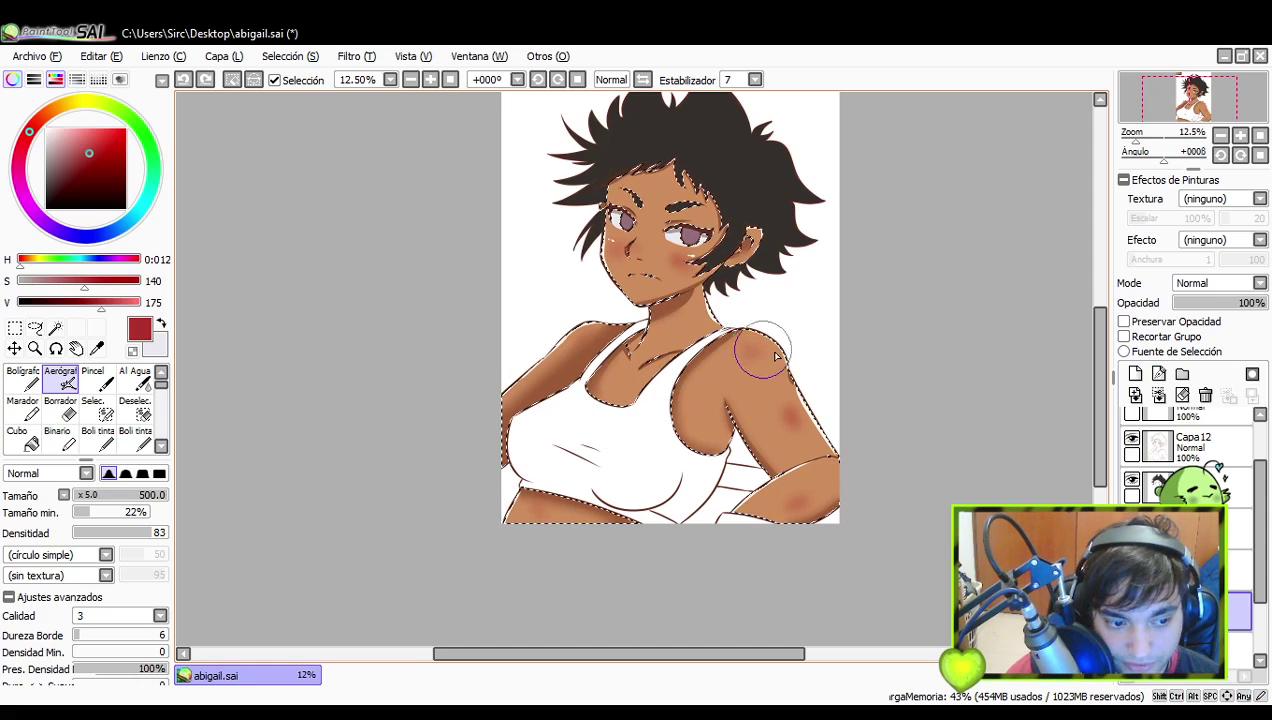
drag(771, 355, 751, 370)
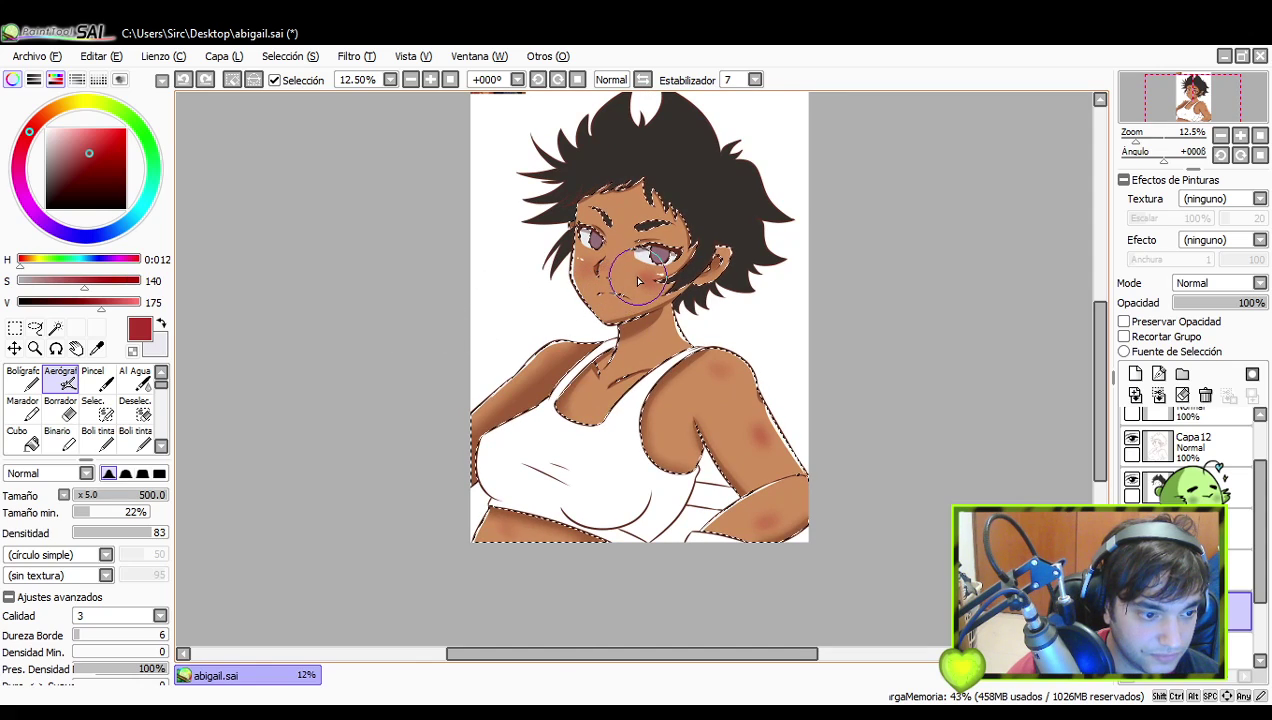
- Choose the Bolígrafo pen for adding fine red marks over the face's blush
click(14, 348)
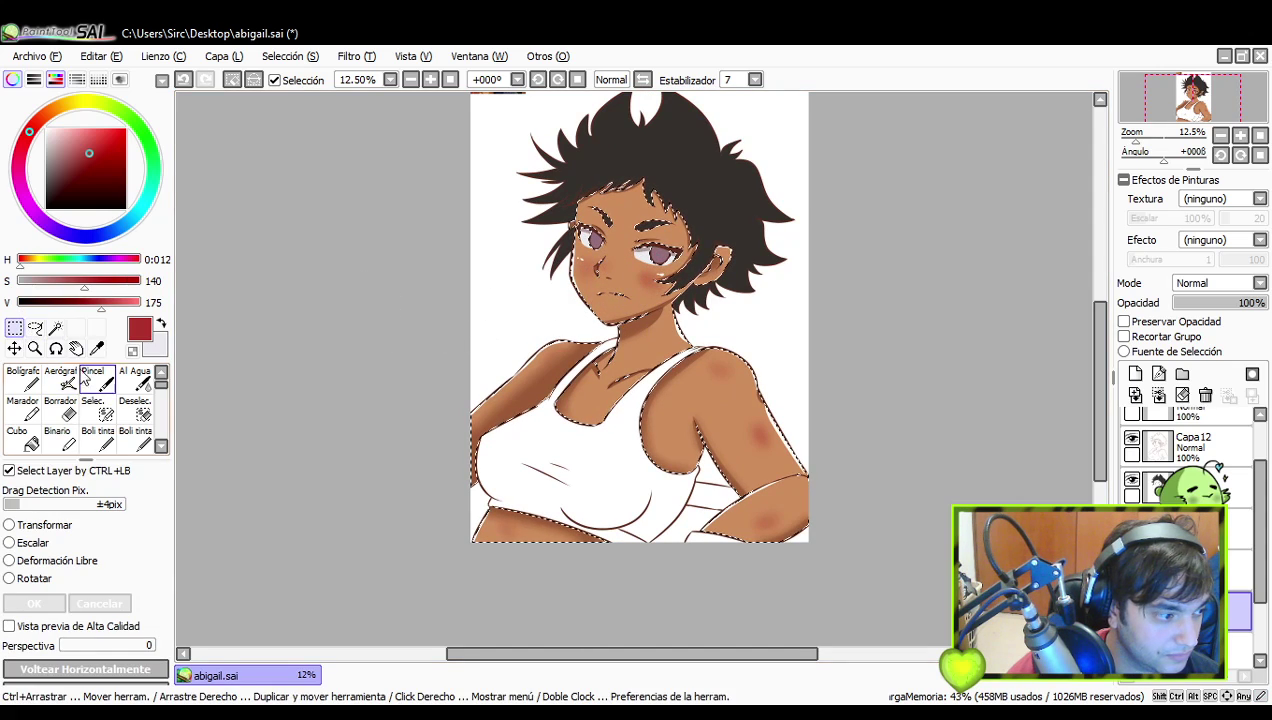
click(22, 378)
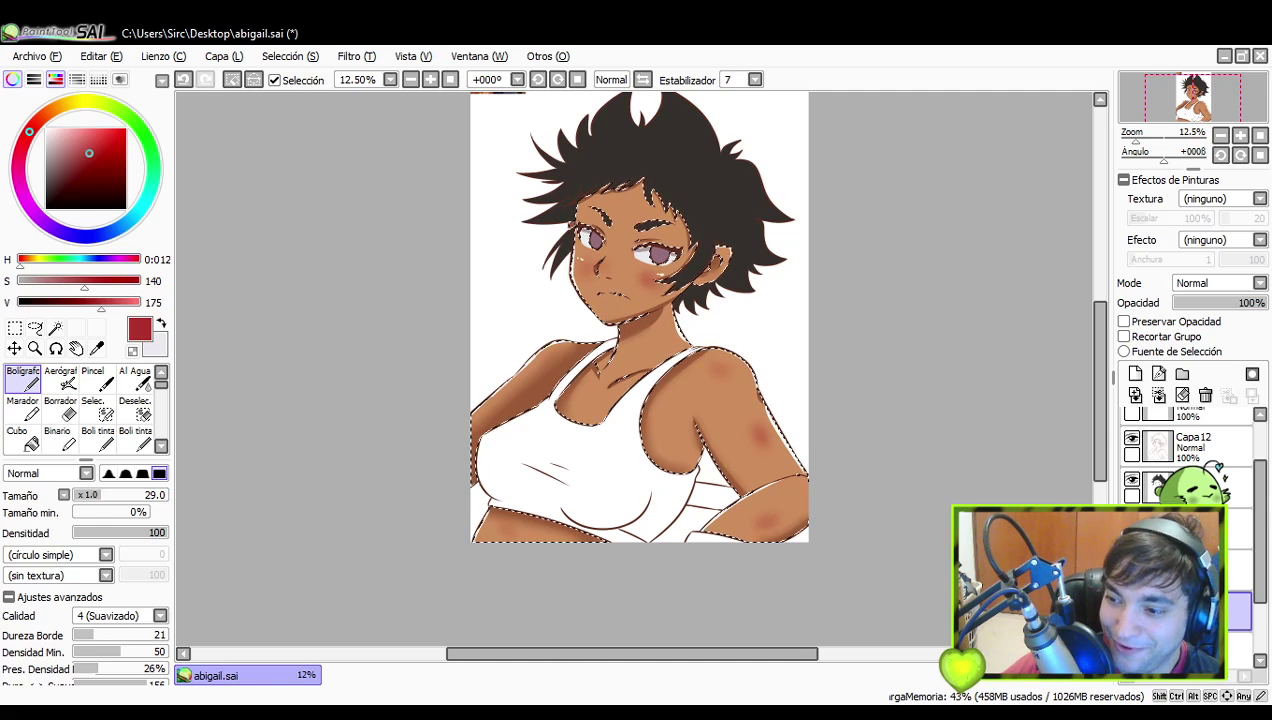
key(space)
mouse_move(771, 440)
mouse_down()
mouse_move(812, 386)
mouse_move(846, 408)
mouse_up()
mouse_move(821, 480)
mouse_down()
mouse_move(857, 492)
mouse_move(855, 461)
mouse_move(867, 480)
mouse_up()
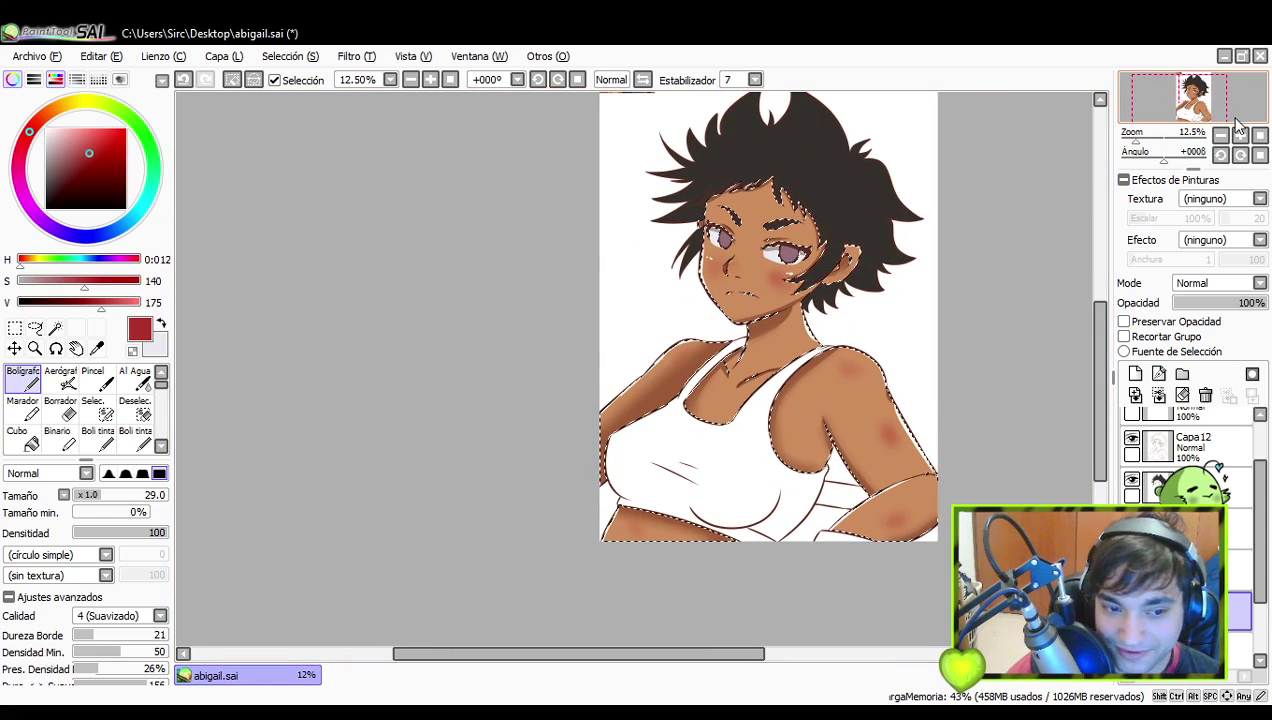
click(1240, 137)
click(1240, 138)
mouse_move(950, 272)
mouse_down()
mouse_move(803, 340)
mouse_move(809, 361)
mouse_up()
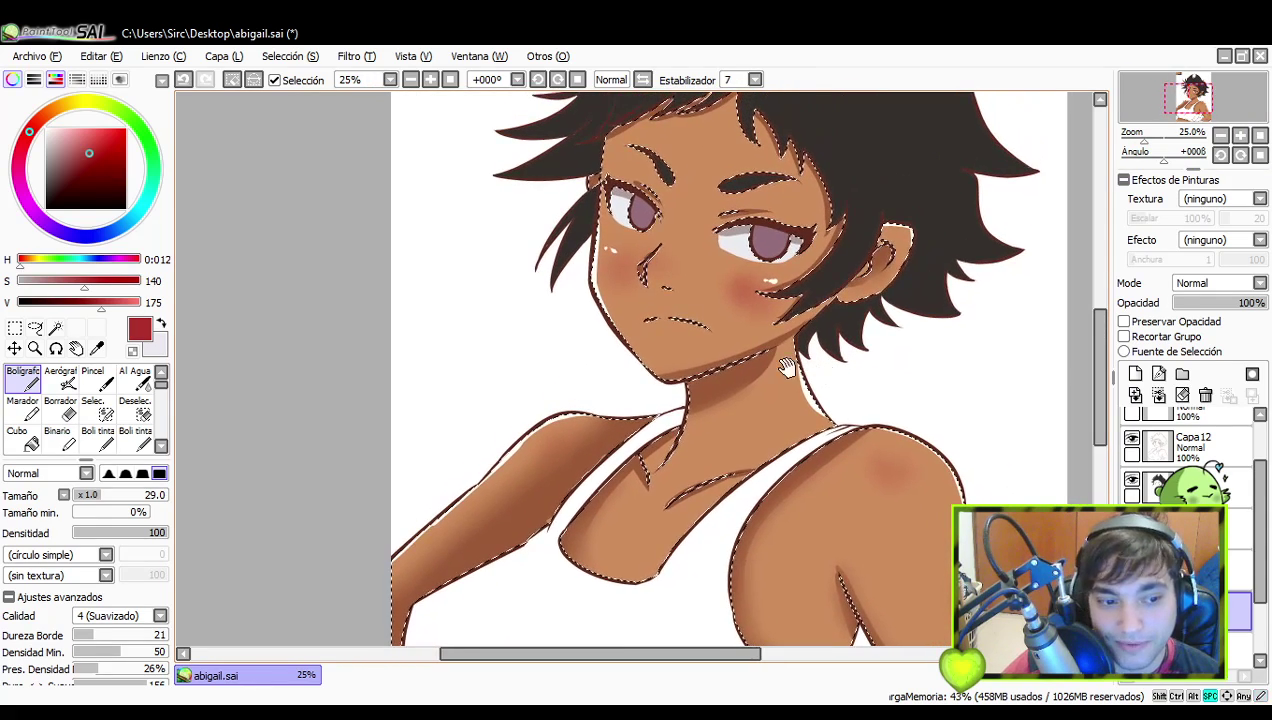
- Try red pen strokes at size 14 on the cheek blush and undo them
click(89, 492)
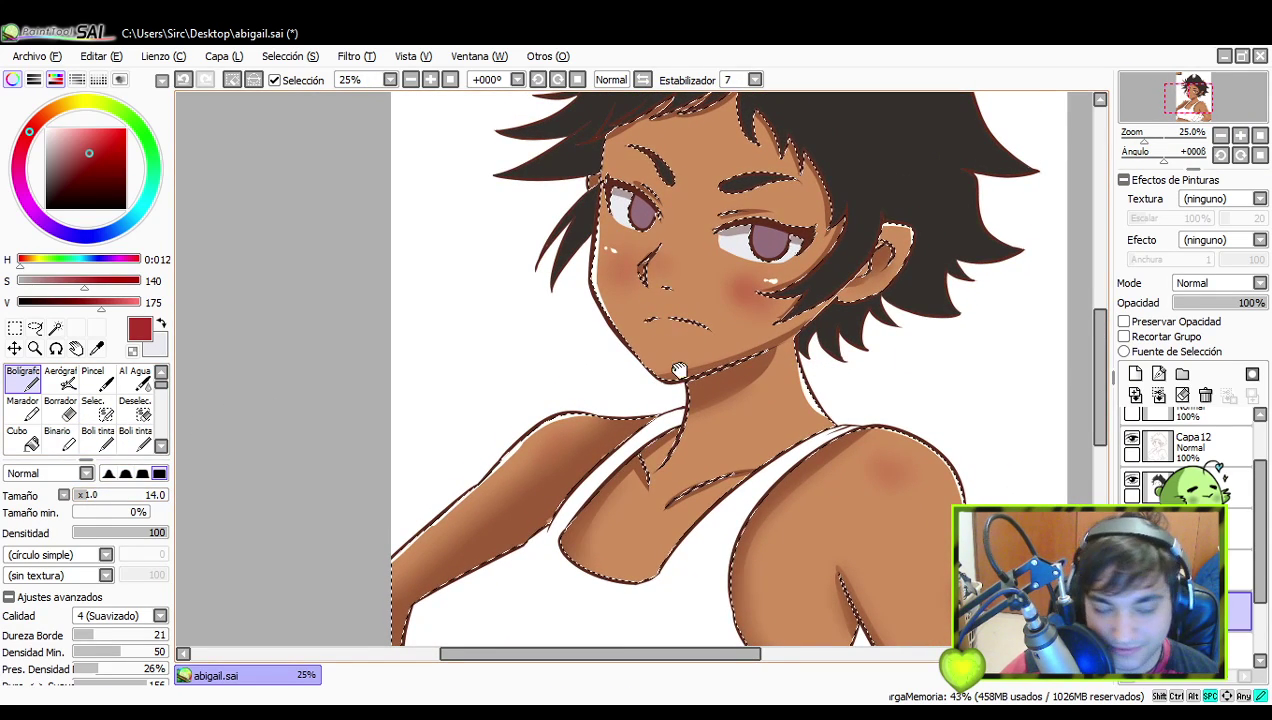
drag(681, 366, 660, 396)
drag(720, 334, 766, 302)
key(ctrl+z)
key(ctrl+z)
key(ctrl+z)
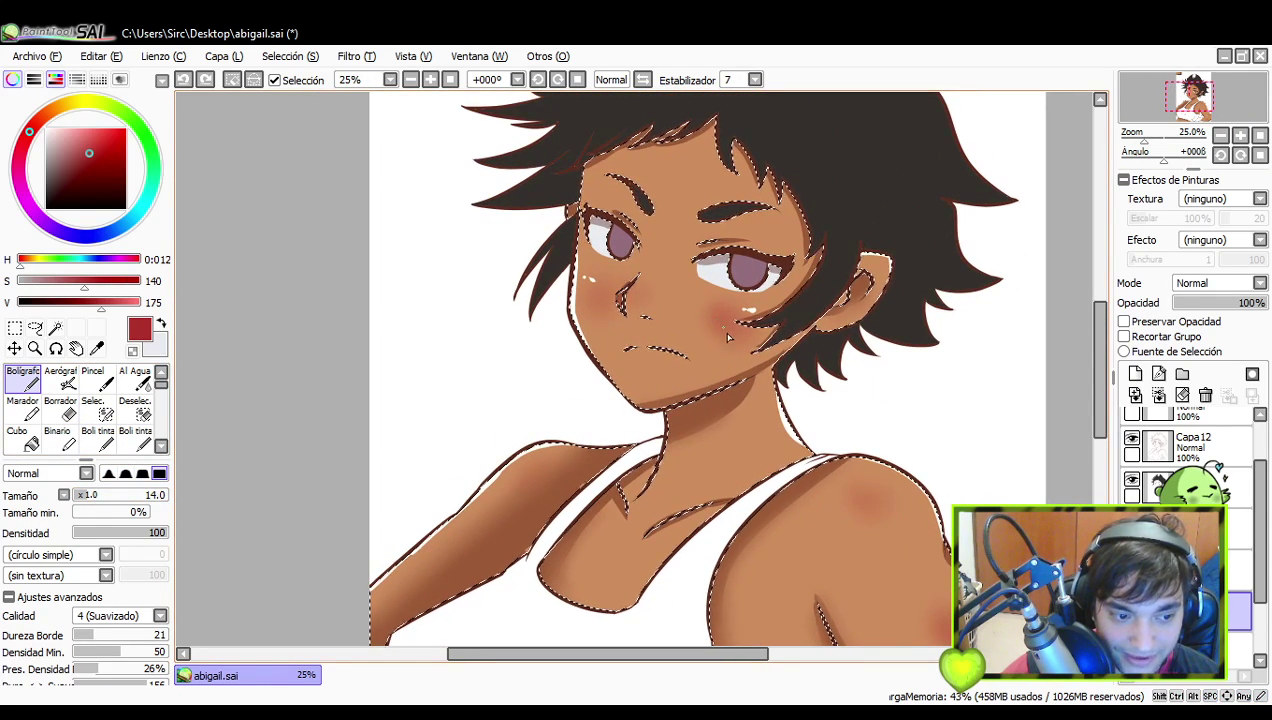
- Set the pen size to 8 and draw fine red hatch lines over the blush on the cheek beside the hair
drag(81, 495, 84, 495)
drag(822, 367, 815, 376)
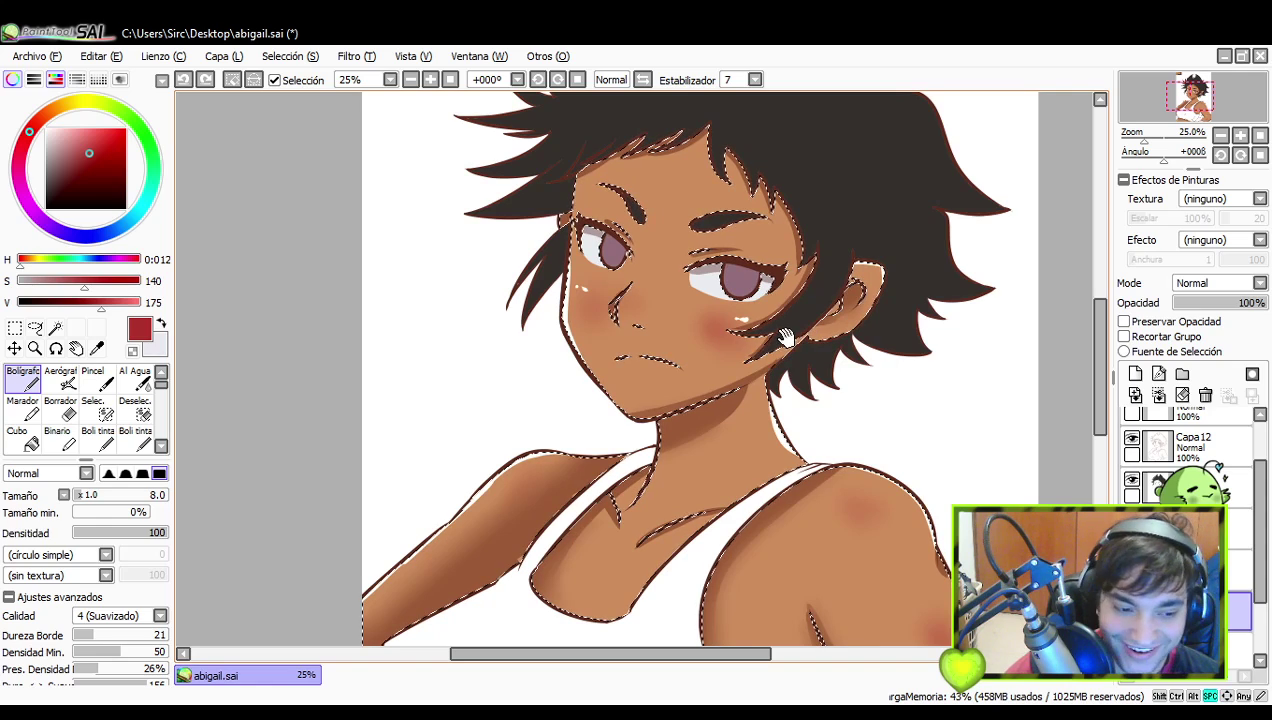
drag(824, 350, 848, 341)
drag(740, 307, 742, 327)
key(ctrl+z)
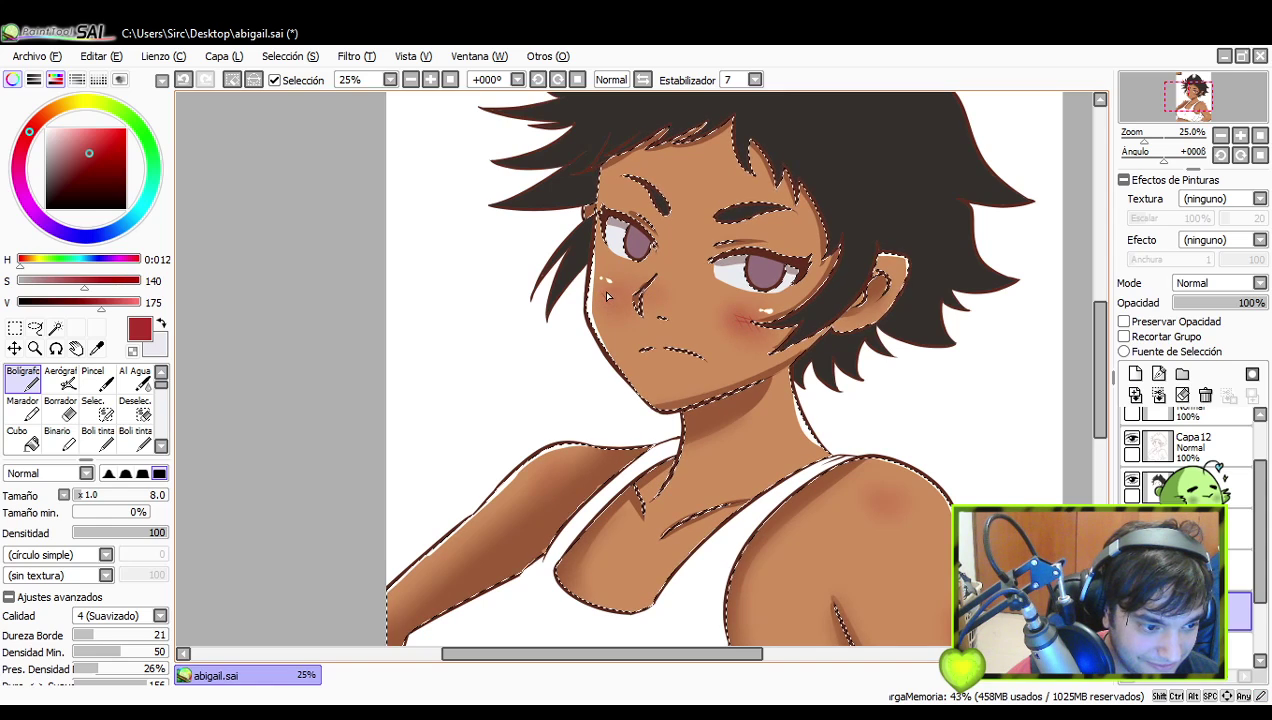
key(ctrl+z)
- Draw small crossed red hatch lines over the blush spots on the near upper arm and shoulder
drag(825, 445, 763, 347)
drag(799, 424, 762, 364)
mouse_move(844, 442)
mouse_down()
mouse_move(819, 413)
mouse_move(840, 449)
mouse_move(829, 447)
mouse_move(842, 442)
mouse_up()
drag(800, 371, 826, 432)
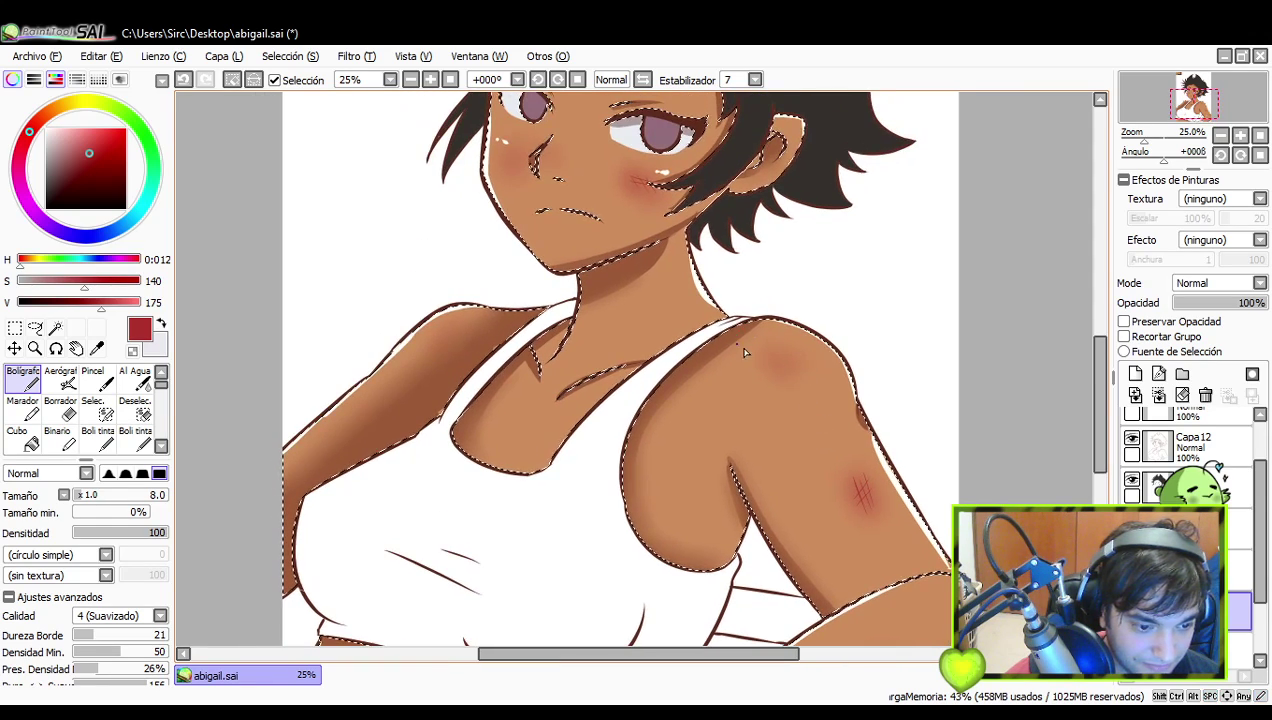
drag(784, 374, 789, 376)
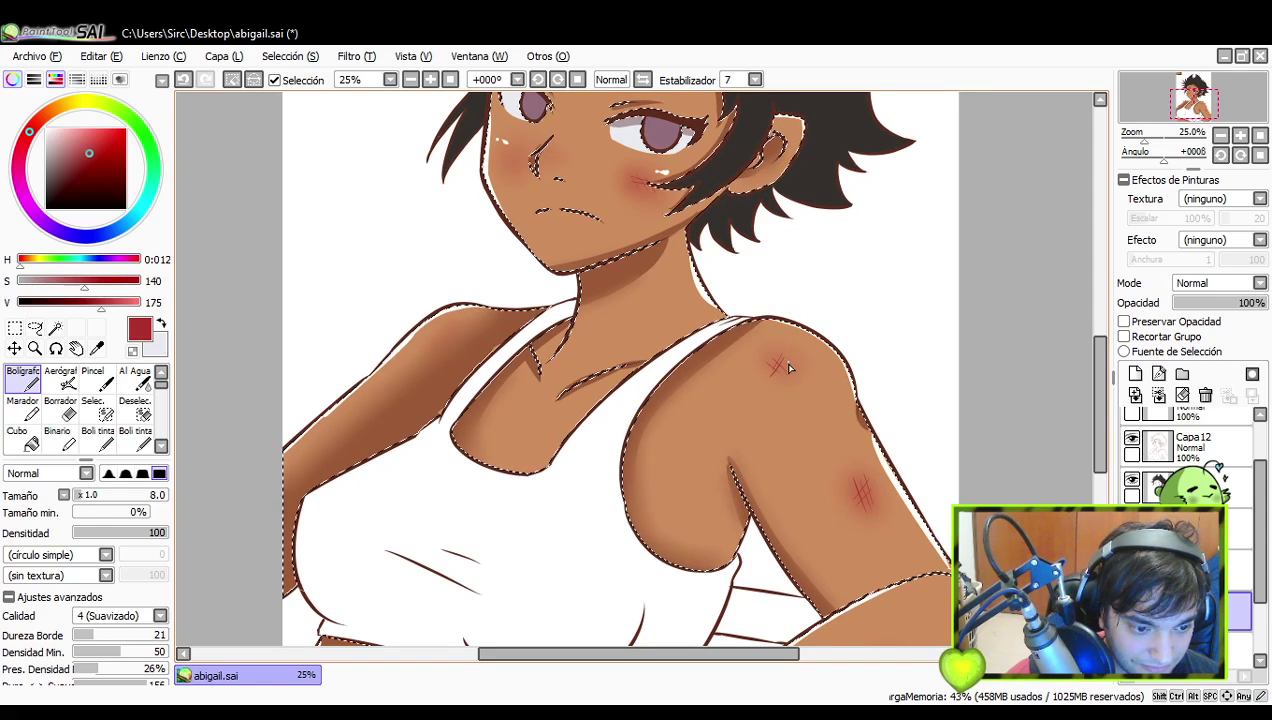
- Draw small crossed red hatch lines over the blush spot on the forearm
scroll(783, 377, down, 4)
drag(864, 490, 876, 512)
drag(870, 488, 882, 510)
drag(860, 504, 886, 494)
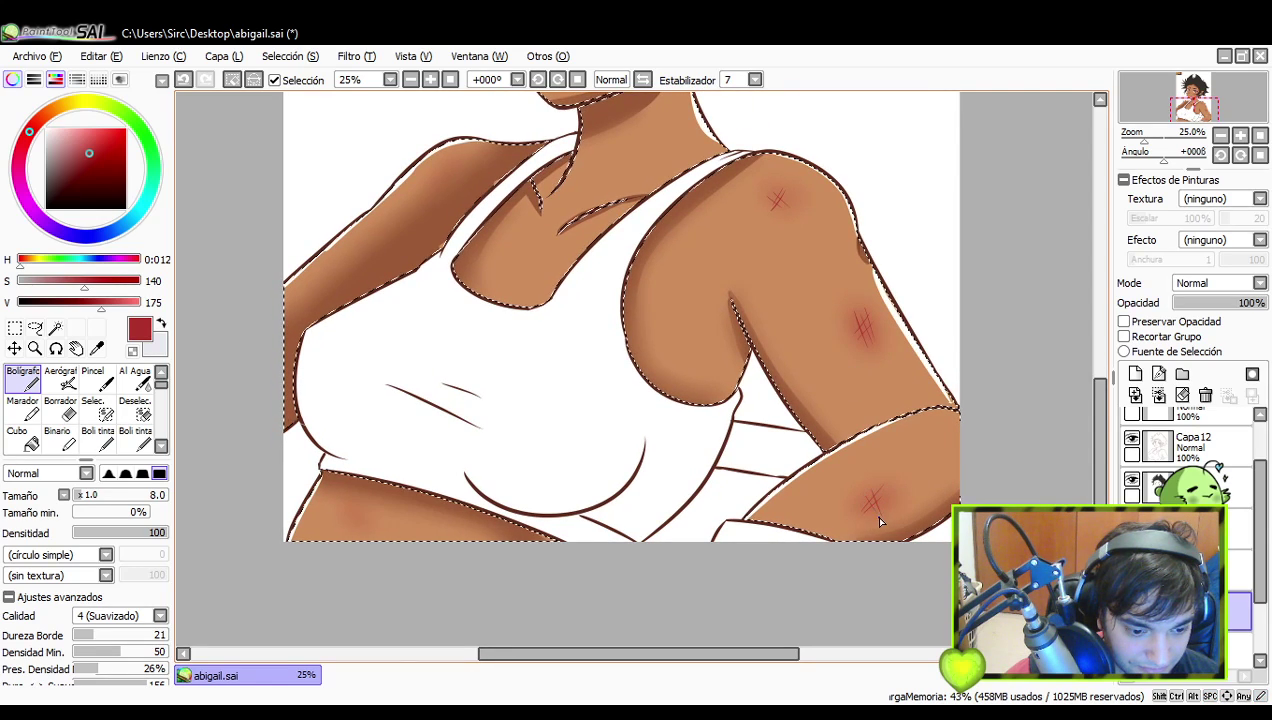
drag(839, 445, 847, 444)
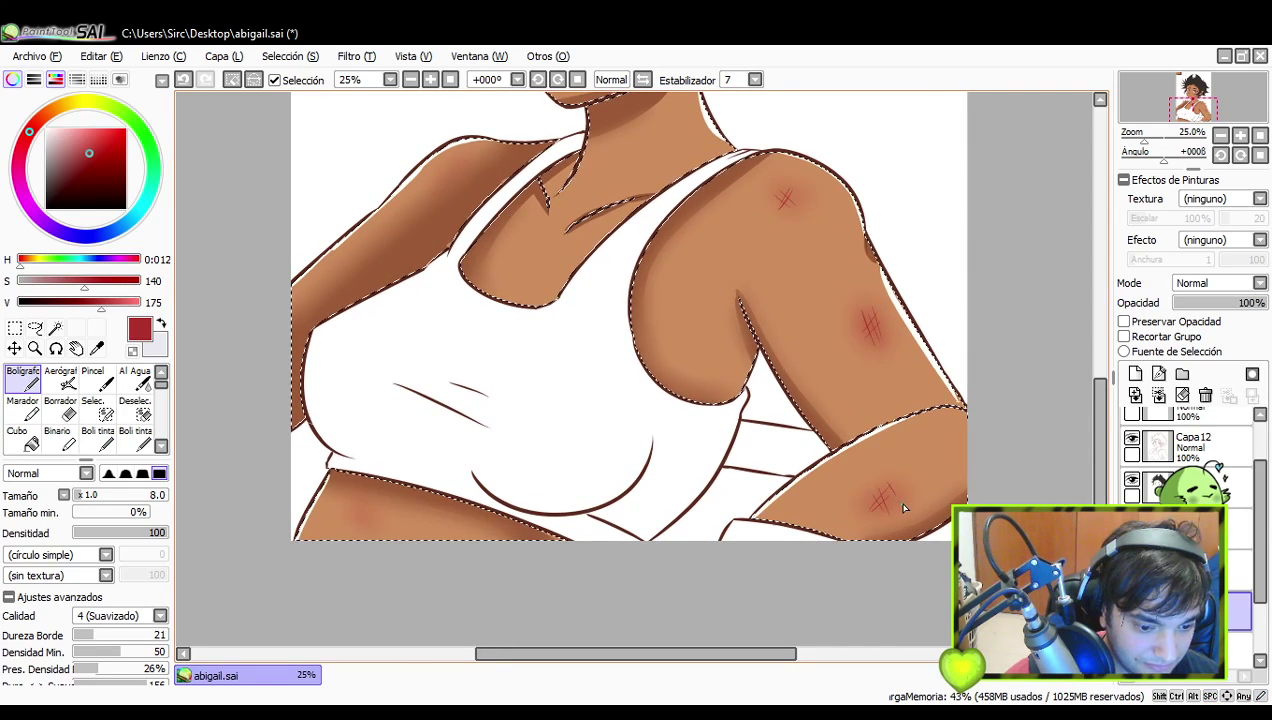
- Add small red hatch marks over the blush on the far upper arm and the waist
drag(841, 452, 903, 525)
drag(858, 500, 930, 589)
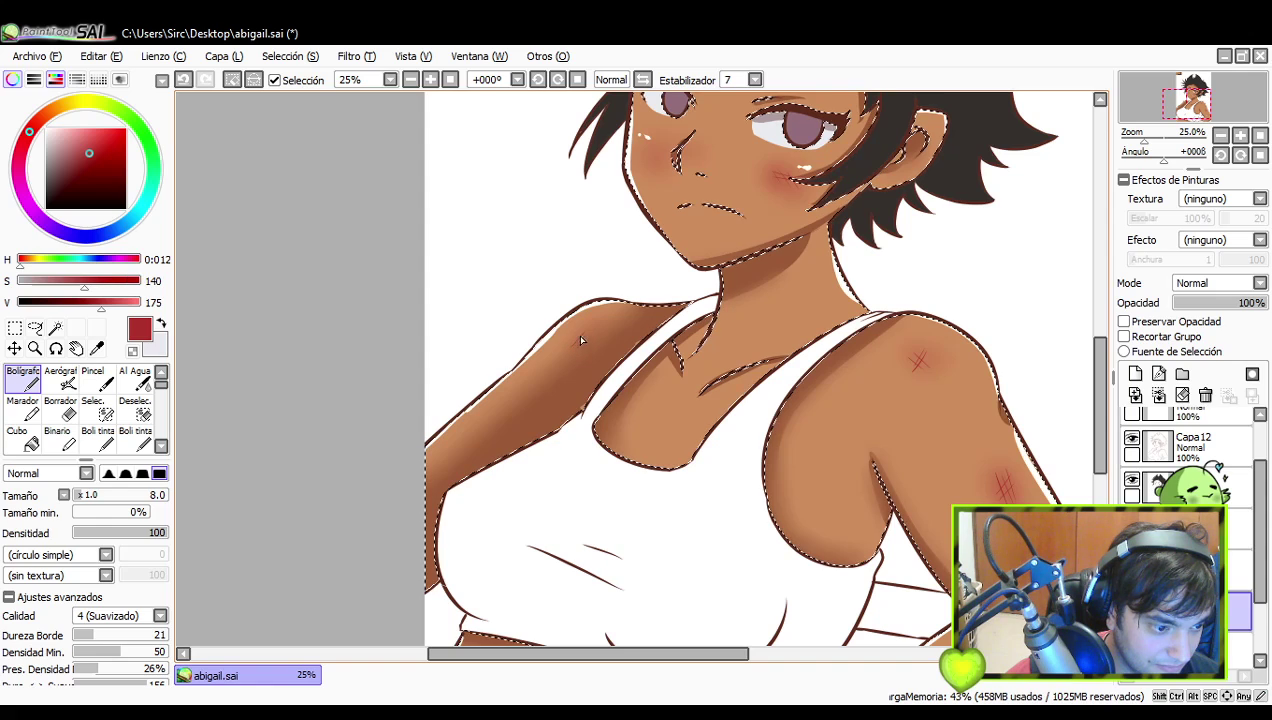
drag(586, 333, 579, 350)
drag(574, 338, 587, 347)
mouse_move(858, 307)
mouse_down()
mouse_move(838, 295)
mouse_move(802, 180)
mouse_up()
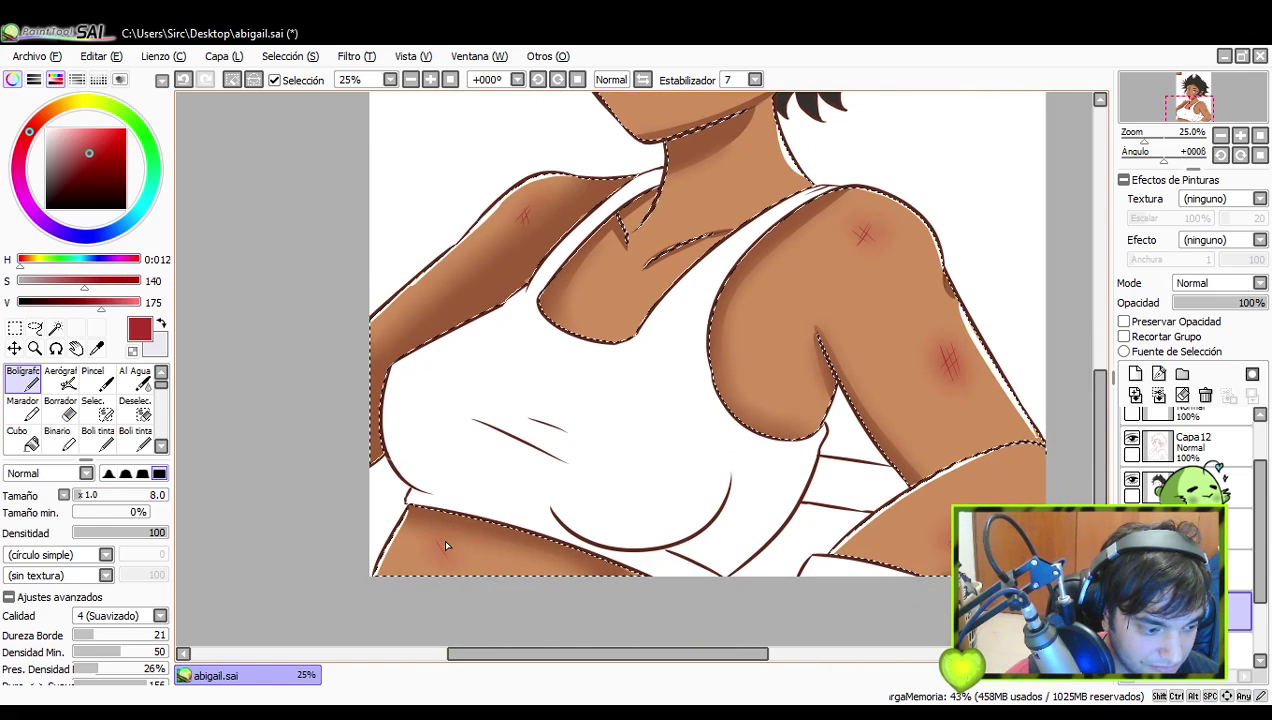
drag(980, 296, 960, 334)
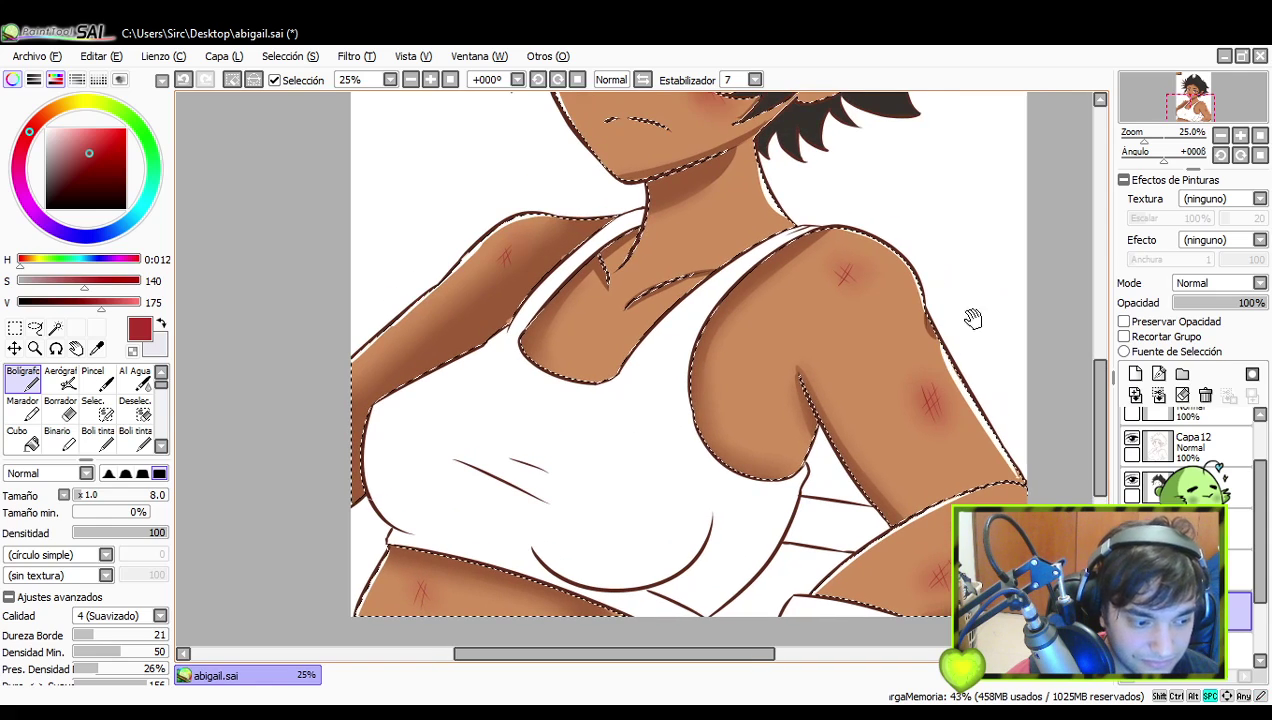
- Reduce the blush layer's opacity to 64%
click(1221, 136)
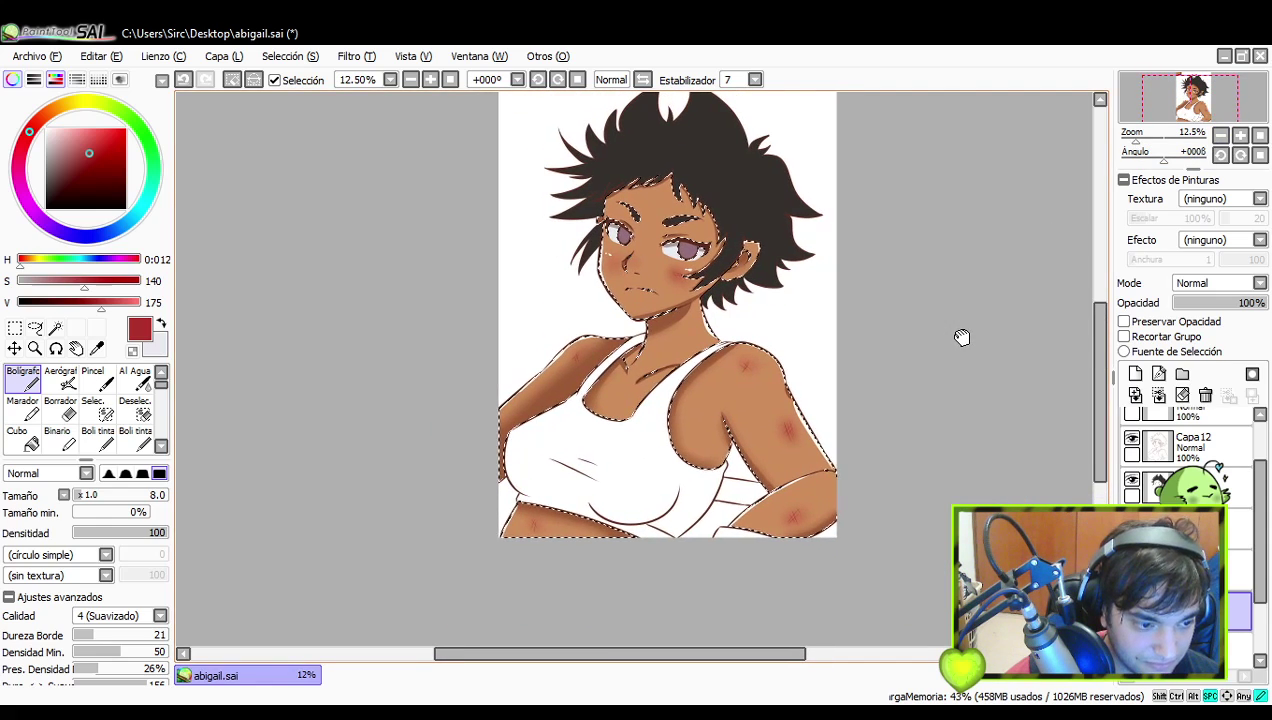
mouse_move(1252, 302)
mouse_down()
mouse_move(1223, 314)
mouse_move(1239, 310)
mouse_up()
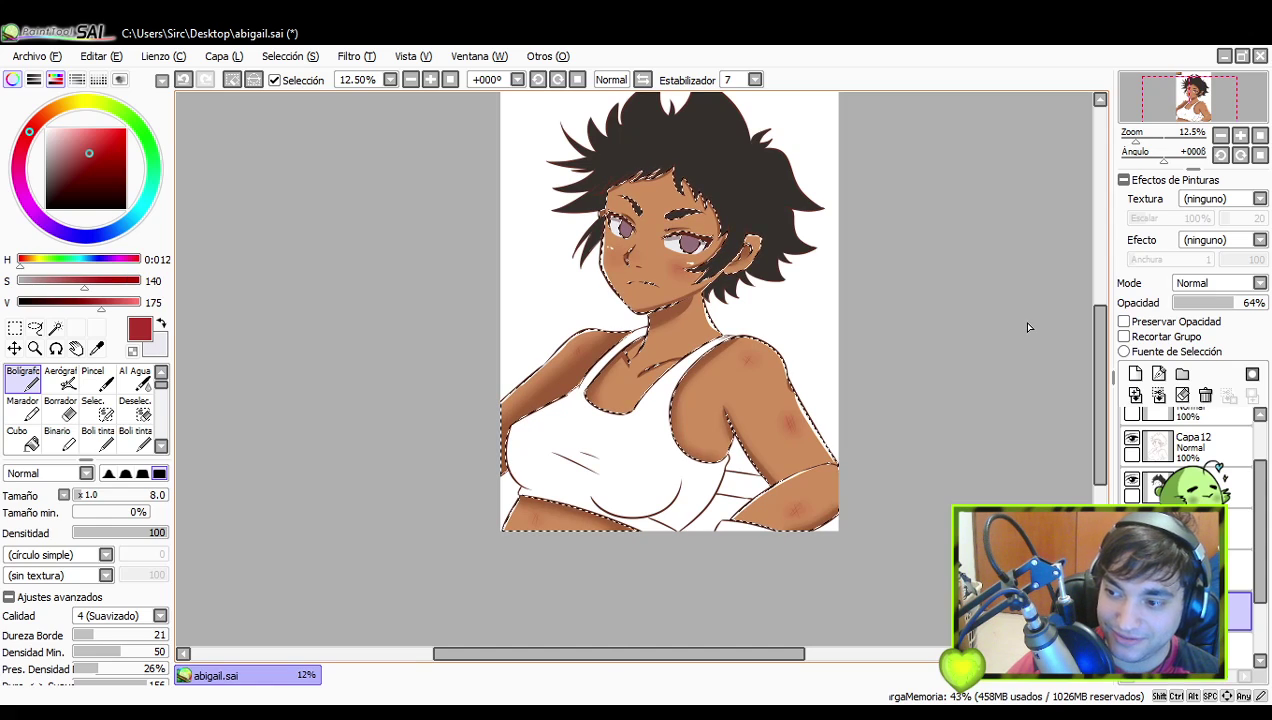
- Examine the softened blush and hatch marks on the face, arms and waist at different magnifications
drag(969, 284, 964, 299)
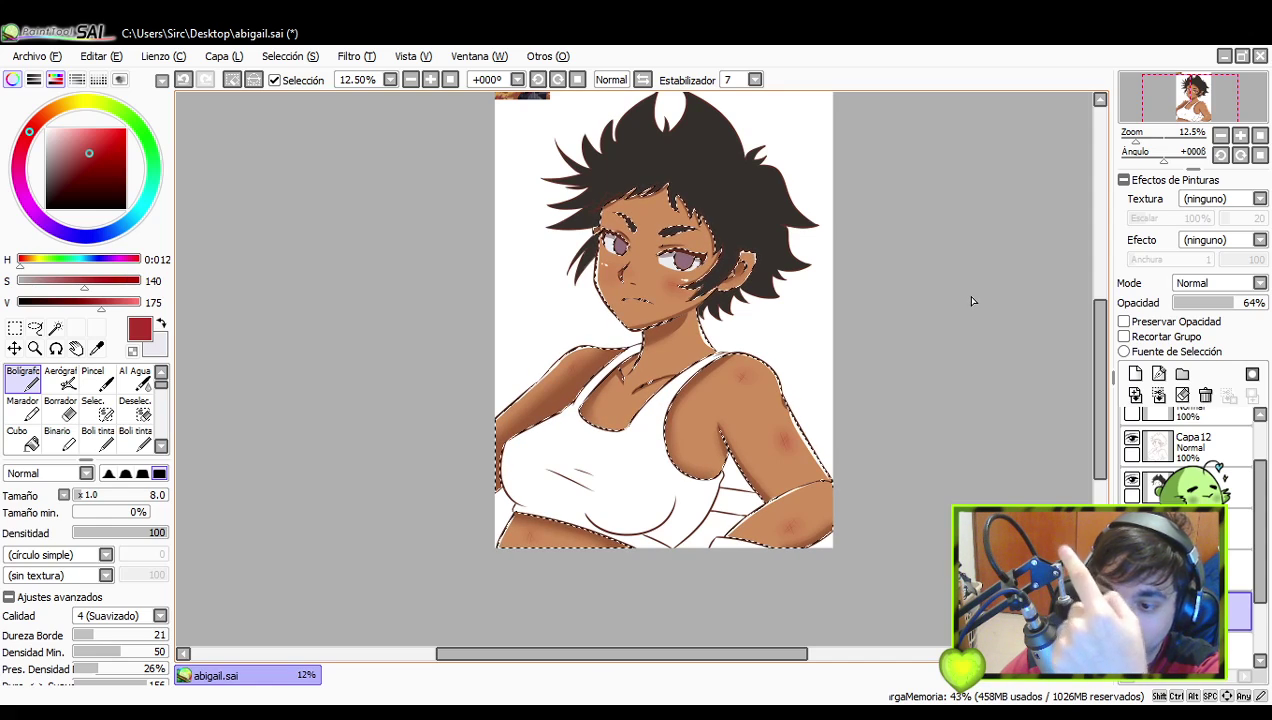
mouse_move(919, 381)
mouse_down()
mouse_move(952, 352)
mouse_move(960, 369)
mouse_up()
drag(915, 406, 951, 375)
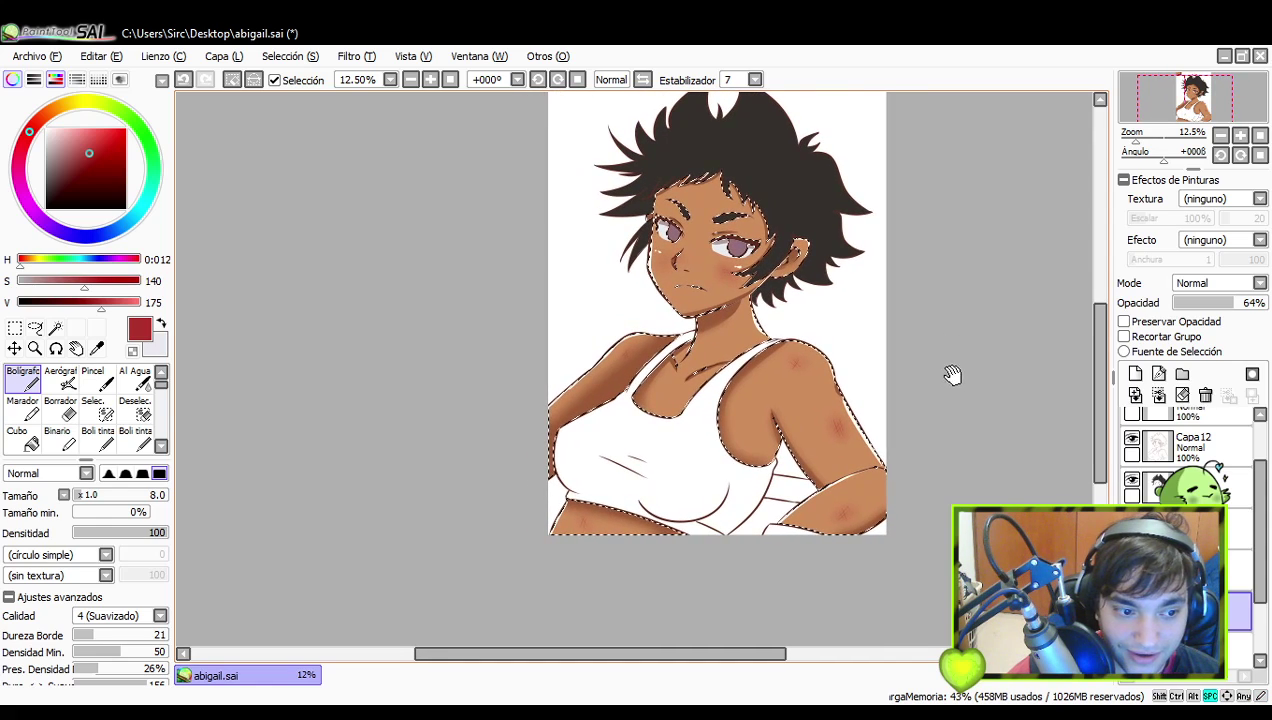
drag(915, 443, 931, 430)
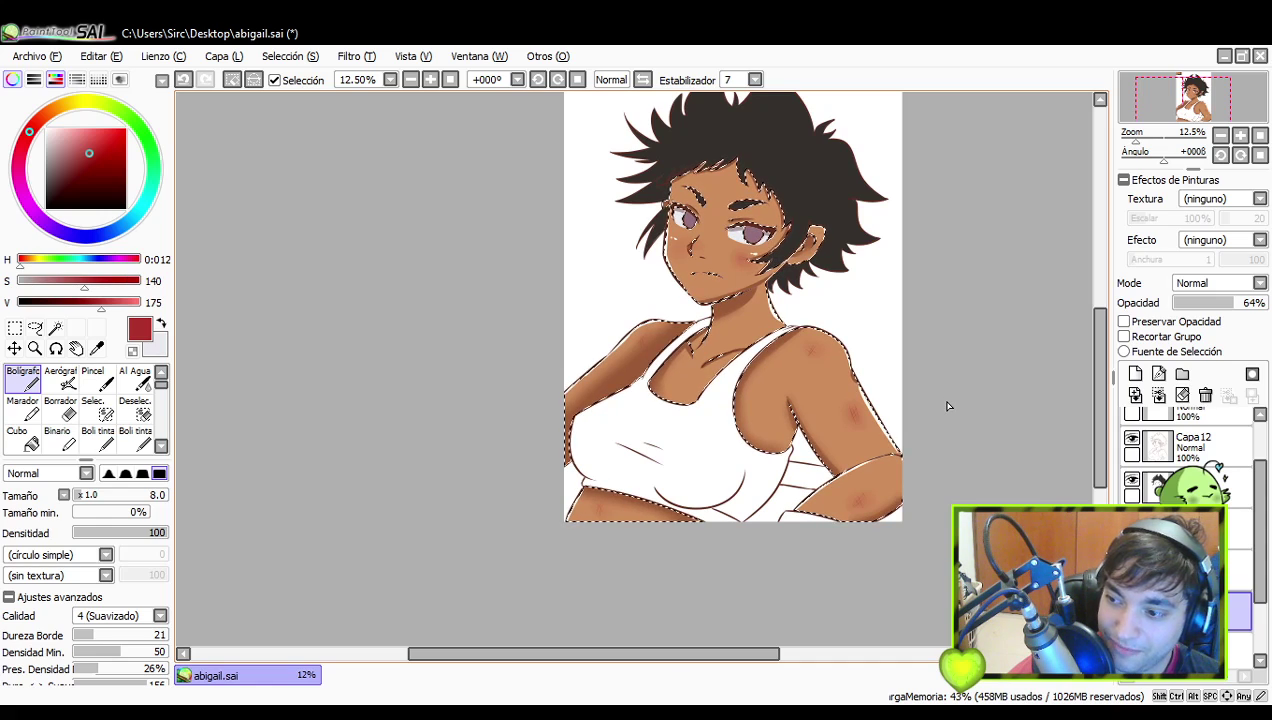
drag(948, 400, 871, 408)
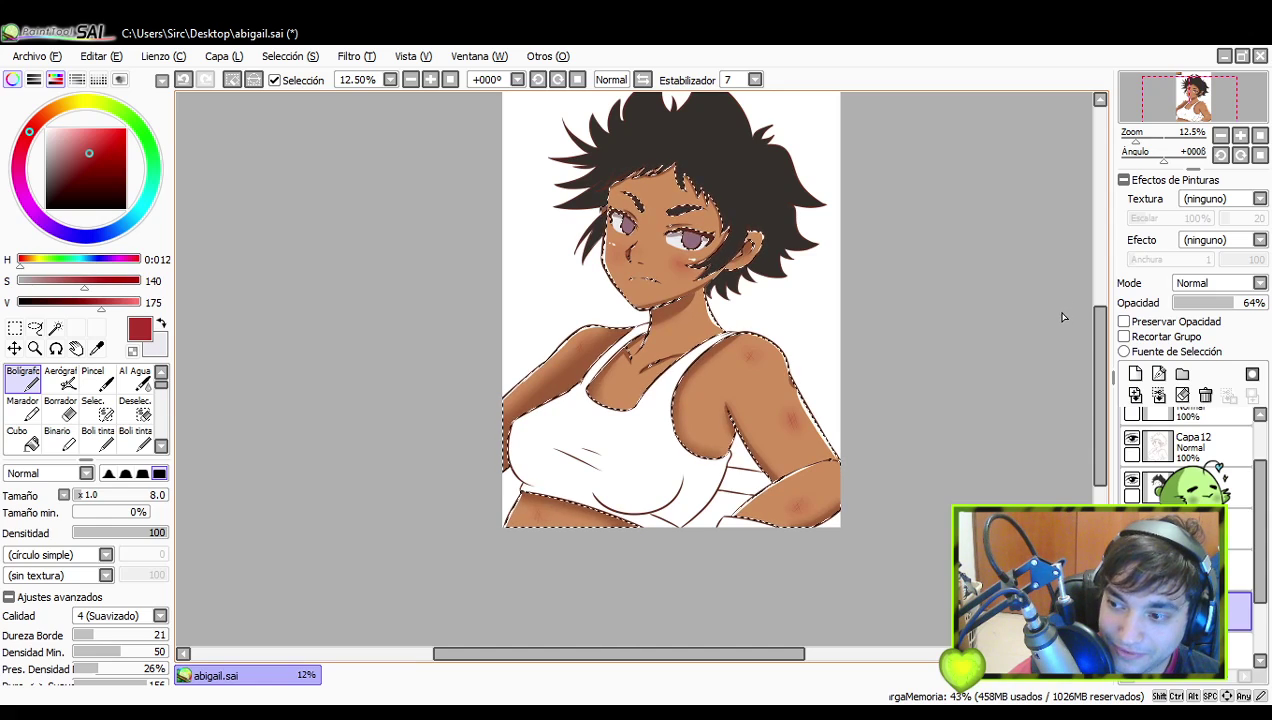
drag(1042, 326, 1062, 346)
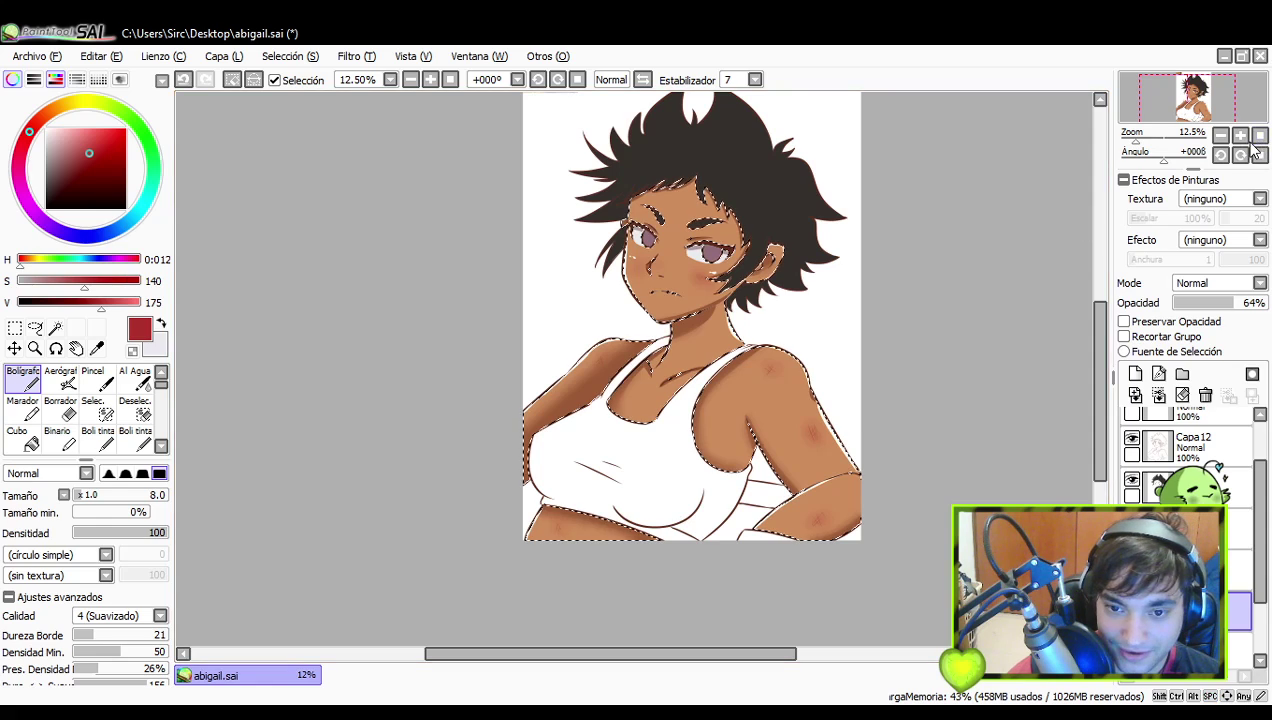
click(1241, 135)
drag(1018, 288, 1028, 265)
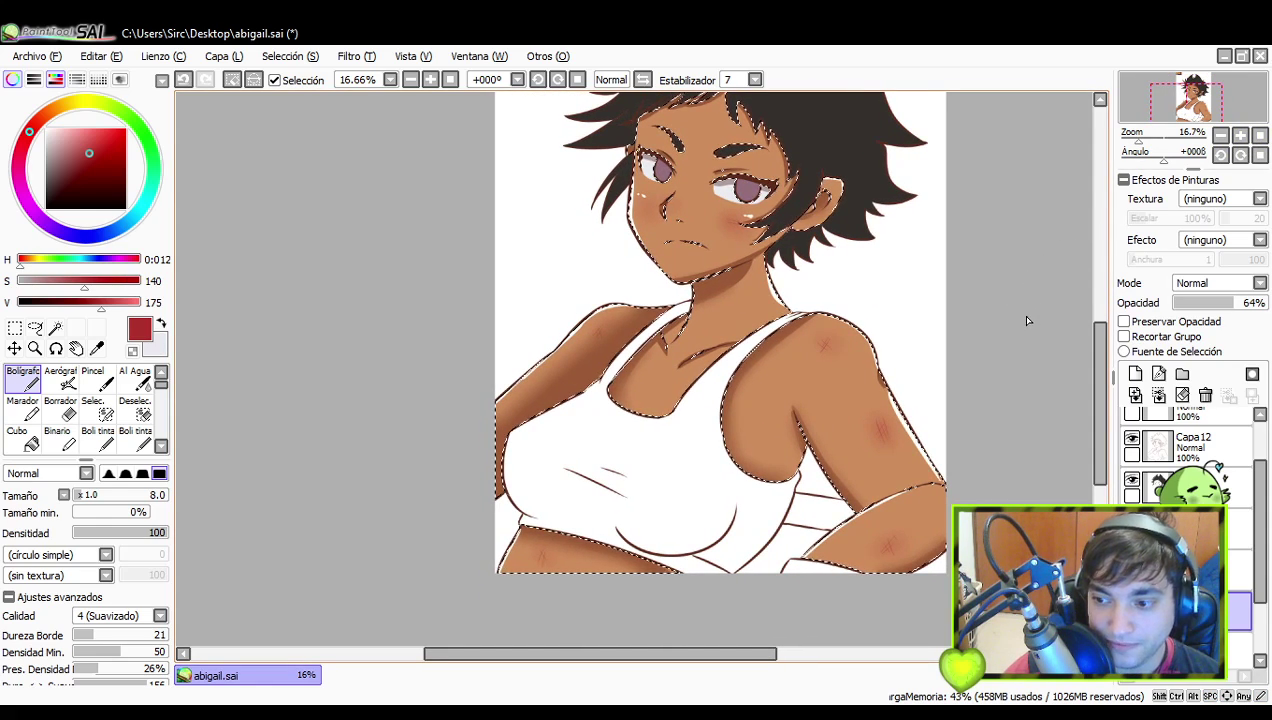
mouse_move(946, 380)
mouse_down()
mouse_move(942, 349)
mouse_move(894, 388)
mouse_move(855, 392)
mouse_move(890, 405)
mouse_move(865, 460)
mouse_move(835, 455)
mouse_up()
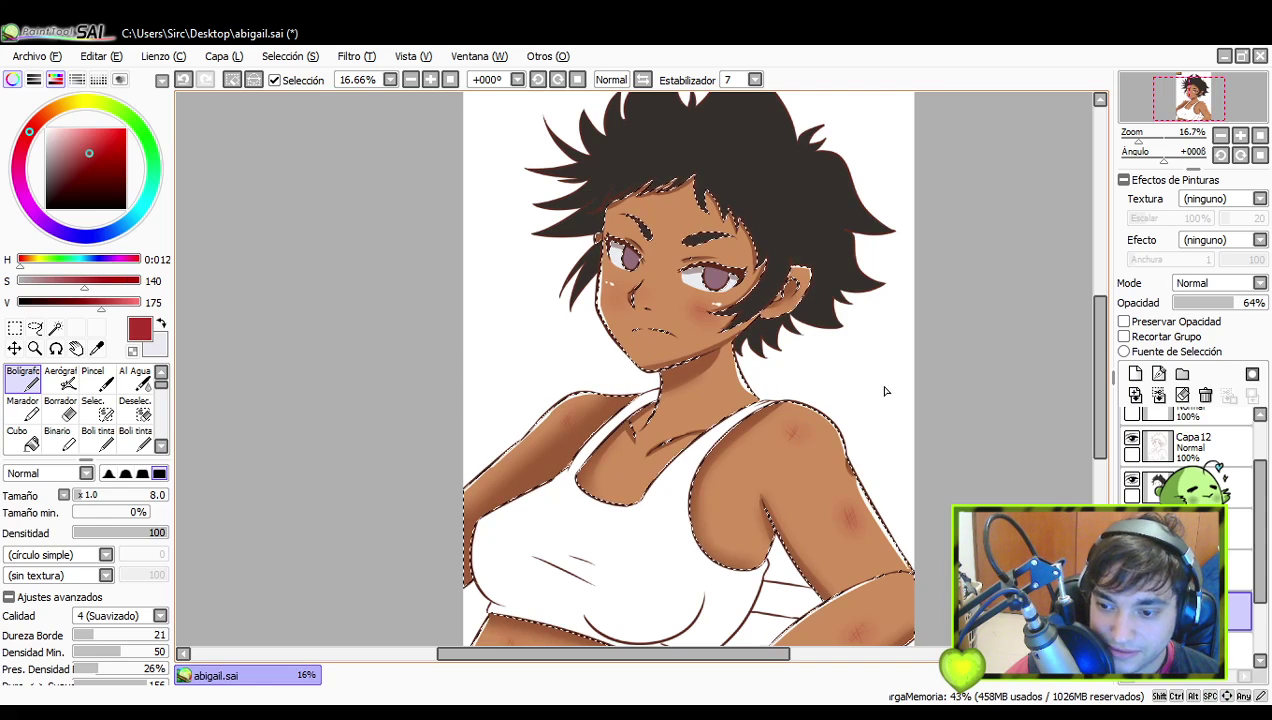
drag(935, 412, 895, 382)
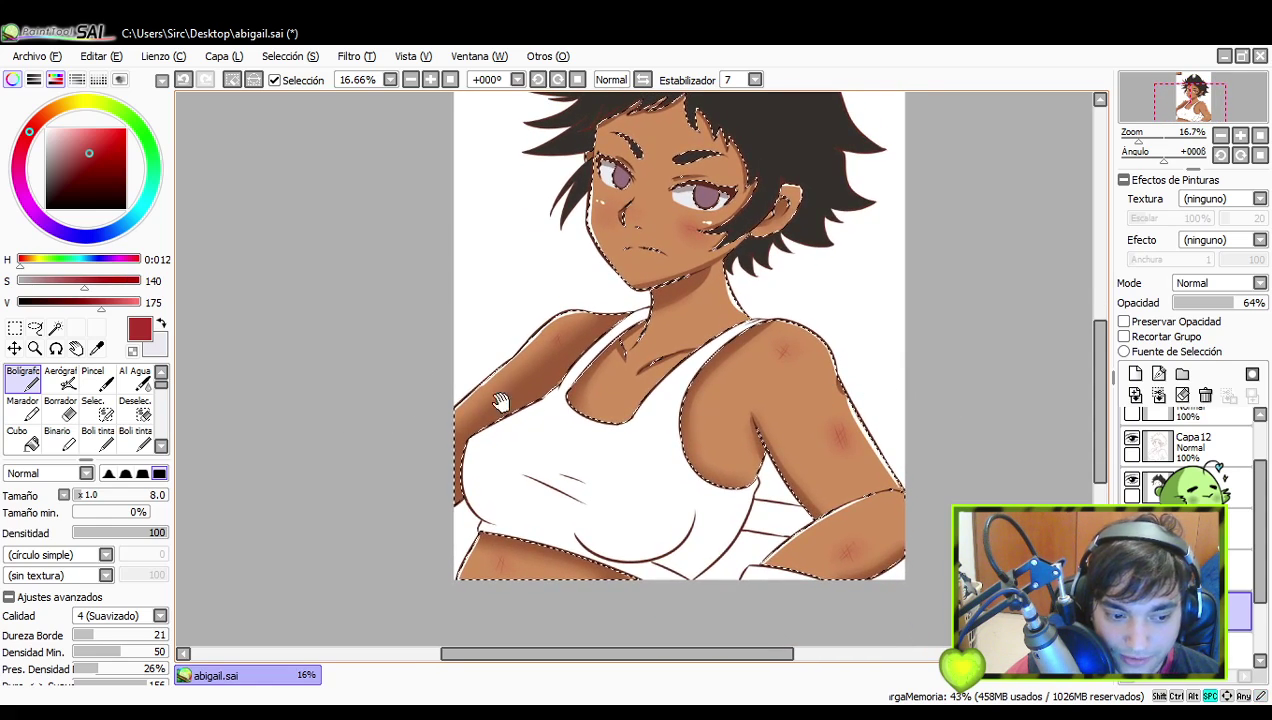
- Check the coverage of the skin selection with the Selec. brush and make the layer below the blush layer active
click(95, 412)
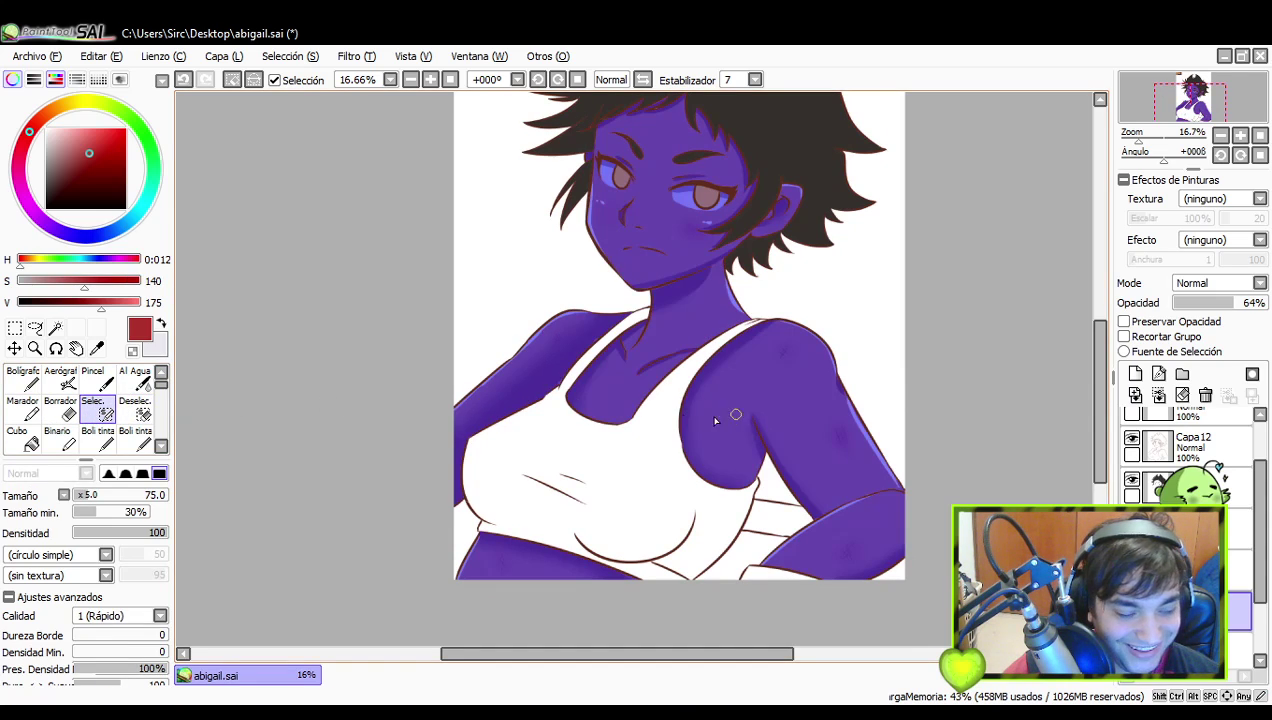
click(22, 378)
drag(855, 359, 873, 373)
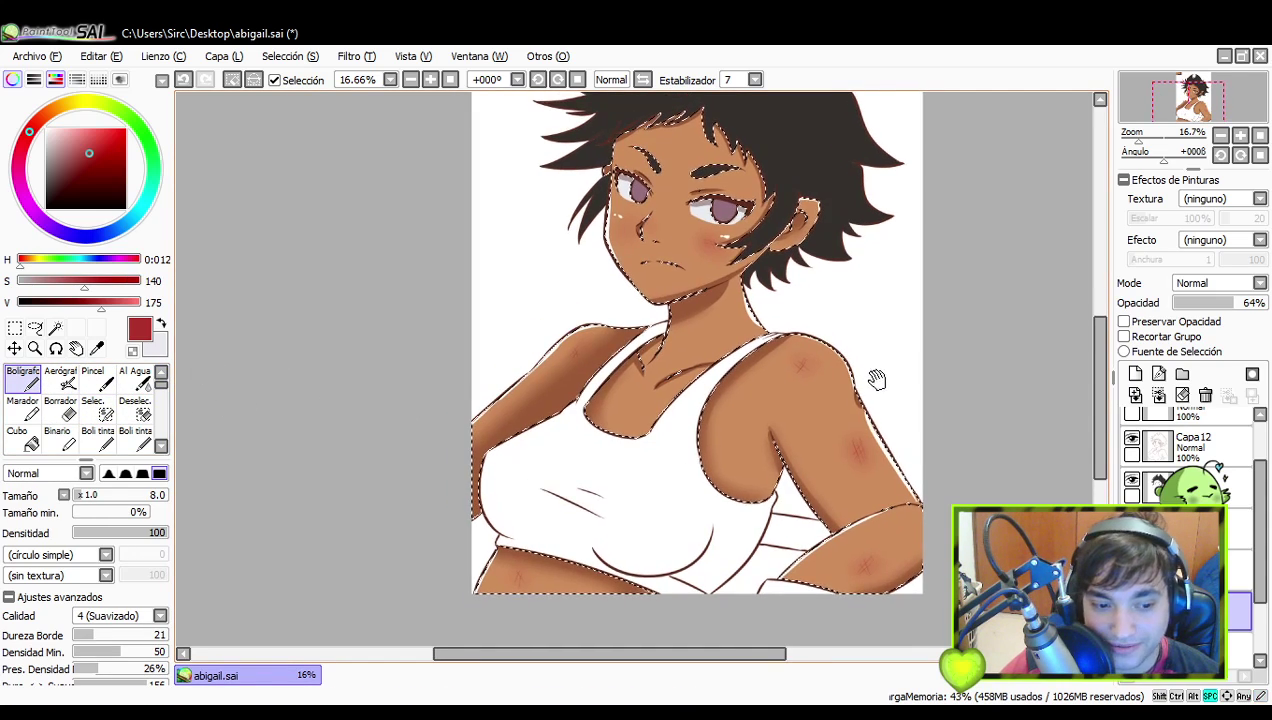
click(1200, 648)
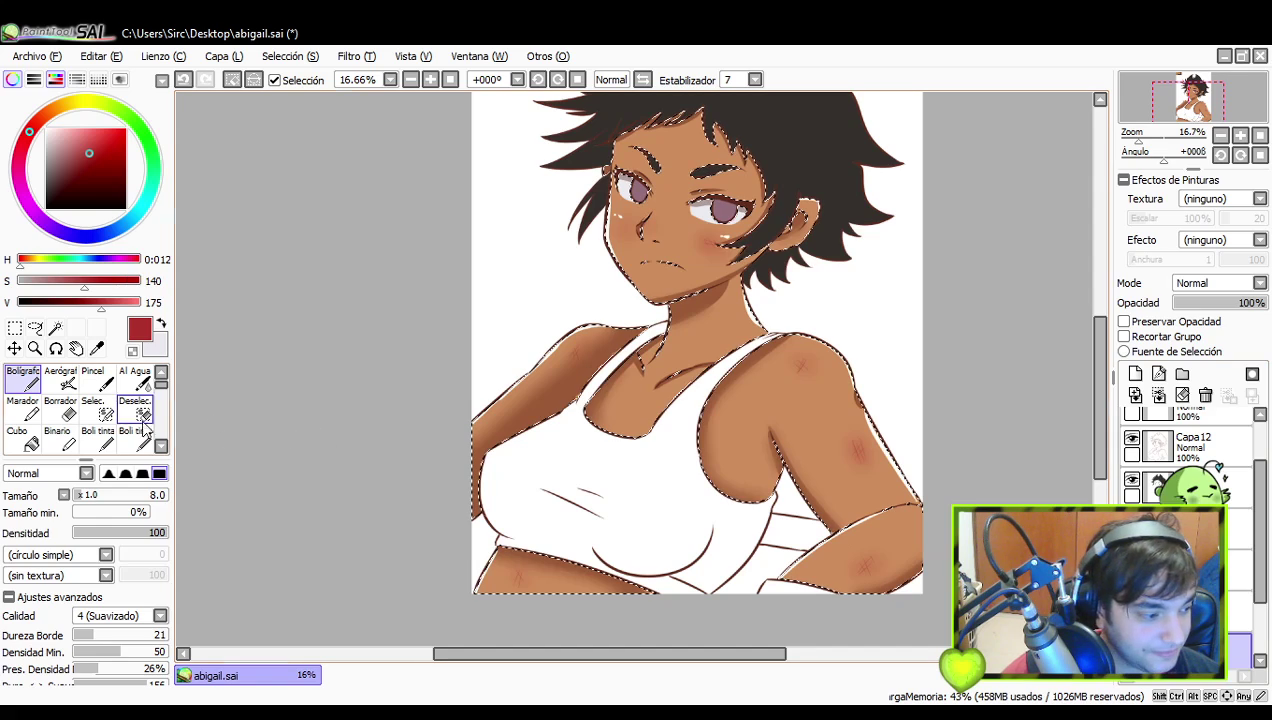
click(95, 412)
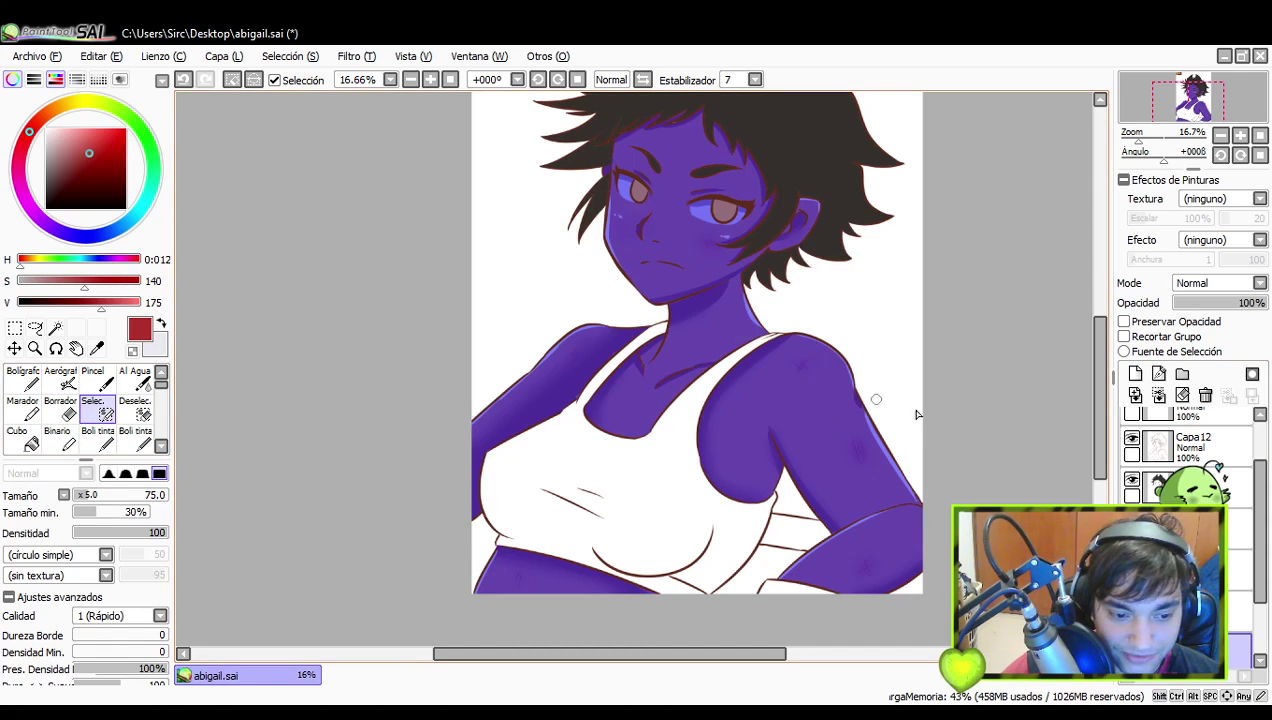
click(14, 328)
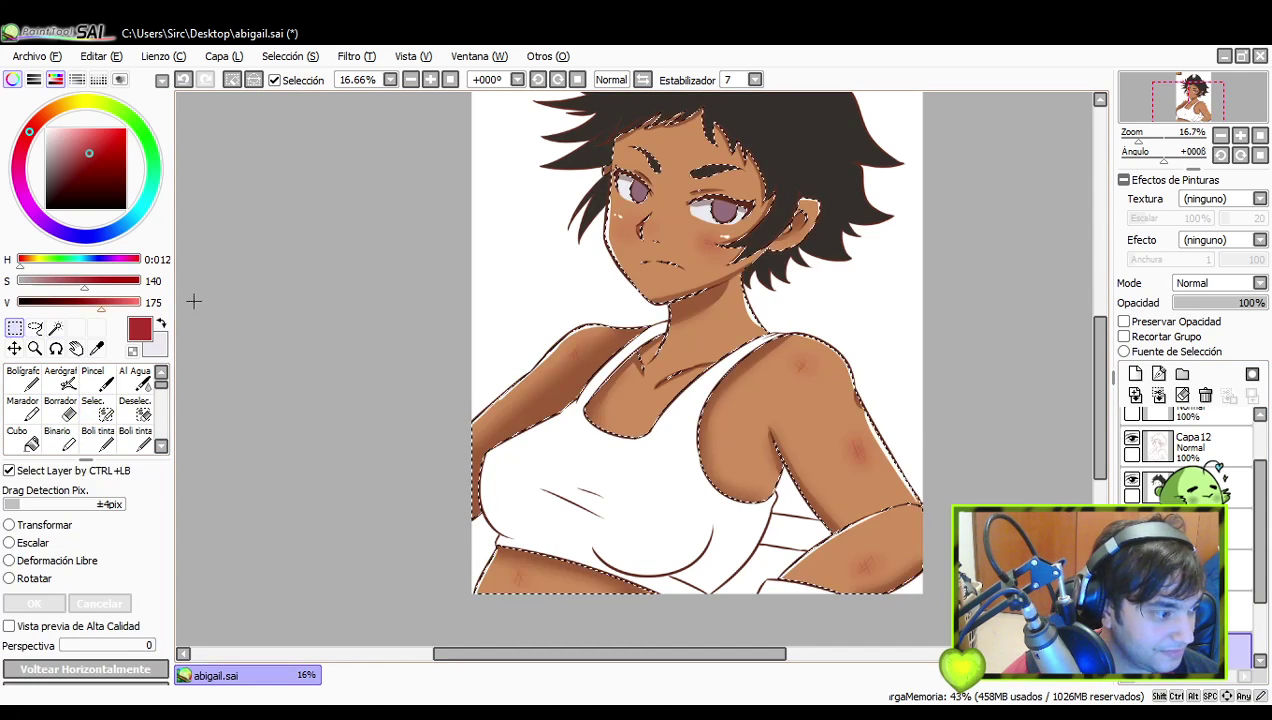
- Inspect the whole portrait, hiding and showing the active layer to compare its effect on the skin
drag(662, 301, 710, 374)
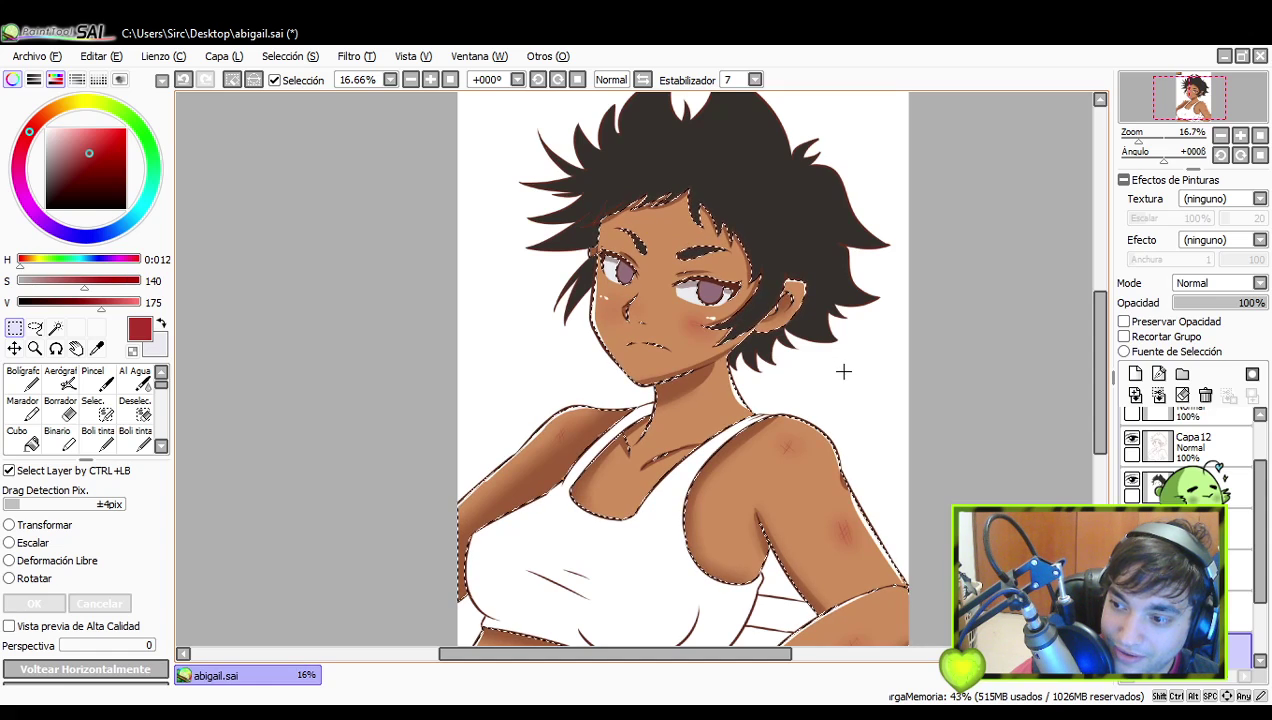
drag(846, 375, 886, 389)
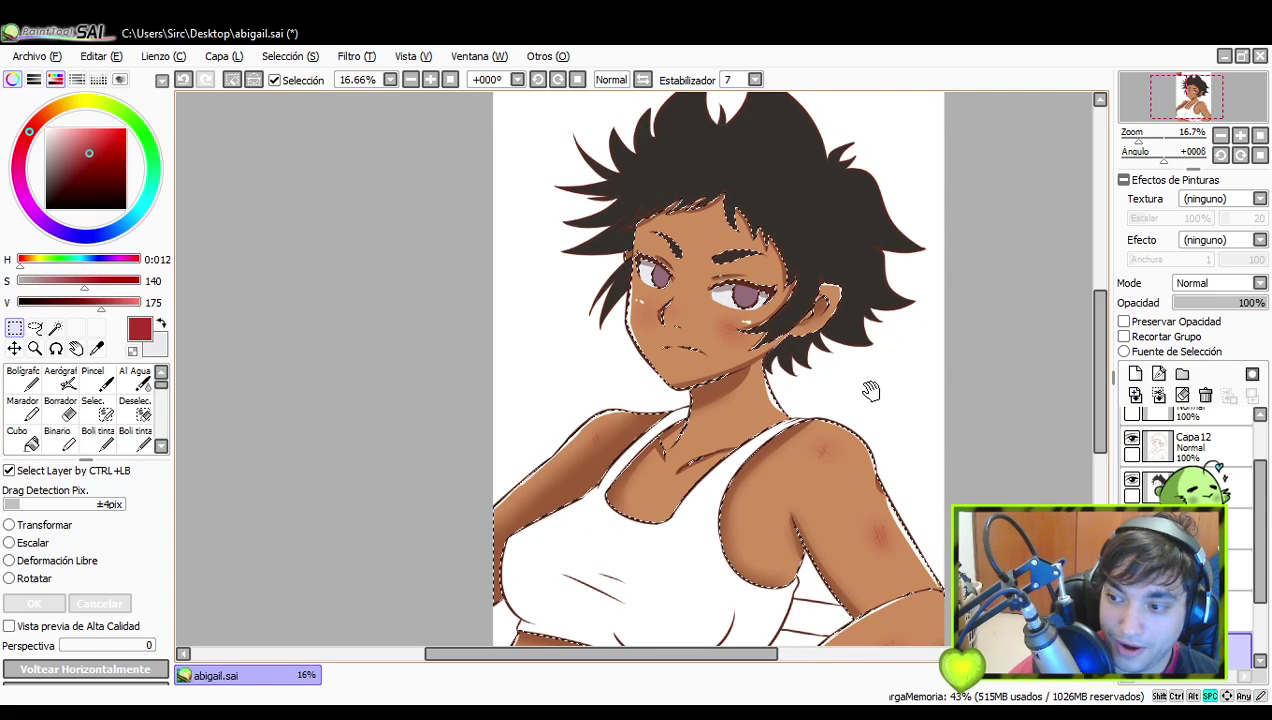
mouse_move(872, 393)
mouse_down()
mouse_move(879, 384)
mouse_move(874, 397)
mouse_move(863, 388)
mouse_move(887, 390)
mouse_up()
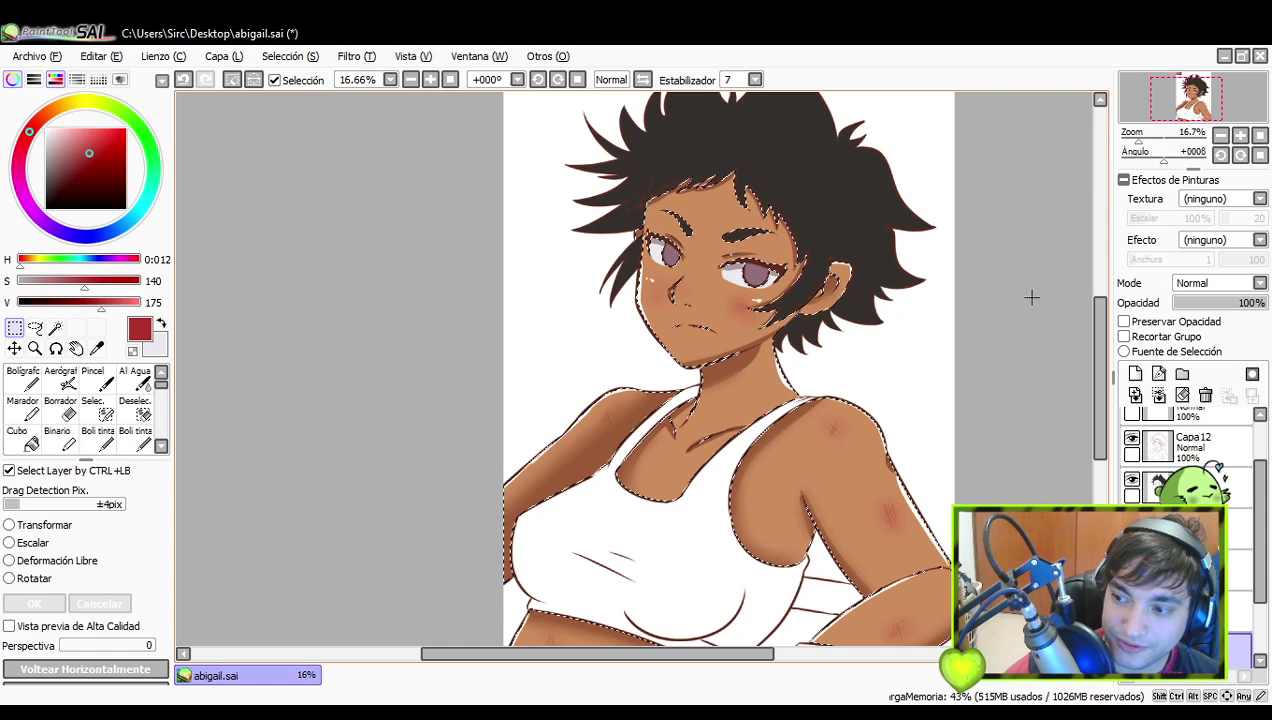
mouse_move(997, 400)
mouse_down()
mouse_move(983, 332)
mouse_move(938, 462)
mouse_move(948, 363)
mouse_move(889, 363)
mouse_move(900, 511)
mouse_move(922, 517)
mouse_move(883, 528)
mouse_move(903, 540)
mouse_move(889, 545)
mouse_move(916, 580)
mouse_up()
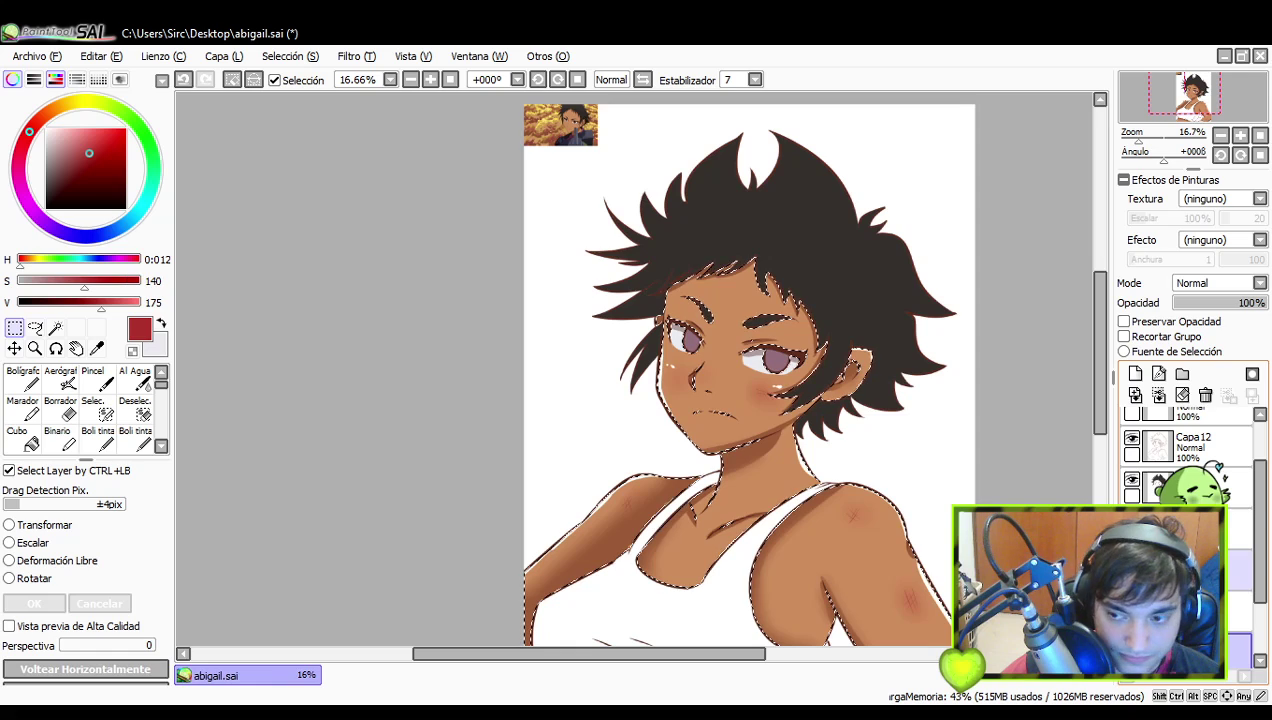
click(1132, 643)
click(1132, 643)
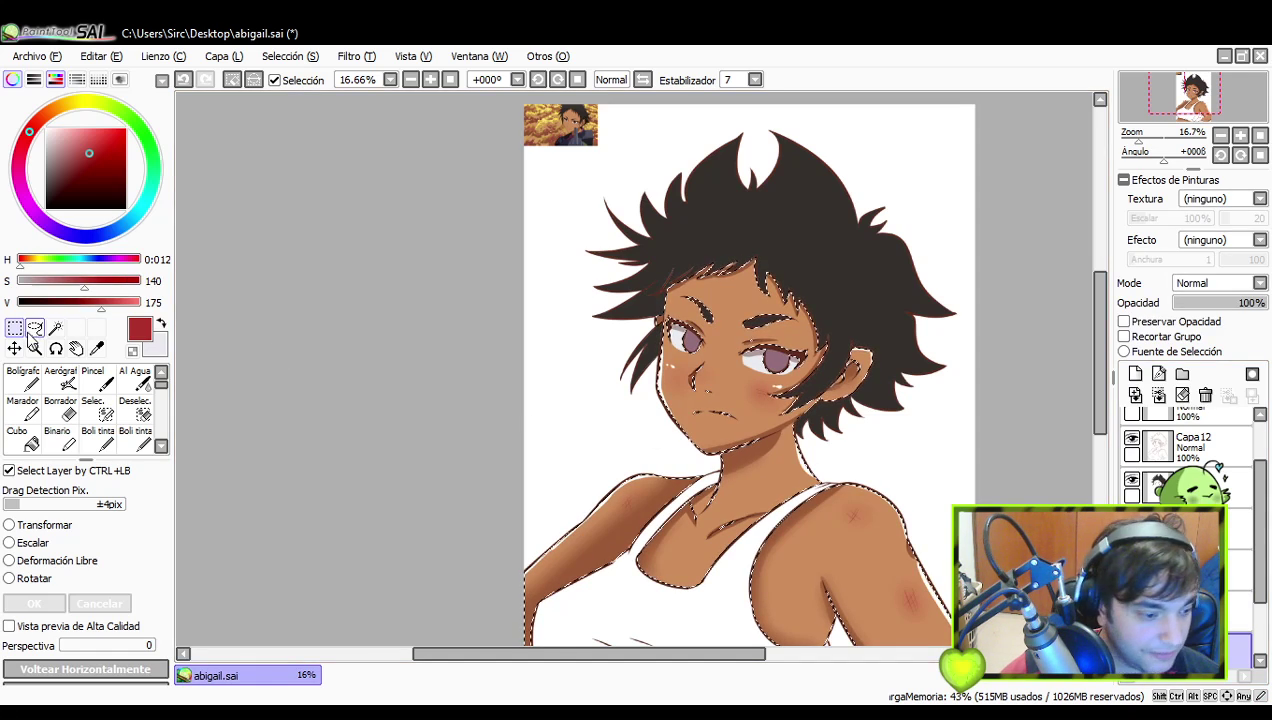
- Clear the skin selection and select the tank top with the magic wand on the Capa12 line art layer
key(ctrl+d)
drag(883, 443, 815, 320)
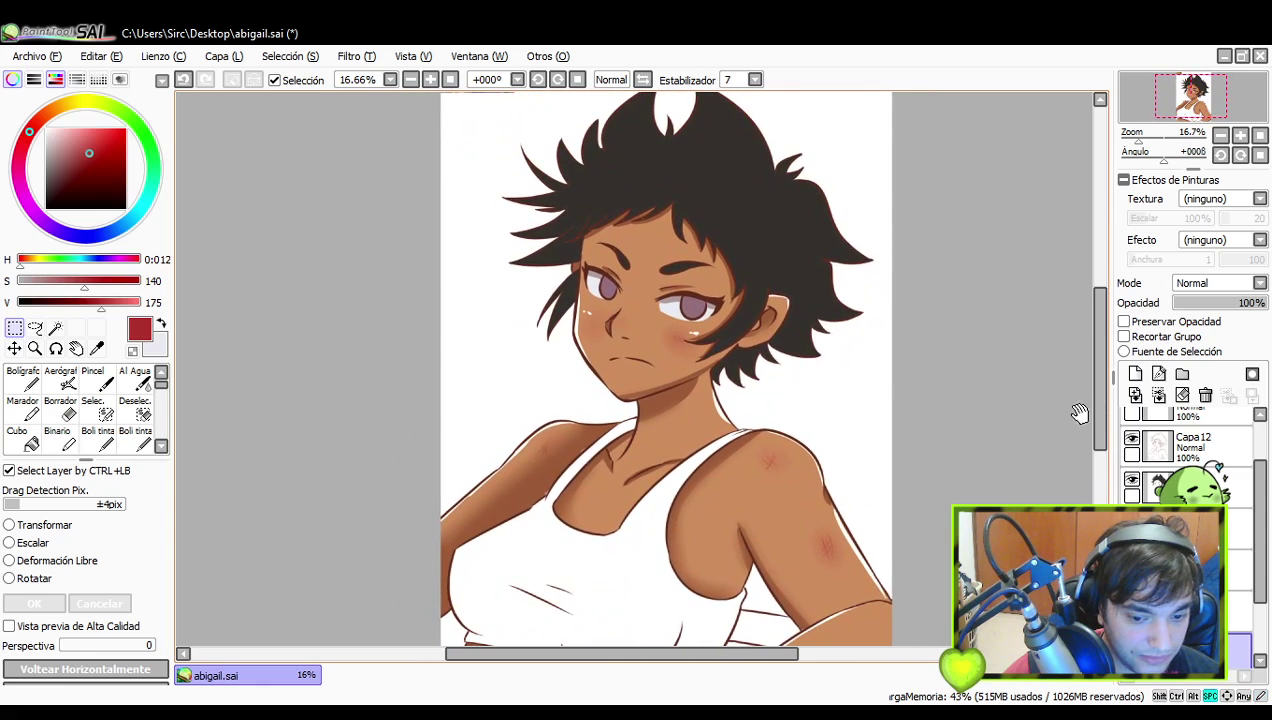
click(55, 328)
drag(840, 436, 805, 381)
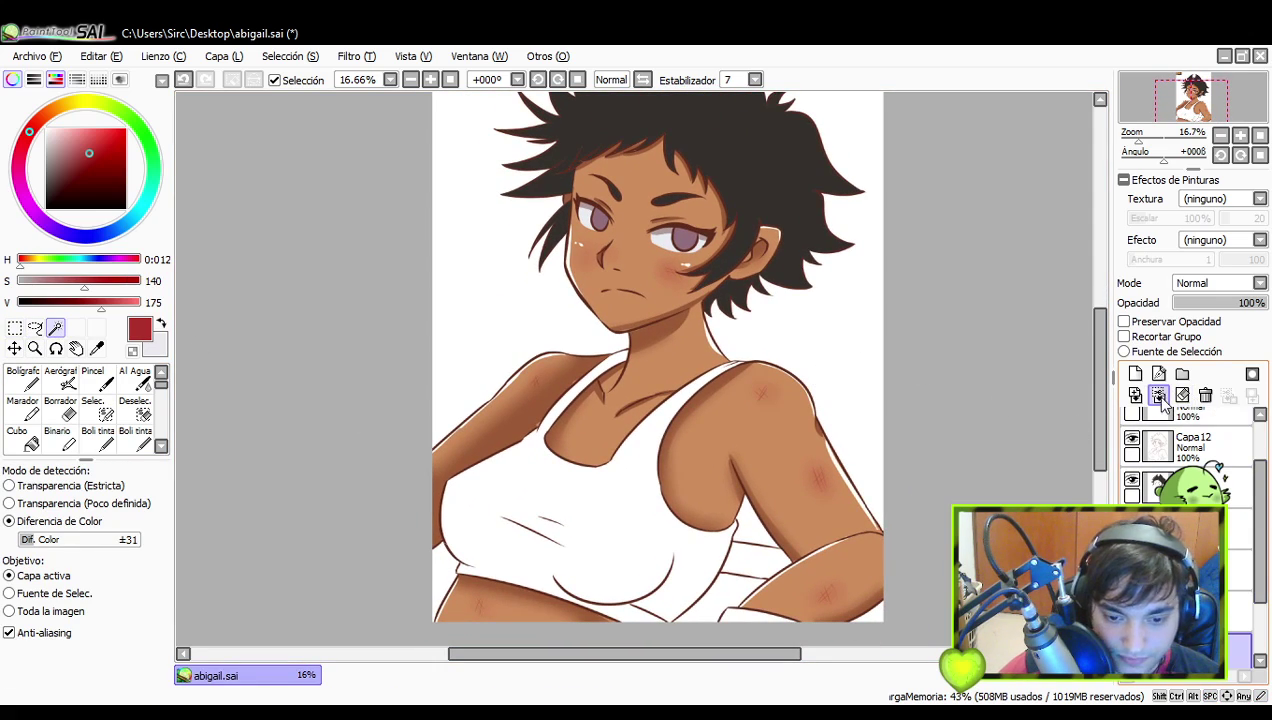
click(605, 535)
key(ctrl+d)
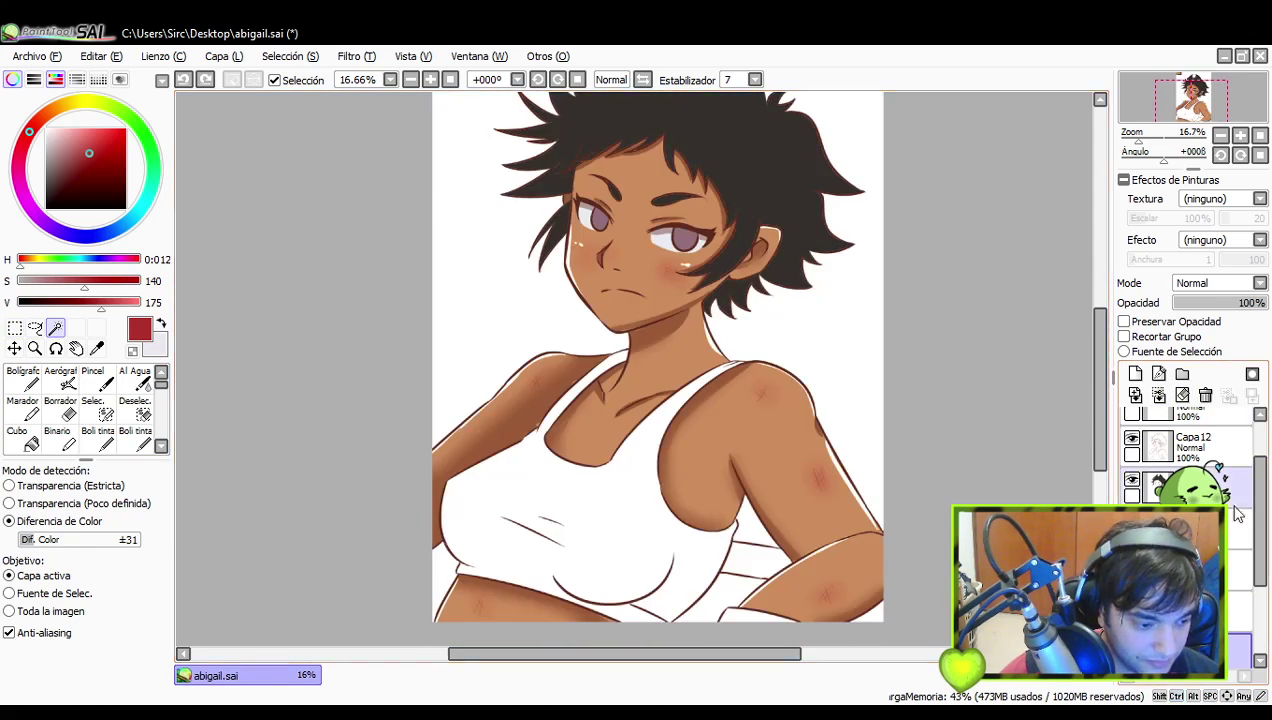
click(1190, 445)
click(632, 560)
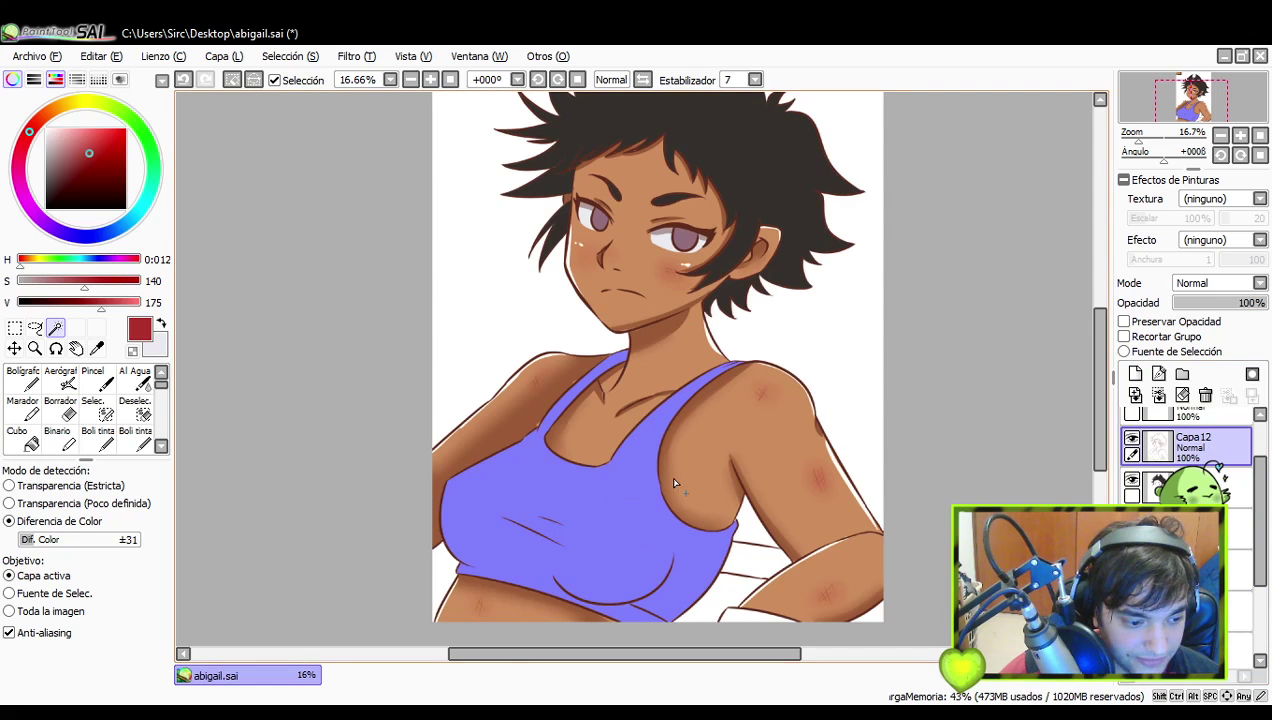
- Choose the Cubo fill tool, make the layer below Capa12 active and show the Capa11 reference image
mouse_move(871, 479)
mouse_down()
mouse_move(877, 514)
mouse_move(888, 520)
mouse_move(888, 508)
mouse_up()
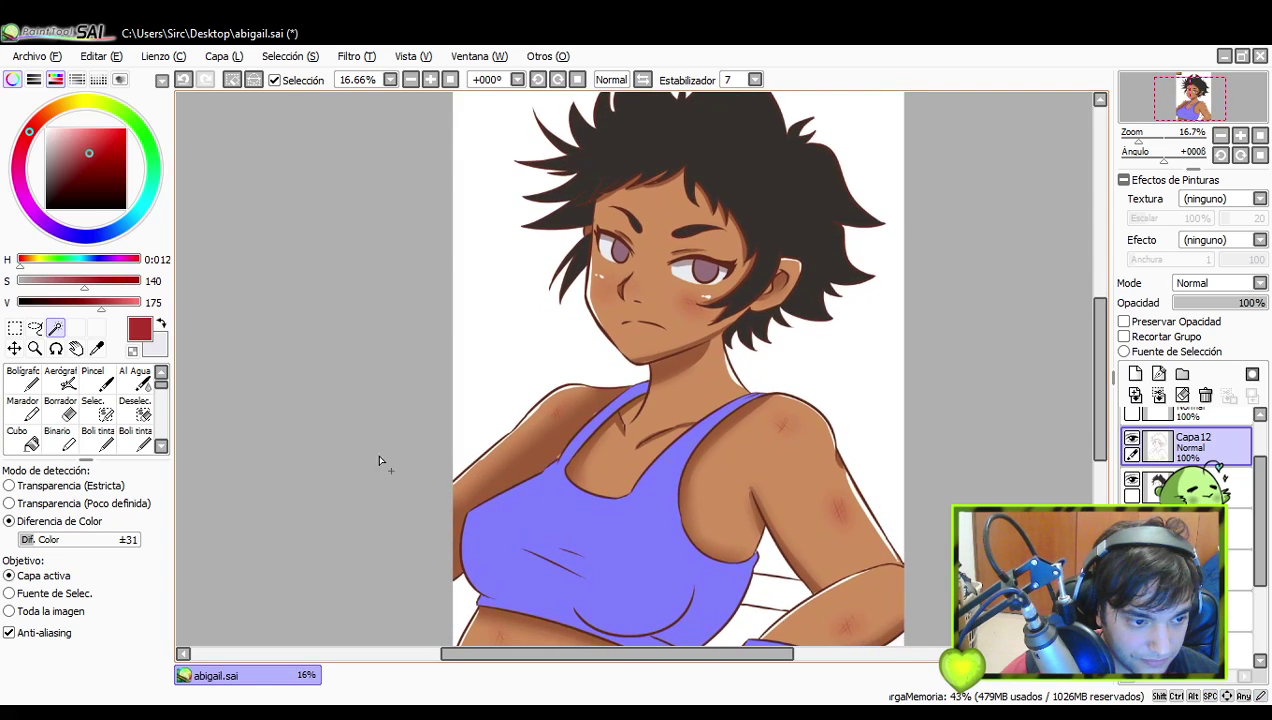
click(1240, 135)
drag(740, 490, 778, 337)
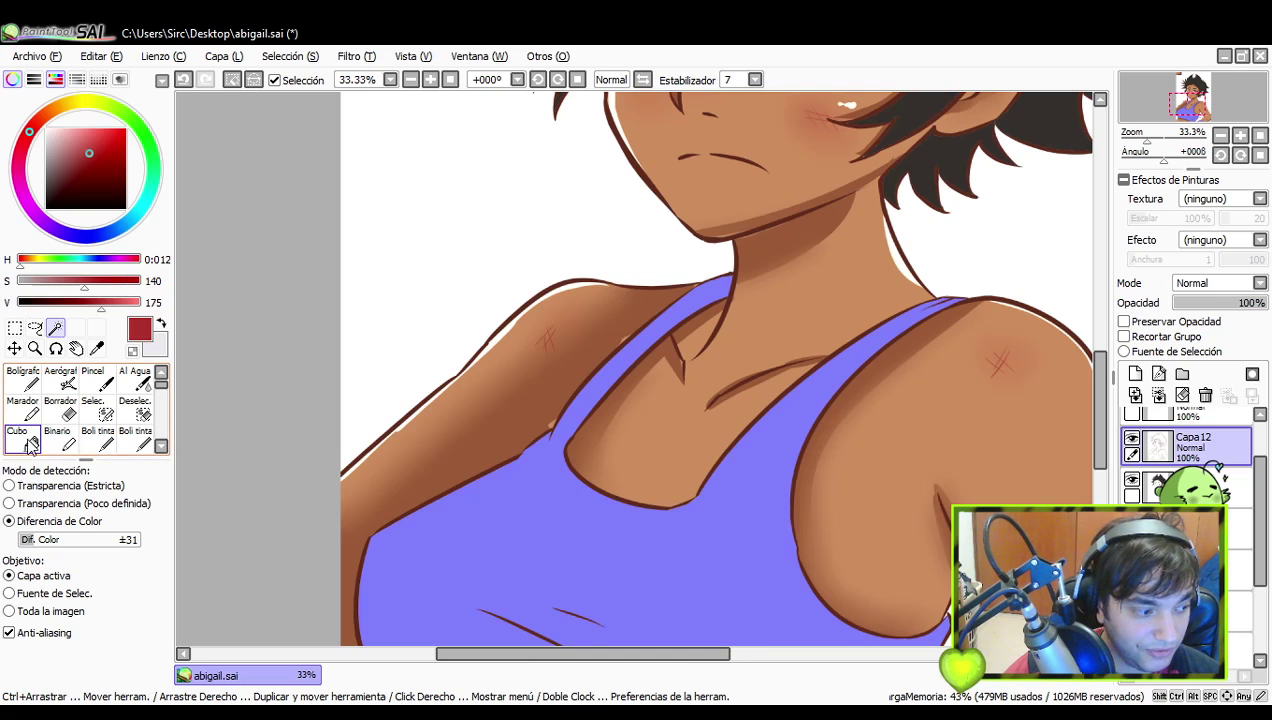
click(30, 446)
click(1195, 487)
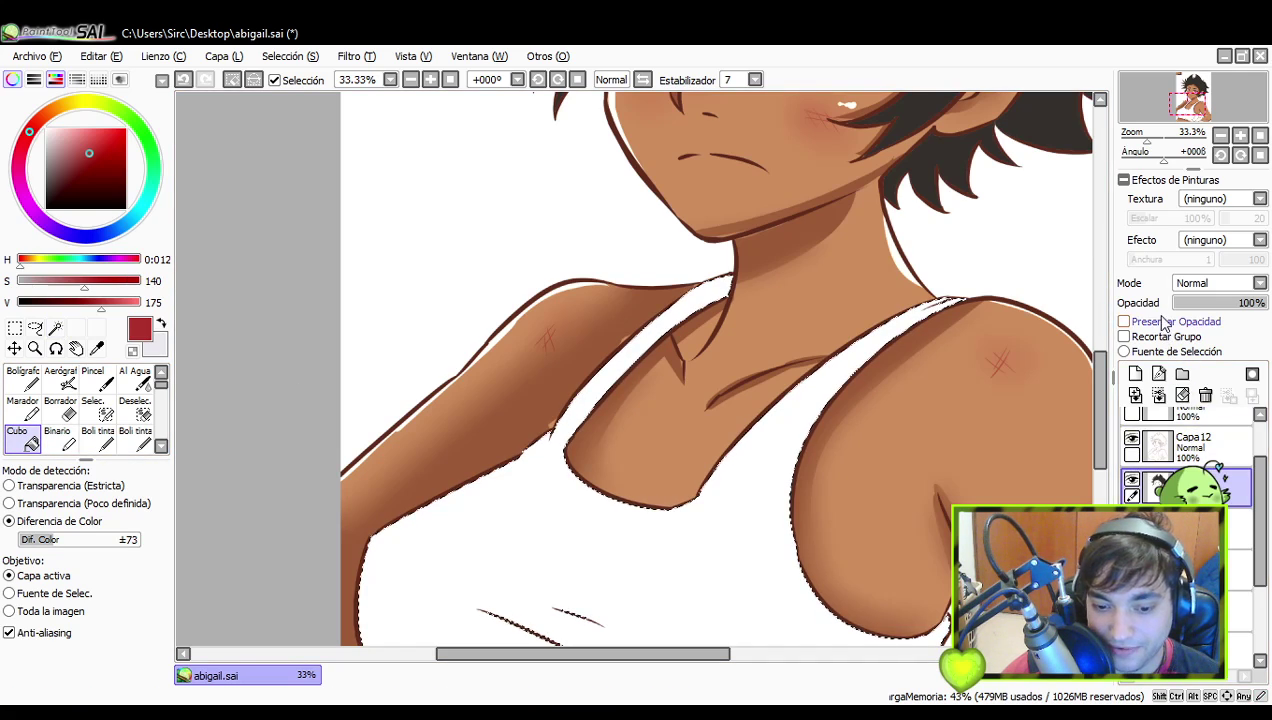
click(1221, 135)
click(1221, 135)
click(1221, 135)
drag(900, 258, 961, 491)
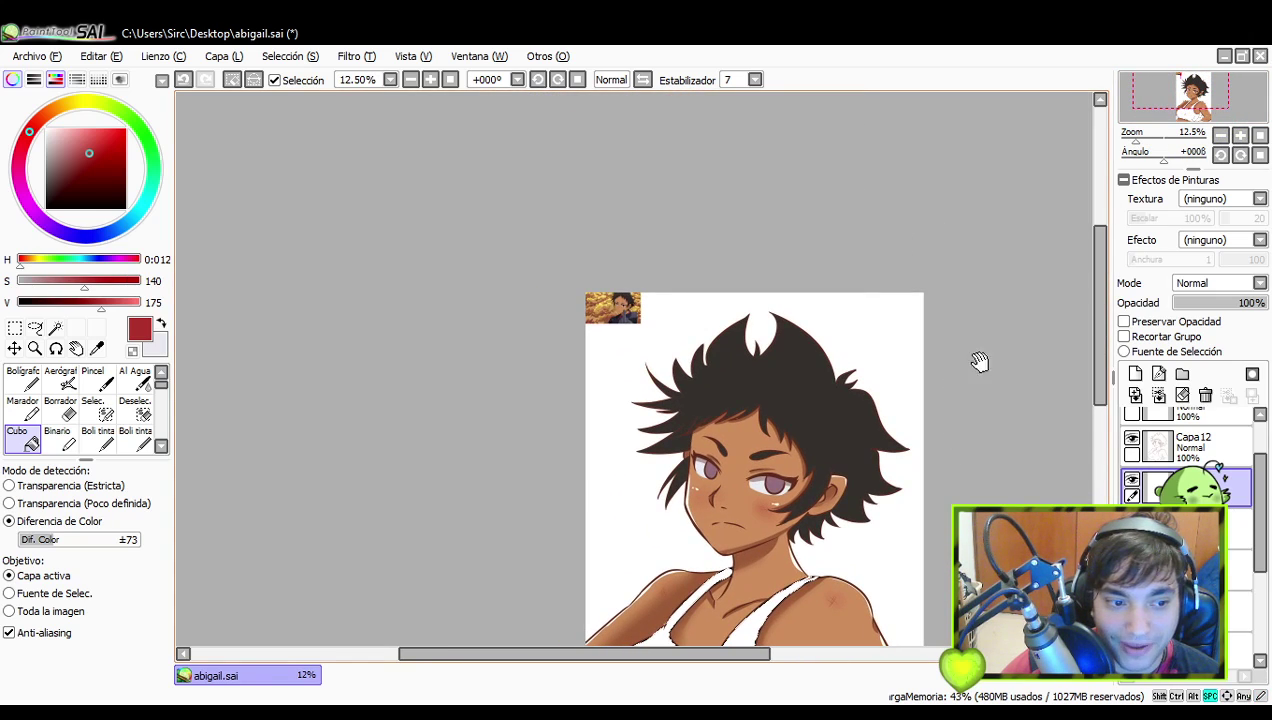
drag(1260, 482, 1258, 430)
click(1131, 420)
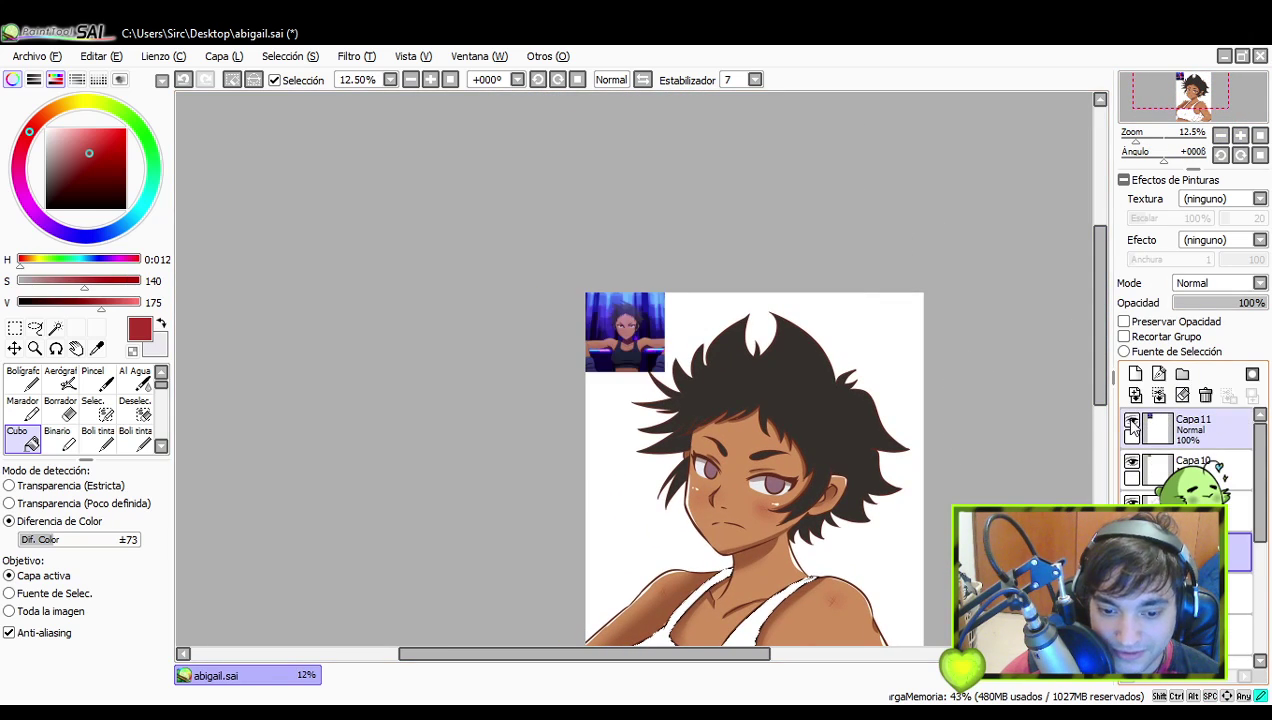
click(1241, 135)
click(1260, 135)
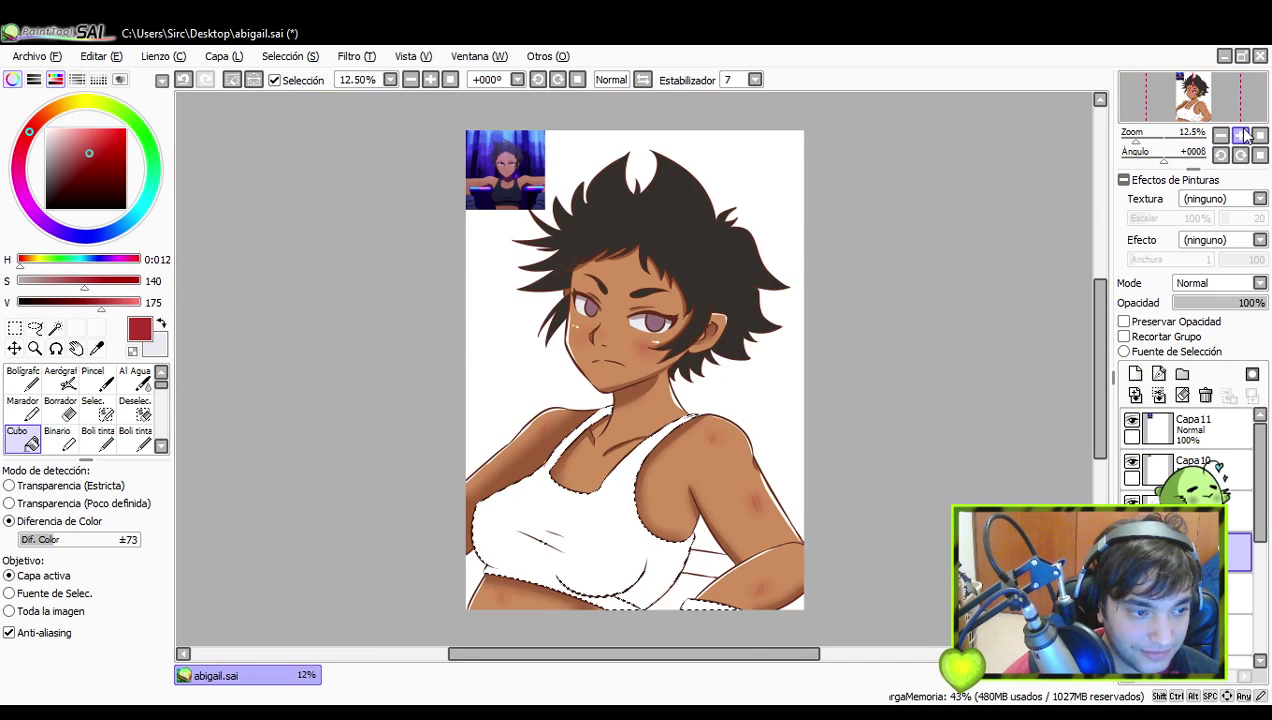
- Sample the dark navy of the character's top from the reference picture in the canvas corner
click(1241, 135)
click(1241, 135)
click(1241, 135)
drag(710, 409, 808, 622)
drag(540, 322, 676, 531)
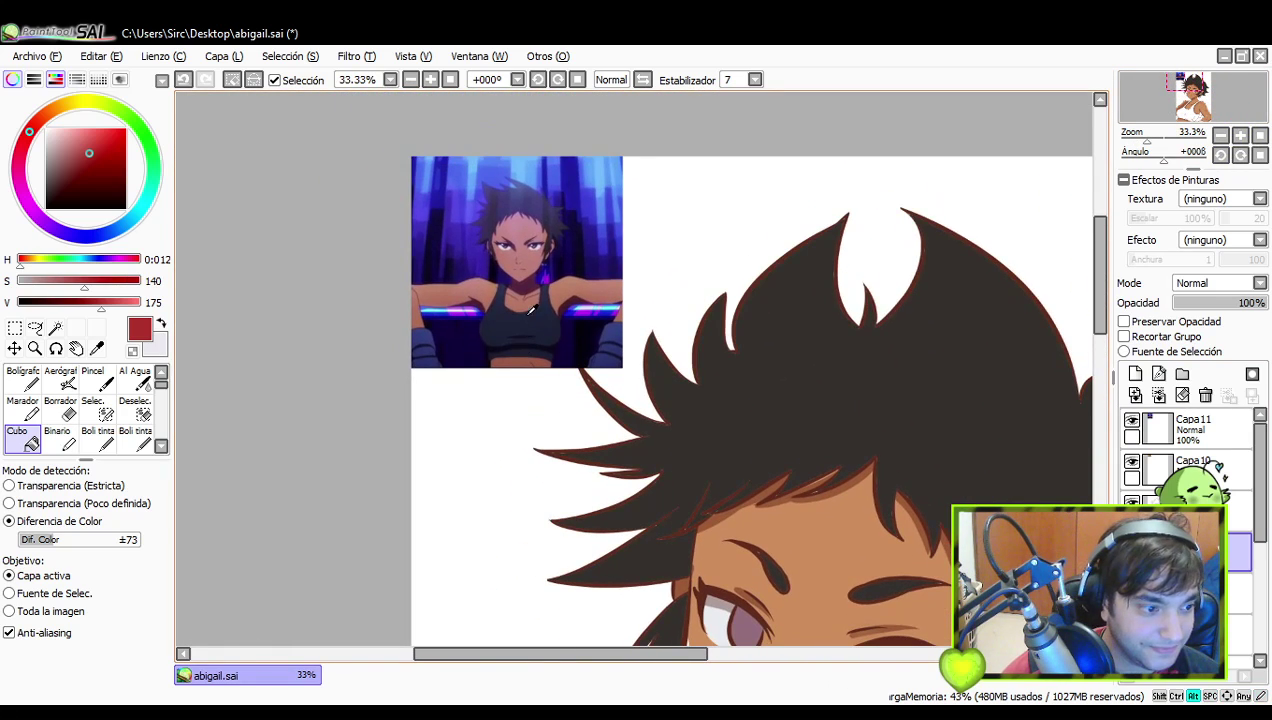
alt+click(549, 300)
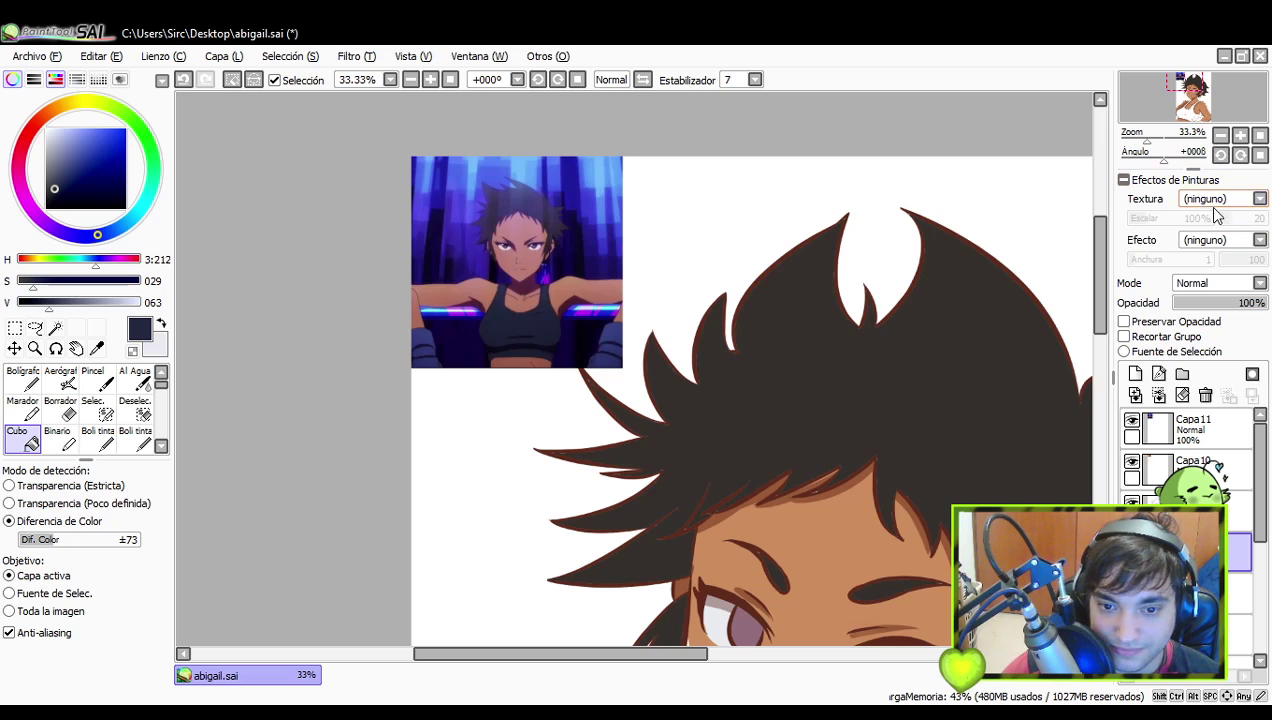
- Fill the selected tank top with the sampled navy on the layer below the Luminosidad layer
click(1224, 138)
click(1224, 138)
click(1224, 138)
drag(1069, 440, 1045, 329)
click(1236, 549)
scroll(1240, 553, down, 3)
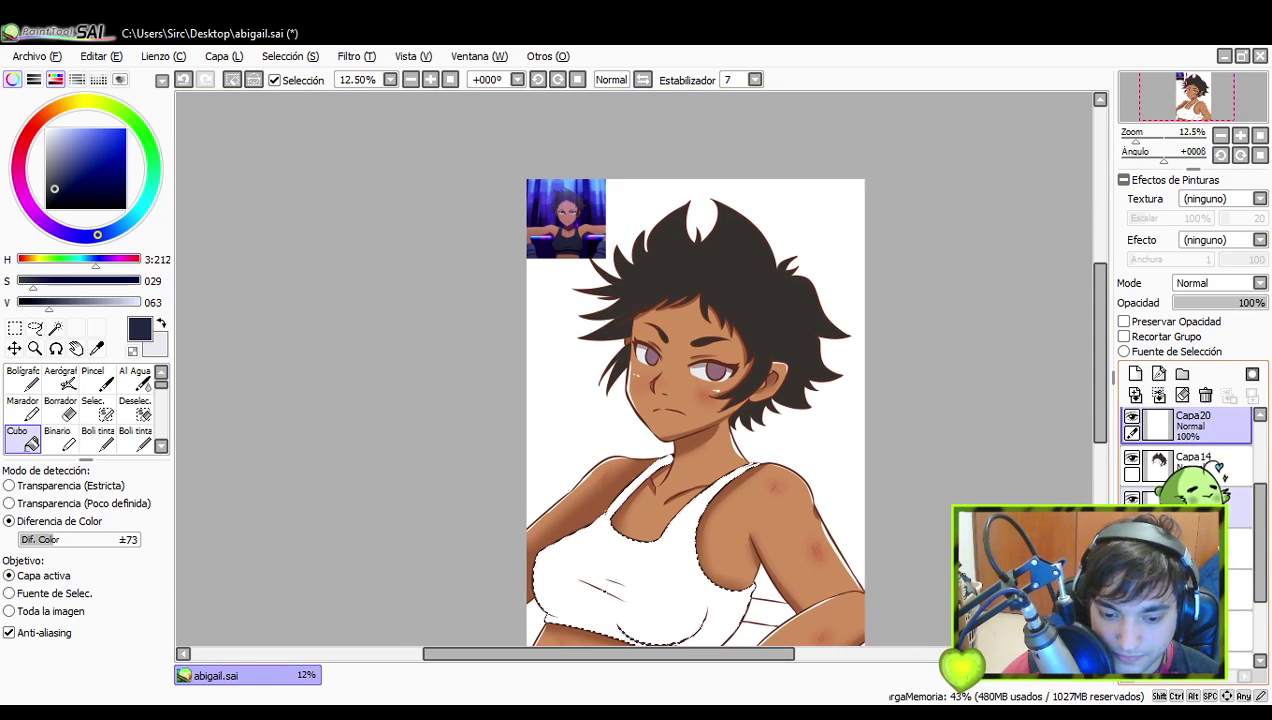
click(1238, 590)
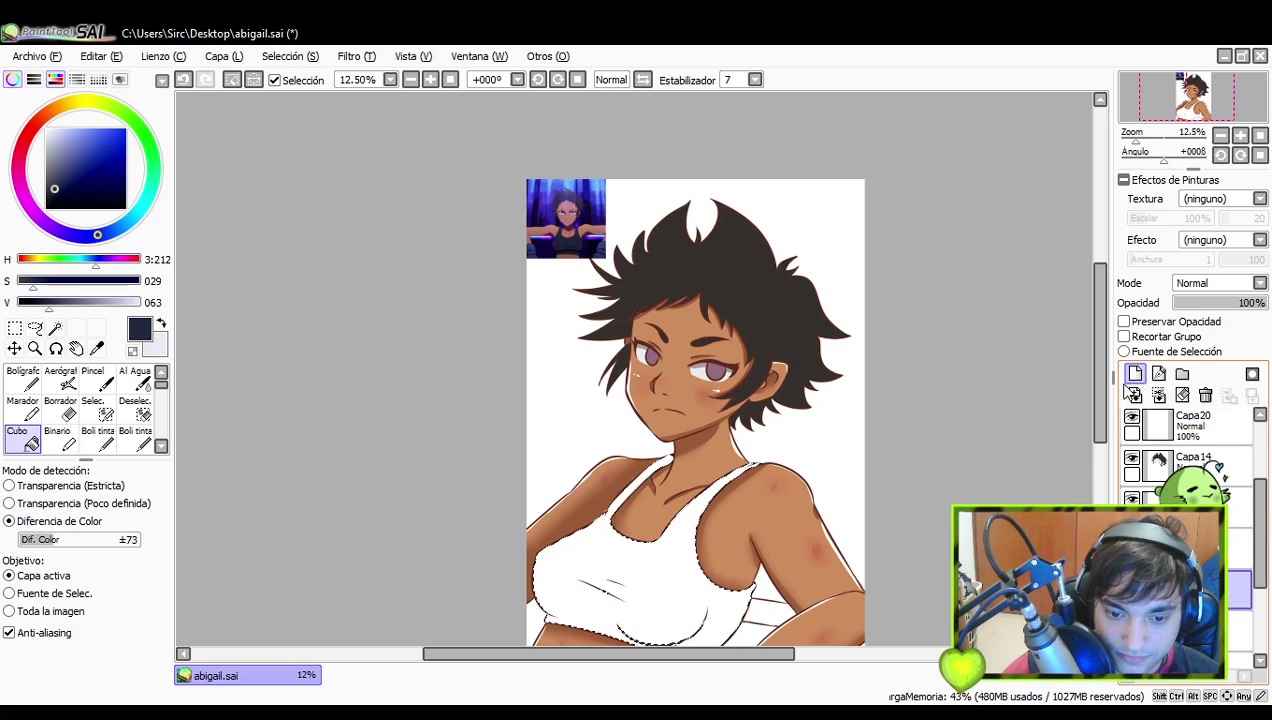
drag(741, 526, 812, 438)
click(717, 506)
drag(790, 550, 782, 565)
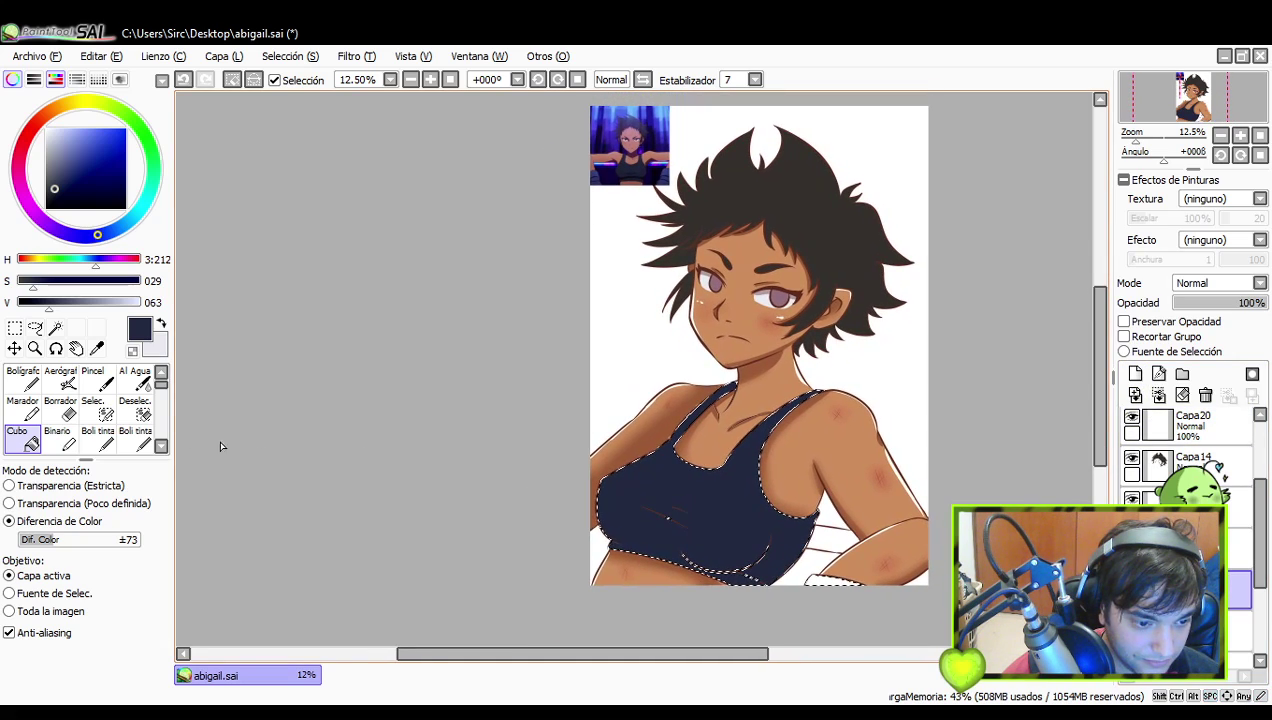
- Darken the navy to value 44 and set the Bolígrafo brush to size 55 for shading the top
drag(48, 306, 39, 307)
click(32, 376)
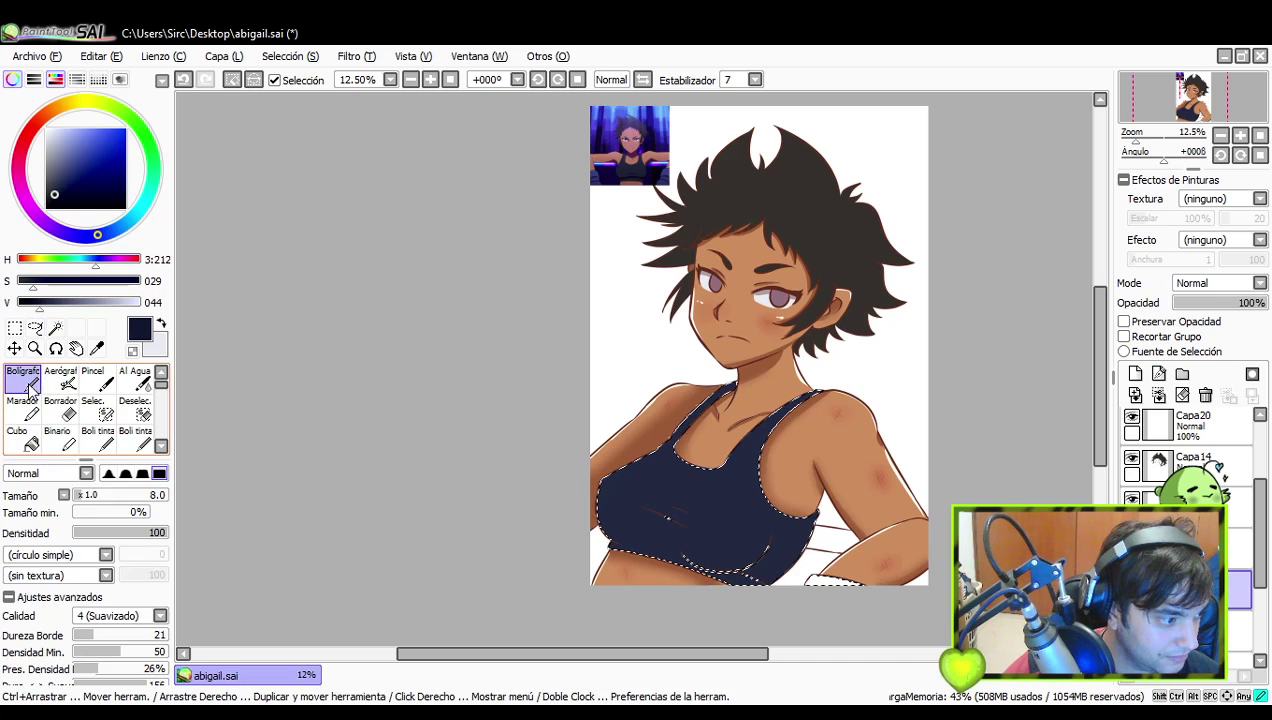
drag(774, 464, 758, 423)
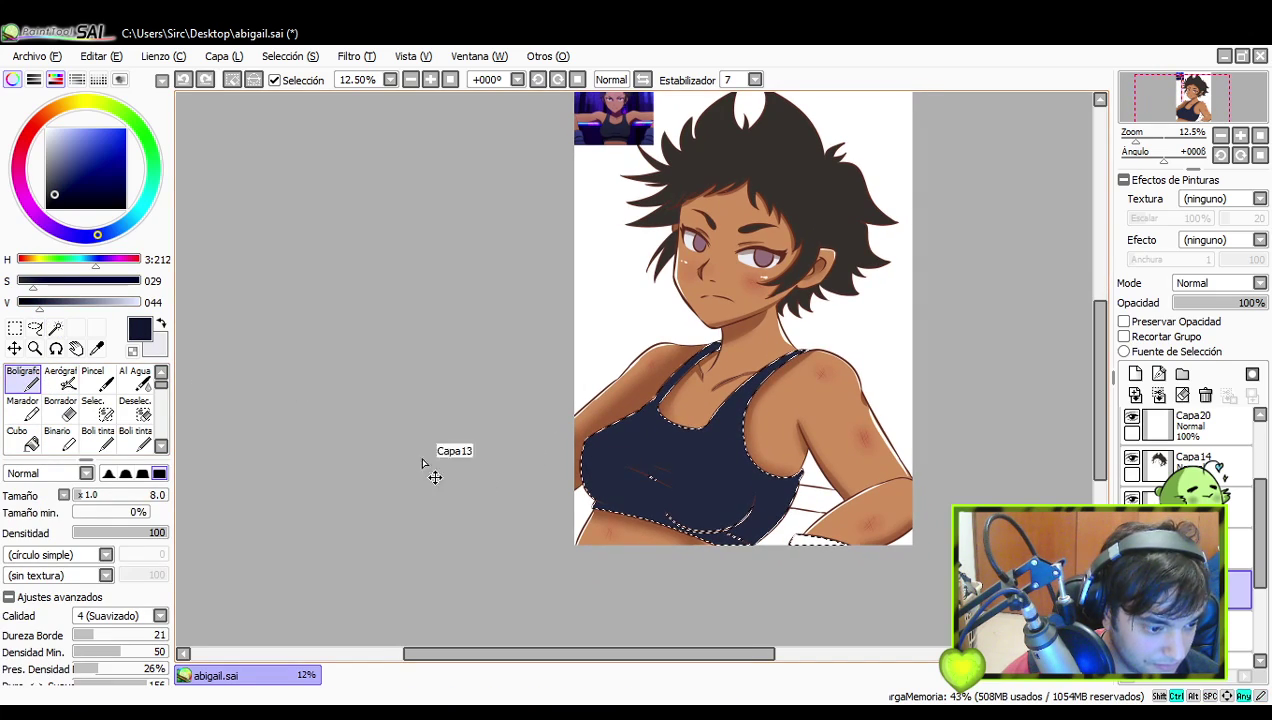
drag(96, 497, 112, 495)
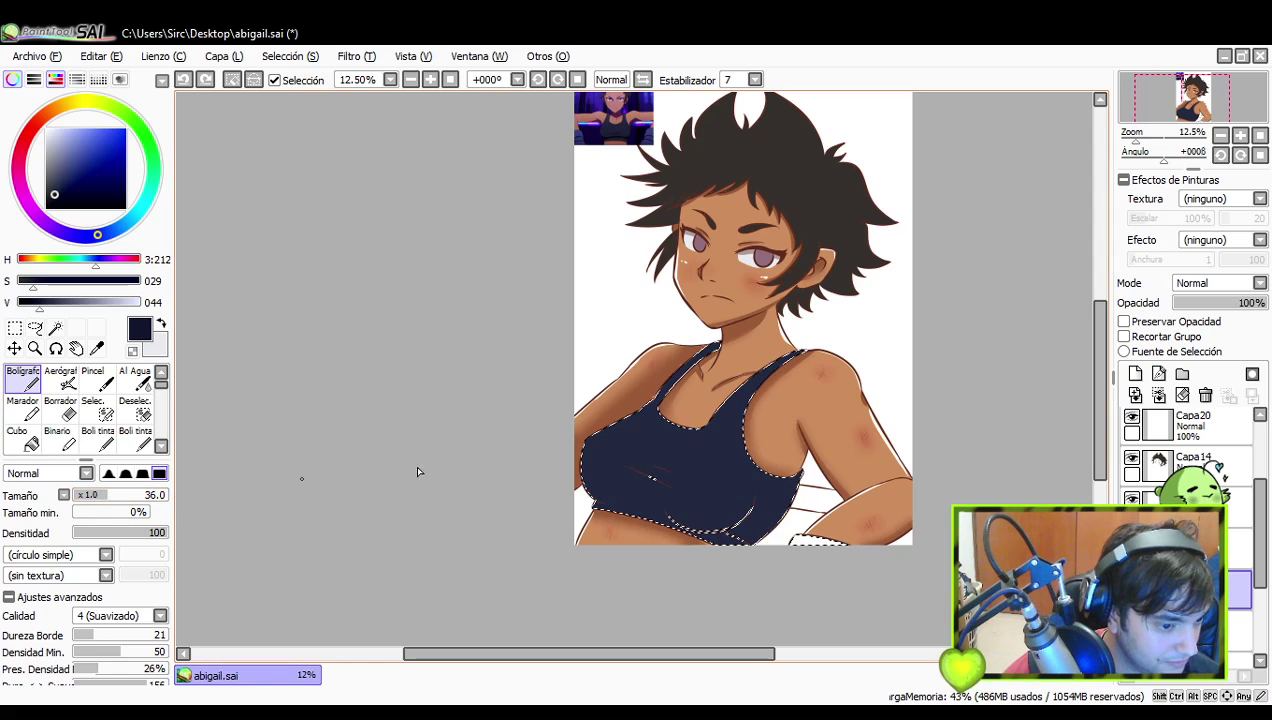
drag(596, 475, 594, 457)
drag(117, 497, 126, 496)
drag(594, 449, 565, 446)
click(1240, 136)
drag(865, 373, 889, 379)
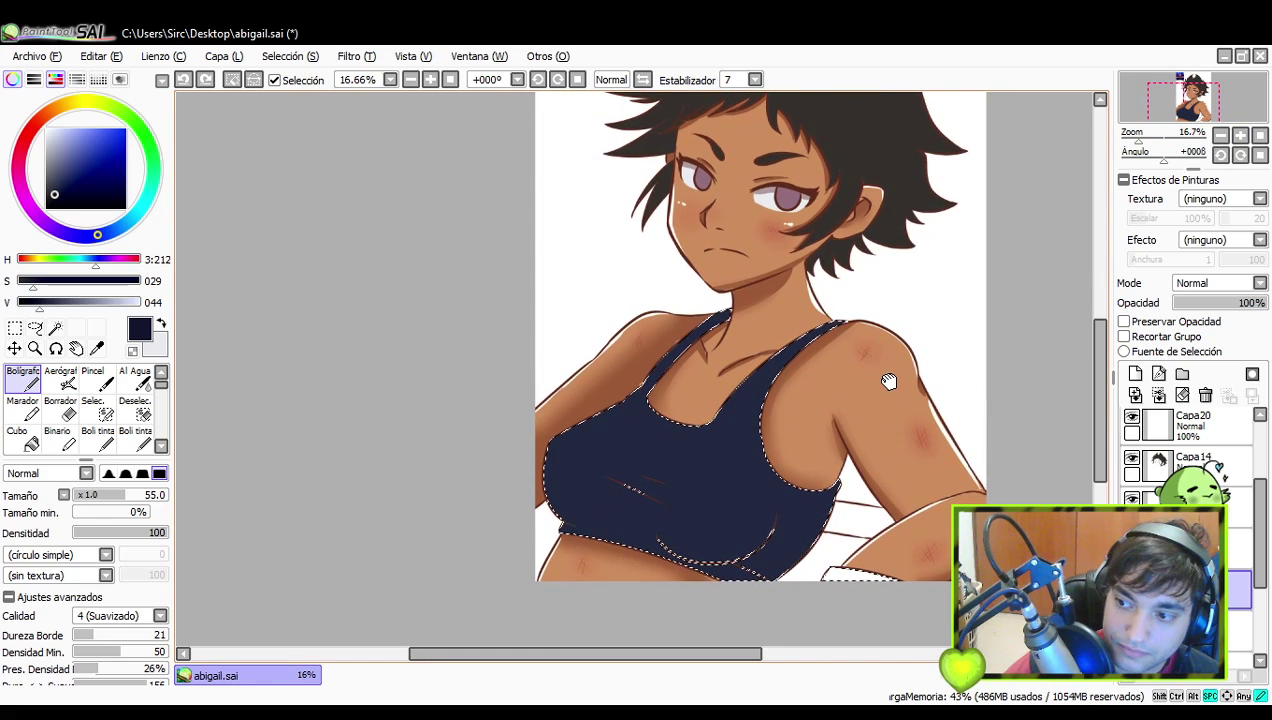
drag(889, 381, 888, 383)
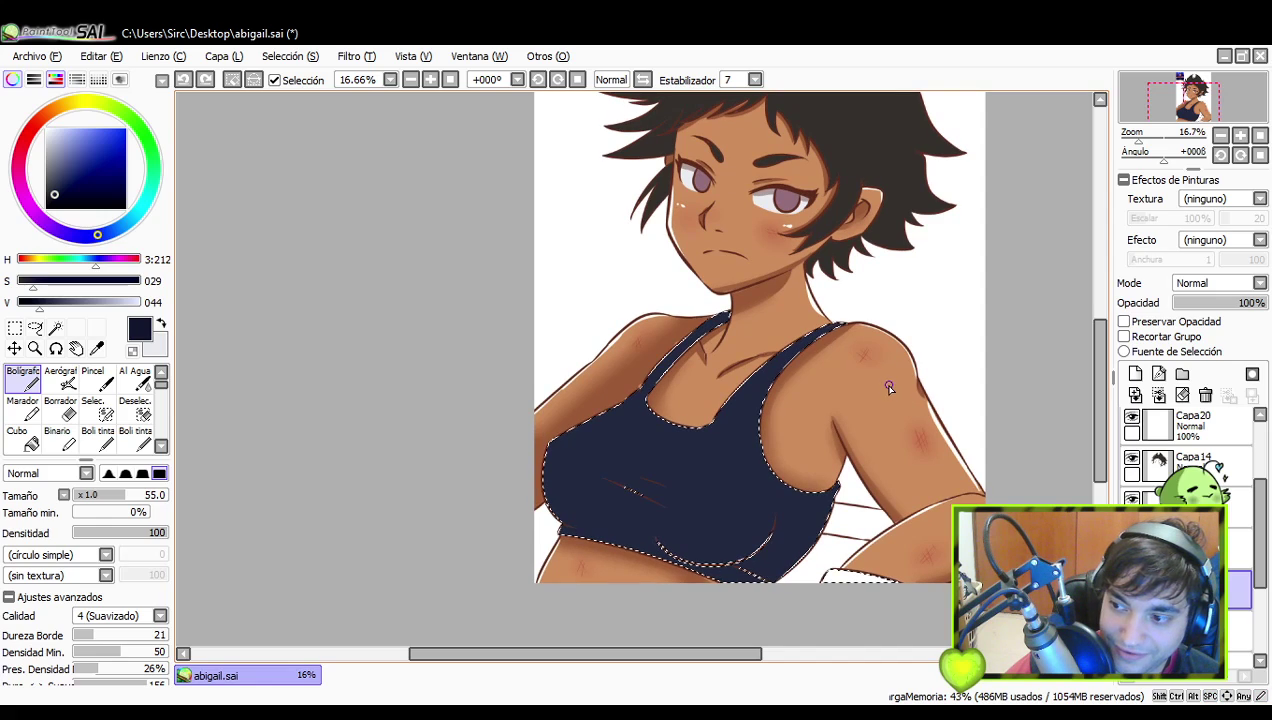
- Paint dark navy shadows along the tank top's outer chest edge, lower hem and the side under the raised arm
drag(549, 451, 582, 504)
drag(619, 551, 556, 492)
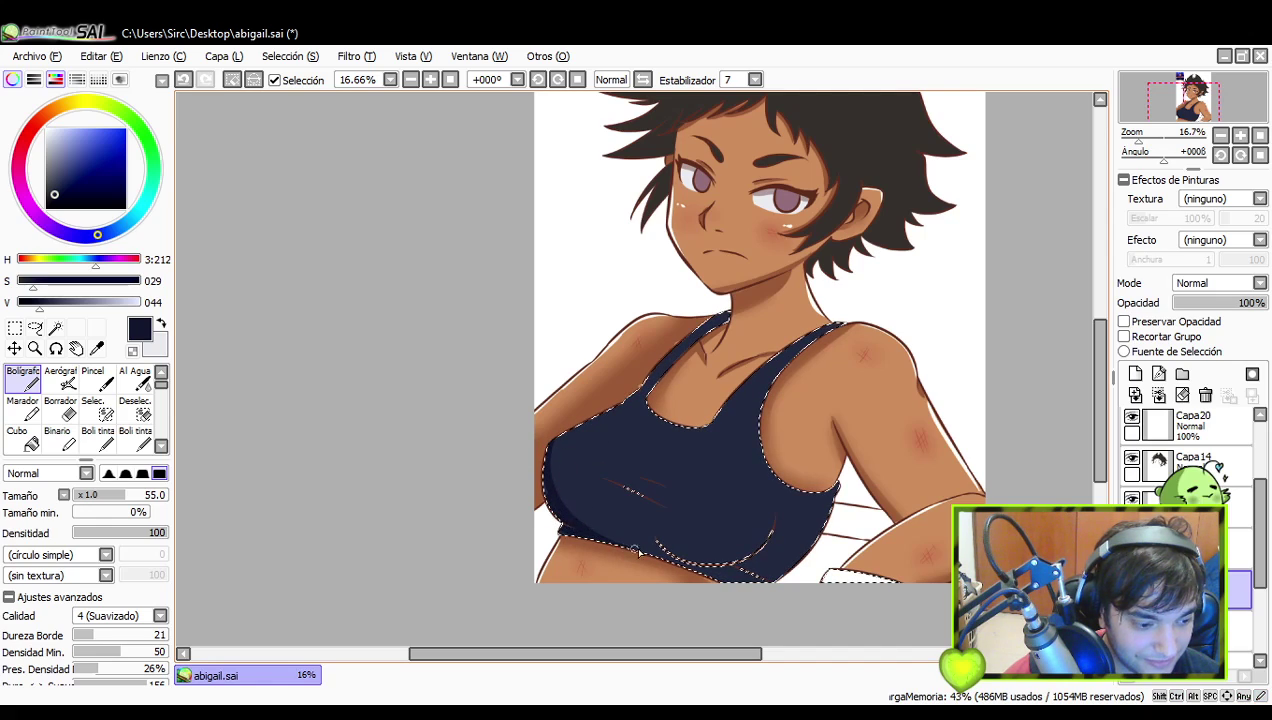
drag(627, 532, 620, 538)
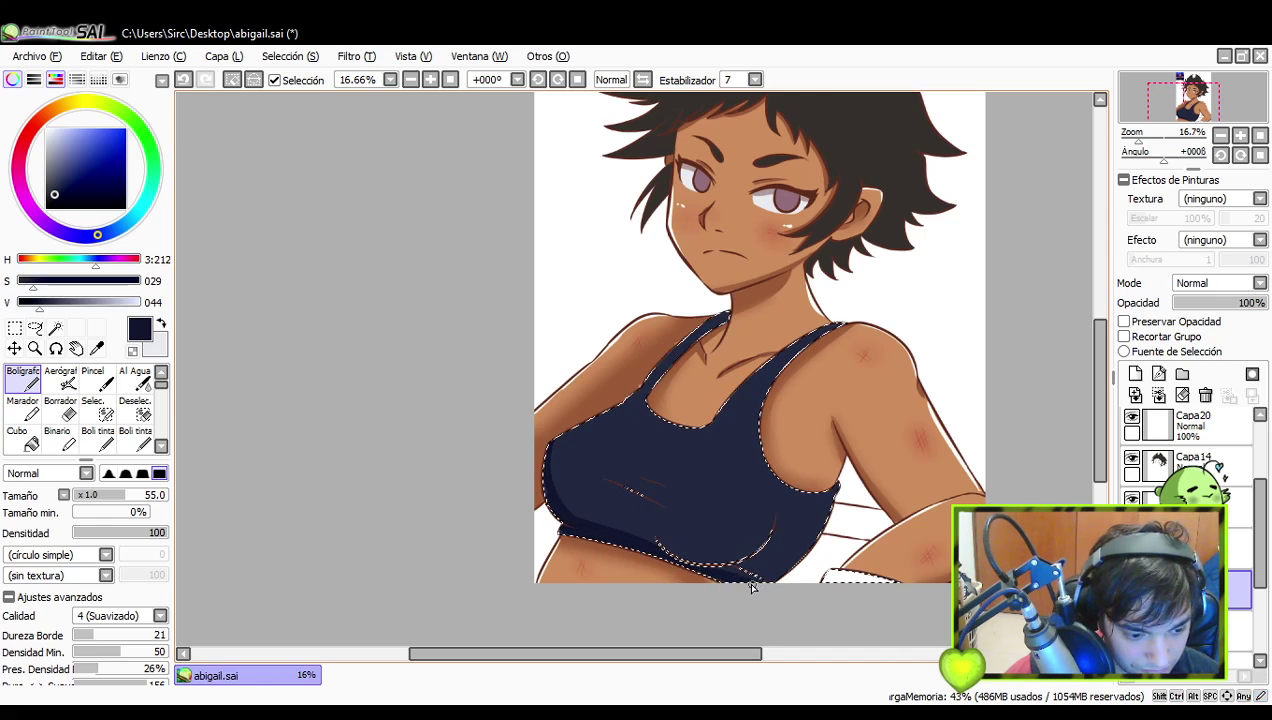
drag(722, 568, 770, 600)
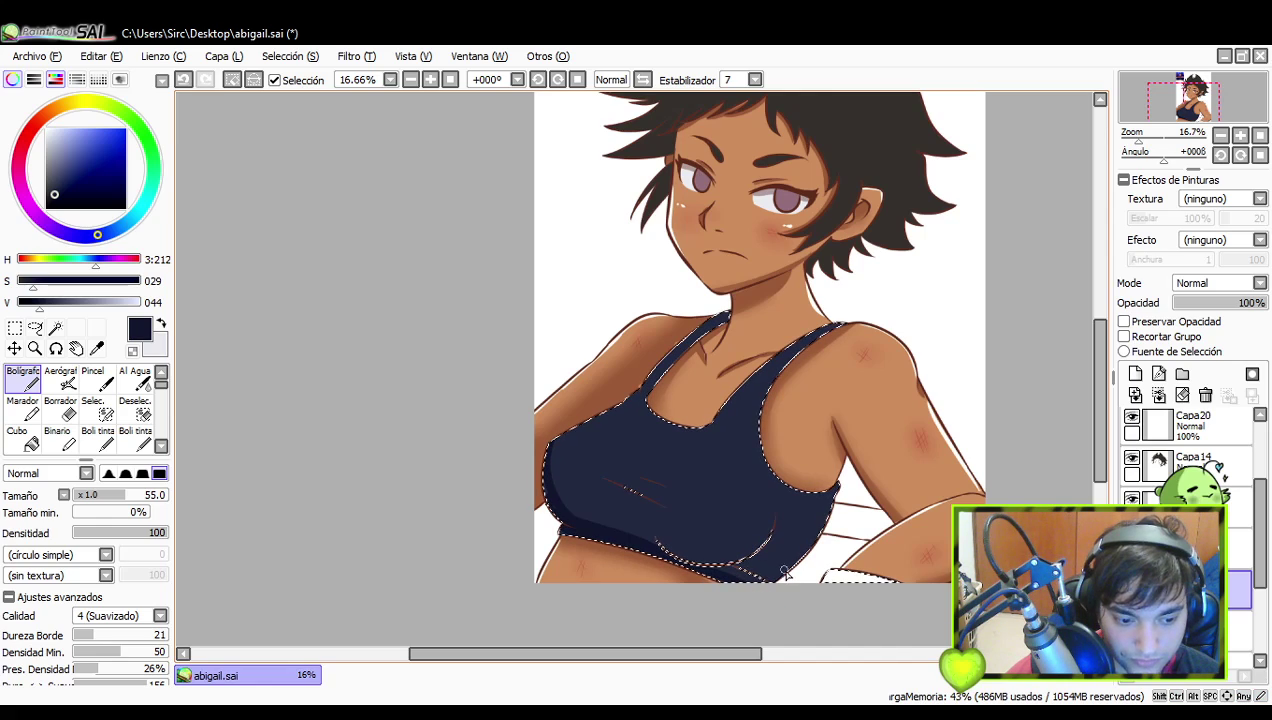
mouse_move(778, 582)
mouse_down()
mouse_move(821, 475)
mouse_move(764, 559)
mouse_up()
key(ctrl+z)
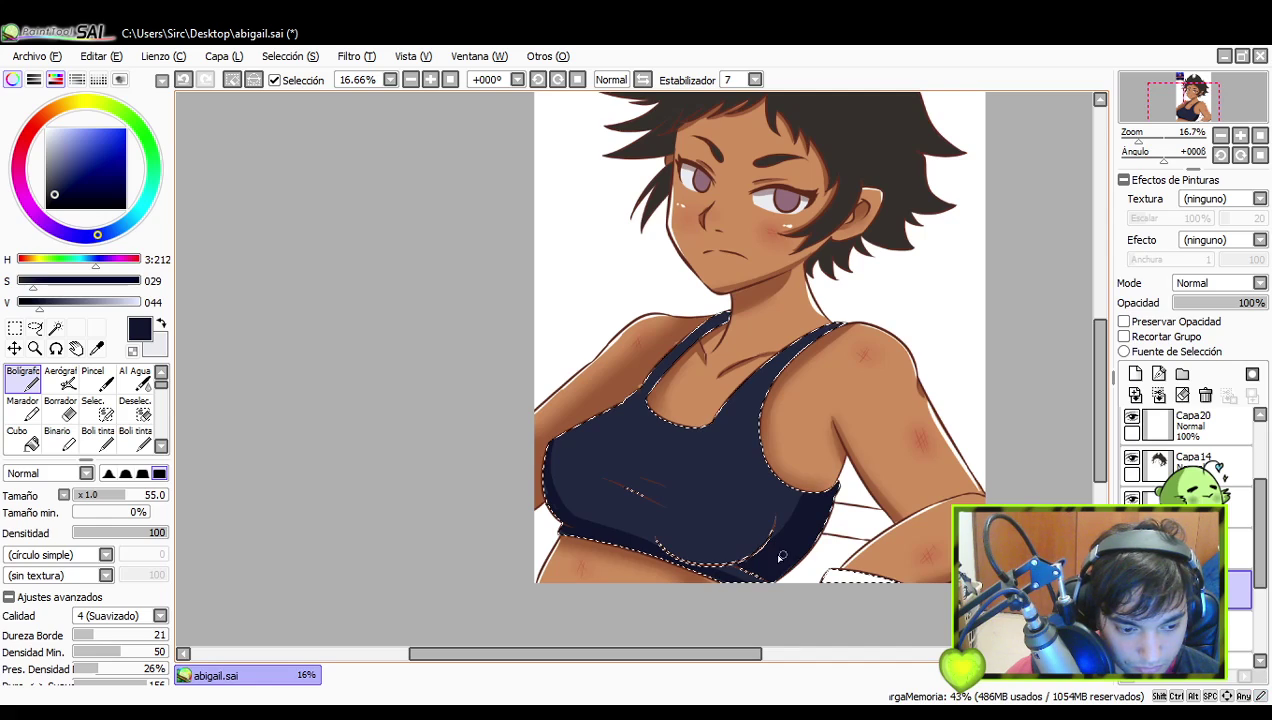
- Shade the bust fold and the small creases across the tank top's front with the dark navy
mouse_move(658, 534)
mouse_down()
mouse_move(670, 545)
mouse_move(740, 521)
mouse_up()
key(ctrl+z)
mouse_move(660, 535)
mouse_down()
mouse_move(753, 506)
mouse_move(769, 528)
mouse_move(784, 508)
mouse_up()
key(ctrl+z)
key(ctrl+z)
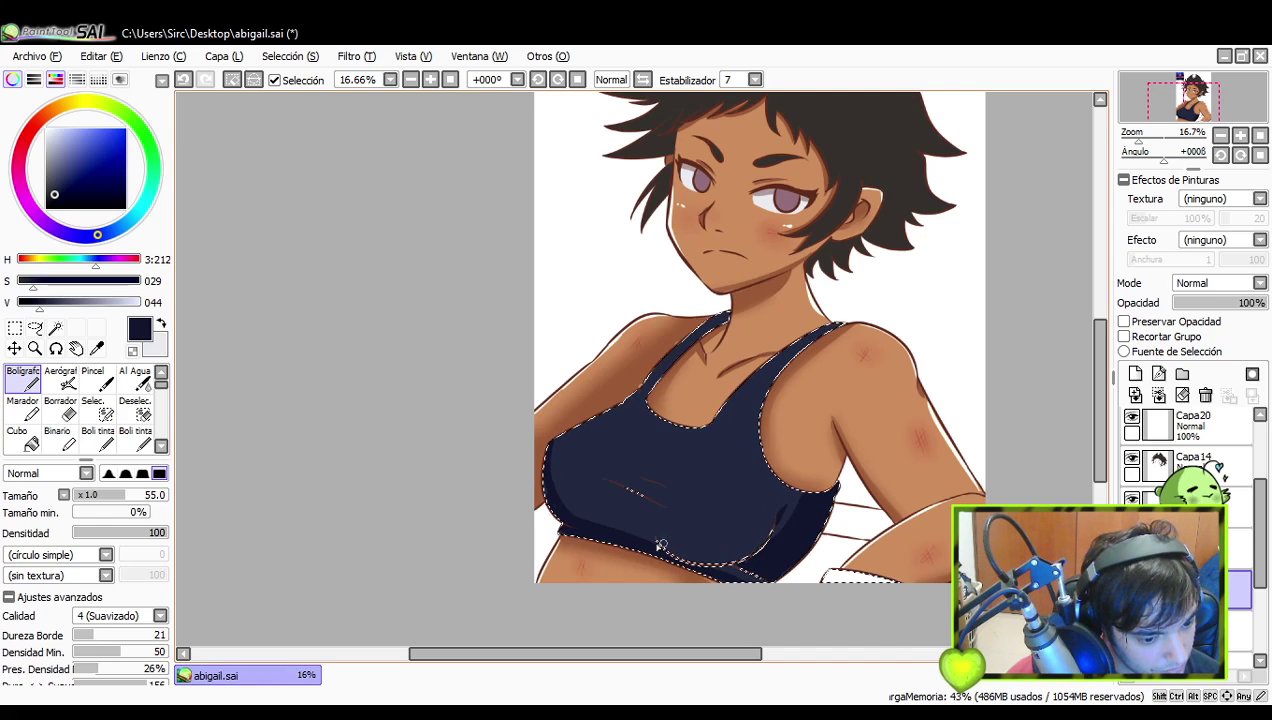
mouse_move(596, 479)
mouse_down()
mouse_move(675, 517)
mouse_move(631, 473)
mouse_move(680, 495)
mouse_up()
key(ctrl+z)
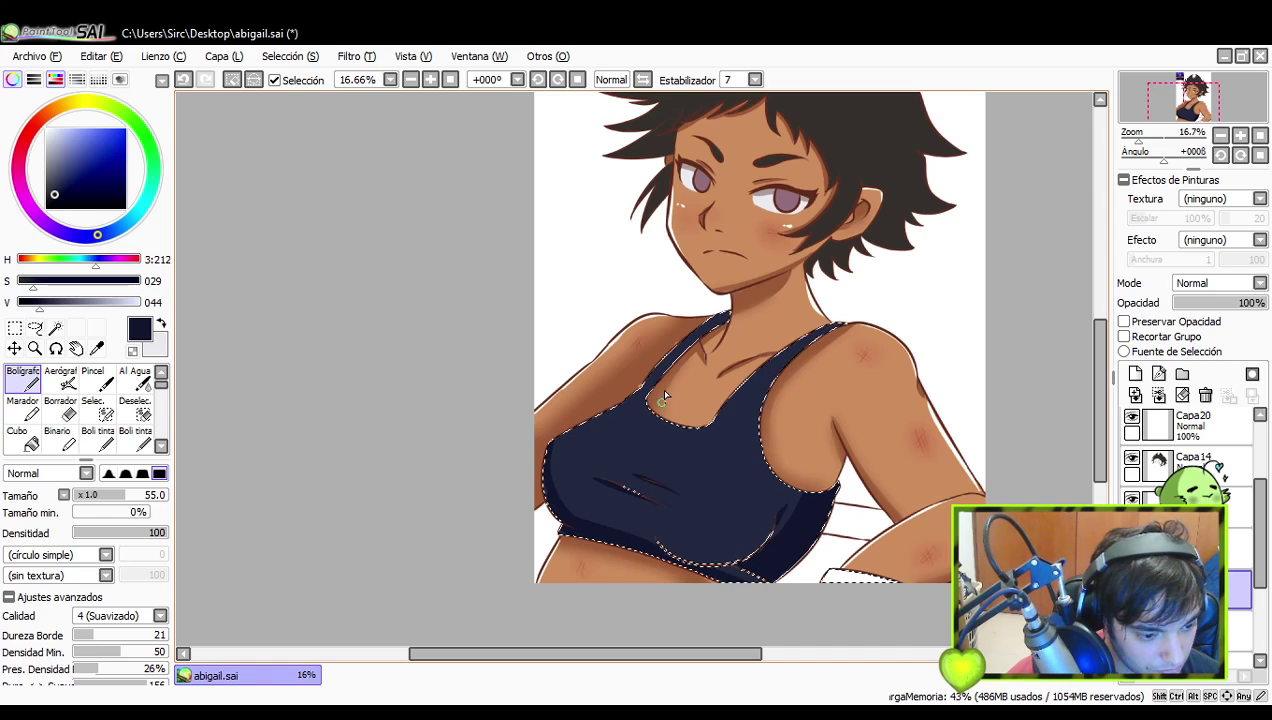
drag(712, 418, 669, 405)
drag(705, 449, 704, 467)
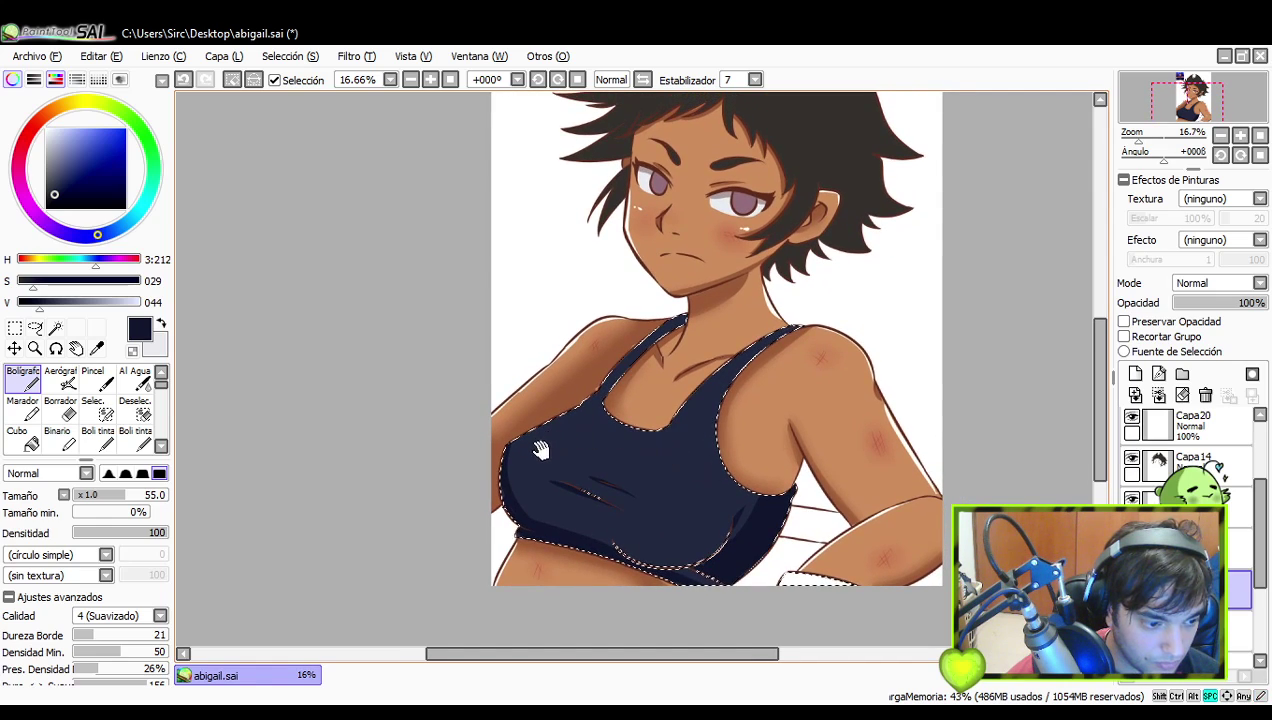
- Sample the base navy and try highlight strokes on the Luminosidad layer along the tank top's upper chest edge
drag(541, 449, 564, 470)
click(1195, 548)
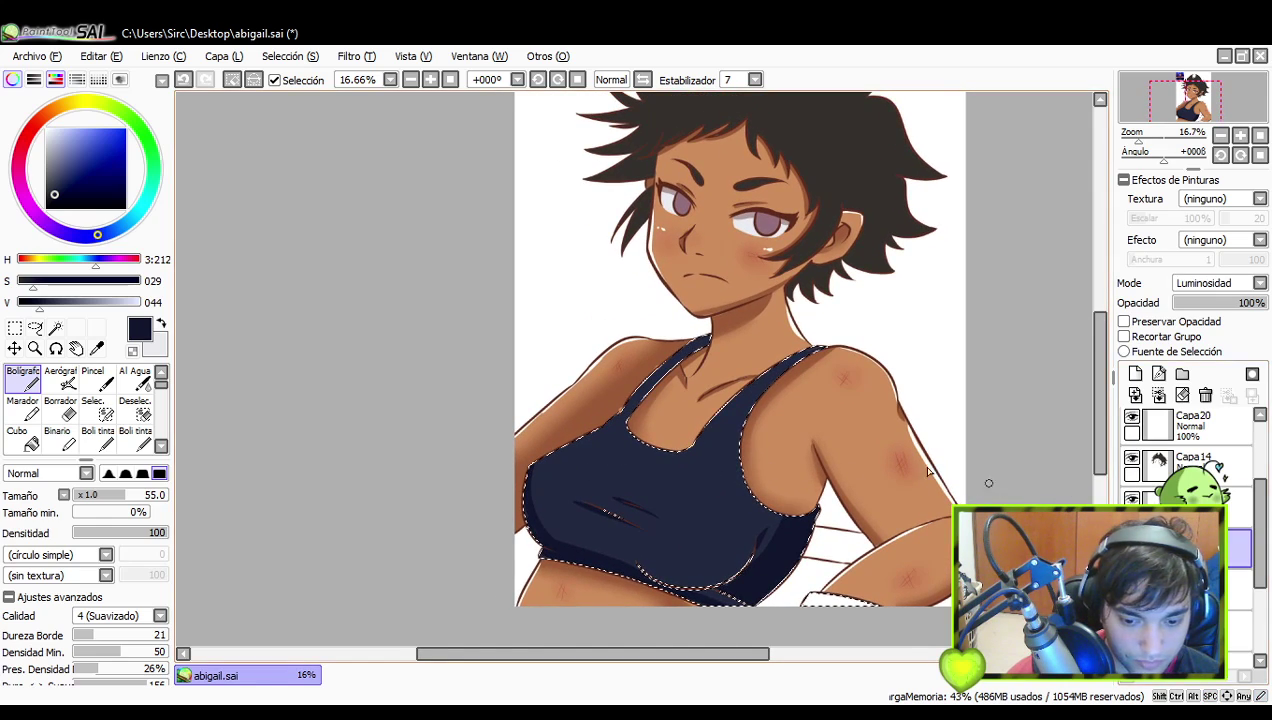
alt+click(543, 461)
drag(543, 461, 602, 429)
key(ctrl+z)
key(ctrl+z)
drag(545, 458, 606, 426)
key(ctrl+z)
mouse_move(543, 458)
mouse_down()
mouse_move(614, 430)
mouse_move(559, 454)
mouse_move(617, 424)
mouse_move(610, 416)
mouse_move(682, 355)
mouse_up()
key(ctrl+z)
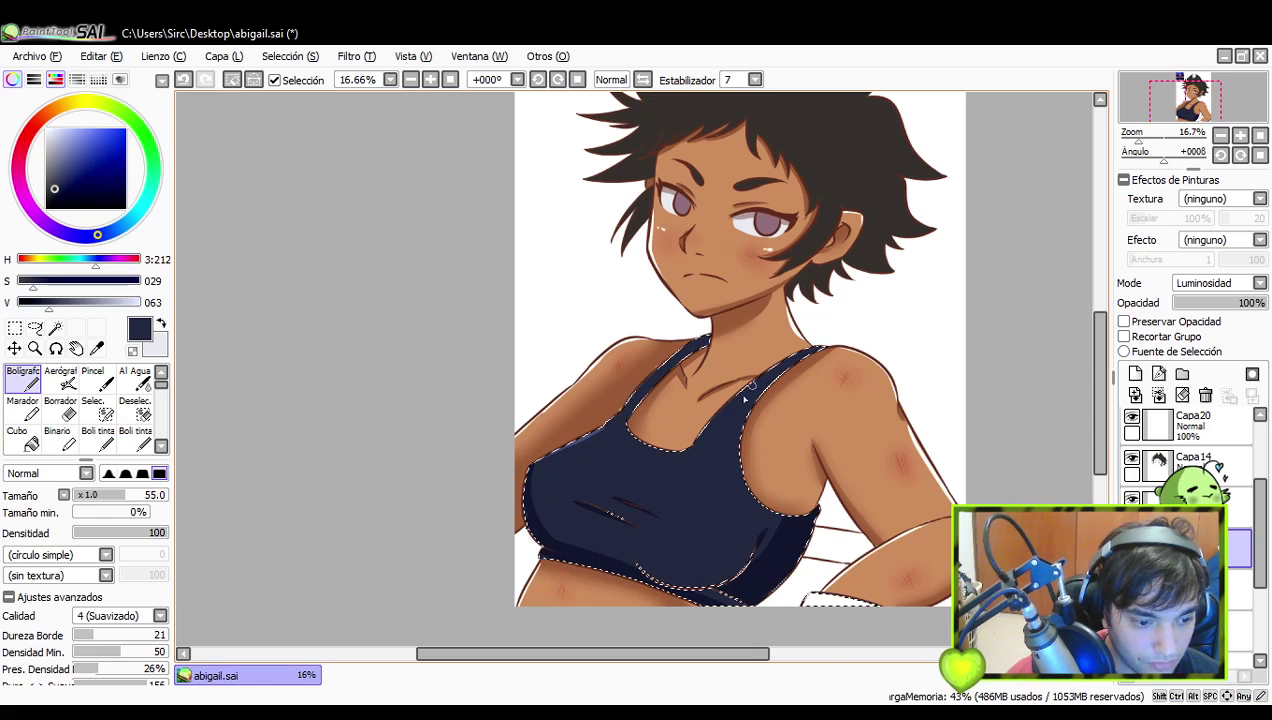
- Paint Luminosidad highlight strokes along the edges of the tank top's two shoulder straps
drag(699, 435, 752, 384)
key(ctrl+z)
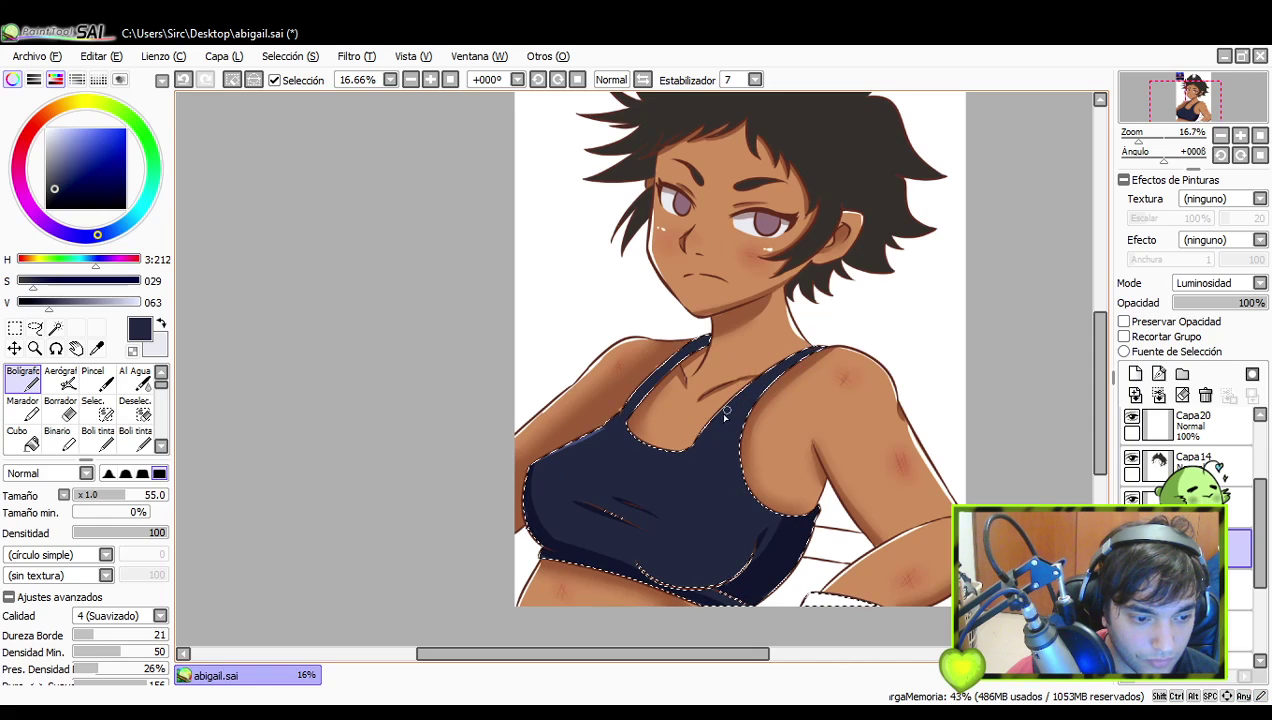
key(ctrl+z)
drag(701, 434, 752, 384)
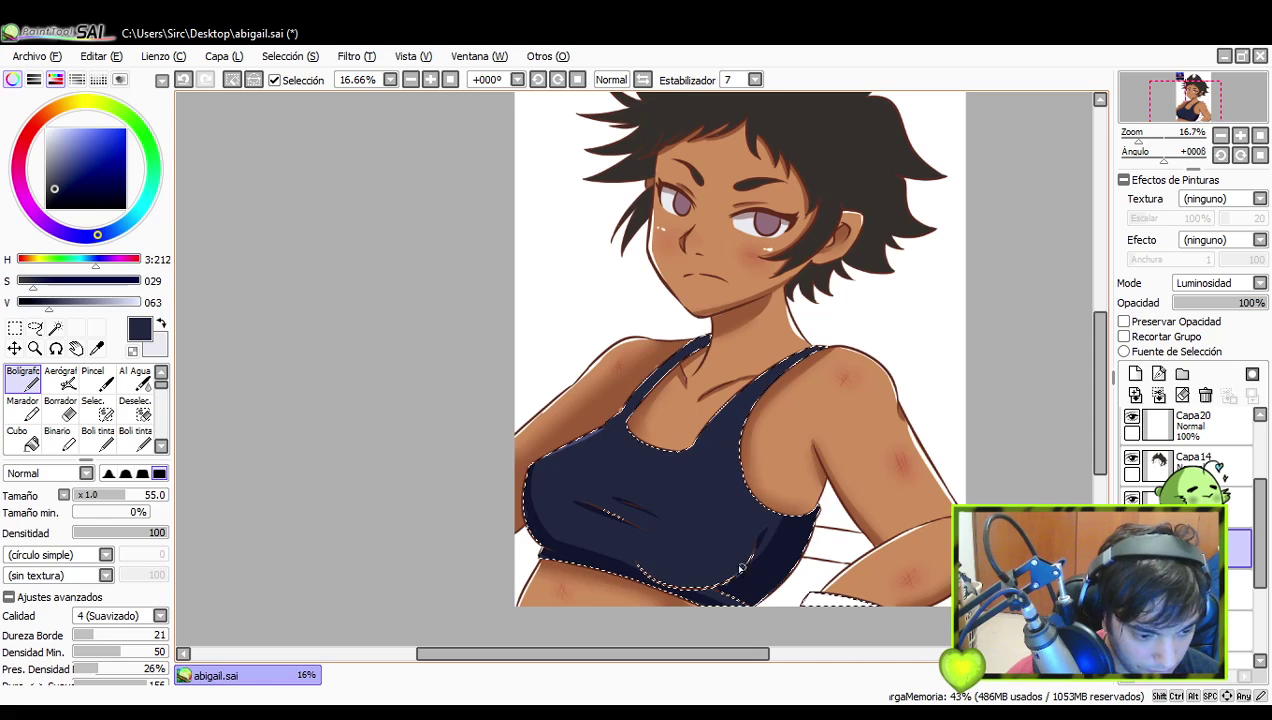
key(ctrl+z)
drag(627, 398, 705, 340)
key(ctrl+z)
drag(630, 400, 705, 341)
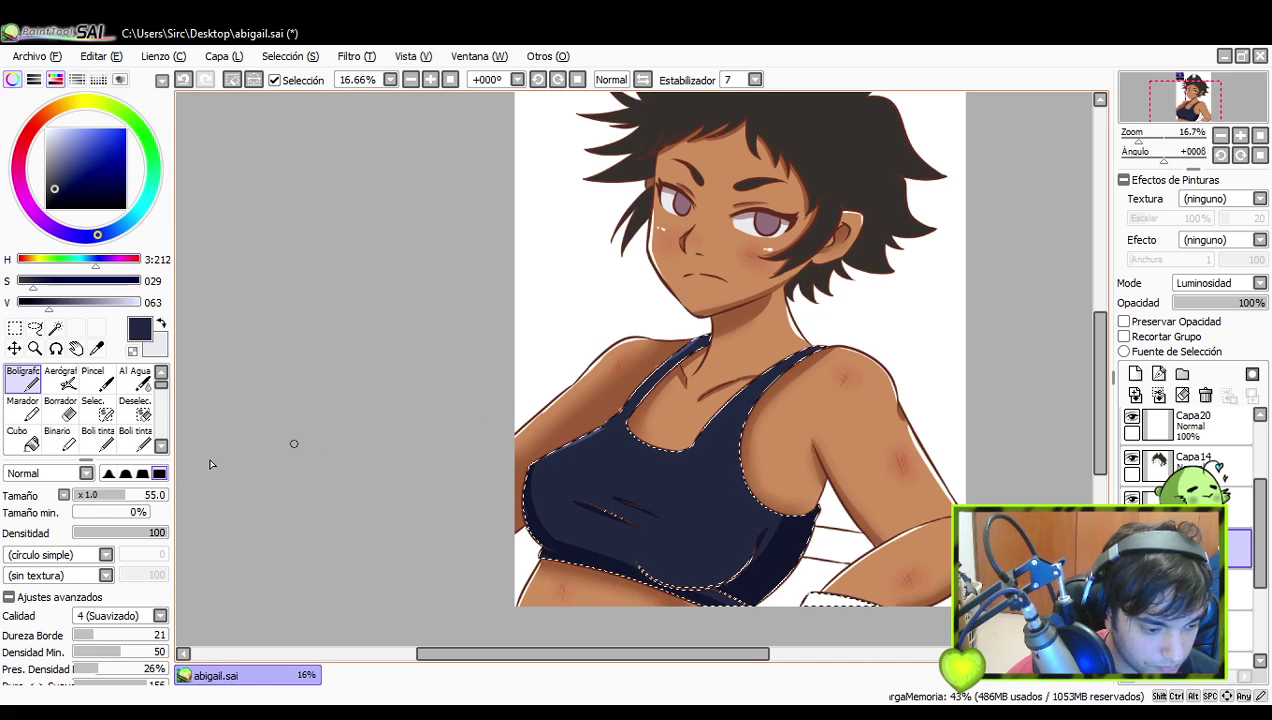
- Set the brush size to 36 and paint a fine Luminosidad highlight along the tank top's bust fold near the raised arm
click(112, 490)
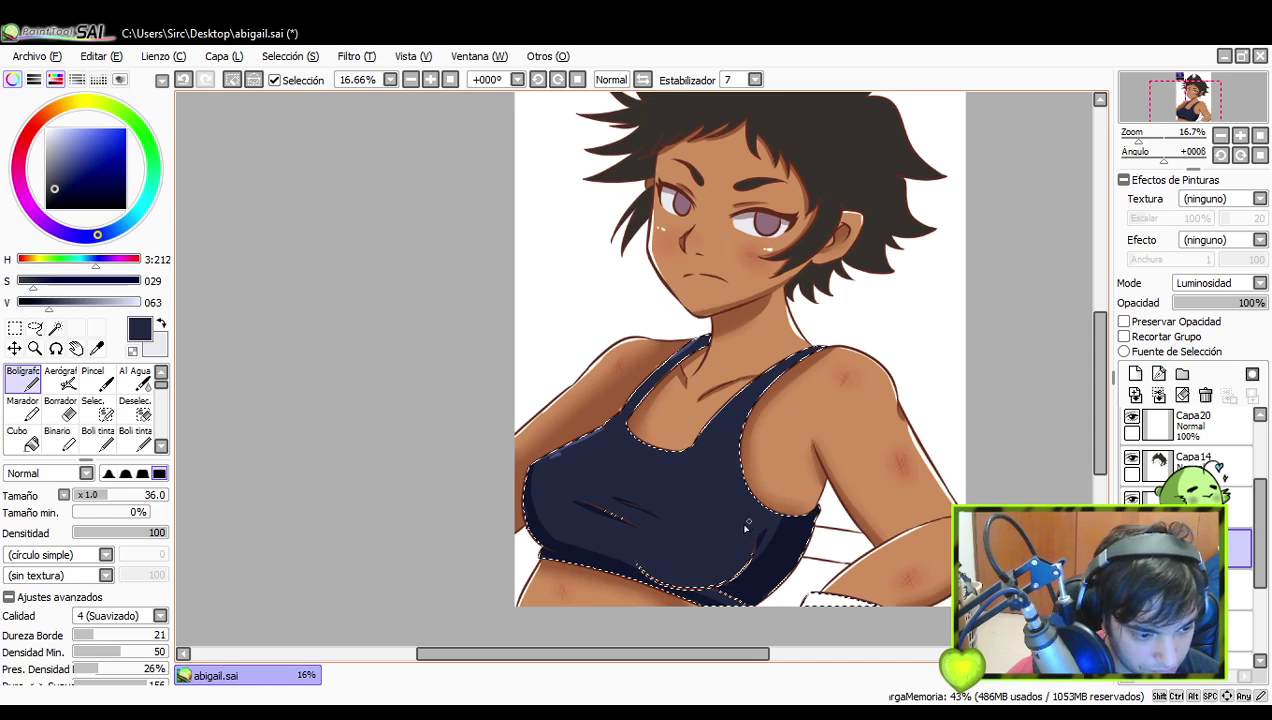
drag(754, 541, 718, 589)
key(ctrl+z)
drag(755, 543, 722, 579)
key(ctrl+z)
key(ctrl+z)
key(ctrl+z)
drag(753, 536, 742, 572)
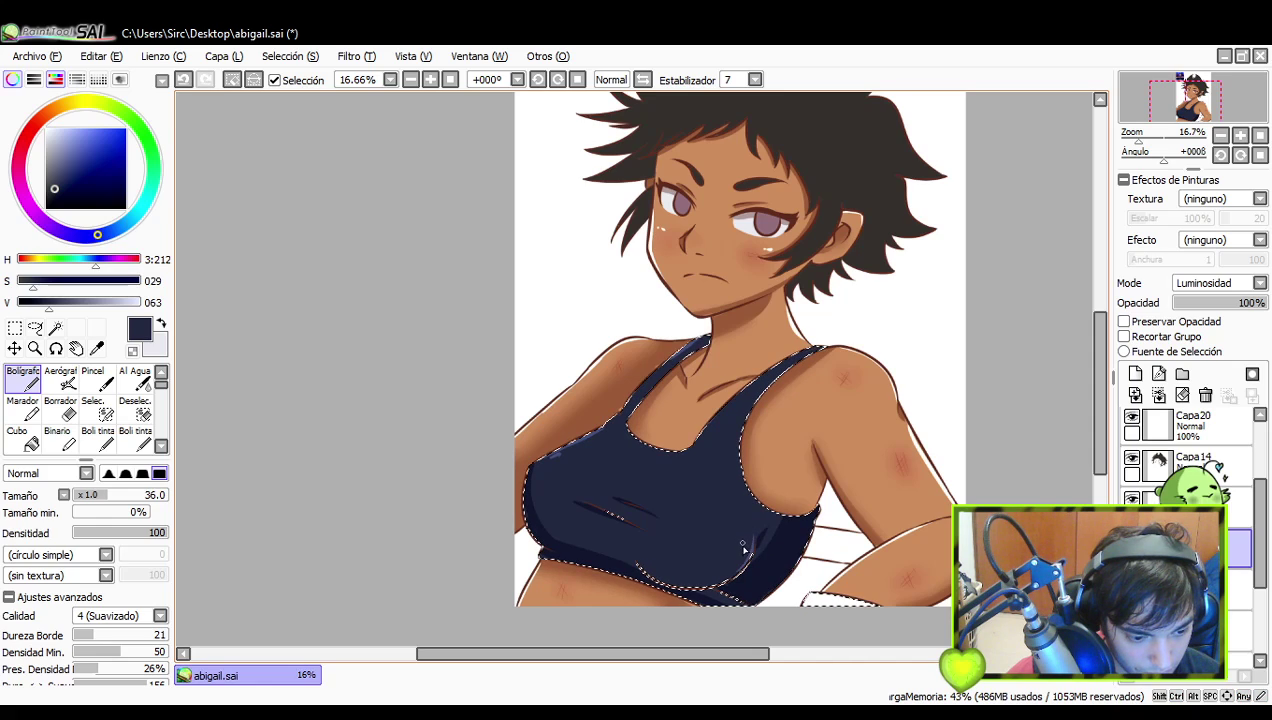
key(ctrl+z)
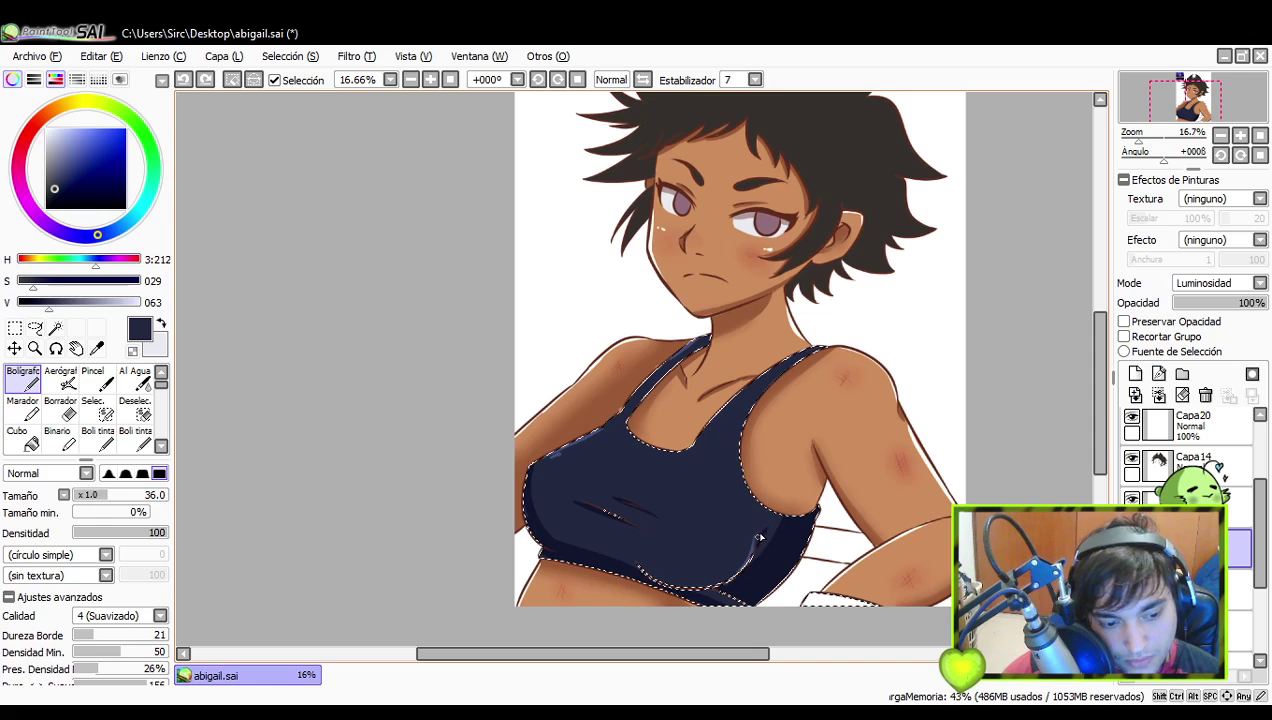
- Try a short highlight stroke on the tank top's side edge just below the armpit
drag(733, 464, 731, 494)
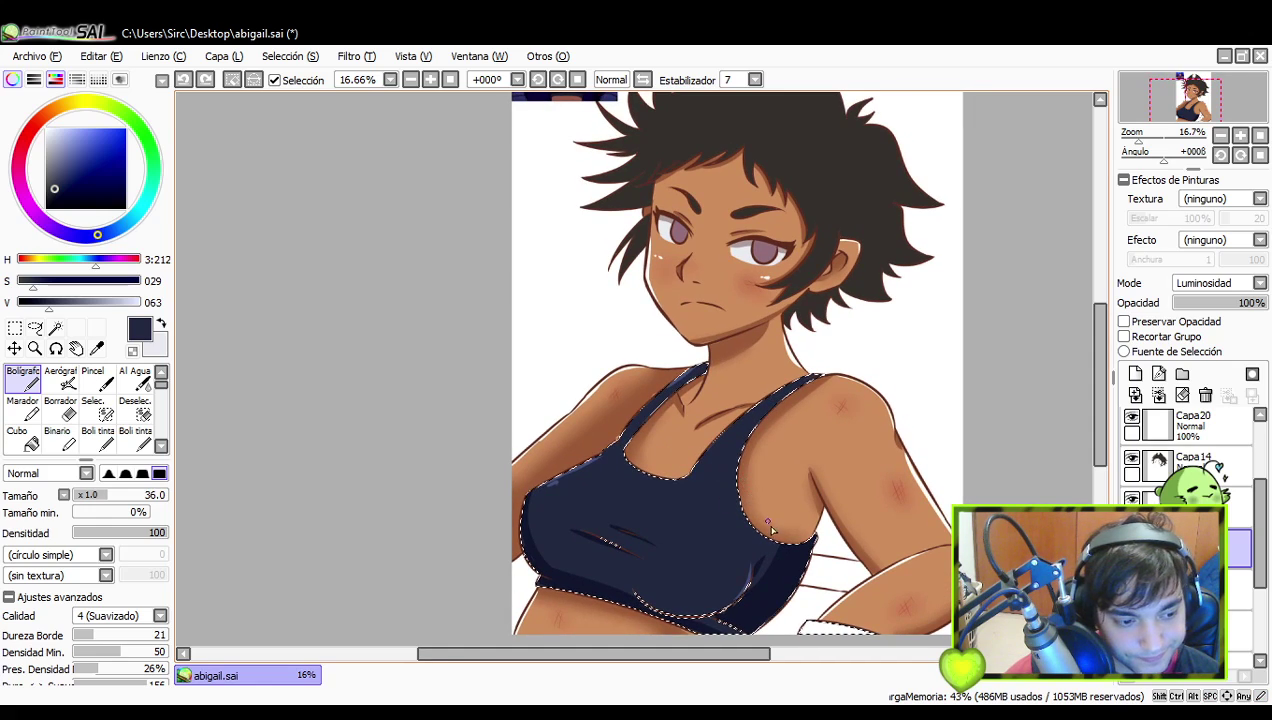
key(ctrl+z)
drag(806, 562, 807, 555)
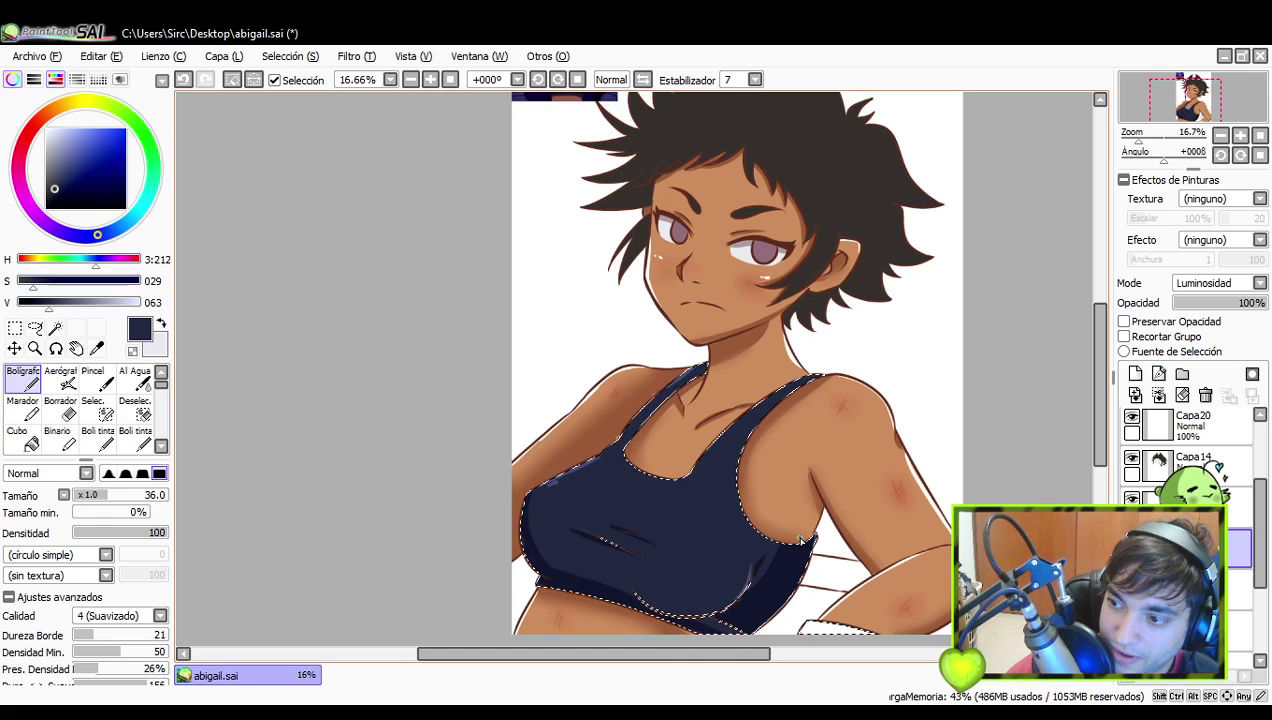
scroll(801, 549, up, 1)
scroll(852, 518, down, 1)
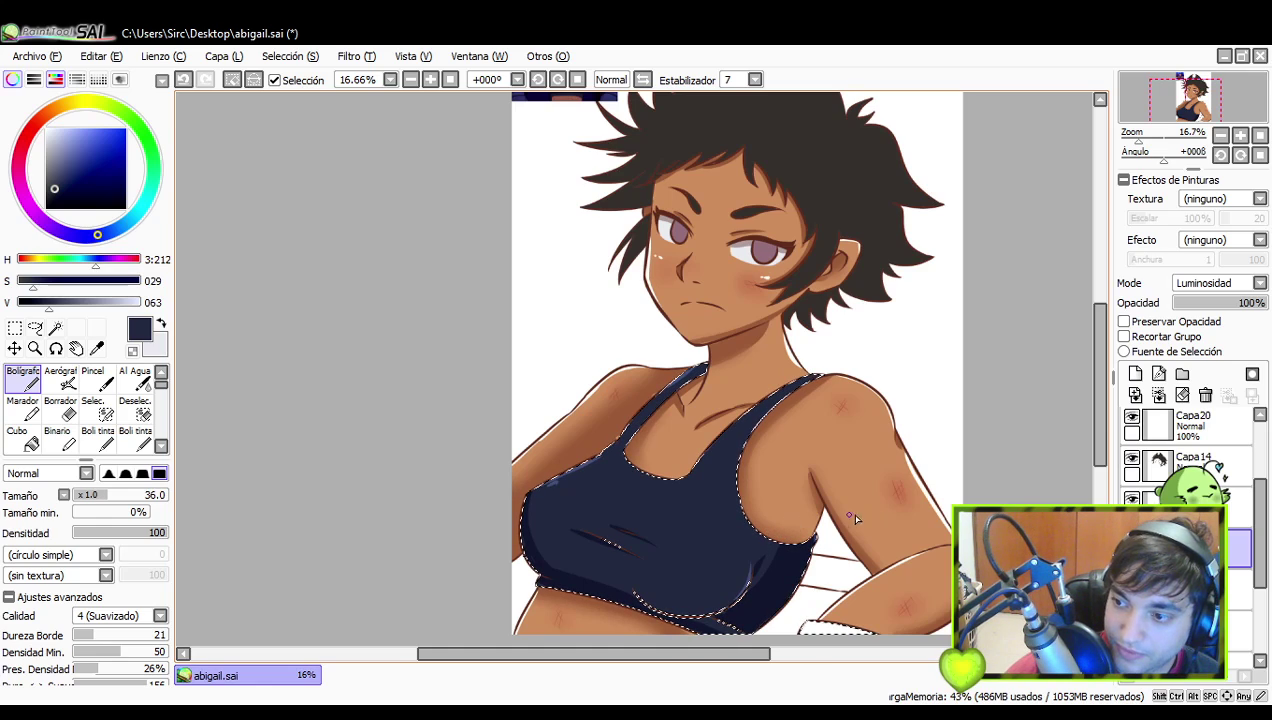
scroll(828, 524, up, 1)
scroll(830, 524, down, 1)
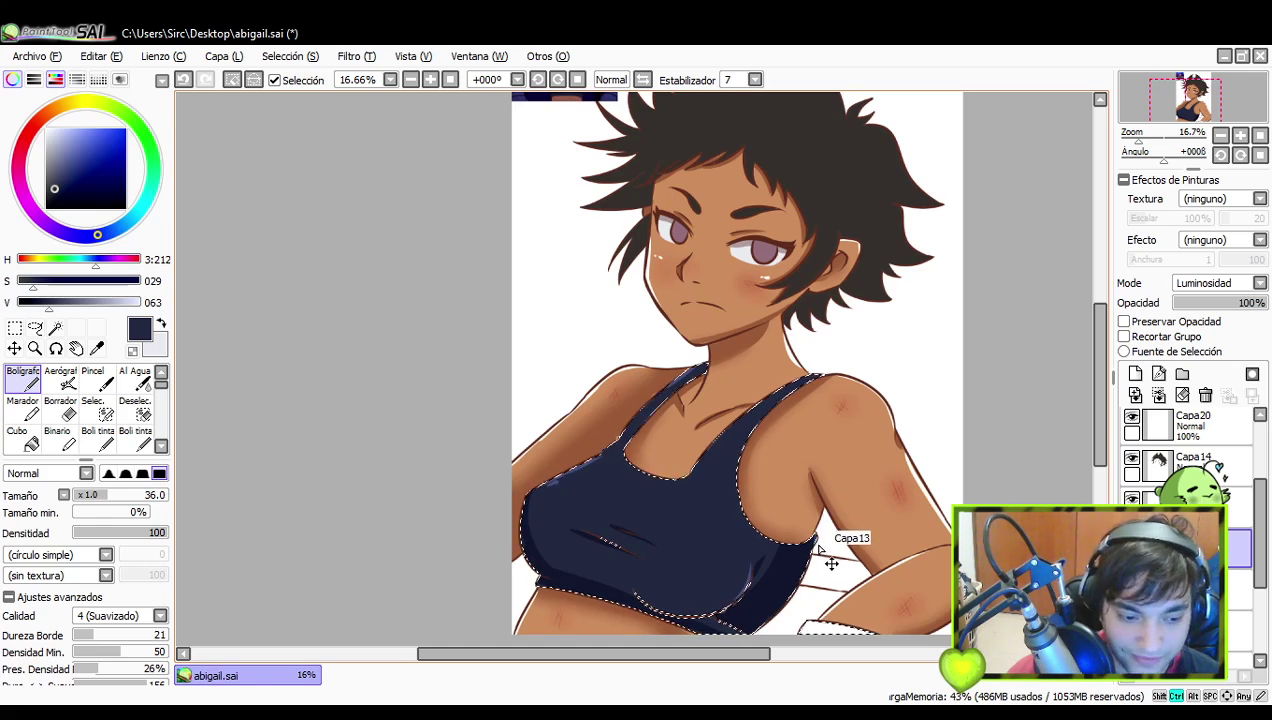
key(ctrl+z)
key(ctrl+z)
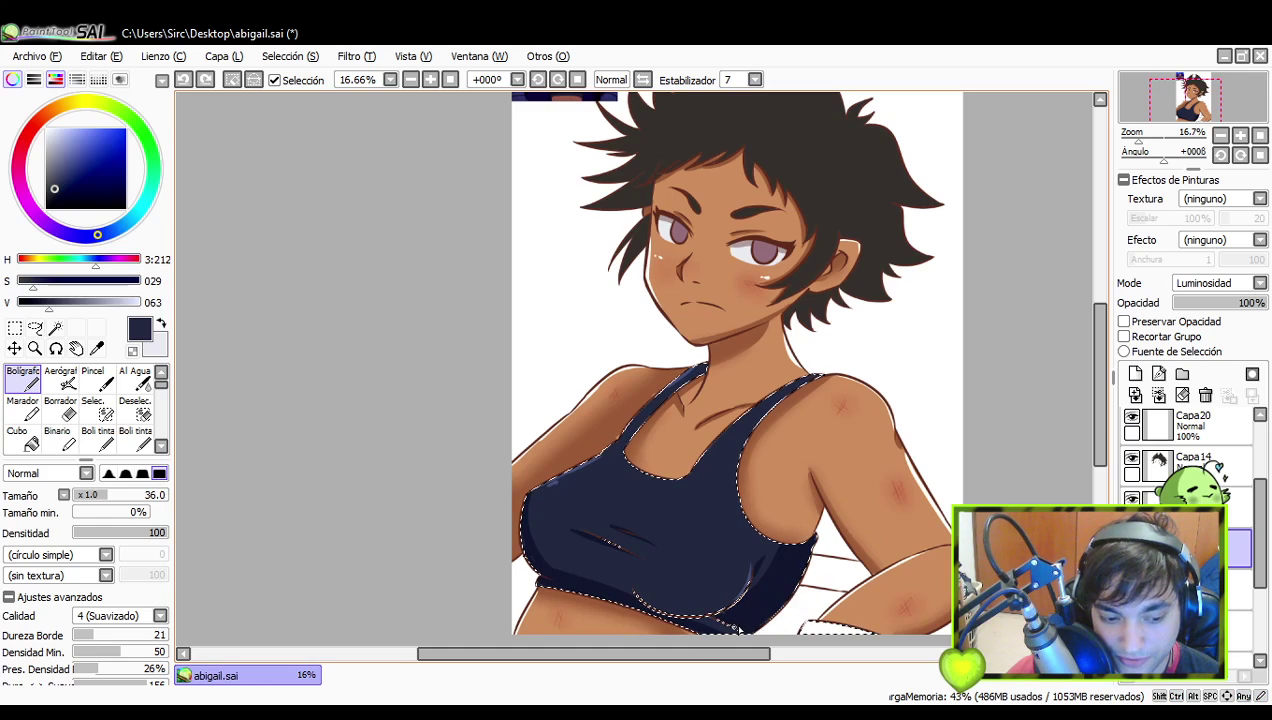
- Paint a thin highlight along the tank top's outer side edge, running from near the hem up to the armpit
drag(805, 575, 812, 560)
key(ctrl+z)
drag(752, 633, 816, 548)
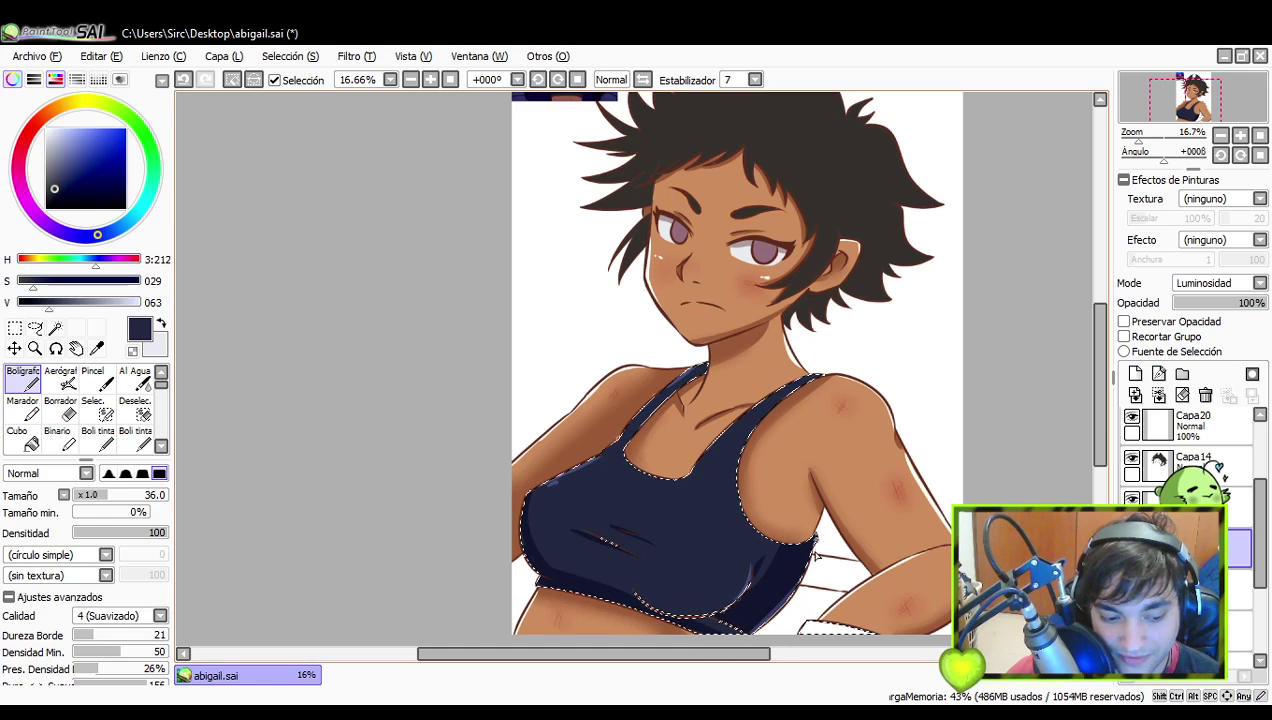
key(ctrl+z)
drag(765, 622, 815, 541)
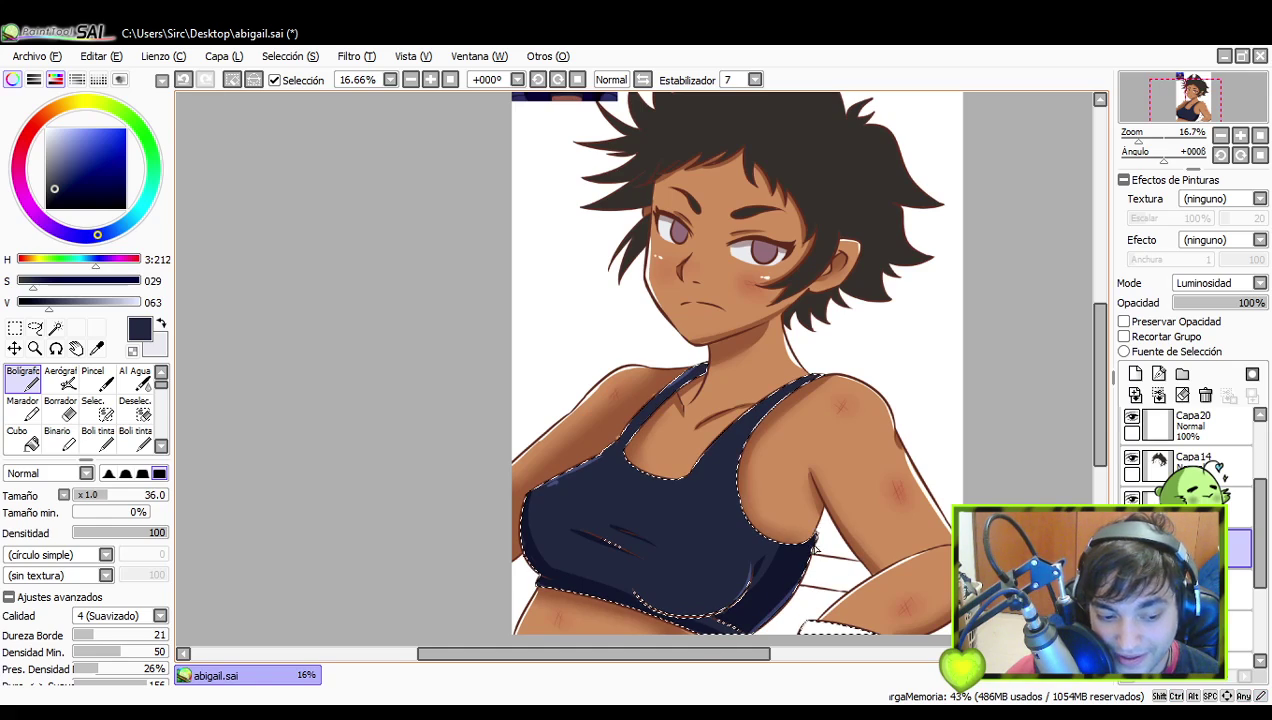
key(ctrl+z)
drag(780, 602, 815, 538)
key(ctrl+z)
drag(780, 602, 815, 542)
key(ctrl+z)
drag(780, 598, 815, 541)
key(ctrl+z)
drag(783, 592, 814, 535)
key(ctrl+z)
drag(800, 580, 814, 537)
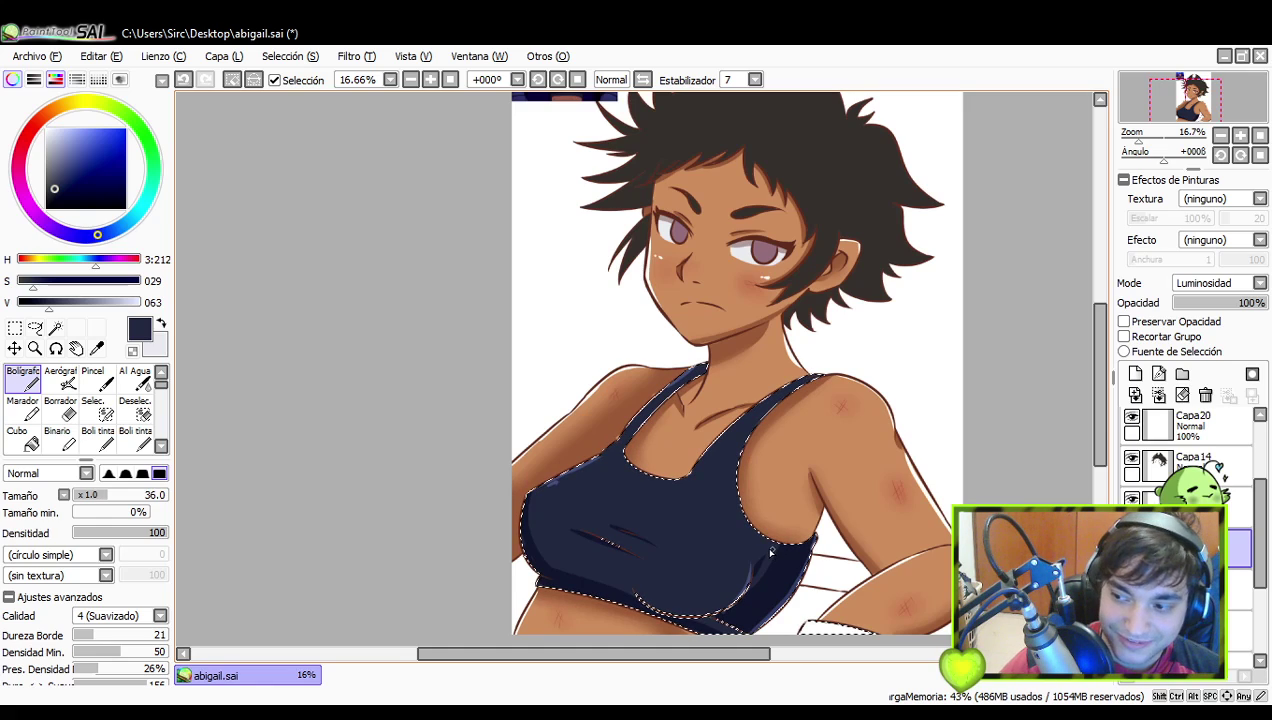
- Paint a highlight along the inner edge of the wider shoulder strap, rising from the neckline towards the shoulder
key(space)
drag(748, 508, 755, 503)
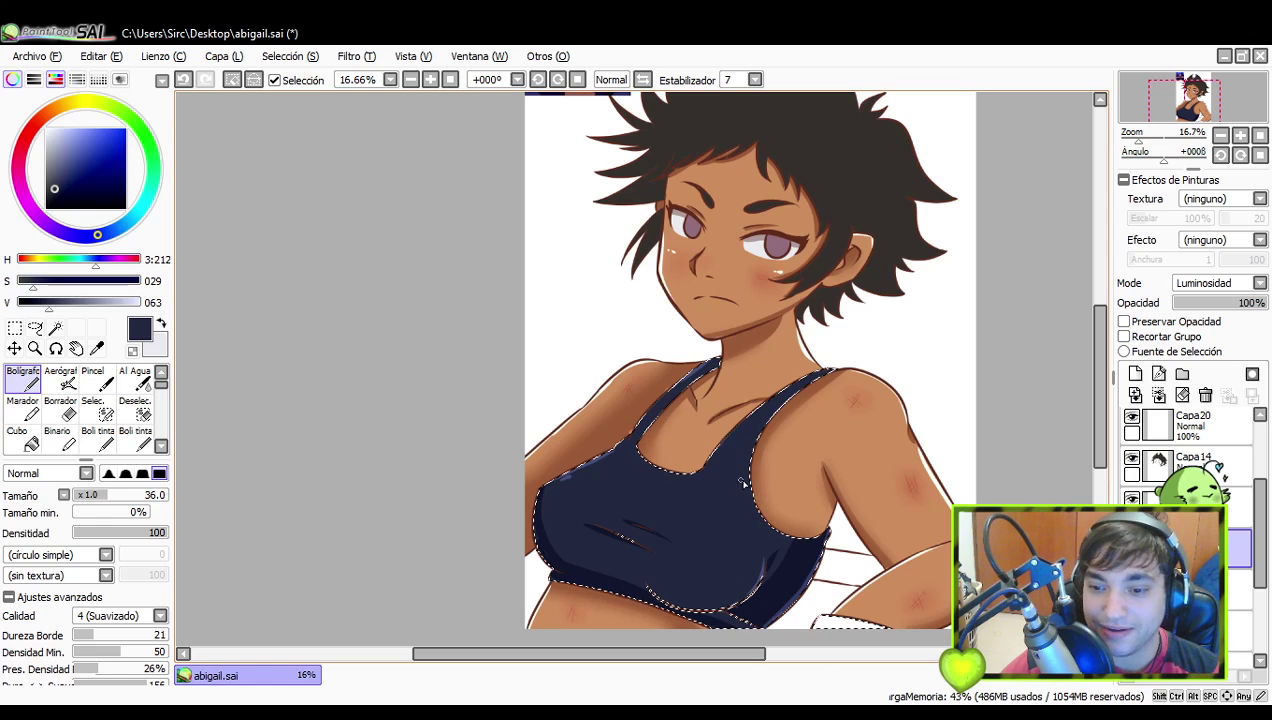
mouse_move(705, 458)
mouse_down()
mouse_move(796, 391)
mouse_move(746, 427)
mouse_move(756, 409)
mouse_move(816, 376)
mouse_up()
key(ctrl+z)
key(ctrl+z)
key(ctrl+z)
drag(758, 413, 797, 388)
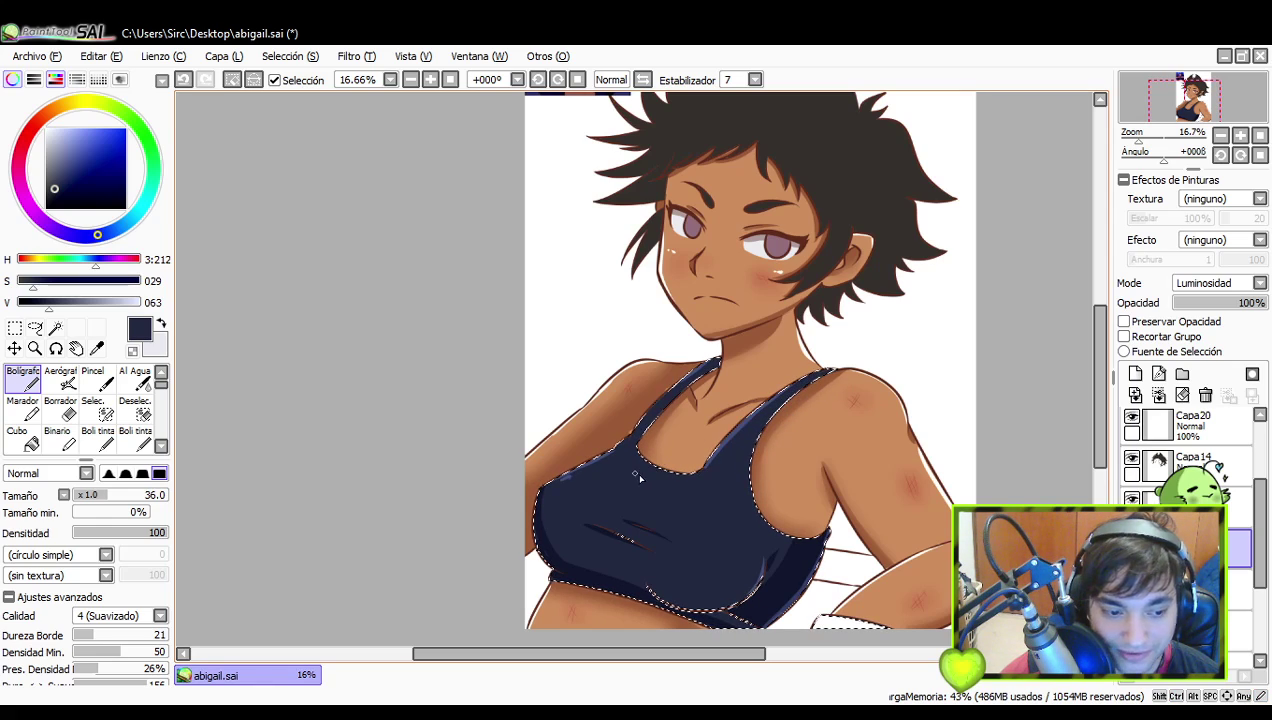
- Try highlight strokes across the tank top's upper chest just below the neckline
drag(627, 497, 656, 461)
key(ctrl+z)
key(ctrl+y)
key(ctrl+z)
key(ctrl+y)
key(ctrl+z)
drag(659, 488, 704, 505)
key(ctrl+z)
key(ctrl+z)
key(ctrl+y)
key(ctrl+z)
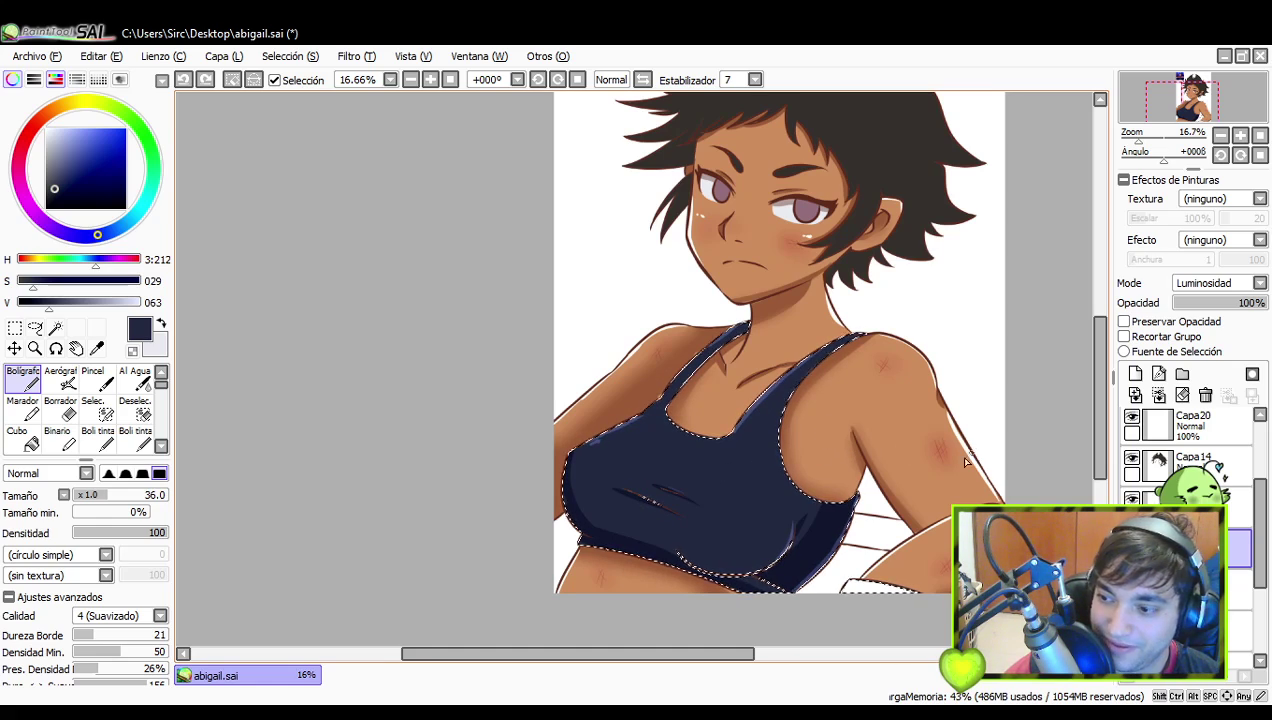
- Colour the wristband dark navy on the Normal layer below and sample the lighter highlight blue from the strap
drag(856, 490, 835, 472)
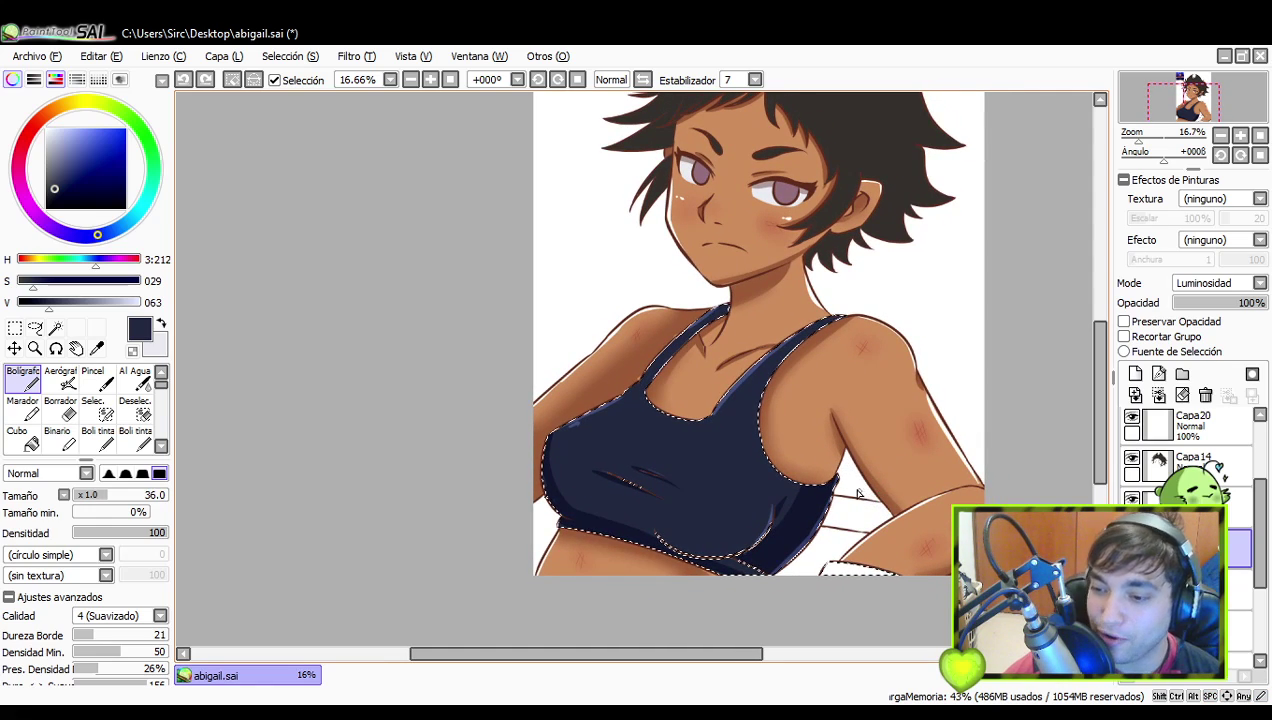
drag(806, 528, 810, 515)
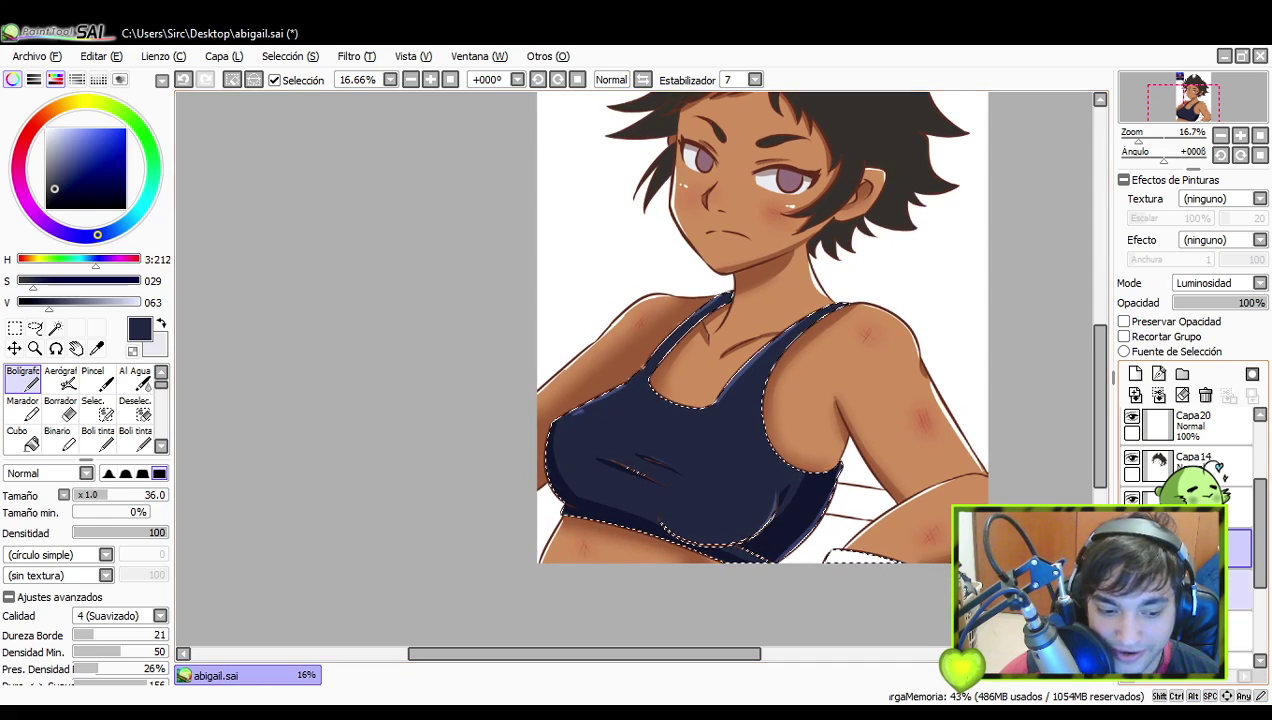
key(ctrl+z)
click(1190, 590)
mouse_move(827, 556)
mouse_down()
mouse_move(869, 570)
mouse_move(836, 569)
mouse_move(828, 554)
mouse_move(934, 577)
mouse_move(742, 511)
mouse_move(941, 575)
mouse_move(826, 554)
mouse_move(750, 515)
mouse_move(743, 497)
mouse_move(828, 553)
mouse_move(900, 568)
mouse_up()
key(ctrl+z)
alt+click(899, 562)
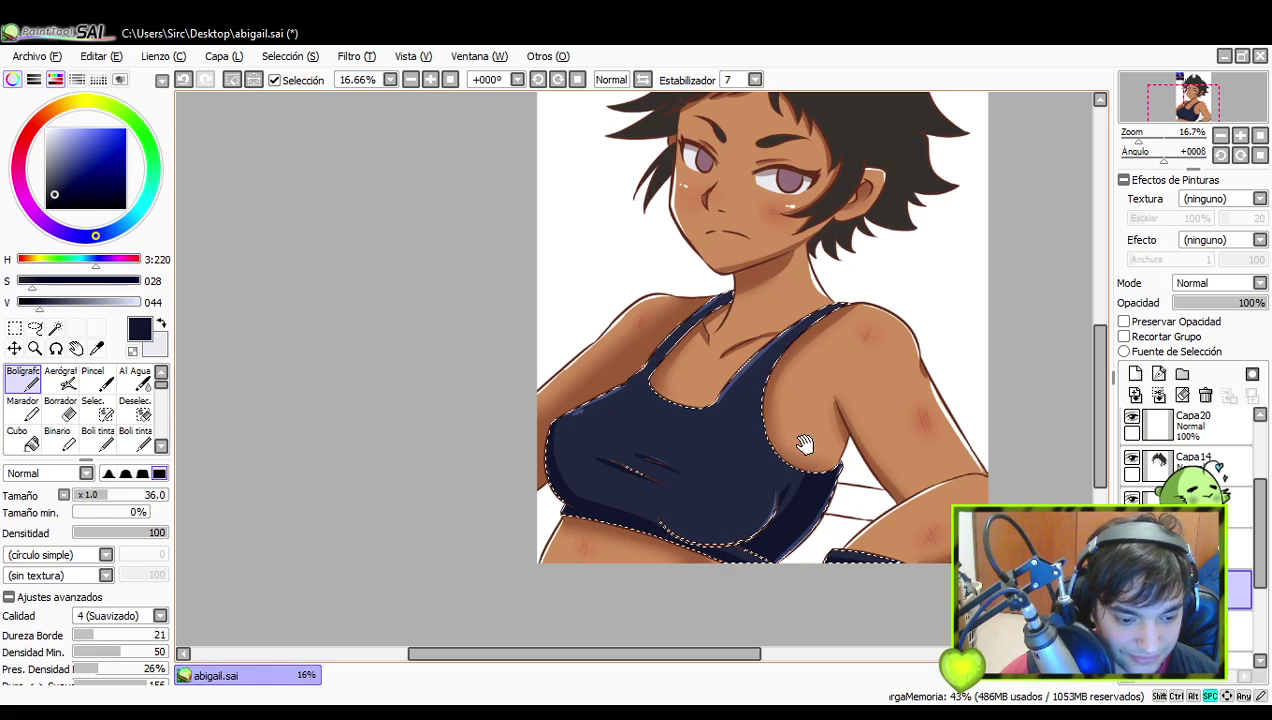
drag(804, 443, 812, 467)
alt+click(767, 405)
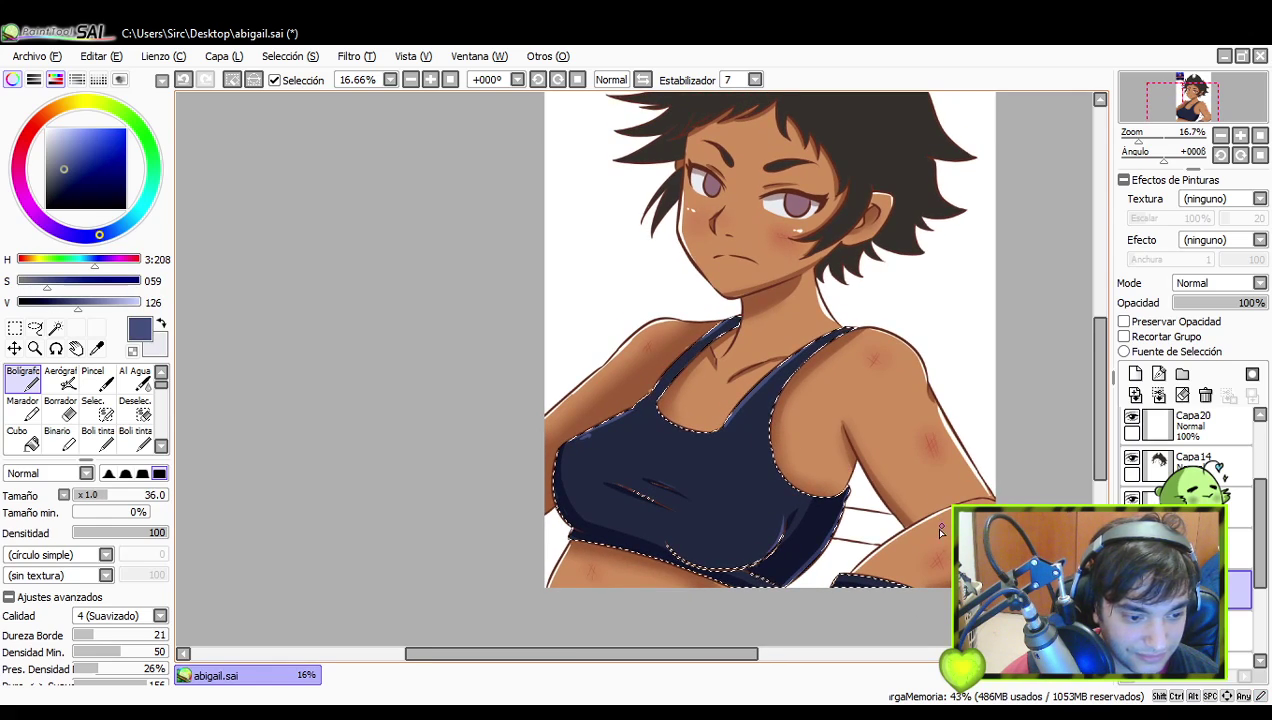
drag(765, 403, 760, 399)
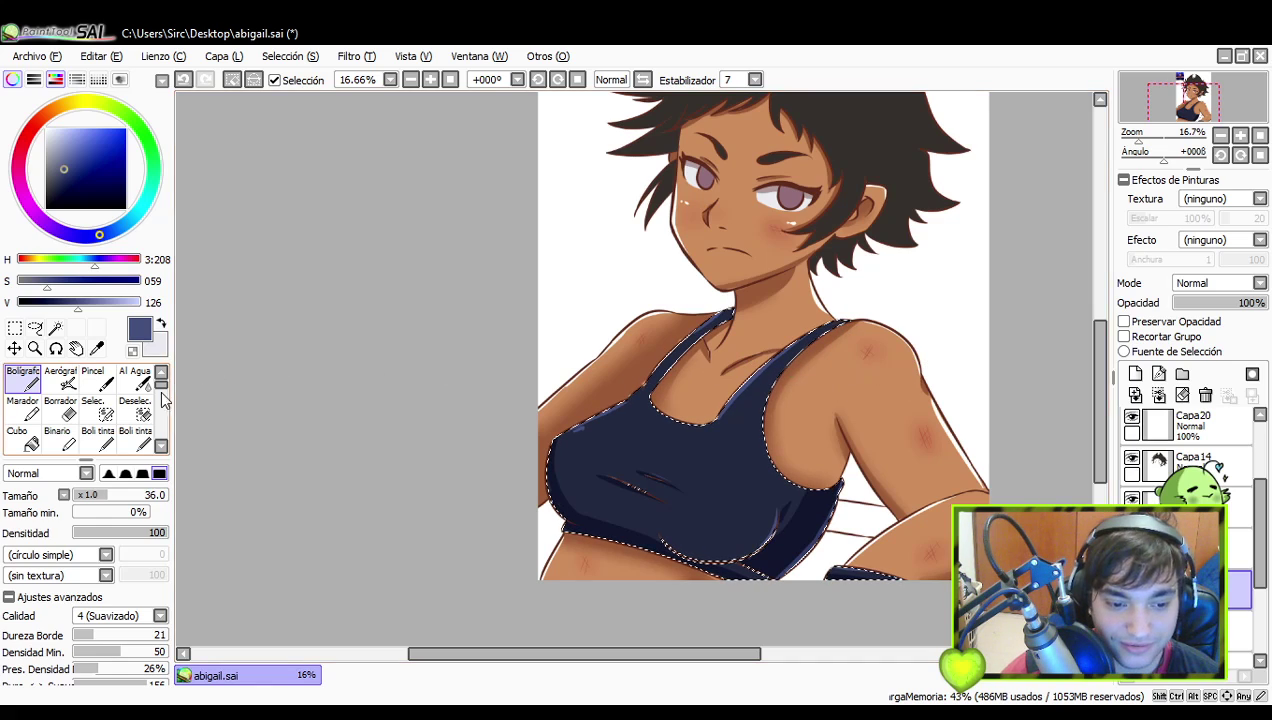
- Clear the selection covering the tank top and wristband
click(93, 405)
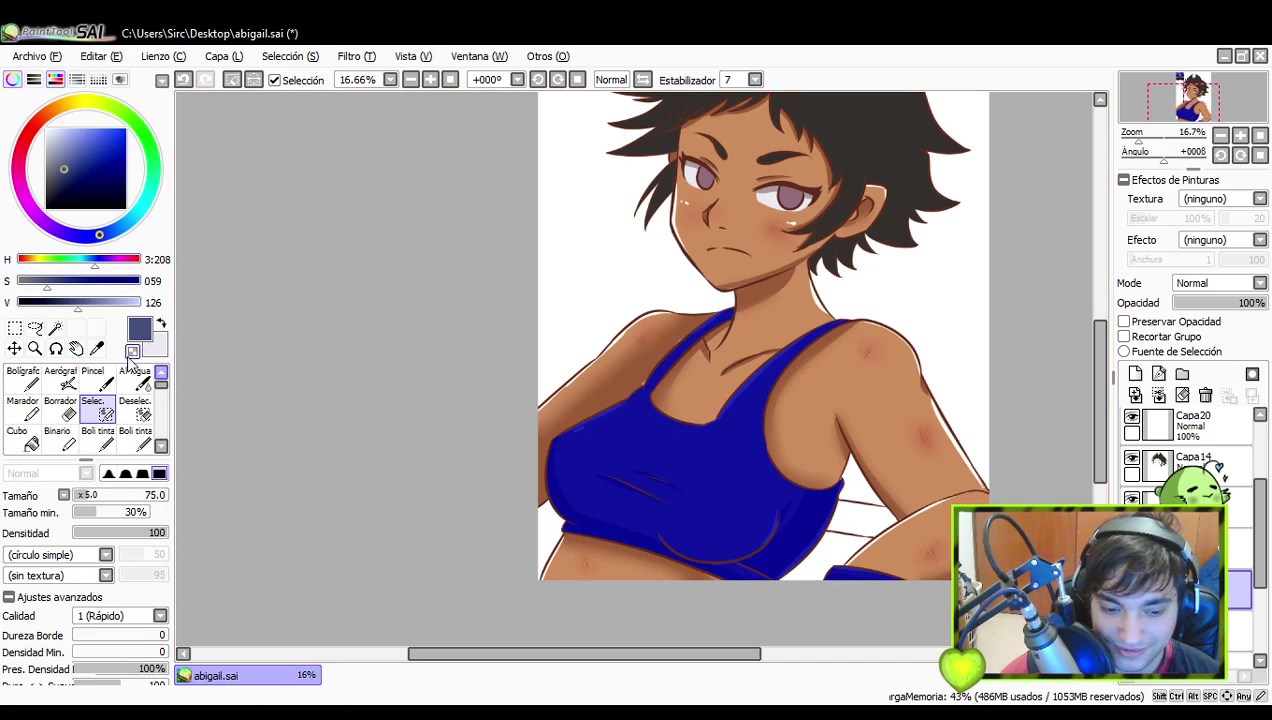
click(14, 328)
mouse_move(834, 361)
mouse_down()
mouse_move(755, 355)
mouse_move(730, 421)
mouse_move(803, 460)
mouse_move(837, 420)
mouse_move(856, 462)
mouse_move(886, 440)
mouse_up()
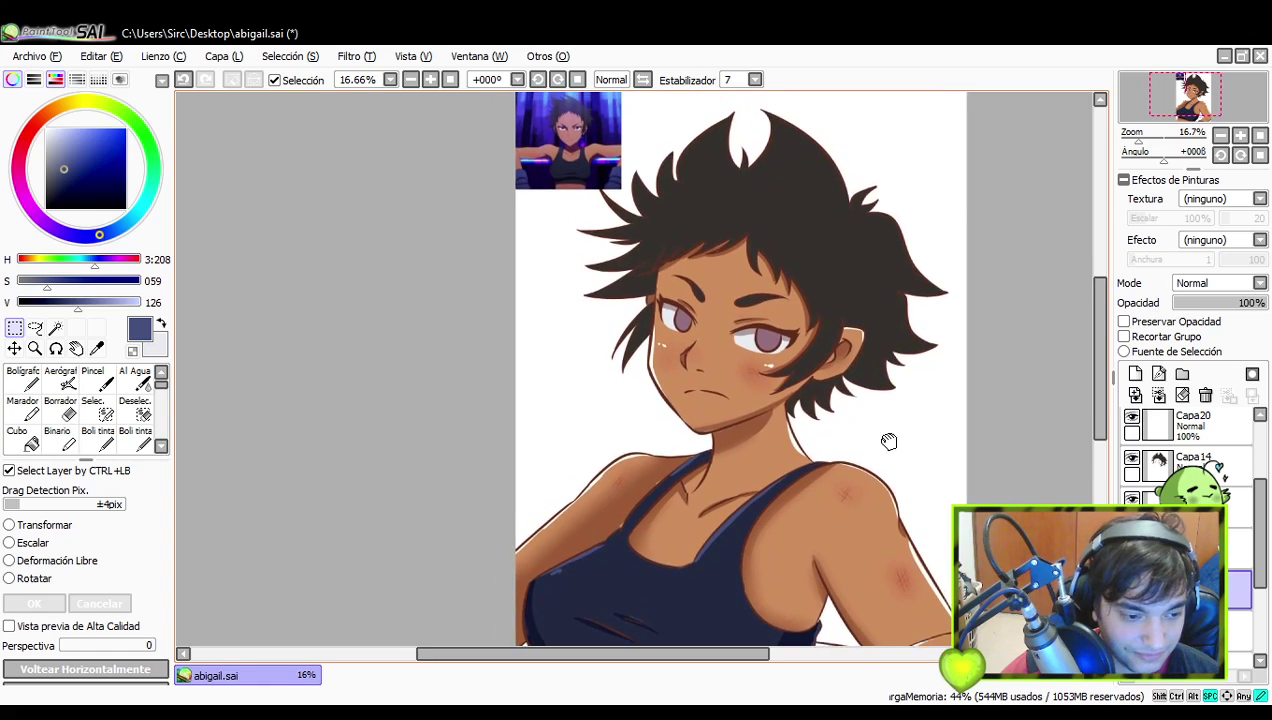
- Check the layers by switching their visibility and make the one holding the flat iris colour active
drag(973, 412, 994, 460)
scroll(1170, 420, down, 3)
click(1180, 428)
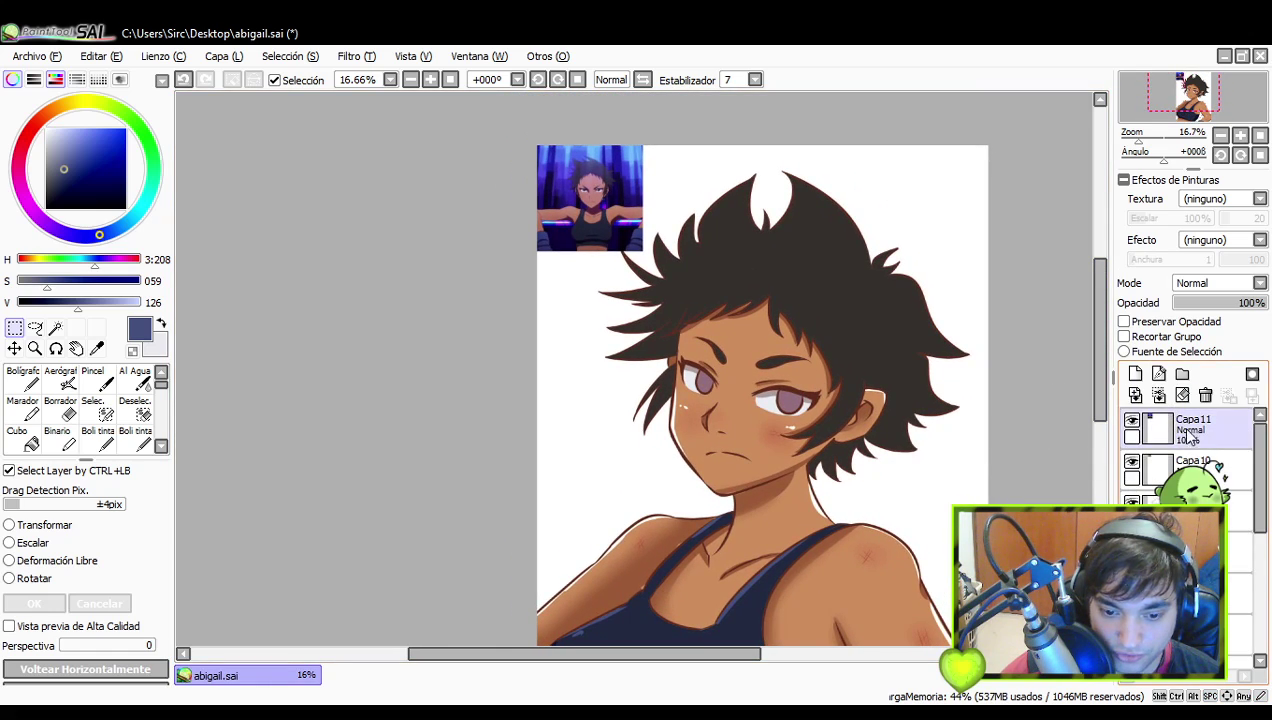
click(1140, 458)
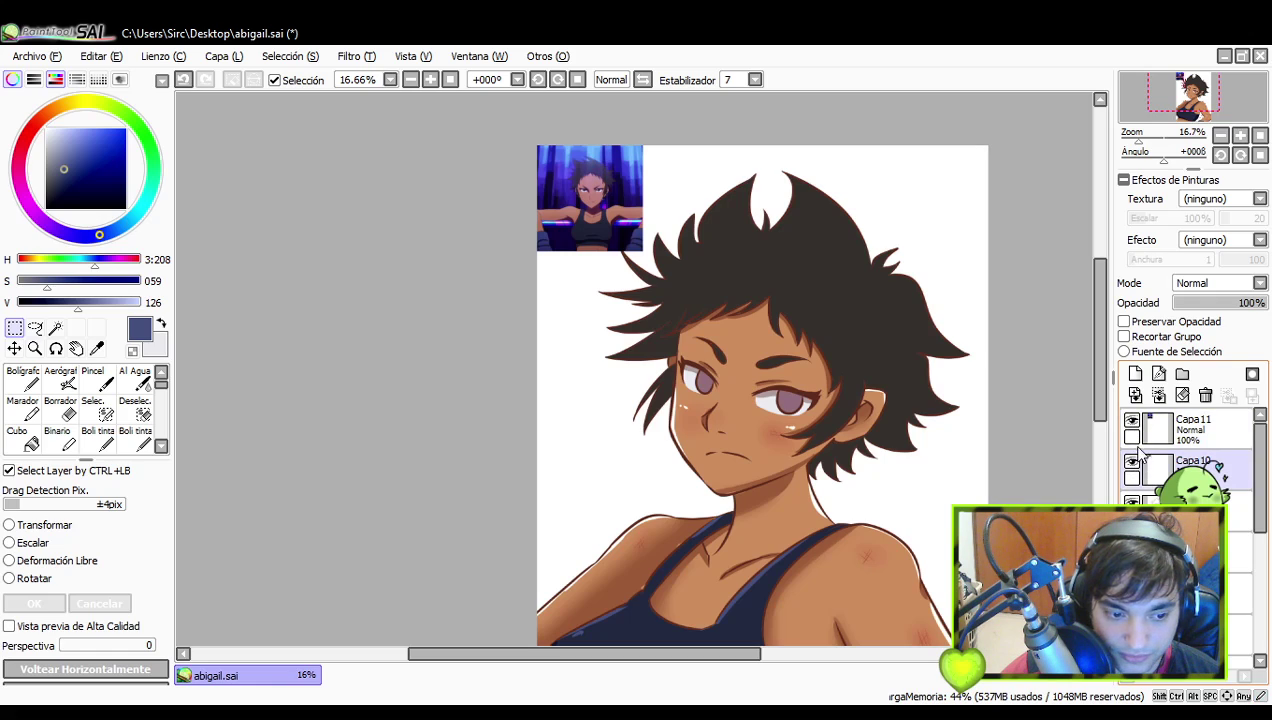
click(1132, 421)
click(1132, 421)
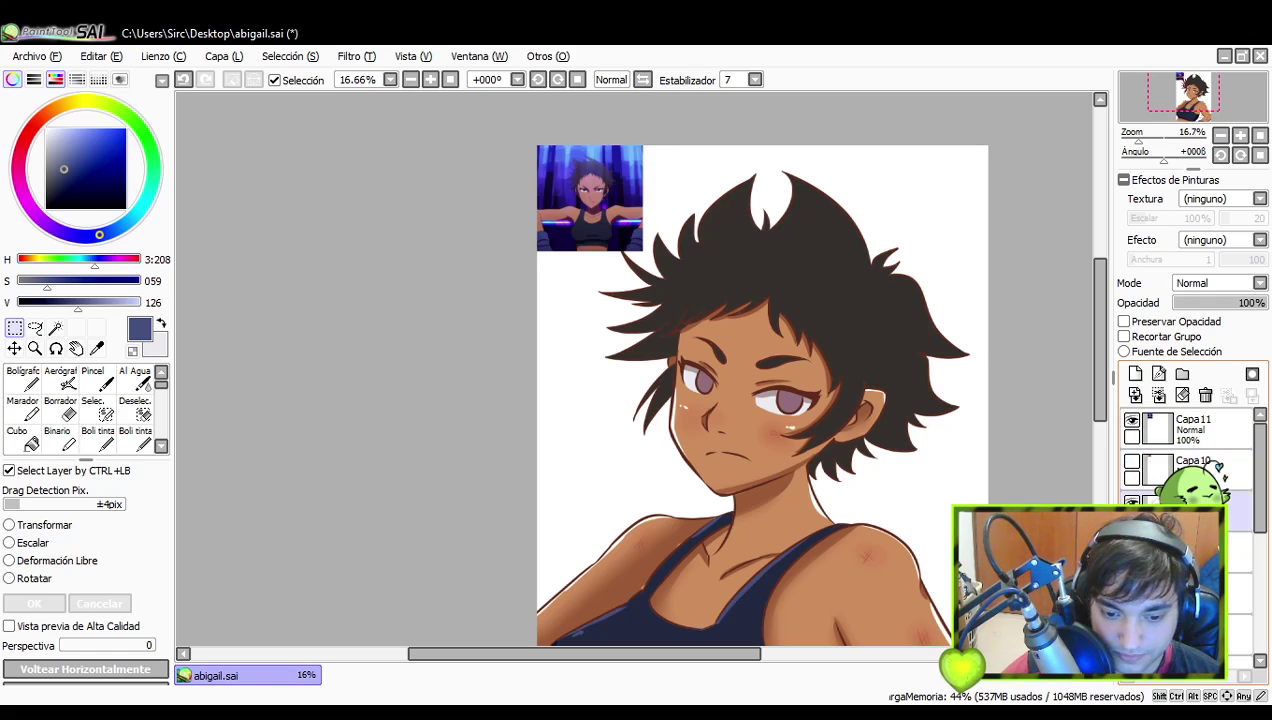
click(1132, 585)
click(1132, 585)
click(1180, 592)
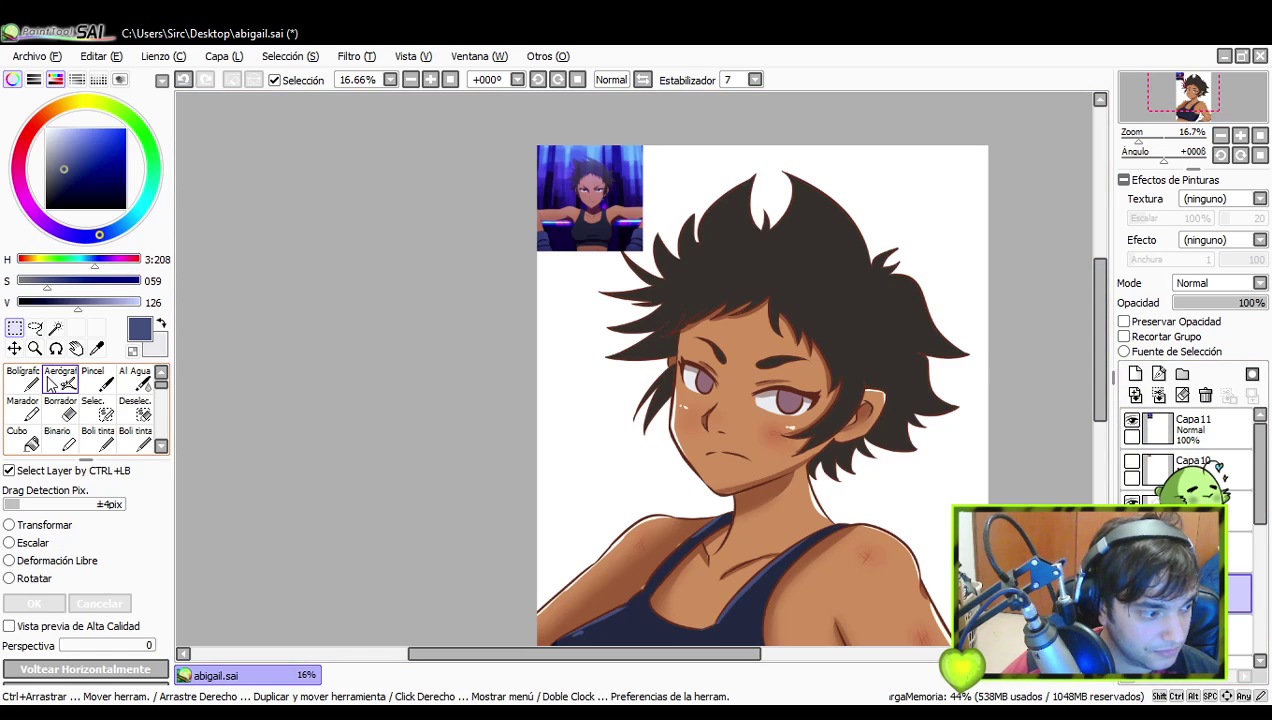
- Select both irises with the magic wand and make Capa22 the active layer for the Bolígrafo pen
click(55, 328)
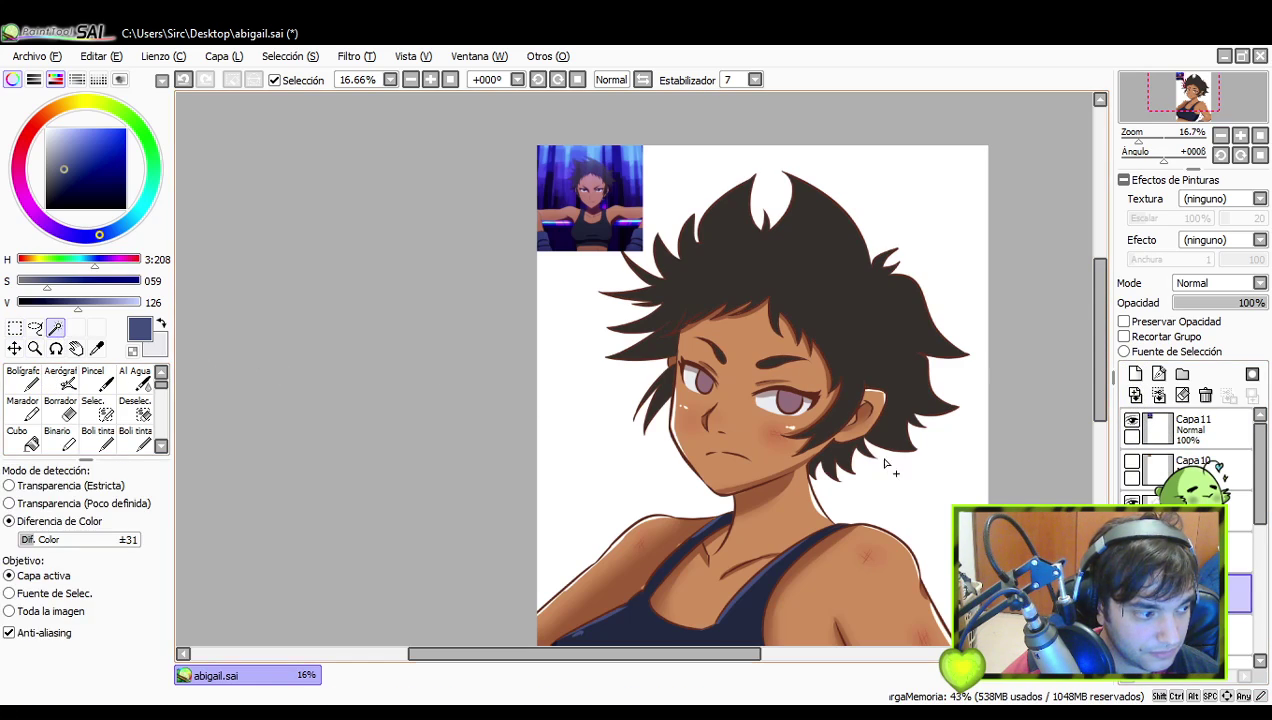
click(701, 380)
click(780, 402)
click(22, 379)
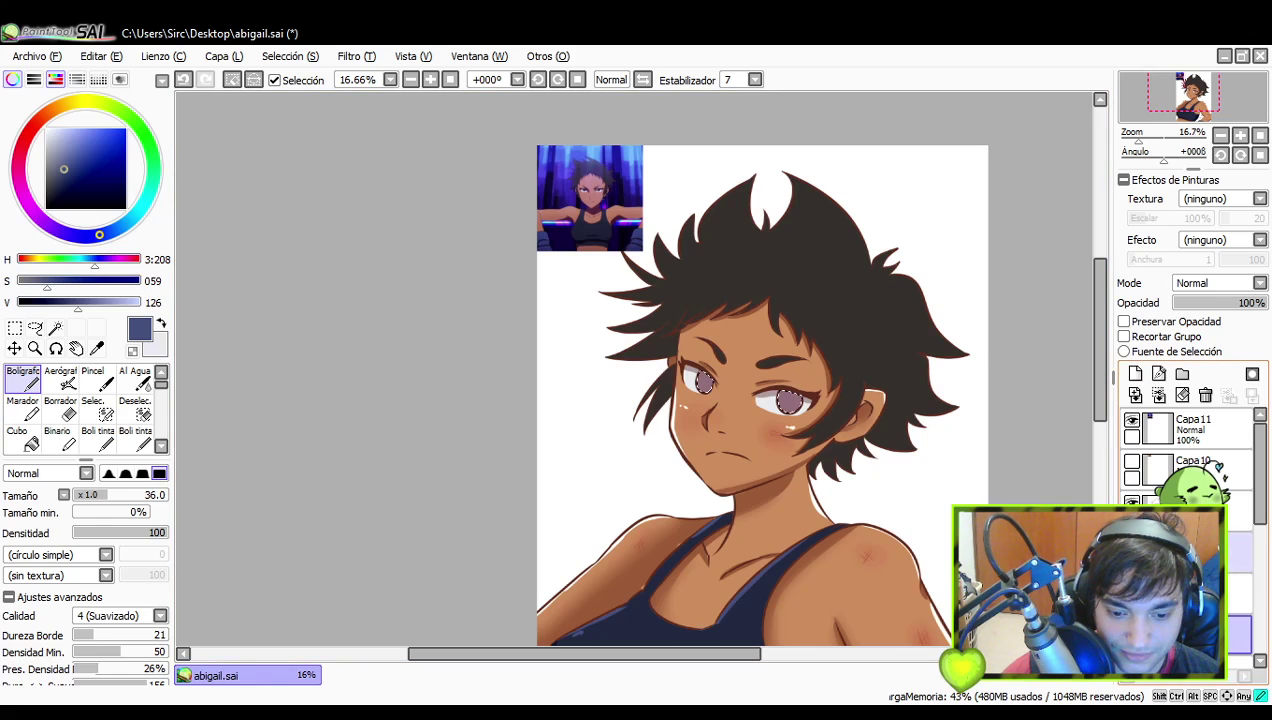
drag(1263, 520, 1262, 569)
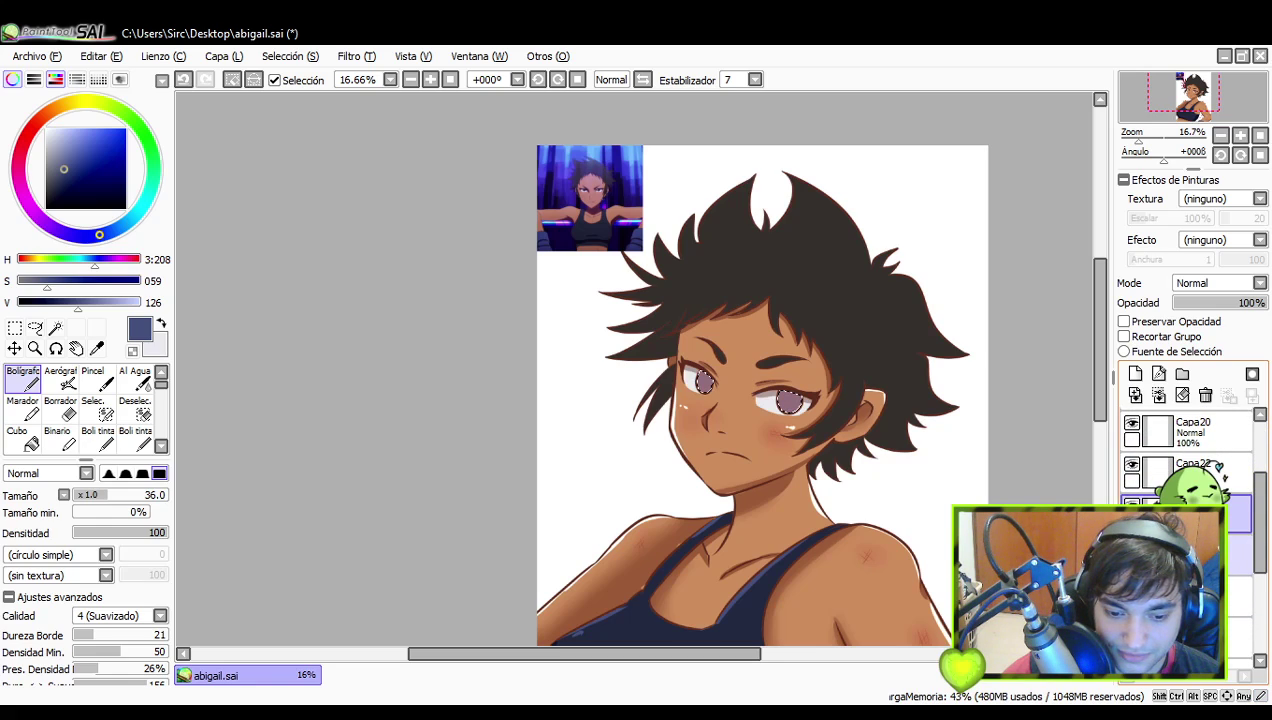
click(1132, 505)
click(1132, 505)
click(1180, 472)
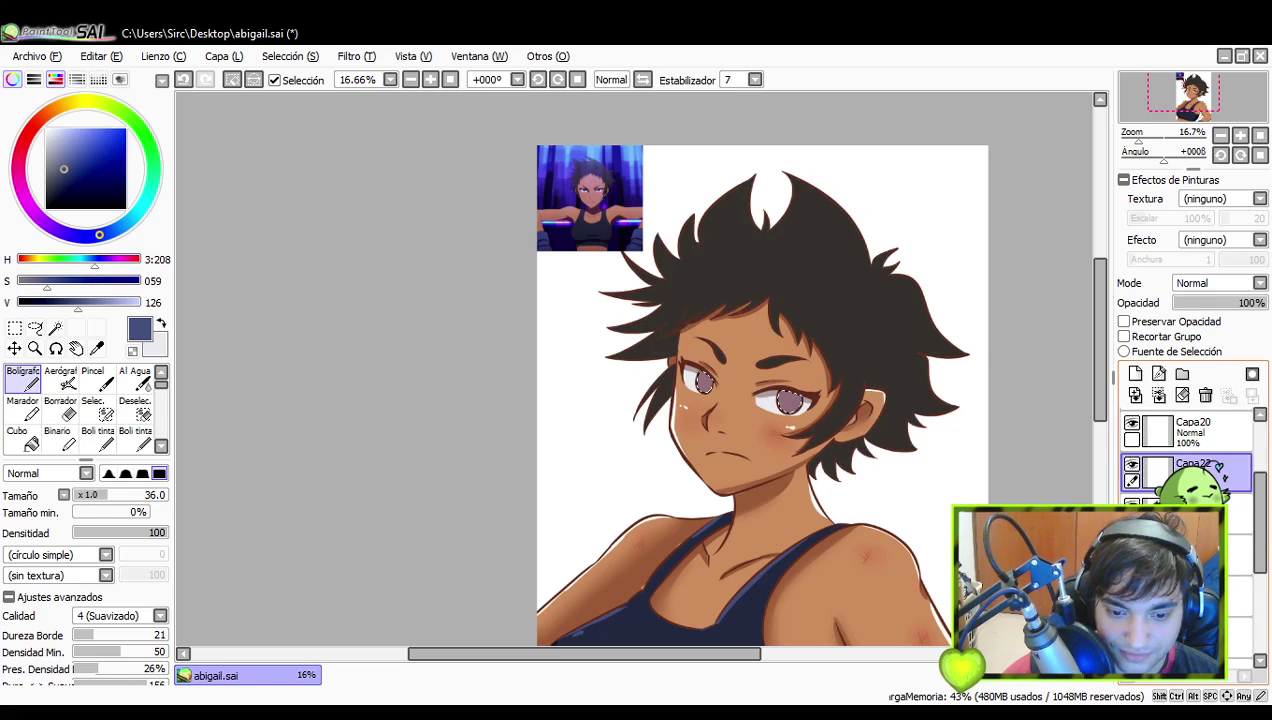
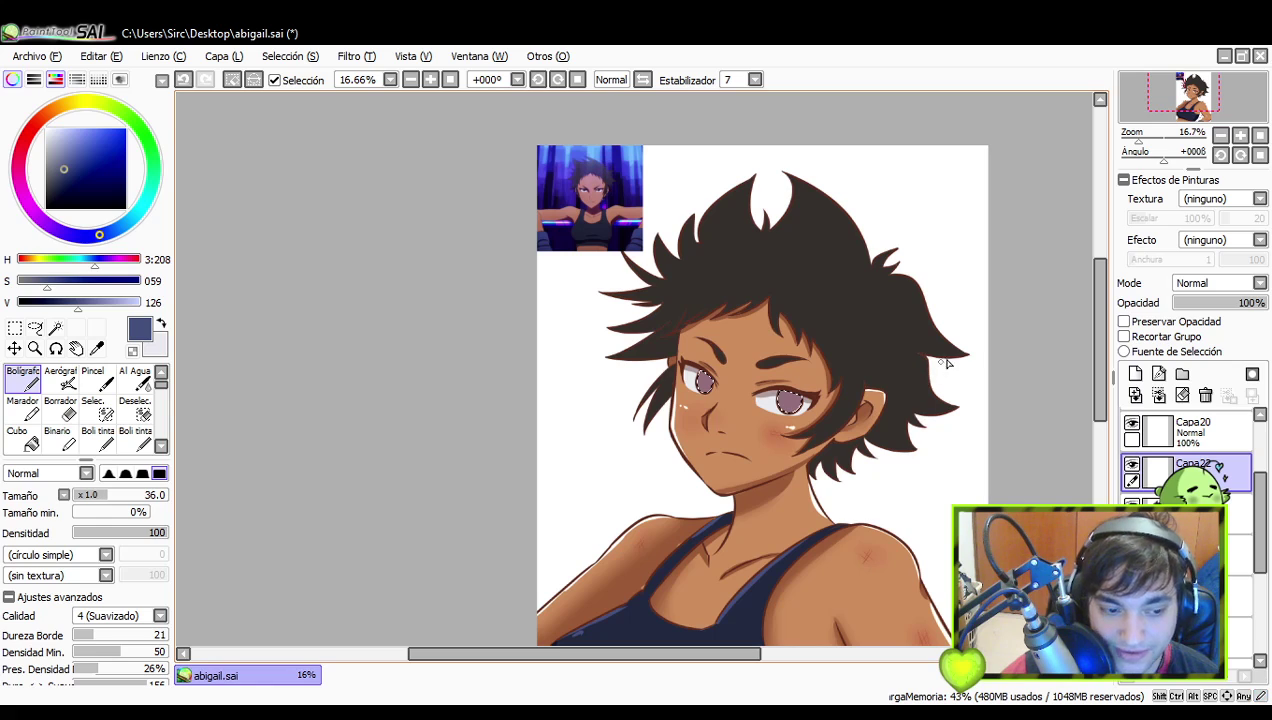
- Hide the Capa11 reference image and show the Capa10 reference in the canvas corner
click(1240, 135)
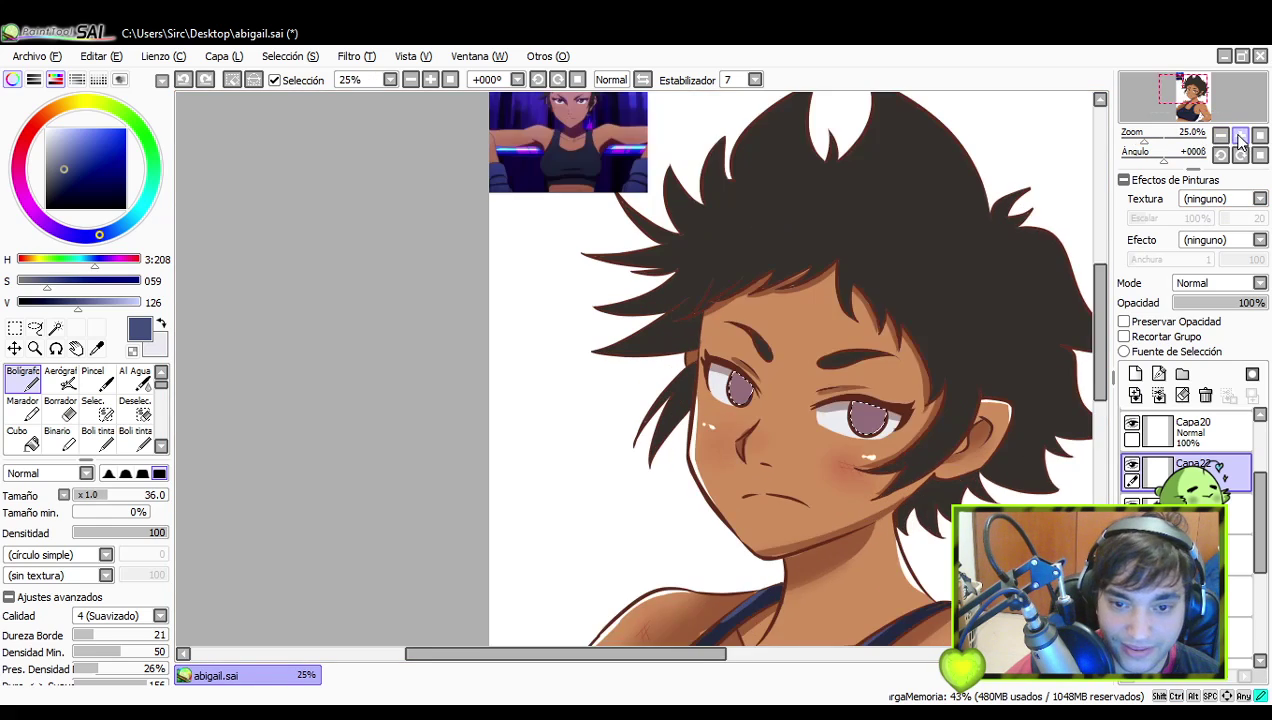
click(1240, 135)
mouse_move(1013, 385)
mouse_down()
mouse_move(876, 467)
mouse_move(891, 525)
mouse_move(973, 620)
mouse_move(984, 581)
mouse_up()
drag(1260, 476, 1251, 415)
click(1133, 420)
click(1133, 420)
click(1131, 462)
click(1131, 422)
drag(855, 334, 950, 497)
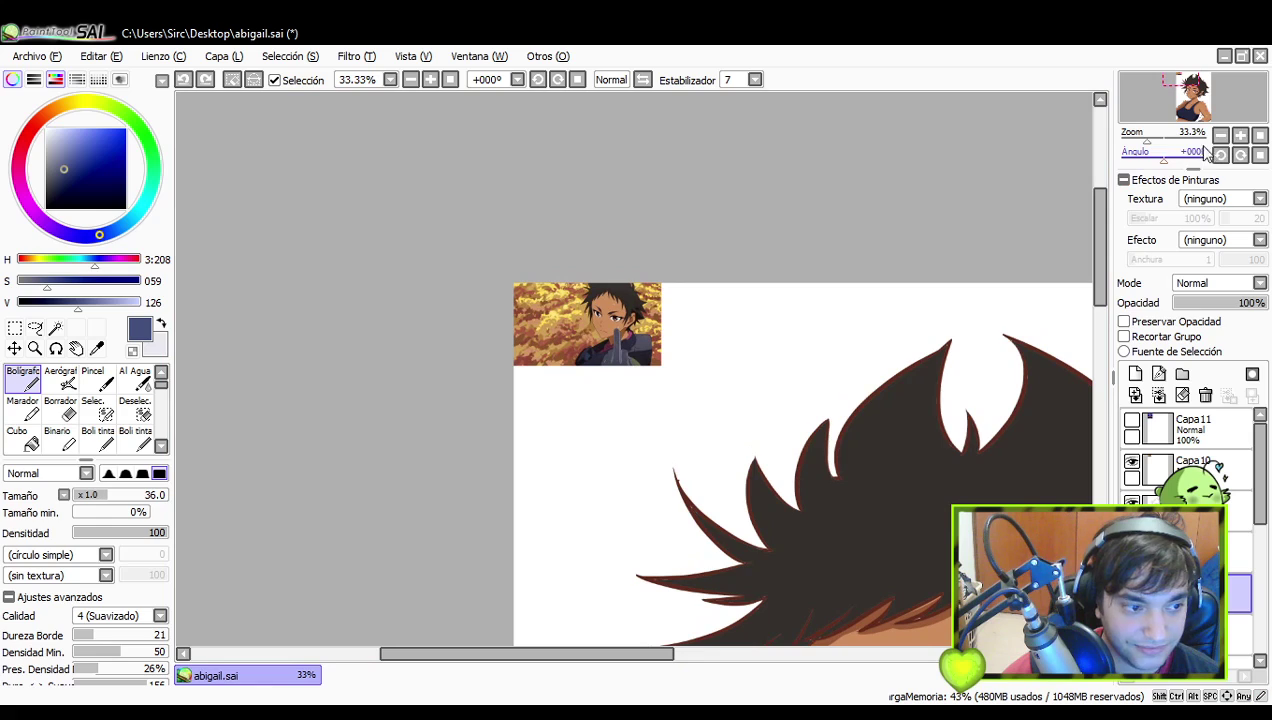
- Sample the near-black pupil colour from the character's eye in the reference image
click(1240, 135)
click(1240, 135)
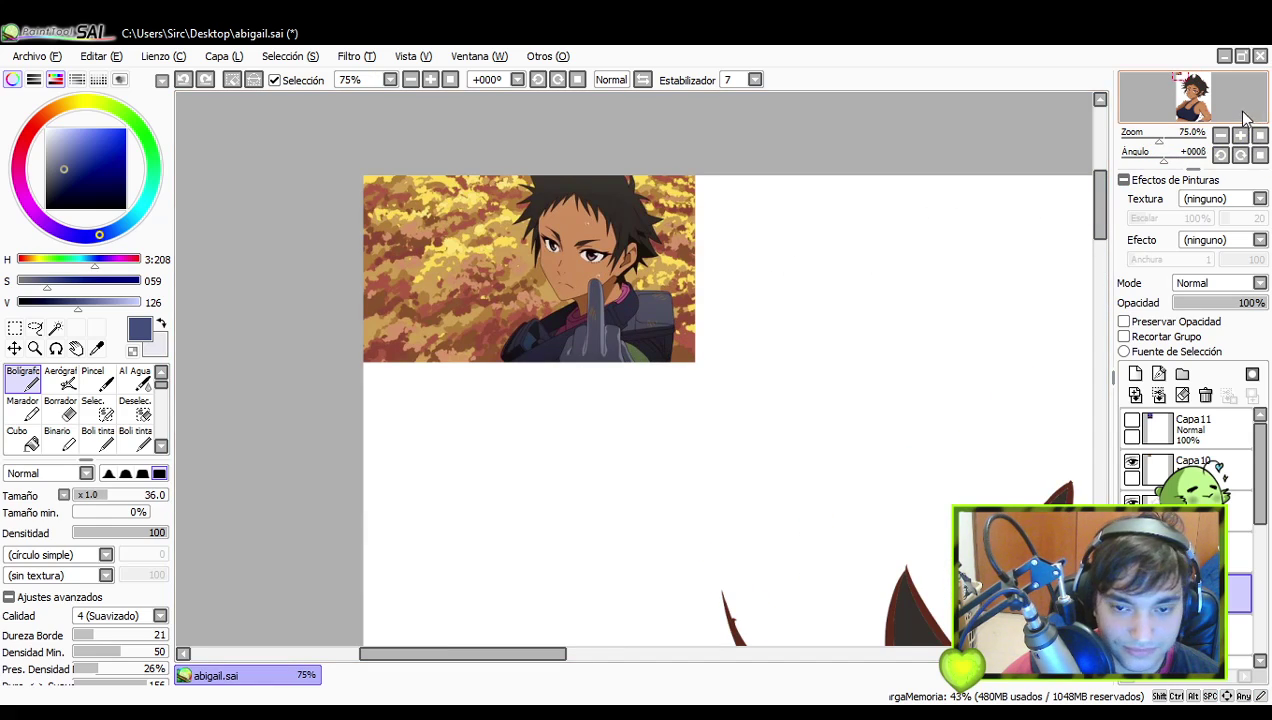
click(1240, 135)
click(1240, 135)
click(1240, 135)
drag(706, 369, 845, 652)
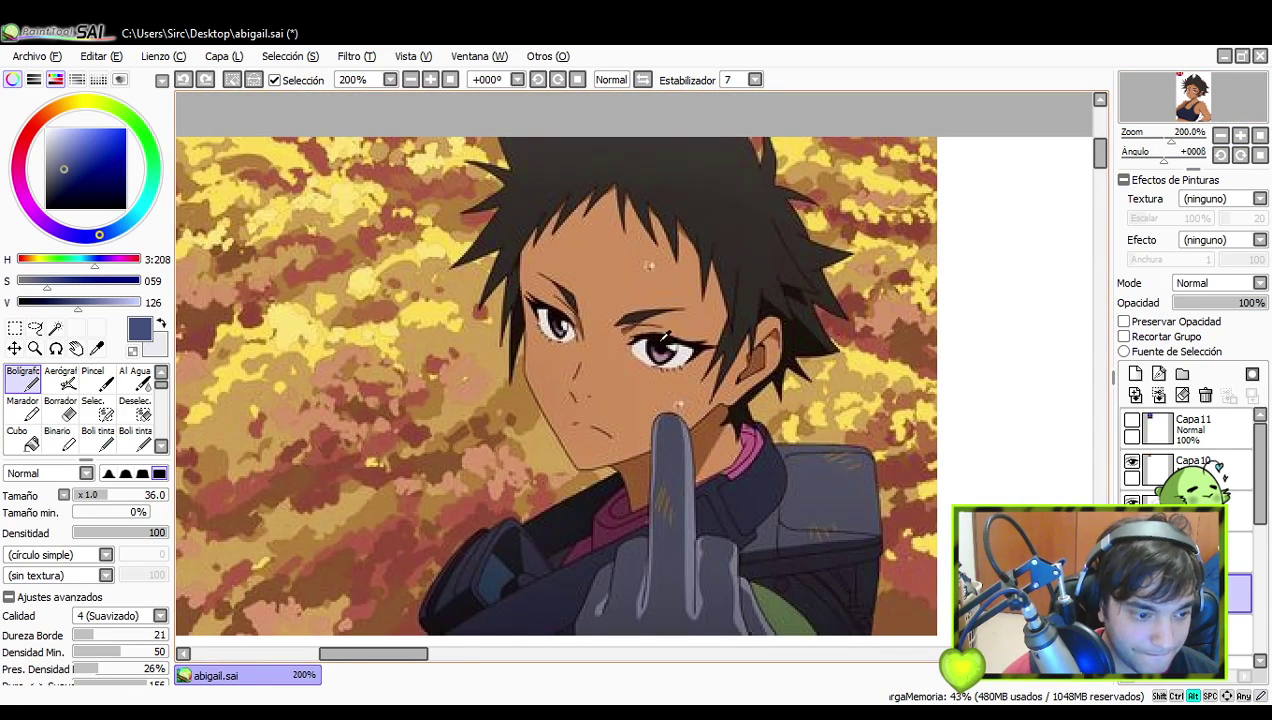
alt+click(662, 341)
click(1221, 136)
click(1221, 136)
click(1221, 136)
click(1221, 136)
click(1221, 136)
click(1221, 136)
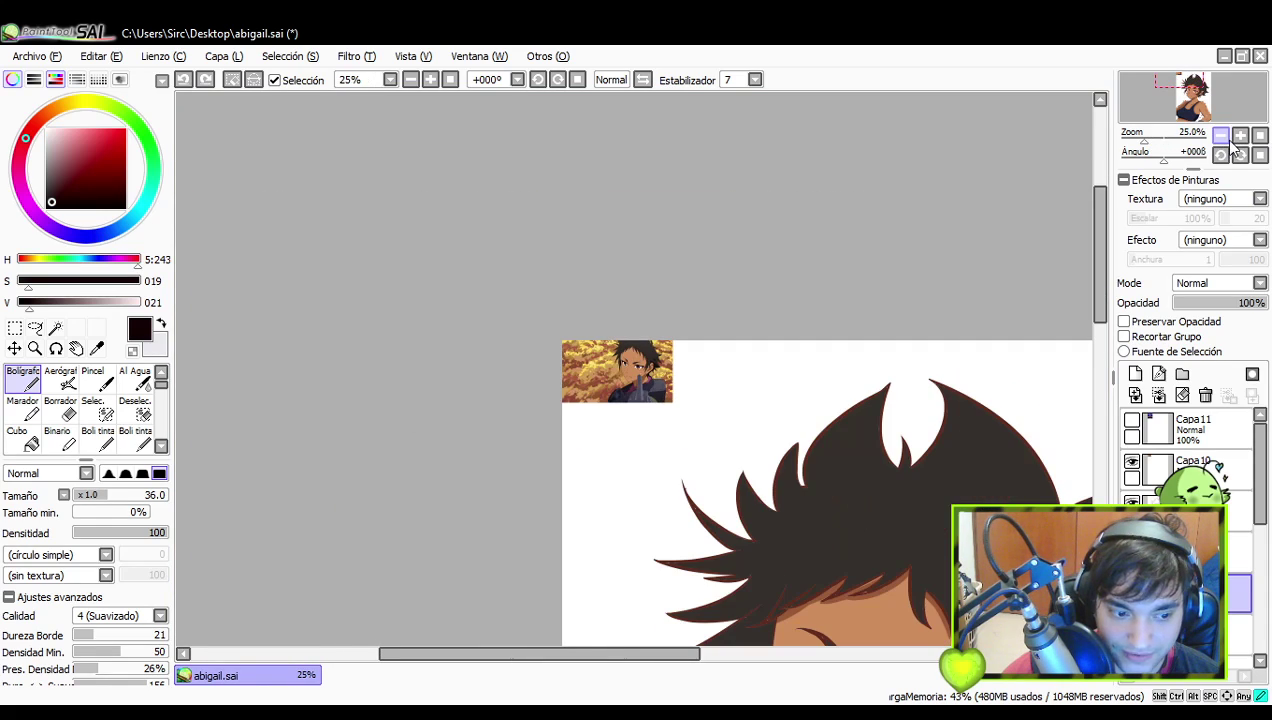
- Paint the near-black pupil and upper iris shadow in the eye nearer the ear with the Bolígrafo pen
click(1221, 137)
drag(994, 502, 887, 285)
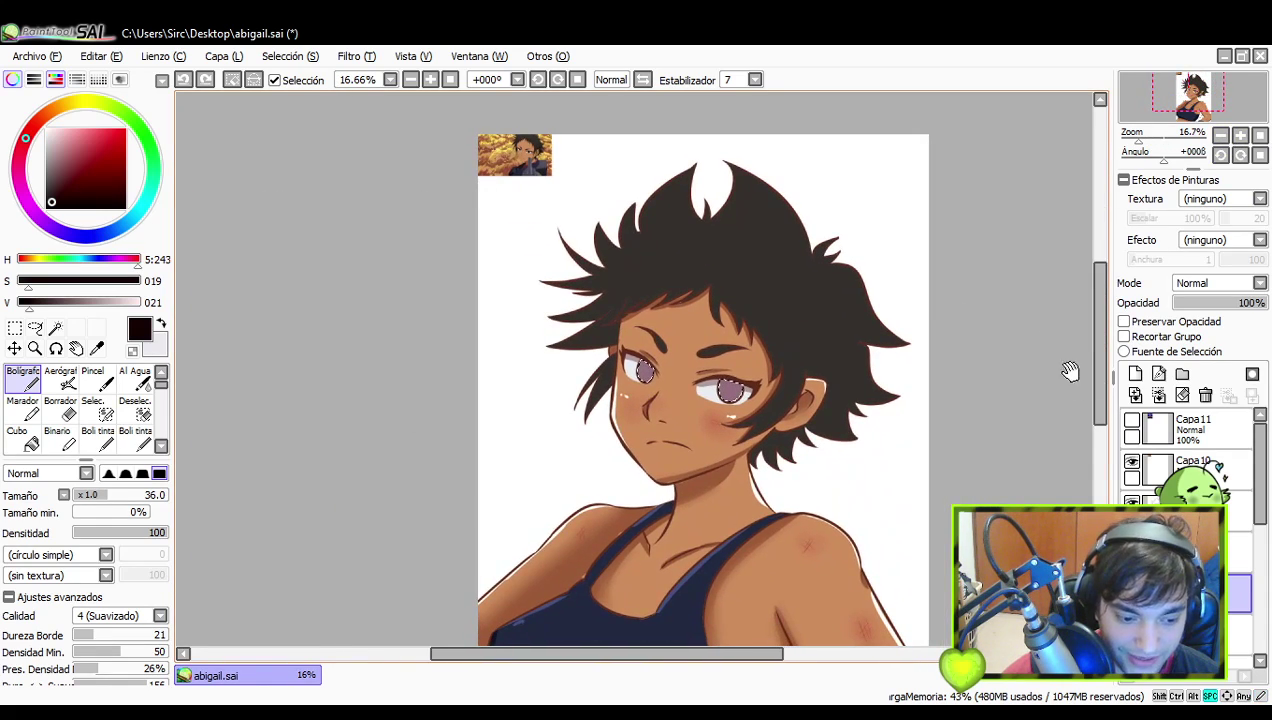
click(1240, 136)
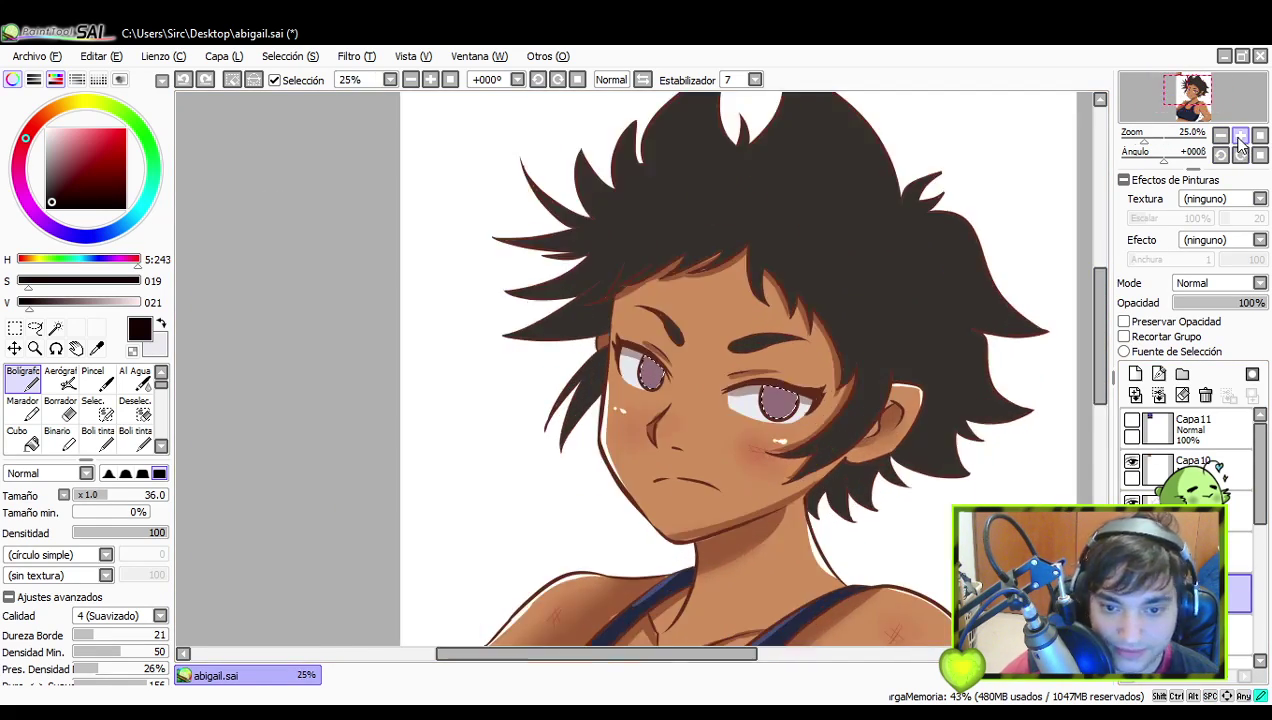
drag(805, 428, 789, 424)
drag(719, 389, 803, 411)
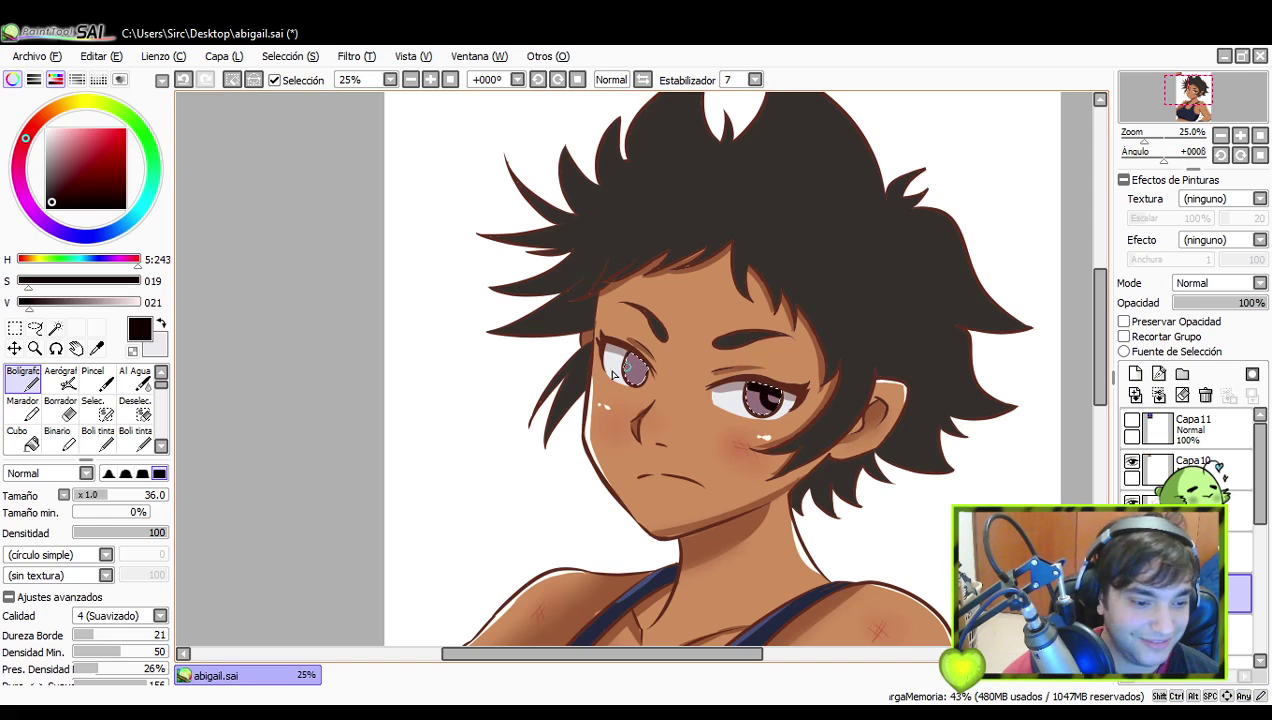
key(ctrl+z)
drag(782, 401, 778, 396)
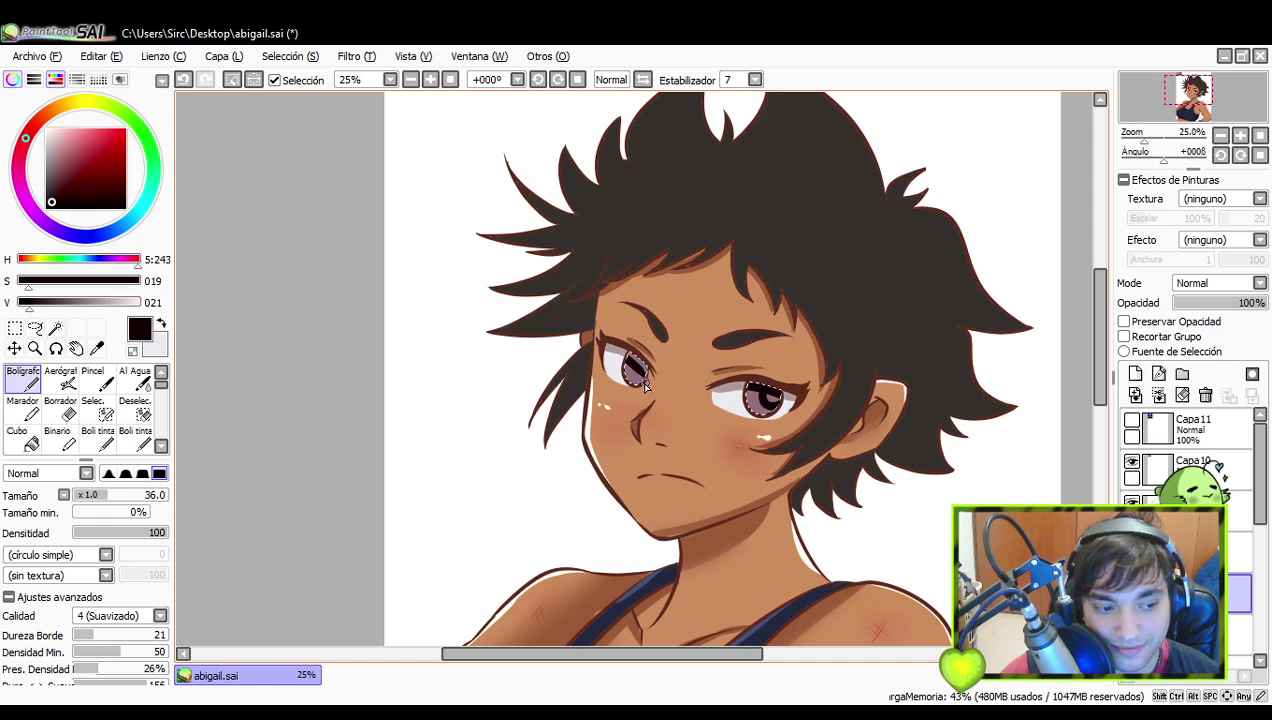
- Redo the near-black pupil and upper iris shadow in the eye farther from the ear
key(ctrl+z)
drag(648, 379, 652, 383)
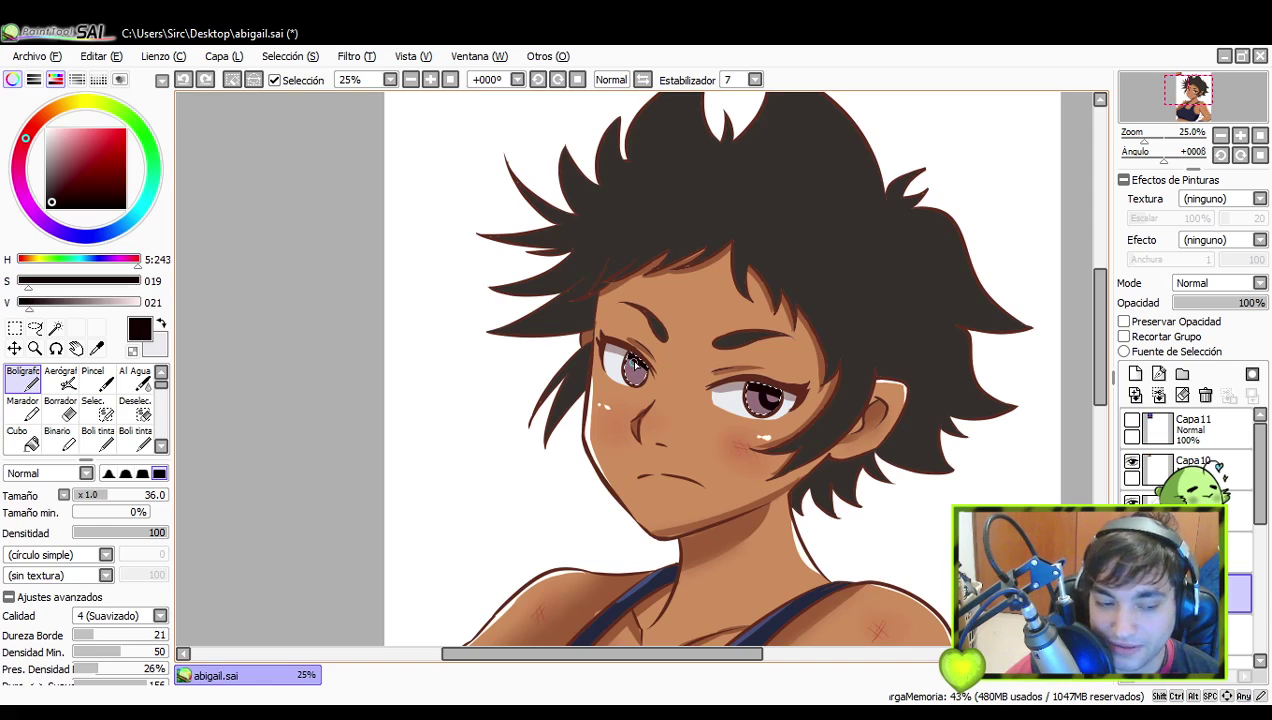
key(ctrl+z)
drag(643, 369, 653, 374)
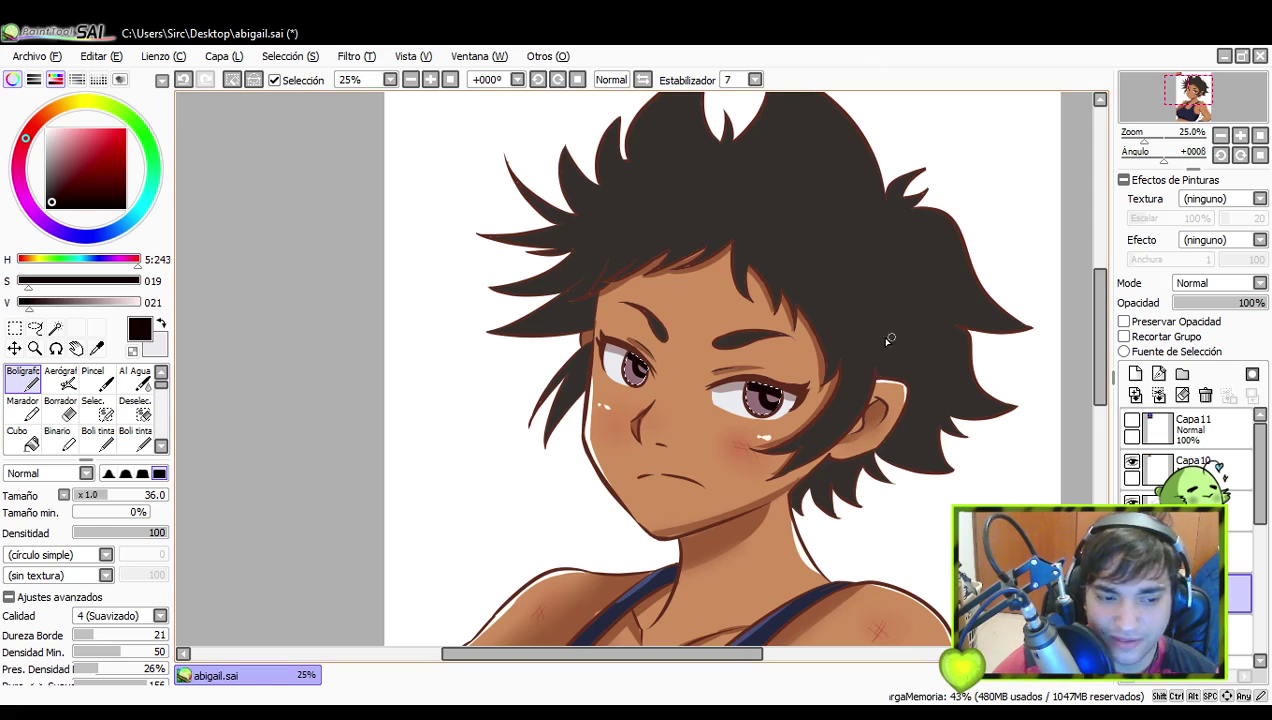
- Sample the greyish mauve colour from the character's eye in the reference image
drag(783, 453, 824, 516)
drag(778, 428, 811, 503)
drag(832, 325, 868, 386)
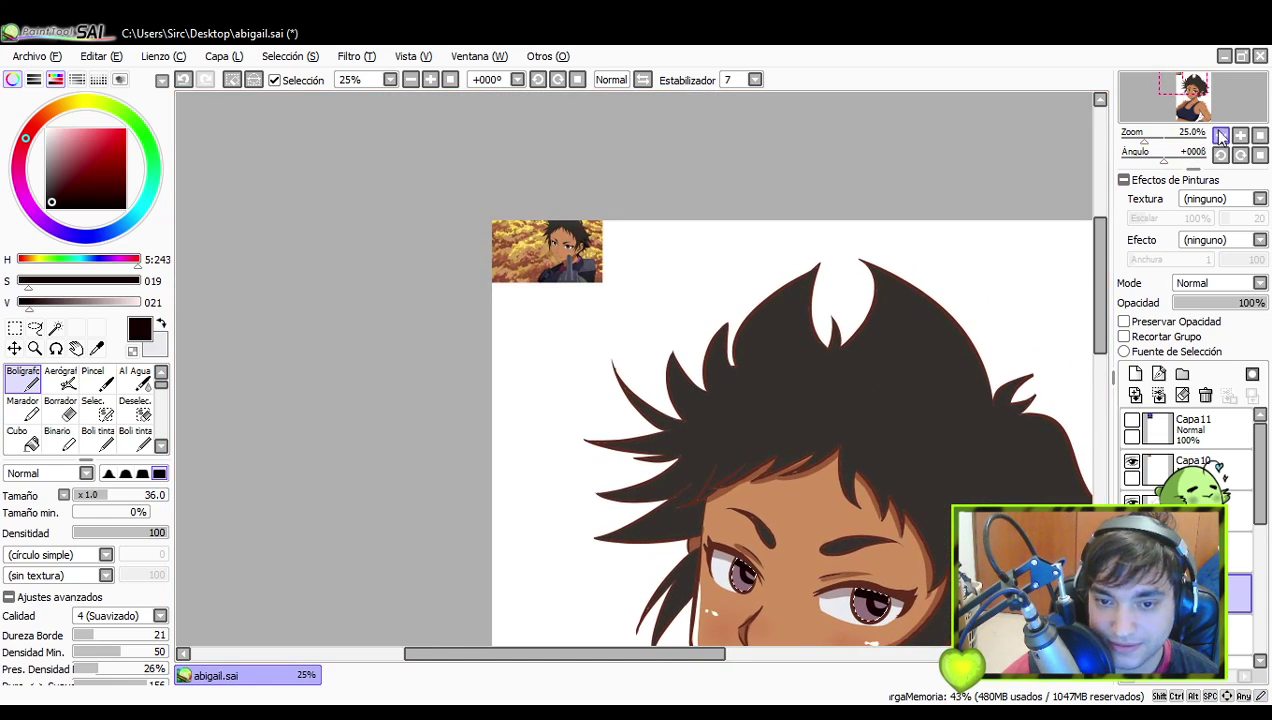
click(1240, 135)
click(1240, 135)
click(1240, 135)
drag(652, 220, 887, 577)
drag(823, 363, 801, 341)
click(1240, 135)
click(1240, 135)
click(1240, 135)
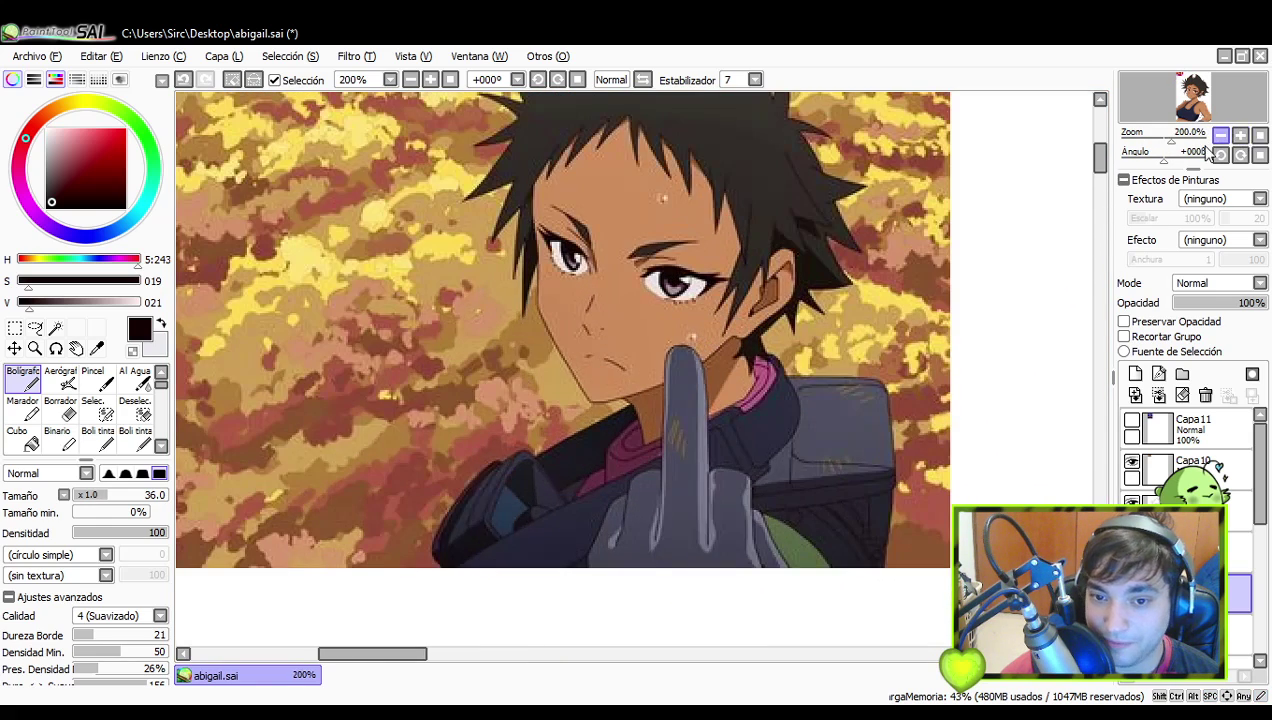
drag(679, 301, 705, 345)
alt+click(705, 330)
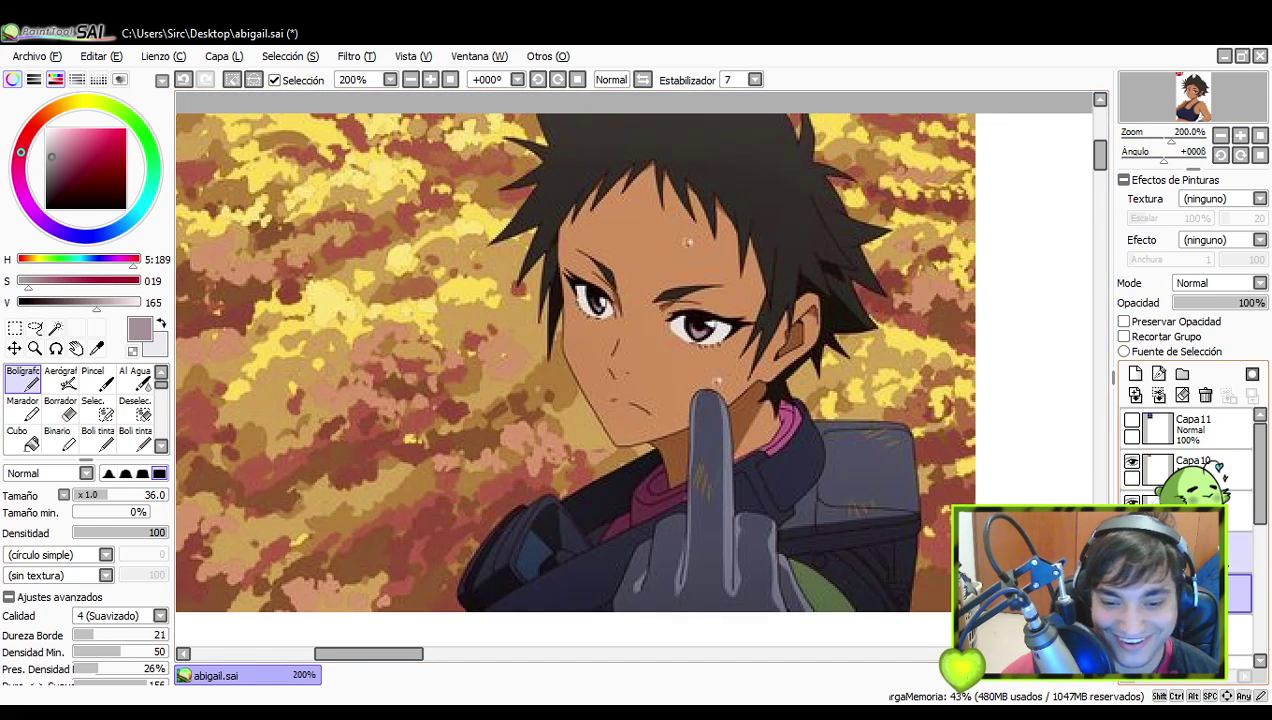
- Set the layer's blending mode to Luminosidad and try a mauve highlight stroke in the iris nearer the ear
click(1223, 139)
click(1223, 139)
click(1223, 139)
click(1223, 139)
click(1223, 139)
drag(1085, 405, 885, 242)
drag(860, 560, 732, 298)
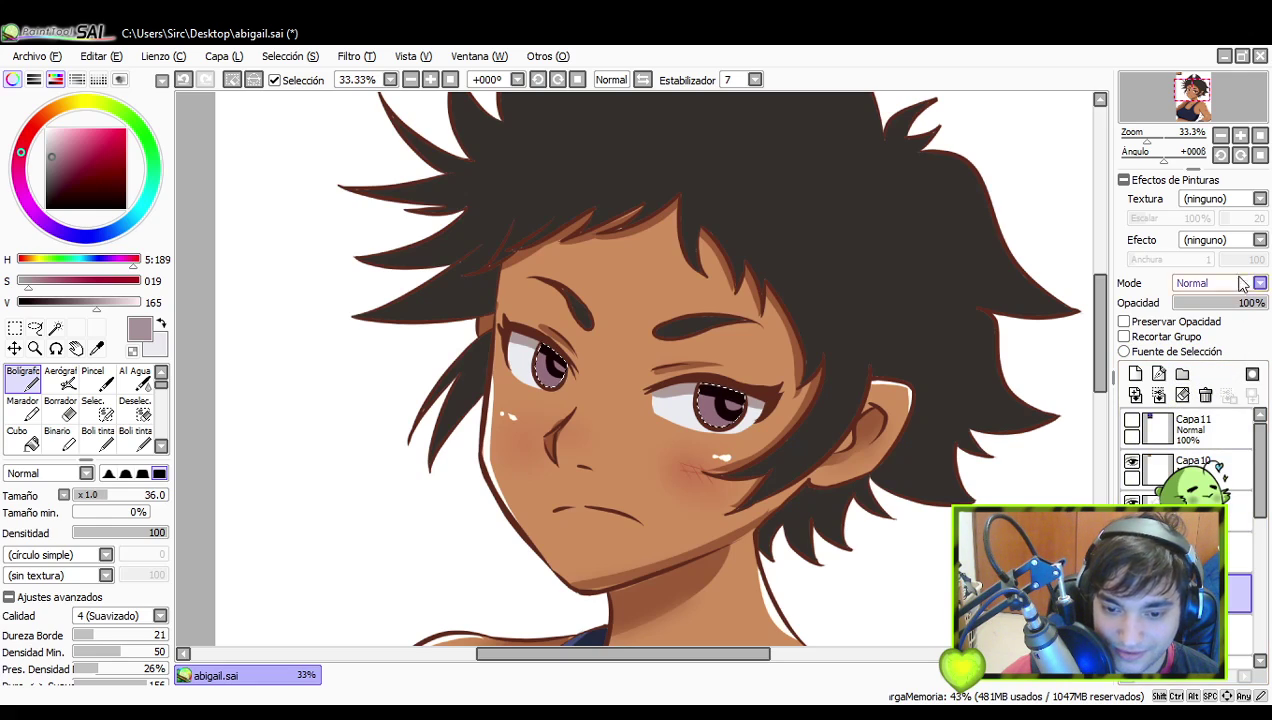
click(1208, 360)
mouse_move(763, 434)
mouse_down()
mouse_move(806, 423)
mouse_move(743, 402)
mouse_move(775, 408)
mouse_move(772, 395)
mouse_move(741, 405)
mouse_move(774, 407)
mouse_move(769, 395)
mouse_move(763, 430)
mouse_move(741, 405)
mouse_move(773, 397)
mouse_up()
key(ctrl+z)
key(ctrl+z)
key(ctrl+z)
- Sample a slightly darker greyish tone, saturation 16 and value 162, from the eye in the reference image
drag(567, 170, 744, 521)
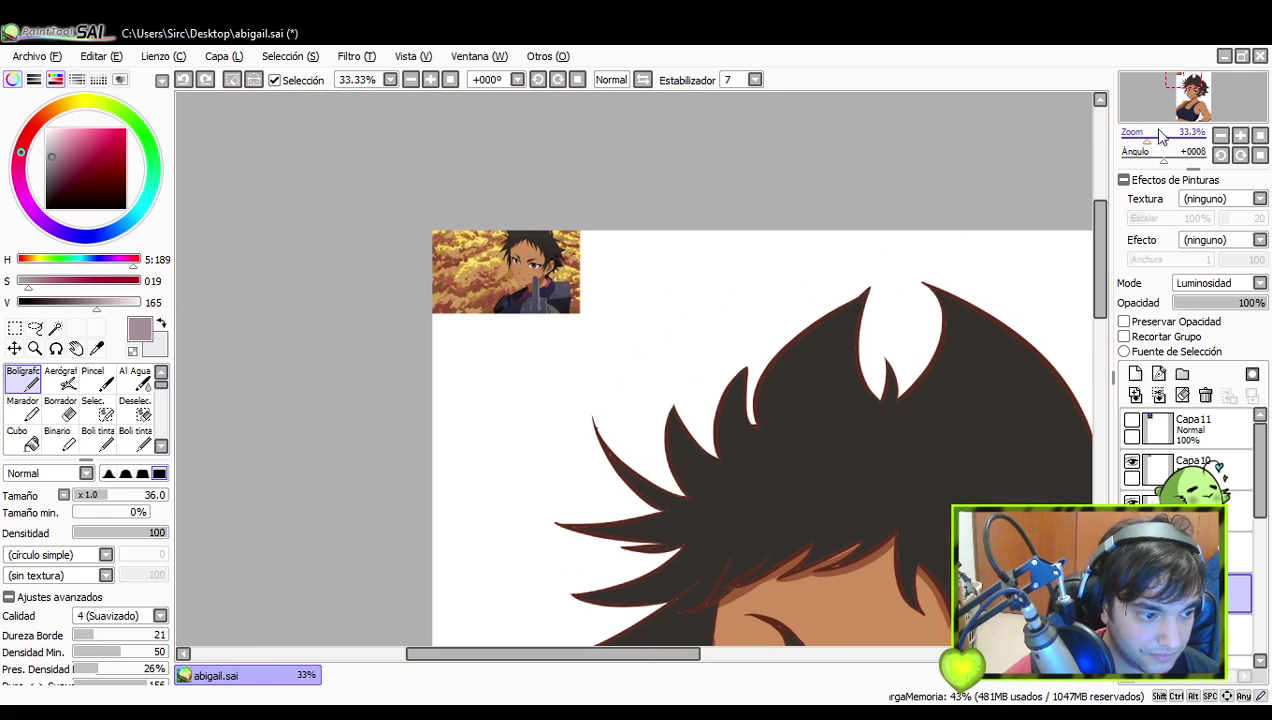
double_click(1239, 135)
drag(567, 255, 769, 440)
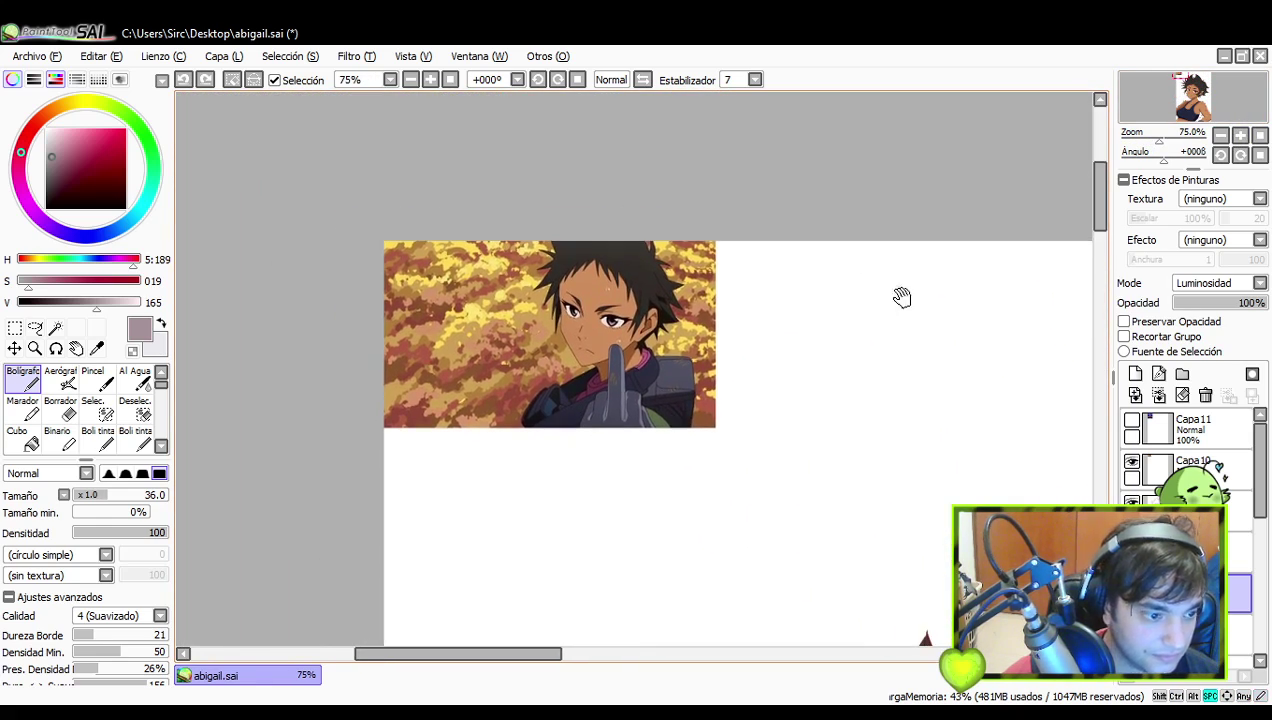
double_click(1245, 135)
click(1241, 135)
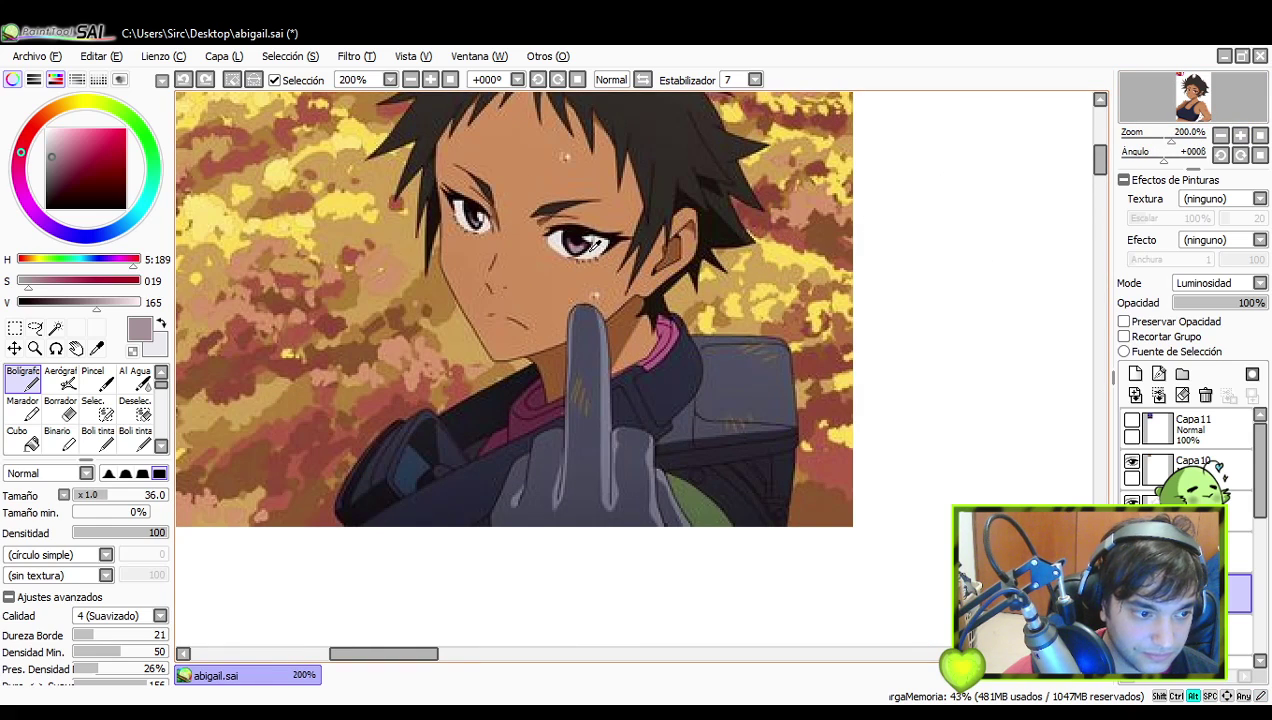
- Paint Luminosidad highlights in the lower part of both irises with the Bolígrafo pen
triple_click(1220, 135)
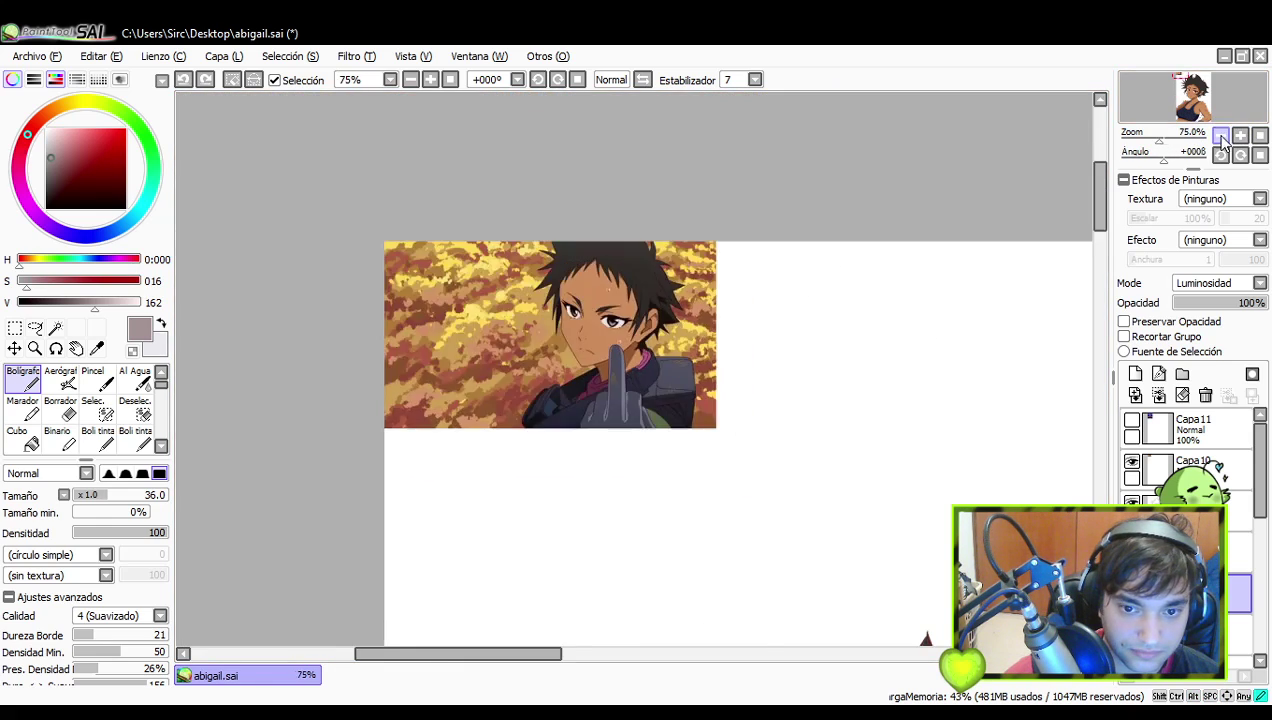
double_click(1220, 135)
mouse_move(1025, 550)
mouse_down()
mouse_move(806, 329)
mouse_move(710, 208)
mouse_up()
mouse_move(693, 449)
mouse_down()
mouse_move(727, 447)
mouse_move(709, 464)
mouse_move(725, 455)
mouse_up()
key(ctrl+z)
key(ctrl+z)
key(ctrl+z)
key(ctrl+z)
key(ctrl+z)
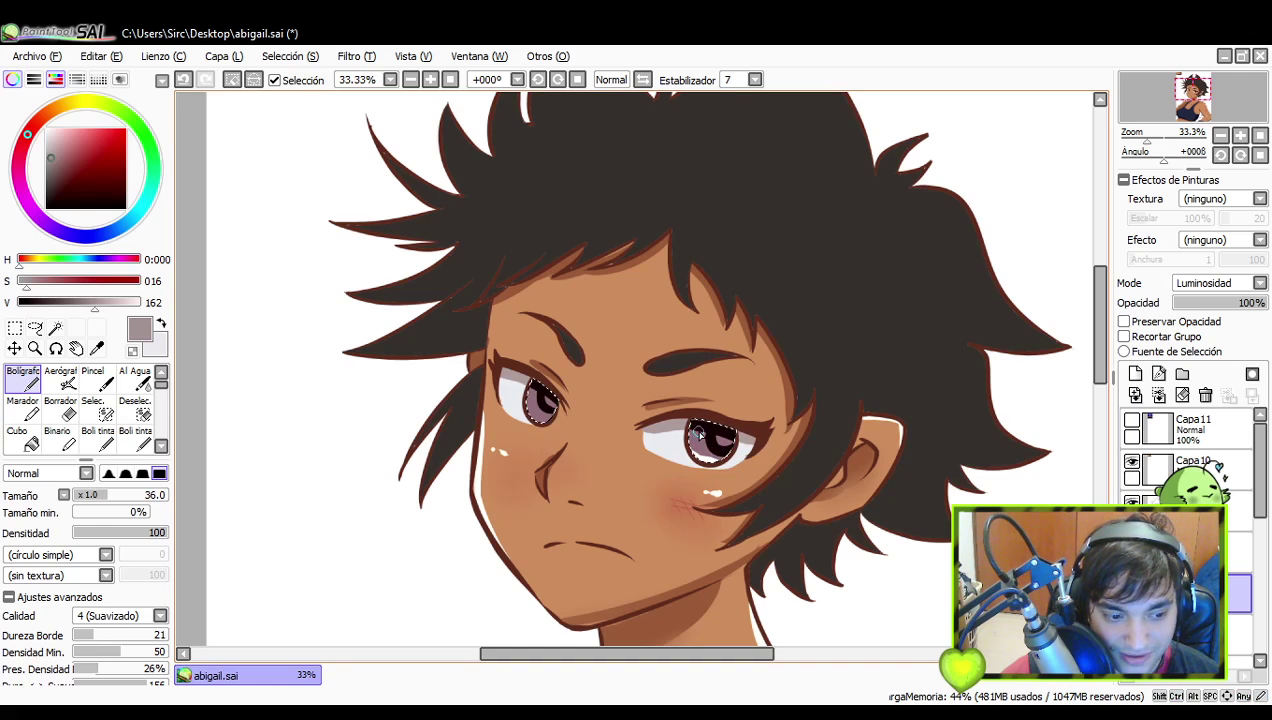
drag(529, 415, 538, 418)
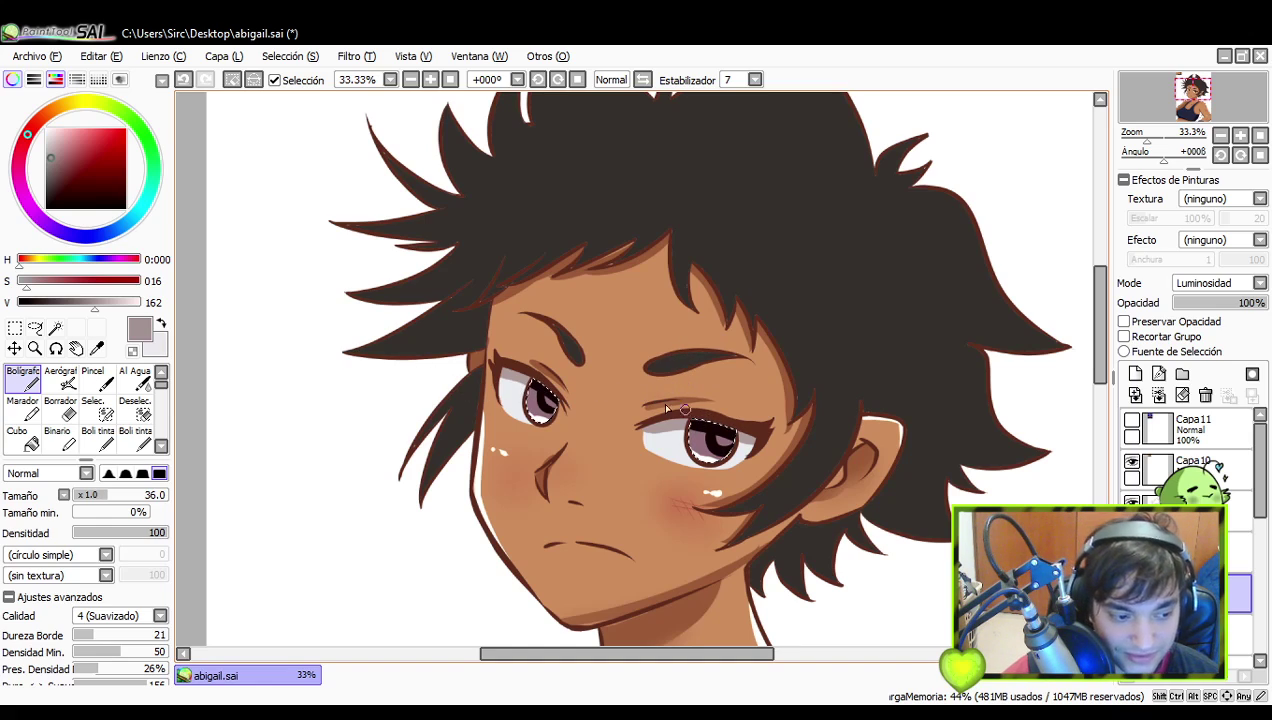
- Add a new layer and try a soft highlight on the iris using the Aerógrafo at size 115
click(92, 407)
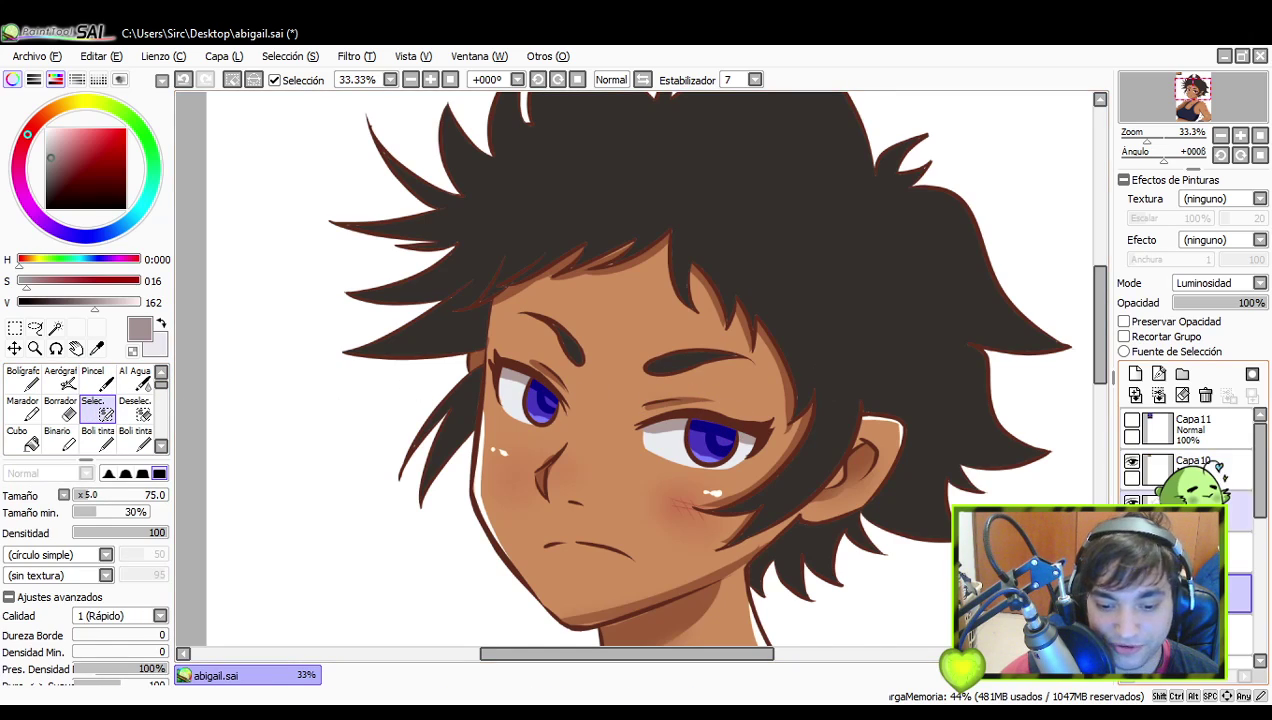
click(1135, 374)
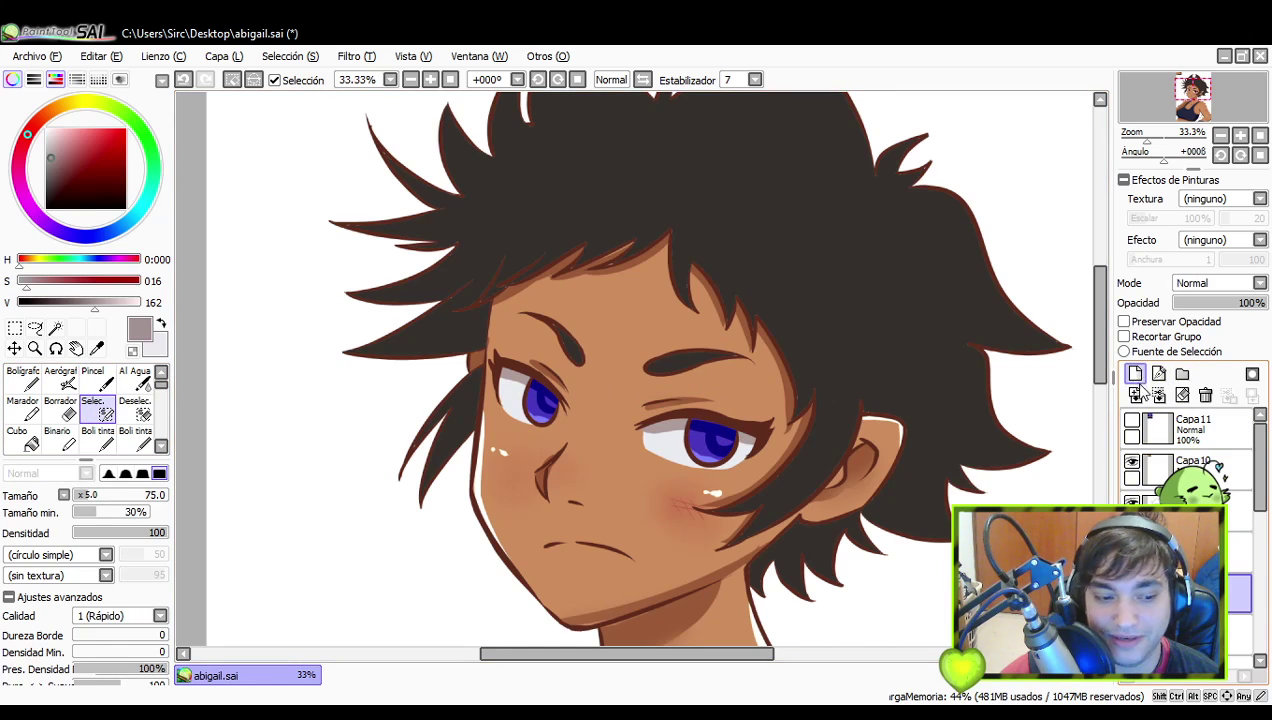
click(60, 377)
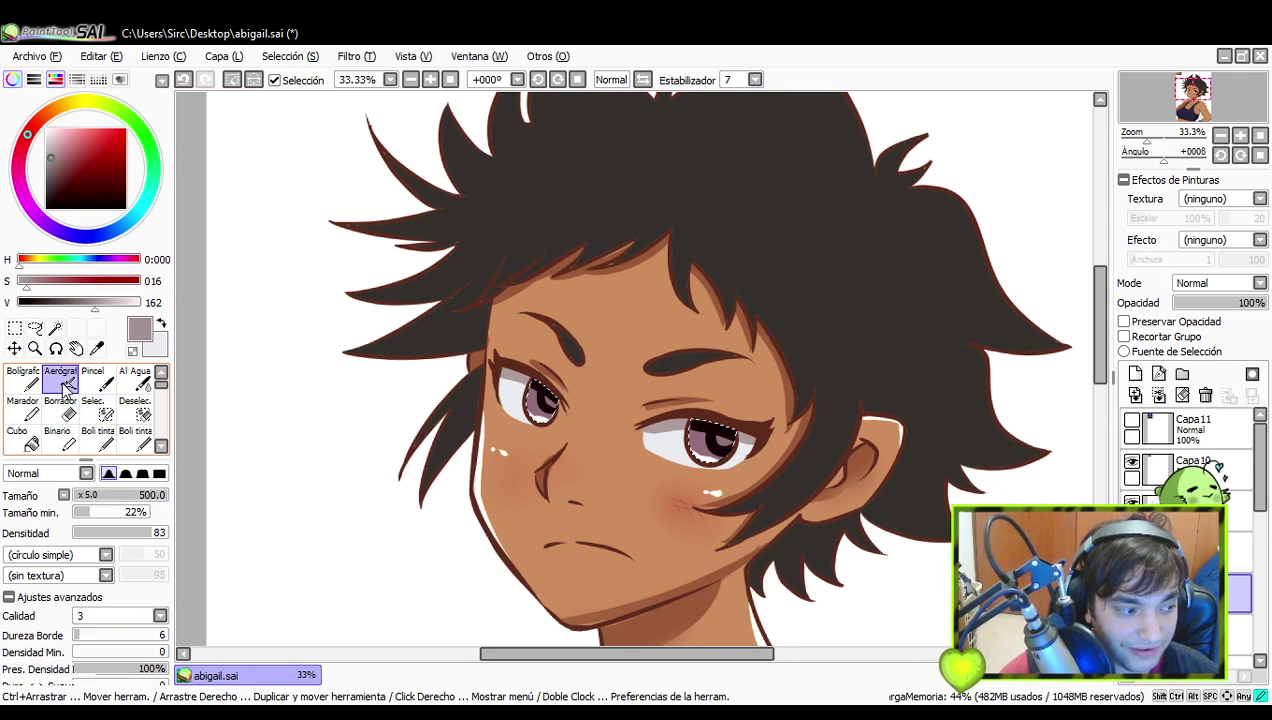
drag(115, 501, 100, 498)
drag(722, 448, 722, 438)
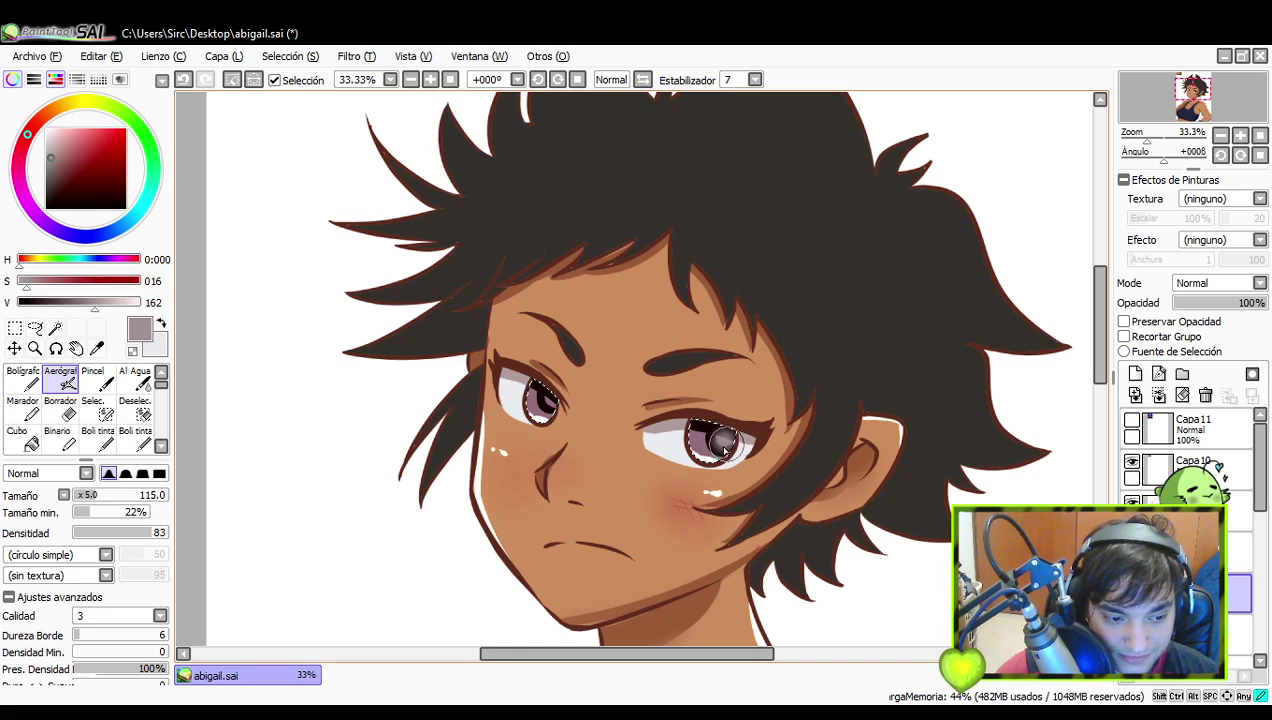
key(ctrl+z)
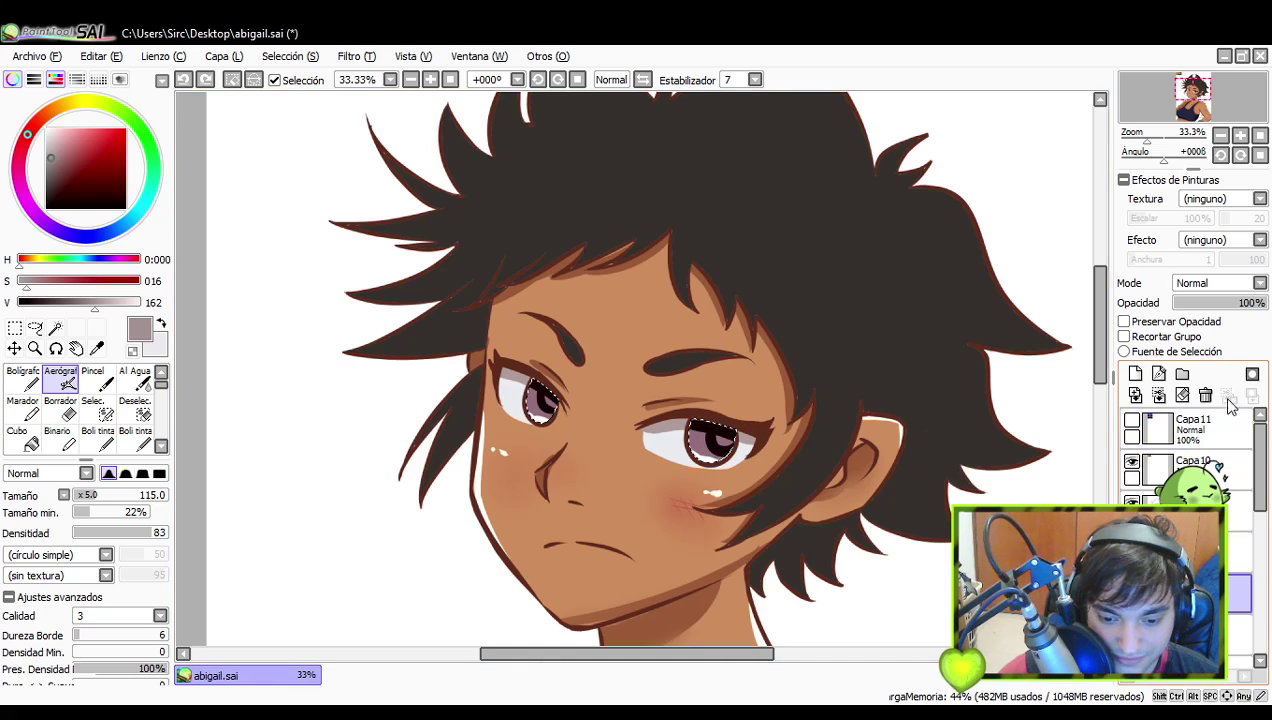
- Airbrush a soft glow over the lower part of both irises on the Luminosidad layer
click(1190, 633)
mouse_move(716, 443)
mouse_down()
mouse_move(698, 446)
mouse_move(713, 452)
mouse_up()
key(ctrl+z)
key(ctrl+z)
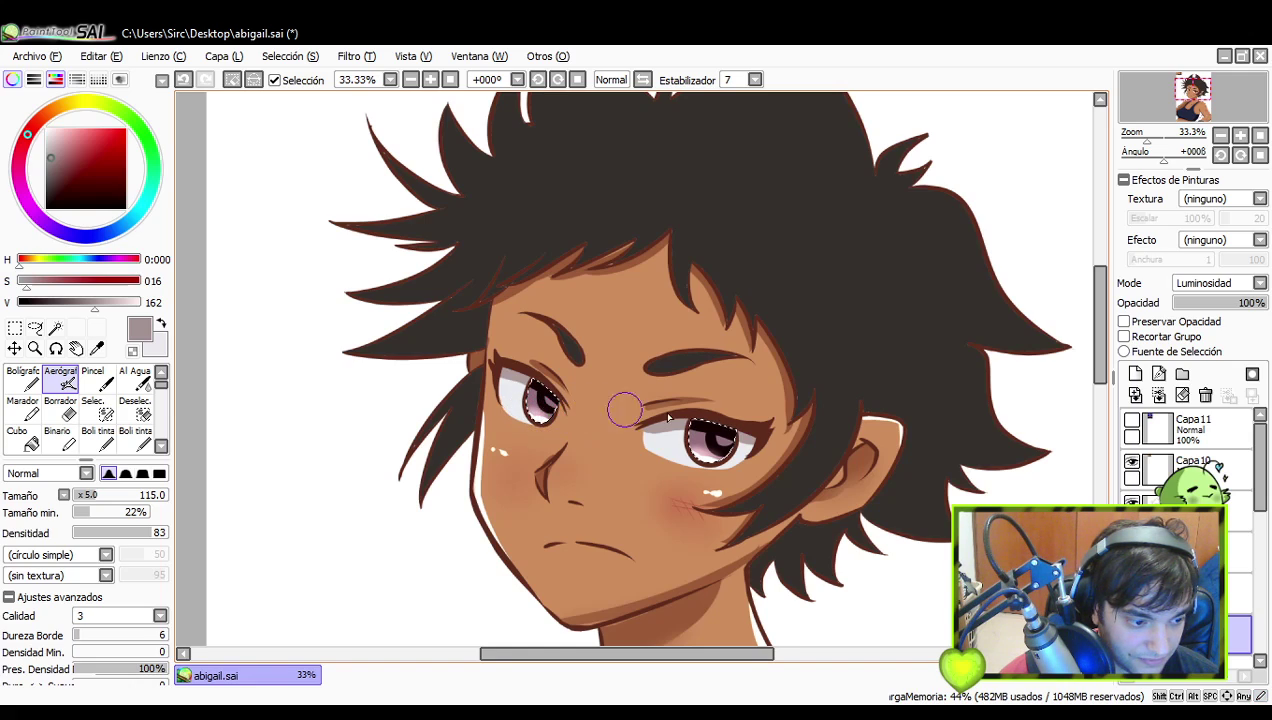
key(ctrl+z)
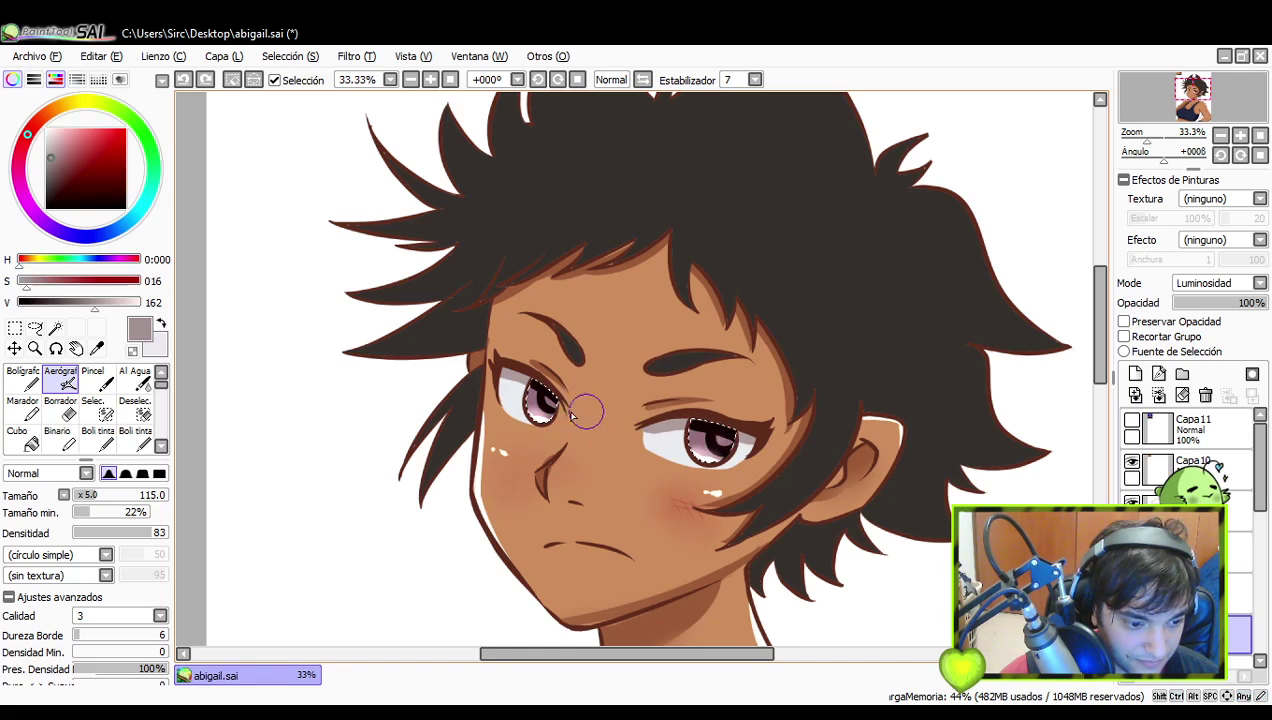
drag(538, 410, 557, 408)
key(ctrl+z)
drag(713, 442, 693, 452)
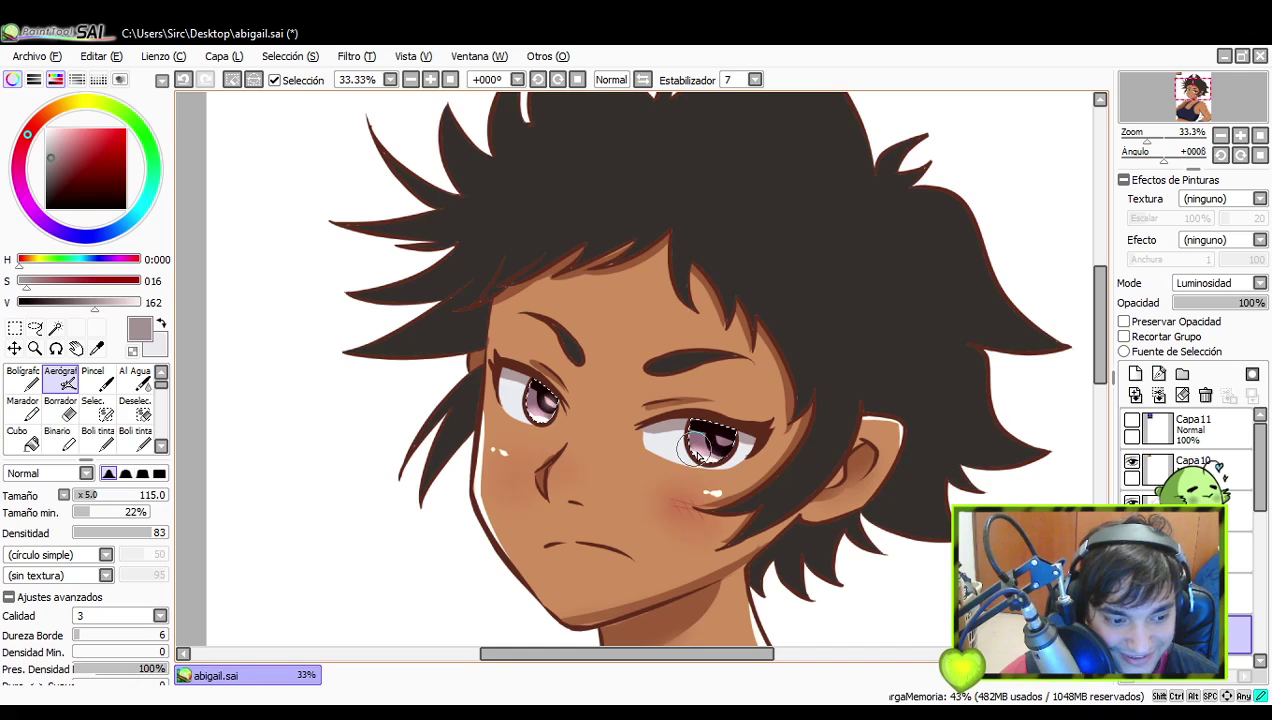
drag(572, 409, 524, 412)
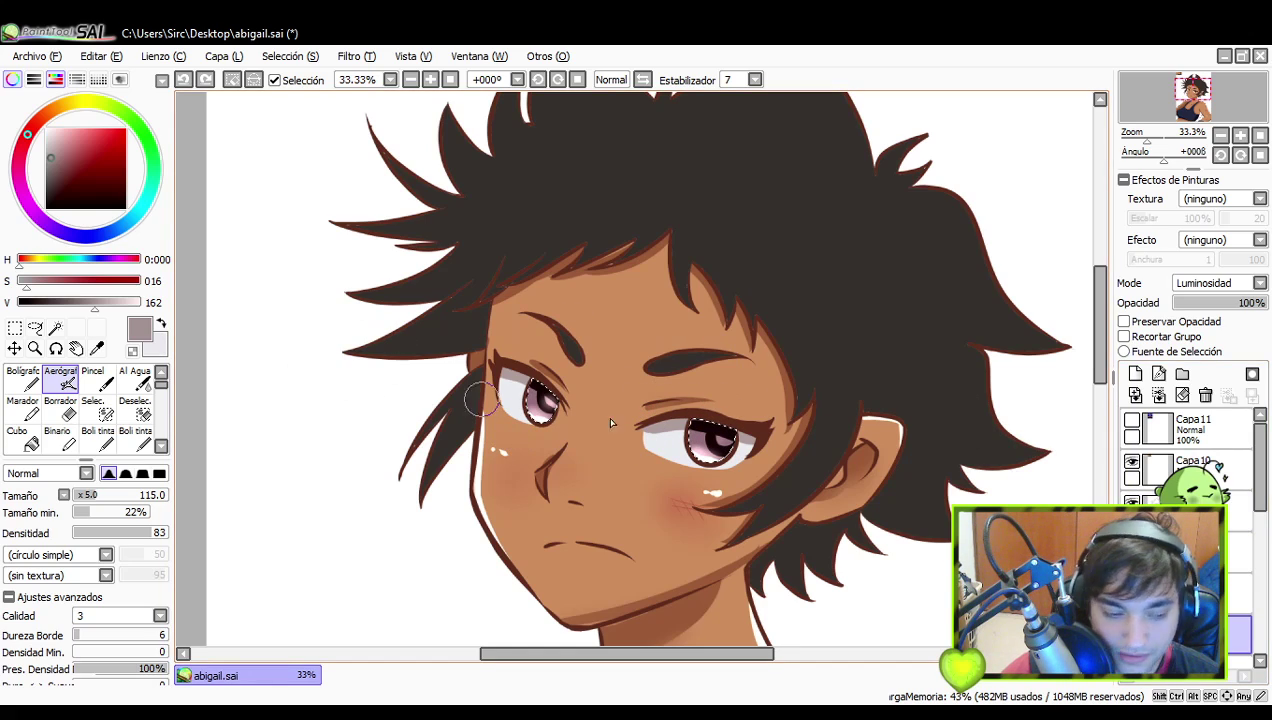
- Examine the shaded irises against the whole face and shoulders at 25% zoom
scroll(1265, 510, down, 1)
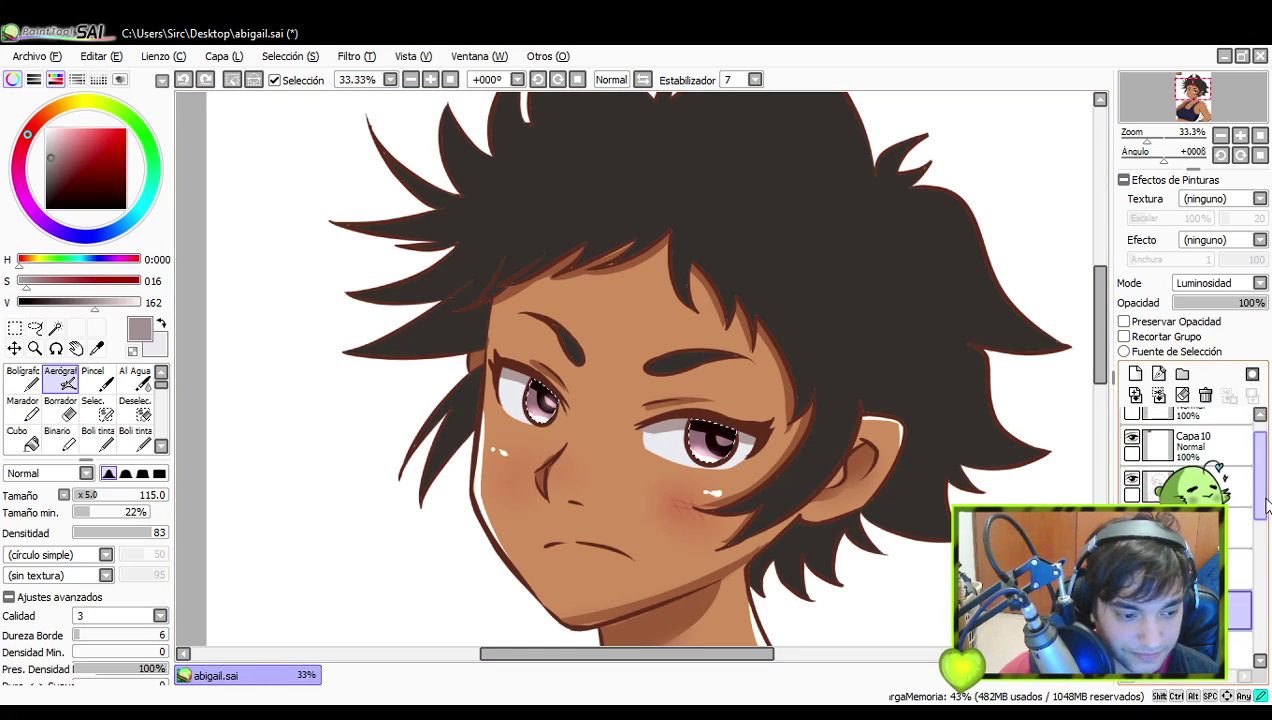
click(1221, 135)
mouse_move(963, 454)
mouse_down()
mouse_move(957, 417)
mouse_move(960, 460)
mouse_up()
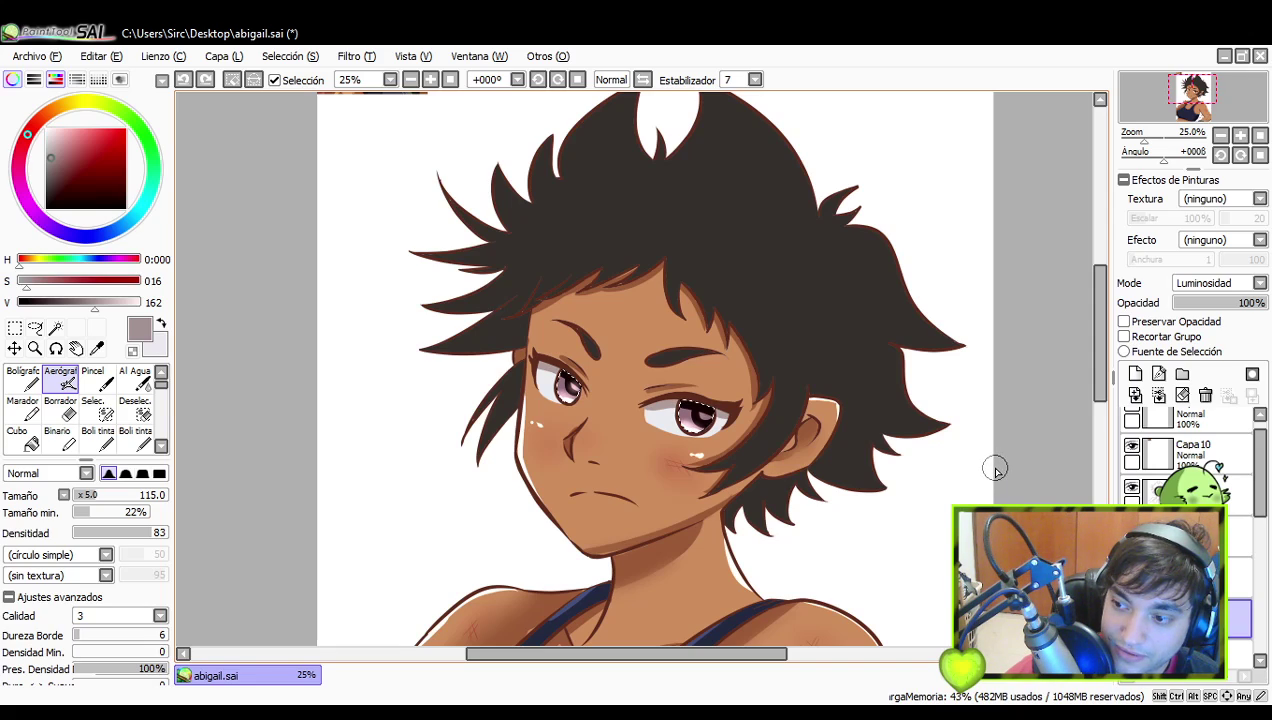
mouse_move(990, 486)
mouse_down()
mouse_move(1004, 449)
mouse_move(999, 467)
mouse_up()
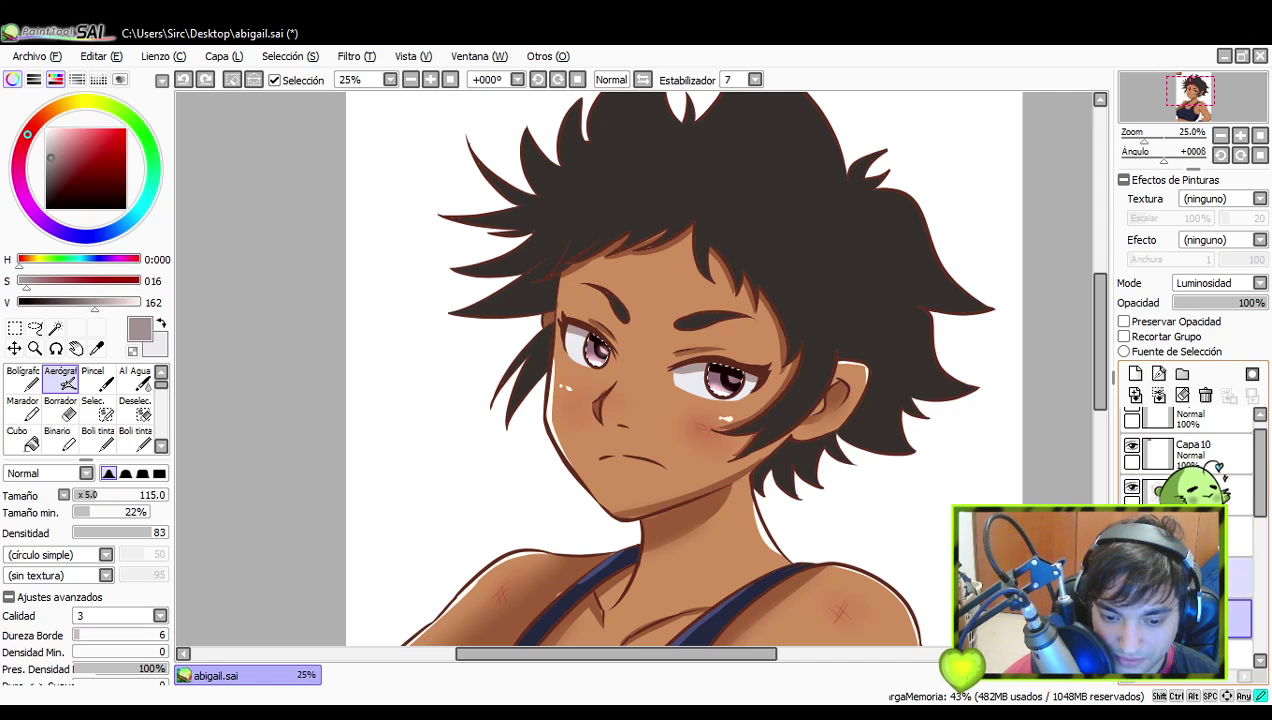
mouse_move(914, 473)
mouse_down()
mouse_move(954, 323)
mouse_move(950, 290)
mouse_move(918, 362)
mouse_move(914, 417)
mouse_move(943, 468)
mouse_move(948, 450)
mouse_up()
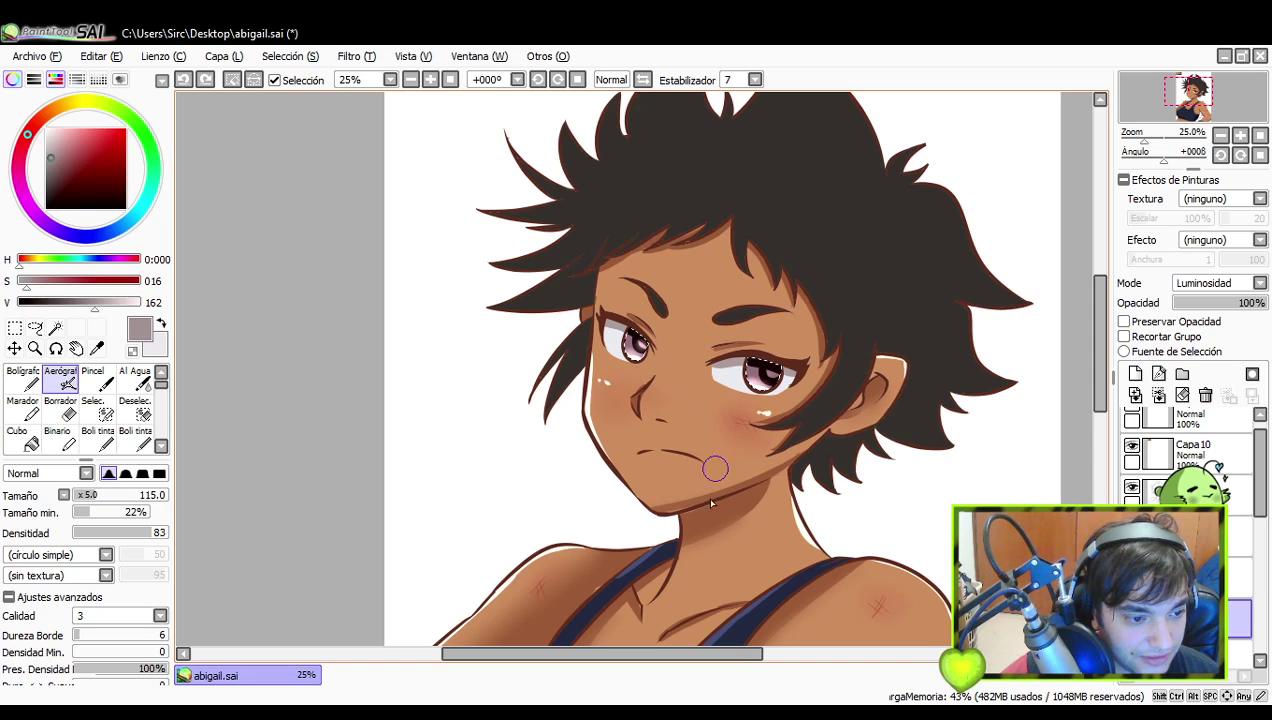
mouse_move(716, 590)
mouse_down()
mouse_move(706, 586)
mouse_move(730, 548)
mouse_move(764, 526)
mouse_up()
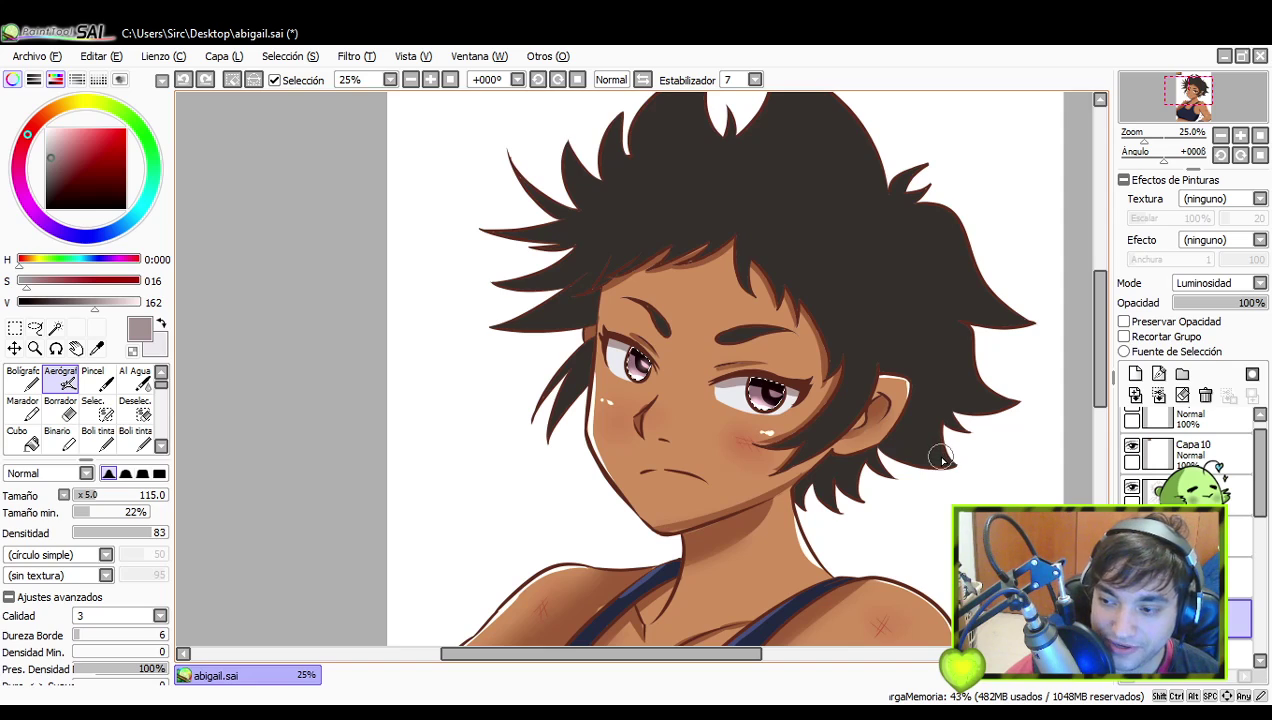
mouse_move(918, 520)
mouse_down()
mouse_move(897, 443)
mouse_move(908, 457)
mouse_up()
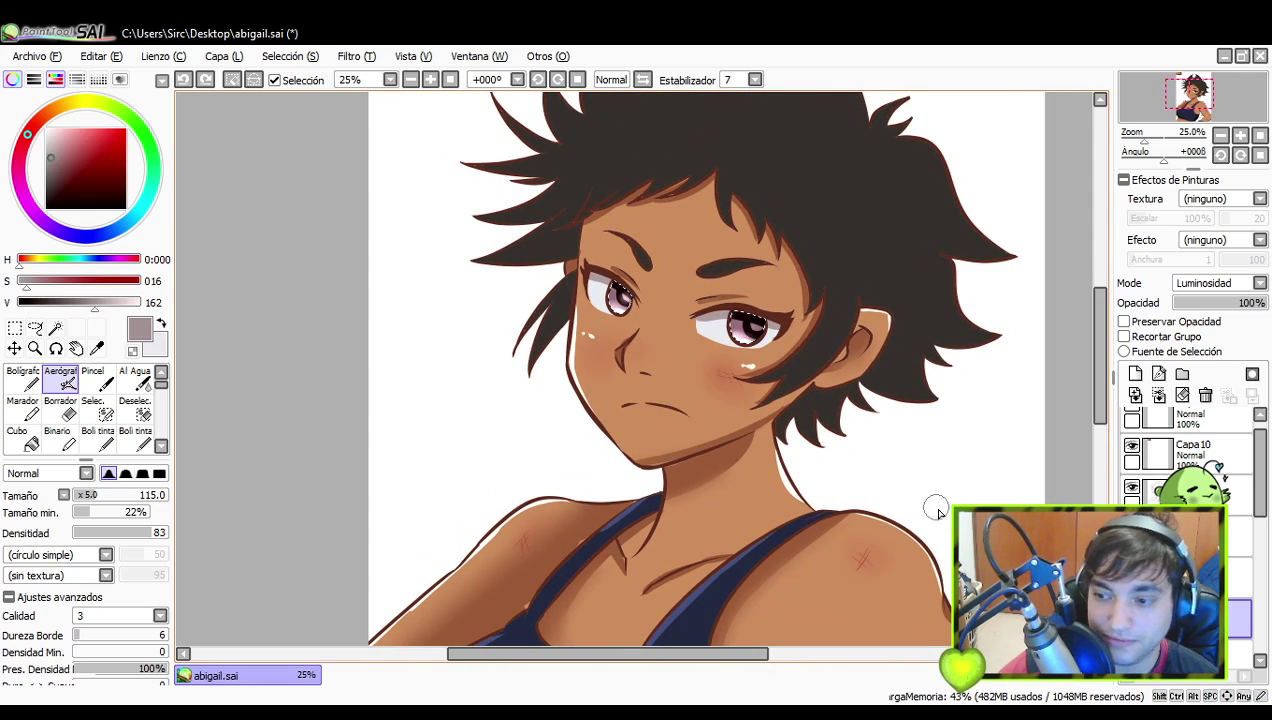
mouse_move(872, 477)
mouse_down()
mouse_move(975, 471)
mouse_move(925, 522)
mouse_move(840, 531)
mouse_up()
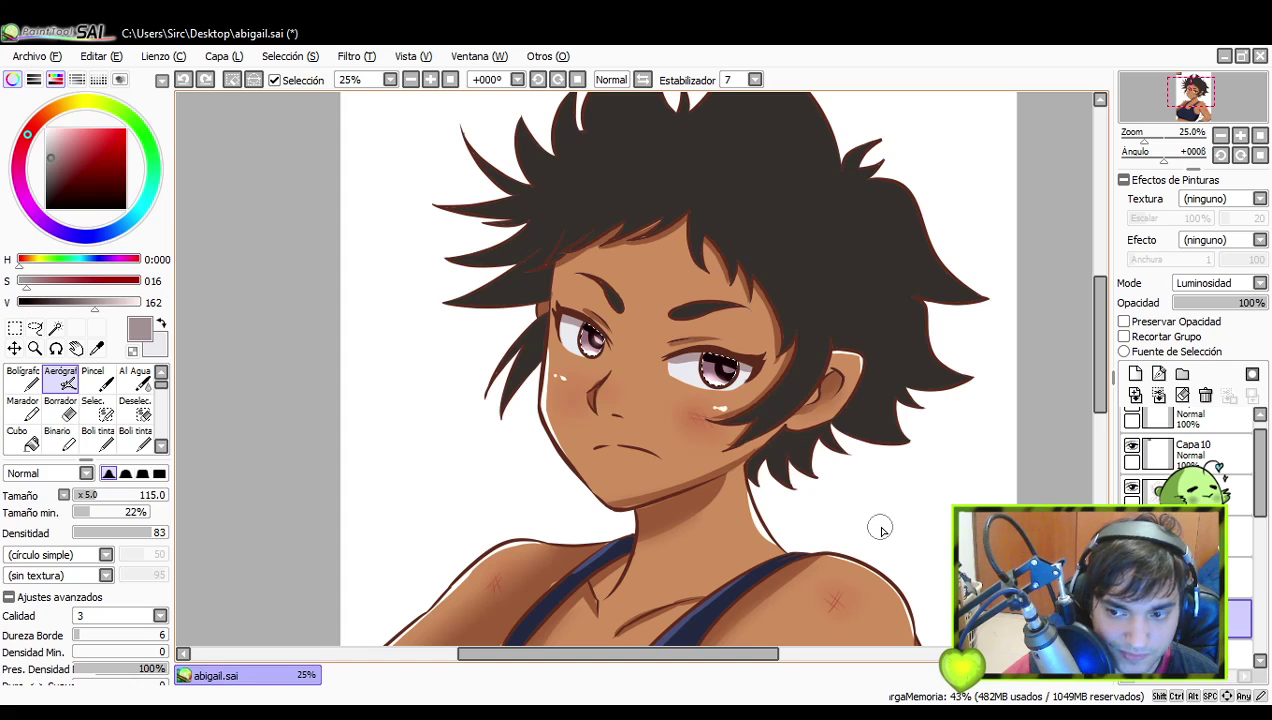
drag(884, 525, 940, 505)
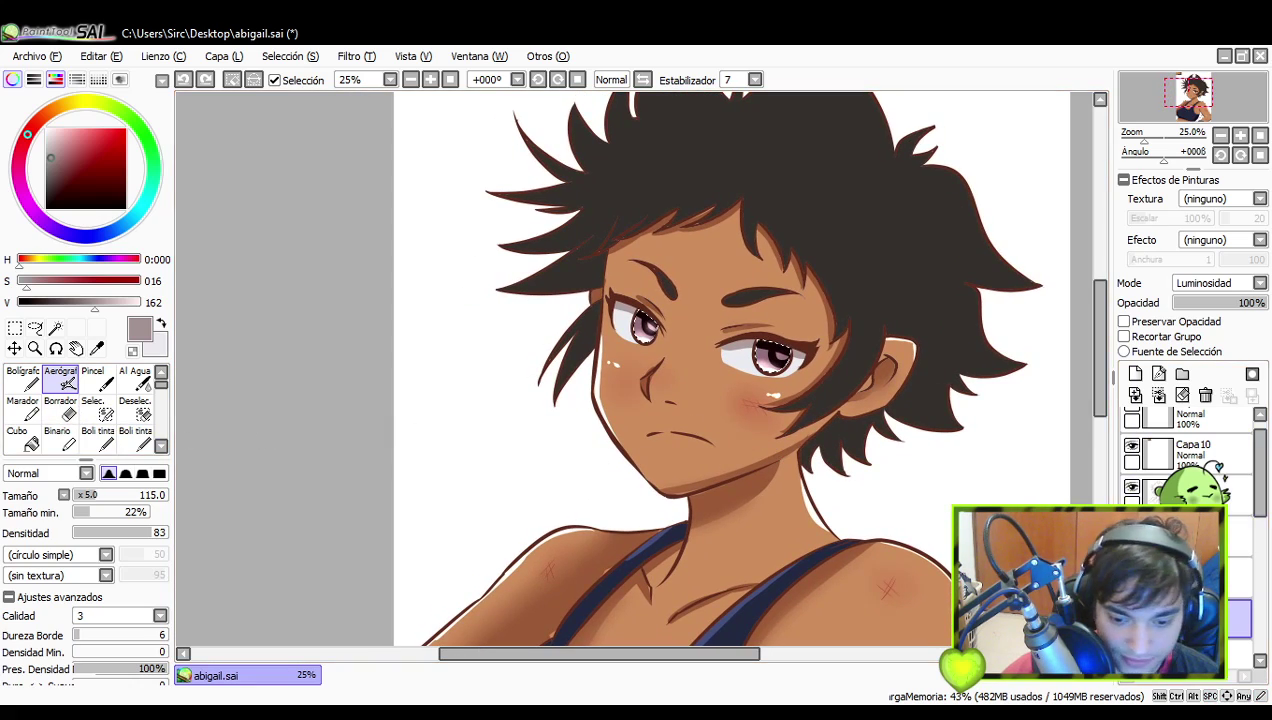
- On the Normal-mode pupil layer, sample the near-black pupil colour and airbrush it over the iris nearer the ear
scroll(1228, 540, down, 3)
click(1229, 565)
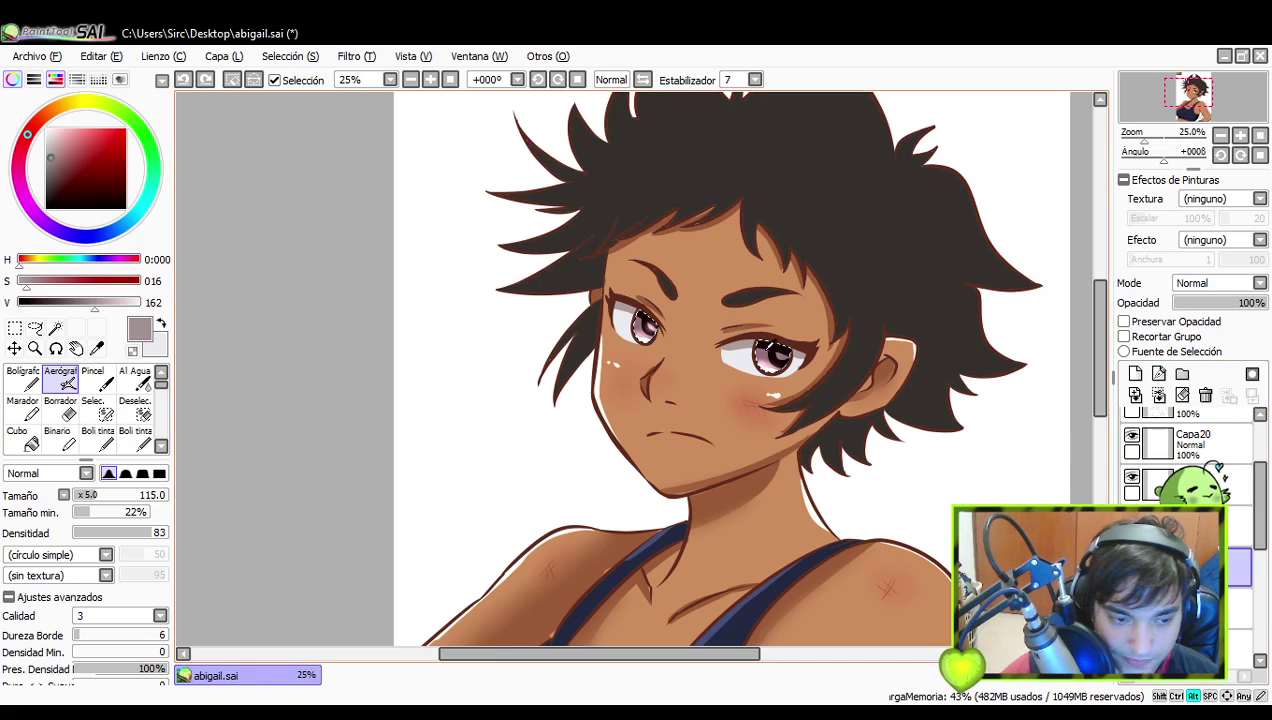
alt+click(641, 325)
click(789, 355)
drag(756, 347, 796, 359)
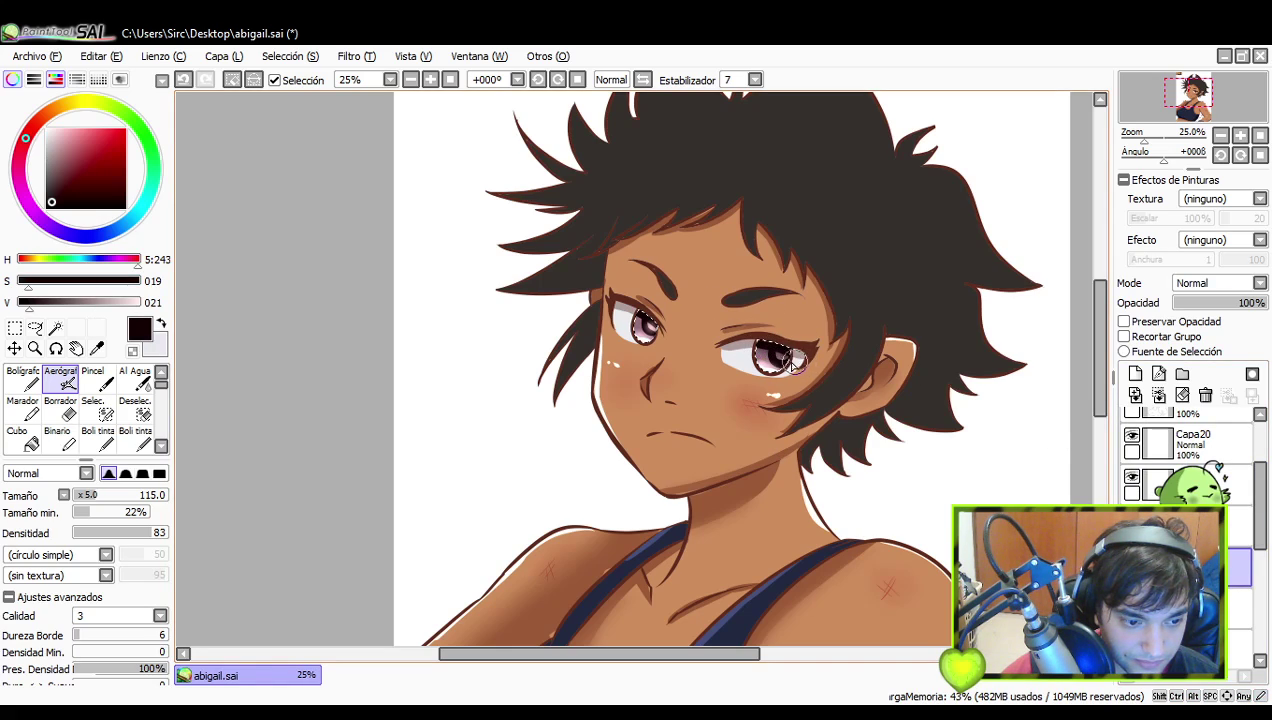
drag(626, 314, 666, 334)
key(ctrl+z)
drag(950, 357, 920, 373)
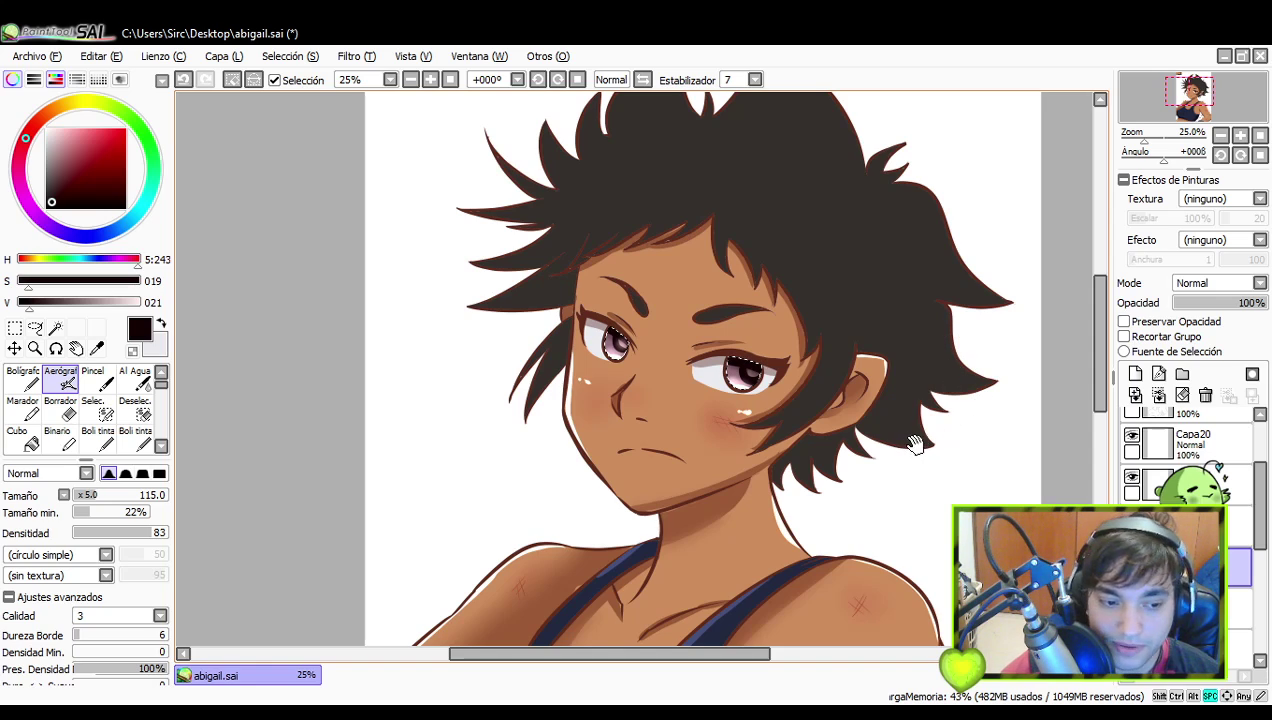
drag(912, 445, 905, 418)
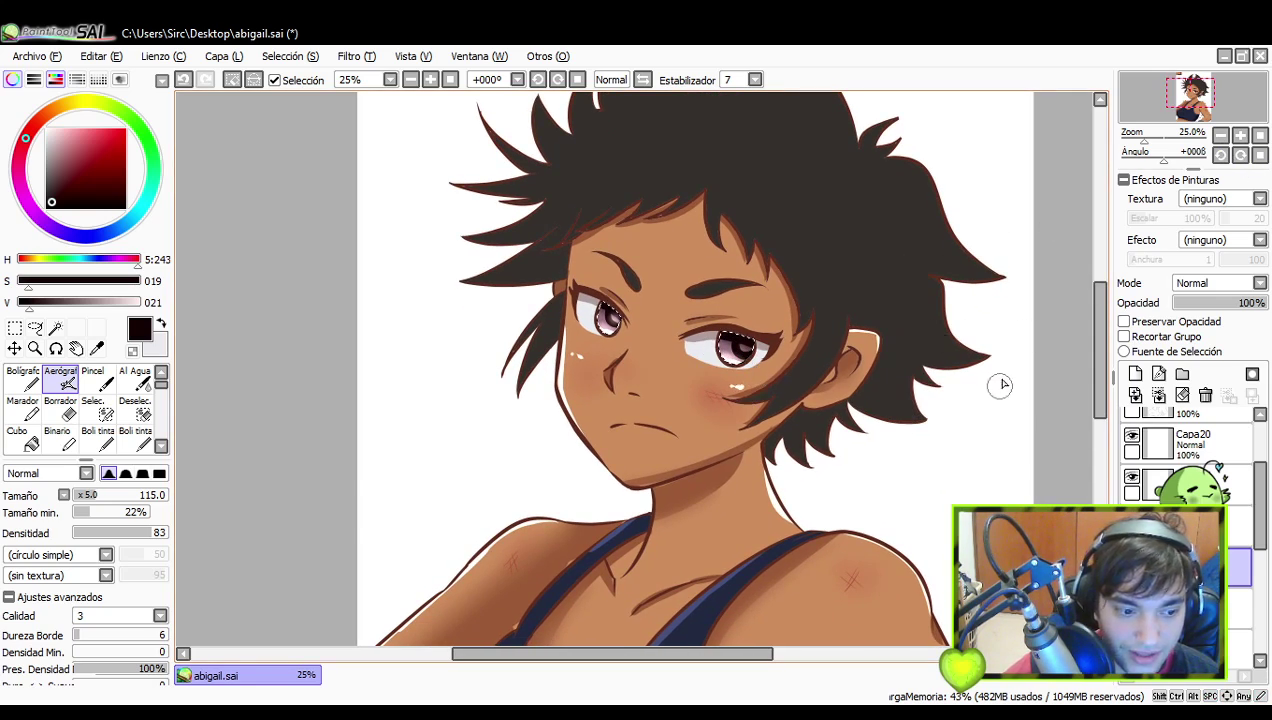
mouse_move(912, 387)
mouse_down()
mouse_move(892, 330)
mouse_move(1000, 428)
mouse_up()
mouse_move(835, 465)
mouse_down()
mouse_move(898, 462)
mouse_move(870, 455)
mouse_move(792, 483)
mouse_move(829, 428)
mouse_move(832, 505)
mouse_move(800, 466)
mouse_move(792, 496)
mouse_move(760, 424)
mouse_move(744, 439)
mouse_move(625, 410)
mouse_up()
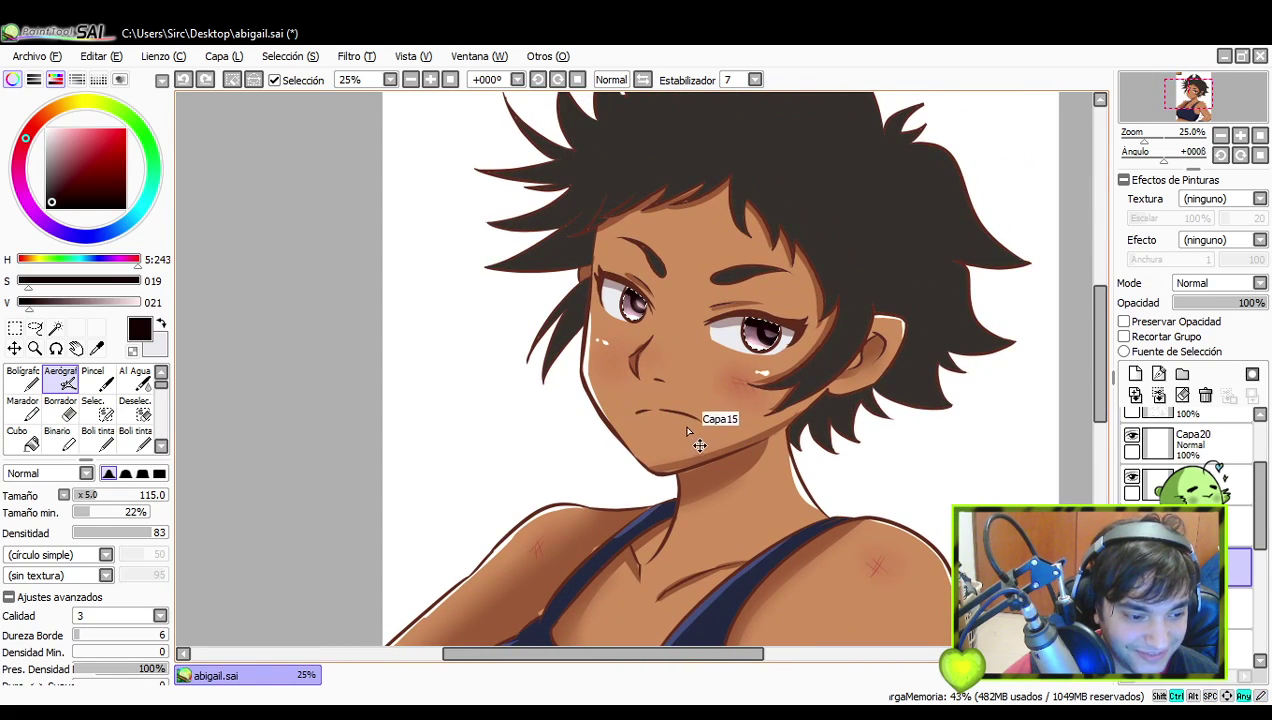
mouse_move(896, 422)
mouse_down()
mouse_move(886, 456)
mouse_move(928, 414)
mouse_up()
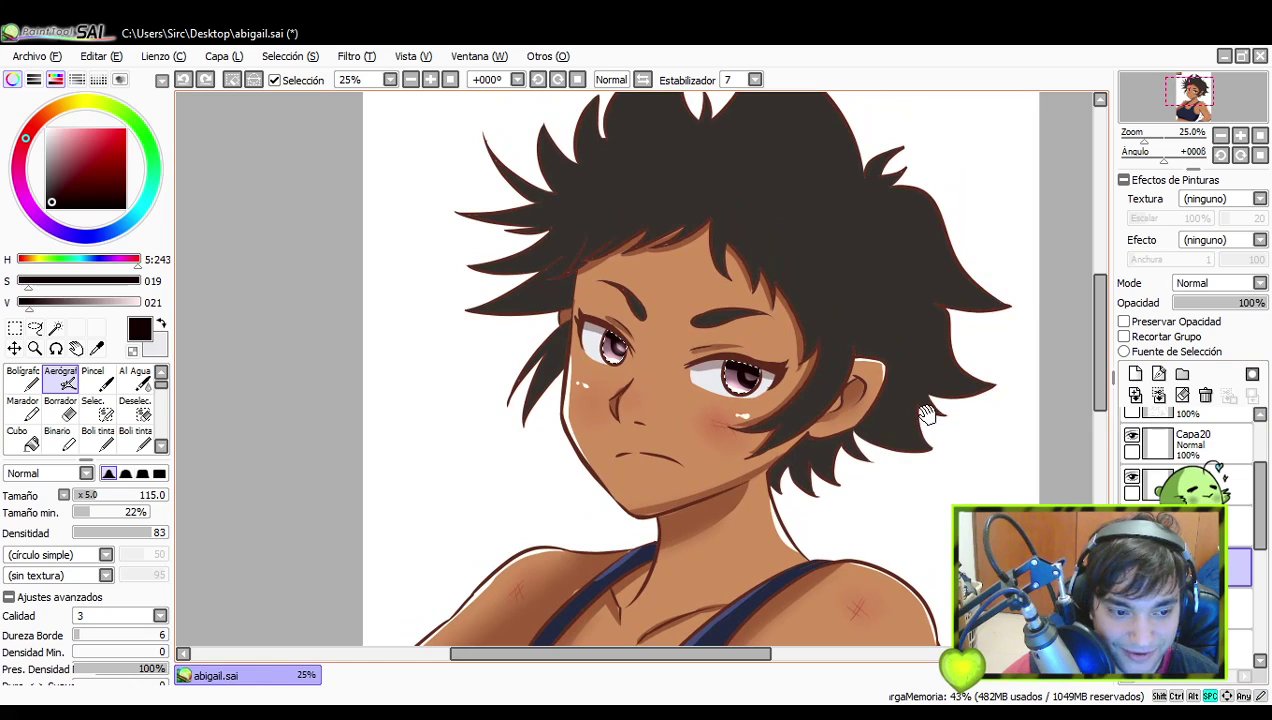
- Clear the selection around the irises and sample the dark hair colour for the pen tool
click(15, 328)
mouse_move(1022, 374)
mouse_down()
mouse_move(943, 363)
mouse_move(935, 380)
mouse_up()
key(n)
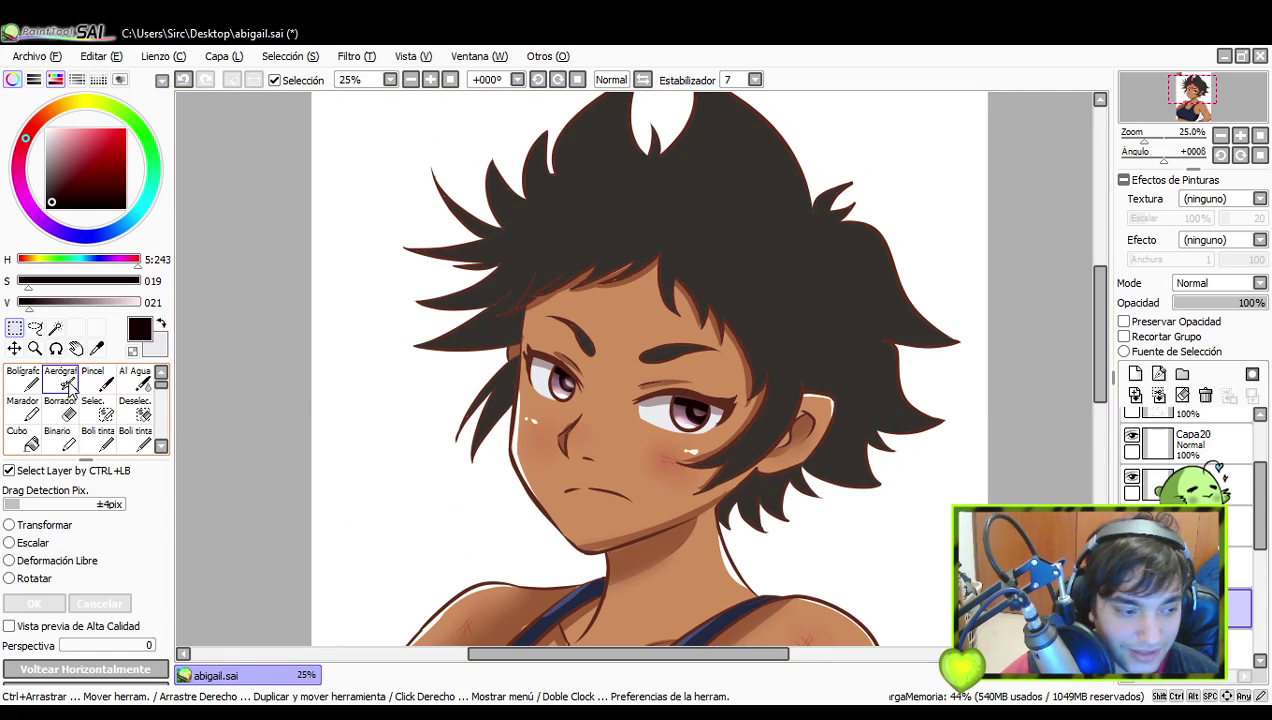
alt+click(829, 378)
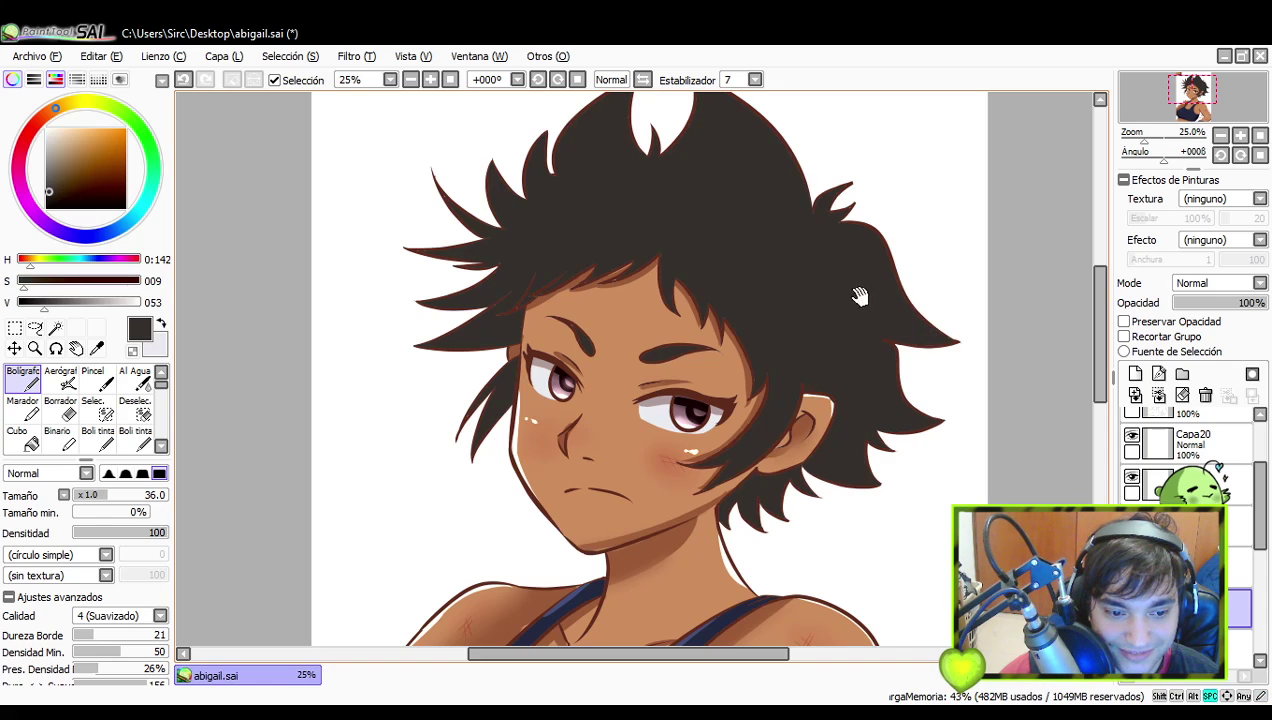
- Try retouching the edges of the fringe and the lock over the cheek with size 36 pen strokes
drag(848, 250, 873, 314)
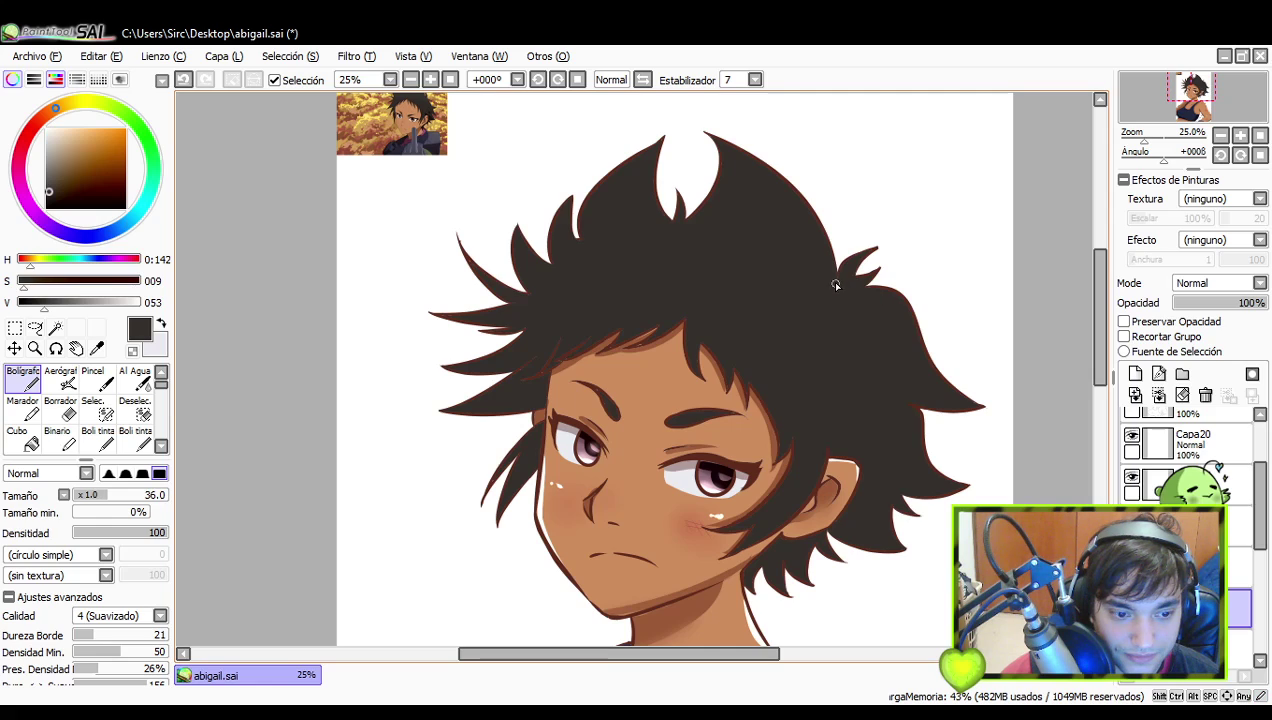
scroll(690, 295, up, 2)
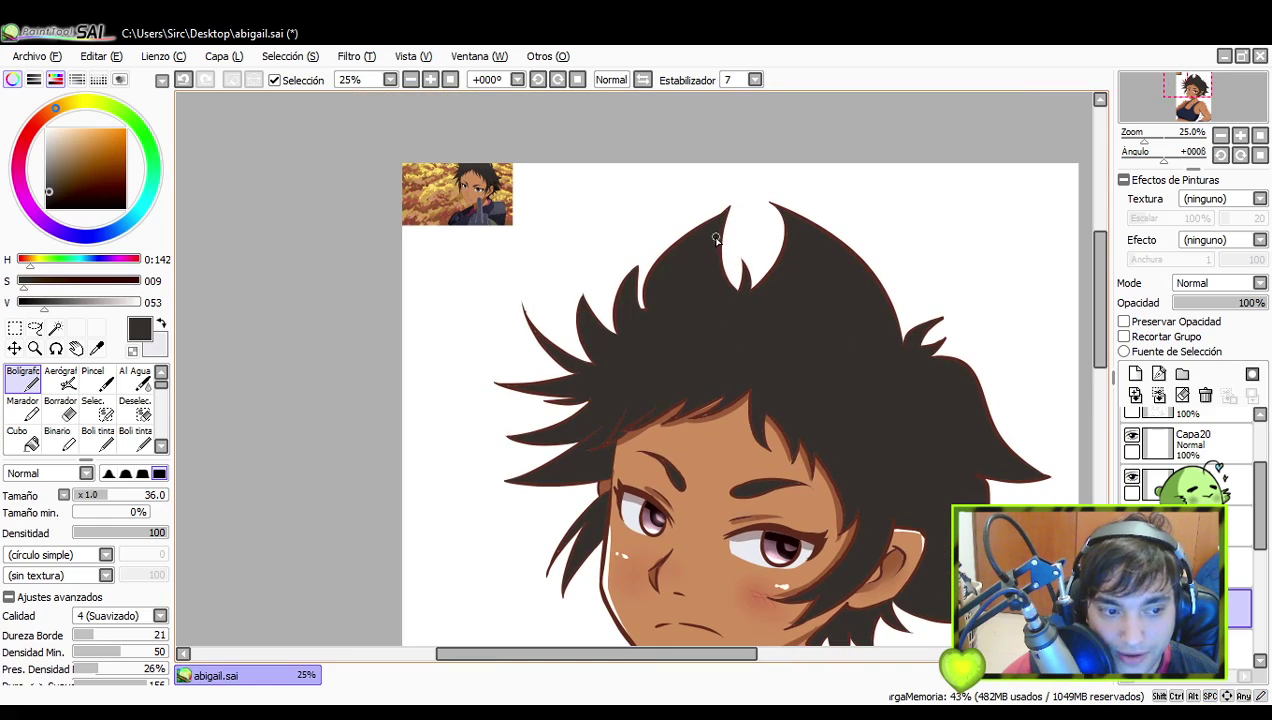
key(space)
drag(720, 332, 783, 286)
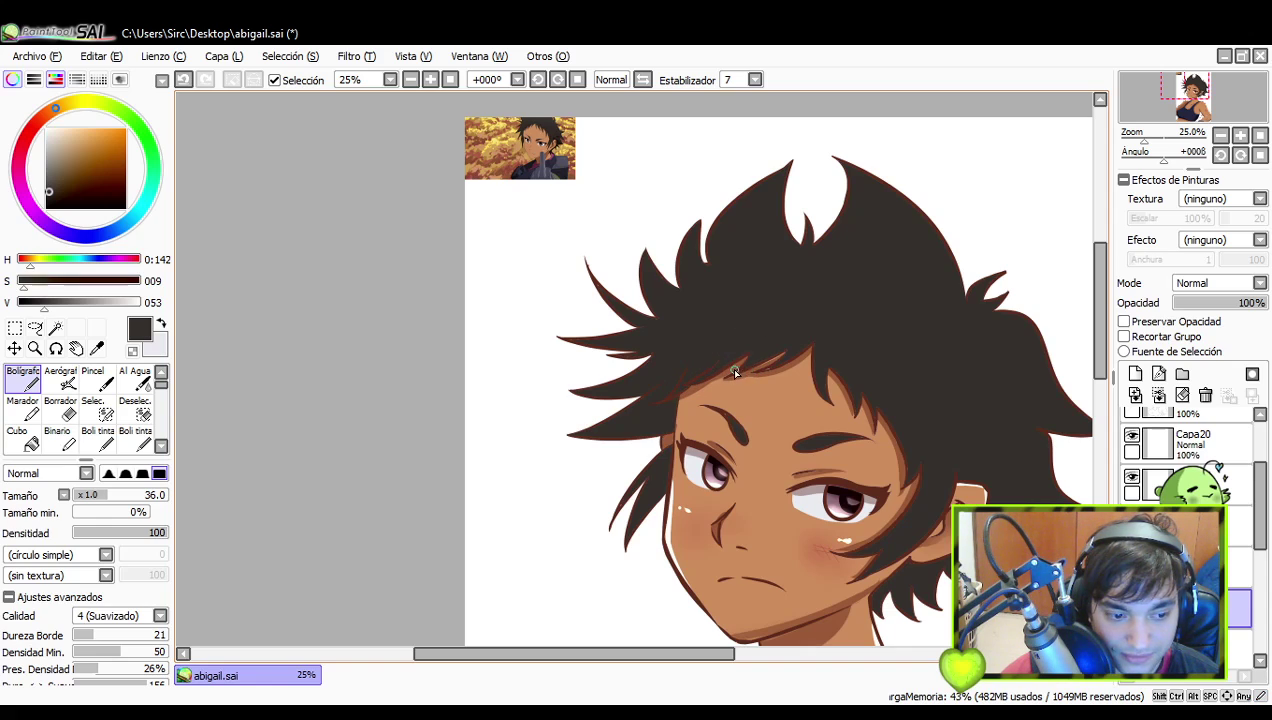
key(ctrl+z)
drag(732, 375, 758, 362)
key(ctrl+z)
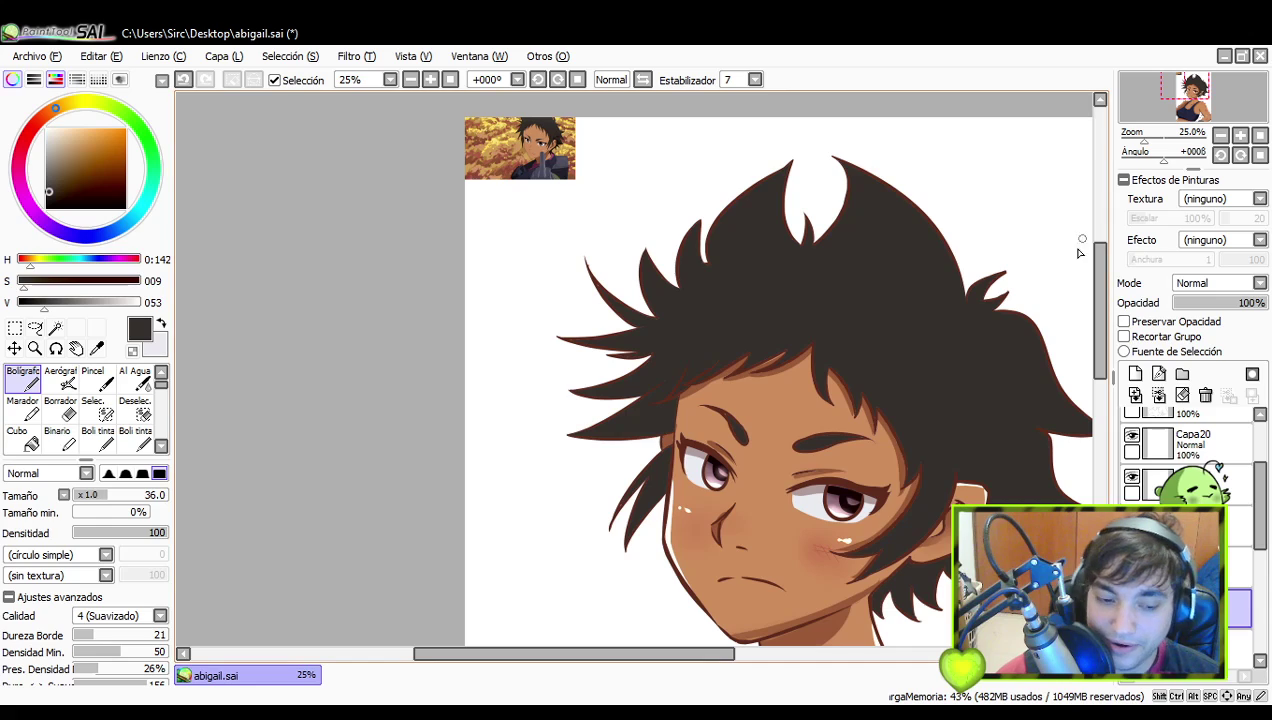
drag(814, 359, 806, 321)
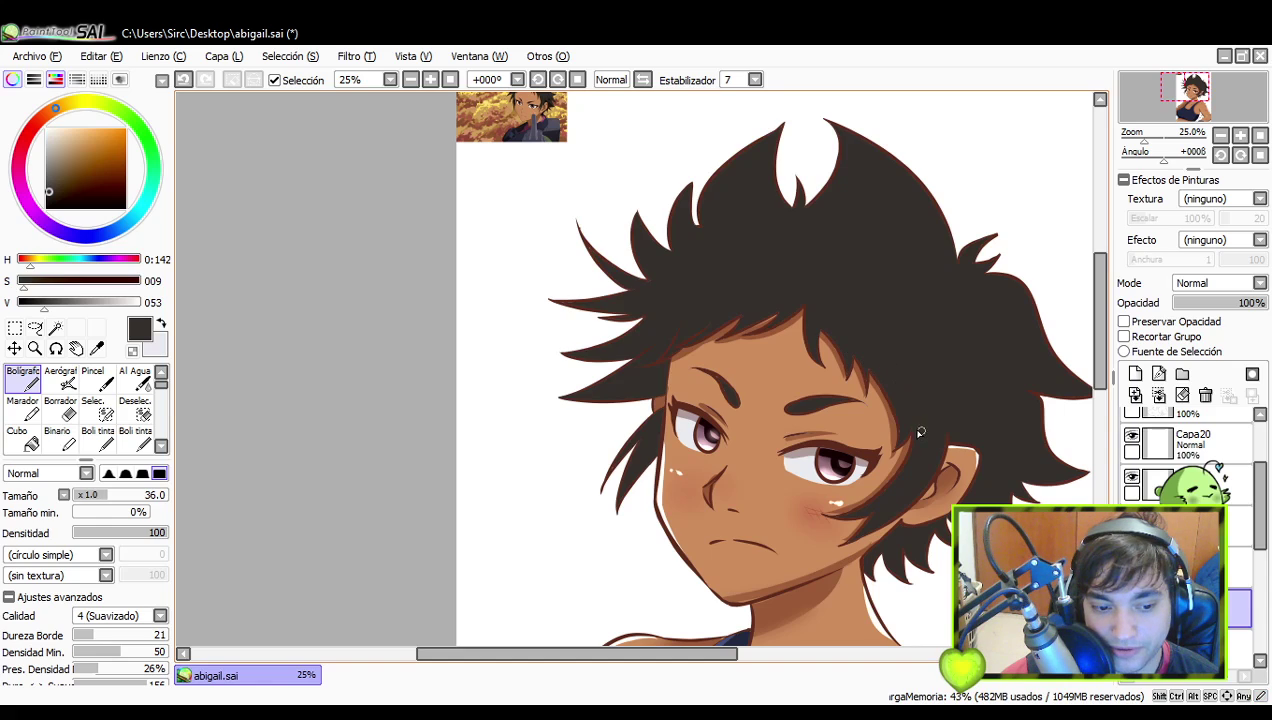
mouse_move(869, 515)
mouse_down()
mouse_move(881, 467)
mouse_move(864, 486)
mouse_up()
key(ctrl+z)
key(ctrl+z)
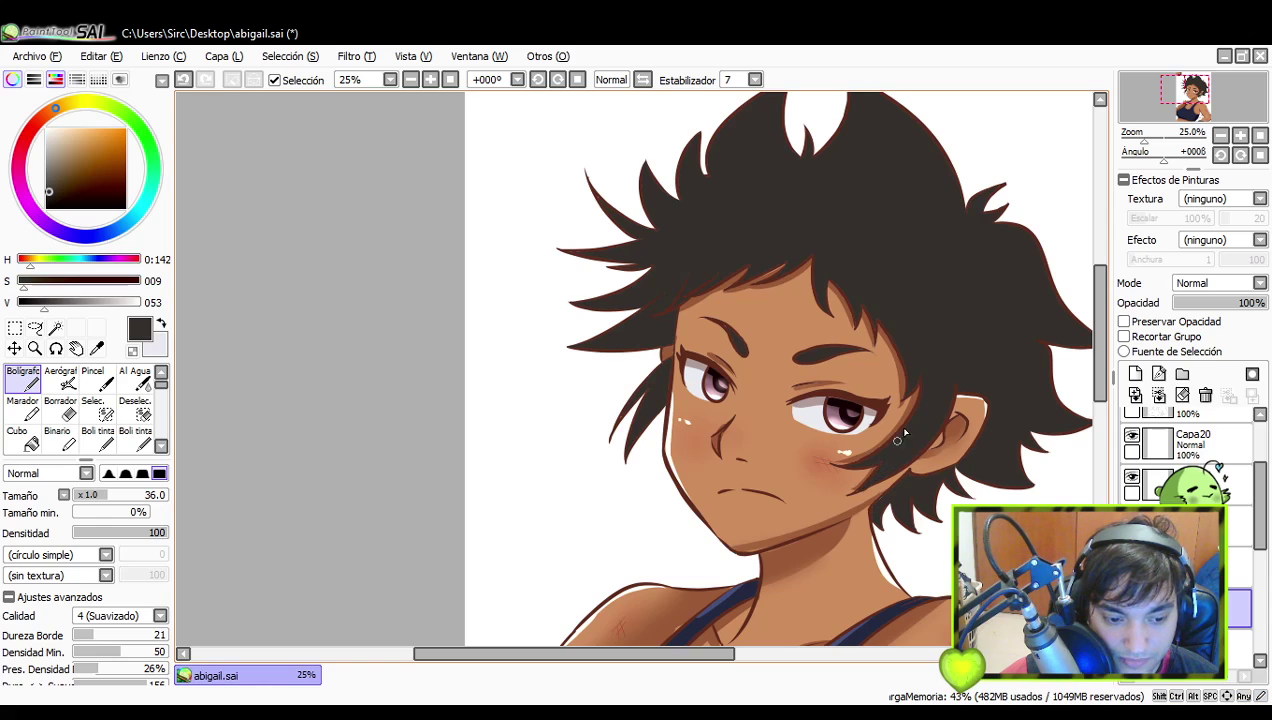
mouse_move(729, 357)
mouse_down()
mouse_move(755, 404)
mouse_move(762, 386)
mouse_move(871, 395)
mouse_up()
key(ctrl+z)
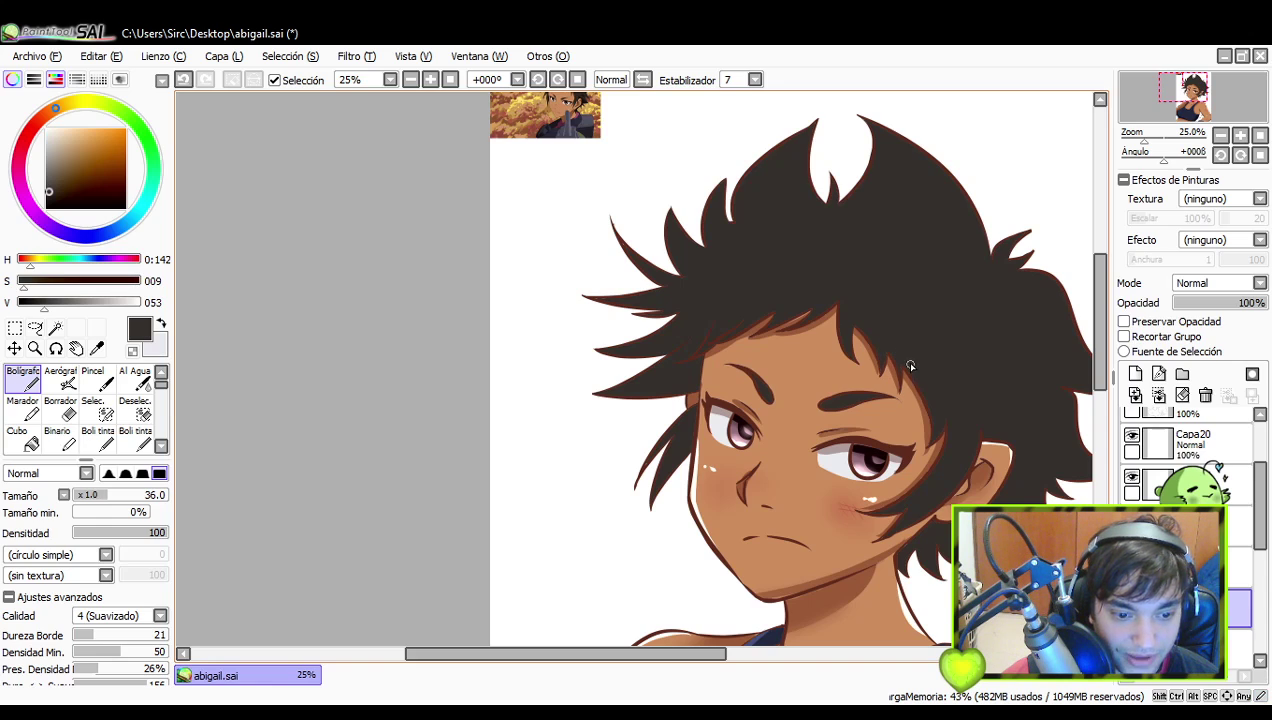
drag(793, 306, 778, 406)
drag(665, 411, 736, 388)
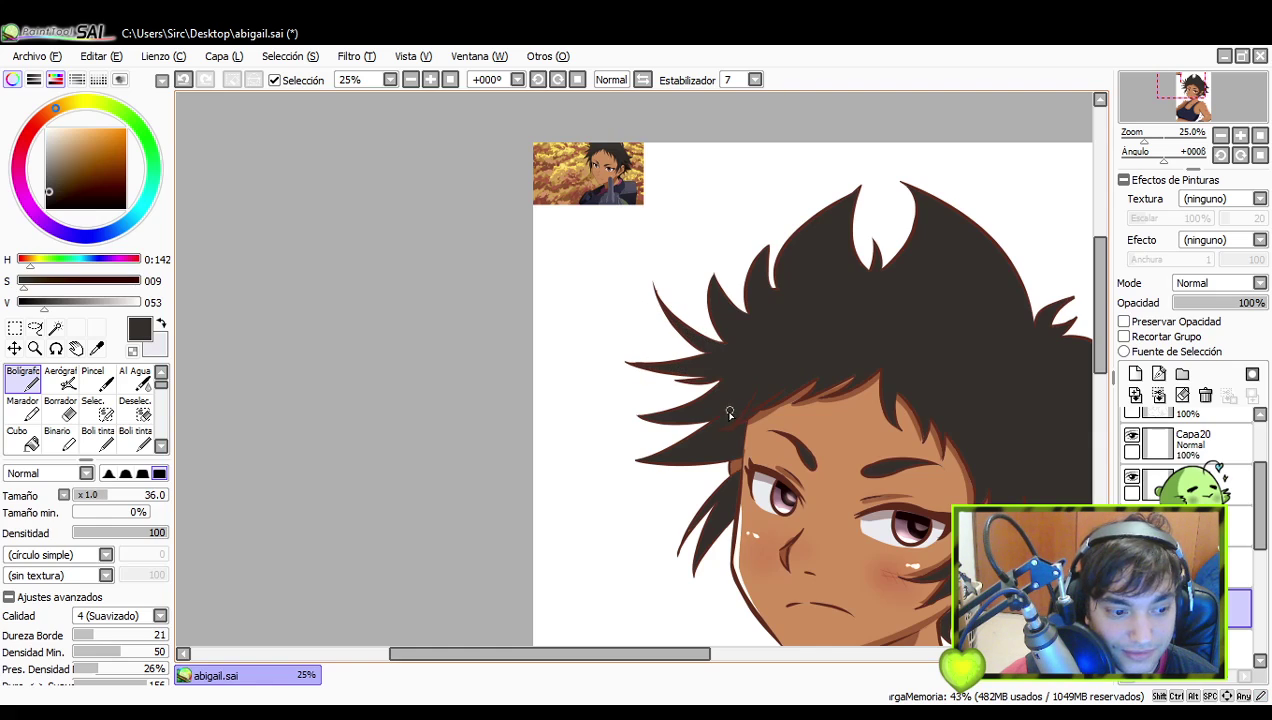
drag(876, 316, 840, 361)
drag(893, 375, 753, 219)
drag(879, 446, 901, 395)
drag(787, 450, 807, 444)
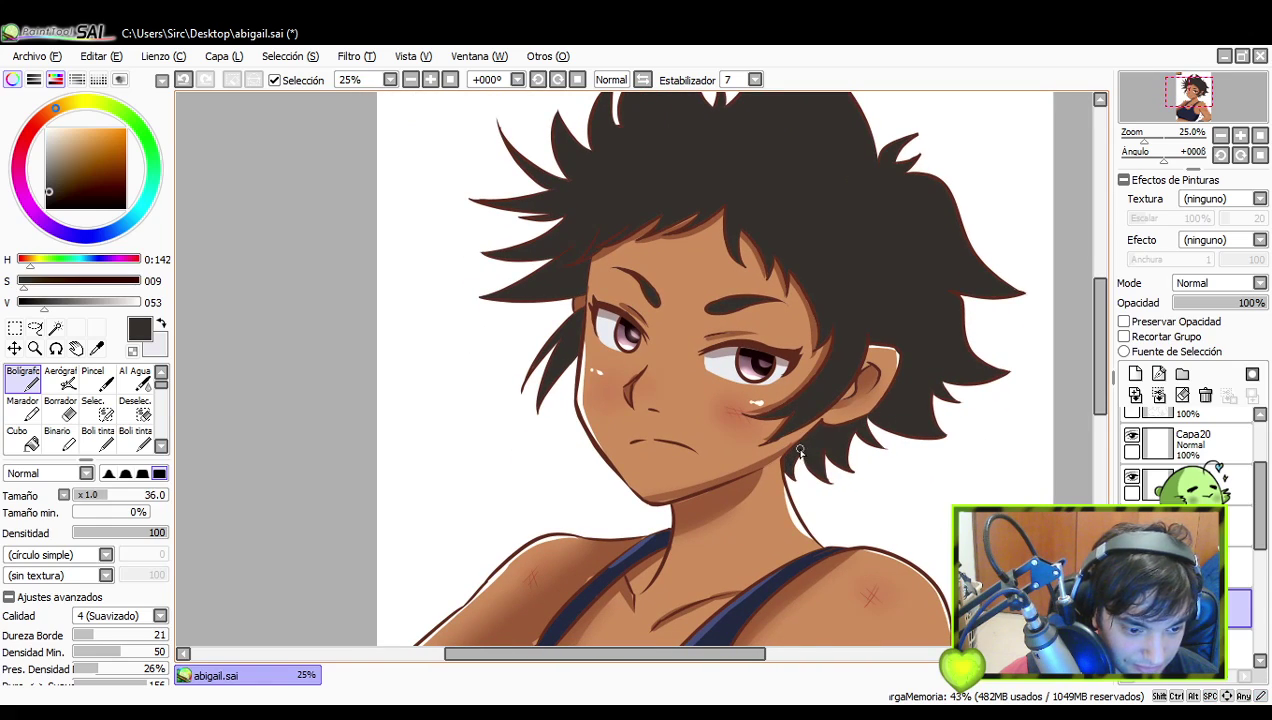
mouse_move(533, 378)
mouse_down()
mouse_move(590, 393)
mouse_move(578, 407)
mouse_move(587, 399)
mouse_up()
key(ctrl+z)
key(ctrl+z)
drag(746, 262, 708, 312)
drag(886, 316, 897, 462)
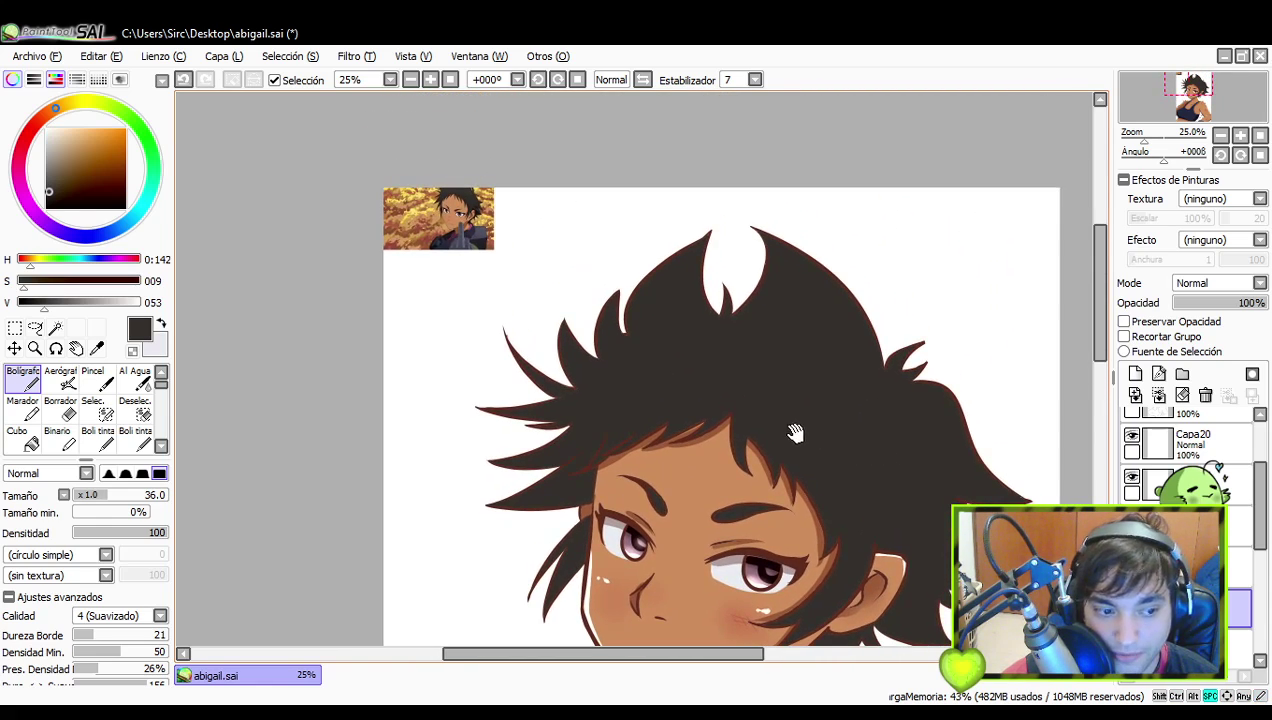
drag(773, 415, 846, 398)
drag(752, 375, 753, 364)
drag(937, 411, 869, 378)
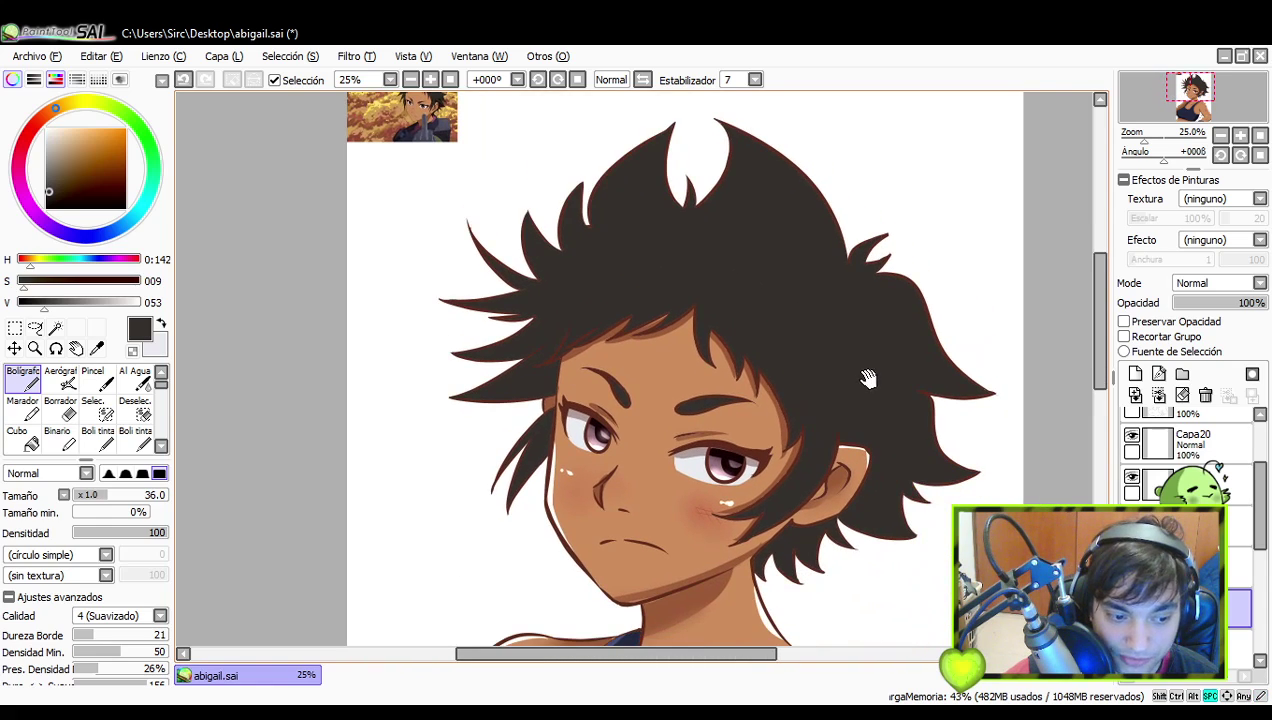
drag(965, 483, 937, 417)
drag(817, 405, 826, 372)
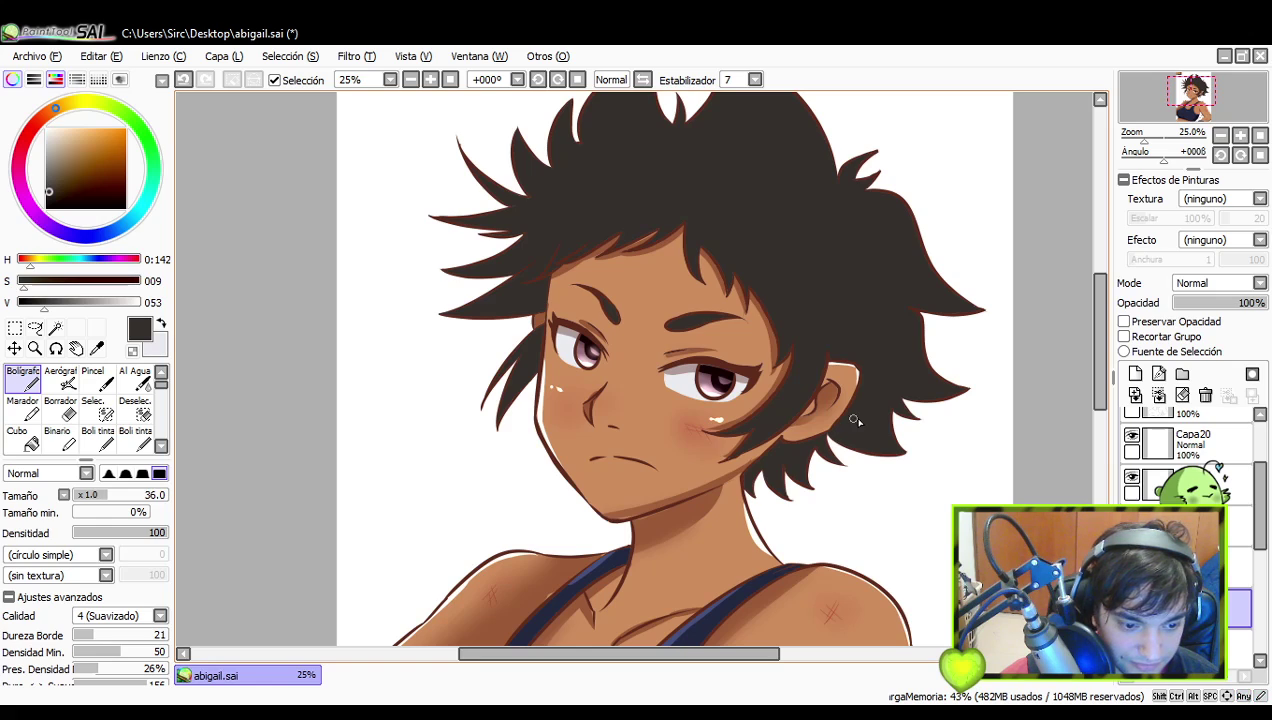
drag(876, 384, 867, 374)
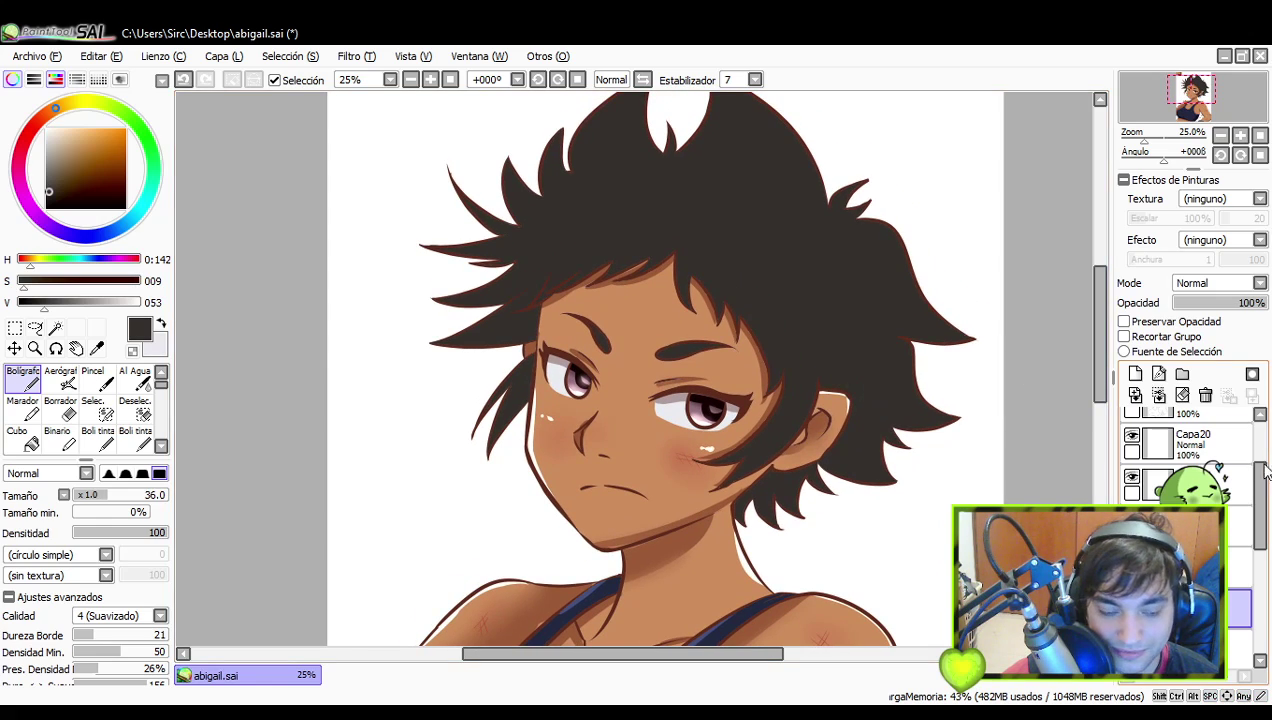
- Select the layer directly below Capa10 and set the pen size to 19
drag(1259, 475, 1259, 434)
click(1217, 463)
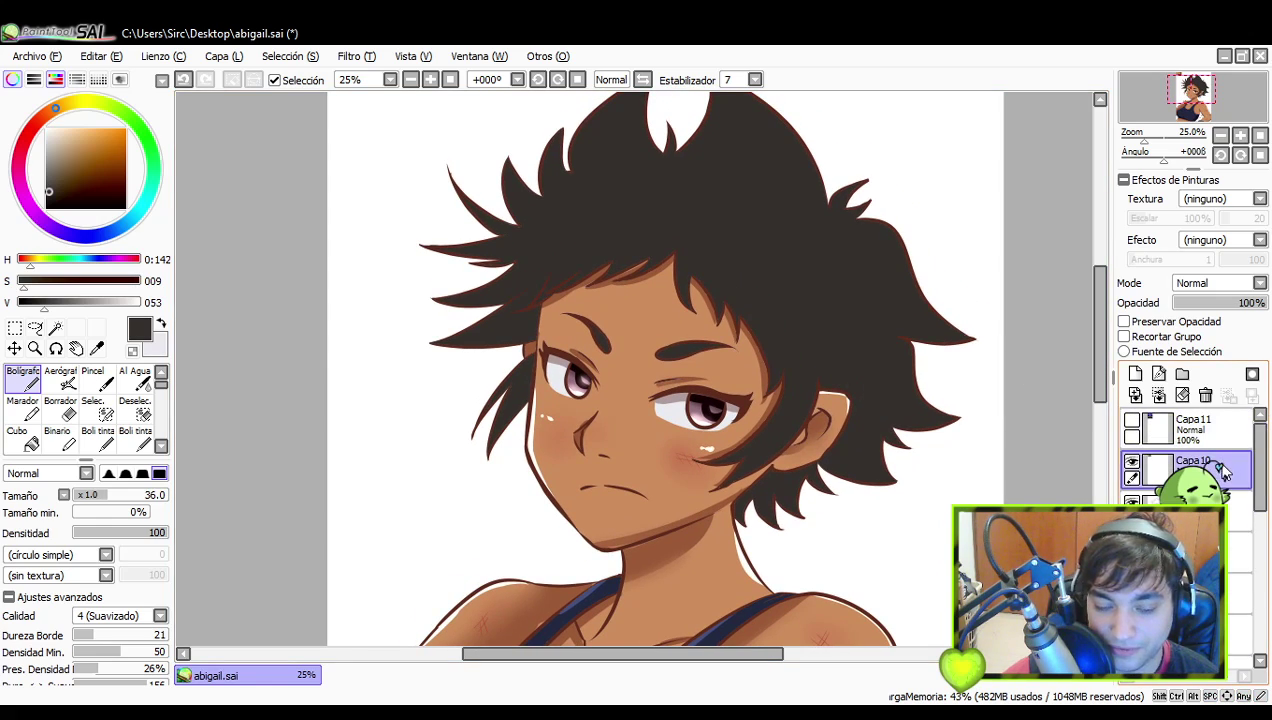
click(1238, 505)
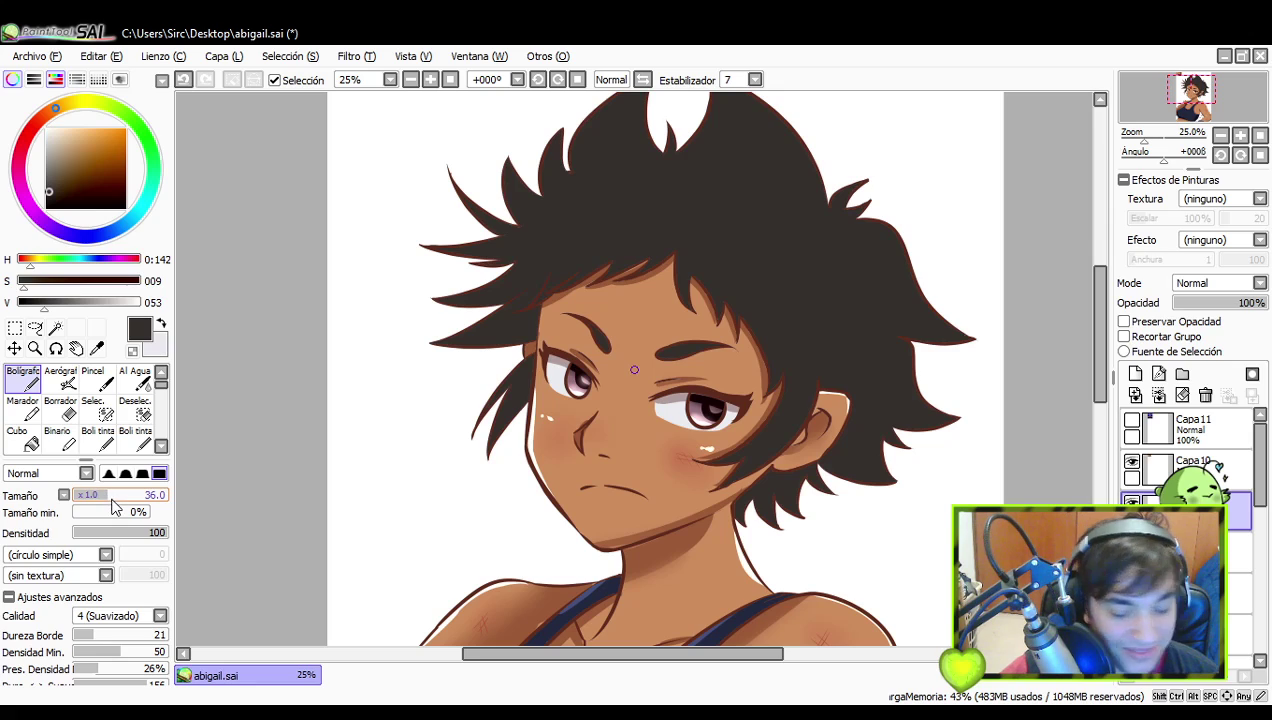
drag(85, 503, 88, 490)
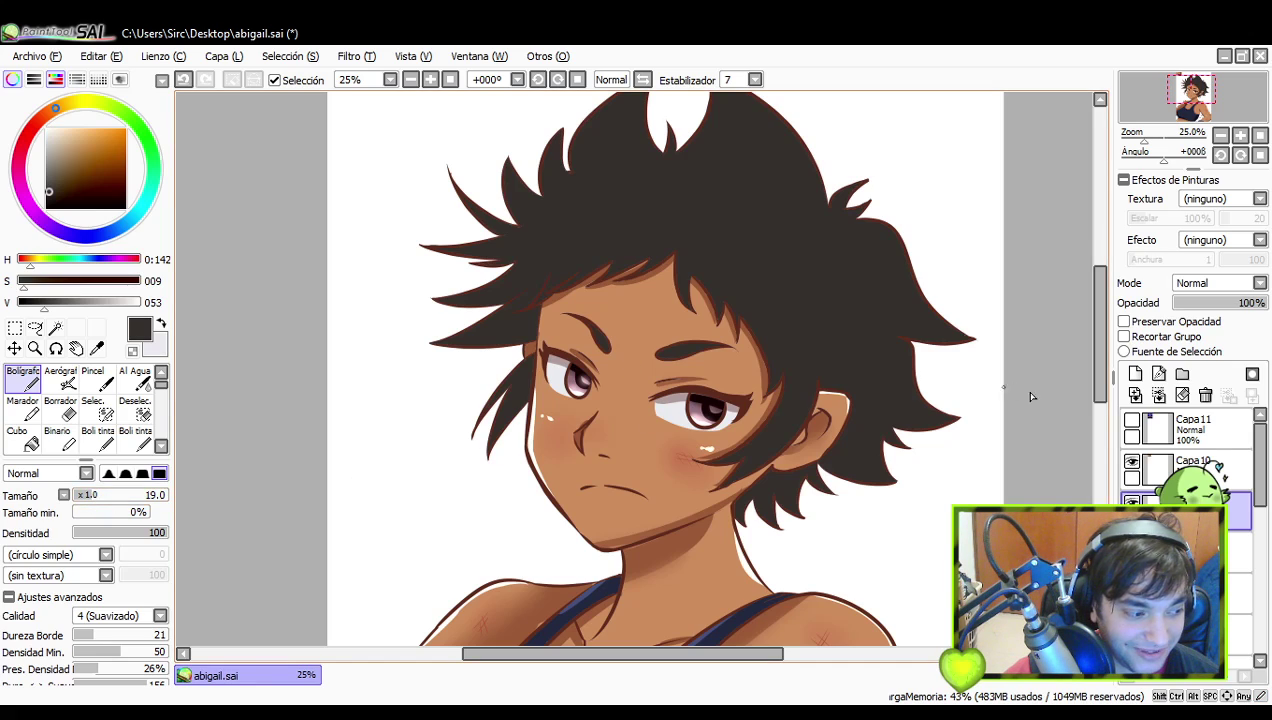
- Draw fine stray hairs off the pointed locks behind the ear and beside the small tuft at the back of the head
drag(888, 430, 958, 412)
key(ctrl+z)
mouse_move(882, 428)
mouse_down()
mouse_move(969, 424)
mouse_move(897, 426)
mouse_move(916, 441)
mouse_move(950, 424)
mouse_up()
key(ctrl+z)
drag(888, 338, 955, 338)
key(ctrl+z)
key(ctrl+z)
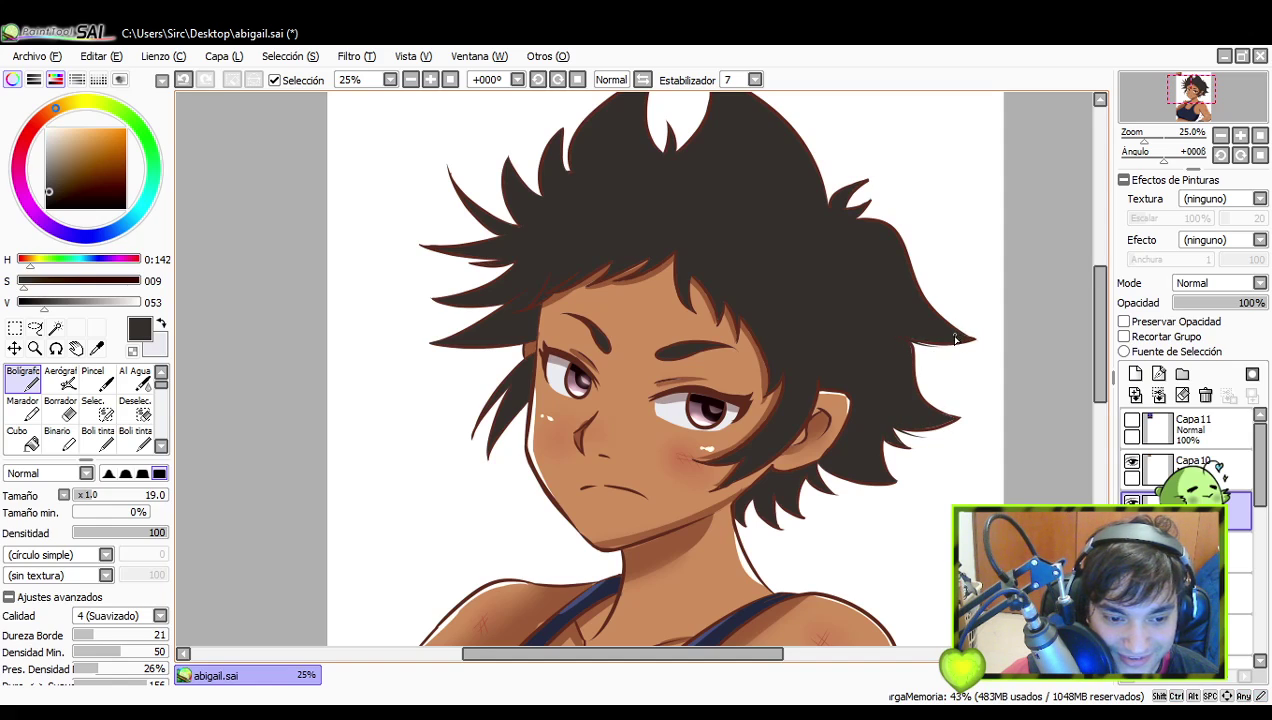
mouse_move(854, 223)
mouse_down()
mouse_move(903, 213)
mouse_move(888, 216)
mouse_up()
key(ctrl+z)
key(ctrl+z)
- Add thin flyaway hairs in the notch at the crown and between the spikes on the face side of the hair
drag(802, 255, 863, 348)
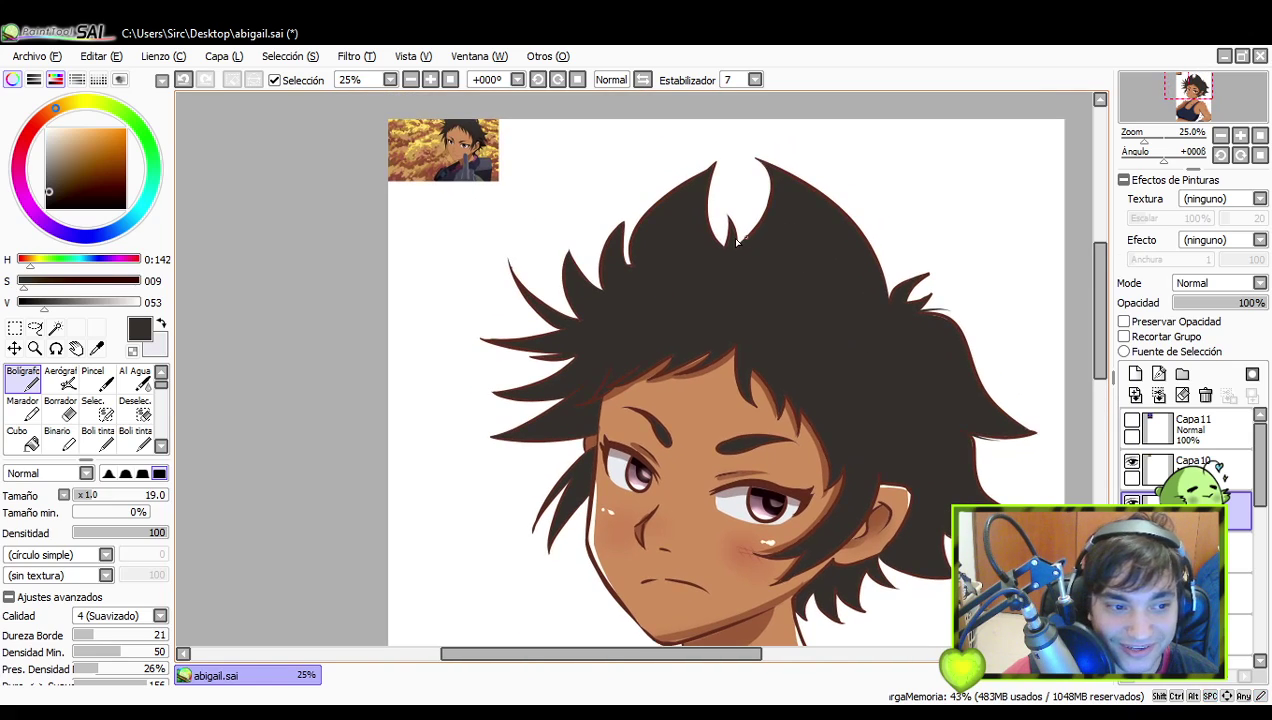
drag(735, 240, 757, 207)
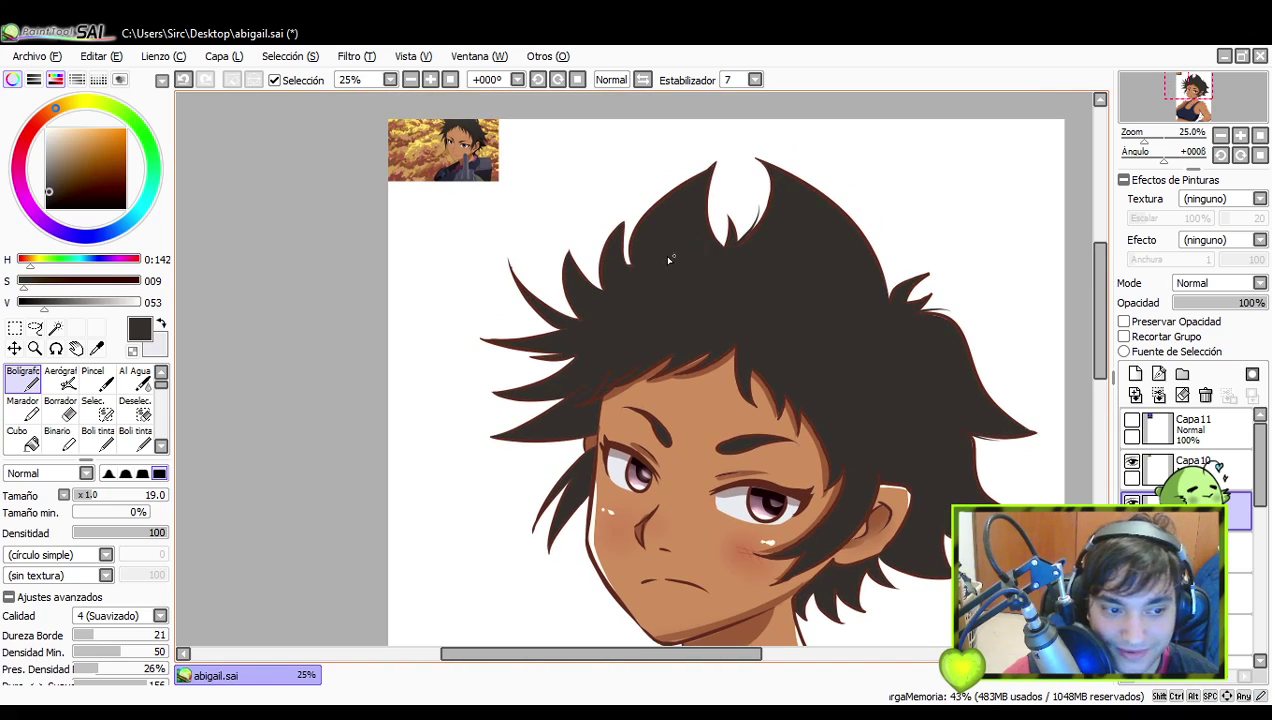
mouse_move(604, 290)
mouse_down()
mouse_move(582, 267)
mouse_move(594, 286)
mouse_move(594, 239)
mouse_move(588, 250)
mouse_up()
key(ctrl+z)
key(ctrl+z)
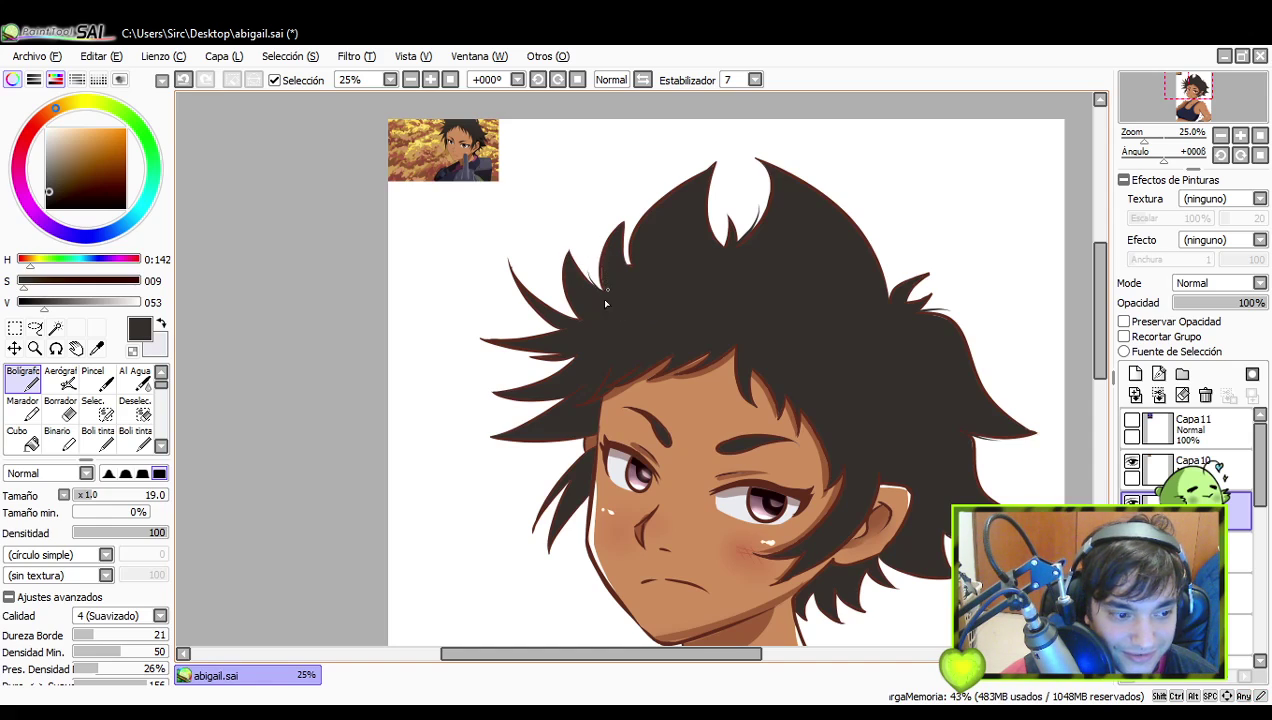
mouse_move(574, 336)
mouse_down()
mouse_move(527, 316)
mouse_move(576, 329)
mouse_up()
key(ctrl+z)
key(ctrl+z)
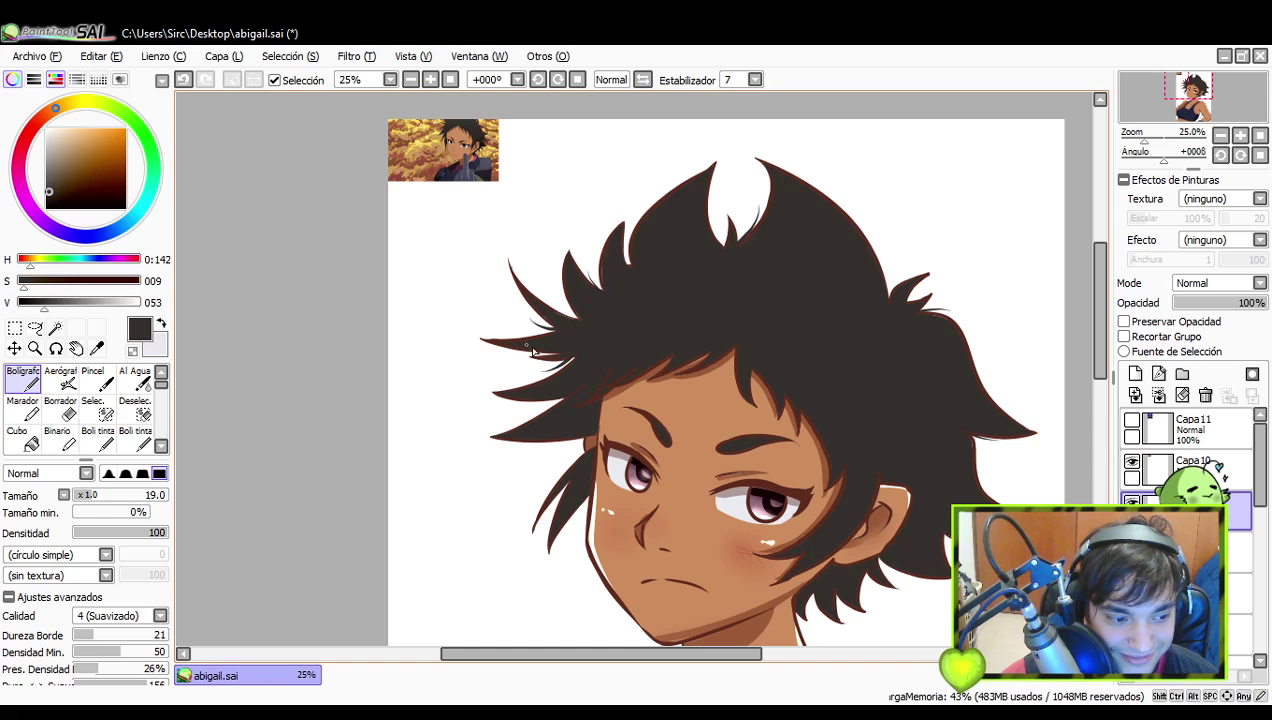
- Add thin loose hairs under the lock that falls over the cheek in front of the ear
scroll(582, 492, down, 2)
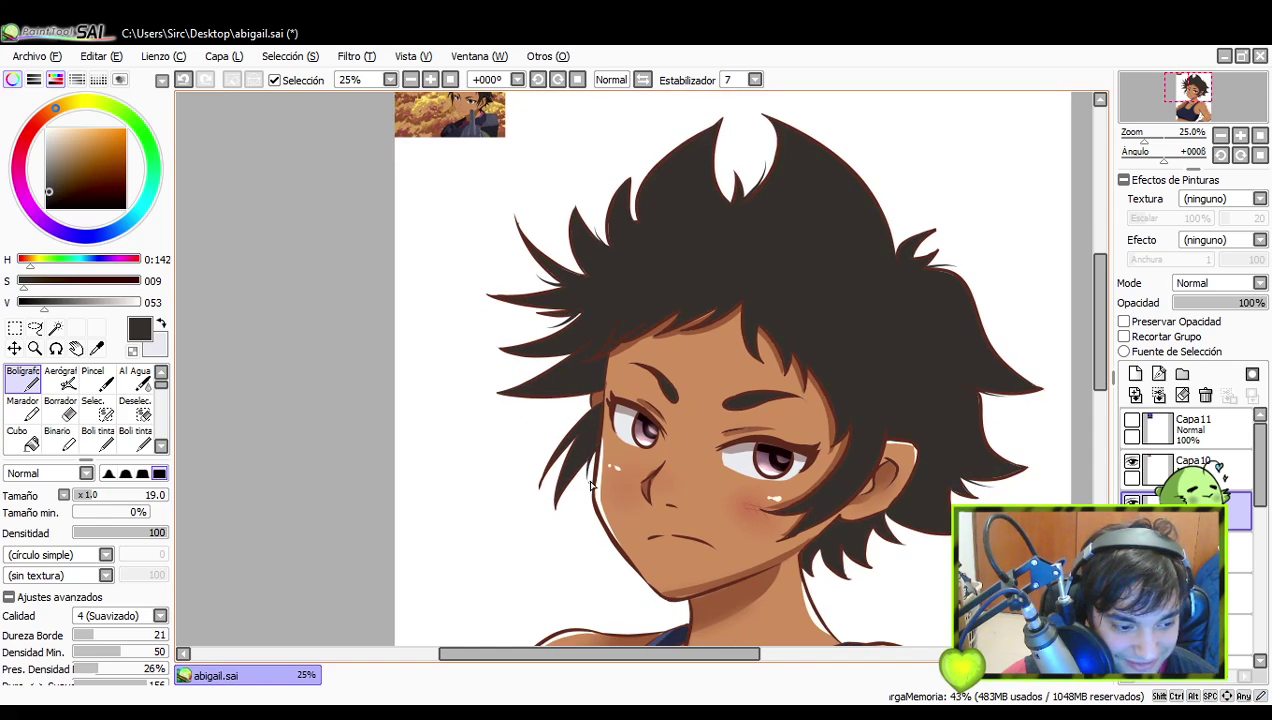
scroll(810, 493, down, 3)
mouse_move(836, 388)
mouse_down()
mouse_move(803, 405)
mouse_move(792, 457)
mouse_up()
key(ctrl+z)
key(ctrl+z)
key(ctrl+y)
key(ctrl+z)
key(ctrl+y)
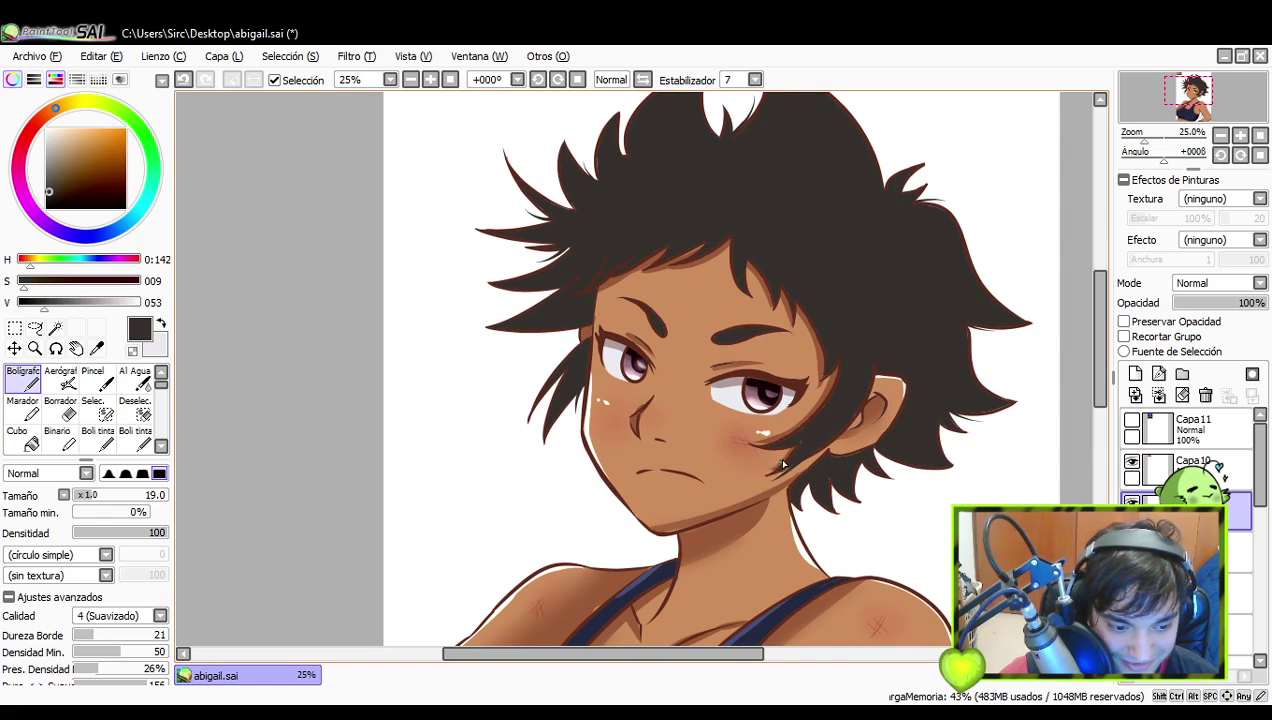
drag(788, 409, 771, 399)
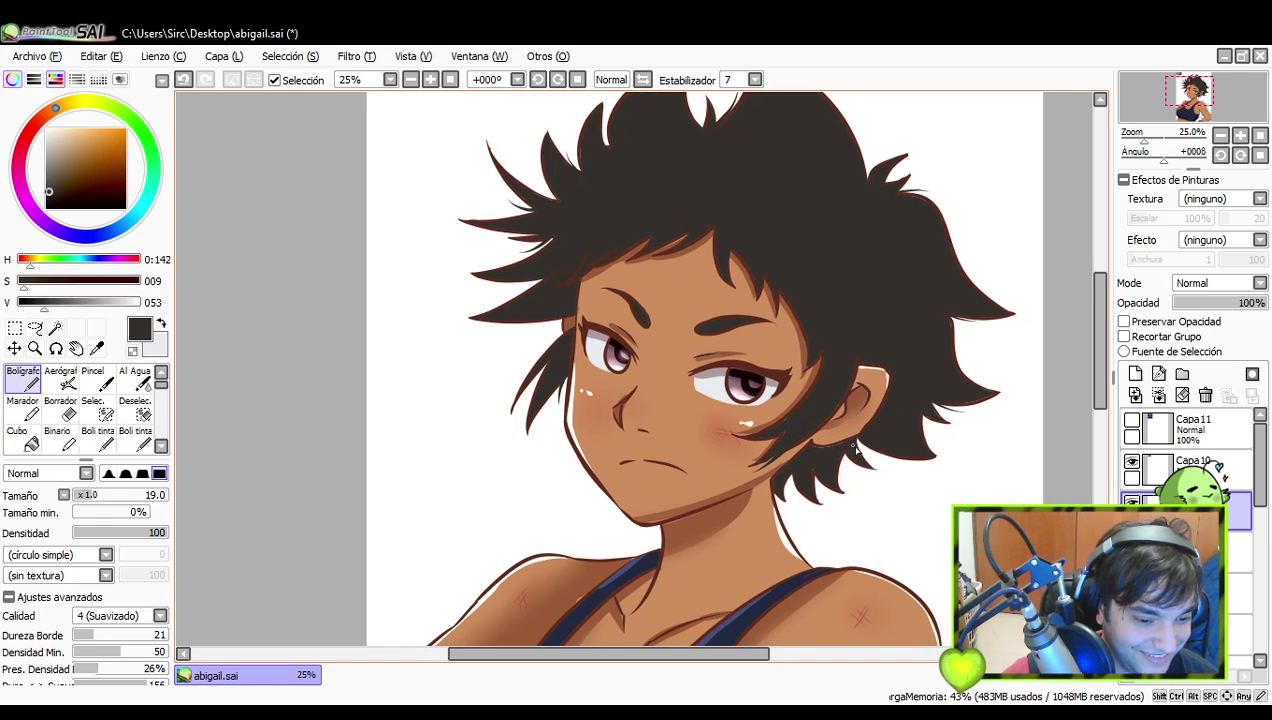
- Select the main mass of dark hair on the hair colour layer with the Magic Wand, by colour difference ±31
drag(1257, 494, 1257, 505)
scroll(1258, 512, up, 3)
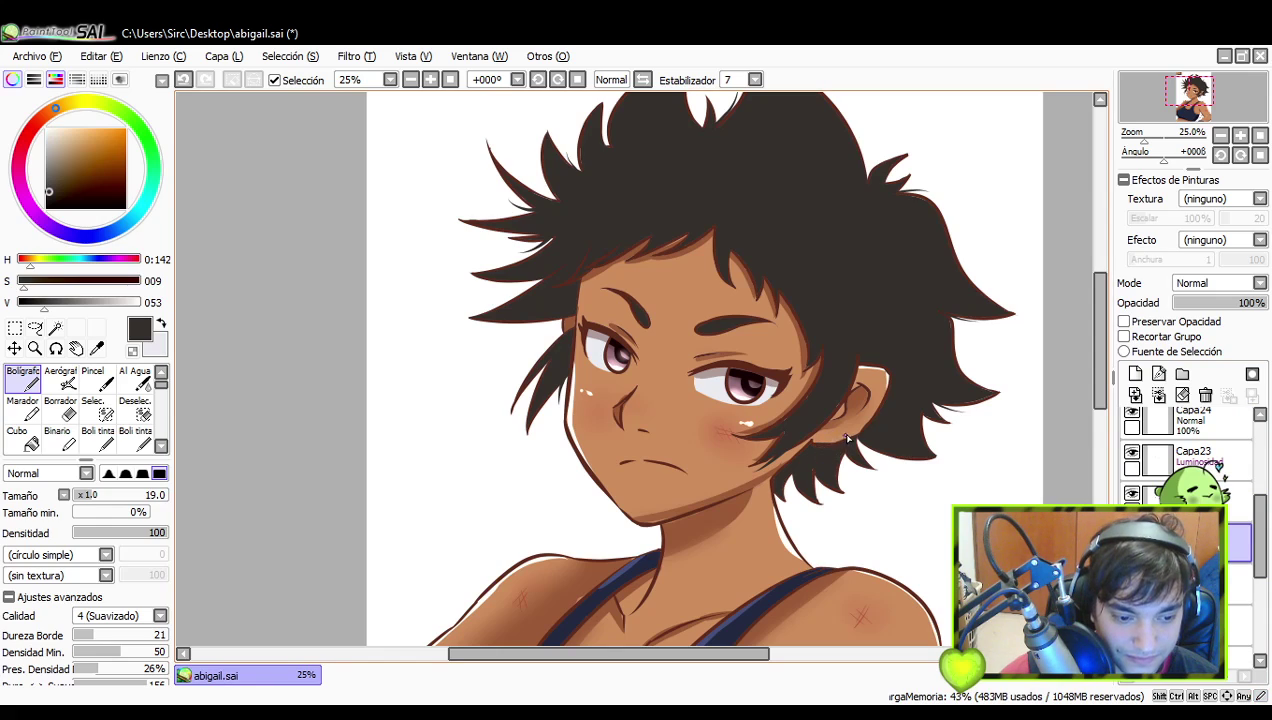
drag(971, 387, 933, 401)
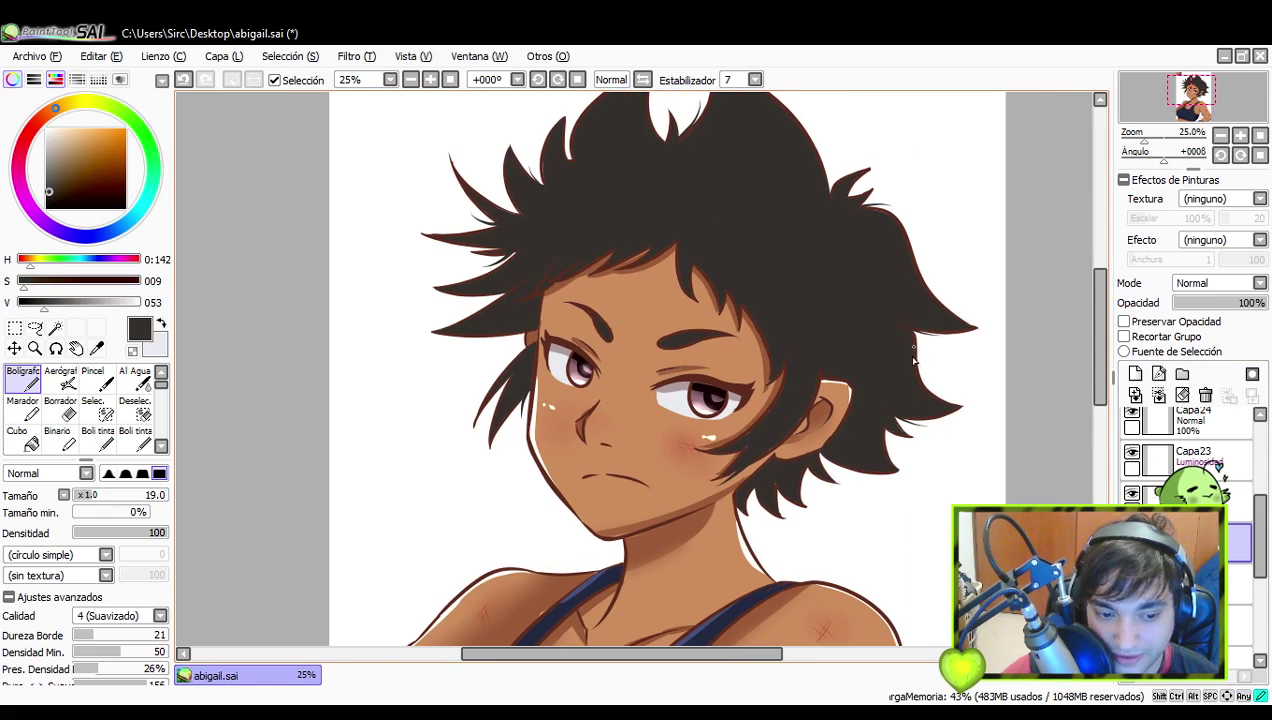
drag(690, 207, 799, 339)
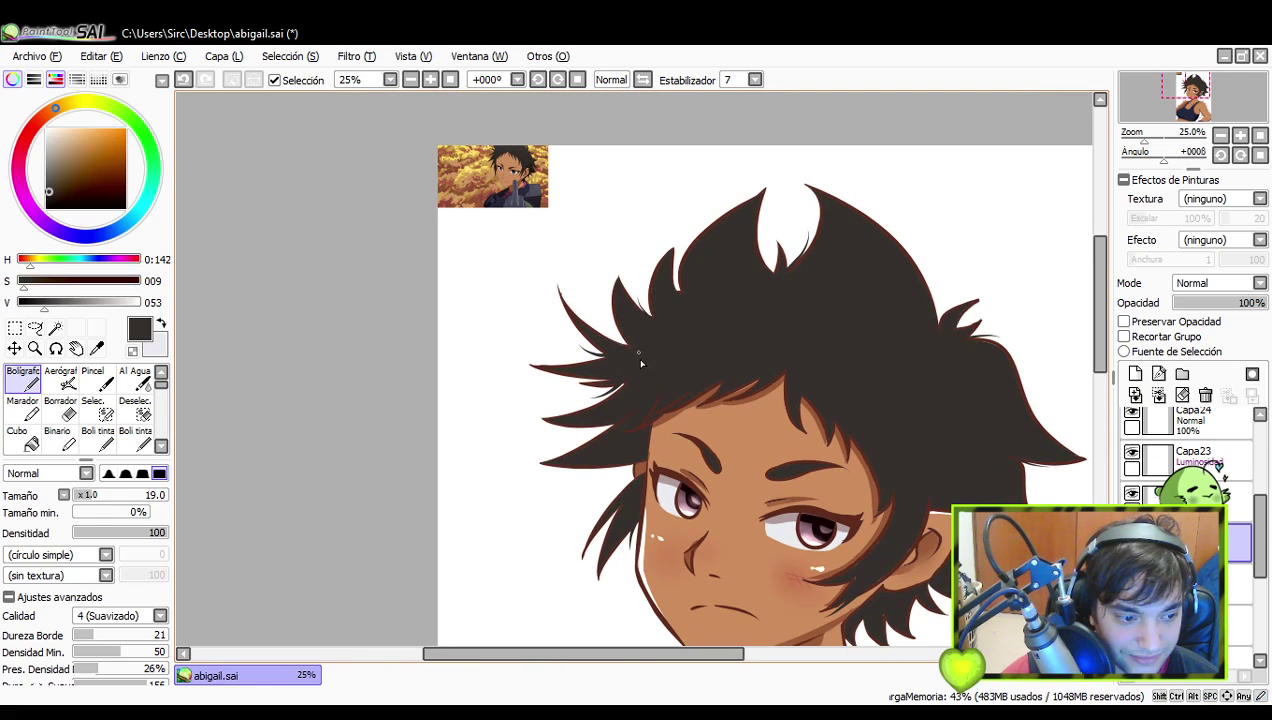
drag(965, 392, 914, 355)
drag(937, 406, 918, 375)
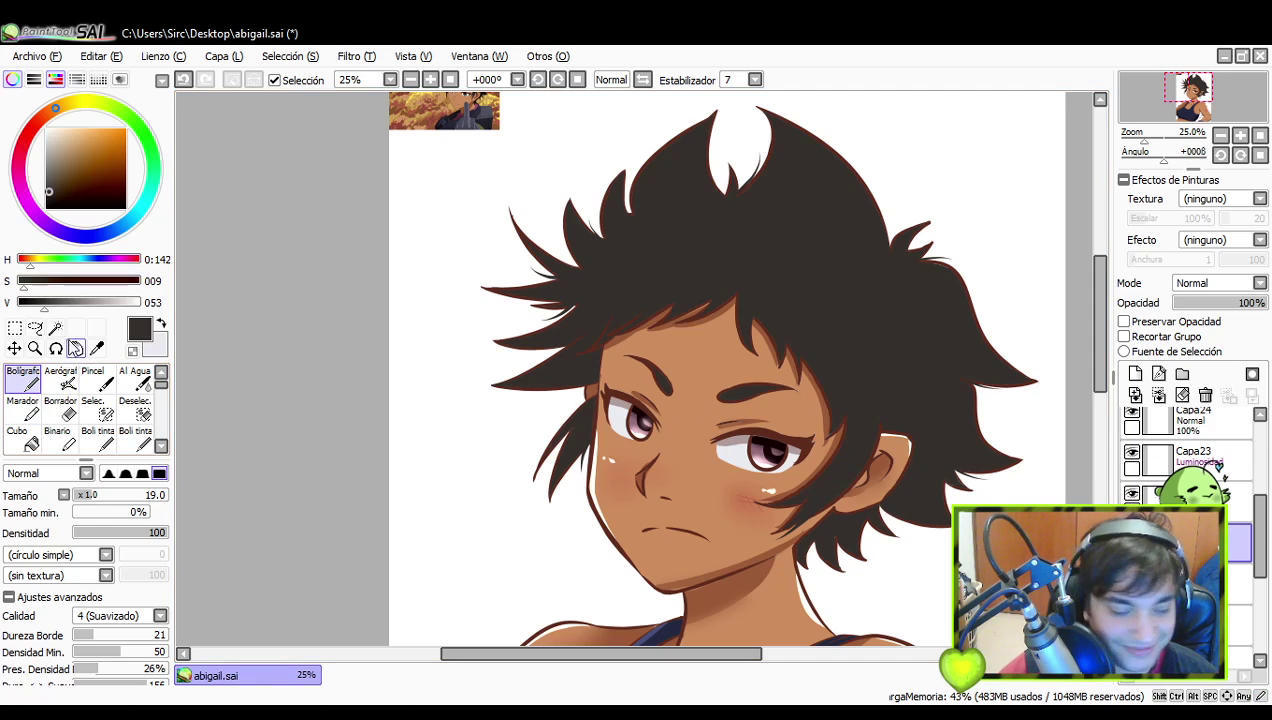
click(55, 328)
click(816, 385)
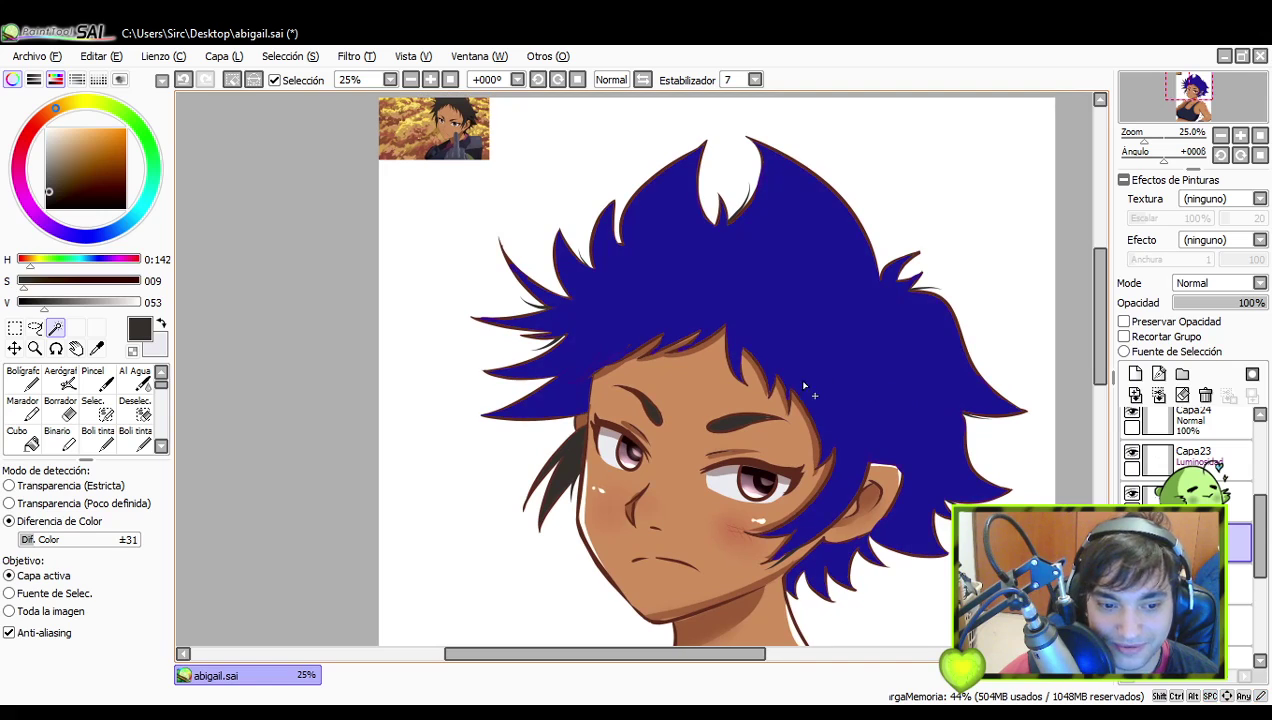
- Add the loose lock beside the far cheek and both eyebrows to the hair selection, and take up the Bolígrafo pen
click(554, 458)
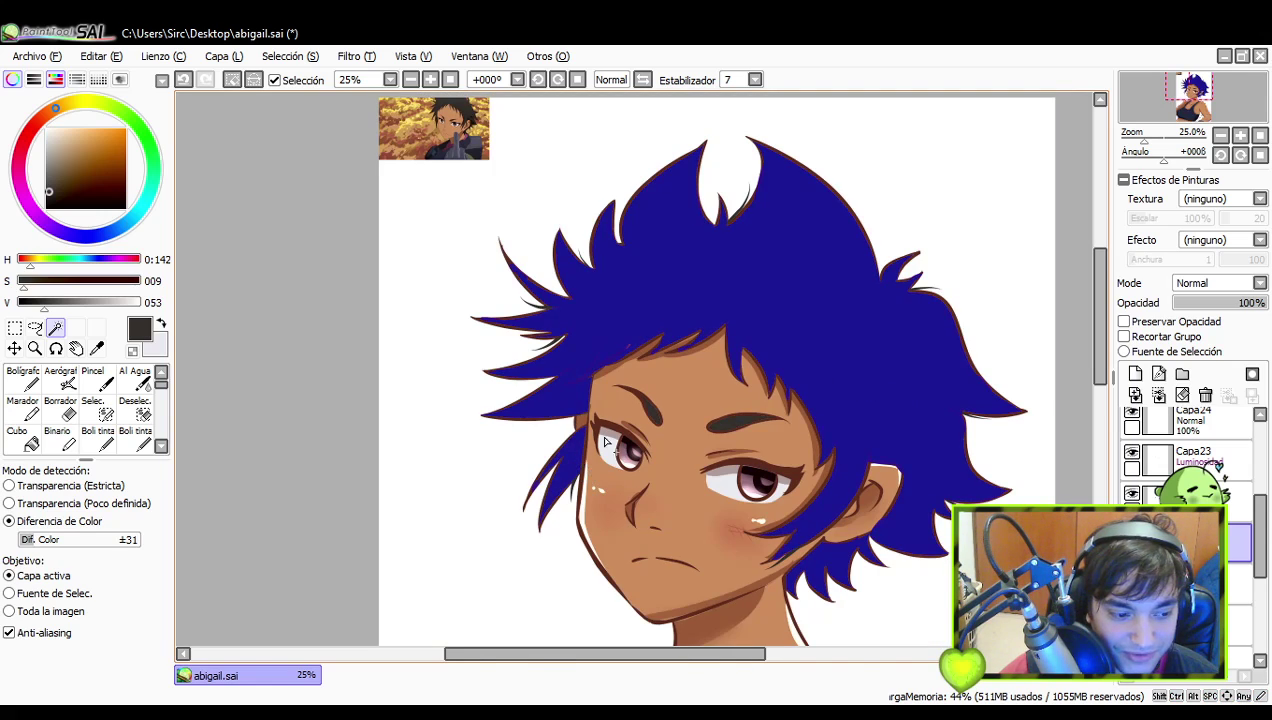
click(646, 411)
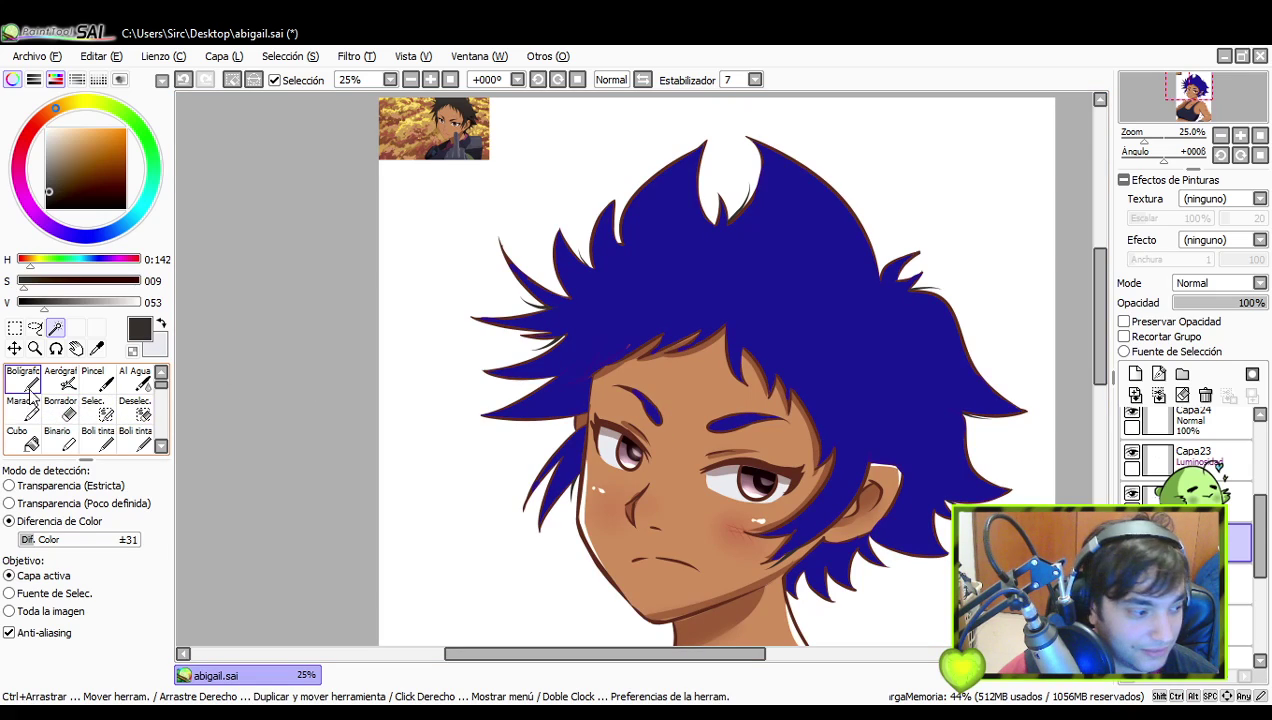
click(30, 388)
drag(889, 425, 894, 525)
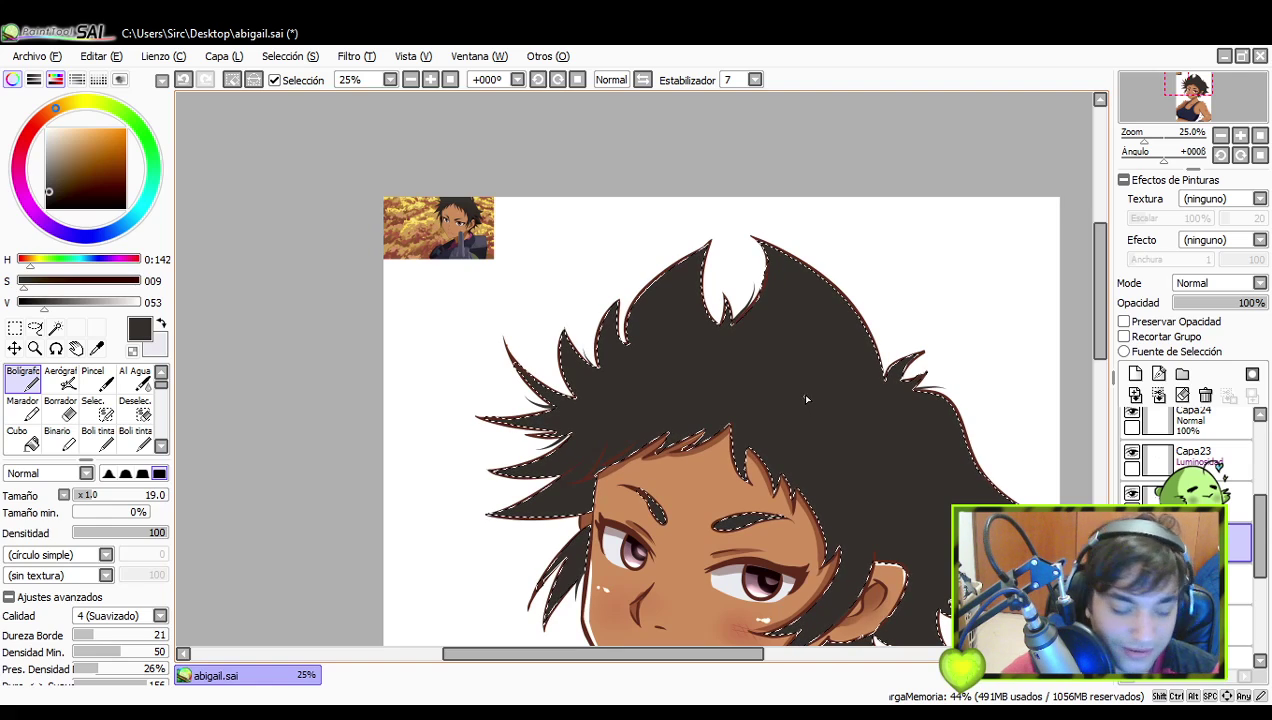
drag(880, 512, 818, 459)
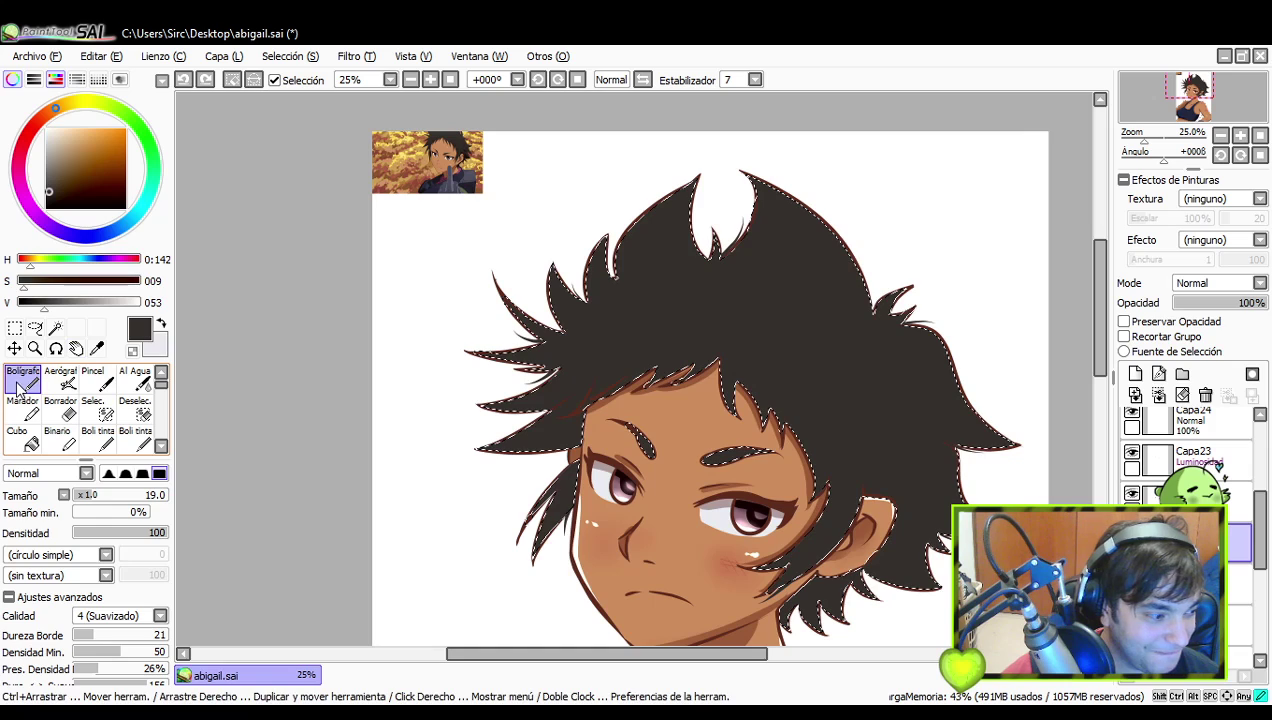
- Darken the hair colour to V 032 and paint a shadow into the root of the lowest face-side spike
drag(45, 311, 33, 312)
key(ctrl+z)
mouse_move(575, 438)
mouse_down()
mouse_move(541, 452)
mouse_move(587, 418)
mouse_move(554, 450)
mouse_move(579, 433)
mouse_up()
mouse_move(578, 434)
mouse_down()
mouse_move(530, 446)
mouse_move(575, 434)
mouse_move(545, 443)
mouse_up()
key(ctrl+z)
key(ctrl+z)
key(ctrl+z)
key(ctrl+z)
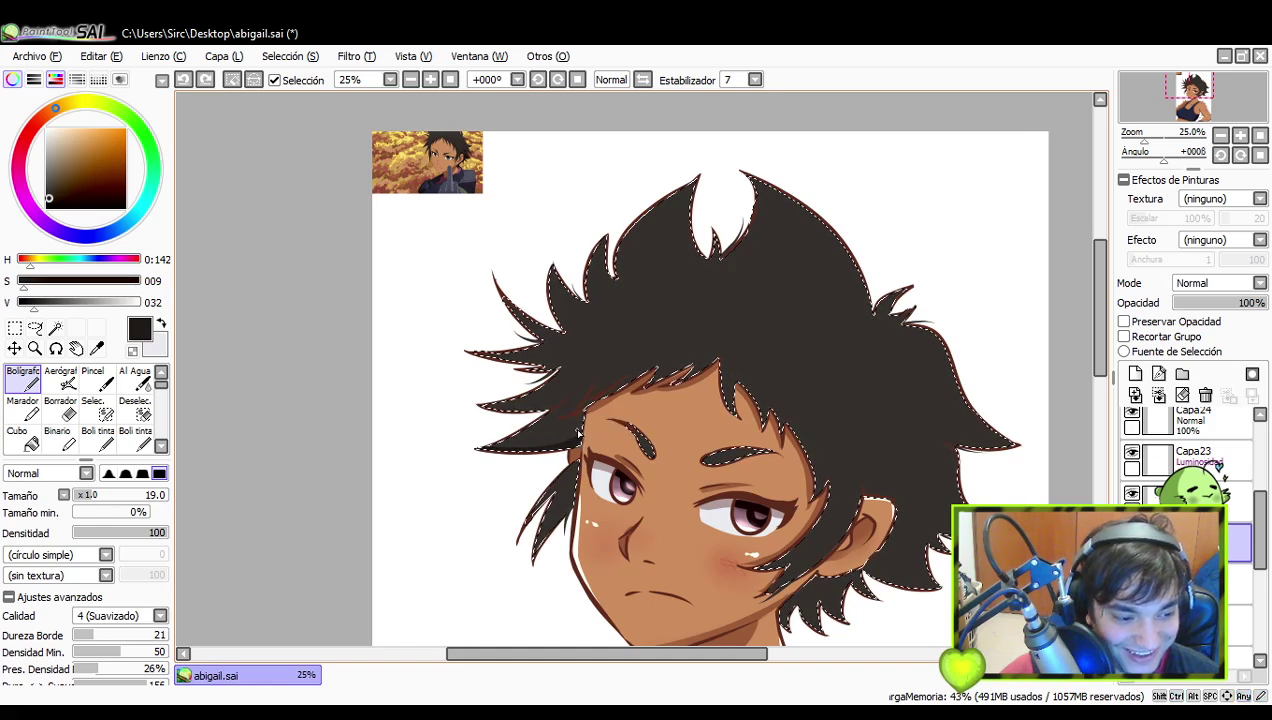
- Paint dark strands into the cheek lock in front of the ear and the pointed locks behind it
mouse_move(813, 467)
mouse_down()
mouse_move(779, 433)
mouse_move(776, 467)
mouse_up()
key(ctrl+z)
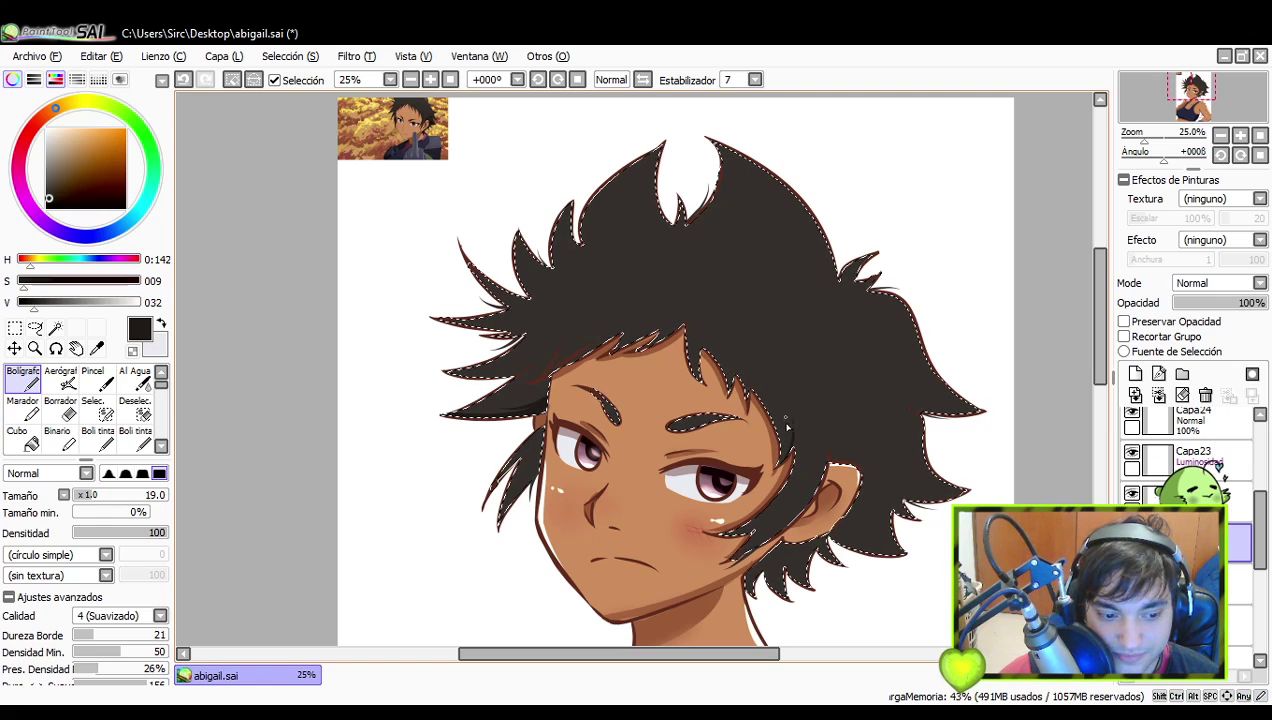
key(ctrl+z)
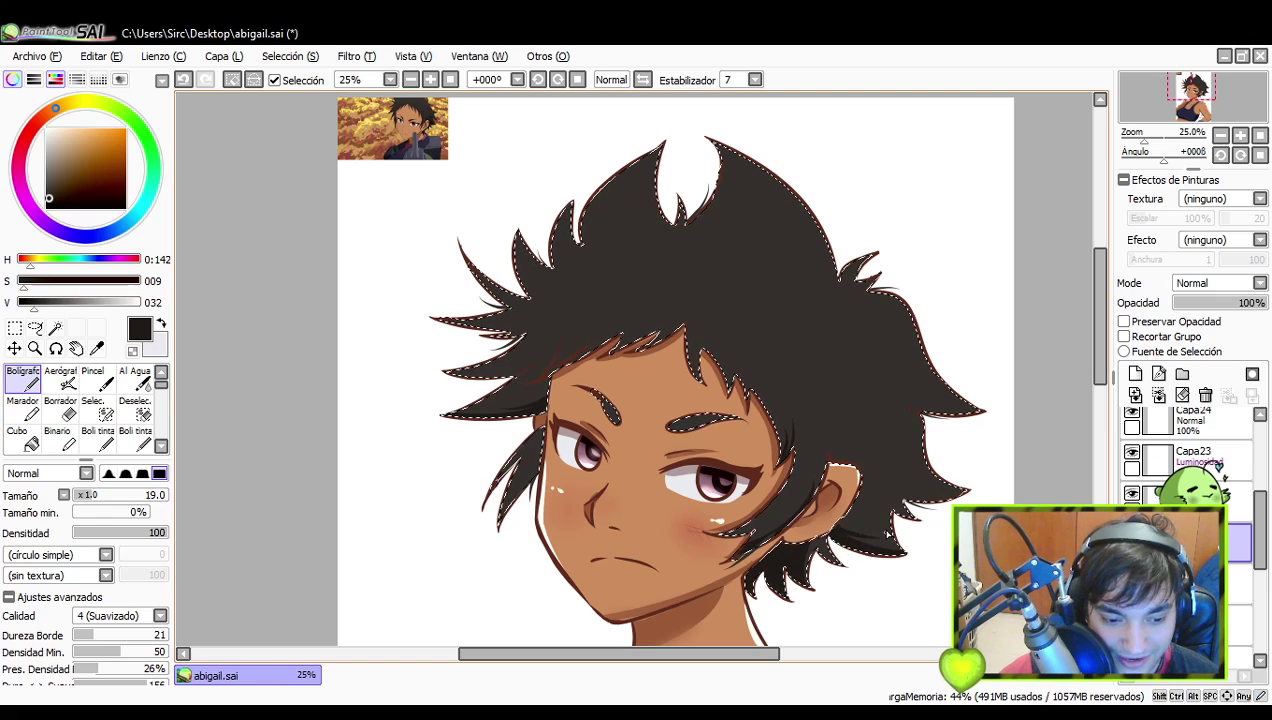
- Shade the loose lock hanging beside the far cheek with thin dark strands
drag(741, 415, 778, 476)
drag(584, 550, 622, 494)
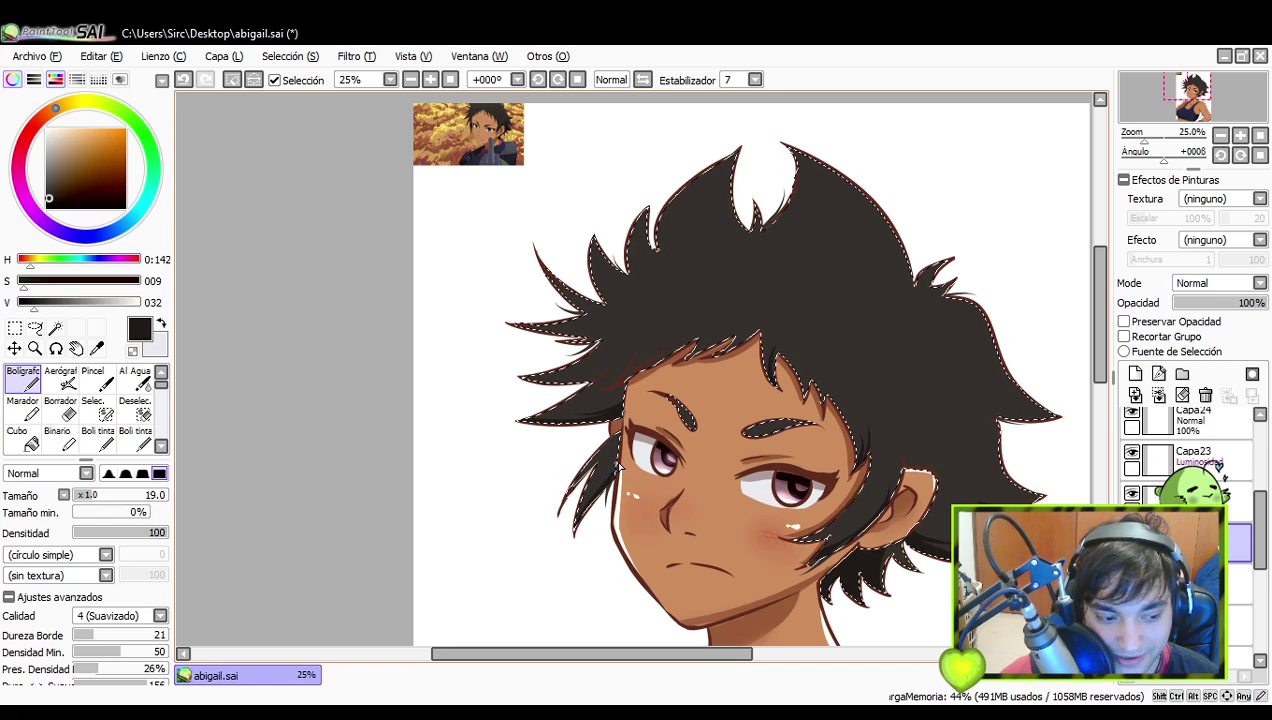
drag(700, 390, 674, 417)
drag(718, 460, 768, 451)
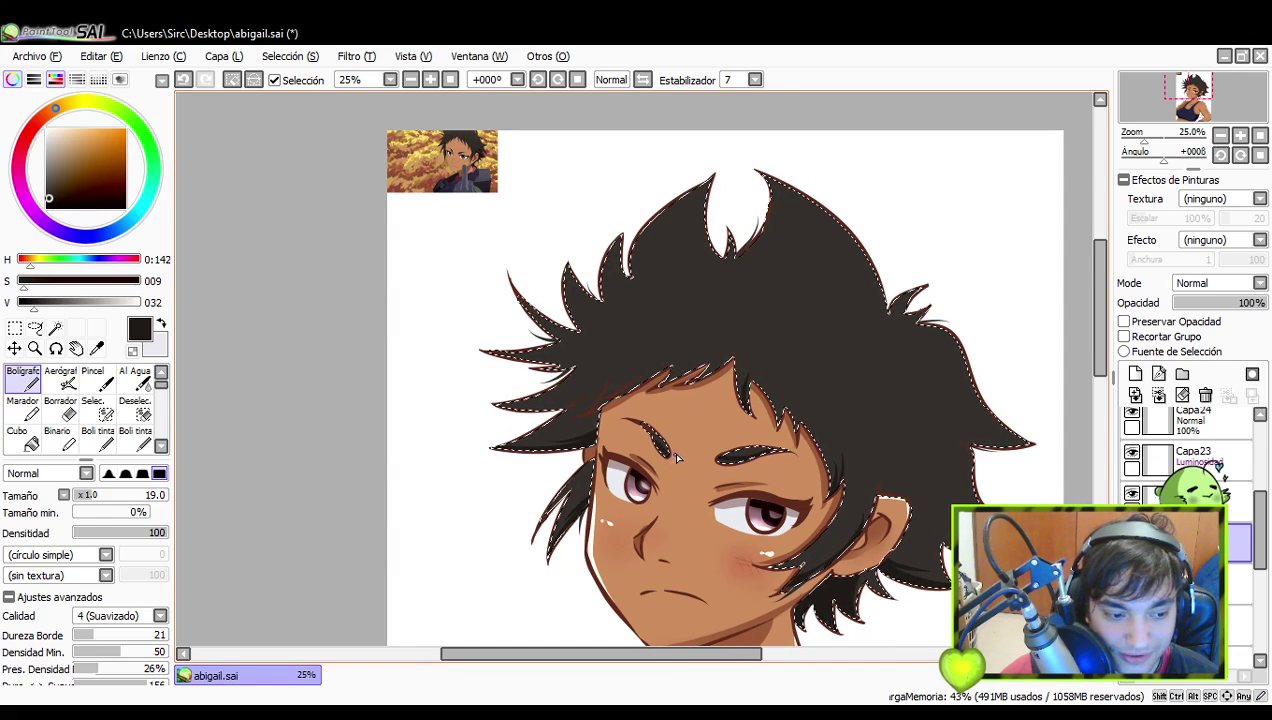
- Paint dark strands into the fringe points above the near eyebrow
mouse_move(800, 434)
mouse_down()
mouse_move(795, 477)
mouse_move(792, 450)
mouse_up()
key(ctrl+z)
key(ctrl+z)
key(ctrl+z)
key(ctrl+z)
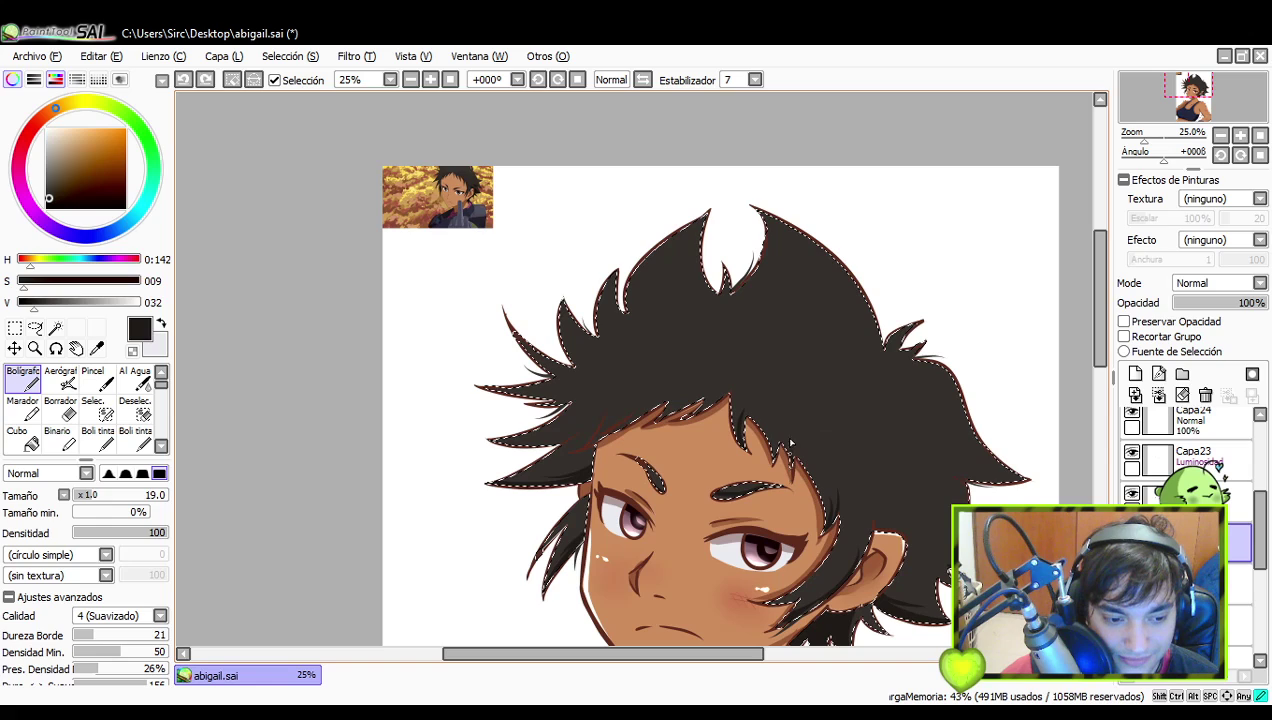
key(ctrl+y)
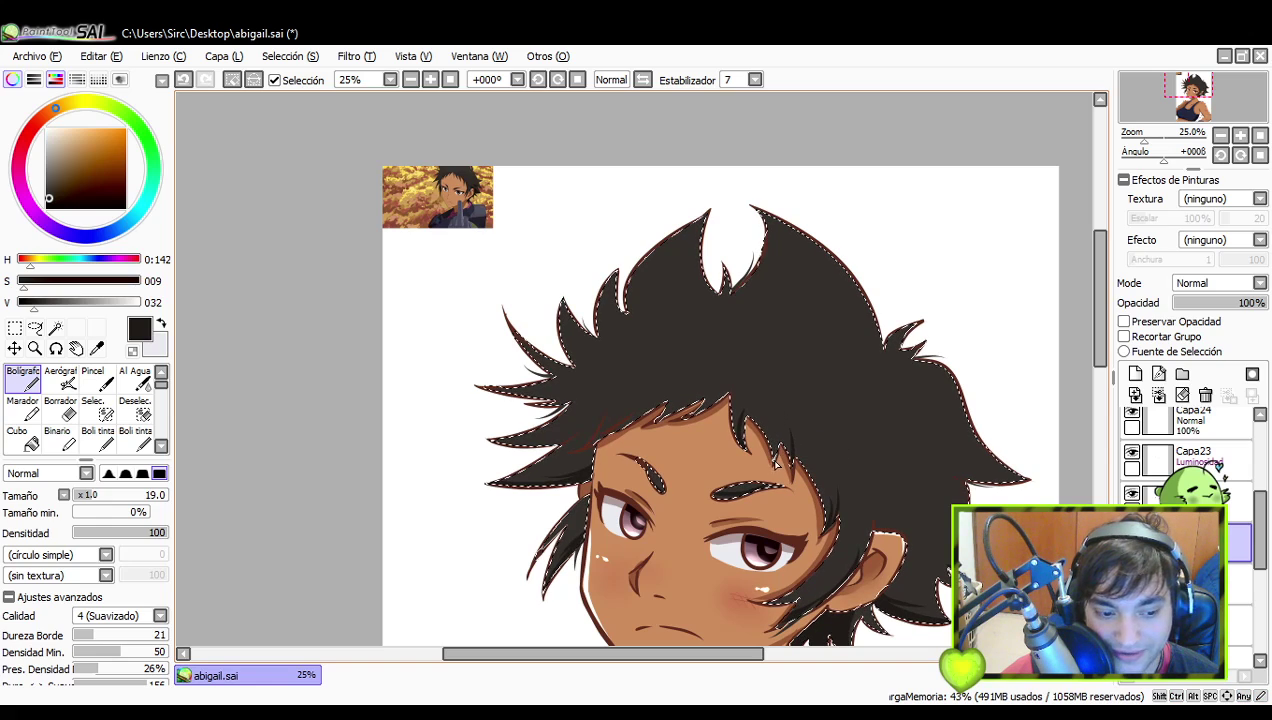
key(ctrl+z)
drag(768, 413, 778, 456)
key(ctrl+z)
drag(769, 411, 781, 430)
- Shade the underside of the large pointed spike at the back of the head with a curved dark stroke
drag(925, 433, 838, 413)
drag(882, 455, 950, 433)
key(ctrl+z)
drag(880, 456, 922, 459)
key(ctrl+z)
key(ctrl+z)
key(ctrl+y)
key(ctrl+z)
key(ctrl+y)
key(ctrl+y)
key(ctrl+z)
key(ctrl+y)
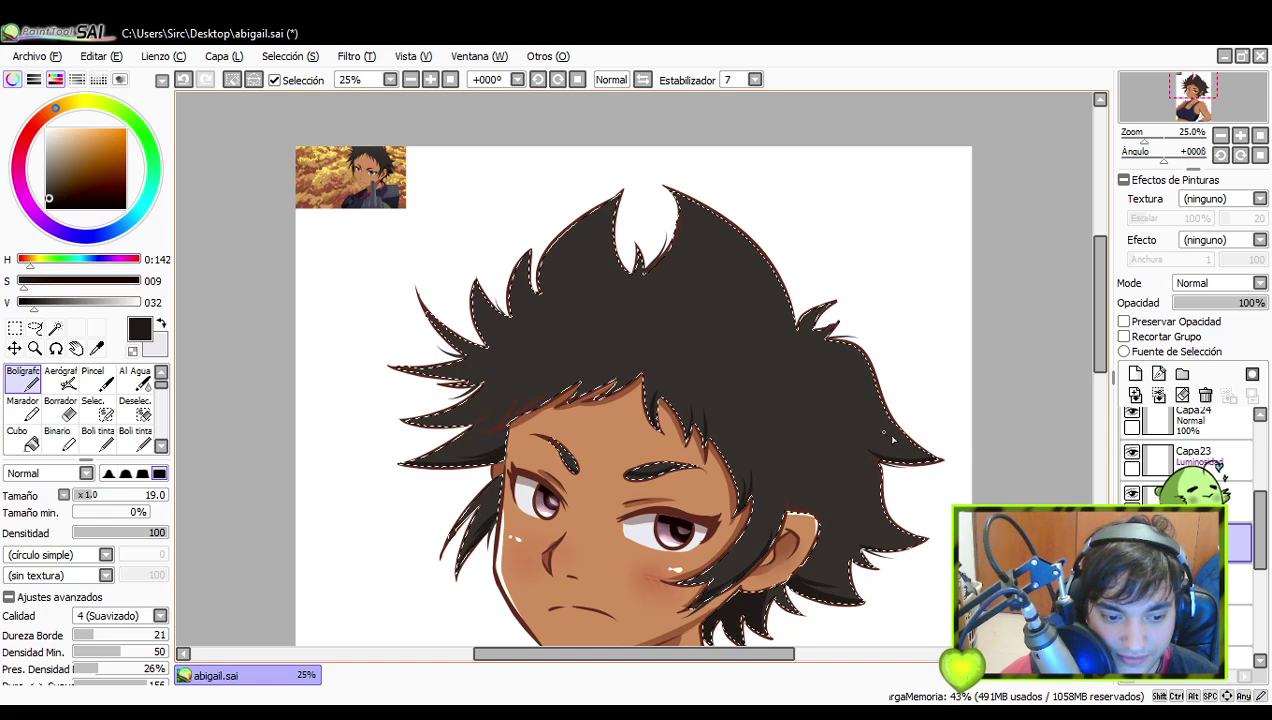
- Shade the inner edges of the two crown spikes and the small spike next to them on the face side
drag(672, 230, 718, 300)
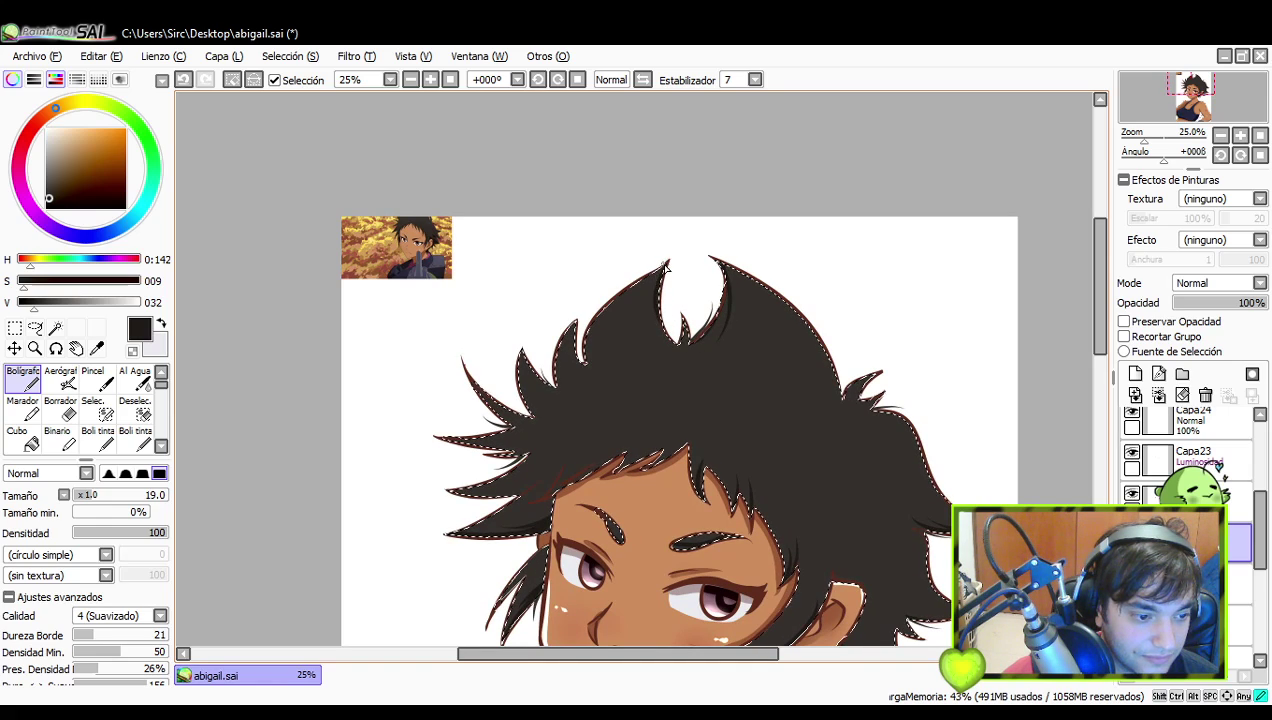
key(ctrl+z)
drag(574, 324, 580, 359)
key(ctrl+z)
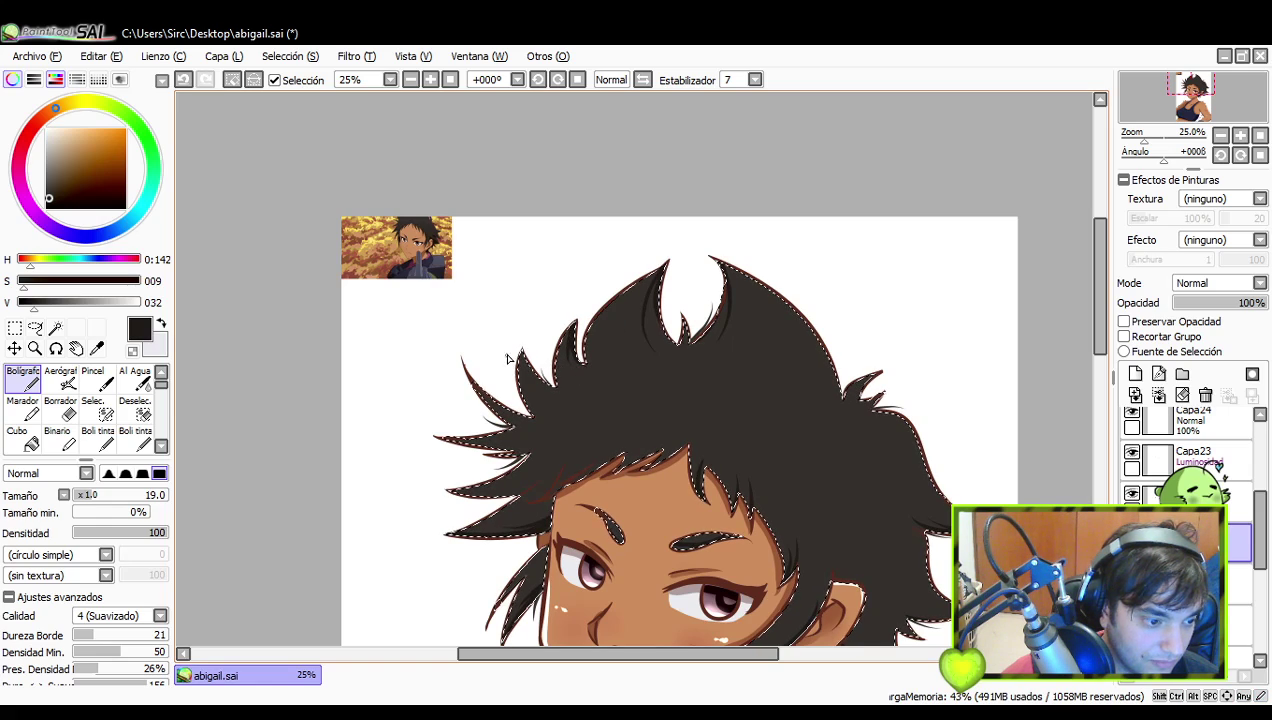
- Paint dark strands into the pointed spikes on the face side and along the hairline above the forehead
key(ctrl+y)
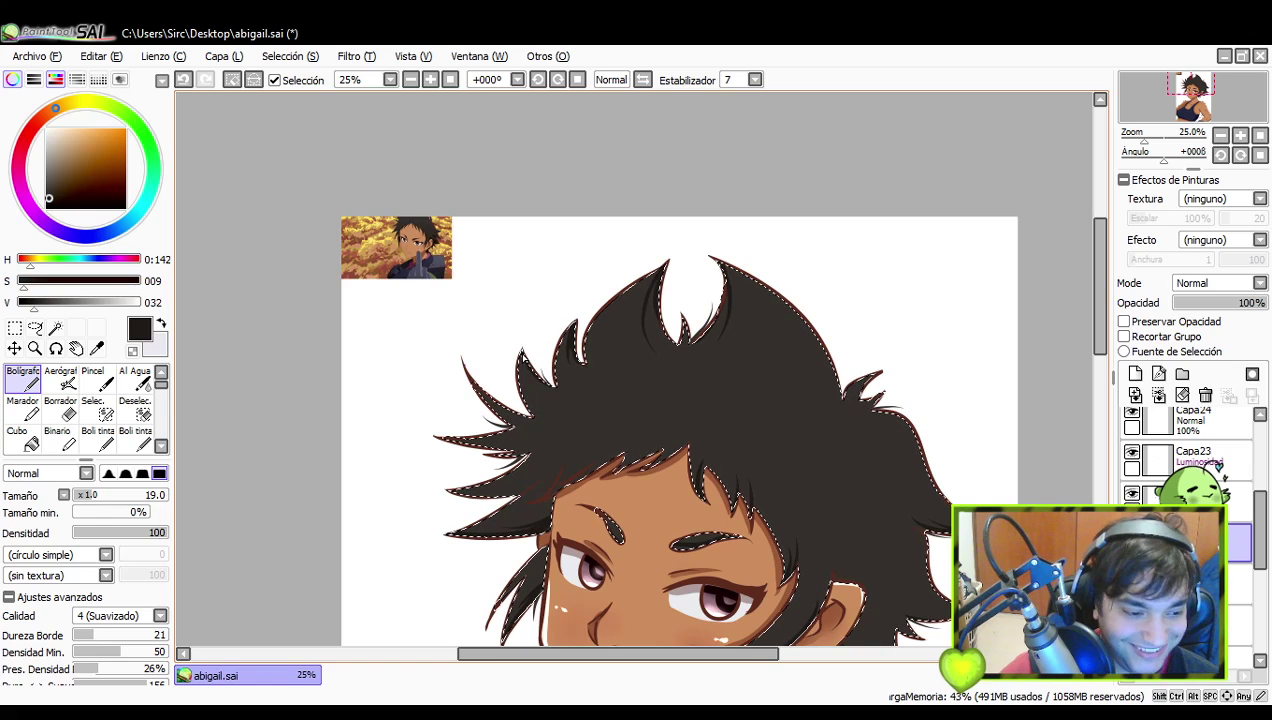
drag(521, 347, 518, 345)
key(ctrl+z)
key(ctrl+z)
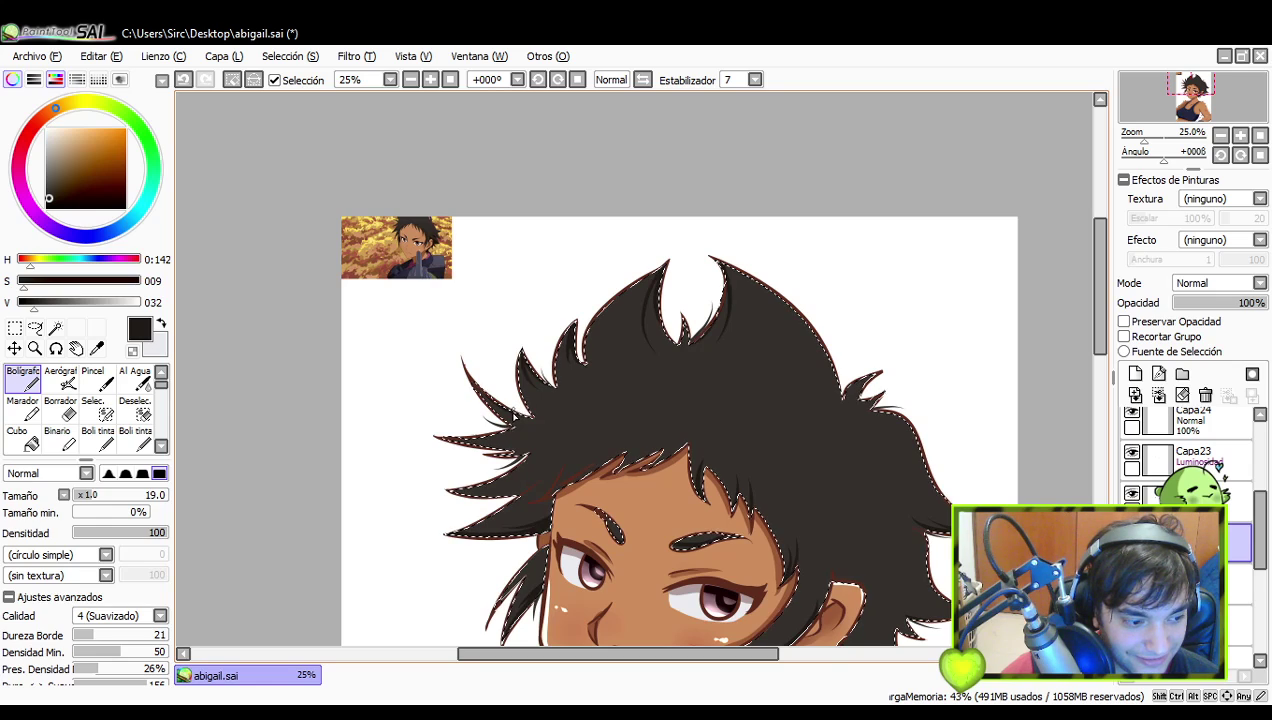
drag(455, 437, 524, 436)
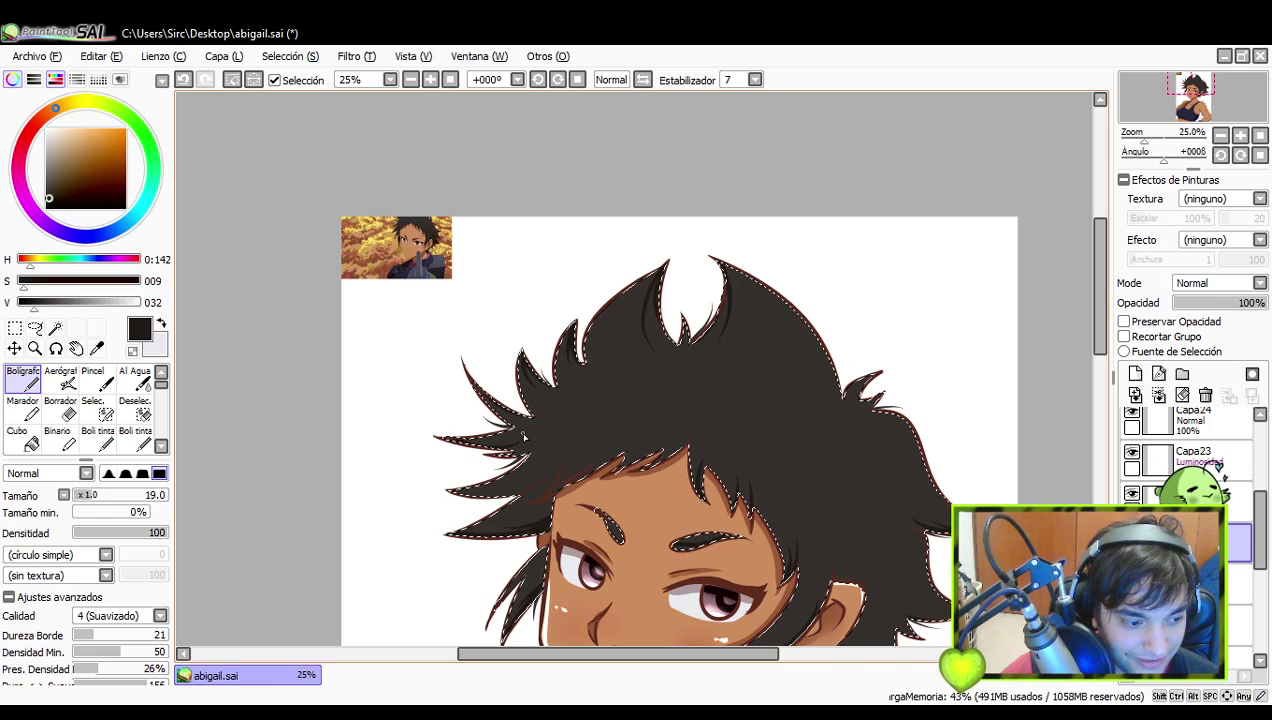
key(ctrl+z)
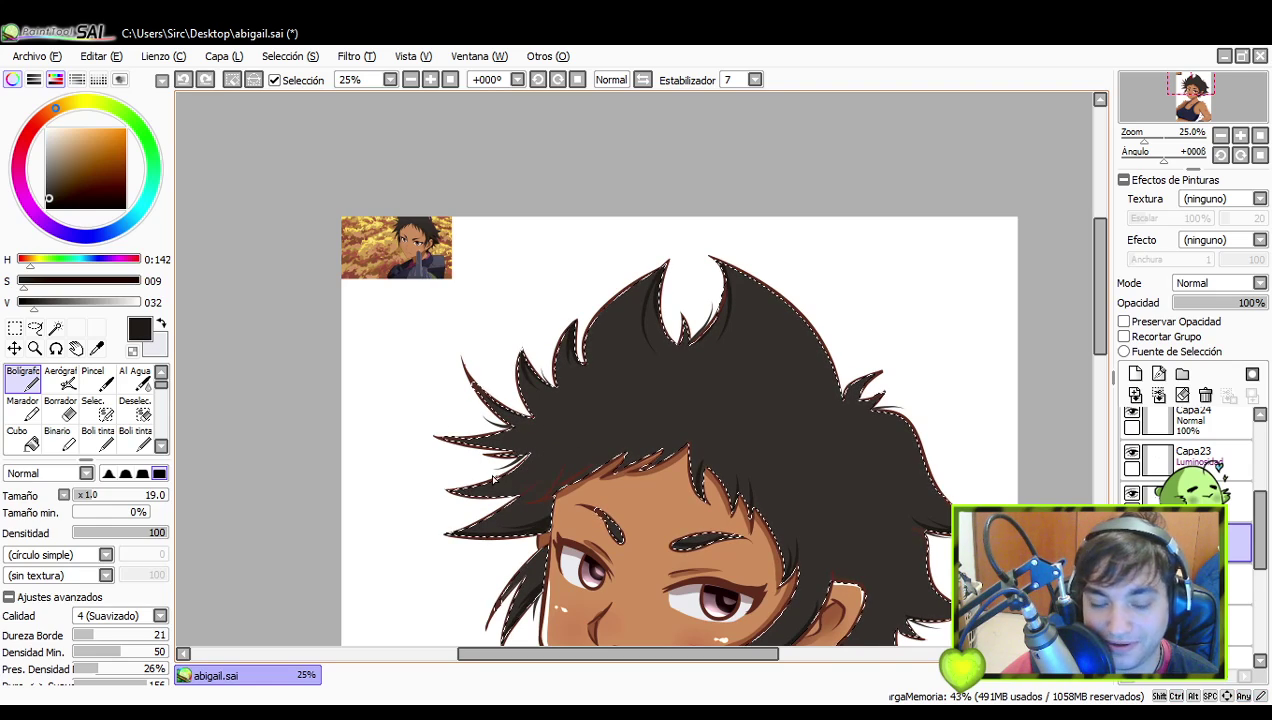
key(ctrl)
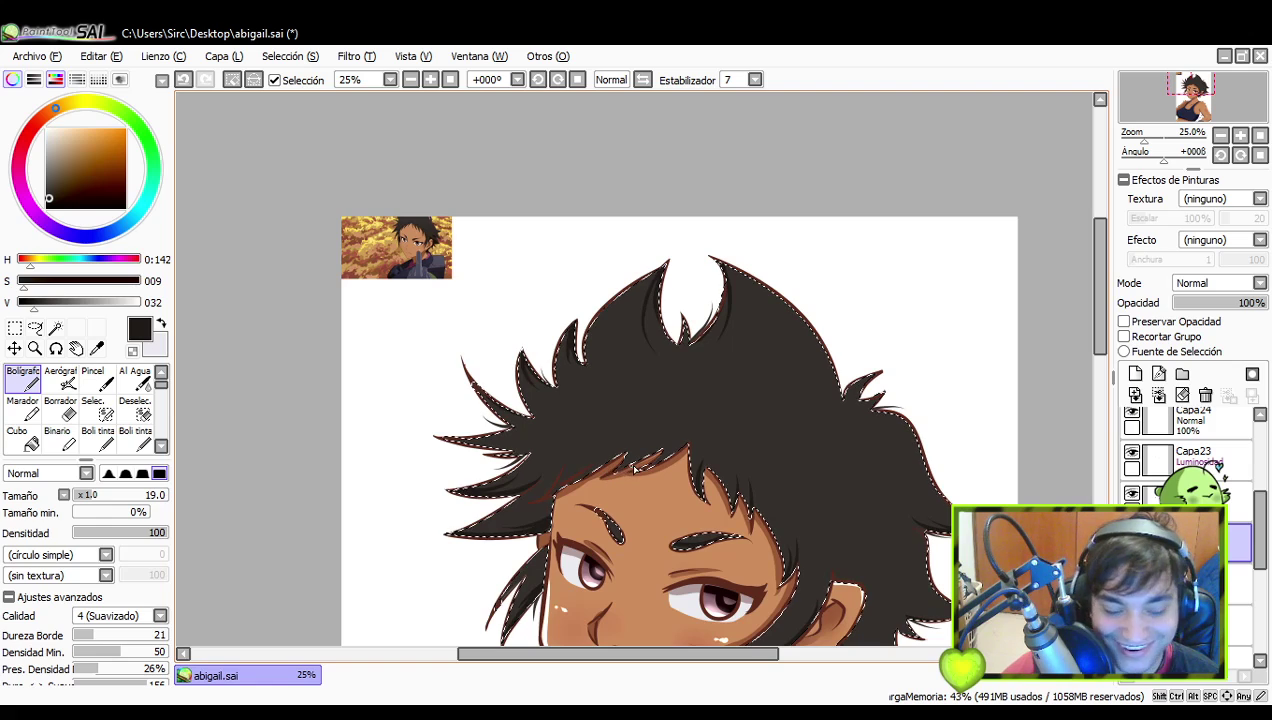
drag(585, 502, 650, 482)
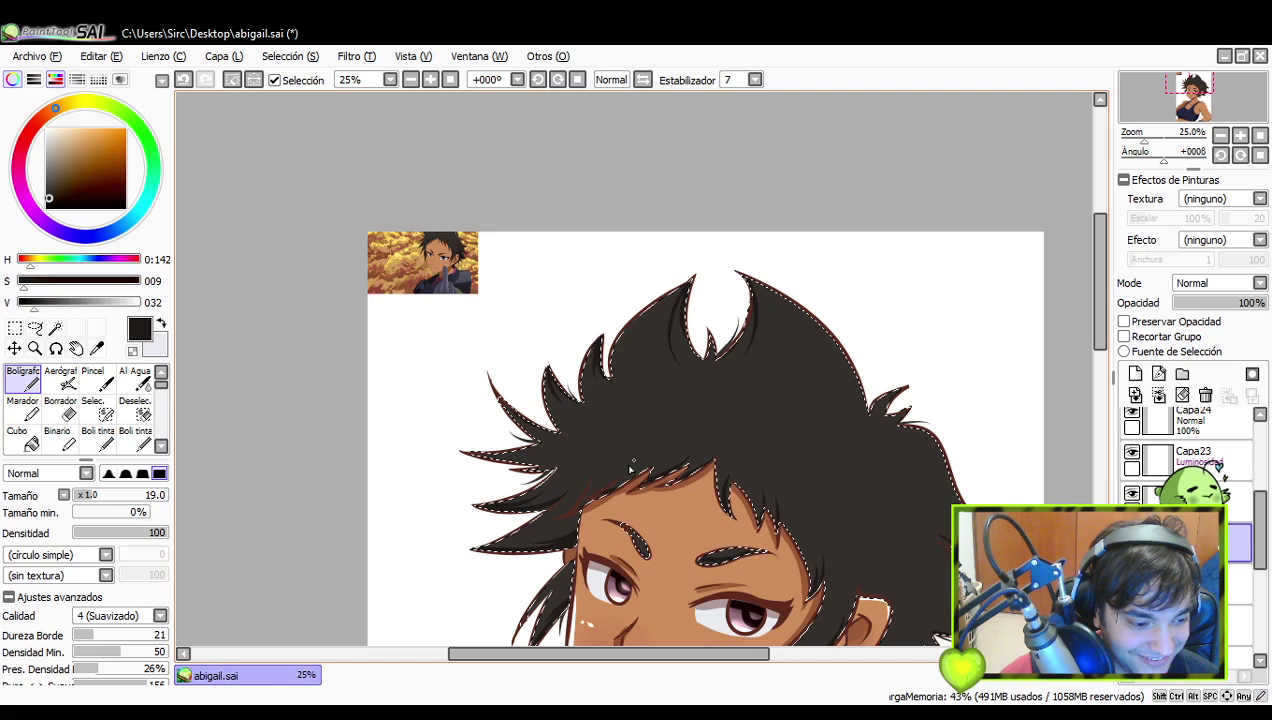
- Refine the dark strands in the lock that falls over the cheek in front of the ear
drag(805, 561, 757, 392)
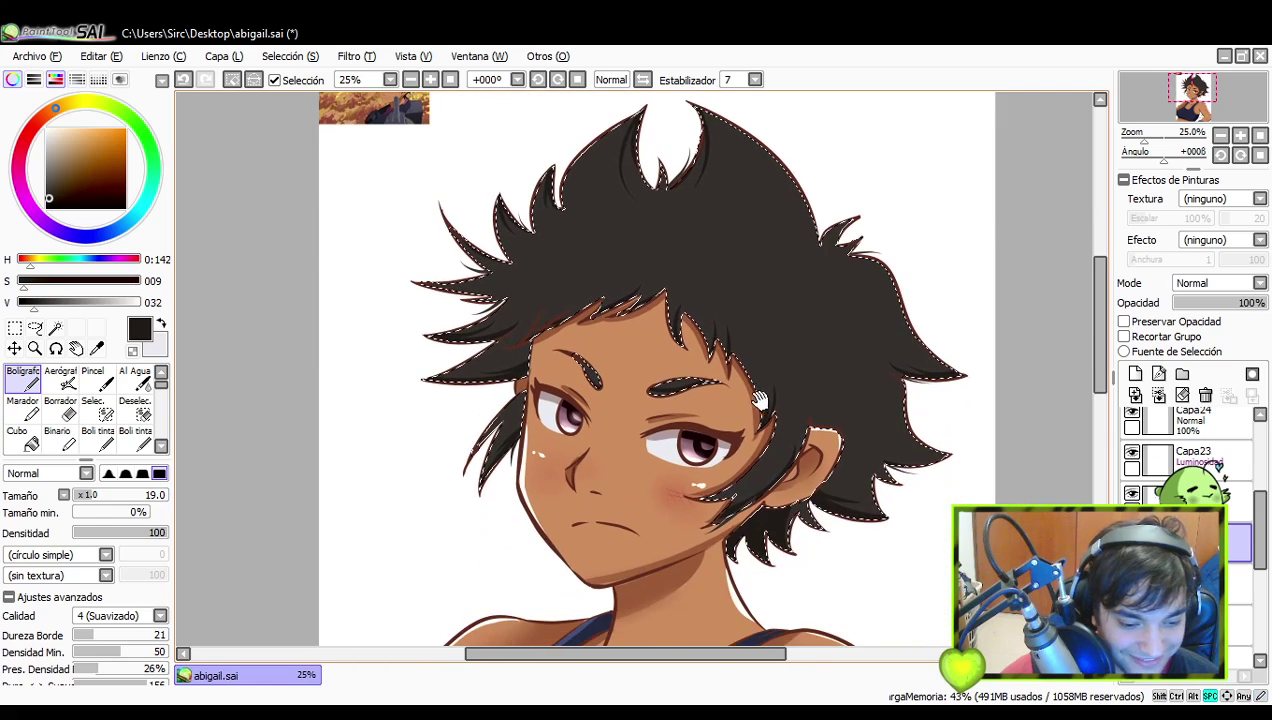
mouse_move(765, 478)
mouse_down()
mouse_move(769, 448)
mouse_move(716, 488)
mouse_up()
key(ctrl+z)
mouse_move(752, 440)
mouse_down()
mouse_move(708, 474)
mouse_move(757, 441)
mouse_up()
key(ctrl+z)
key(ctrl+z)
key(ctrl+y)
key(ctrl+z)
key(ctrl+z)
key(ctrl+y)
key(ctrl+z)
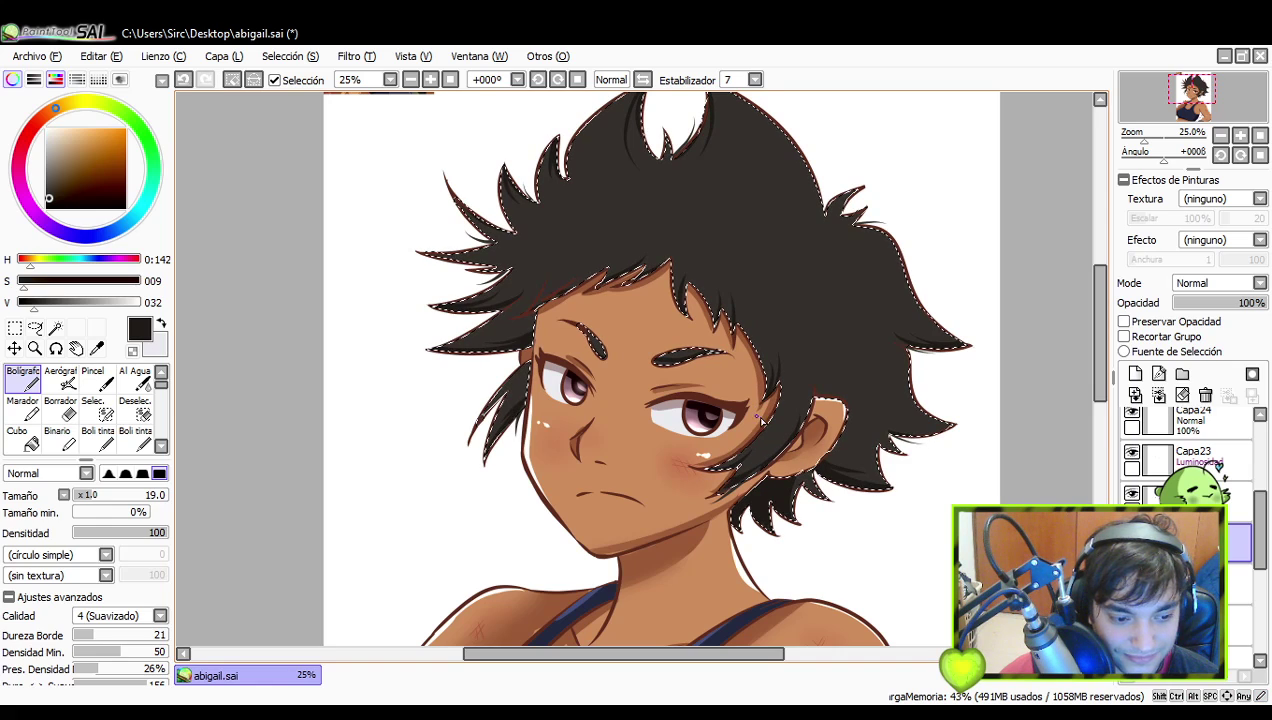
drag(740, 460, 738, 488)
- Softly darken the back and lower parts of the hair with the Aerógrafo airbrush at size 500
drag(799, 538, 764, 523)
scroll(762, 522, up, 1)
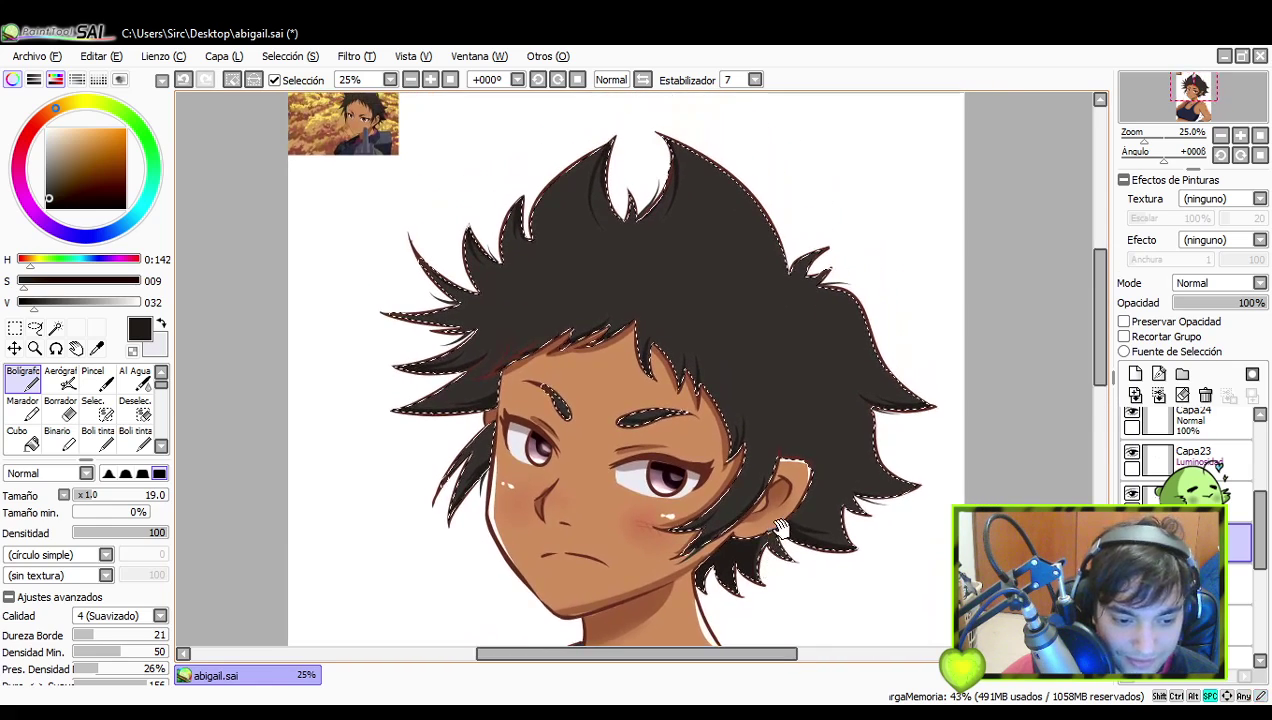
click(60, 378)
drag(117, 495, 168, 495)
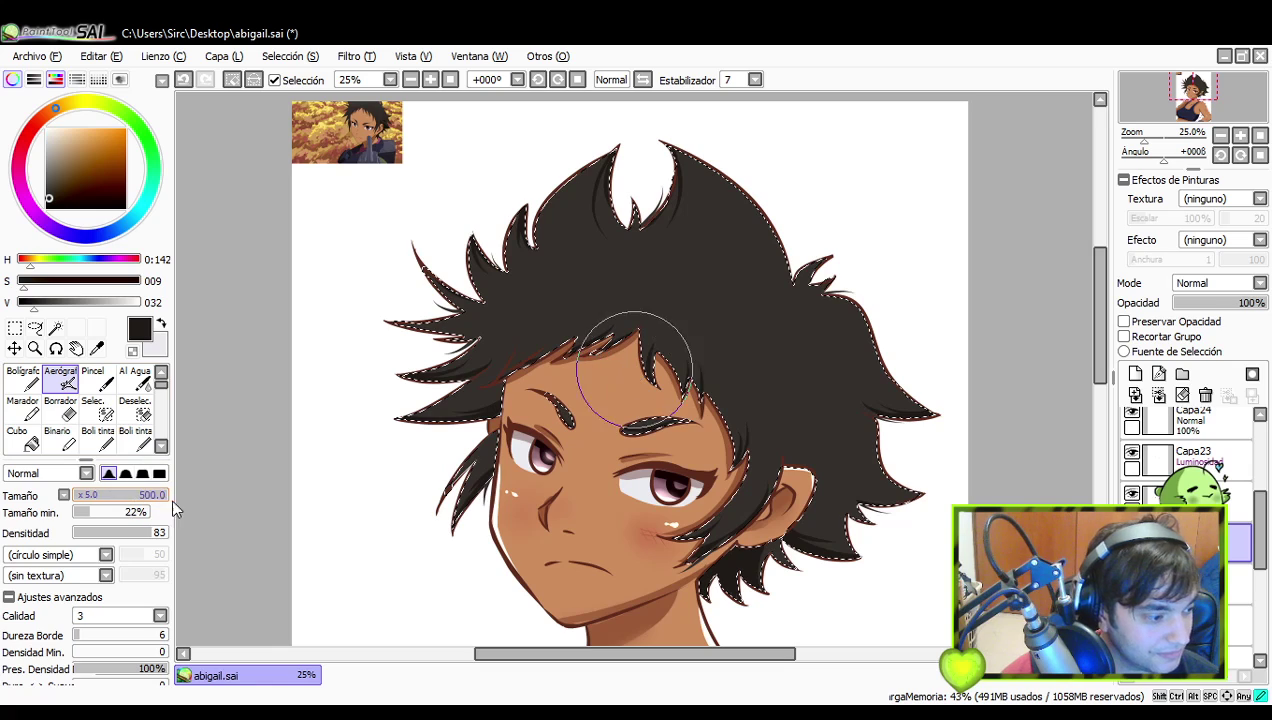
mouse_move(725, 415)
mouse_down()
mouse_move(897, 446)
mouse_move(761, 275)
mouse_move(804, 256)
mouse_move(767, 290)
mouse_up()
mouse_move(443, 335)
mouse_down()
mouse_move(730, 369)
mouse_move(811, 358)
mouse_move(903, 378)
mouse_move(908, 403)
mouse_move(520, 338)
mouse_move(710, 375)
mouse_move(800, 278)
mouse_move(871, 275)
mouse_move(843, 295)
mouse_move(849, 481)
mouse_move(904, 495)
mouse_move(811, 500)
mouse_move(852, 511)
mouse_up()
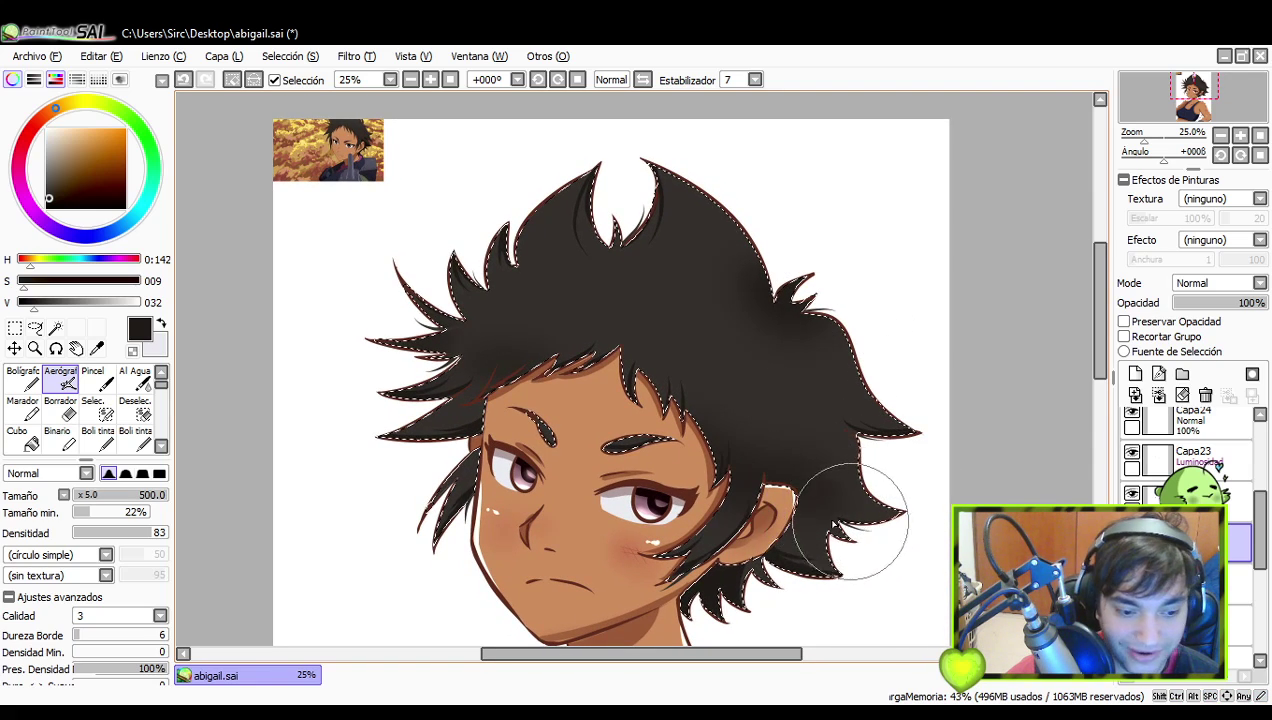
drag(511, 341, 437, 355)
mouse_move(786, 431)
mouse_down()
mouse_move(826, 453)
mouse_move(808, 439)
mouse_move(838, 397)
mouse_move(856, 445)
mouse_up()
- Draw a thin highlight along the outer edge of the back hair with the Bolígrafo pen on layer Capa23 (Luminosidad)
click(22, 378)
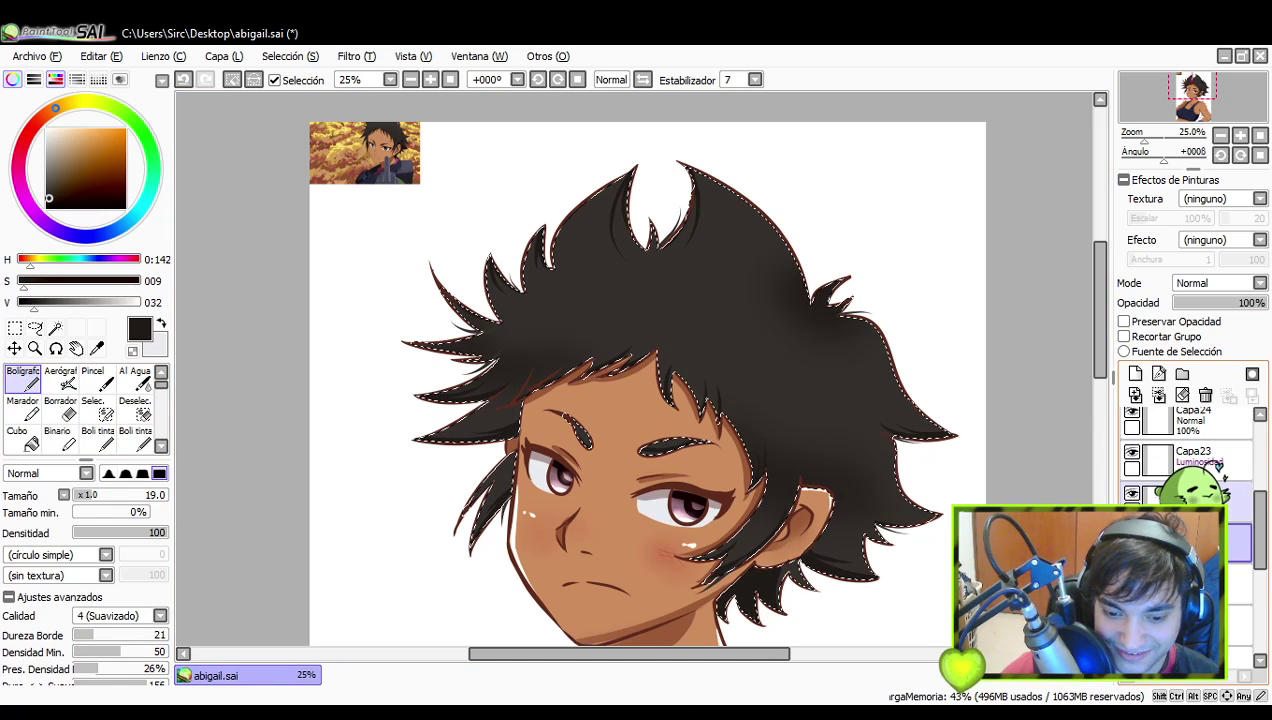
click(1195, 457)
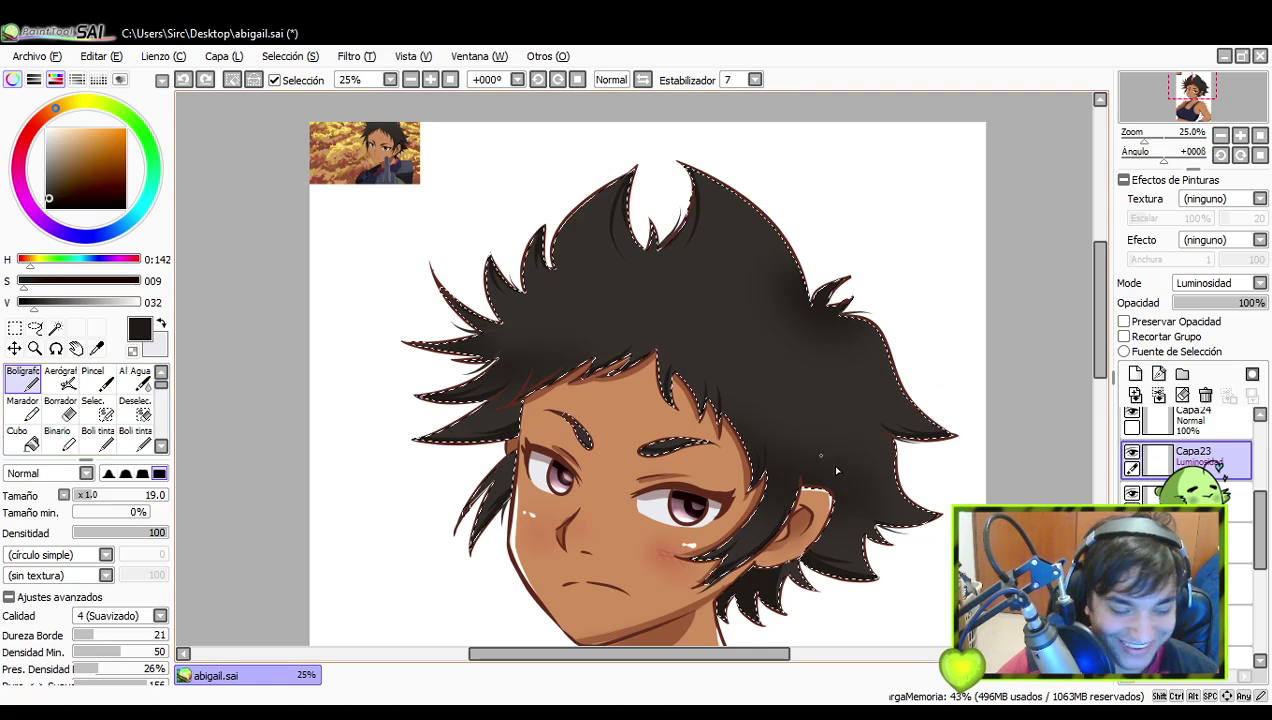
mouse_move(889, 511)
mouse_down()
mouse_move(882, 493)
mouse_move(896, 532)
mouse_up()
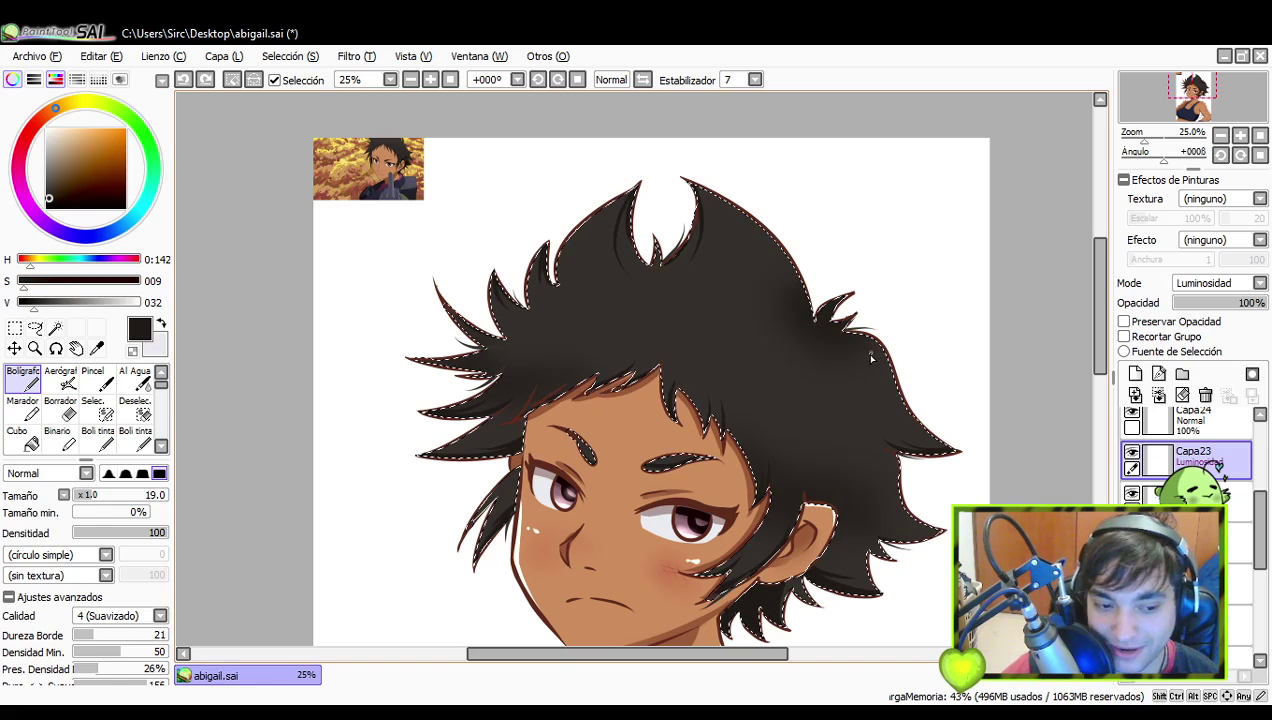
key(ctrl+z)
mouse_move(847, 338)
mouse_down()
mouse_move(870, 339)
mouse_move(889, 398)
mouse_move(888, 380)
mouse_up()
key(ctrl+z)
key(ctrl+z)
key(ctrl+z)
mouse_move(845, 335)
mouse_down()
mouse_move(886, 370)
mouse_move(882, 347)
mouse_move(894, 386)
mouse_move(873, 341)
mouse_move(906, 411)
mouse_up()
key(ctrl+z)
key(ctrl+z)
key(ctrl+z)
key(ctrl+z)
drag(883, 362, 906, 413)
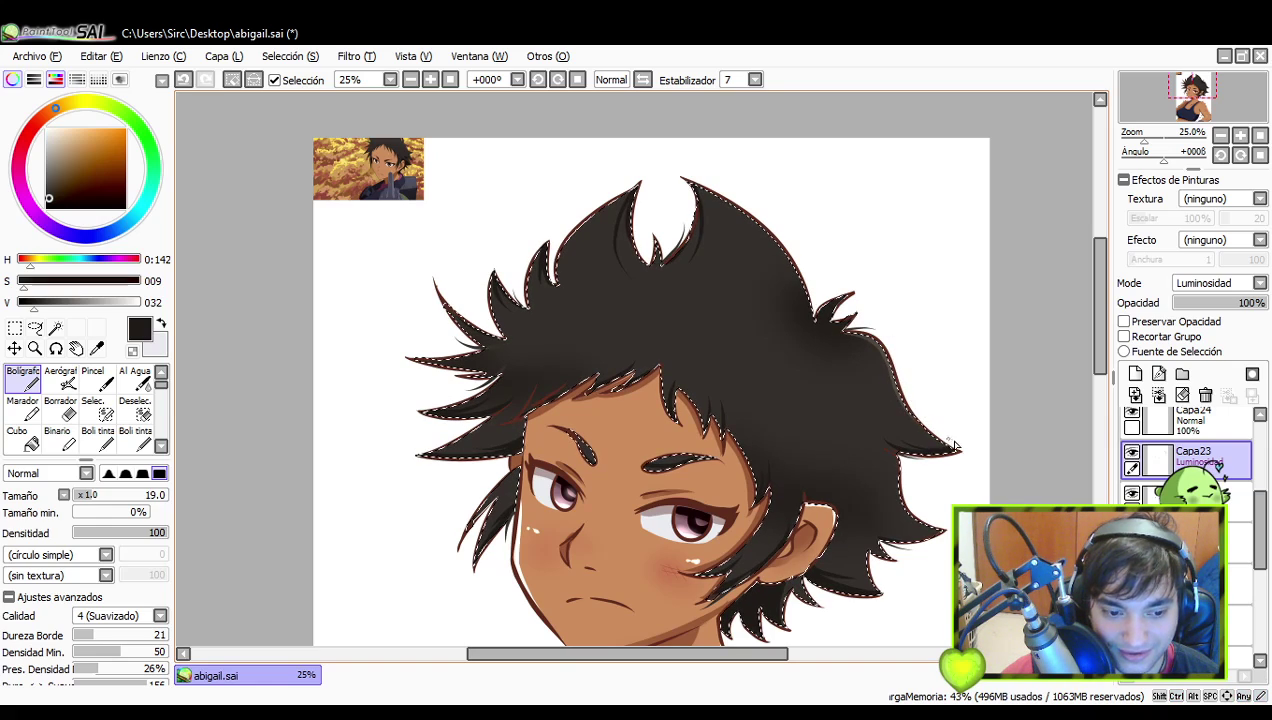
- Draw a thin highlight along the outer edge of the back crown spike, down to the small tuft
drag(791, 342, 853, 402)
drag(792, 267, 862, 364)
key(ctrl+z)
key(ctrl+z)
mouse_move(782, 263)
mouse_down()
mouse_move(867, 366)
mouse_move(858, 350)
mouse_up()
key(ctrl+z)
mouse_move(776, 262)
mouse_down()
mouse_move(871, 350)
mouse_move(776, 262)
mouse_move(849, 327)
mouse_move(864, 360)
mouse_up()
key(ctrl+z)
key(ctrl+z)
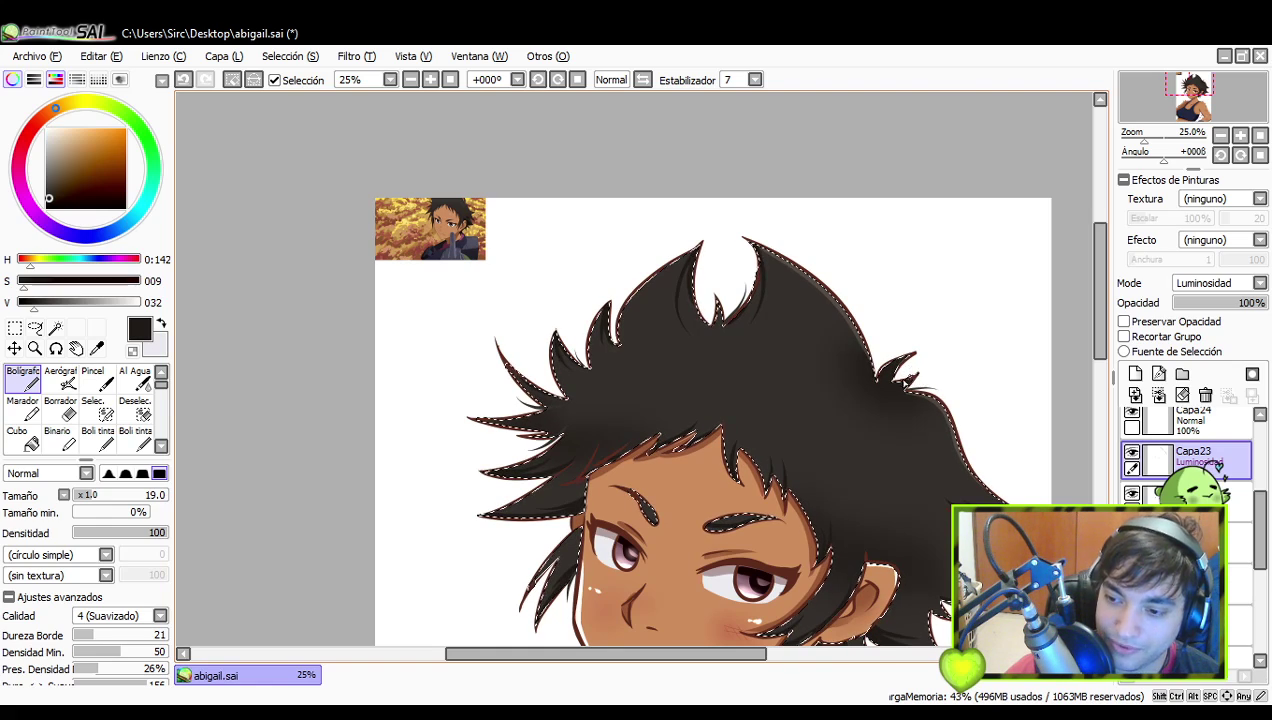
key(ctrl+z)
drag(884, 384, 915, 367)
key(ctrl+z)
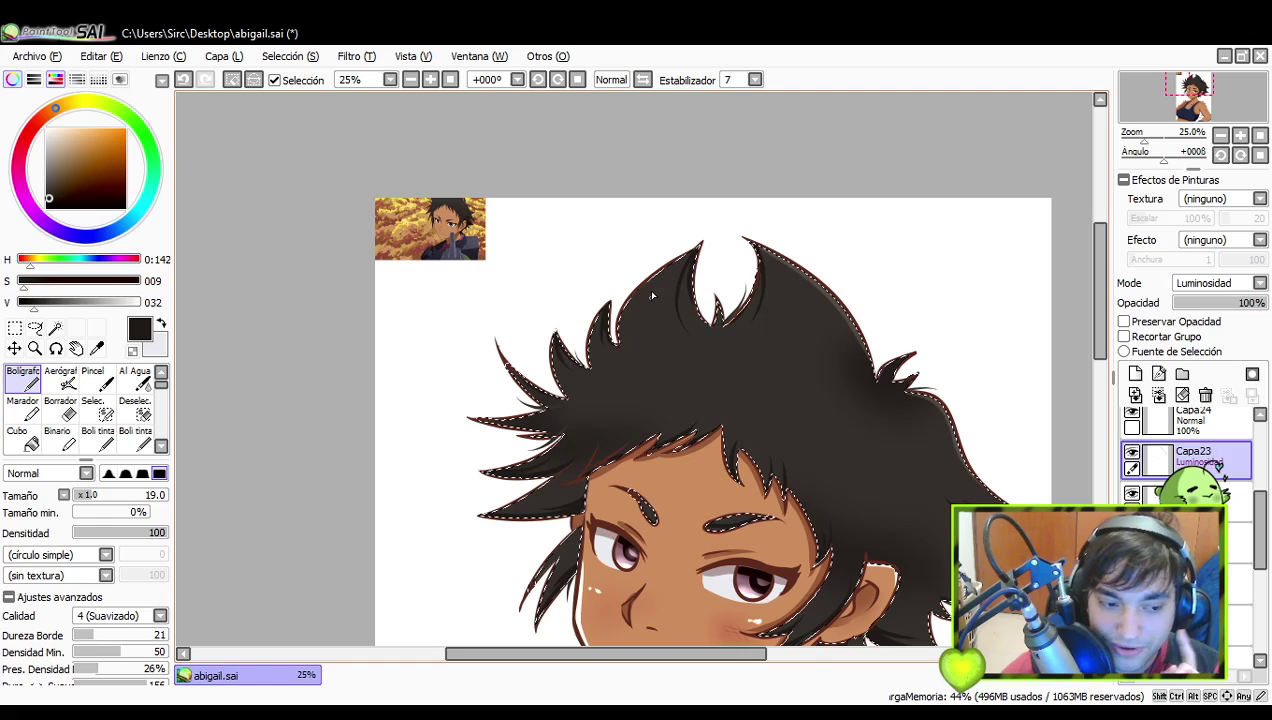
- Try to draw a thin highlight along the outer edge of the face-side crown spike
key(ctrl+z)
drag(655, 275, 623, 336)
key(ctrl+z)
drag(655, 275, 624, 338)
key(ctrl+z)
drag(655, 275, 622, 340)
key(ctrl+z)
key(ctrl+z)
key(ctrl+z)
key(ctrl+z)
key(ctrl+z)
- Draw short, thin highlight marks across the middle of the hair above the forehead and towards the back
mouse_move(937, 448)
mouse_down()
mouse_move(931, 412)
mouse_move(940, 418)
mouse_move(908, 417)
mouse_up()
mouse_move(597, 354)
mouse_down()
mouse_move(608, 338)
mouse_move(638, 355)
mouse_up()
drag(764, 377, 812, 394)
drag(852, 455, 827, 390)
drag(805, 470, 809, 377)
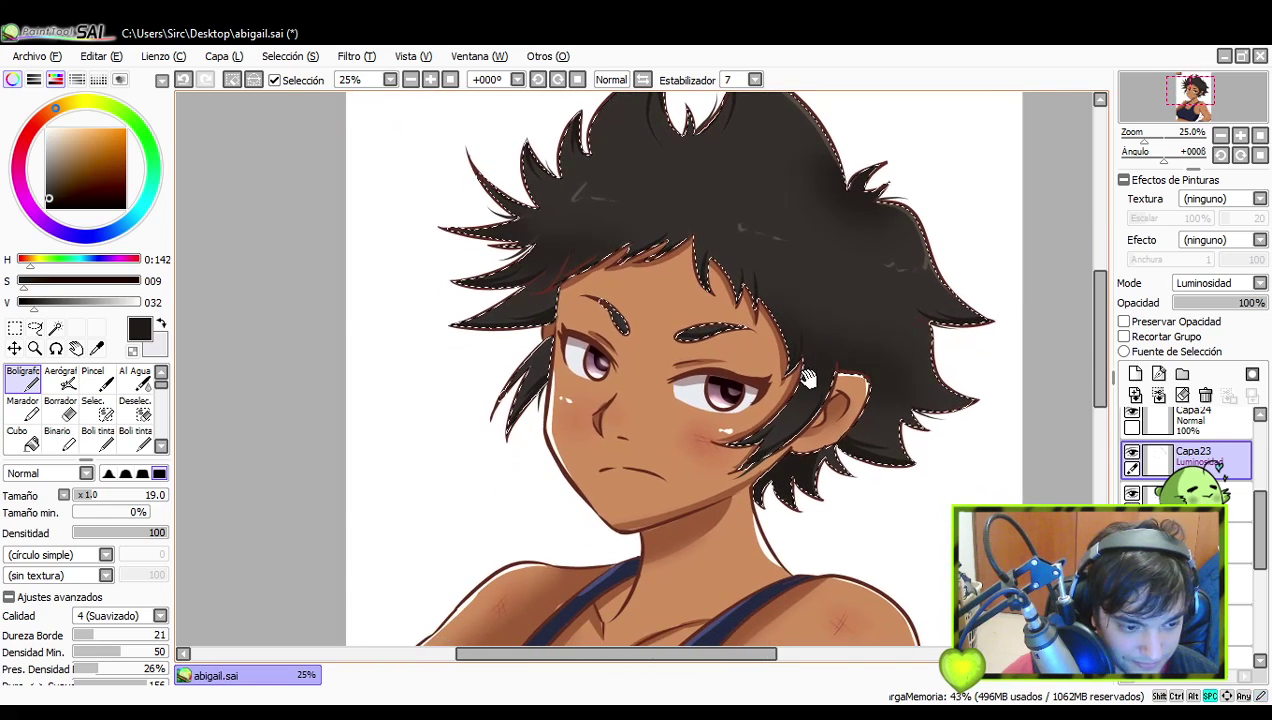
- Clear the hair selection and make the layer directly below Capa23 active
drag(675, 329, 708, 409)
drag(777, 509, 738, 367)
drag(773, 480, 795, 455)
click(1220, 136)
click(1220, 136)
drag(979, 281, 984, 271)
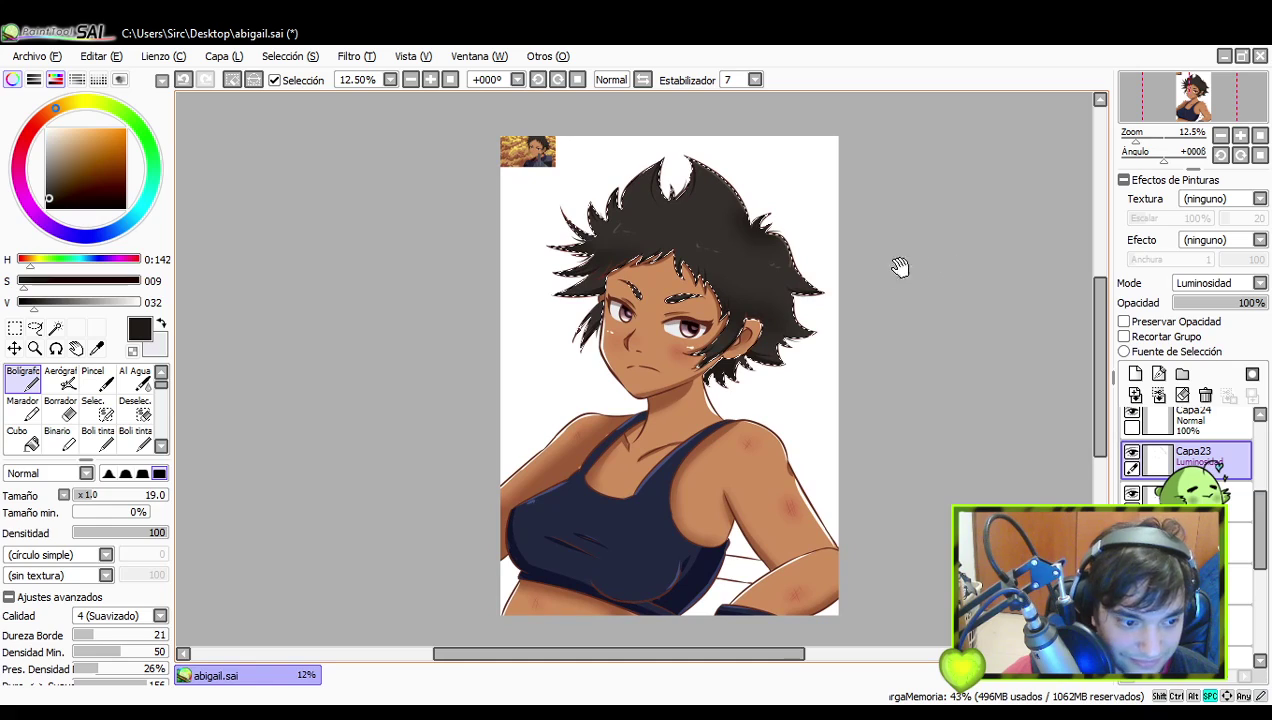
click(14, 328)
key(ctrl+d)
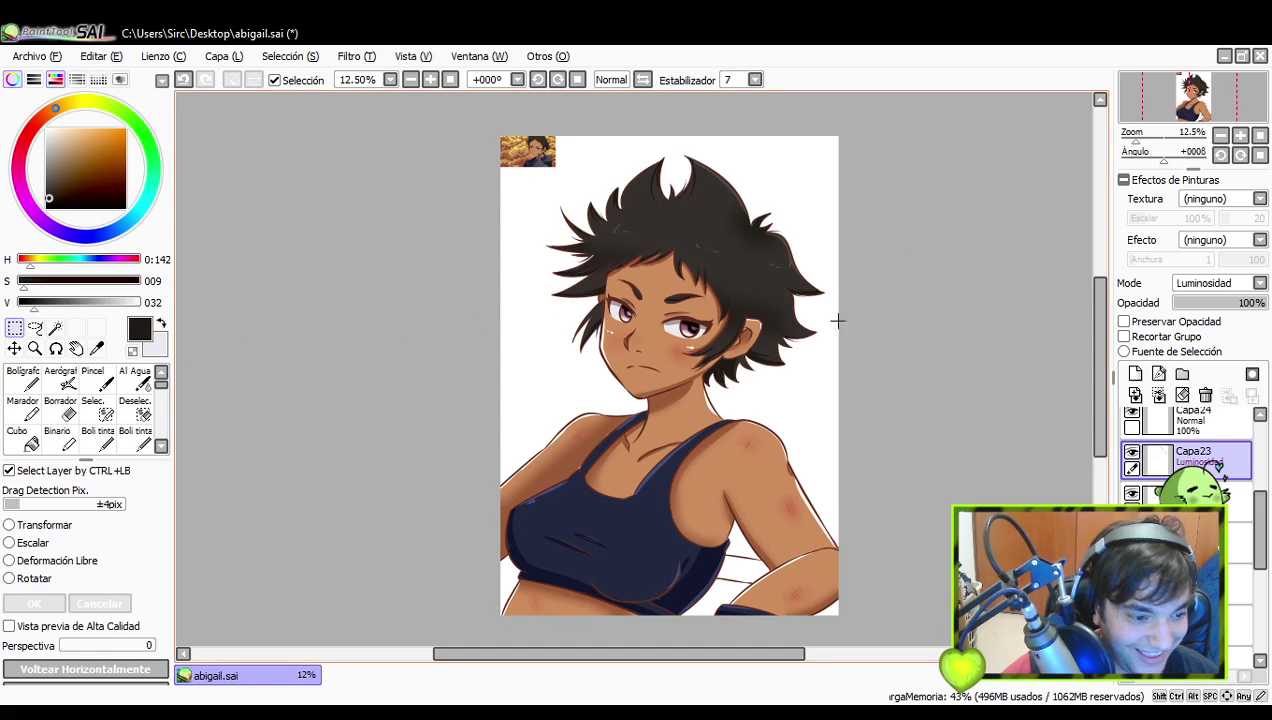
click(1190, 540)
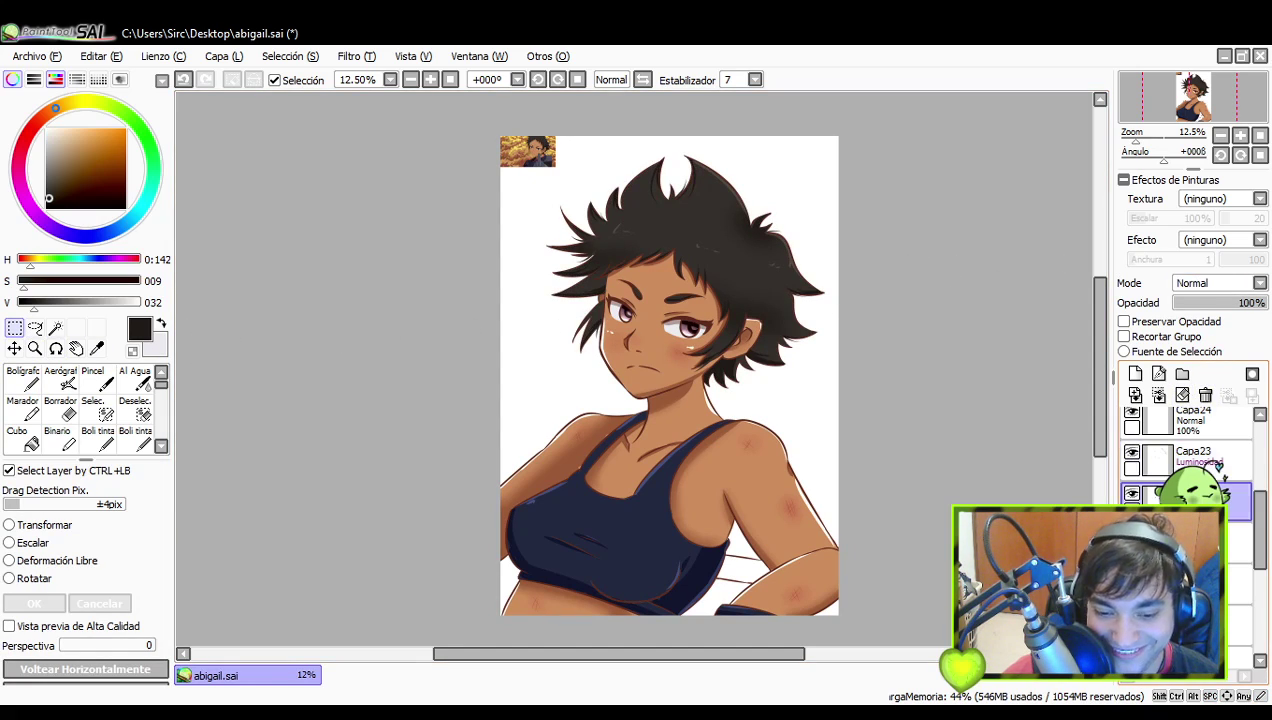
- Make the layer directly below Capa10 active and choose the Bolígrafo brush
click(1241, 135)
click(1241, 135)
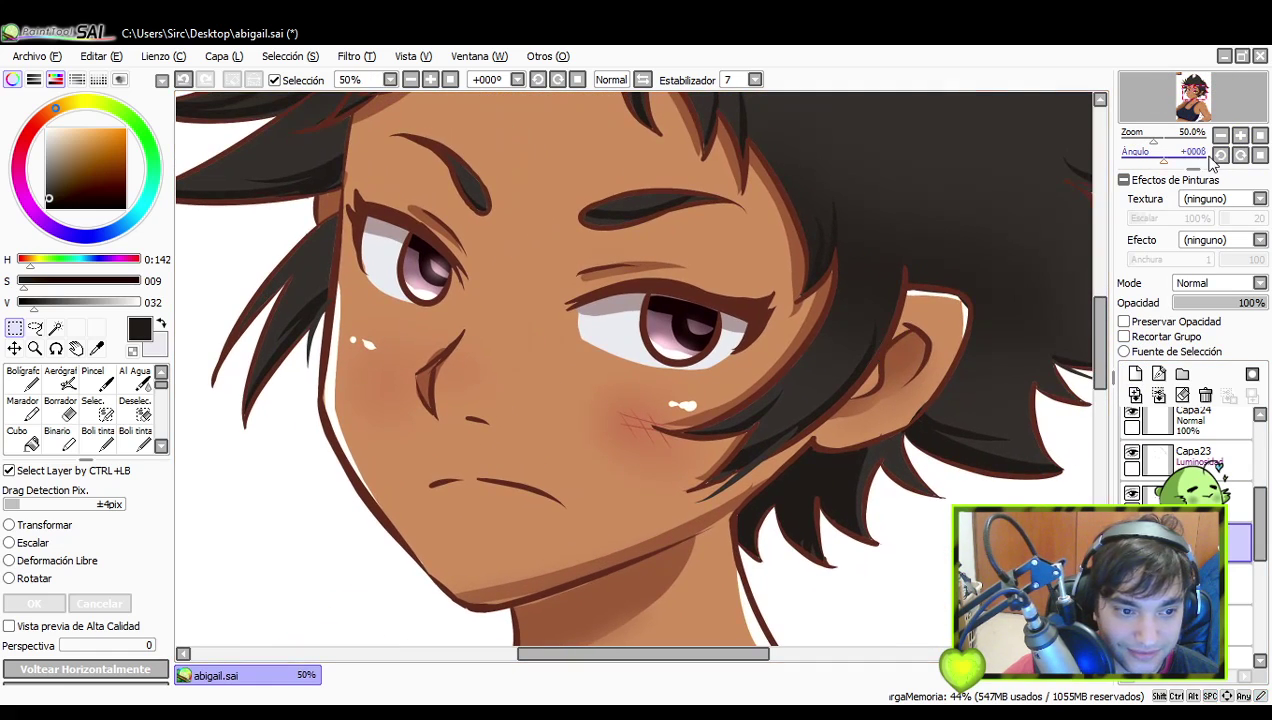
click(1221, 135)
click(1221, 135)
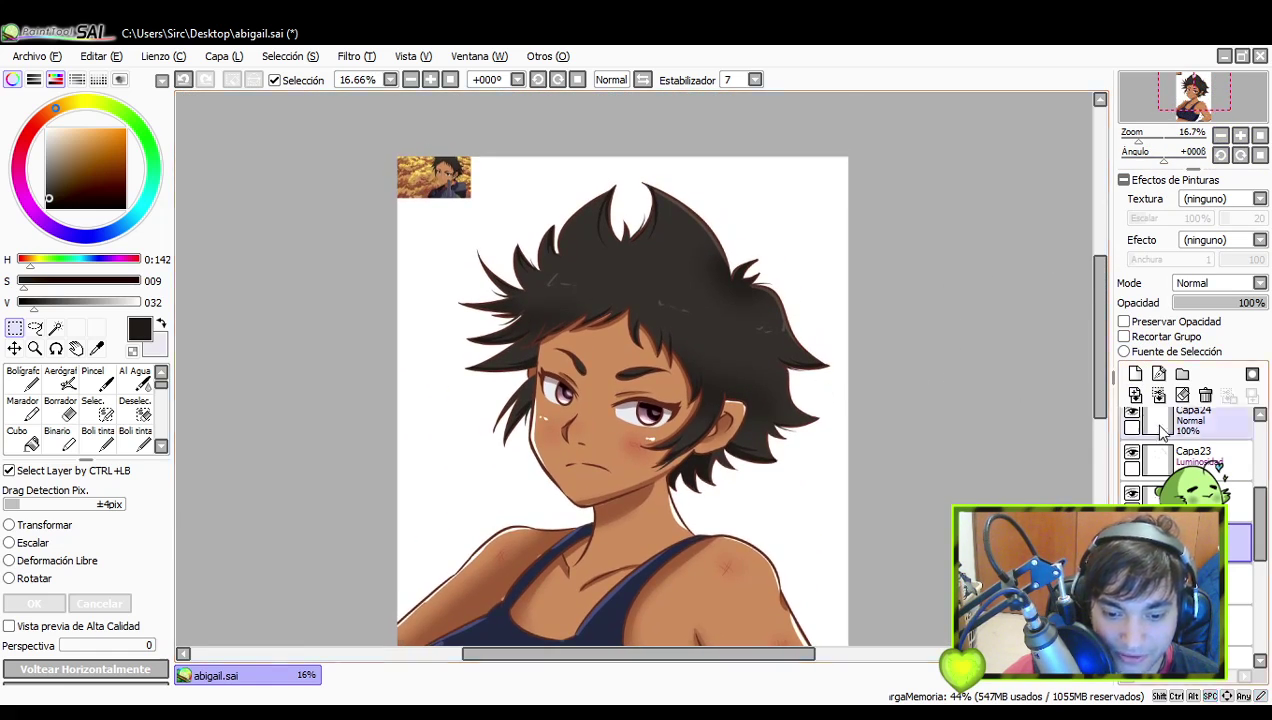
drag(1259, 507, 1260, 436)
click(1212, 506)
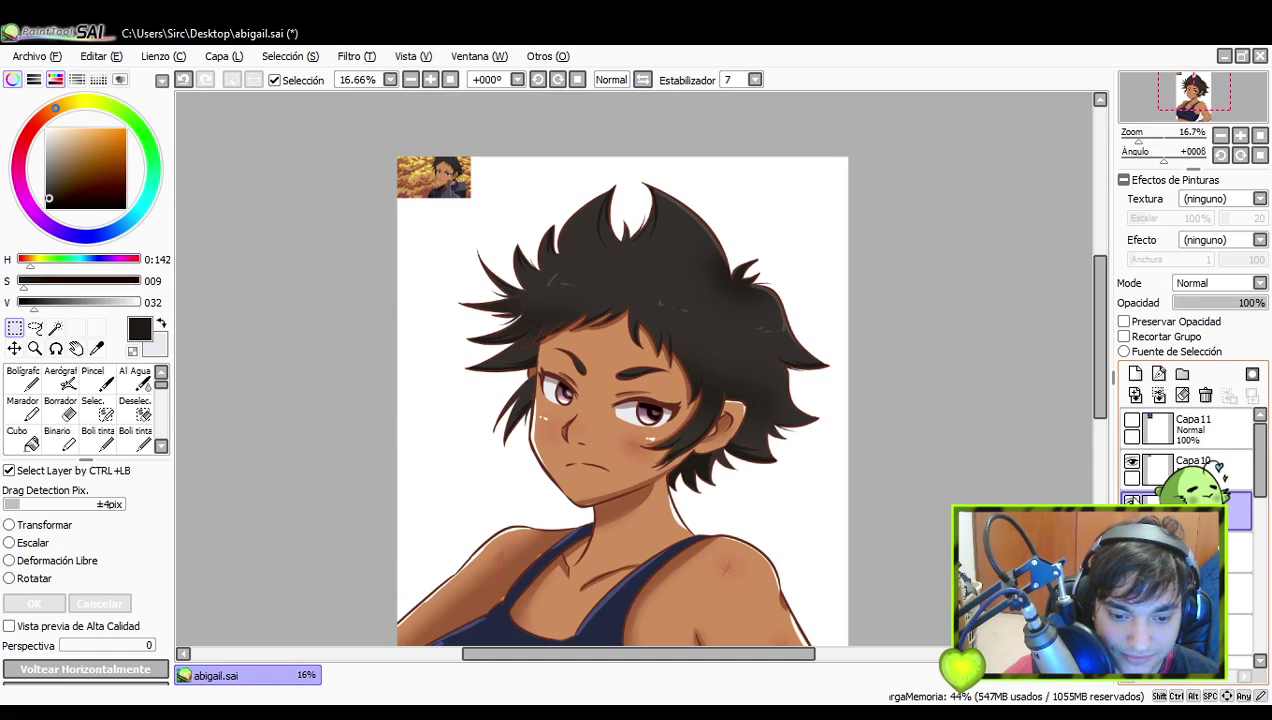
click(22, 380)
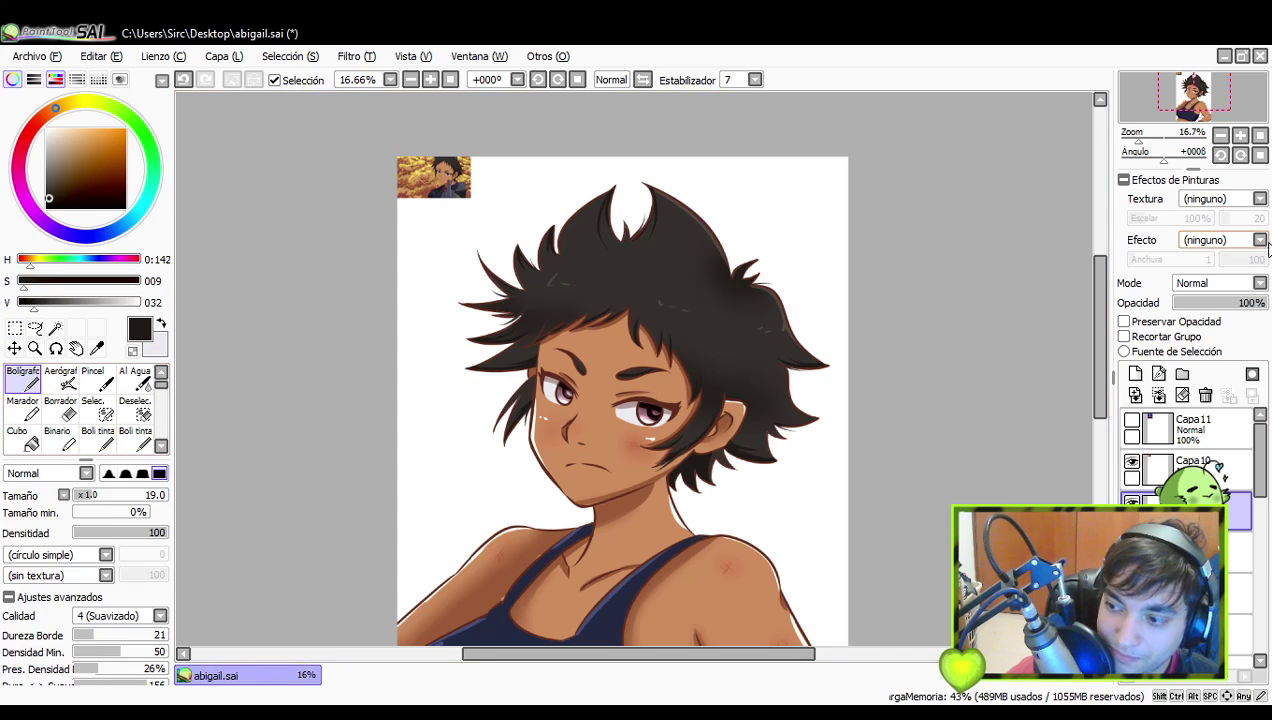
- Sample the pale eye white and draw highlights on the iris of the eye nearer the ear
click(1240, 135)
click(1240, 135)
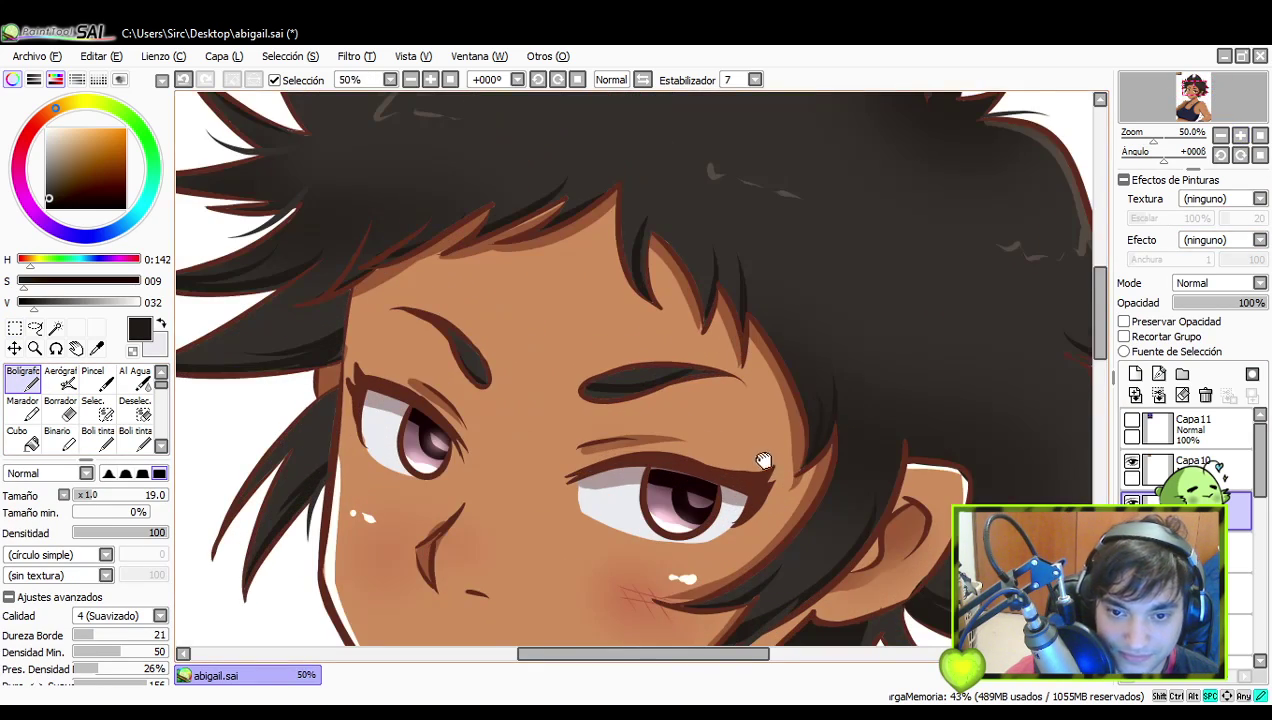
alt+click(757, 425)
key(ctrl+z)
mouse_move(724, 428)
mouse_down()
mouse_move(740, 431)
mouse_move(716, 428)
mouse_up()
key(ctrl+z)
key(ctrl+z)
- Add a matching pale highlight and small dots on the iris of the eye farther from the ear
drag(447, 393, 485, 419)
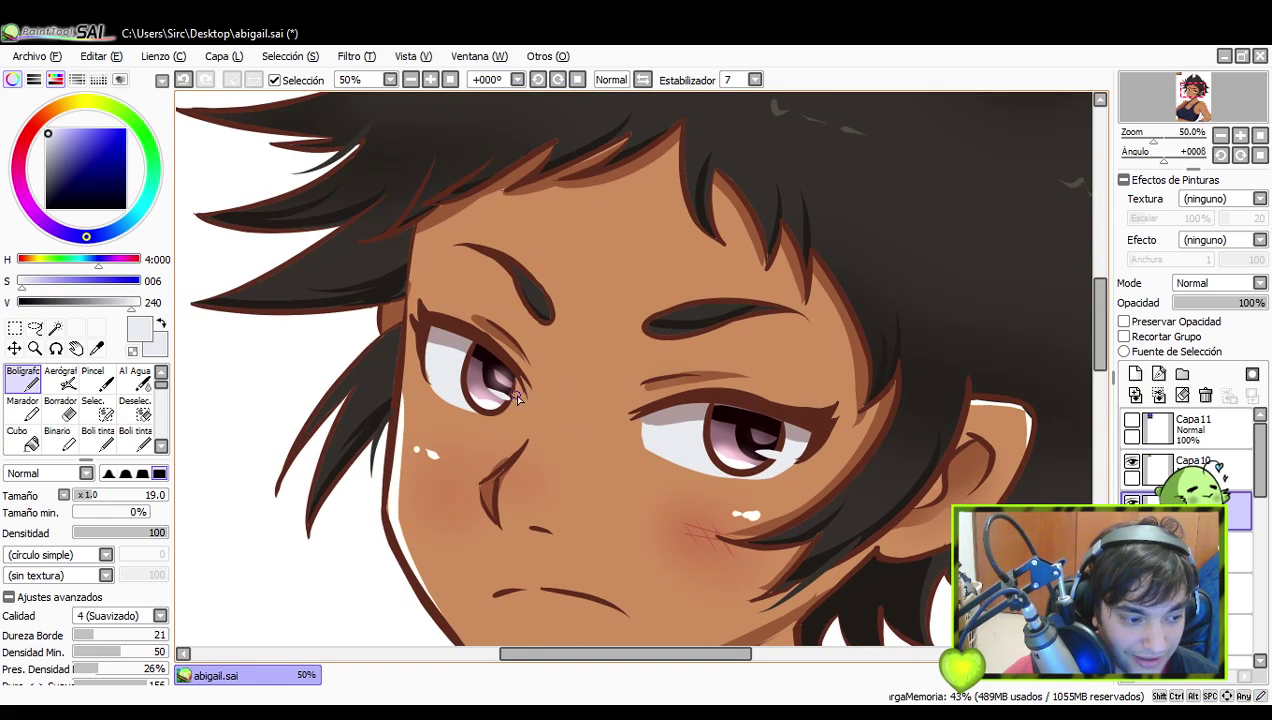
key(ctrl+z)
drag(509, 395, 484, 389)
key(ctrl+z)
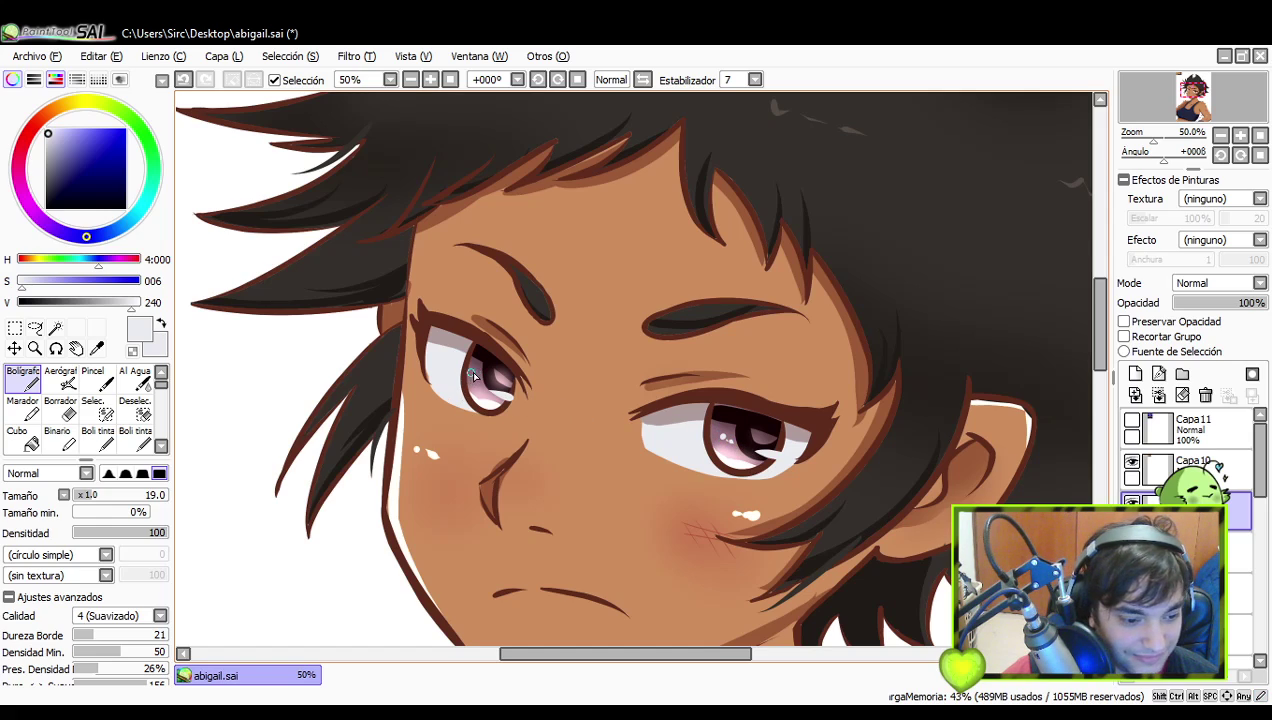
- Examine the eye highlights up close and check how they look in the whole portrait
drag(805, 414, 793, 406)
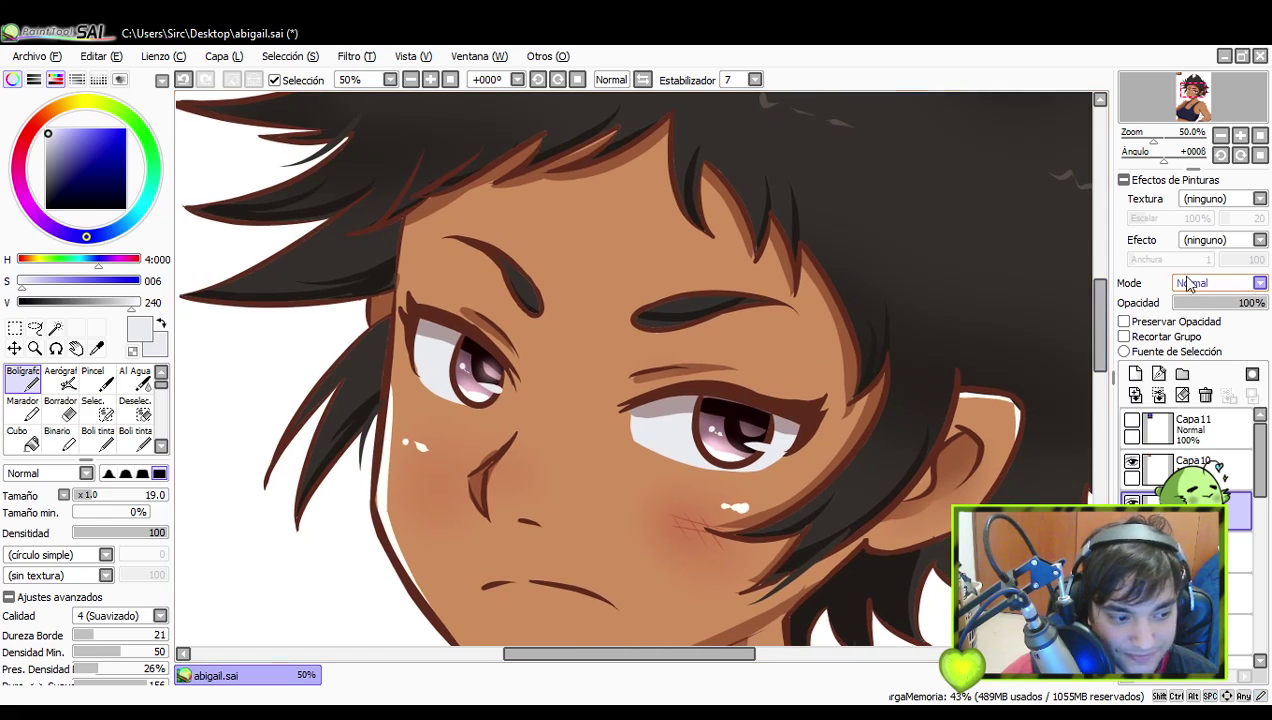
click(1239, 137)
click(1239, 137)
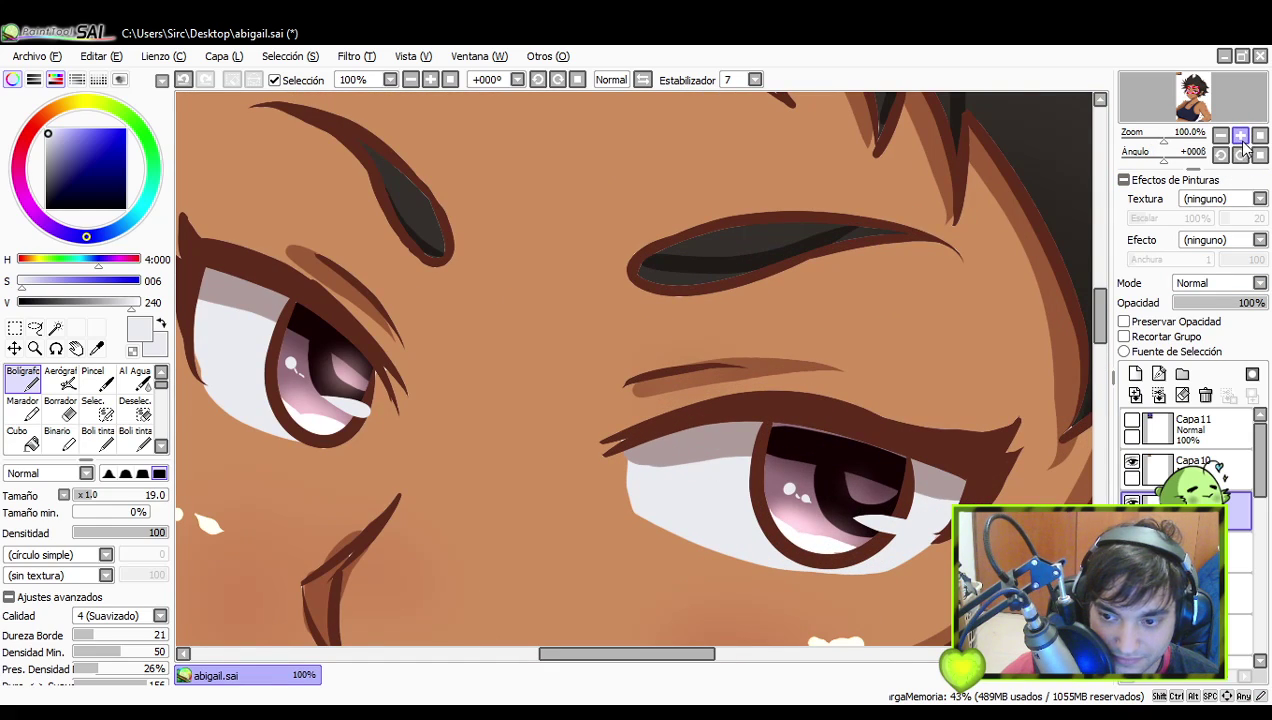
click(1221, 135)
click(1221, 135)
click(1221, 135)
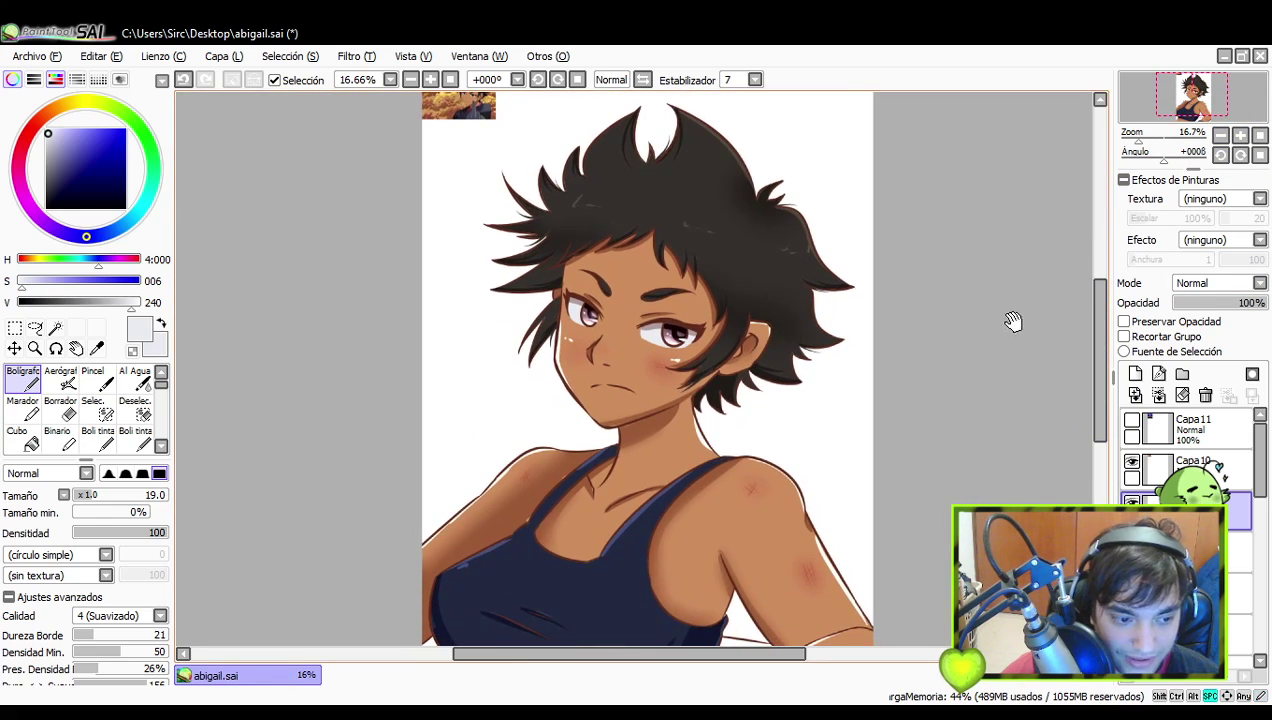
scroll(1008, 343, down, 3)
drag(992, 343, 979, 327)
drag(968, 379, 988, 361)
- Check the third layer below Capa21 by switching its visibility off and on, and make it active
drag(1260, 462, 1261, 540)
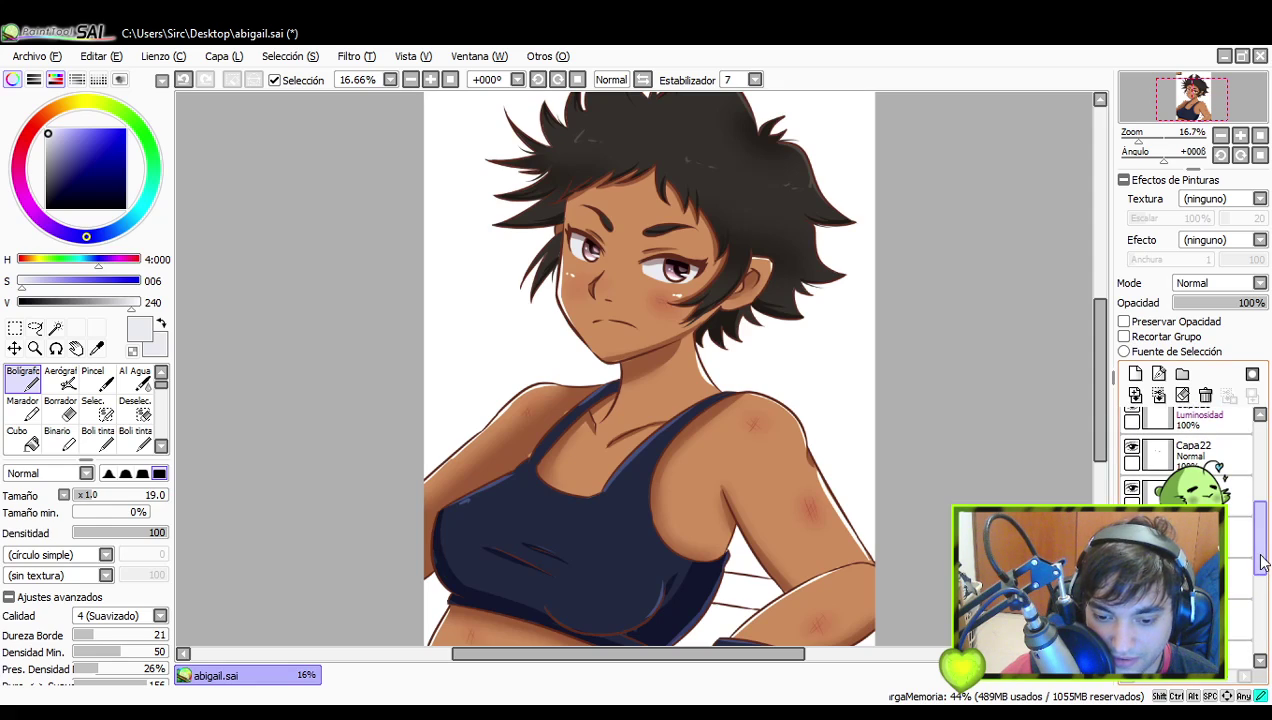
scroll(1262, 560, down, 3)
scroll(1262, 560, down, 3)
click(1132, 560)
click(1132, 560)
click(1195, 566)
- Try to mark the outer edge of the upper arm with the Selec. brush
click(100, 408)
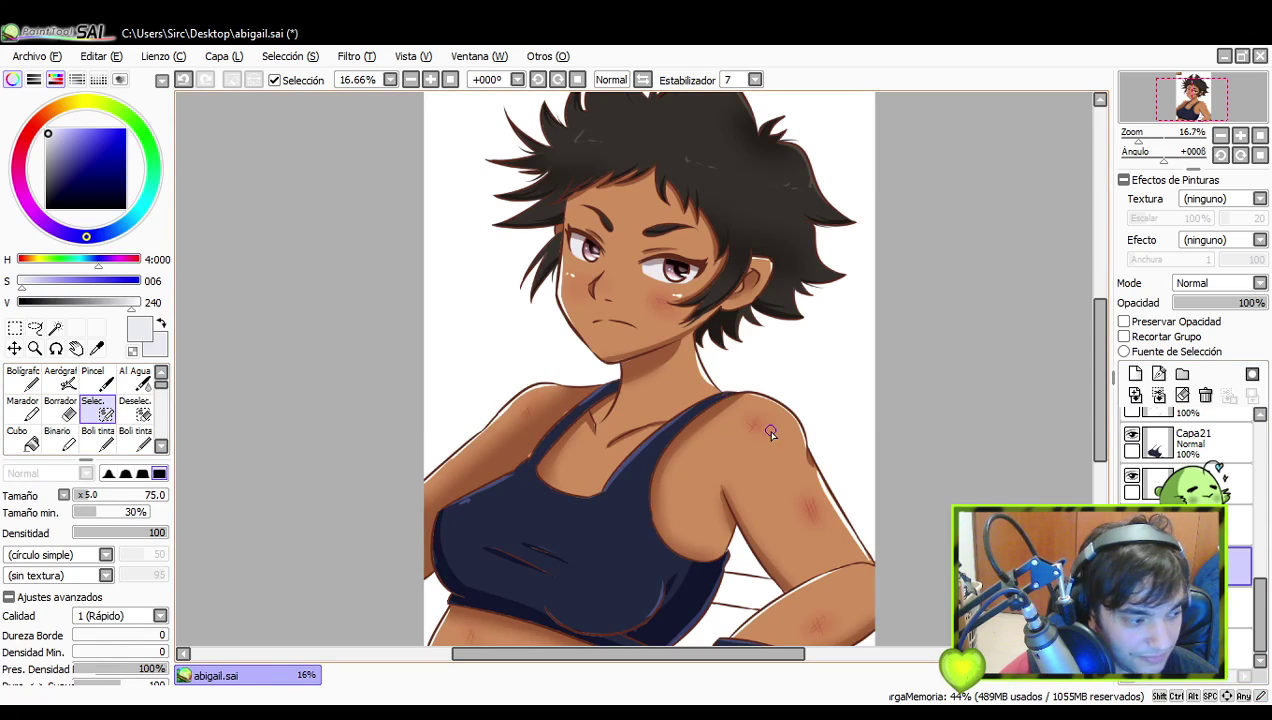
drag(807, 464, 804, 468)
key(ctrl+z)
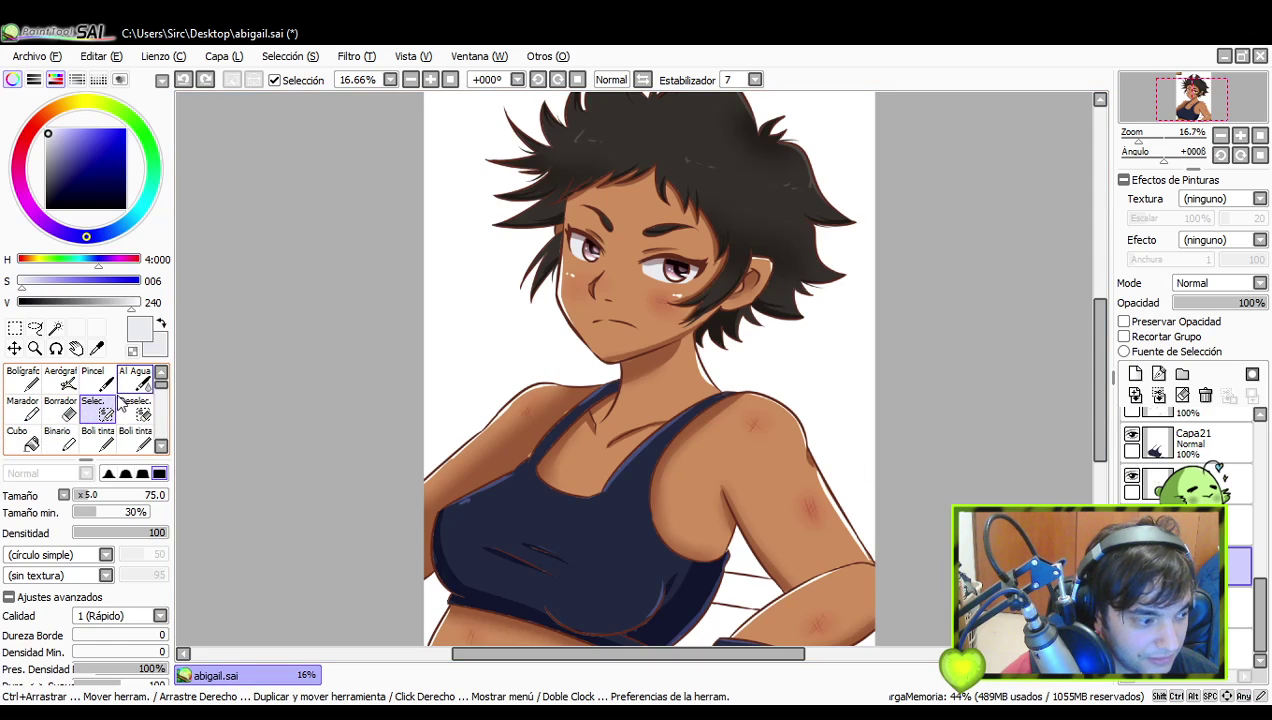
- Try to soften the shading on the arm beside the top with the Desenf. brush
scroll(159, 425, down, 3)
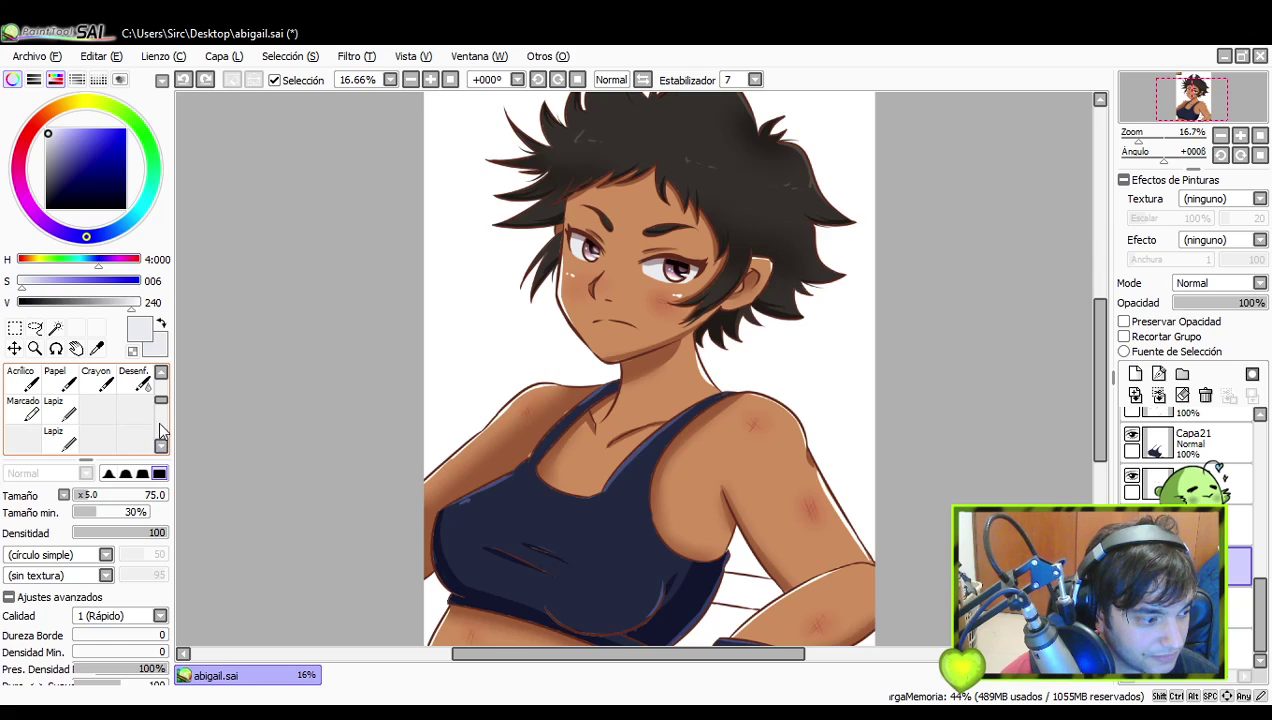
click(133, 378)
key(ctrl)
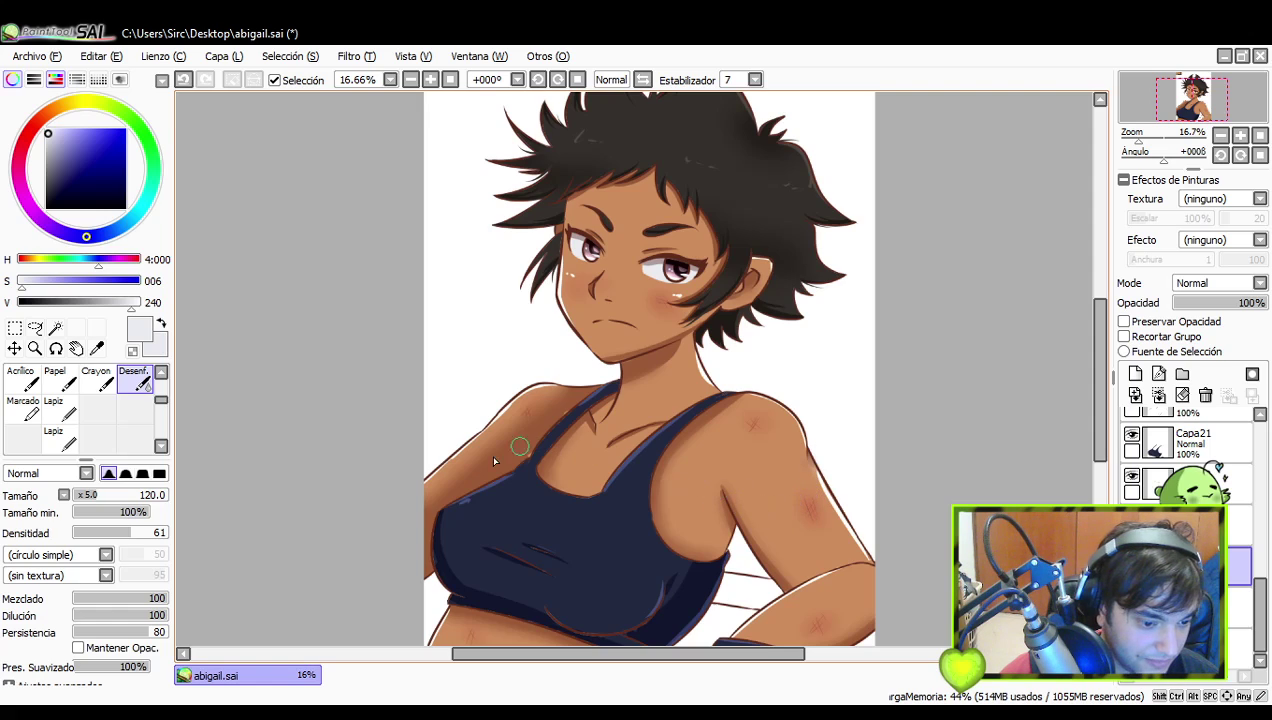
key(ctrl+z)
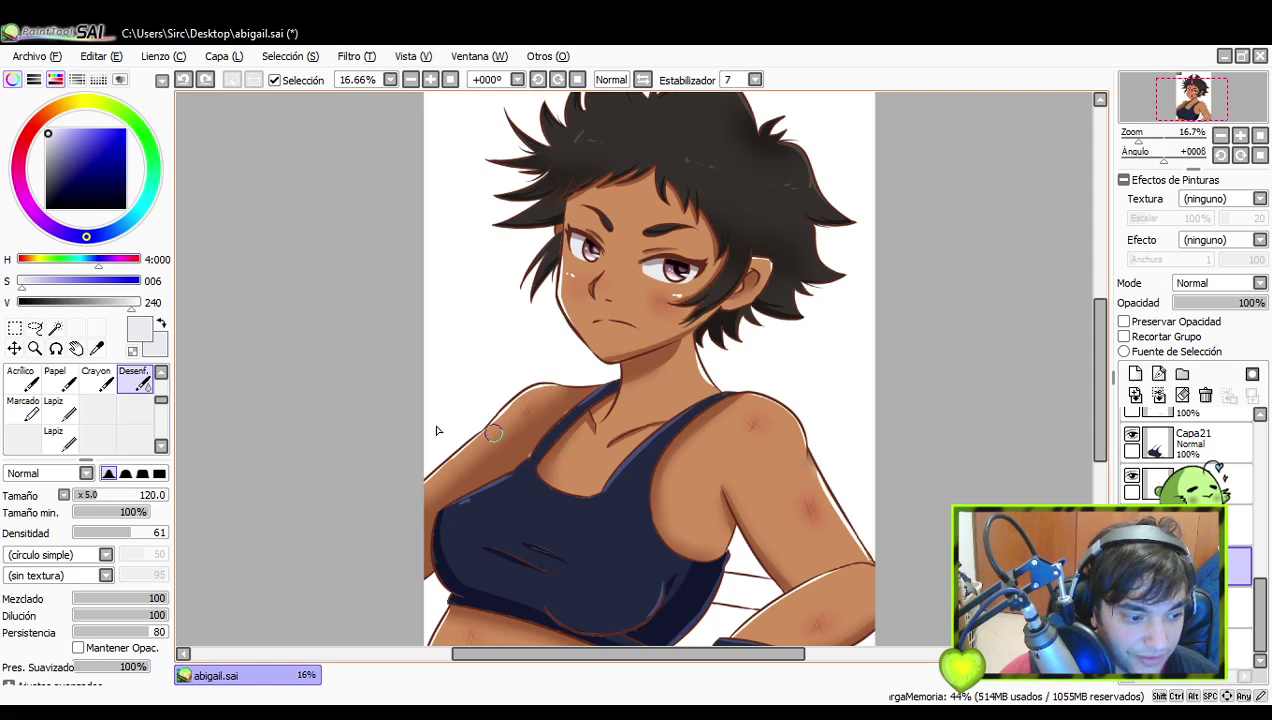
- Sample the arm's brown shadow colour and add Bolígrafo shading strokes on the upper chest and beside the shoulder strap
scroll(160, 377, up, 3)
click(162, 374)
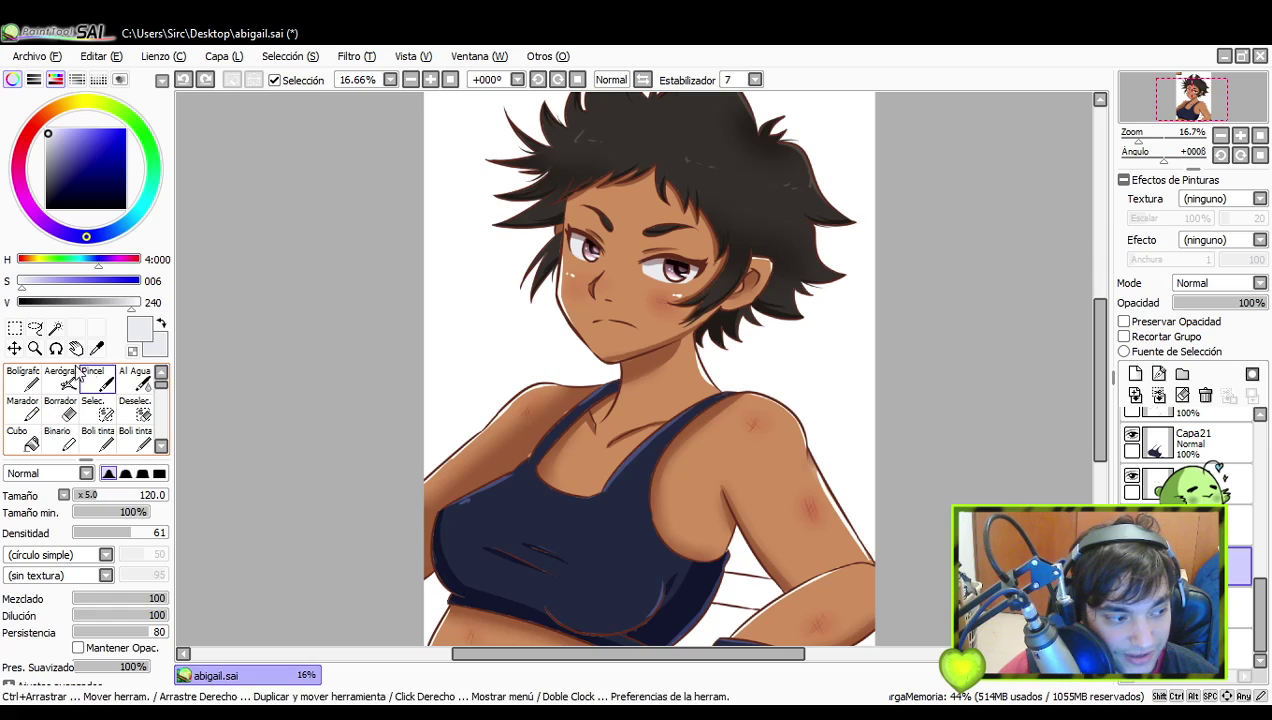
click(26, 380)
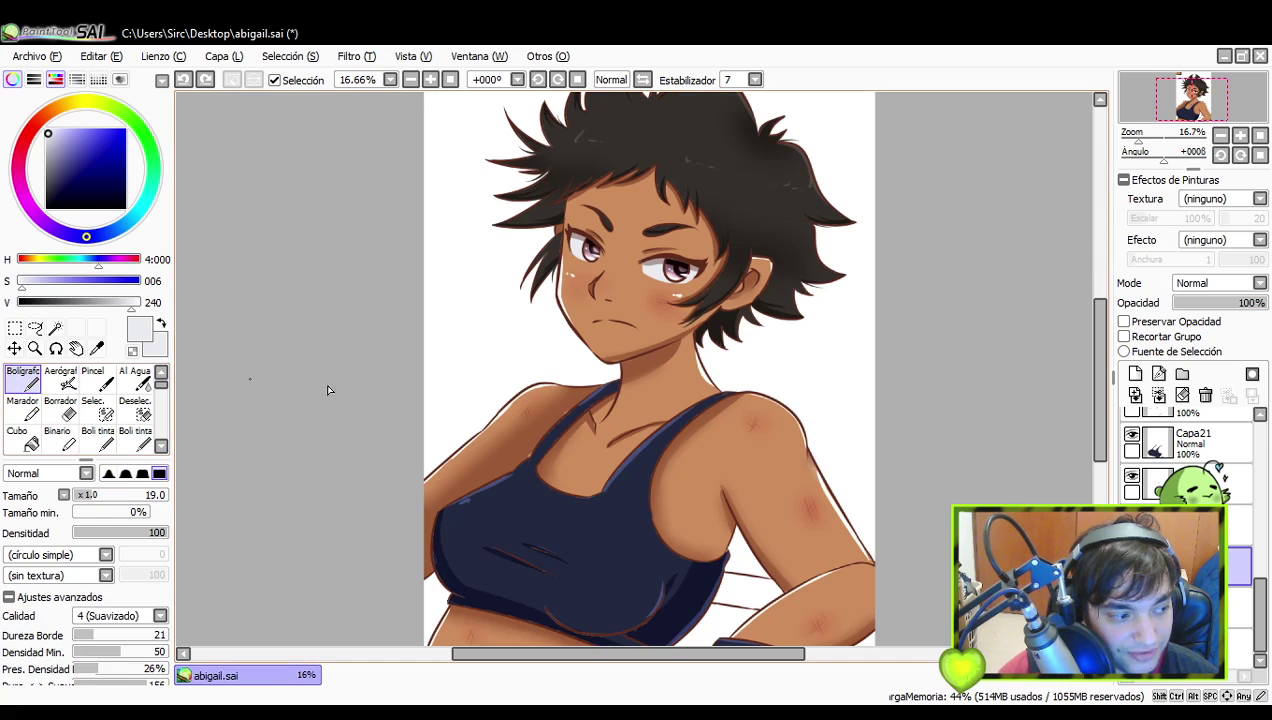
alt+click(522, 460)
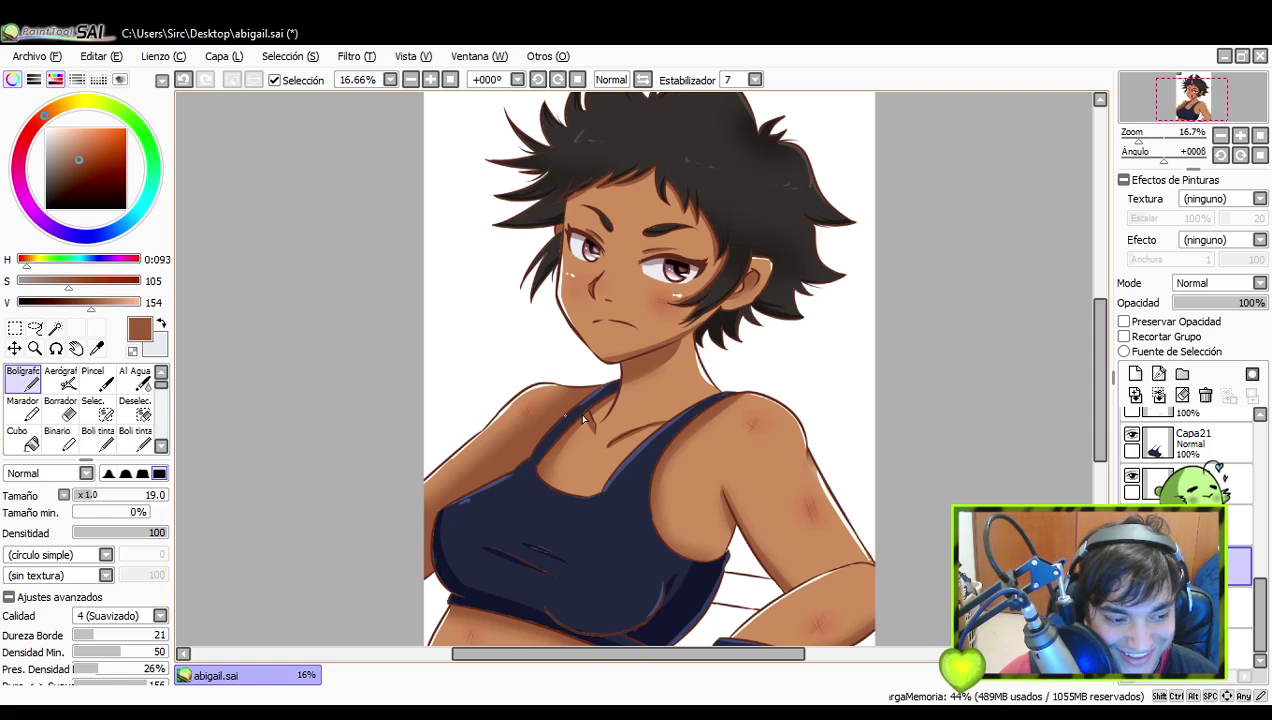
drag(594, 457, 588, 431)
drag(743, 404, 731, 505)
click(1222, 138)
drag(1006, 312, 1000, 300)
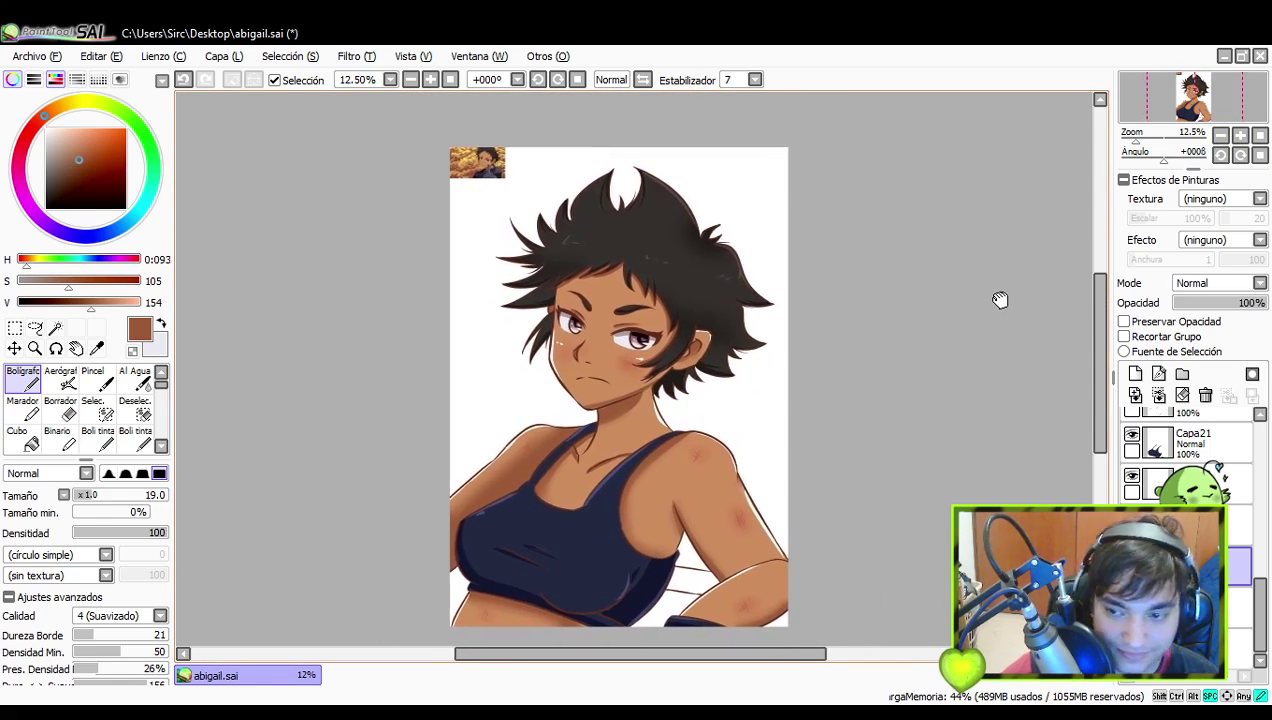
drag(948, 347, 955, 337)
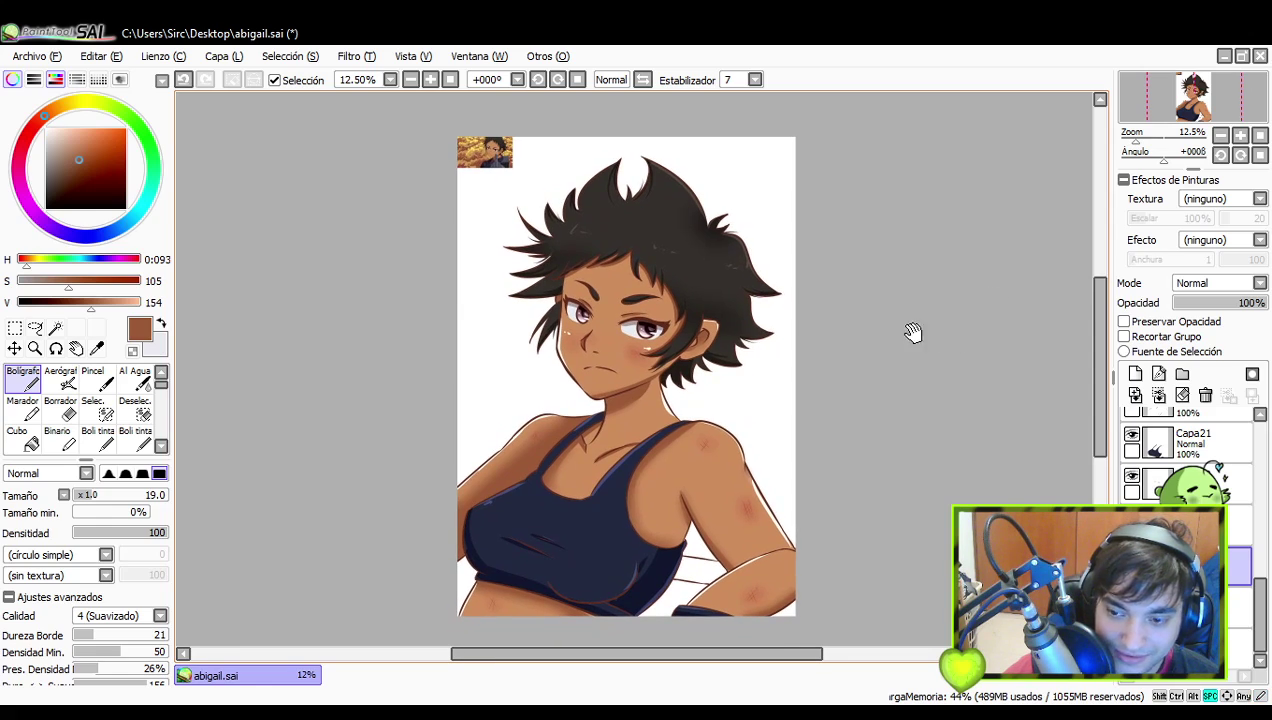
- Make the second layer below Capa10 active
click(16, 331)
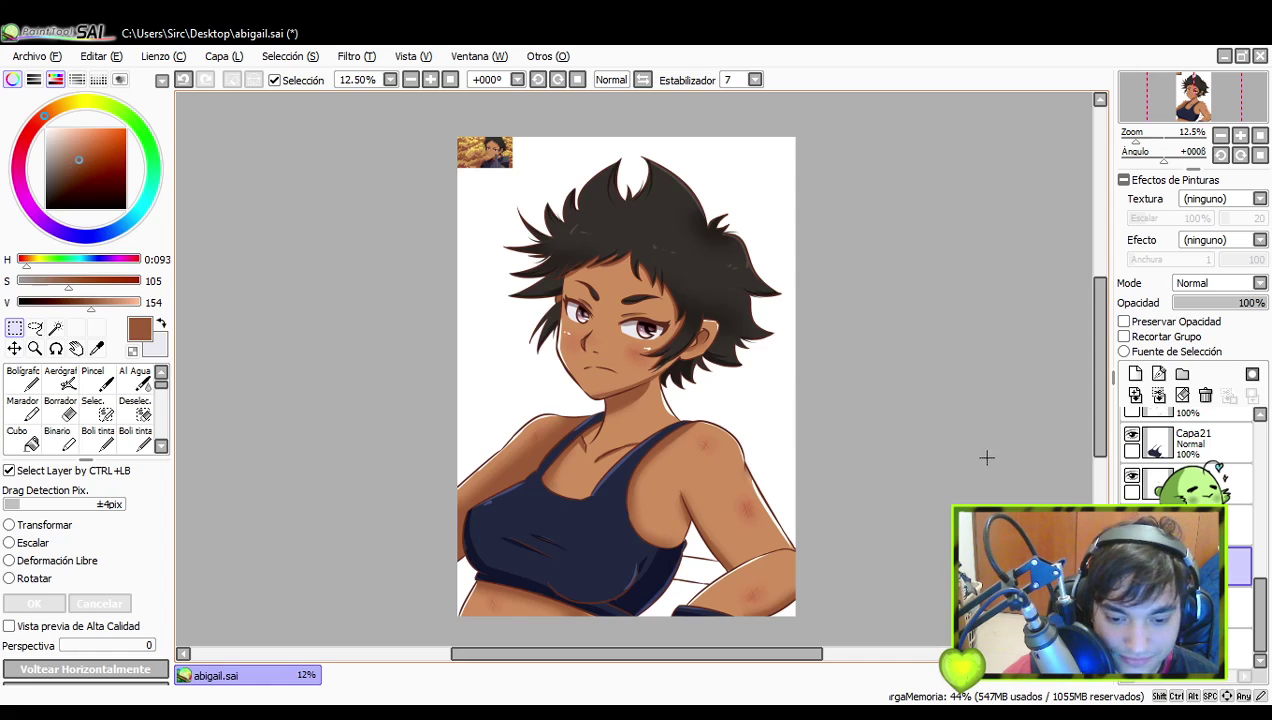
scroll(1190, 460, up, 4)
scroll(1247, 530, down, 2)
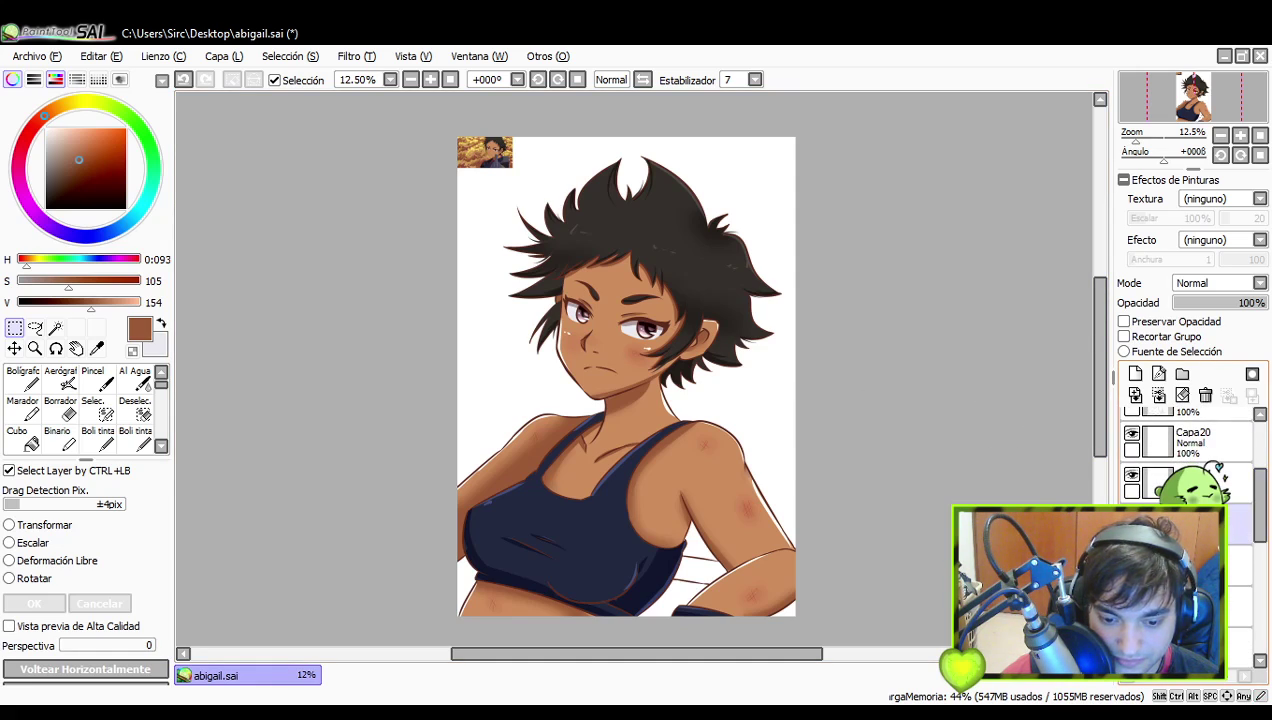
scroll(1233, 556, up, 2)
click(1233, 556)
- Select the background around the character and the gaps beside the waist by colour difference, with Toda la imagen as the target
click(55, 328)
click(755, 420)
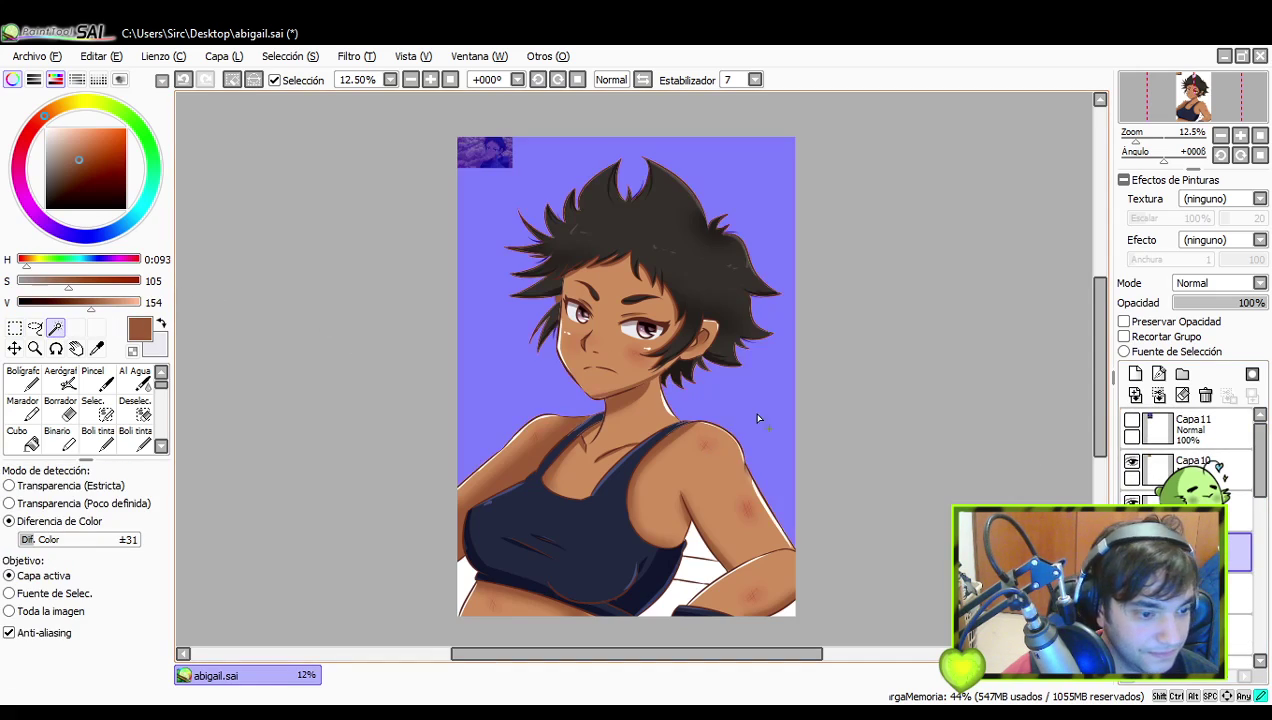
click(680, 592)
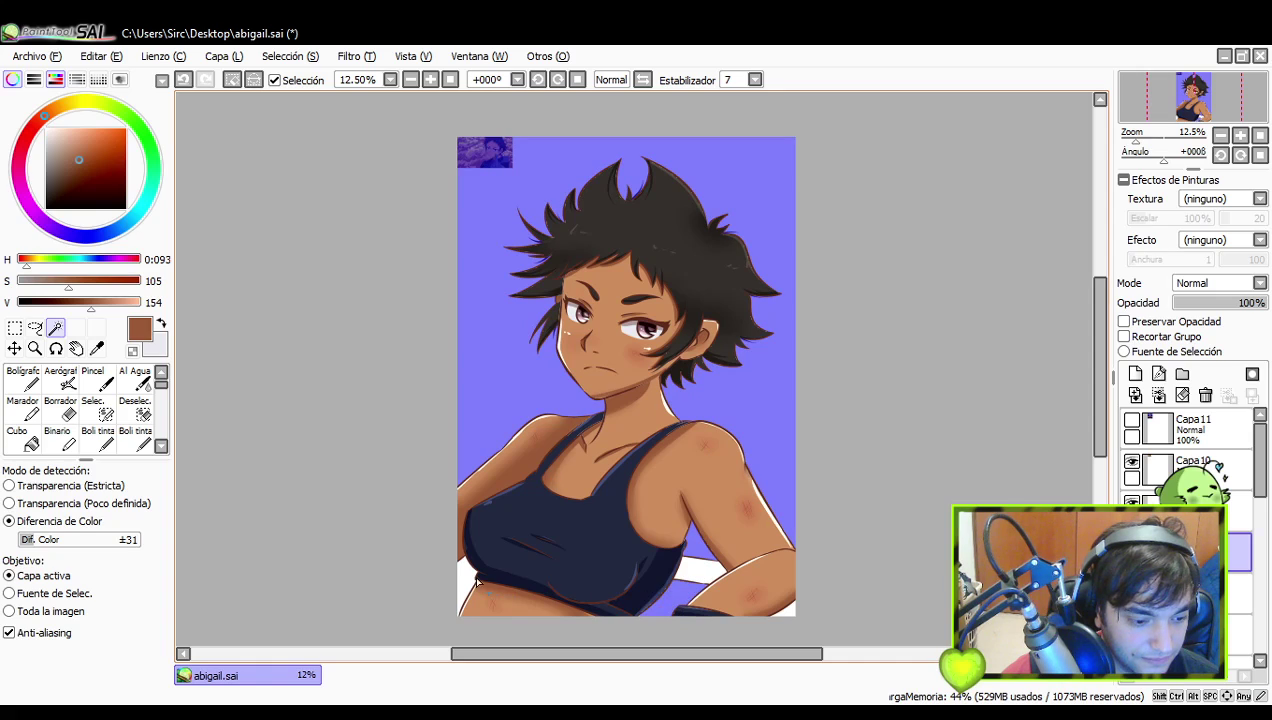
click(491, 579)
key(ctrl+z)
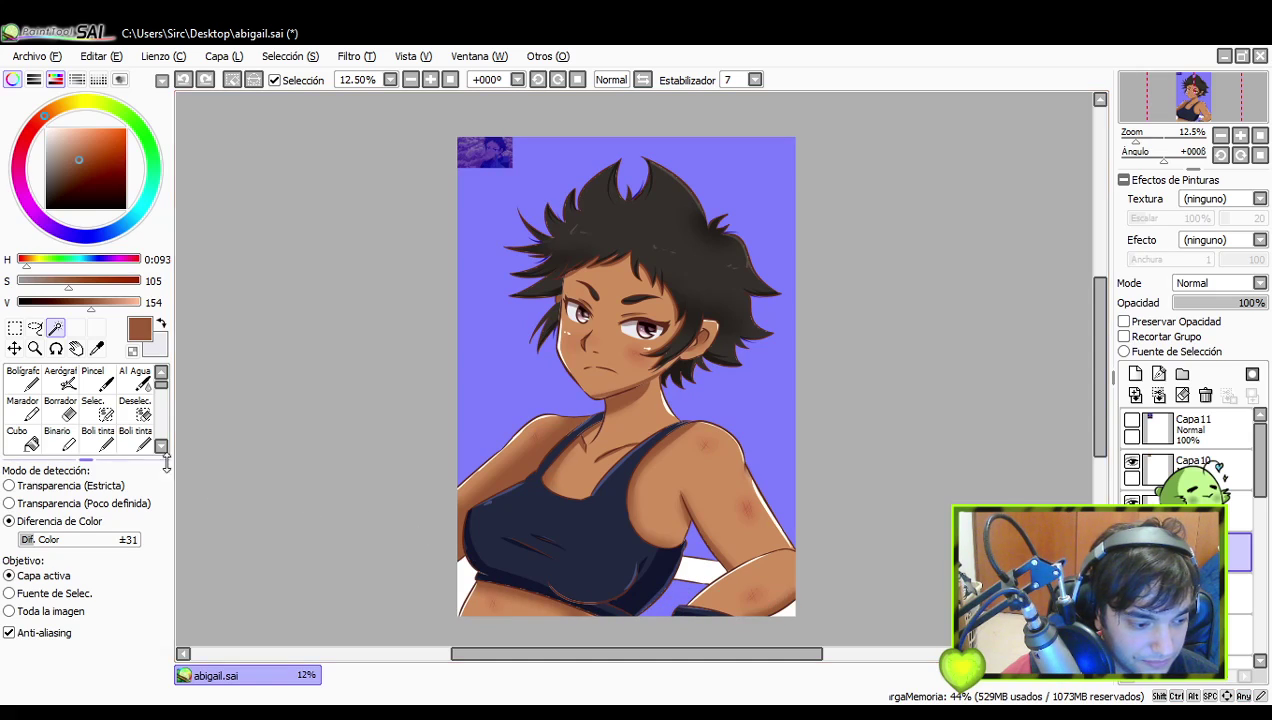
click(461, 588)
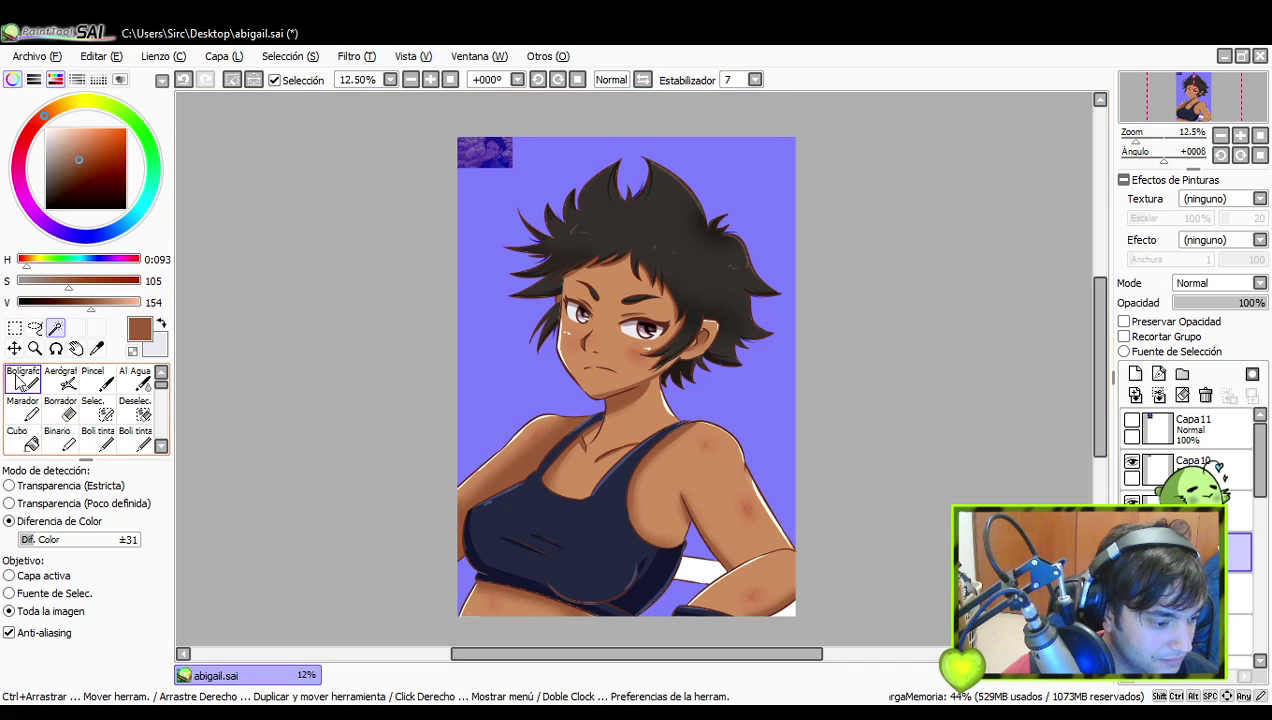
- Add the small white corner below the forearm to the background selection
key(ctrl+t)
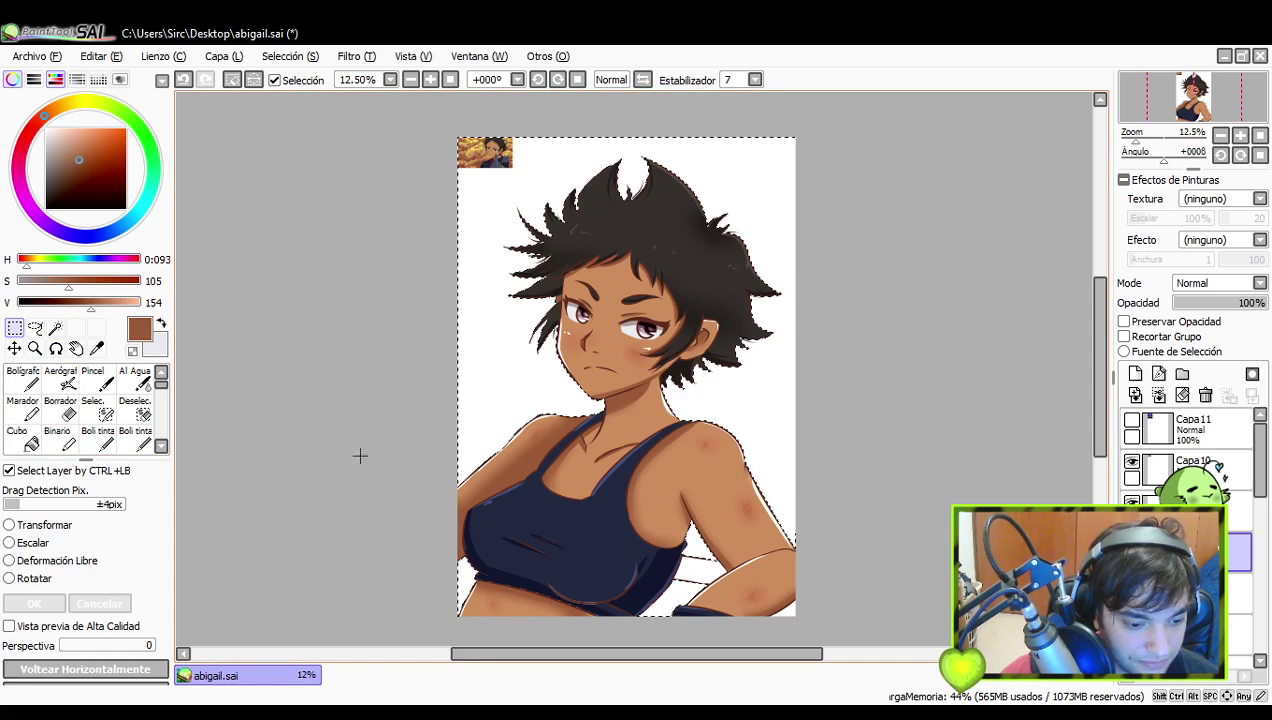
click(60, 328)
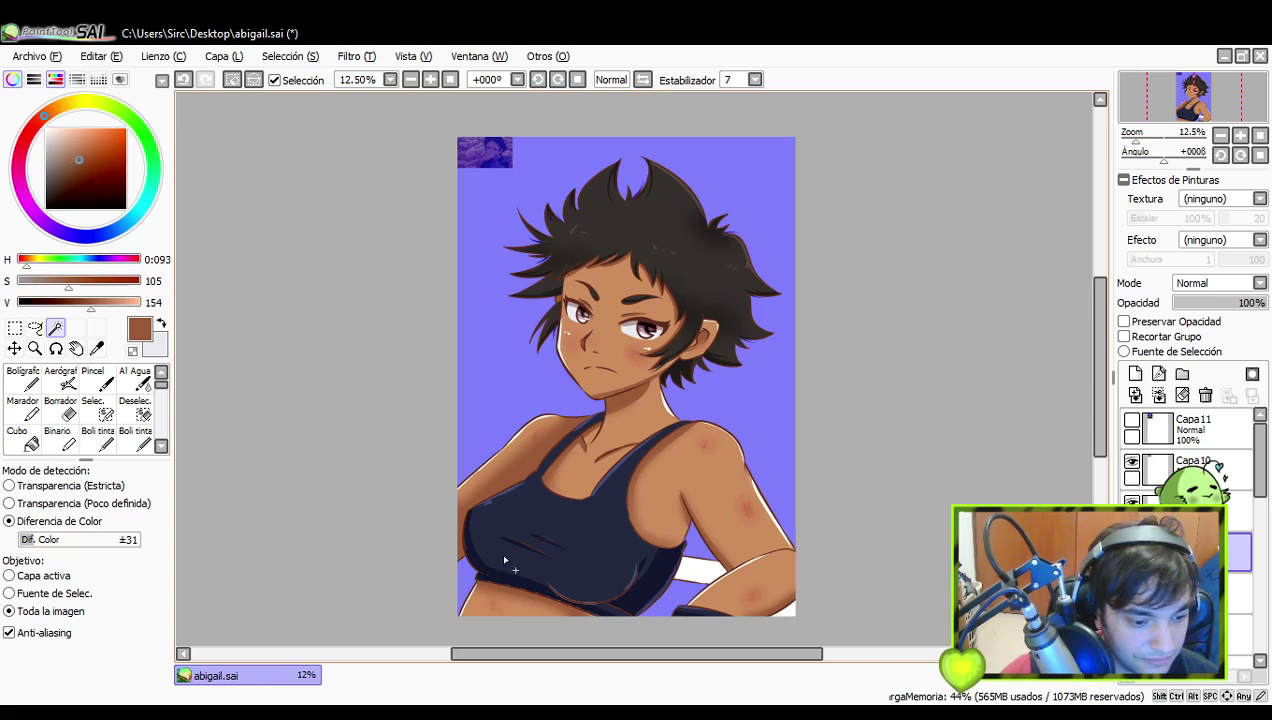
click(50, 578)
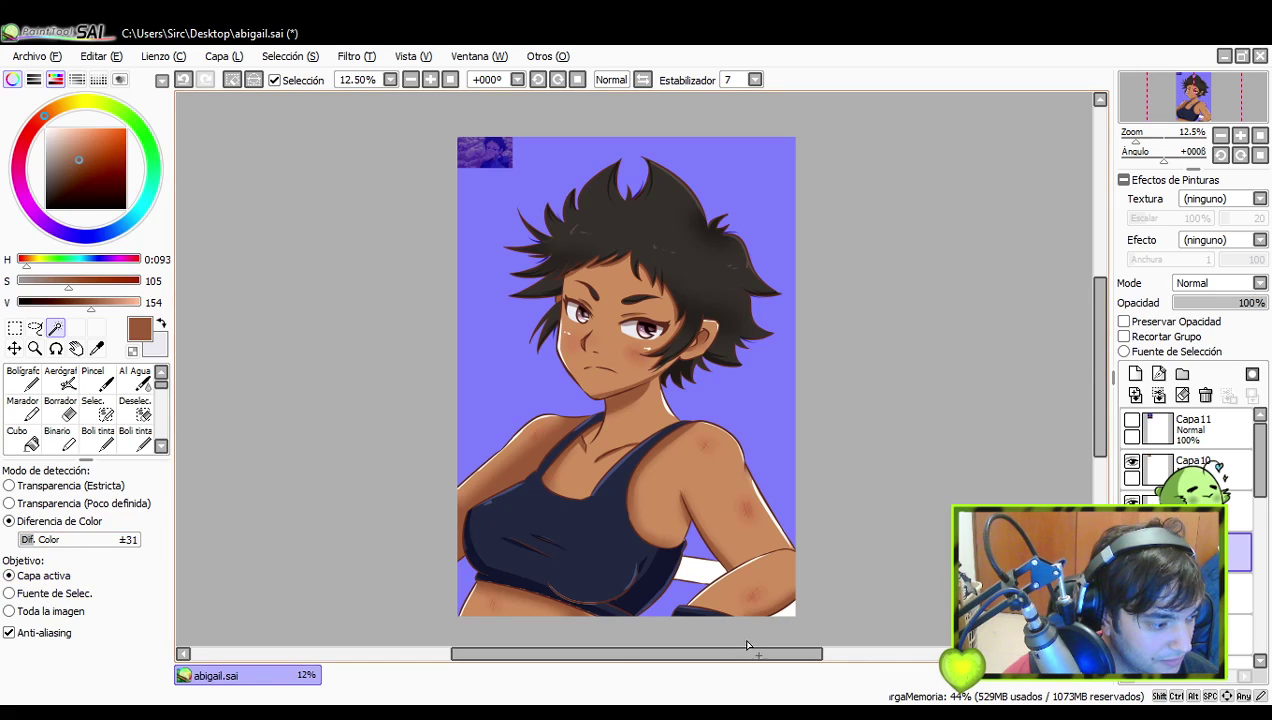
click(785, 612)
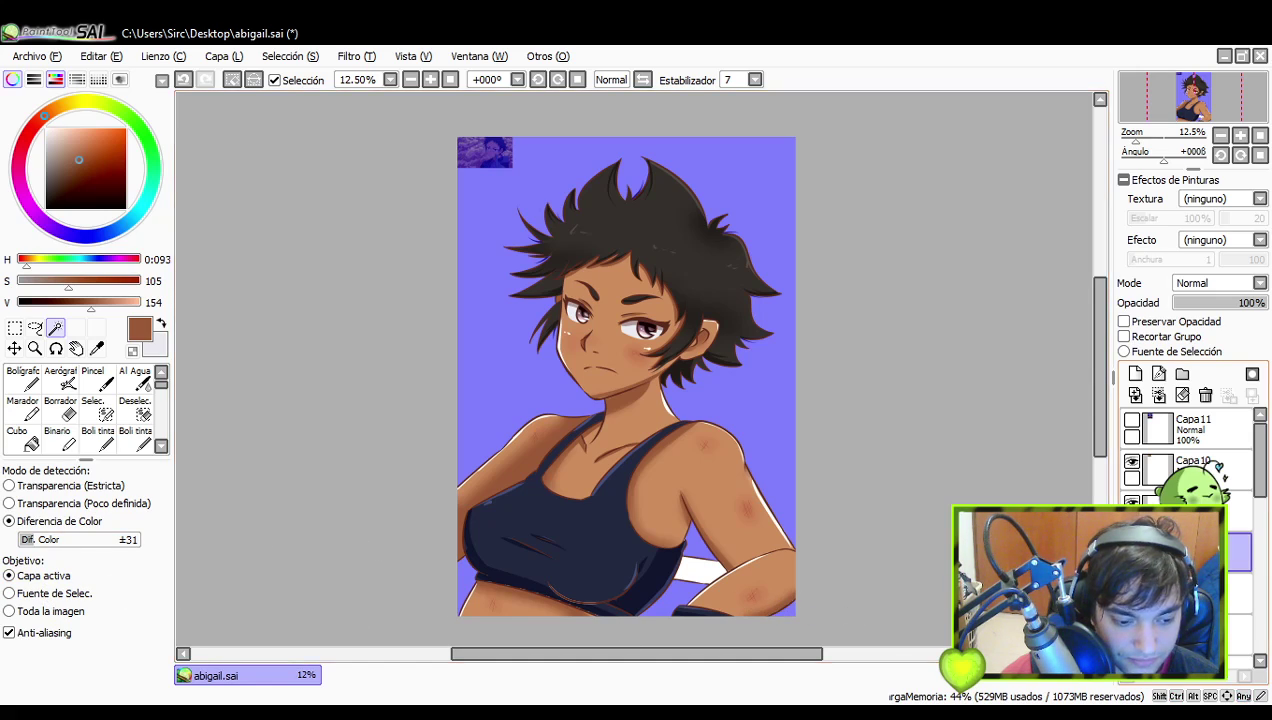
- Make the lowest layer active and choose the Cubo fill tool
drag(1260, 479, 1259, 644)
click(1250, 645)
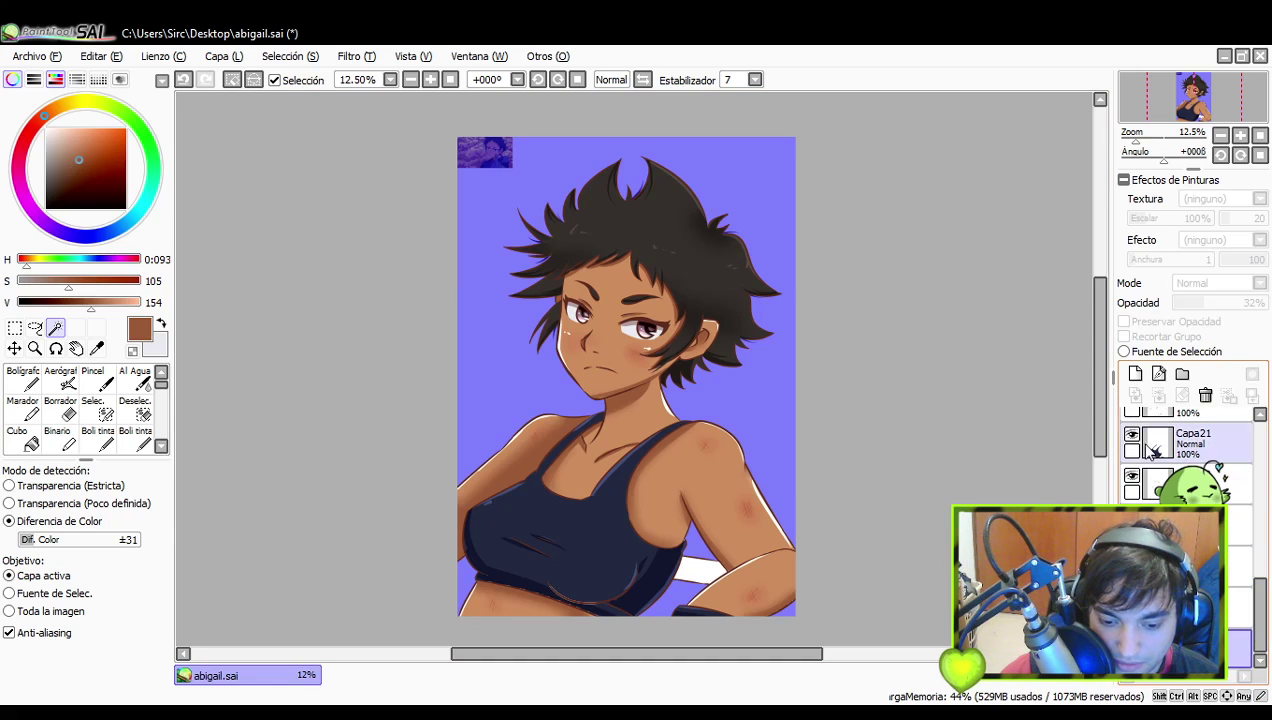
click(20, 441)
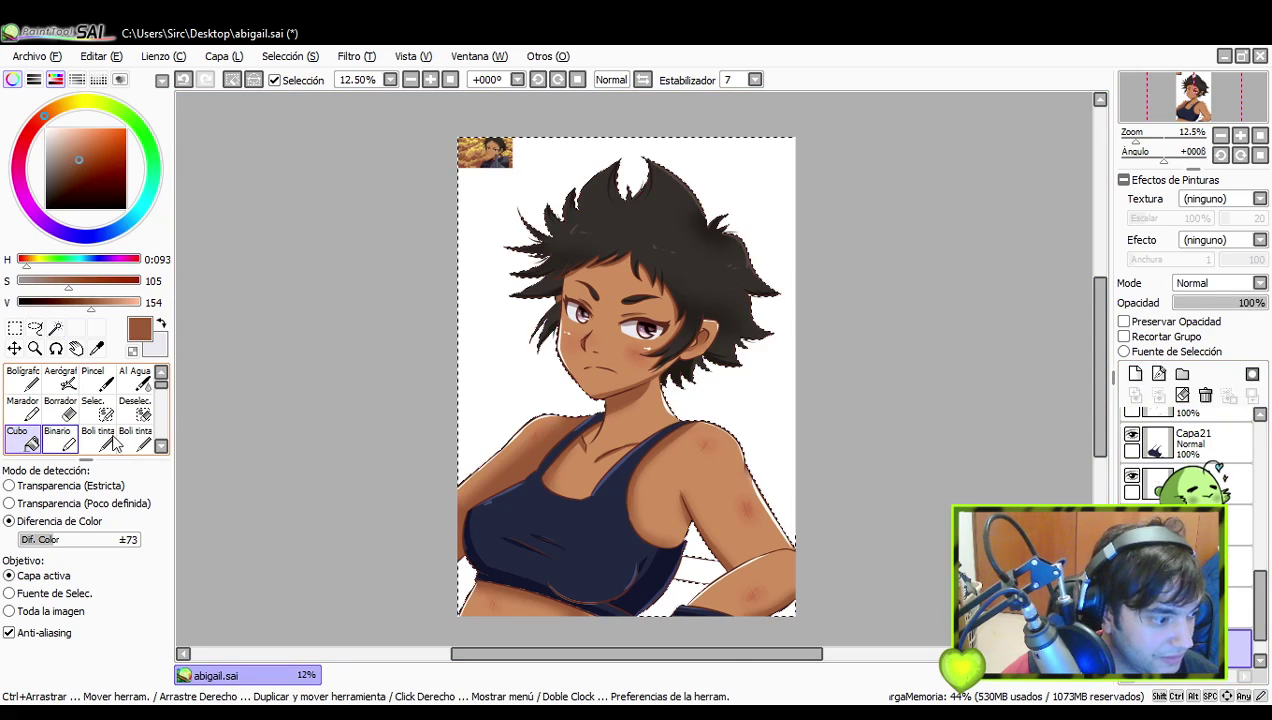
- Show the Capa11 reference image and sample the dark blue from its background
drag(1260, 590, 1260, 443)
click(1131, 420)
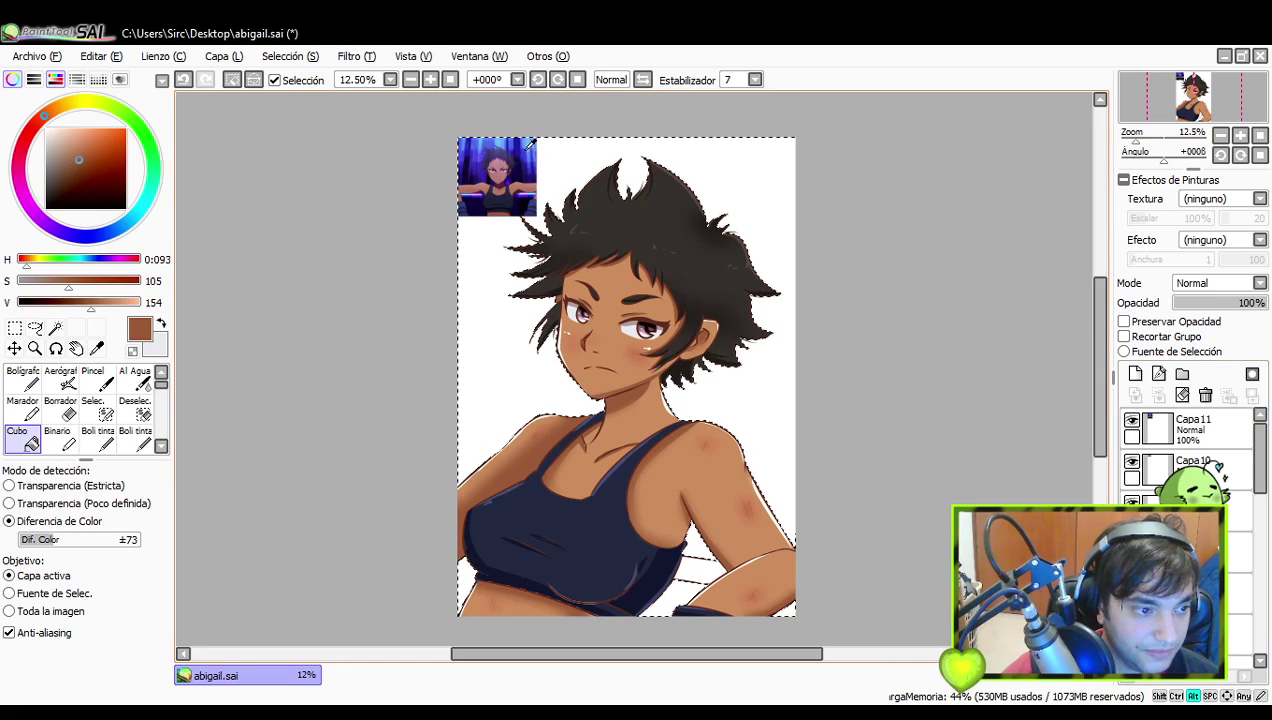
alt+click(531, 144)
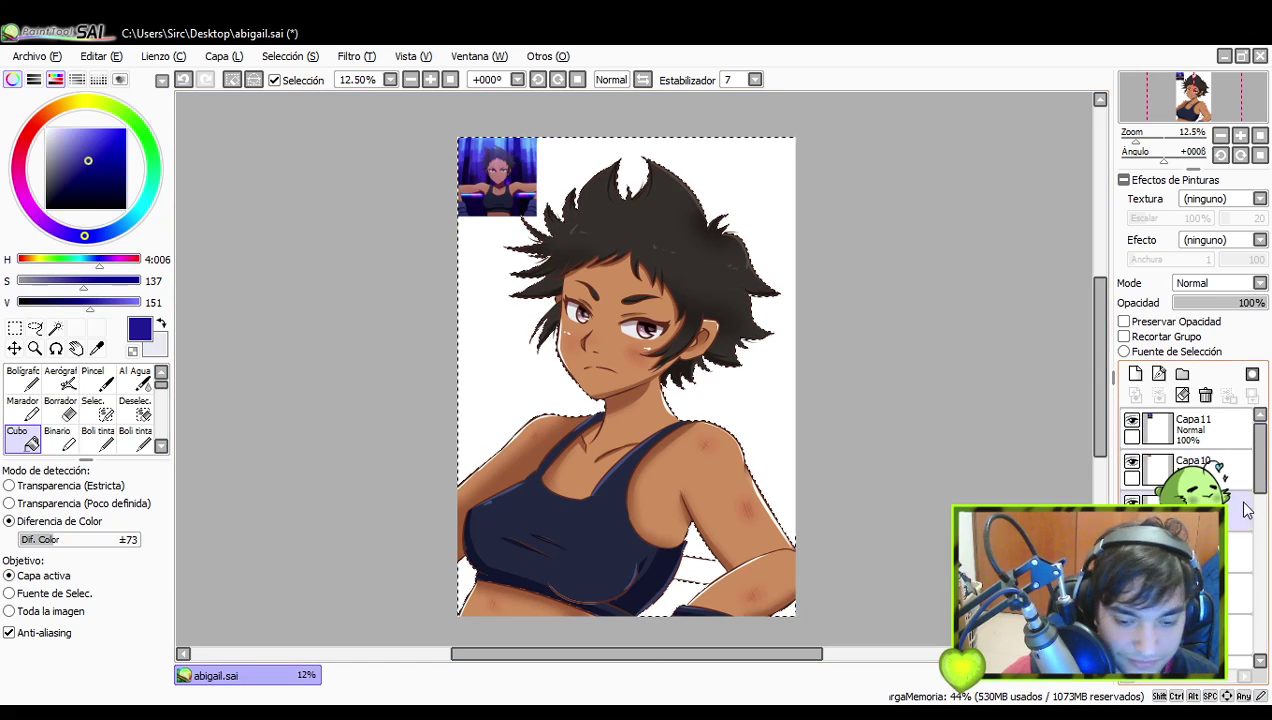
- On the lowest layer, fill the selected background and the gaps beside the waist with the sampled dark blue
scroll(1248, 509, down, 5)
click(1153, 490)
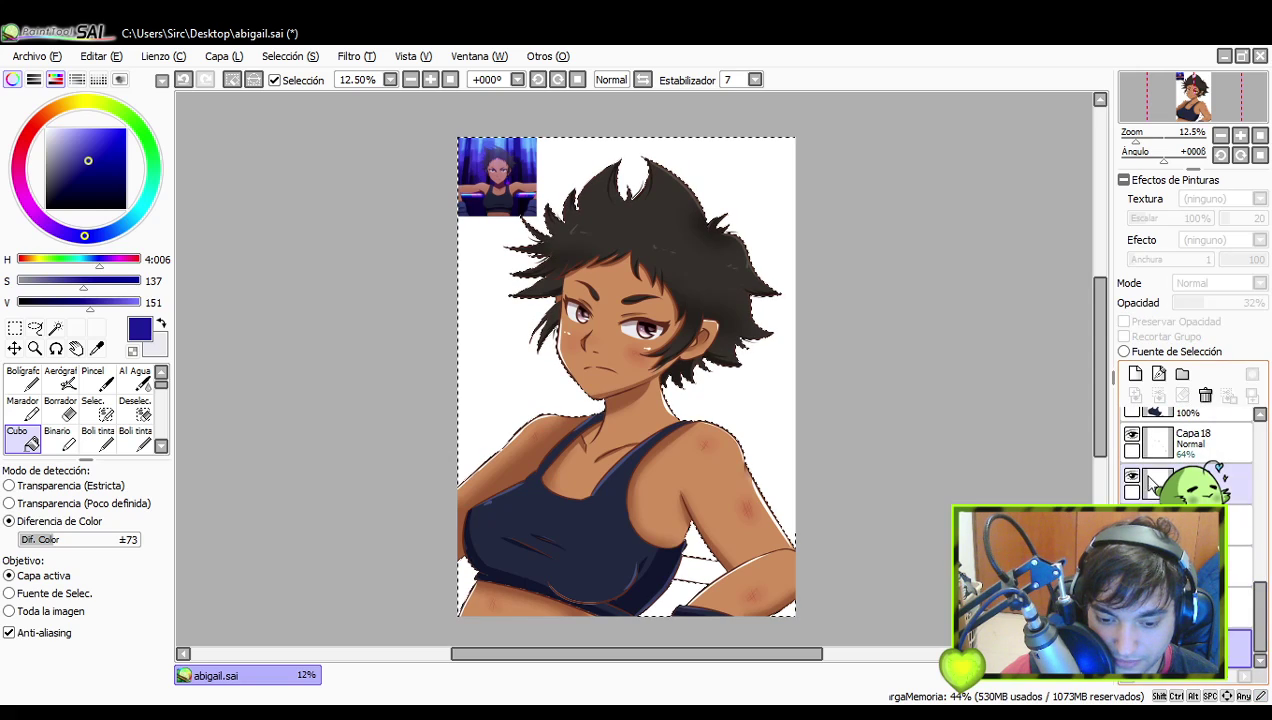
click(1185, 607)
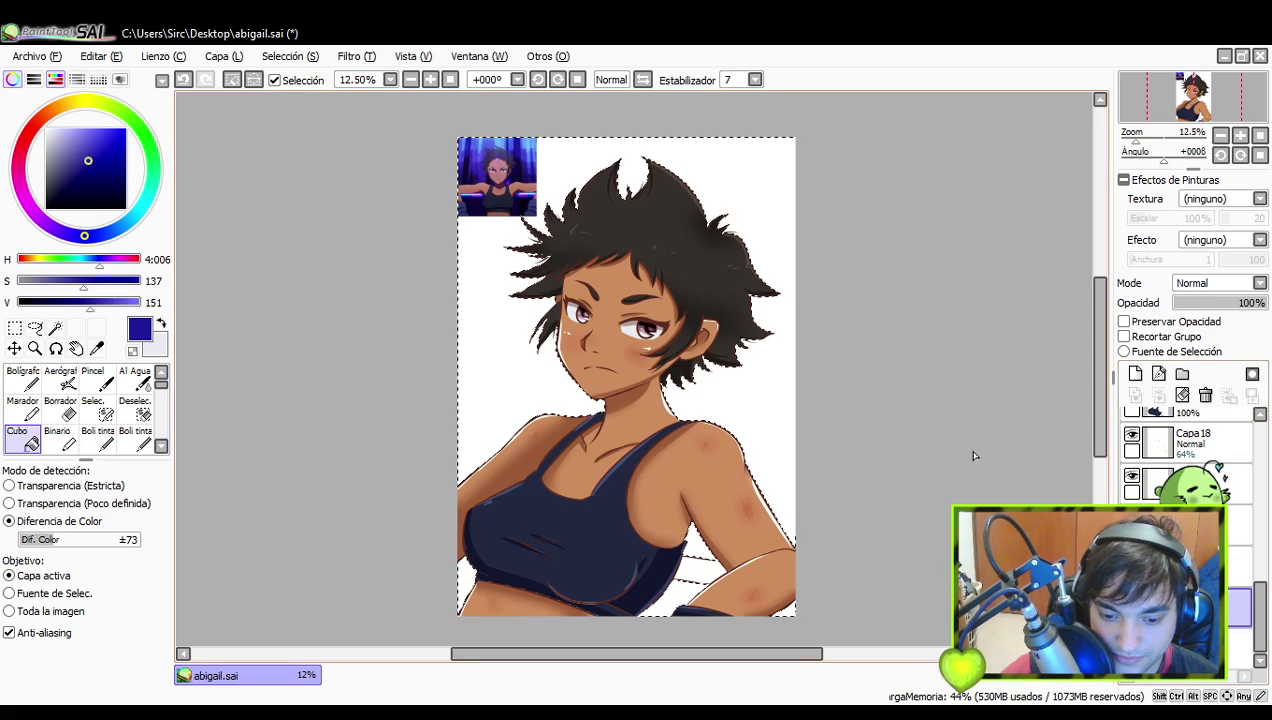
click(768, 415)
click(668, 604)
click(696, 546)
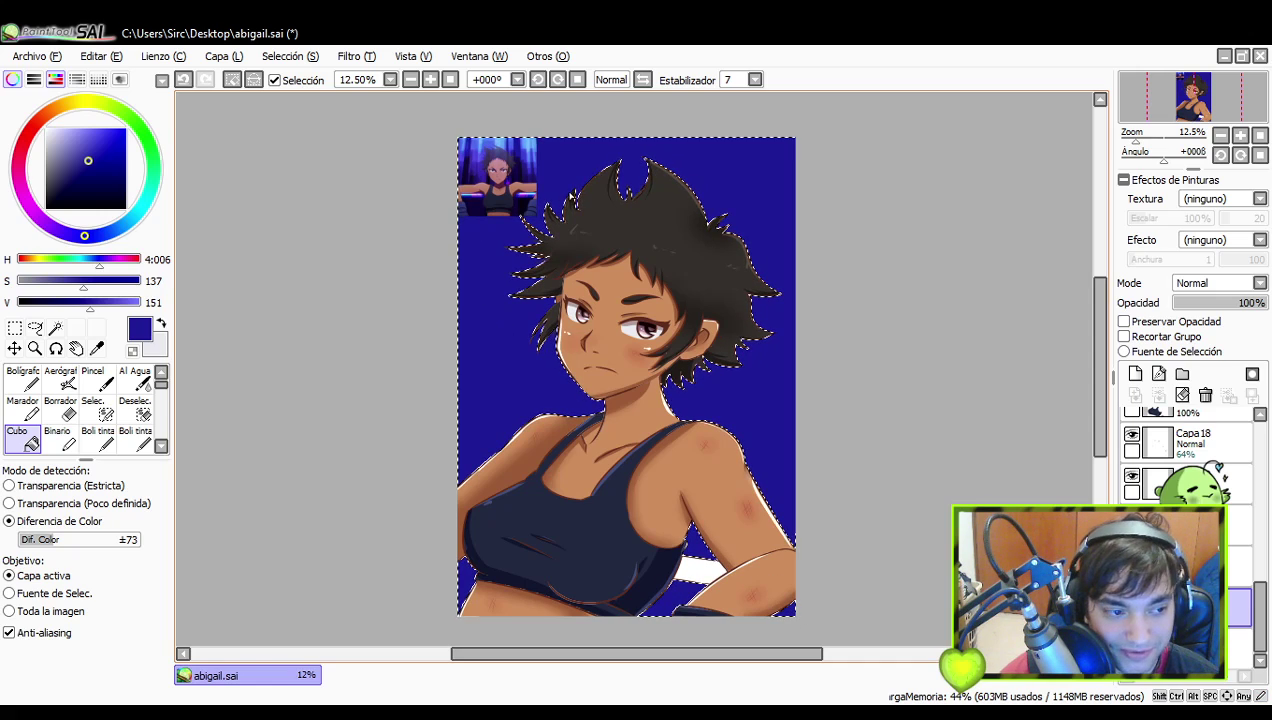
- Sample light blue from the reference and paint diagonal streaks over the background with the Marador brush at size 205
click(34, 410)
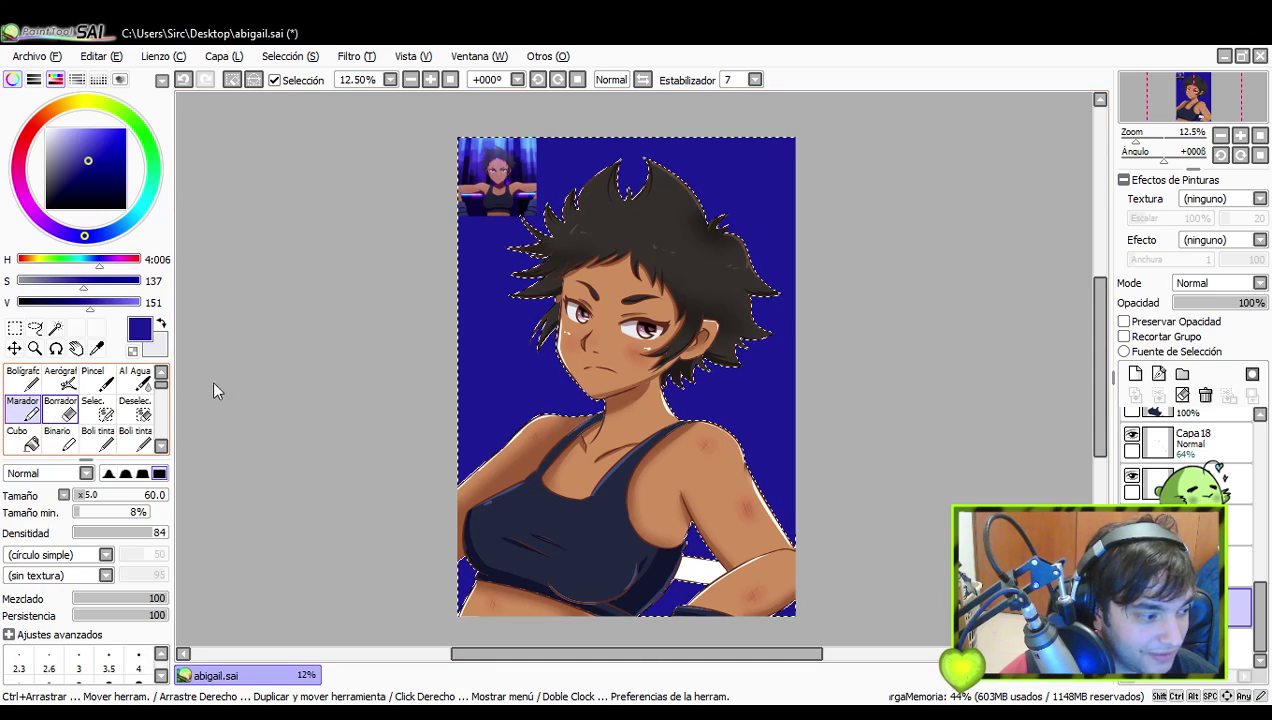
drag(132, 496, 141, 497)
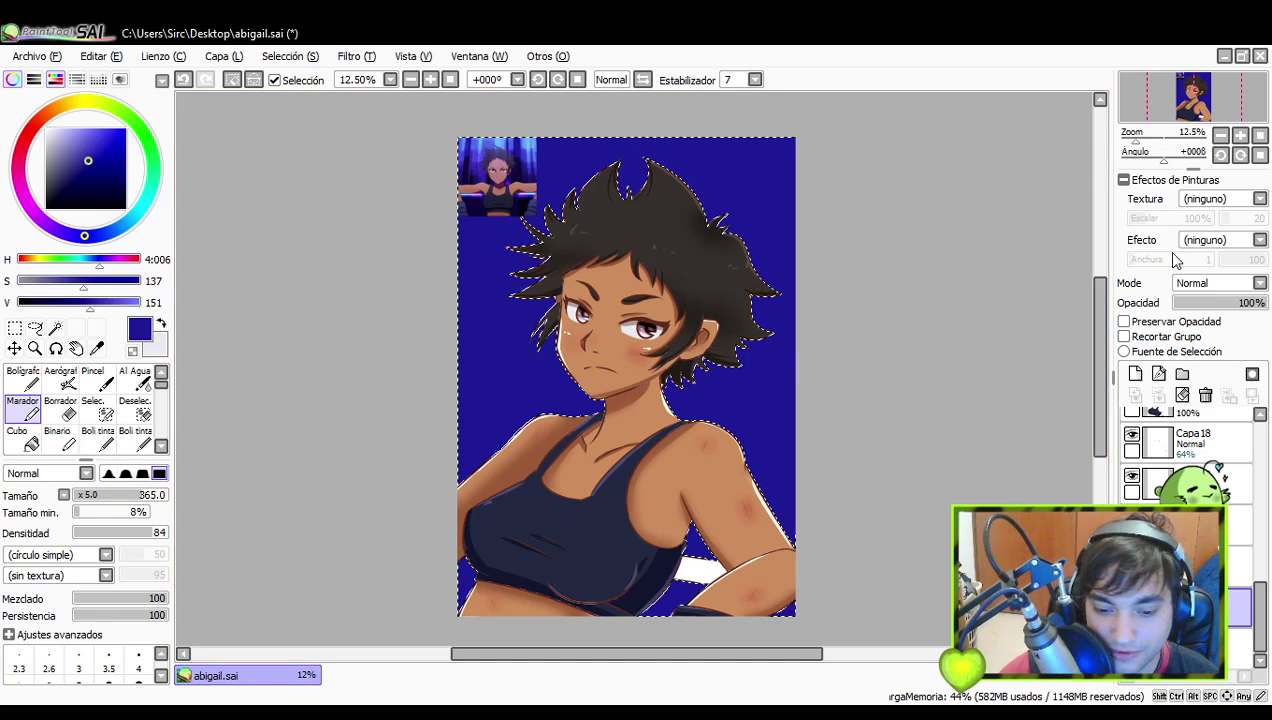
drag(126, 495, 116, 503)
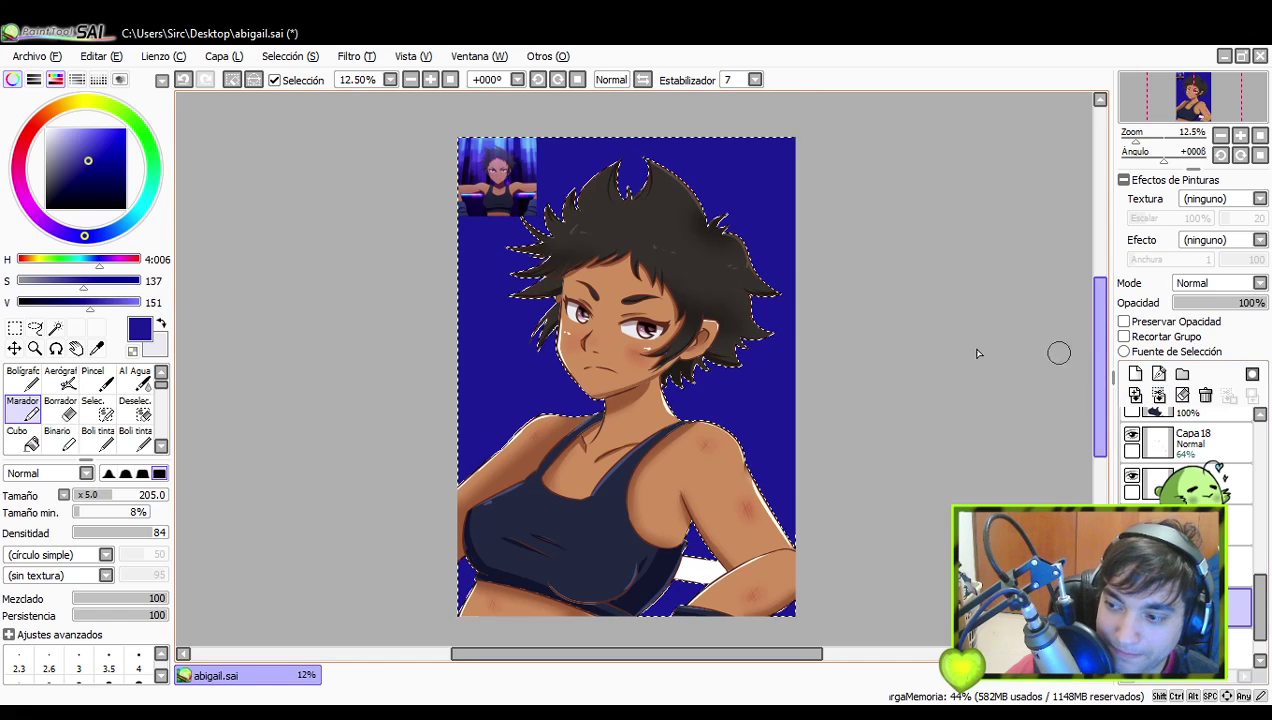
drag(835, 355, 849, 434)
drag(721, 316, 740, 298)
alt+click(566, 202)
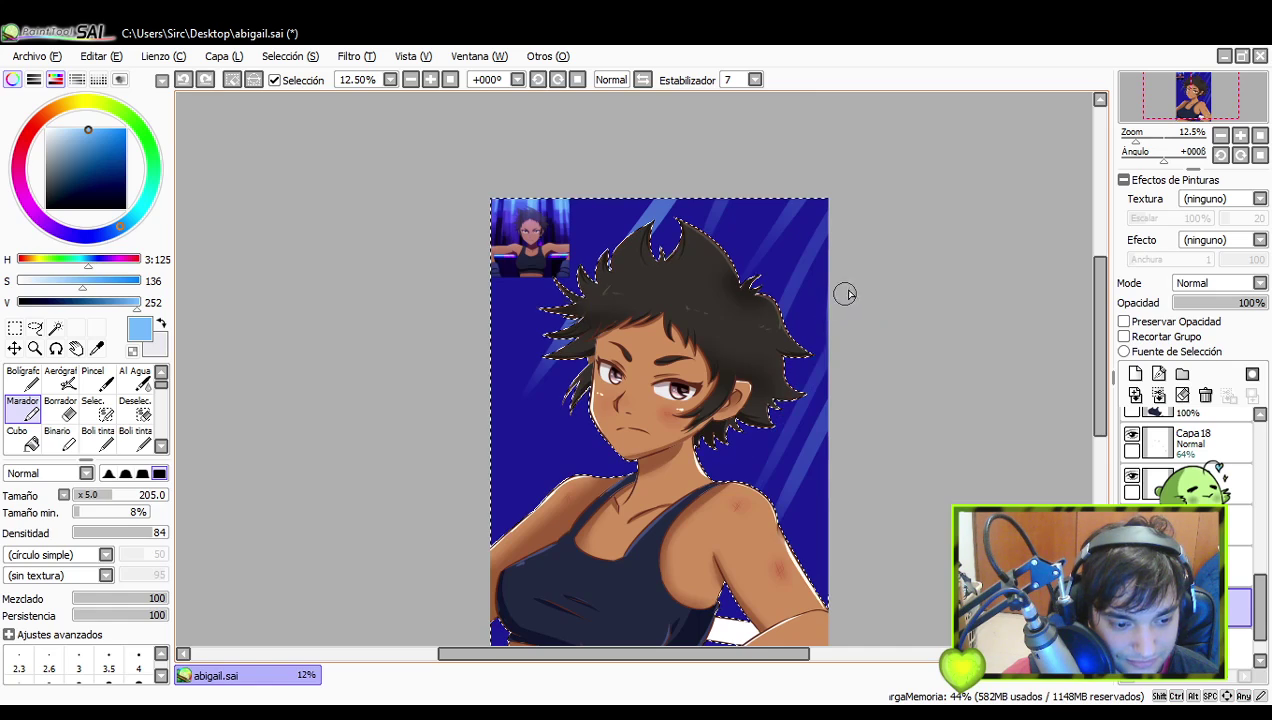
- Paint a long light-blue streak from the background's upper-right corner diagonally down behind the character, retrying the stroke as needed
key(ctrl)
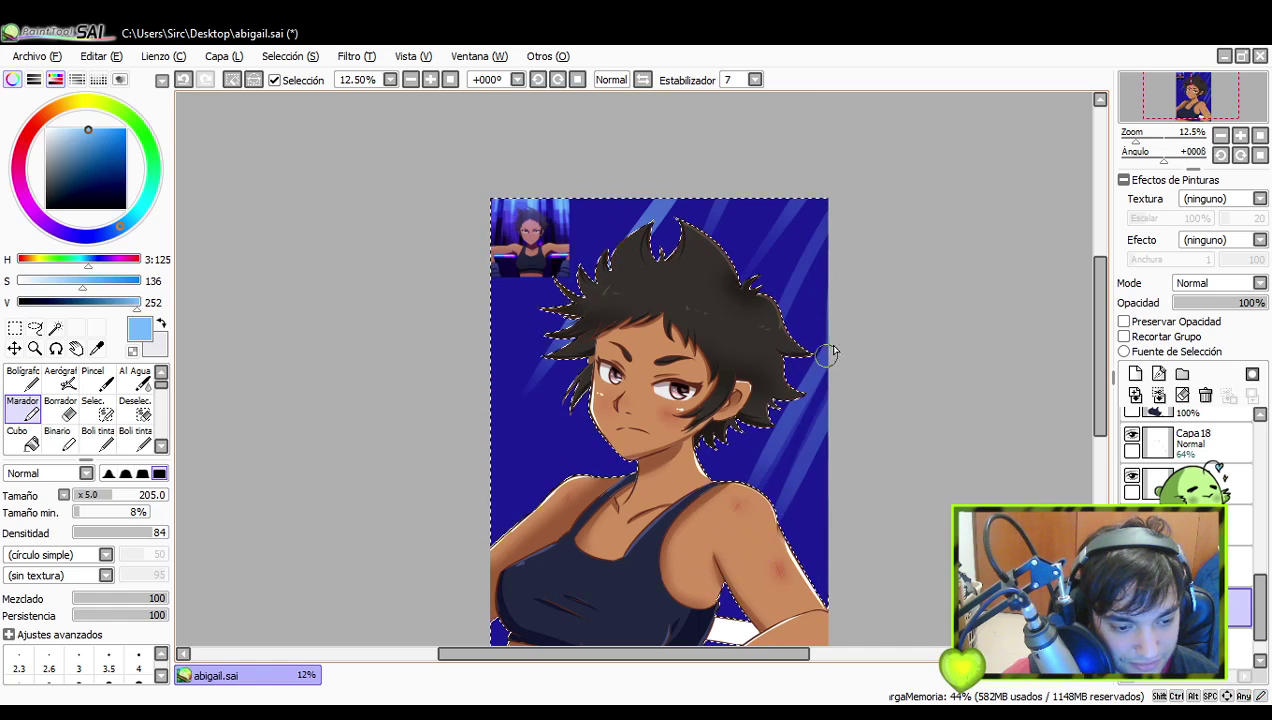
key(ctrl+y)
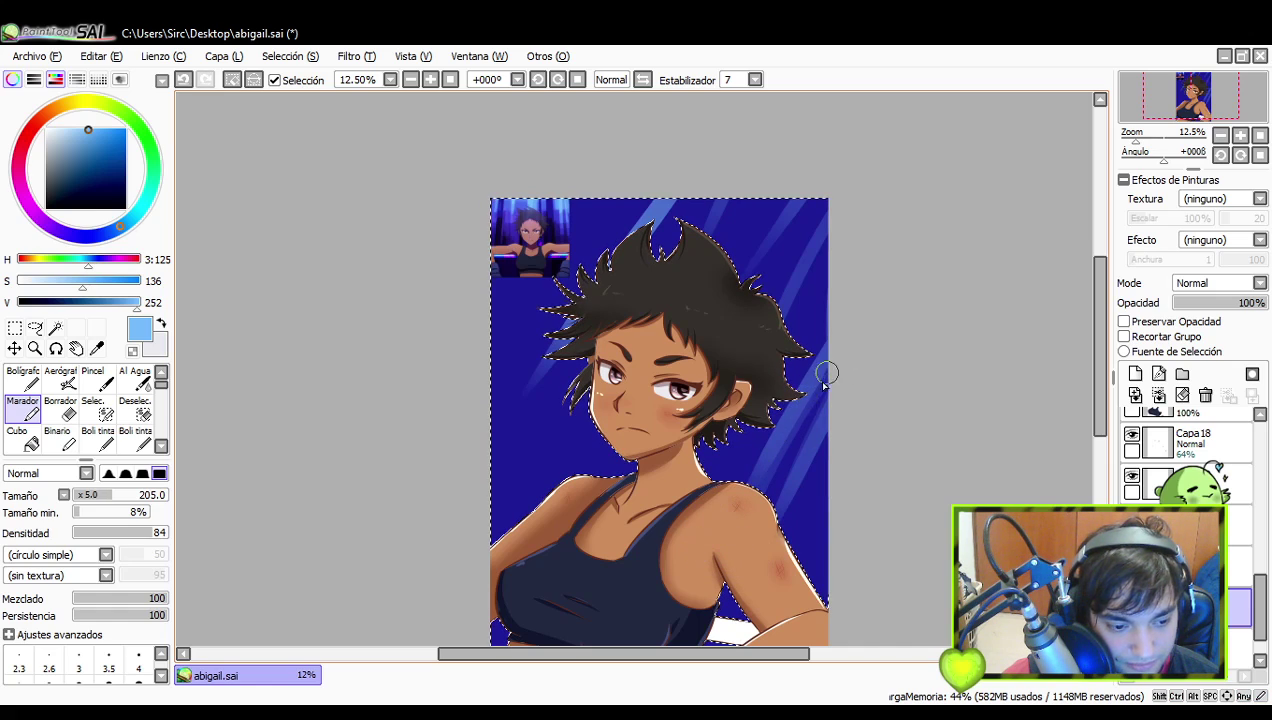
drag(866, 158, 677, 321)
key(ctrl+z)
drag(863, 154, 730, 284)
key(ctrl+z)
drag(858, 147, 450, 576)
mouse_move(902, 408)
mouse_down()
mouse_move(474, 383)
mouse_move(380, 281)
mouse_up()
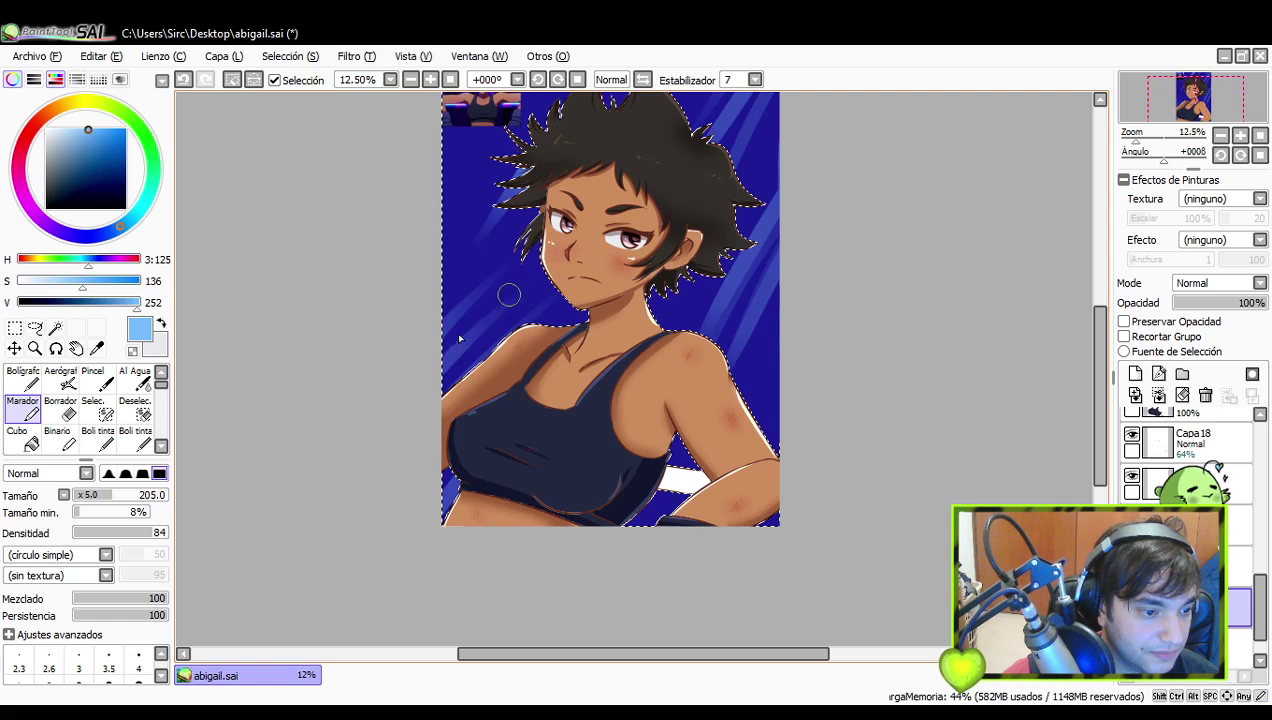
- Add Marador streaks across the background's upper-left area, running diagonally between the left and top canvas edges
drag(617, 245, 565, 418)
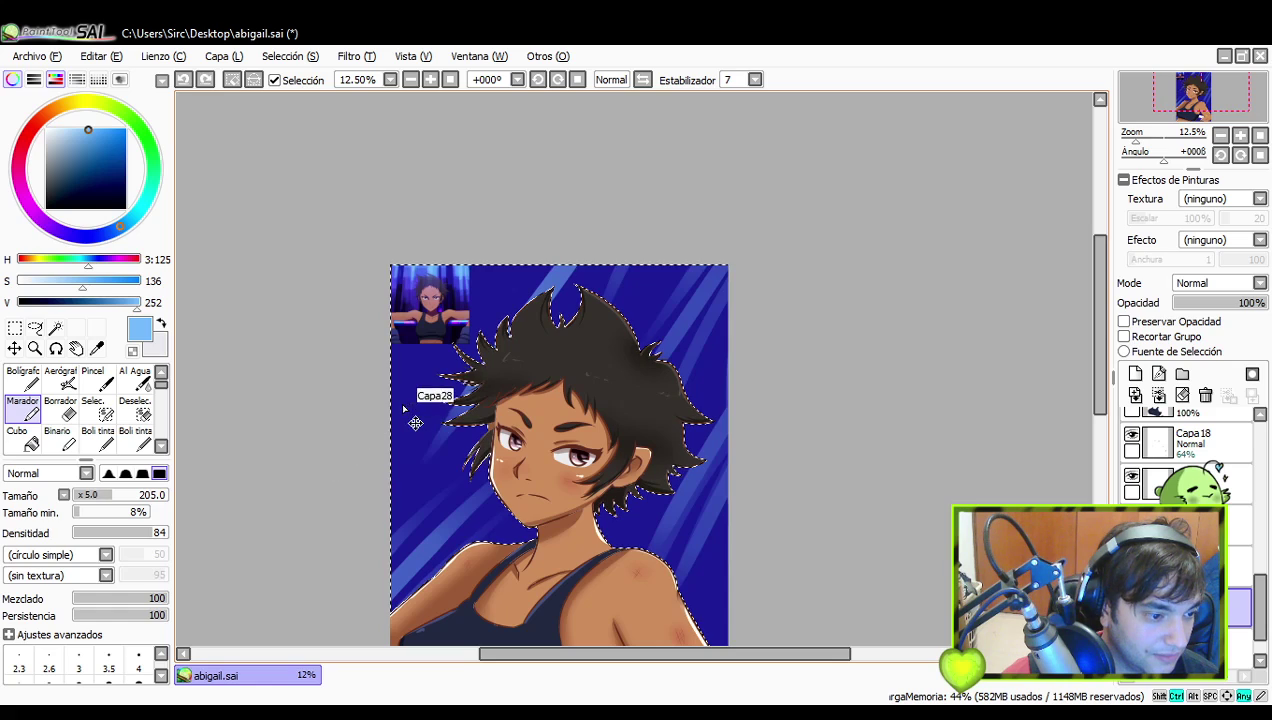
drag(372, 421, 611, 203)
drag(493, 430, 517, 403)
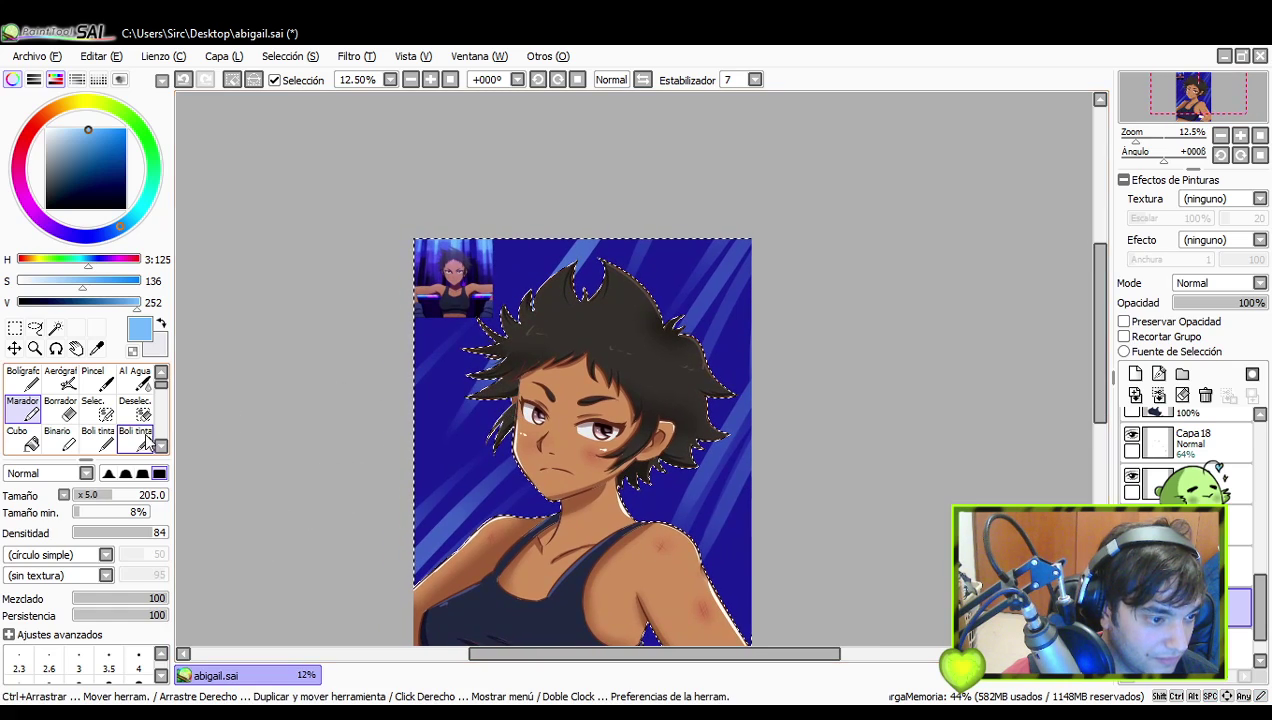
click(68, 412)
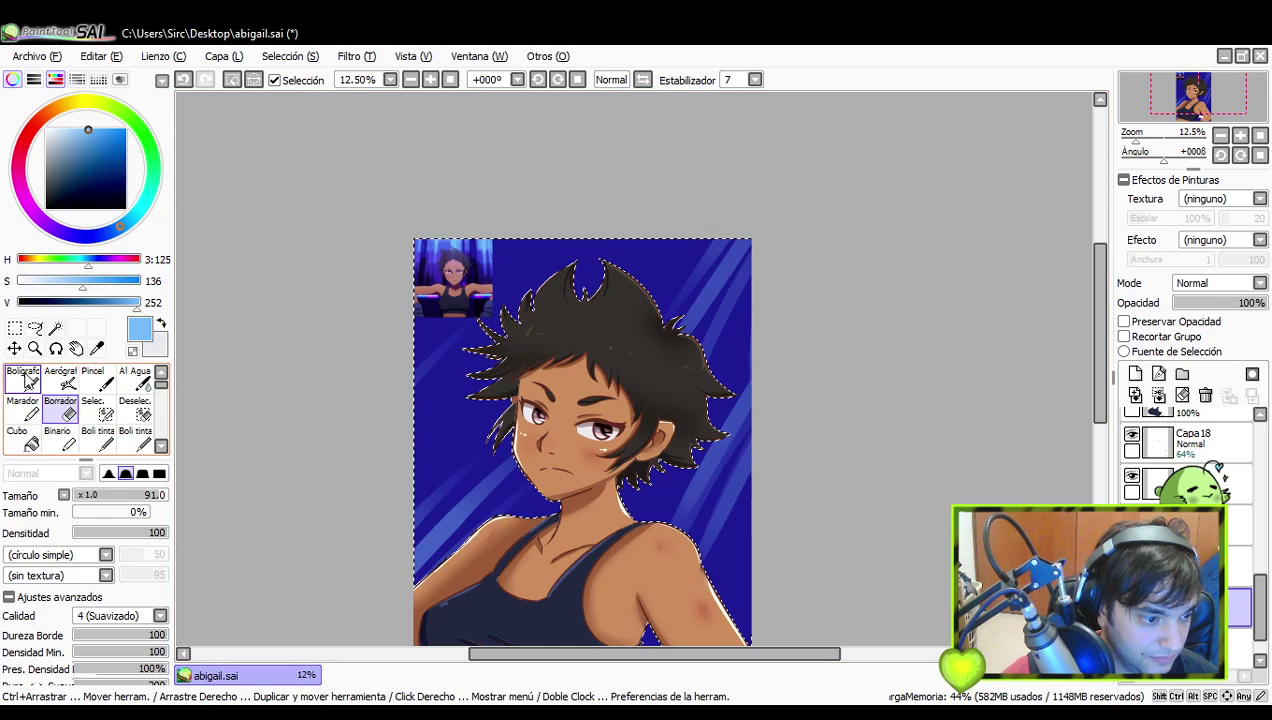
click(26, 380)
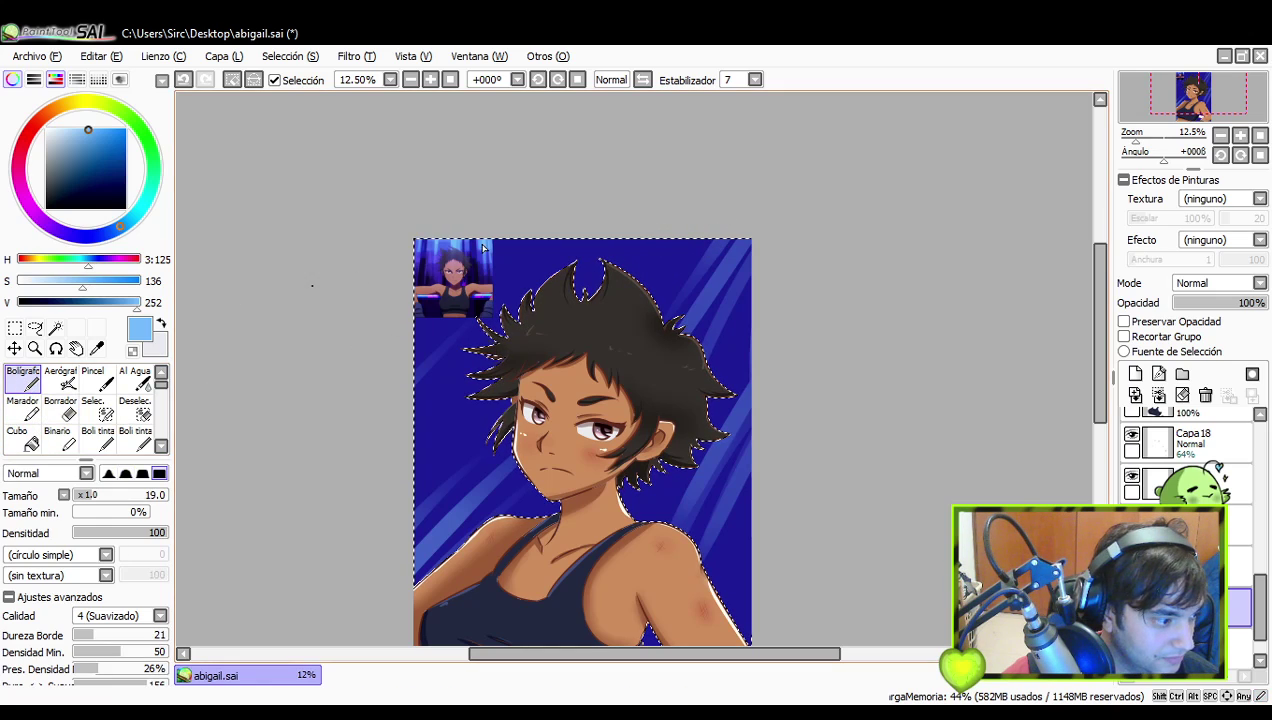
click(22, 410)
drag(676, 222, 460, 389)
key(ctrl+z)
drag(687, 199, 430, 429)
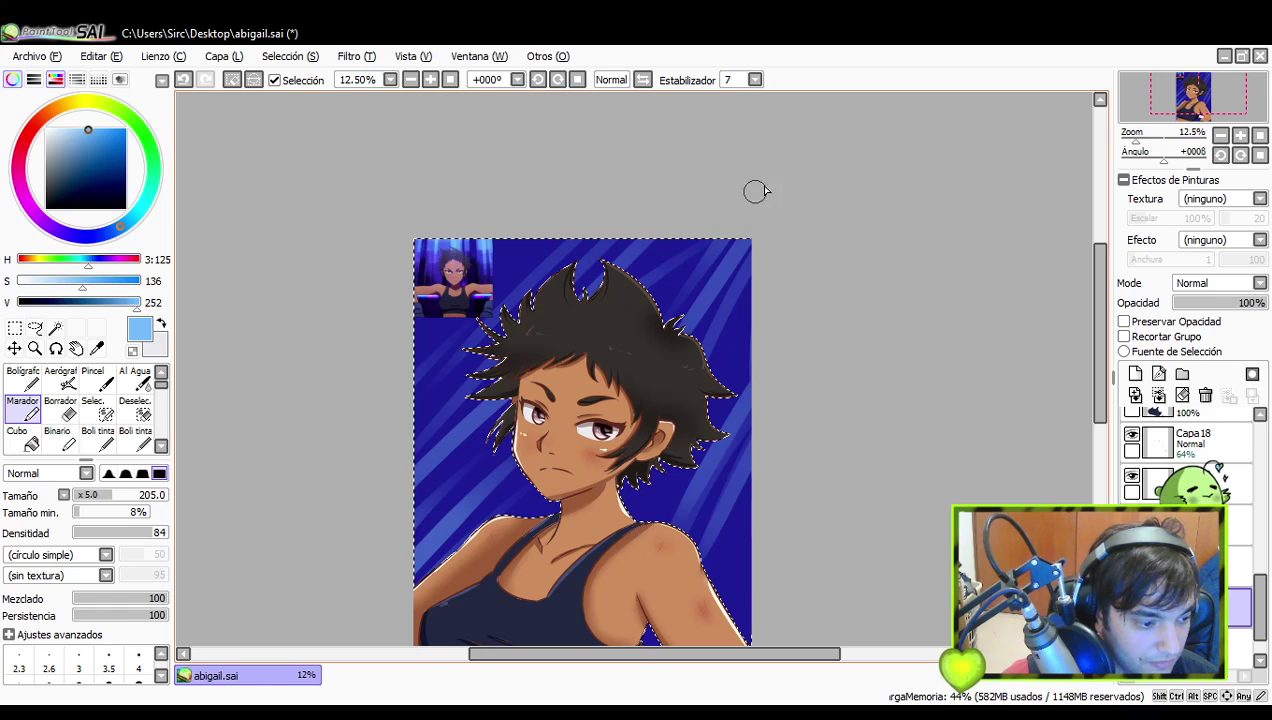
key(e)
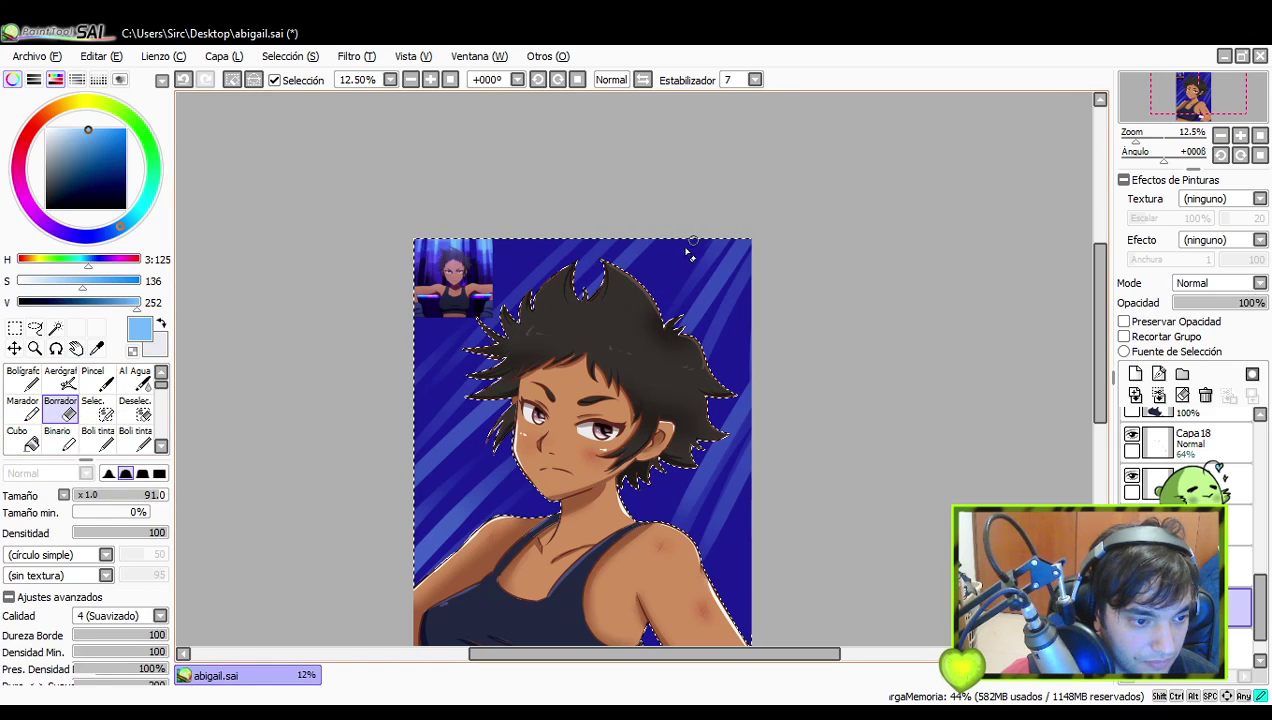
key(n)
drag(724, 394, 732, 363)
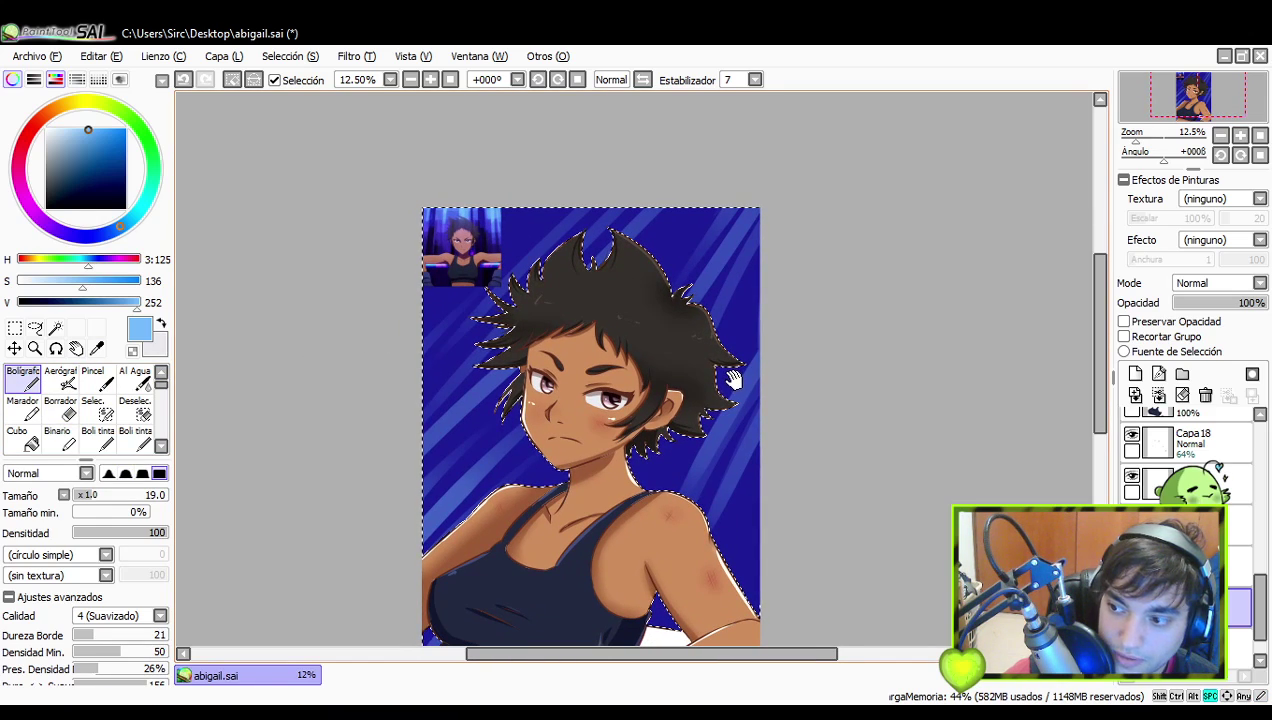
drag(738, 381, 734, 388)
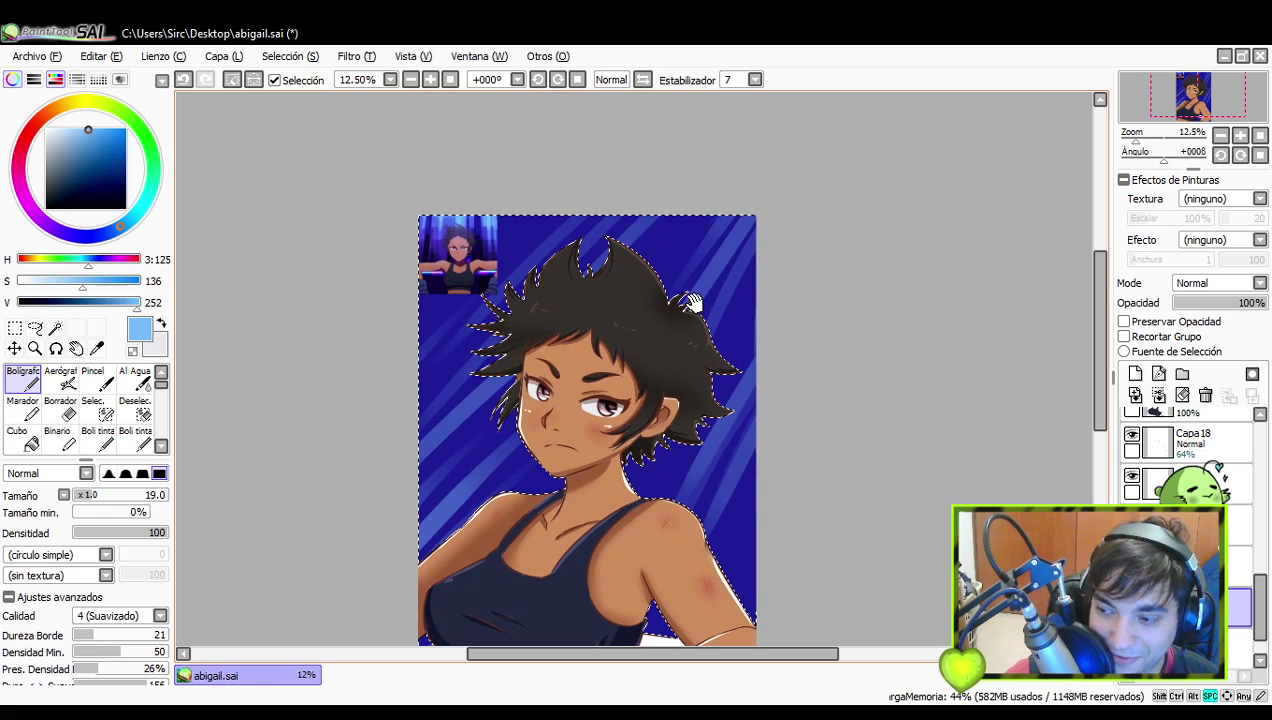
- Undo the latest streaks and repaint a Marador streak from the top edge beside the hair to the left canvas edge
click(22, 405)
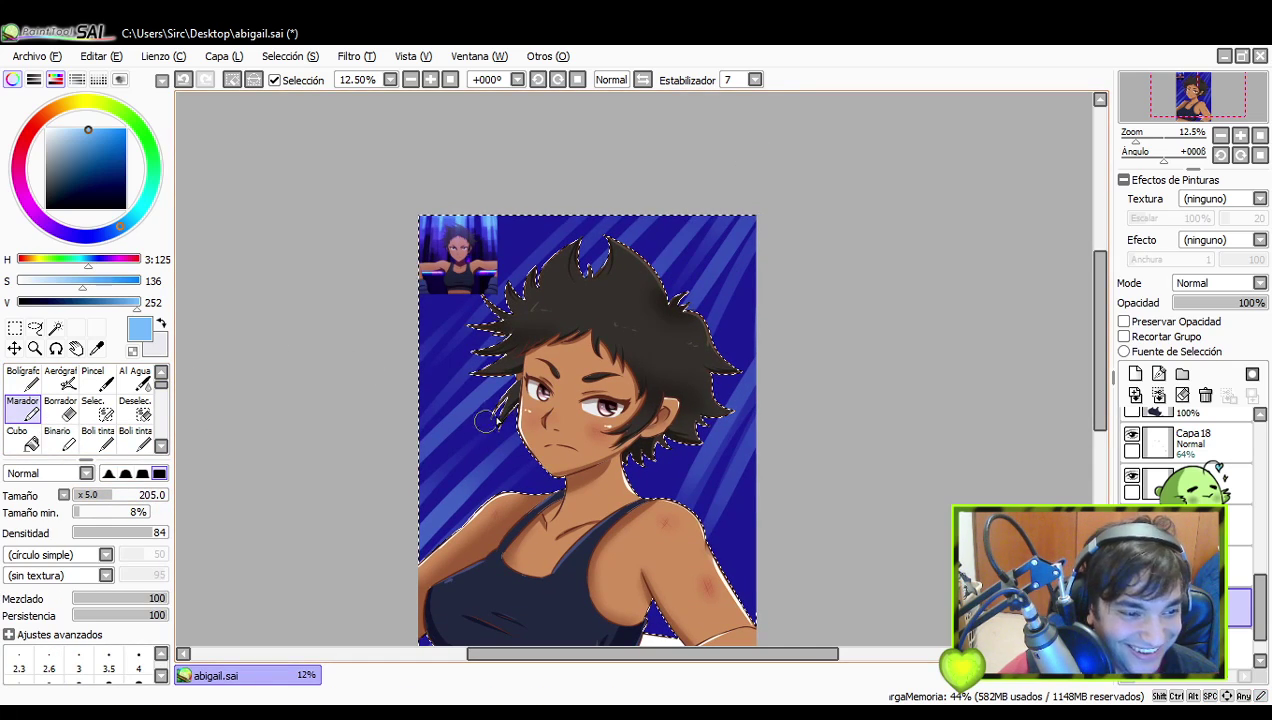
key(ctrl+z)
key(ctrl+z)
drag(683, 234, 449, 477)
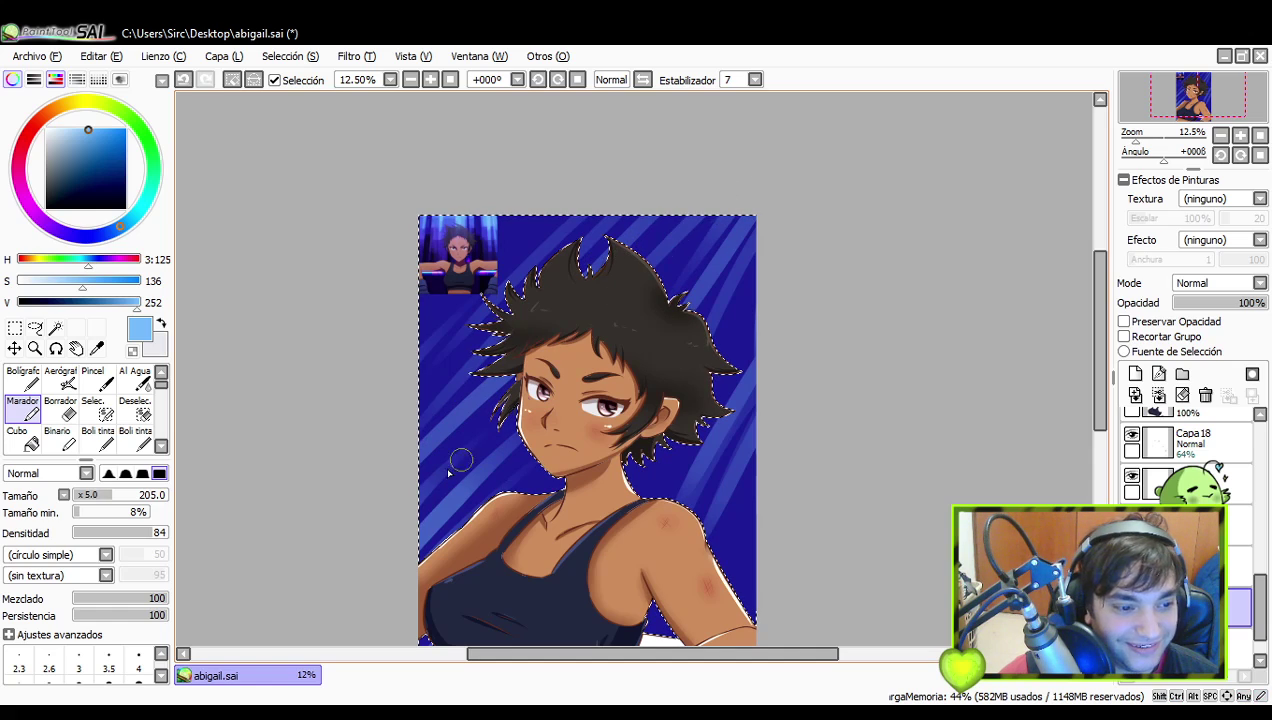
key(ctrl+z)
mouse_move(683, 234)
mouse_down()
mouse_move(530, 421)
mouse_move(420, 516)
mouse_up()
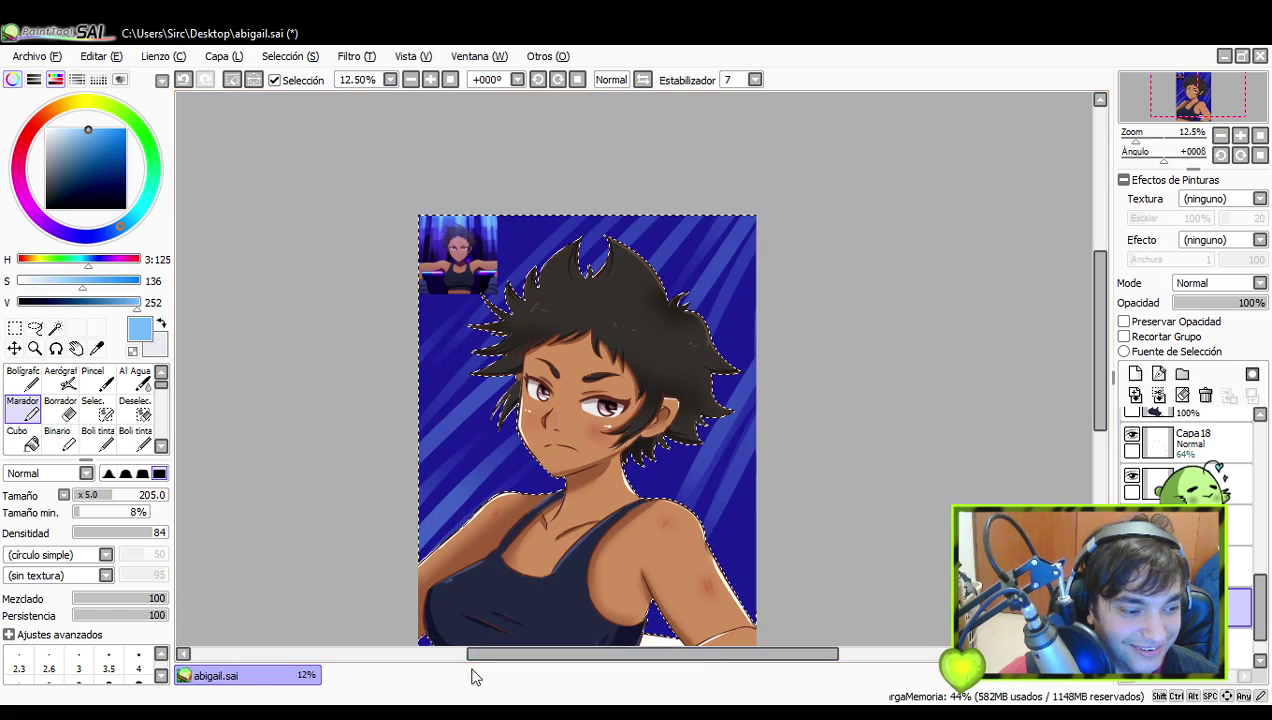
- Paint light-blue diagonal streaks in the lower-right background, rising from the bottom edge behind the arm toward the right edge
drag(482, 654, 920, 244)
drag(480, 513, 903, 423)
drag(687, 474, 751, 496)
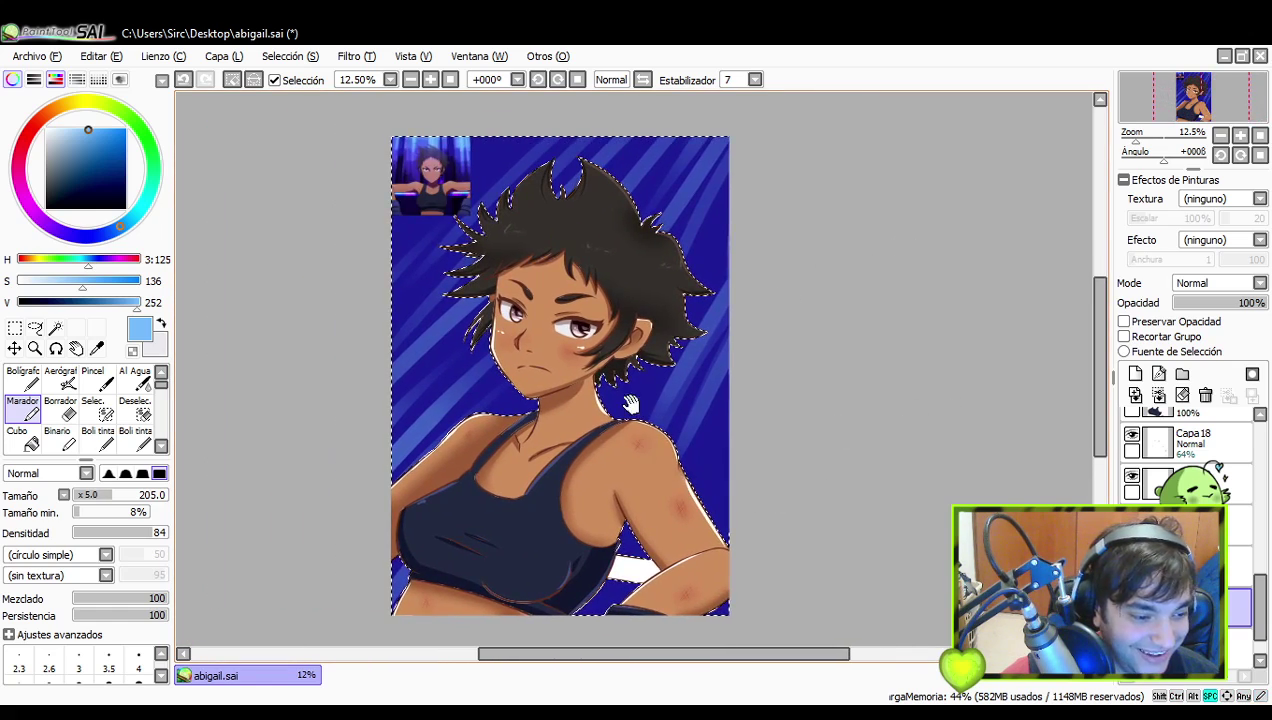
drag(532, 623, 772, 353)
key(ctrl+z)
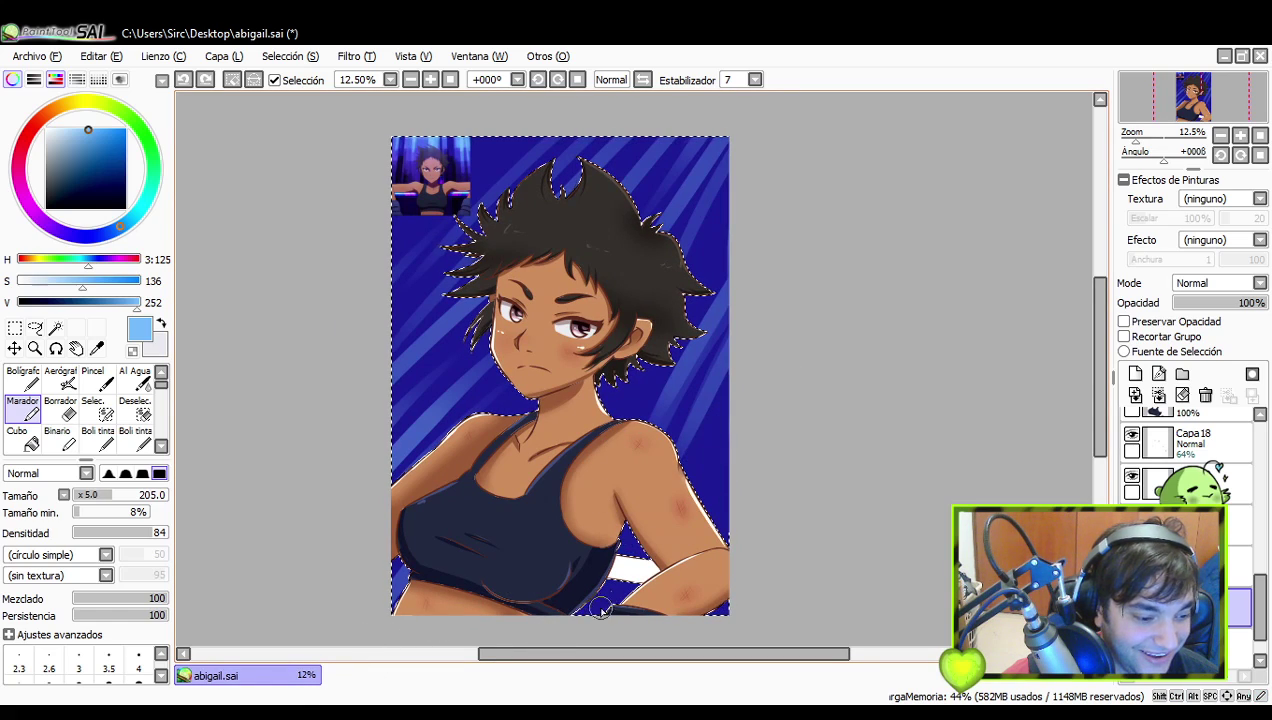
drag(594, 654, 672, 654)
drag(530, 600, 705, 503)
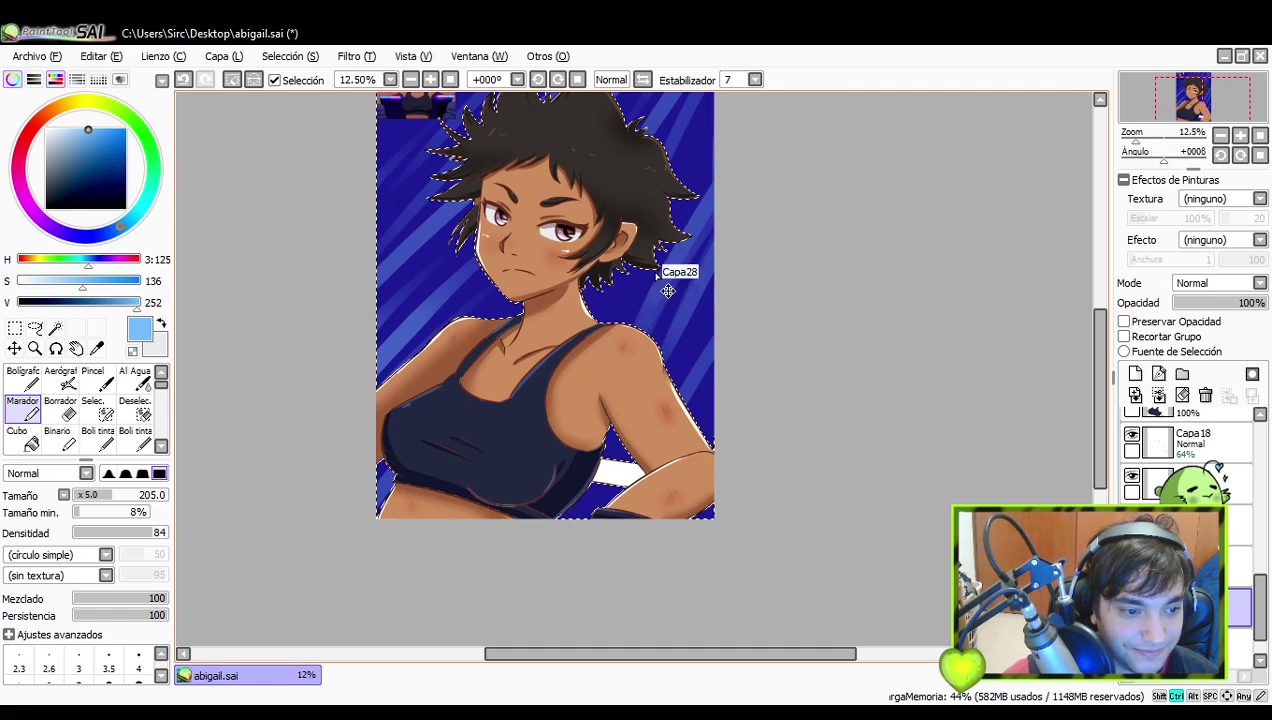
- Try further light-blue diagonal streaks along the right side of the background, behind the shoulder and forearm
drag(689, 251, 659, 361)
drag(659, 266, 575, 430)
key(ctrl+z)
drag(735, 163, 505, 588)
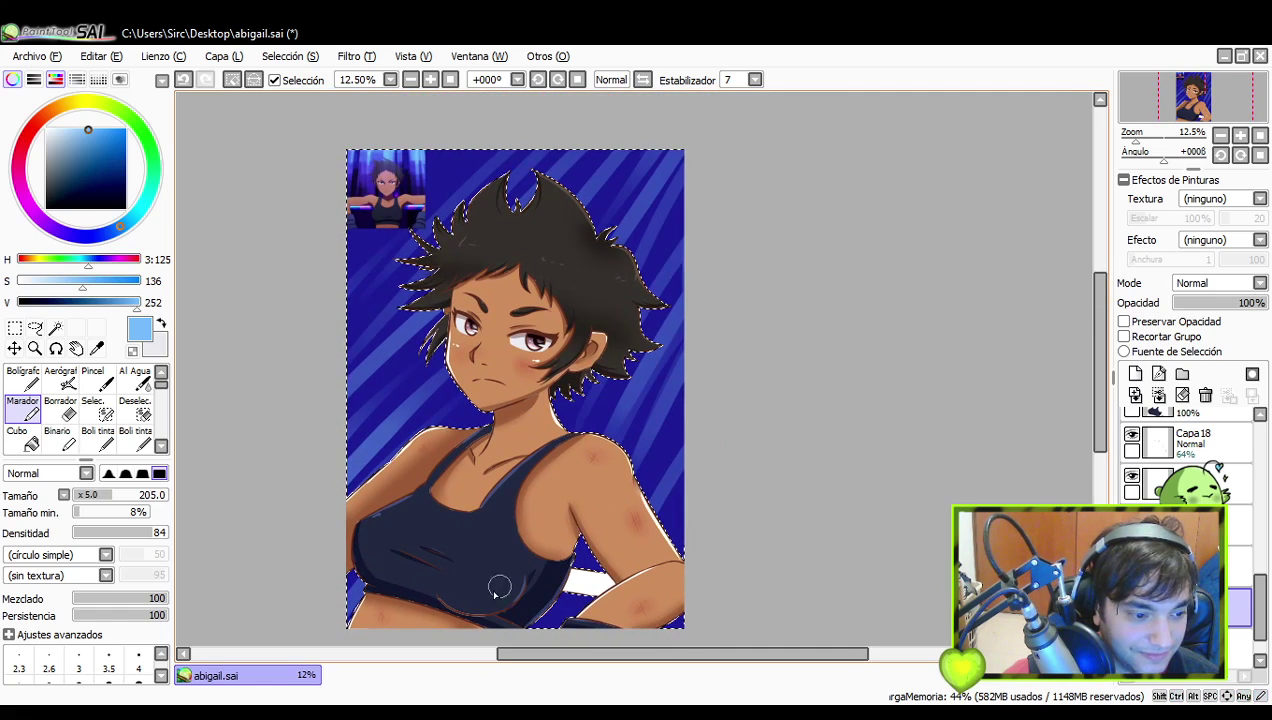
scroll(486, 520, down, 2)
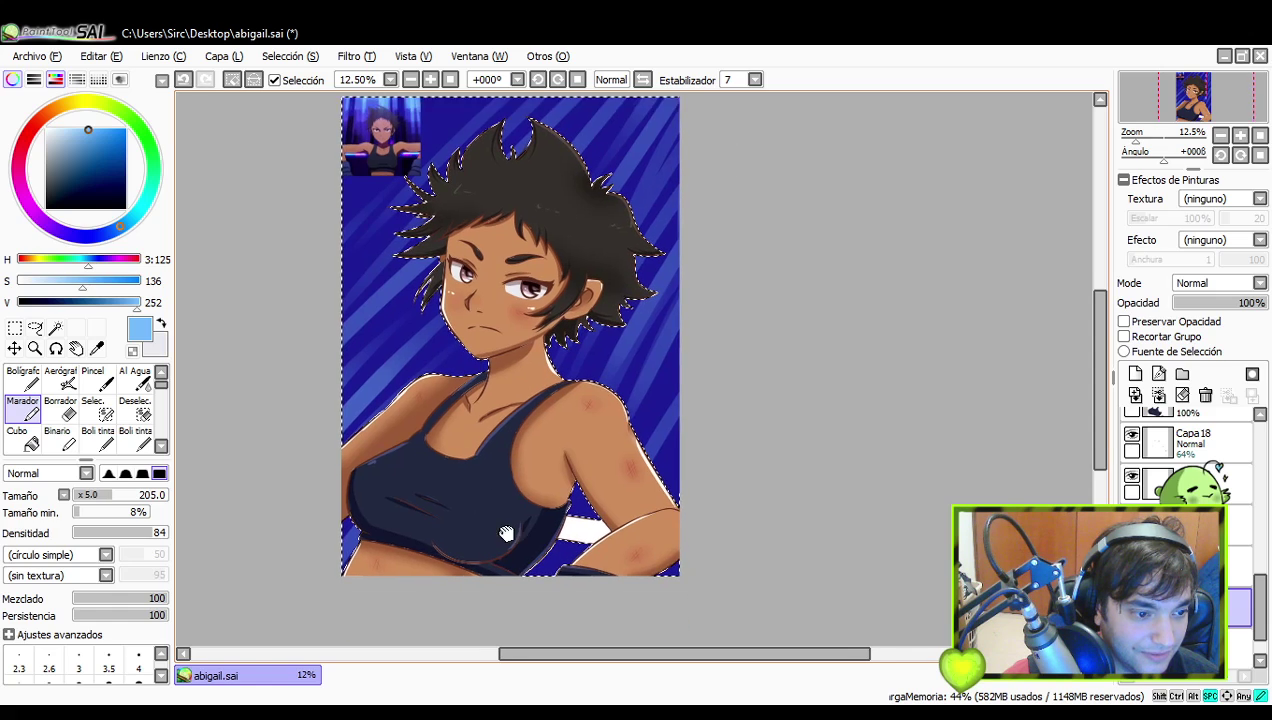
key(ctrl+z)
key(ctrl+y)
key(ctrl+z)
mouse_move(558, 577)
mouse_down()
mouse_move(730, 353)
mouse_move(725, 321)
mouse_up()
key(ctrl+z)
drag(525, 593, 690, 383)
key(ctrl+z)
mouse_move(621, 447)
mouse_down()
mouse_move(665, 339)
mouse_move(710, 289)
mouse_up()
key(ctrl+z)
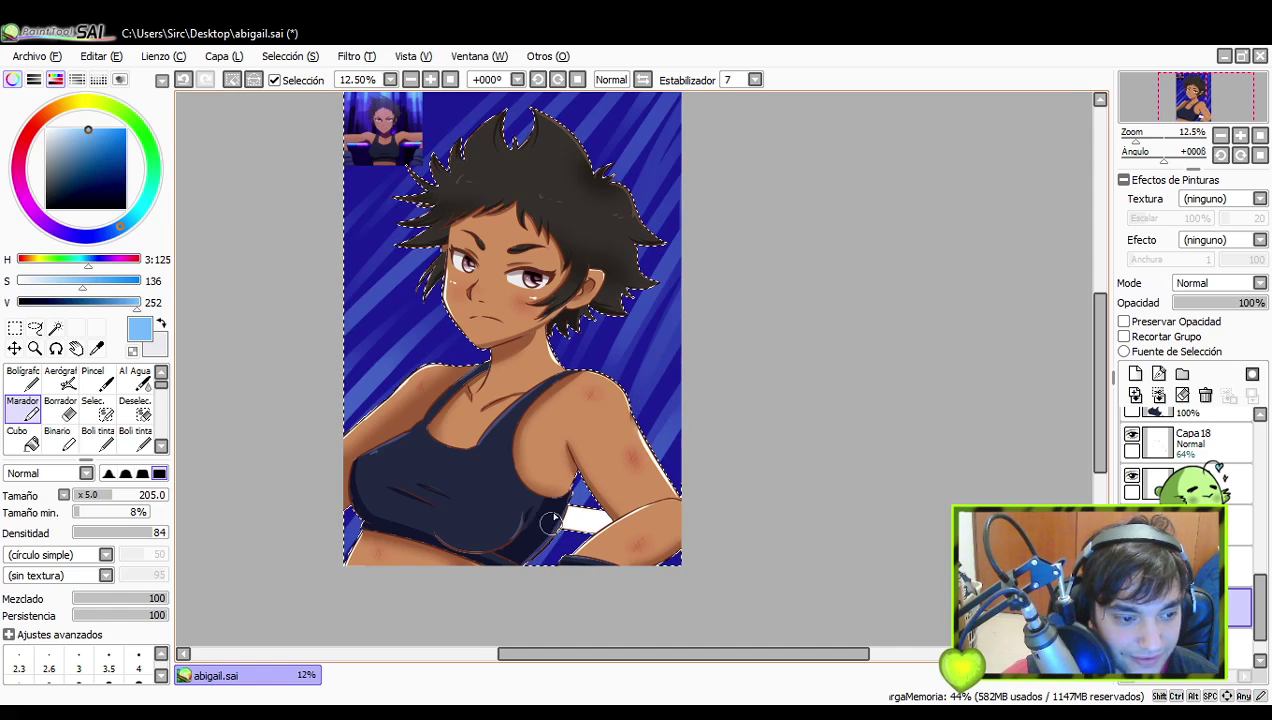
- Paint a streak from the right canvas edge down behind the arm and another from behind the head toward the left edge
drag(636, 359, 620, 440)
drag(713, 287, 512, 569)
key(ctrl+z)
drag(682, 283, 477, 581)
drag(594, 291, 352, 506)
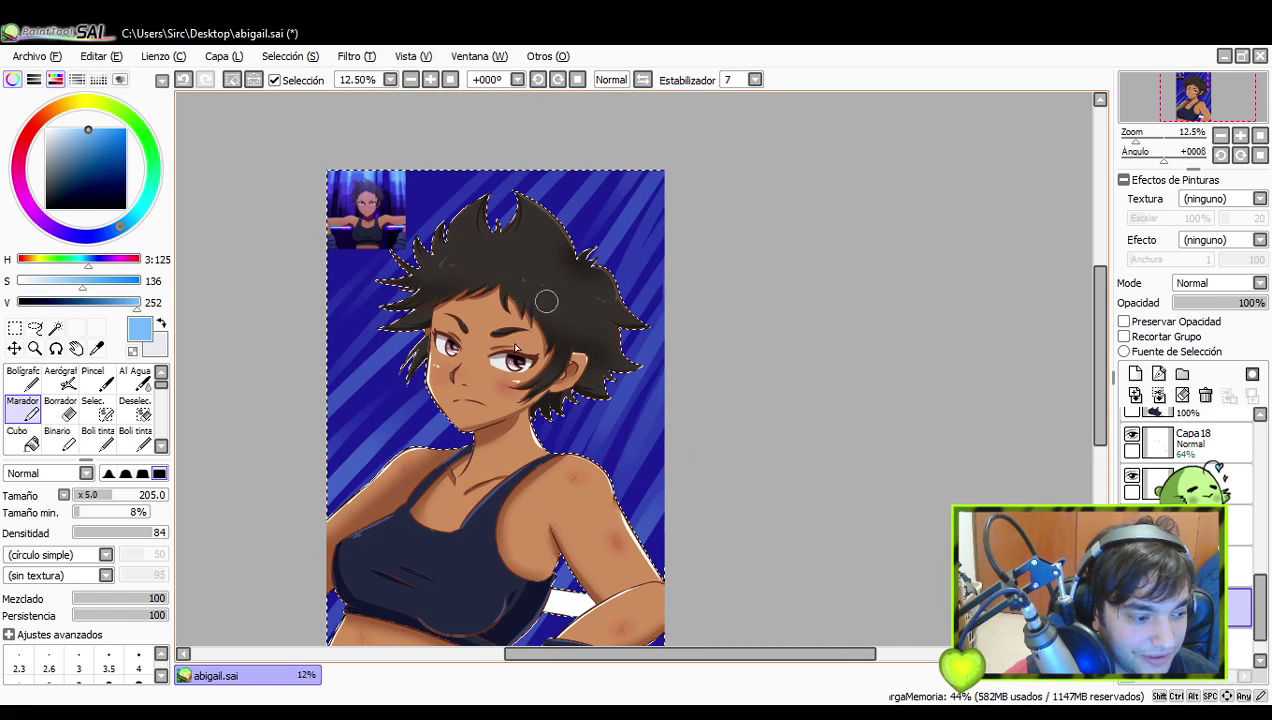
- Paint a light-blue streak from behind the face down to the left canvas edge, retrying the stroke and undoing unwanted marks
drag(393, 329, 469, 372)
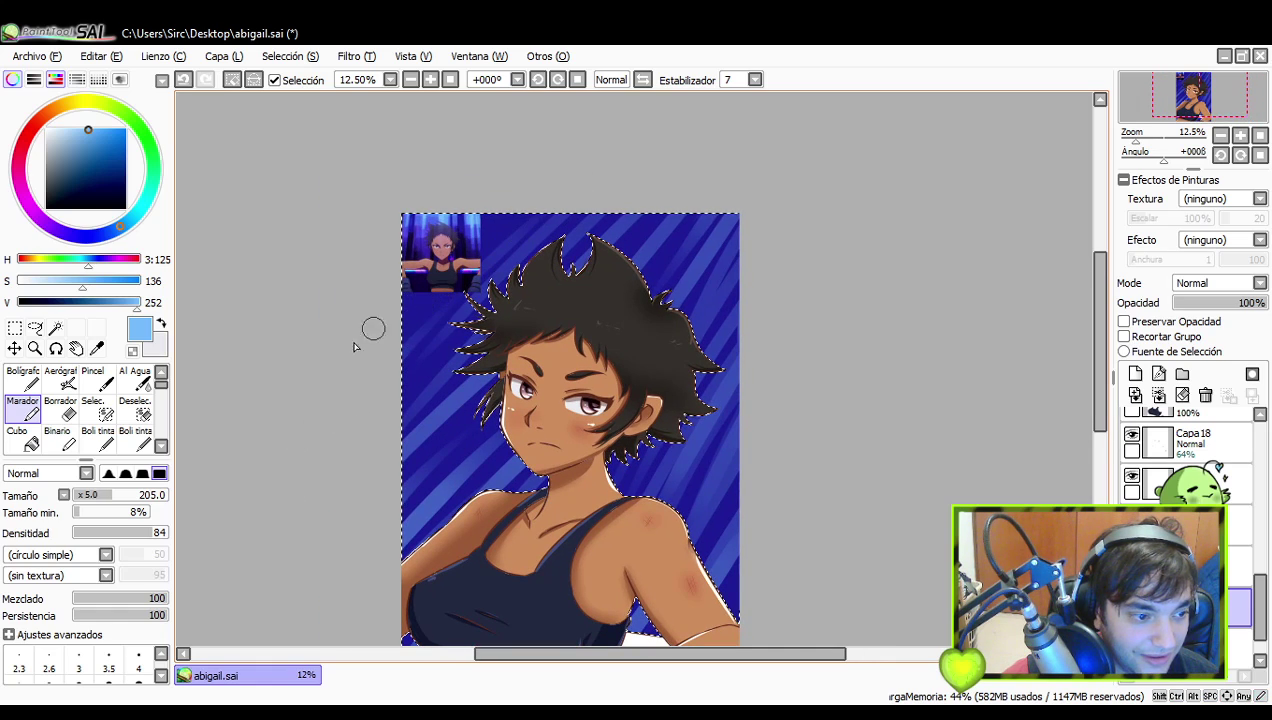
drag(388, 488, 423, 391)
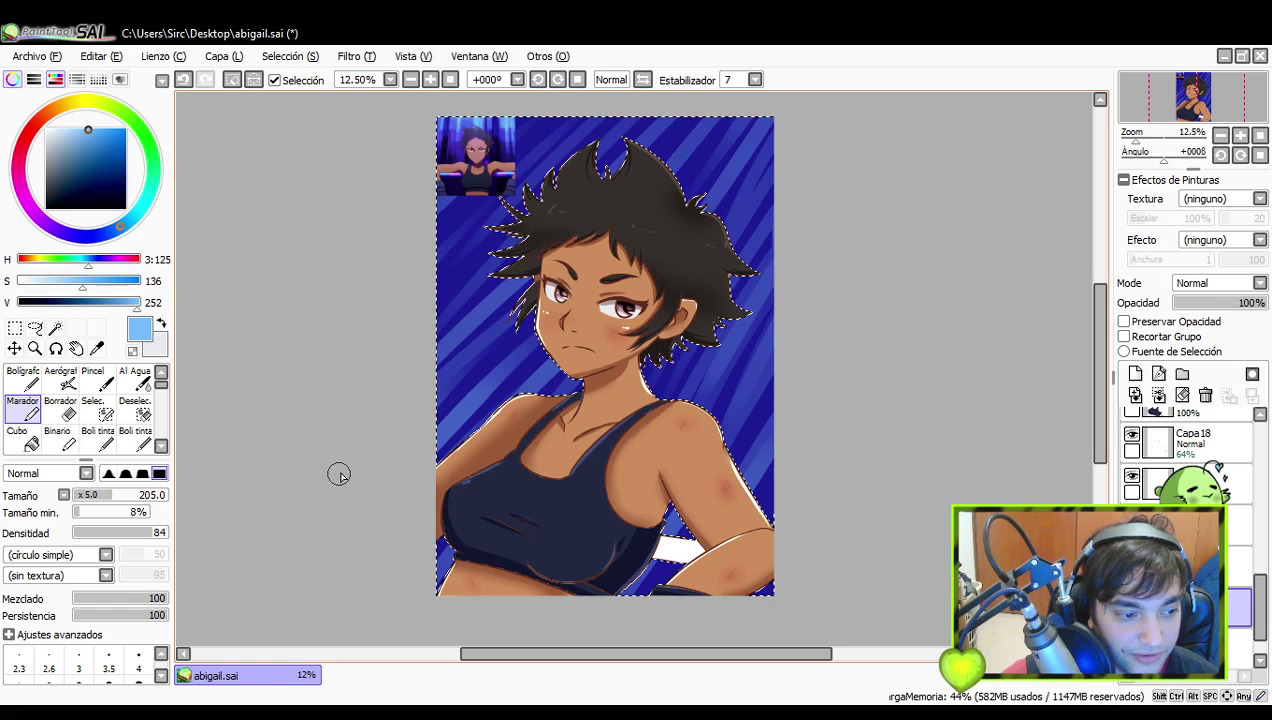
drag(532, 328, 352, 520)
key(ctrl+z)
drag(530, 330, 355, 491)
key(ctrl+z)
key(ctrl+y)
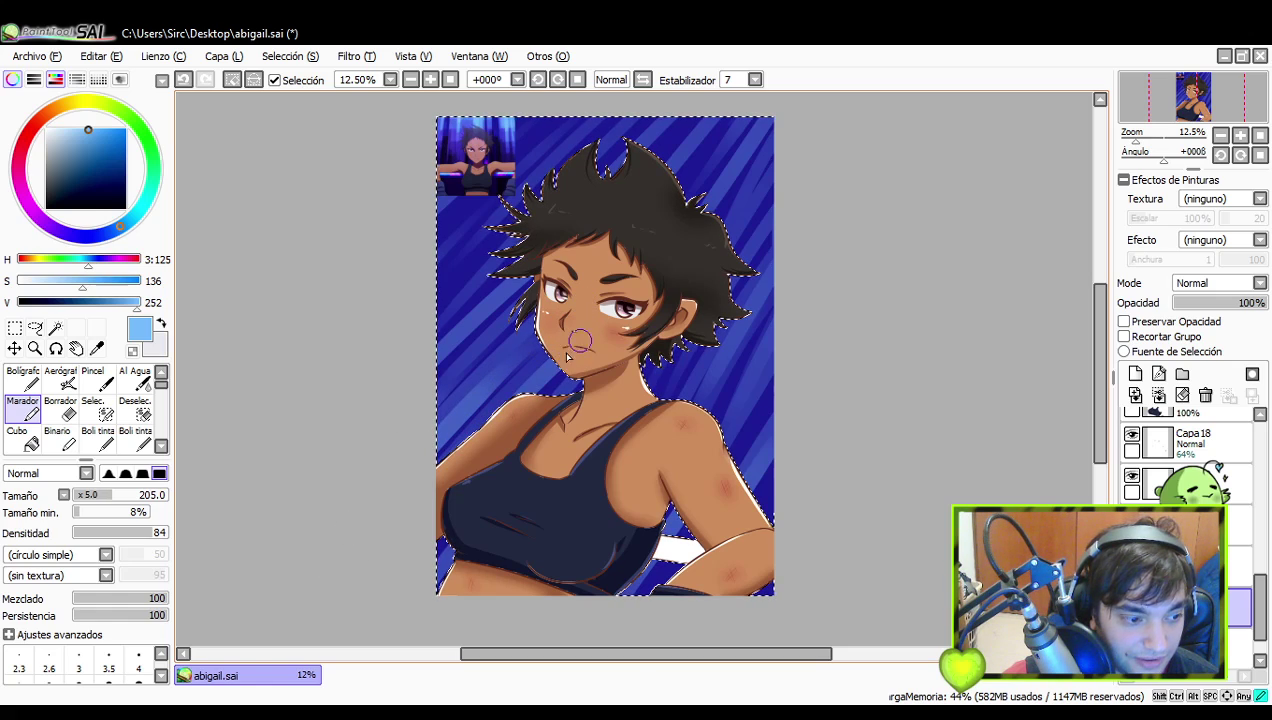
mouse_move(735, 166)
mouse_down()
mouse_move(652, 266)
mouse_move(505, 373)
mouse_move(730, 200)
mouse_move(737, 162)
mouse_up()
key(ctrl+z)
key(ctrl+z)
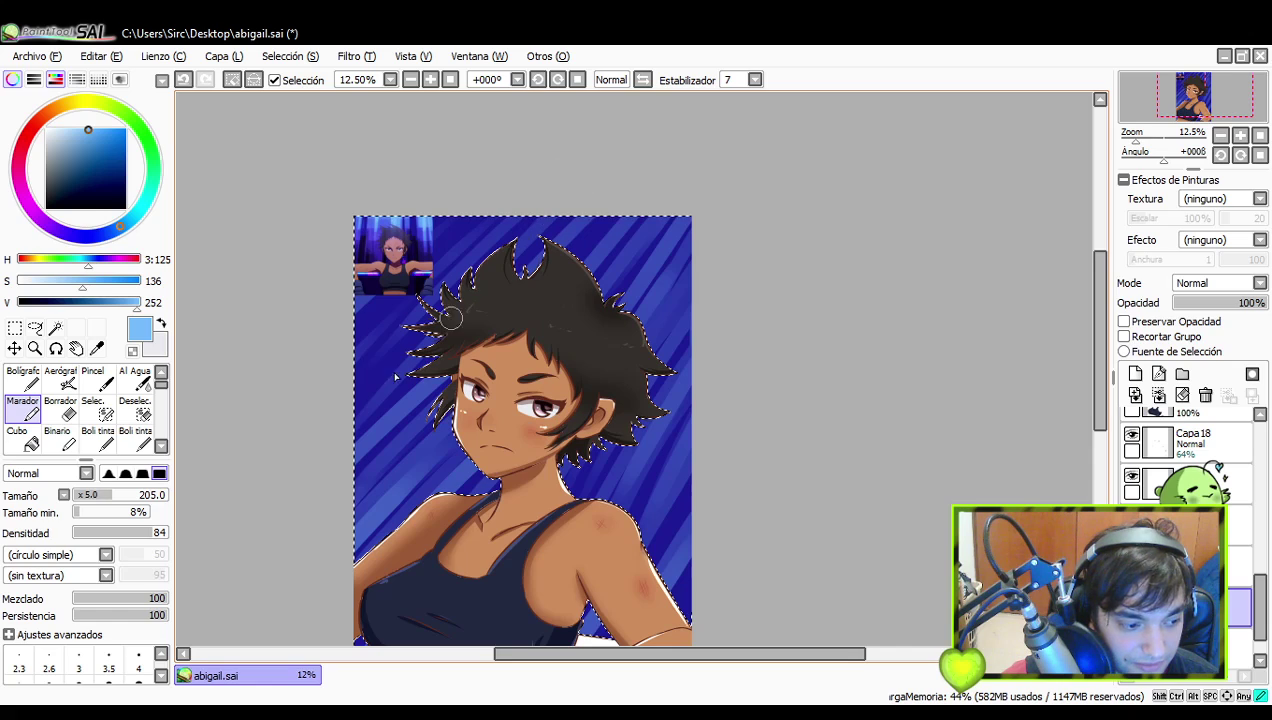
- Paint a long light-blue streak from the left canvas edge up behind the hair to the top edge, redoing unsatisfactory strokes
scroll(620, 440, down, 1)
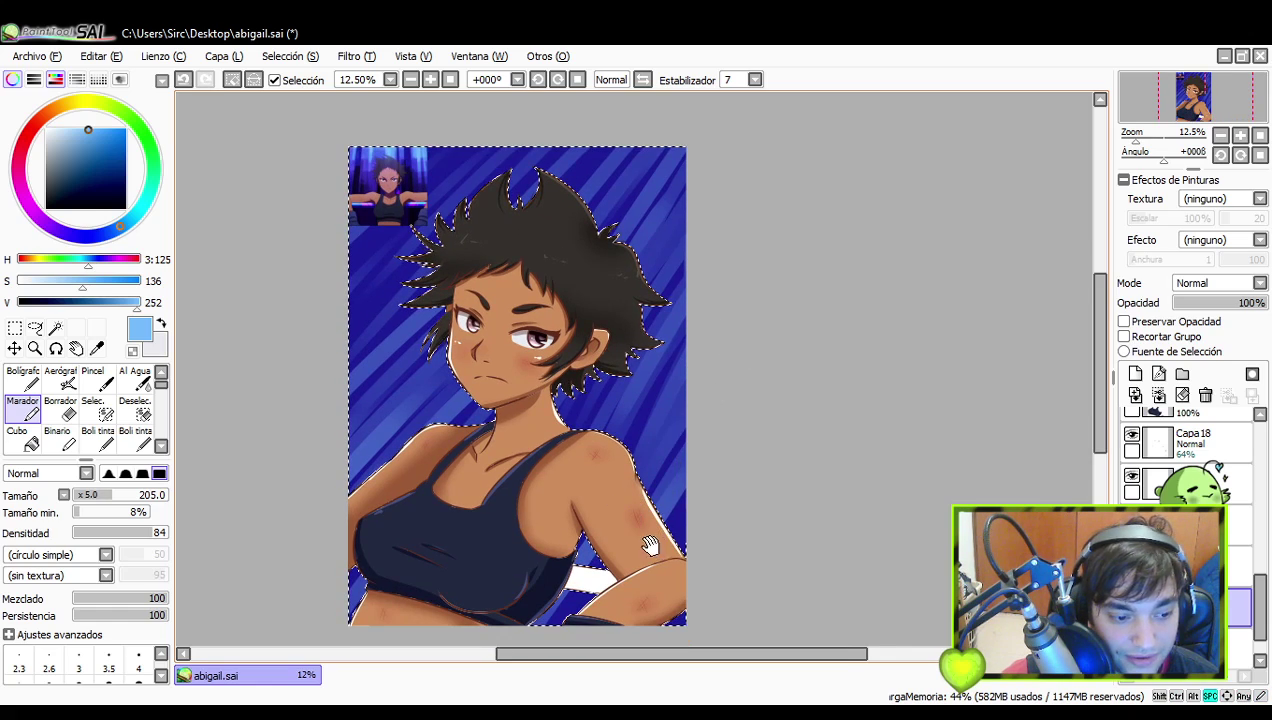
scroll(675, 440, down, 1)
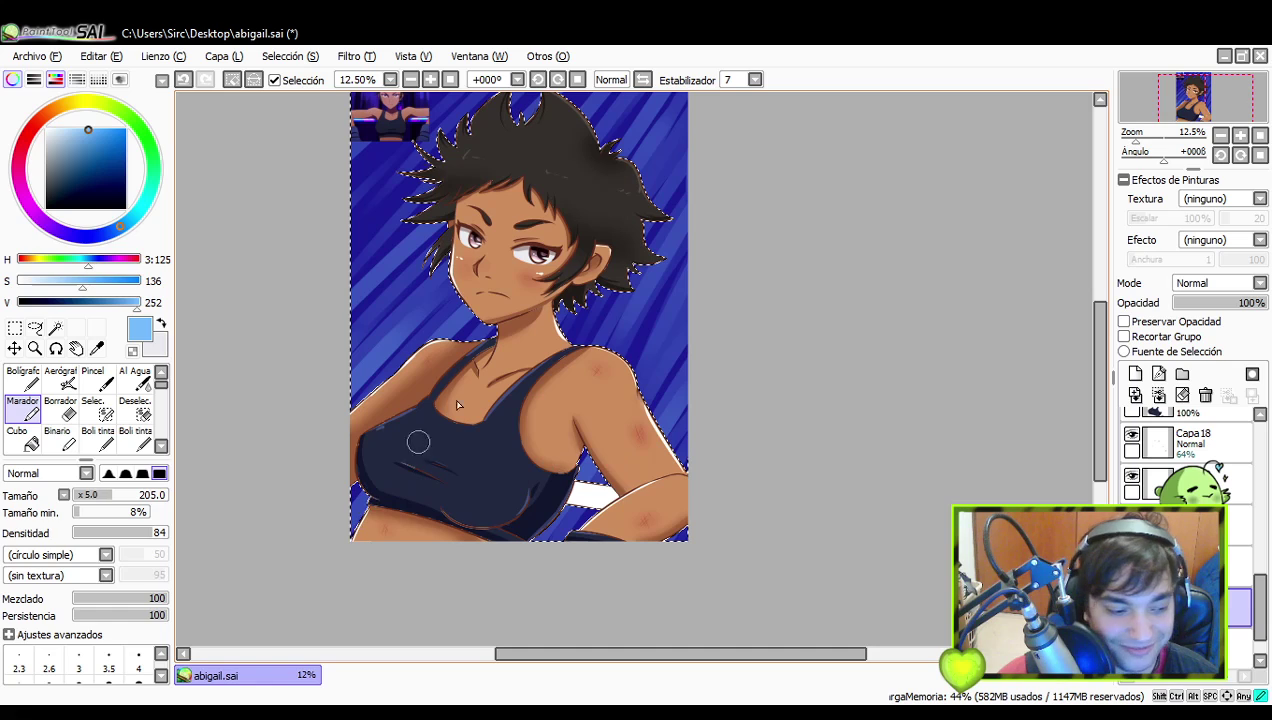
drag(652, 354, 698, 457)
drag(513, 400, 537, 416)
drag(412, 366, 657, 133)
key(ctrl+z)
drag(362, 434, 626, 135)
key(ctrl+z)
drag(400, 384, 643, 131)
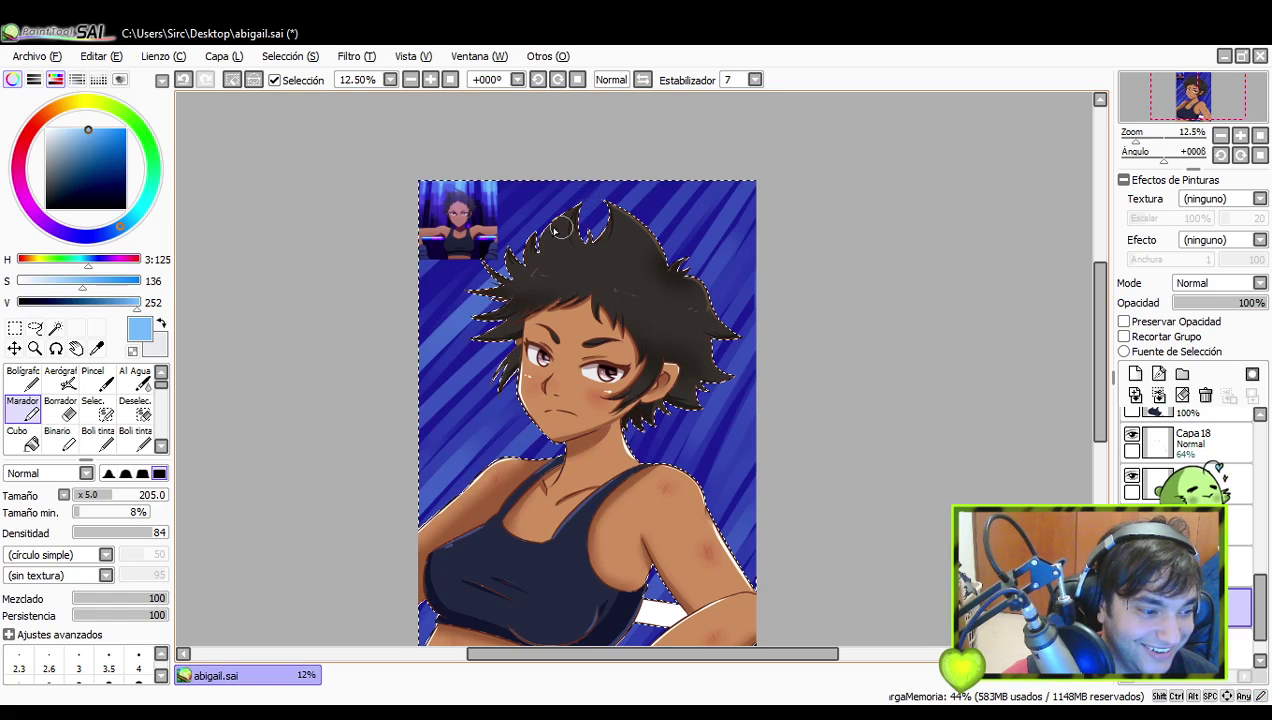
- Paint wide light-blue diagonal streaks from the left canvas edge to the top edge and behind the hair to the upper-right edge, redoing unsatisfactory ones
key(ctrl+z)
drag(392, 354, 683, 113)
key(ctrl+z)
drag(354, 356, 600, 112)
key(ctrl+z)
drag(372, 345, 590, 135)
drag(610, 290, 846, 97)
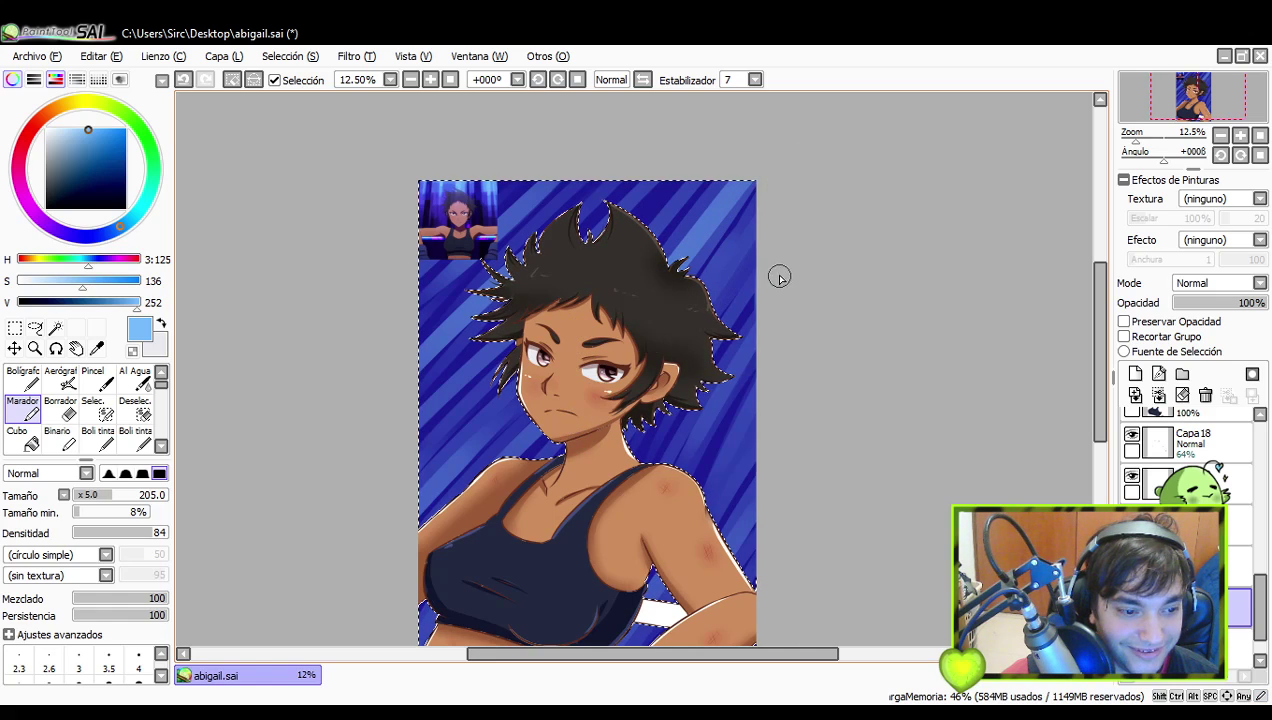
- Paint a wide light-blue streak from behind the shoulder up past the right canvas edge, undoing unsatisfactory attempts
drag(780, 278, 795, 259)
key(ctrl+z)
drag(556, 528, 813, 203)
key(ctrl+z)
drag(578, 508, 778, 272)
key(ctrl+z)
mouse_move(558, 528)
mouse_down()
mouse_move(807, 205)
mouse_move(762, 252)
mouse_up()
key(ctrl+z)
key(ctrl+z)
drag(556, 528, 820, 196)
- Try another wide diagonal streak from behind the neck toward the right canvas edge
mouse_move(783, 421)
mouse_down()
mouse_move(781, 397)
mouse_move(761, 412)
mouse_move(752, 392)
mouse_move(745, 406)
mouse_up()
drag(596, 434, 807, 197)
key(ctrl+z)
drag(620, 444, 718, 291)
key(ctrl+z)
- Set the brush size to 85 and try thin diagonal streaks from the right canvas edge down behind the neck and shoulder
click(90, 495)
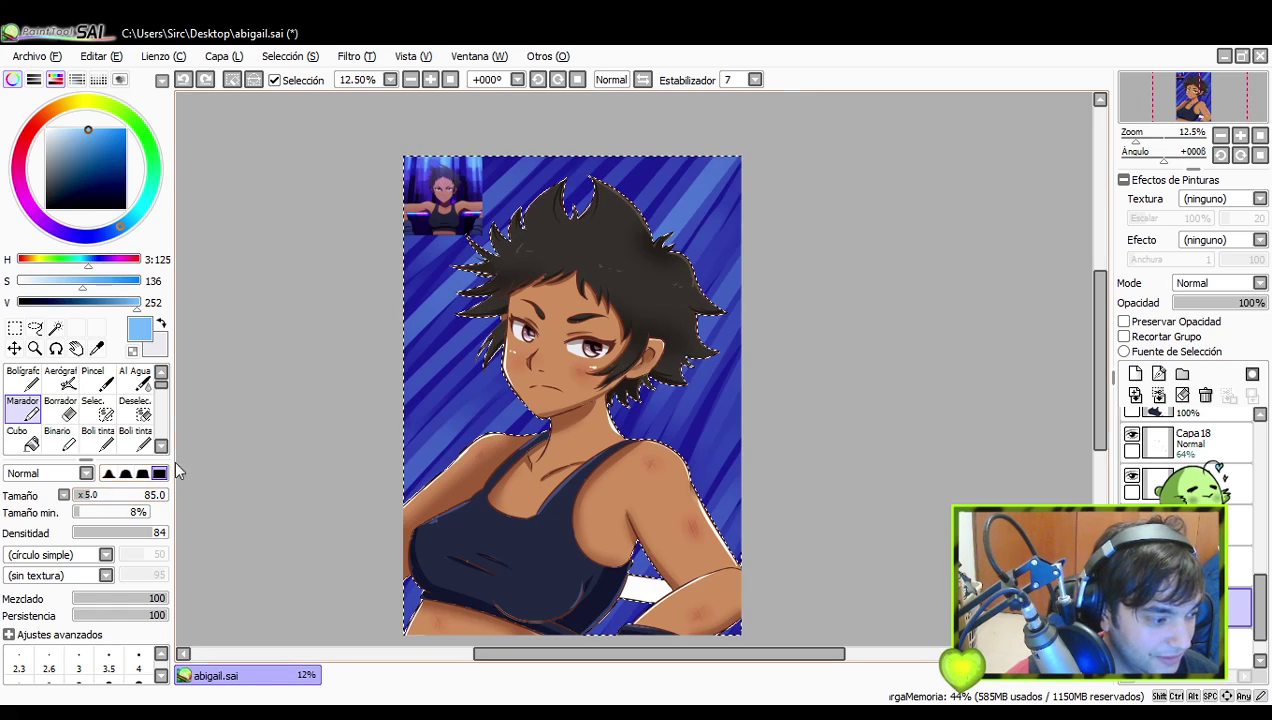
drag(647, 327, 624, 364)
mouse_move(716, 362)
mouse_down()
mouse_move(618, 546)
mouse_move(592, 517)
mouse_up()
key(ctrl+z)
key(ctrl+z)
drag(724, 278, 594, 480)
key(ctrl+z)
drag(724, 236, 585, 484)
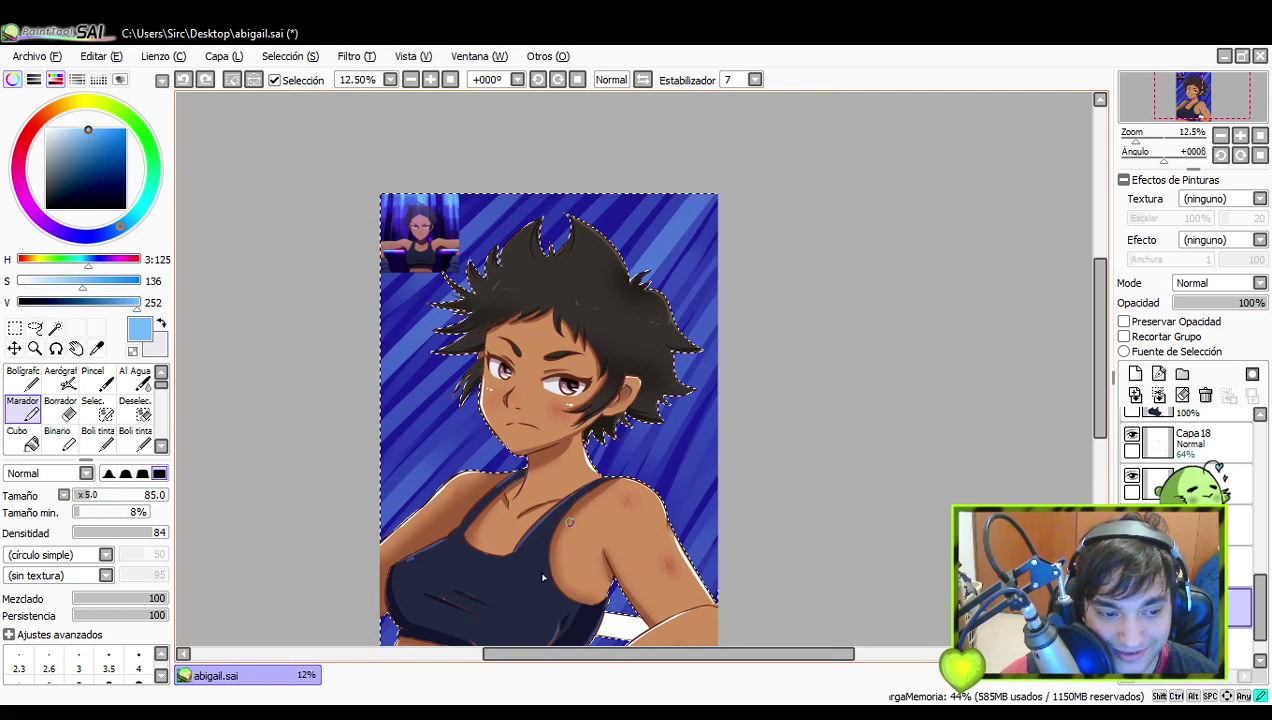
key(ctrl+z)
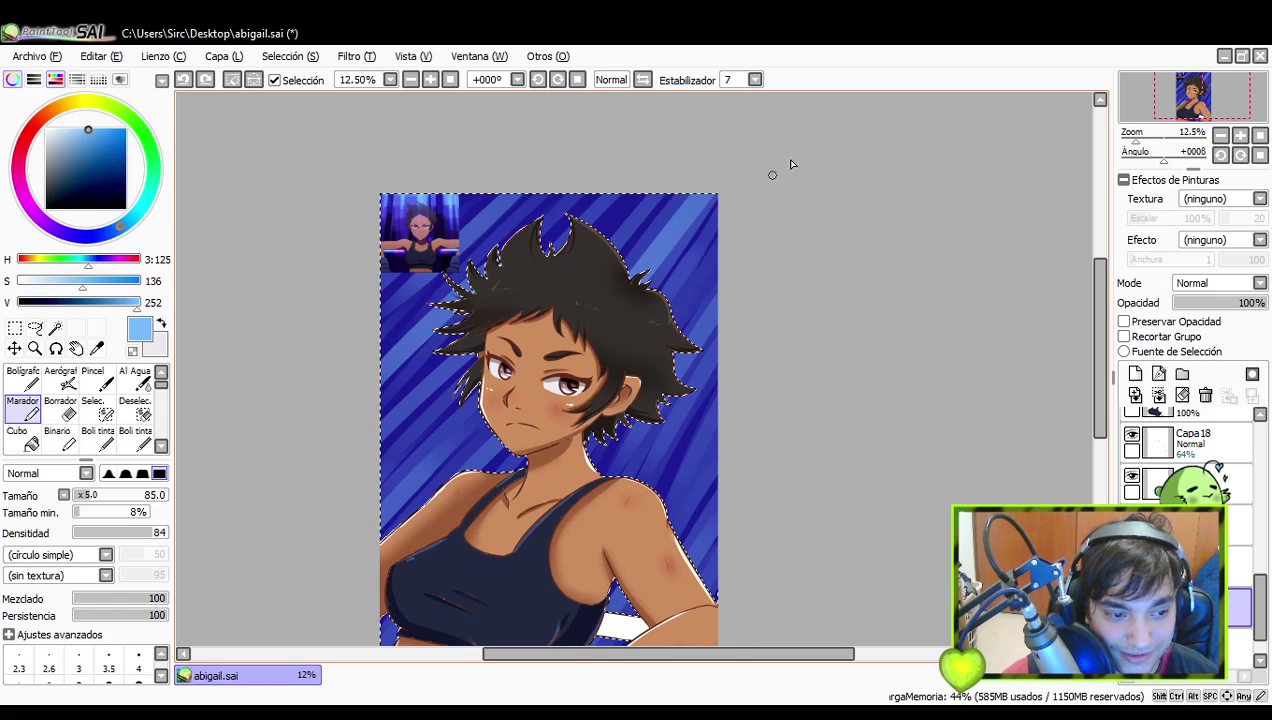
key(ctrl+z)
- Paint thin light-blue streaks from the top canvas edge down behind the hair toward the left edge, redoing unwanted strokes
drag(642, 175, 440, 490)
key(ctrl+z)
key(ctrl+y)
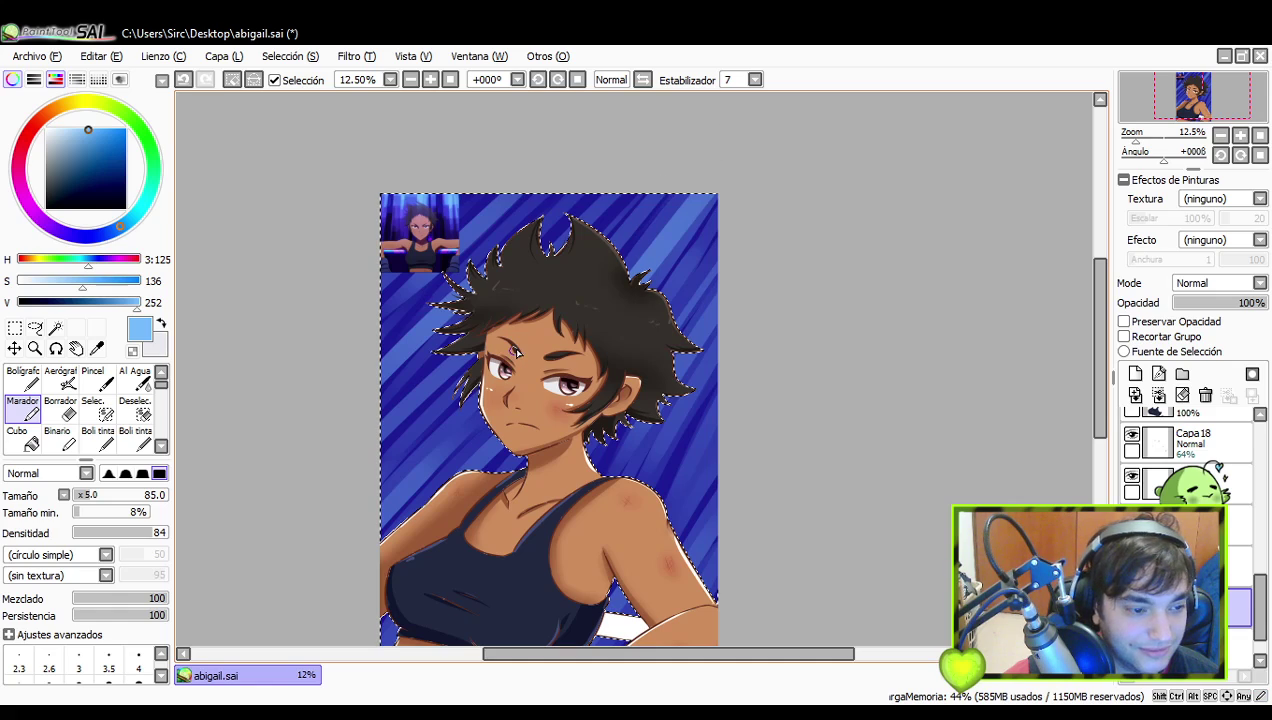
key(ctrl+z)
key(ctrl+z)
drag(626, 164, 376, 388)
drag(476, 310, 420, 365)
key(ctrl+z)
drag(590, 192, 470, 325)
key(ctrl+z)
drag(590, 192, 475, 322)
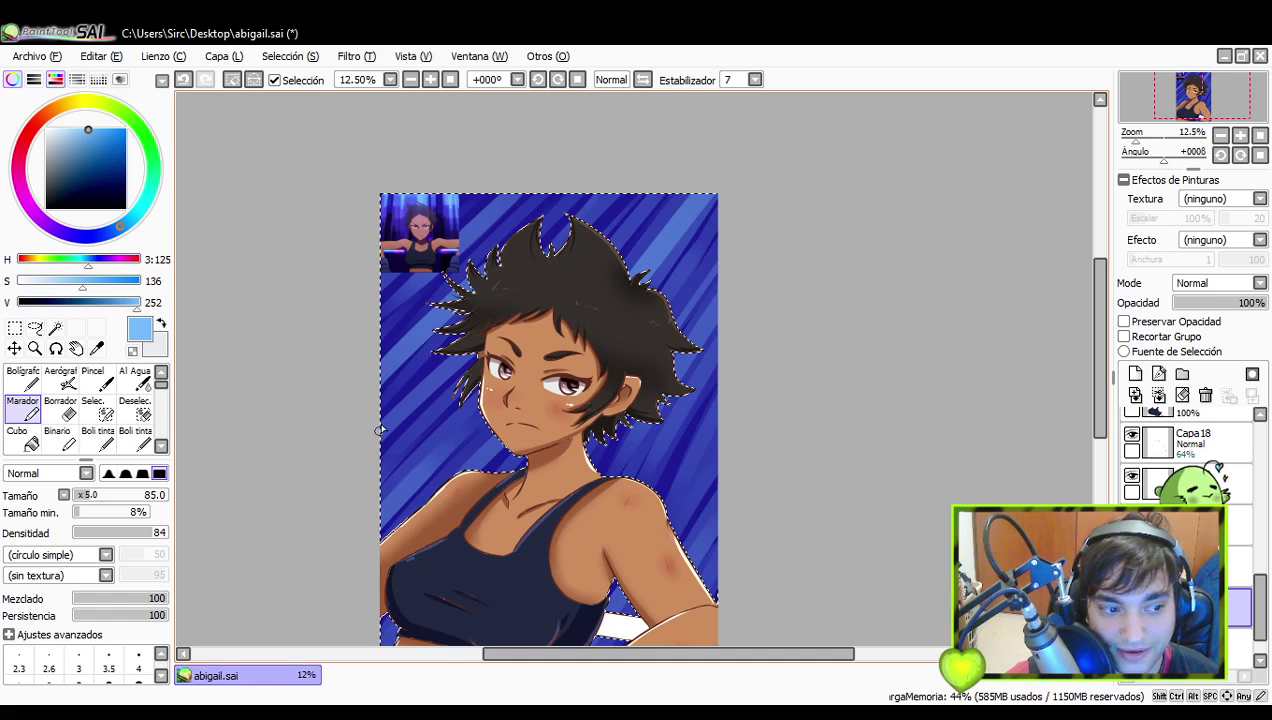
- Paint thin streaks from the left canvas edge up behind the face, comparing them with undo and redo
drag(363, 468, 579, 275)
key(ctrl+z)
key(ctrl+z)
drag(380, 452, 544, 308)
key(ctrl+y)
key(ctrl+z)
key(ctrl+y)
key(ctrl+z)
key(ctrl+y)
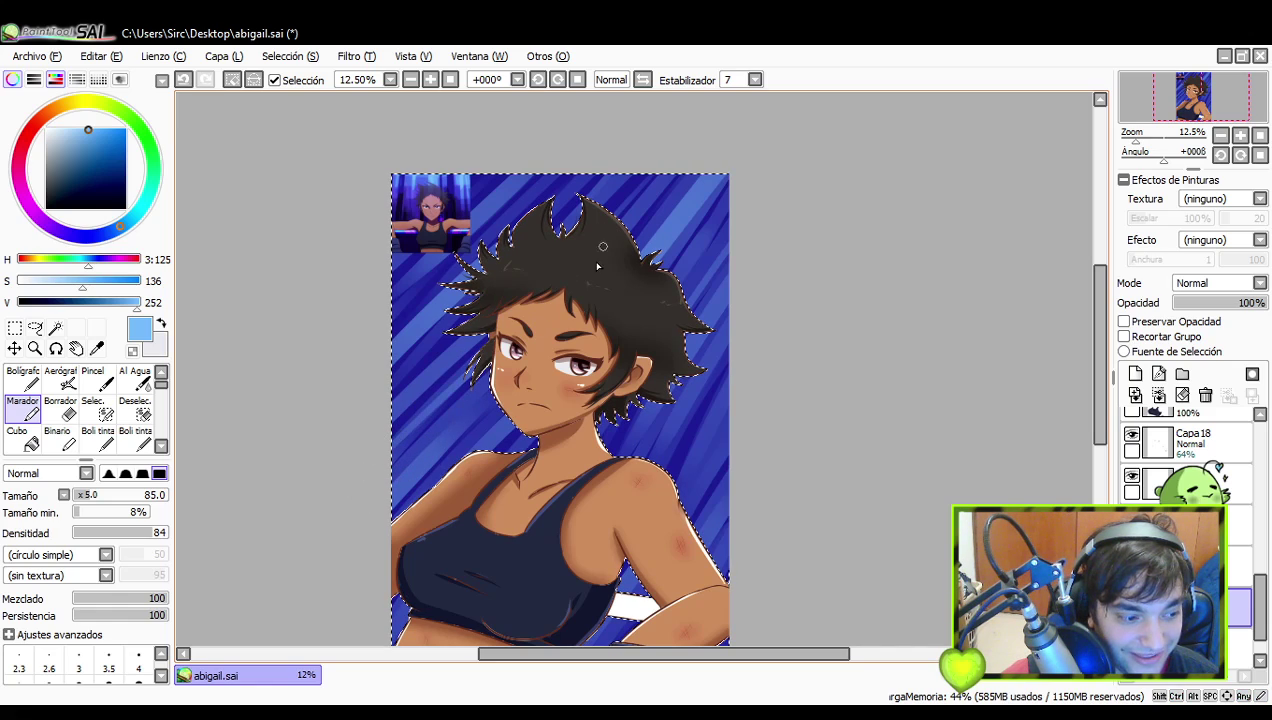
drag(387, 502, 588, 304)
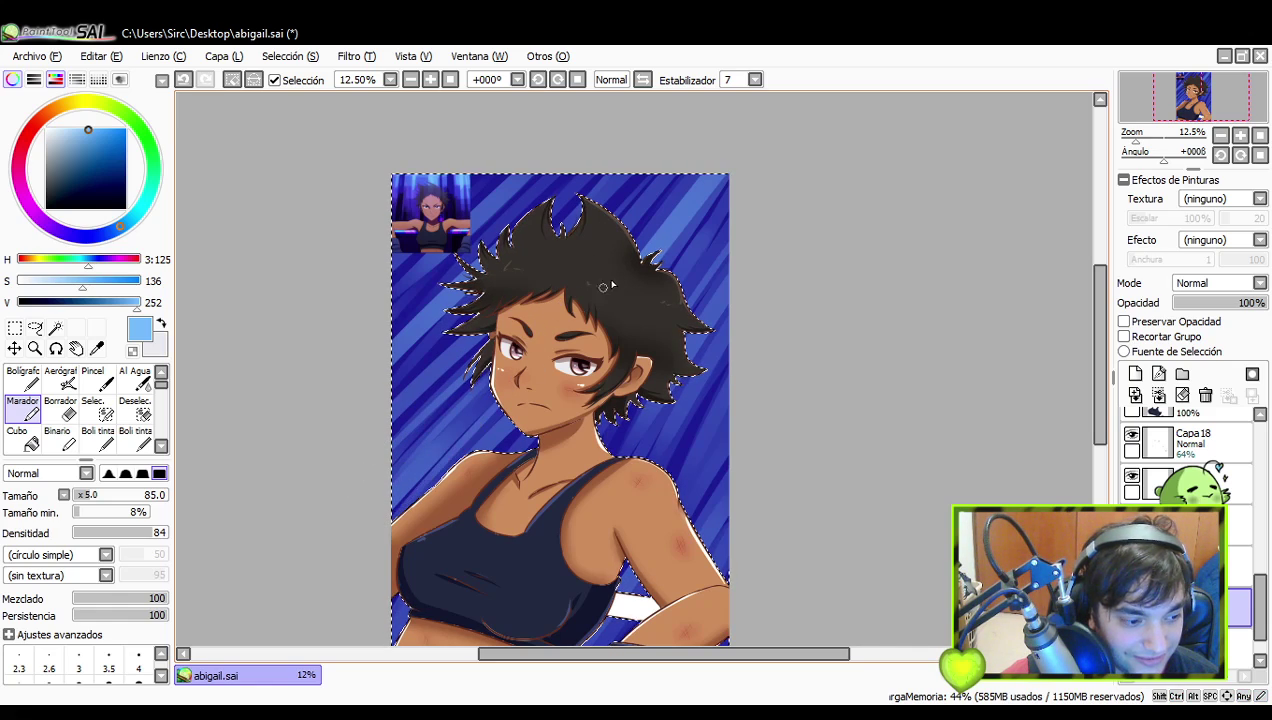
mouse_move(610, 425)
mouse_down()
mouse_move(753, 245)
mouse_move(625, 435)
mouse_up()
key(ctrl+z)
- Paint a short thin streak in the background beside the face, from the left canvas edge up to the hair
drag(775, 277, 730, 363)
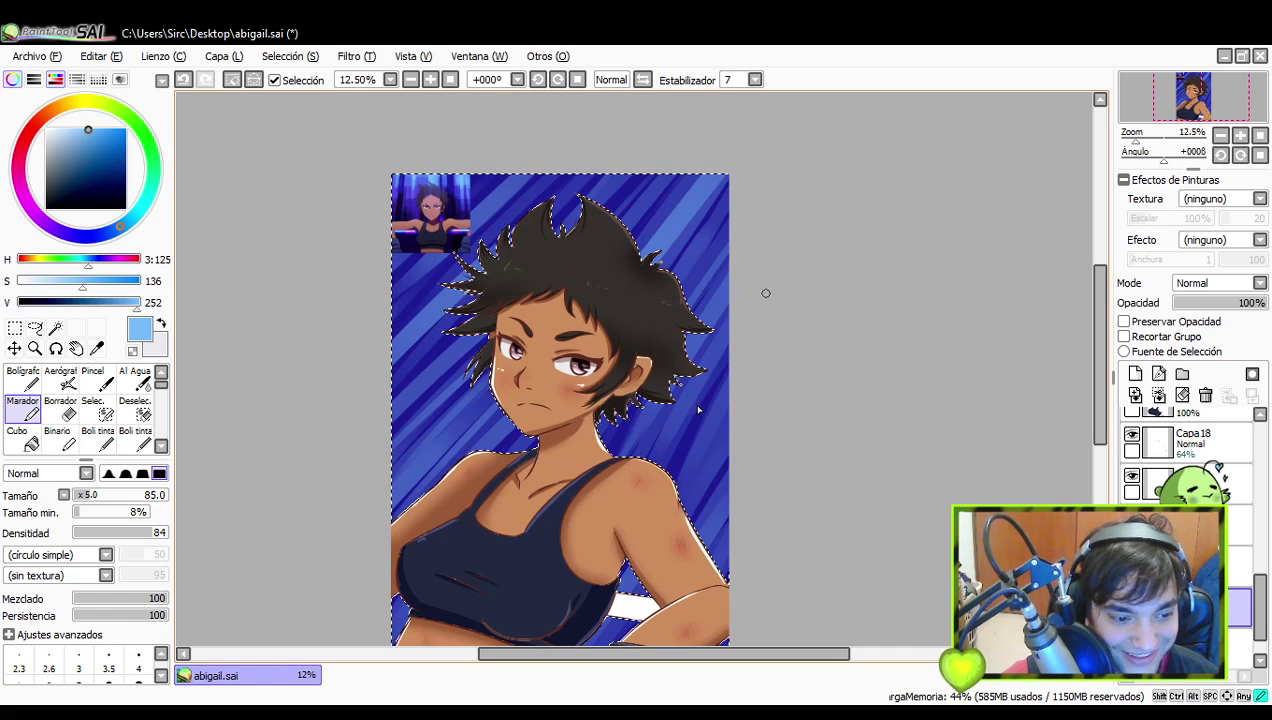
drag(796, 322, 782, 243)
drag(687, 334, 705, 373)
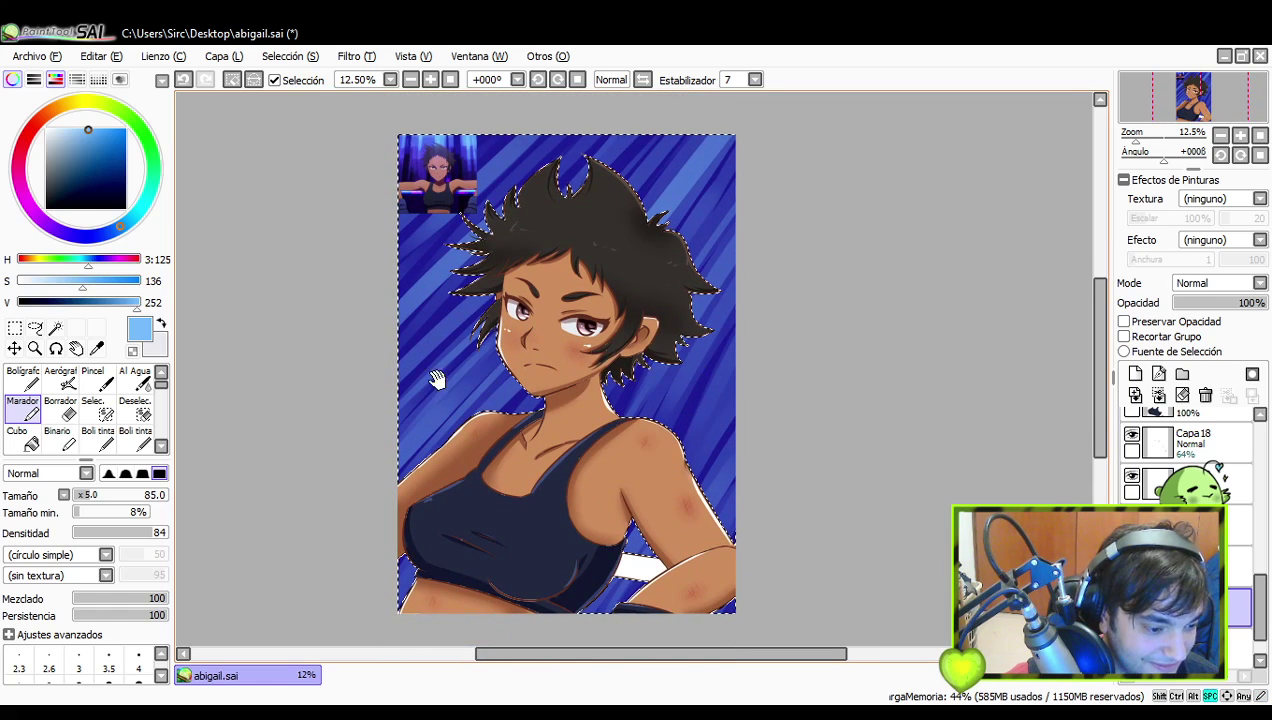
drag(469, 383, 487, 417)
drag(385, 416, 490, 314)
key(ctrl+z)
drag(403, 402, 498, 302)
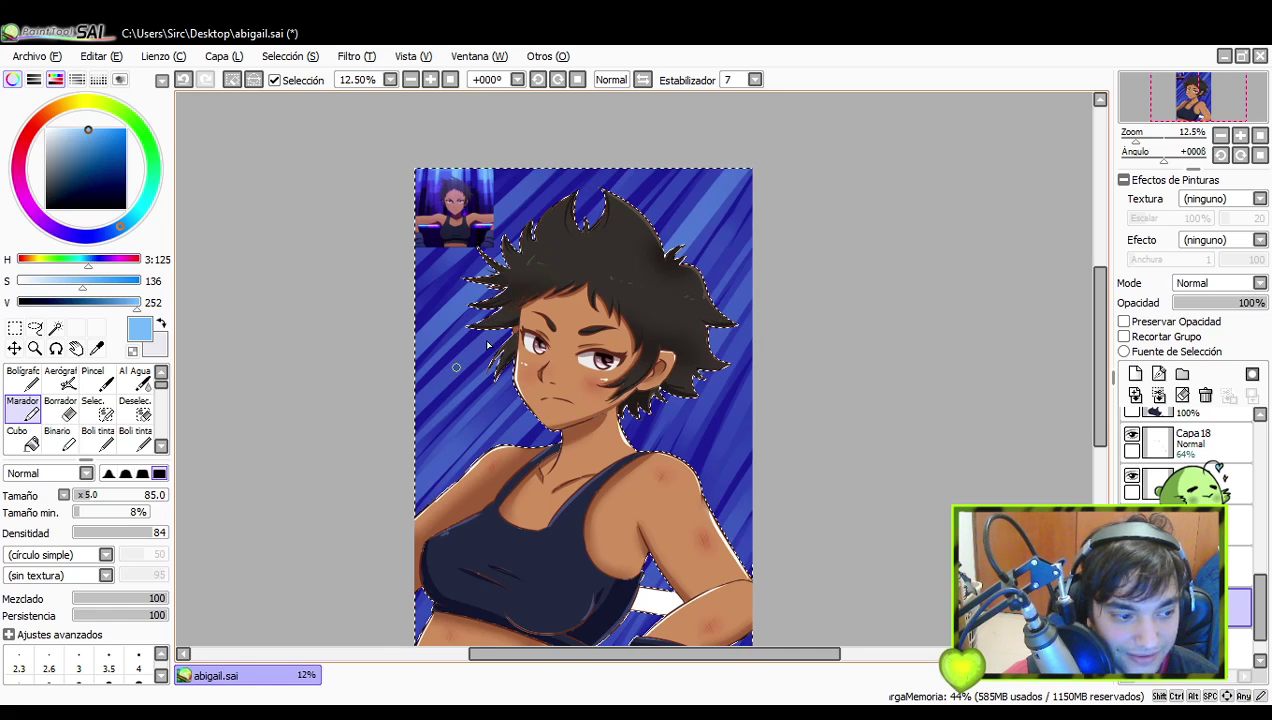
drag(472, 358, 444, 386)
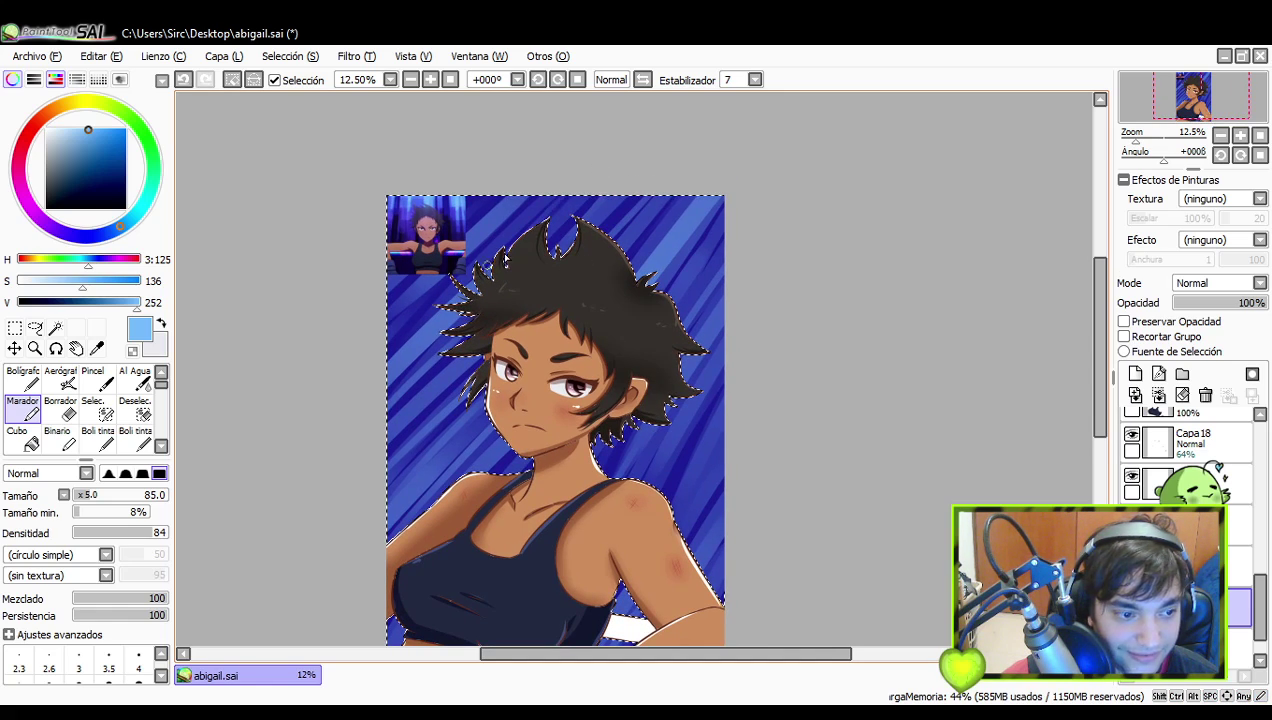
- Paint a thin streak from beneath the reference picture up behind the hair to the top edge, retrying the stroke
drag(476, 272, 600, 162)
key(ctrl+z)
mouse_move(425, 312)
mouse_down()
mouse_move(554, 237)
mouse_move(616, 145)
mouse_up()
key(ctrl+z)
drag(424, 314, 545, 196)
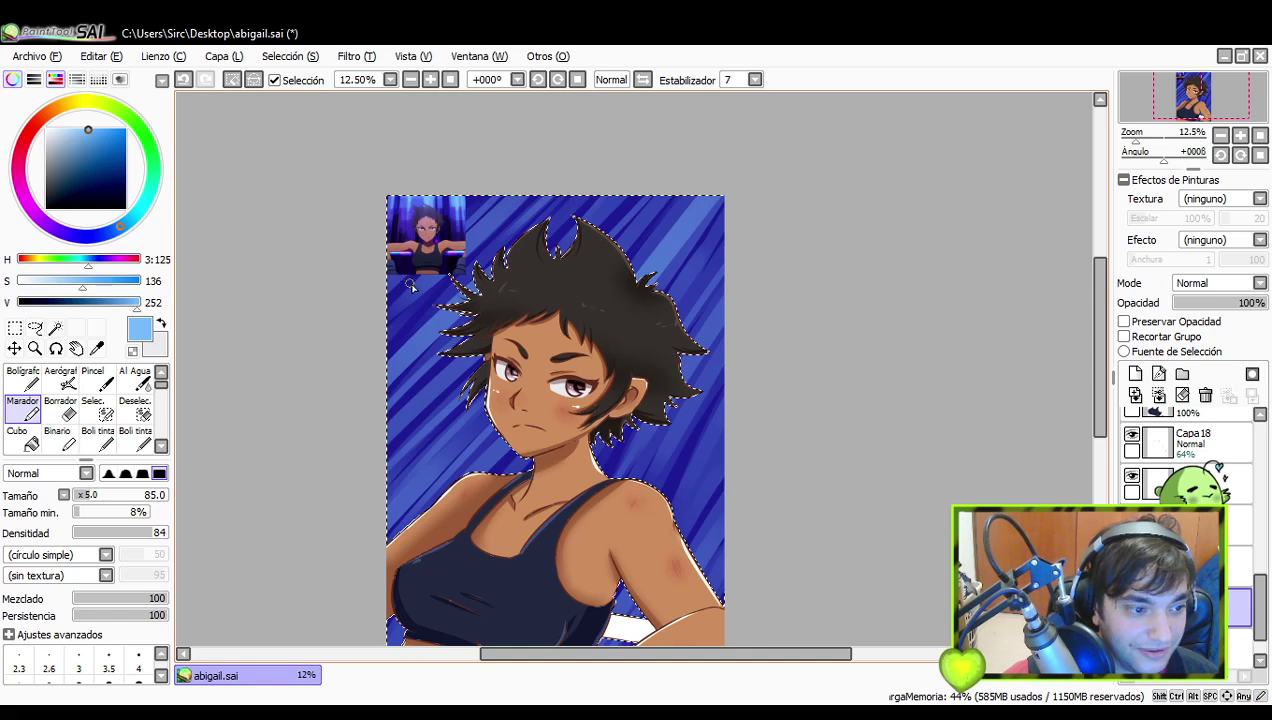
drag(647, 314, 640, 260)
drag(460, 339, 475, 310)
drag(498, 404, 519, 401)
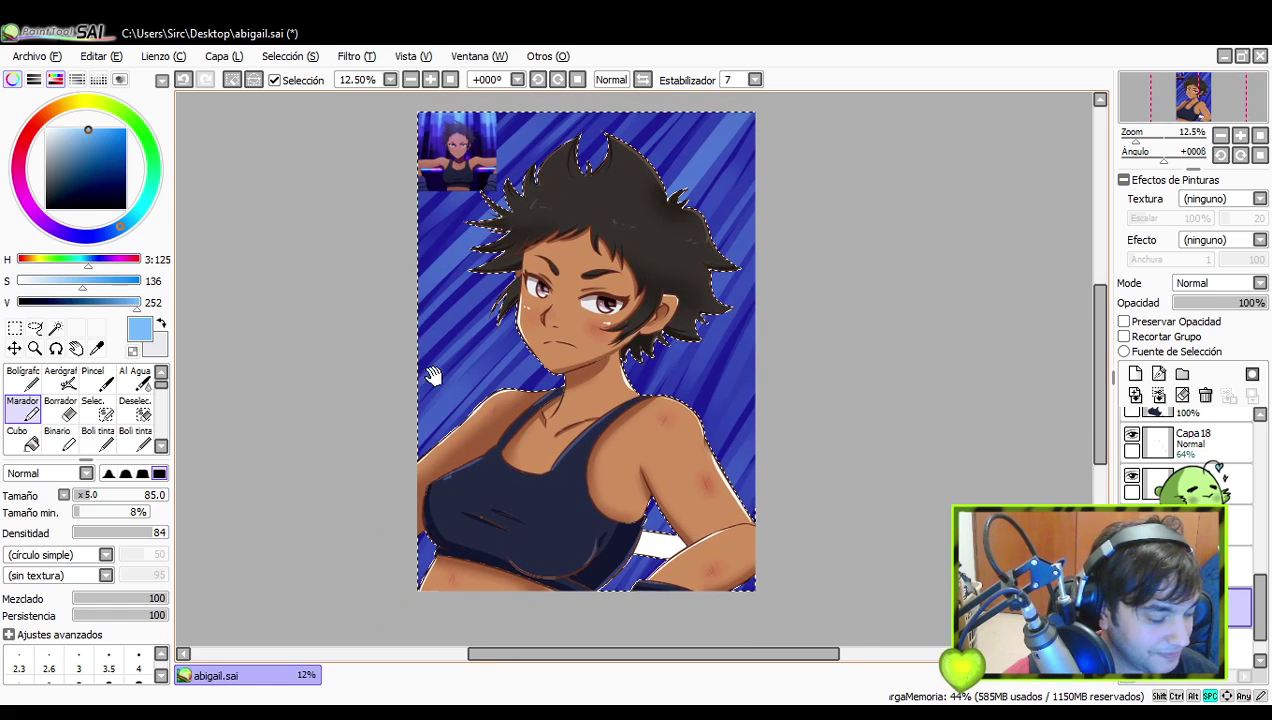
- Clear the background selection, and restore it by undoing the deselection
click(14, 328)
key(ctrl+d)
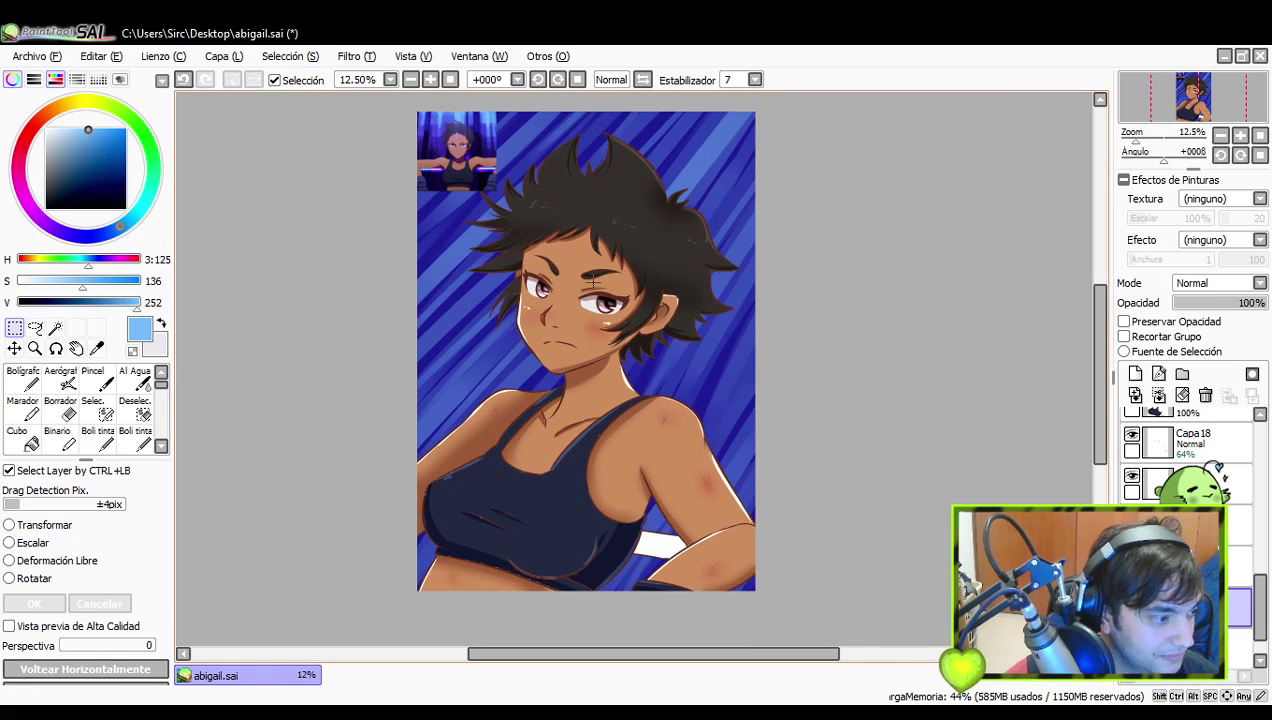
drag(810, 262, 823, 301)
key(ctrl+z)
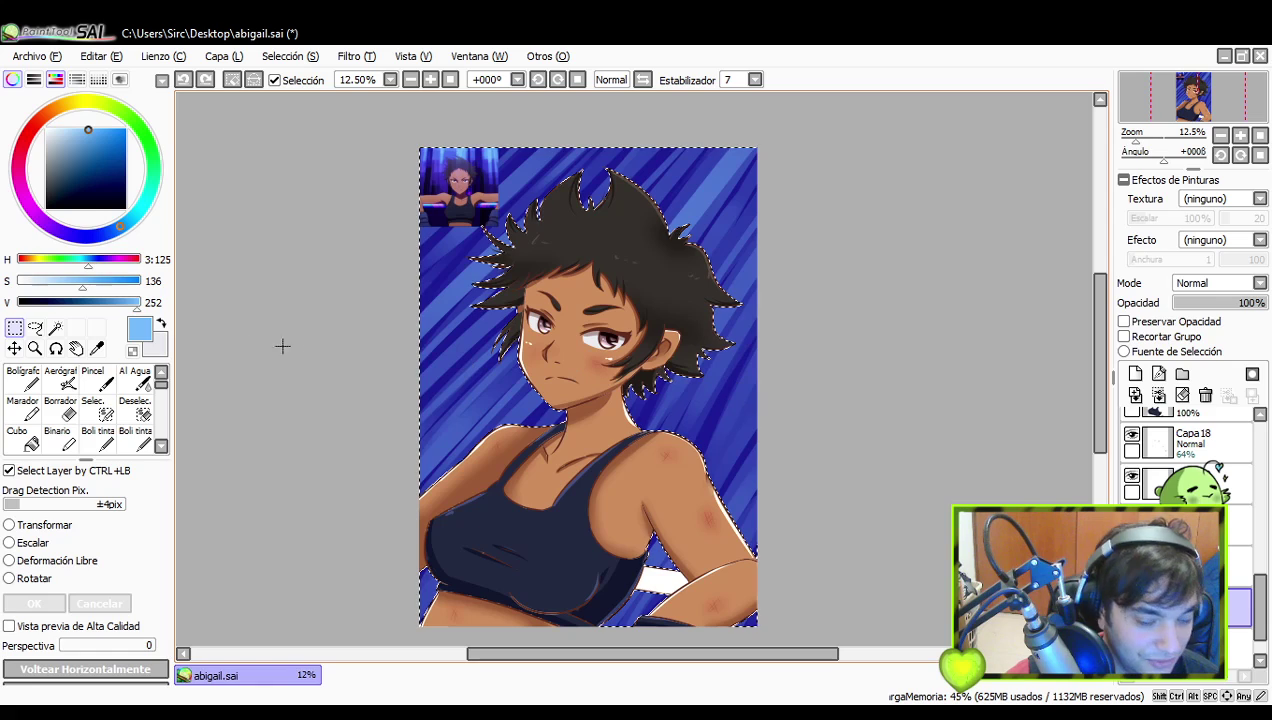
- Switch to the Airbrush, darken the blue to a value of 74 and try shading the background at size 500
click(64, 380)
drag(93, 304, 54, 304)
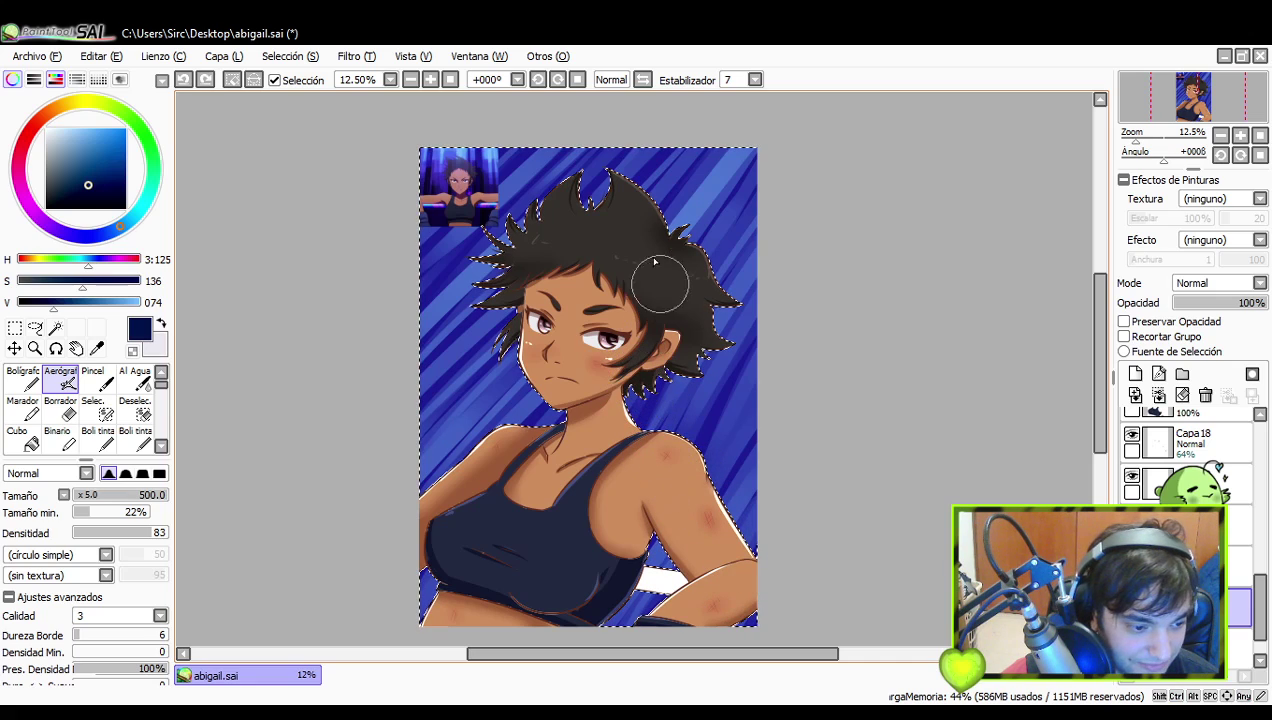
drag(624, 186, 678, 309)
key(ctrl+z)
drag(774, 470, 766, 414)
mouse_move(585, 571)
mouse_down()
mouse_move(639, 514)
mouse_move(607, 587)
mouse_up()
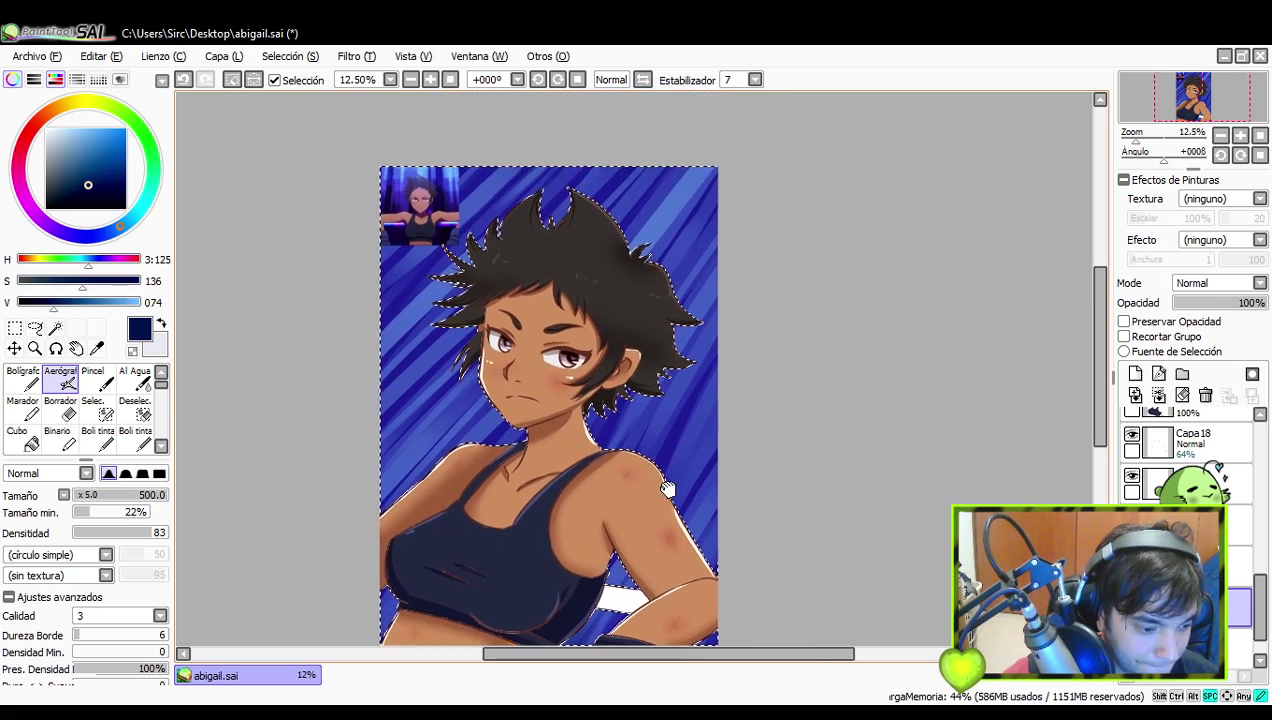
- Clear the background selection and hide the blue streaked background layer
click(14, 327)
click(253, 324)
drag(404, 352, 431, 341)
drag(611, 382, 628, 373)
drag(762, 393, 767, 386)
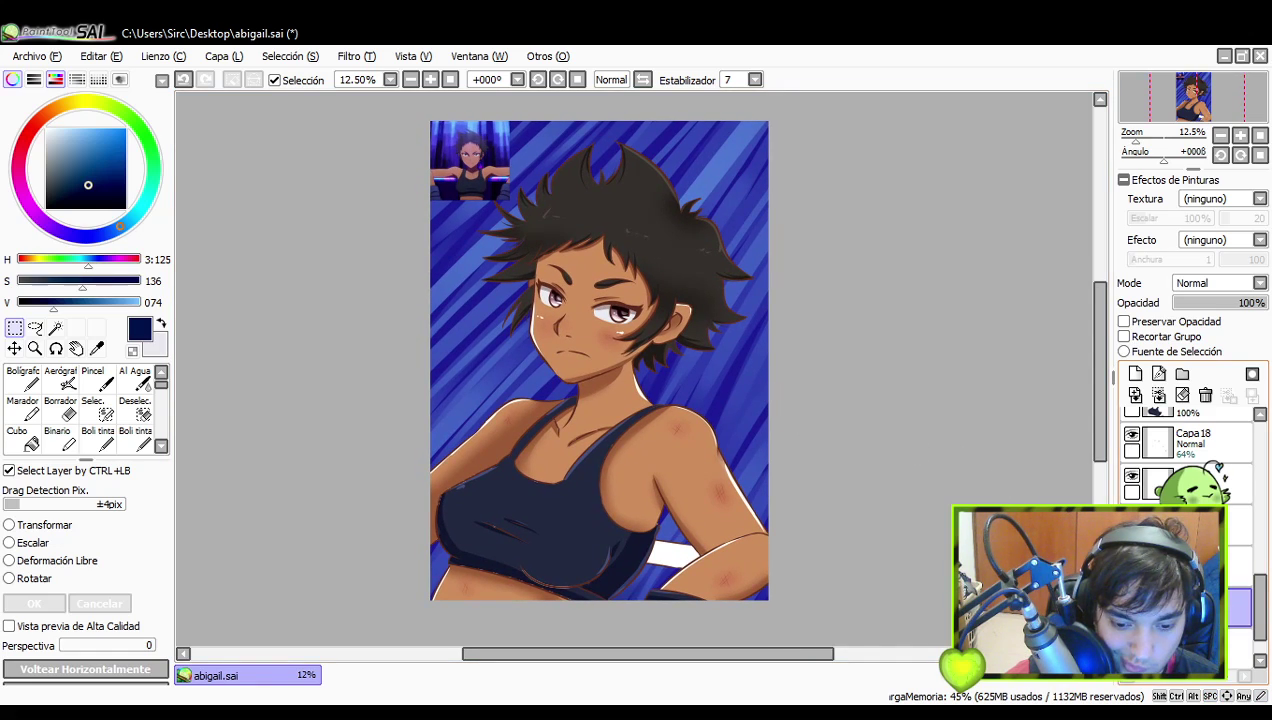
click(1166, 415)
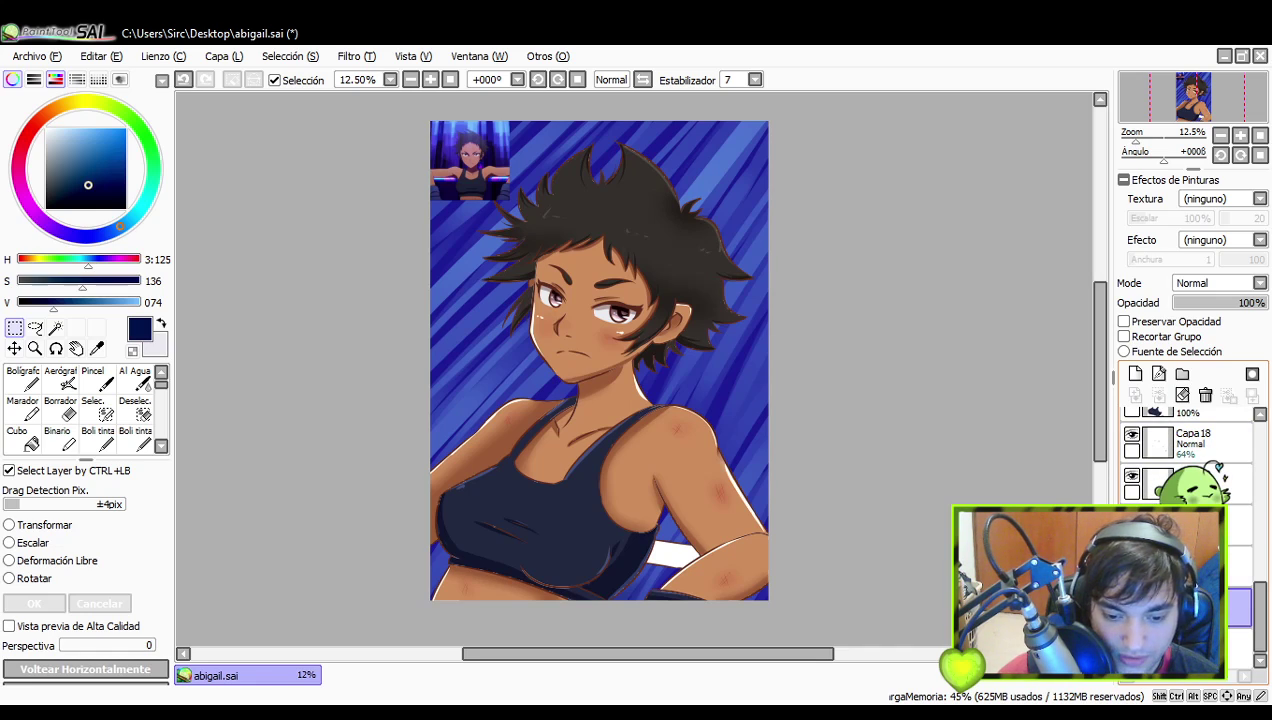
click(1132, 601)
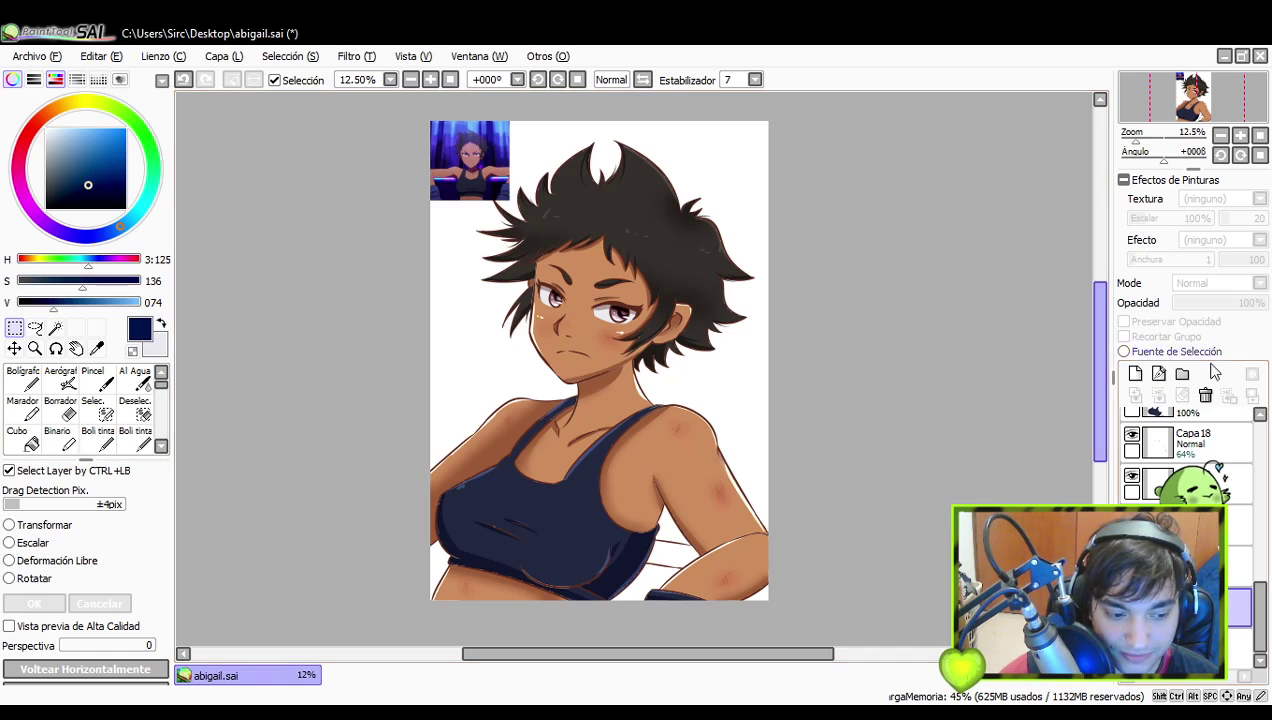
- Hide the reference picture layers Capa11 and Capa10 at the top of the layer stack
drag(1262, 605, 1260, 416)
click(1133, 425)
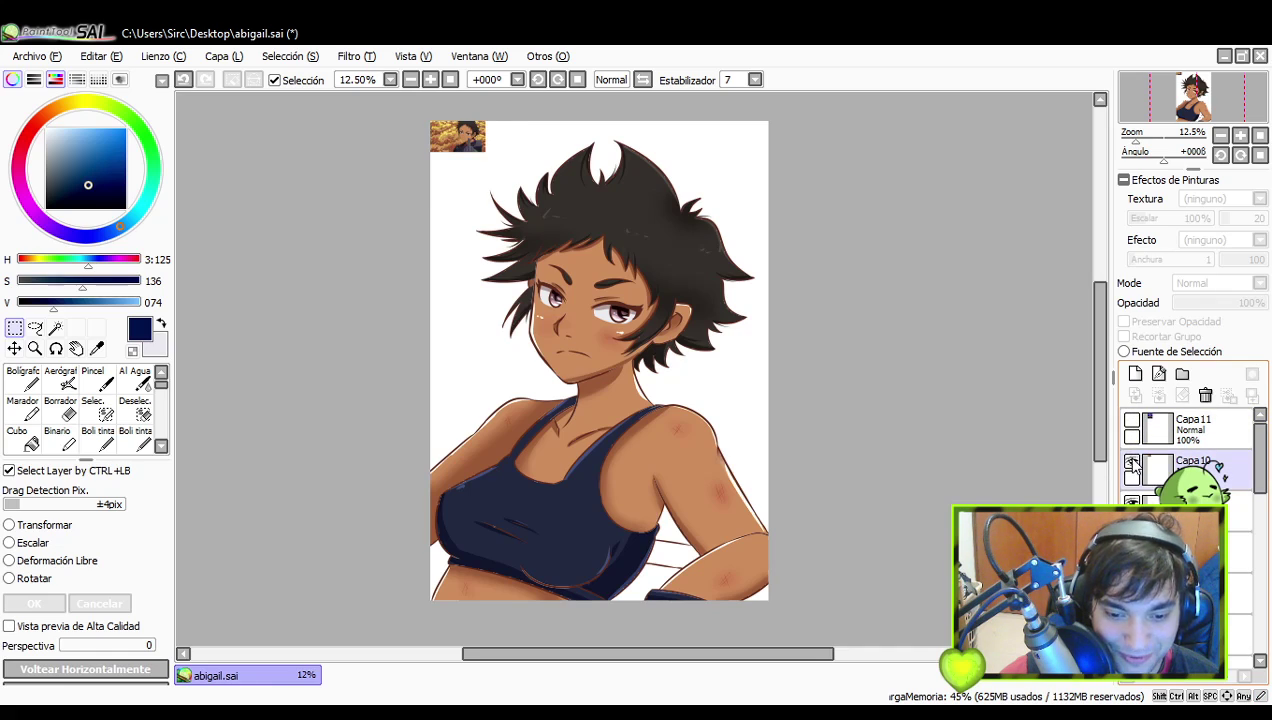
click(1133, 463)
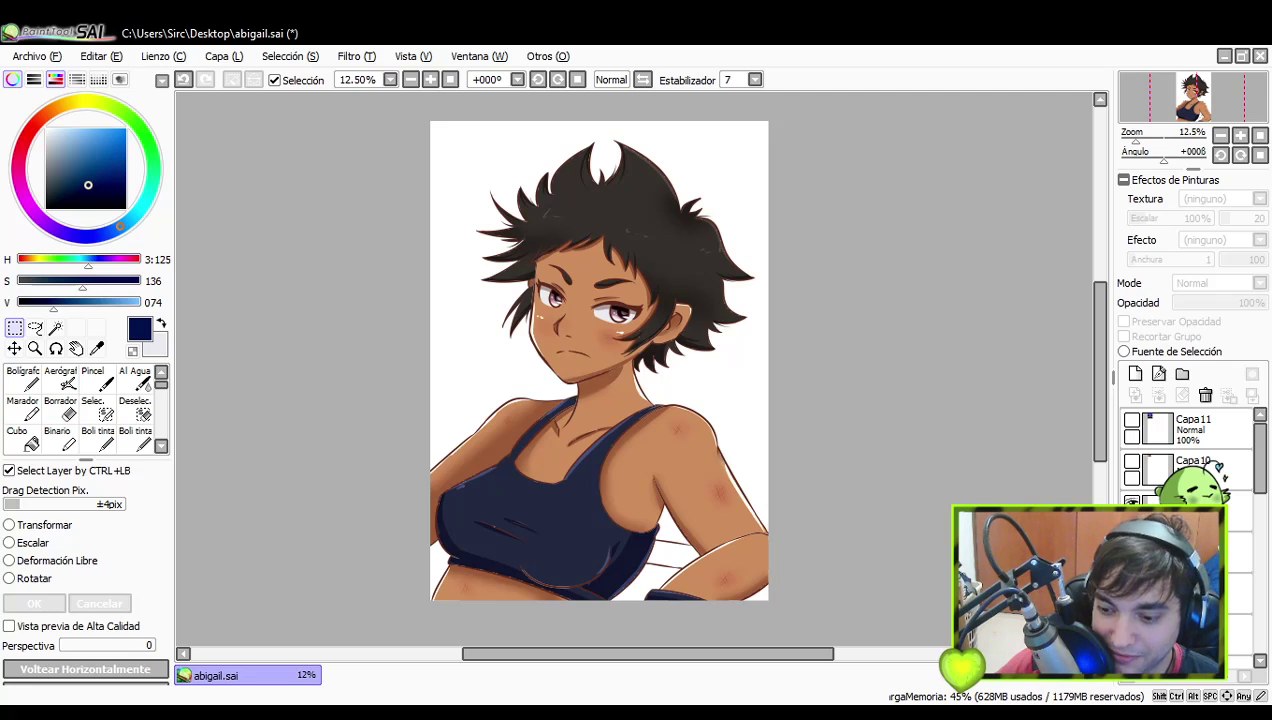
- Open abigail.png, select its entire canvas and copy it
drag(1026, 472, 982, 401)
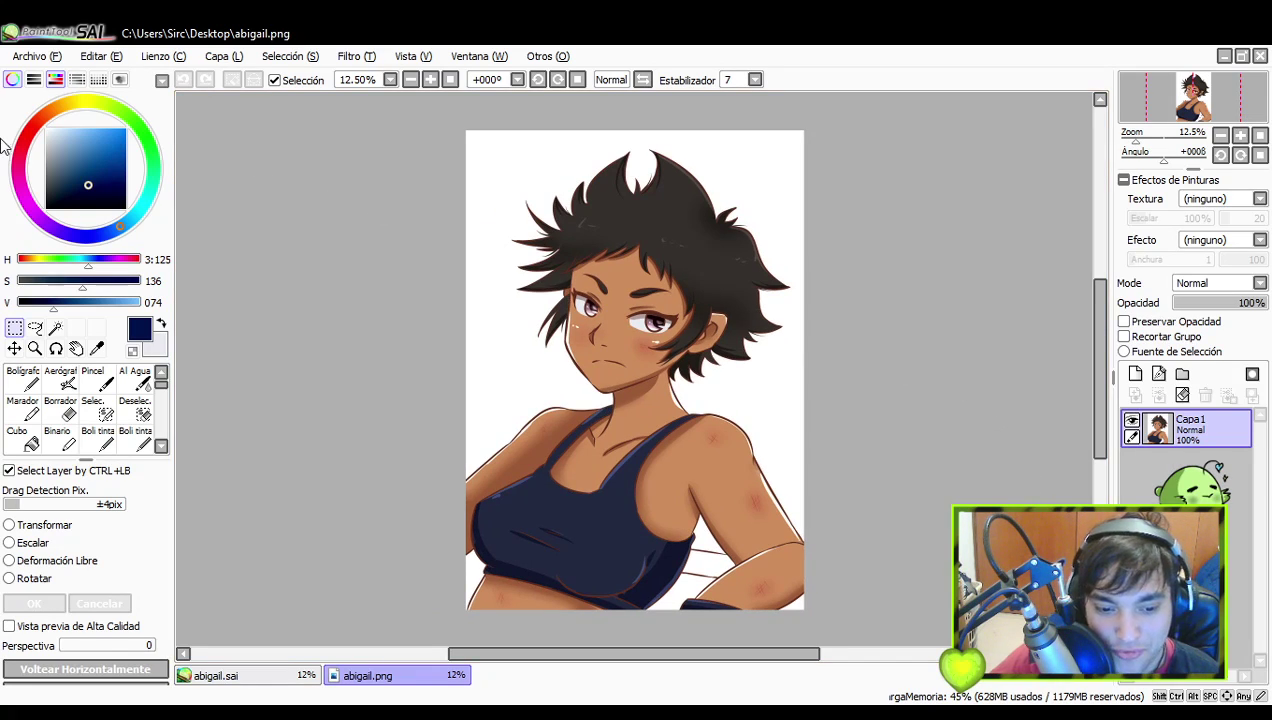
drag(462, 130, 823, 641)
key(ctrl+c)
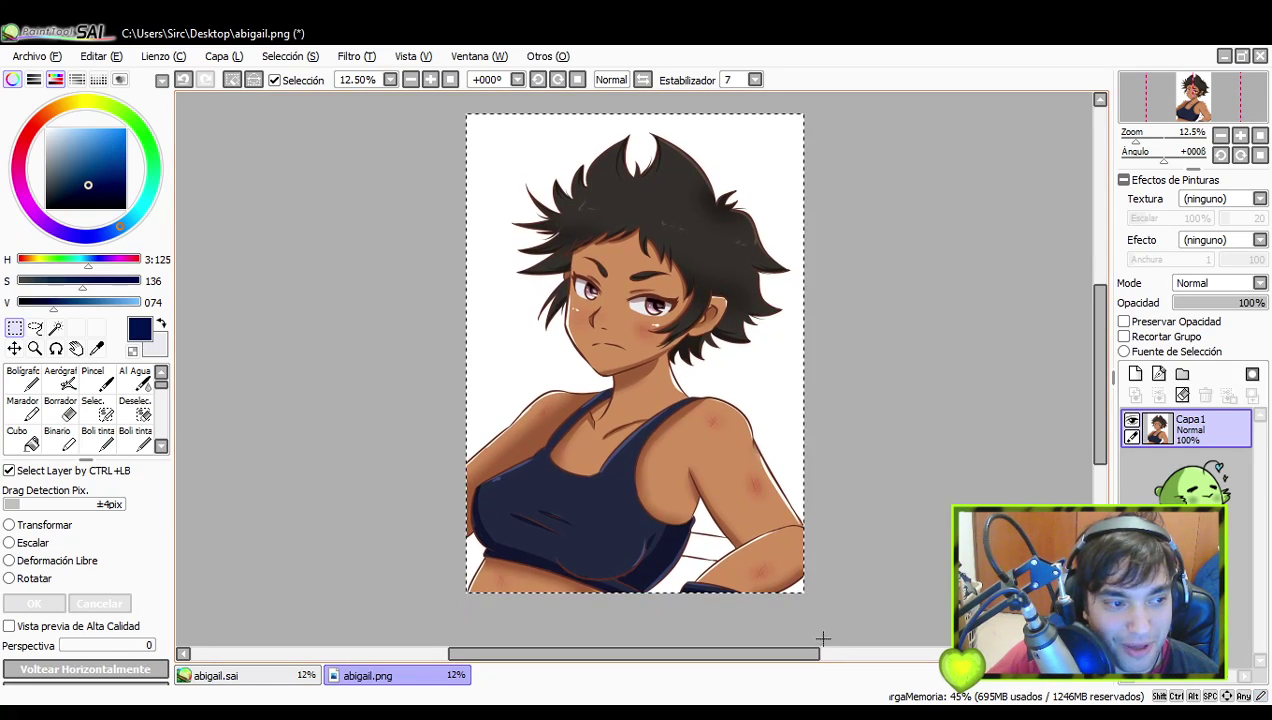
- Return to abigail.sai, place the copied portrait on a new layer and move that layer up from the stack's lower end
click(285, 676)
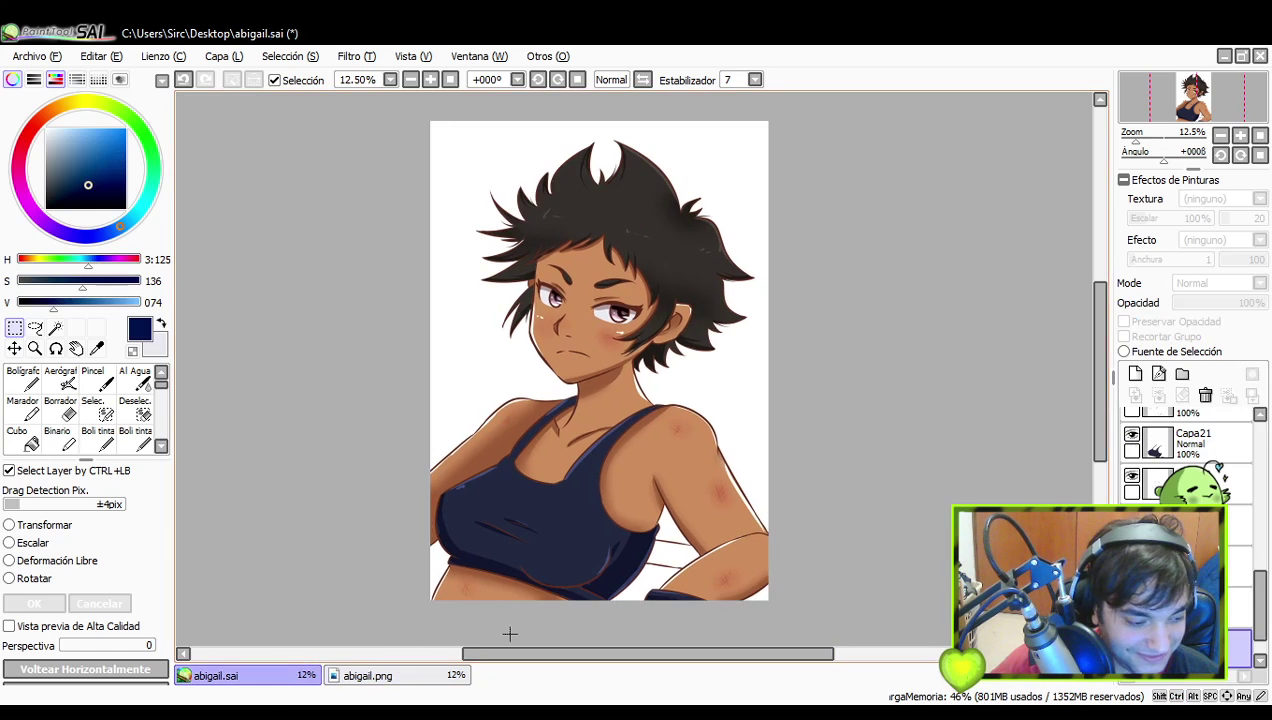
scroll(1200, 640, down, 1)
click(1200, 648)
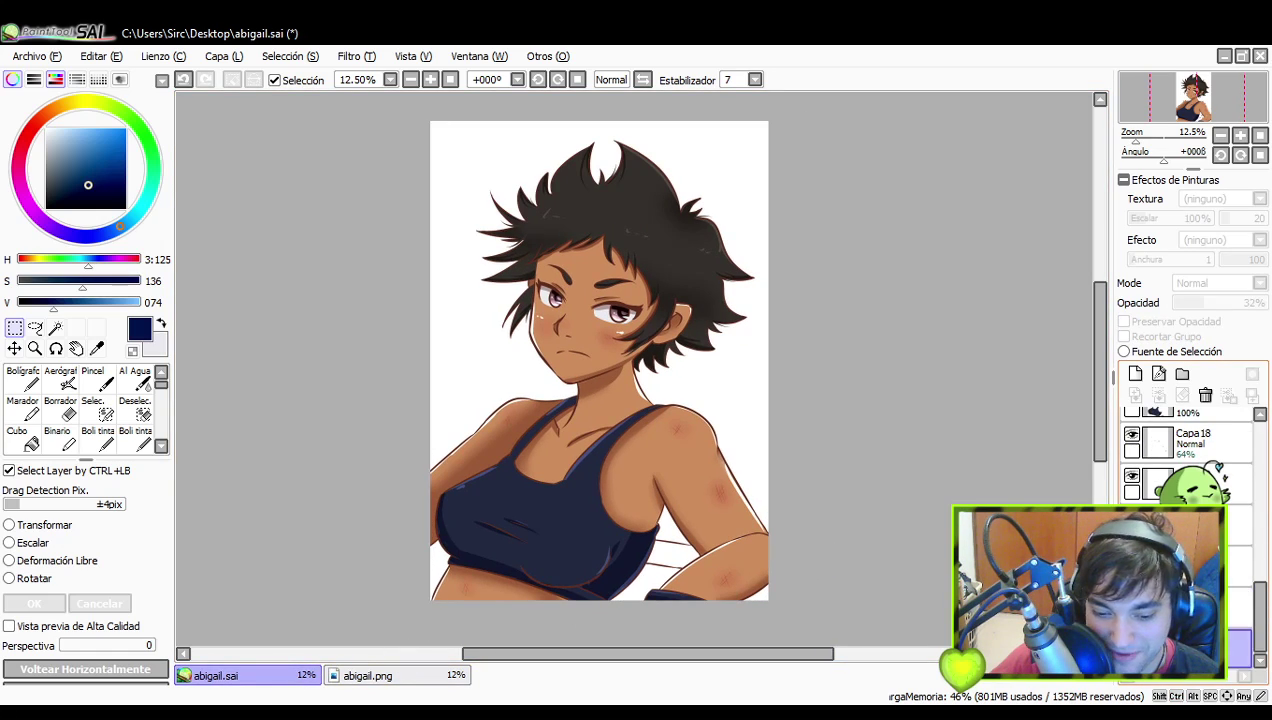
click(1135, 378)
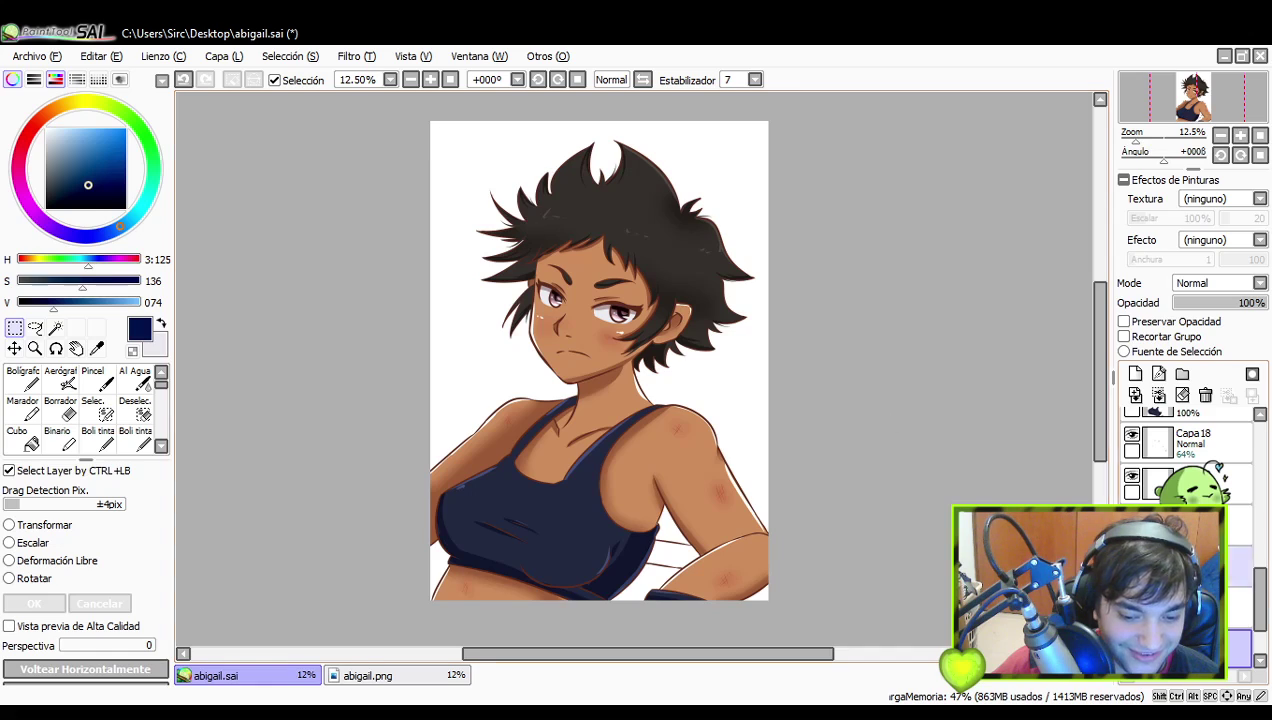
drag(1238, 648, 1238, 549)
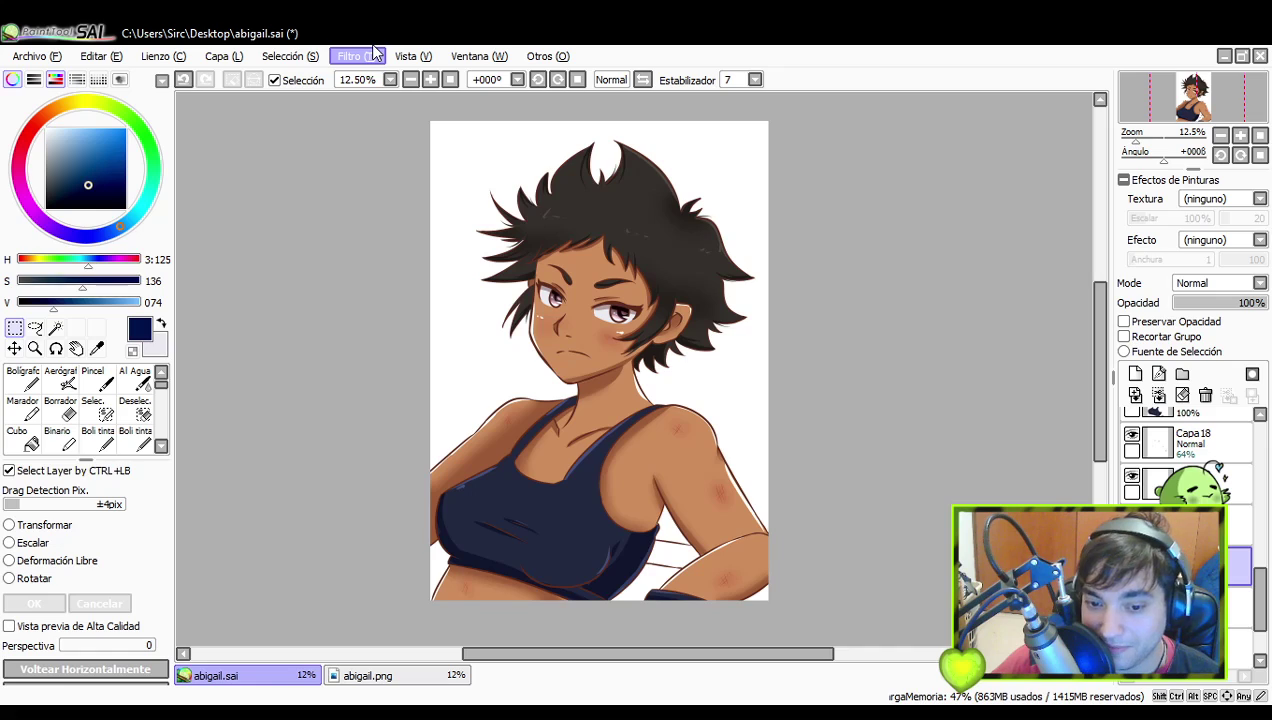
- Move the pasted portrait layer Capa30 up the stack above the drawing layers, just below the top reference layers
click(357, 96)
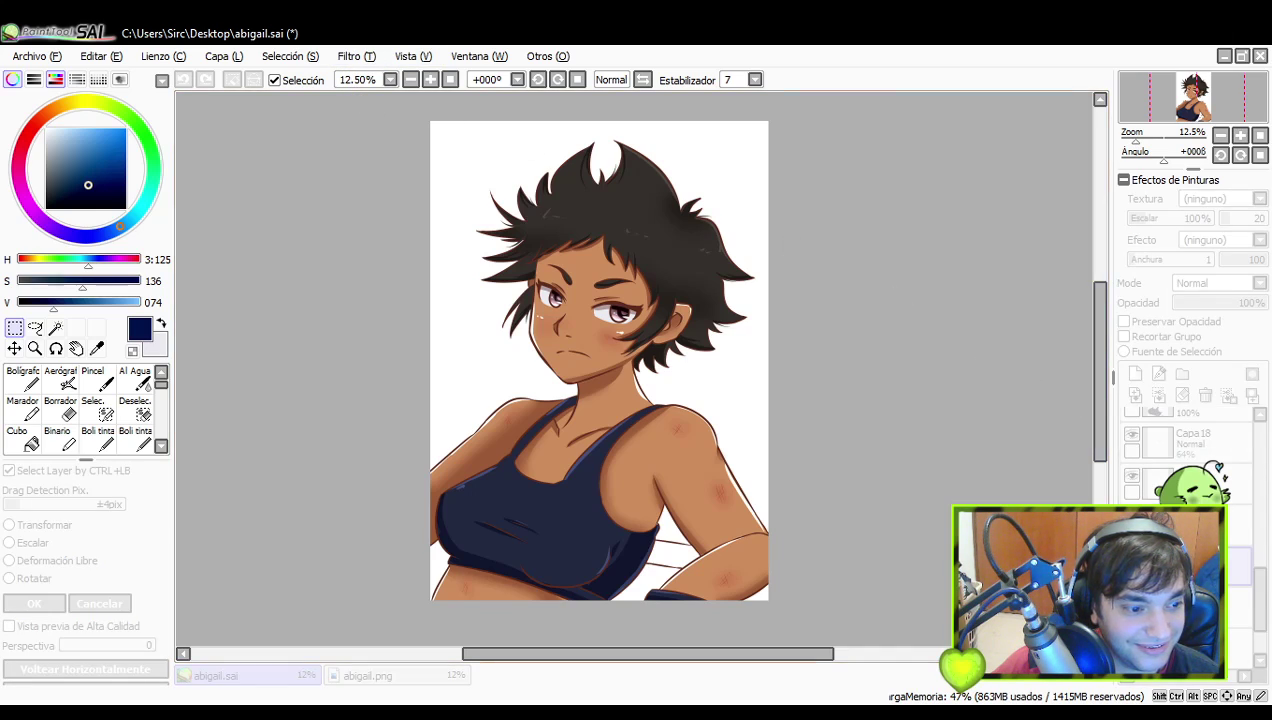
key(Return)
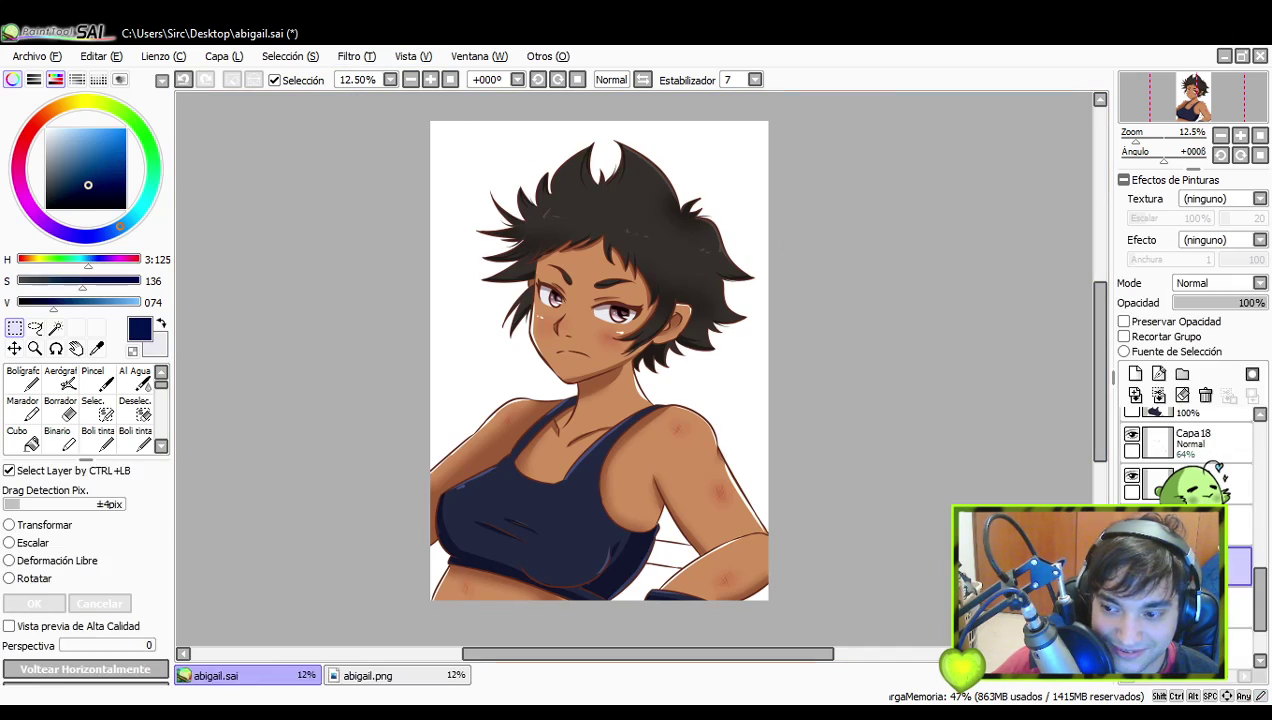
drag(1238, 563, 1215, 440)
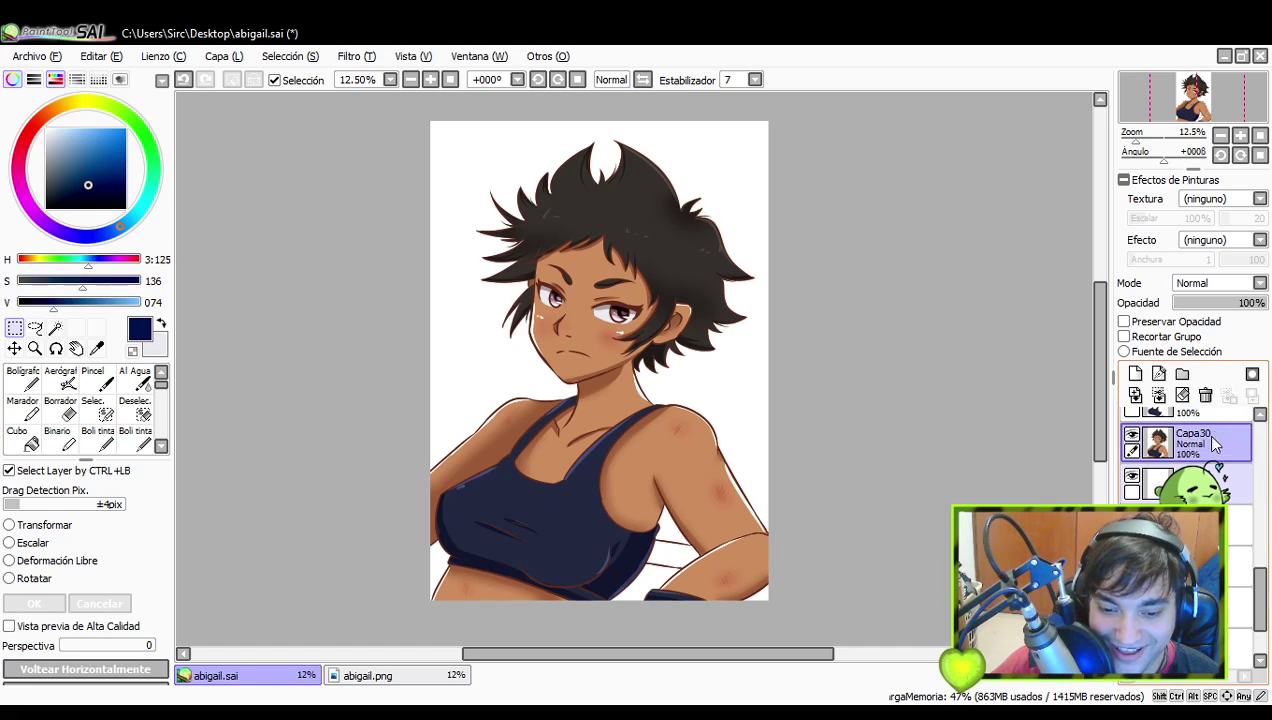
scroll(1215, 530, up, 2)
drag(1215, 508, 1224, 438)
scroll(1215, 530, up, 2)
drag(1215, 550, 1210, 452)
scroll(1210, 452, up, 2)
drag(1215, 522, 1220, 446)
scroll(1218, 450, up, 2)
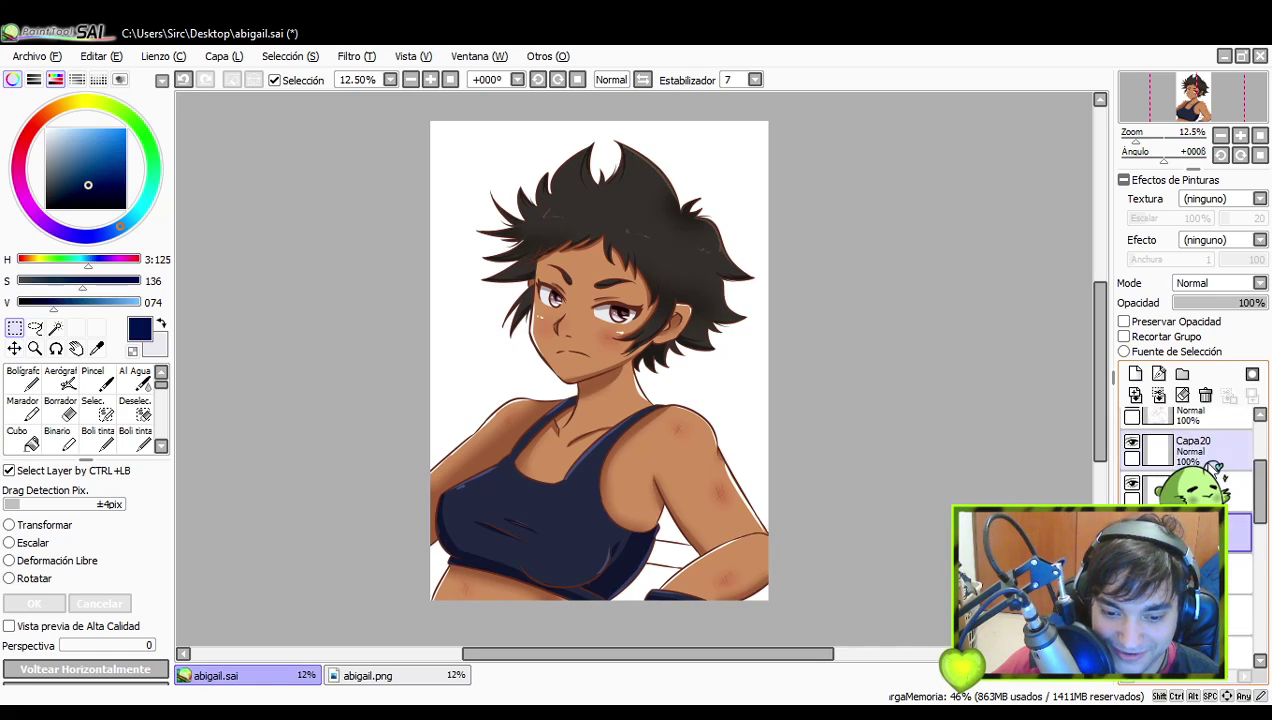
drag(1218, 532, 1224, 450)
scroll(1222, 452, up, 2)
drag(1218, 538, 1222, 458)
scroll(1190, 452, up, 2)
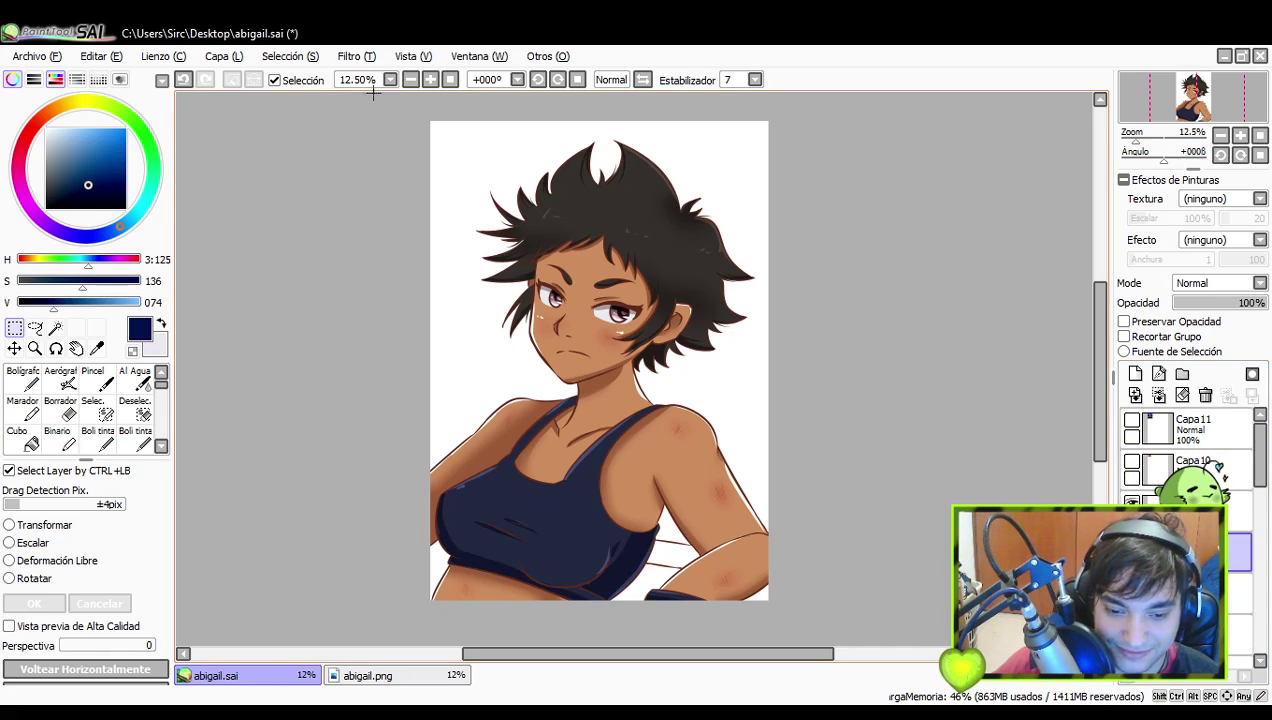
- Turn the pasted portrait on Capa30 solid black by reducing its luminance with the hue and saturation filter
click(357, 58)
click(367, 87)
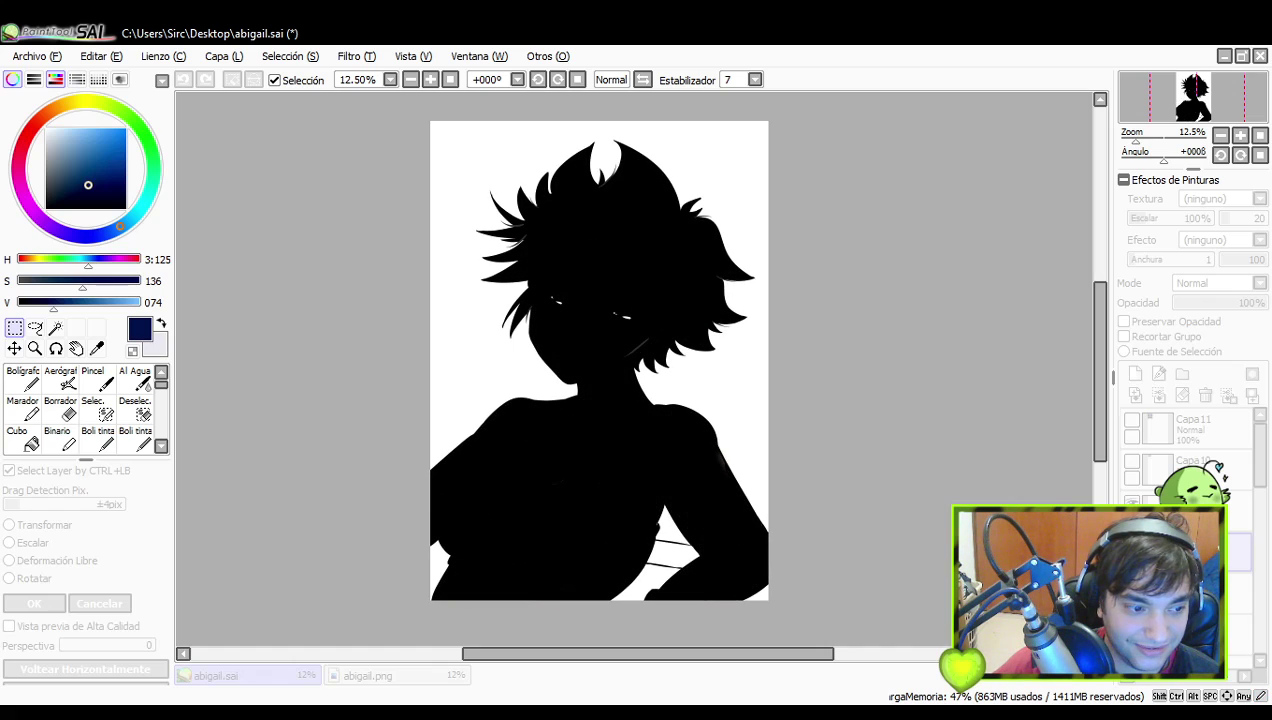
key(Return)
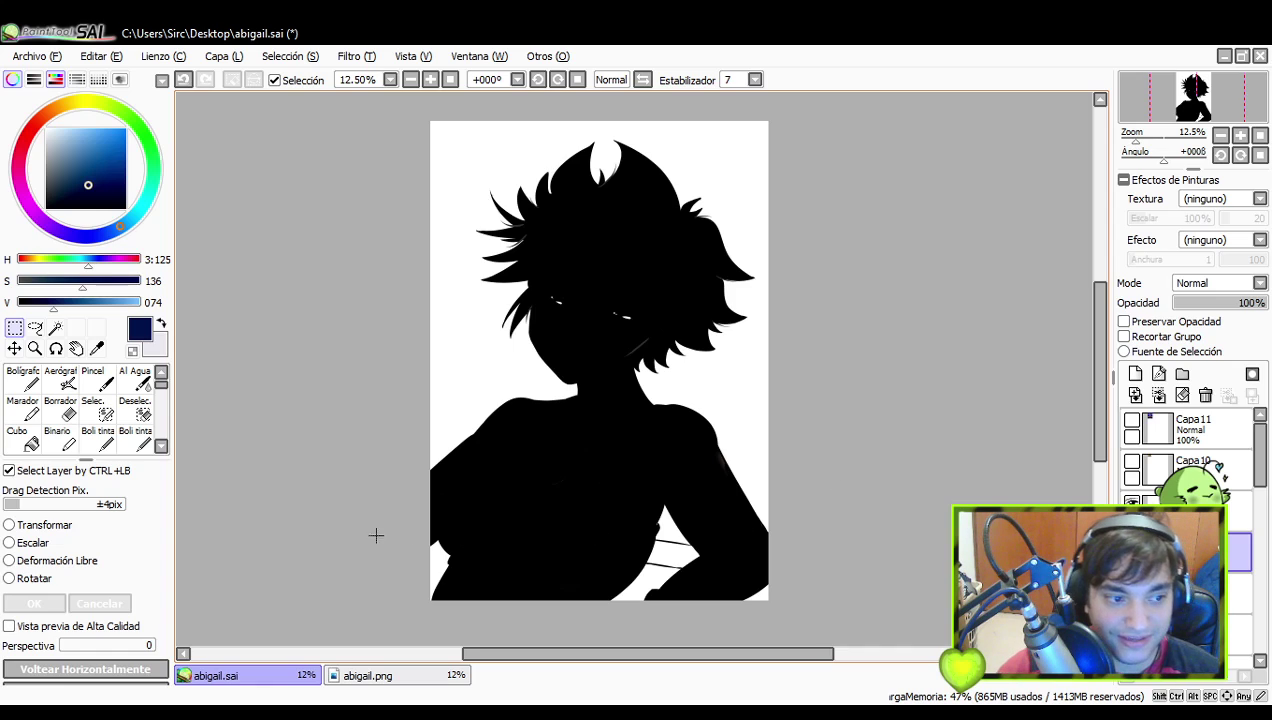
click(22, 408)
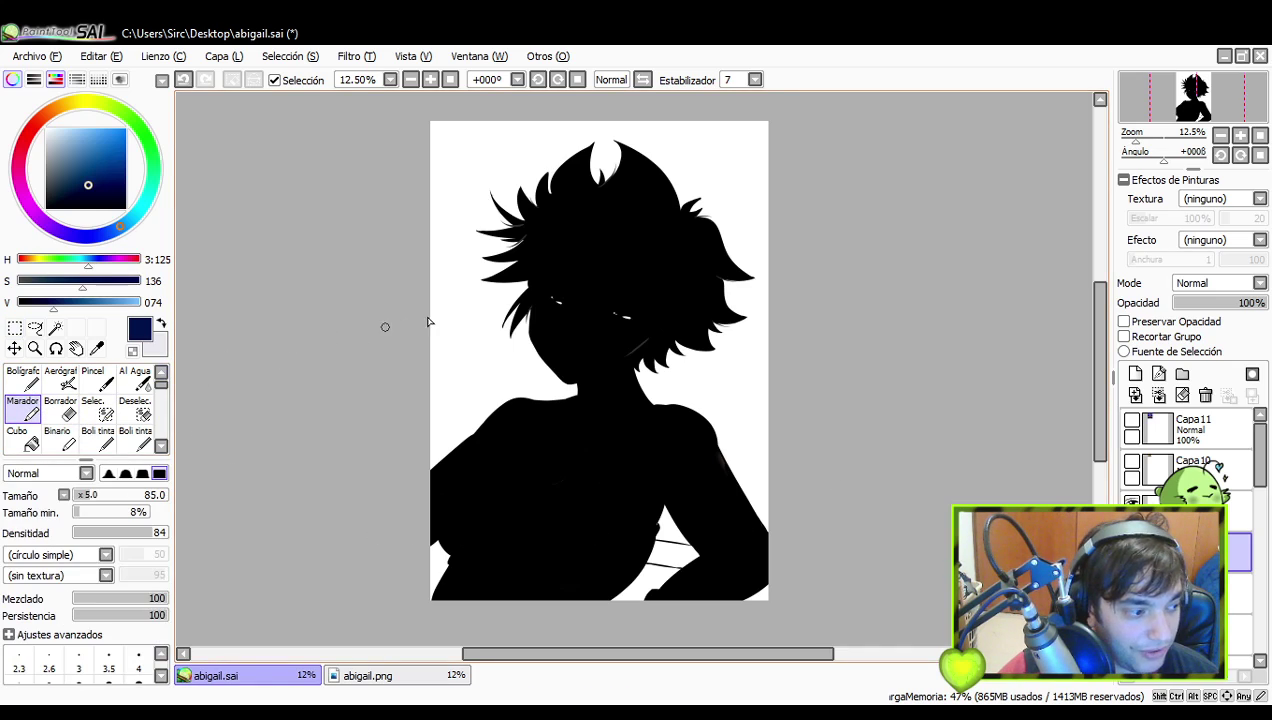
key(n)
alt+click(577, 313)
key(ctrl+z)
key(ctrl+y)
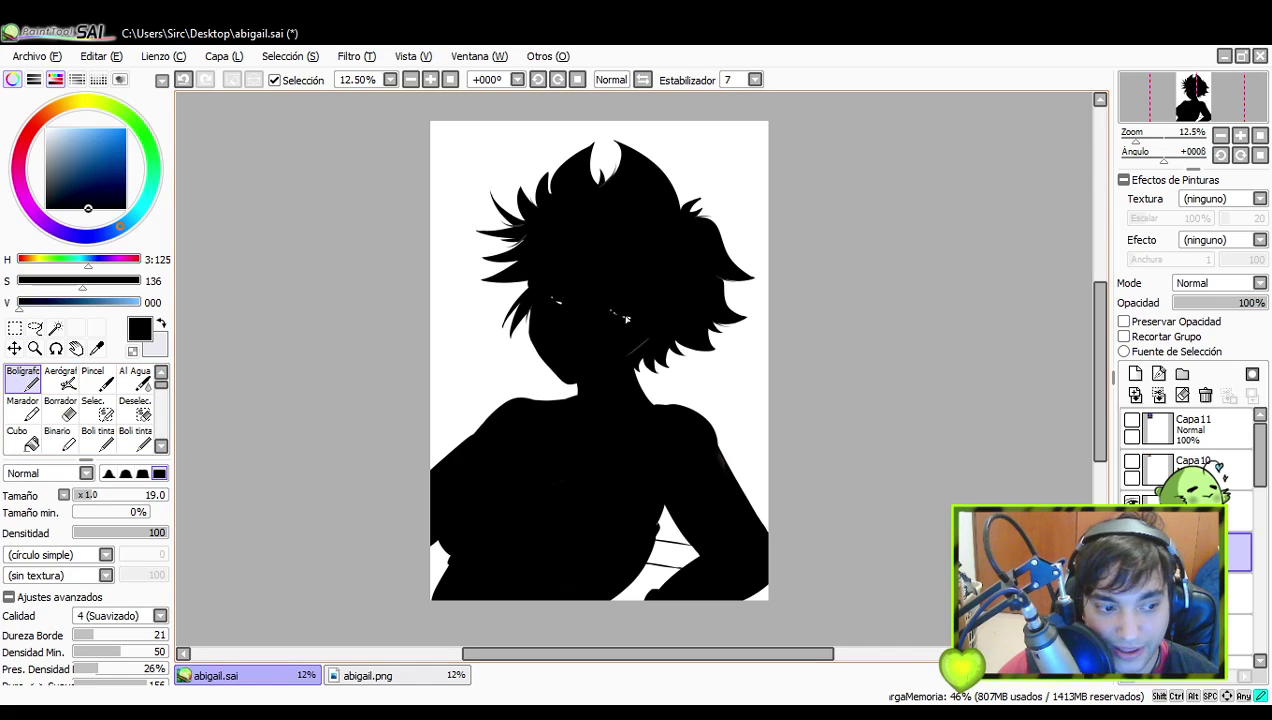
key(ctrl+z)
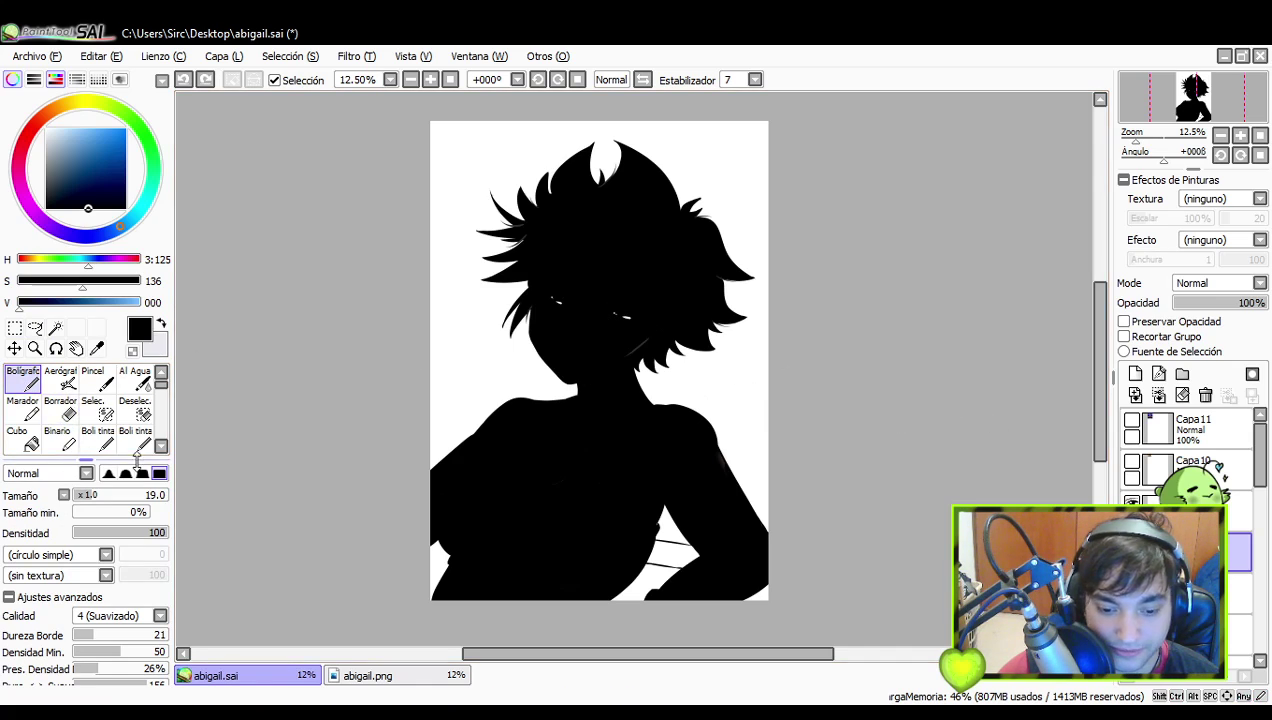
- Move Capa30 up to just below Capa11 and try to erase the stray lines beside the bent arm
drag(1205, 552, 1214, 463)
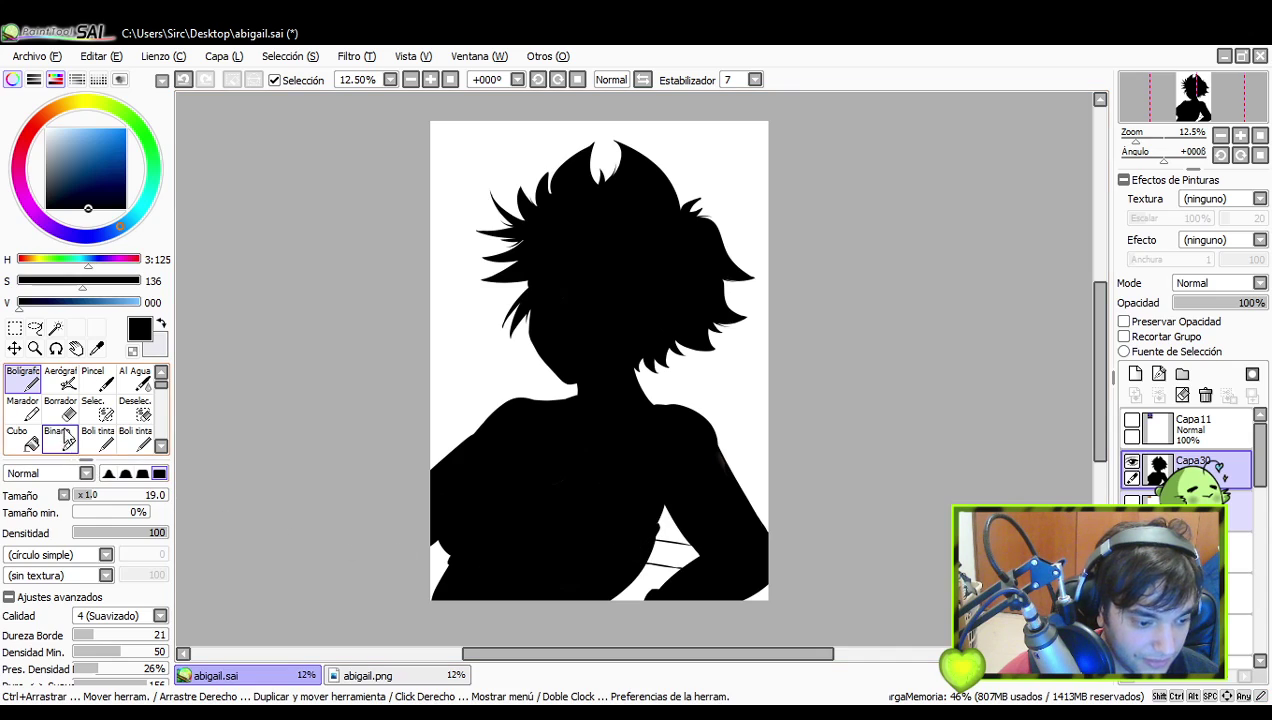
key(e)
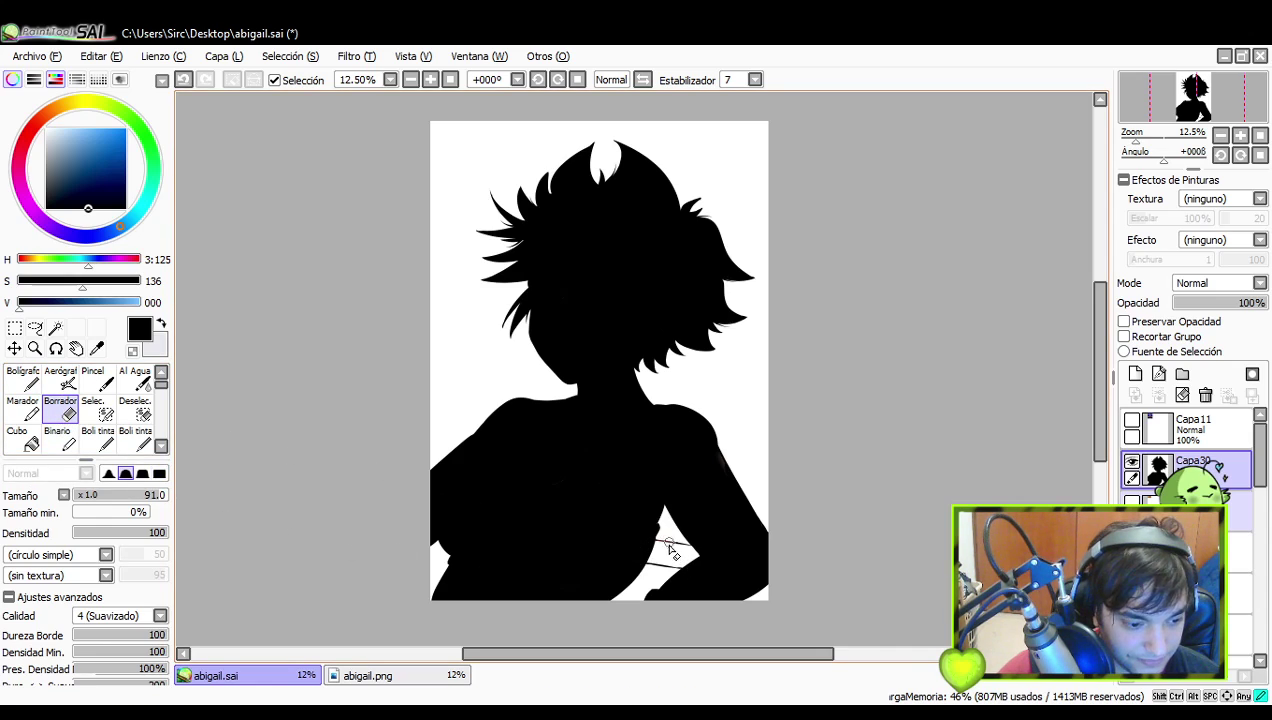
key(ctrl+z)
ctrl+shift+click(675, 565)
- Move the black silhouette layer Capa30 down the stack until it lies beneath all the portrait's line, colour and shading layers
drag(1212, 476, 1222, 617)
drag(1260, 479, 1260, 514)
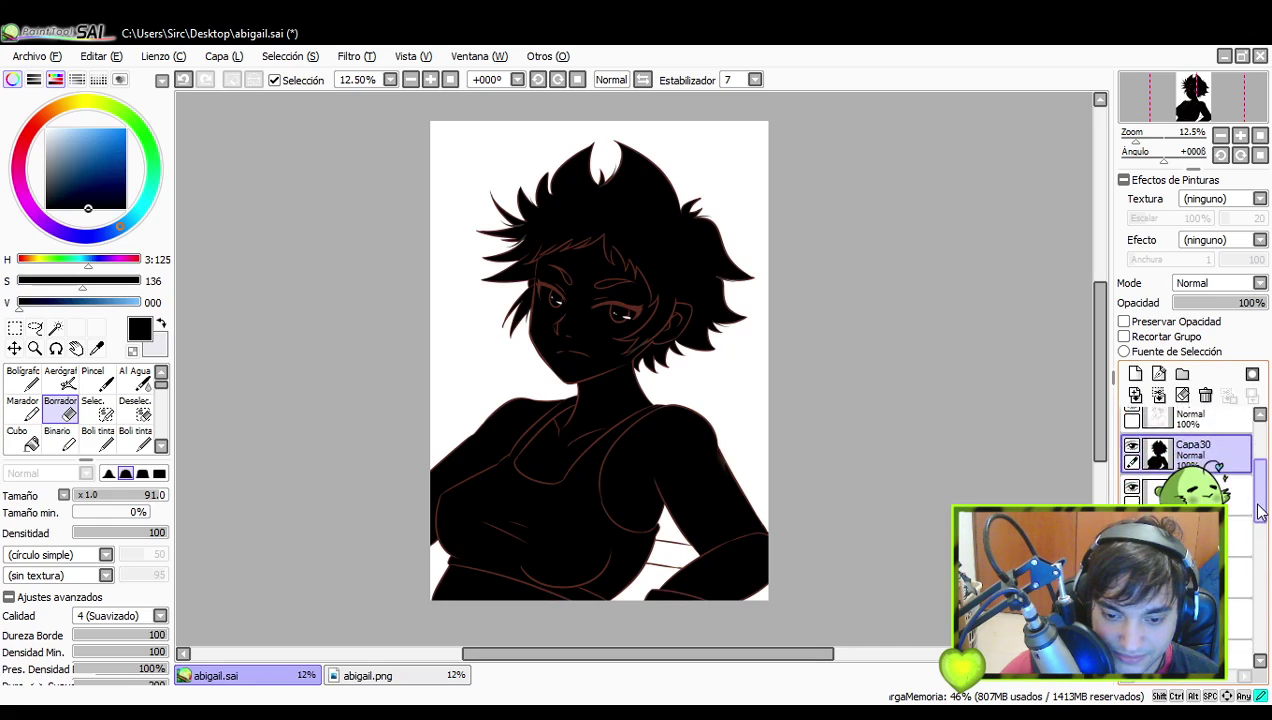
drag(1224, 450, 1240, 636)
scroll(1240, 548, down, 2)
scroll(1250, 530, down, 2)
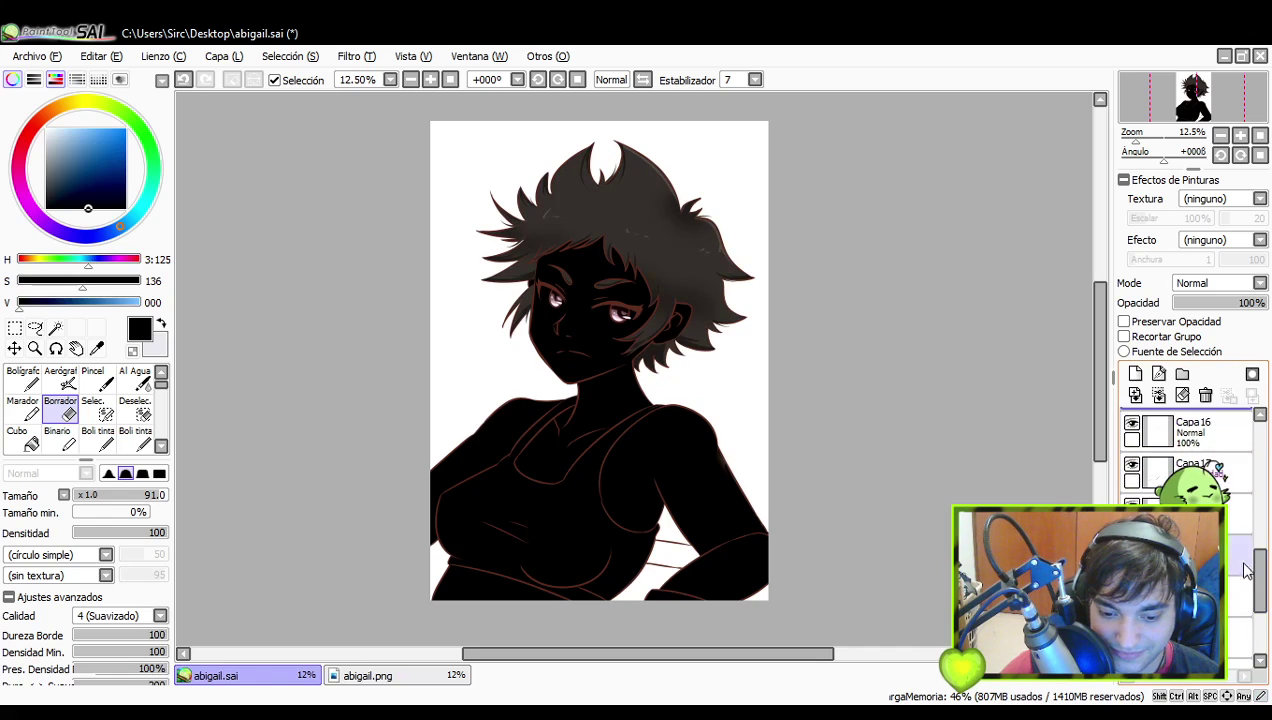
drag(1236, 518, 1238, 638)
drag(1260, 549, 1260, 596)
drag(1223, 453, 1239, 637)
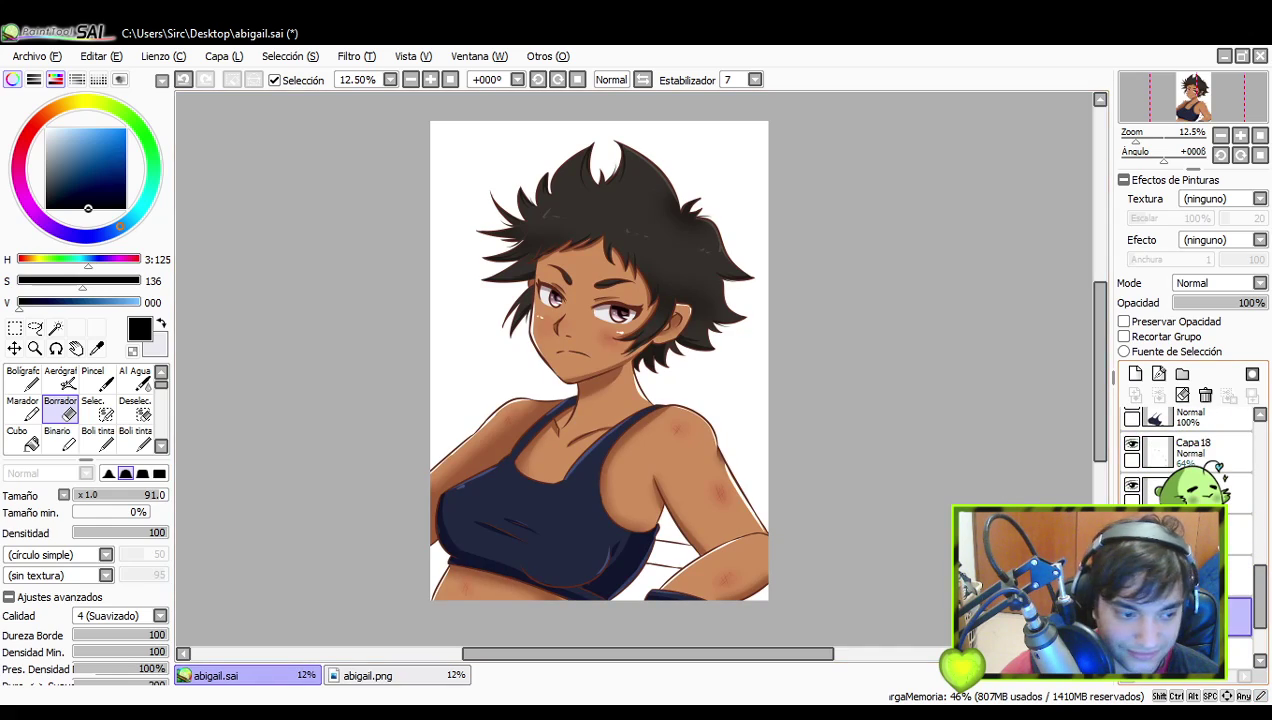
- Select the whole canvas and offset the black silhouette slightly up and right behind the figure, over the blue streaked background
click(12, 321)
drag(415, 115, 796, 652)
drag(922, 372, 894, 460)
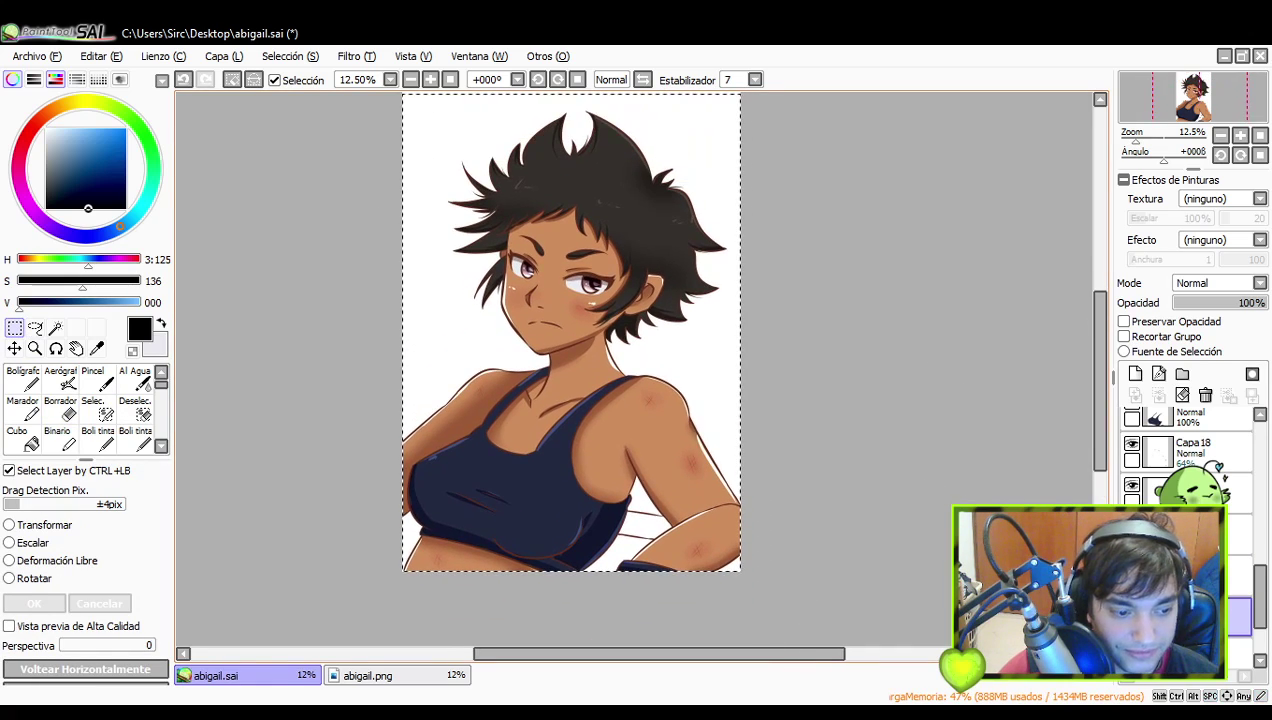
key(ctrl+v)
drag(644, 410, 663, 402)
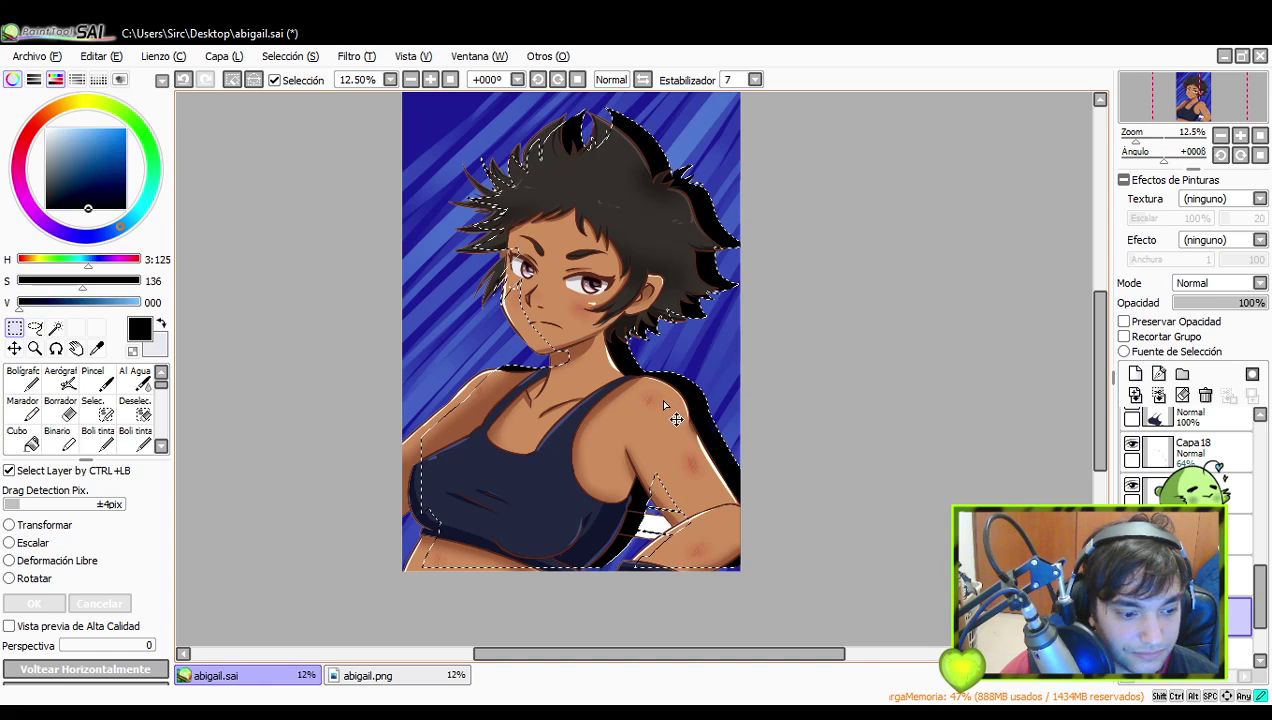
key(ctrl+d)
drag(837, 358, 832, 386)
ctrl+click(705, 440)
mouse_move(705, 440)
mouse_down()
mouse_move(723, 468)
mouse_move(710, 459)
mouse_up()
key(ctrl+y)
key(ctrl+y)
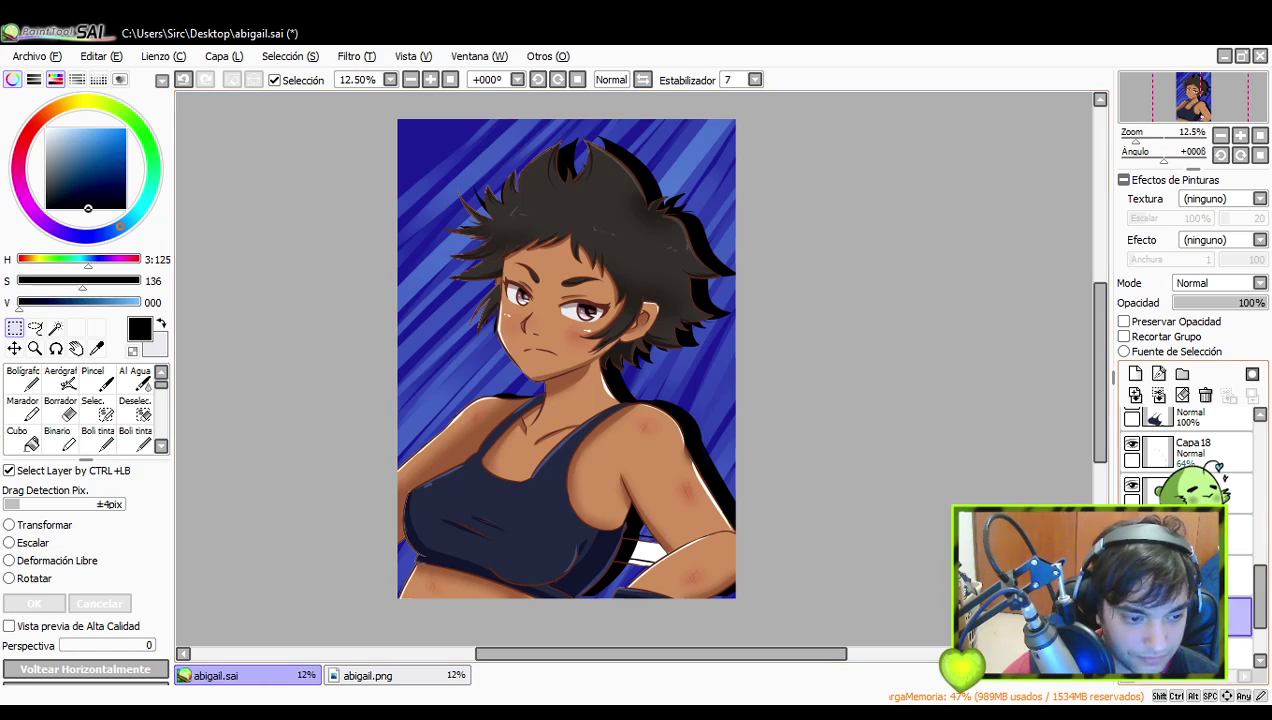
- Select the canvas area around the figure and duplicate the black silhouette onto another layer
drag(524, 323, 574, 355)
drag(406, 128, 809, 670)
key(ctrl+a)
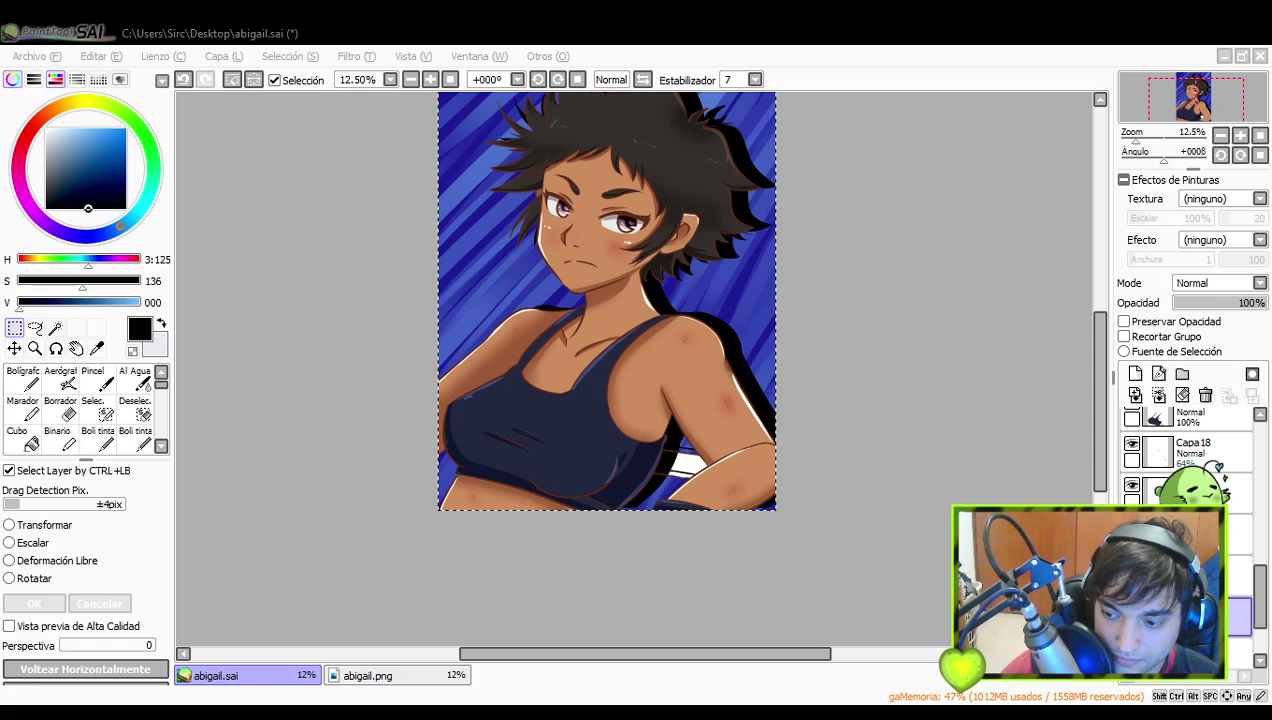
key(ctrl+d)
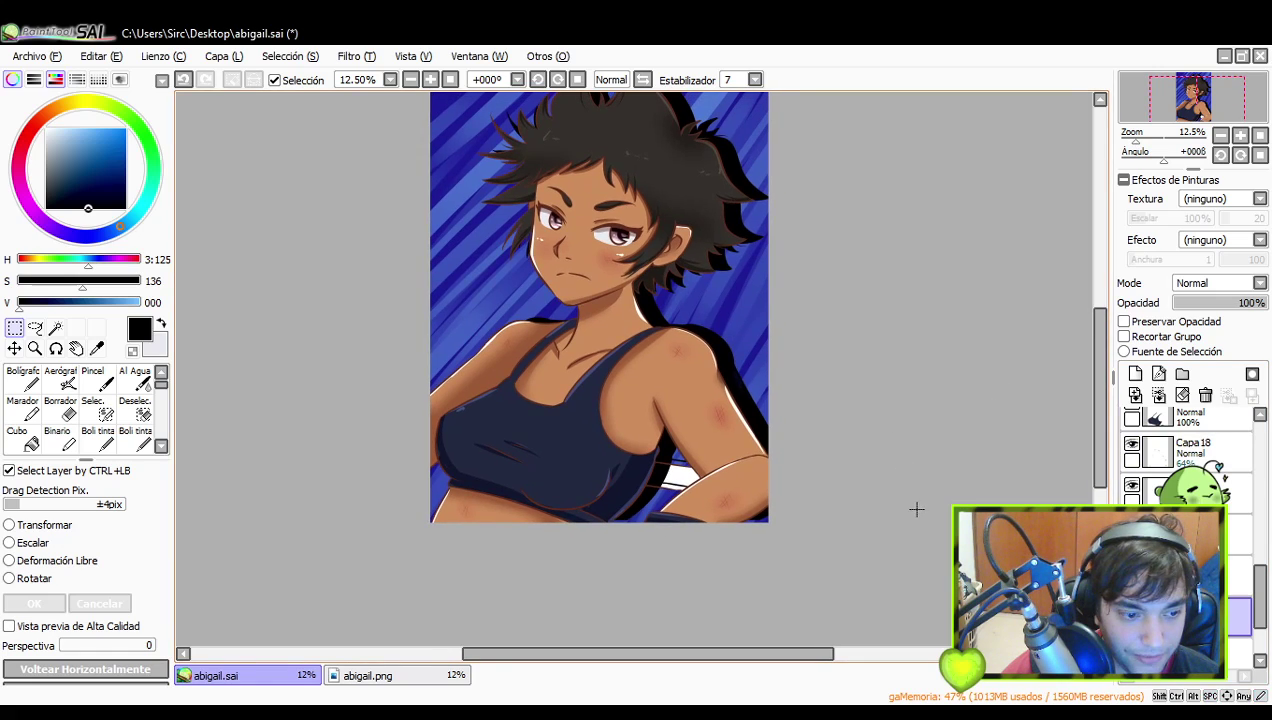
scroll(860, 330, up, 3)
drag(382, 136, 802, 640)
key(ctrl+d)
key(ctrl+a)
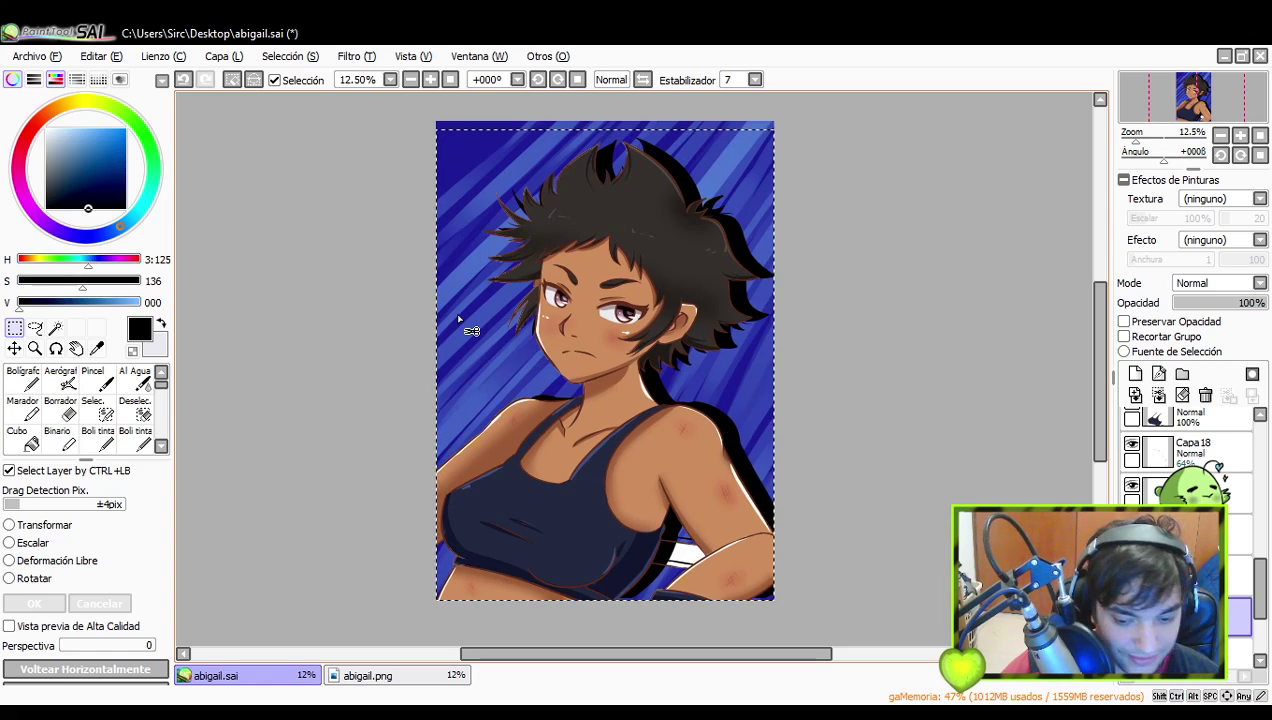
- Turn the duplicated silhouette white by raising its luminance with the hue and saturation filter
click(414, 100)
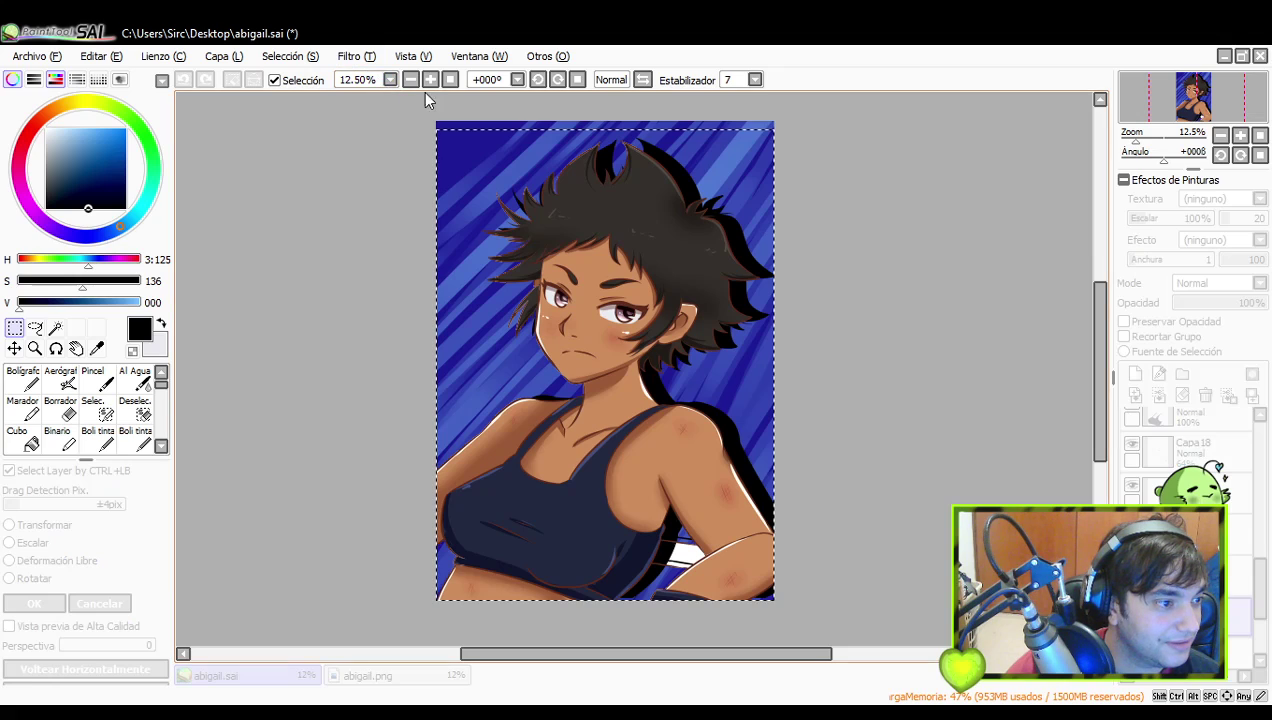
drag(1065, 277, 1237, 276)
click(1097, 315)
- Place the white silhouette beneath the black one, offset it as a thin outer rim, and clear the selection
drag(1185, 614, 1185, 660)
key(ctrl+y)
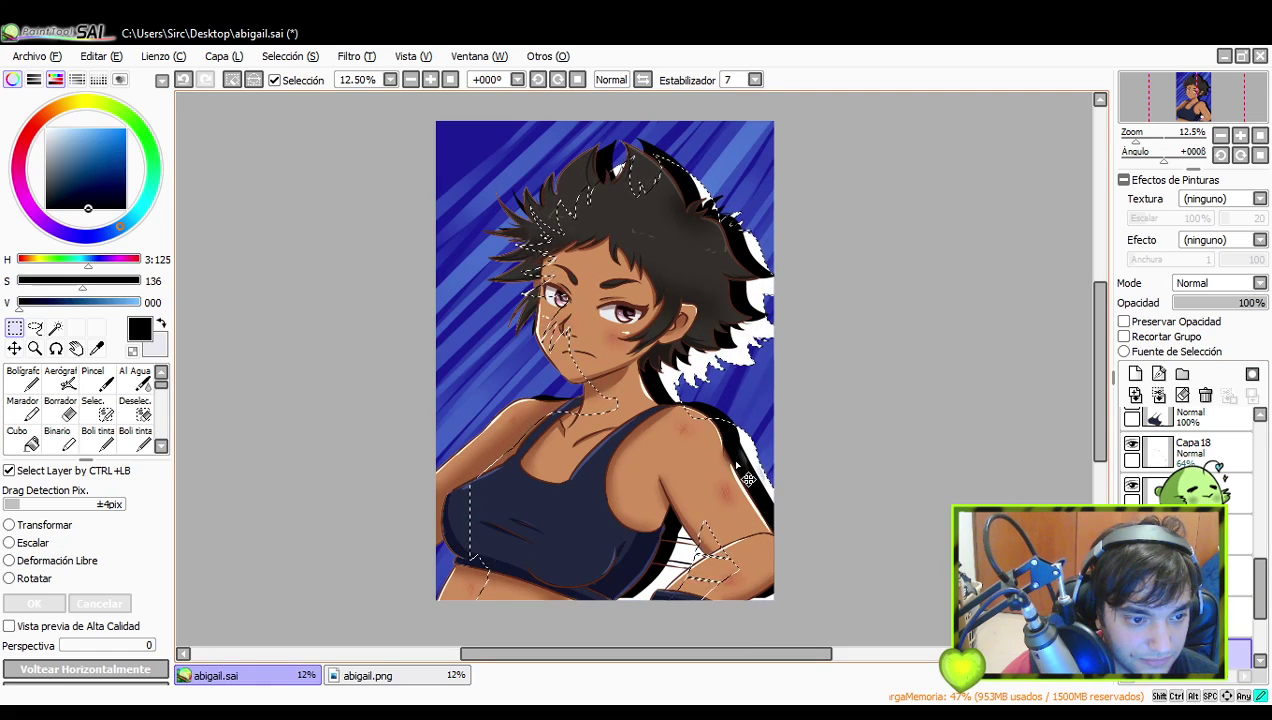
drag(736, 456, 725, 443)
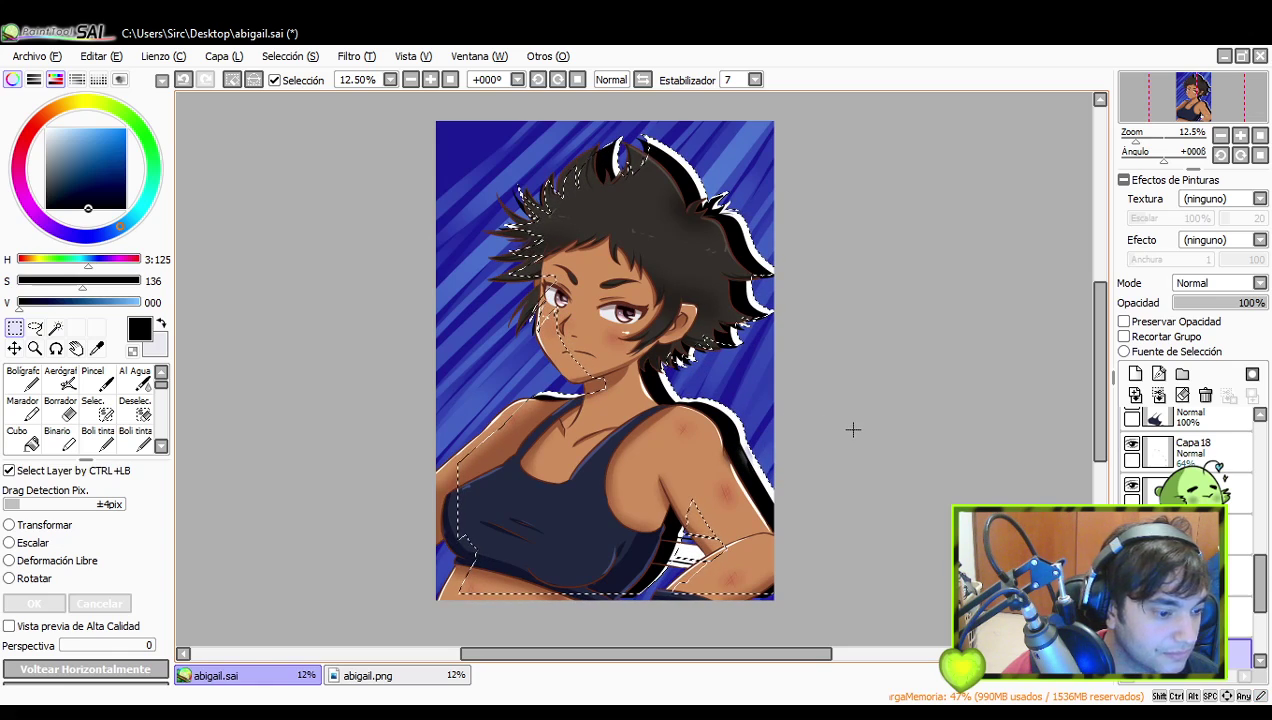
key(ctrl+d)
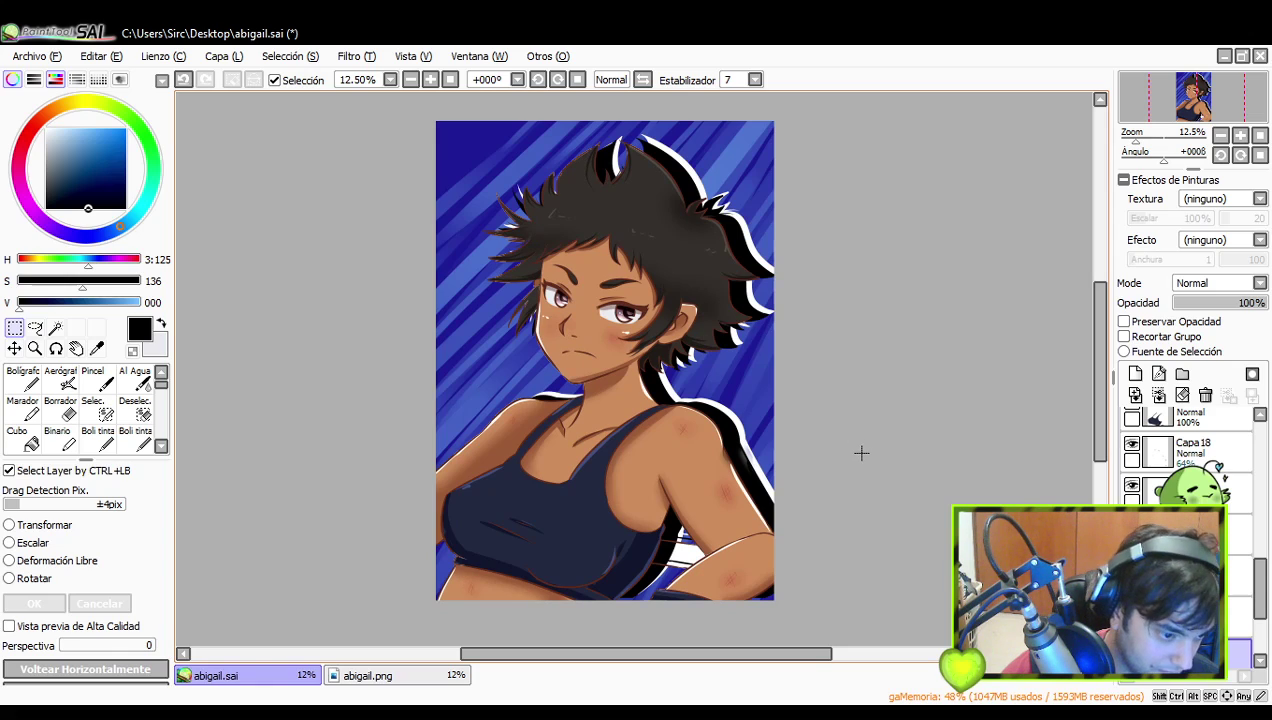
- Restore the silhouette selection, fill the white rim with yellow at brightness 228 using the bucket, and deselect
key(ctrl+z)
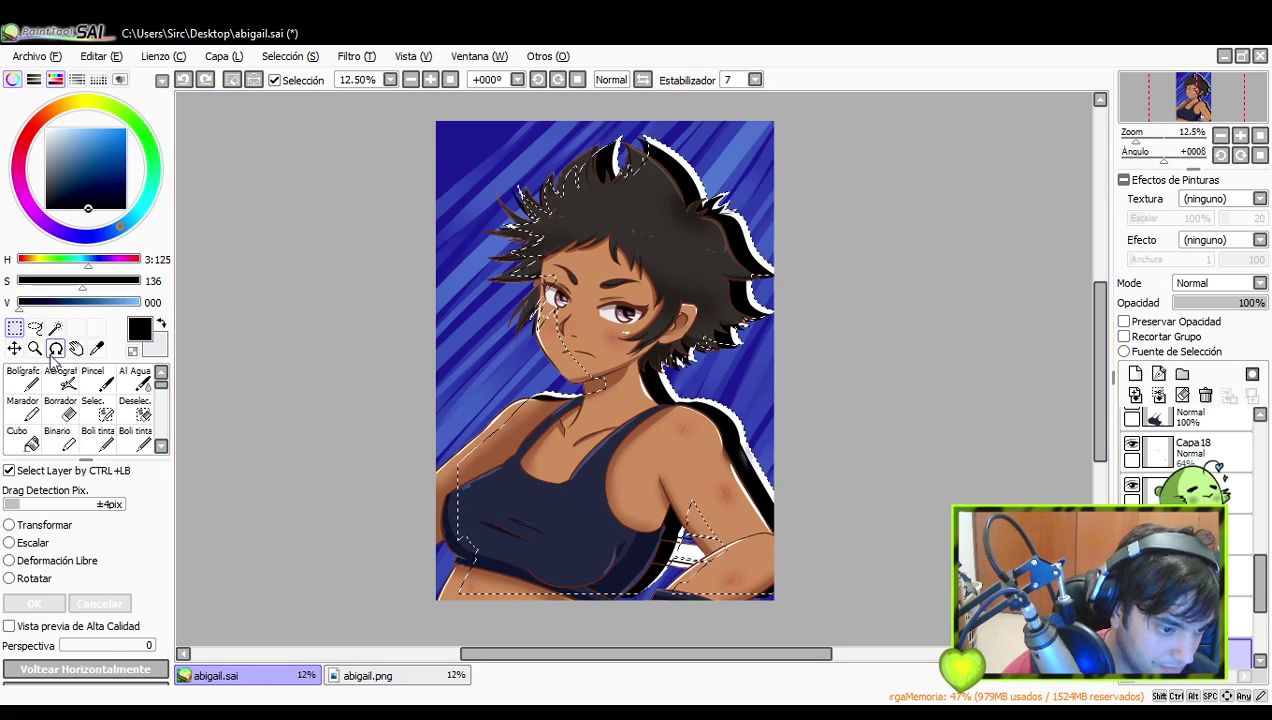
click(22, 438)
click(86, 103)
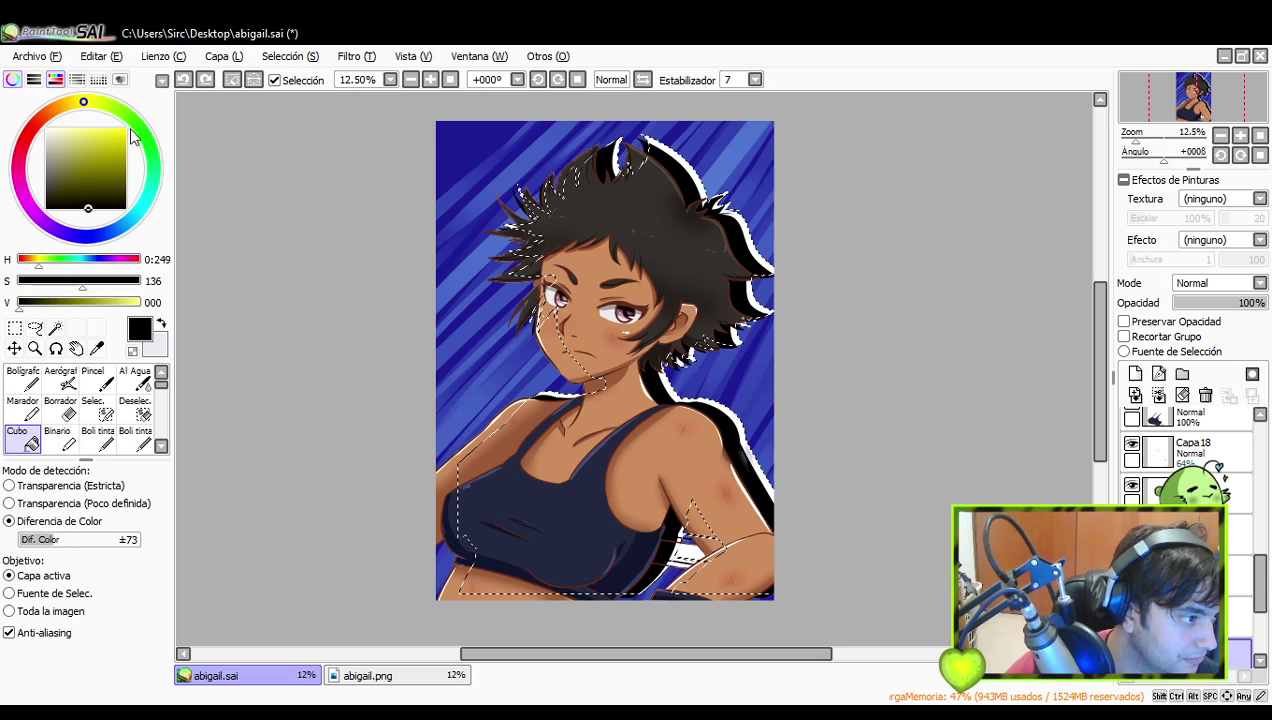
drag(113, 302, 127, 302)
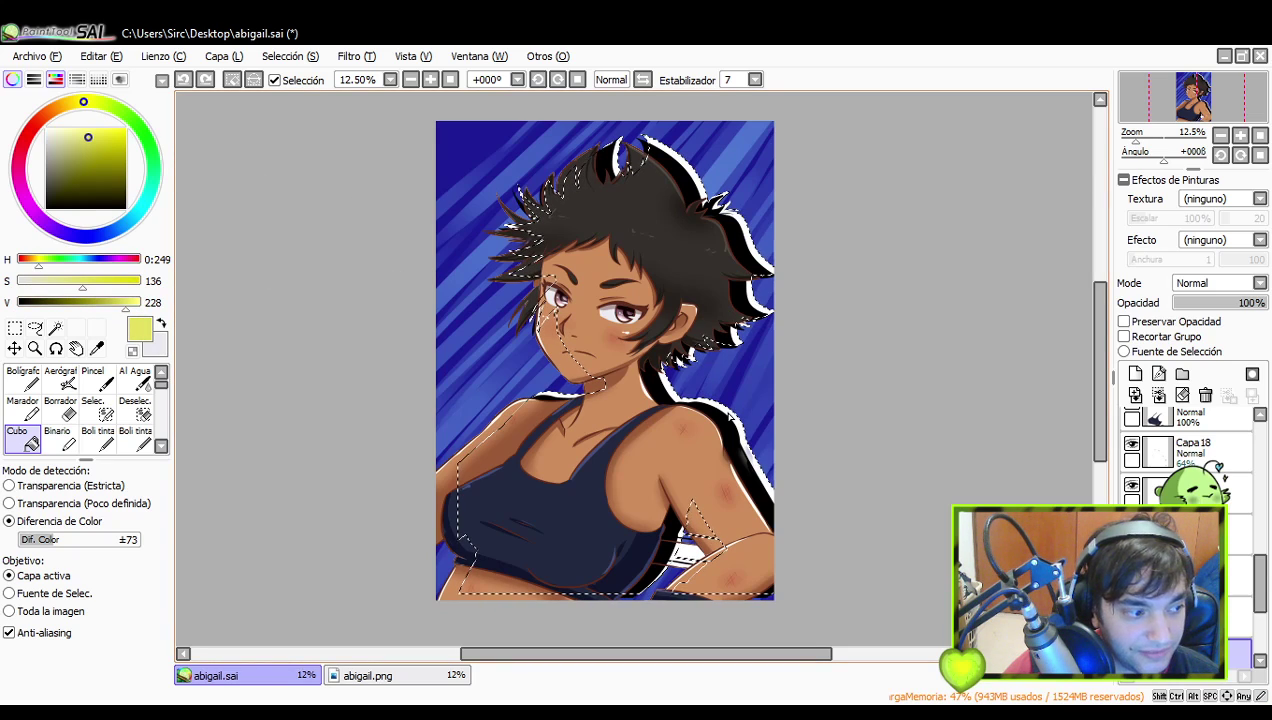
click(762, 486)
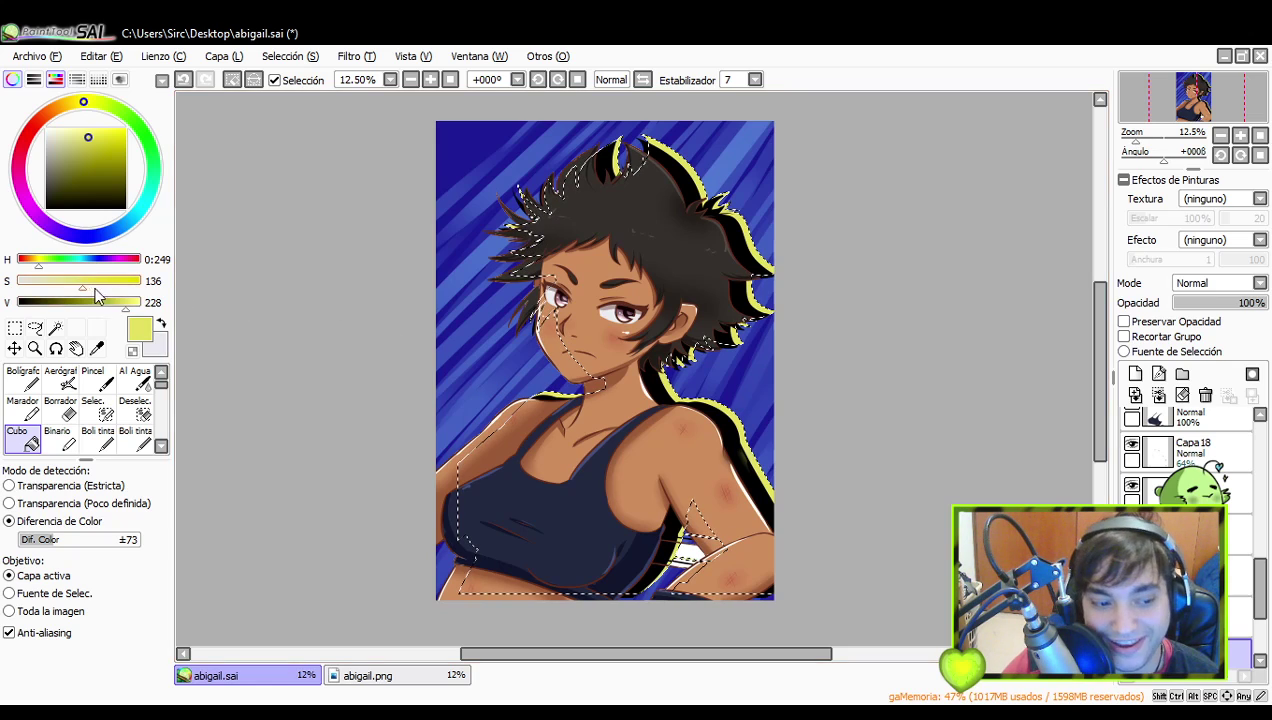
click(15, 328)
click(847, 243)
mouse_move(895, 332)
mouse_down()
mouse_move(888, 315)
mouse_move(897, 341)
mouse_up()
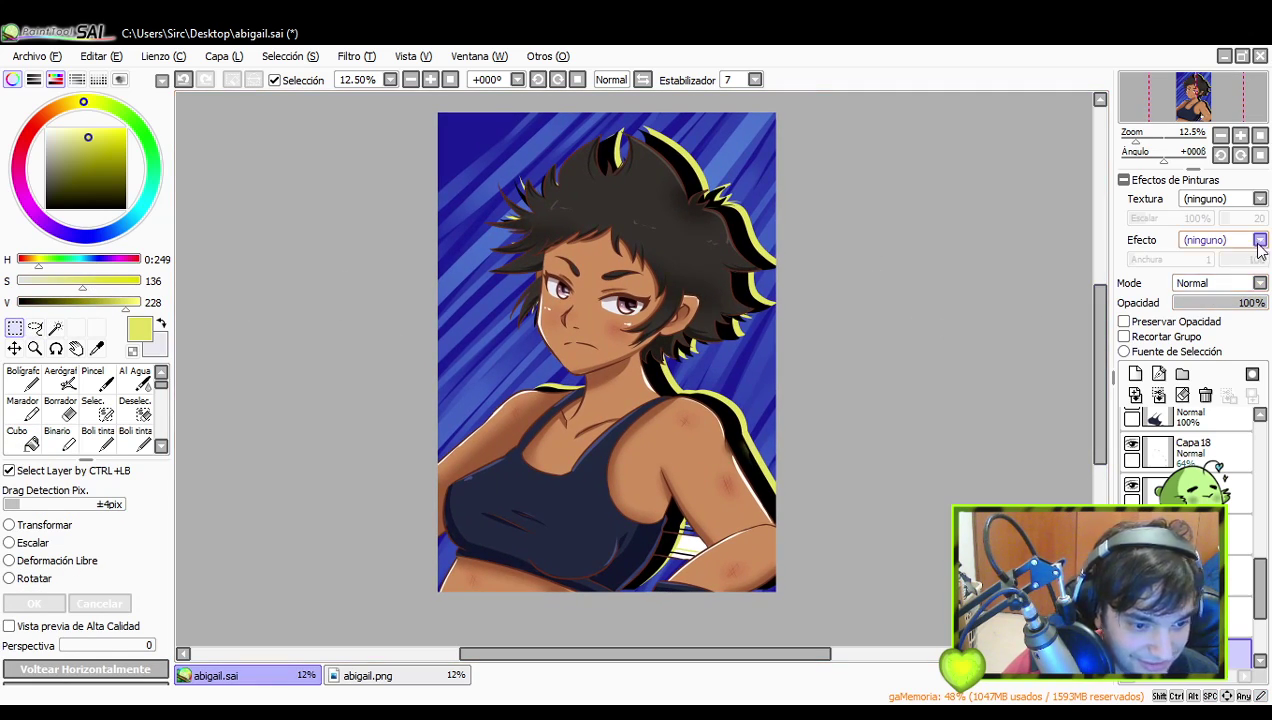
- Try the yellow silhouette layer at 79% opacity, then return it to 100%
drag(1203, 310, 1248, 317)
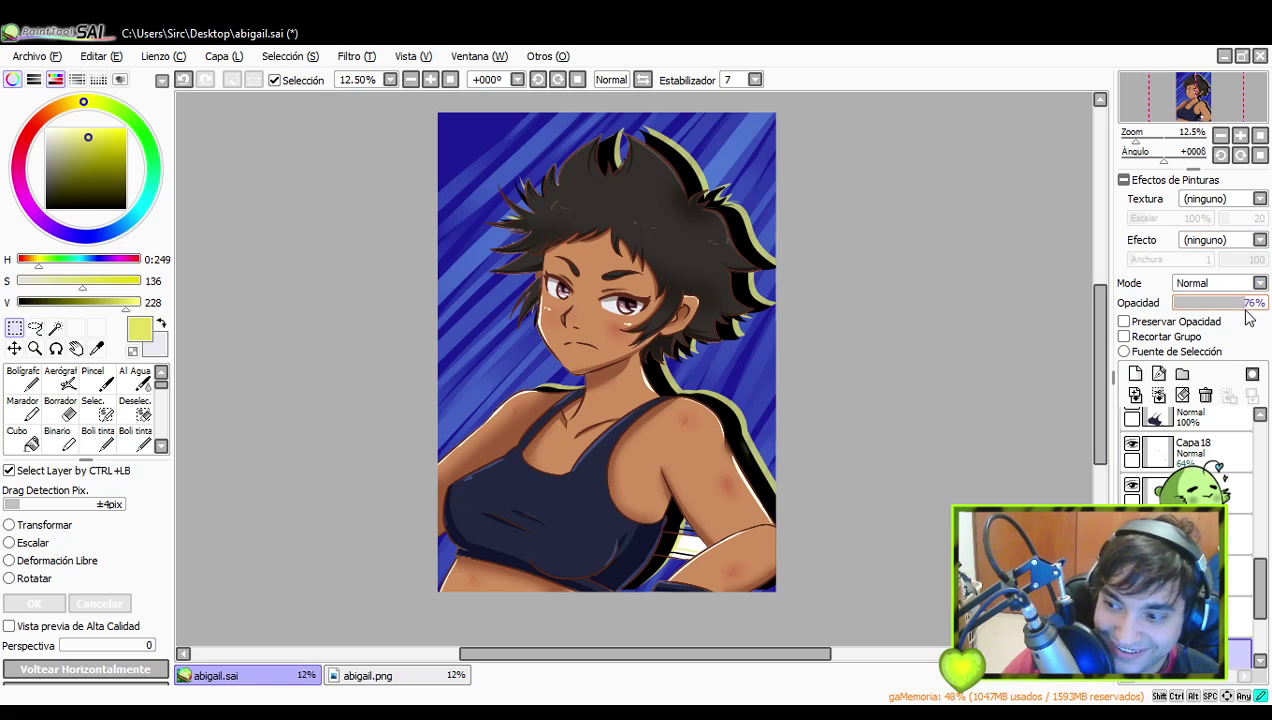
drag(1248, 317, 1254, 316)
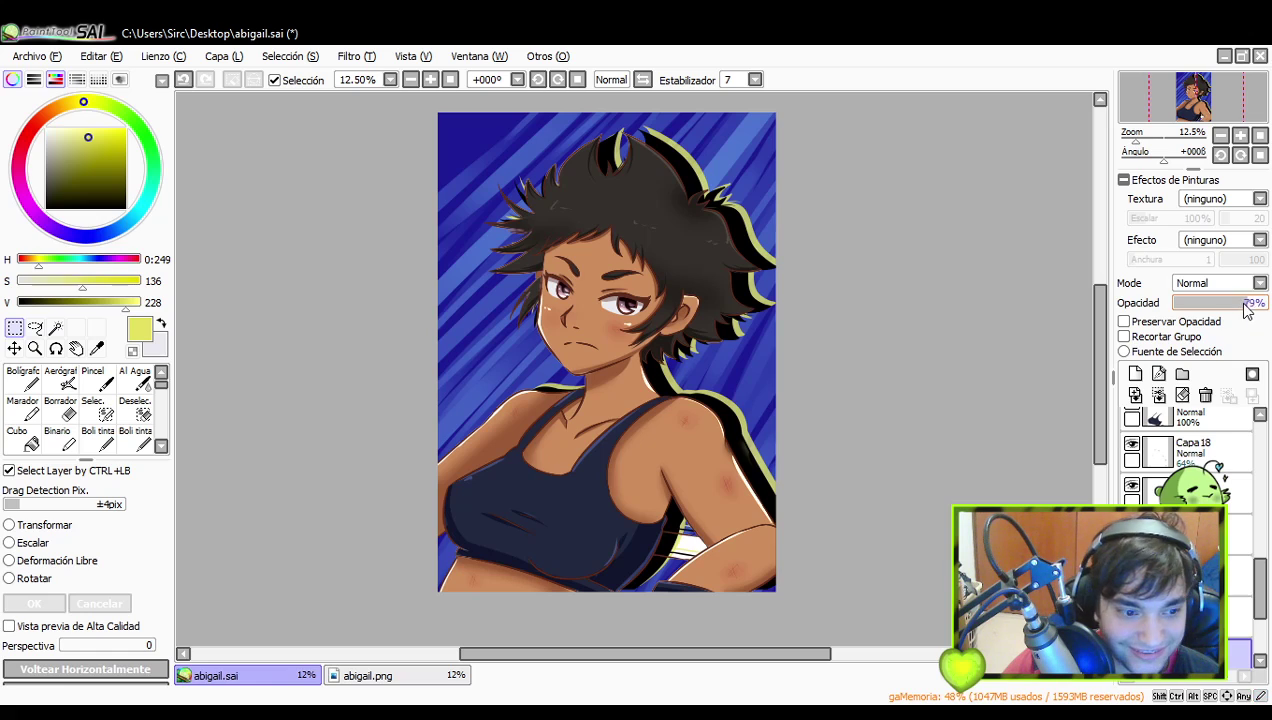
mouse_move(965, 437)
mouse_down()
mouse_move(953, 424)
mouse_move(954, 445)
mouse_up()
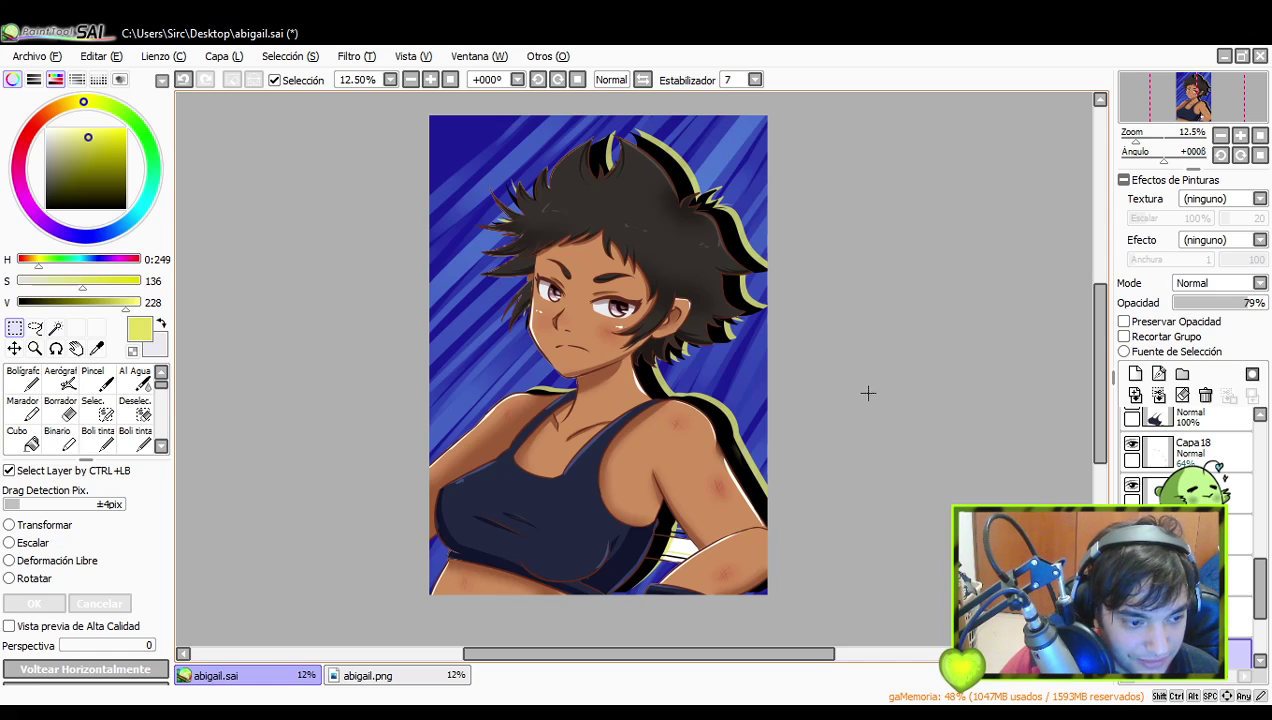
drag(883, 429, 903, 446)
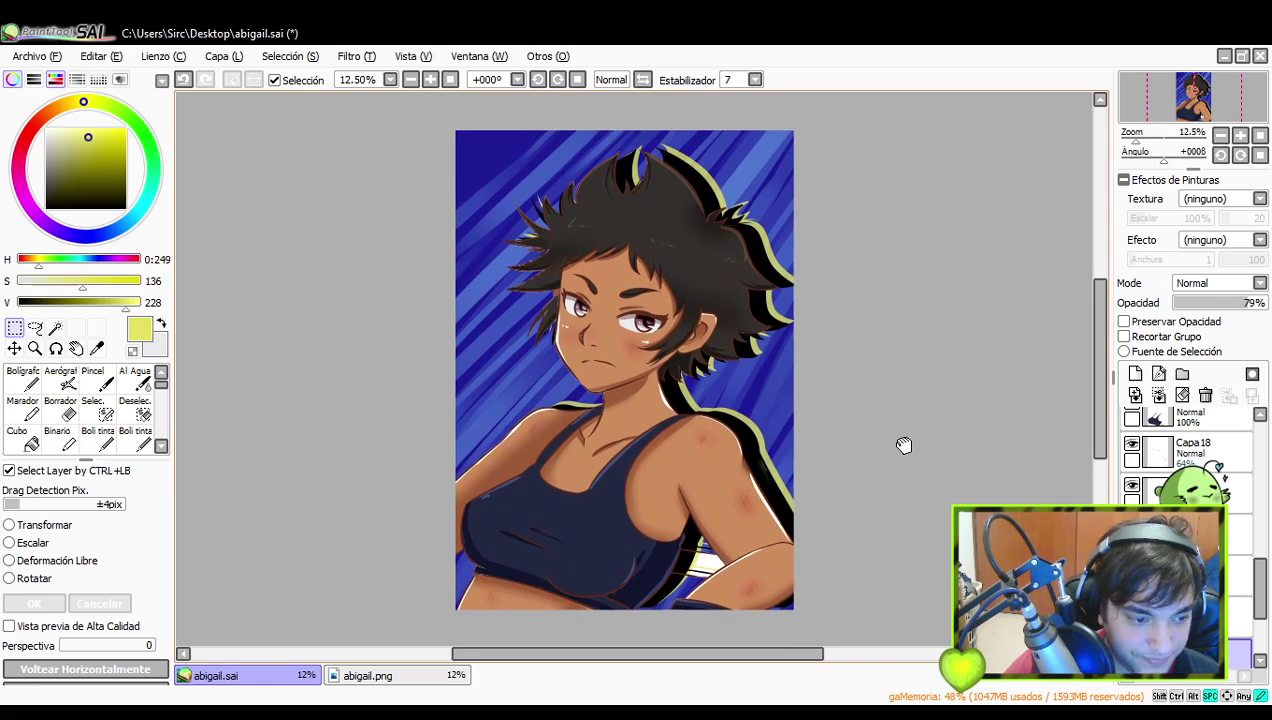
drag(1238, 303, 1264, 303)
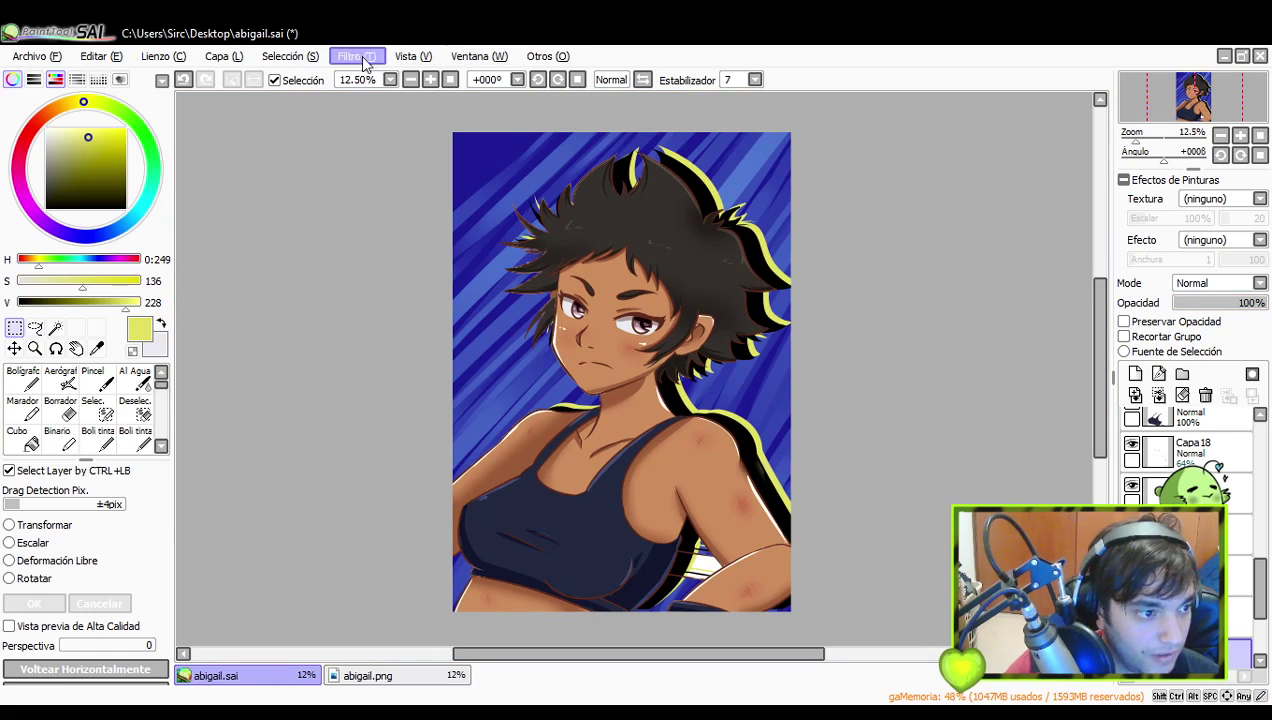
- Test pink, magenta and green hues on the yellow silhouette rim with the hue and saturation filter, and apply a bright yellow
click(380, 82)
drag(1074, 222, 996, 244)
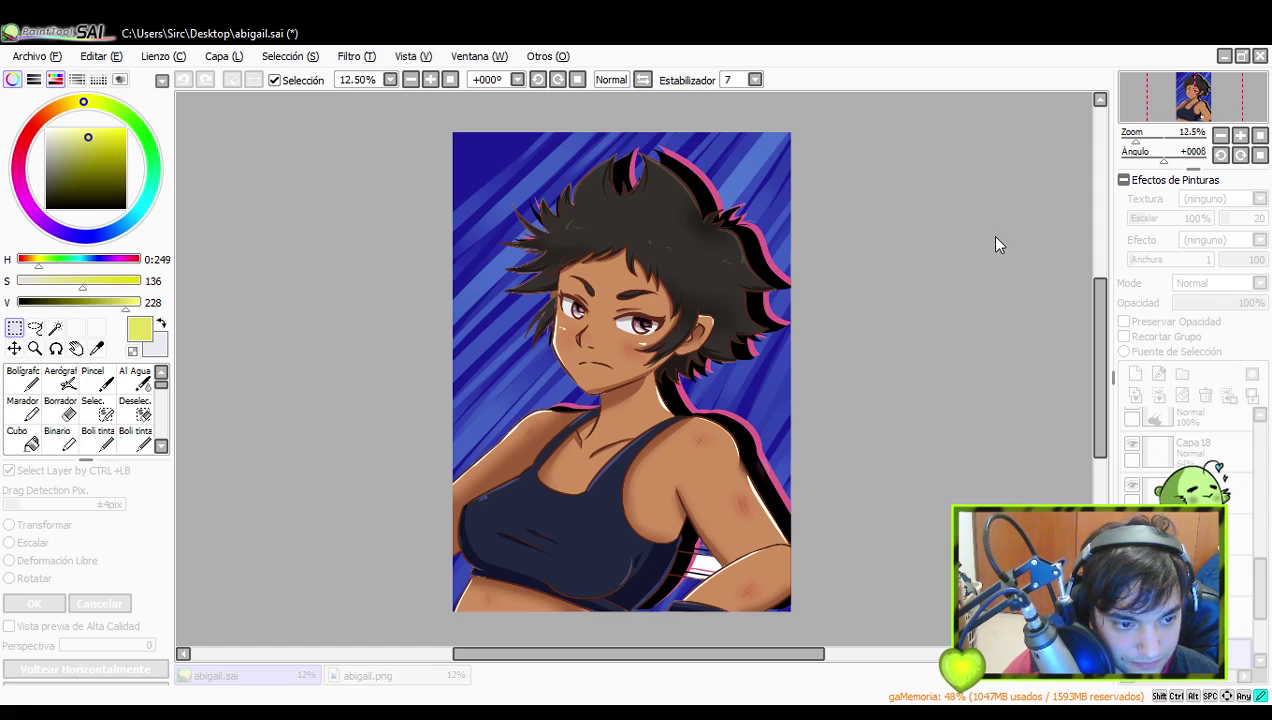
drag(1098, 251, 1138, 245)
mouse_move(1048, 286)
mouse_down()
mouse_move(977, 287)
mouse_move(1117, 280)
mouse_move(1066, 281)
mouse_up()
drag(1019, 230, 1014, 232)
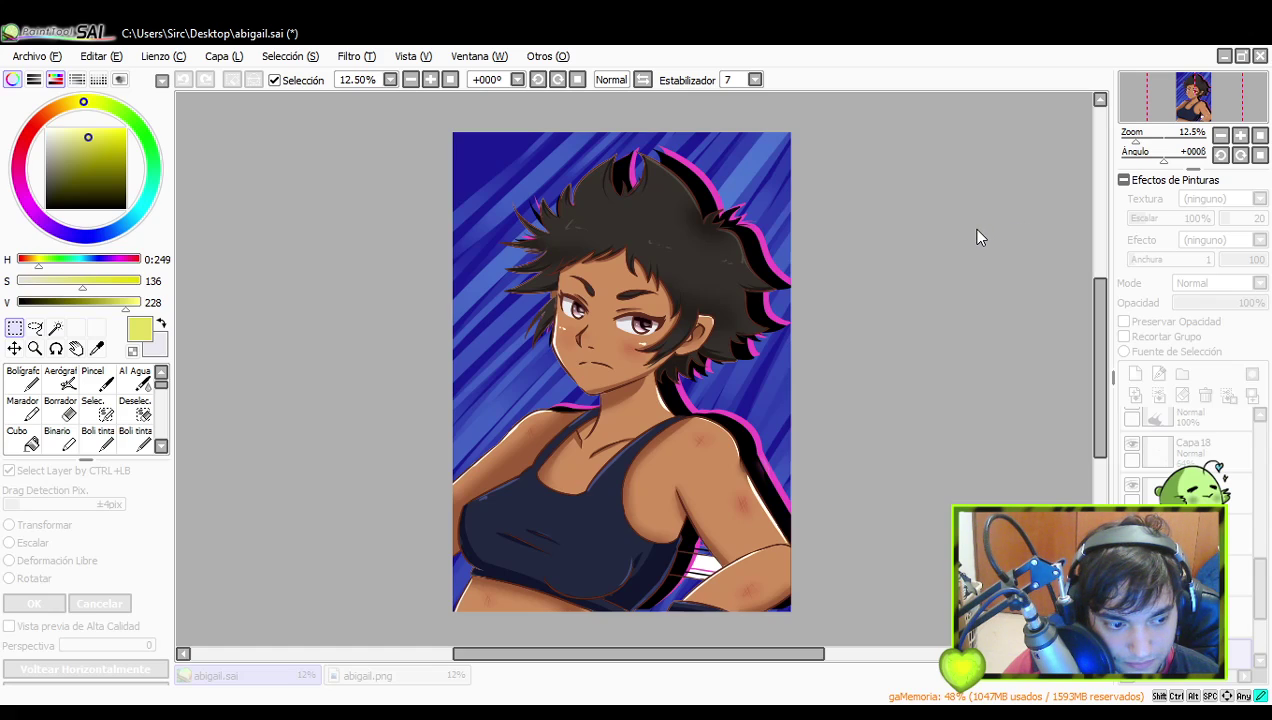
drag(977, 236, 1079, 228)
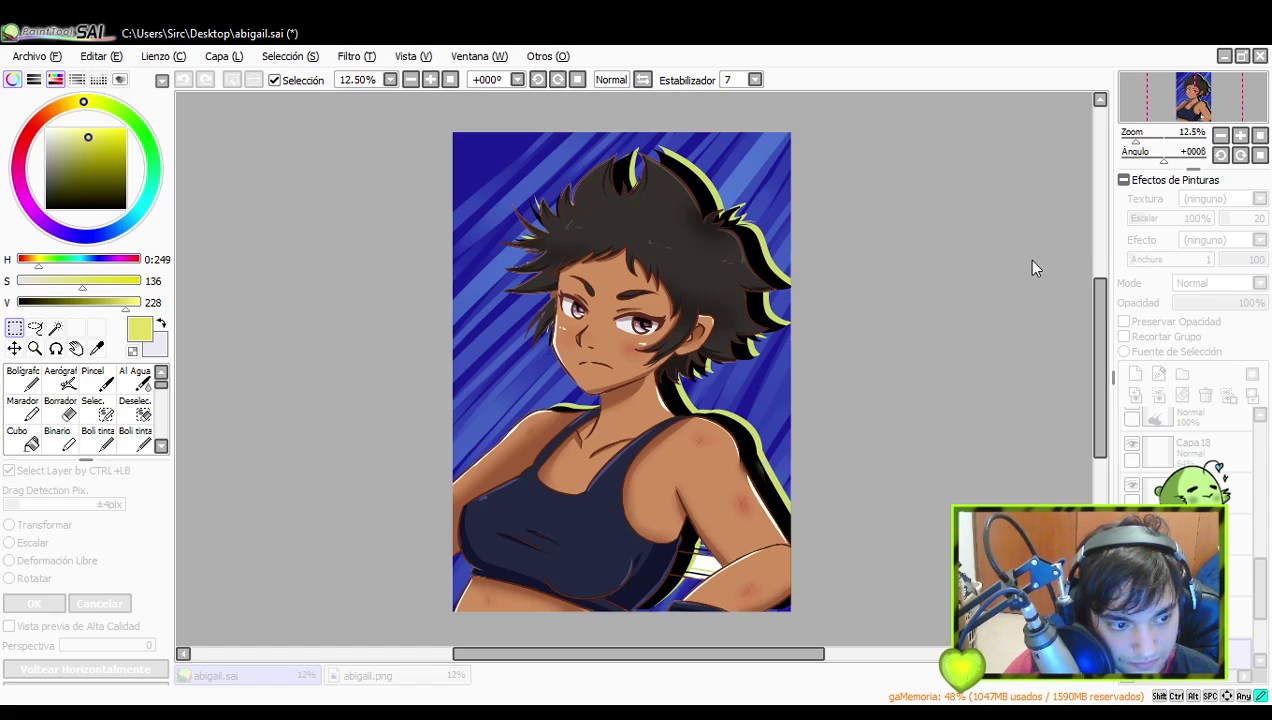
drag(1026, 284, 1104, 288)
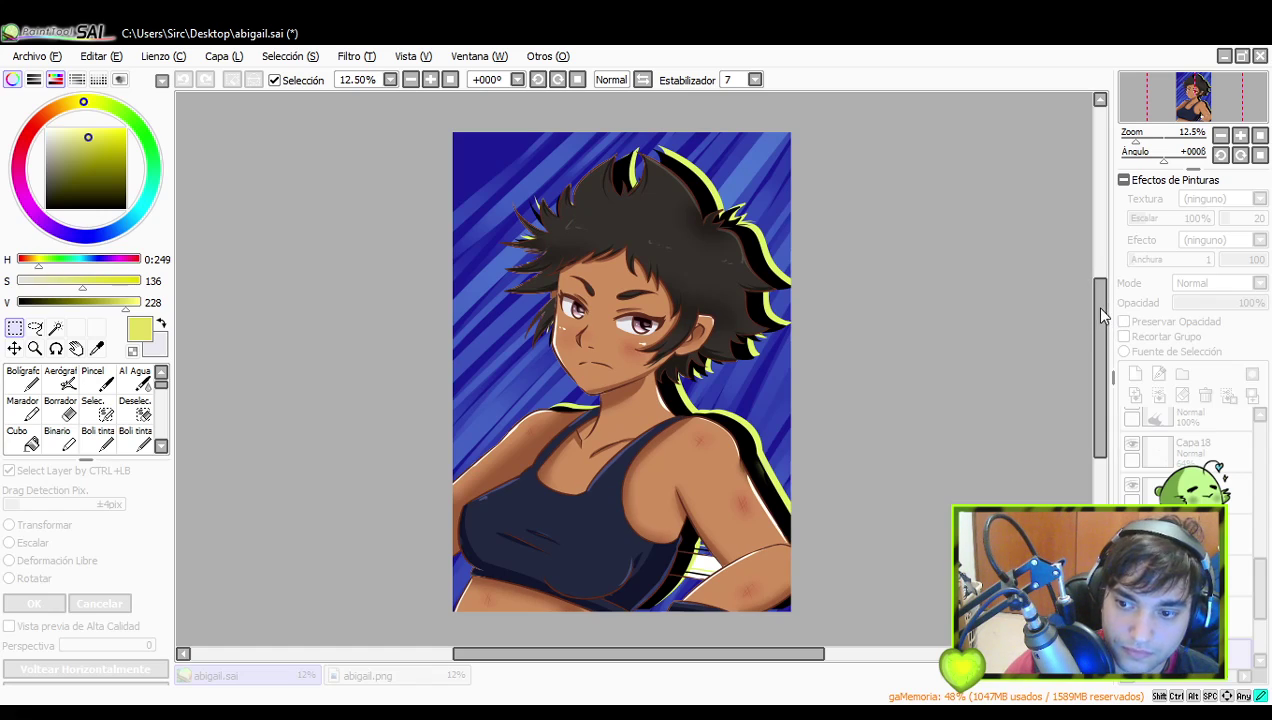
click(1101, 310)
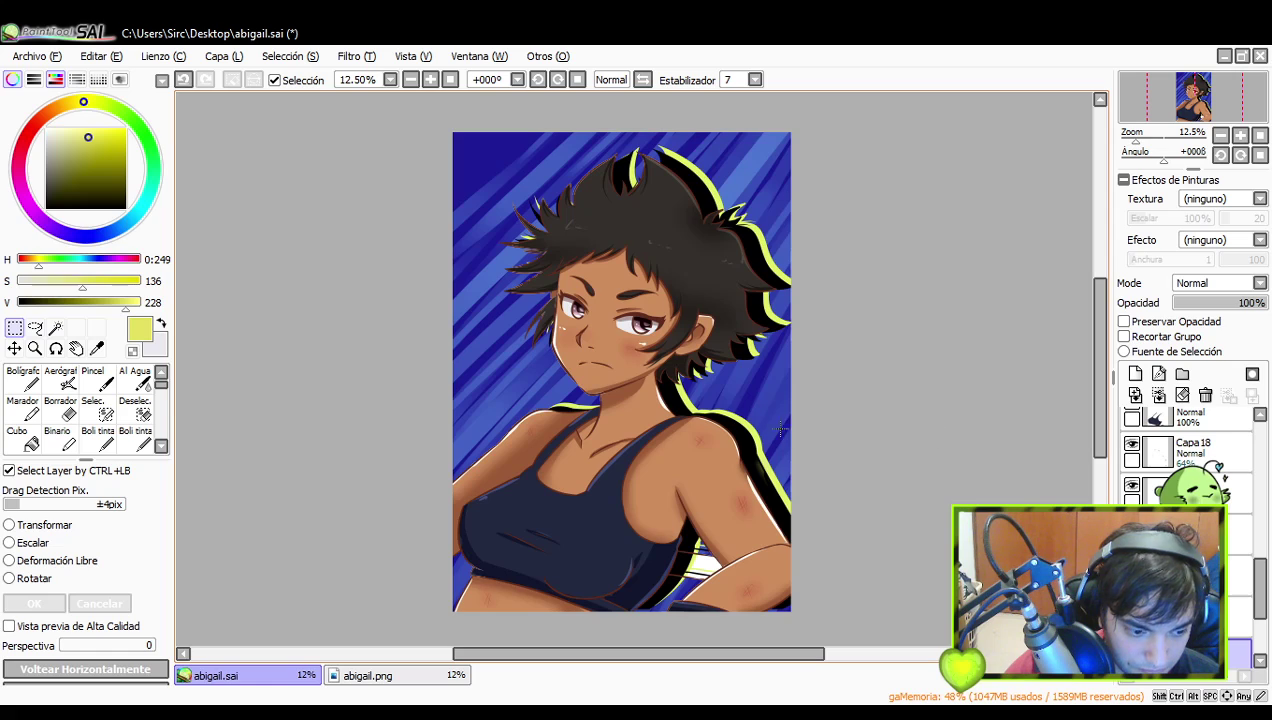
- Select the white gap between the torso and the bent arm with the Magic Wand
click(55, 328)
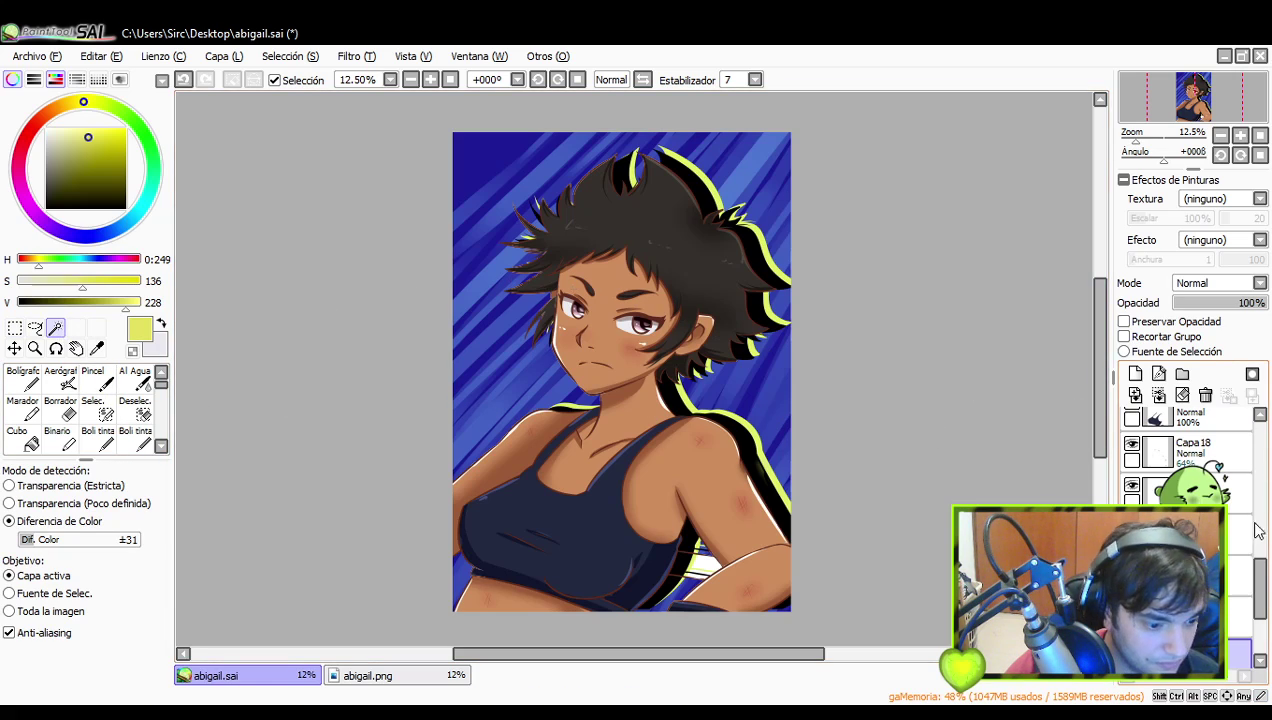
drag(1265, 596, 1262, 459)
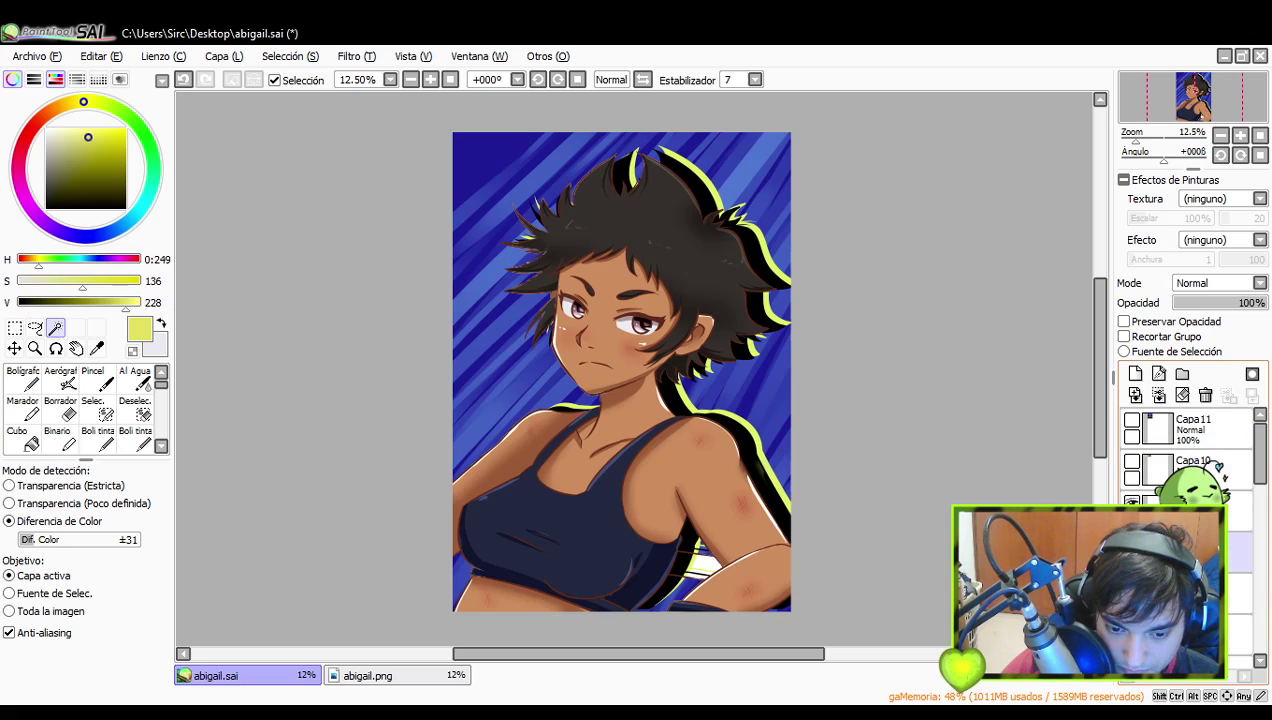
click(703, 568)
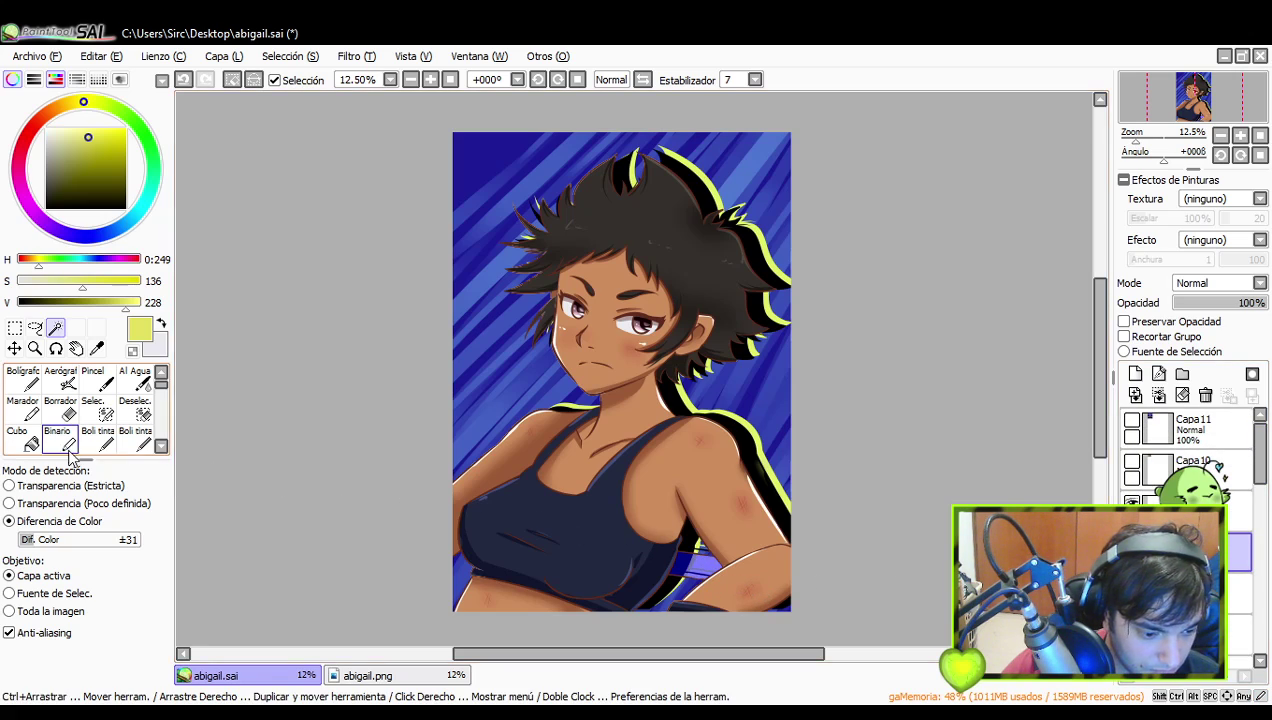
- Show the reference image layer and fill the selected gap with blue sampled from it, at saturation 176 and brightness 194
click(22, 440)
drag(334, 328, 360, 406)
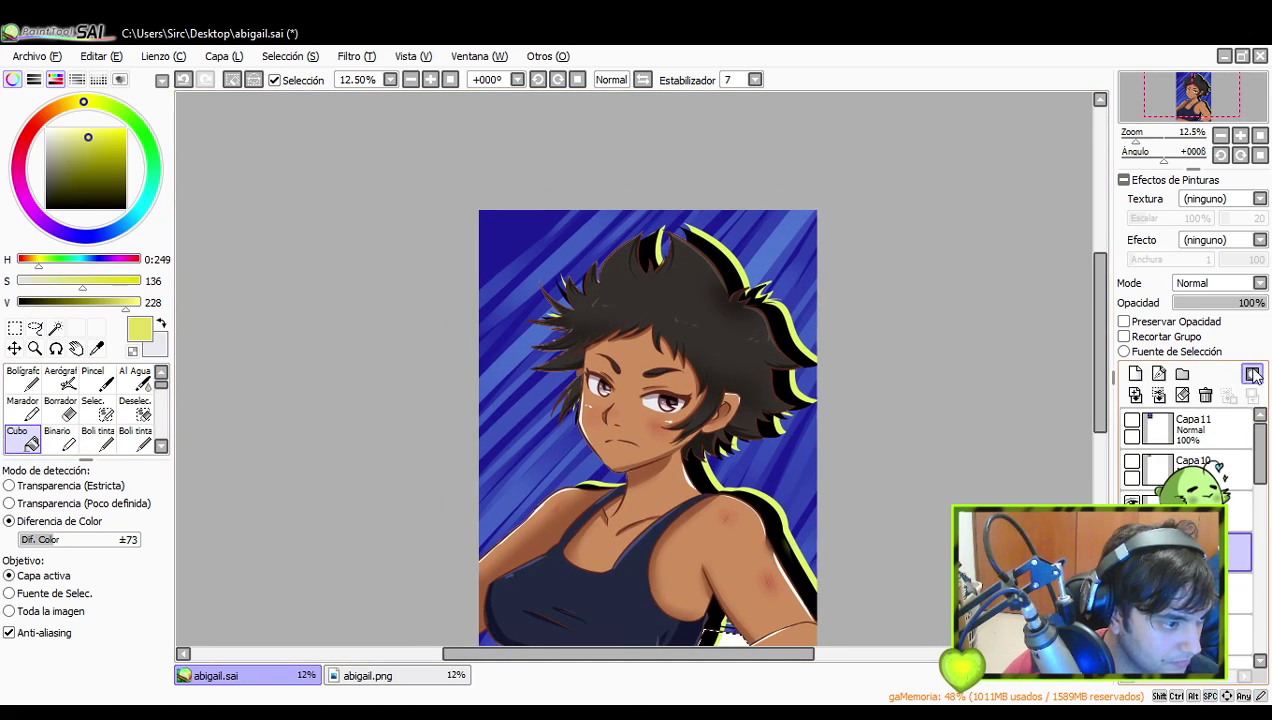
click(1131, 422)
alt+click(553, 266)
drag(747, 538, 629, 344)
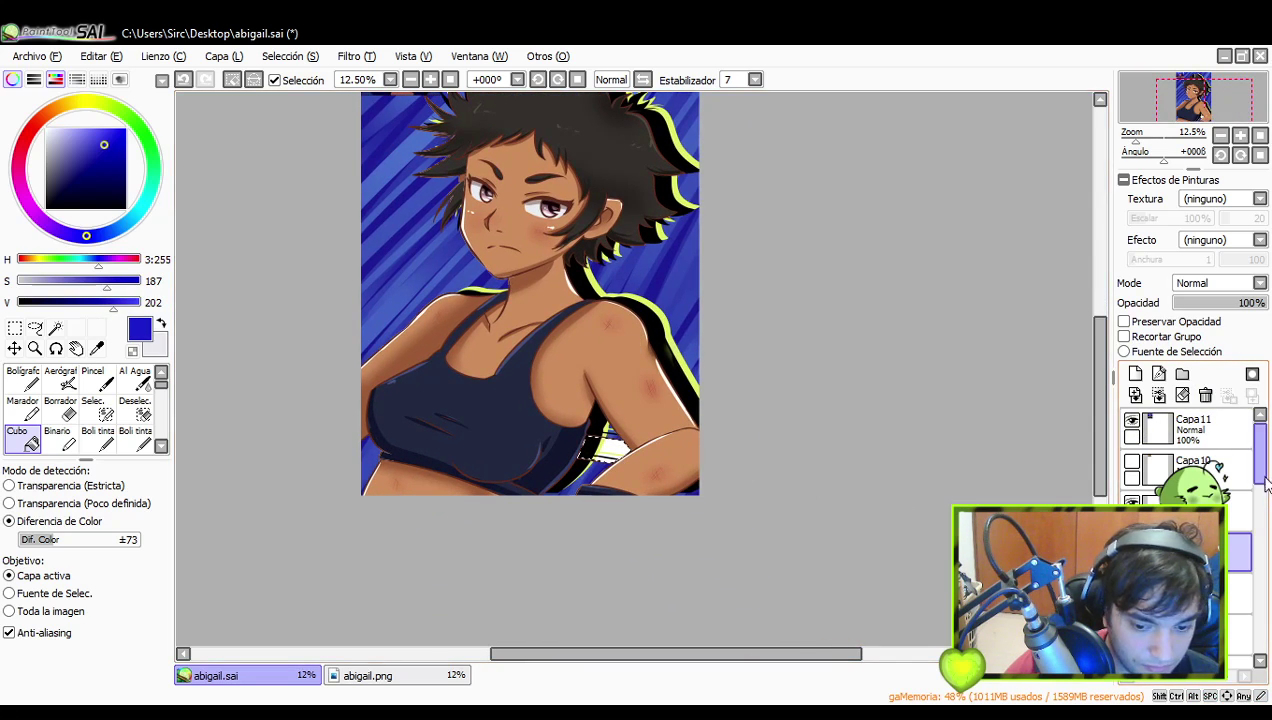
scroll(1250, 470, down, 5)
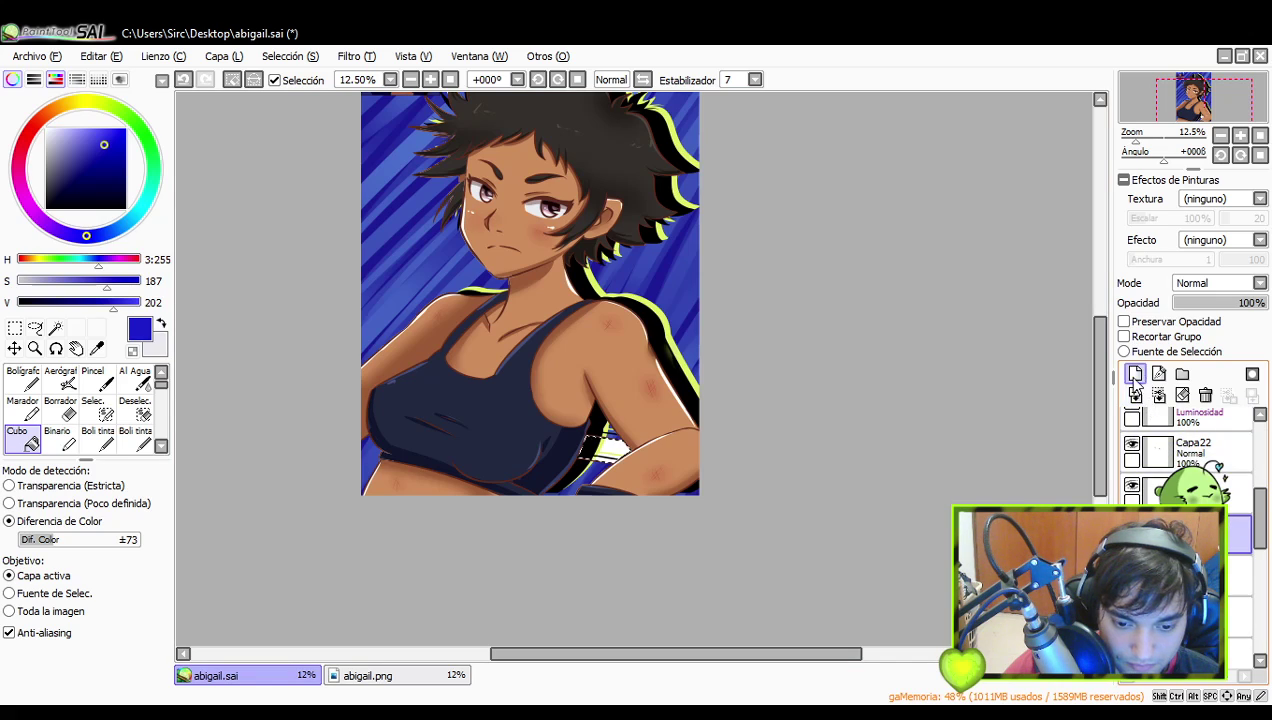
click(605, 452)
drag(497, 272, 520, 457)
alt+click(455, 261)
drag(609, 483, 521, 346)
click(541, 506)
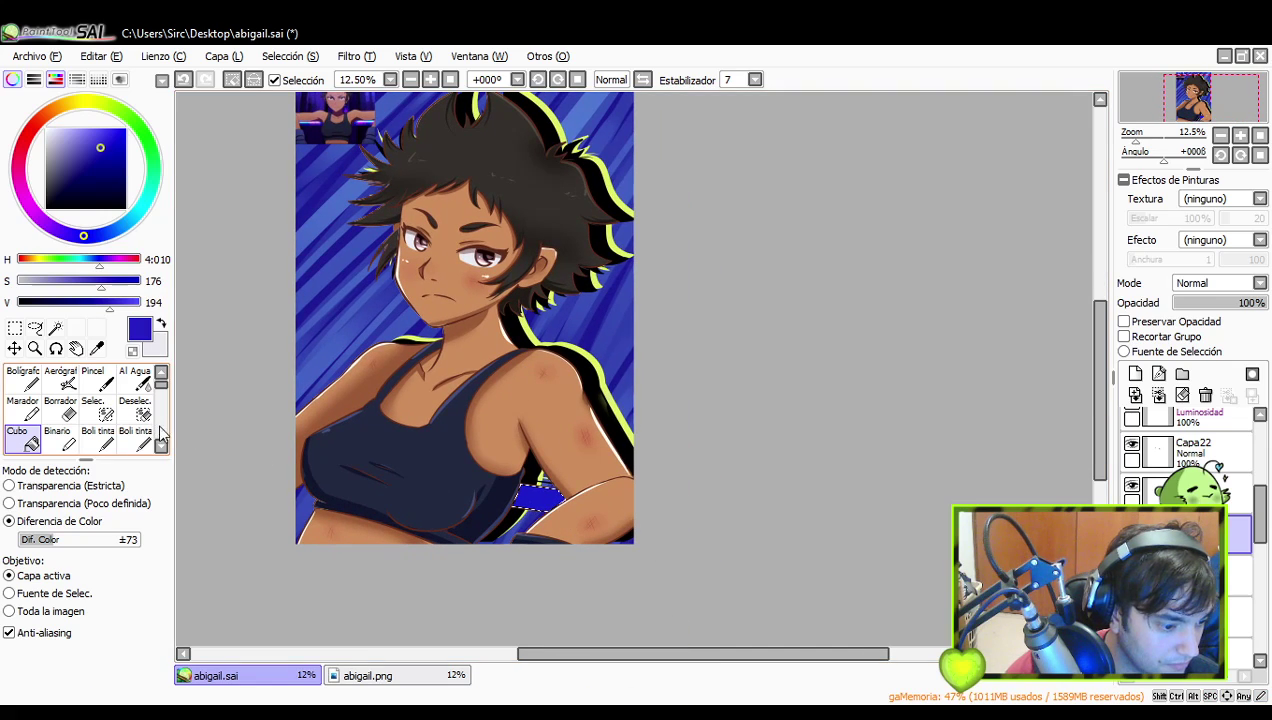
- Paint light blue accents in the selected gap with the Marker brush, using the reference colour at saturation 123 and brightness 246
click(22, 382)
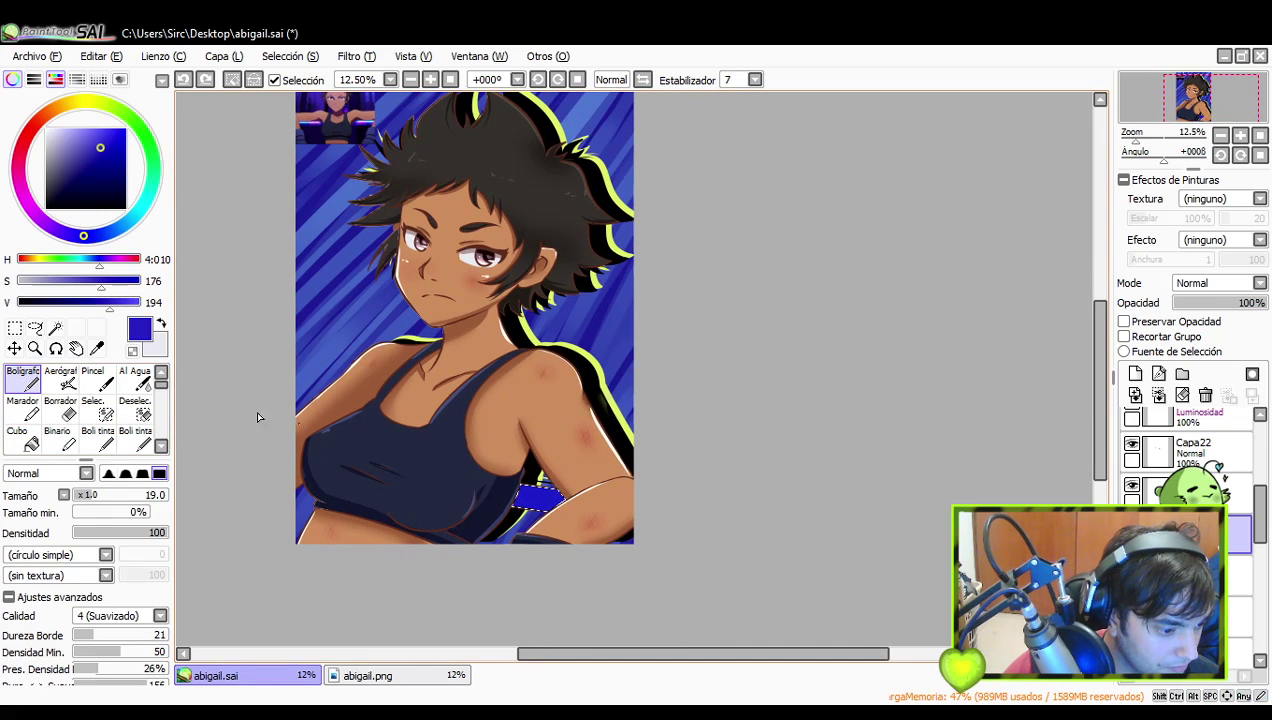
click(22, 408)
drag(470, 410, 480, 508)
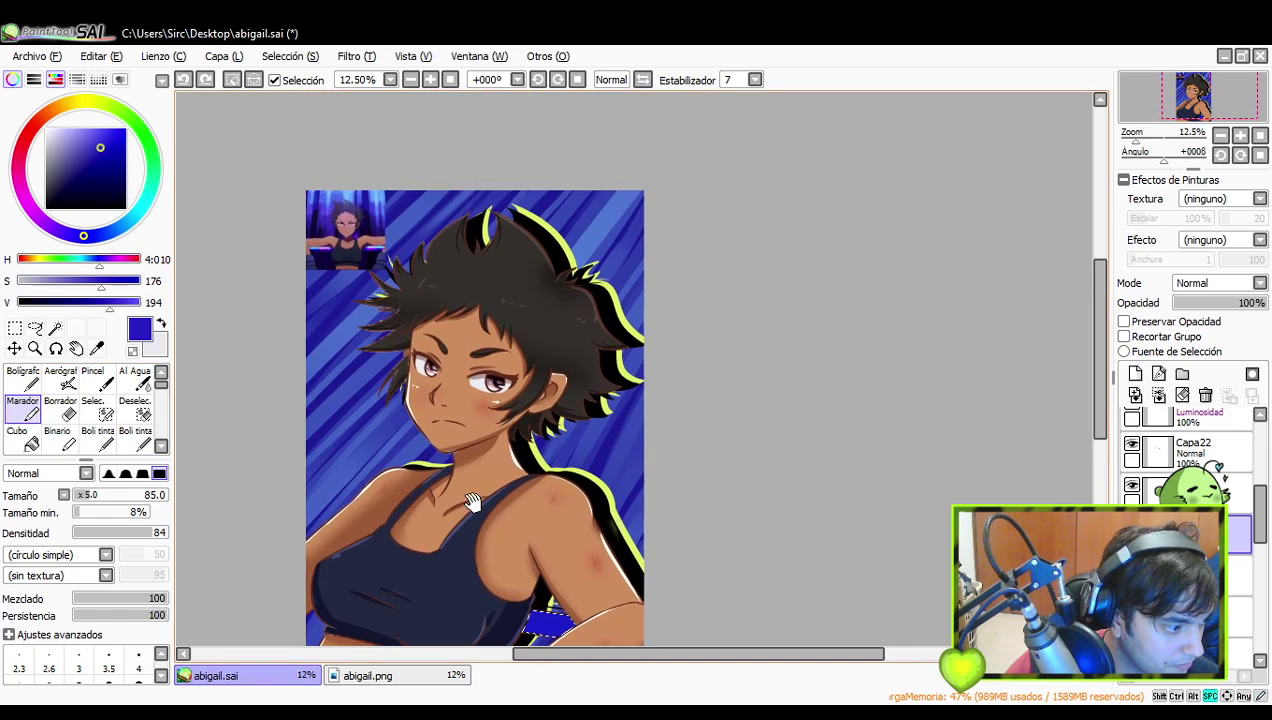
alt+click(380, 243)
mouse_move(565, 615)
mouse_down()
mouse_move(488, 548)
mouse_move(540, 559)
mouse_up()
key(ctrl+z)
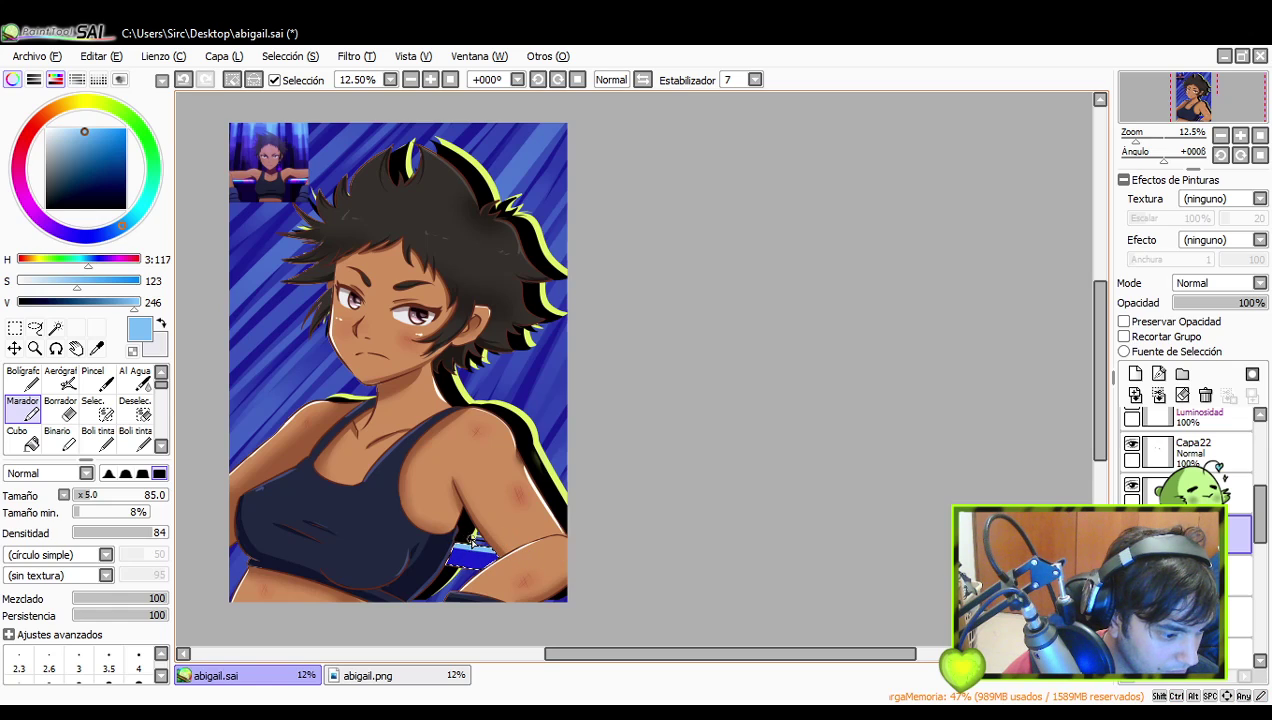
drag(430, 449, 474, 418)
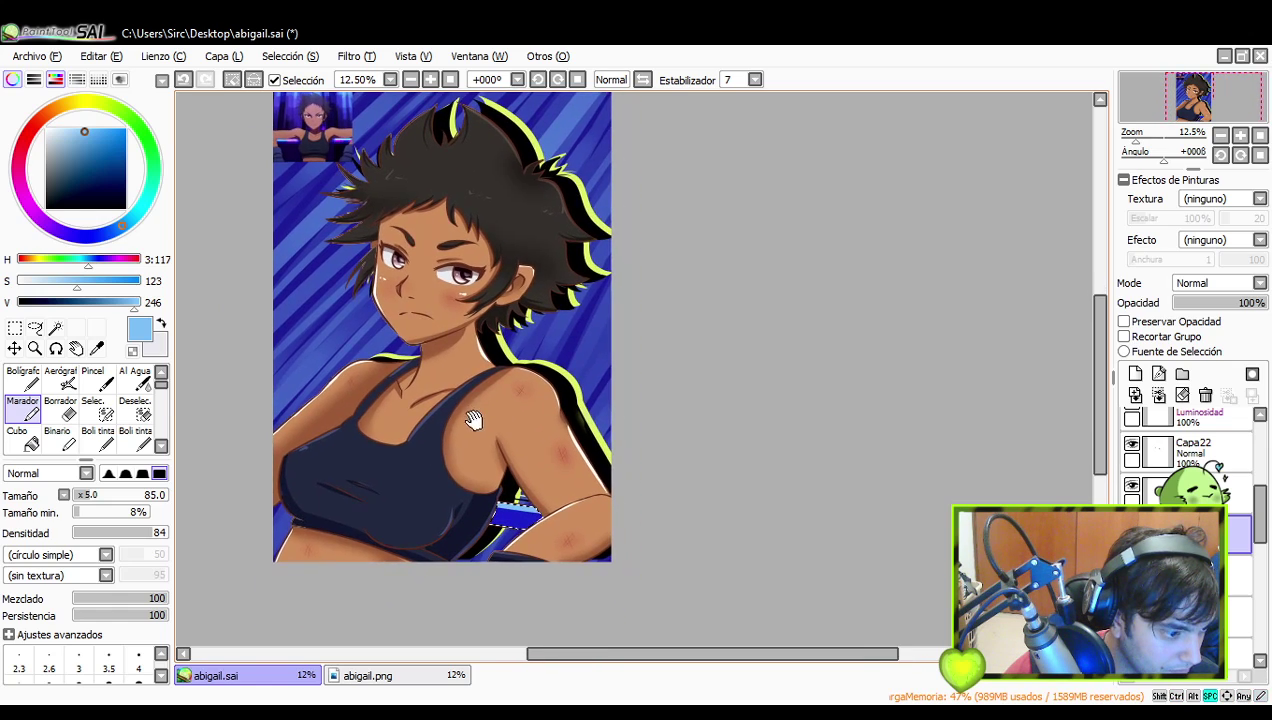
- Add darker blue Marker strokes in the gap under the arm with a sampled blue at saturation 137 and brightness 151
drag(430, 379, 498, 446)
alt+click(402, 206)
mouse_move(594, 569)
mouse_down()
mouse_move(520, 483)
mouse_move(566, 523)
mouse_up()
alt+click(570, 337)
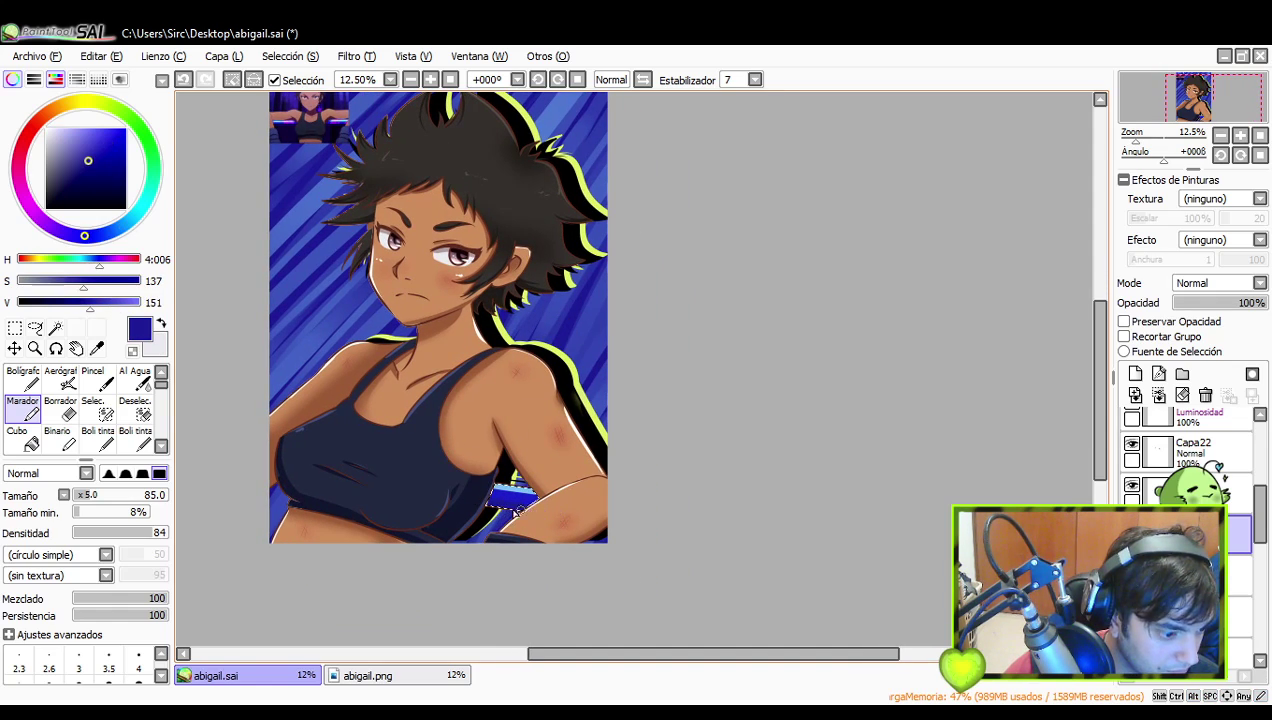
drag(628, 442, 664, 453)
drag(528, 513, 609, 531)
drag(679, 484, 783, 503)
- Clear the gap selection and hide the reference image layer
click(16, 328)
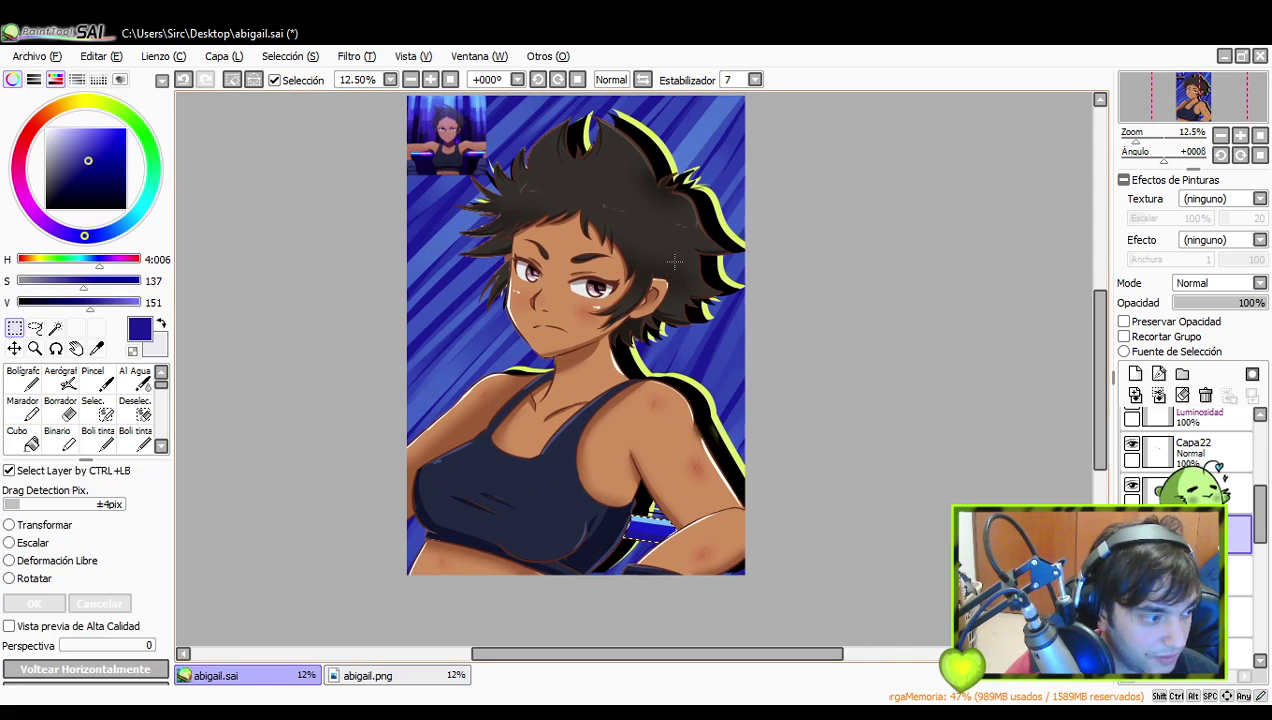
click(965, 312)
drag(1260, 505, 1260, 425)
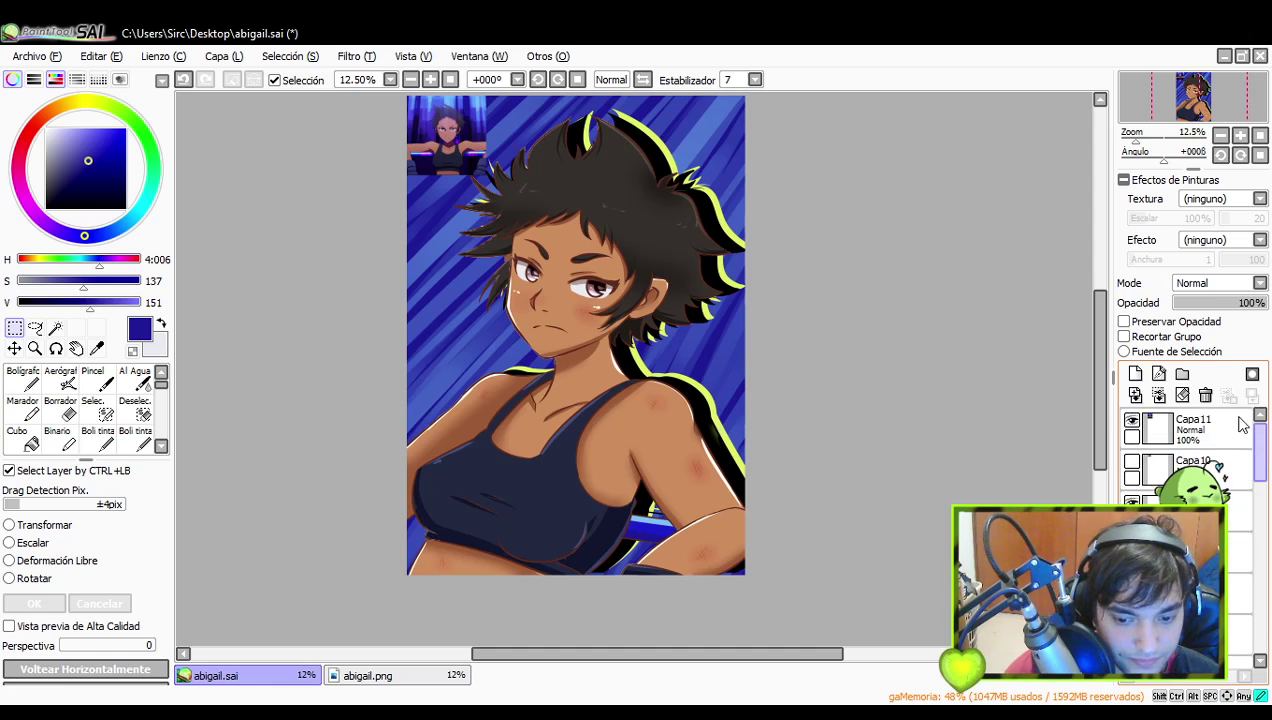
click(1131, 419)
drag(983, 387, 997, 405)
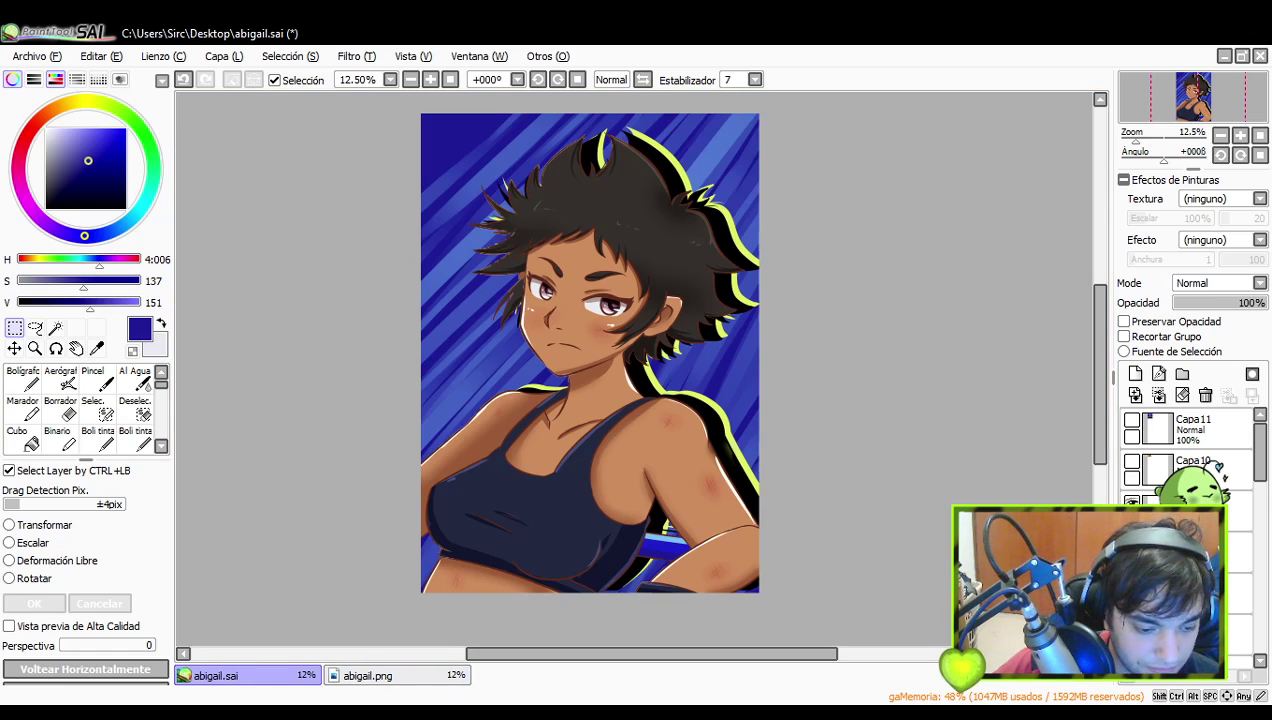
- Paste the copied rat illustration into the canvas and view it up close
key(alt+Tab)
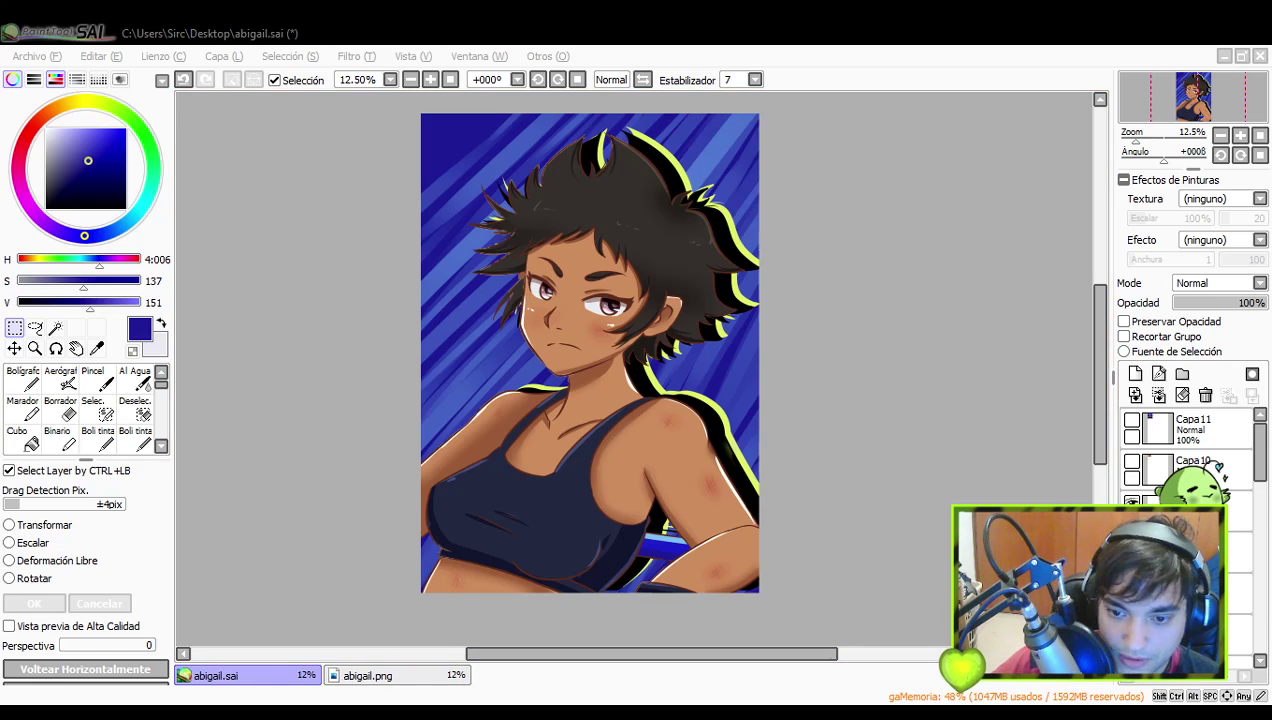
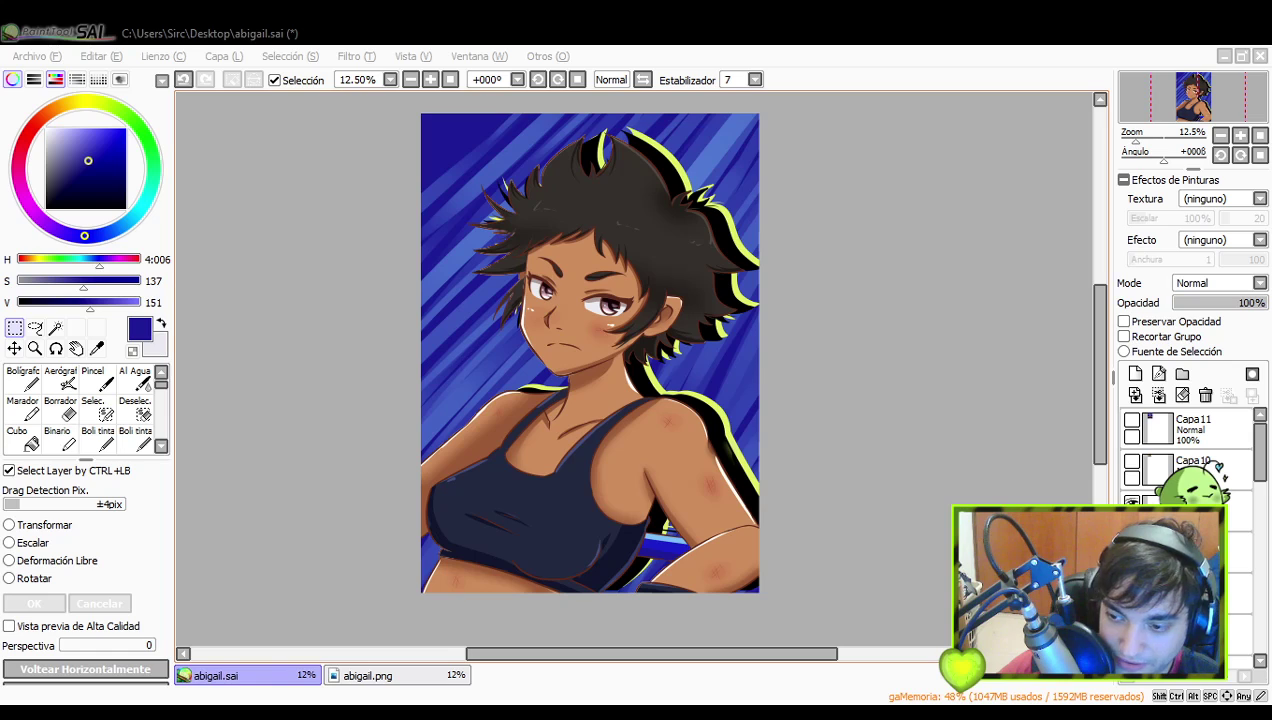
key(ctrl+v)
scroll(490, 152, down, 1)
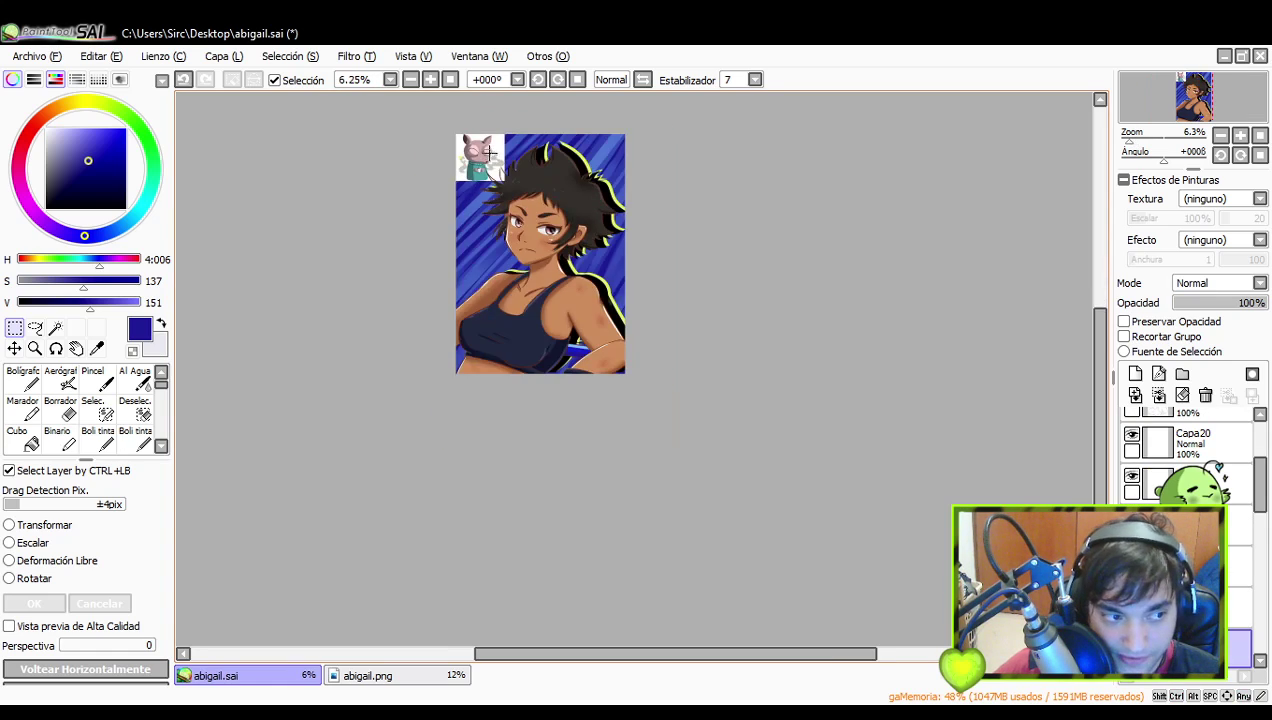
scroll(484, 147, up, 5)
scroll(463, 128, down, 2)
scroll(447, 112, up, 5)
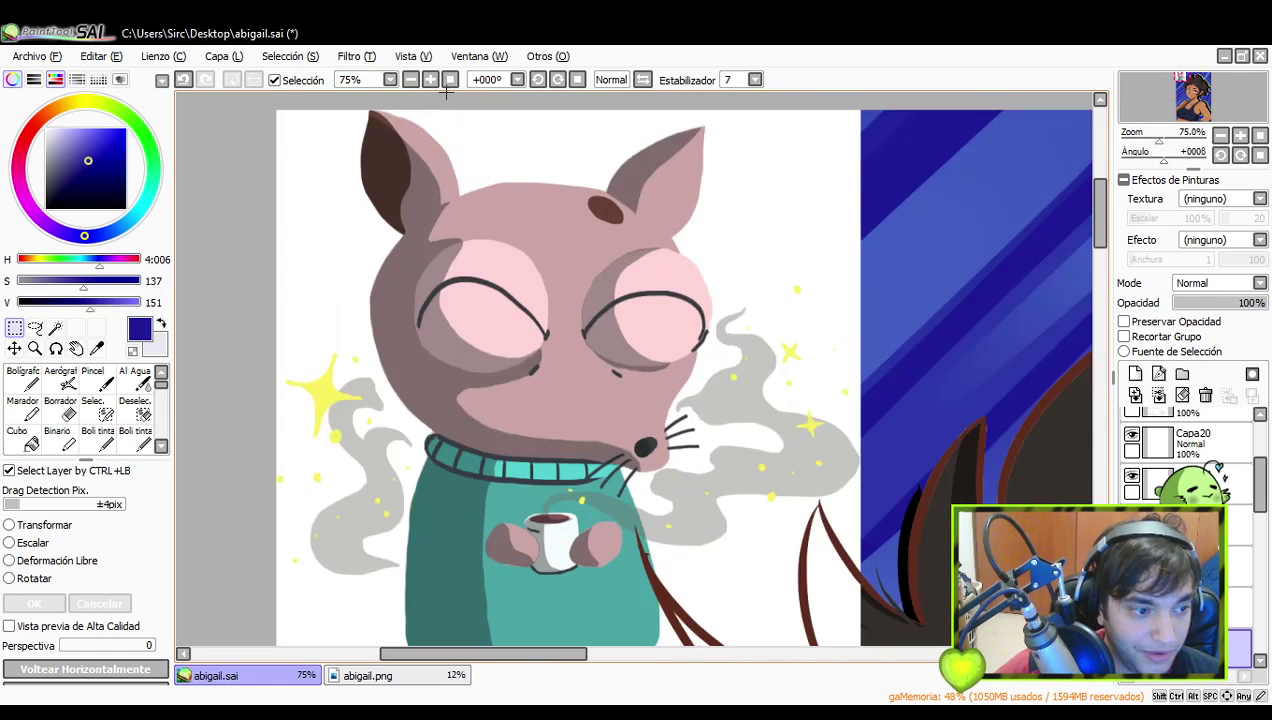
scroll(495, 208, down, 1)
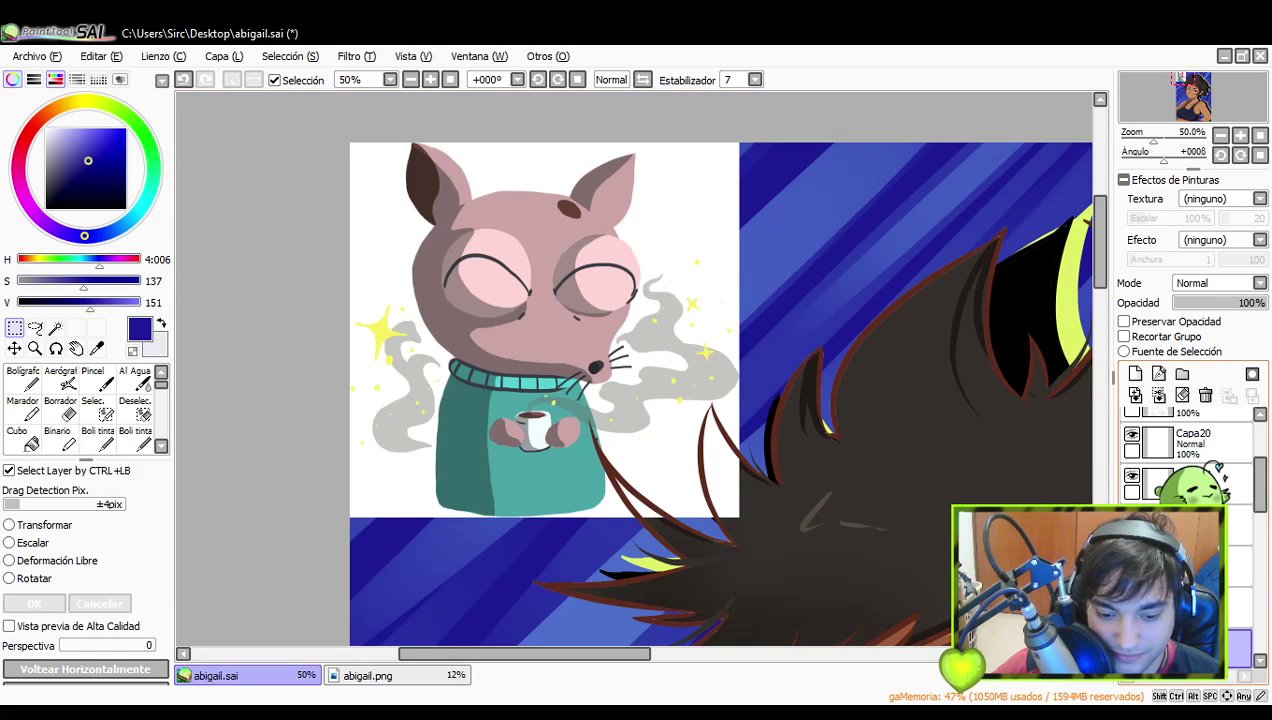
scroll(808, 428, down, 1)
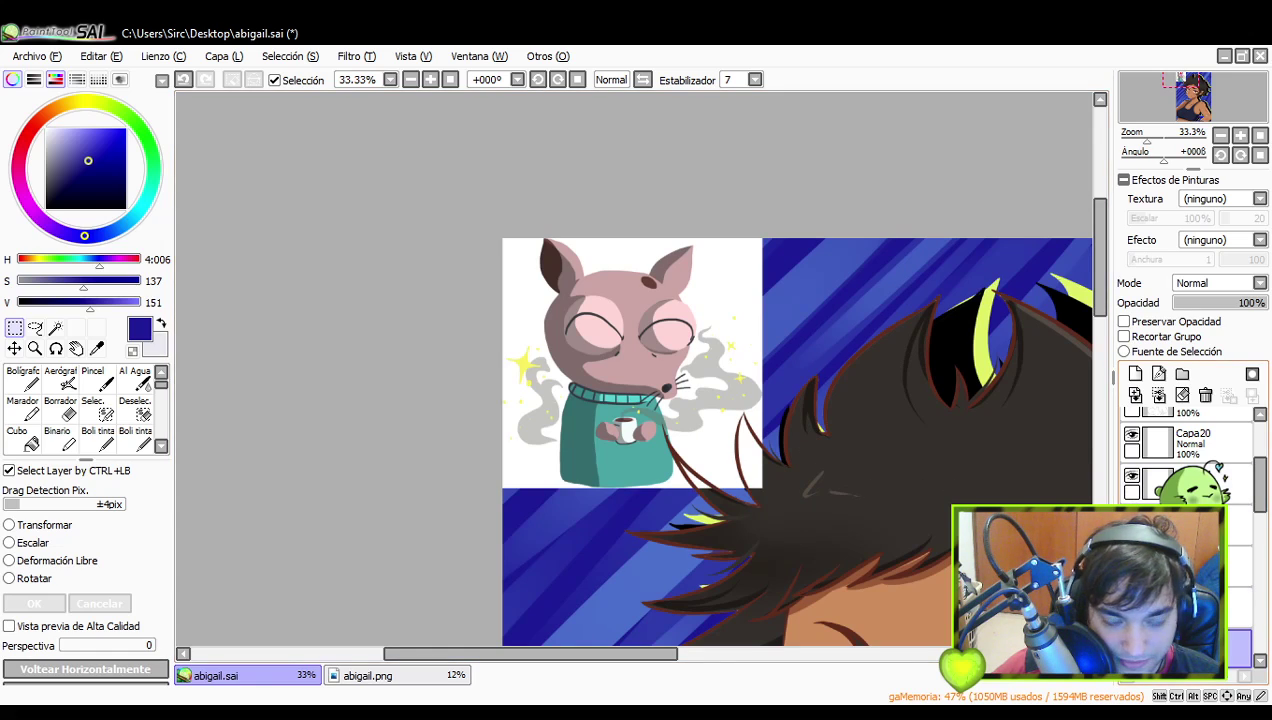
scroll(686, 405, down, 6)
scroll(728, 535, up, 3)
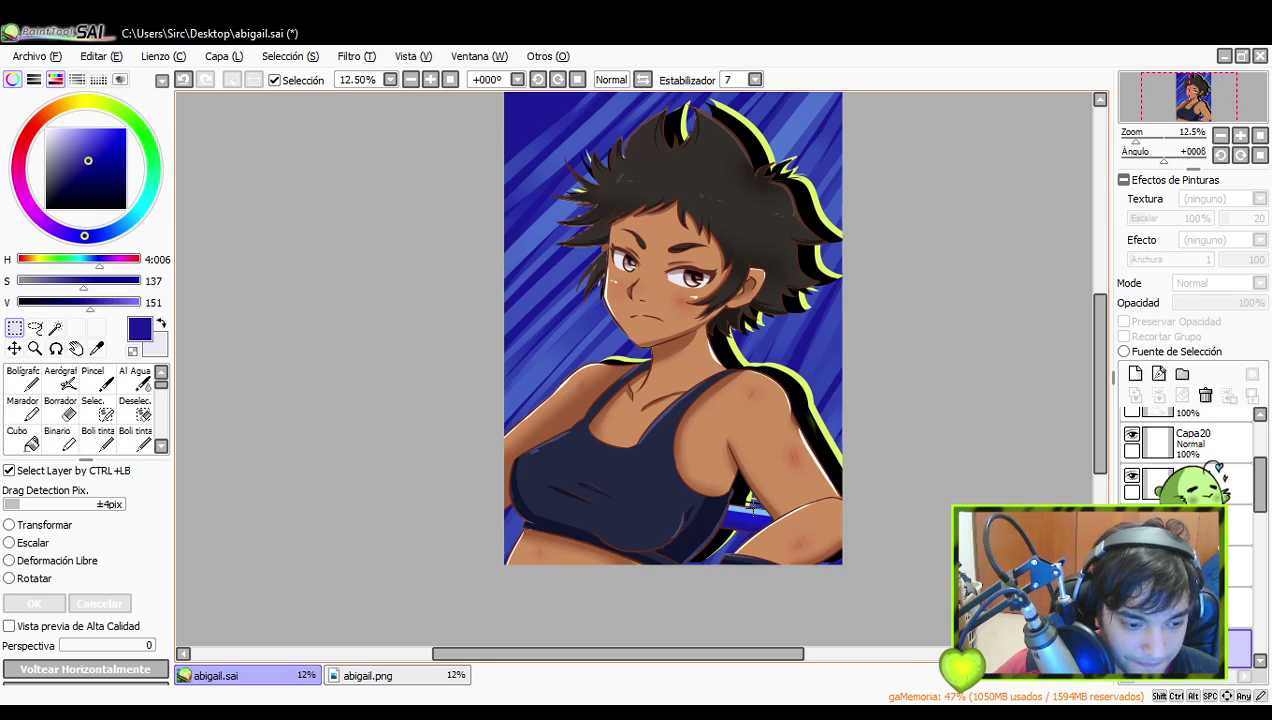
- Select the silhouette layer behind the figure, adjust its placement slightly with Transform, and apply the change
drag(908, 517, 898, 547)
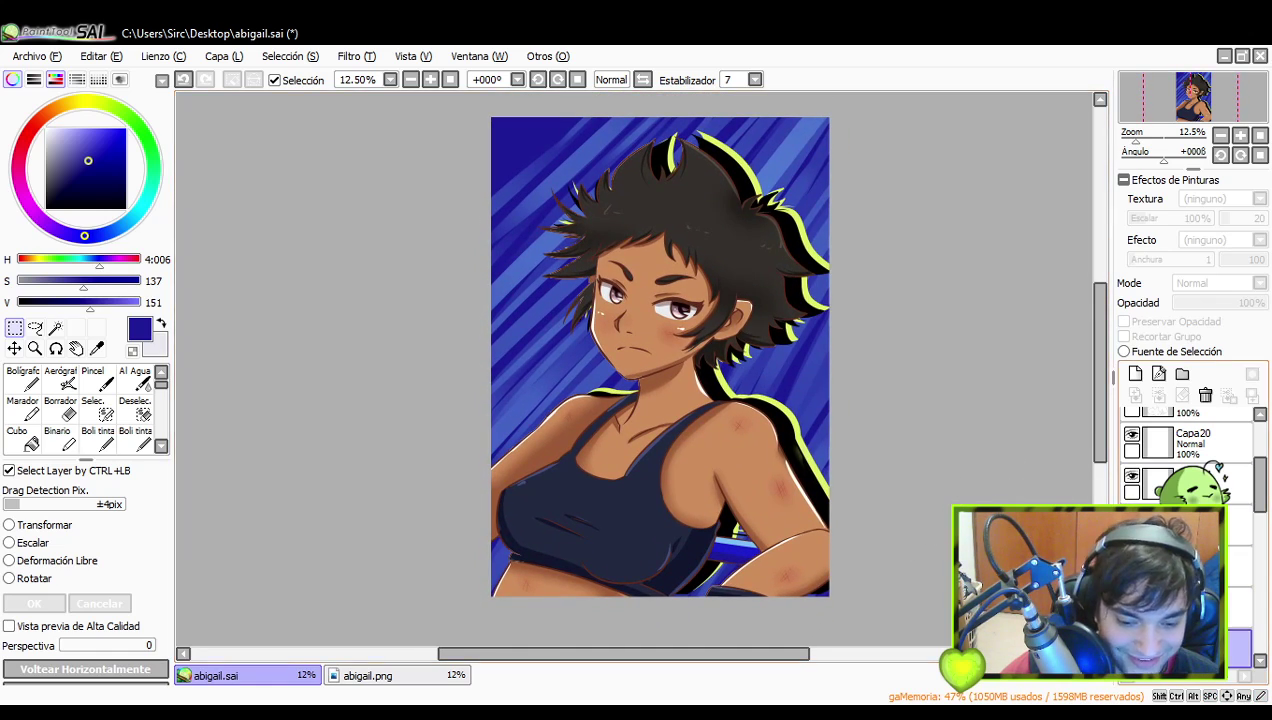
drag(1040, 560, 1040, 563)
drag(1079, 494, 1072, 498)
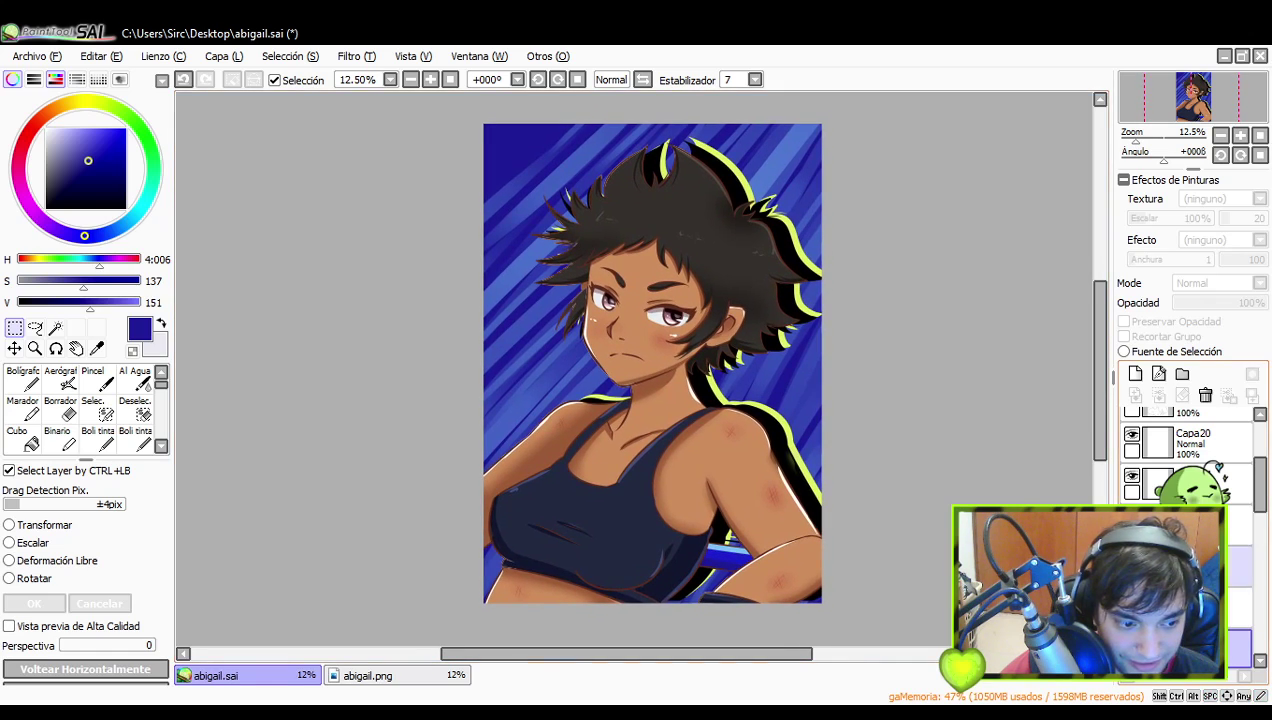
scroll(1258, 560, down, 5)
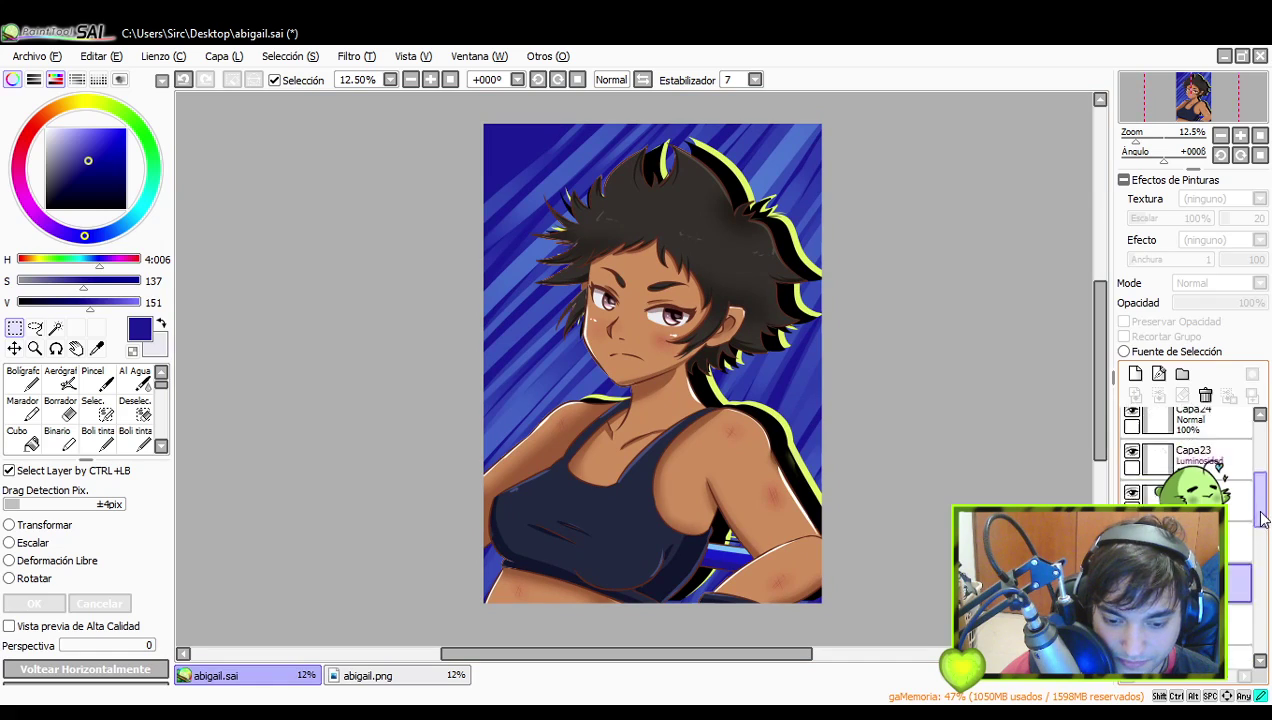
click(1243, 579)
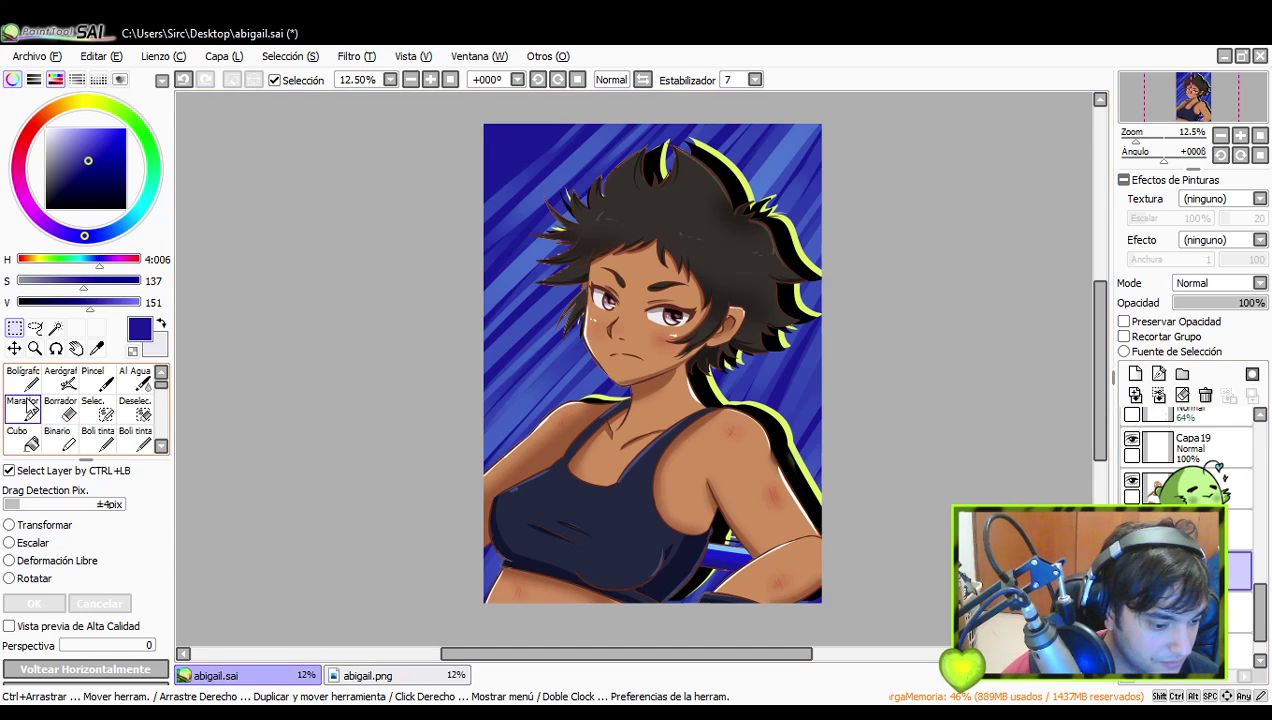
click(12, 525)
drag(673, 607, 670, 612)
click(33, 603)
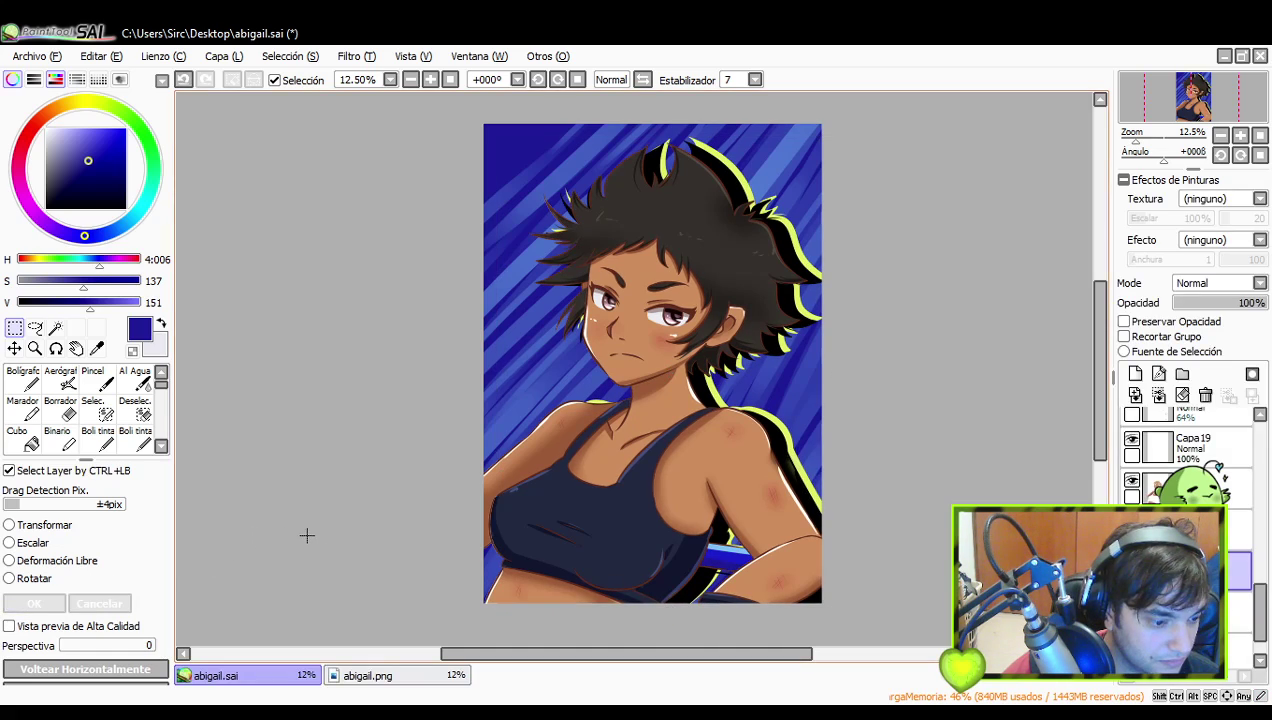
mouse_move(929, 500)
mouse_down()
mouse_move(923, 565)
mouse_move(916, 519)
mouse_up()
- Compare the drawing with the reference image by briefly showing its layer and hiding it again
drag(1262, 598, 1262, 436)
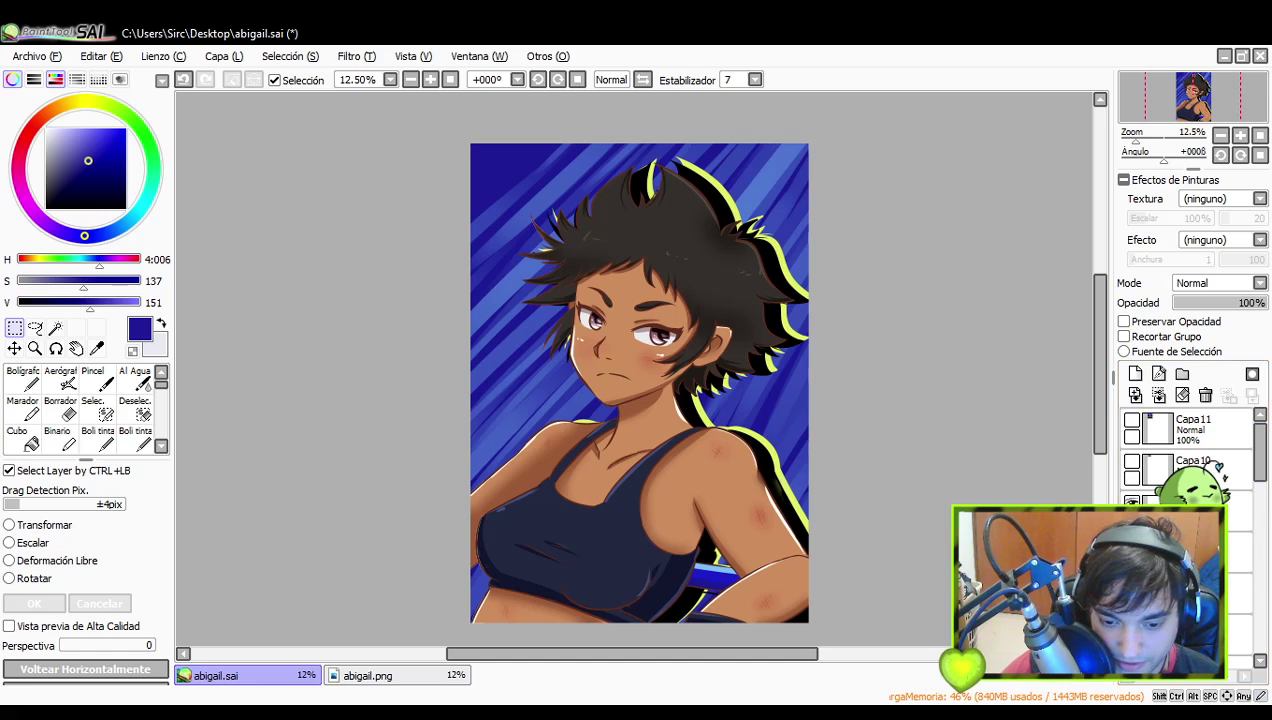
key(alt+Tab)
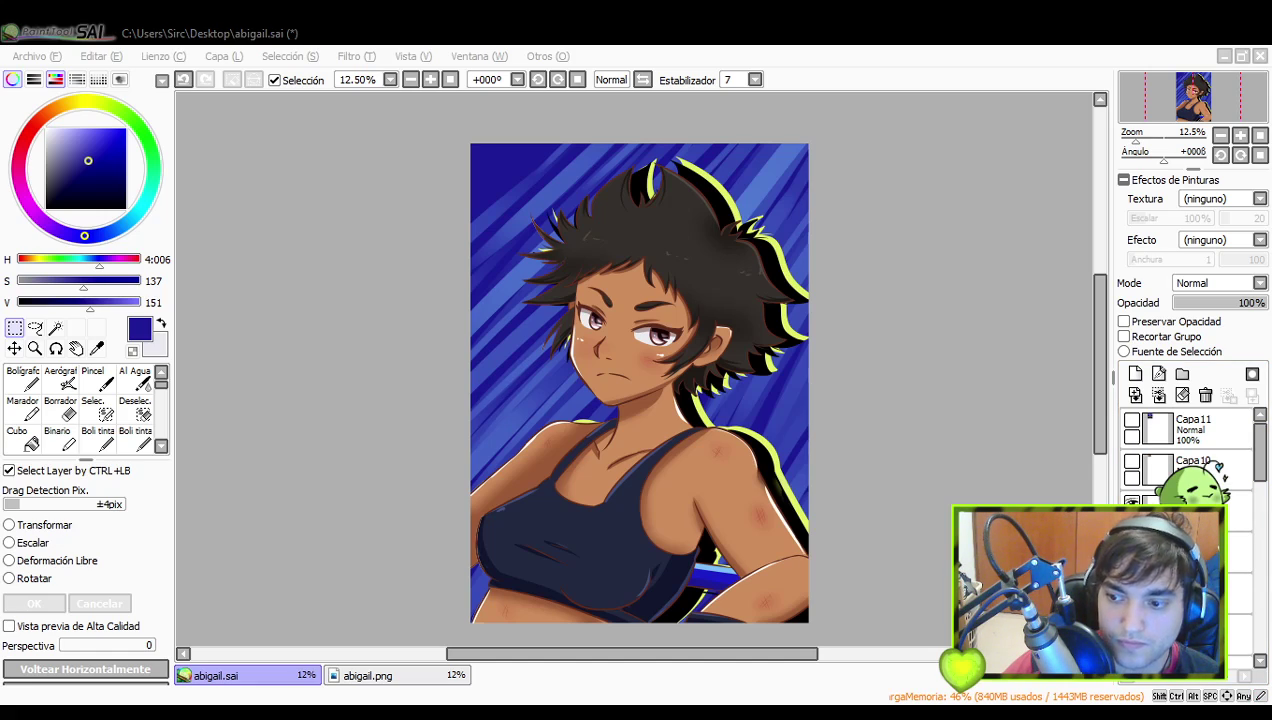
click(1262, 462)
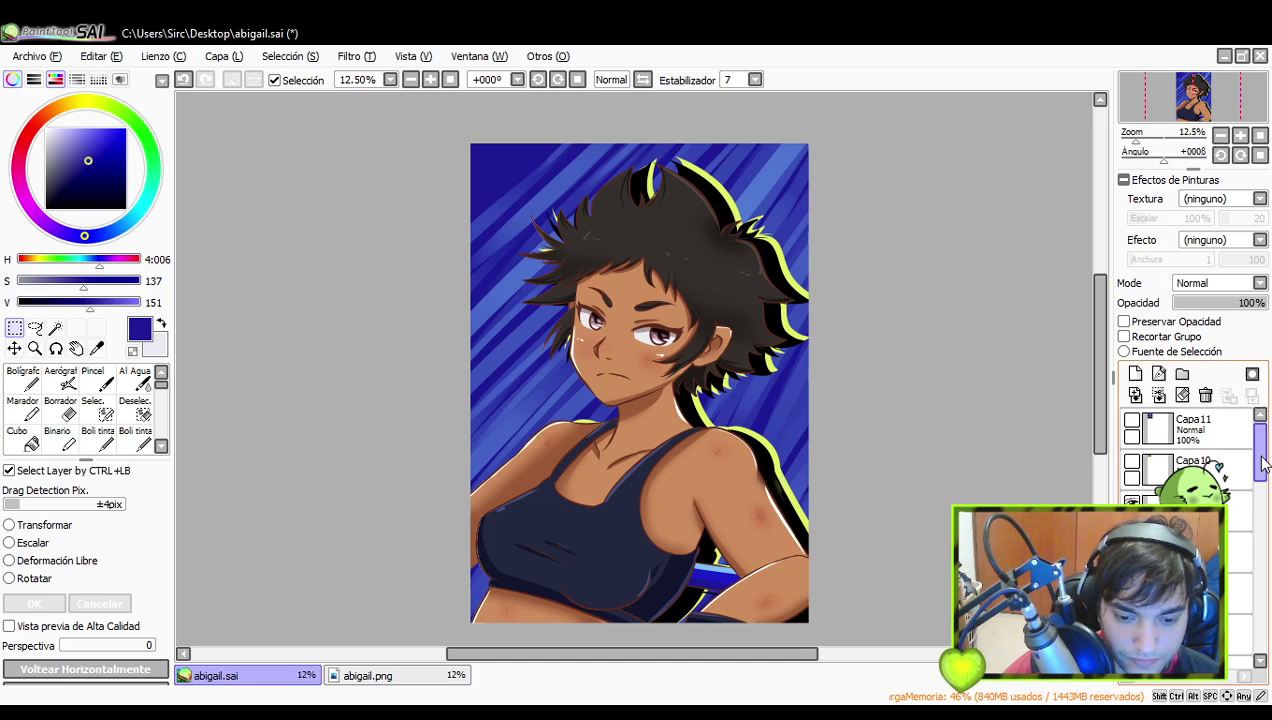
click(1132, 421)
click(1132, 421)
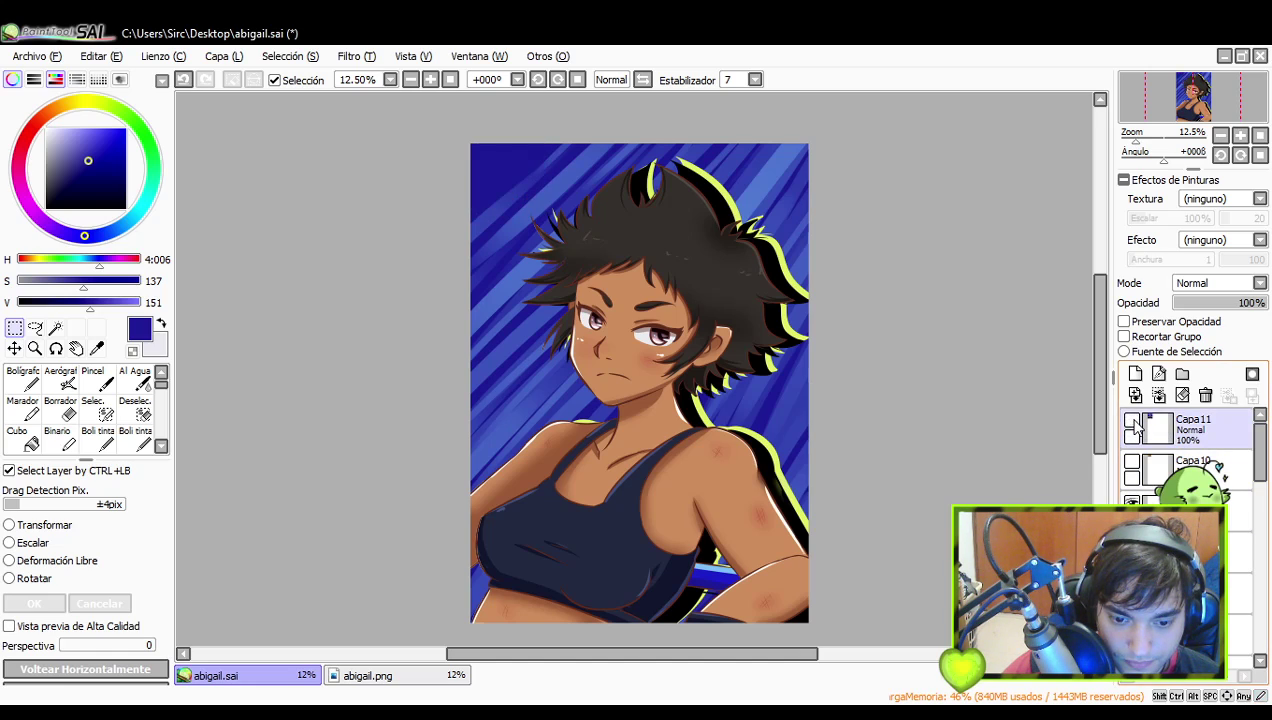
- Add a new empty layer above the reference image layer in the stack
click(1180, 592)
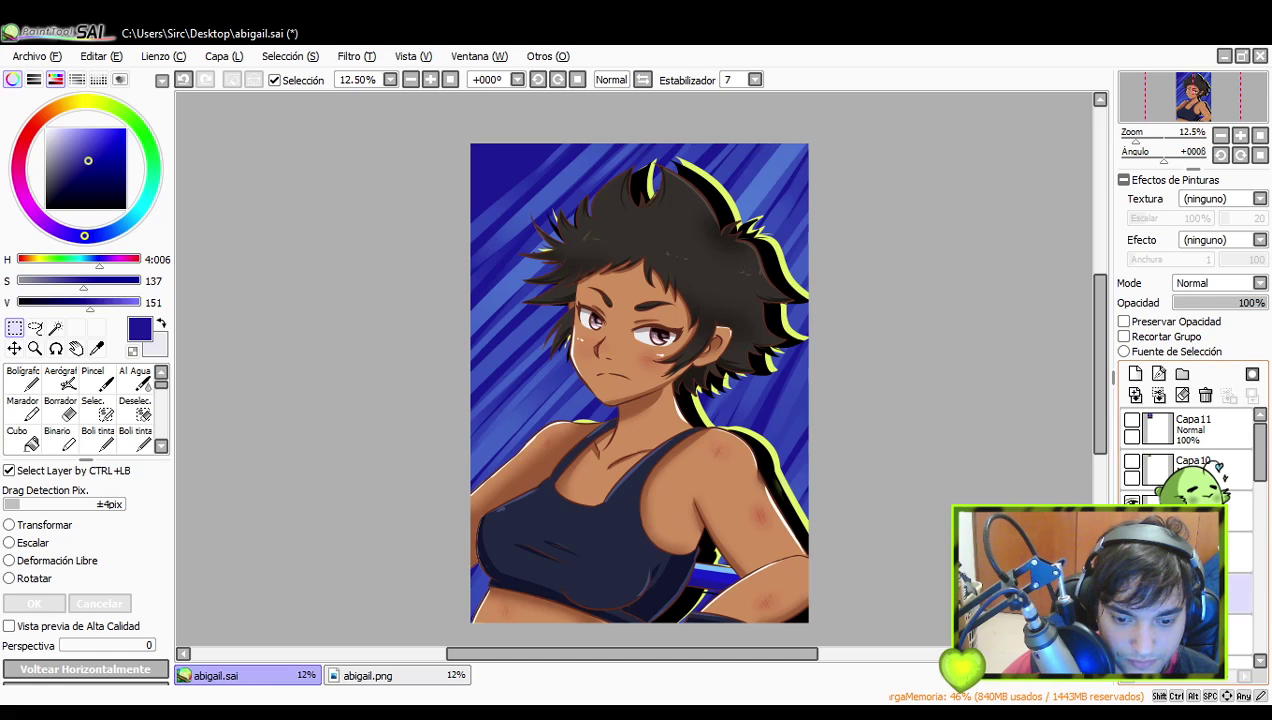
mouse_move(1258, 490)
mouse_down()
mouse_move(1264, 648)
mouse_move(1258, 468)
mouse_up()
click(1220, 443)
click(1135, 373)
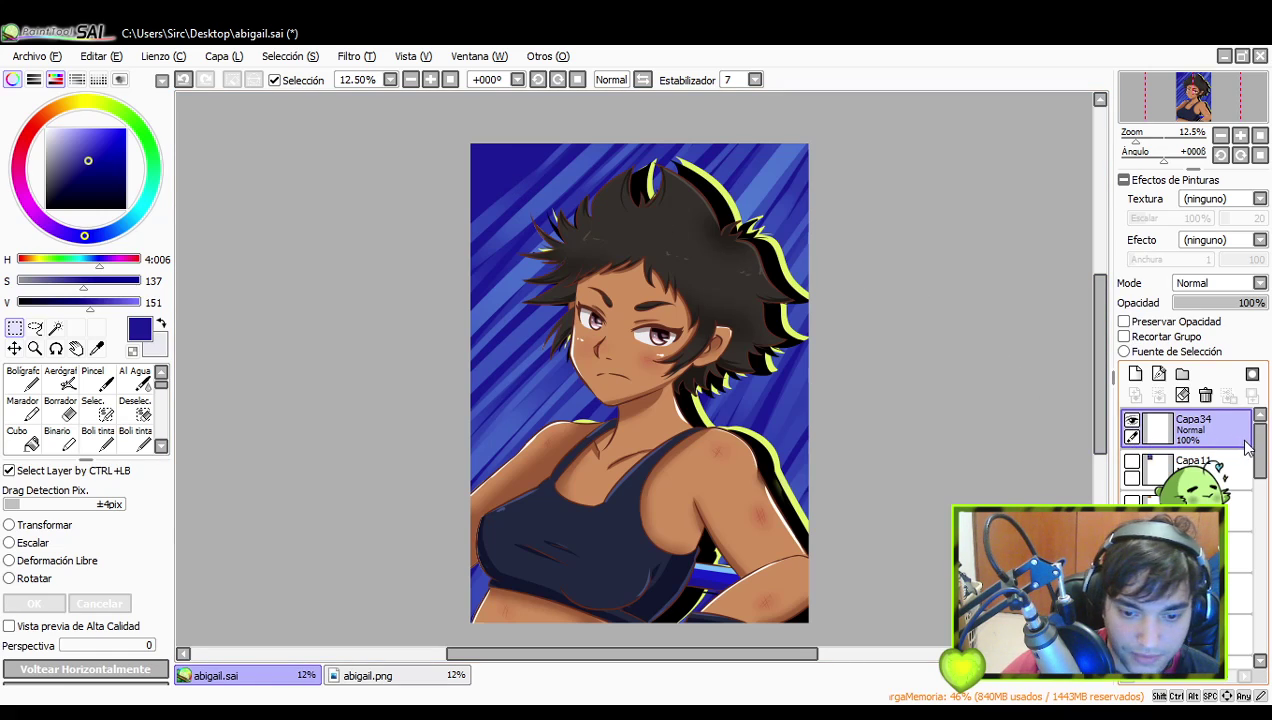
- Select the topmost layer and add a second empty layer above it
click(1196, 593)
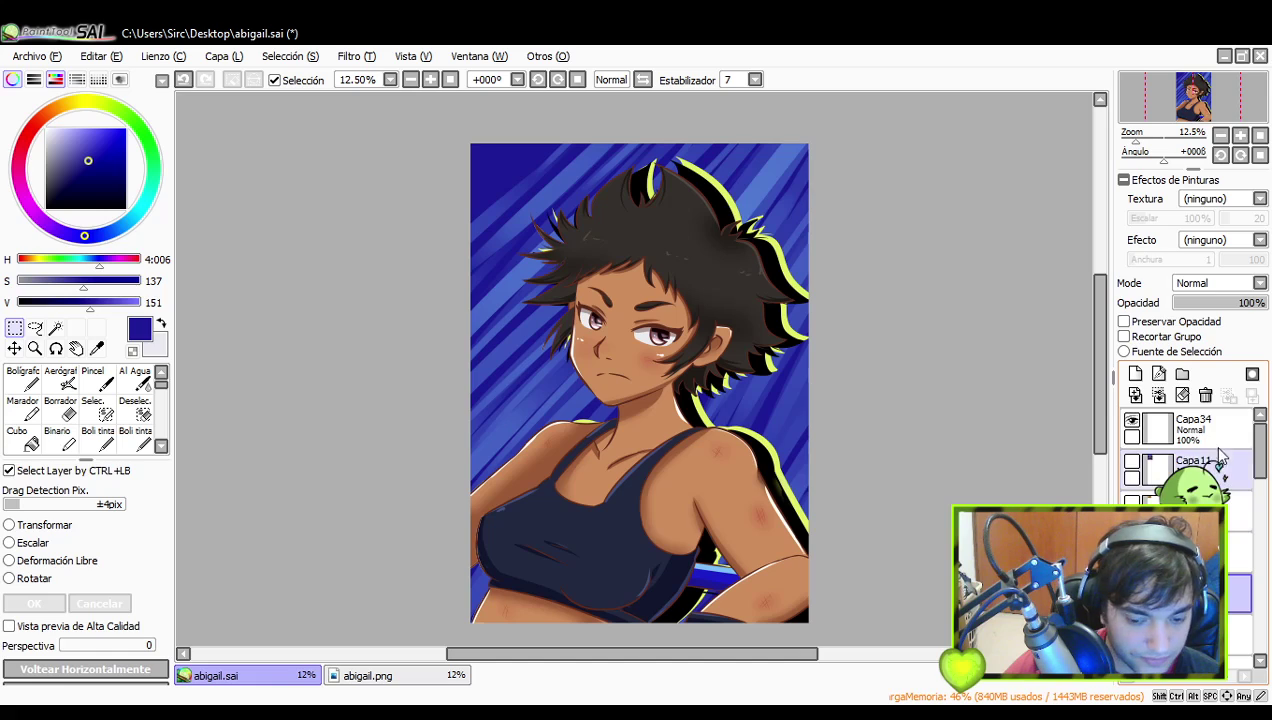
click(1185, 422)
click(1135, 373)
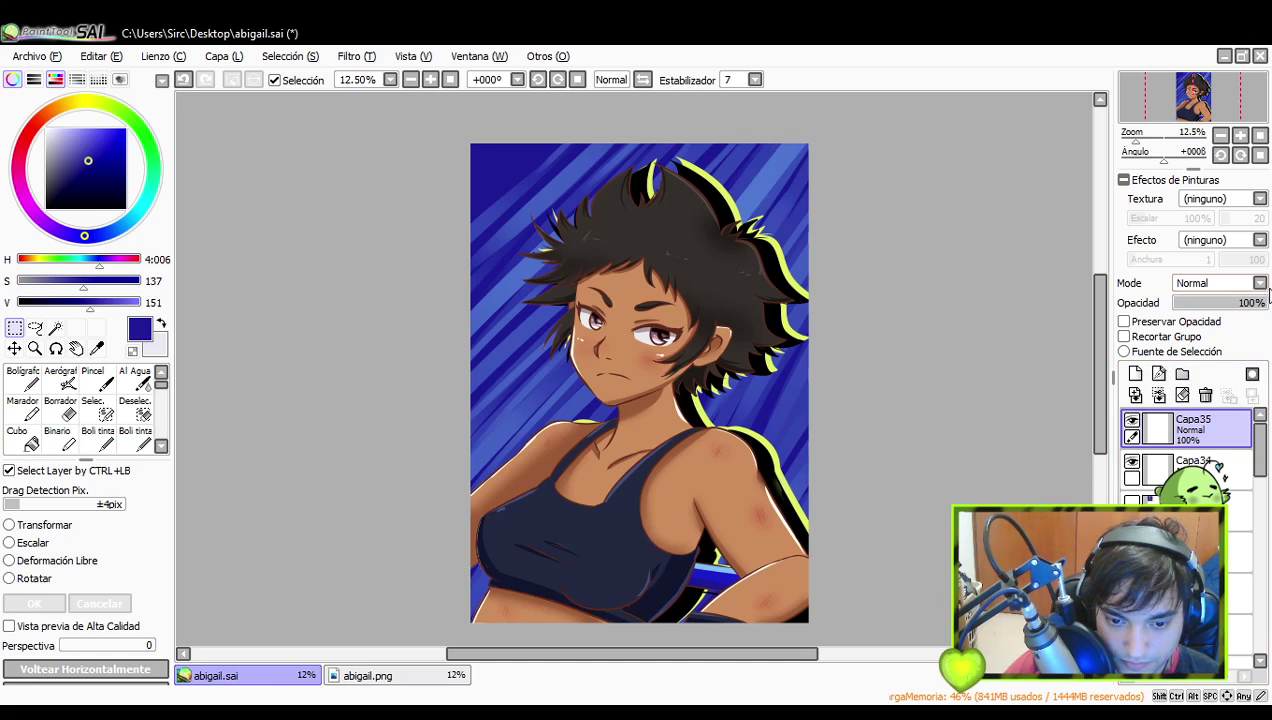
- Set the top empty layer's blending mode to Luminosidad and pick the airbrush with a red colour at H 0, S 137, V 180
click(1208, 358)
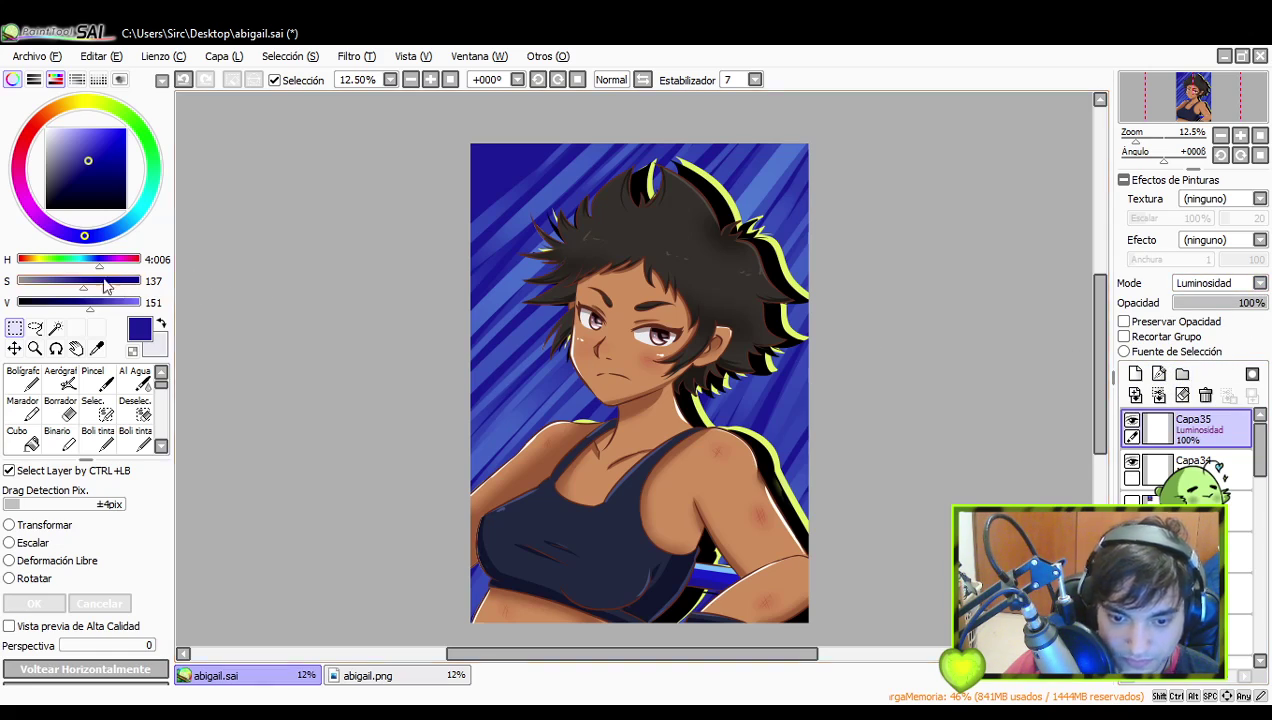
click(68, 260)
click(137, 262)
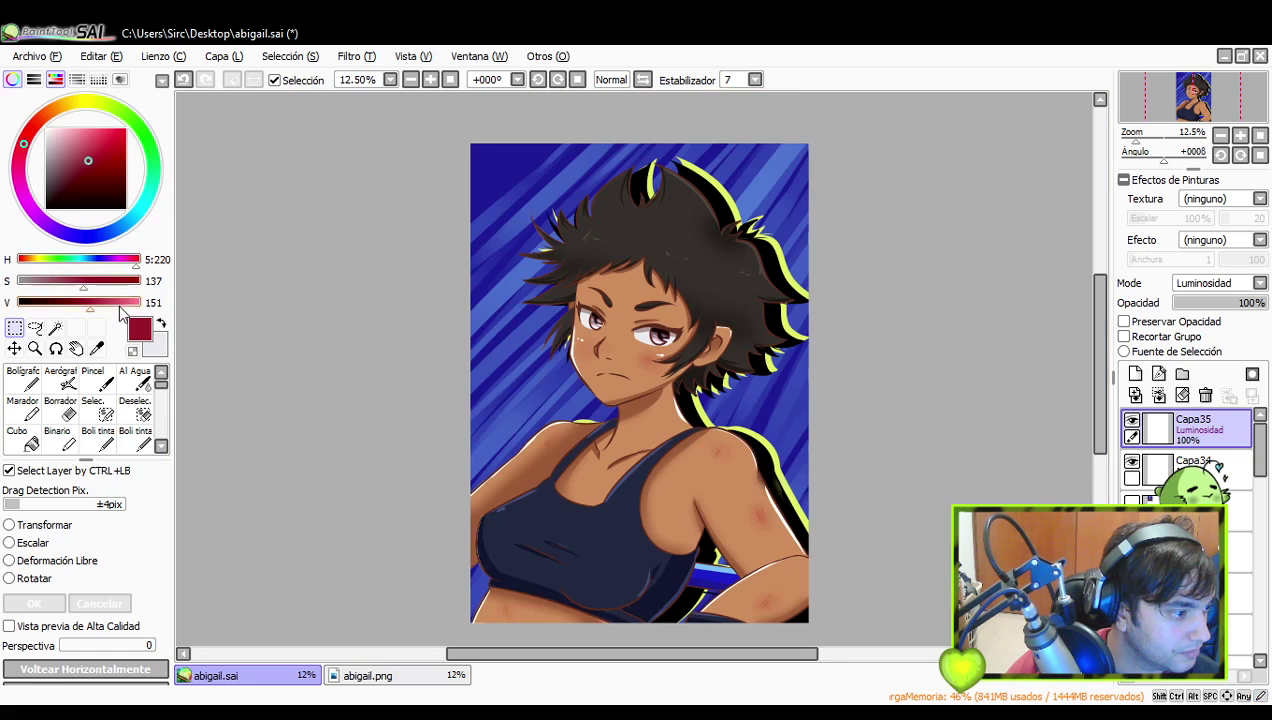
click(48, 262)
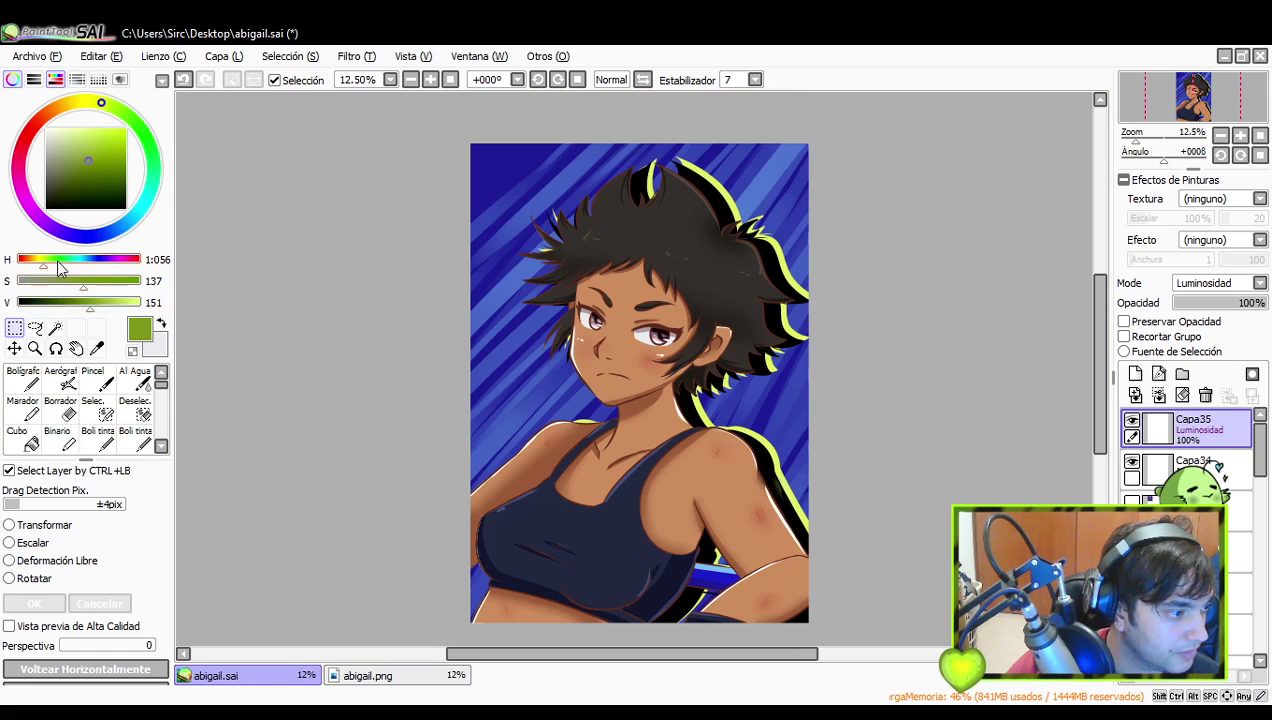
click(32, 262)
drag(33, 263, 30, 263)
drag(89, 304, 104, 308)
click(60, 380)
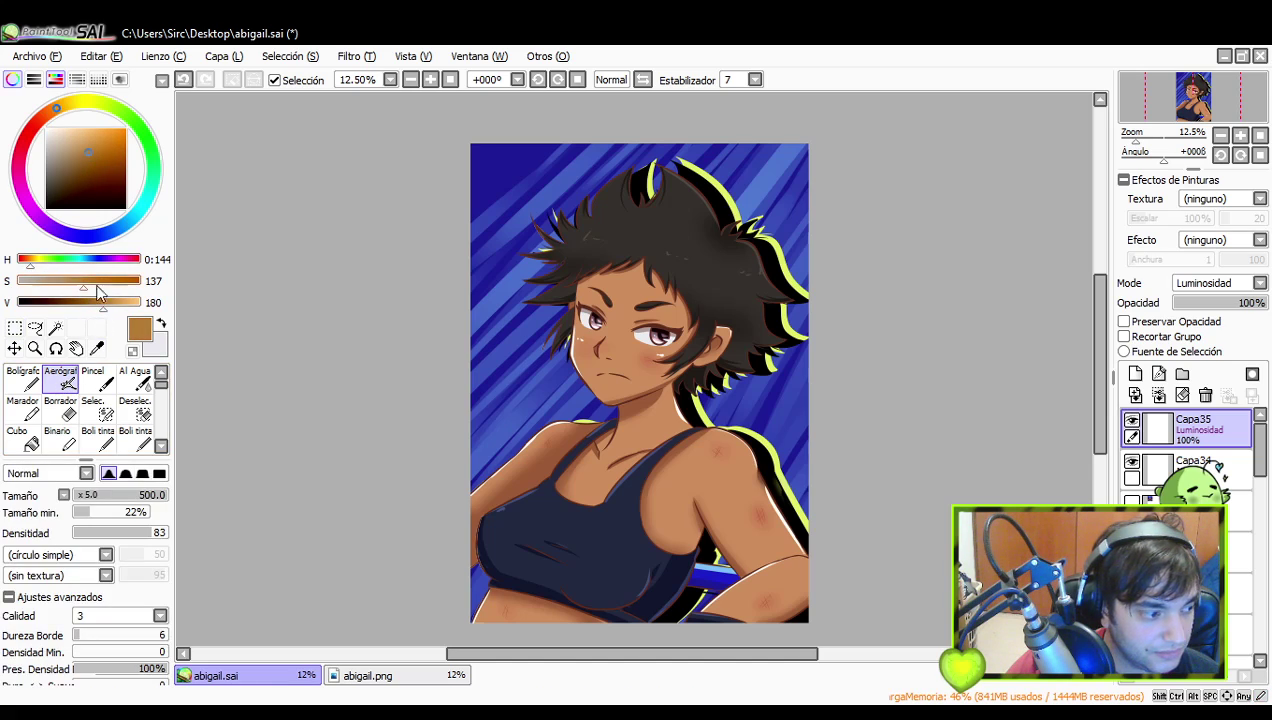
click(20, 261)
- Try a red airbrush glow below the chin and undo it
drag(599, 411, 595, 400)
key(ctrl+z)
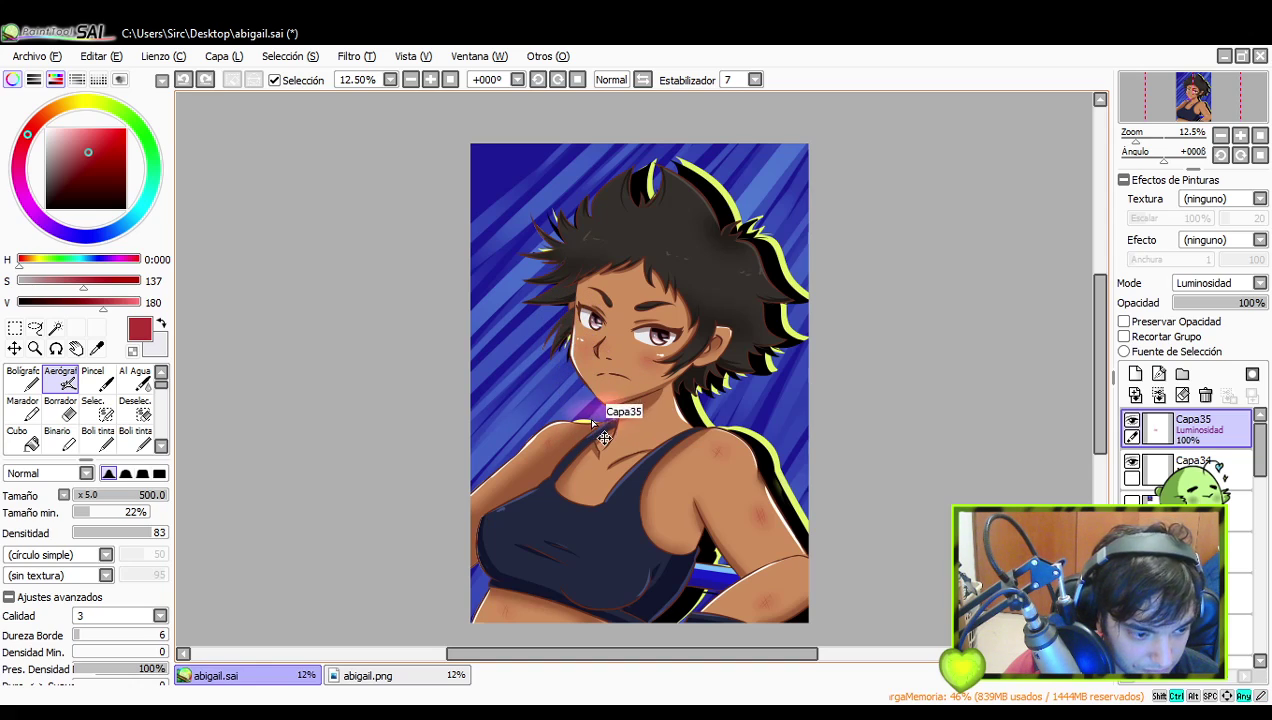
key(ctrl+z)
- Copy the entire figure image from abigail.png and paste it as a new layer at the top of abigail.sai
click(55, 328)
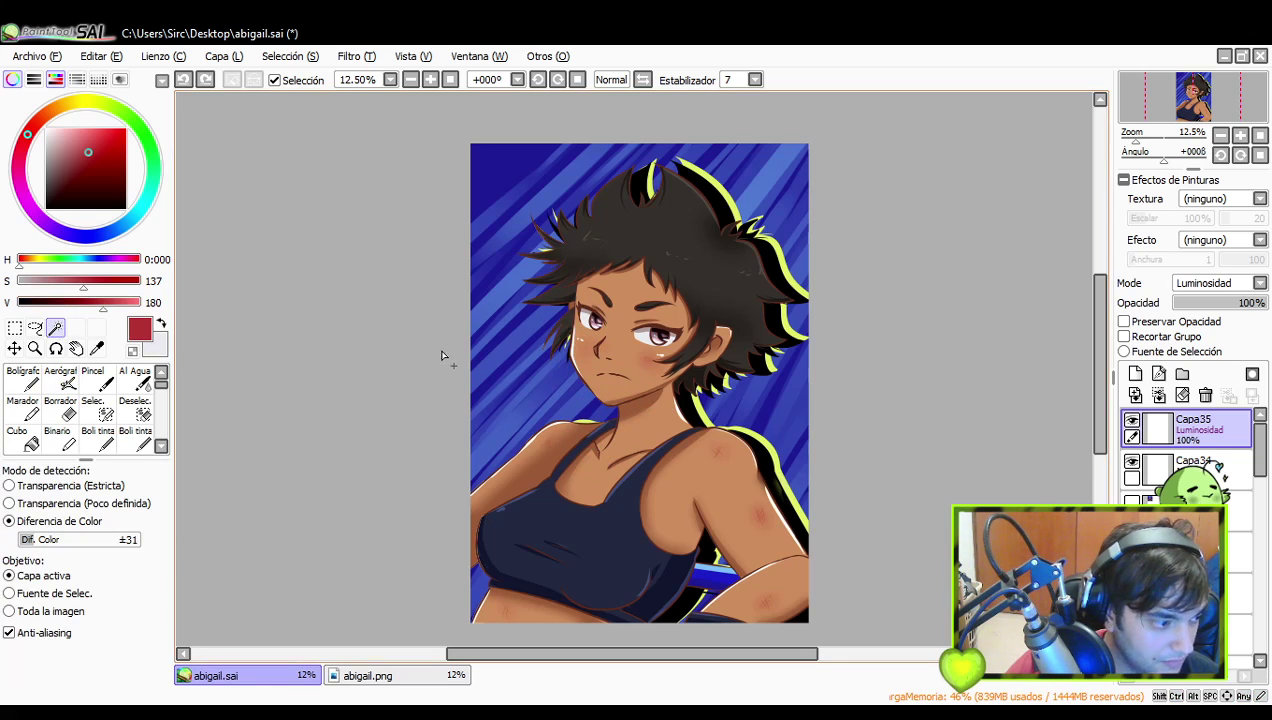
drag(1258, 455, 1255, 587)
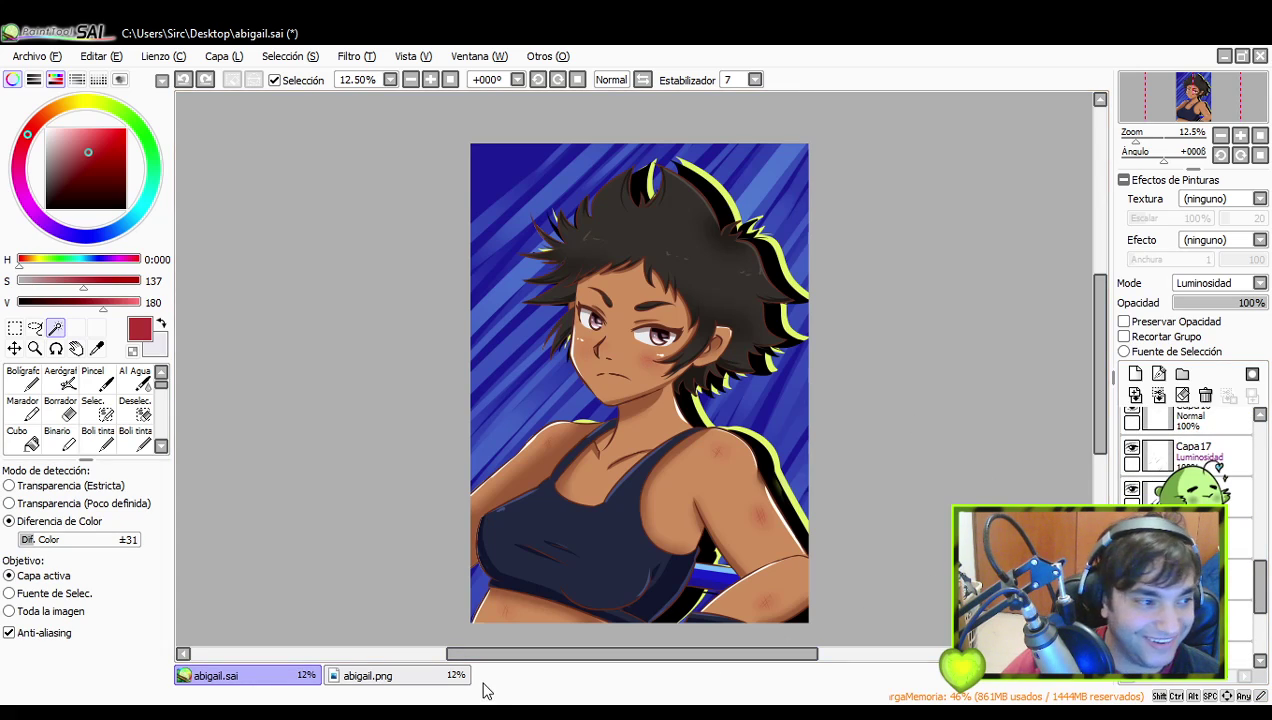
click(445, 676)
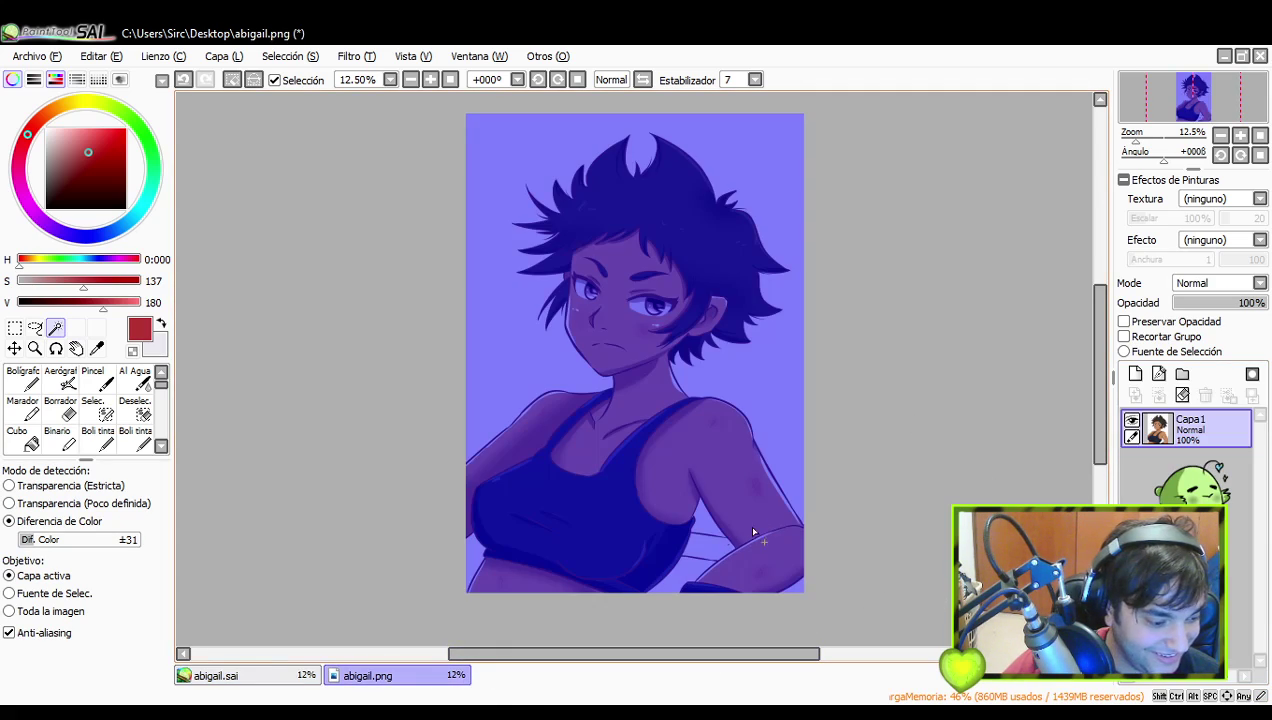
key(ctrl+t)
click(272, 678)
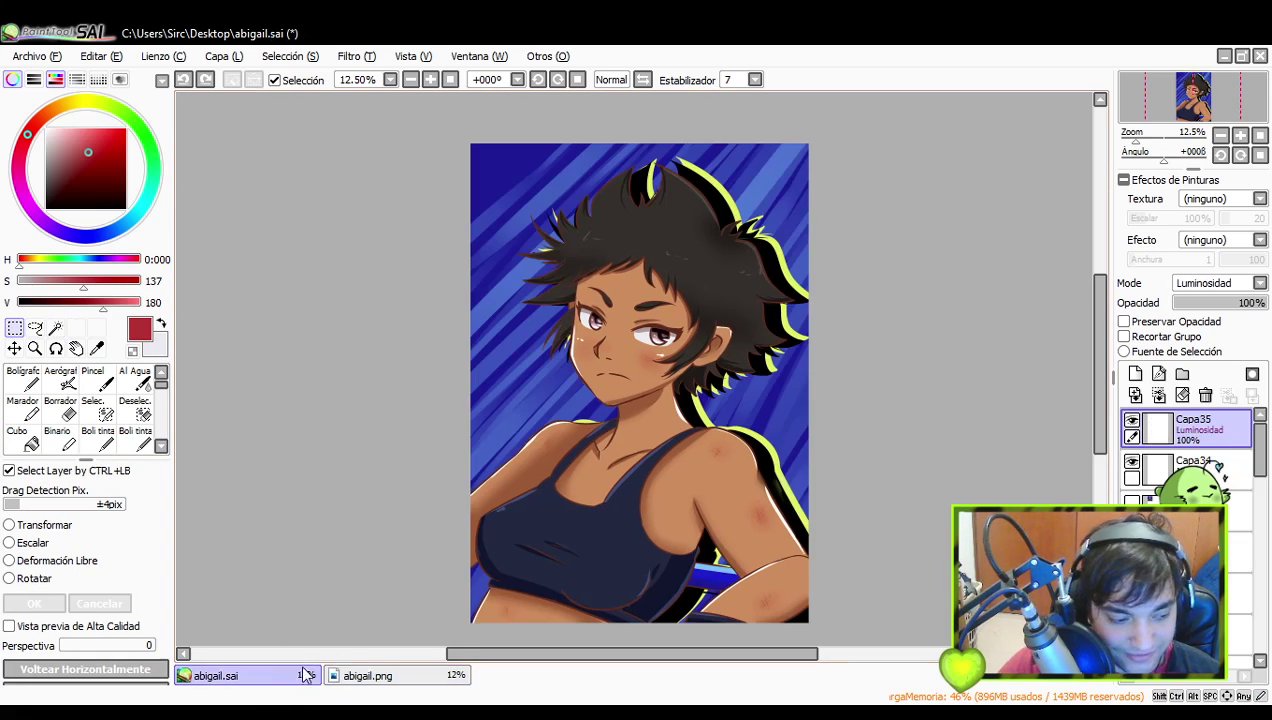
key(ctrl+v)
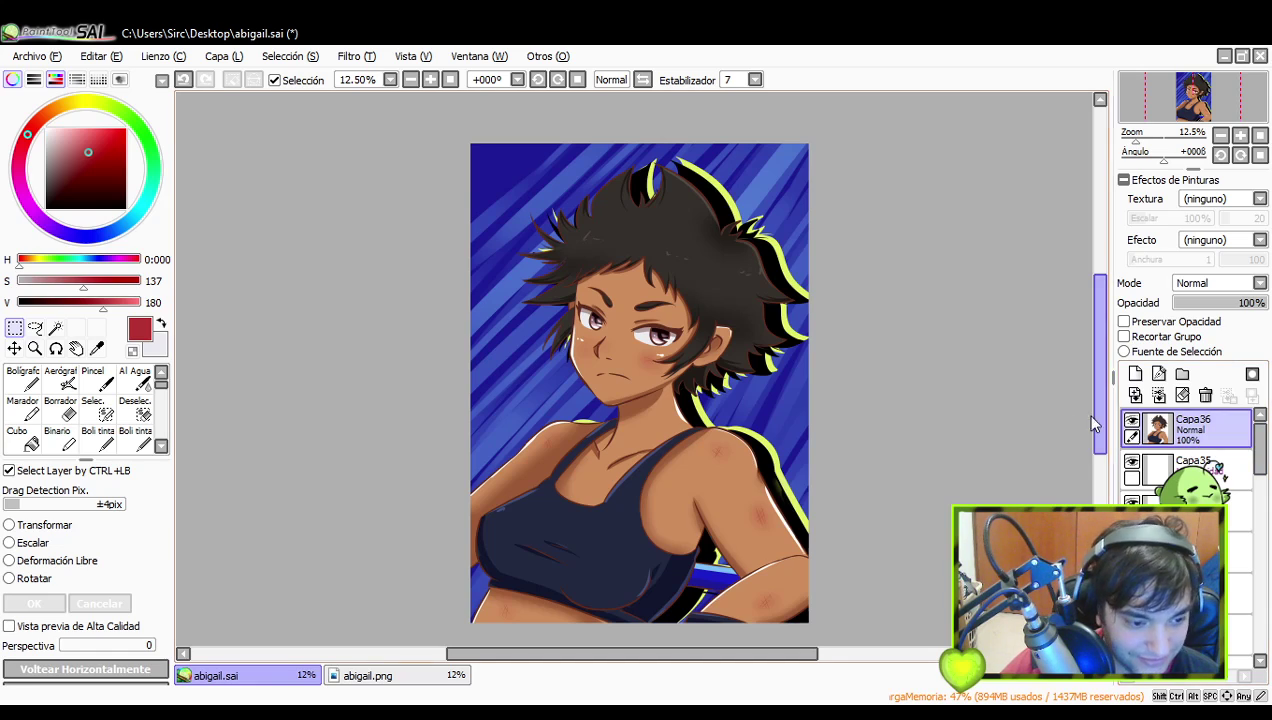
- Raise the Magic Wand's colour difference to ±247 and select the whole figure on the pasted layer
click(55, 328)
click(560, 495)
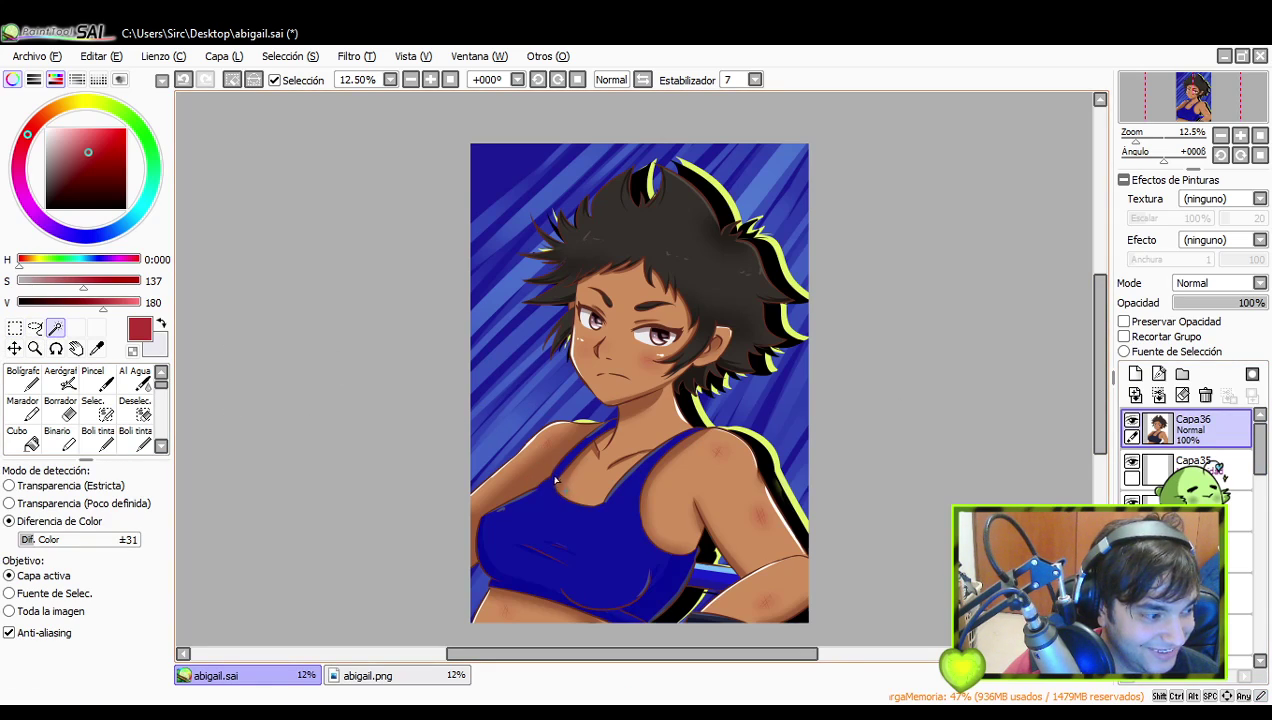
key(ctrl+z)
drag(73, 537, 95, 539)
click(545, 504)
key(ctrl+z)
drag(104, 539, 135, 540)
click(560, 505)
key(ctrl+z)
click(603, 510)
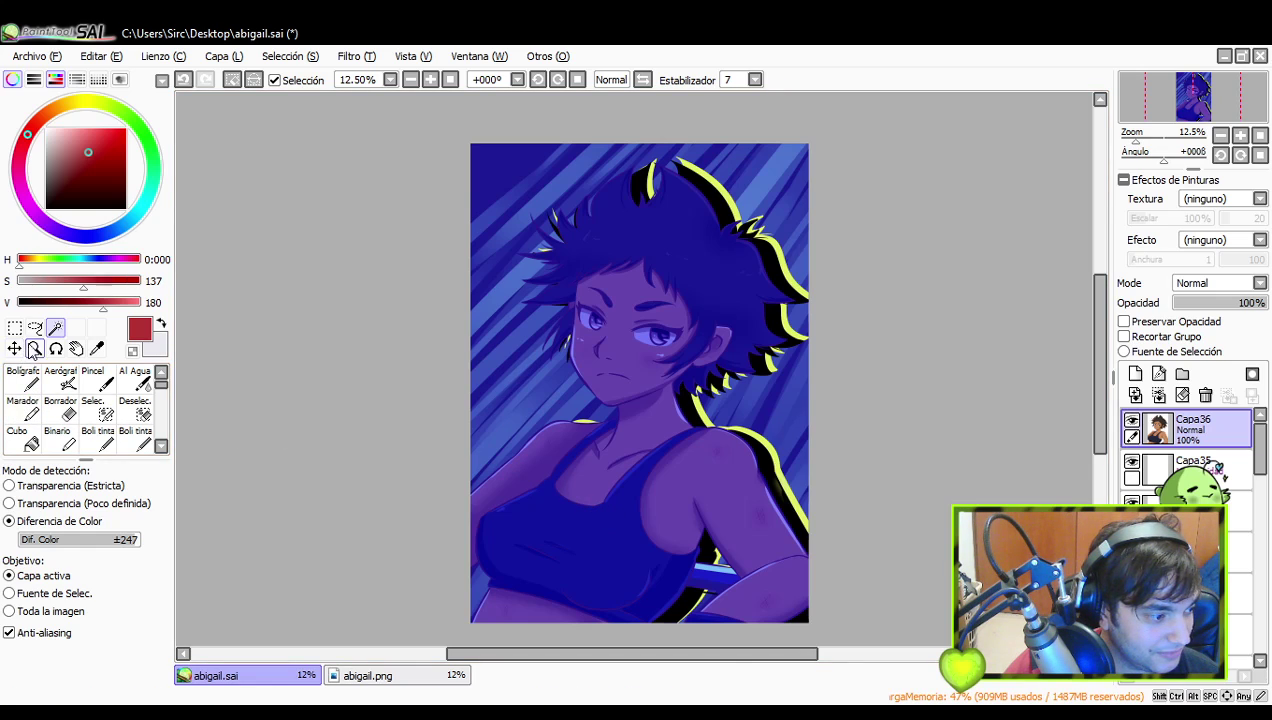
- Compare the pasted figure layer by toggling its visibility, and delete it while keeping the figure selection for airbrushing the Luminosidad layer
click(60, 378)
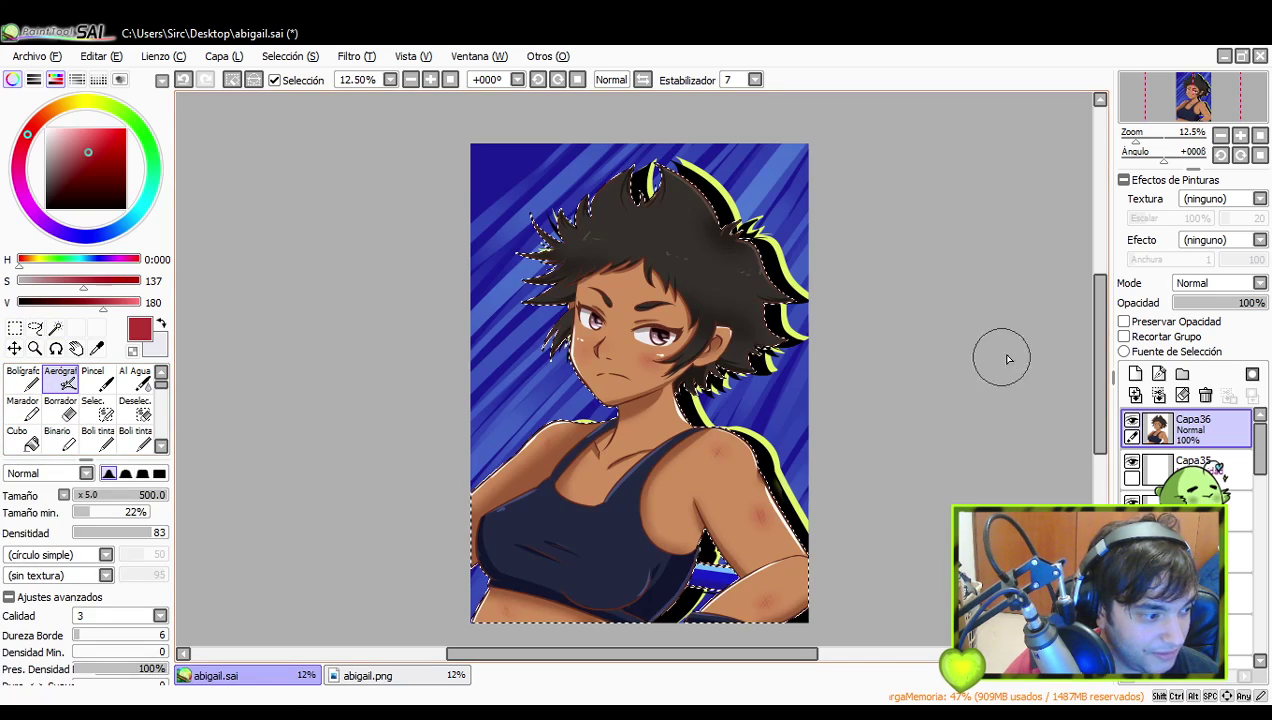
click(1131, 420)
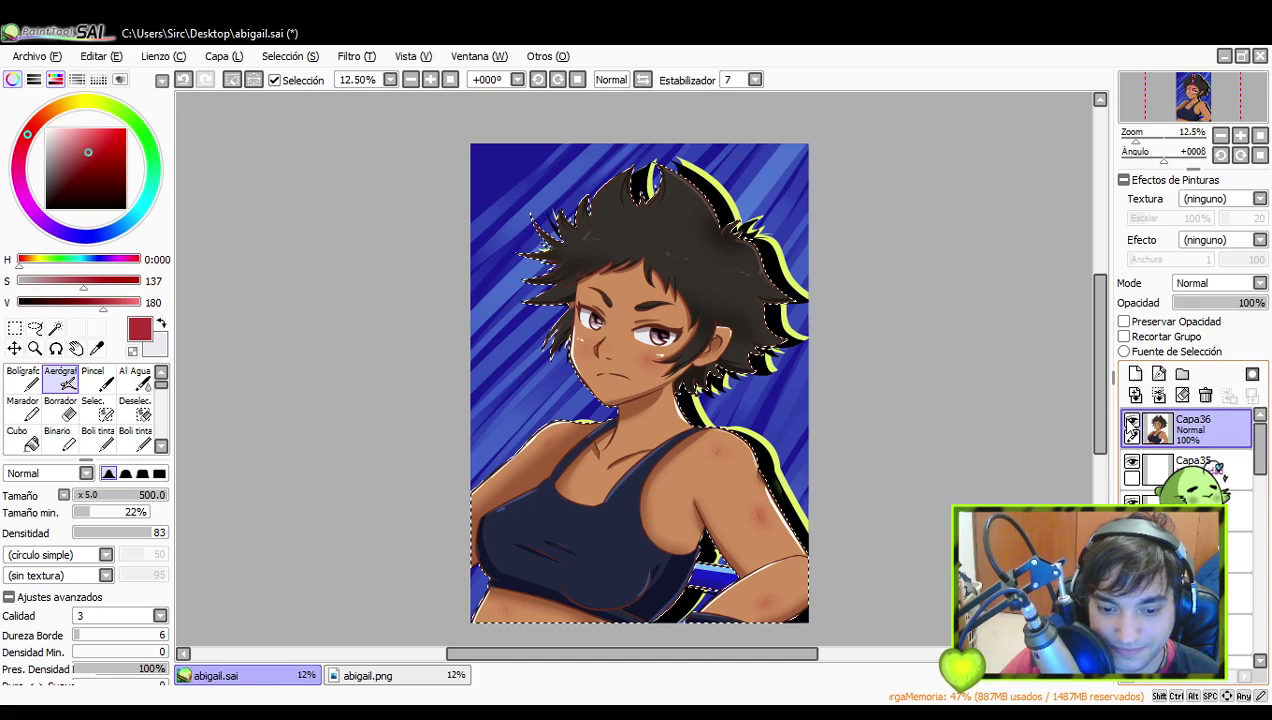
click(1131, 421)
click(1131, 421)
click(1131, 421)
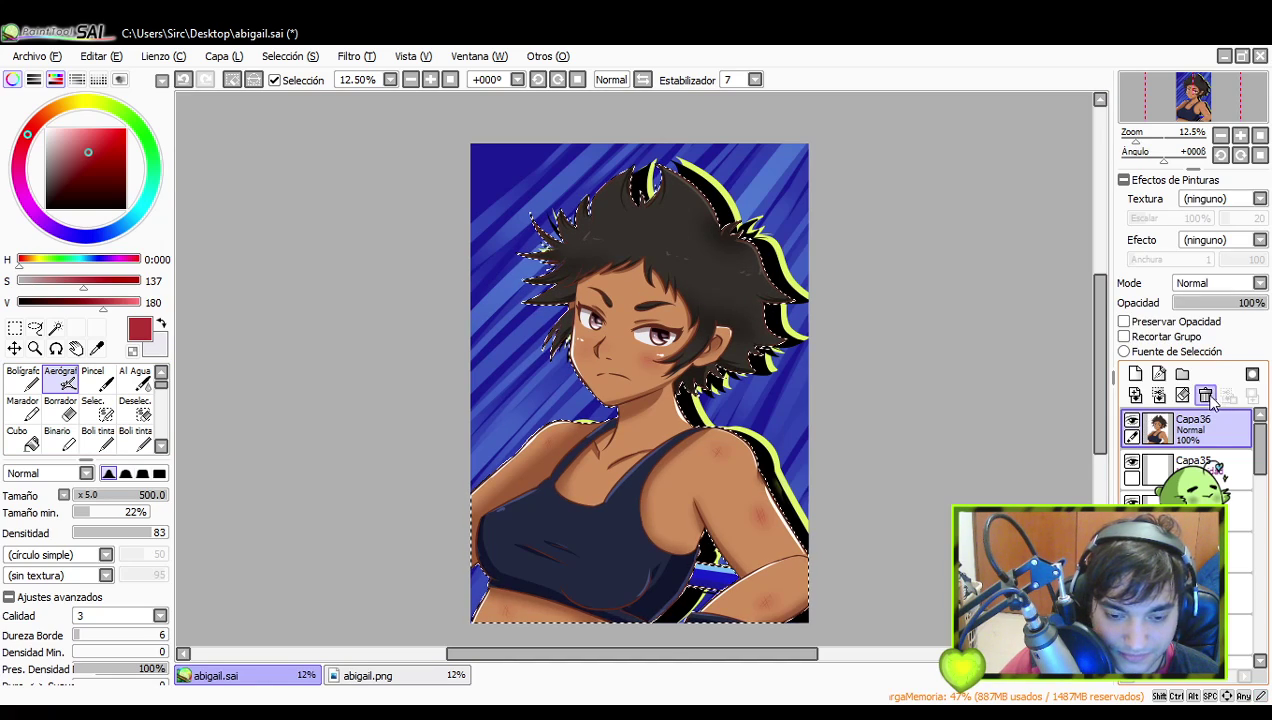
click(1205, 396)
click(1135, 374)
key(ctrl+z)
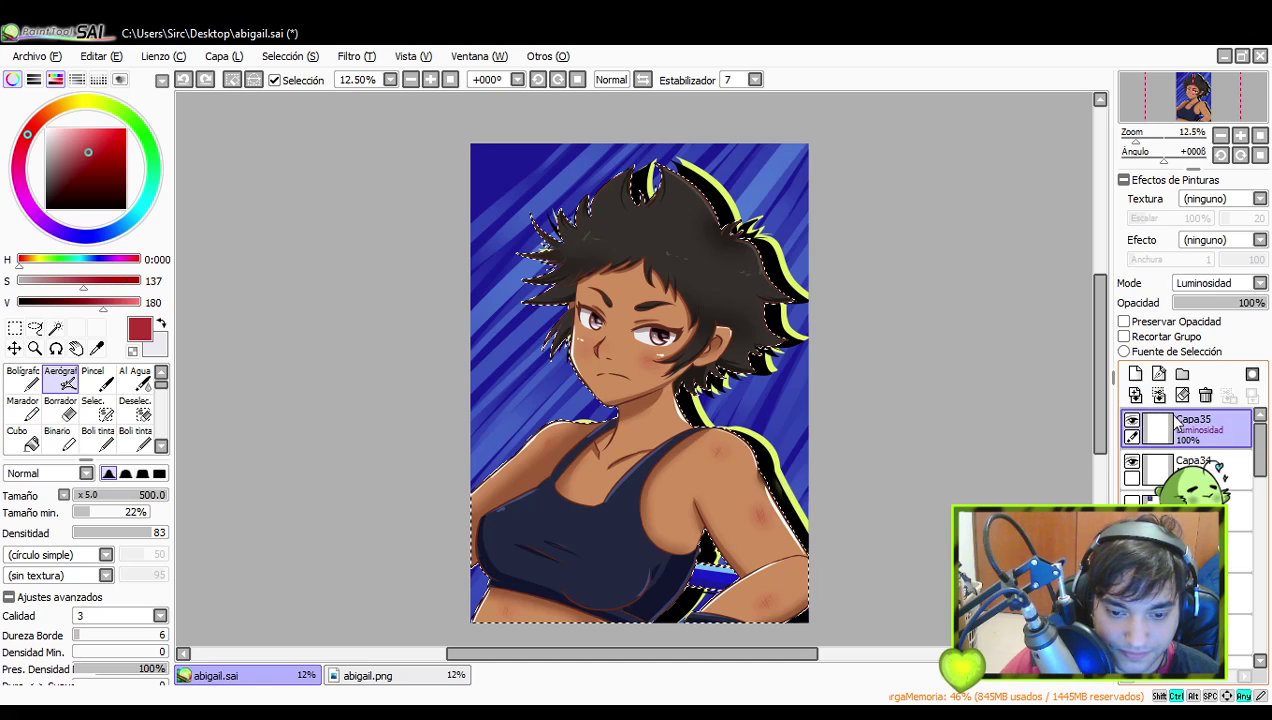
- Airbrush a red glow along the inner edges of the face, shoulders and arms within the selection
drag(560, 336, 622, 430)
key(ctrl+z)
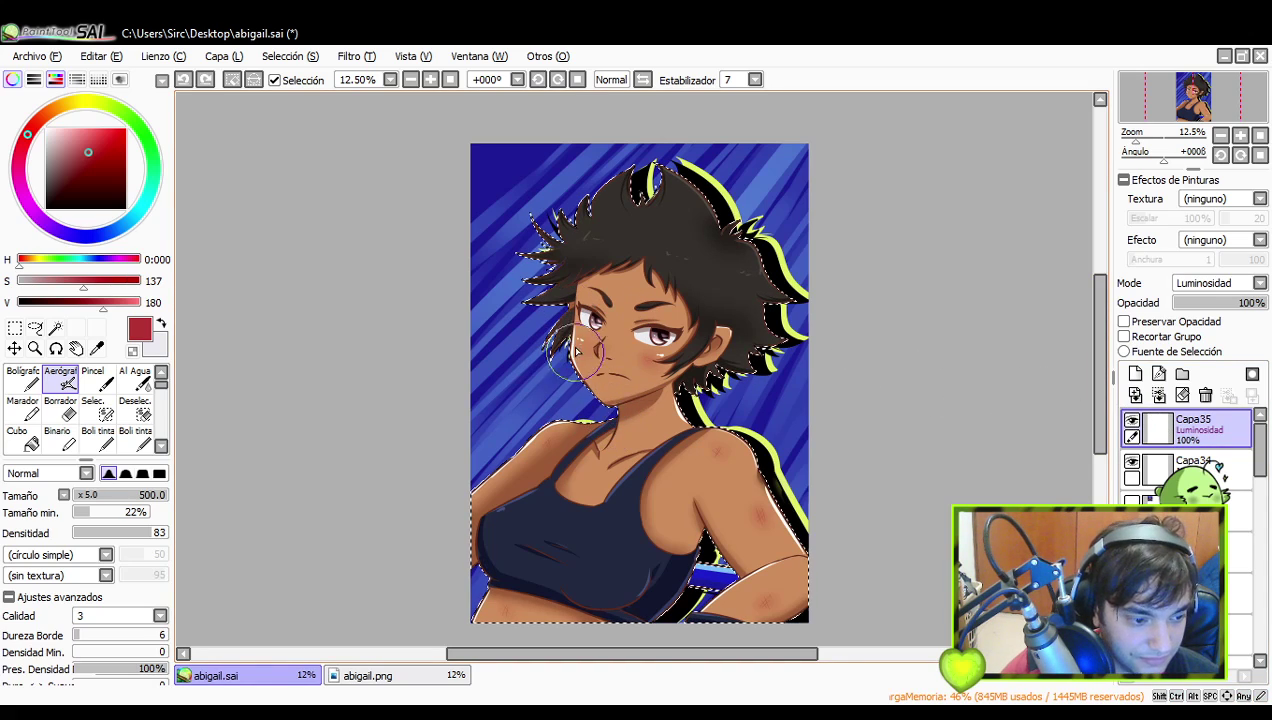
drag(572, 362, 607, 424)
key(ctrl+z)
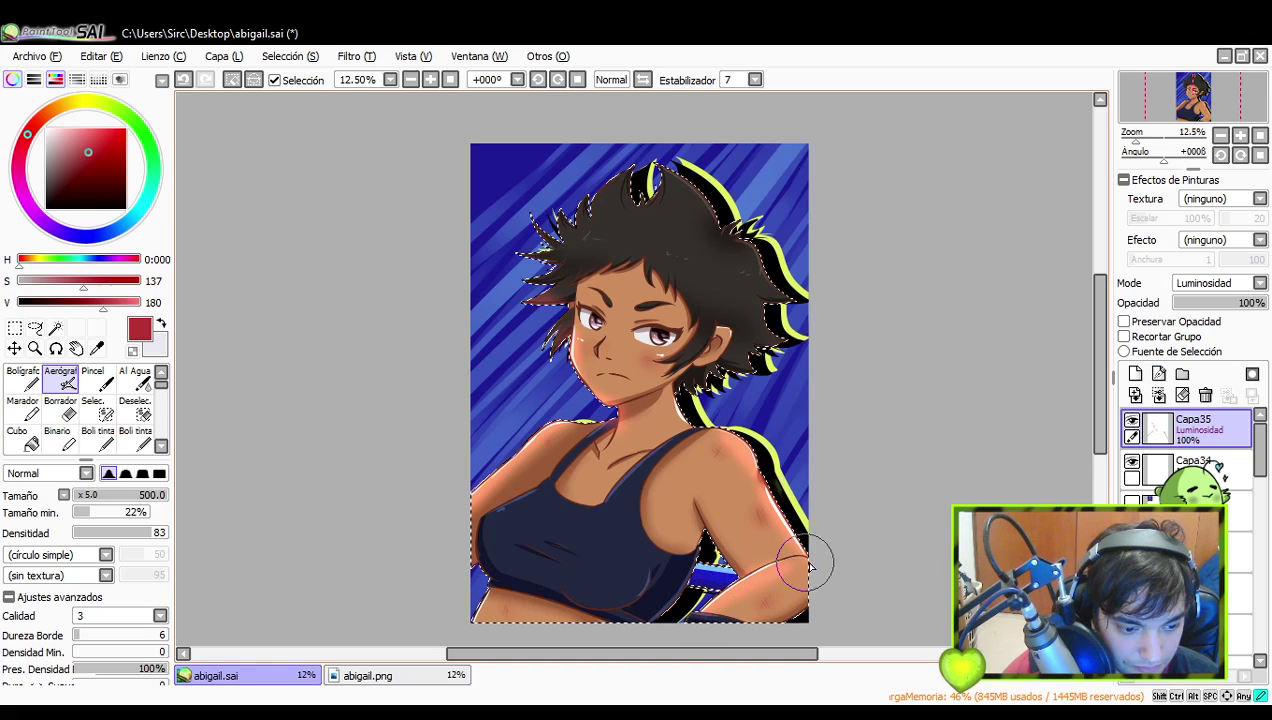
mouse_move(770, 573)
mouse_down()
mouse_move(698, 616)
mouse_move(811, 562)
mouse_move(771, 575)
mouse_move(690, 558)
mouse_up()
key(ctrl+z)
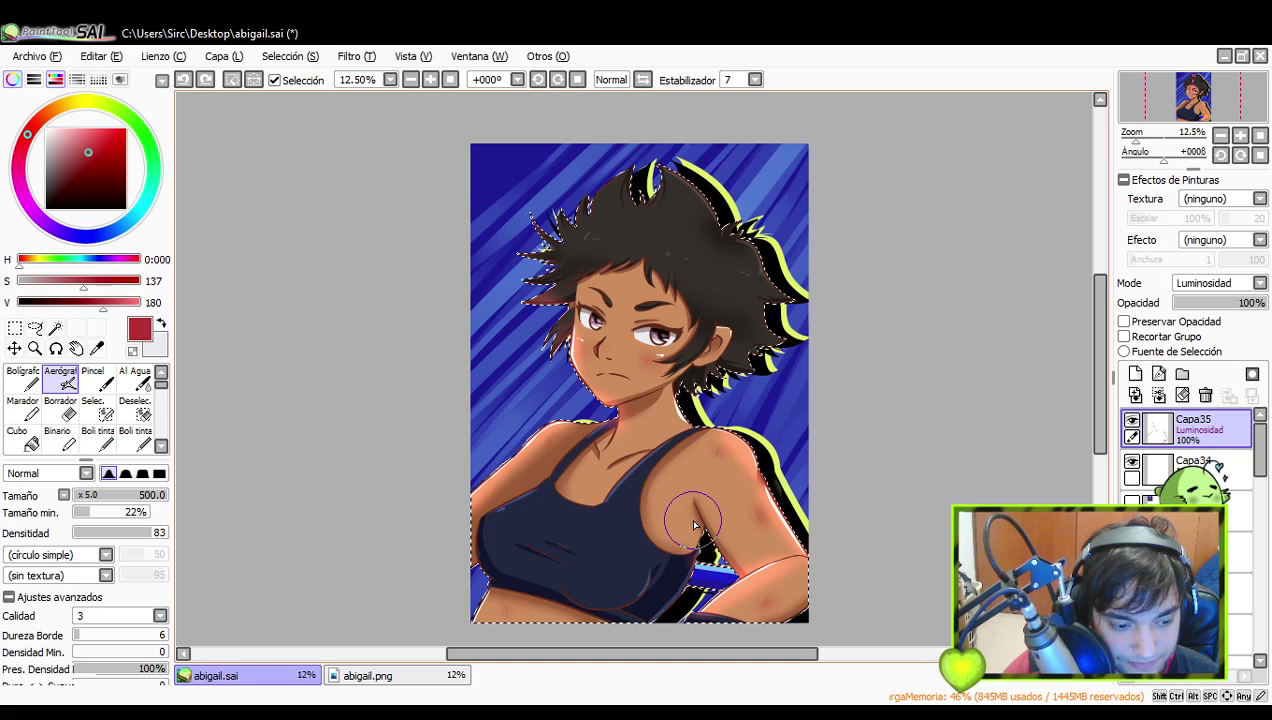
- Extend the red glow to the waist's edge and the hair tips beside the face
drag(498, 582, 471, 617)
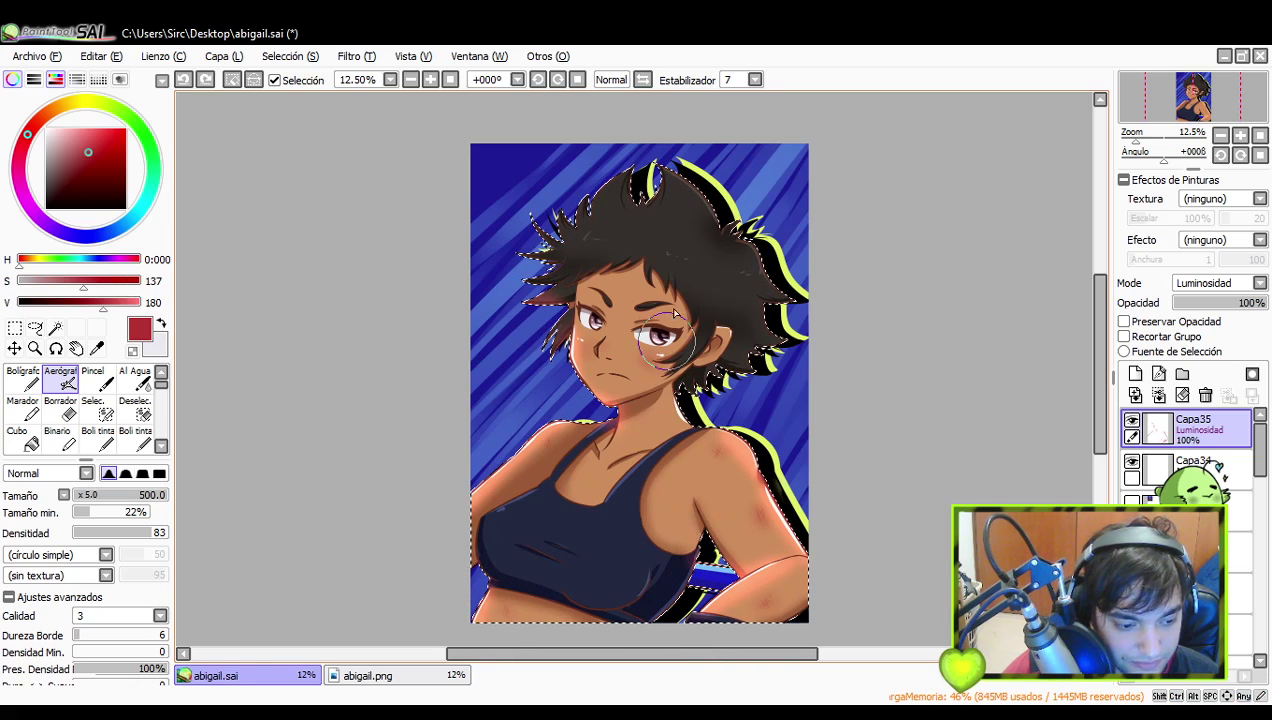
drag(663, 264, 663, 308)
drag(522, 312, 542, 294)
key(ctrl+z)
key(ctrl+z)
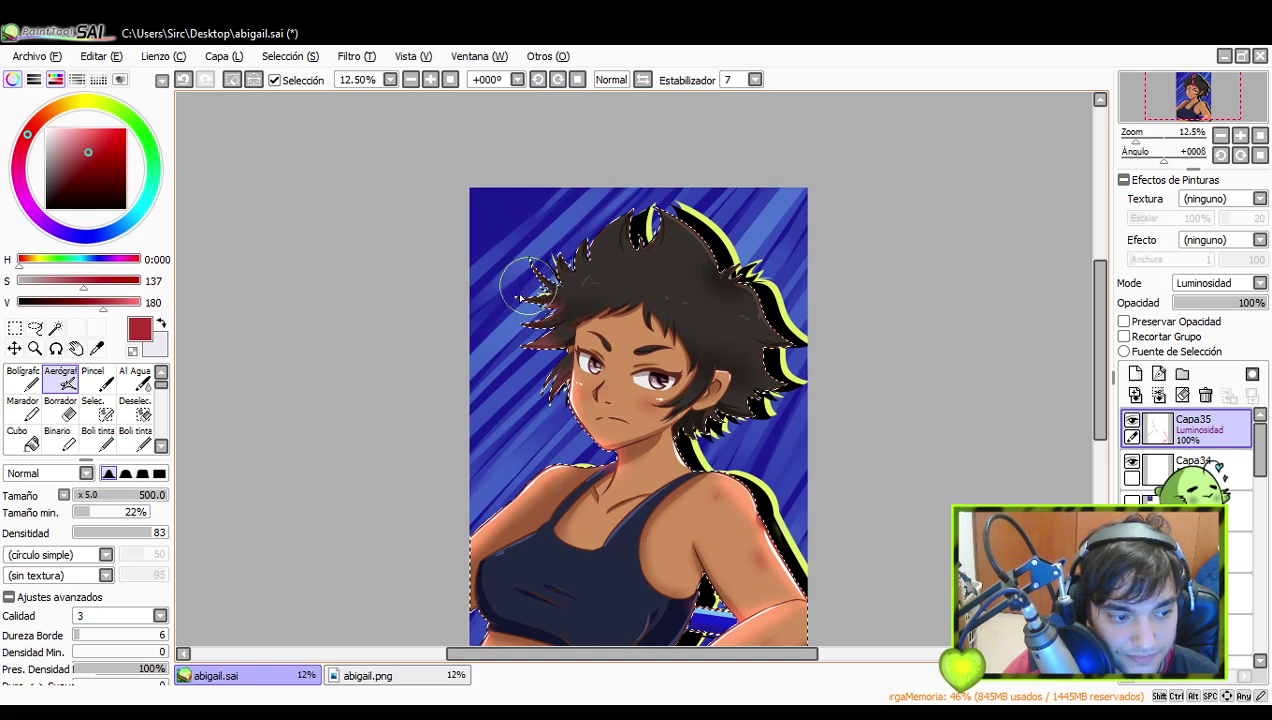
- Try a glow in the silhouette's yellow-green on the hair and one in magenta on the shoulder, undoing both
alt+click(728, 245)
mouse_move(549, 278)
mouse_down()
mouse_move(557, 245)
mouse_move(542, 257)
mouse_move(566, 291)
mouse_up()
key(ctrl+z)
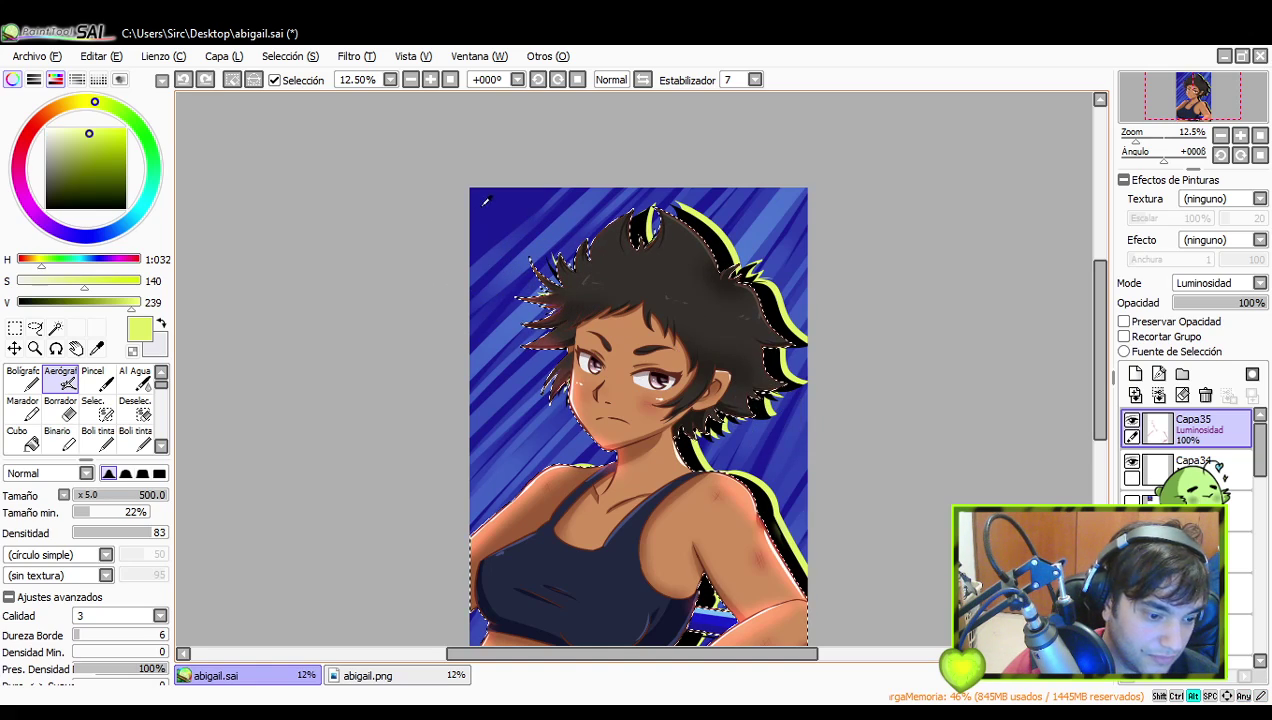
click(124, 259)
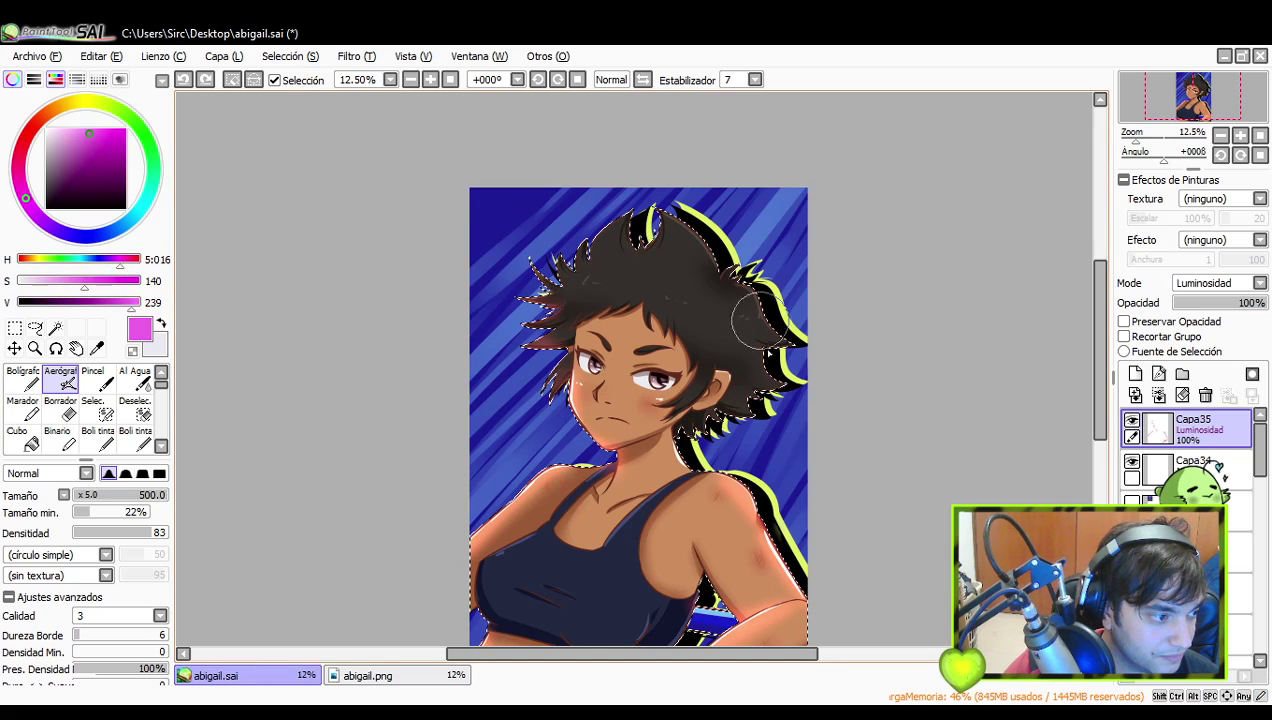
key(ctrl+z)
mouse_move(692, 459)
mouse_down()
mouse_move(712, 436)
mouse_move(728, 487)
mouse_up()
key(ctrl+y)
key(ctrl+z)
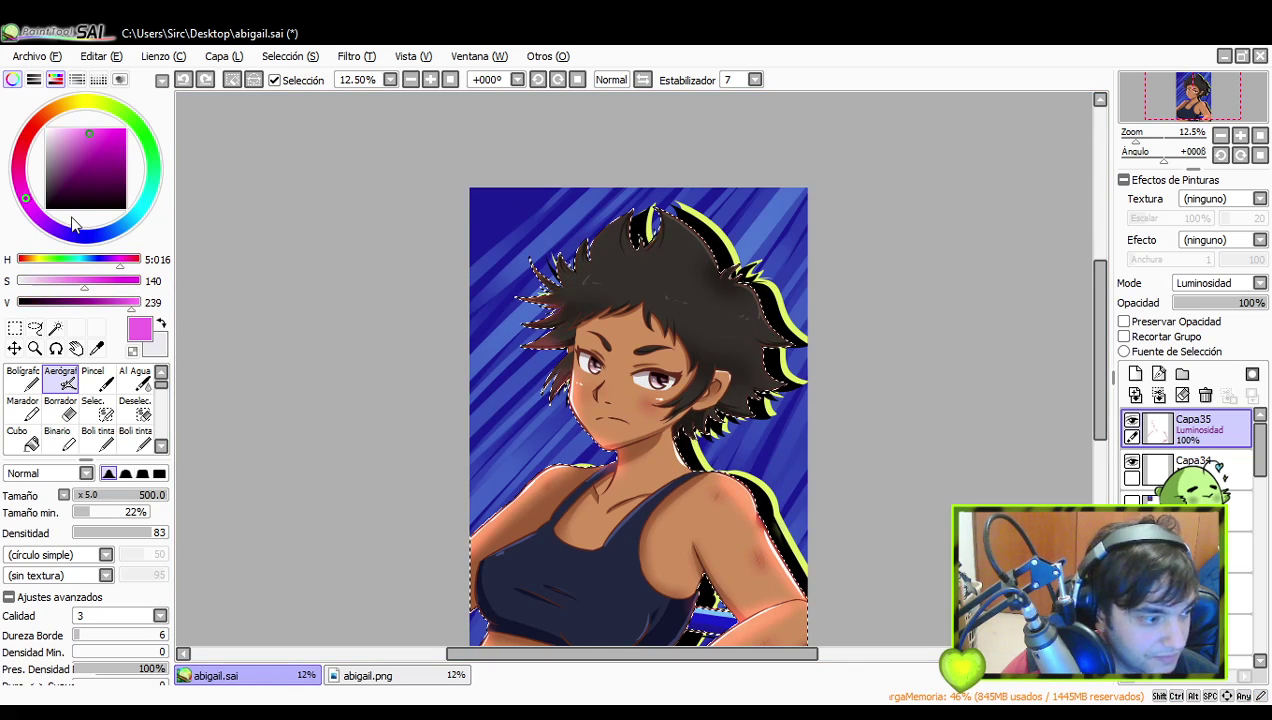
- Switch to violet at H 4:079, S 140, V 239 and airbrush a glow along the shoulder, upper arm and outer hair edge
click(76, 222)
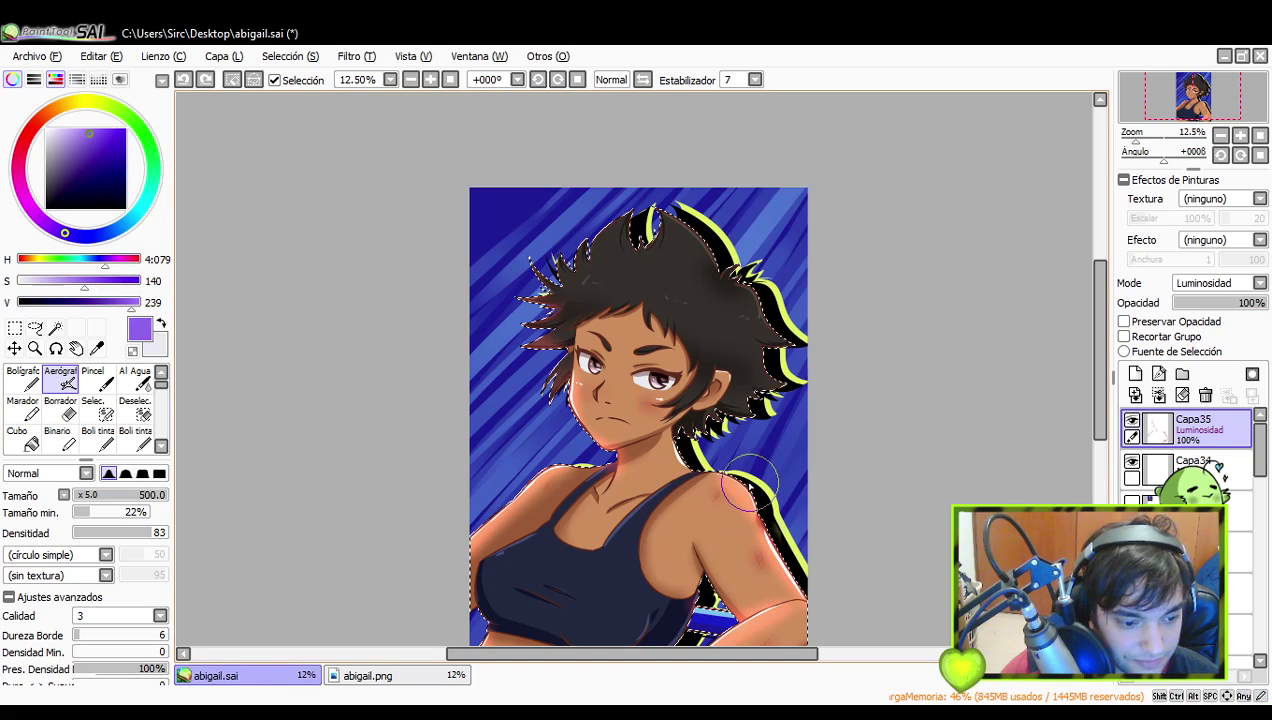
mouse_move(704, 473)
mouse_down()
mouse_move(746, 548)
mouse_move(713, 465)
mouse_move(767, 537)
mouse_move(706, 455)
mouse_move(700, 468)
mouse_move(762, 520)
mouse_up()
key(ctrl+z)
key(ctrl+z)
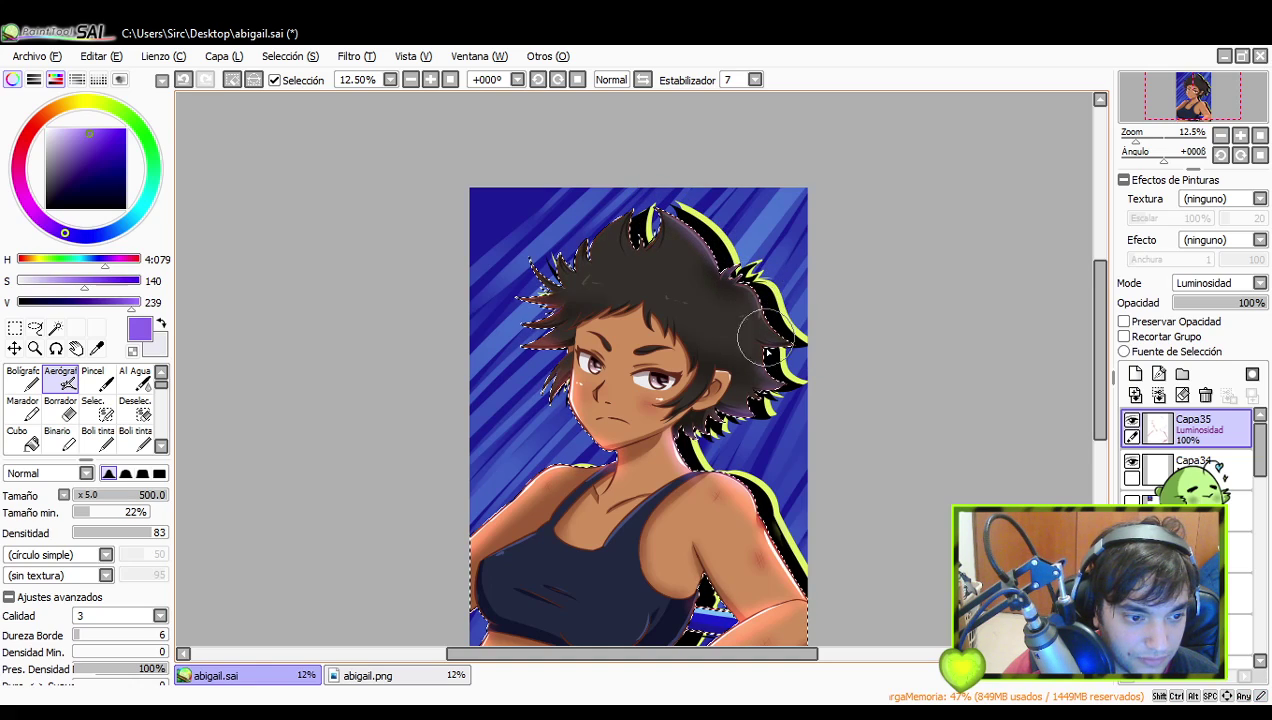
drag(804, 551, 783, 498)
key(ctrl+z)
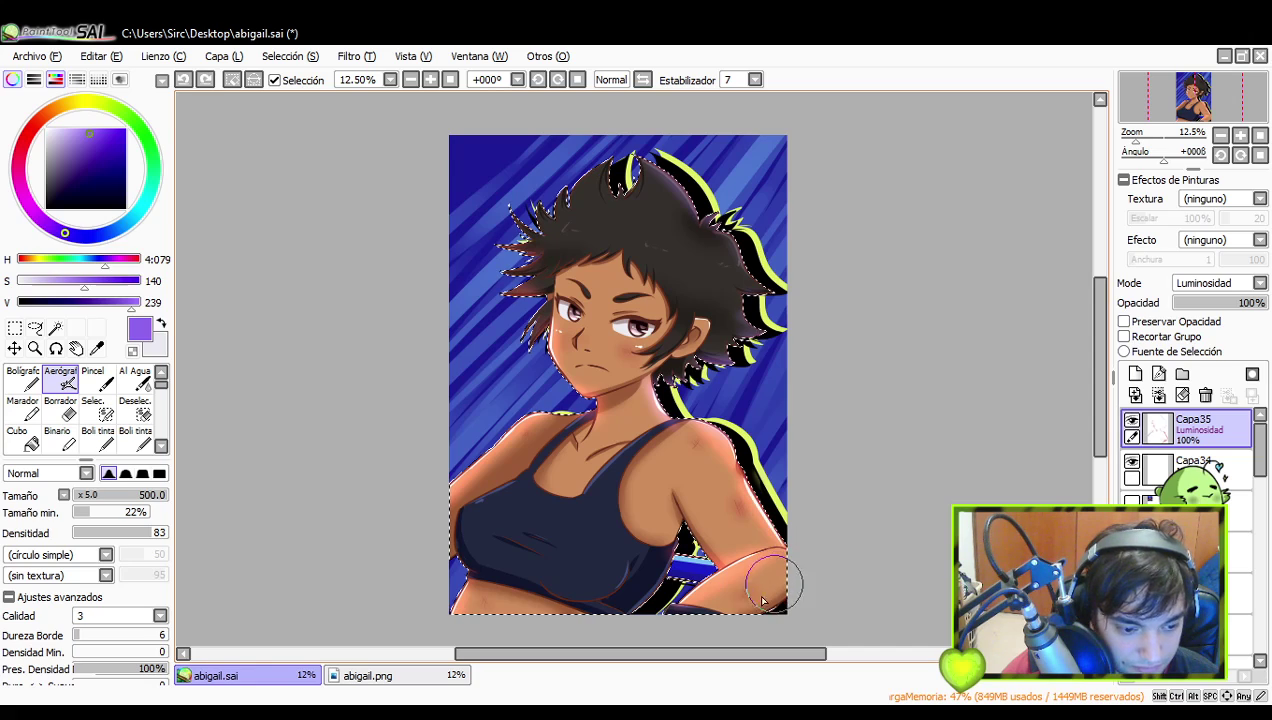
- Airbrush the violet glow along the forearm and the edges of the sports top
key(ctrl+z)
mouse_move(722, 578)
mouse_down()
mouse_move(668, 547)
mouse_move(629, 611)
mouse_move(677, 515)
mouse_move(675, 548)
mouse_move(602, 634)
mouse_up()
key(ctrl+z)
key(ctrl+z)
drag(450, 494, 525, 468)
key(ctrl+z)
key(ctrl+z)
drag(467, 502, 515, 469)
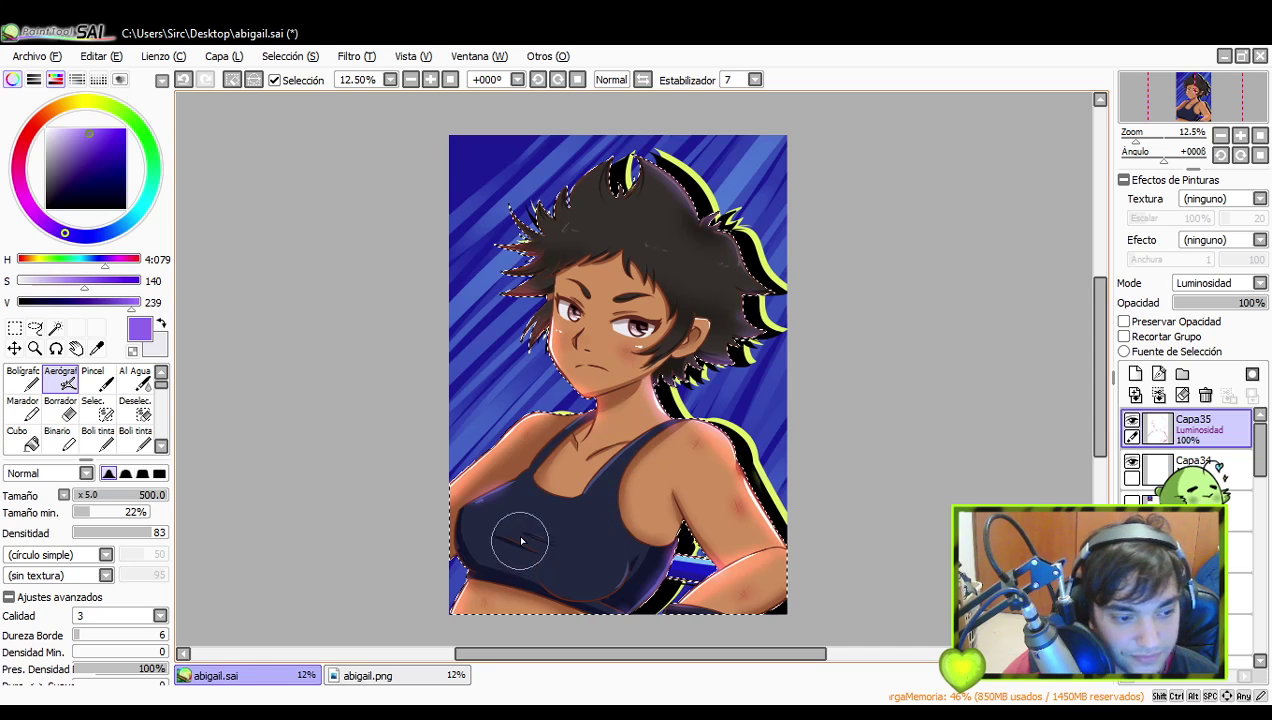
- Test violet touches around the top's strap and neck, and tint the irises of both eyes violet
key(ctrl+z)
drag(616, 430, 604, 489)
key(ctrl+z)
drag(619, 383, 629, 391)
key(ctrl+z)
key(ctrl+z)
drag(556, 367, 562, 375)
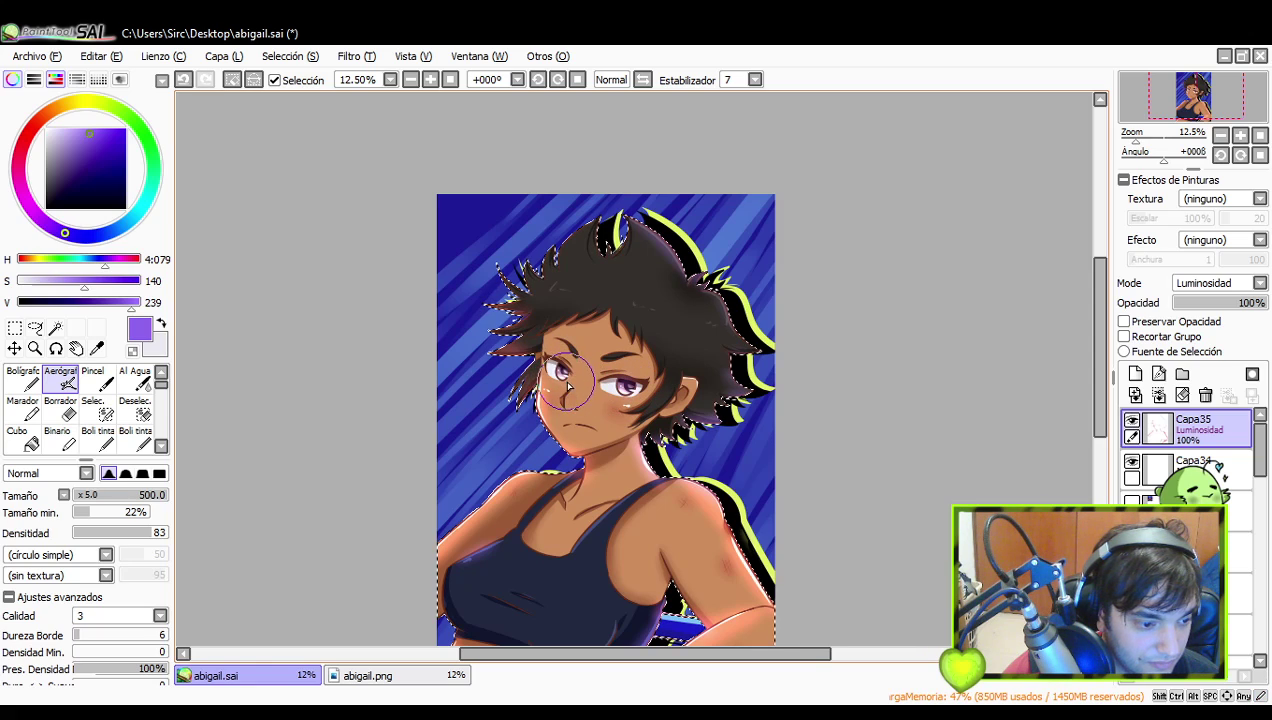
- Airbrush violet touches on the hair's lower tips and the spikes on the face side
drag(708, 397, 717, 400)
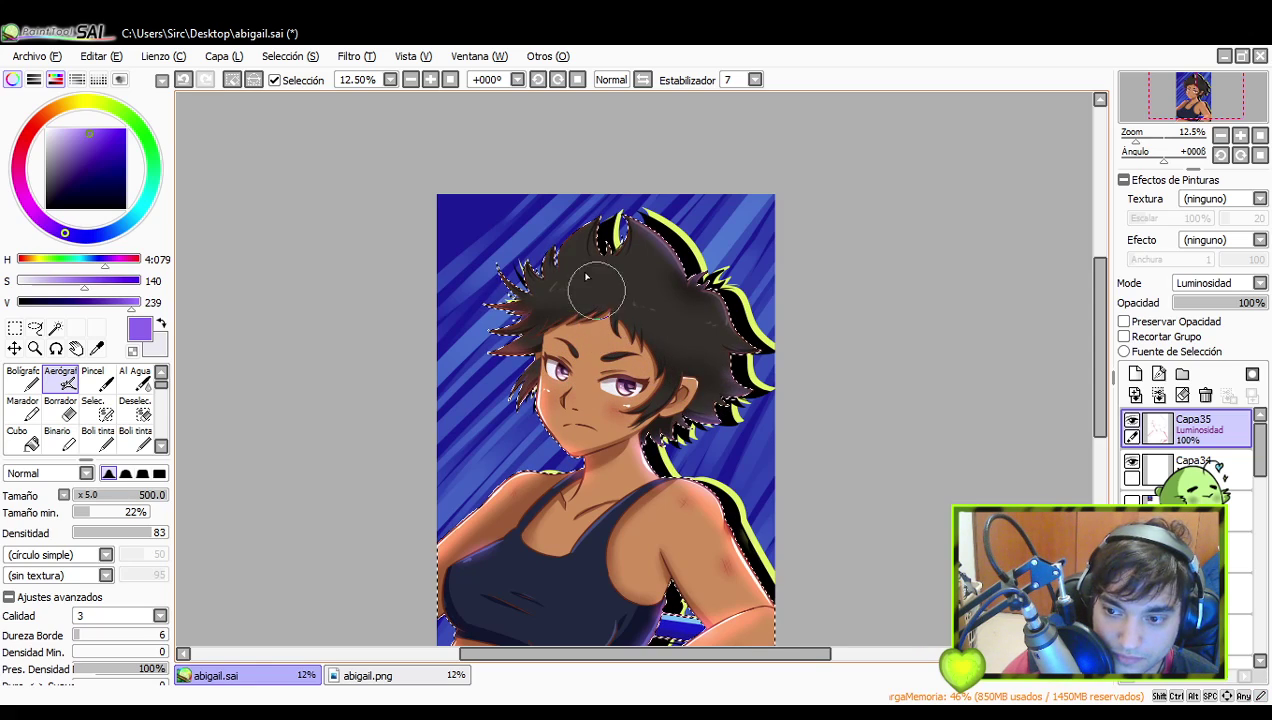
key(ctrl+z)
mouse_move(519, 300)
mouse_down()
mouse_move(534, 262)
mouse_move(543, 280)
mouse_move(554, 240)
mouse_move(557, 278)
mouse_move(527, 251)
mouse_up()
key(ctrl+z)
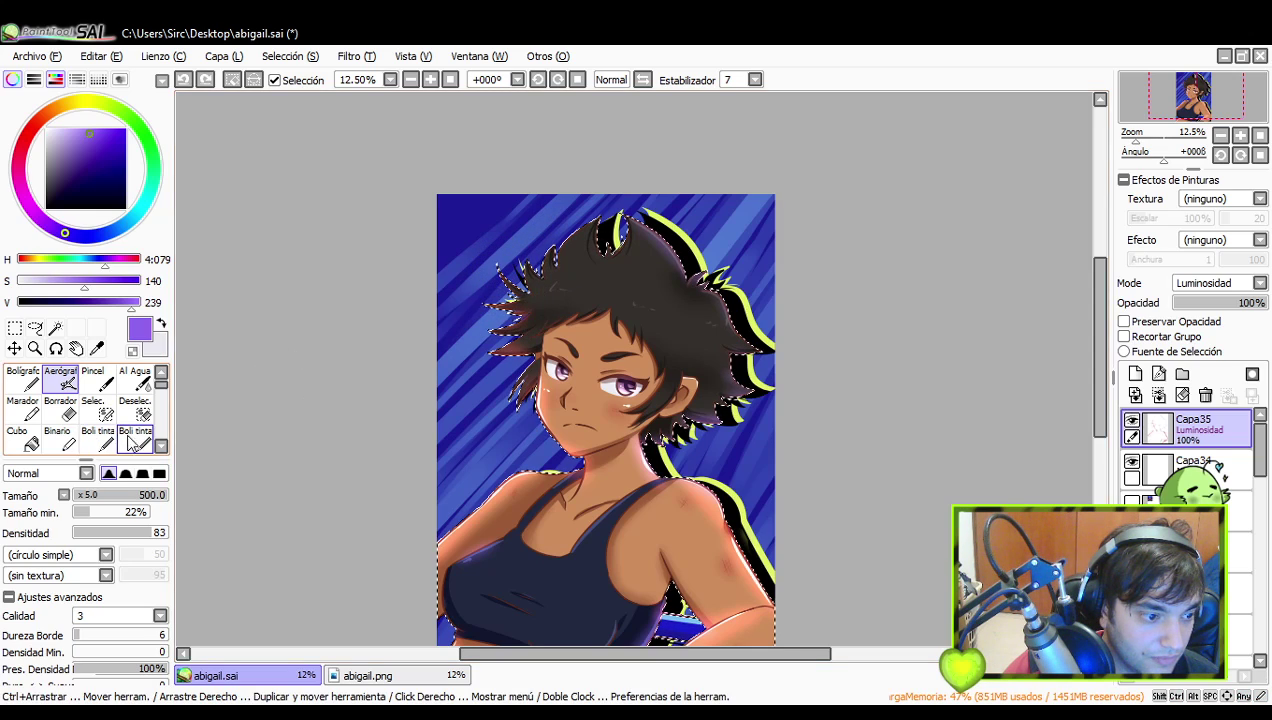
- Soften the glow at the hair's edge and under the arm using the Desenf. brush at size 210
scroll(112, 428, down, 3)
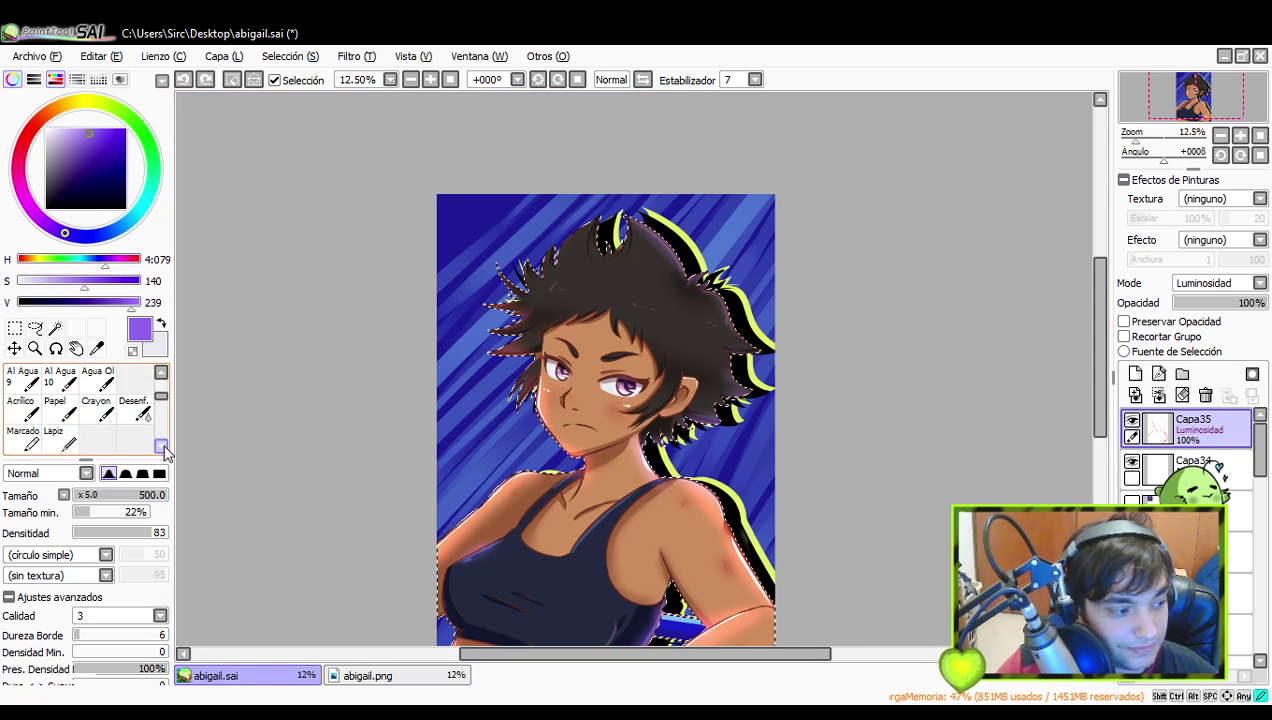
click(133, 408)
mouse_move(100, 497)
mouse_down()
mouse_move(129, 498)
mouse_move(97, 501)
mouse_move(113, 498)
mouse_up()
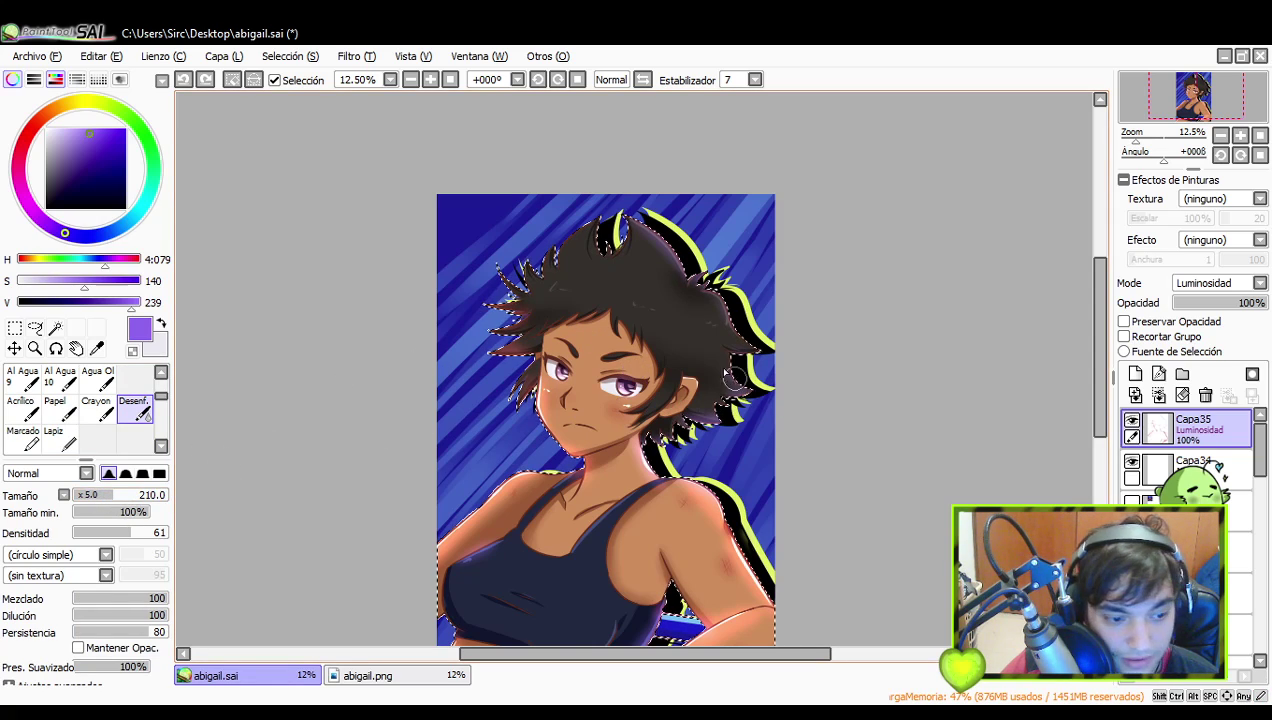
drag(718, 368, 728, 385)
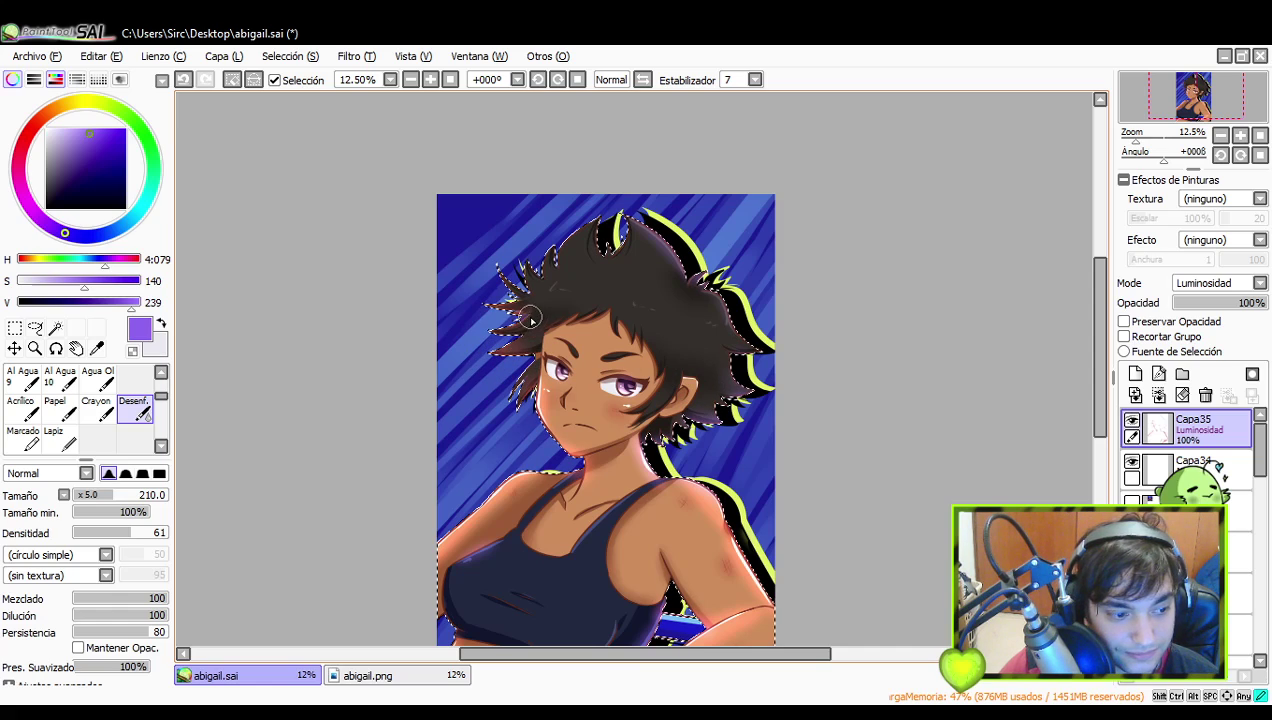
drag(688, 604, 680, 611)
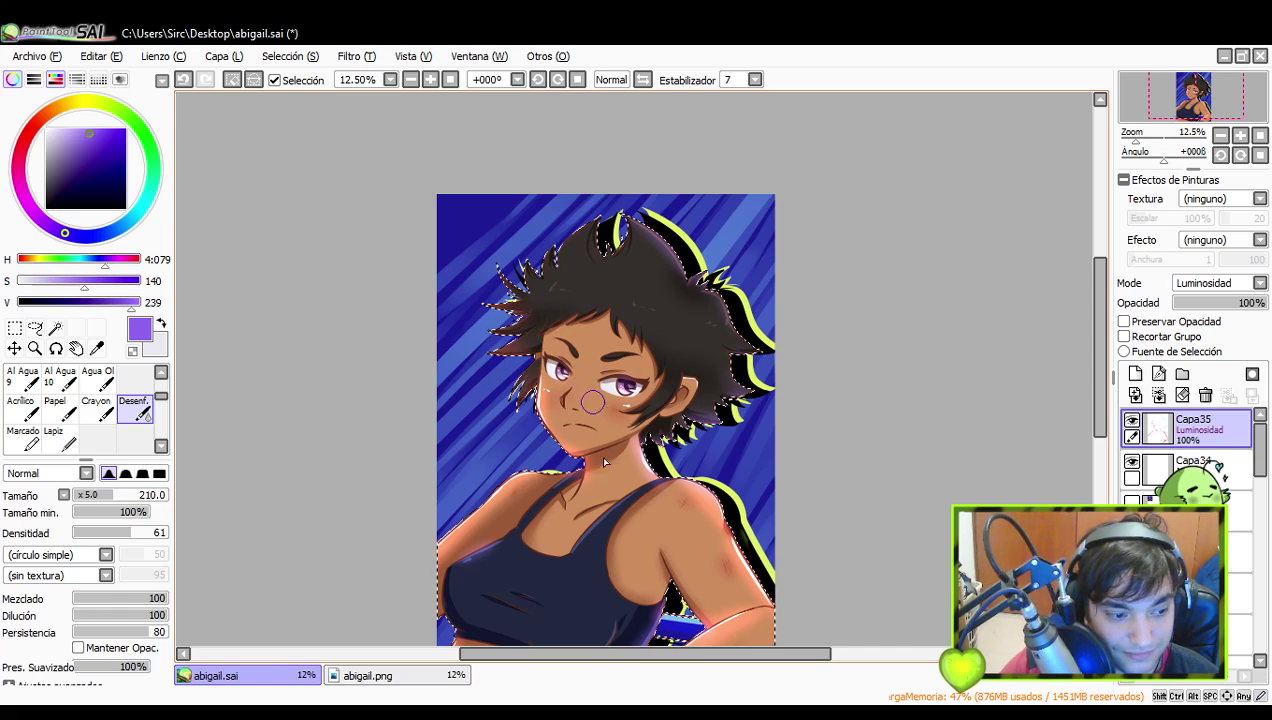
- Blend the glow along the outer shoulder and upper arm with the Desenf. brush, undoing the last stroke
mouse_move(501, 496)
mouse_down()
mouse_move(461, 551)
mouse_move(532, 514)
mouse_up()
drag(690, 583, 659, 544)
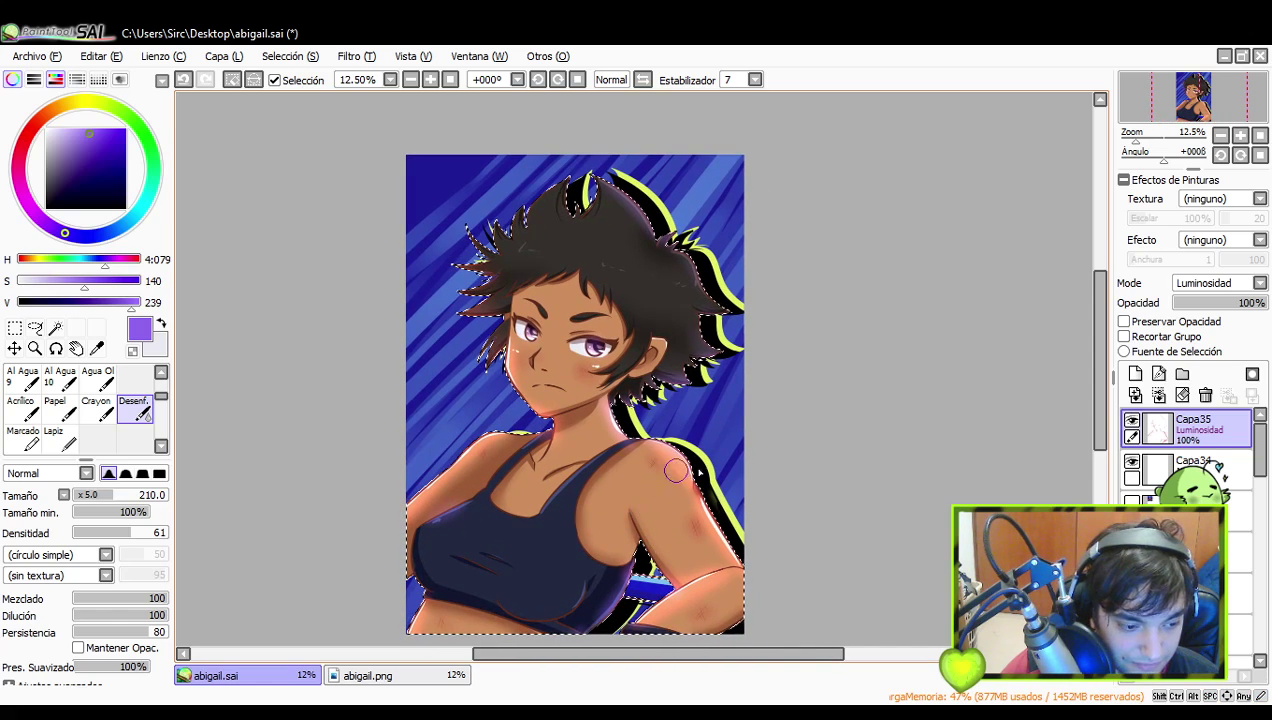
drag(688, 490, 736, 583)
drag(692, 513, 703, 519)
key(ctrl+z)
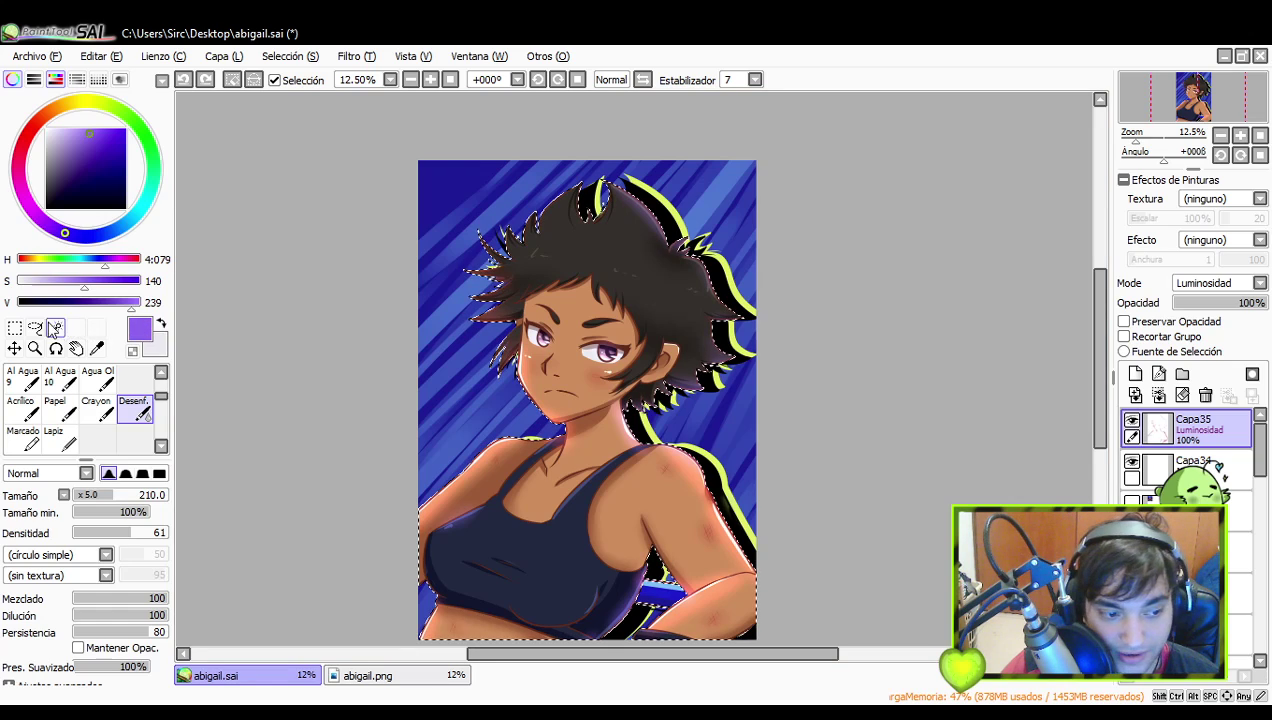
- Clear the figure selection, add a new layer, and select a rectangle slightly inside all four canvas edges
click(14, 327)
click(285, 343)
click(1135, 373)
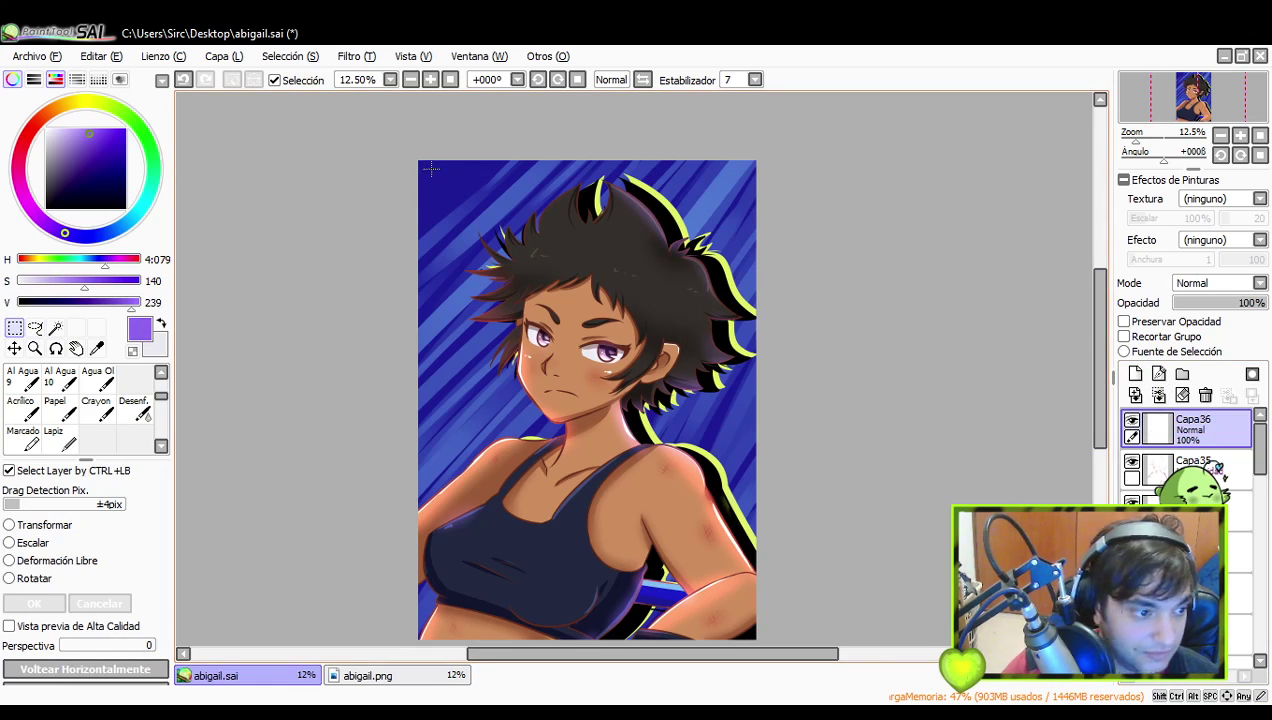
drag(444, 206, 677, 580)
key(ctrl+z)
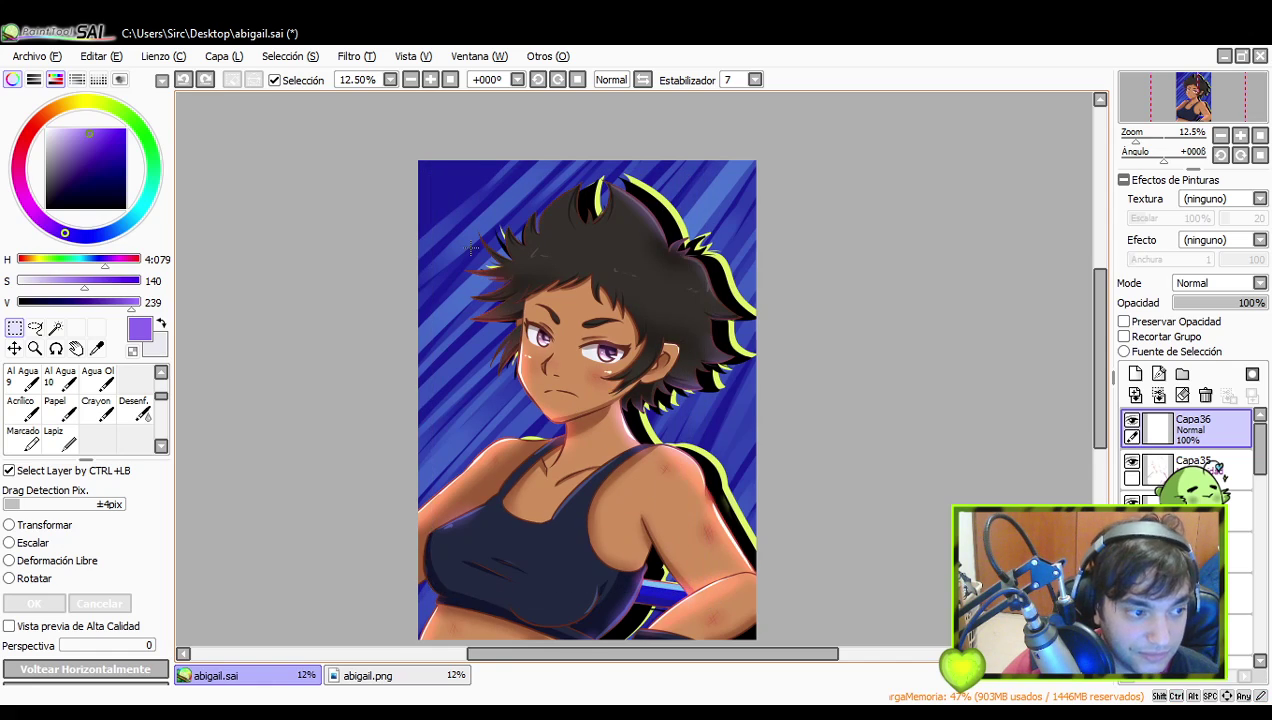
drag(430, 175, 749, 631)
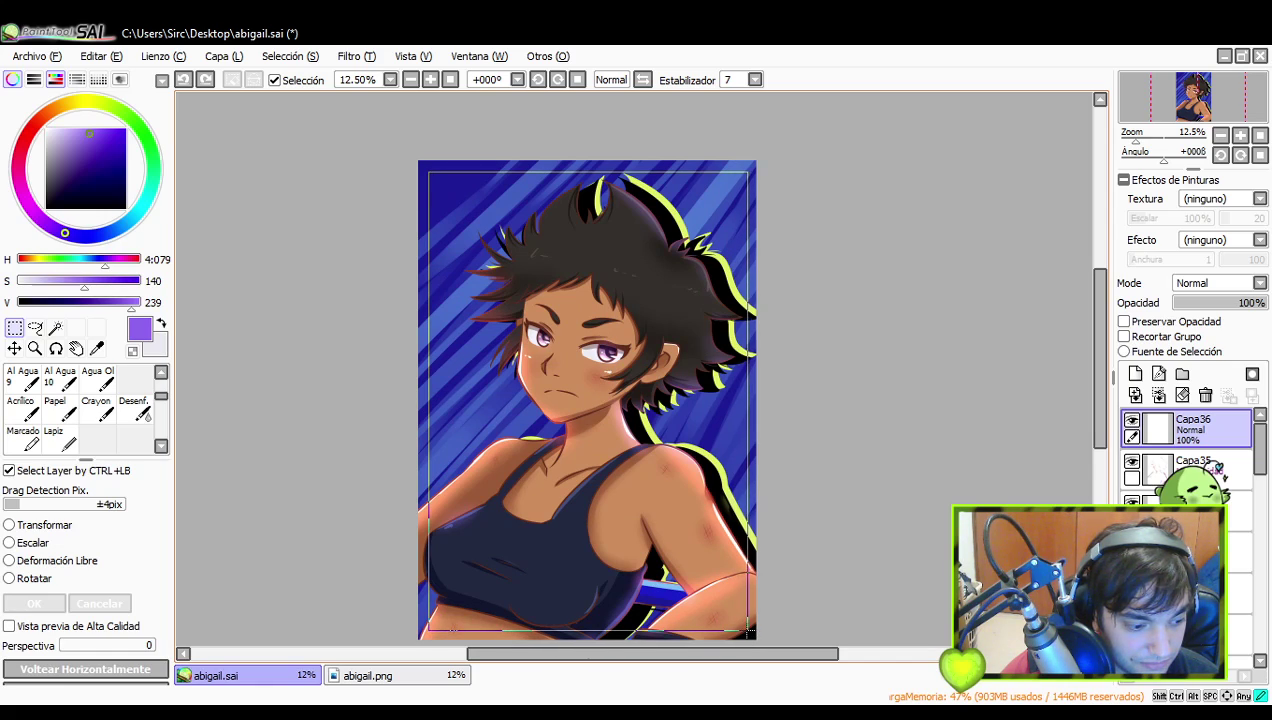
drag(749, 627, 749, 628)
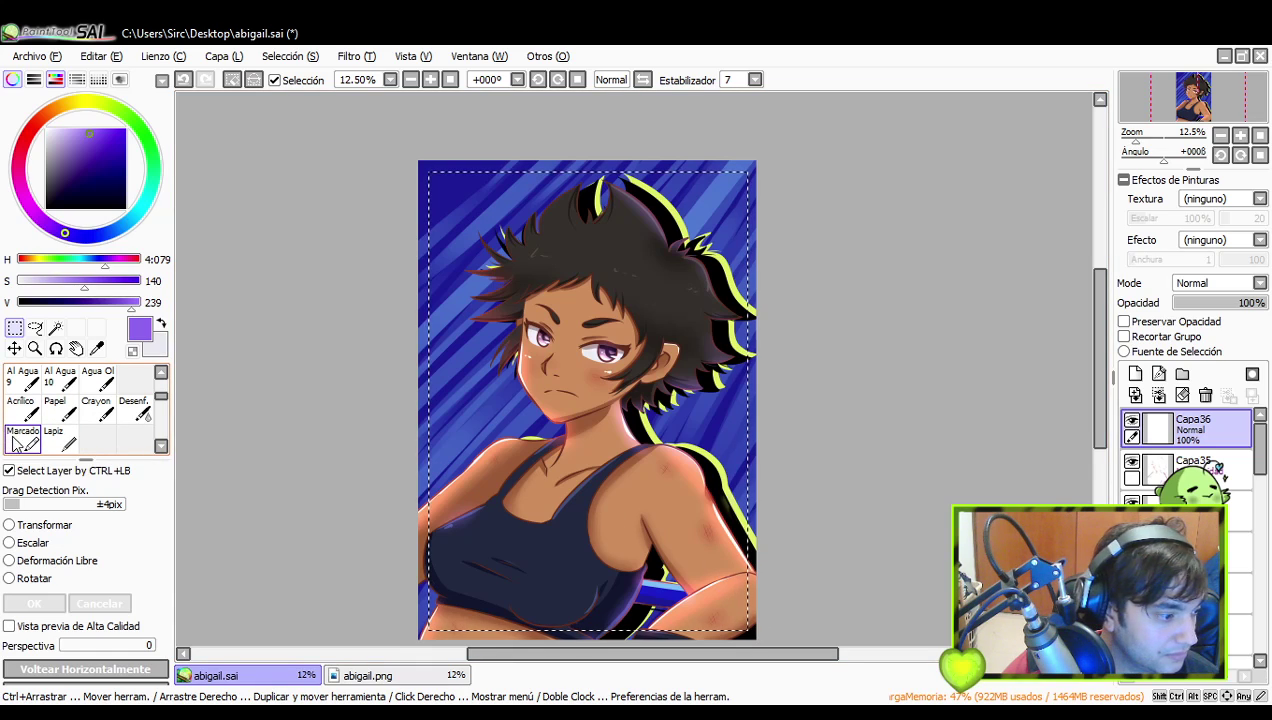
- Choose the Cubo fill tool with pale lavender at saturation 22 and add another new layer
scroll(25, 420, up, 2)
click(161, 373)
click(20, 436)
click(75, 285)
drag(75, 288, 29, 284)
click(1134, 373)
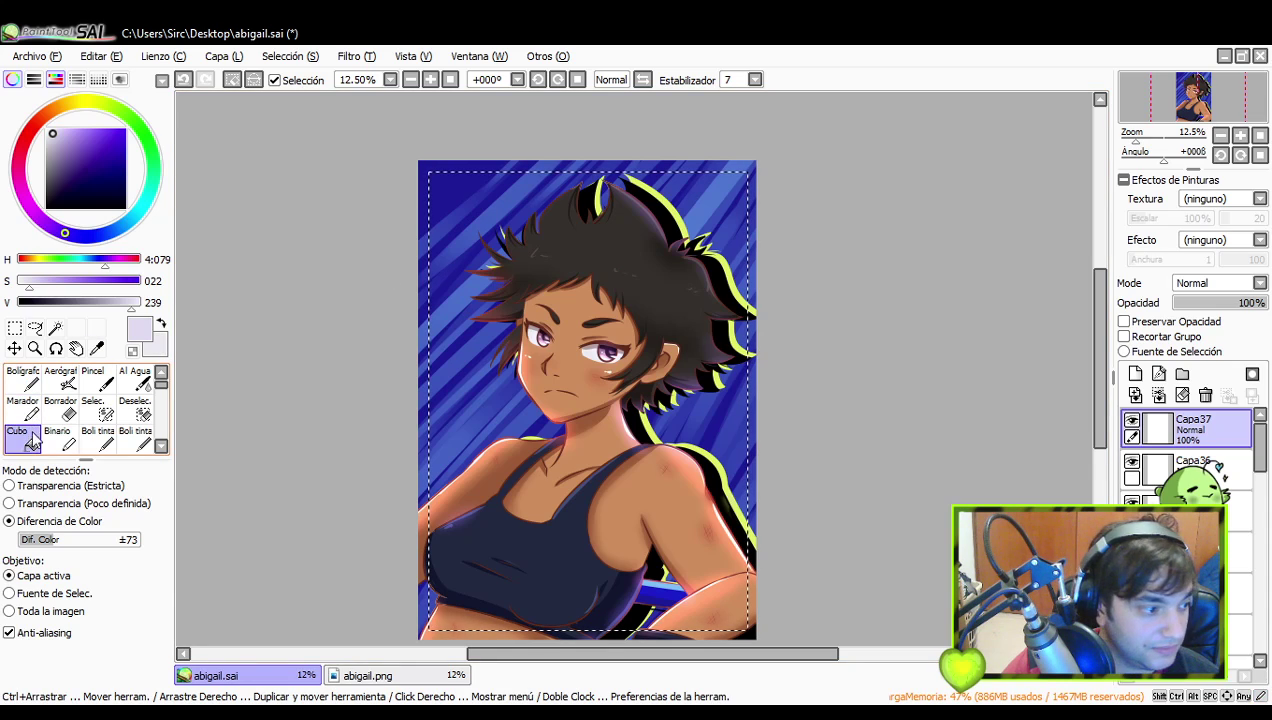
- Test the lavender fill inside the rectangle, undo it, then invert the selection and fill the outer margin
click(430, 253)
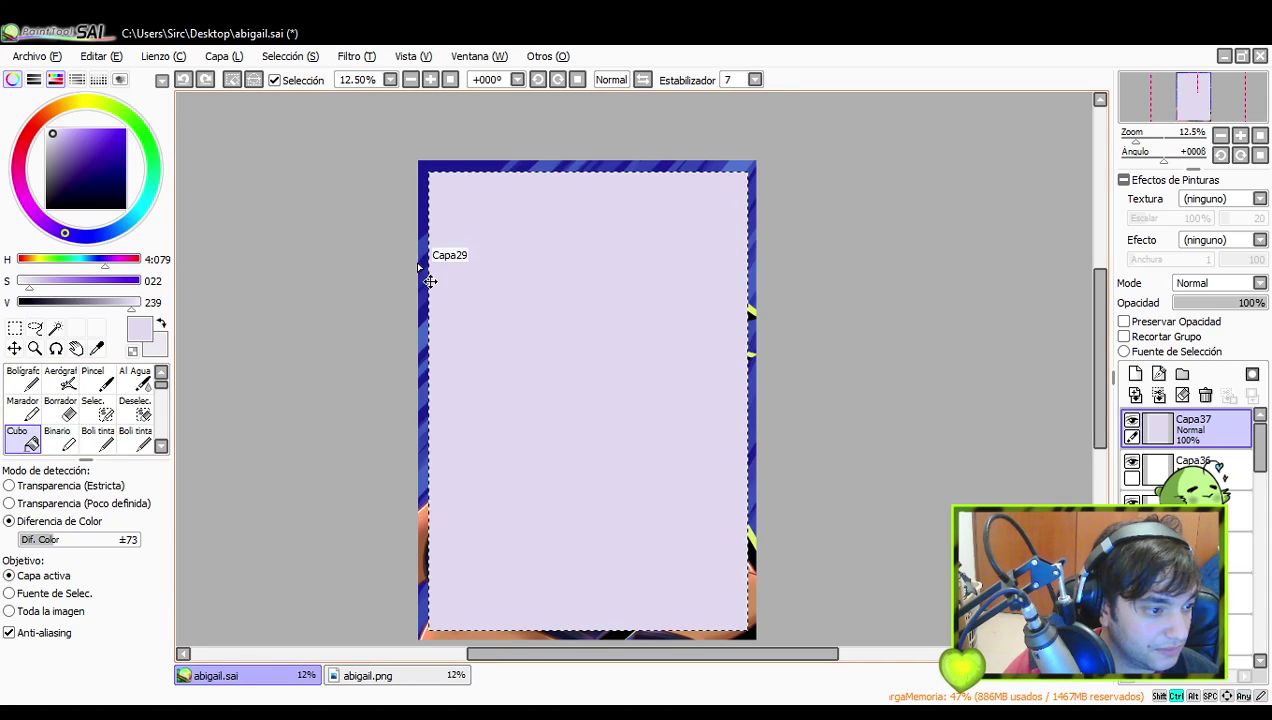
key(ctrl+z)
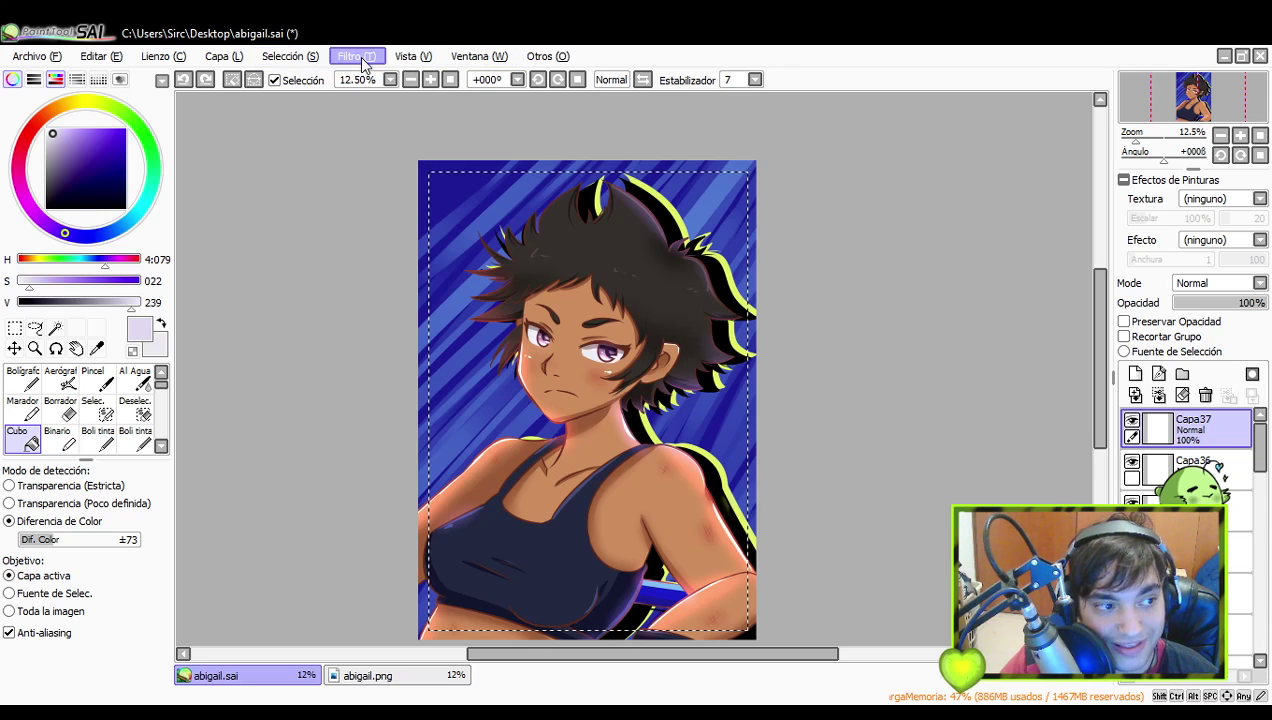
key(ctrl+a)
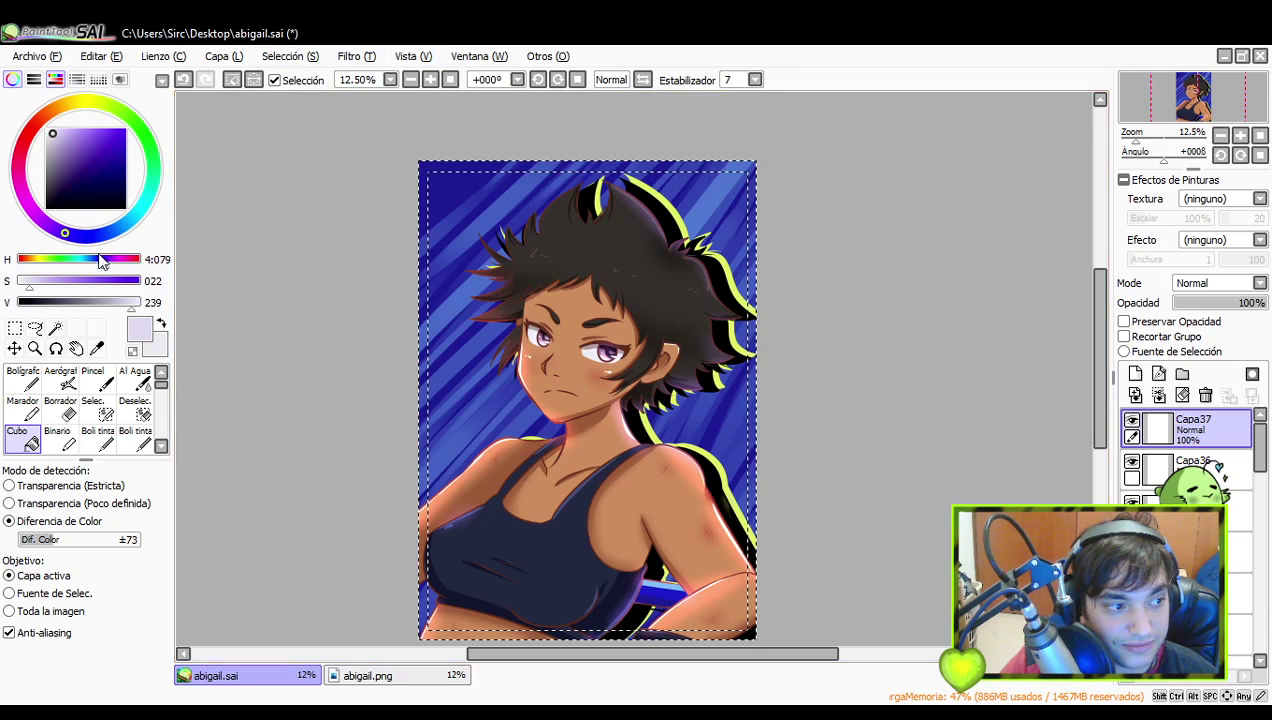
click(485, 166)
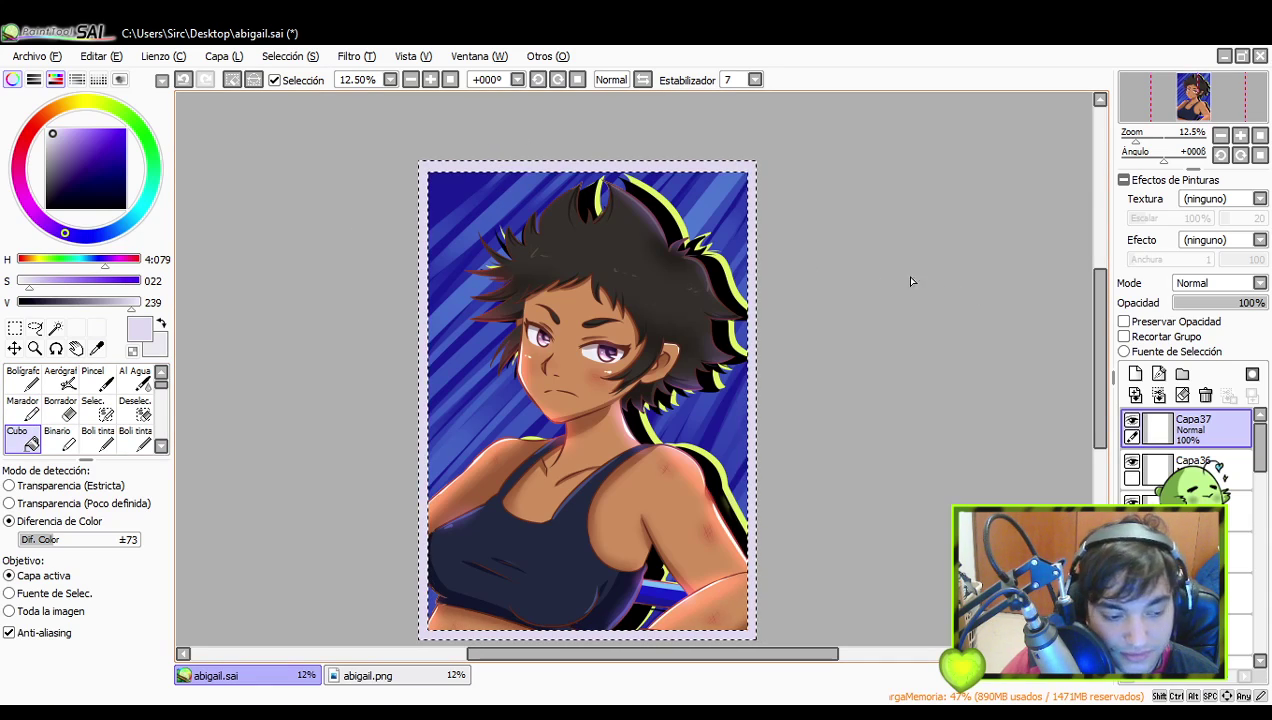
- Recolor the border through darker fills to a muted grey violet of brightness 104, and clear the selection
drag(125, 302, 49, 322)
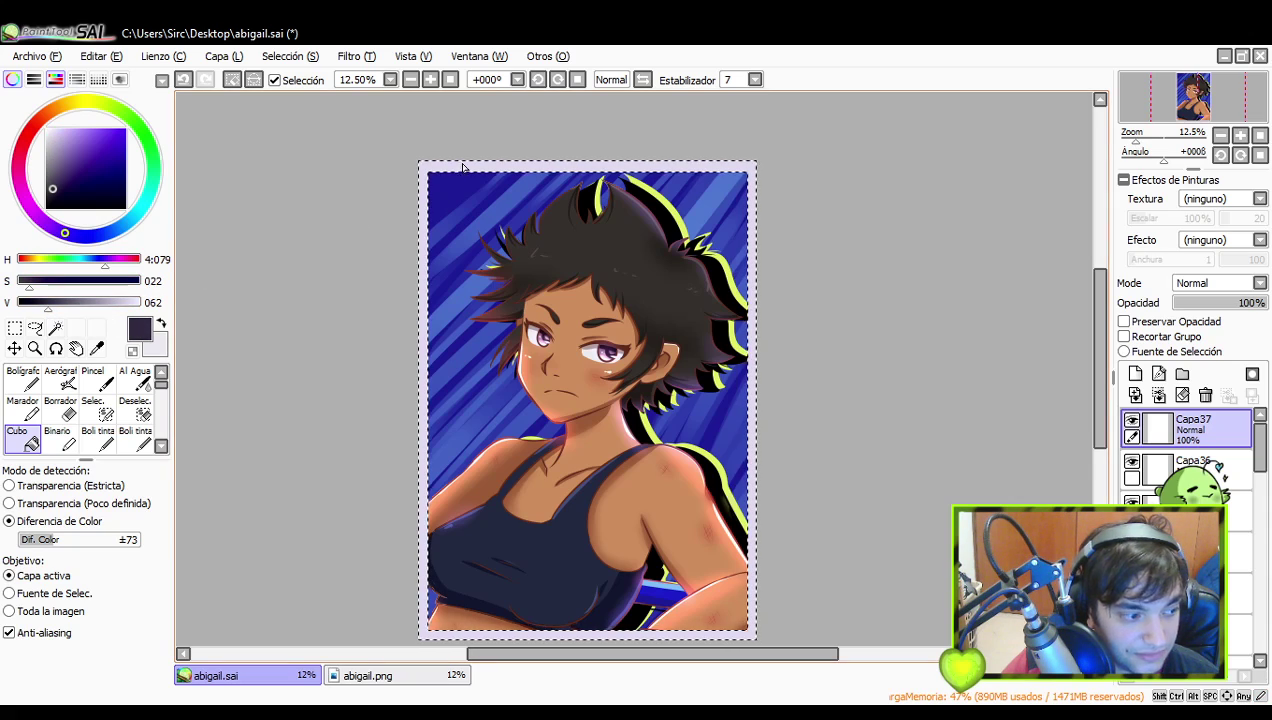
click(466, 166)
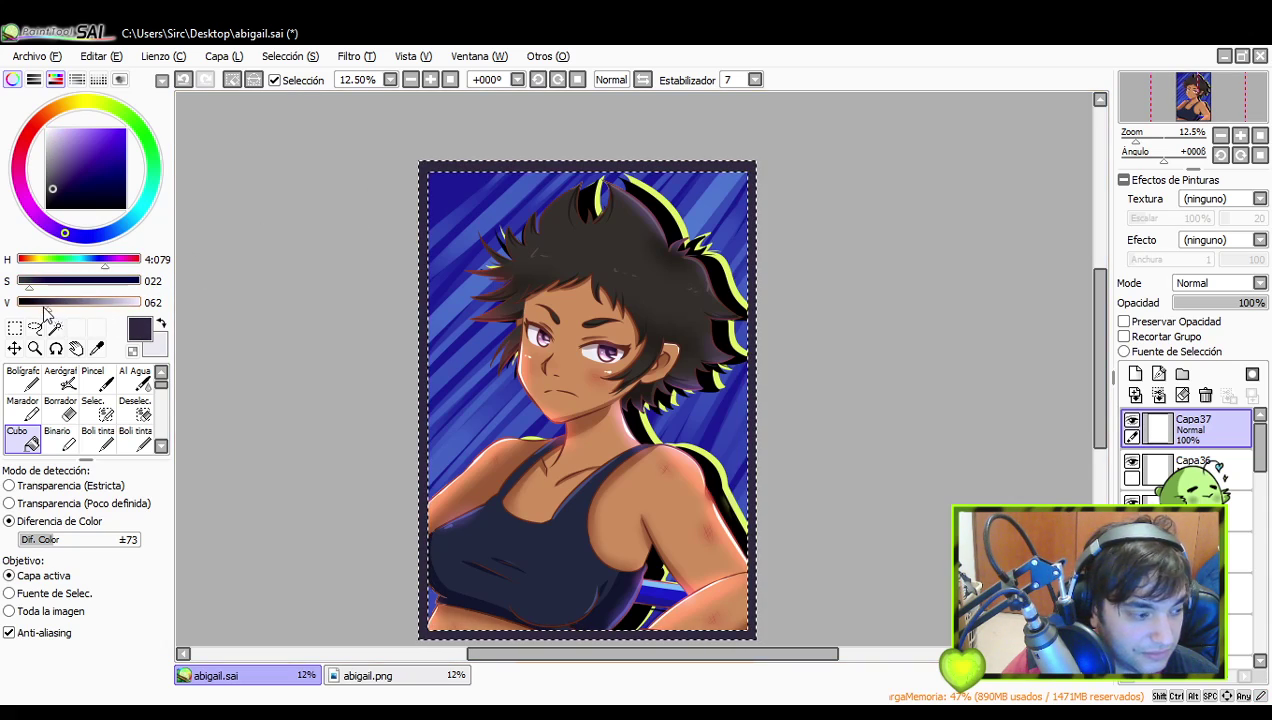
drag(48, 306, 68, 306)
click(422, 190)
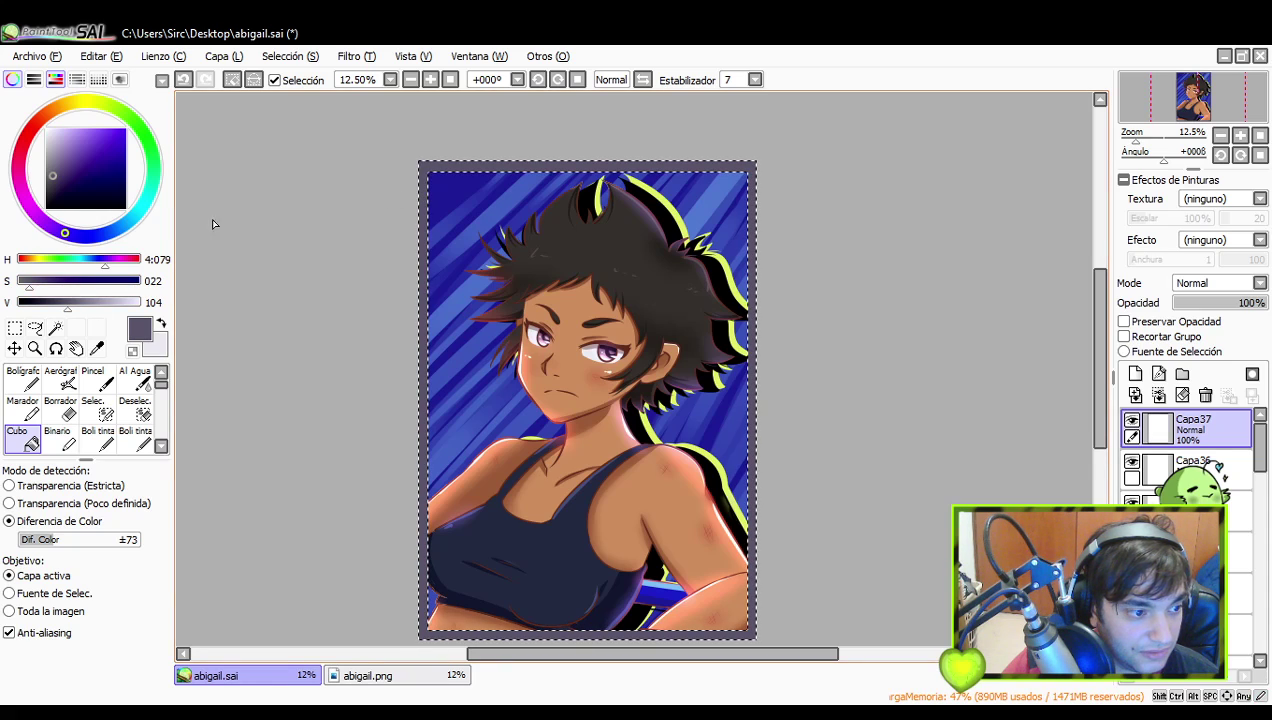
click(15, 328)
click(250, 247)
drag(804, 235, 827, 236)
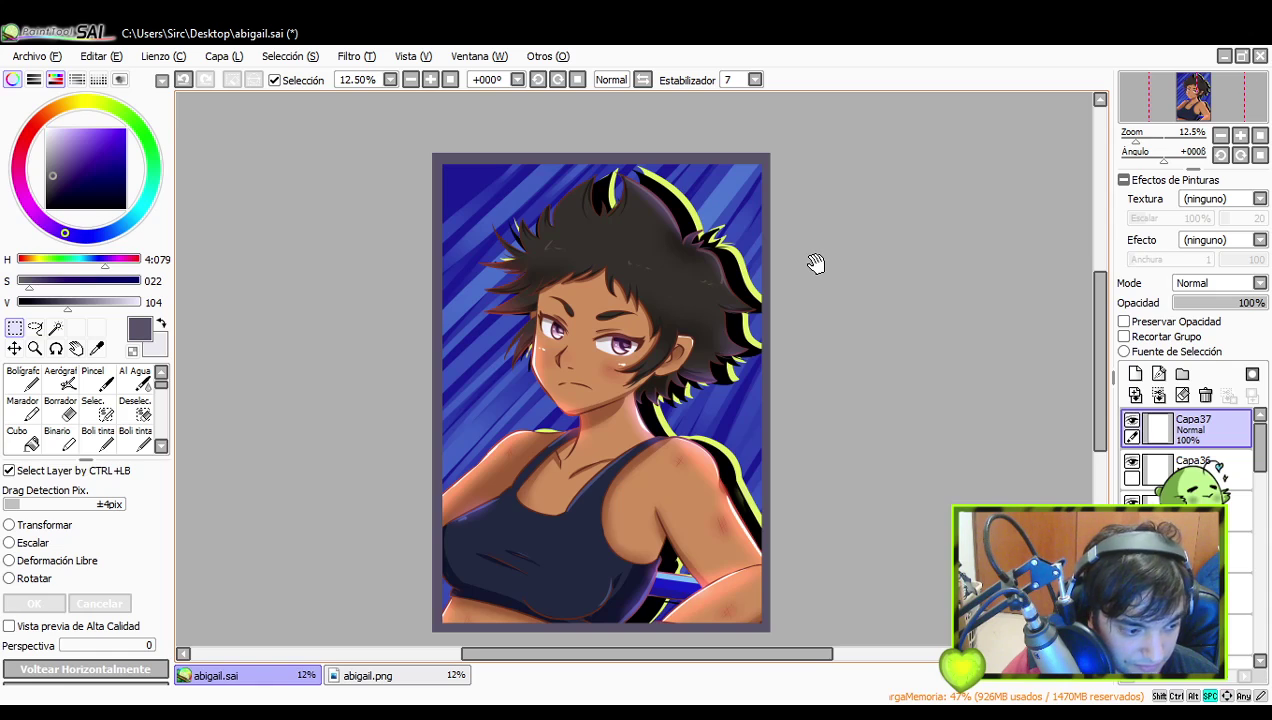
- Lower the border layer to 64% opacity and erase the border over the torso and arms with Borrador size 91
drag(1175, 298, 1228, 310)
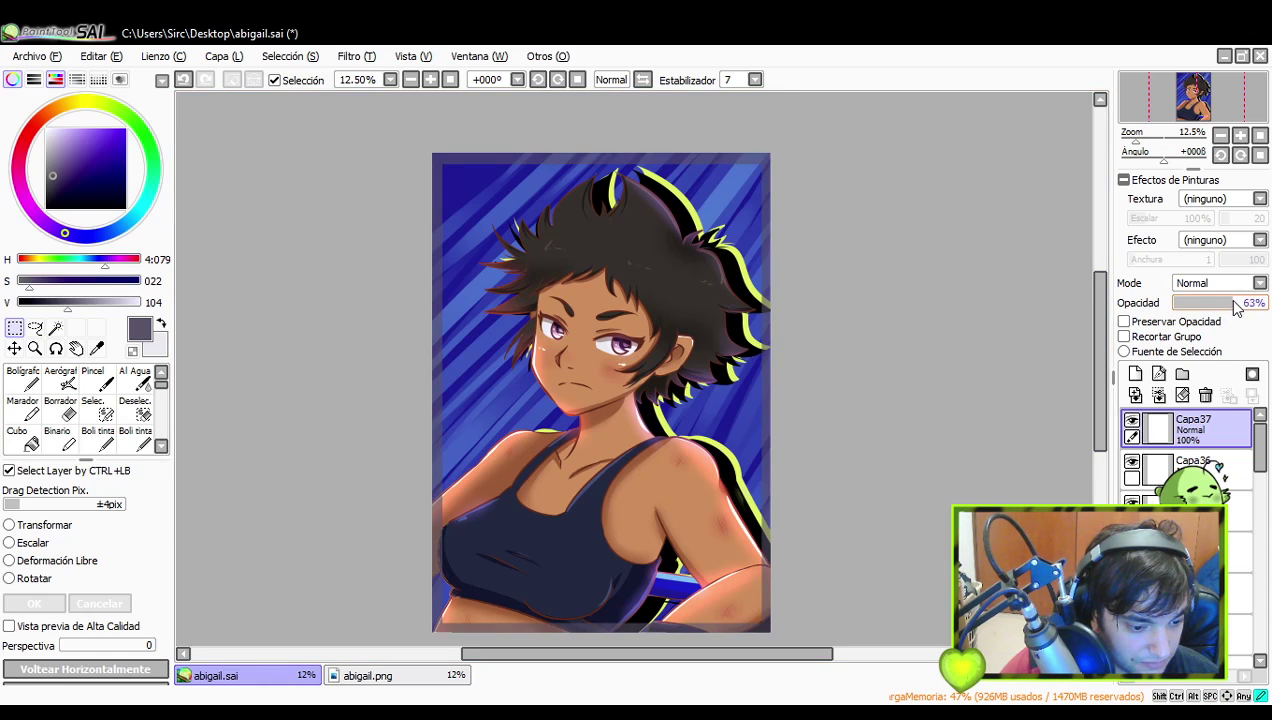
drag(1238, 308, 1234, 308)
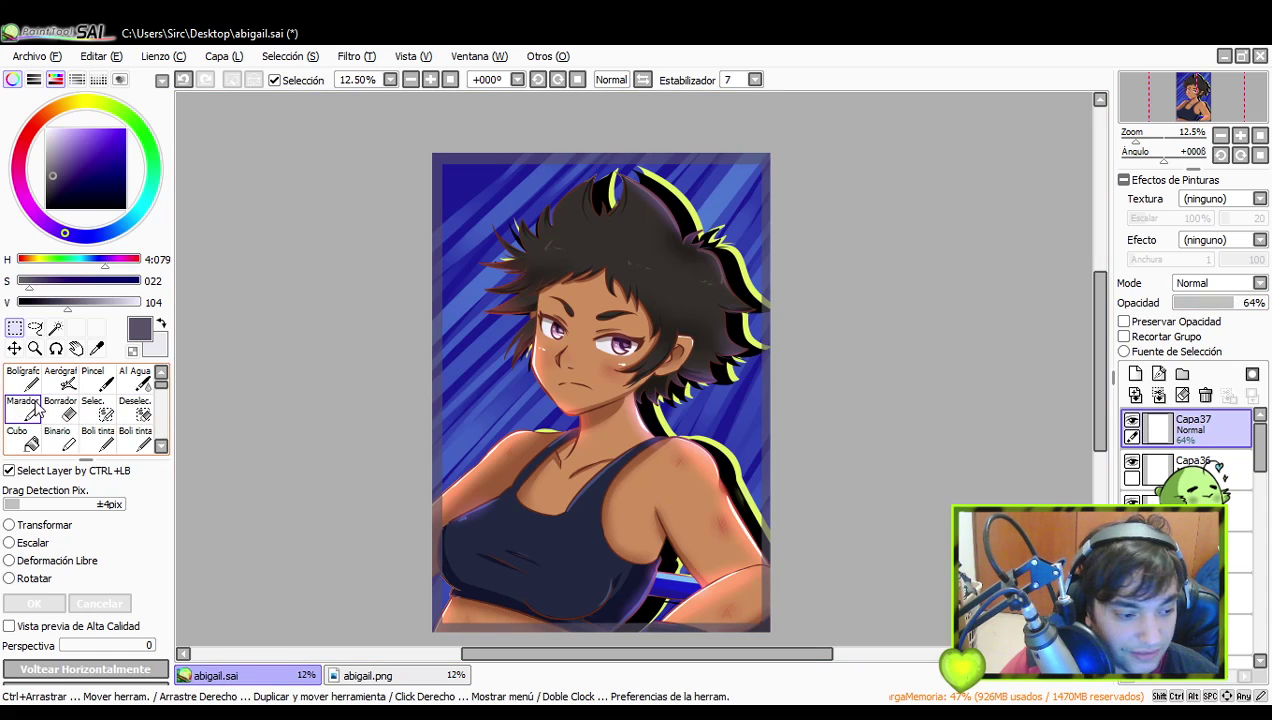
click(61, 410)
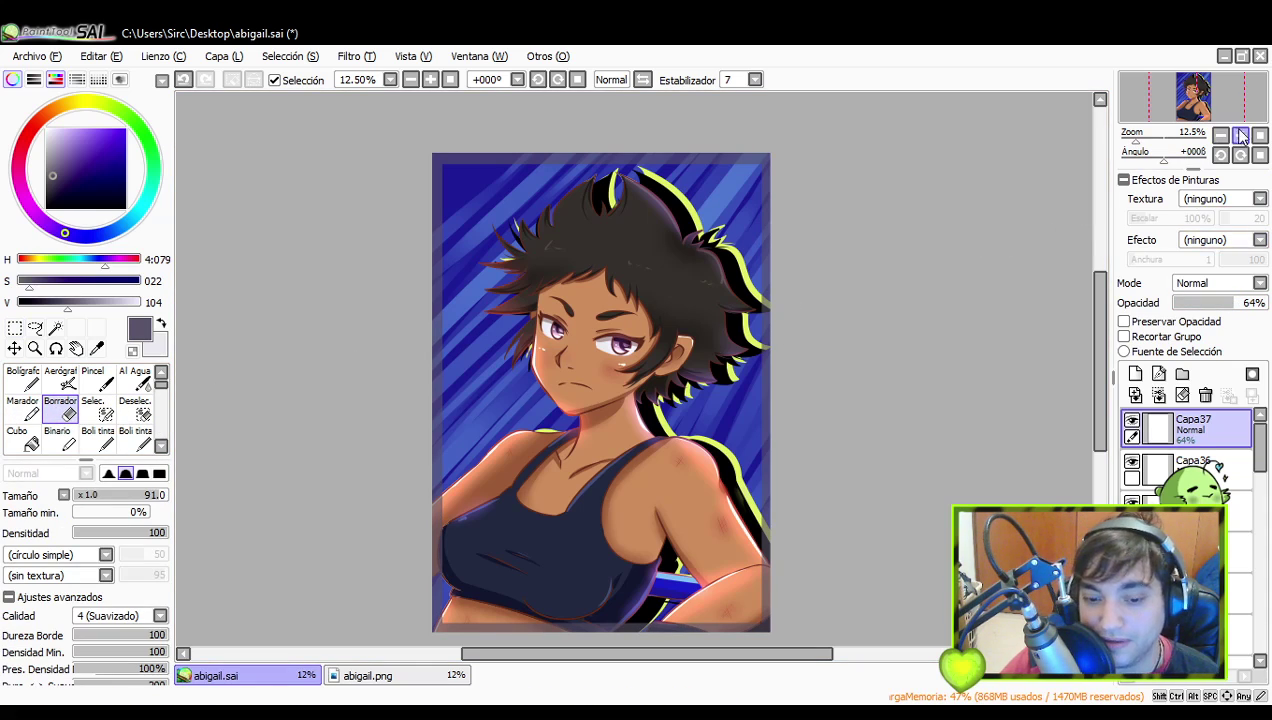
click(1240, 136)
drag(450, 551, 720, 393)
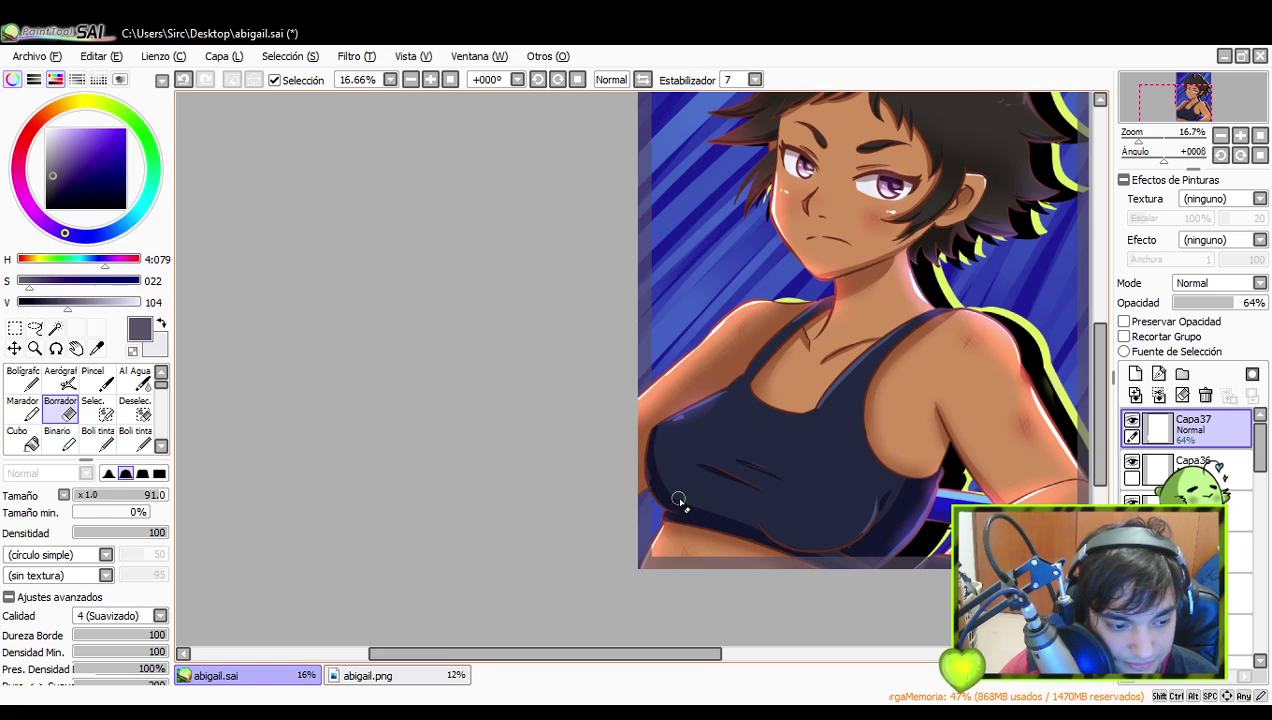
drag(722, 526, 727, 488)
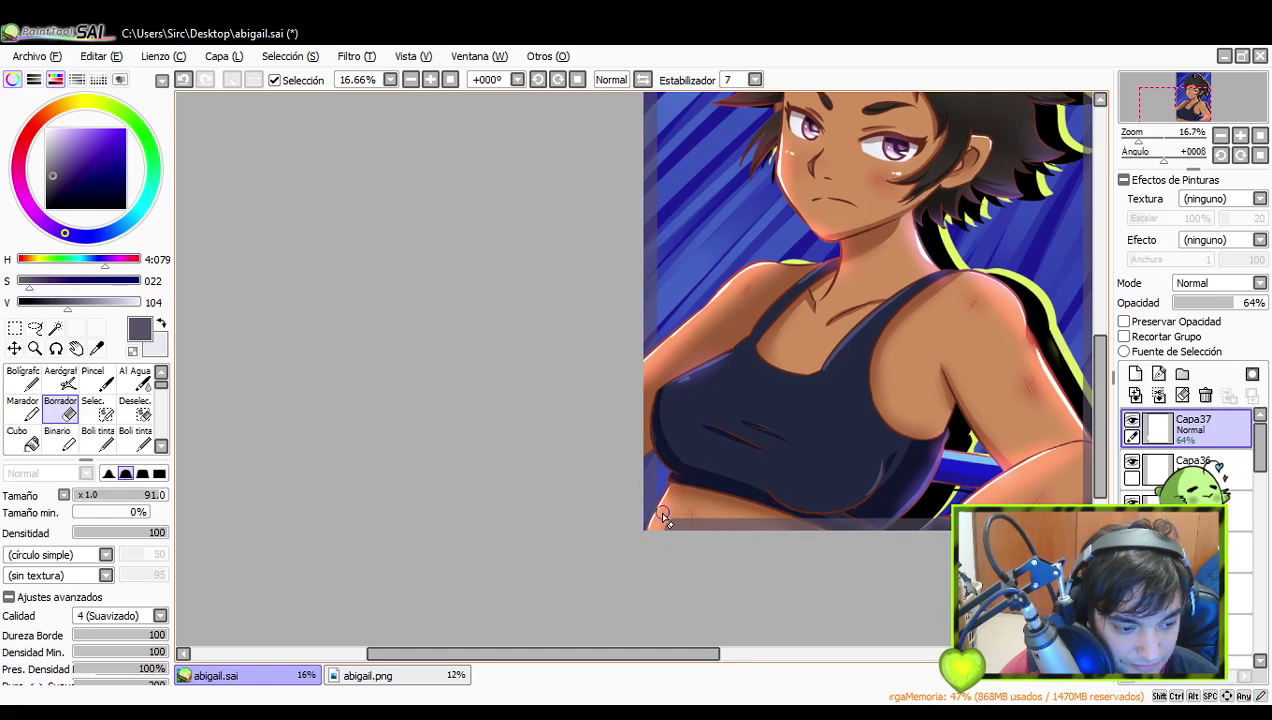
drag(679, 534, 810, 524)
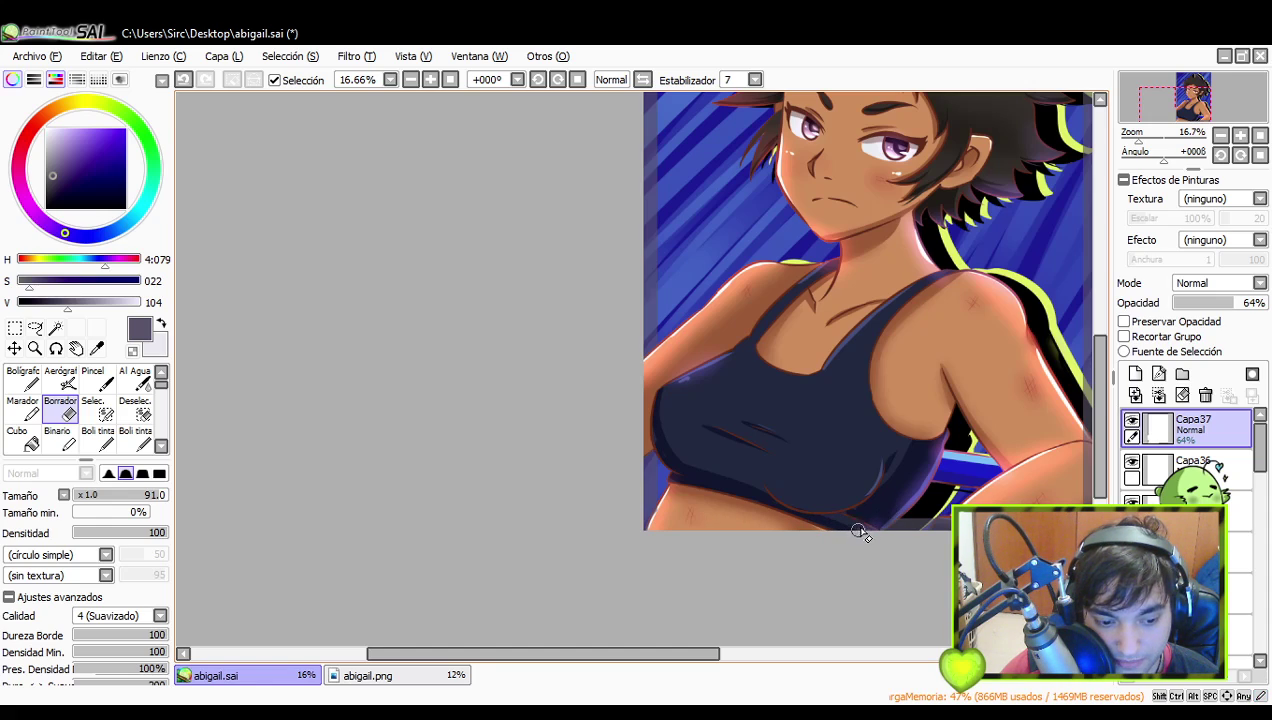
drag(908, 530, 819, 532)
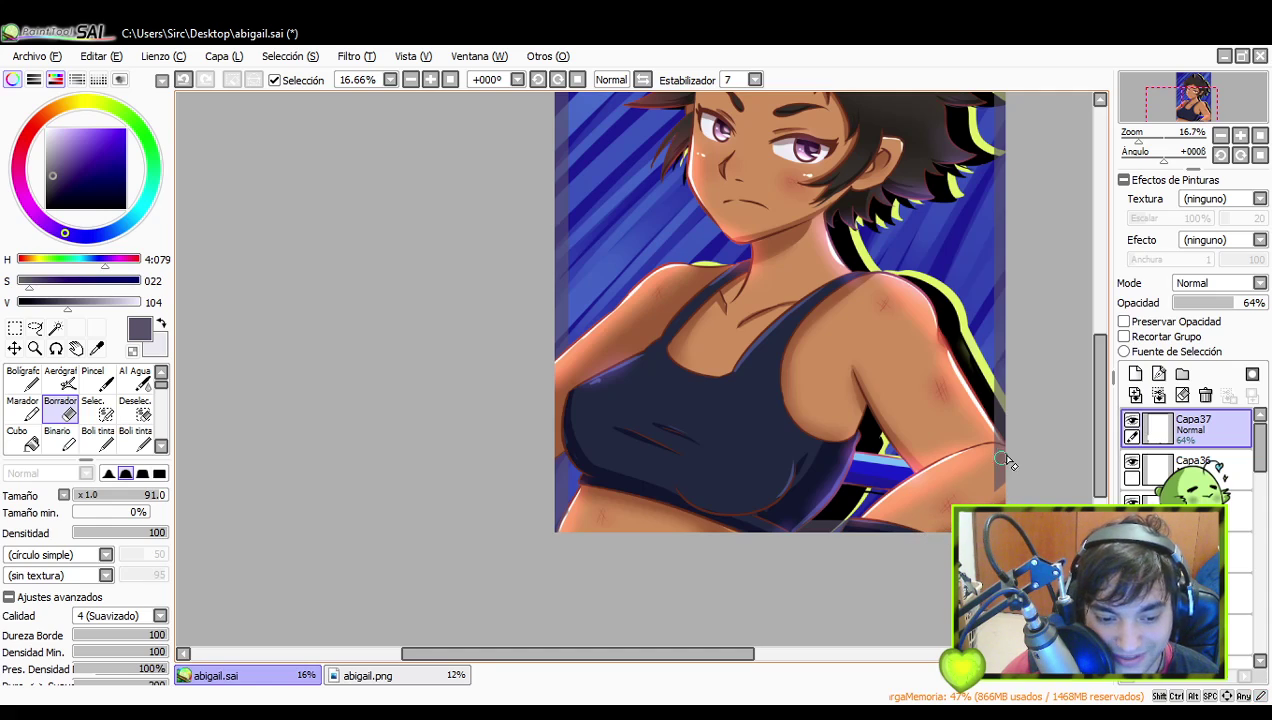
drag(1003, 462, 985, 488)
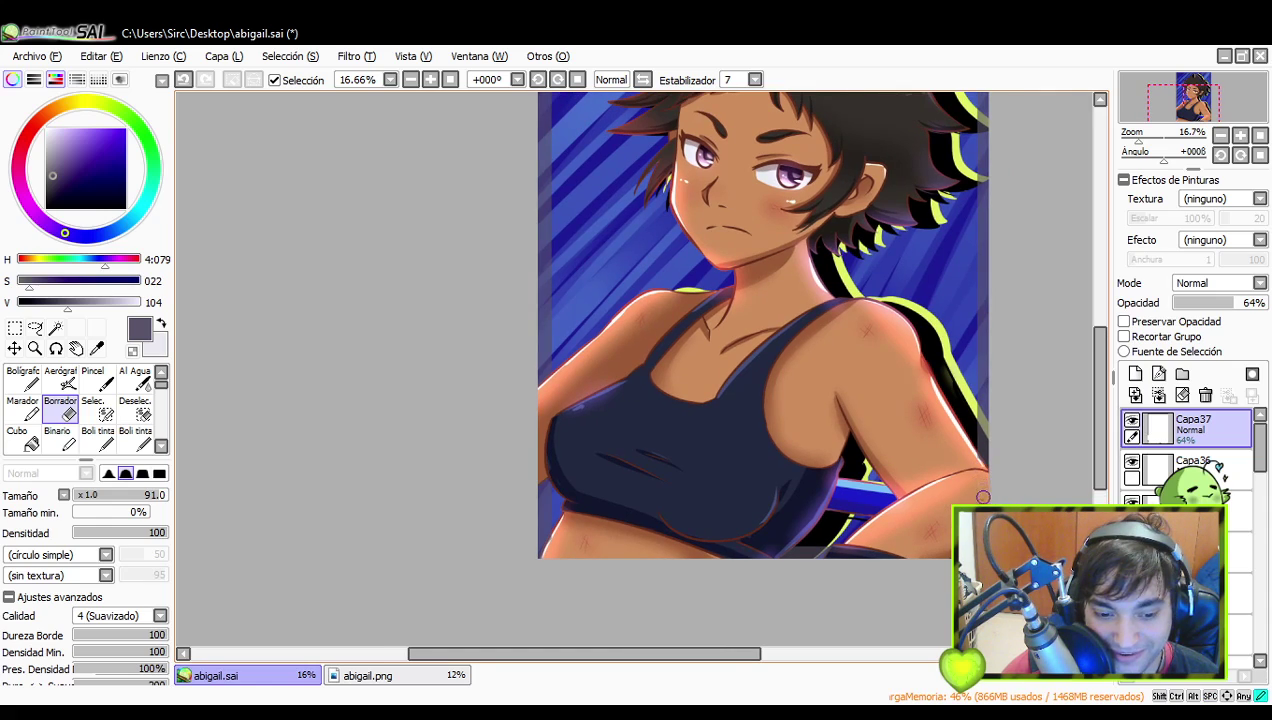
mouse_move(967, 453)
mouse_down()
mouse_move(985, 482)
mouse_move(939, 516)
mouse_up()
- Restore the border layer's opacity to 100% and view the whole framed portrait
drag(1226, 302, 1267, 302)
drag(957, 326, 875, 340)
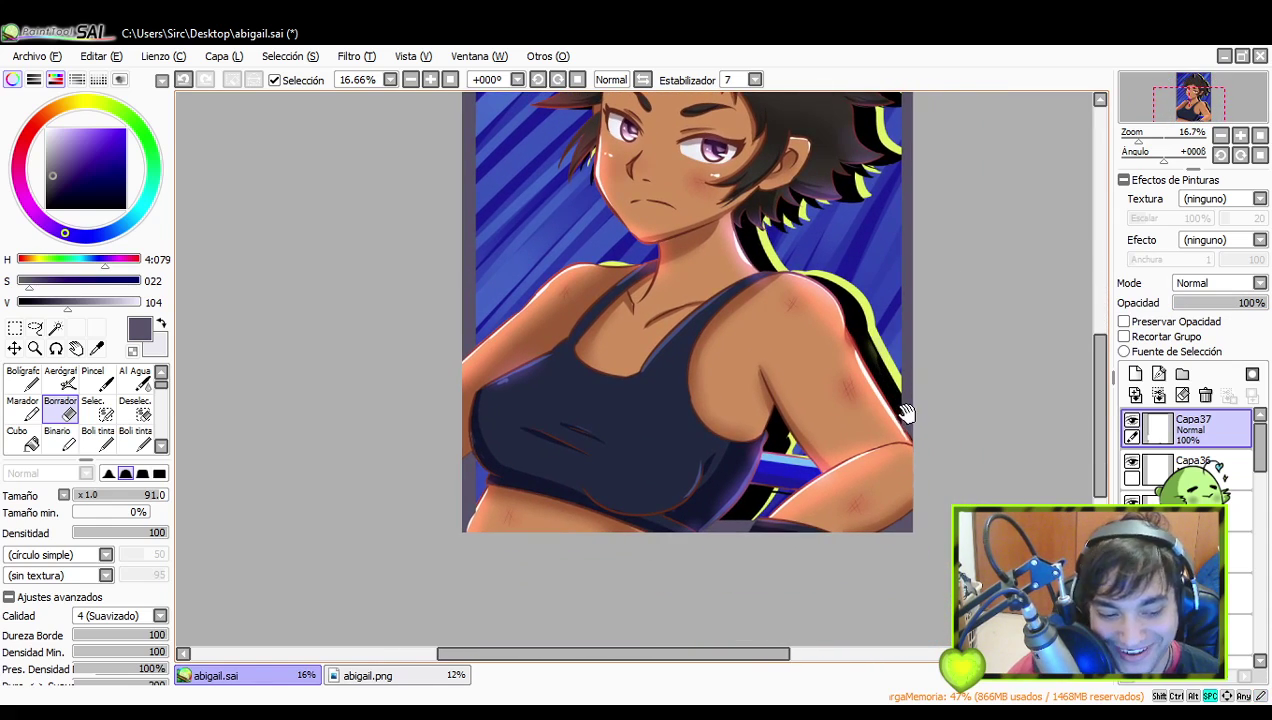
scroll(905, 415, up, 2)
click(1221, 134)
drag(1014, 257, 973, 297)
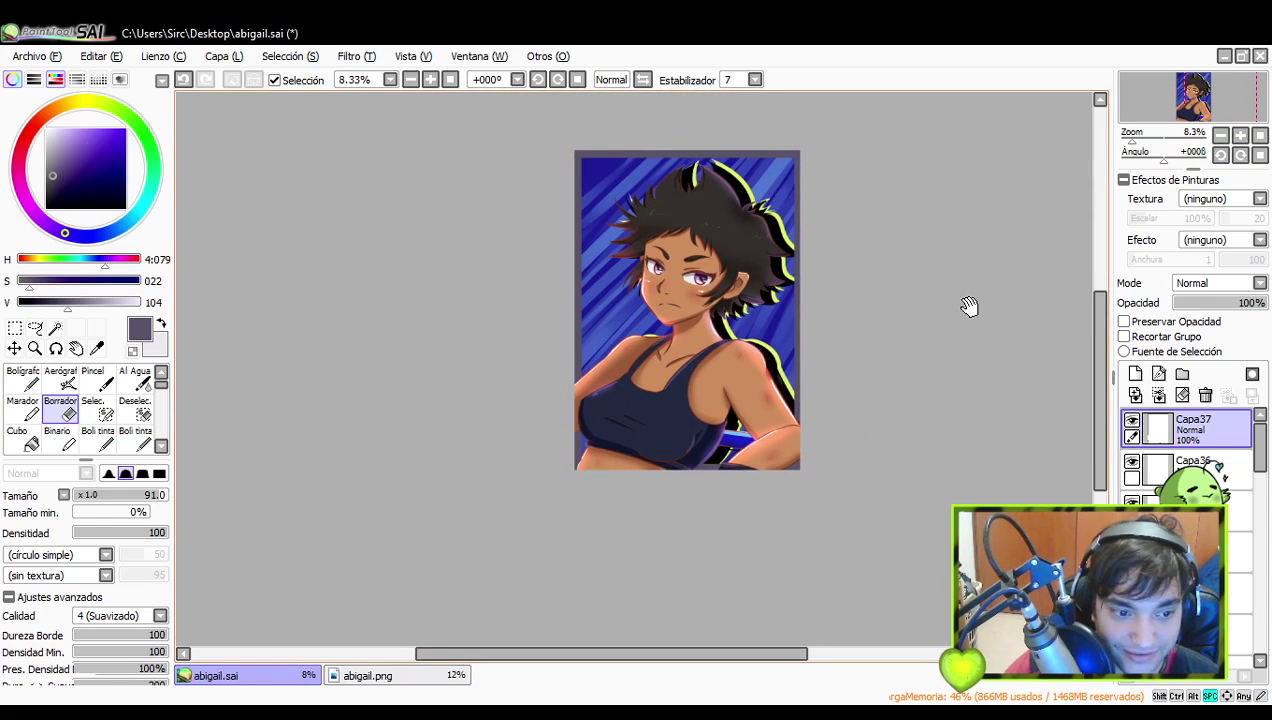
- Select the border with the magic wand and airbrush it at size 500 with dark violet and near-white tones
click(54, 329)
click(578, 235)
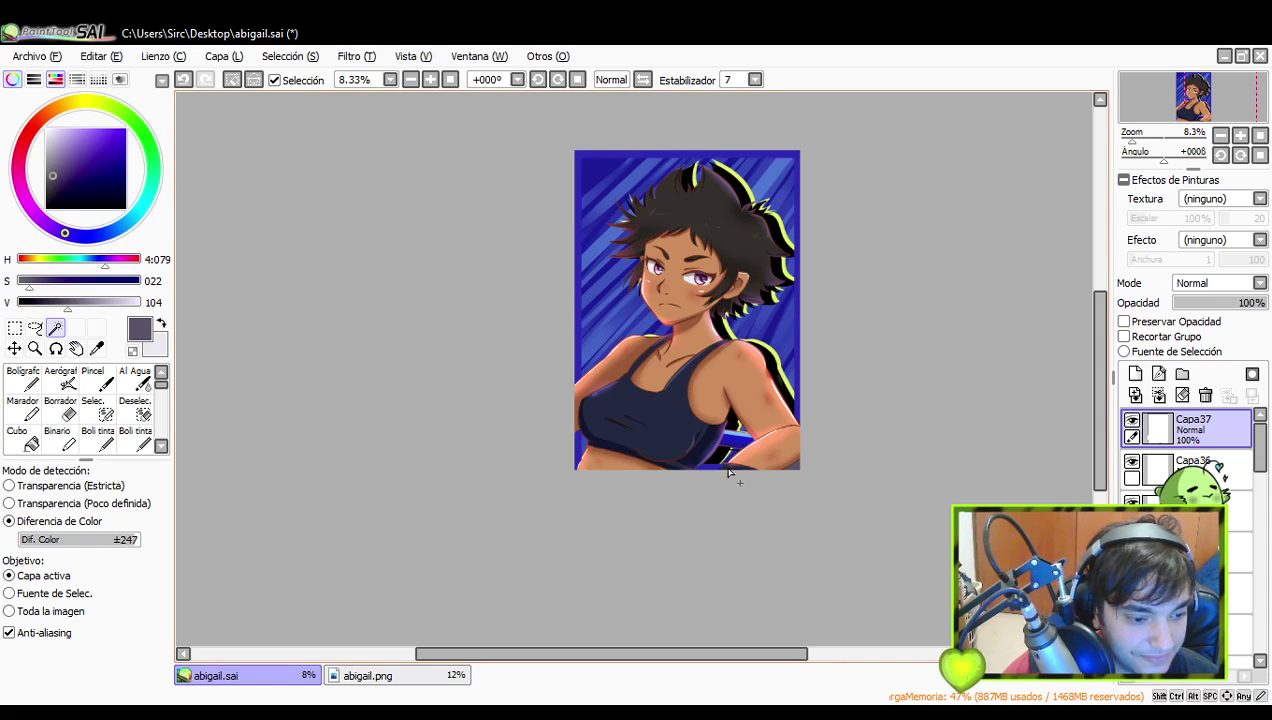
click(61, 381)
click(41, 308)
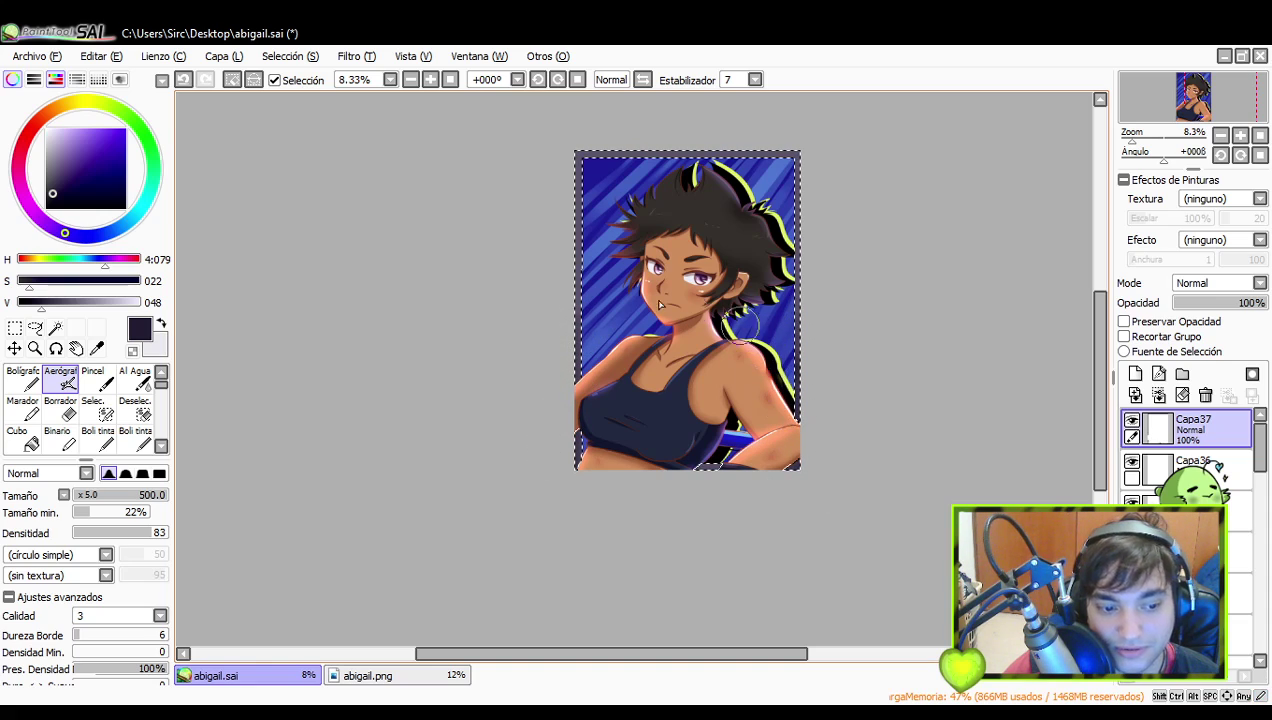
drag(41, 302, 139, 302)
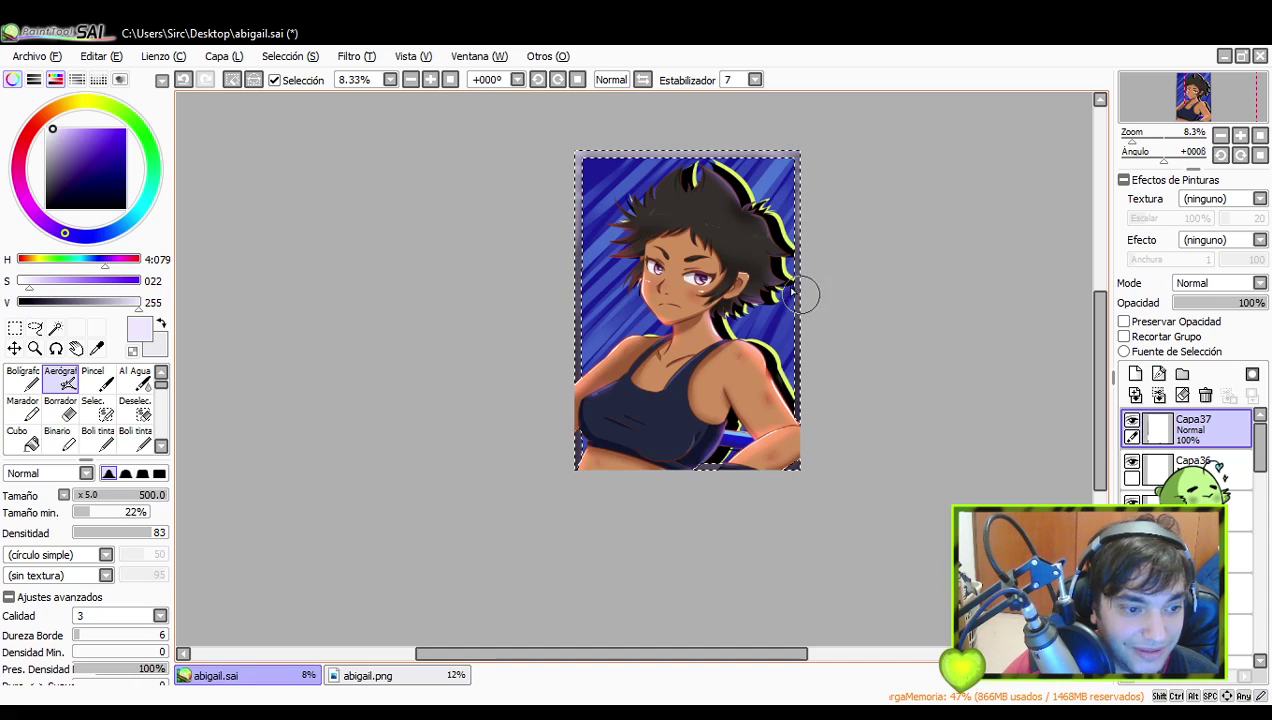
- Undo the latest light airbrushing on the border and shade it with dark violet at brightness 72
click(14, 328)
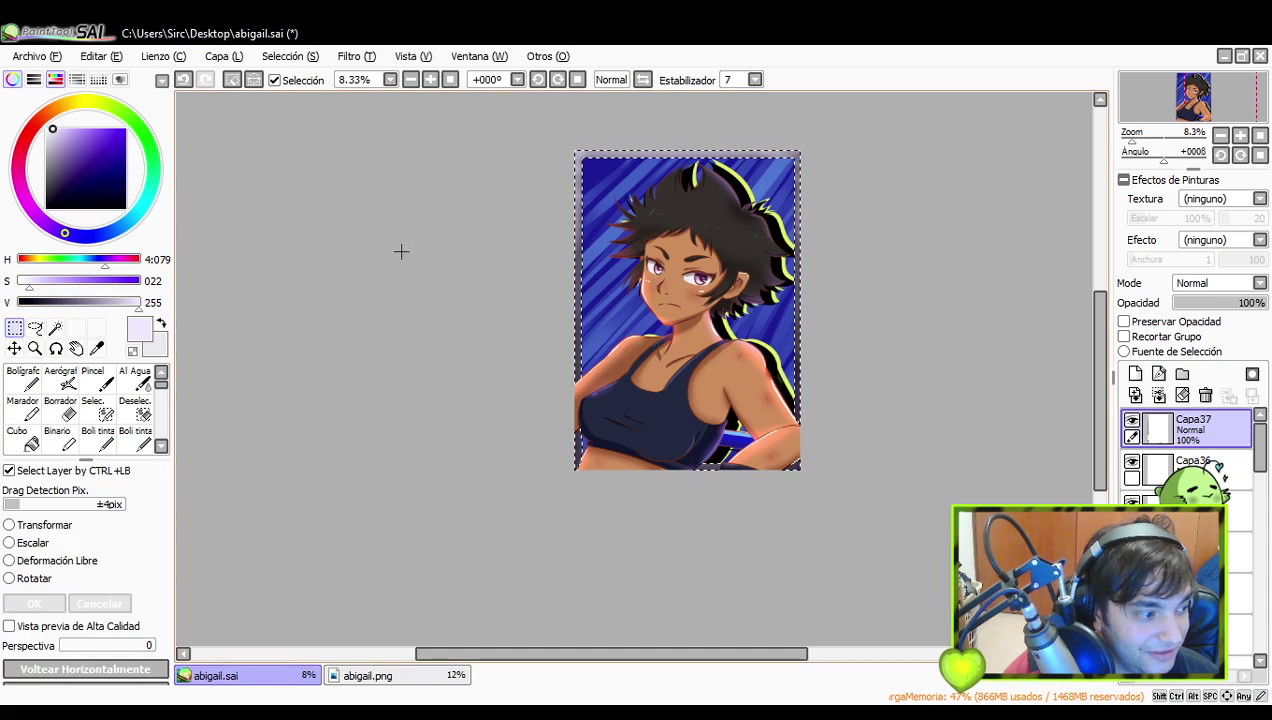
click(400, 249)
key(ctrl+a)
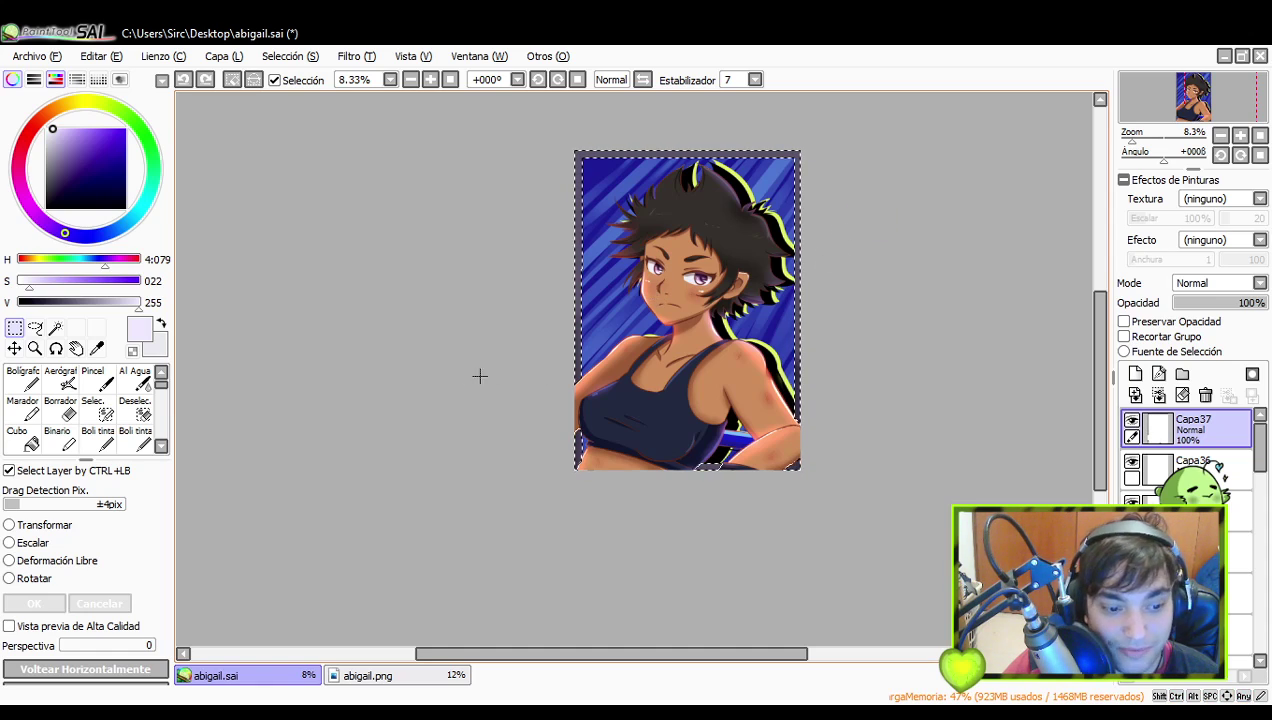
click(62, 378)
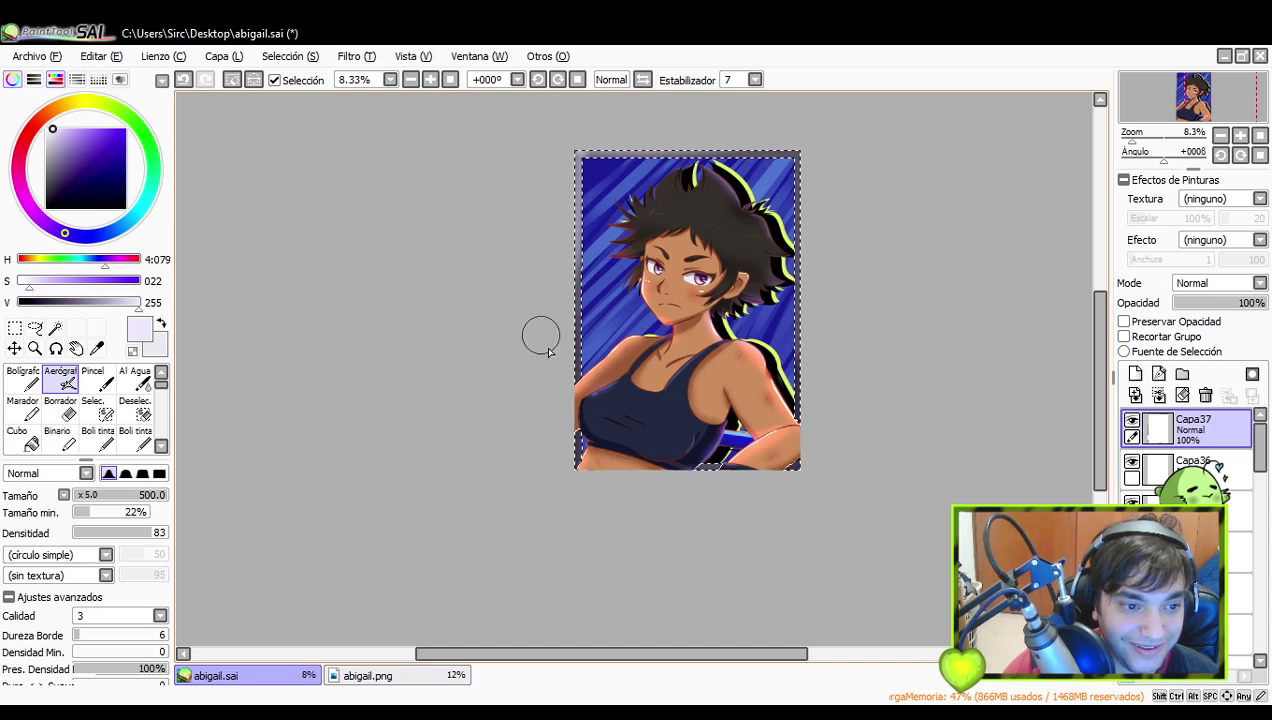
click(52, 302)
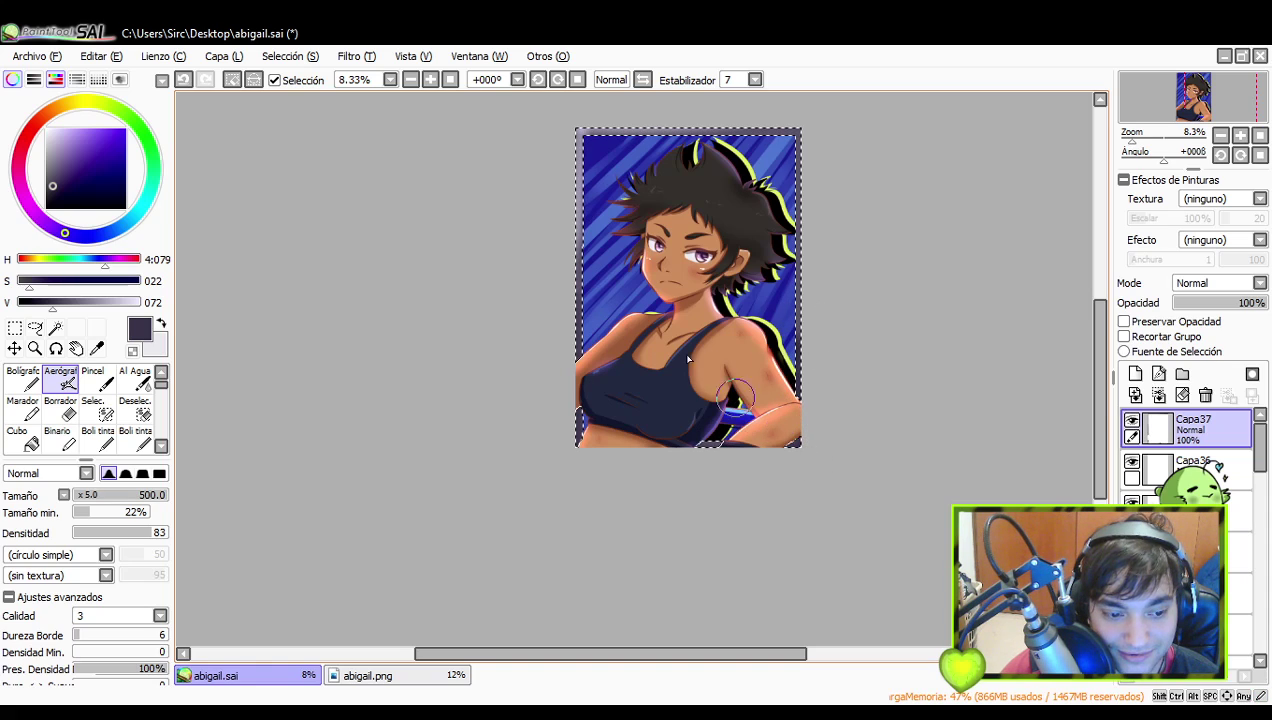
- Clear the border selection and choose the Bolígrafo brush at size 19
click(14, 327)
key(ctrl+d)
drag(830, 253, 826, 285)
click(1241, 136)
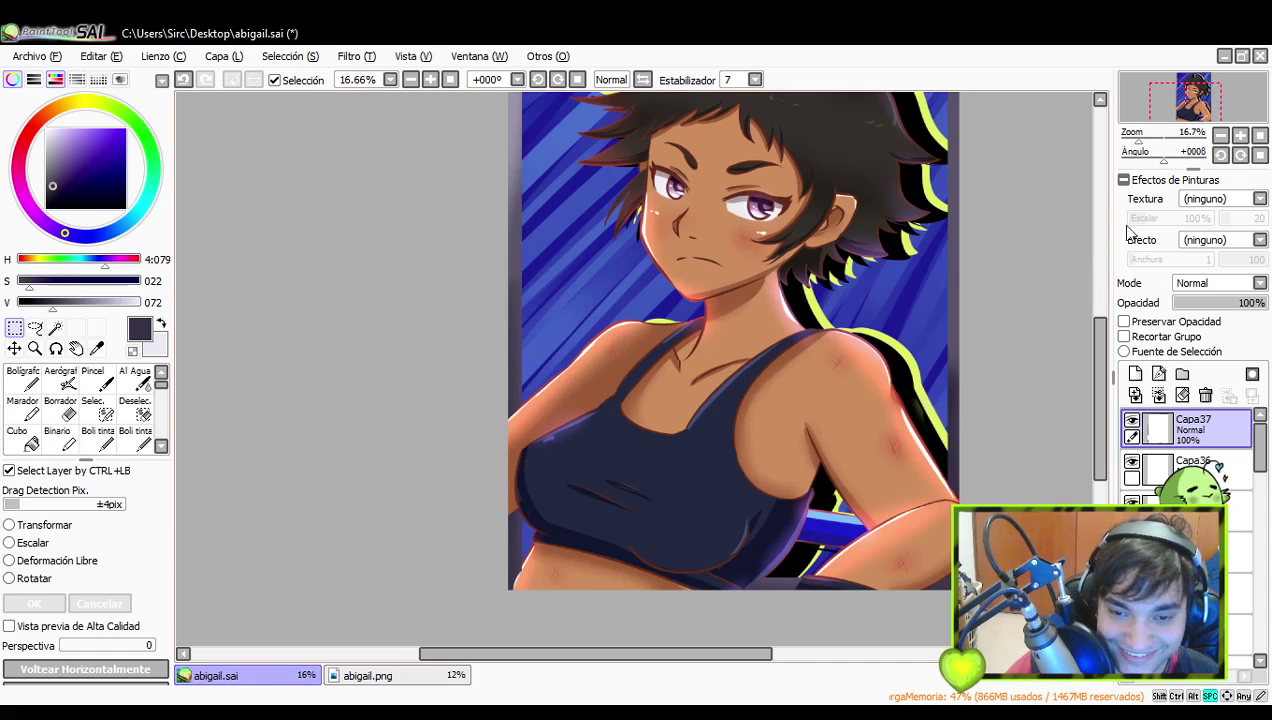
click(1222, 138)
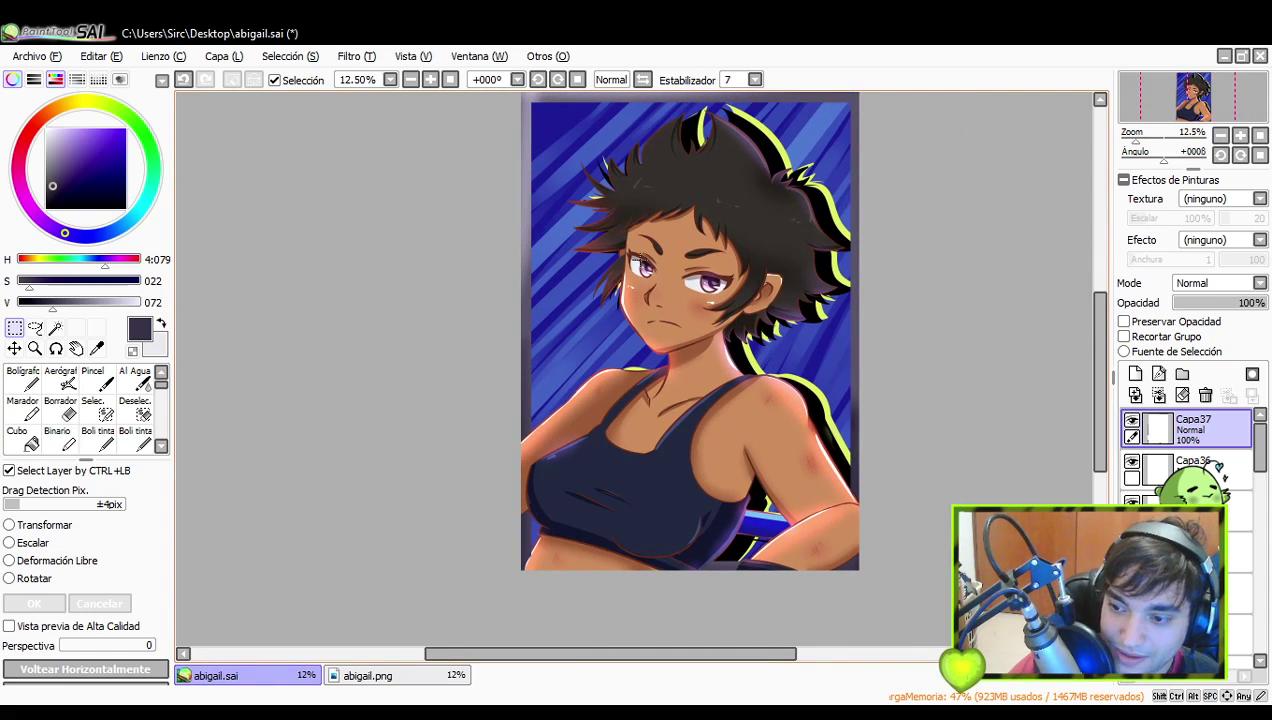
click(22, 378)
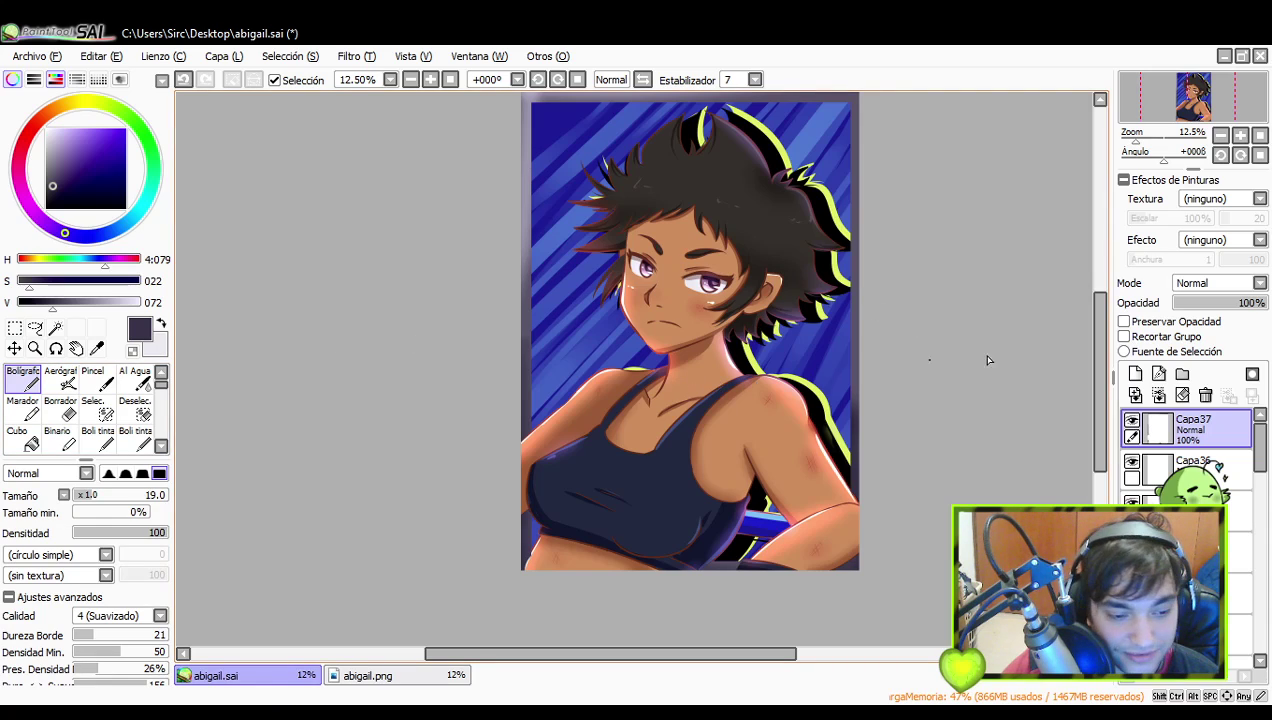
- Set the Bolígrafo brush size to 11 and rotate the canvas to 56° for writing along the arm
alt+click(733, 358)
click(87, 497)
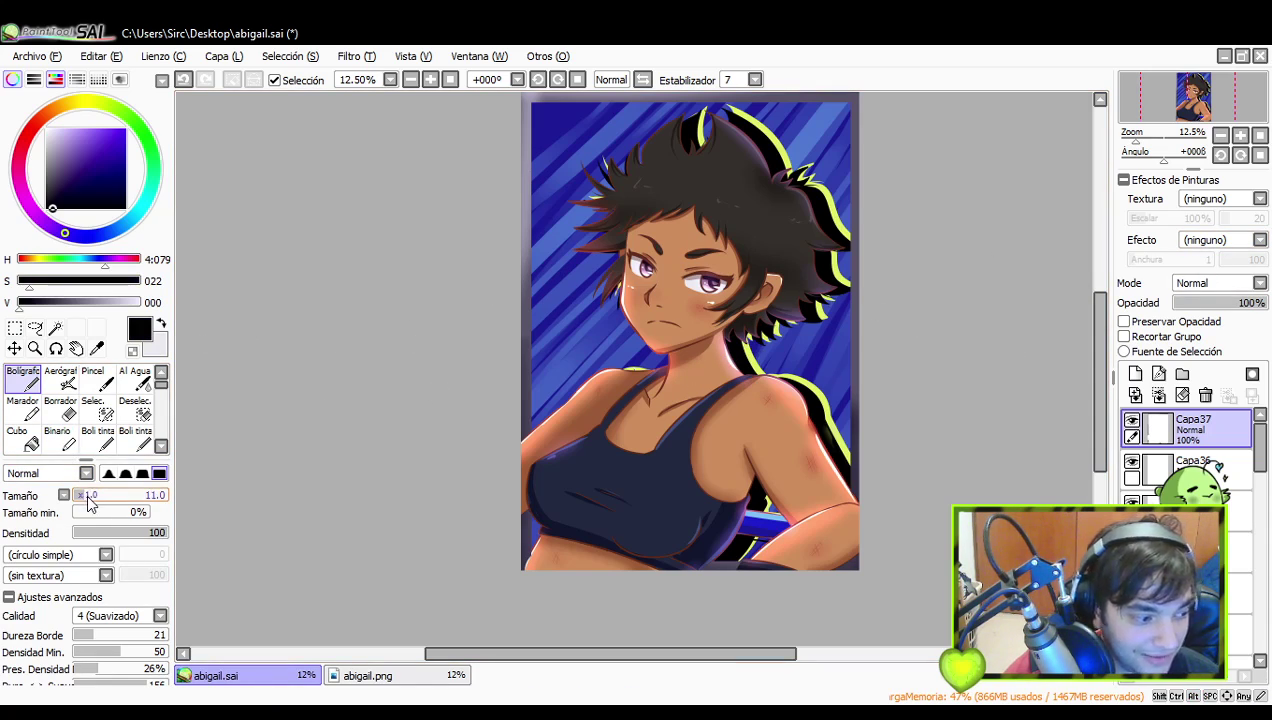
click(1241, 157)
click(1242, 158)
click(1242, 158)
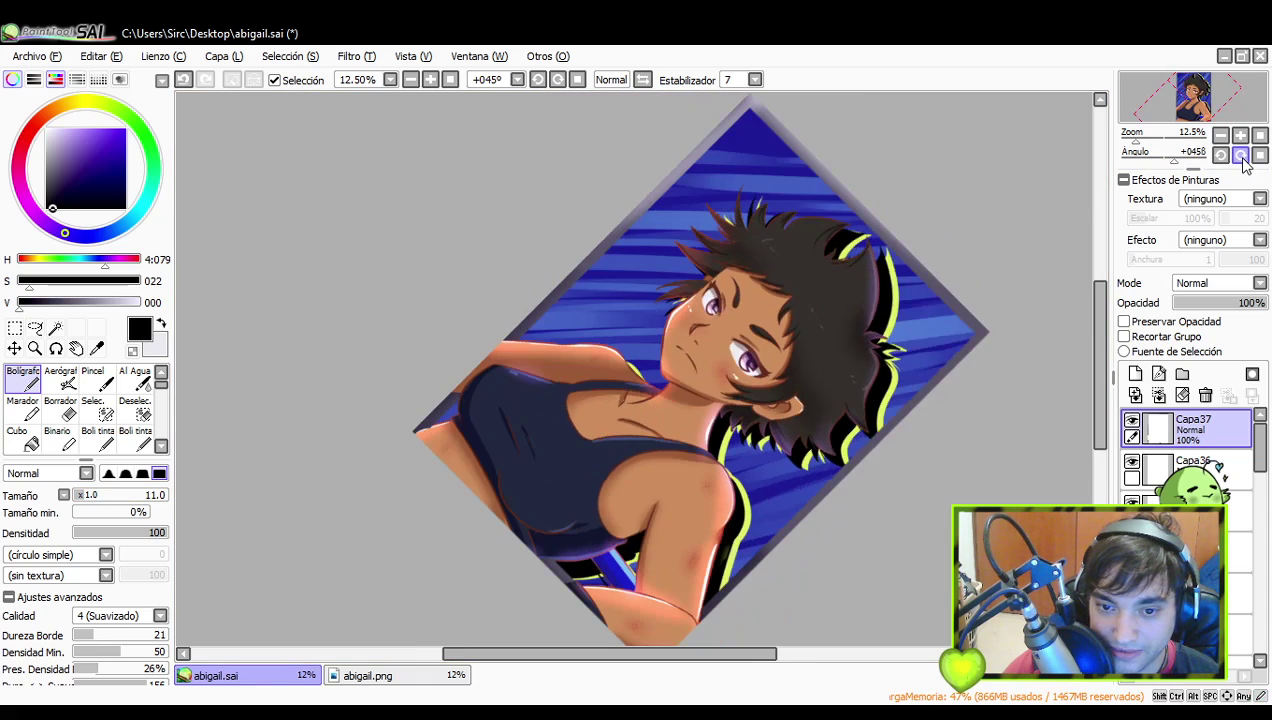
click(1242, 159)
drag(974, 290, 1034, 277)
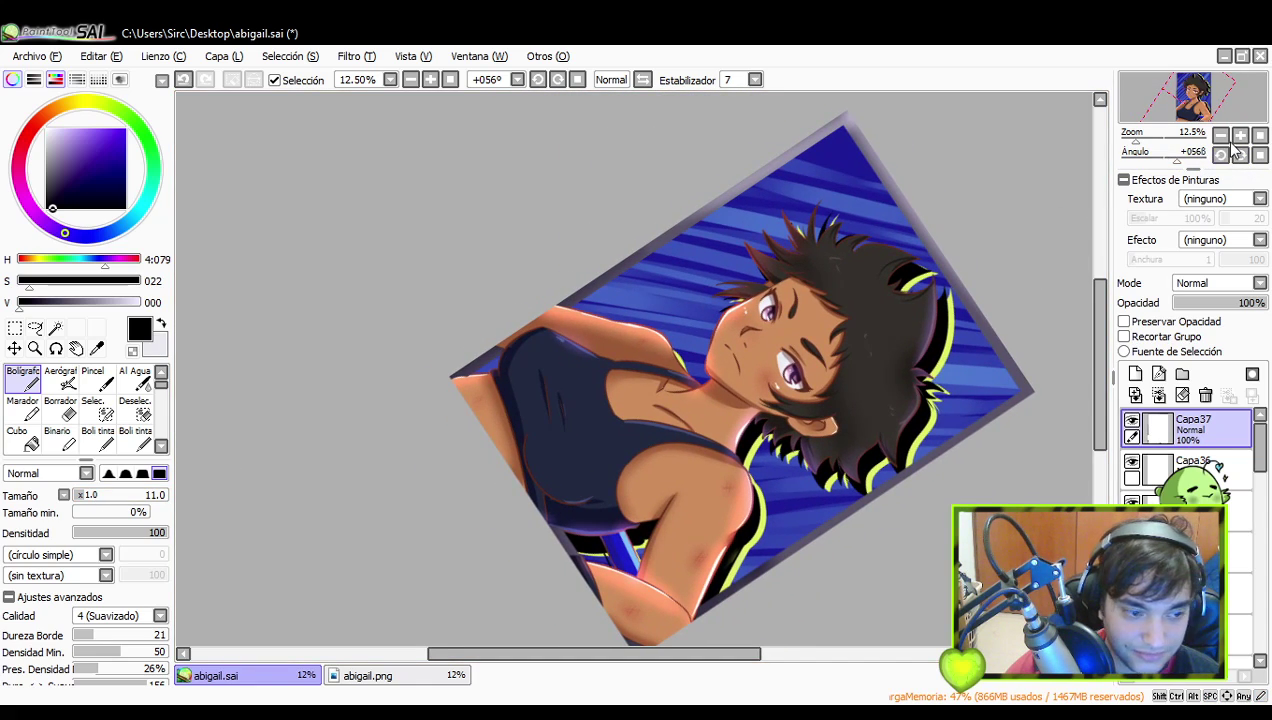
click(1240, 135)
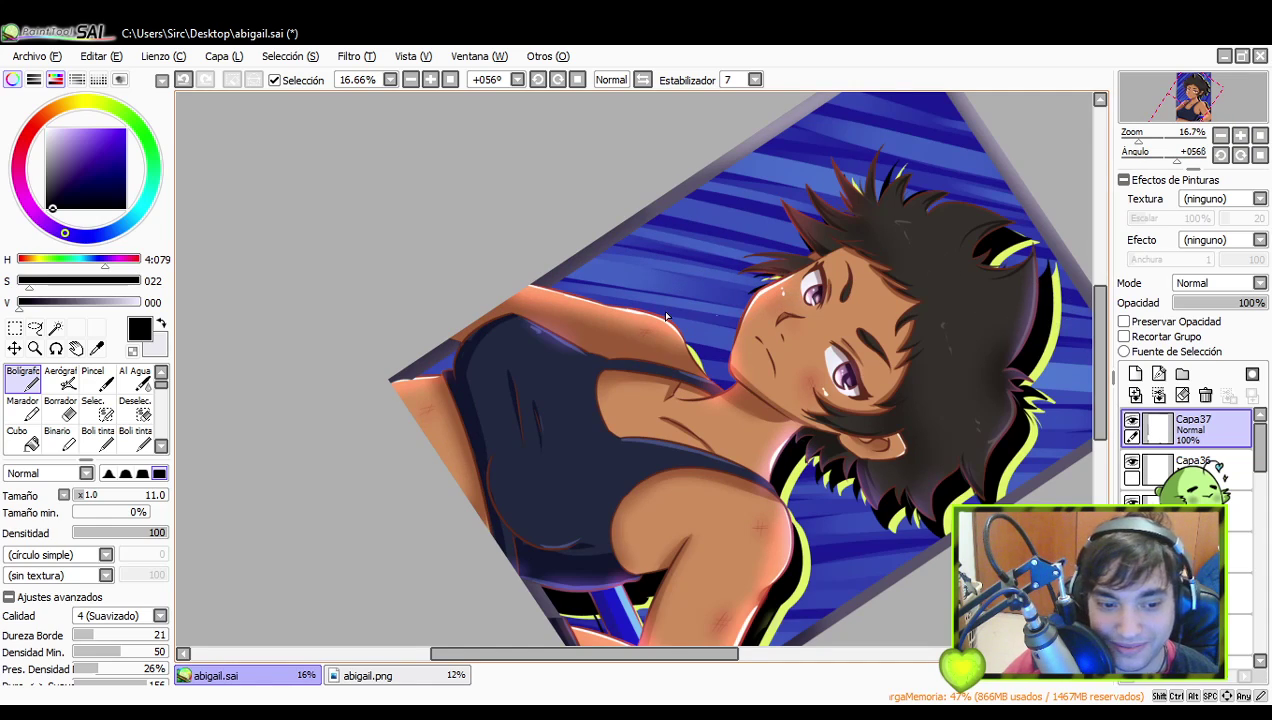
click(1240, 135)
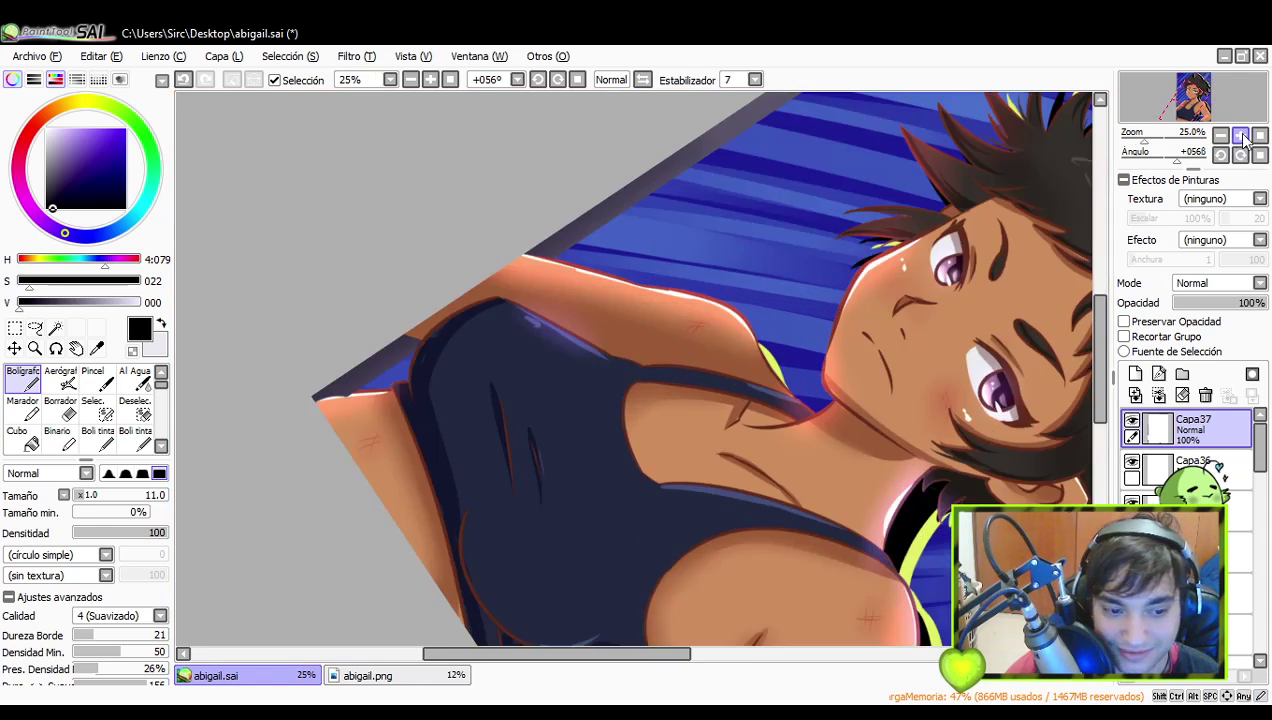
- Test hair and outline colours above the arm, sample dark reddish-brown from the figure's linework, and undo the test marks
drag(974, 259, 884, 273)
alt+click(946, 344)
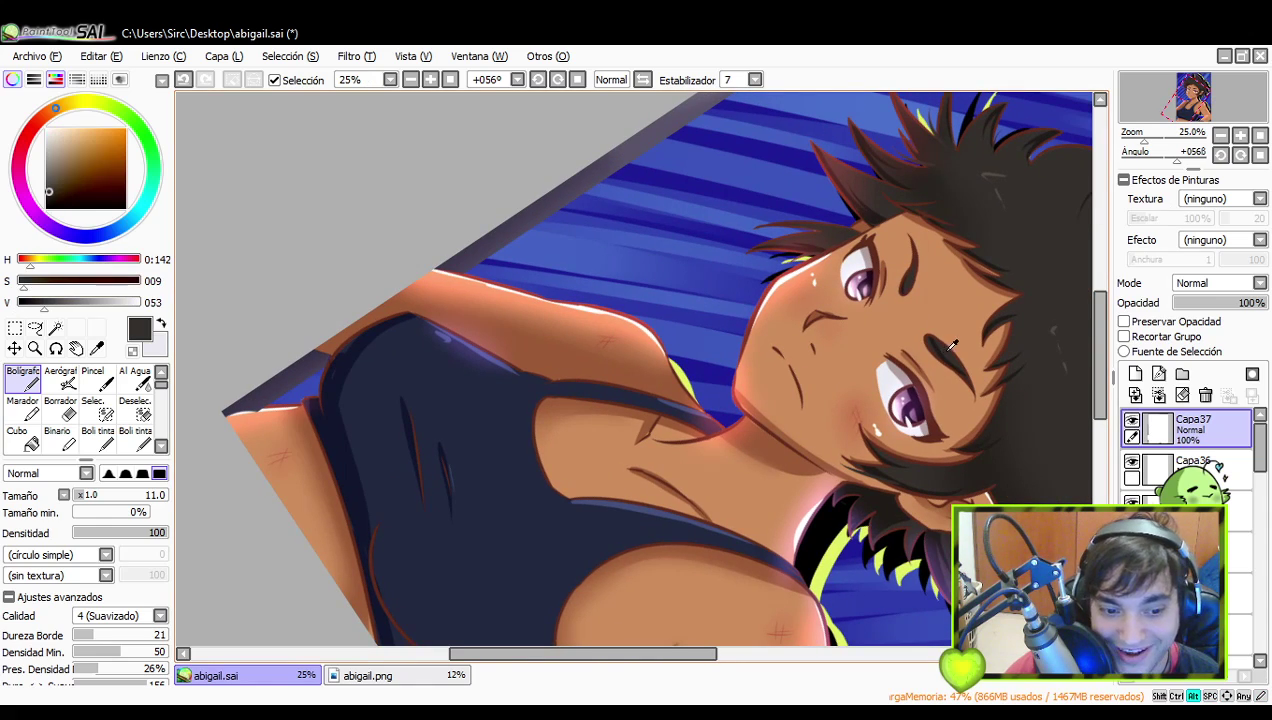
drag(568, 312, 583, 342)
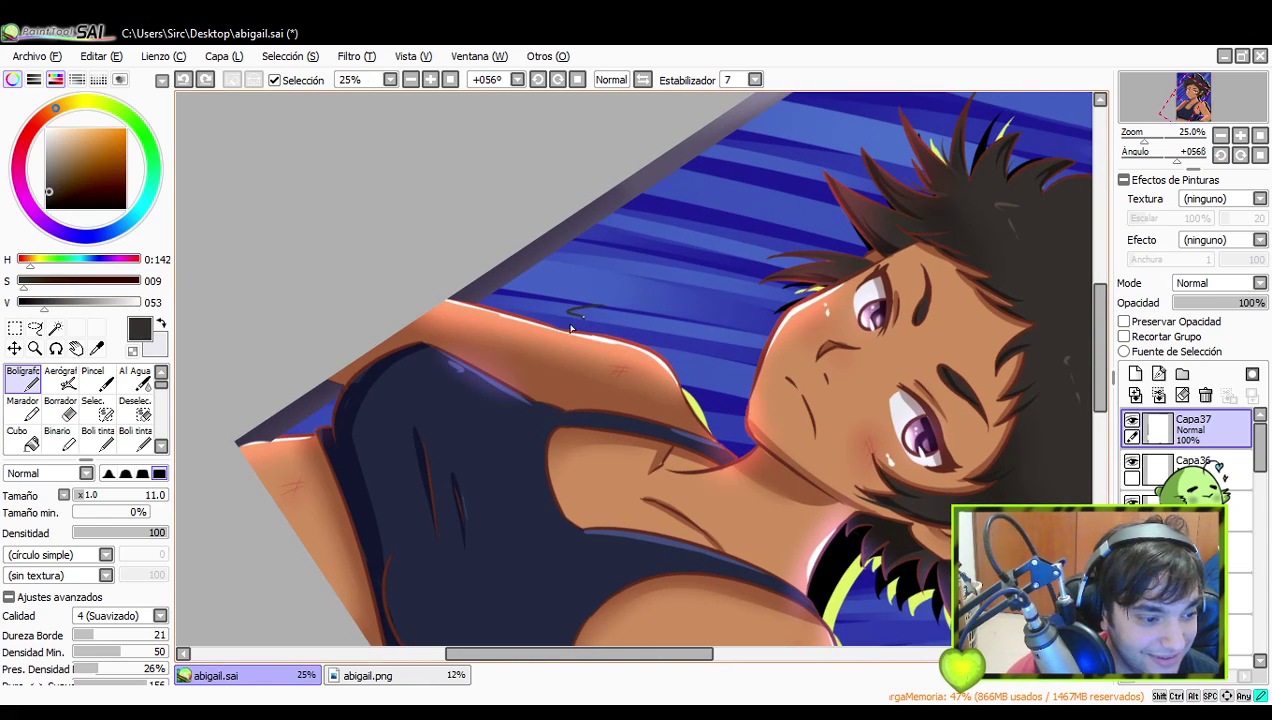
alt+click(594, 328)
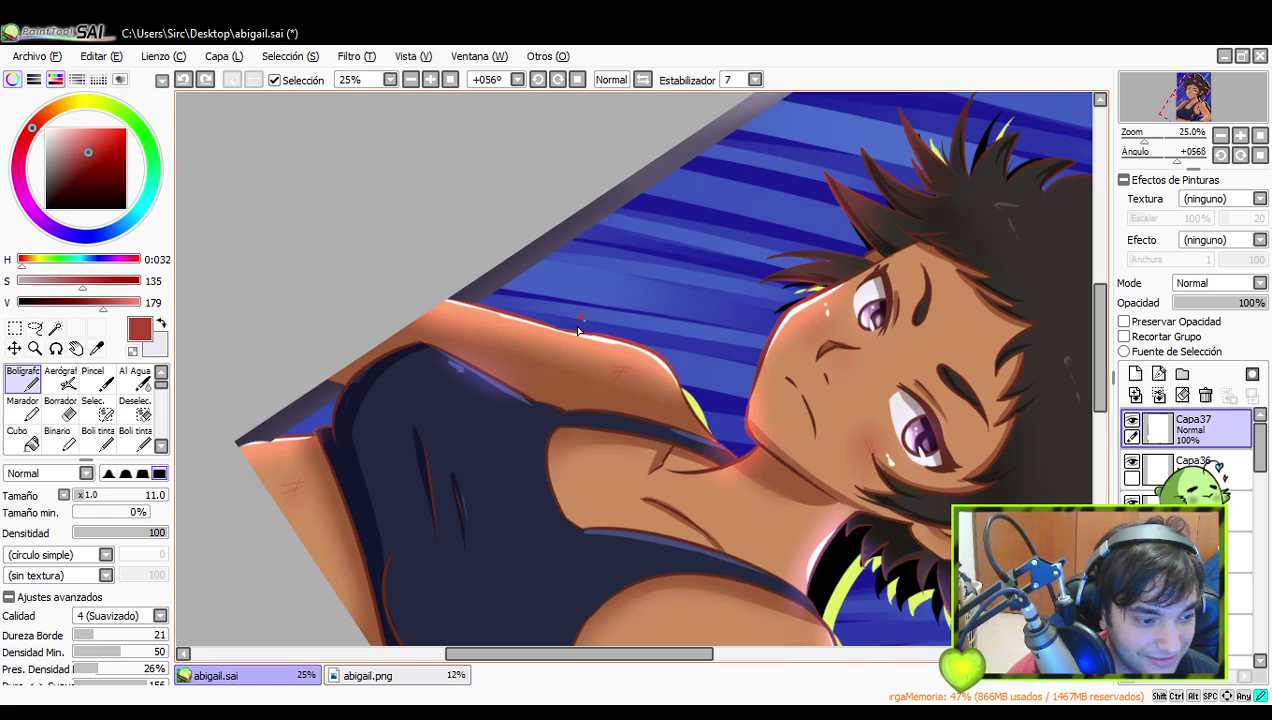
alt+click(670, 500)
alt+click(695, 463)
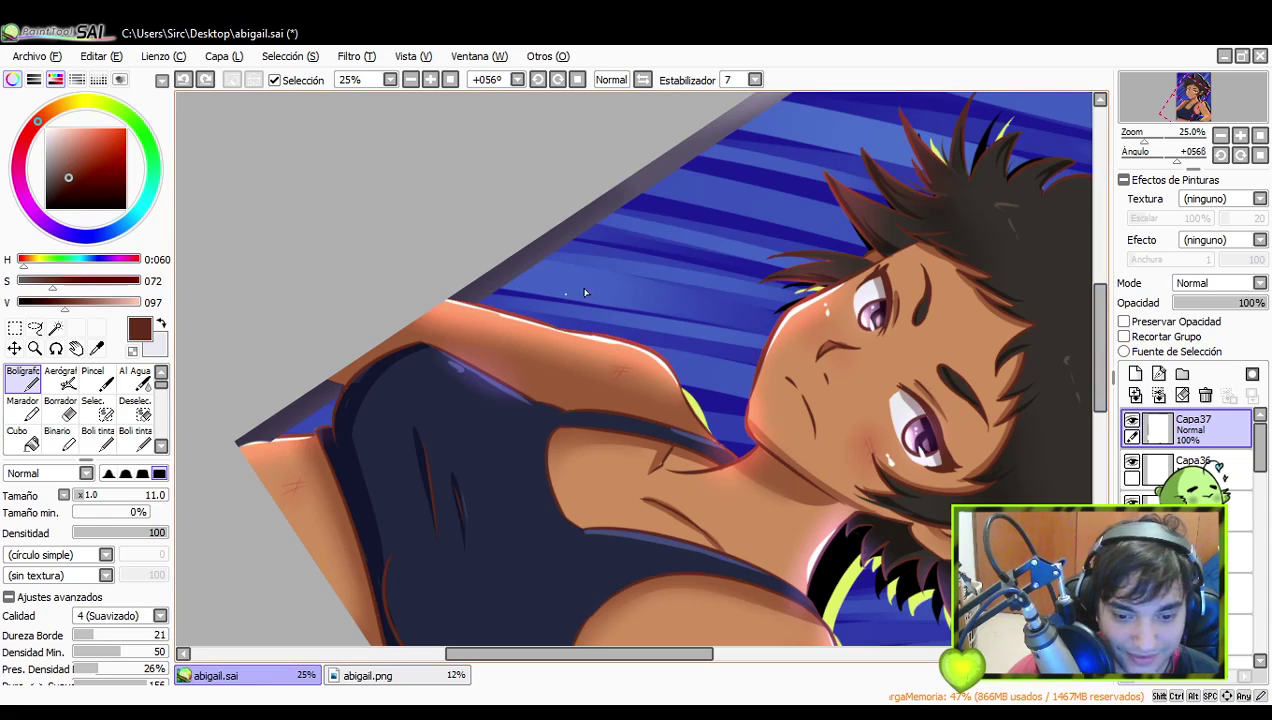
key(ctrl+z)
- Handwrite the artist's signature with 2021 in dark reddish-brown above the arm on the border layer
drag(515, 317, 648, 341)
key(ctrl+z)
key(ctrl+z)
key(ctrl+z)
key(ctrl+z)
key(ctrl+y)
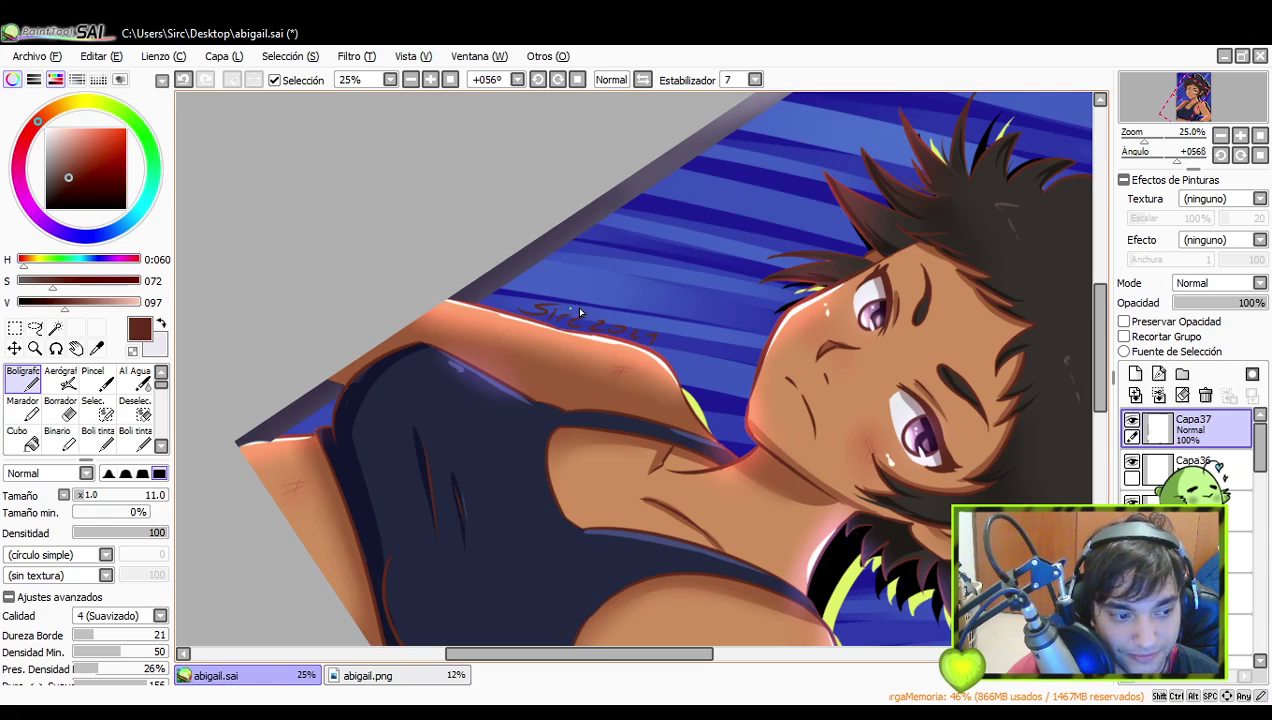
- Return the canvas to 0° and examine how the dark signature reads on the whole portrait
click(1220, 156)
click(1220, 156)
click(1220, 156)
click(1220, 156)
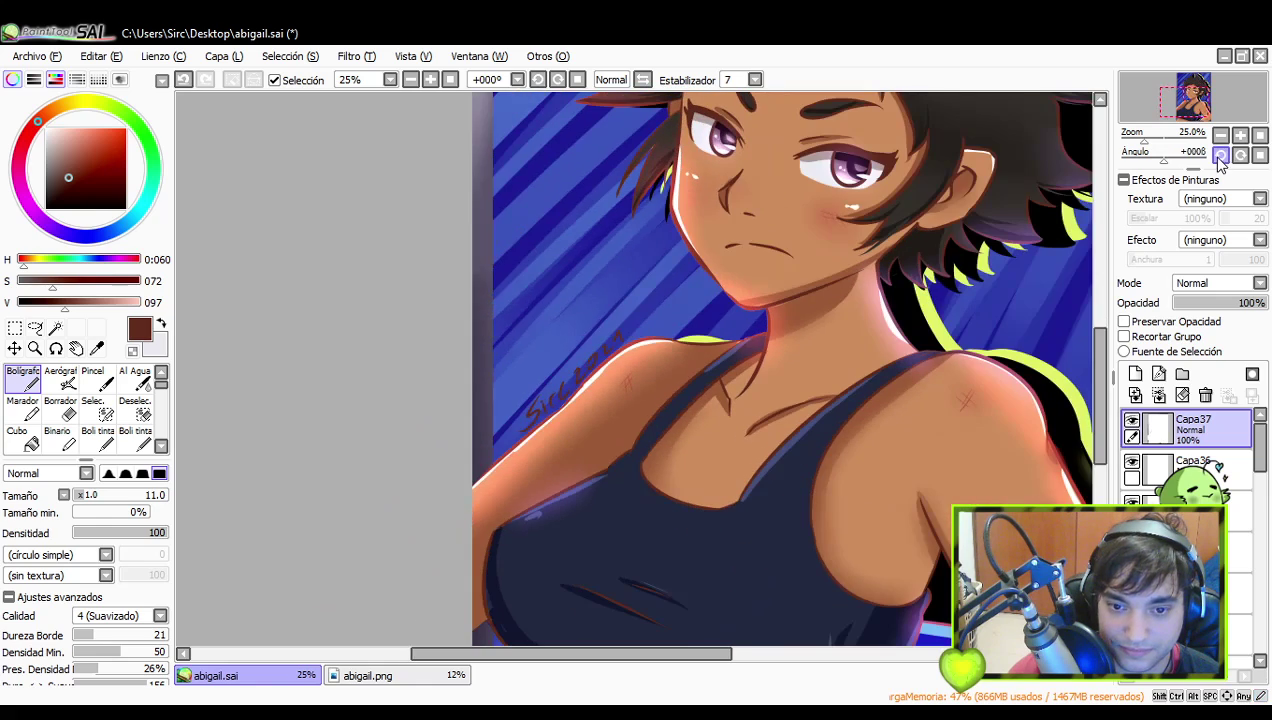
click(1220, 136)
click(1220, 136)
click(1220, 136)
key(space)
drag(910, 316, 865, 340)
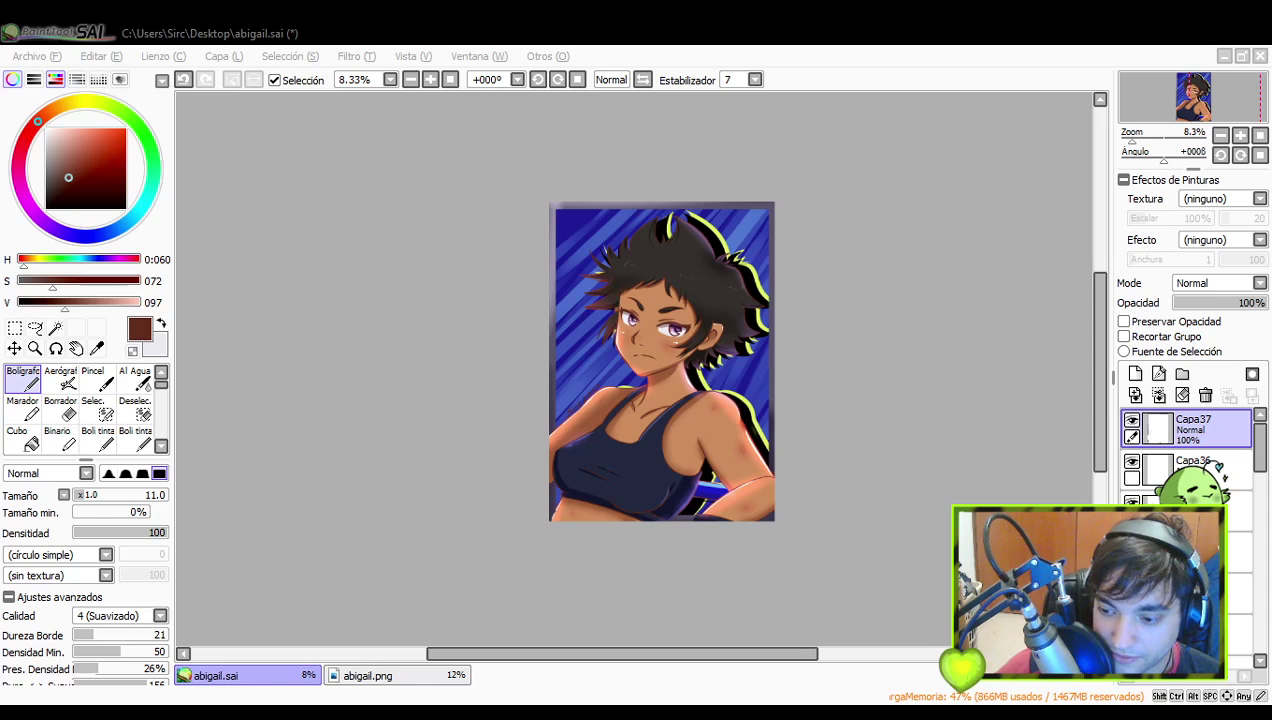
key(alt+Tab)
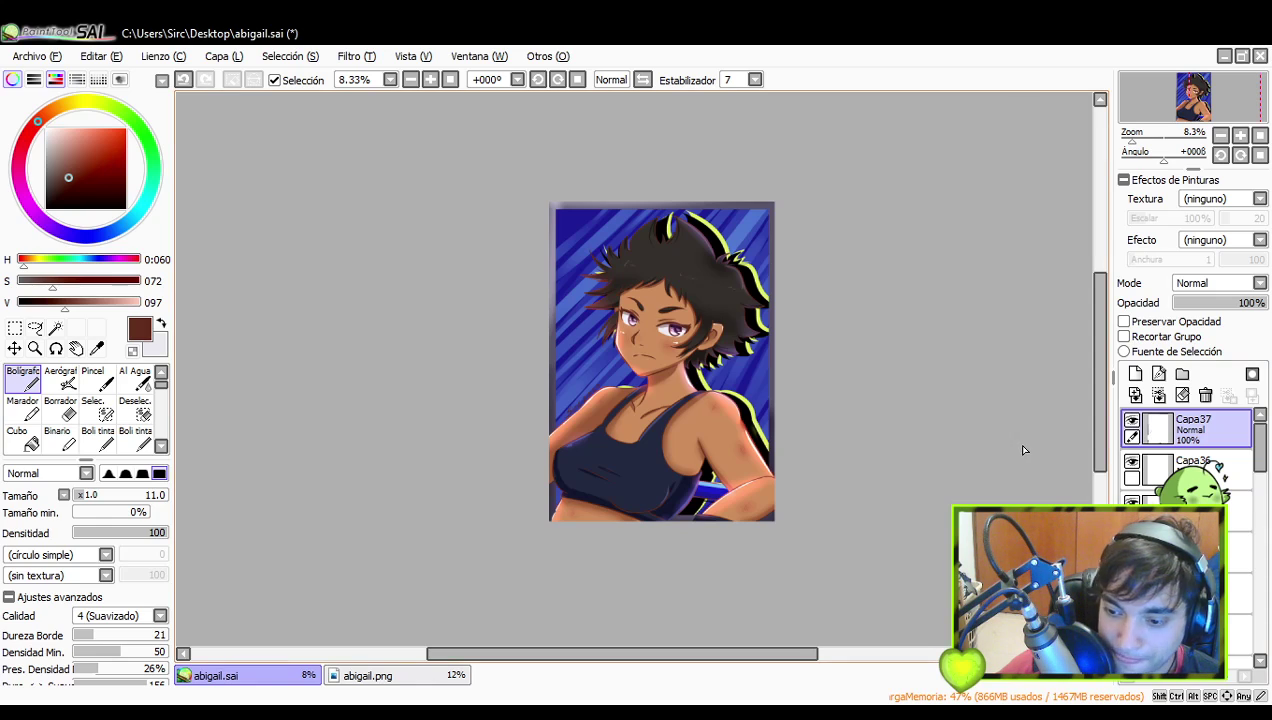
scroll(960, 412, down, 2)
scroll(808, 402, up, 2)
scroll(691, 417, up, 1)
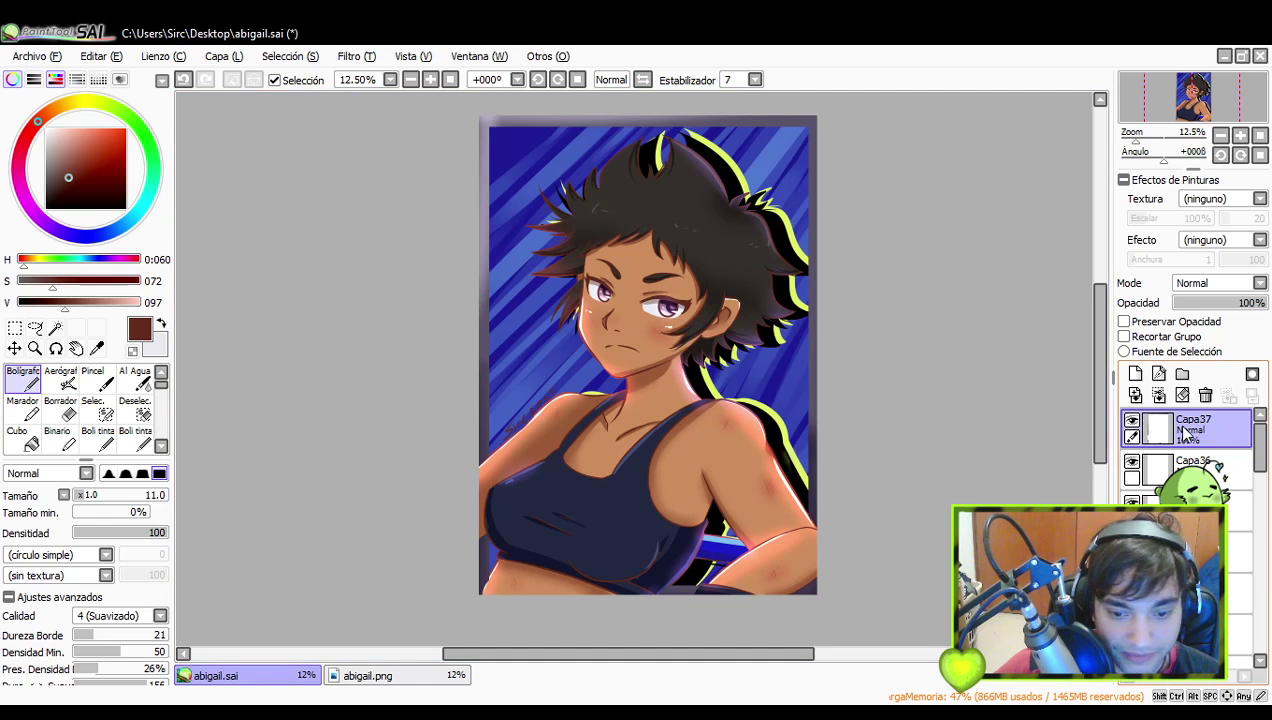
scroll(600, 393, up, 3)
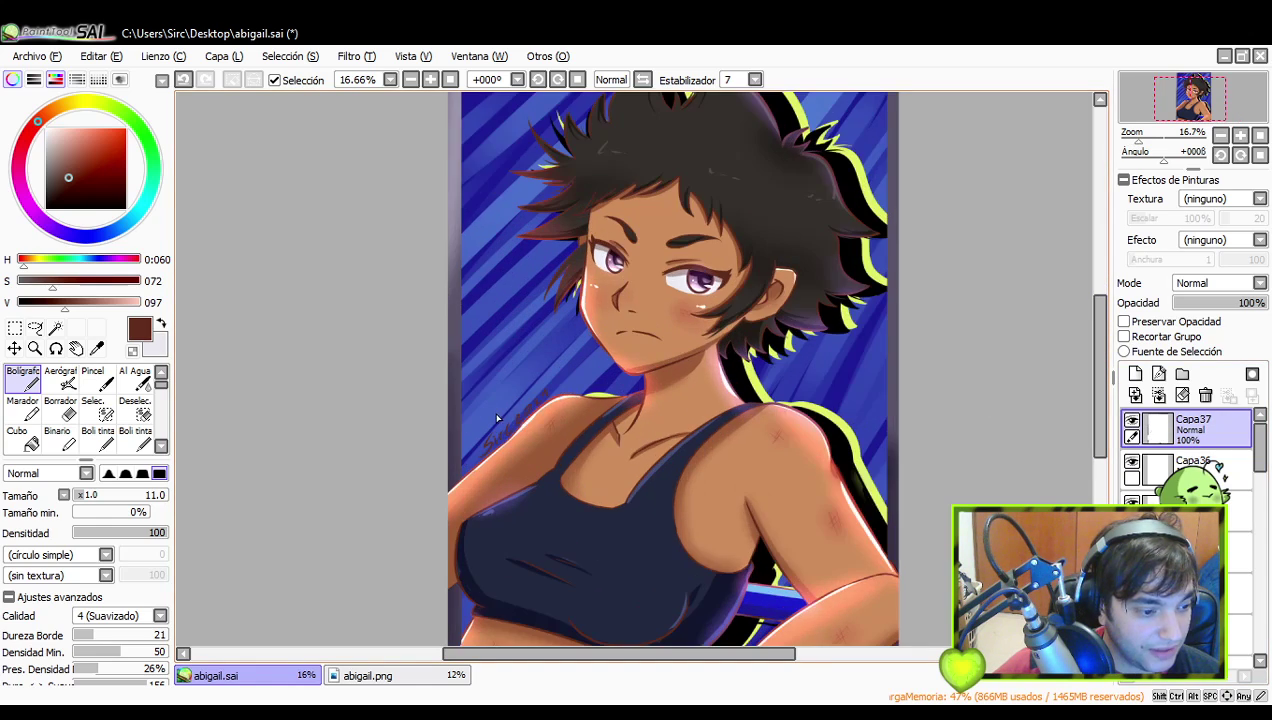
- Undo the signature on the border layer and handwrite it again with 2021 on a new layer, along the arm's upper edge
key(ctrl+z)
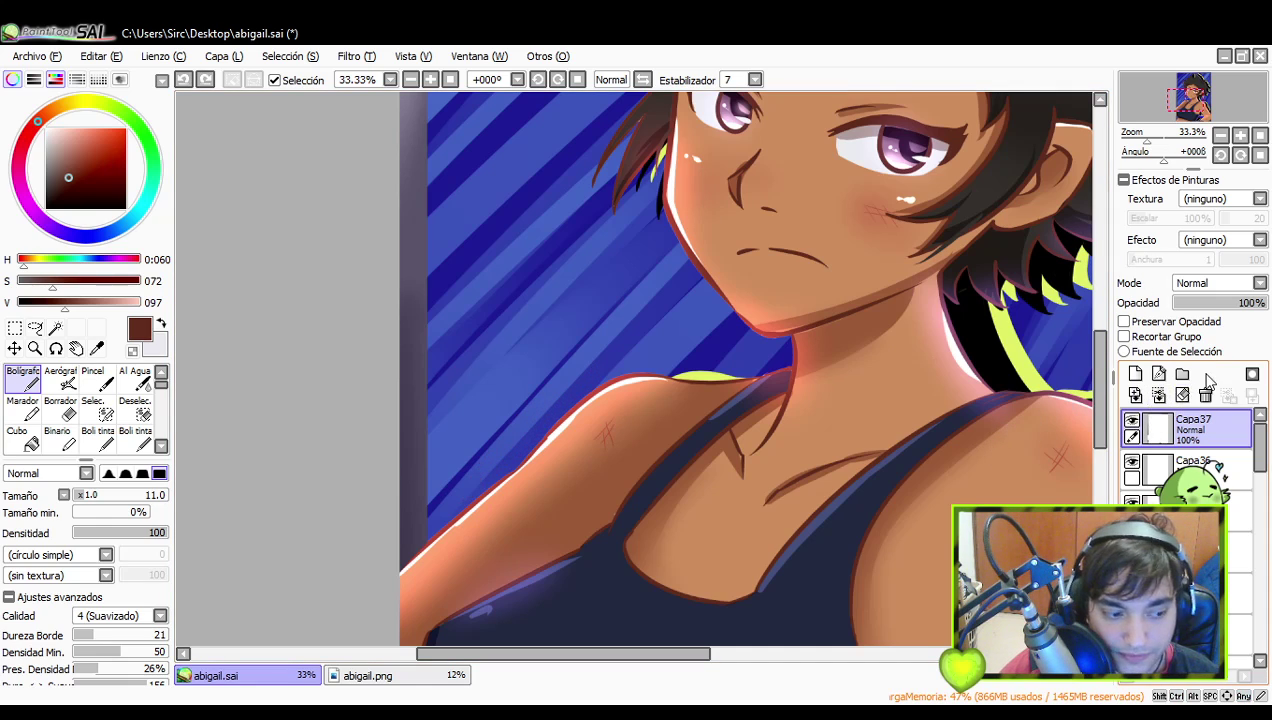
click(1135, 373)
click(1241, 154)
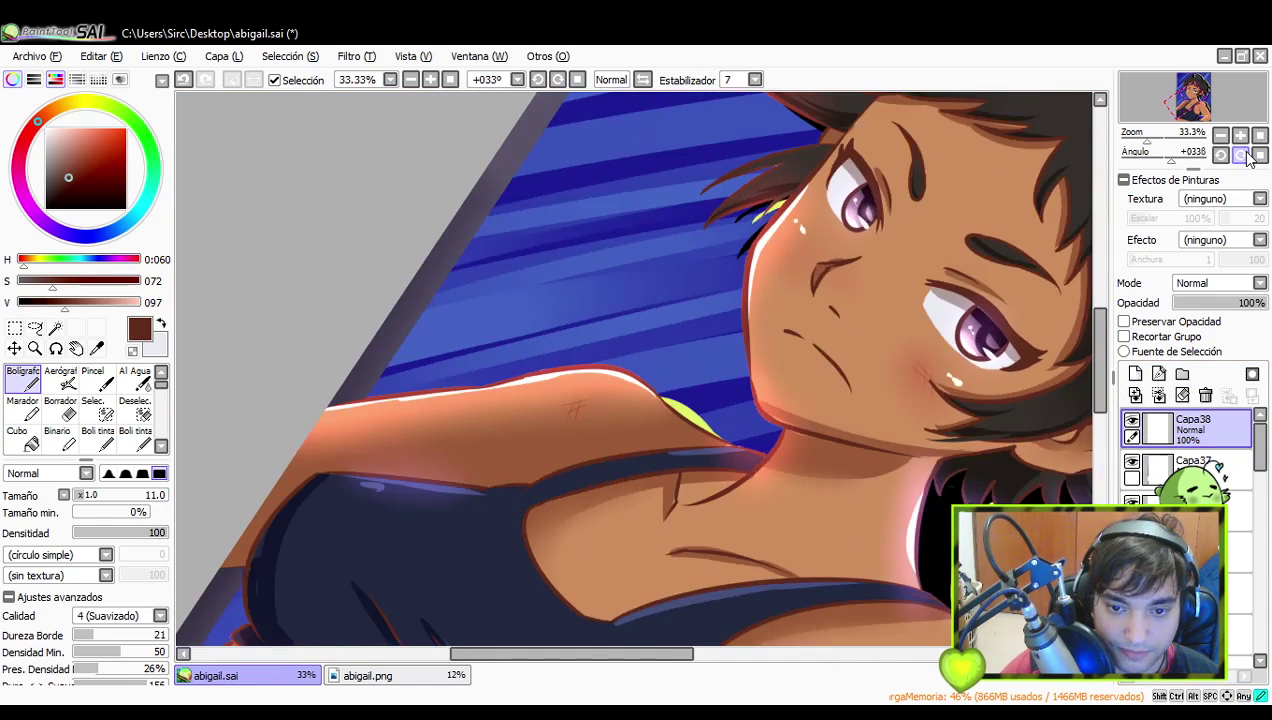
drag(557, 406, 707, 432)
mouse_move(629, 309)
mouse_down()
mouse_move(595, 333)
mouse_move(602, 312)
mouse_move(580, 322)
mouse_move(638, 323)
mouse_up()
key(ctrl+z)
drag(652, 325, 704, 344)
drag(716, 332, 760, 354)
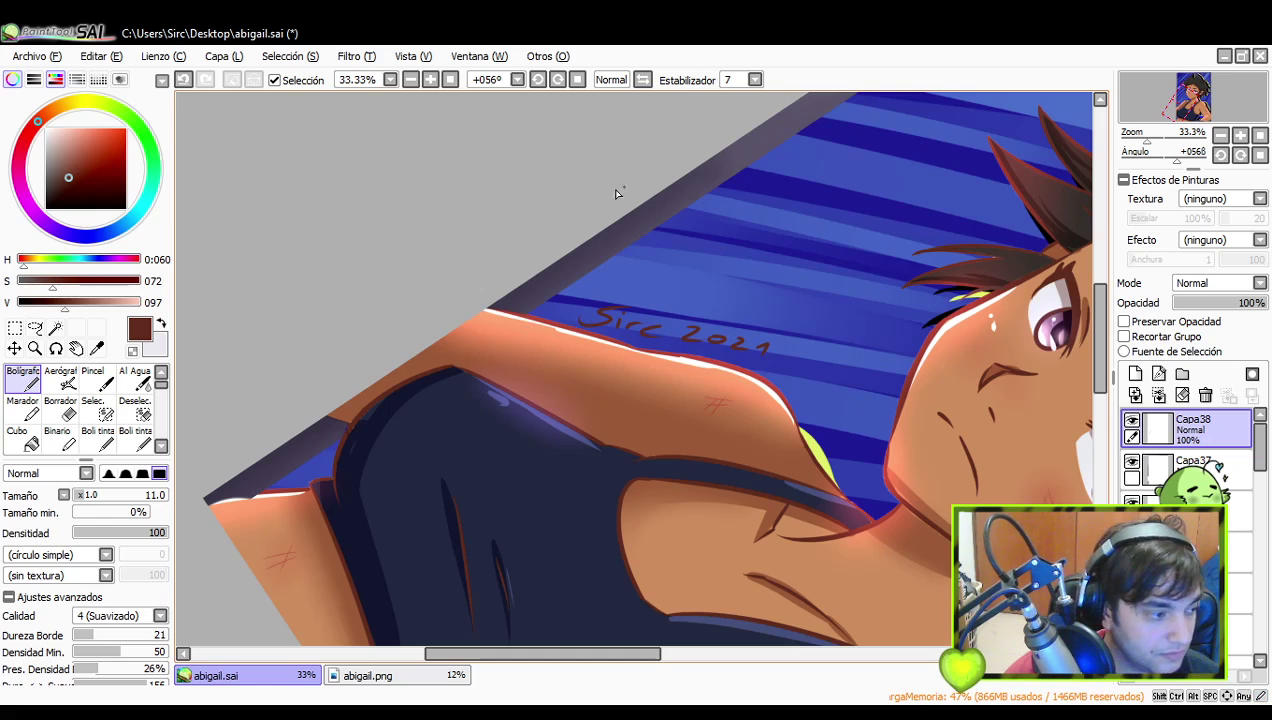
- Lighten the handwritten signature to near-white with a colour adjustment filter
click(355, 60)
click(389, 99)
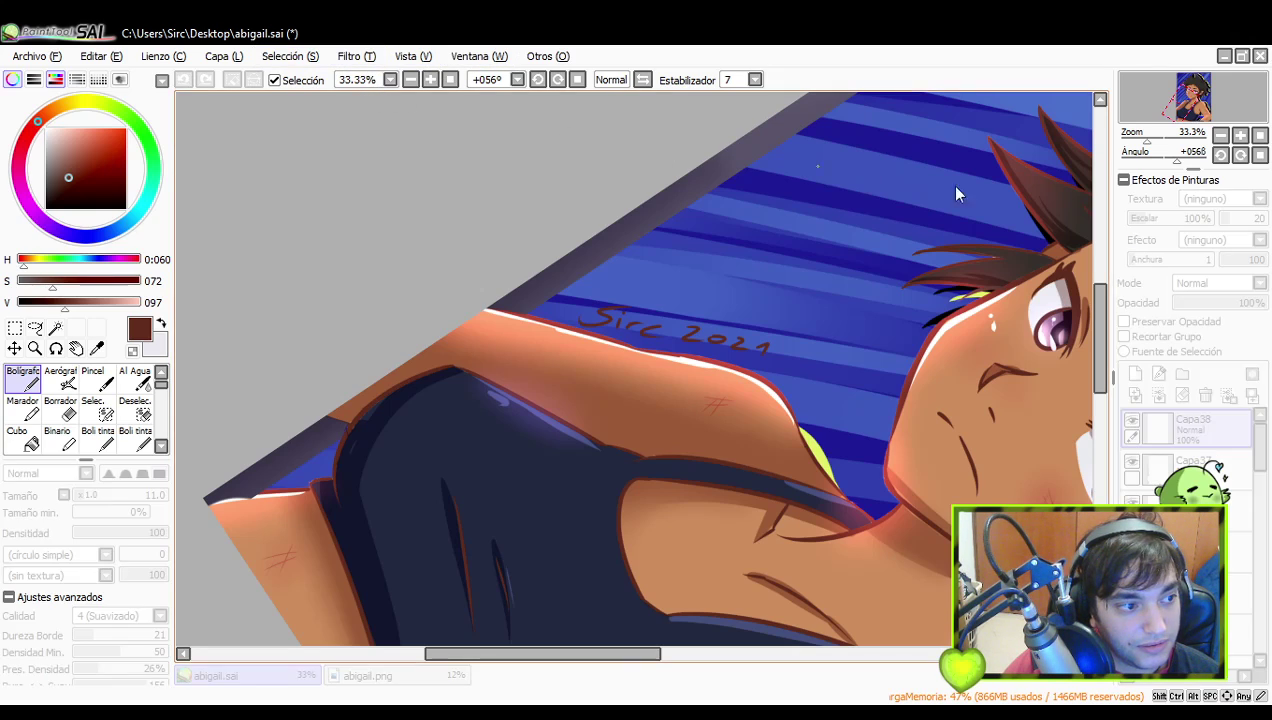
drag(1085, 592, 1150, 592)
key(Return)
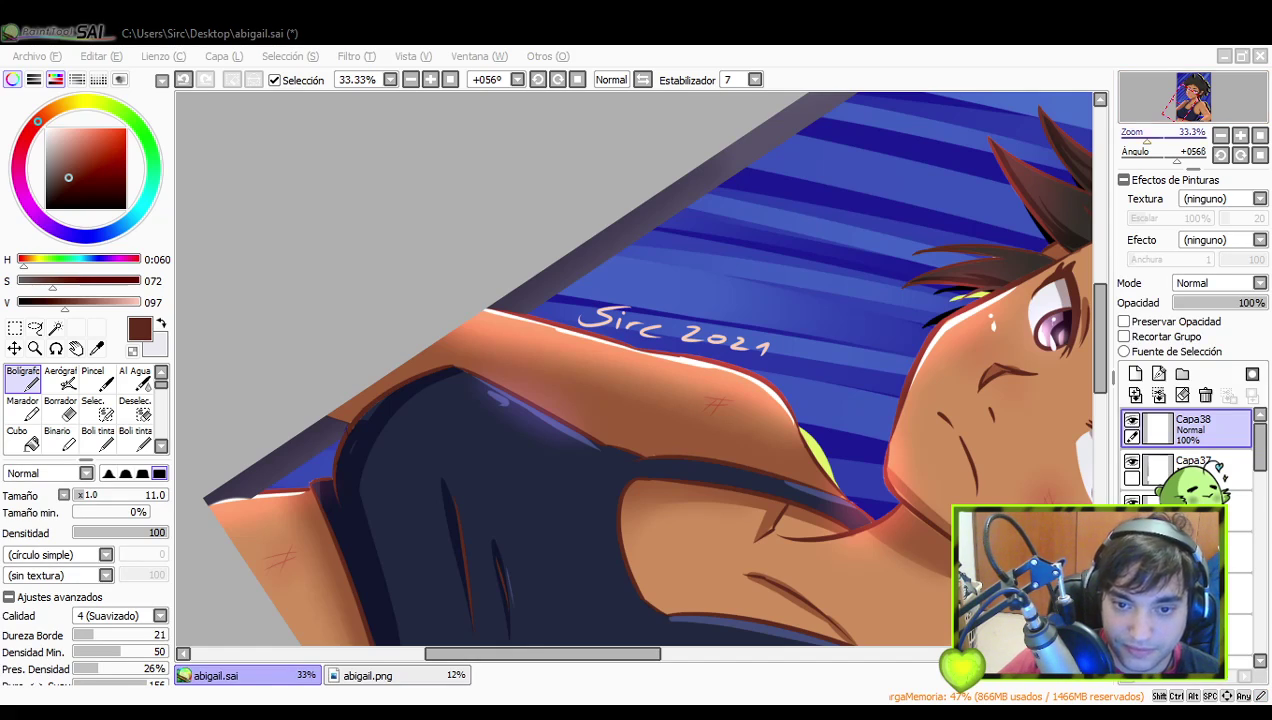
- Return the canvas to 0°, check the whole signed portrait and save abigail.sai
click(1222, 156)
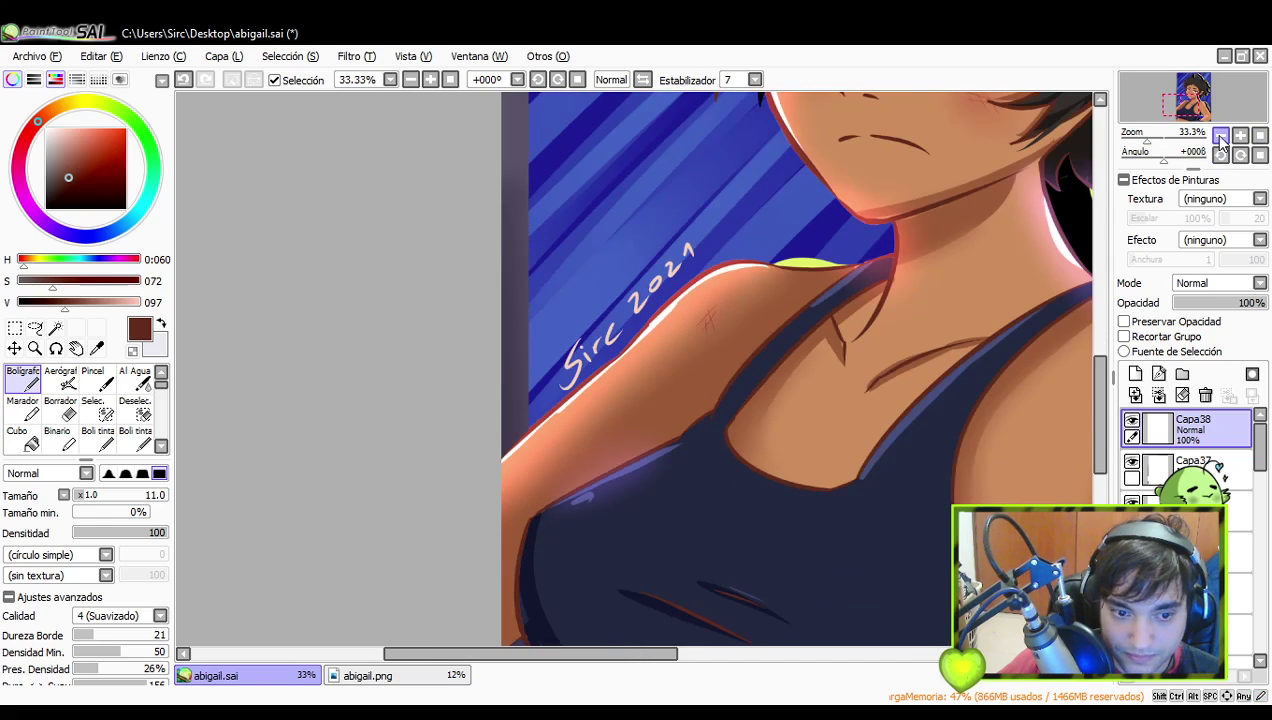
click(1220, 136)
click(1220, 136)
scroll(906, 172, down, 3)
scroll(906, 172, up, 2)
scroll(906, 172, up, 1)
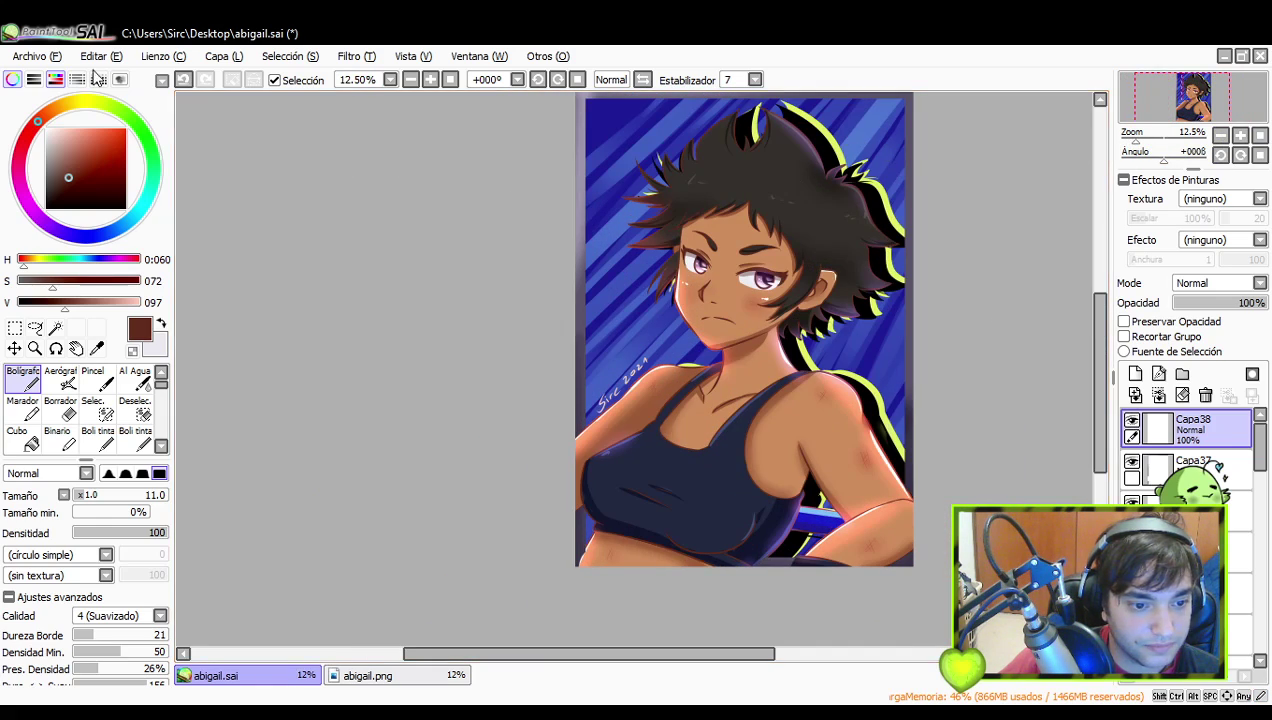
key(ctrl+s)
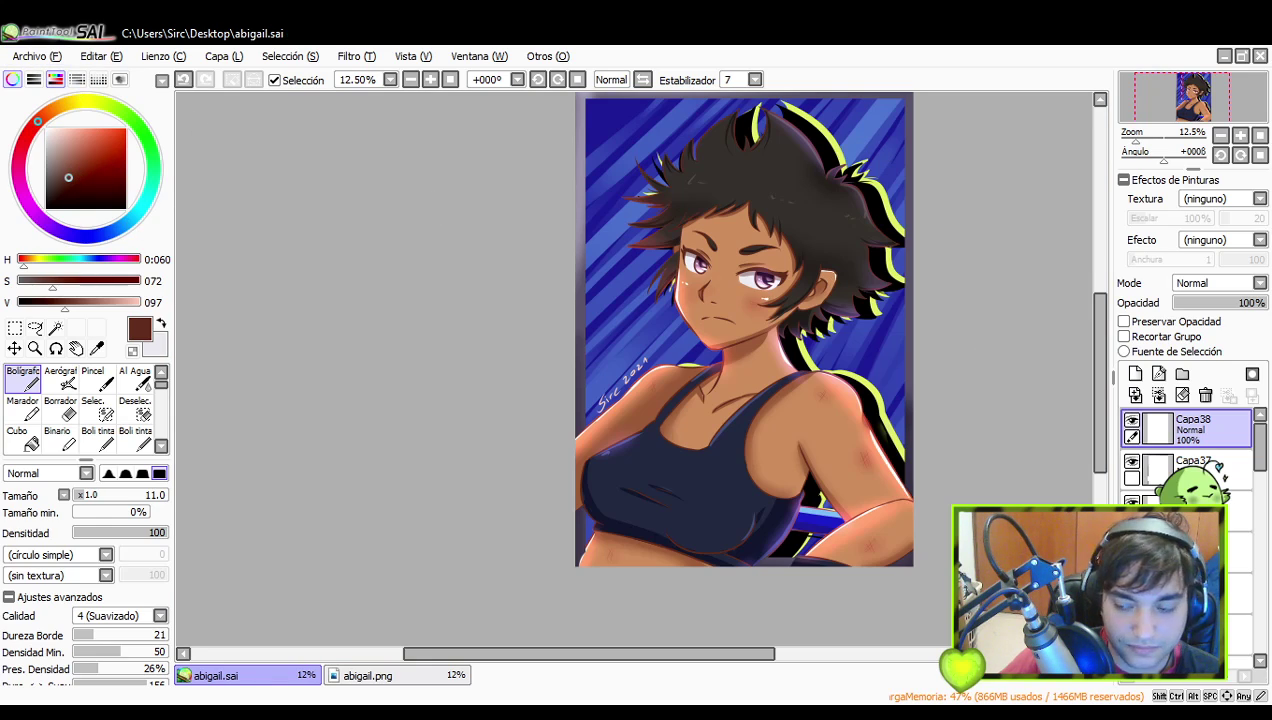
- Export the signed portrait as an image file and switch to another window
scroll(926, 440, down, 1)
scroll(934, 381, up, 1)
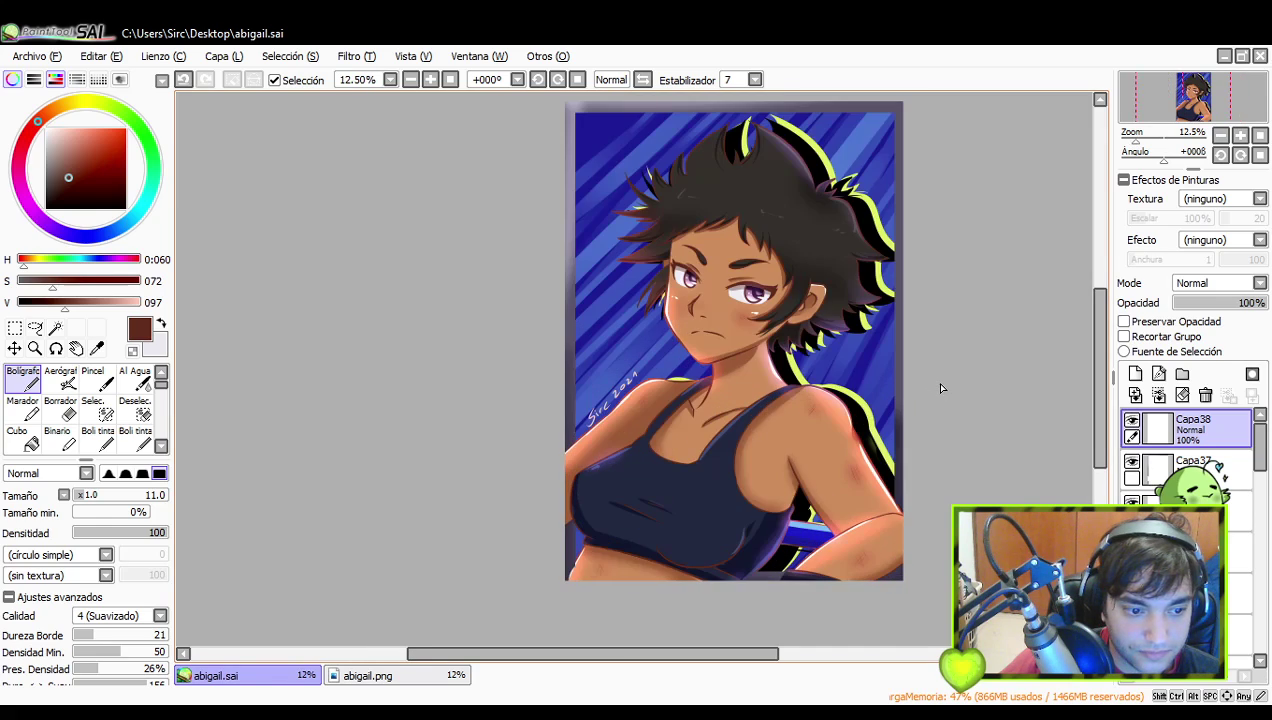
click(20, 57)
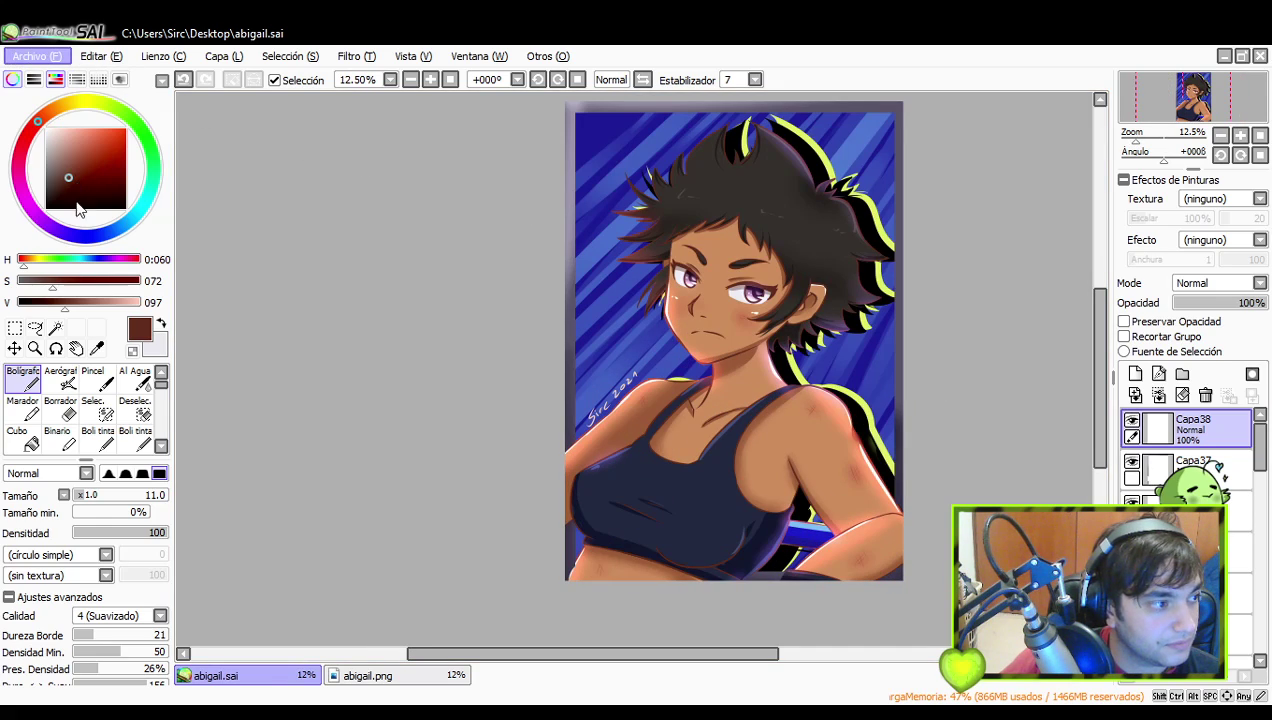
click(343, 276)
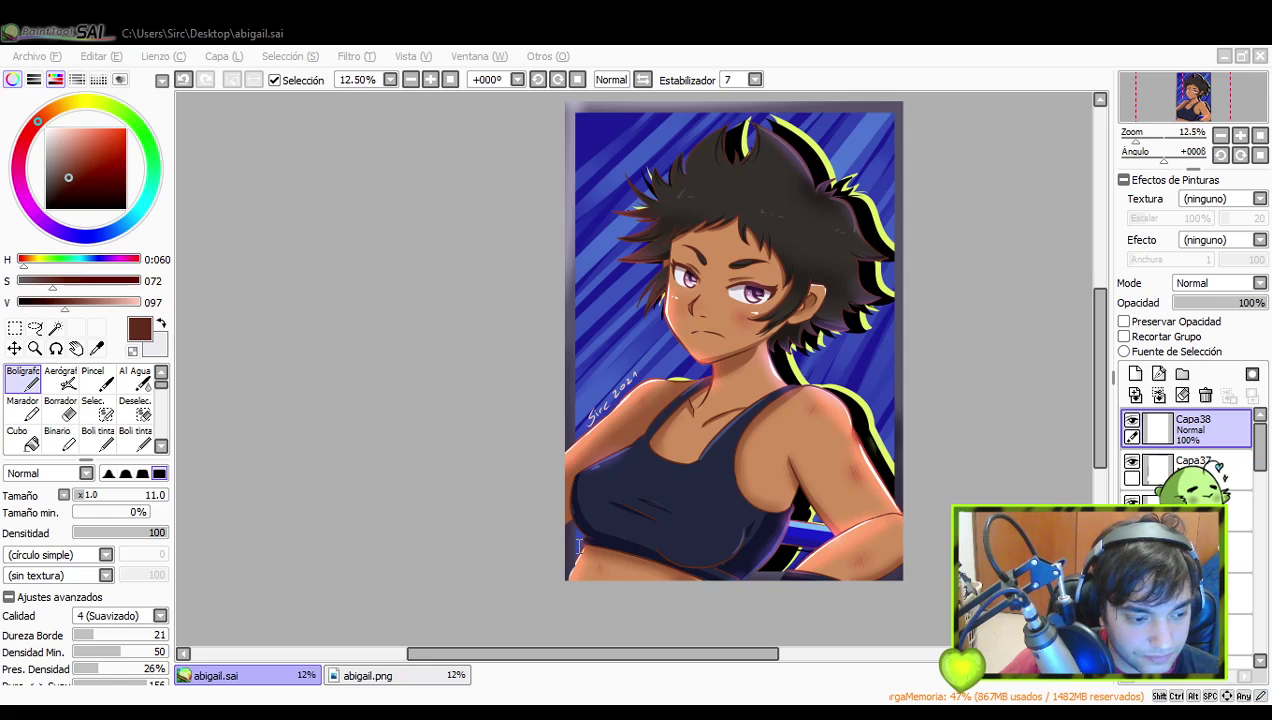
click(876, 552)
key(Return)
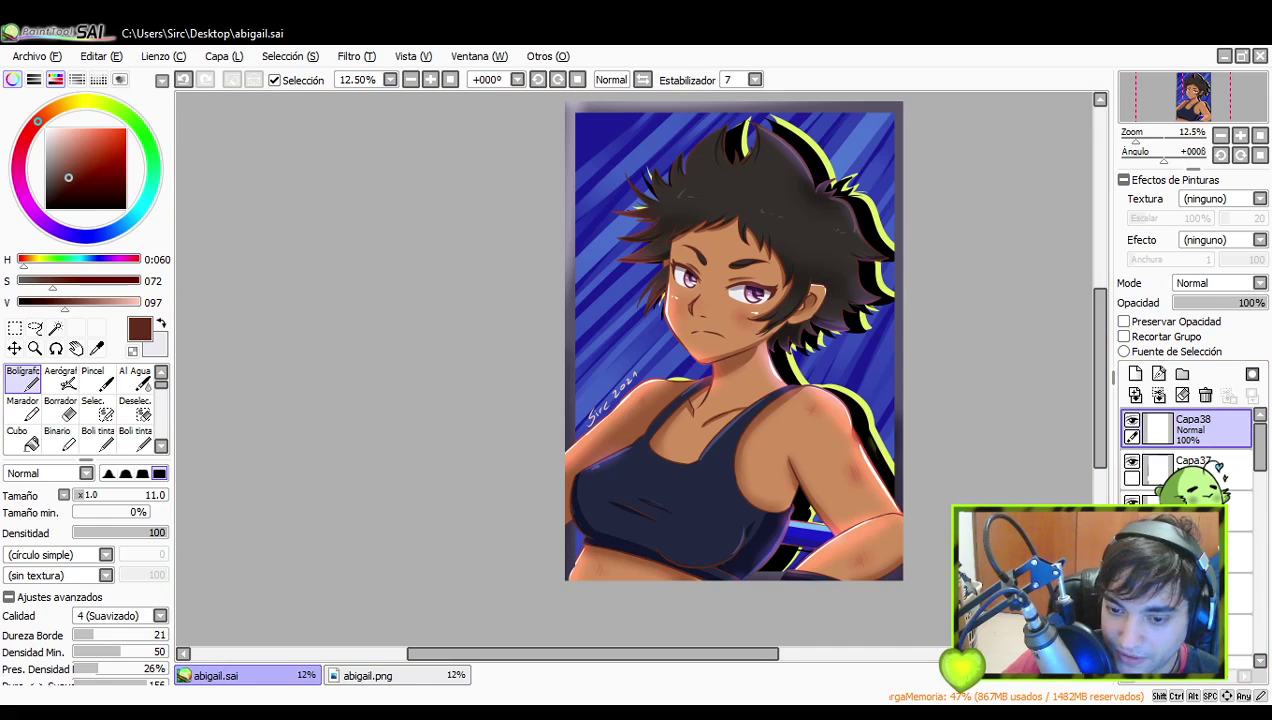
key(alt+Tab)
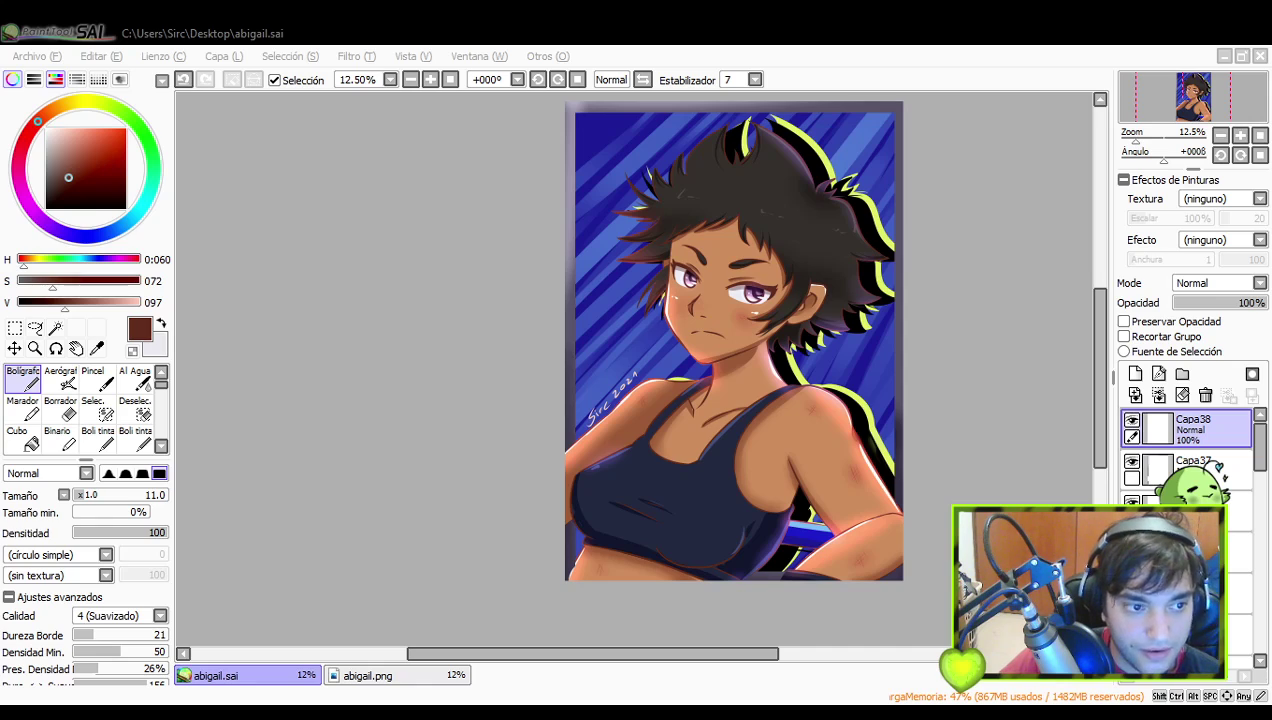